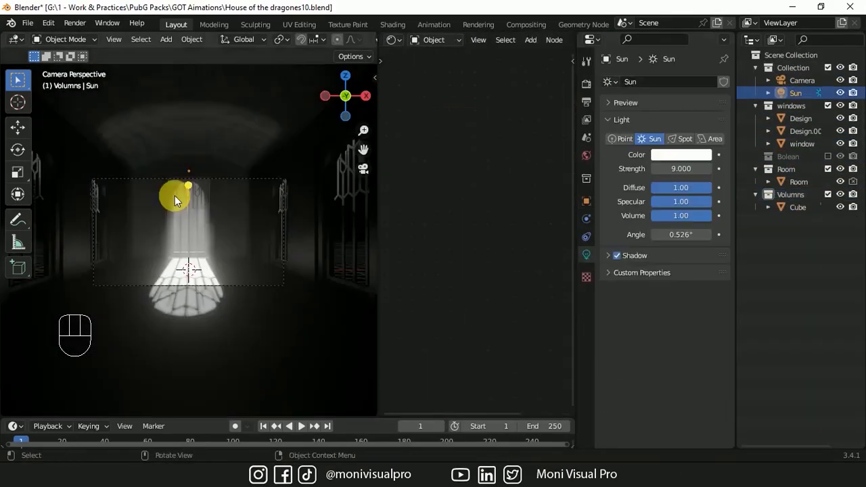
{"action": "double_click", "coordinate": [464, 298]}
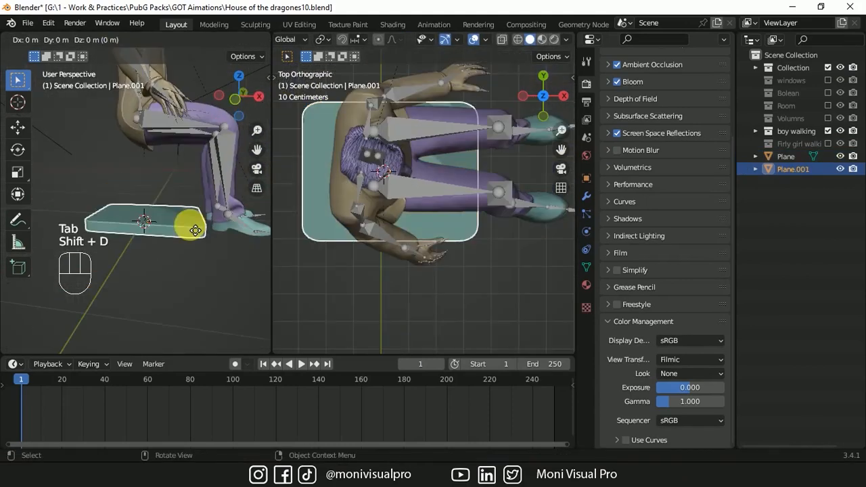
{"action": "left_click", "coordinate": [170, 212]}
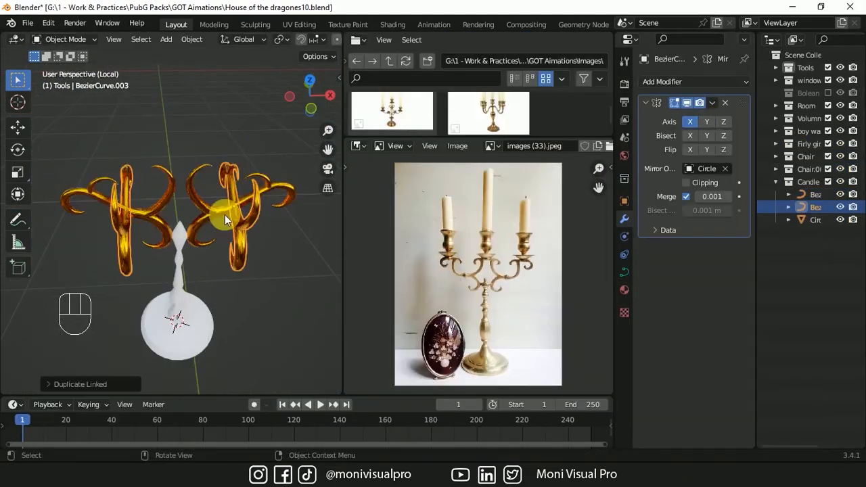
{"action": "key", "text": "grave"}
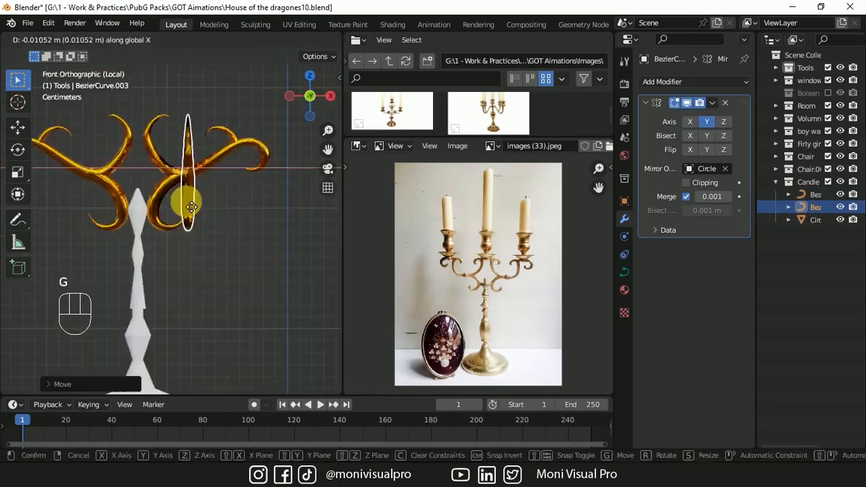
{"action": "key", "text": "s"}
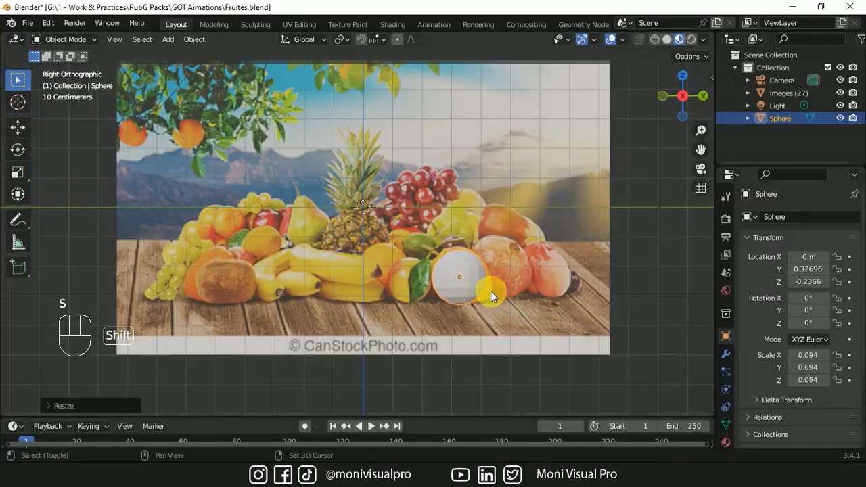
{"action": "left_click", "coordinate": [366, 426]}
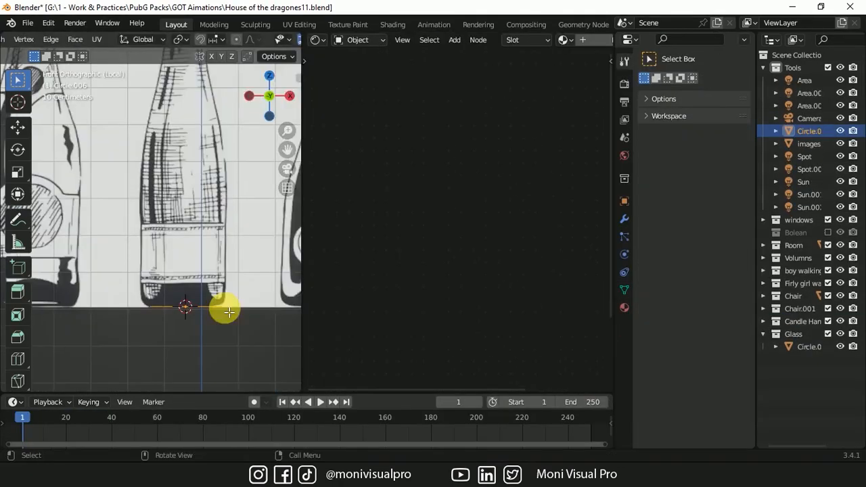
{"action": "double_click", "coordinate": [177, 353]}
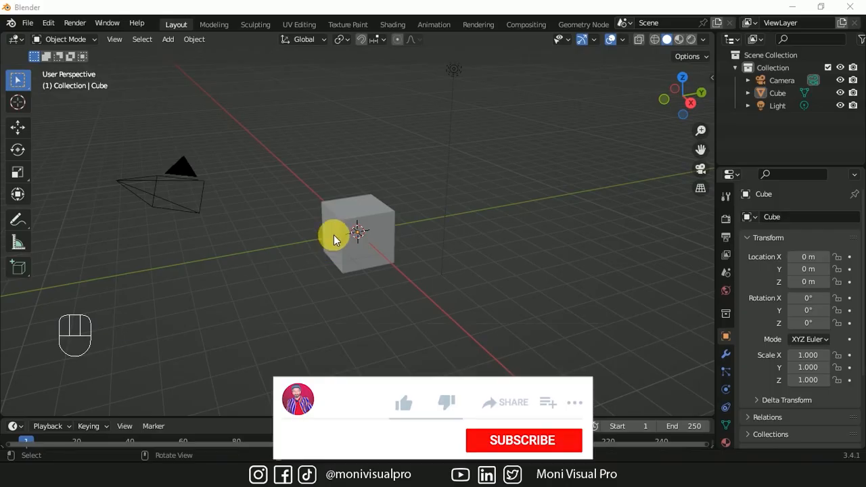
Raise the default cube 1 m along Z and apply its transform so its origin sits at the base
{"action": "left_click", "coordinate": [342, 236]}
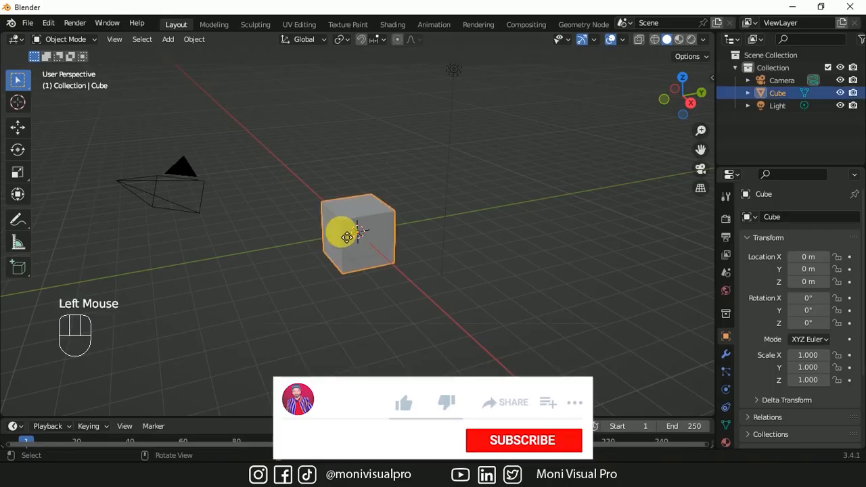
{"action": "key", "text": "g"}
{"action": "key", "text": "z"}
{"action": "key", "text": "1"}
{"action": "key", "text": "Return"}
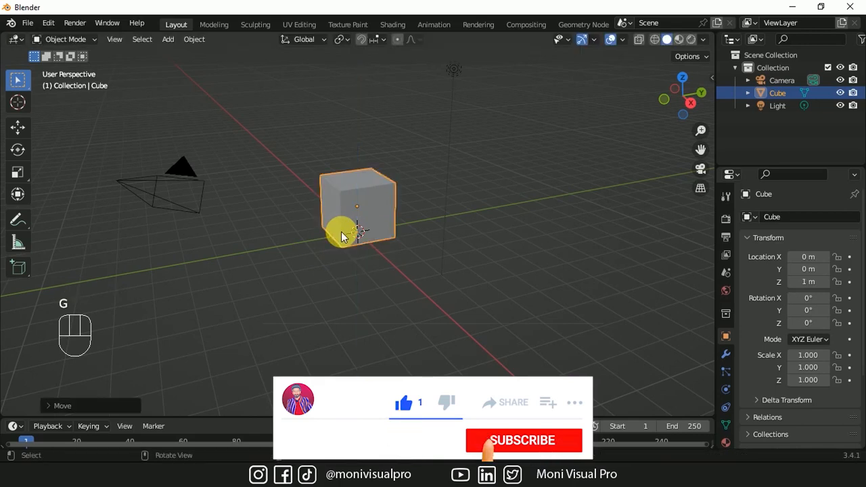
{"action": "key", "text": "ctrl+a"}
{"action": "left_click", "coordinate": [287, 271]}
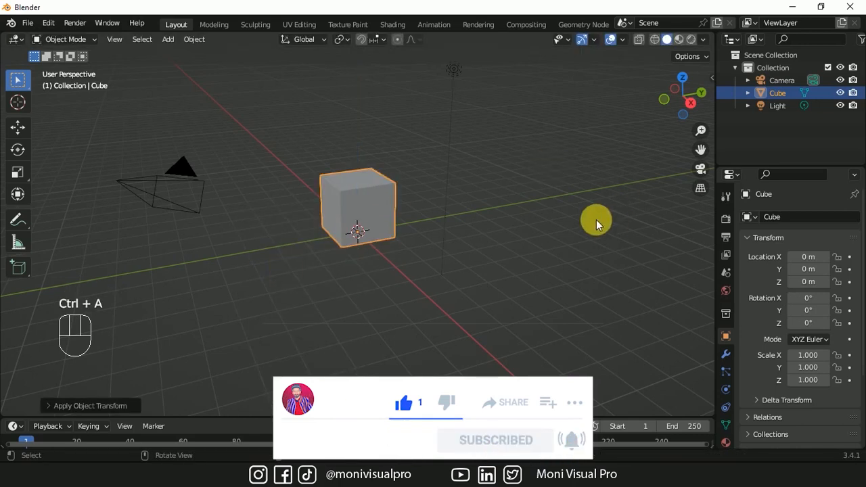
Set the cube's scale to 5 in X and 6 in Y
{"action": "key", "text": "n"}
{"action": "left_click", "coordinate": [708, 114]}
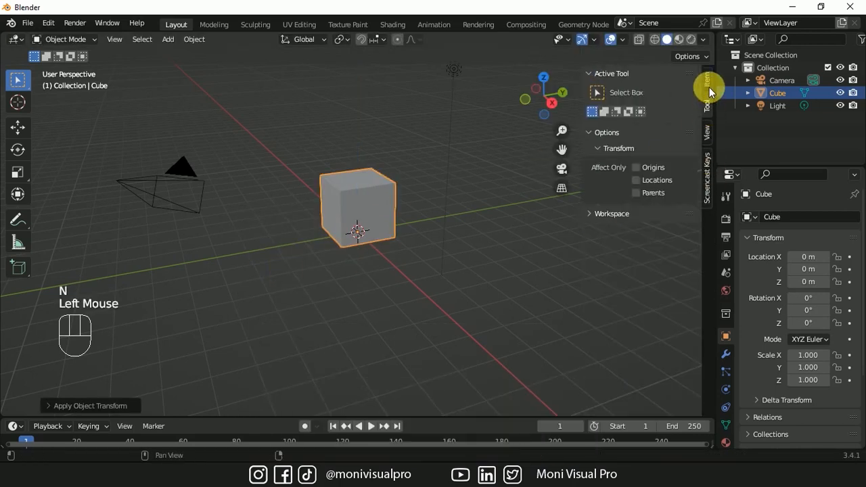
{"action": "left_click", "coordinate": [707, 80]}
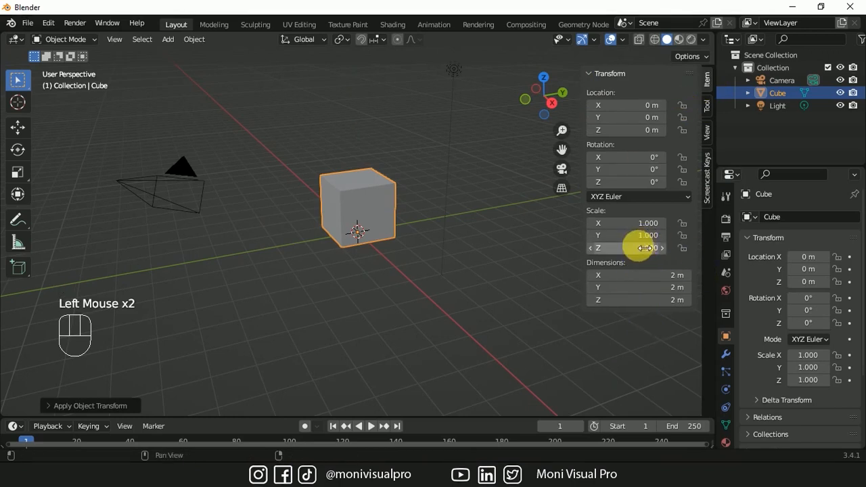
{"action": "type", "text": "5"}
{"action": "key", "text": "Return"}
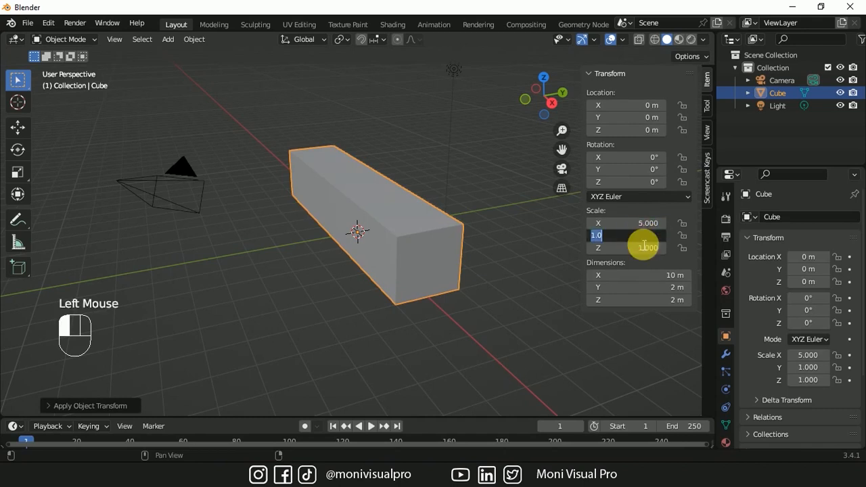
{"action": "type", "text": "6"}
{"action": "key", "text": "Return"}
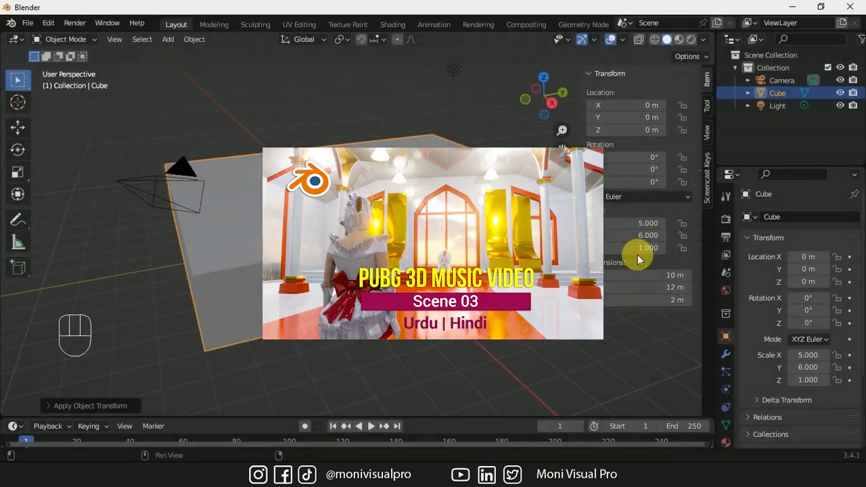
Set the cube's Z scale to 4 and enlarge its Y scale to 8
{"action": "left_click", "coordinate": [638, 248]}
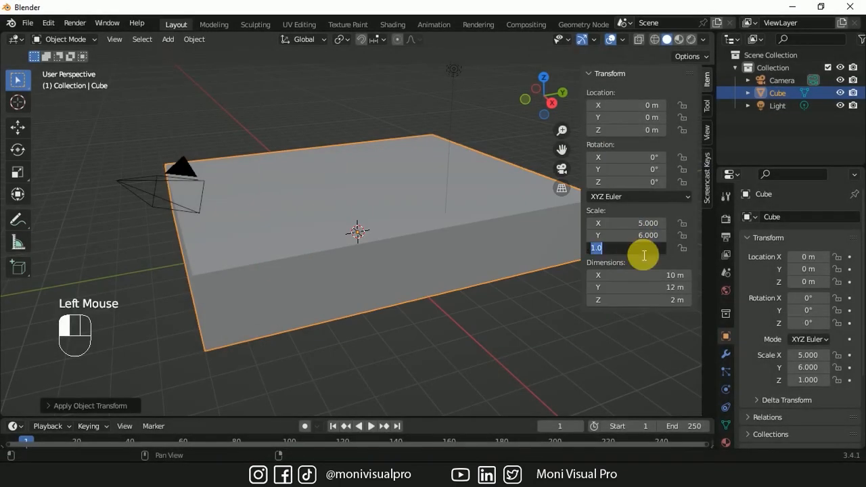
{"action": "type", "text": "4"}
{"action": "key", "text": "Return"}
{"action": "left_click_drag", "start_coordinate": [564, 138], "coordinate": [558, 143]}
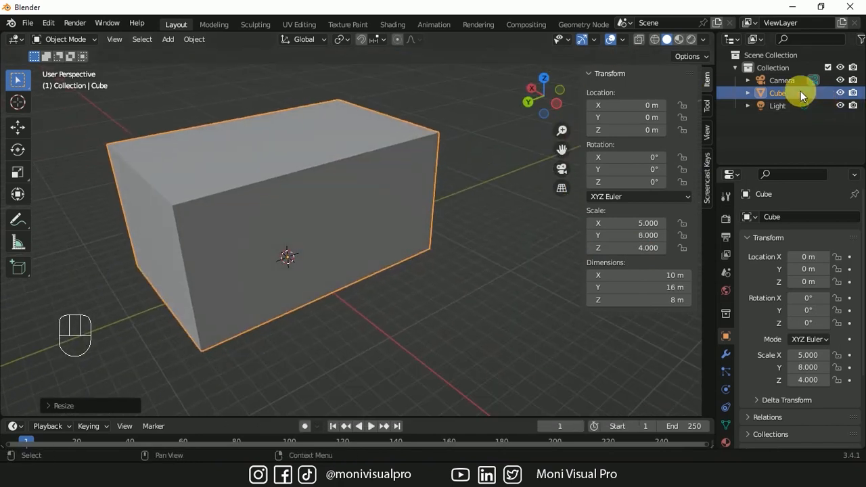
Hide the cube and add a mesh plane at the world origin
{"action": "left_click", "coordinate": [840, 93]}
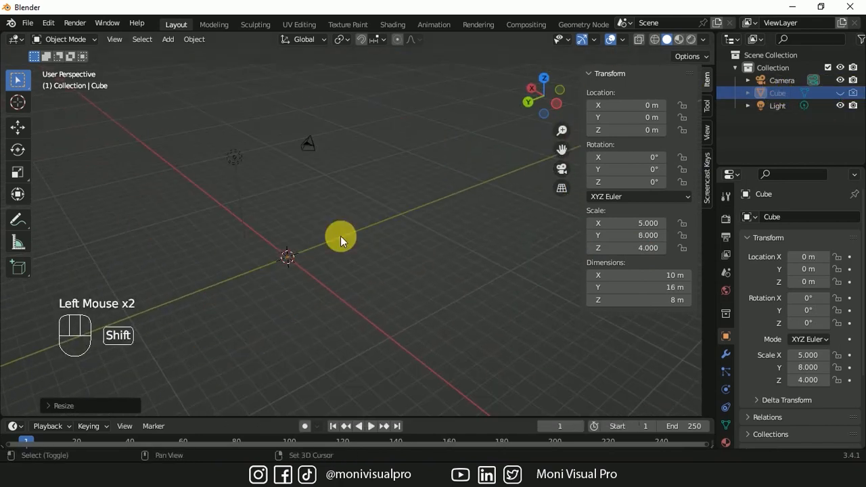
{"action": "key", "text": "shift+a"}
{"action": "mouse_move", "coordinate": [319, 203]}
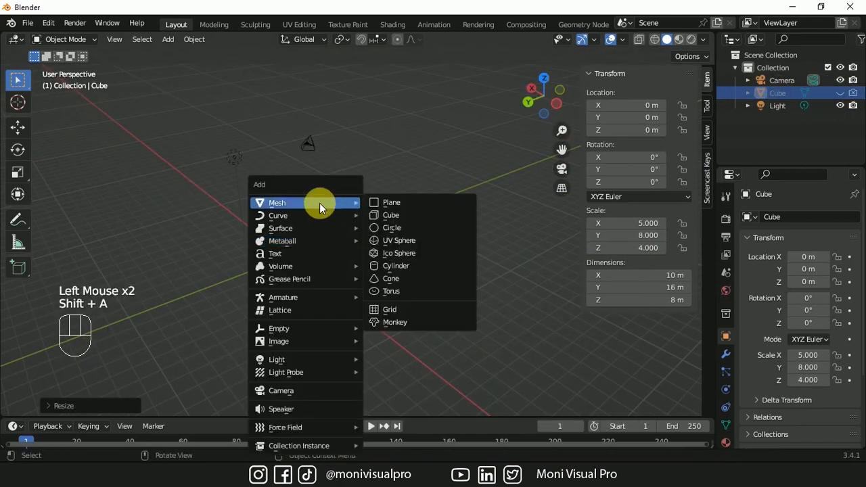
{"action": "left_click", "coordinate": [392, 202]}
Move the plane 1 m along Y in the top view and apply all its transforms
{"action": "key", "text": "grave"}
{"action": "left_click", "coordinate": [390, 134]}
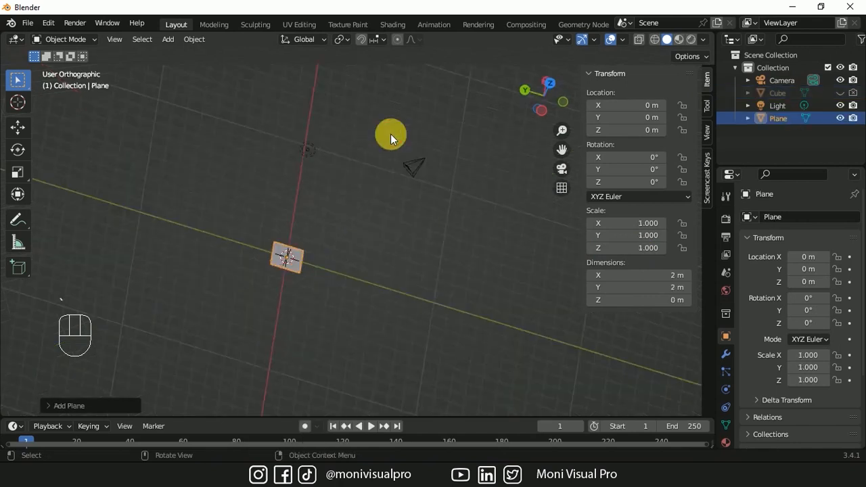
{"action": "key", "text": "KP_Decimal"}
{"action": "type", "text": "g"}
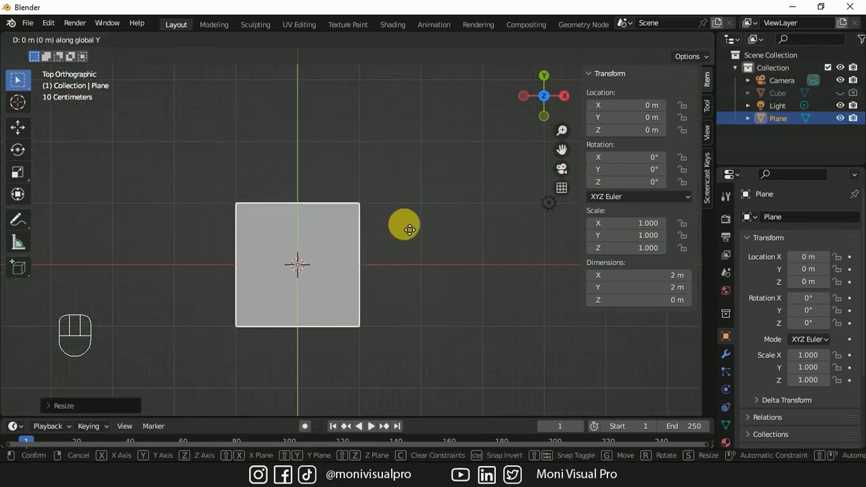
{"action": "type", "text": "1"}
{"action": "key", "text": "Return"}
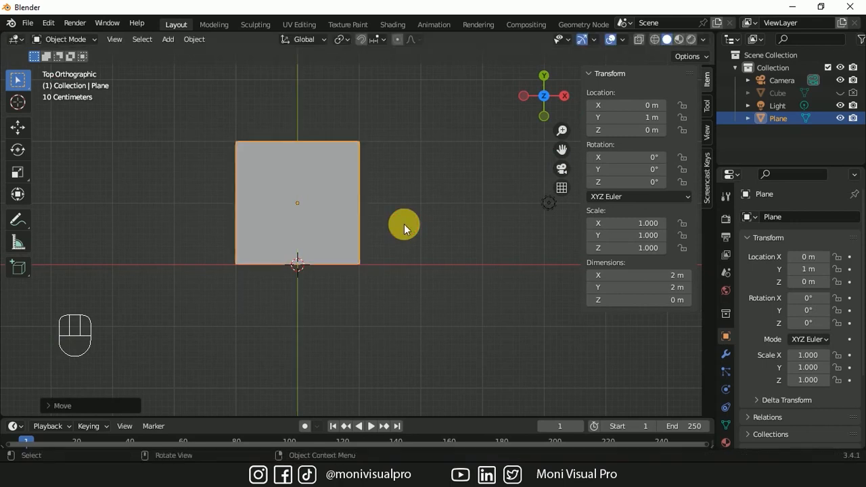
{"action": "key", "text": "ctrl+a"}
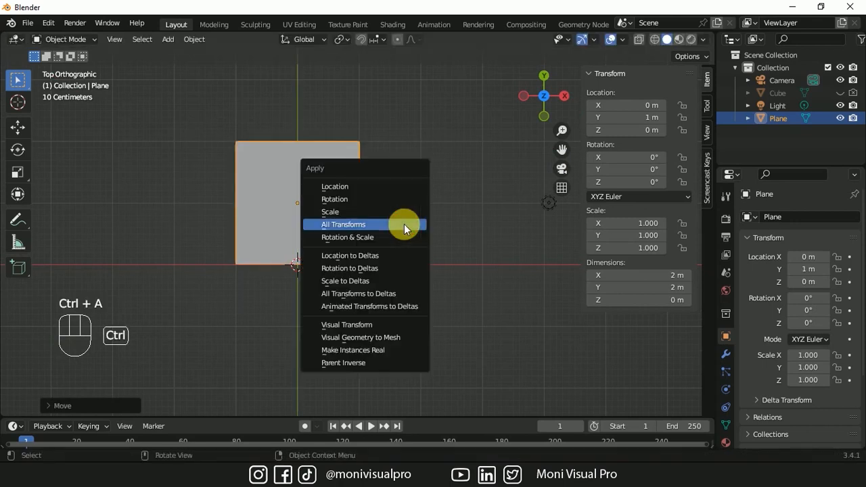
{"action": "left_click", "coordinate": [404, 224]}
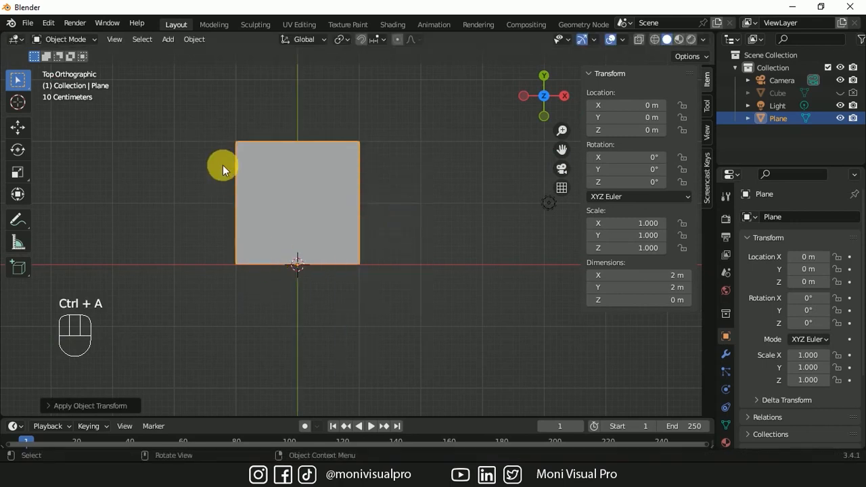
Stretch the plane by moving its far edge along Y to about 3.56 m
{"action": "key", "text": "Tab"}
{"action": "left_click_drag", "start_coordinate": [205, 128], "coordinate": [412, 164]}
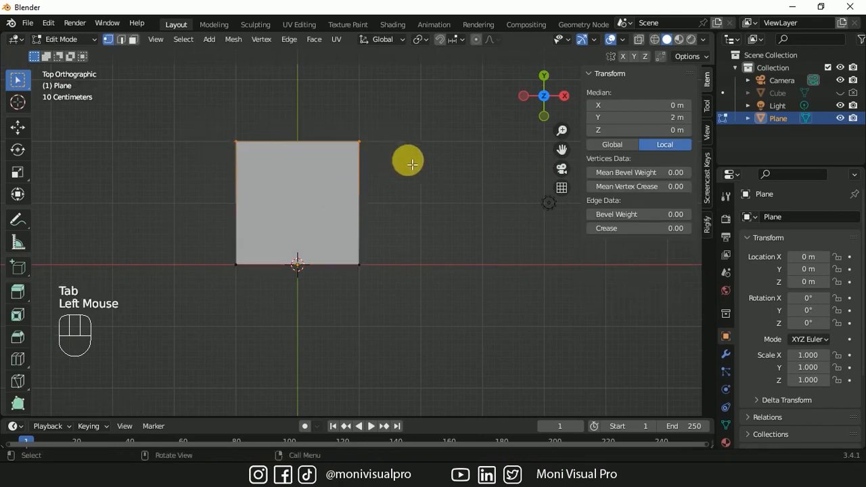
{"action": "key", "text": "g"}
{"action": "left_click", "coordinate": [390, 74]}
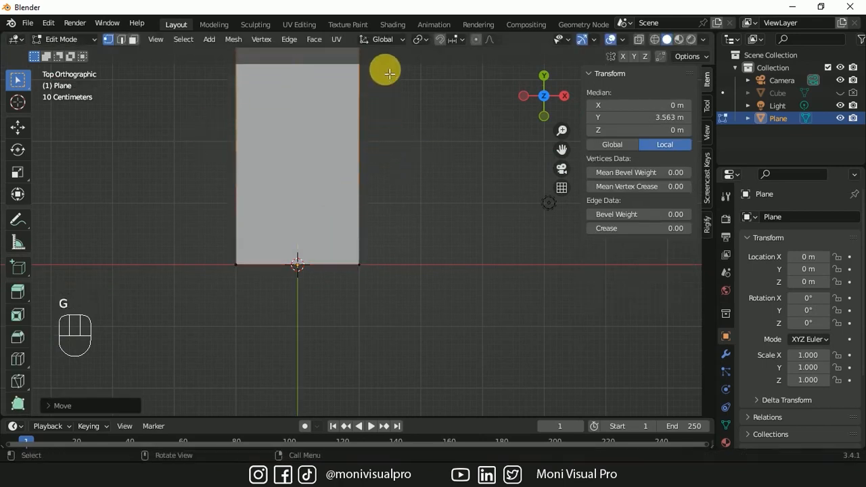
Bevel the plane's two far corner vertices by about 0.974 m with 5 segments to form a round arch
{"action": "left_click_drag", "start_coordinate": [561, 150], "coordinate": [574, 226]}
{"action": "left_click_drag", "start_coordinate": [216, 108], "coordinate": [403, 142]}
{"action": "key", "text": "shift+ctrl+b"}
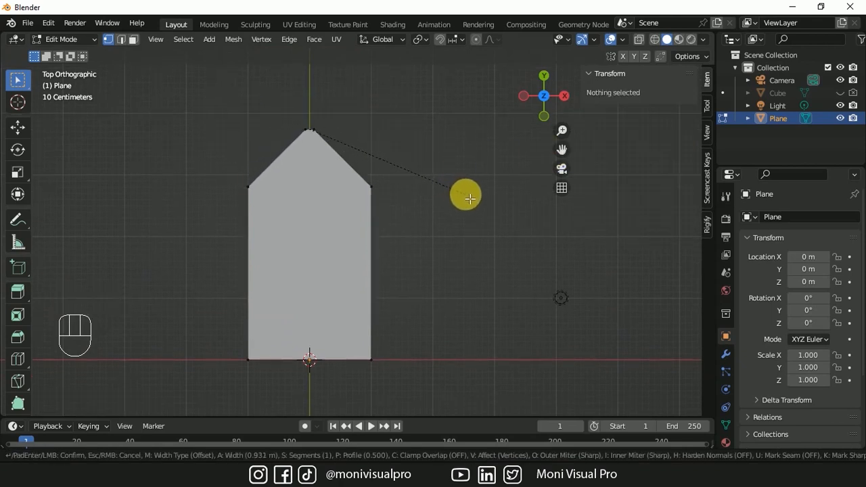
{"action": "left_click", "coordinate": [241, 277]}
{"action": "left_click", "coordinate": [49, 406]}
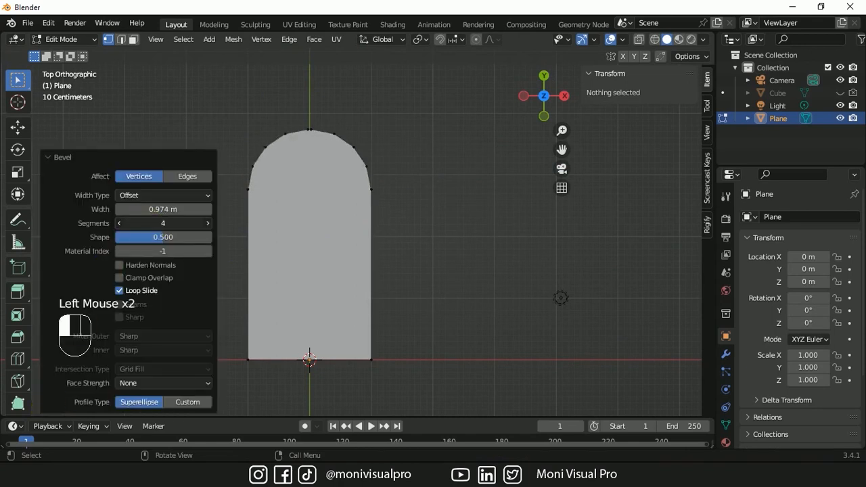
{"action": "left_click", "coordinate": [365, 283]}
Inset the whole arch face by about 0.06 m to create a thin border
{"action": "key", "text": "a"}
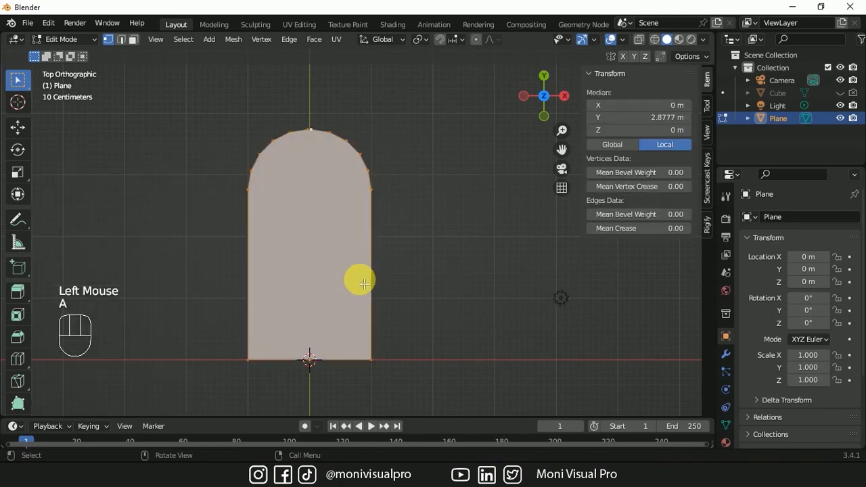
{"action": "key", "text": "i"}
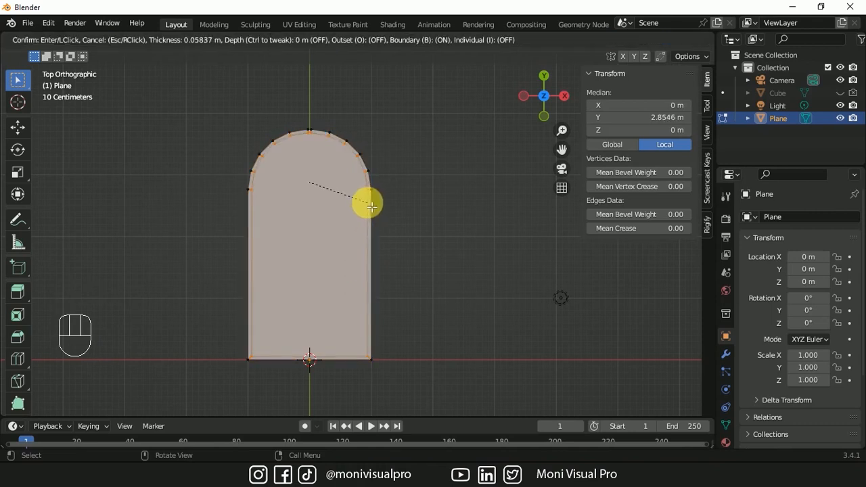
{"action": "left_click", "coordinate": [371, 207]}
Select the outer boundary's positive-X half from the arch's top down to the base and flatten it with an X scale of 0
{"action": "left_click", "coordinate": [310, 127]}
{"action": "left_click", "coordinate": [309, 127], "text": "alt"}
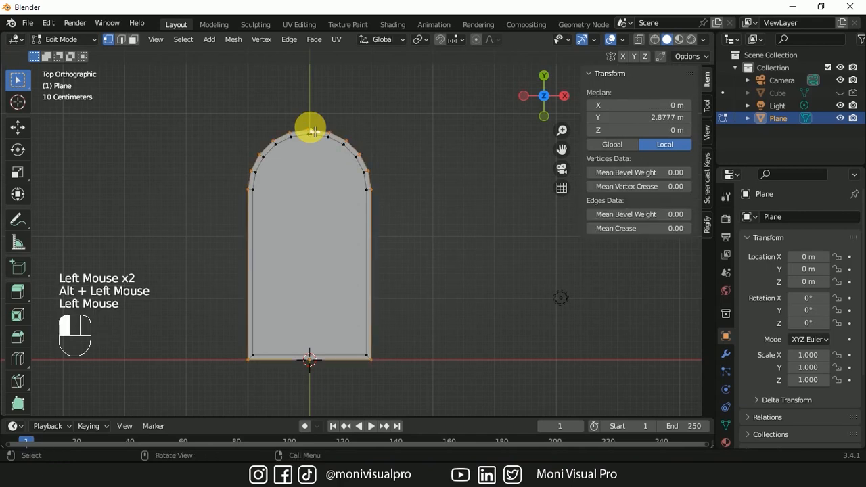
{"action": "left_click", "coordinate": [309, 128]}
{"action": "left_click", "coordinate": [365, 165], "text": "ctrl"}
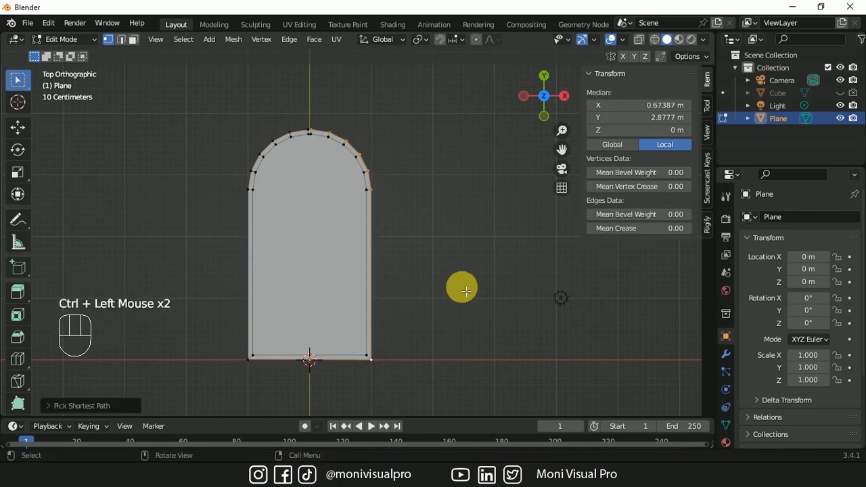
{"action": "key", "text": "s"}
{"action": "key", "text": "x"}
{"action": "key", "text": "0"}
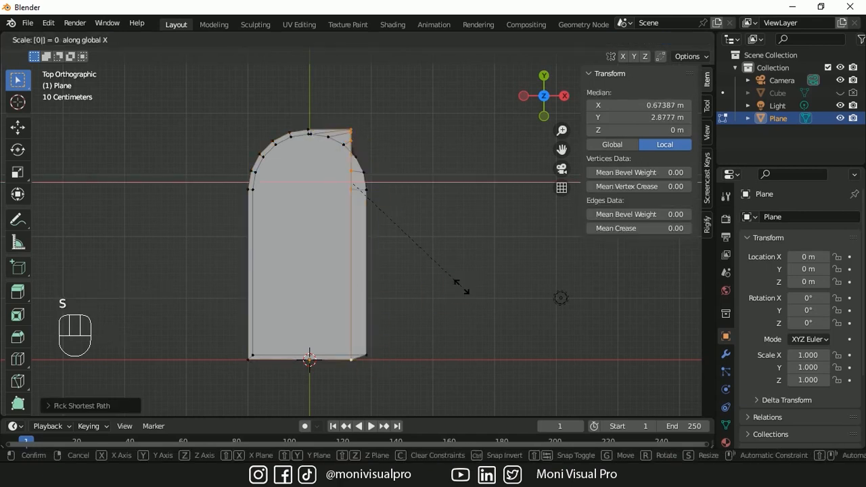
{"action": "left_click", "coordinate": [467, 287]}
Move the flattened boundary vertices outward along X, just past the side of the inner arch
{"action": "key", "text": "g"}
{"action": "key", "text": "x"}
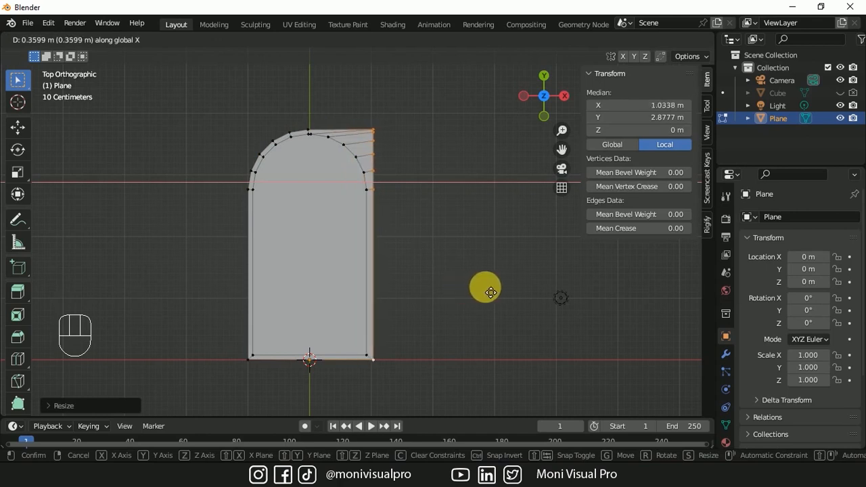
{"action": "left_click", "coordinate": [495, 292]}
Select the outer boundary's negative-X half from the arch's top down to the base and flatten it with an X scale of 0
{"action": "left_click", "coordinate": [308, 130]}
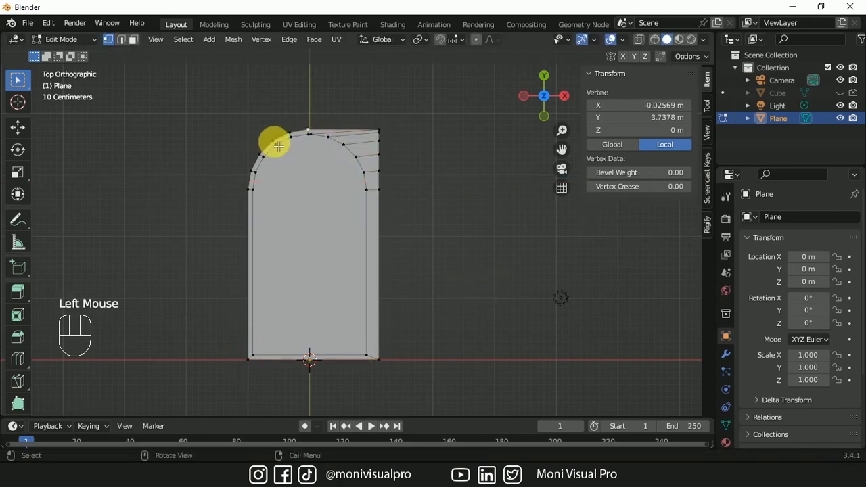
{"action": "left_click", "coordinate": [303, 125]}
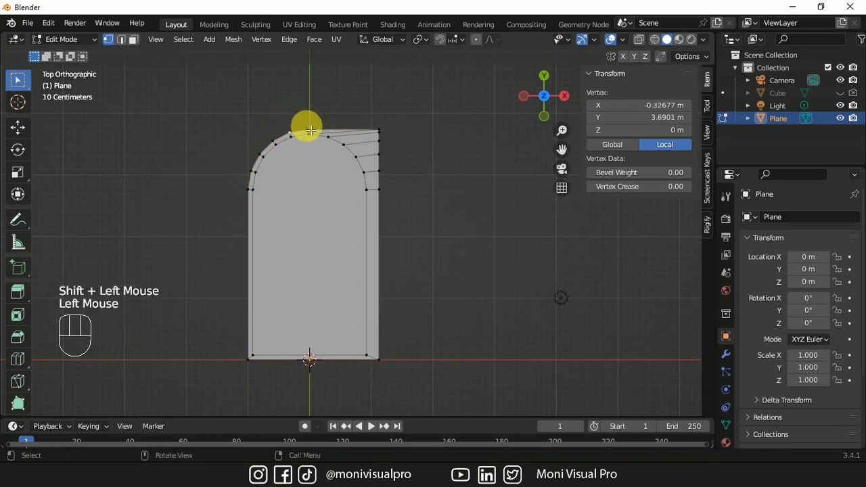
{"action": "left_click", "coordinate": [252, 171], "text": "ctrl"}
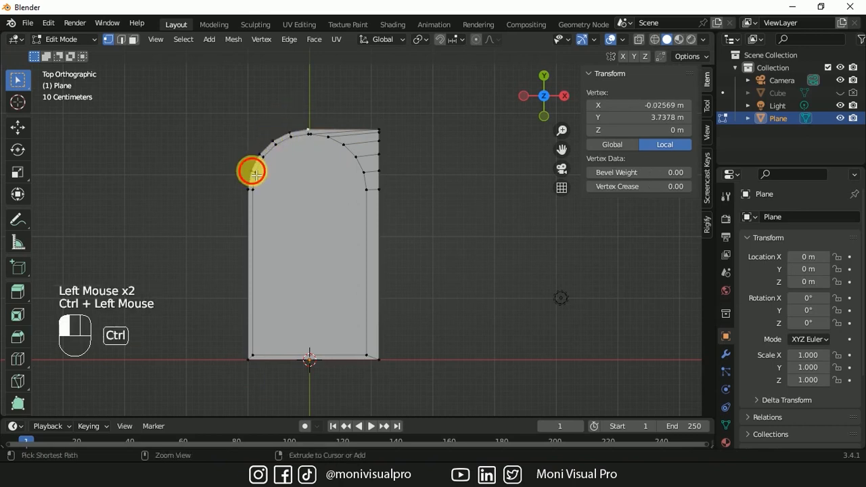
{"action": "left_click", "coordinate": [251, 362], "text": "shift"}
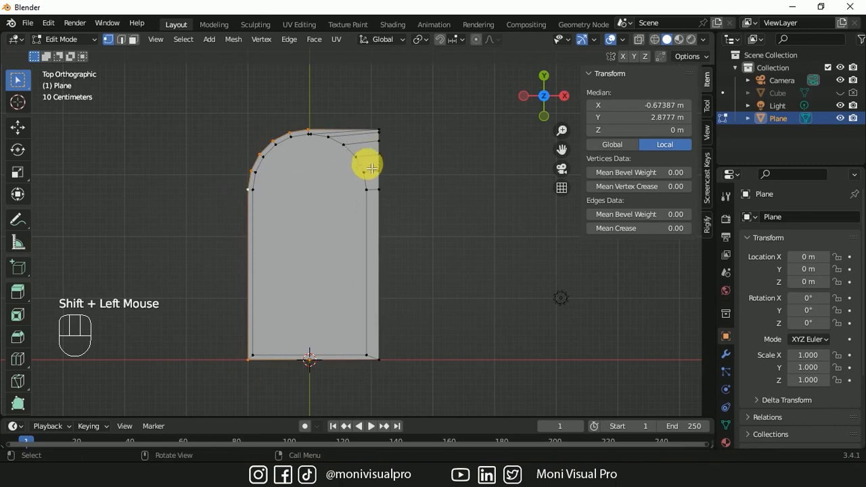
{"action": "key", "text": "s"}
{"action": "key", "text": "x"}
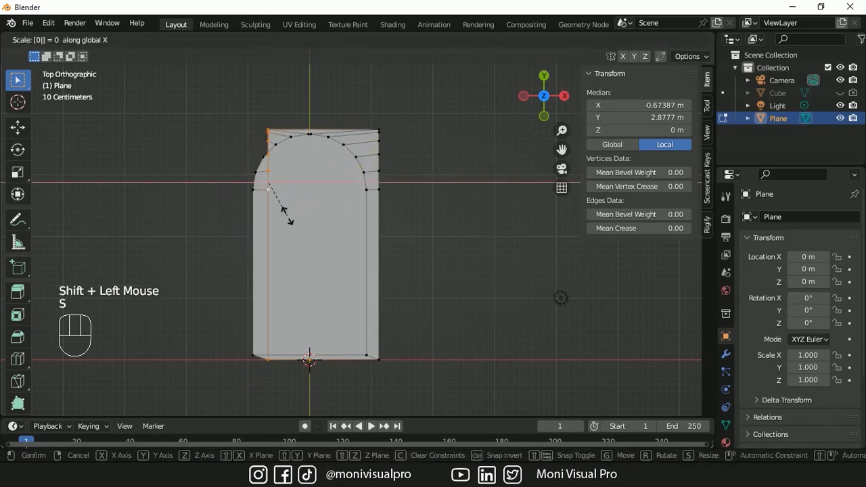
{"action": "left_click", "coordinate": [289, 217]}
Move the flattened negative-X boundary outward past the inner arch along X, making the plane about 2.22 m wide
{"action": "key", "text": "g"}
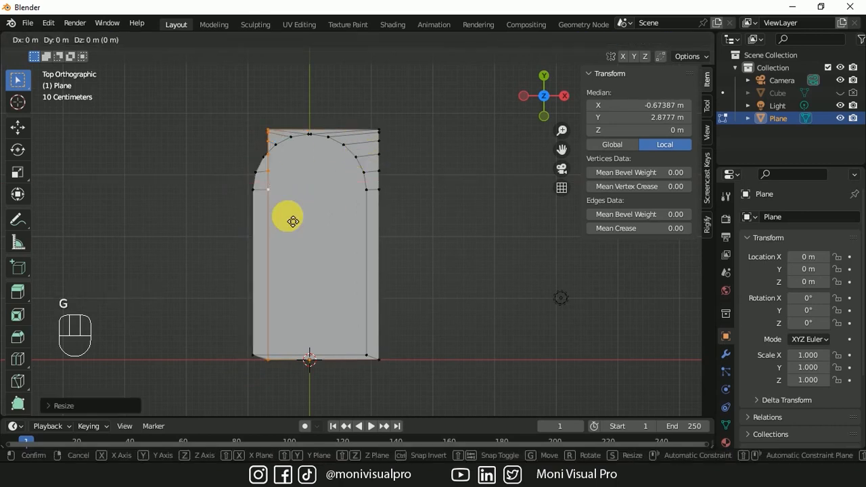
{"action": "key", "text": "x"}
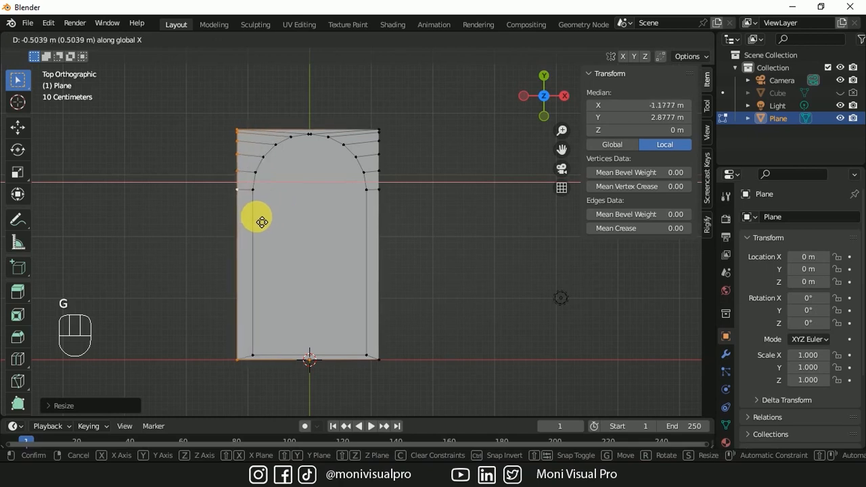
{"action": "left_click", "coordinate": [261, 217]}
Select the boundary's top row of vertices and move it slightly along +Y, making the plane about 3.81 m long
{"action": "left_click_drag", "start_coordinate": [215, 105], "coordinate": [413, 130]}
{"action": "key", "text": "g"}
{"action": "key", "text": "z"}
{"action": "key", "text": "y"}
{"action": "left_click", "coordinate": [419, 108]}
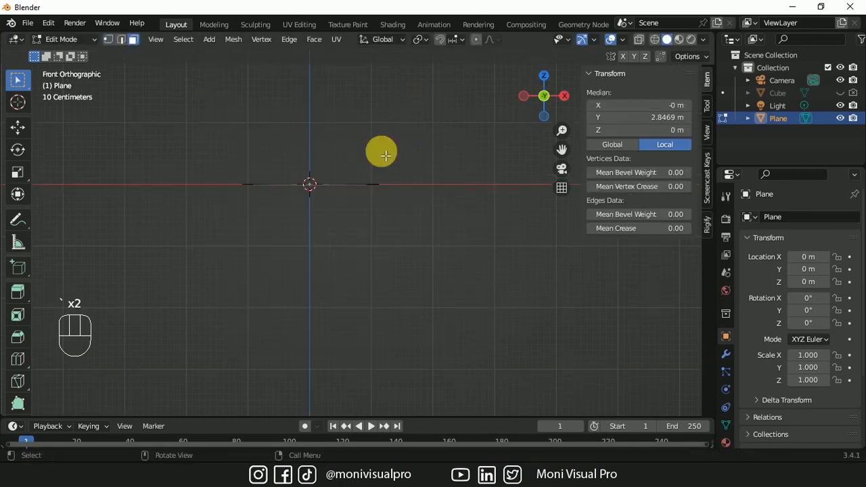
Return to Object Mode and rotate the whole plane 90° around X to stand it upright
{"action": "left_click", "coordinate": [85, 43]}
{"action": "left_click", "coordinate": [77, 50]}
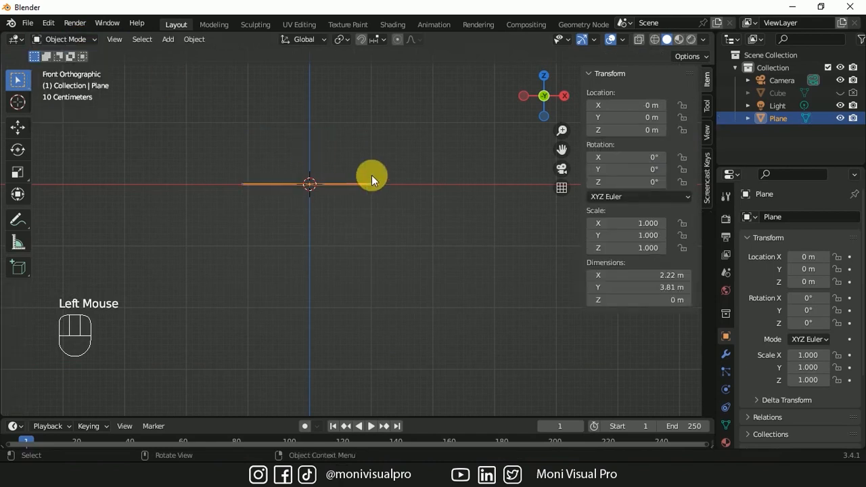
{"action": "type", "text": "rx90"}
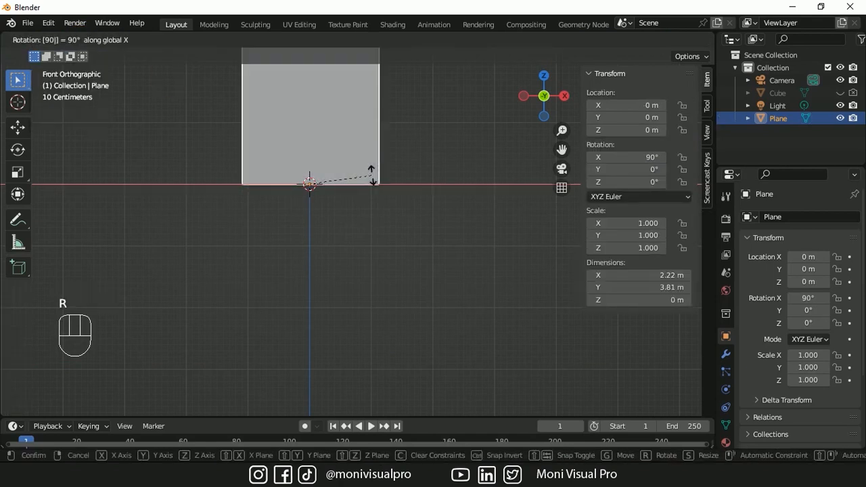
{"action": "key", "text": "Return"}
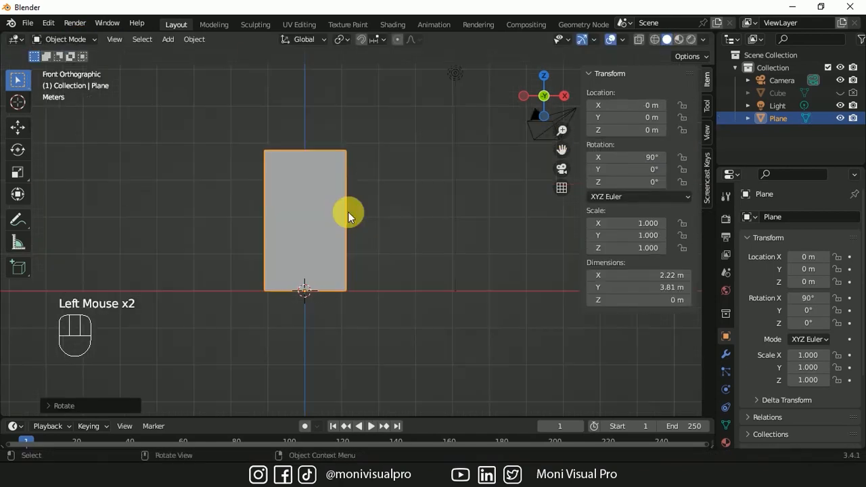
Inset the arch face by a thin margin in Edit Mode and move it back along Y by about 0.093 m
{"action": "key", "text": "Tab"}
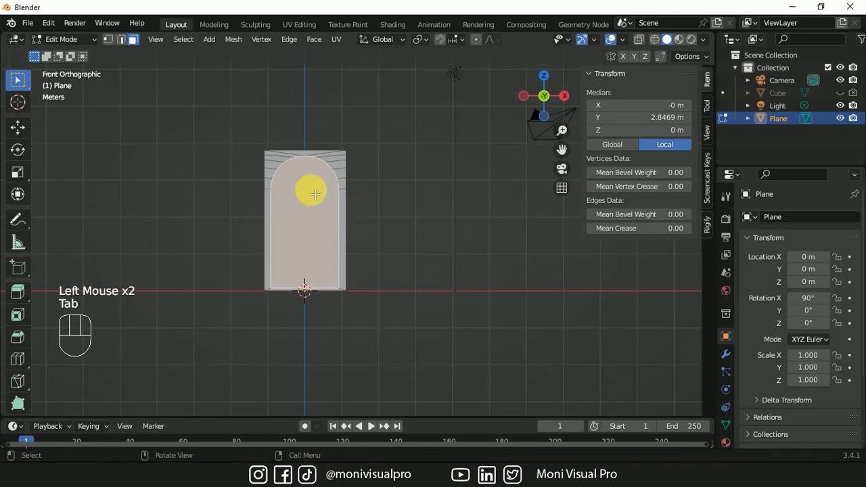
{"action": "key", "text": "i"}
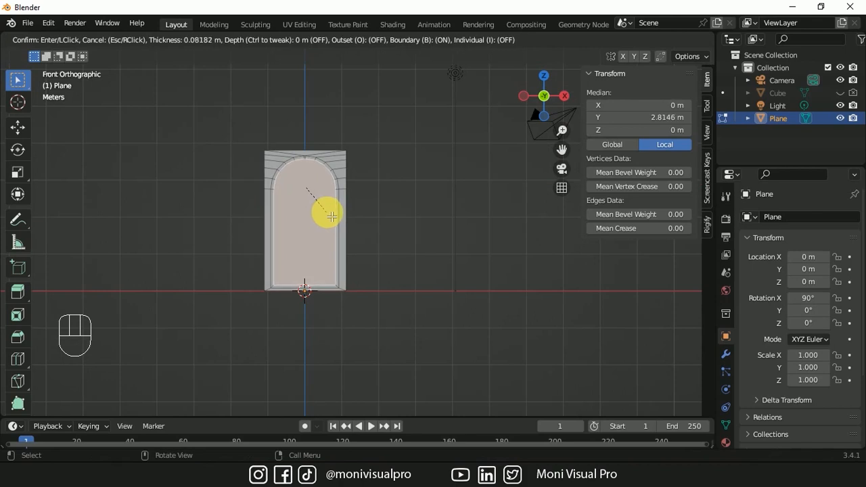
{"action": "key", "text": "g"}
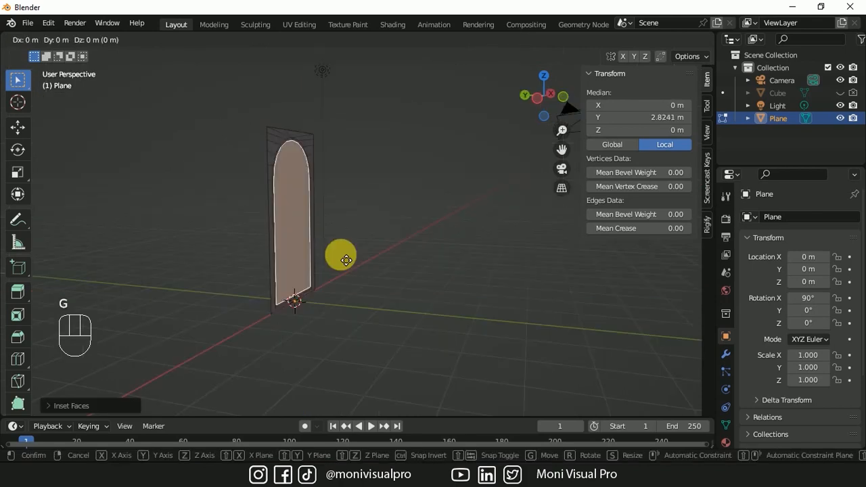
{"action": "key", "text": "y"}
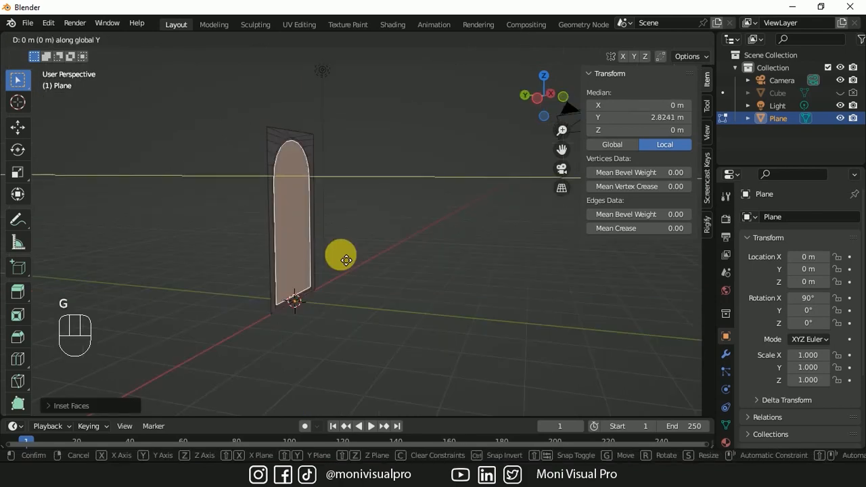
{"action": "left_click", "coordinate": [337, 256]}
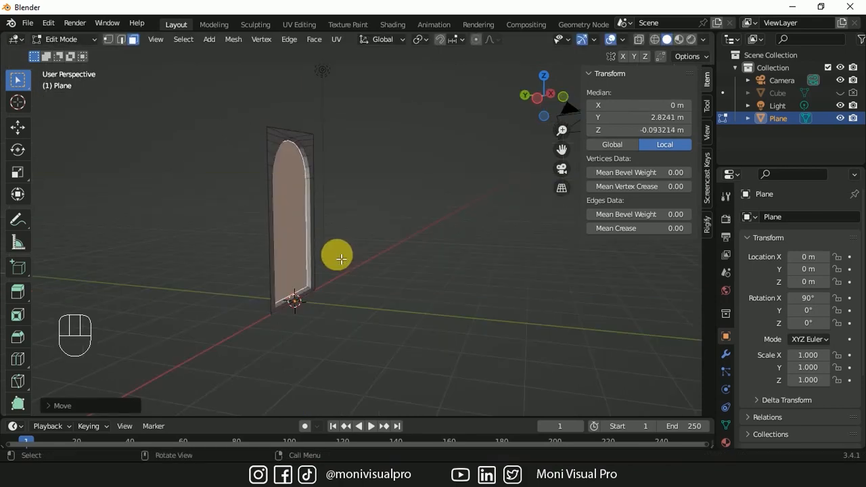
Inset the recessed arch face again and extrude it about 0.14 m further back
{"action": "key", "text": "i"}
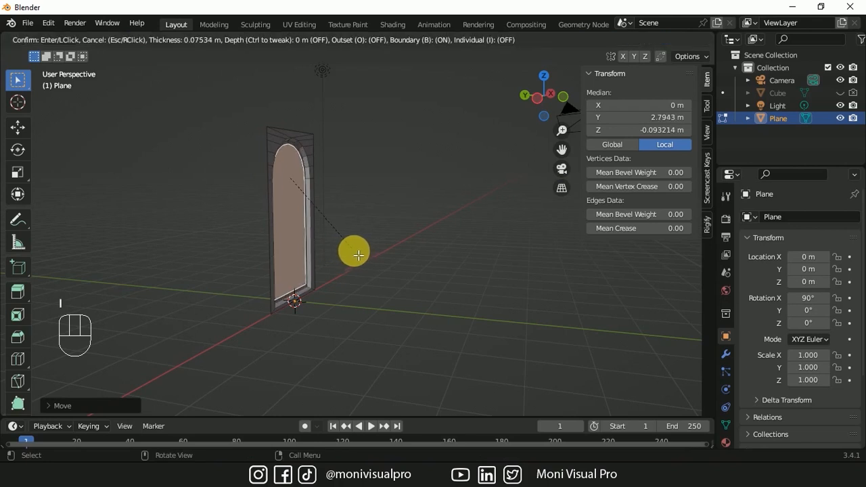
{"action": "left_click", "coordinate": [357, 253]}
{"action": "key", "text": "e"}
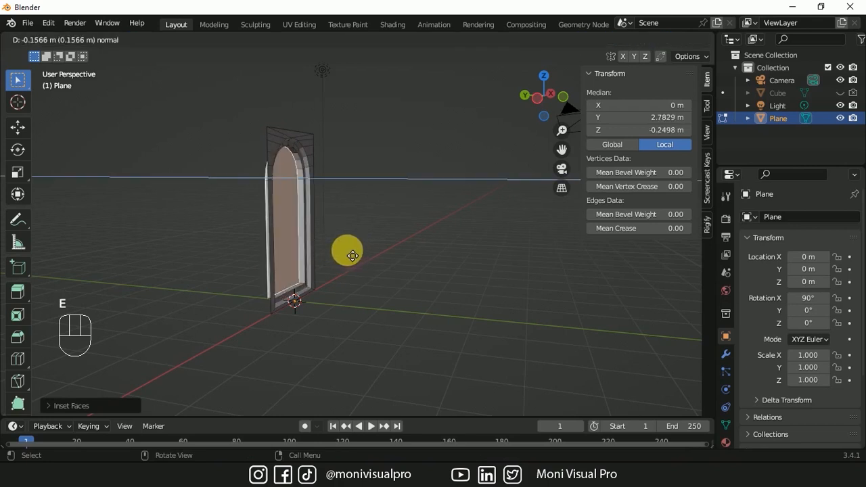
{"action": "left_click", "coordinate": [353, 256]}
Delete the innermost arch face to open the window
{"action": "key", "text": "KP_Decimal"}
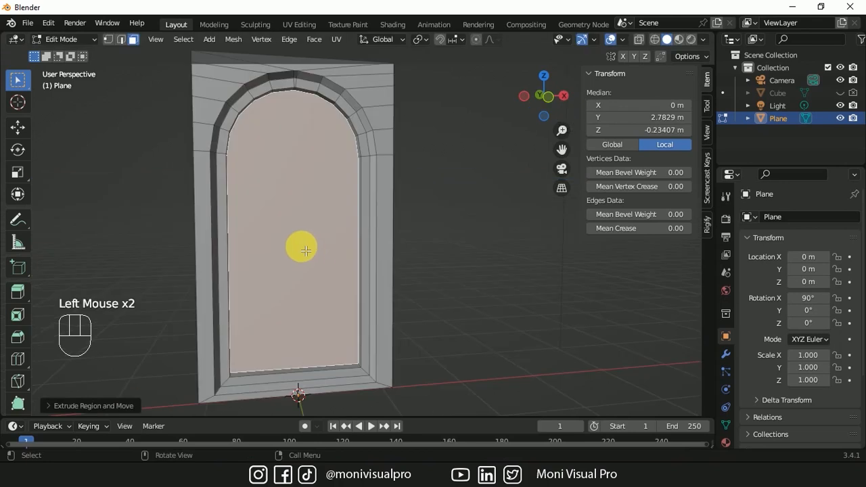
{"action": "key", "text": "x"}
{"action": "left_click", "coordinate": [251, 276]}
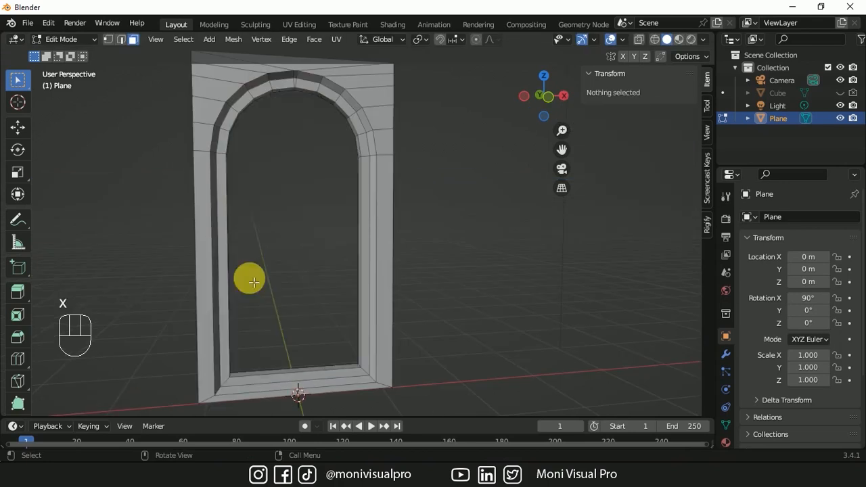
Select the frame's outer boundary loop and extrude it along Y to give the frame depth, returning to Object Mode
{"action": "left_click", "coordinate": [392, 142], "text": "alt"}
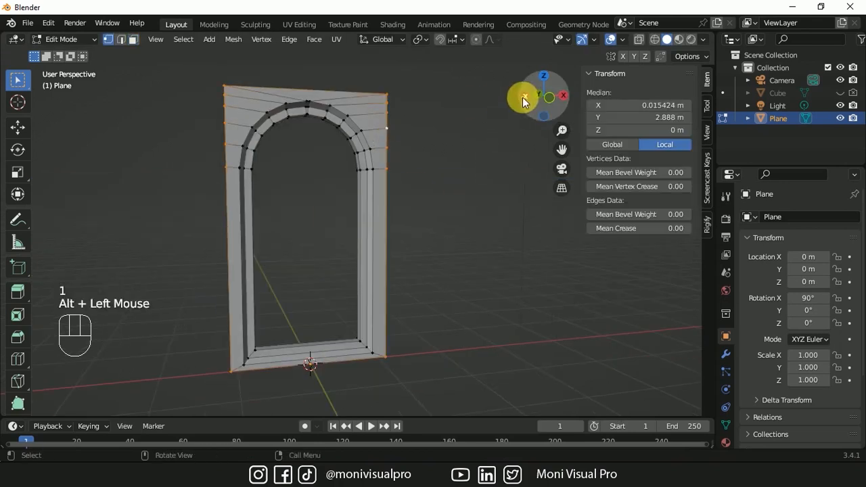
{"action": "middle_click_drag", "start_coordinate": [386, 128], "coordinate": [436, 153]}
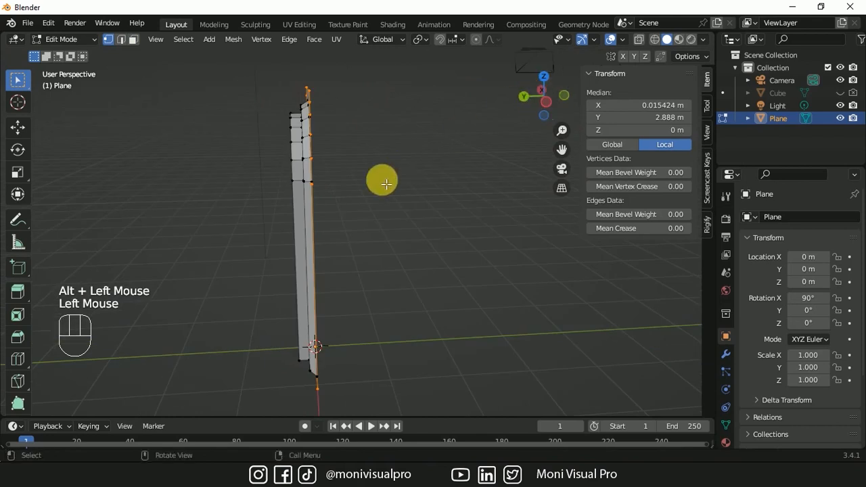
{"action": "key", "text": "e"}
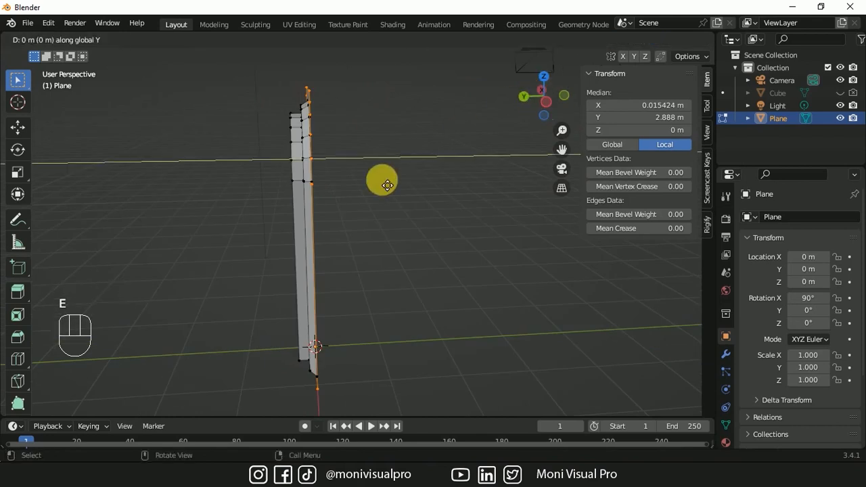
{"action": "key", "text": "Tab"}
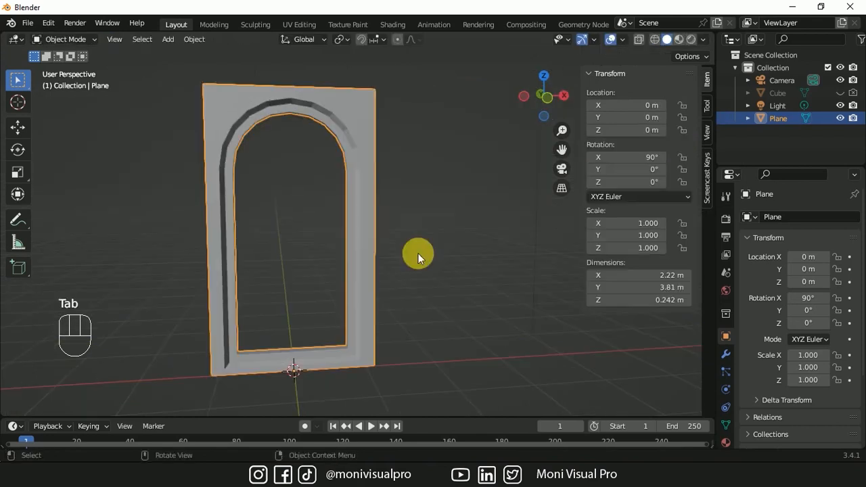
Add a Bevel modifier to the frame with an amount of 0.001 m and 4 segments
{"action": "left_click", "coordinate": [726, 354]}
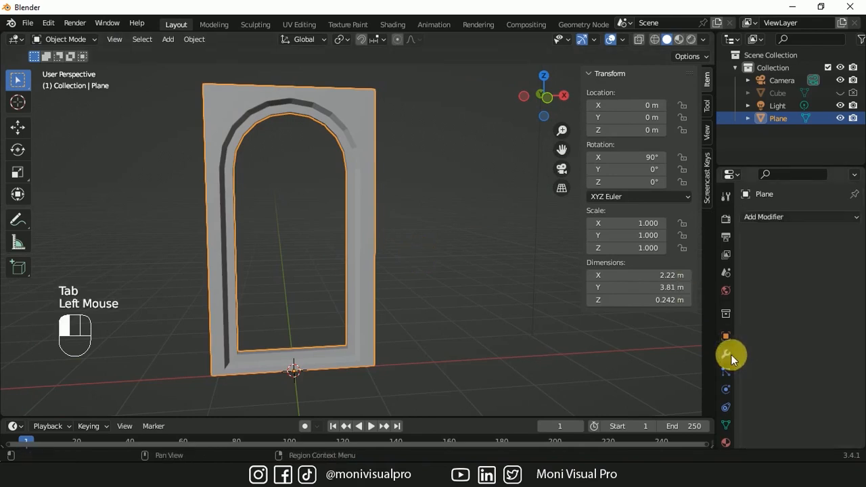
{"action": "left_click", "coordinate": [802, 216]}
{"action": "left_click", "coordinate": [630, 269]}
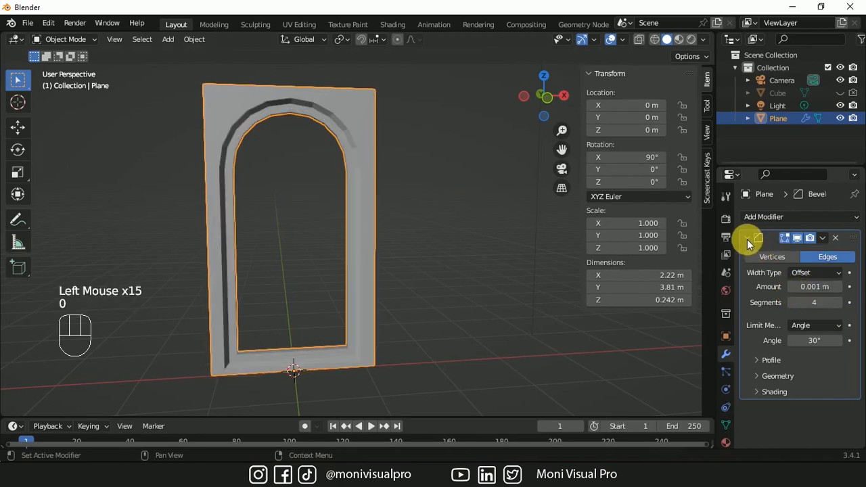
{"action": "left_click", "coordinate": [747, 239]}
Apply Shade Auto Smooth to the arched frame and rename the object "window"
{"action": "right_click", "coordinate": [357, 243]}
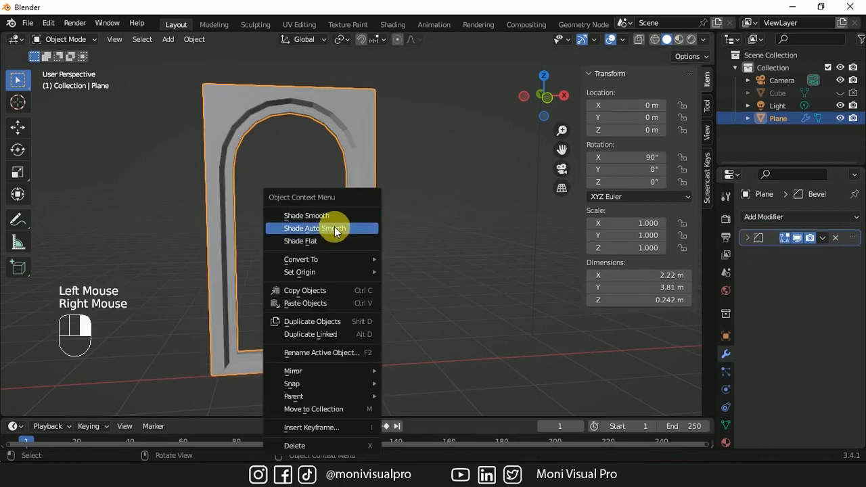
{"action": "left_click", "coordinate": [332, 225]}
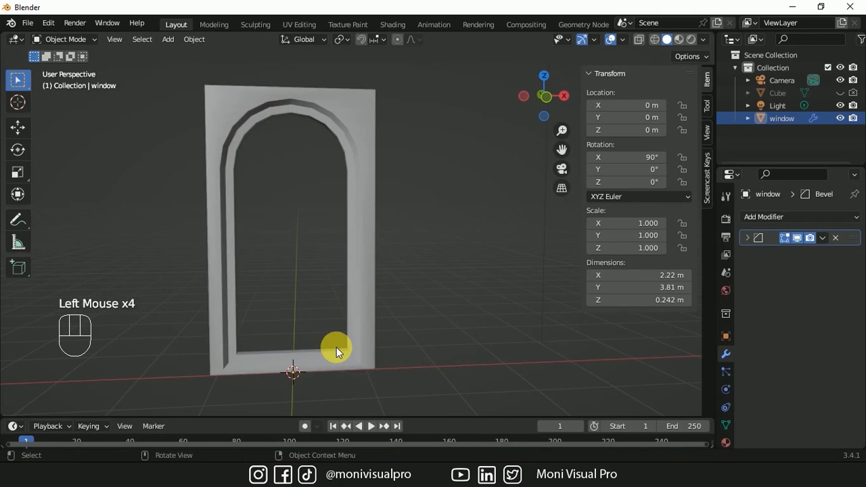
Add a plane mesh at the window's base and move it 1 m along Y
{"action": "key", "text": "shift+a"}
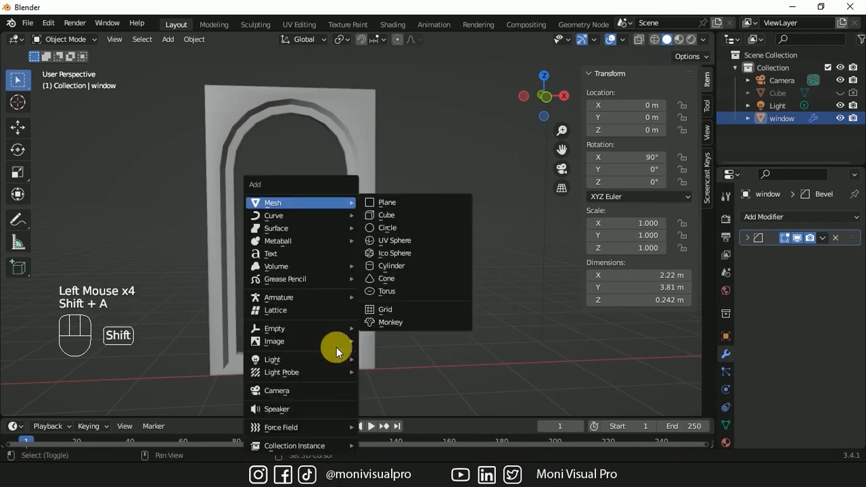
{"action": "mouse_move", "coordinate": [288, 210]}
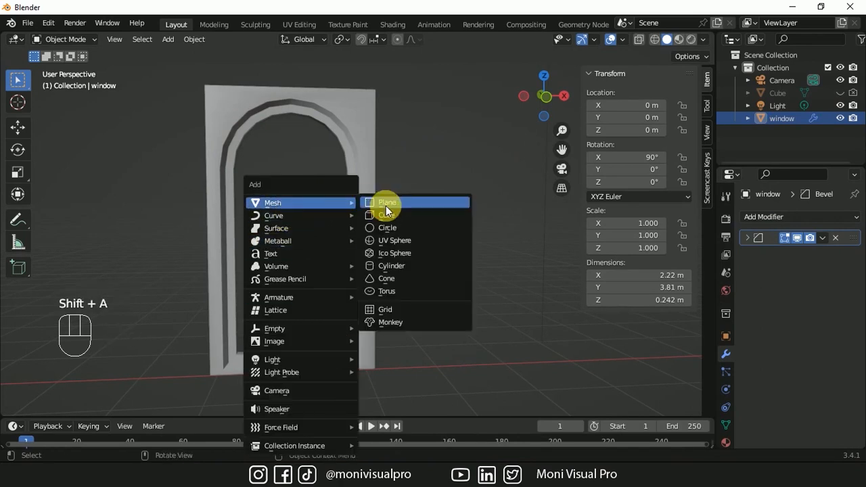
{"action": "left_click", "coordinate": [386, 202]}
{"action": "key", "text": "g"}
{"action": "key", "text": "y"}
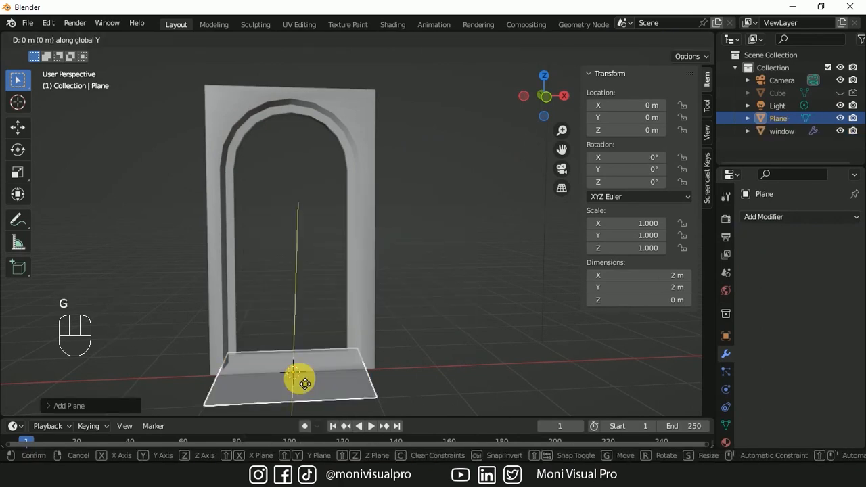
{"action": "left_click", "coordinate": [299, 378]}
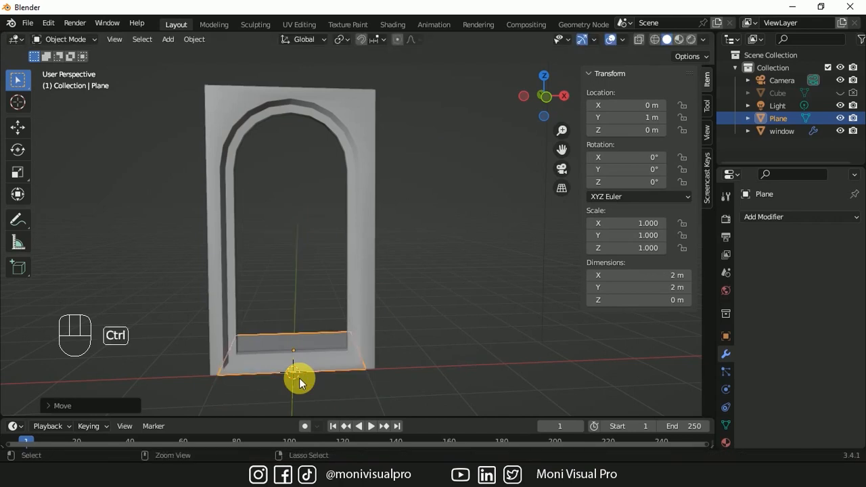
Apply the new plane's location, rotate it 90° around X to stand it upright, and apply the rotation
{"action": "key", "text": "ctrl+a"}
{"action": "left_click", "coordinate": [255, 304]}
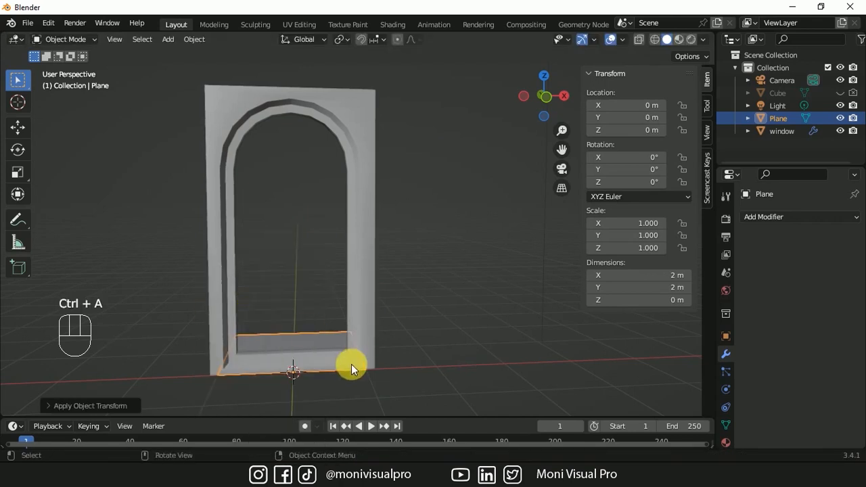
{"action": "type", "text": "rx8"}
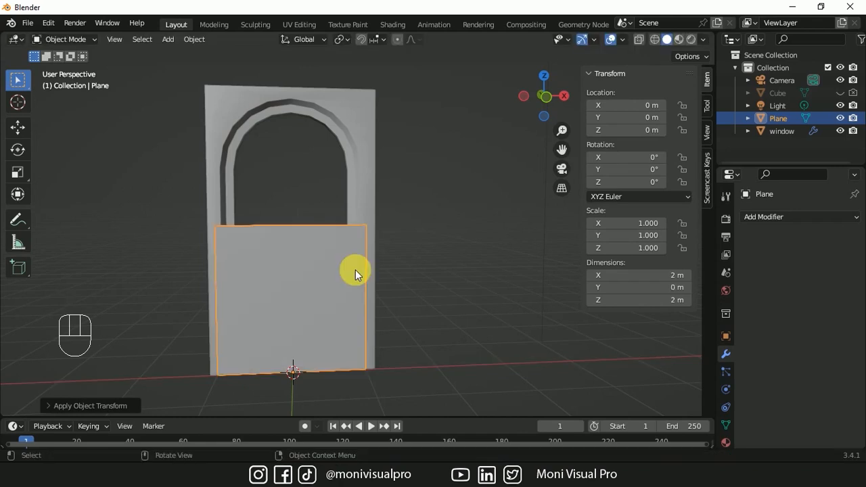
Switch to the front view and hide the window object, leaving the upright plane visible
{"action": "key", "text": "grave"}
{"action": "left_click", "coordinate": [286, 316]}
{"action": "left_click", "coordinate": [785, 130]}
{"action": "left_click", "coordinate": [840, 131]}
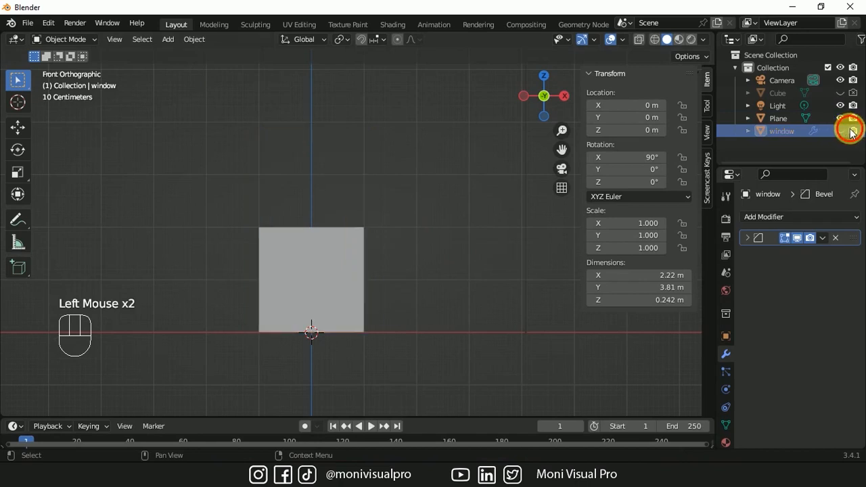
Exclude the window object from renders and divide the upright plane with seven evenly spaced vertical loop cuts
{"action": "left_click", "coordinate": [852, 131]}
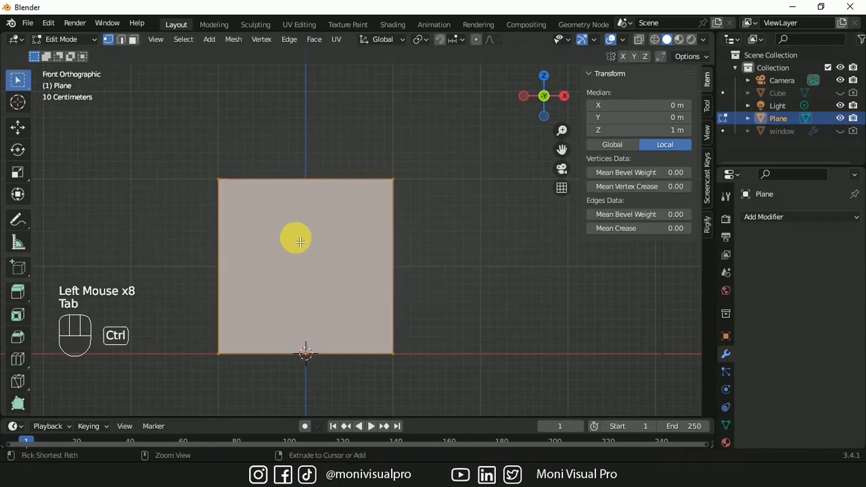
{"action": "key", "text": "ctrl+r"}
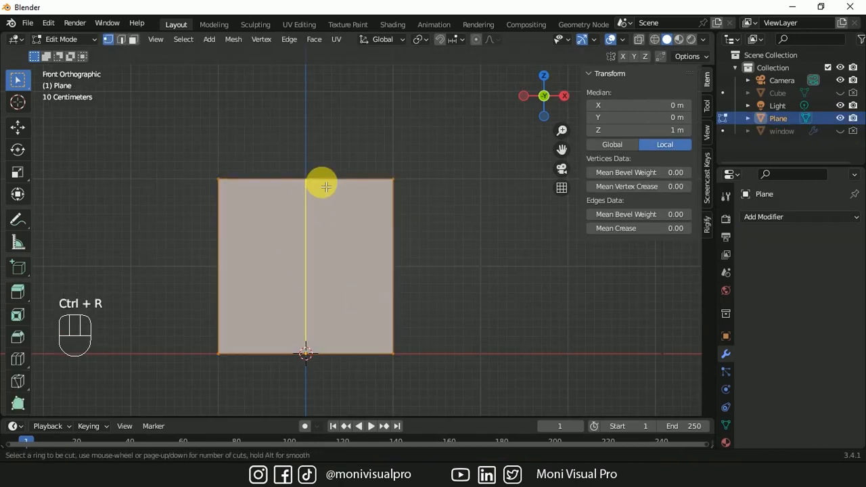
{"action": "left_click", "coordinate": [325, 187]}
{"action": "left_click", "coordinate": [46, 407]}
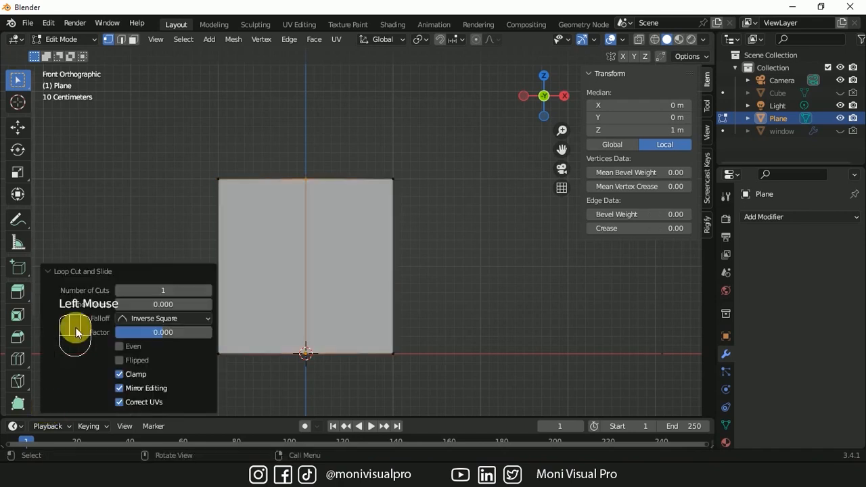
{"action": "double_click", "coordinate": [167, 293]}
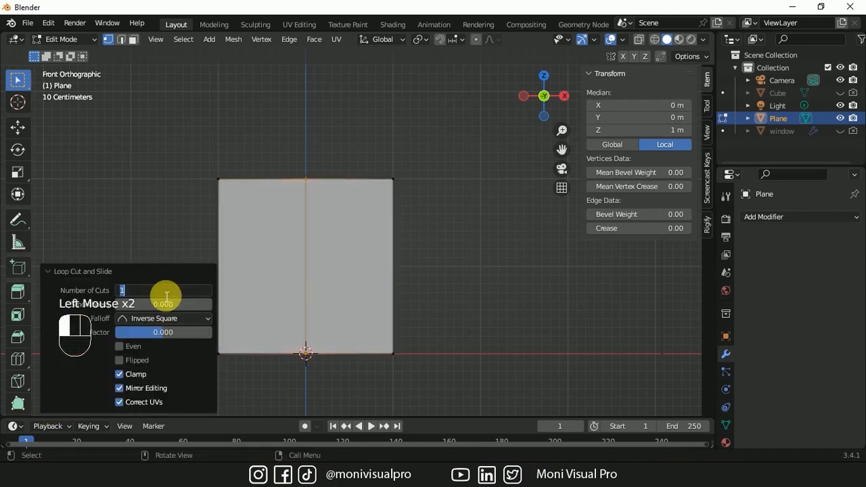
{"action": "key", "text": "Return"}
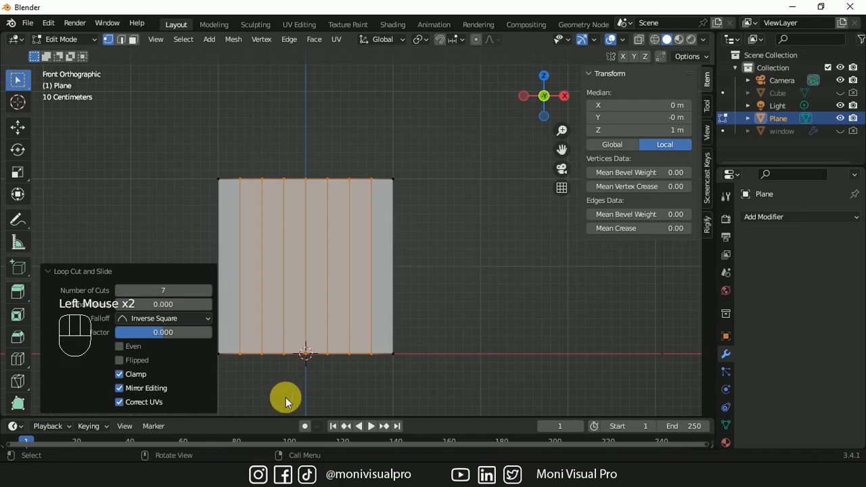
Raise every other bottom vertex about 0.23 m along Z into a zigzag and add a parallel loop cut just above that edge
{"action": "left_click", "coordinate": [243, 355]}
{"action": "left_click", "coordinate": [291, 361], "text": "ctrl"}
{"action": "left_click", "coordinate": [289, 359], "text": "shift"}
{"action": "left_click", "coordinate": [331, 357], "text": "shift"}
{"action": "left_click", "coordinate": [370, 353], "text": "shift"}
{"action": "key", "text": "g"}
{"action": "key", "text": "z"}
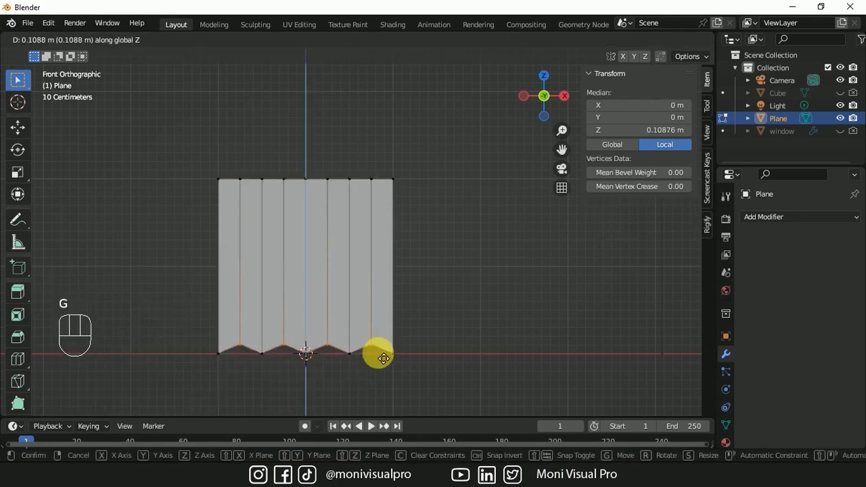
{"action": "left_click", "coordinate": [384, 348]}
{"action": "key", "text": "ctrl+r"}
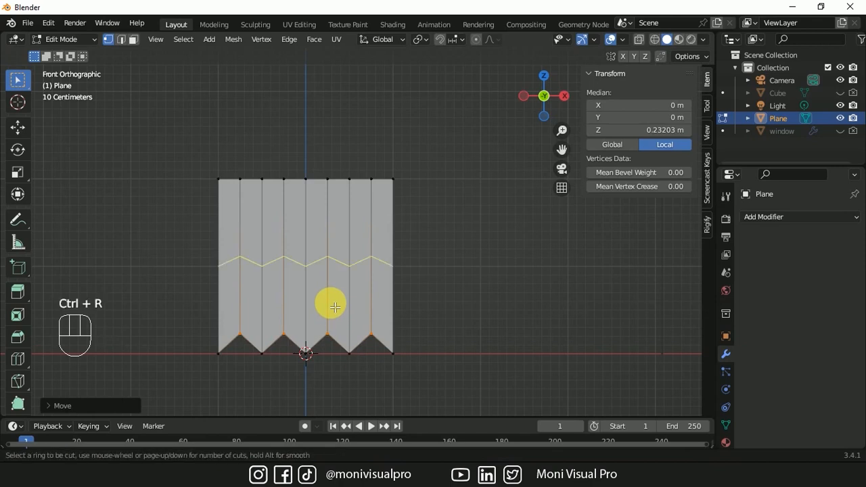
{"action": "left_click", "coordinate": [330, 302]}
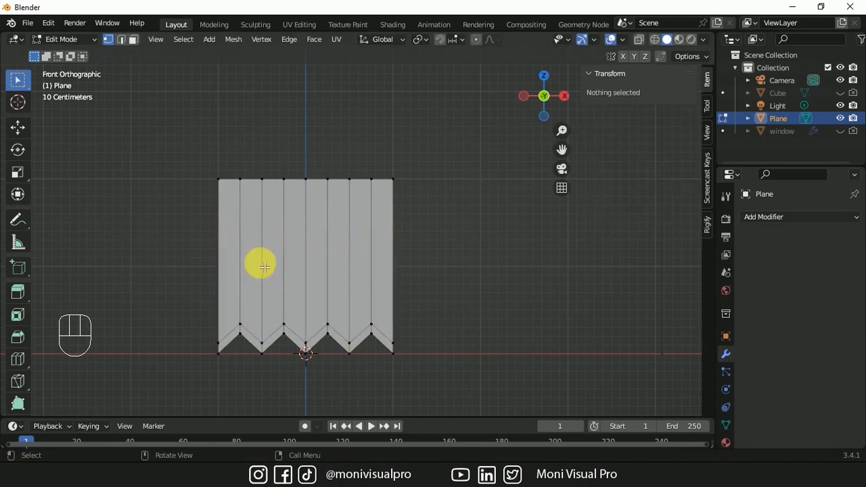
Bevel the four vertical edges above the zigzag peaks about 0.046 m wide with 1 segment
{"action": "left_click", "coordinate": [121, 40]}
{"action": "left_click", "coordinate": [241, 271]}
{"action": "left_click", "coordinate": [285, 273], "text": "shift"}
{"action": "left_click", "coordinate": [329, 265], "text": "shift"}
{"action": "left_click", "coordinate": [372, 254], "text": "shift"}
{"action": "key", "text": "ctrl+b"}
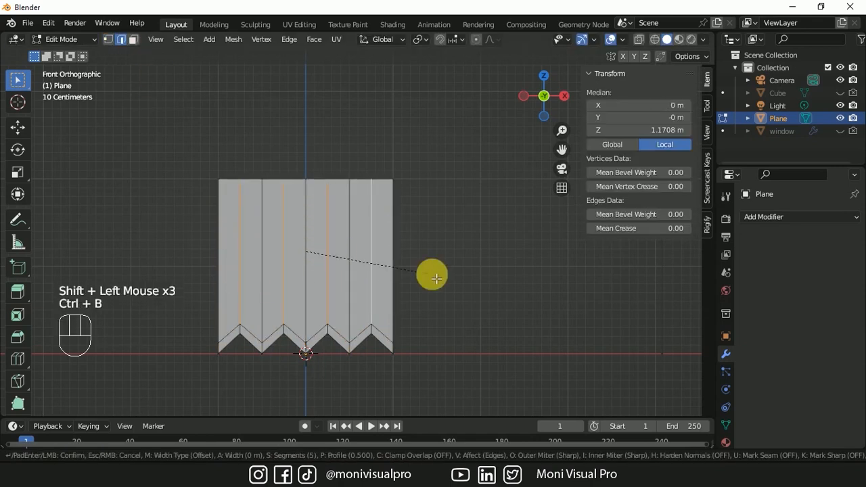
{"action": "left_click", "coordinate": [442, 278]}
{"action": "left_click", "coordinate": [50, 404]}
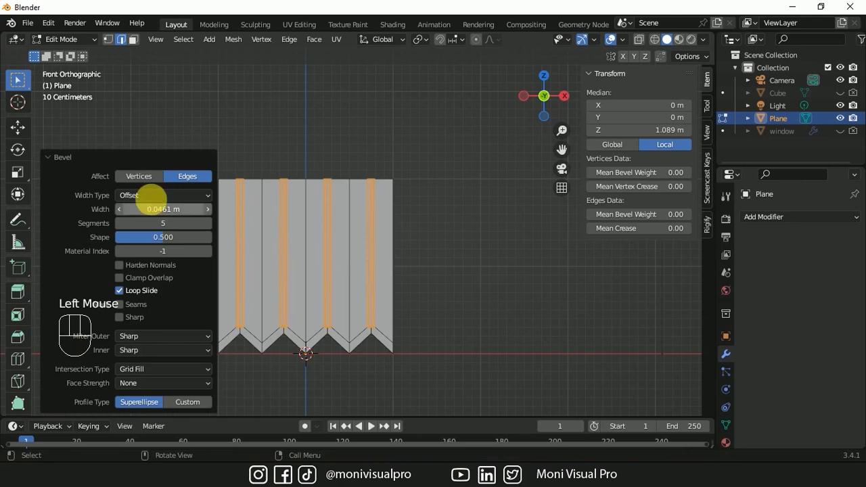
{"action": "double_click", "coordinate": [166, 223]}
{"action": "type", "text": "1"}
{"action": "key", "text": "Return"}
Delete the eight wide faces between the narrow strips, keeping the upright bars and the zigzag base
{"action": "key", "text": "3"}
{"action": "left_click", "coordinate": [228, 275]}
{"action": "left_click", "coordinate": [261, 284], "text": "shift"}
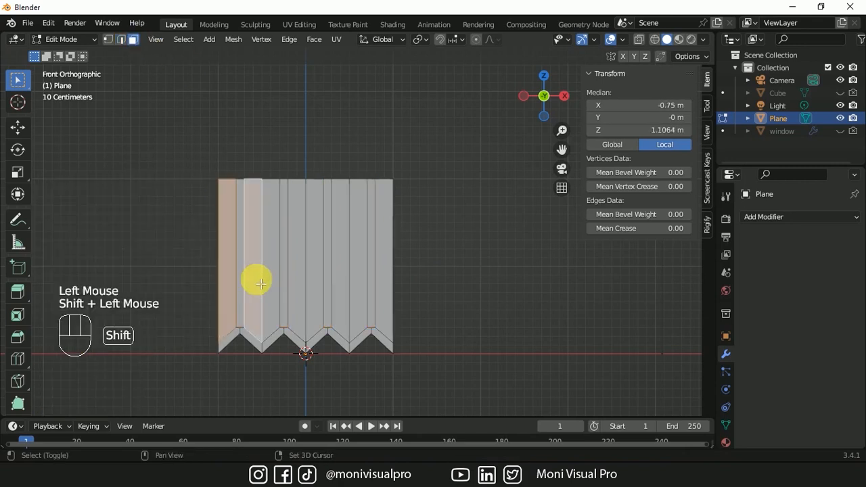
{"action": "left_click", "coordinate": [272, 283], "text": "shift"}
{"action": "left_click", "coordinate": [298, 279], "text": "shift"}
{"action": "left_click", "coordinate": [318, 278], "text": "shift"}
{"action": "left_click", "coordinate": [342, 275], "text": "shift"}
{"action": "left_click", "coordinate": [363, 277], "text": "shift"}
{"action": "left_click", "coordinate": [387, 264], "text": "shift"}
{"action": "key", "text": "x"}
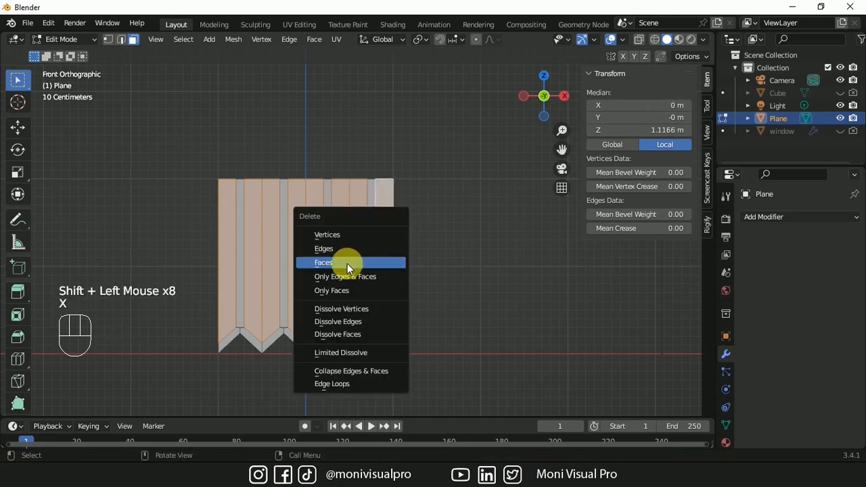
{"action": "left_click", "coordinate": [347, 262]}
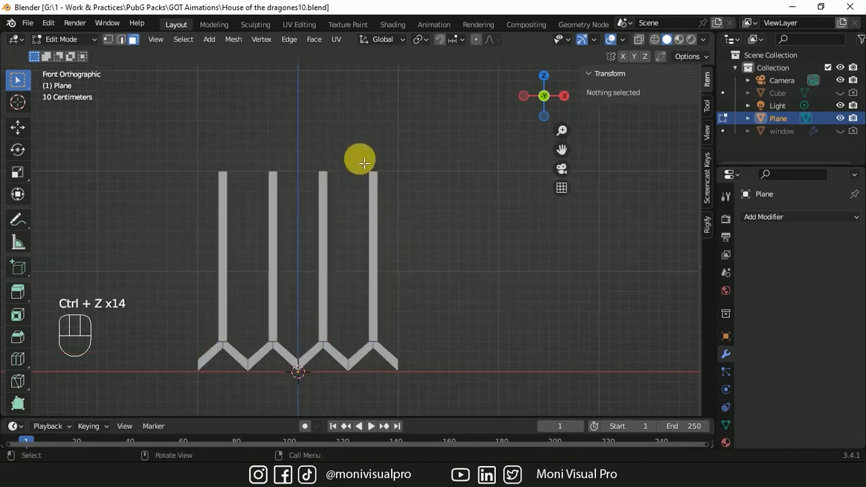
Duplicate the rightmost bar onto the nearest zigzag valley and copy it along X onto the other two valleys
{"action": "left_click", "coordinate": [373, 193]}
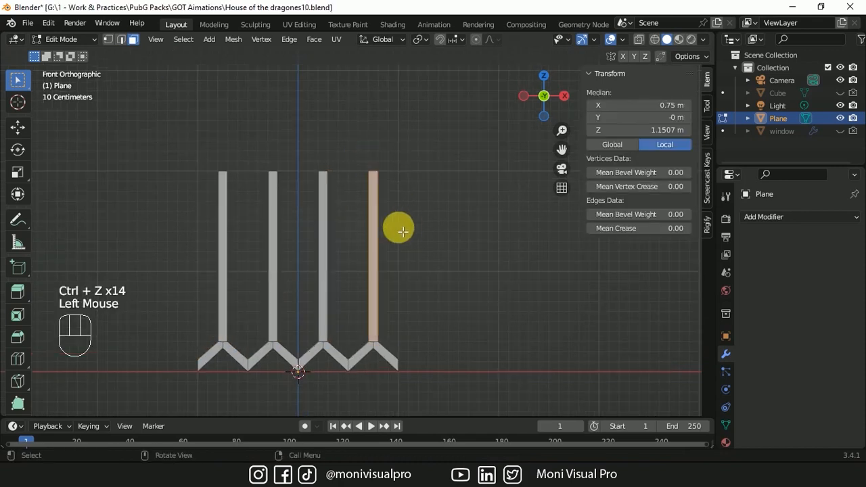
{"action": "key", "text": "shift+d"}
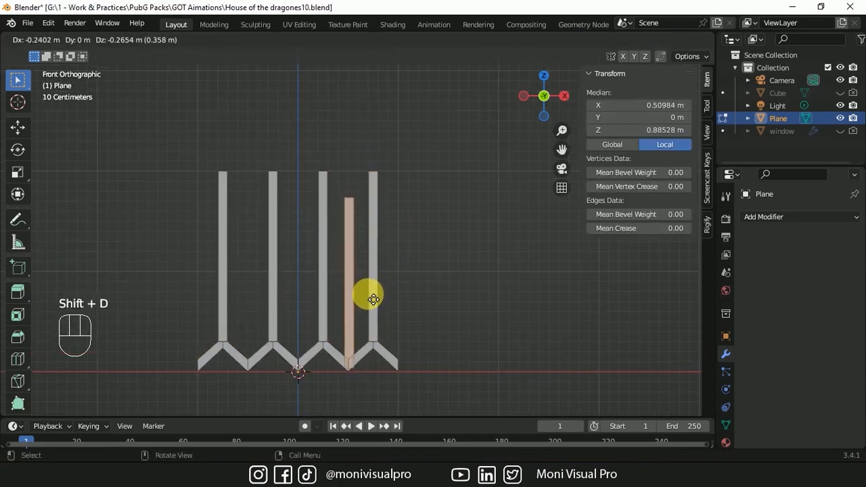
{"action": "left_click", "coordinate": [367, 291]}
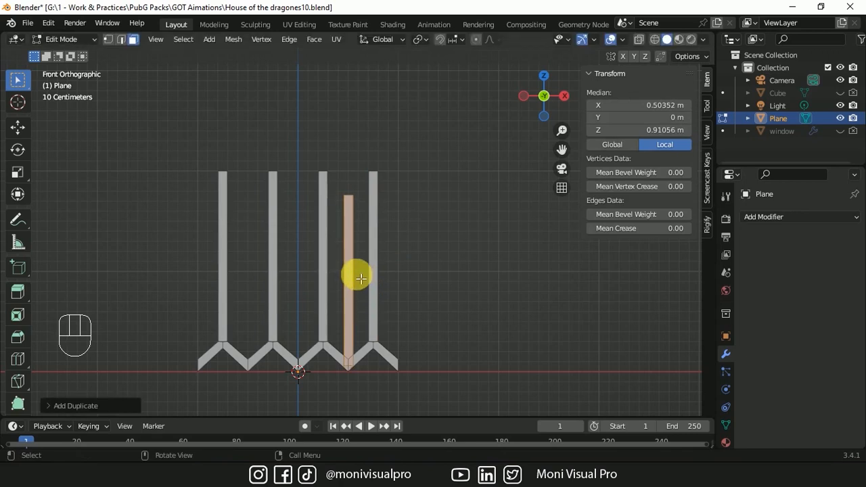
{"action": "key", "text": "shift+d"}
{"action": "key", "text": "x"}
{"action": "left_click", "coordinate": [312, 282]}
{"action": "key", "text": "shift+d"}
{"action": "key", "text": "x"}
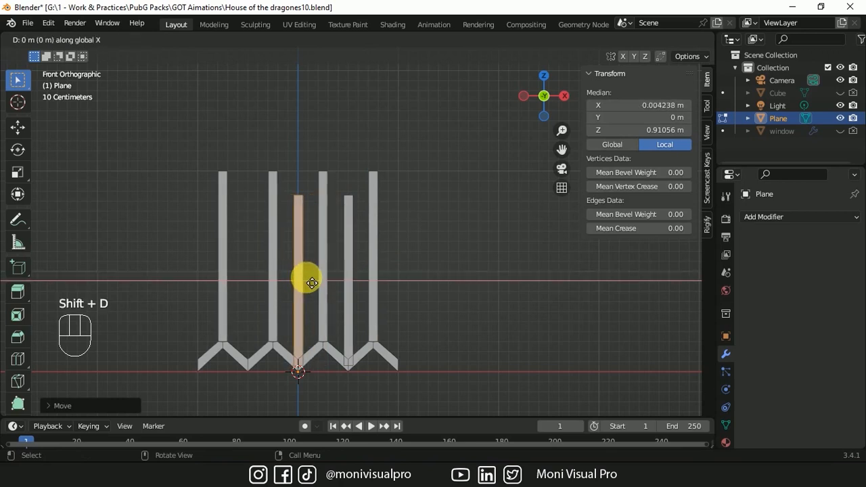
{"action": "left_click", "coordinate": [258, 288]}
Align the top vertices of all seven bars to one height by scaling them to 0 along Z
{"action": "key", "text": "Tab"}
{"action": "left_click_drag", "start_coordinate": [184, 139], "coordinate": [455, 208]}
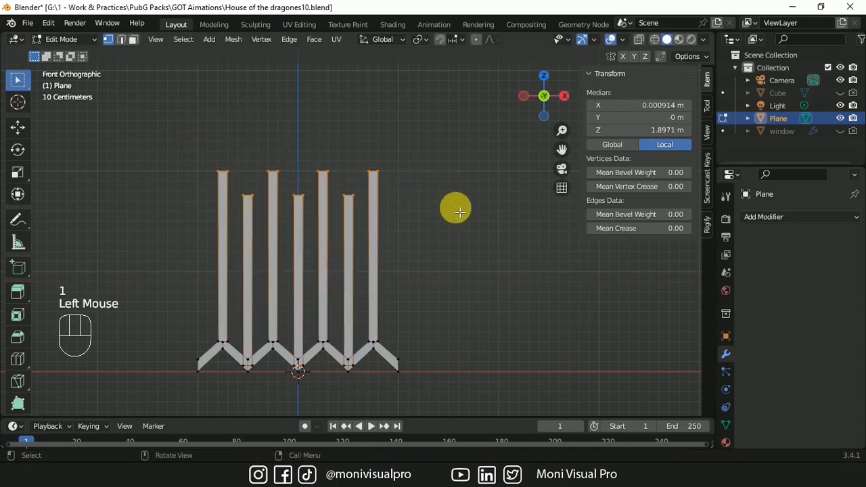
{"action": "key", "text": "s"}
{"action": "key", "text": "z"}
{"action": "key", "text": "0"}
{"action": "left_click", "coordinate": [454, 208]}
{"action": "left_click", "coordinate": [420, 168]}
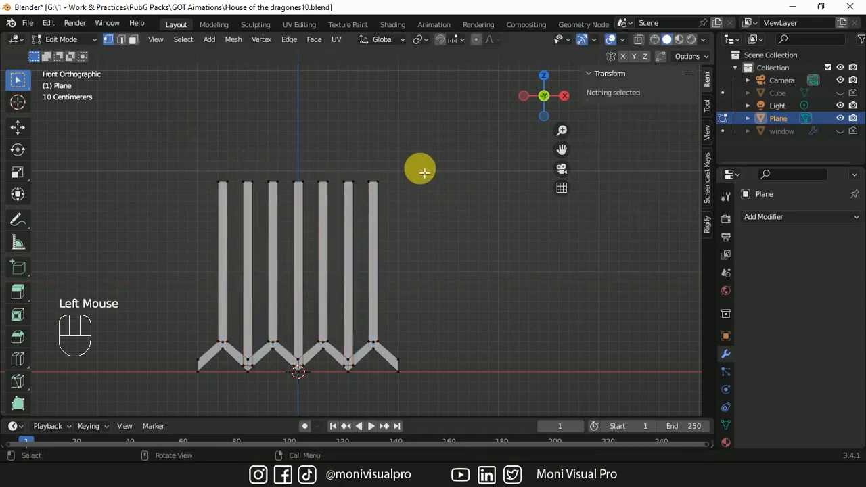
Raise all bar tops to about 2.03 m, and lower the tops of the second and sixth bars to about 1.49 m
{"action": "left_click_drag", "start_coordinate": [187, 148], "coordinate": [443, 232]}
{"action": "key", "text": "g"}
{"action": "key", "text": "z"}
{"action": "left_click", "coordinate": [444, 220]}
{"action": "left_click_drag", "start_coordinate": [362, 154], "coordinate": [337, 185]}
{"action": "left_click_drag", "start_coordinate": [238, 158], "coordinate": [260, 188], "text": "shift"}
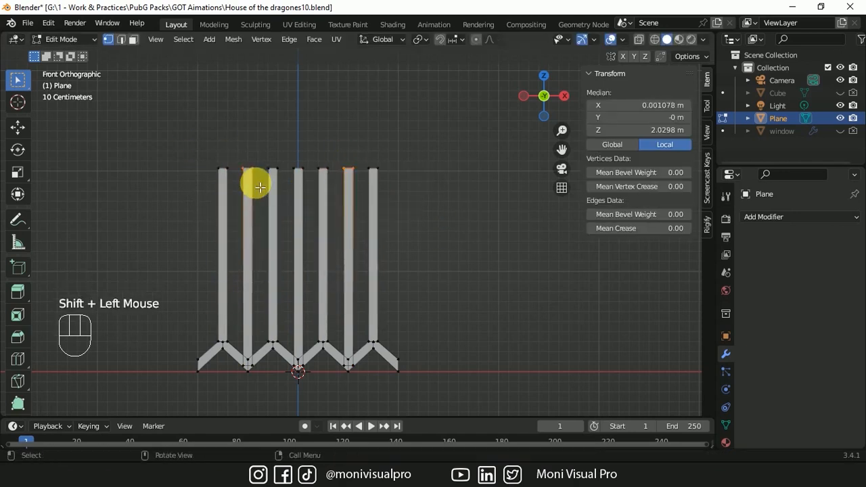
{"action": "key", "text": "g"}
{"action": "key", "text": "z"}
{"action": "left_click", "coordinate": [257, 241]}
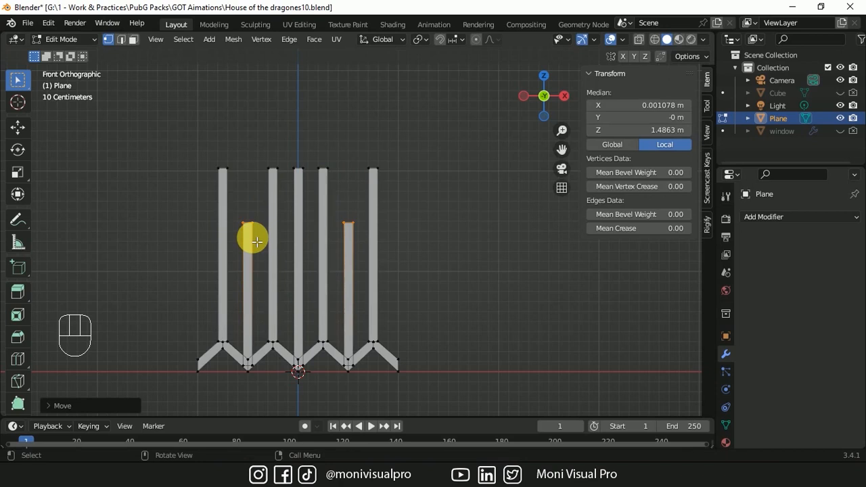
{"action": "left_click", "coordinate": [405, 199]}
Duplicate the base's two V-shaped face pairs under the short bars and move them along Z to those bars' tops
{"action": "key", "text": "3"}
{"action": "left_click", "coordinate": [363, 350]}
{"action": "left_click", "coordinate": [365, 356]}
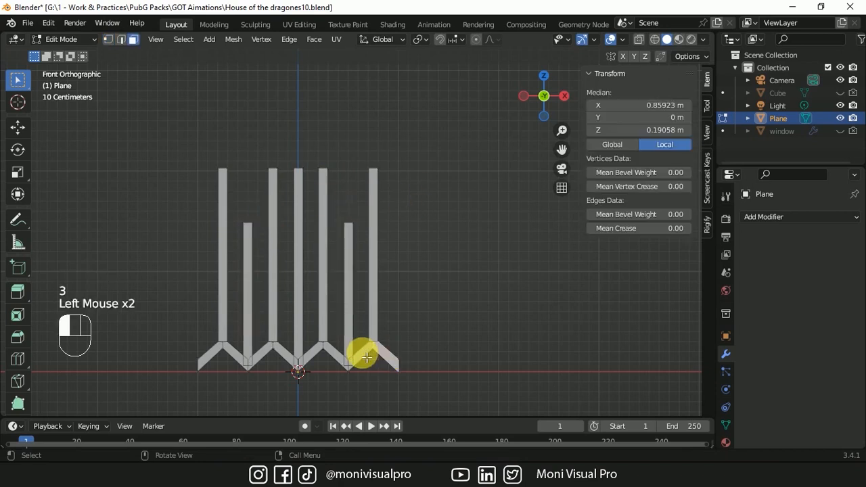
{"action": "left_click", "coordinate": [332, 353], "text": "shift"}
{"action": "left_click", "coordinate": [234, 354], "text": "shift"}
{"action": "left_click", "coordinate": [261, 353], "text": "shift"}
{"action": "key", "text": "shift+d"}
{"action": "key", "text": "z"}
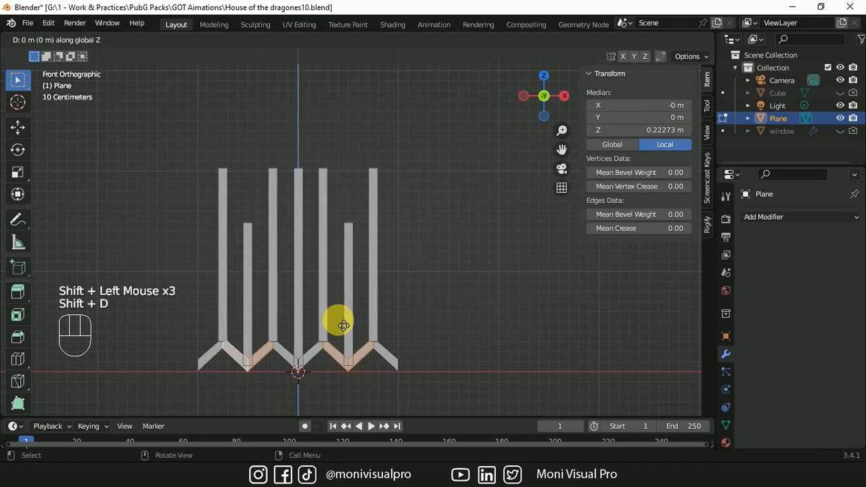
{"action": "left_click", "coordinate": [315, 158]}
Raise the tops of the three middle bars along Z, making the centre bar the tallest
{"action": "left_click", "coordinate": [282, 148]}
{"action": "left_click", "coordinate": [290, 151]}
{"action": "left_click", "coordinate": [261, 158], "text": "ctrl"}
{"action": "key", "text": "g"}
{"action": "key", "text": "z"}
{"action": "left_click", "coordinate": [305, 118]}
Duplicate the central V of the zigzag base up between the tops of the third and fifth bars
{"action": "key", "text": "shift+d"}
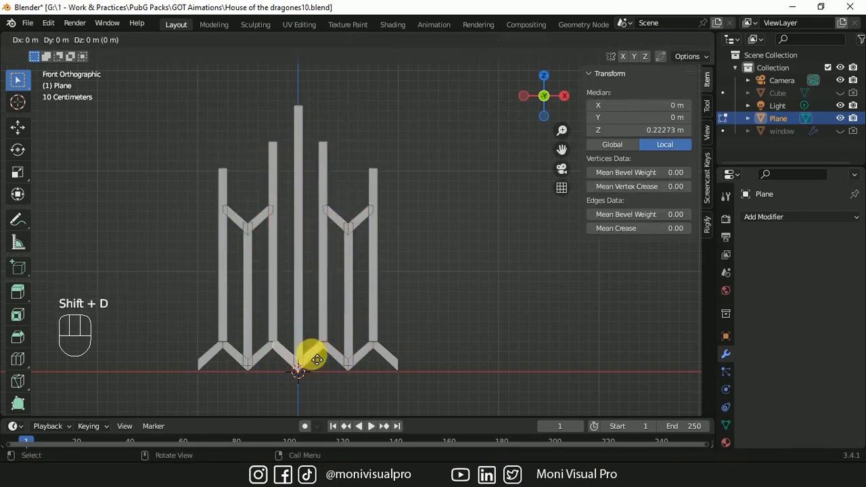
{"action": "left_click", "coordinate": [289, 141]}
{"action": "left_click", "coordinate": [344, 248]}
Place another copy of the central base V higher on the centre bar and stretch its arms to the outer bars' tops
{"action": "key", "text": "3"}
{"action": "left_click", "coordinate": [306, 359]}
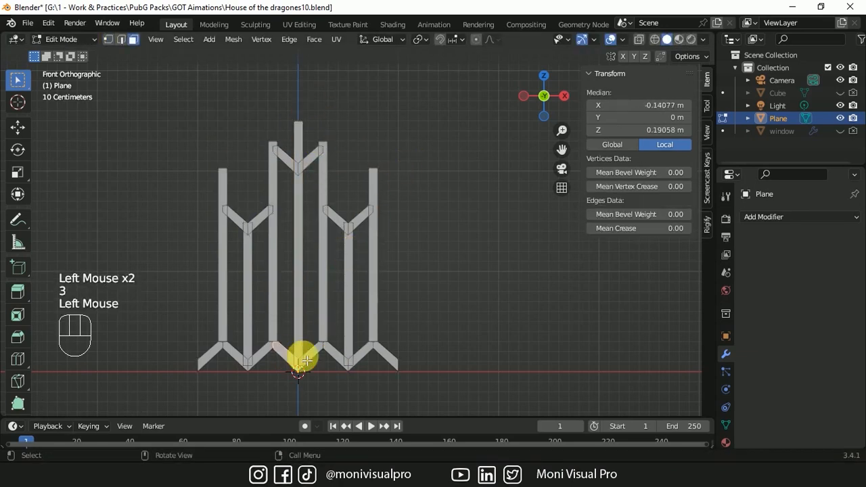
{"action": "key", "text": "g"}
{"action": "left_click", "coordinate": [290, 268]}
{"action": "key", "text": "g"}
{"action": "key", "text": "z"}
{"action": "left_click", "coordinate": [222, 290]}
{"action": "key", "text": "1"}
{"action": "left_click", "coordinate": [203, 199]}
{"action": "left_click", "coordinate": [260, 228]}
{"action": "key", "text": "g"}
Adjust the V-shaped branches on the second and sixth bars and narrow them along X
{"action": "left_click", "coordinate": [357, 241]}
{"action": "left_click", "coordinate": [354, 228], "text": "shift"}
{"action": "left_click", "coordinate": [350, 255]}
{"action": "left_click", "coordinate": [368, 240]}
{"action": "left_click", "coordinate": [324, 271]}
{"action": "left_click", "coordinate": [340, 241]}
{"action": "left_click", "coordinate": [356, 248], "text": "shift"}
{"action": "key", "text": "s"}
{"action": "key", "text": "x"}
{"action": "left_click", "coordinate": [310, 232]}
Duplicate upright bars onto the tips of both narrowed branches and lower the copies' top vertices along Z
{"action": "left_click", "coordinate": [248, 304]}
{"action": "key", "text": "shift+d"}
{"action": "left_click", "coordinate": [237, 156]}
{"action": "key", "text": "shift+d"}
{"action": "key", "text": "x"}
{"action": "left_click", "coordinate": [288, 172]}
{"action": "key", "text": "g"}
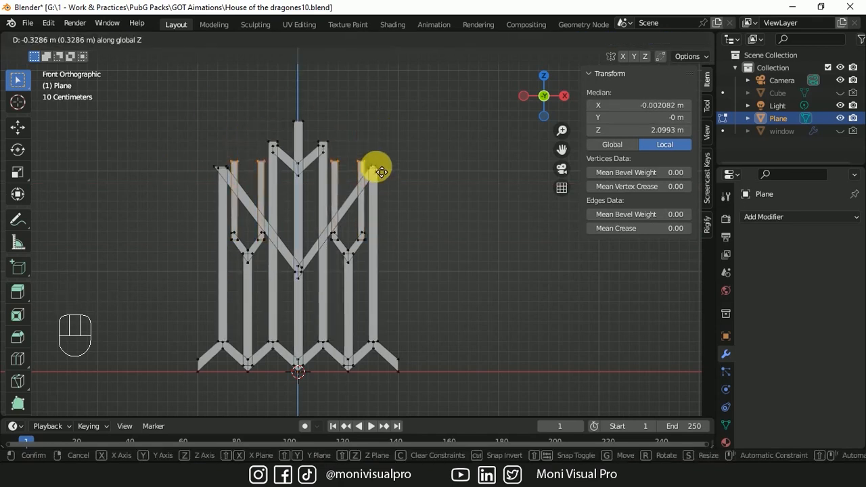
{"action": "left_click", "coordinate": [378, 177]}
Extend the lower ends of the second, centre and sixth bars down to about -3.81 m on Z
{"action": "left_click", "coordinate": [261, 228]}
{"action": "scroll", "coordinate": [116, 286], "scroll_direction": "up", "scroll_amount": 3}
{"action": "left_click", "coordinate": [116, 286]}
{"action": "scroll", "coordinate": [116, 286], "scroll_direction": "down", "scroll_amount": 4}
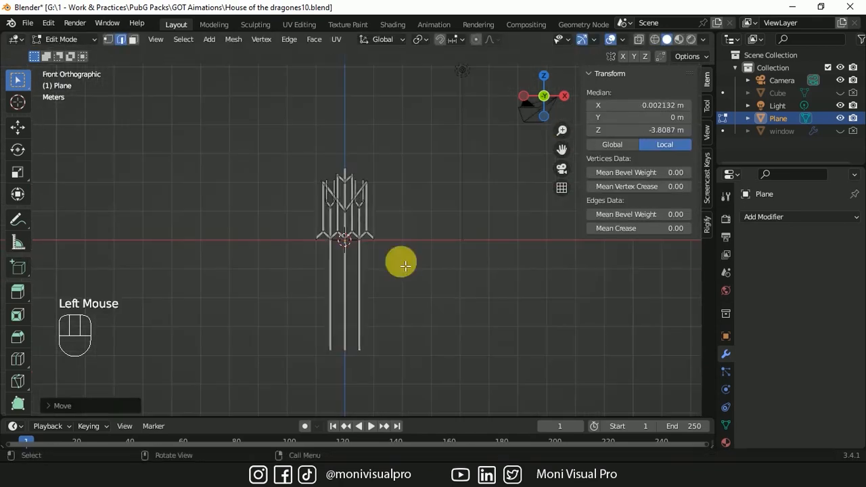
Unhide the window, move the lattice up along Z until its long bars reach the window's base, and apply its location
{"action": "key", "text": "Tab"}
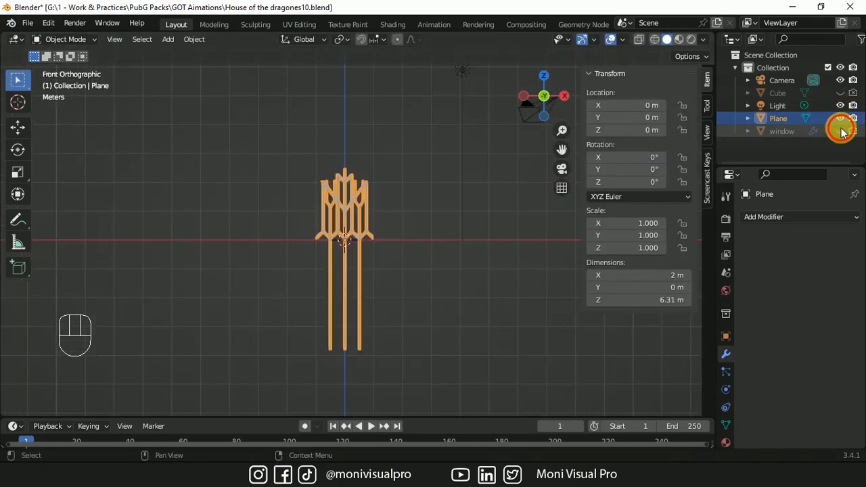
{"action": "left_click", "coordinate": [840, 131]}
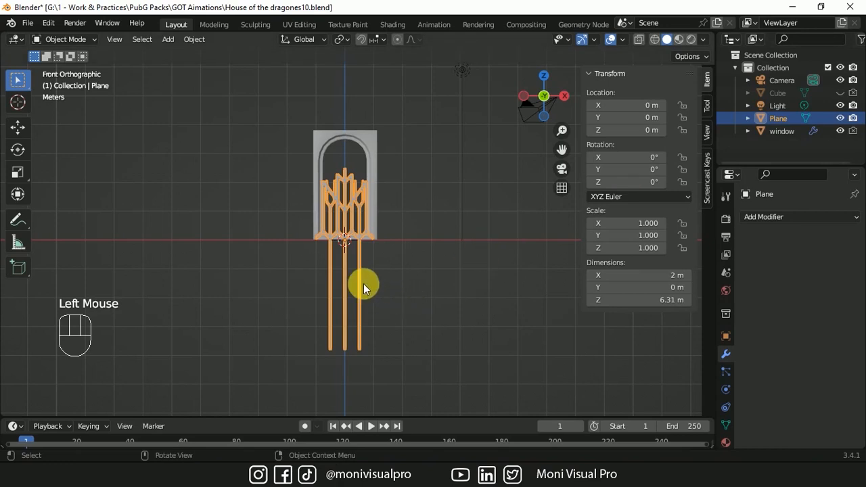
{"action": "key", "text": "g"}
{"action": "key", "text": "z"}
{"action": "left_click", "coordinate": [367, 223]}
{"action": "key", "text": "g"}
{"action": "key", "text": "z"}
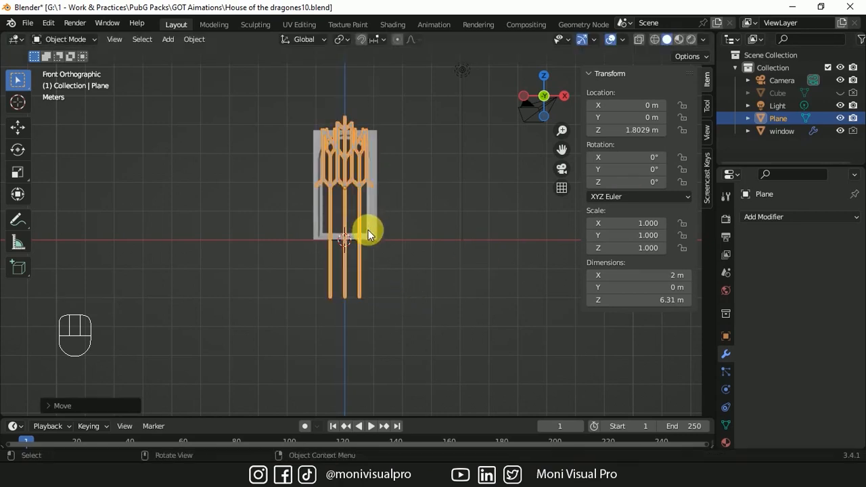
{"action": "left_click", "coordinate": [379, 165]}
{"action": "key", "text": "ctrl+a"}
{"action": "left_click", "coordinate": [376, 163]}
Scale the window frame up uniformly so that it surrounds the lattice
{"action": "left_click", "coordinate": [373, 157]}
{"action": "key", "text": "s"}
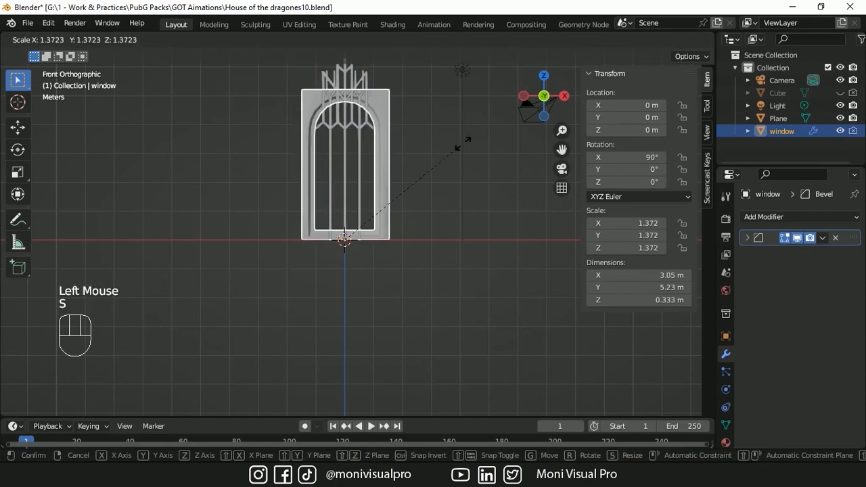
{"action": "left_click", "coordinate": [500, 122]}
Widen the lattice along X to a scale of about 1.475 to fit the window opening
{"action": "left_click", "coordinate": [362, 133]}
{"action": "key", "text": "s"}
{"action": "key", "text": "x"}
{"action": "left_click", "coordinate": [504, 141]}
{"action": "left_click", "coordinate": [415, 147]}
Move the lattice about 0.45 m along Y into the depth of the window frame
{"action": "left_click_drag", "start_coordinate": [542, 96], "coordinate": [602, 107]}
{"action": "left_click", "coordinate": [343, 151]}
{"action": "key", "text": "f"}
{"action": "key", "text": "g"}
{"action": "key", "text": "y"}
{"action": "left_click", "coordinate": [418, 158]}
{"action": "left_click", "coordinate": [440, 149]}
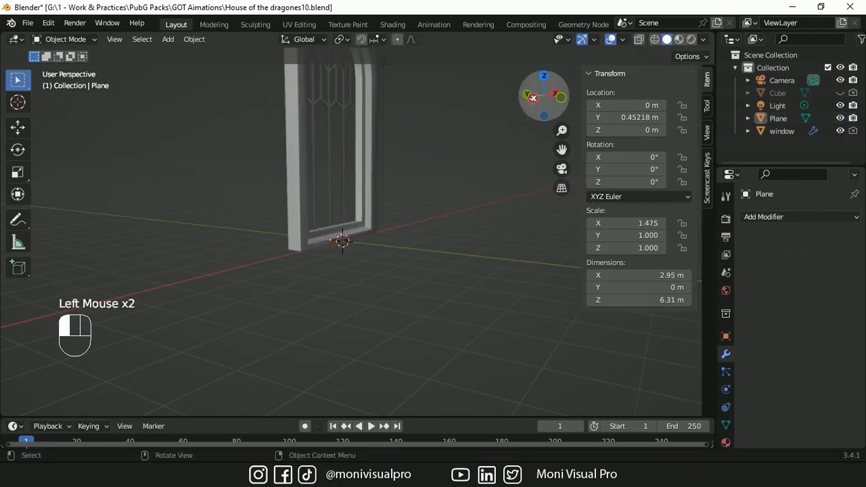
Add a Solidify modifier to the lattice and set its thickness to 0.05 m
{"action": "left_click_drag", "start_coordinate": [544, 103], "coordinate": [497, 95]}
{"action": "left_click", "coordinate": [358, 163]}
{"action": "left_click", "coordinate": [789, 218]}
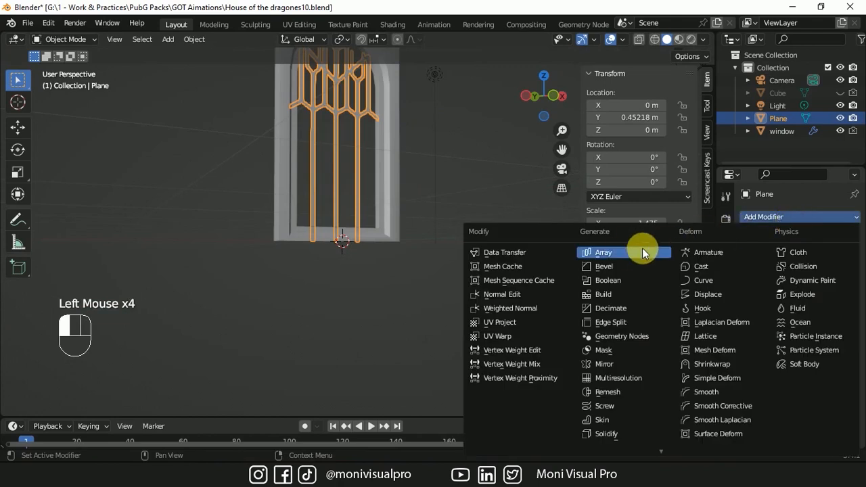
{"action": "left_click", "coordinate": [626, 434]}
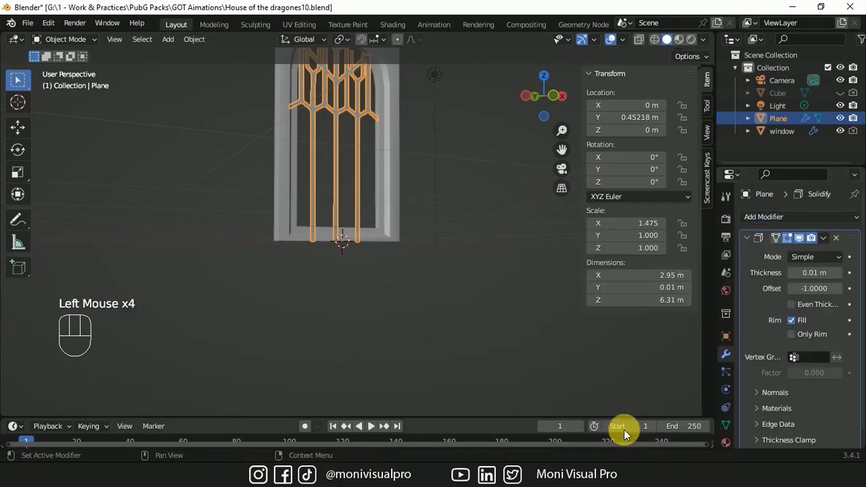
{"action": "left_click", "coordinate": [842, 272]}
{"action": "left_click", "coordinate": [842, 273]}
{"action": "left_click", "coordinate": [842, 273]}
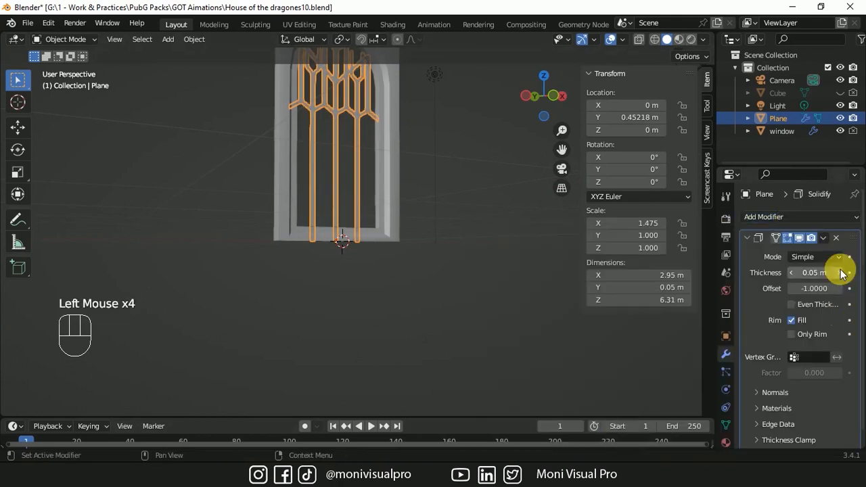
Apply the remaining modifier on the window frame and reselect the lattice
{"action": "left_click_drag", "start_coordinate": [543, 106], "coordinate": [559, 131]}
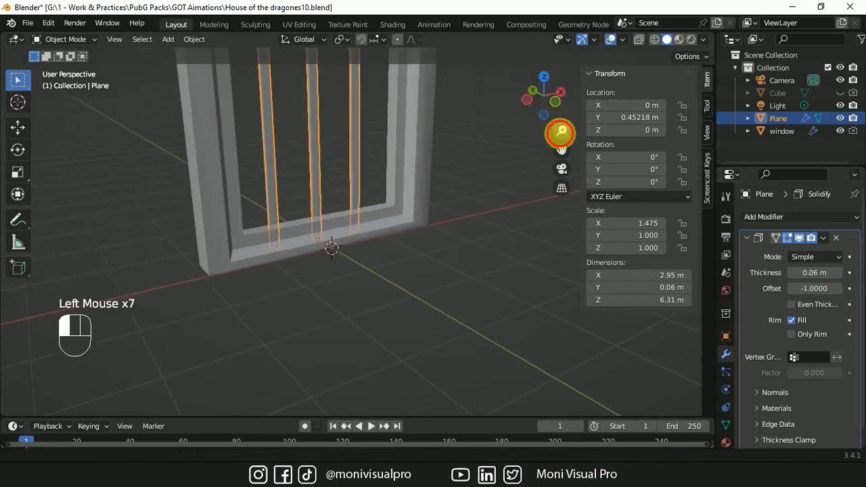
{"action": "left_click", "coordinate": [428, 178]}
{"action": "left_click_drag", "start_coordinate": [818, 240], "coordinate": [774, 251]}
{"action": "left_click", "coordinate": [360, 174]}
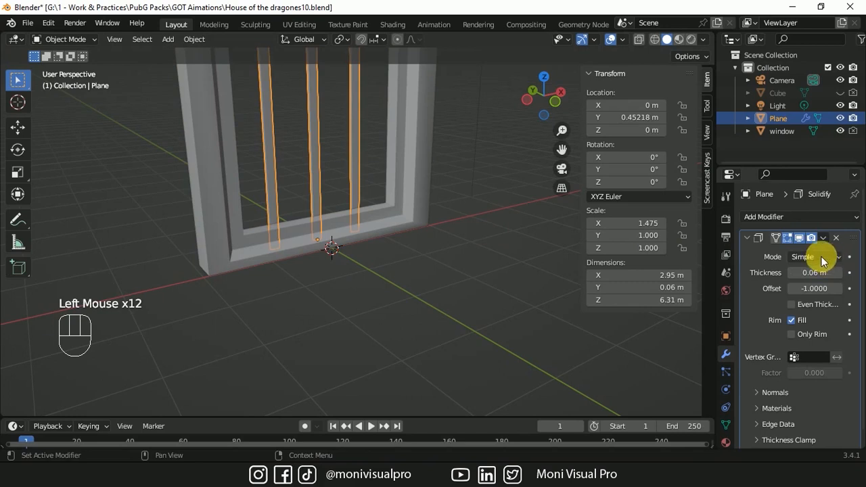
Set the lattice's Solidify thickness to 0.08 m and apply the modifier
{"action": "left_click", "coordinate": [839, 272]}
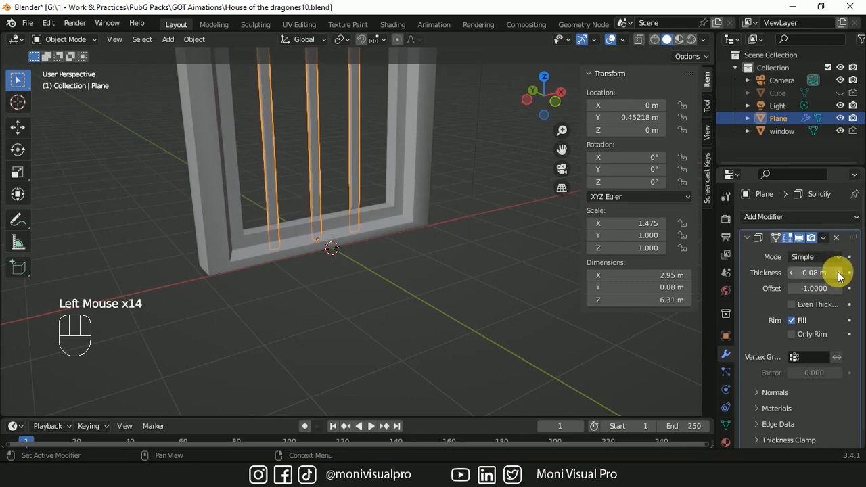
{"action": "left_click", "coordinate": [825, 238]}
{"action": "left_click", "coordinate": [767, 253]}
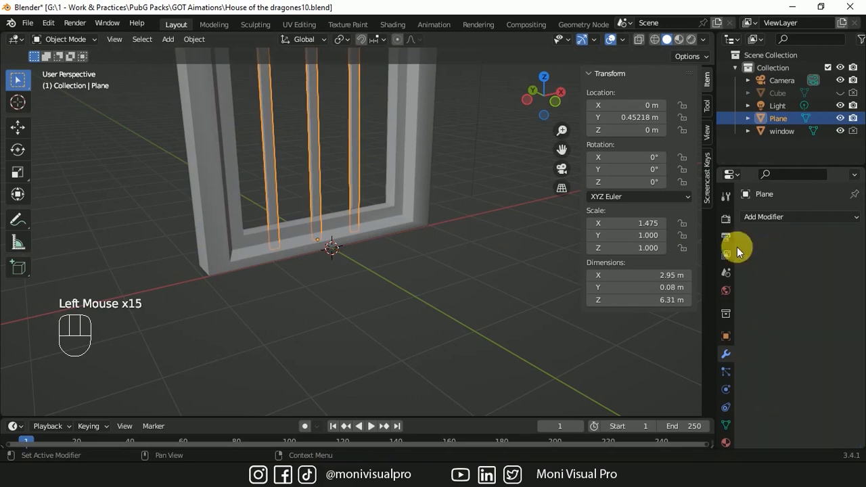
Add a cube mesh at the world origin by the base of the window
{"action": "left_click", "coordinate": [372, 194]}
{"action": "left_click_drag", "start_coordinate": [561, 131], "coordinate": [560, 234]}
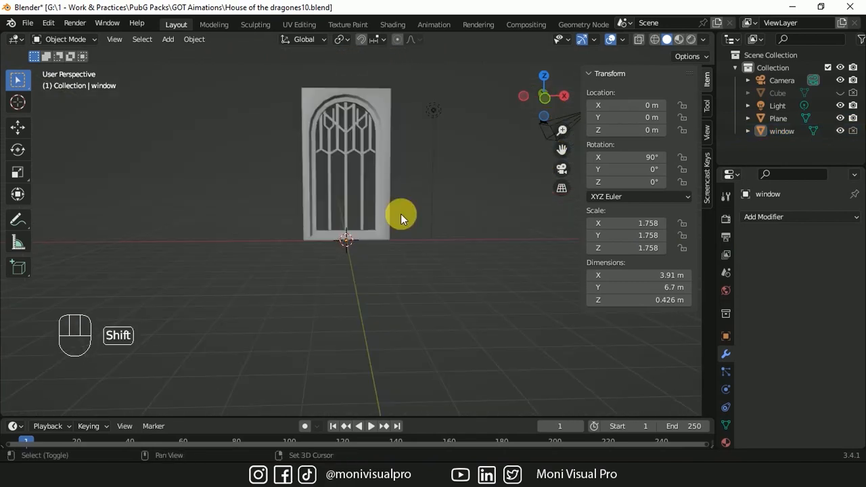
{"action": "key", "text": "shift+a"}
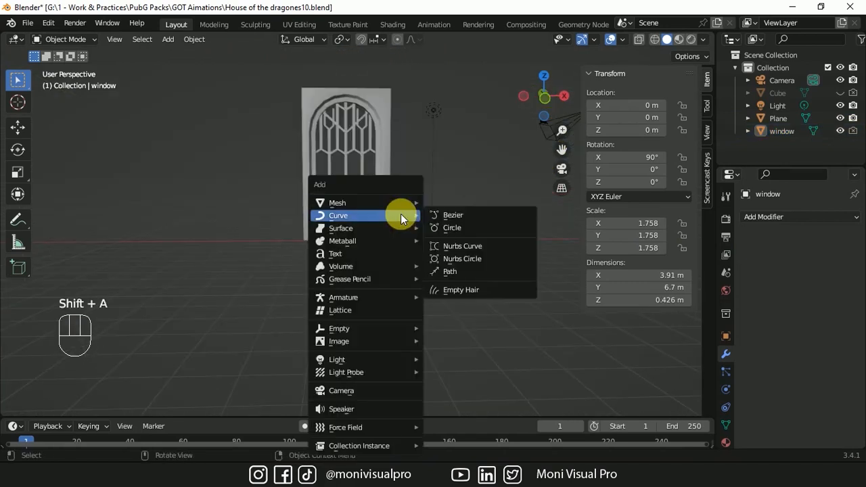
{"action": "mouse_move", "coordinate": [360, 200]}
{"action": "left_click", "coordinate": [442, 215]}
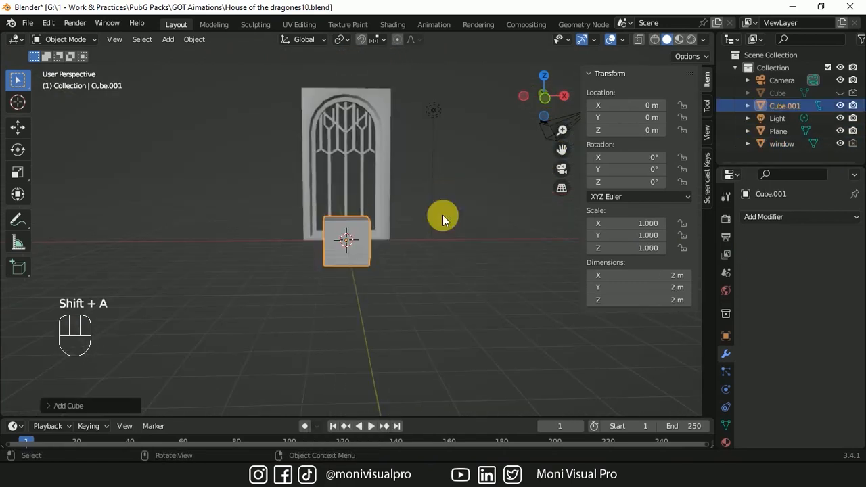
Raise the new cube 1 m along Z and apply its location so its origin sits at its base
{"action": "key", "text": "g"}
{"action": "key", "text": "z"}
{"action": "key", "text": "1"}
{"action": "key", "text": "Return"}
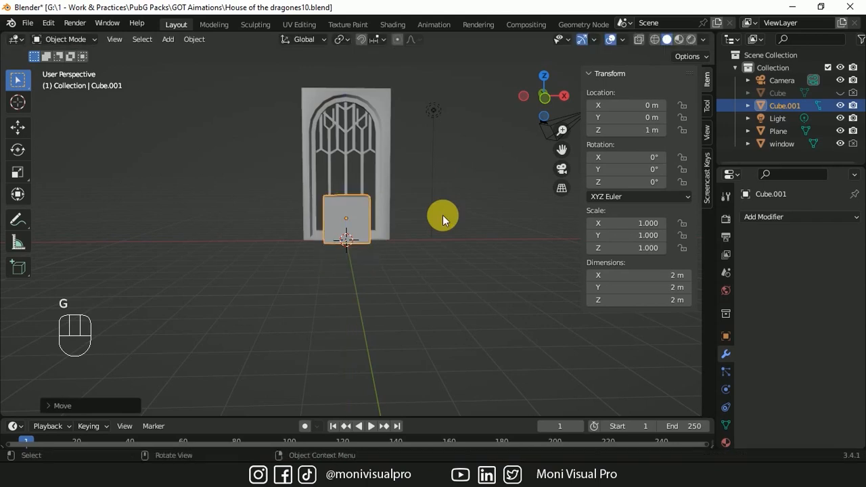
{"action": "key", "text": "ctrl+a"}
{"action": "left_click", "coordinate": [443, 215]}
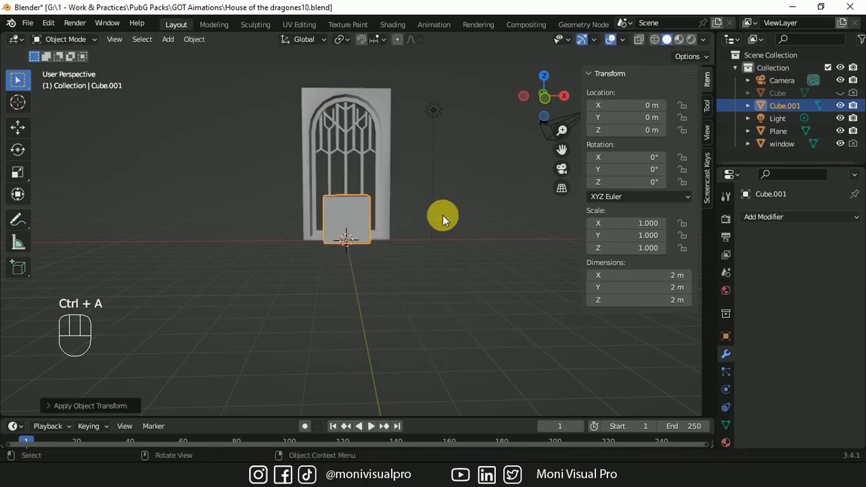
Scale the cube to about 3.272 along Z and about 1.786 along X so it roughly covers the window
{"action": "key", "text": "s"}
{"action": "key", "text": "z"}
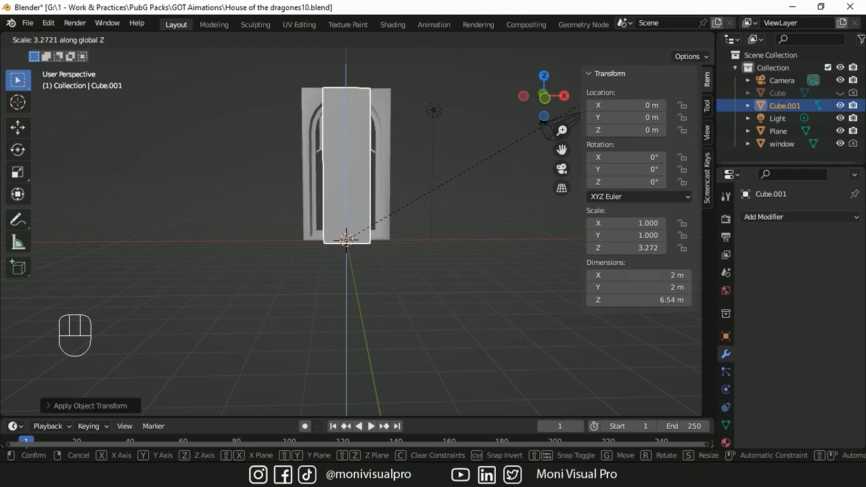
{"action": "left_click", "coordinate": [569, 119]}
{"action": "key", "text": "s"}
{"action": "key", "text": "x"}
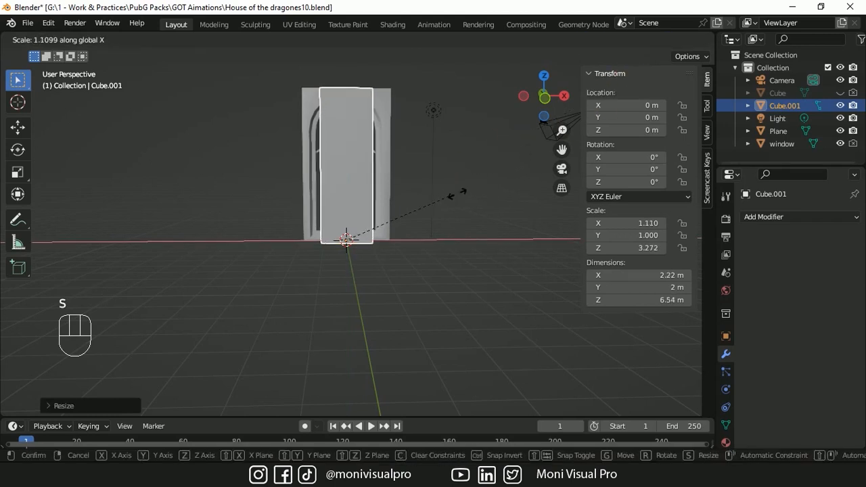
{"action": "left_click", "coordinate": [526, 184]}
Rename the new scaled cube as Bolean
{"action": "left_click_drag", "start_coordinate": [545, 106], "coordinate": [647, 85]}
{"action": "double_click", "coordinate": [799, 107]}
{"action": "type", "text": "B"}
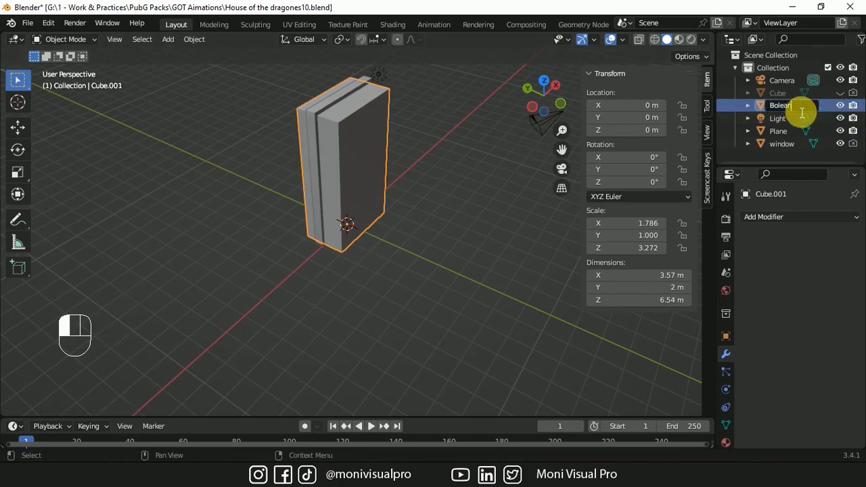
{"action": "type", "text": "olean"}
{"action": "key", "text": "Return"}
Rename the hidden Cube object as Room
{"action": "left_click", "coordinate": [786, 106]}
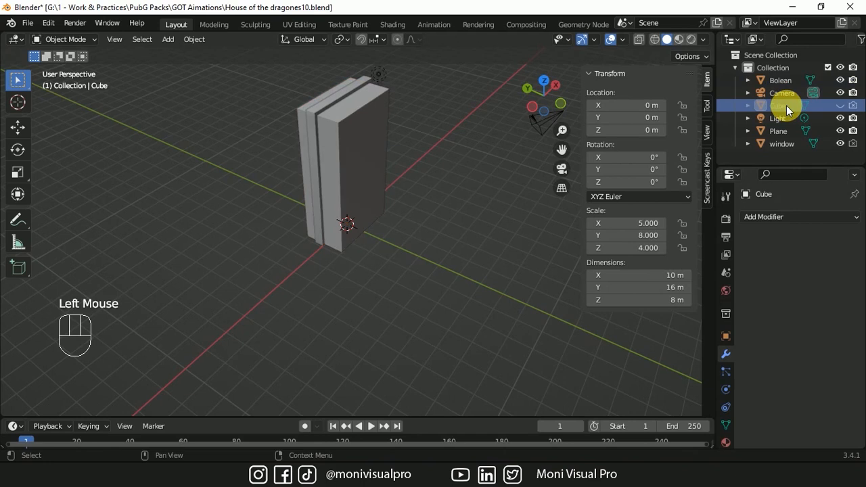
{"action": "double_click", "coordinate": [786, 106]}
{"action": "type", "text": "Ro"}
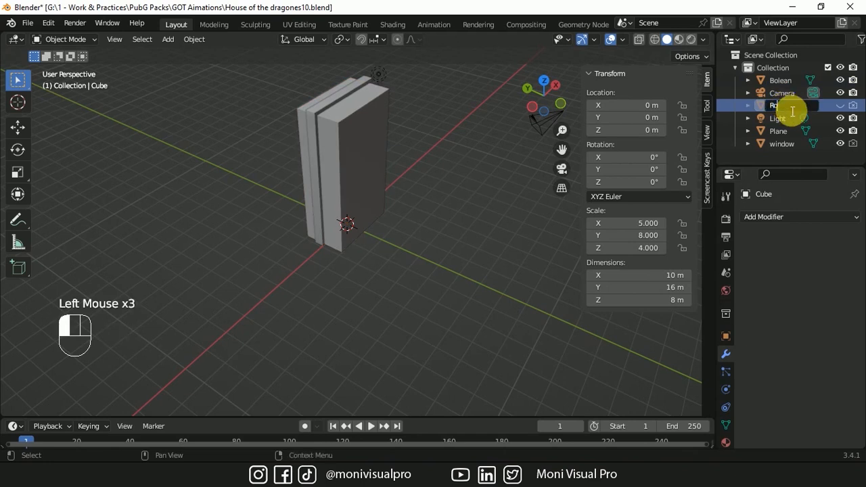
{"action": "type", "text": "om"}
{"action": "key", "text": "Return"}
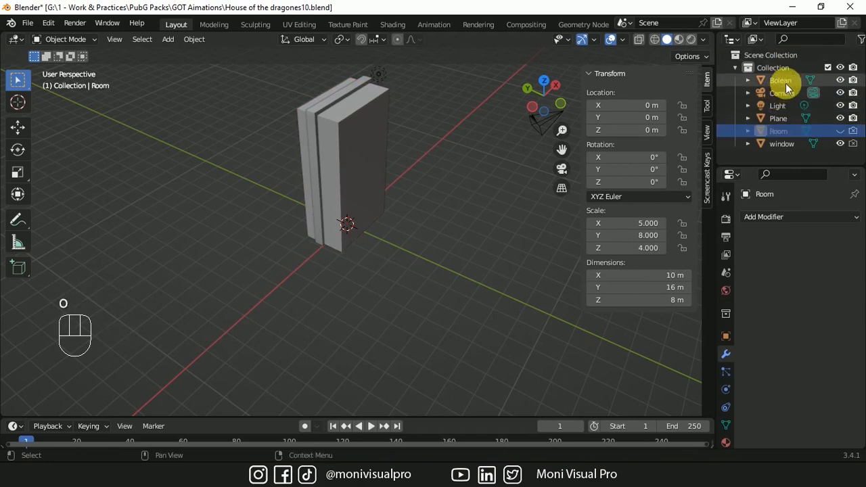
Make the hidden Room object visible in the viewport
{"action": "left_click", "coordinate": [787, 81]}
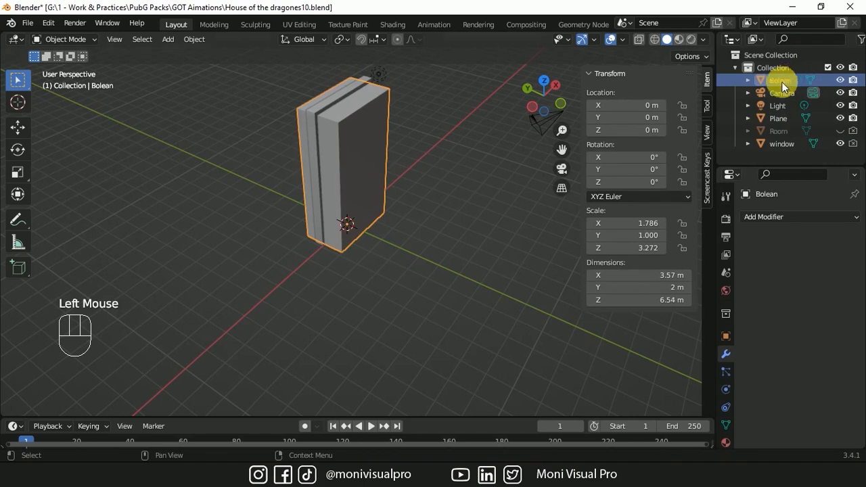
{"action": "key", "text": "m"}
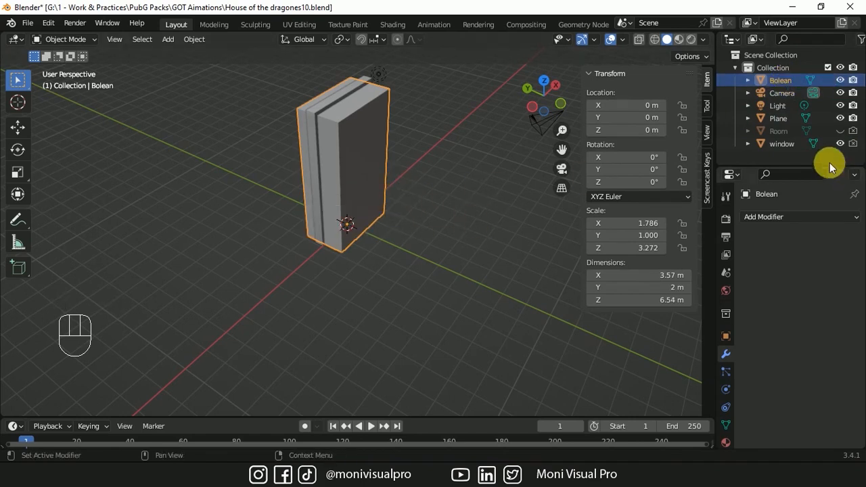
{"action": "left_click", "coordinate": [840, 131]}
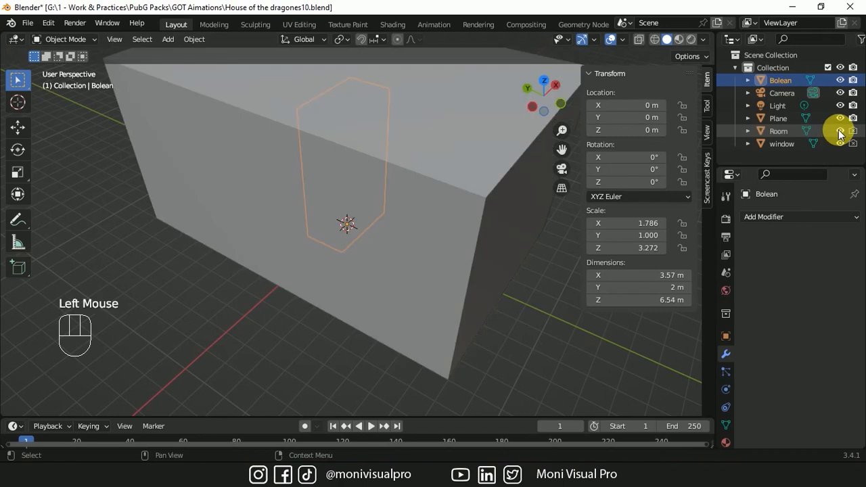
Rename the lattice object Plane as Design
{"action": "left_click", "coordinate": [787, 143]}
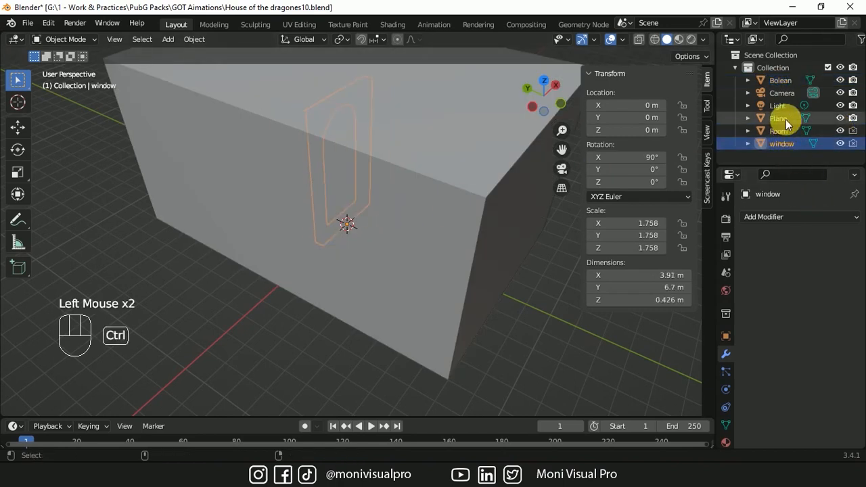
{"action": "left_click", "coordinate": [786, 119]}
{"action": "double_click", "coordinate": [786, 119]}
{"action": "type", "text": "De"}
{"action": "key", "text": "Return"}
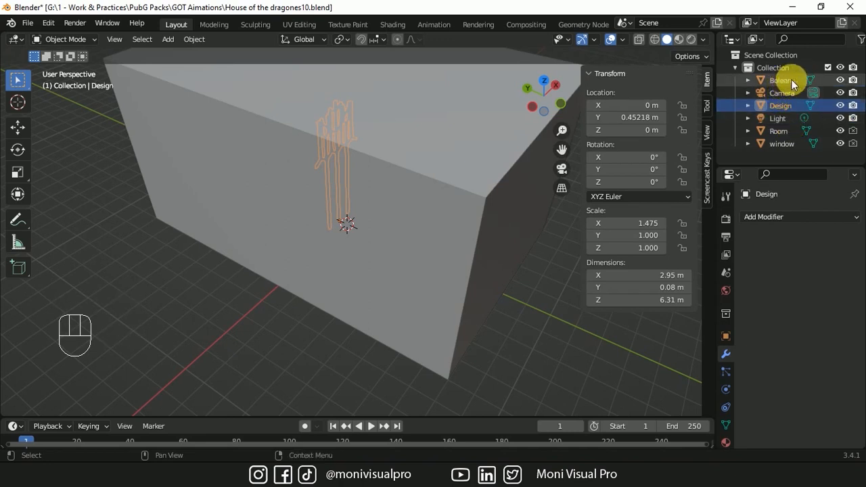
Move the Design and window objects together into a new collection named windows
{"action": "left_click", "coordinate": [785, 142], "text": "ctrl"}
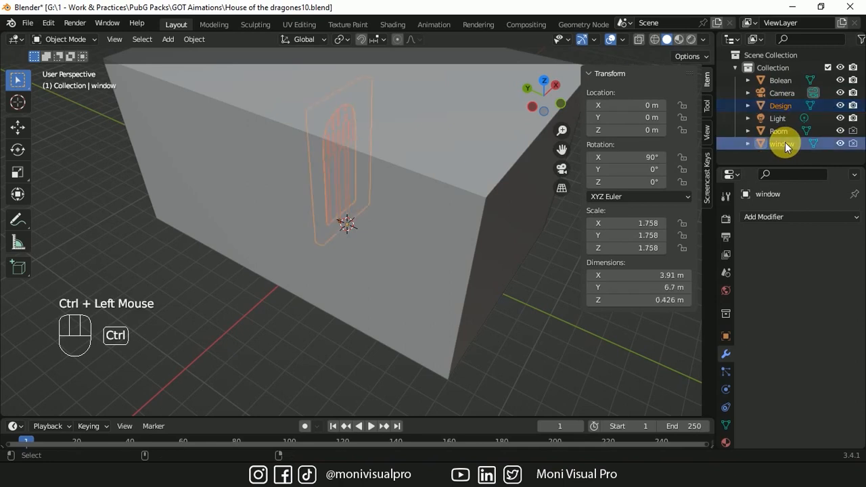
{"action": "key", "text": "m"}
{"action": "left_click", "coordinate": [391, 186]}
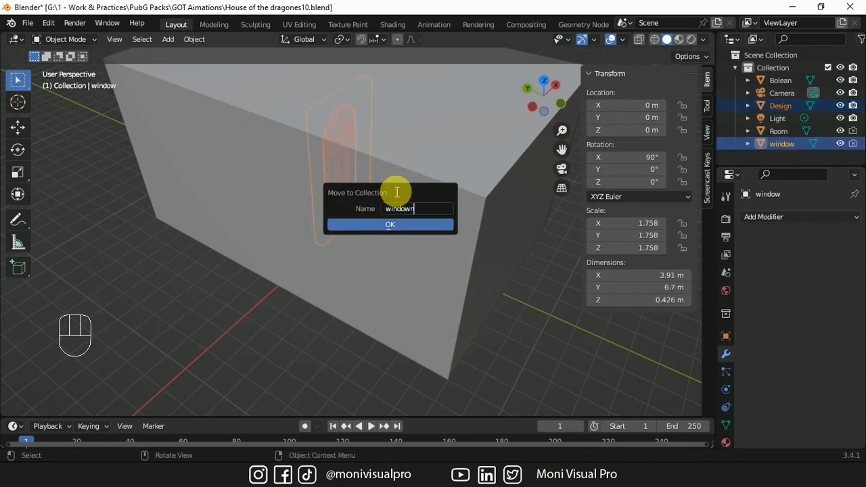
{"action": "key", "text": "Return"}
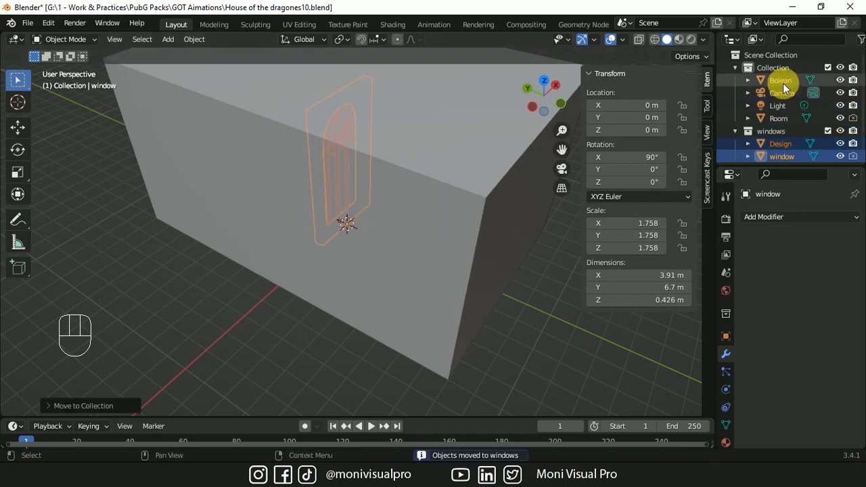
Move the Bolean object into a new collection named Bolean
{"action": "left_click", "coordinate": [780, 80]}
{"action": "key", "text": "m"}
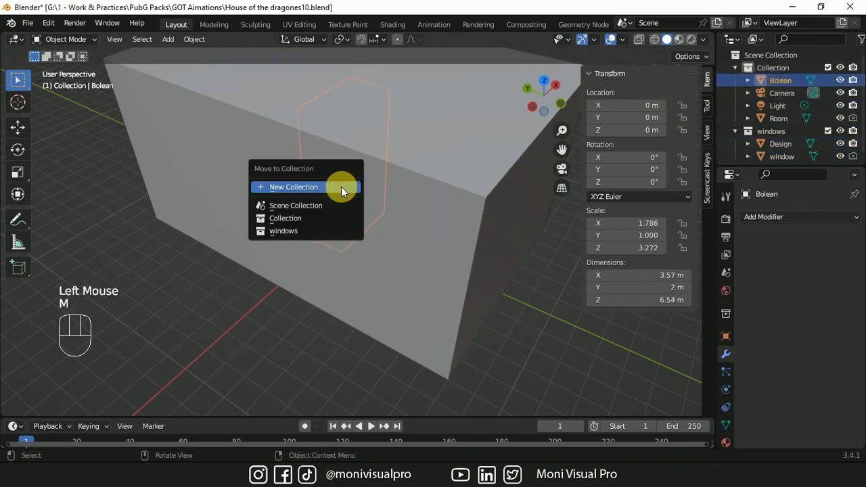
{"action": "left_click", "coordinate": [341, 187]}
{"action": "type", "text": "Bolean"}
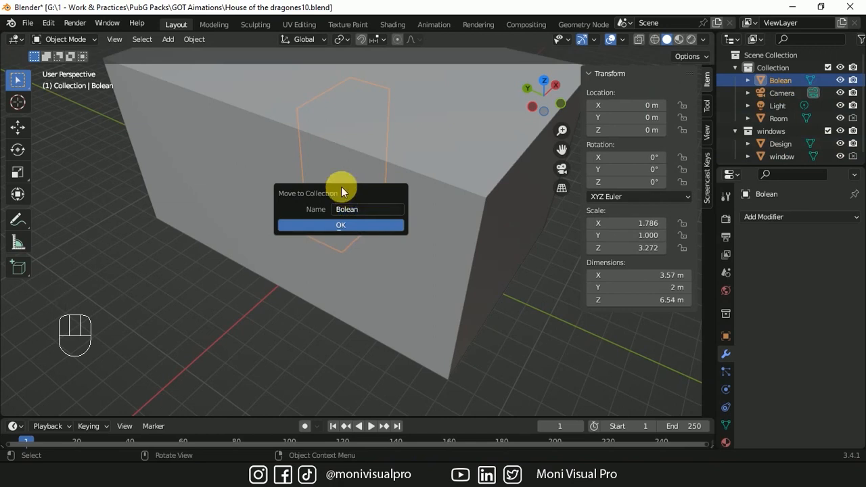
{"action": "key", "text": "Return"}
Move the Room object into a new collection named Room
{"action": "left_click", "coordinate": [425, 240]}
{"action": "key", "text": "m"}
{"action": "left_click", "coordinate": [425, 240]}
{"action": "type", "text": "Room"}
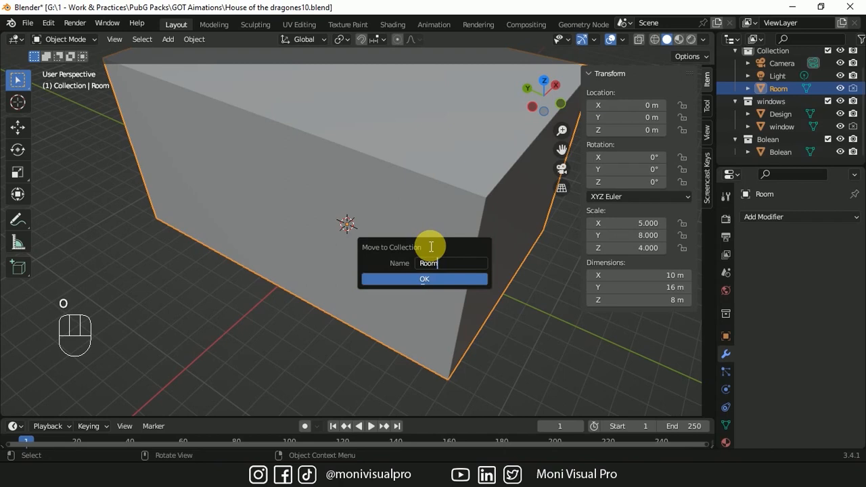
{"action": "key", "text": "Return"}
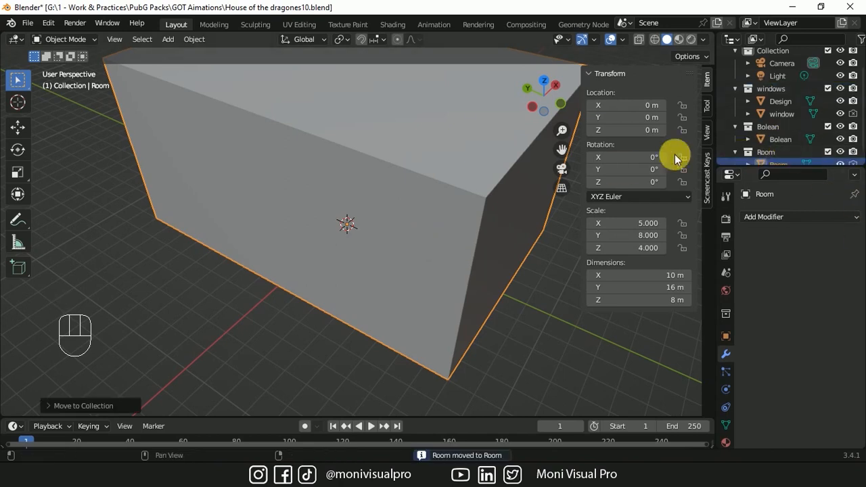
Add a vertical loop cut through the middle of the room's front face in Edit Mode
{"action": "key", "text": "Tab"}
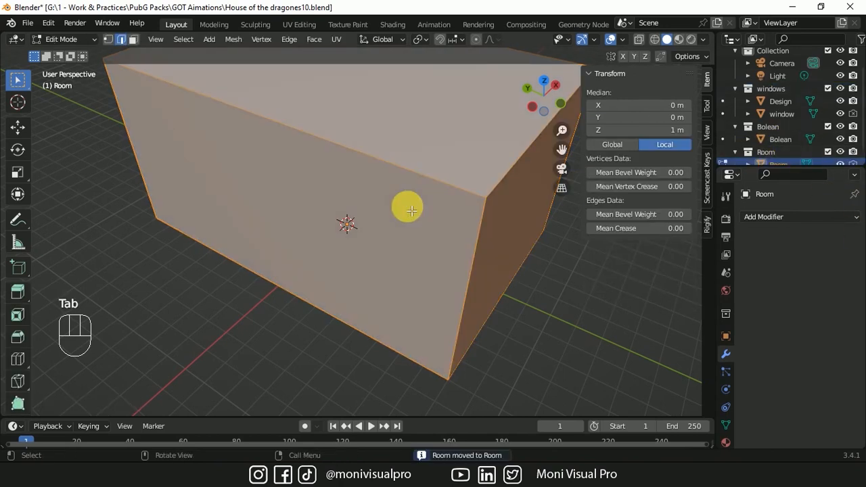
{"action": "key", "text": "grave"}
{"action": "key", "text": "ctrl+r"}
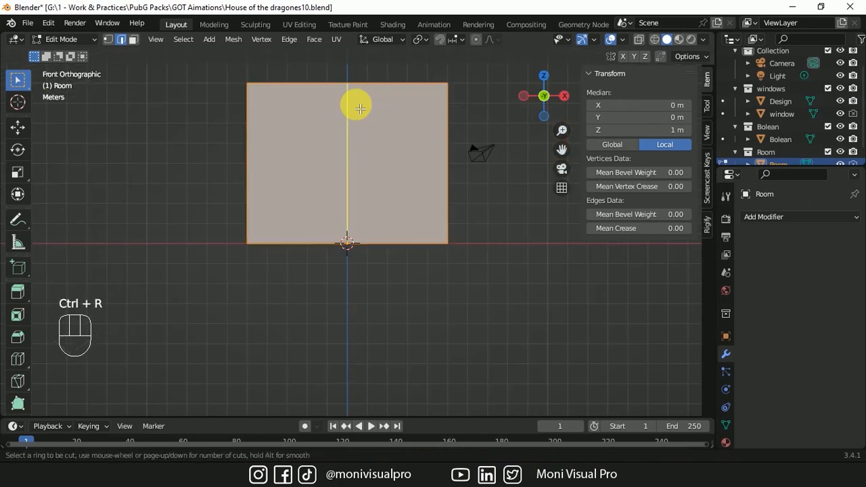
{"action": "left_click", "coordinate": [360, 108]}
{"action": "left_click", "coordinate": [354, 105]}
Raise the room's central top edge along Z to a local height of about 2.92 m to form a gable
{"action": "left_click_drag", "start_coordinate": [559, 108], "coordinate": [354, 148]}
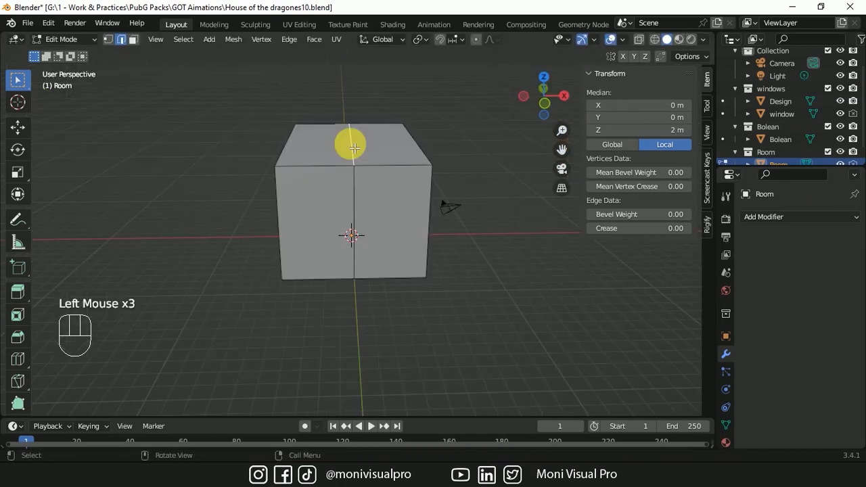
{"action": "key", "text": "g"}
{"action": "key", "text": "z"}
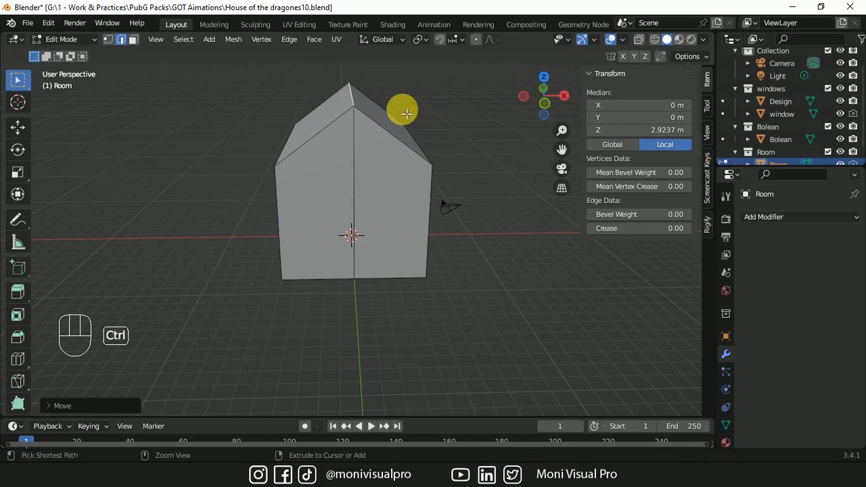
Bevel the room's ridge edge about 1.16 m wide with 8 segments into a rounded vault, and return to Object Mode
{"action": "key", "text": "ctrl+b"}
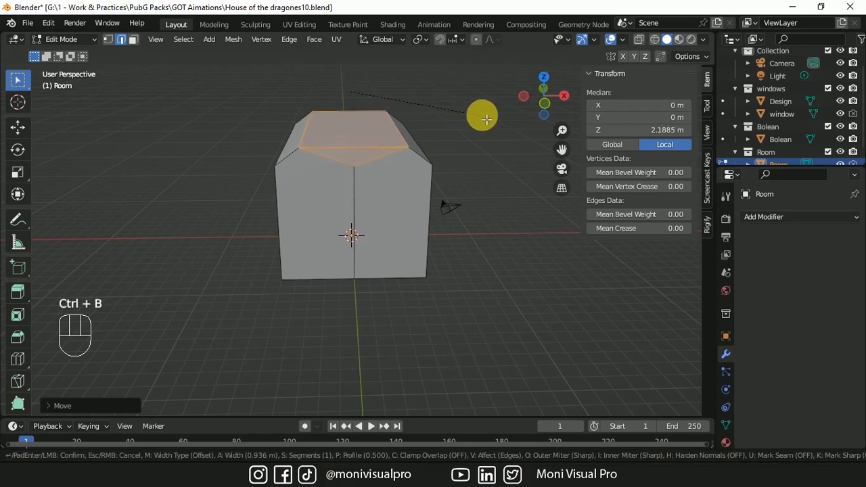
{"action": "left_click", "coordinate": [498, 120]}
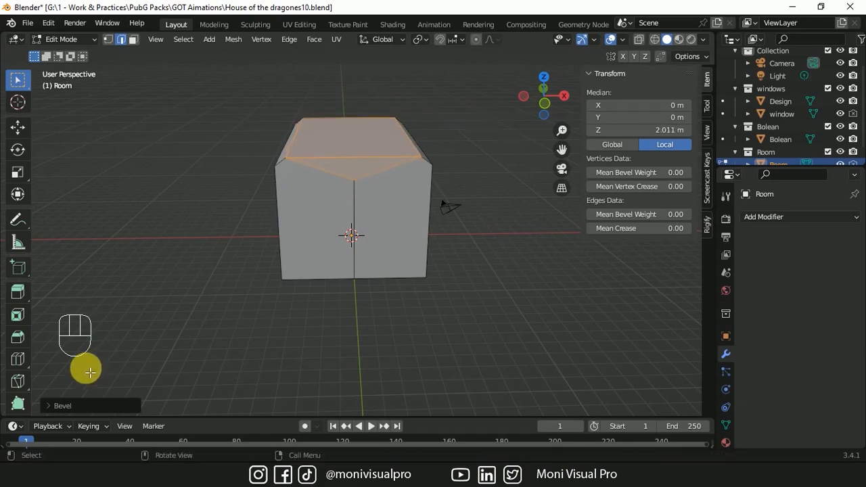
{"action": "left_click", "coordinate": [54, 405]}
{"action": "double_click", "coordinate": [159, 225]}
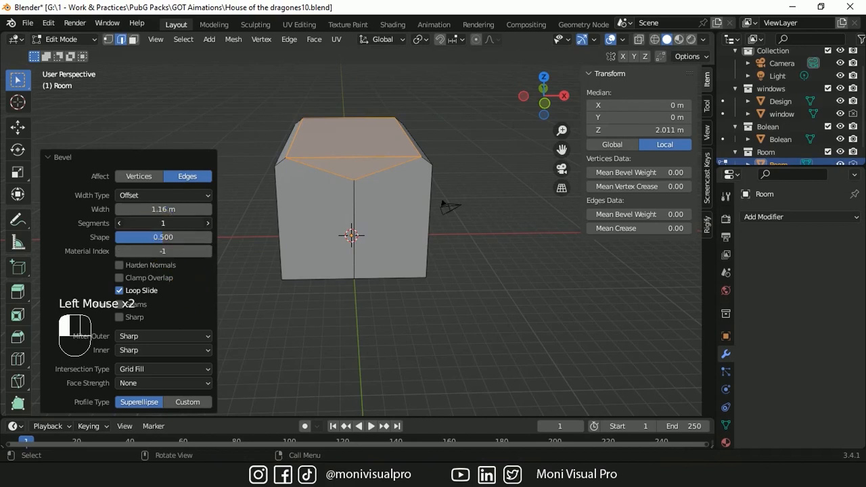
{"action": "type", "text": "8"}
{"action": "key", "text": "Return"}
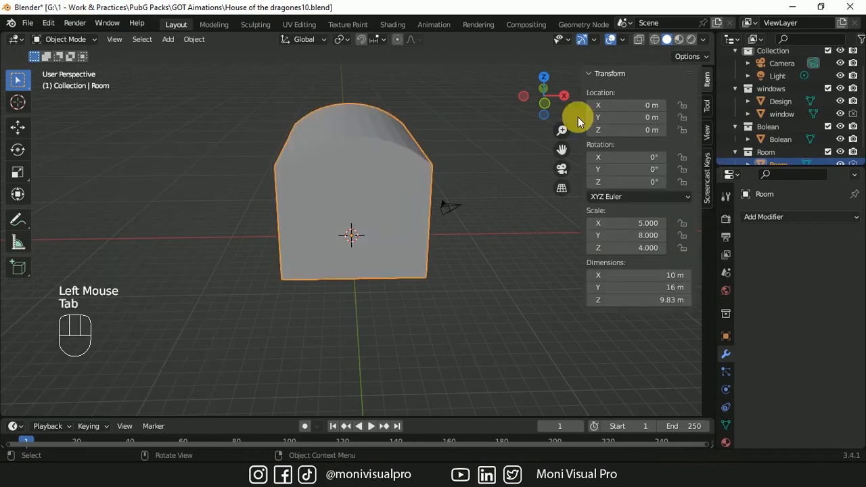
Add a Solidify modifier to the Room object and set its offset to 1
{"action": "left_click", "coordinate": [778, 217]}
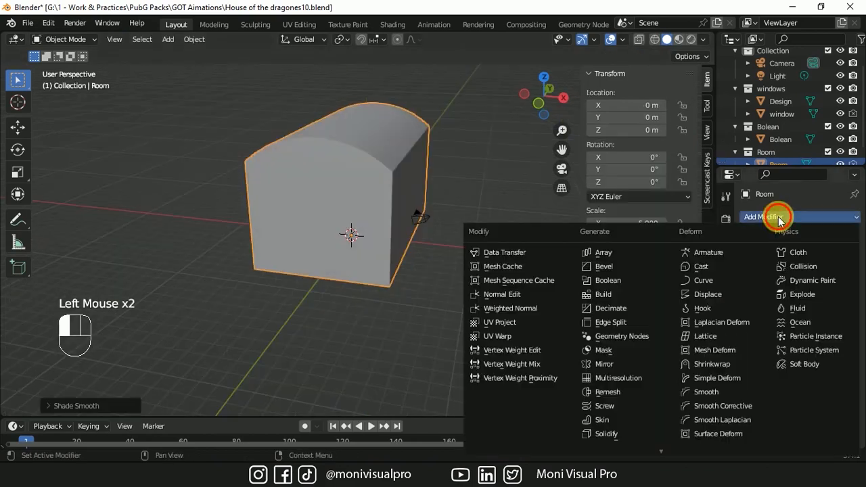
{"action": "left_click", "coordinate": [608, 434]}
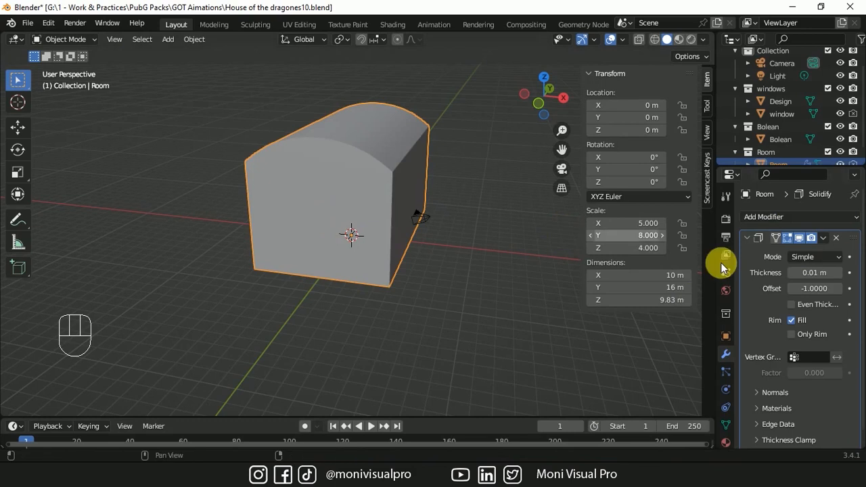
{"action": "left_click", "coordinate": [814, 288]}
{"action": "left_click", "coordinate": [819, 288]}
{"action": "type", "text": "1"}
{"action": "key", "text": "Return"}
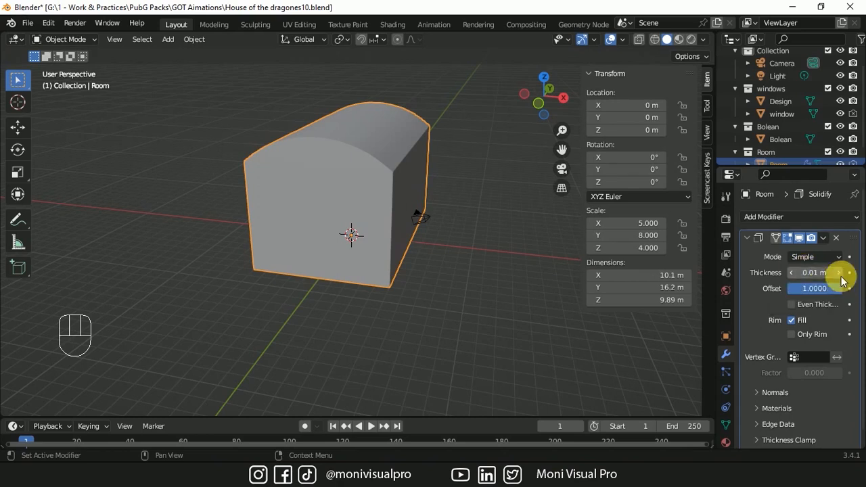
Increase the Solidify thickness of the room walls to 0.07 m and collapse the modifier's settings
{"action": "left_click", "coordinate": [840, 274]}
{"action": "left_click", "coordinate": [840, 274]}
{"action": "left_click", "coordinate": [840, 274]}
{"action": "left_click", "coordinate": [840, 273]}
{"action": "left_click", "coordinate": [839, 274]}
{"action": "left_click", "coordinate": [840, 274]}
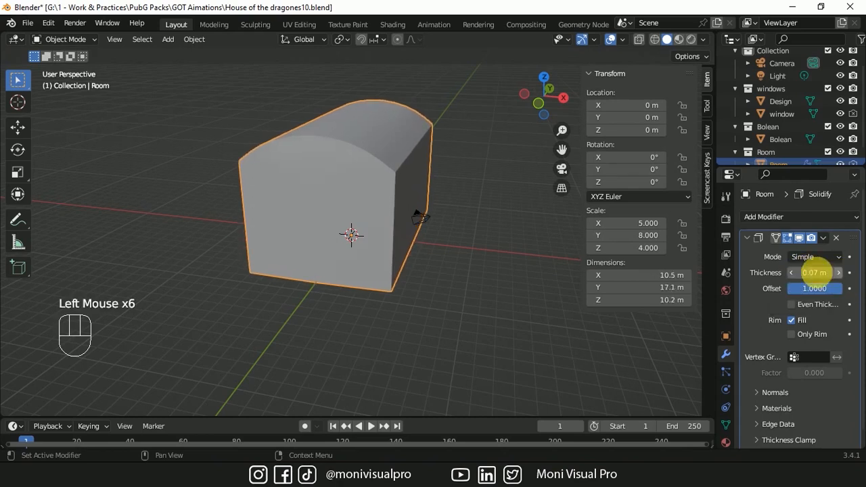
{"action": "left_click", "coordinate": [745, 238]}
{"action": "left_click", "coordinate": [795, 209]}
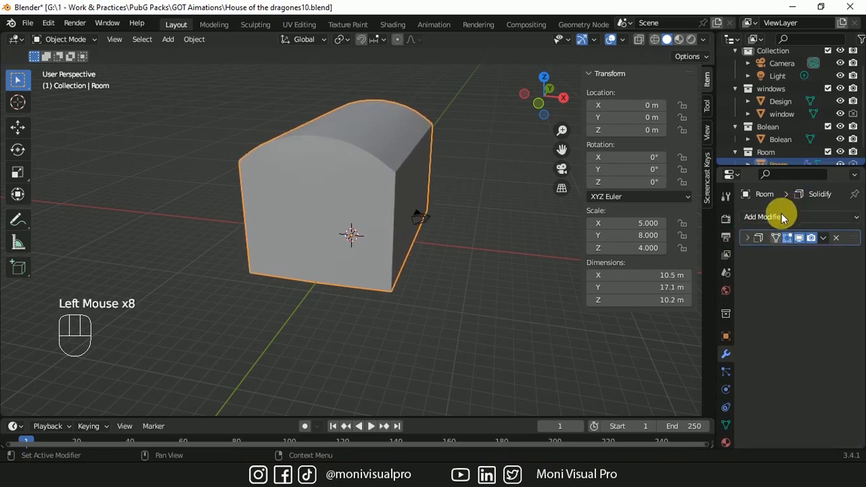
{"action": "left_click", "coordinate": [781, 215]}
Move the Bolean, Design and window objects together along Y into the room's end wall, placing the window at about 8.18 m
{"action": "left_click", "coordinate": [778, 139]}
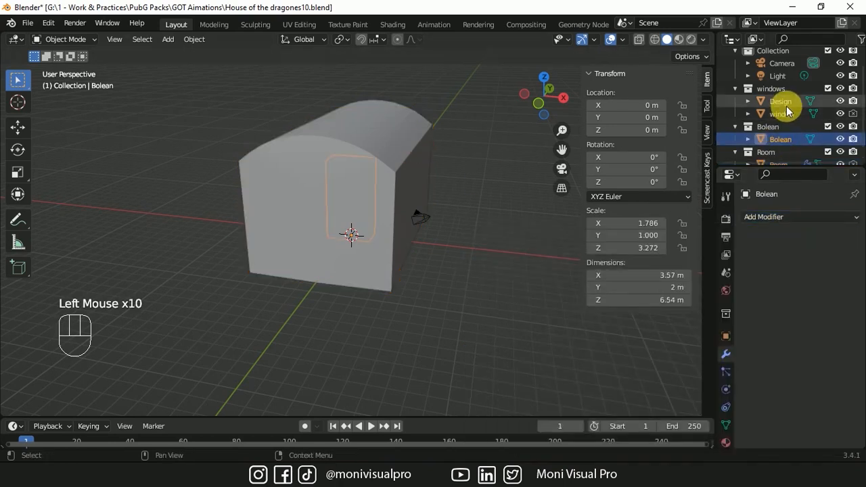
{"action": "left_click", "coordinate": [782, 101], "text": "ctrl"}
{"action": "left_click", "coordinate": [782, 114], "text": "ctrl"}
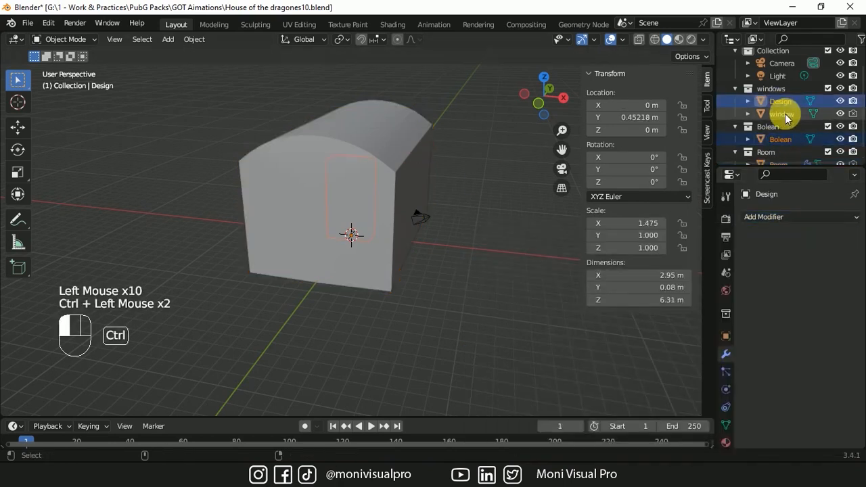
{"action": "key", "text": "g"}
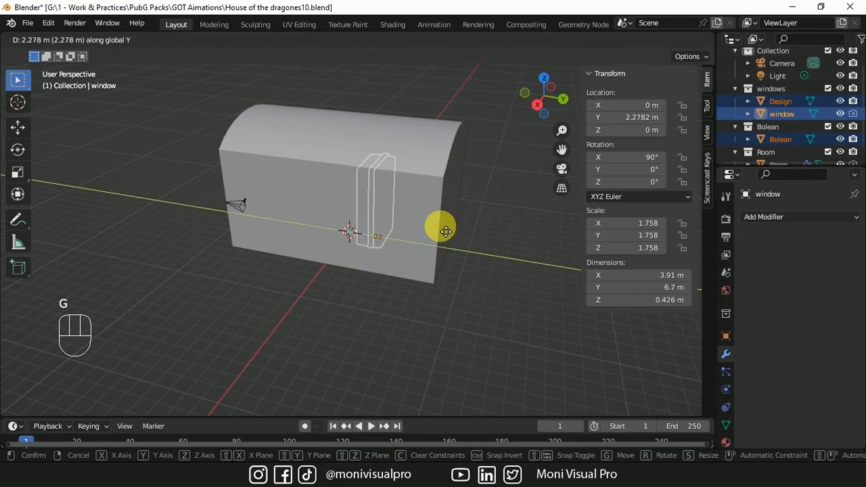
{"action": "left_click", "coordinate": [458, 186]}
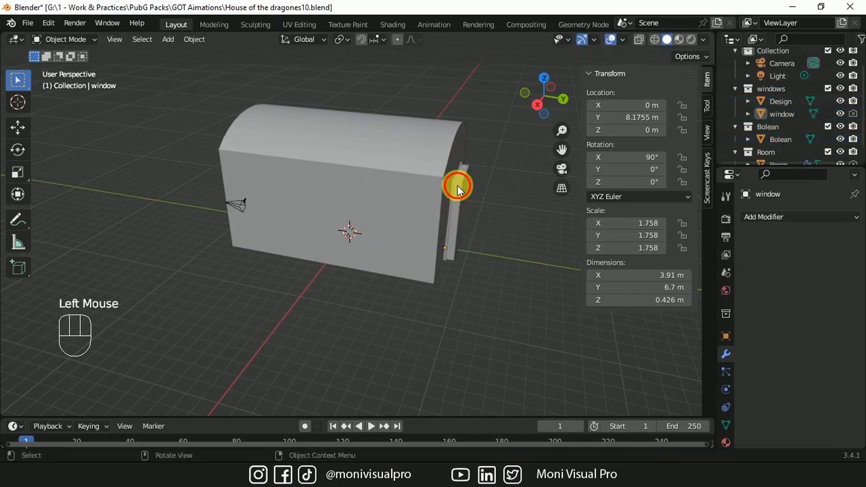
Cut the window opening with a Boolean Difference modifier on Room using the Bolean object, and exclude the Bolean collection from the view layer
{"action": "left_click", "coordinate": [458, 185]}
{"action": "left_click", "coordinate": [396, 194]}
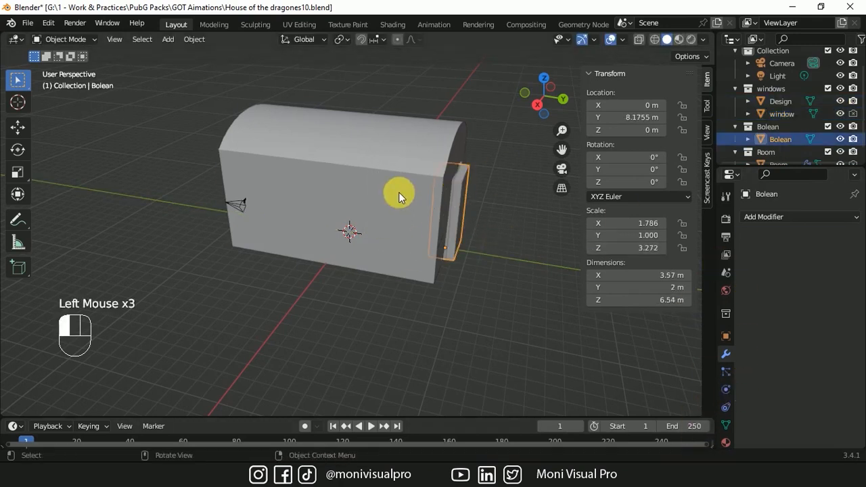
{"action": "left_click", "coordinate": [755, 216]}
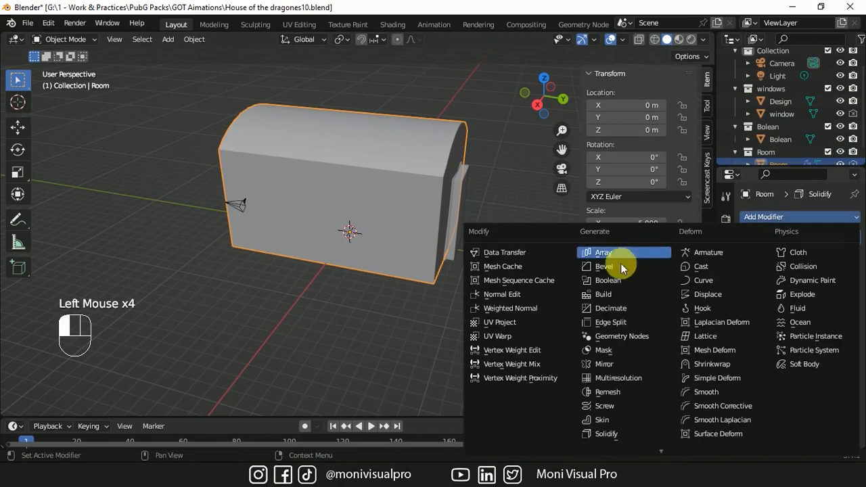
{"action": "left_click", "coordinate": [608, 280]}
{"action": "left_click", "coordinate": [836, 306]}
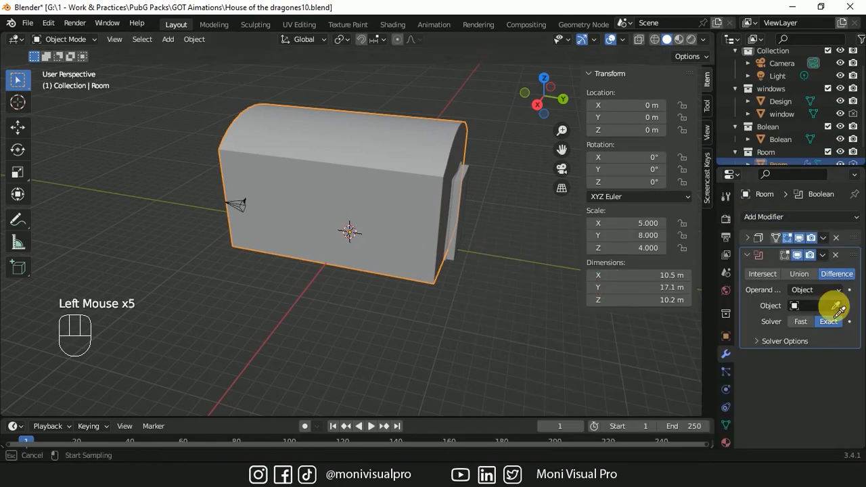
{"action": "left_click", "coordinate": [467, 211]}
{"action": "left_click", "coordinate": [828, 139]}
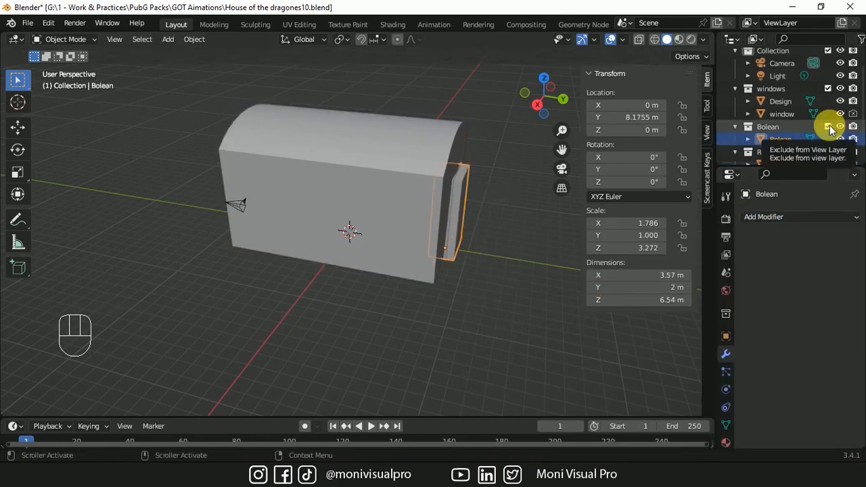
{"action": "left_click", "coordinate": [829, 126]}
Move the camera inside the room to about X 0.77 m, Y -7.53 m, and look through it
{"action": "left_click", "coordinate": [546, 94]}
{"action": "left_click", "coordinate": [545, 96]}
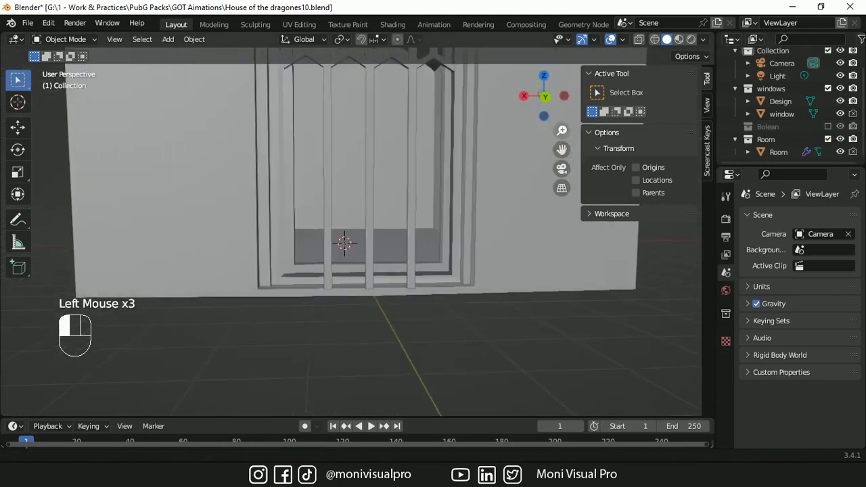
{"action": "left_click_drag", "start_coordinate": [561, 130], "coordinate": [561, 193]}
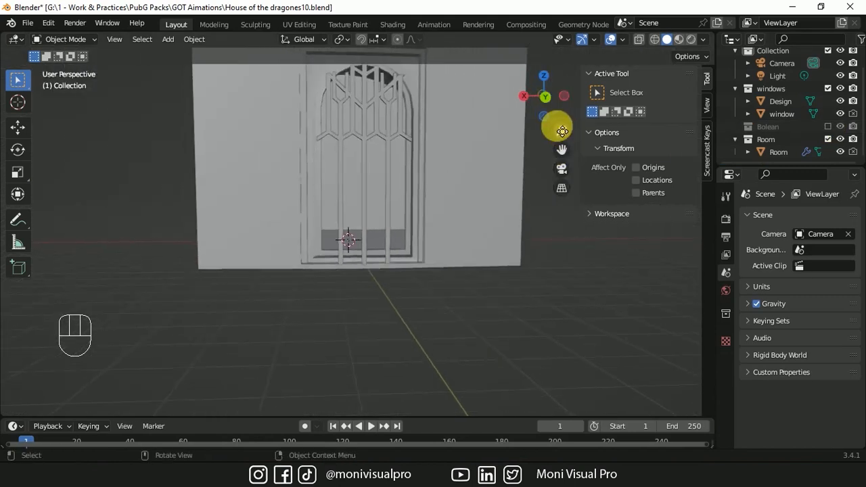
{"action": "left_click", "coordinate": [429, 234]}
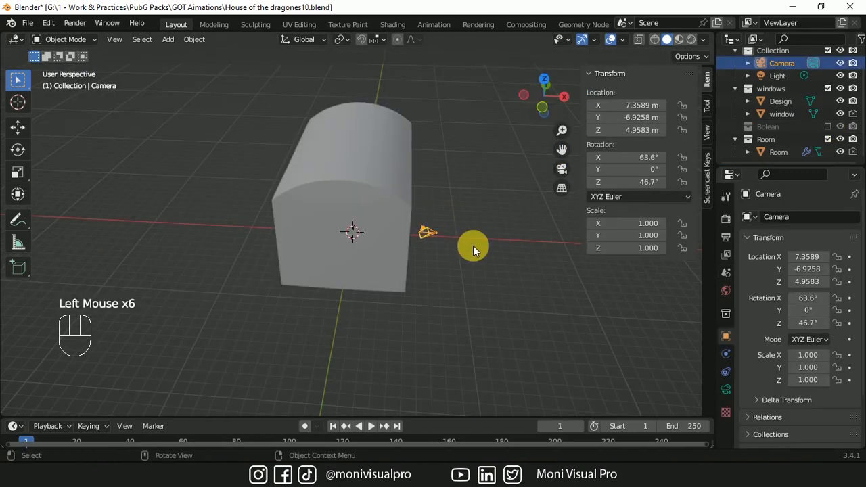
{"action": "key", "text": "g"}
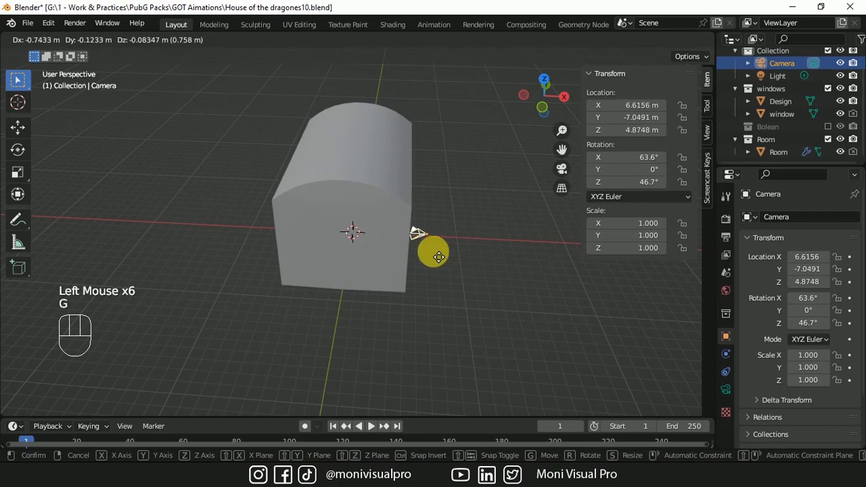
{"action": "left_click", "coordinate": [454, 206]}
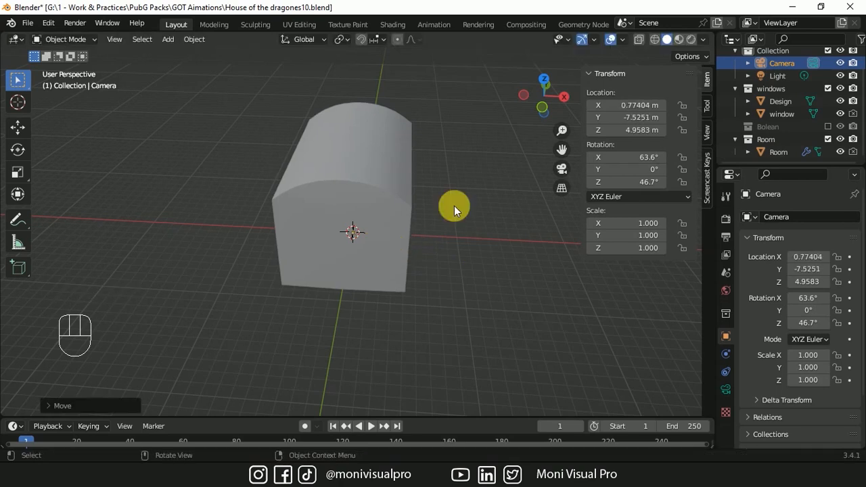
{"action": "left_click", "coordinate": [560, 168]}
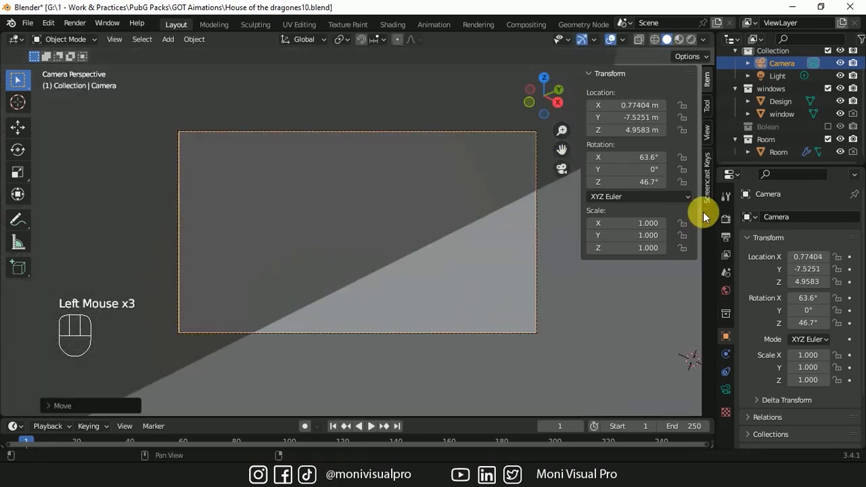
Frame the arched window from inside the room with the camera locked to the view, and release the lock
{"action": "left_click", "coordinate": [707, 129]}
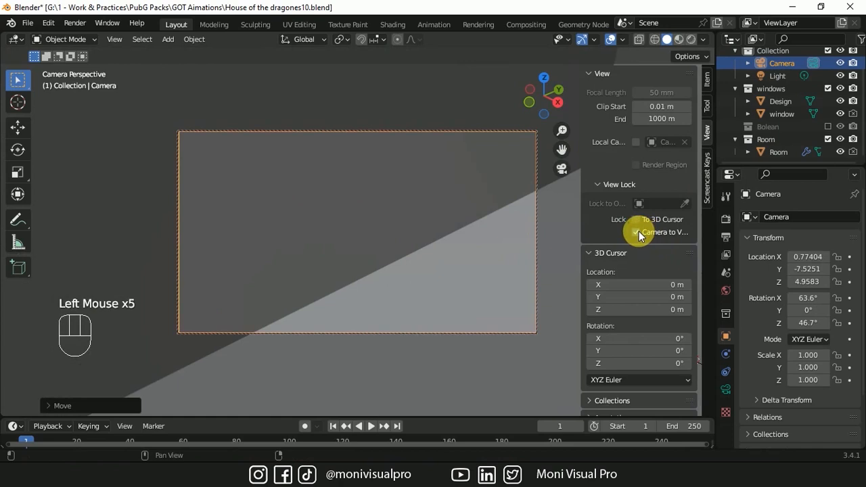
{"action": "key", "text": "n"}
{"action": "left_click", "coordinate": [603, 256]}
{"action": "left_click_drag", "start_coordinate": [681, 99], "coordinate": [729, 84]}
{"action": "left_click_drag", "start_coordinate": [701, 150], "coordinate": [526, 127]}
{"action": "left_click_drag", "start_coordinate": [700, 129], "coordinate": [700, 145]}
{"action": "left_click_drag", "start_coordinate": [683, 100], "coordinate": [682, 79]}
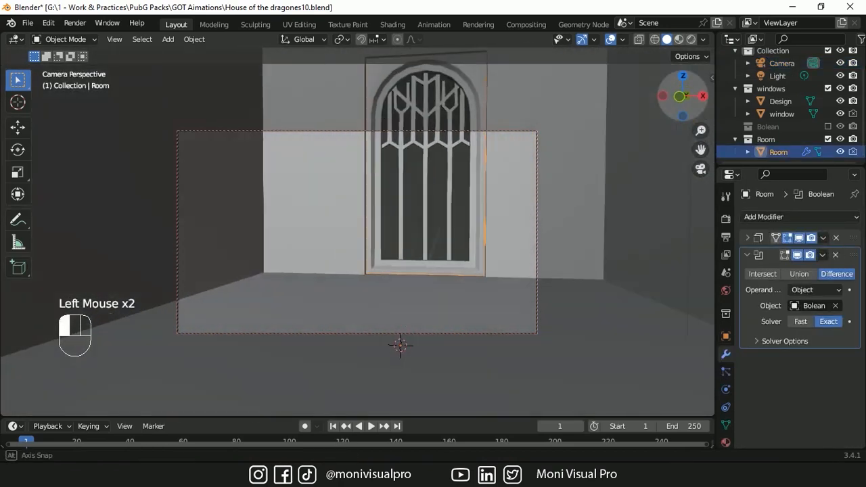
{"action": "left_click_drag", "start_coordinate": [701, 150], "coordinate": [587, 146]}
{"action": "mouse_move", "coordinate": [682, 98]}
{"action": "left_mouse_down"}
{"action": "mouse_move", "coordinate": [695, 92]}
{"action": "mouse_move", "coordinate": [690, 97]}
{"action": "left_mouse_up"}
{"action": "left_click_drag", "start_coordinate": [700, 130], "coordinate": [700, 134]}
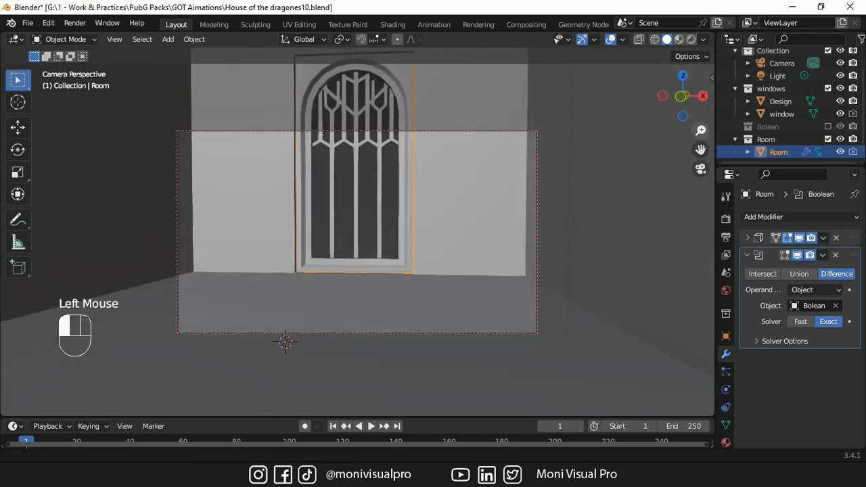
{"action": "key", "text": "n"}
{"action": "key", "text": "n"}
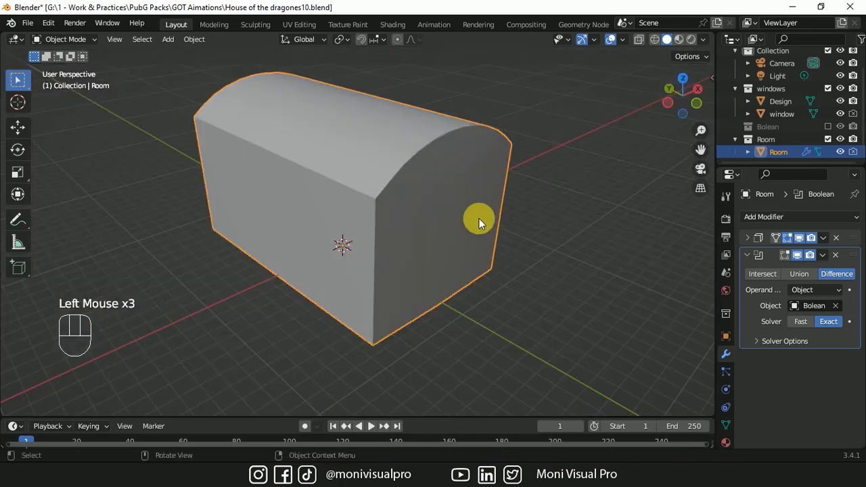
Lengthen the room in Edit Mode by moving the end wall opposite the window along Y, with Solidify hidden in the viewport
{"action": "key", "text": "Tab"}
{"action": "left_click", "coordinate": [798, 237]}
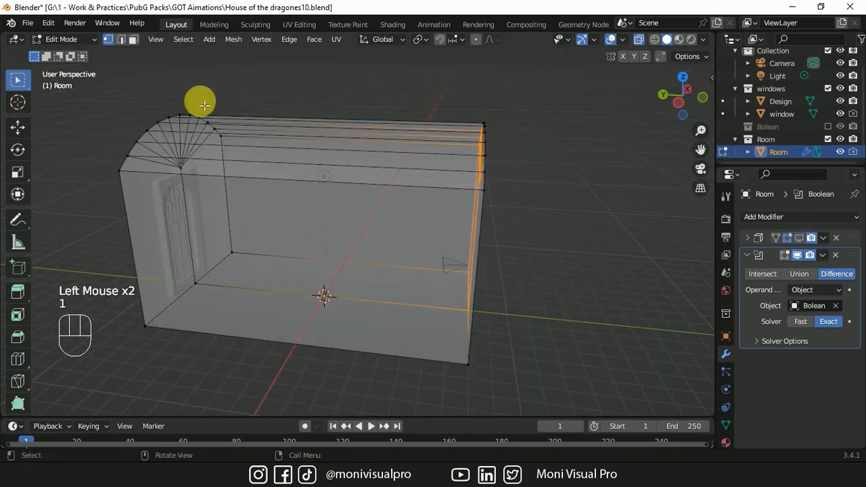
{"action": "left_click_drag", "start_coordinate": [522, 85], "coordinate": [441, 391]}
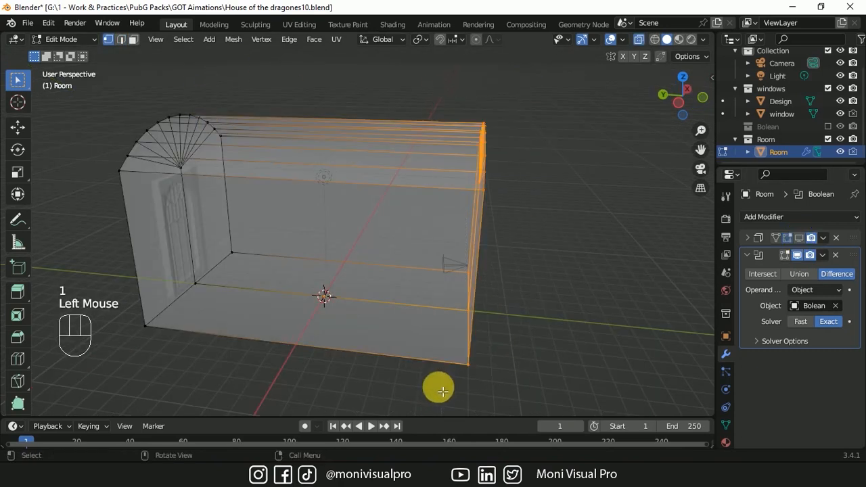
{"action": "key", "text": "g"}
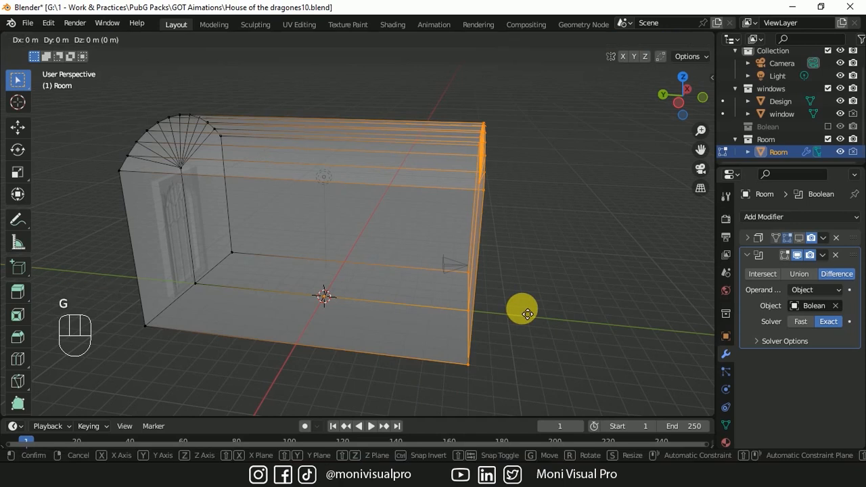
{"action": "key", "text": "y"}
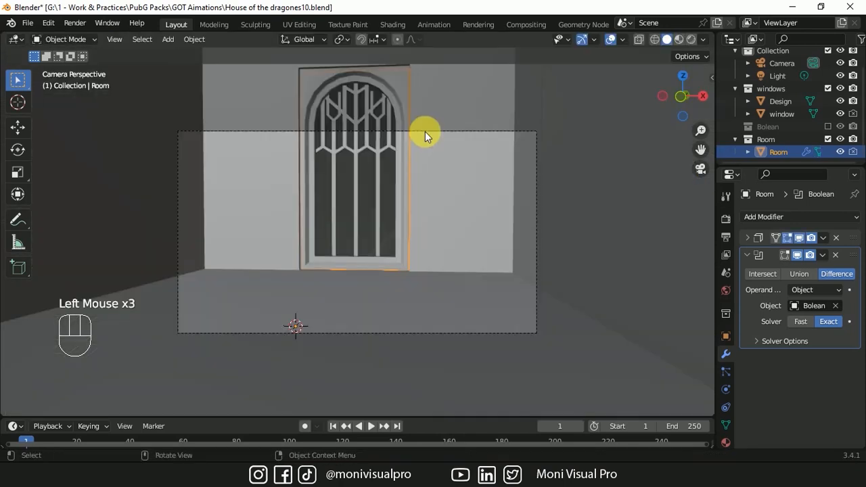
Place the camera at X 0 m, Y -16.643 m, Z 2.4 m with rotation 90°, 0°, 0°, facing the window wall
{"action": "left_click", "coordinate": [425, 131]}
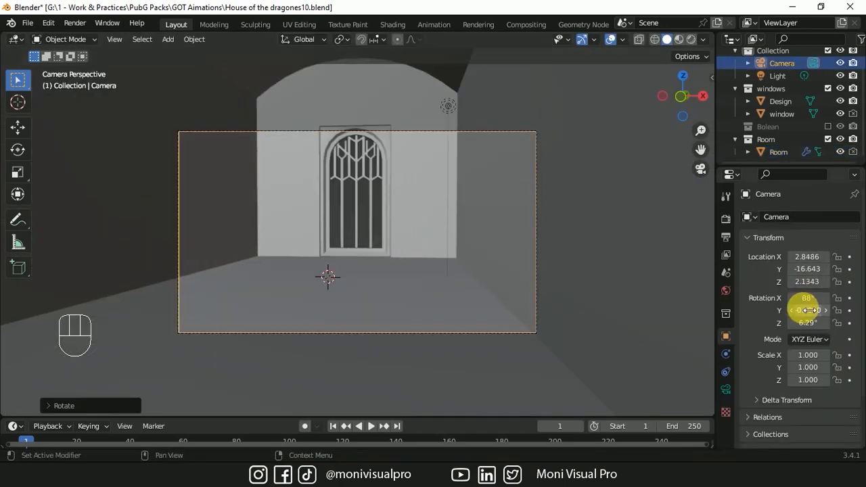
{"action": "left_click", "coordinate": [806, 298]}
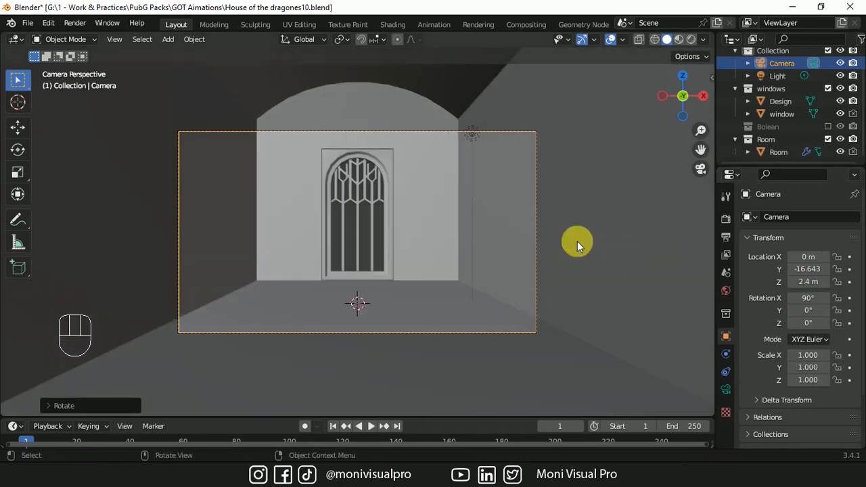
Widen the Room object by scaling it about 1.2 times along X
{"action": "left_click", "coordinate": [509, 214]}
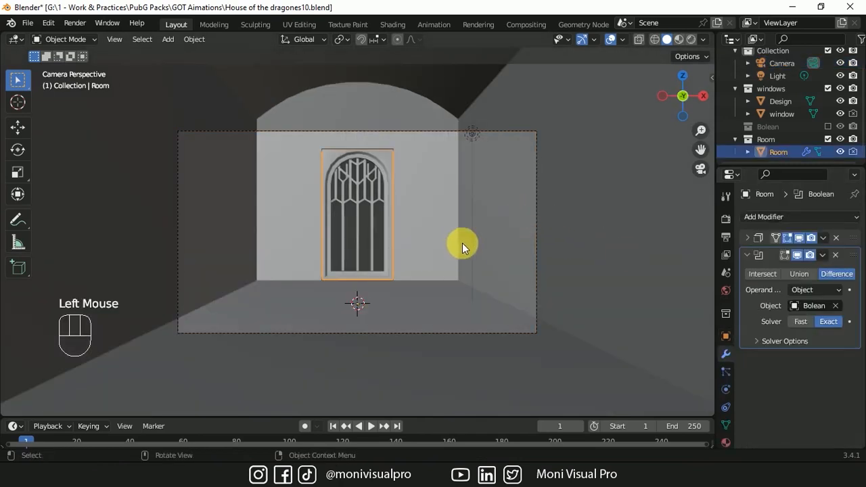
{"action": "key", "text": "s"}
{"action": "key", "text": "x"}
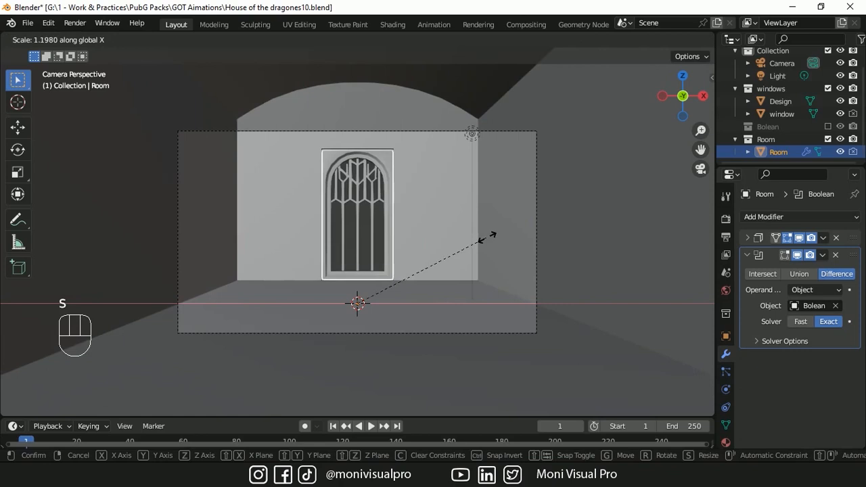
{"action": "left_click", "coordinate": [489, 236]}
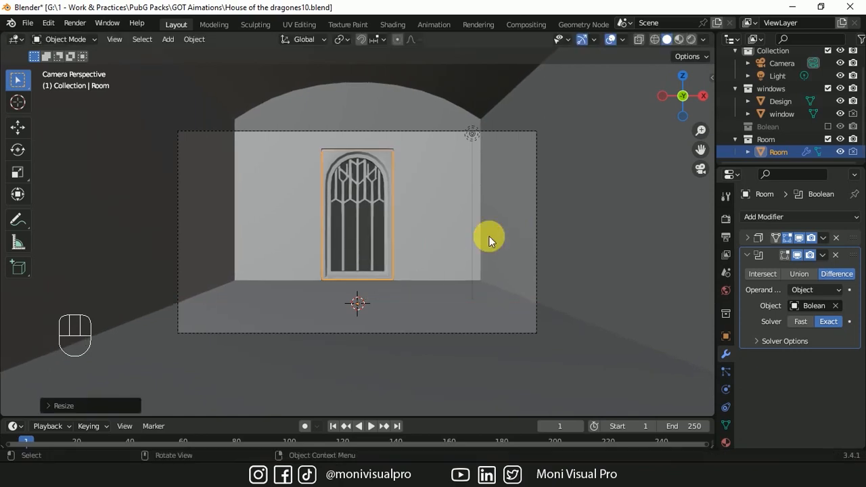
Re-enable the Bolean collection and duplicate the Design, window and Bolean objects together
{"action": "left_click", "coordinate": [389, 167]}
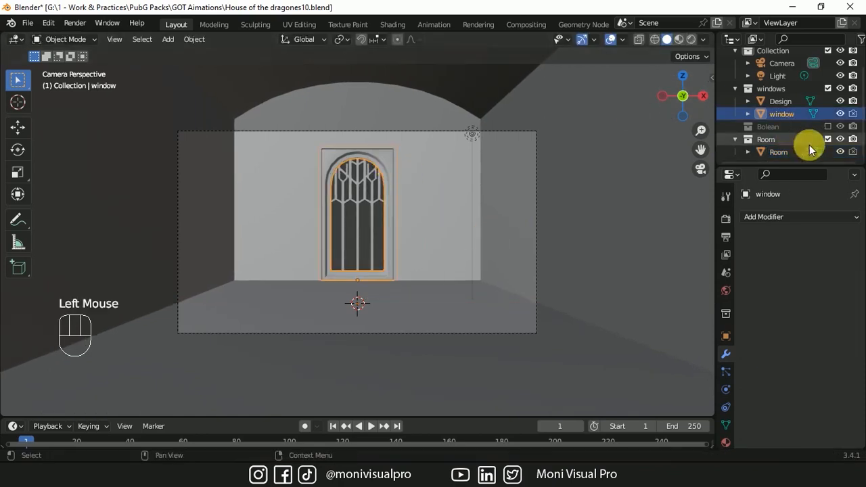
{"action": "left_click", "coordinate": [786, 110], "text": "ctrl"}
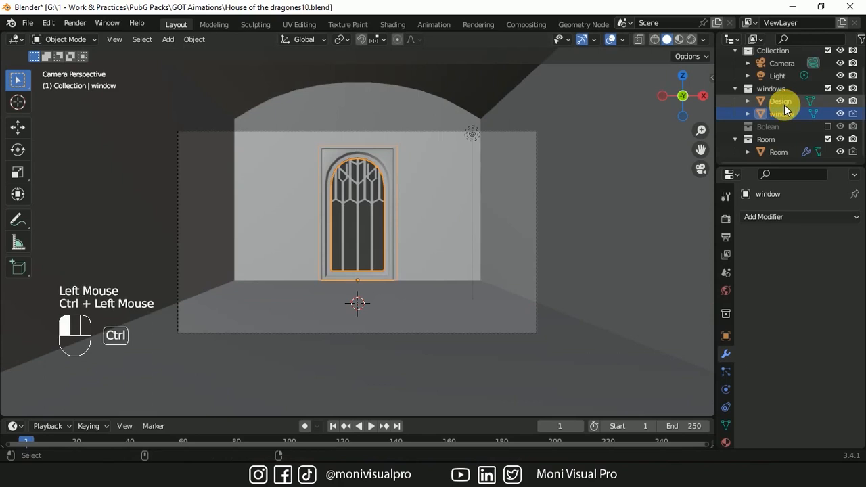
{"action": "left_click", "coordinate": [828, 127]}
{"action": "left_click", "coordinate": [785, 138]}
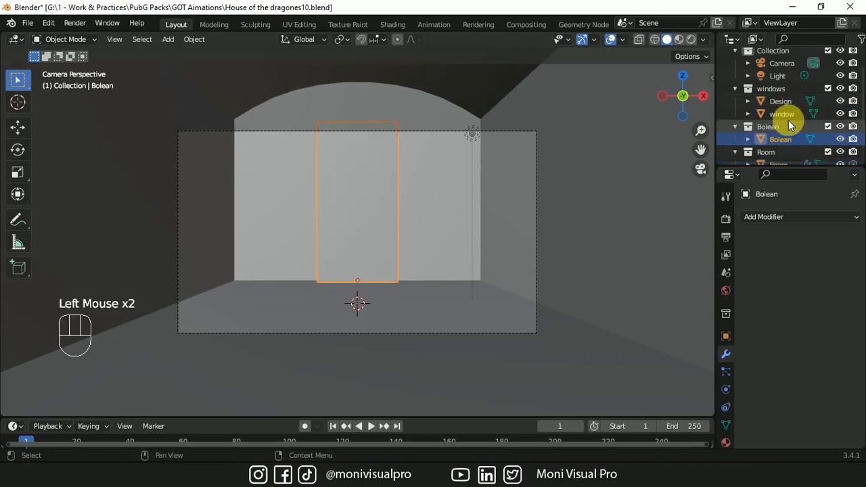
{"action": "left_click", "coordinate": [787, 110]}
{"action": "left_click", "coordinate": [786, 102], "text": "ctrl"}
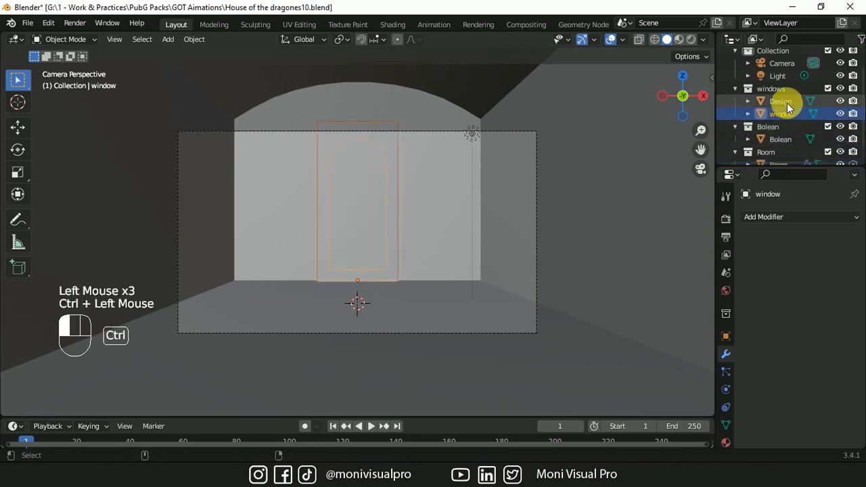
{"action": "key", "text": "shift+d"}
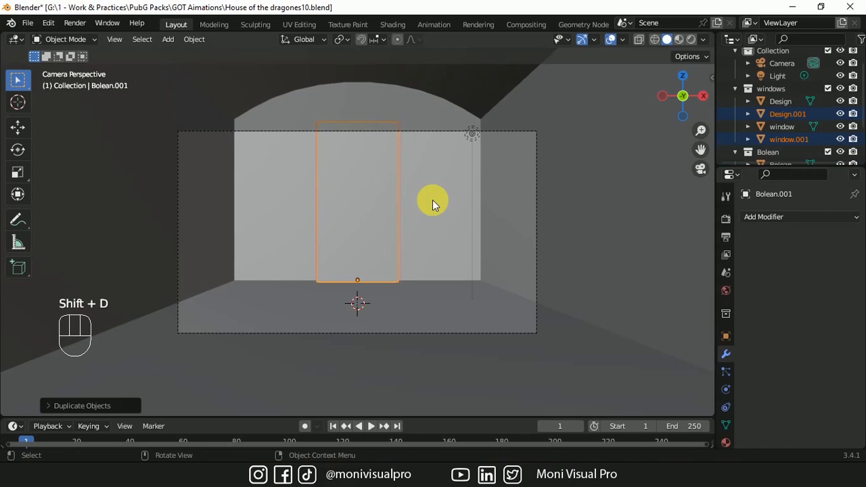
Rotate the duplicated window, lattice and Bolean block 90° about the global Z axis
{"action": "key", "text": "r"}
{"action": "type", "text": "z"}
{"action": "type", "text": "9"}
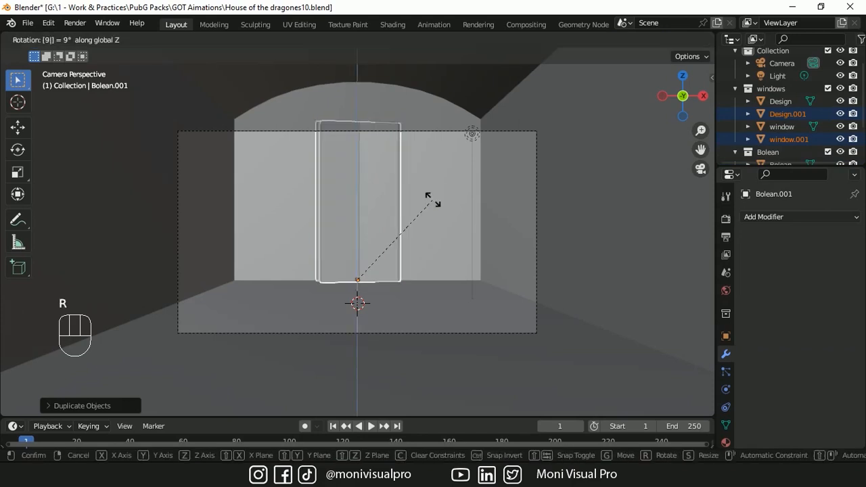
{"action": "type", "text": "0"}
{"action": "left_click", "coordinate": [432, 200]}
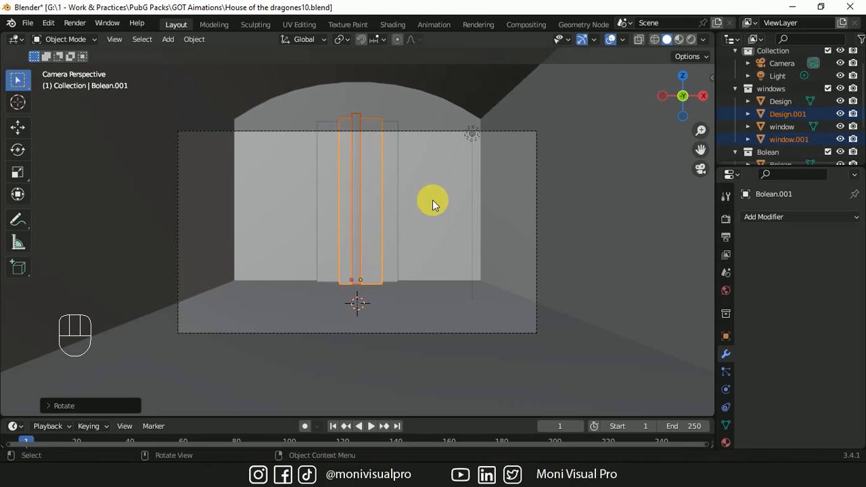
Move the rotated copies along X into the room's side wall and shift them along Y
{"action": "key", "text": "g"}
{"action": "key", "text": "x"}
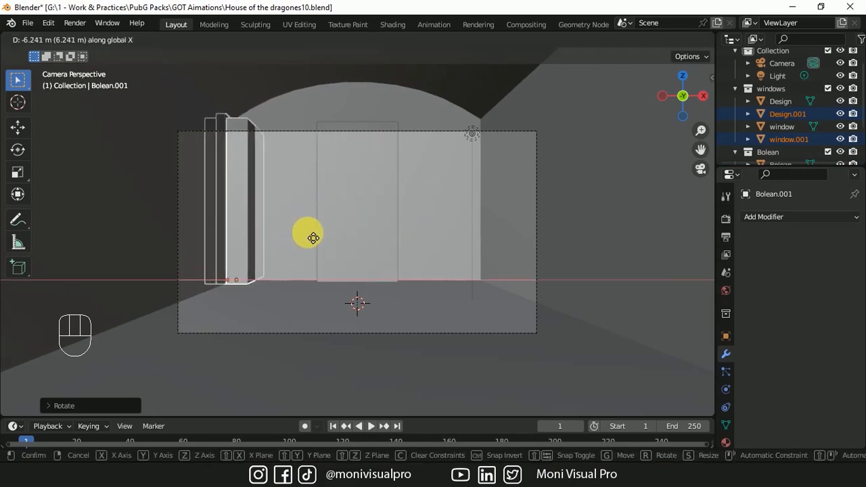
{"action": "left_click", "coordinate": [312, 235]}
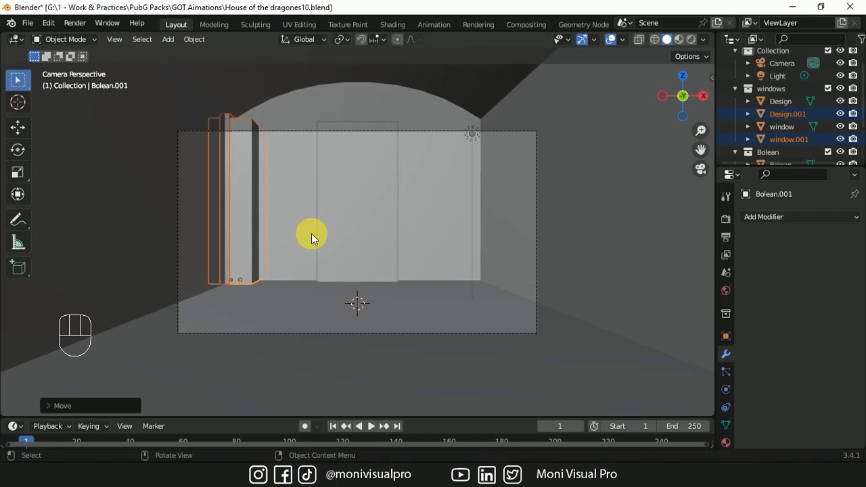
{"action": "key", "text": "g"}
{"action": "key", "text": "x"}
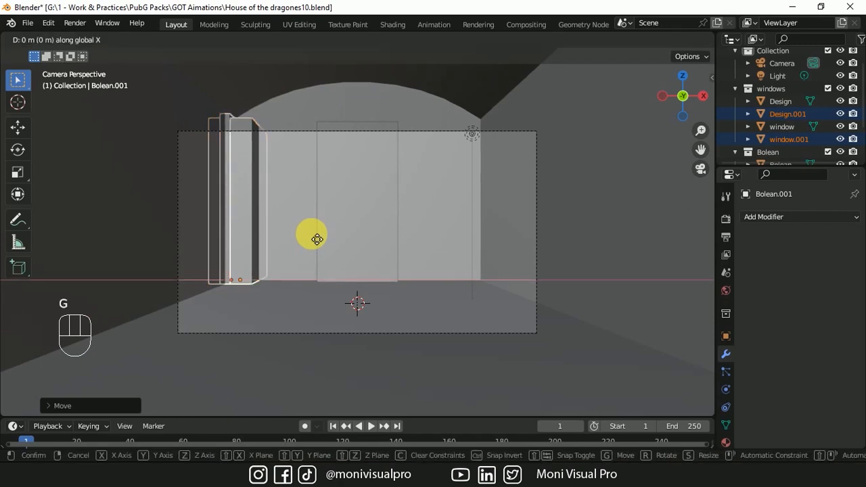
{"action": "key", "text": "y"}
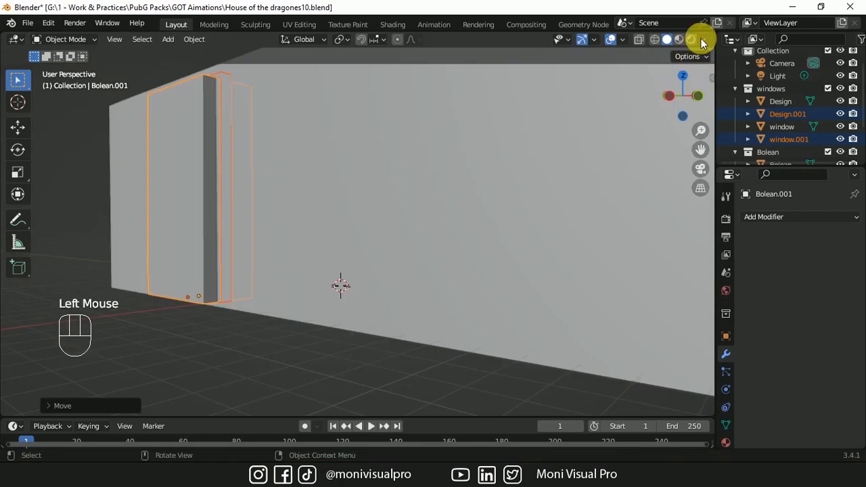
Set the viewport shading colour to Random and enable the Shadow and Cavity options
{"action": "left_click", "coordinate": [703, 40]}
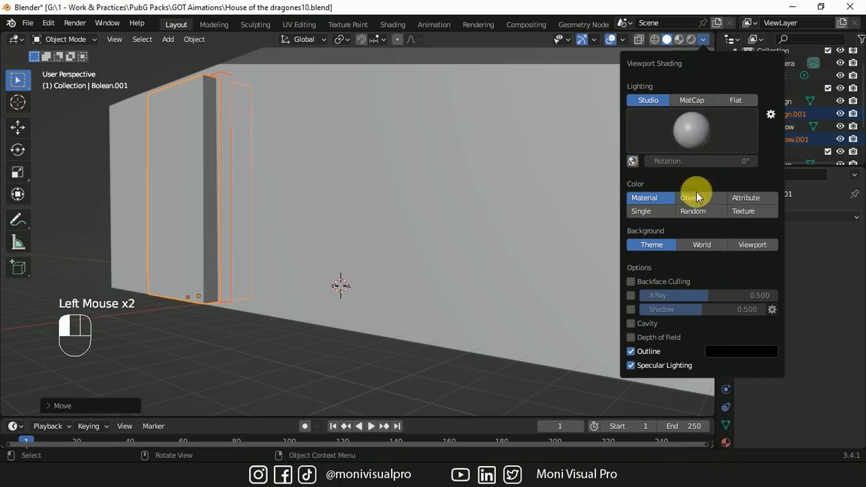
{"action": "left_click", "coordinate": [697, 212]}
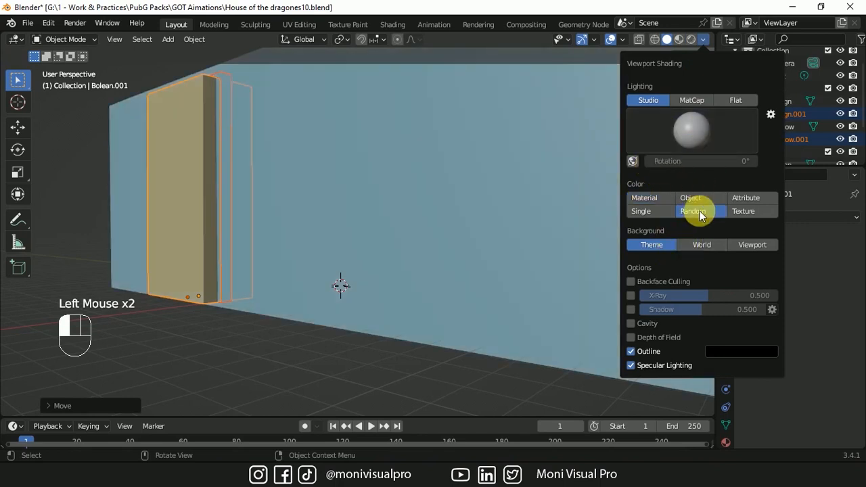
{"action": "left_click", "coordinate": [634, 311]}
{"action": "left_click", "coordinate": [633, 324]}
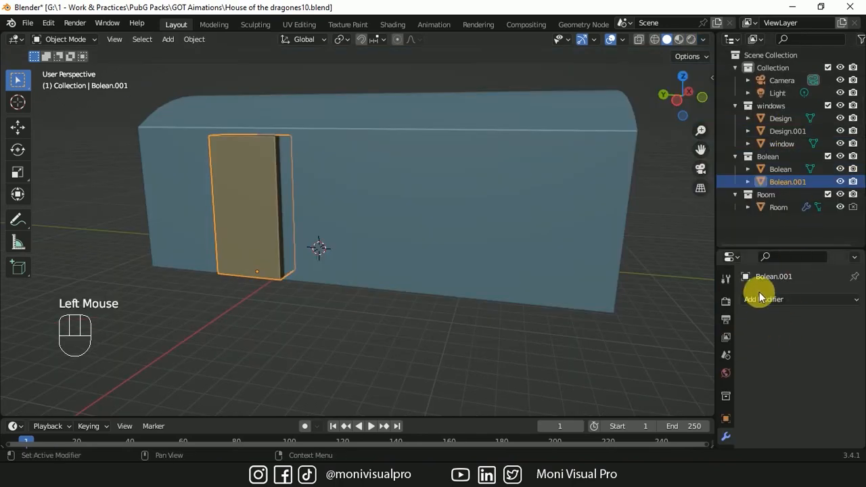
Add an Array modifier to the side-wall Bolean copy with a count of 3 and a relative X offset of -2
{"action": "left_click", "coordinate": [759, 298]}
{"action": "left_click", "coordinate": [603, 53]}
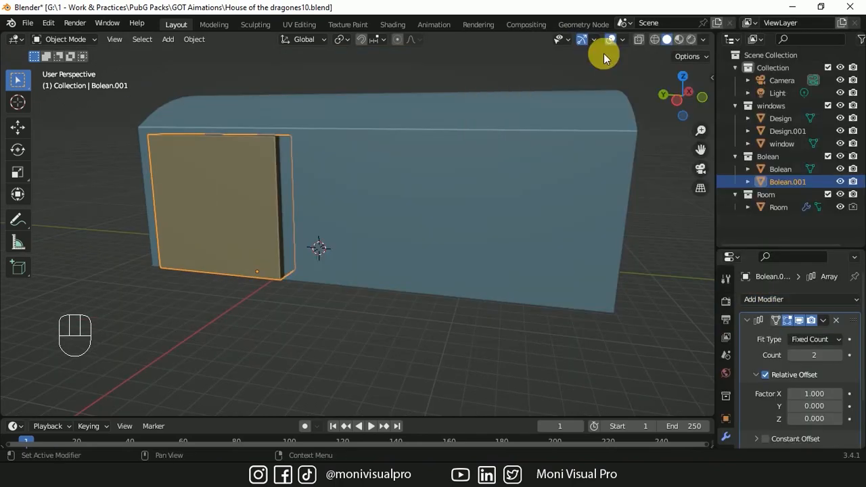
{"action": "left_click", "coordinate": [814, 357]}
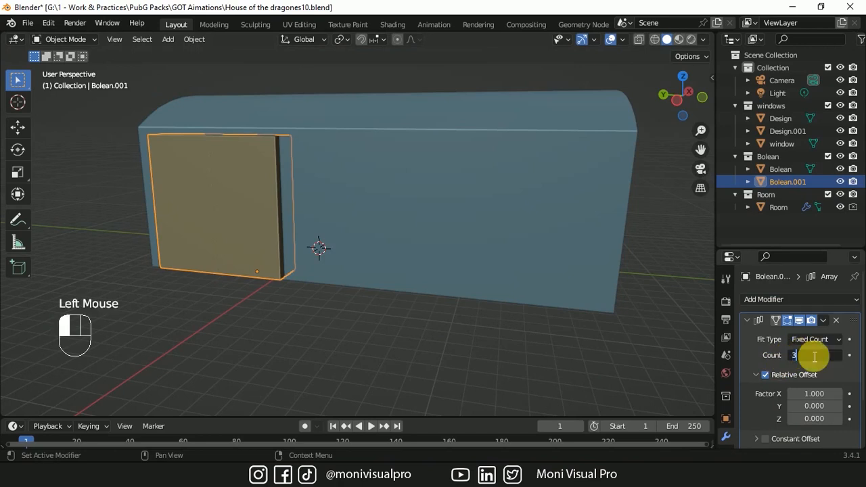
{"action": "type", "text": "3"}
{"action": "left_click", "coordinate": [827, 395]}
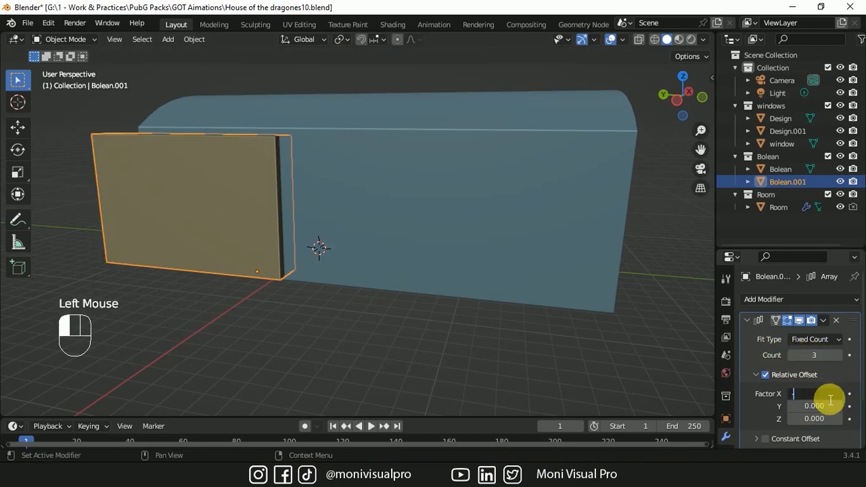
{"action": "type", "text": "2"}
{"action": "key", "text": "Return"}
Add an Array modifier to the side-wall window copy with a count of 3 and a relative X offset of -1.9
{"action": "left_click", "coordinate": [788, 131]}
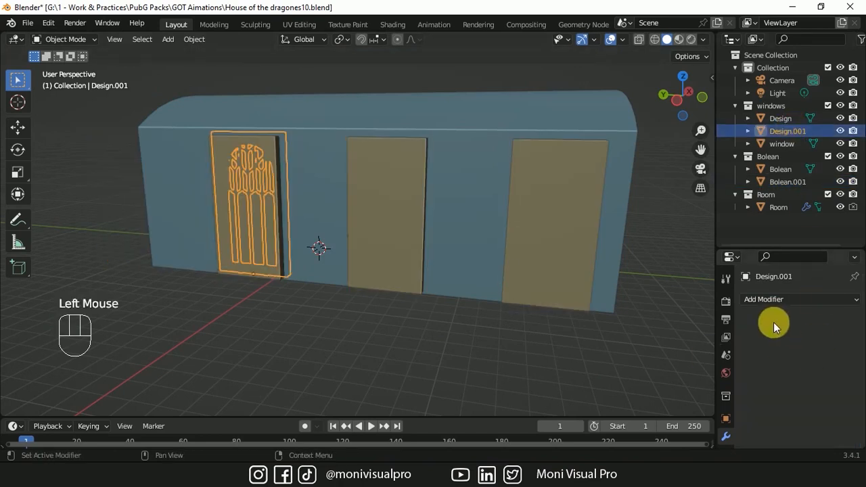
{"action": "left_click", "coordinate": [771, 298]}
{"action": "left_click", "coordinate": [602, 67]}
{"action": "left_click", "coordinate": [816, 356]}
{"action": "type", "text": "3"}
{"action": "left_click", "coordinate": [823, 395]}
{"action": "type", "text": "-3"}
{"action": "key", "text": "Return"}
{"action": "left_click", "coordinate": [822, 393]}
{"action": "type", "text": "-2"}
{"action": "key", "text": "Return"}
{"action": "left_click_drag", "start_coordinate": [823, 393], "coordinate": [817, 392]}
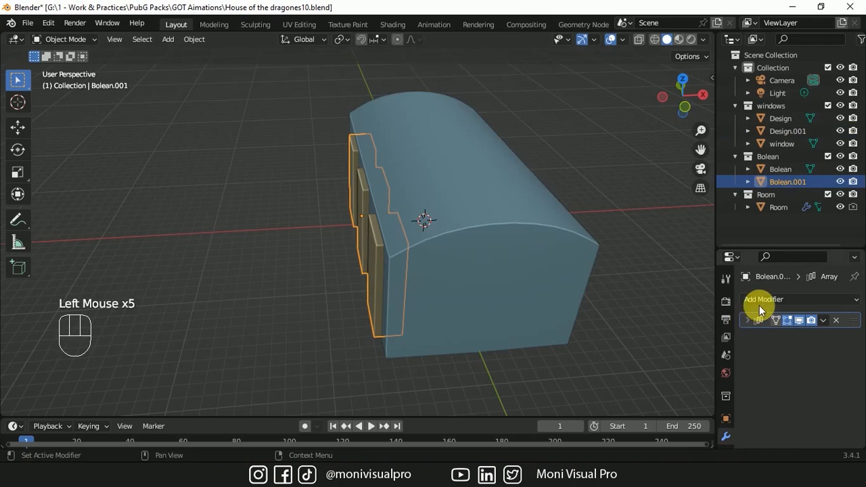
Add a Mirror modifier on the X axis to the side-wall Bolean copy, using Room as the mirror object
{"action": "left_click", "coordinate": [764, 299]}
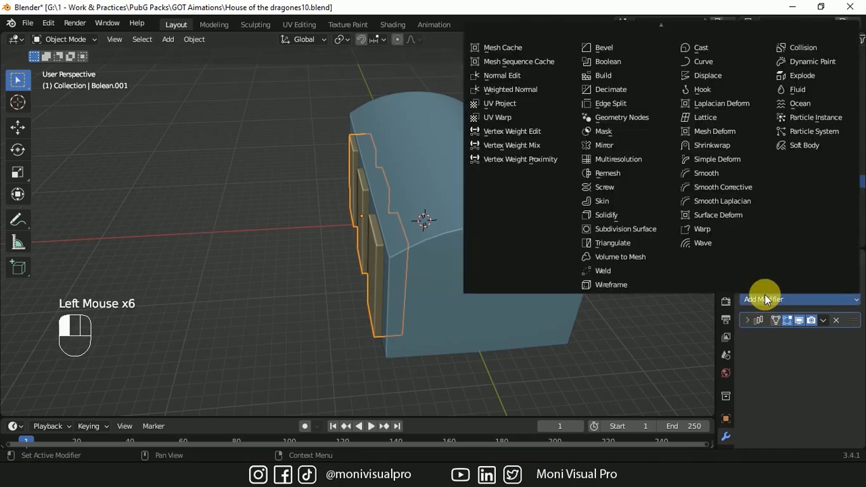
{"action": "left_click", "coordinate": [604, 145]}
{"action": "left_click", "coordinate": [835, 403]}
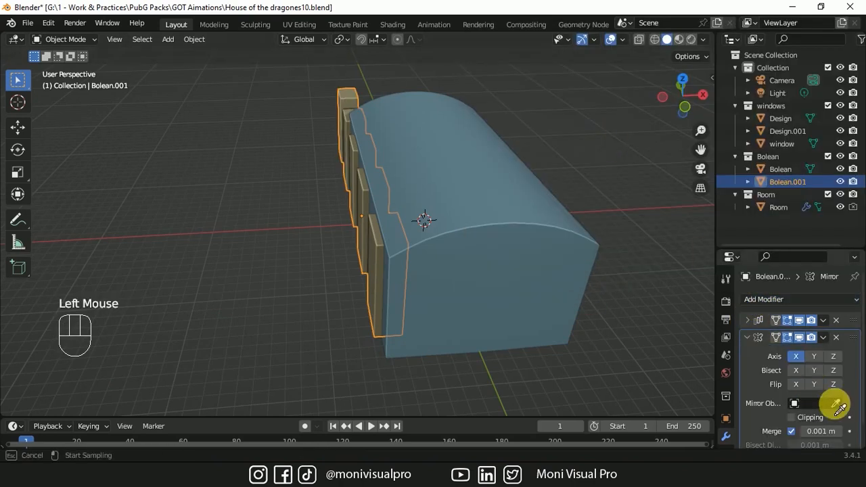
{"action": "left_click", "coordinate": [458, 274]}
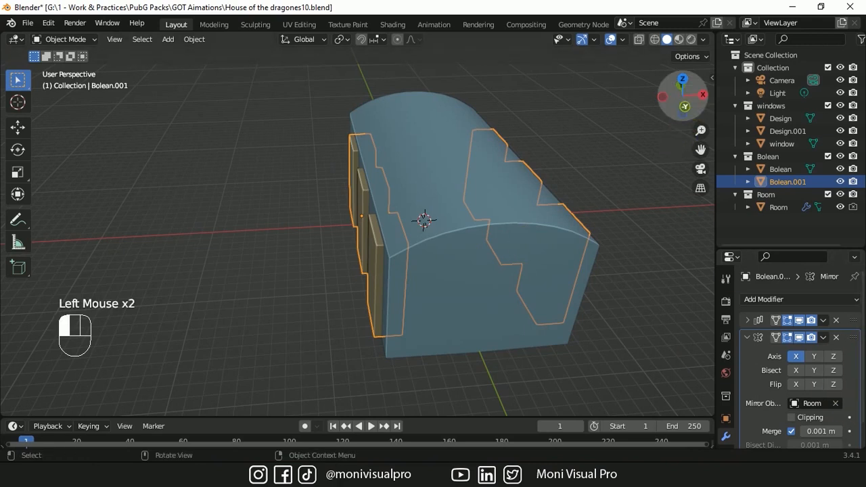
Add a Mirror modifier on the X axis to the side-wall window array, using Room as the mirror object
{"action": "left_click", "coordinate": [785, 131]}
{"action": "left_click", "coordinate": [798, 130]}
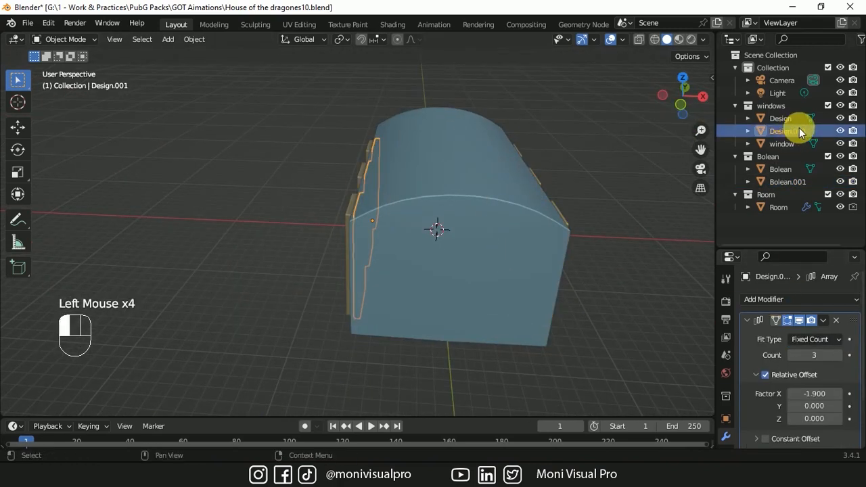
{"action": "left_click", "coordinate": [747, 320]}
{"action": "left_click", "coordinate": [772, 299]}
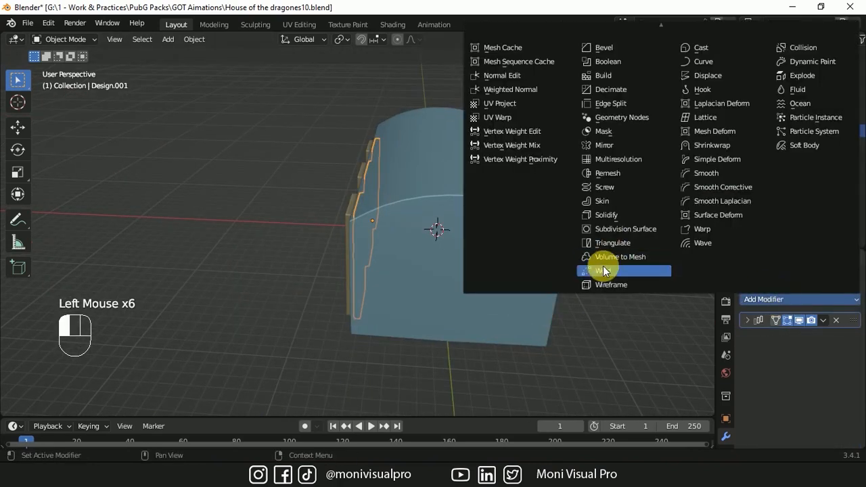
{"action": "left_click", "coordinate": [608, 145]}
{"action": "left_click", "coordinate": [844, 397]}
{"action": "left_click", "coordinate": [454, 255]}
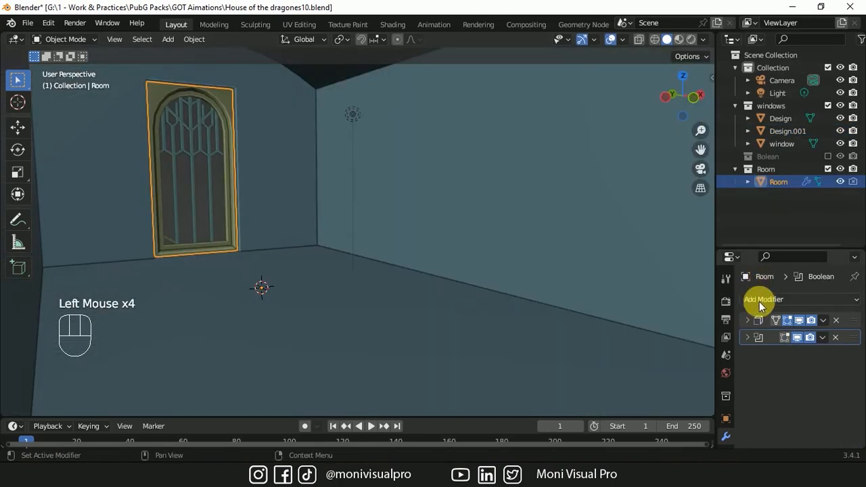
Add a second Difference Boolean to Room with the arrayed Bolean copy as cutter, and exclude the Bolean collection again
{"action": "left_click", "coordinate": [759, 302]}
{"action": "left_click", "coordinate": [609, 62]}
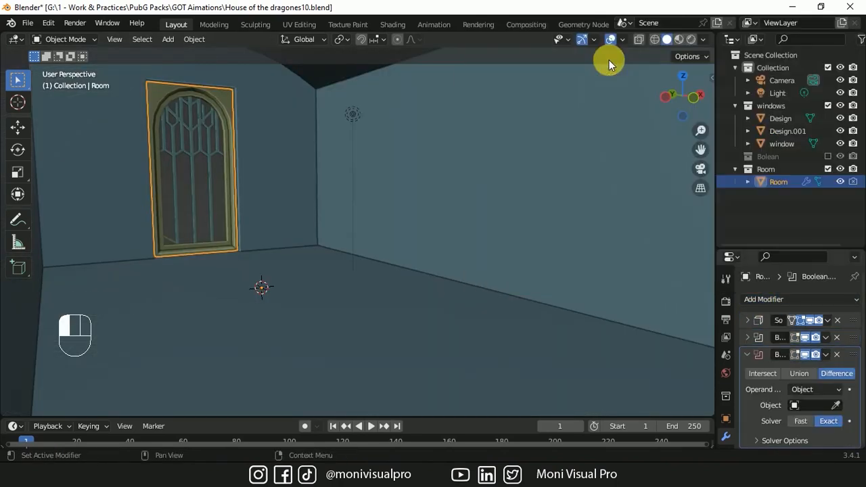
{"action": "left_click", "coordinate": [827, 157]}
{"action": "left_click", "coordinate": [835, 405]}
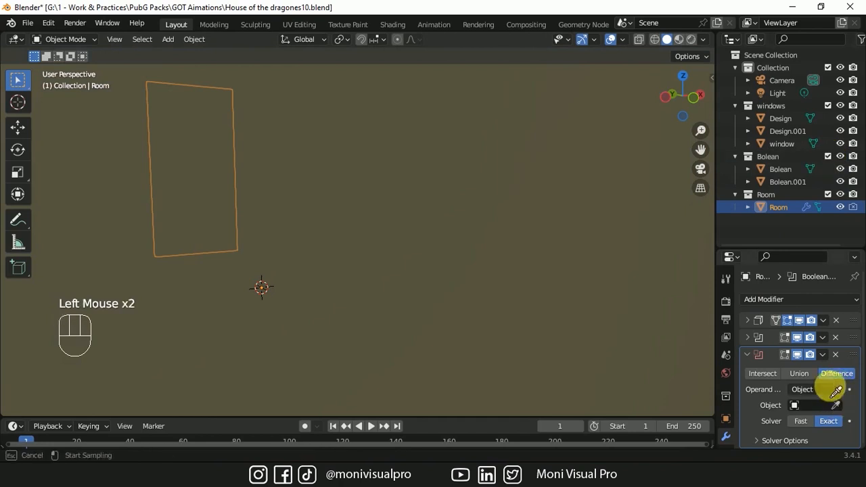
{"action": "left_click", "coordinate": [788, 182]}
{"action": "left_click", "coordinate": [828, 157]}
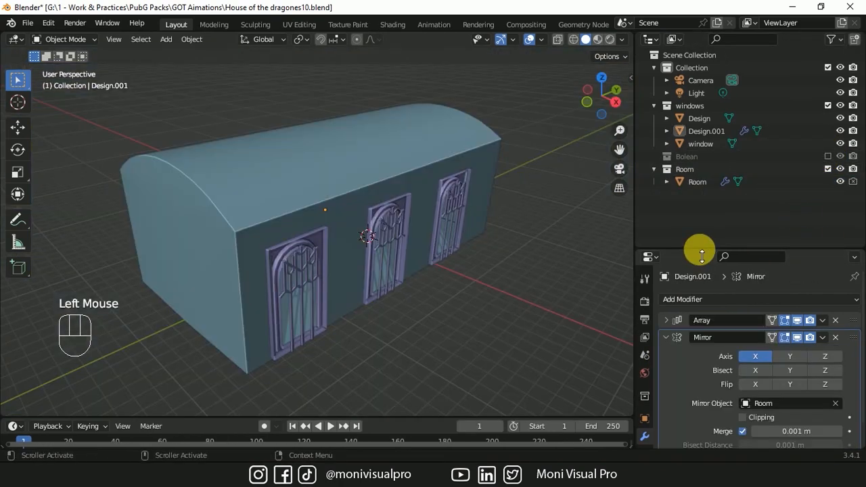
Rearrange the workspace so full-height Properties and Outliner editors stand side by side beside the 3D viewport
{"action": "right_click", "coordinate": [701, 255]}
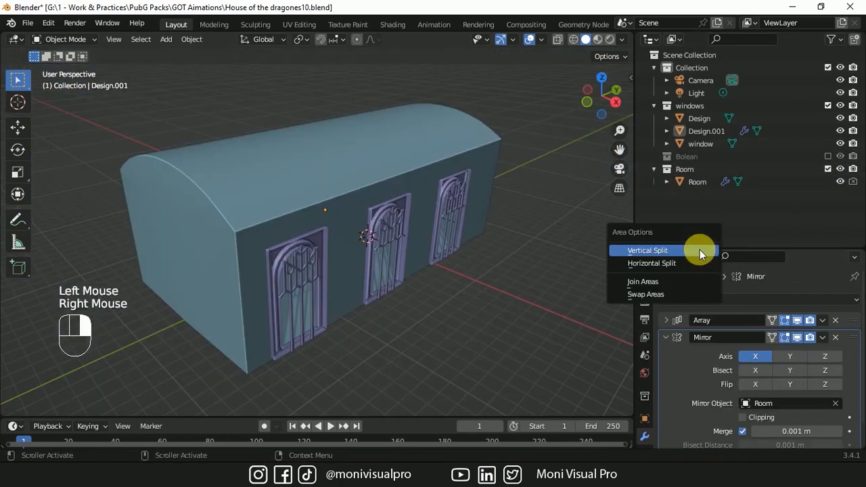
{"action": "left_click", "coordinate": [649, 281]}
{"action": "left_click", "coordinate": [700, 138]}
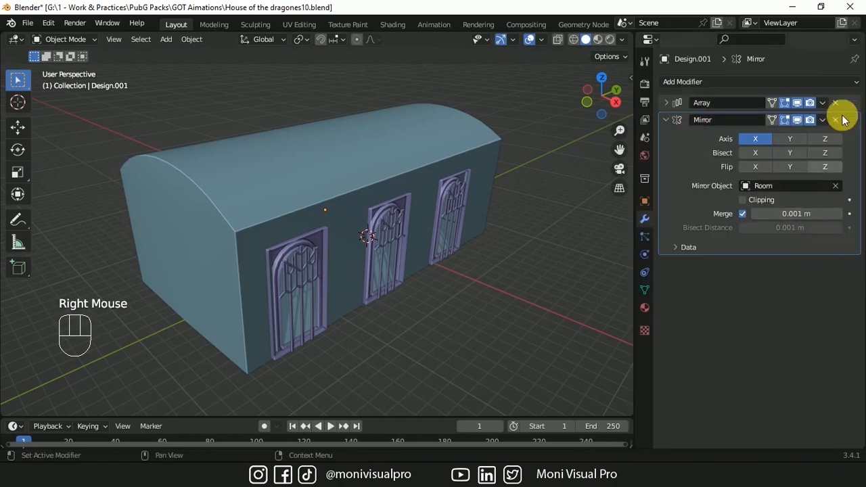
{"action": "left_click_drag", "start_coordinate": [858, 38], "coordinate": [767, 58]}
{"action": "left_click", "coordinate": [778, 38]}
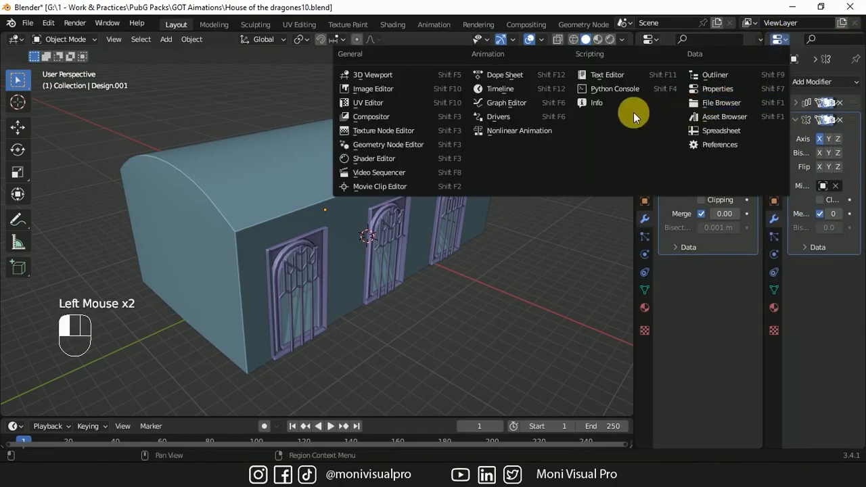
{"action": "left_click", "coordinate": [686, 75]}
{"action": "left_click_drag", "start_coordinate": [636, 154], "coordinate": [576, 167]}
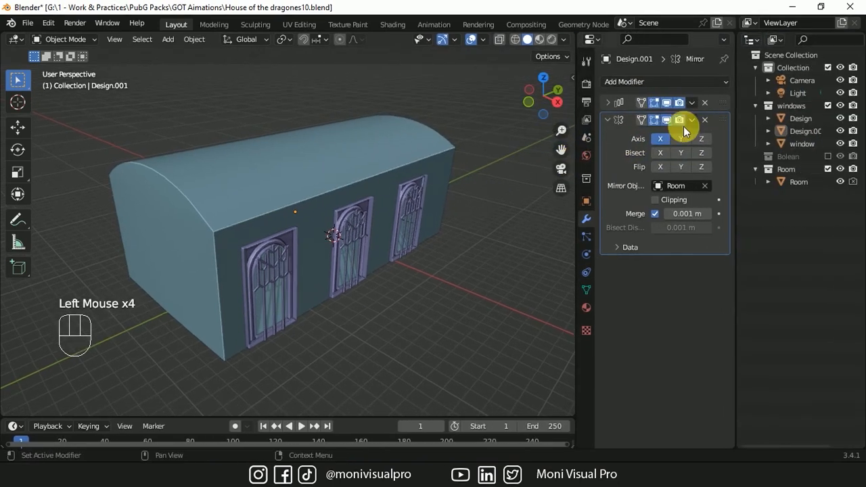
Enable Ambient Occlusion, Bloom and Screen Space Reflections in the Eevee render settings
{"action": "left_click", "coordinate": [587, 82]}
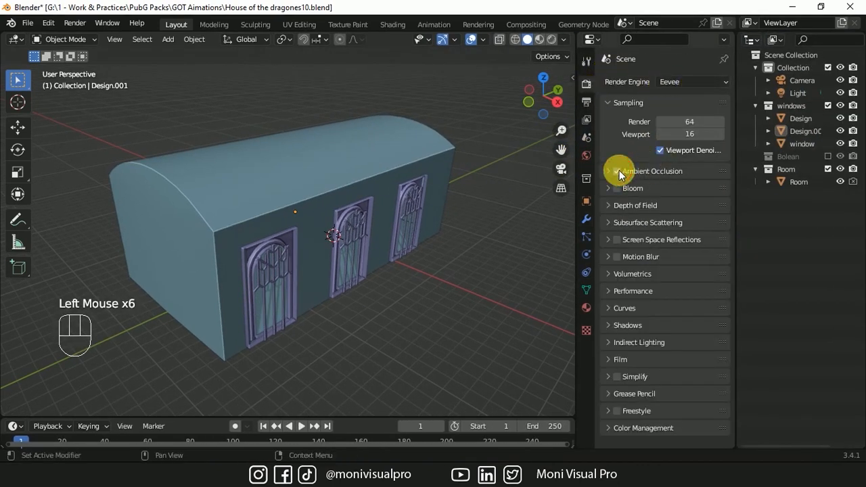
{"action": "left_click", "coordinate": [615, 189]}
{"action": "left_click", "coordinate": [608, 188]}
{"action": "left_click", "coordinate": [608, 189]}
{"action": "left_click", "coordinate": [606, 243]}
{"action": "left_click", "coordinate": [606, 240]}
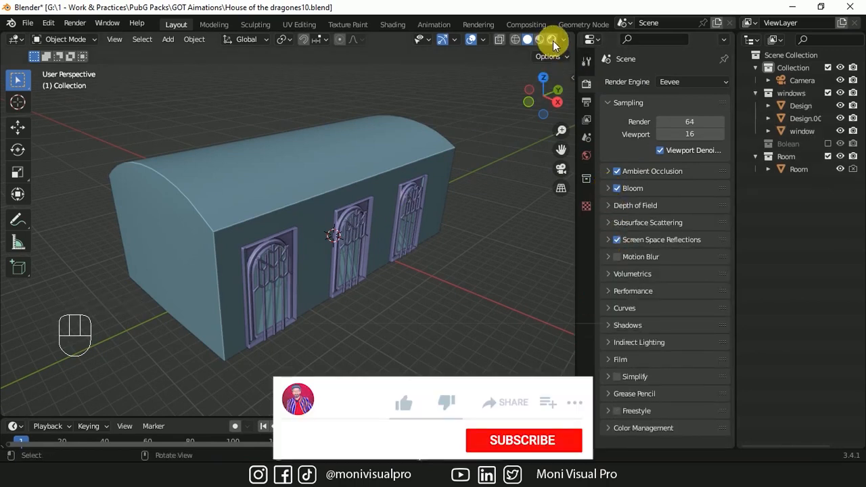
Switch the 3D viewport to Rendered shading and split it into two side-by-side viewports
{"action": "left_click", "coordinate": [553, 39]}
{"action": "mouse_move", "coordinate": [573, 35]}
{"action": "left_mouse_down"}
{"action": "mouse_move", "coordinate": [506, 63]}
{"action": "mouse_move", "coordinate": [417, 63]}
{"action": "left_mouse_up"}
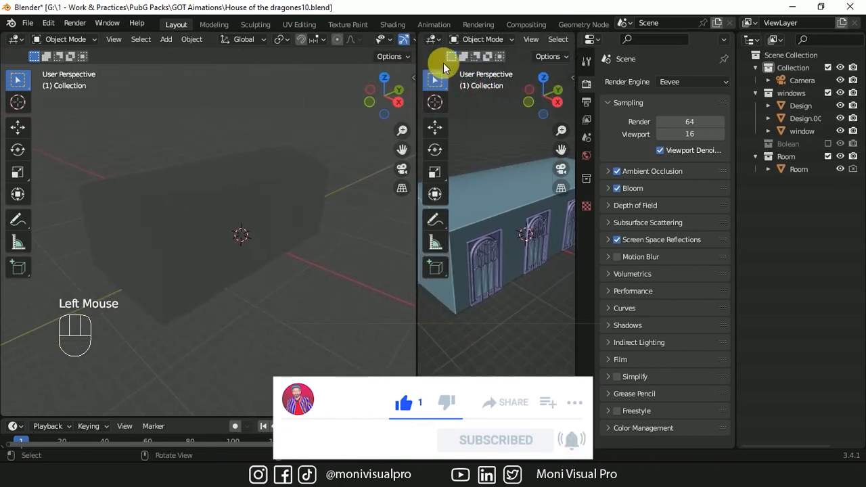
Turn the second viewport into a World Shader Editor and set the Background color to black
{"action": "left_click", "coordinate": [436, 38]}
{"action": "left_click", "coordinate": [442, 158]}
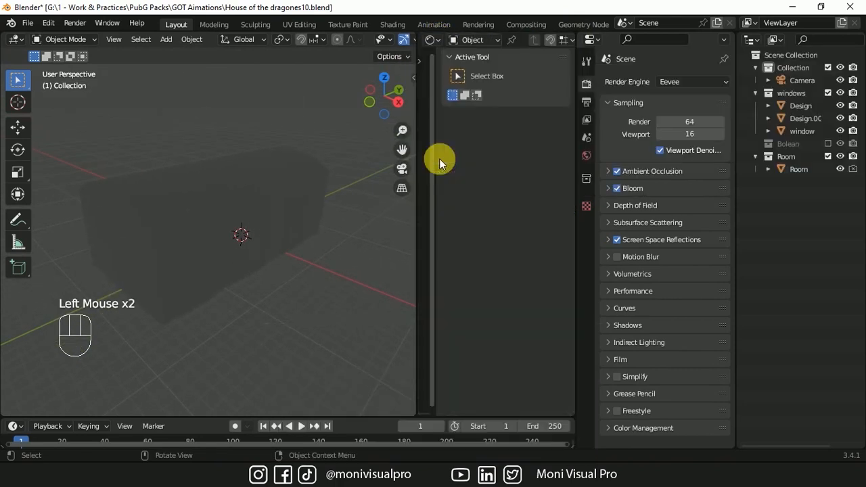
{"action": "left_click", "coordinate": [461, 40]}
{"action": "left_click", "coordinate": [466, 67]}
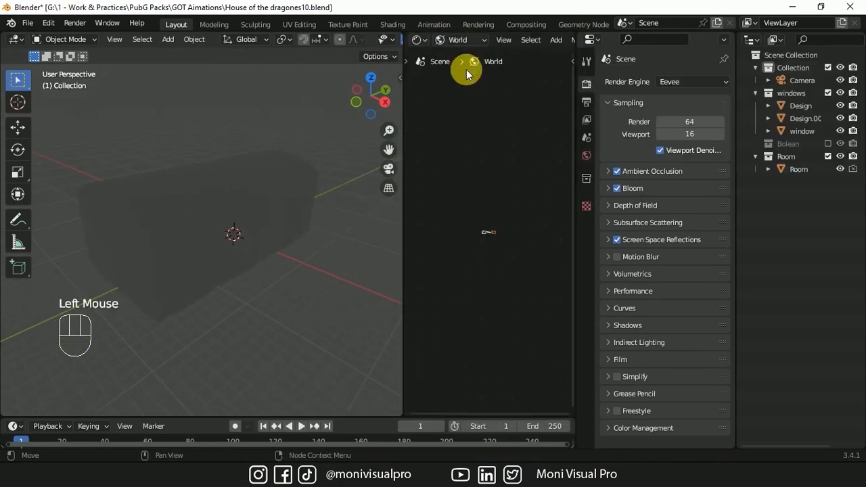
{"action": "left_click", "coordinate": [472, 222]}
{"action": "left_click_drag", "start_coordinate": [563, 120], "coordinate": [568, 133]}
Add a Sun light and move it along the Y axis beyond the end wall of the room
{"action": "left_click", "coordinate": [162, 40]}
{"action": "mouse_move", "coordinate": [198, 211]}
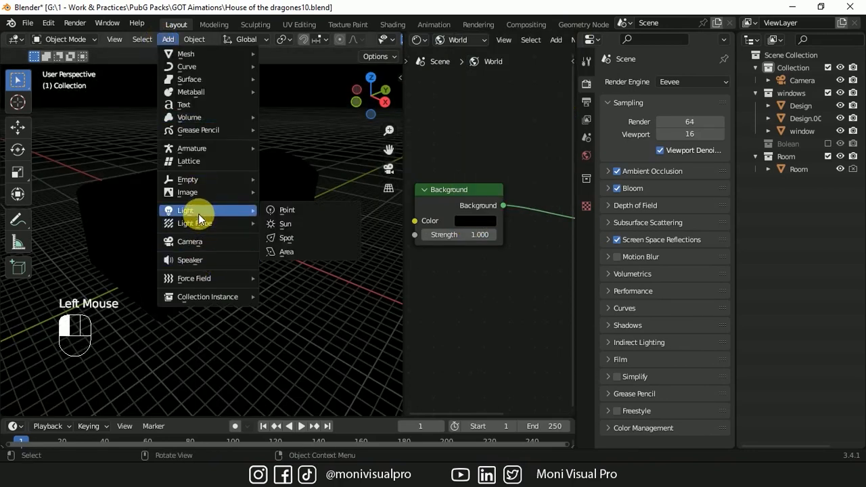
{"action": "left_click", "coordinate": [286, 224]}
{"action": "key", "text": "g"}
{"action": "key", "text": "y"}
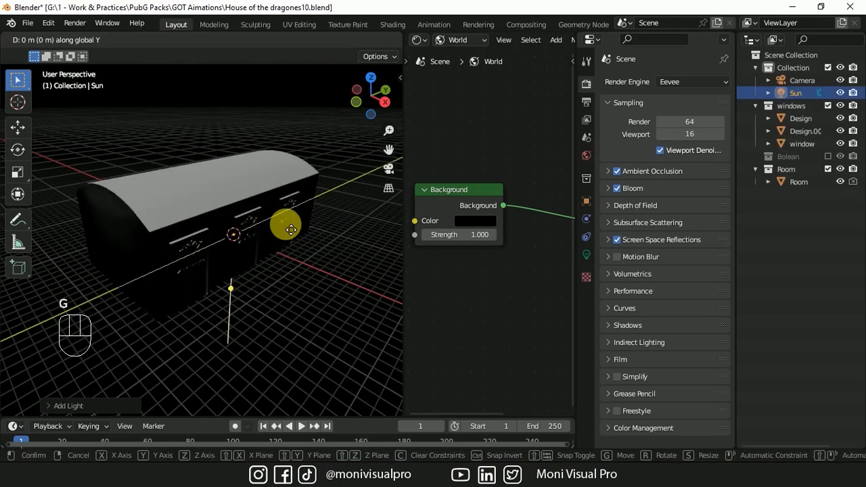
{"action": "left_click", "coordinate": [387, 174]}
Restore the node editor to a 3D viewport and show the camera view in both viewports
{"action": "left_click", "coordinate": [397, 39]}
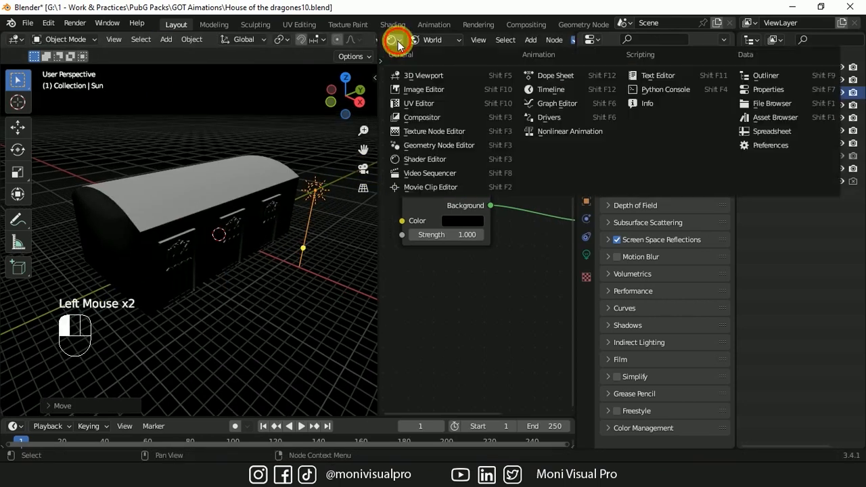
{"action": "left_click", "coordinate": [415, 76]}
{"action": "left_click", "coordinate": [560, 168]}
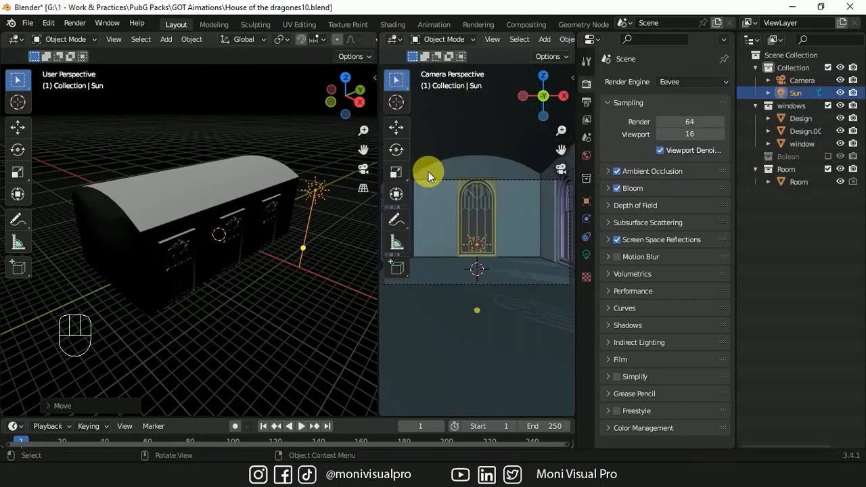
{"action": "left_click", "coordinate": [362, 169]}
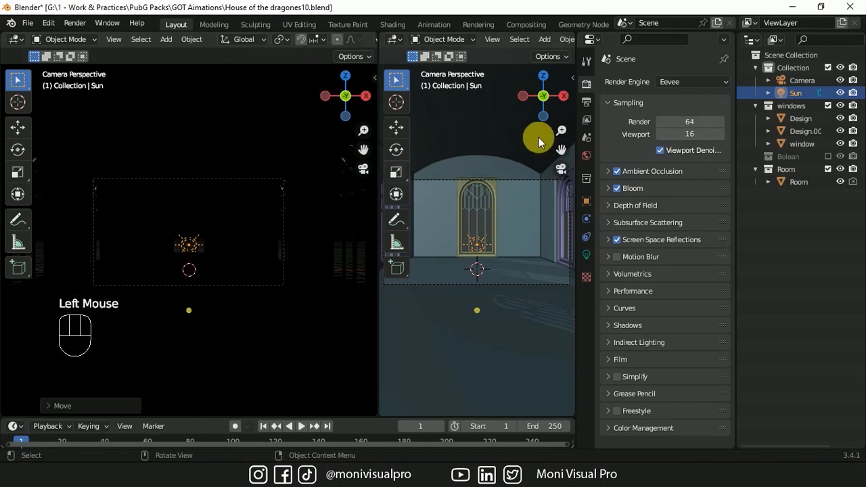
Move the Sun farther out from the room's window end and rotate it, working in orthographic views
{"action": "left_click_drag", "start_coordinate": [549, 119], "coordinate": [535, 101]}
{"action": "left_click", "coordinate": [535, 98]}
{"action": "scroll", "coordinate": [428, 258], "scroll_direction": "down", "scroll_amount": 5}
{"action": "key", "text": "g"}
{"action": "left_click", "coordinate": [456, 228]}
{"action": "left_click_drag", "start_coordinate": [419, 294], "coordinate": [479, 256]}
{"action": "left_click", "coordinate": [544, 76]}
{"action": "key", "text": "r"}
{"action": "left_click", "coordinate": [461, 277]}
Raise the Sun along Z to about 11.8 m and tilt it so its light falls through the end window
{"action": "left_click", "coordinate": [523, 96]}
{"action": "key", "text": "g"}
{"action": "key", "text": "z"}
{"action": "left_click", "coordinate": [453, 196]}
{"action": "key", "text": "r"}
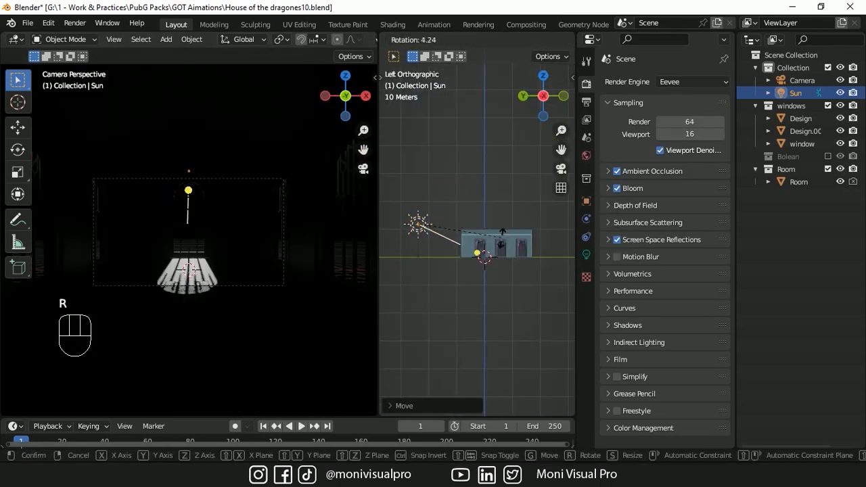
{"action": "left_click", "coordinate": [527, 242]}
Add a cube standing on the floor around the room's window end, scaled to about 5.66, 6.6 and 5.66 in X, Y and Z
{"action": "key", "text": "shift+a"}
{"action": "mouse_move", "coordinate": [469, 203]}
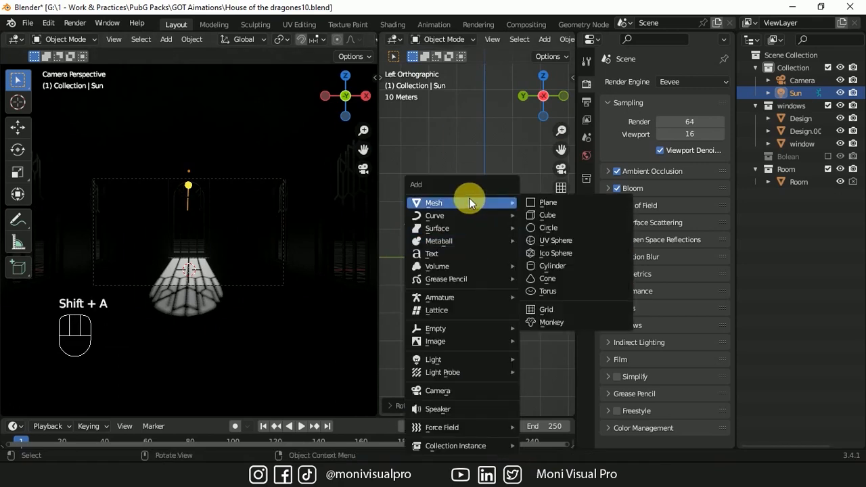
{"action": "left_click", "coordinate": [535, 216]}
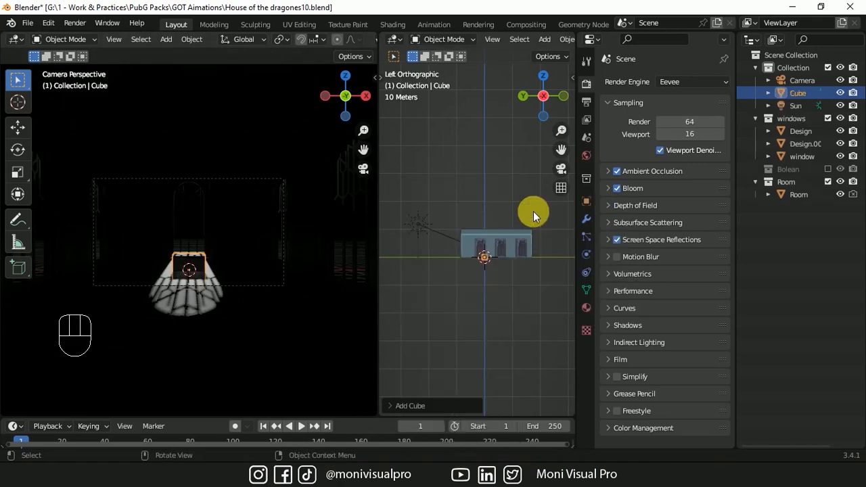
{"action": "key", "text": "g"}
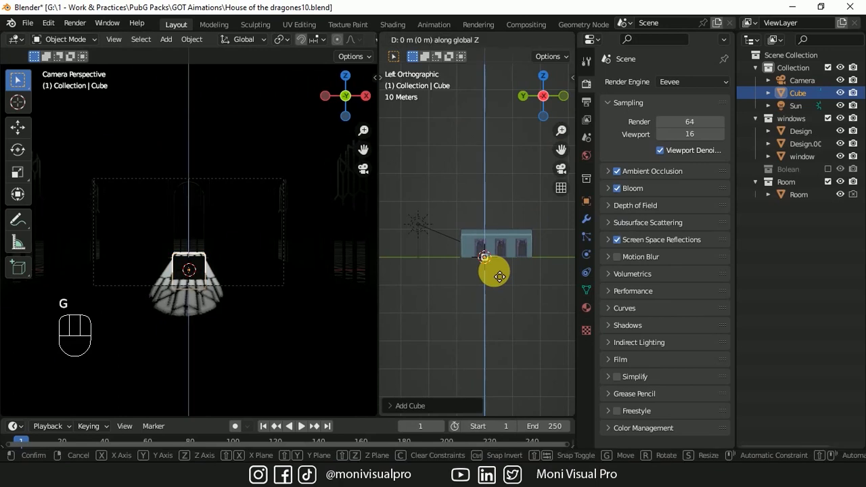
{"action": "left_click", "coordinate": [494, 271]}
{"action": "key", "text": "ctrl+a"}
{"action": "left_click", "coordinate": [494, 271]}
{"action": "key", "text": "s"}
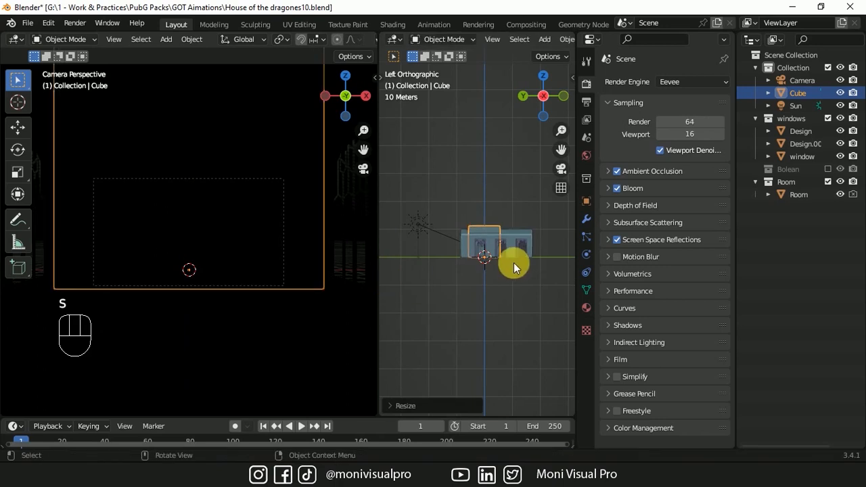
{"action": "left_click", "coordinate": [514, 263]}
Show the Object Shader Editor beside the camera view and create a new material named Volumns on the cube
{"action": "left_click", "coordinate": [395, 42]}
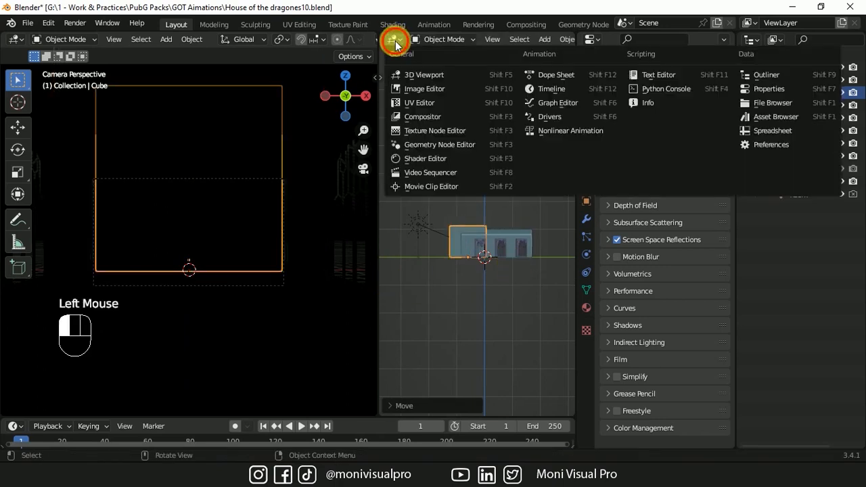
{"action": "left_click", "coordinate": [433, 162]}
{"action": "left_click", "coordinate": [441, 40]}
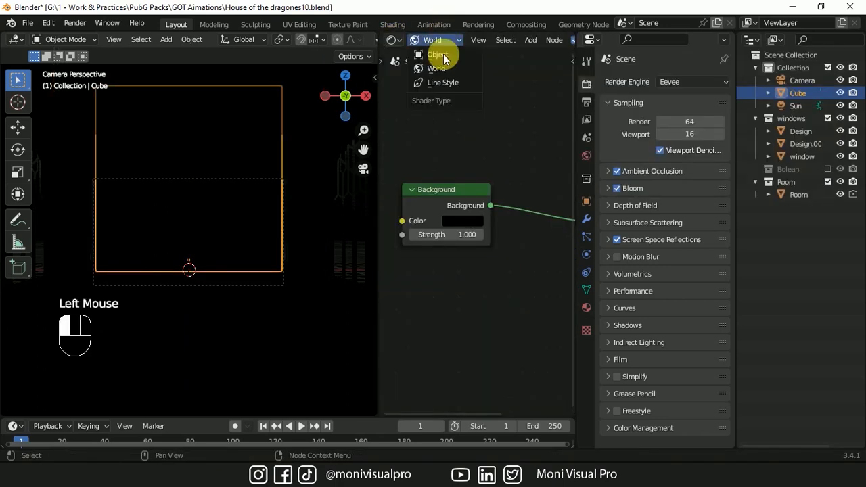
{"action": "left_click", "coordinate": [443, 65]}
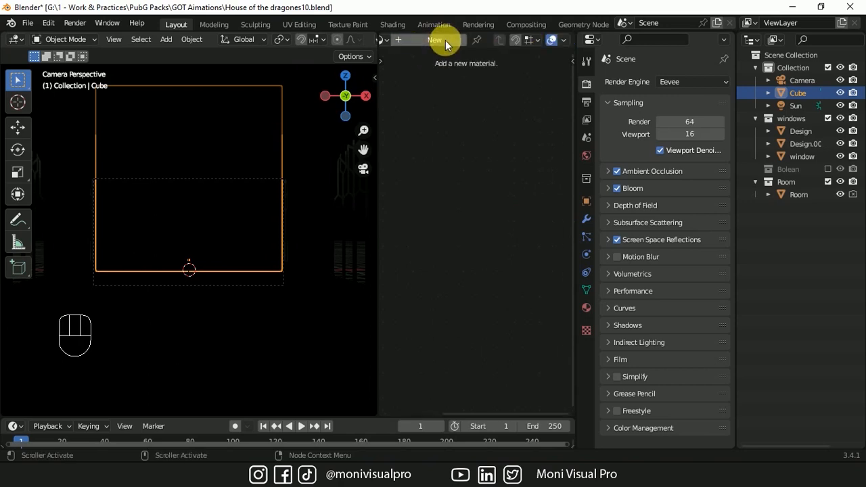
{"action": "left_click", "coordinate": [445, 40]}
{"action": "double_click", "coordinate": [501, 43]}
{"action": "type", "text": "Volumns"}
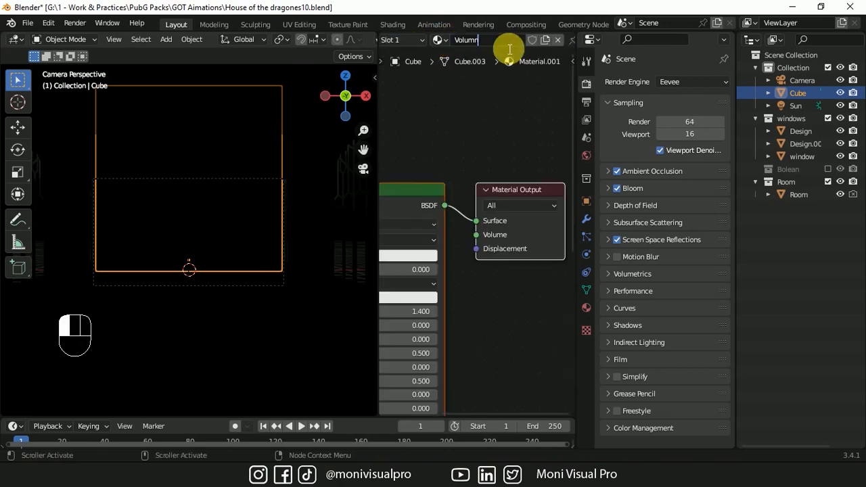
{"action": "key", "text": "Return"}
Move the cube into a new collection named Volumns
{"action": "left_click", "coordinate": [586, 201]}
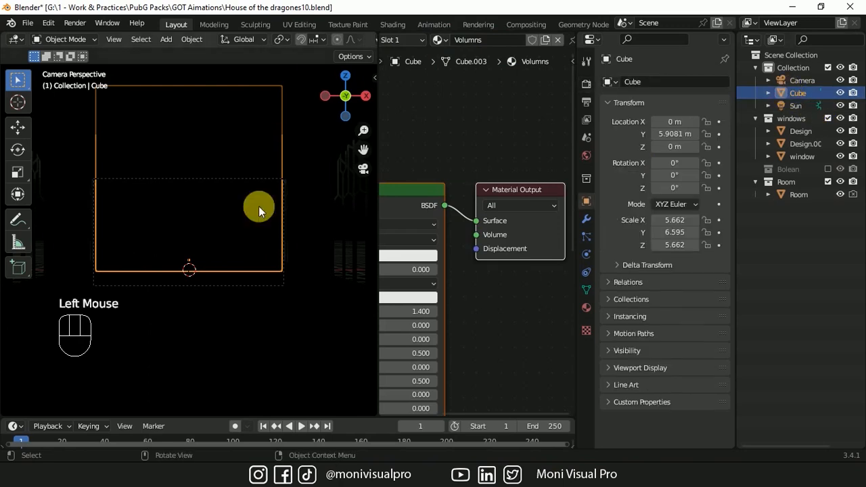
{"action": "key", "text": "m"}
{"action": "left_click", "coordinate": [258, 211]}
{"action": "type", "text": "V"}
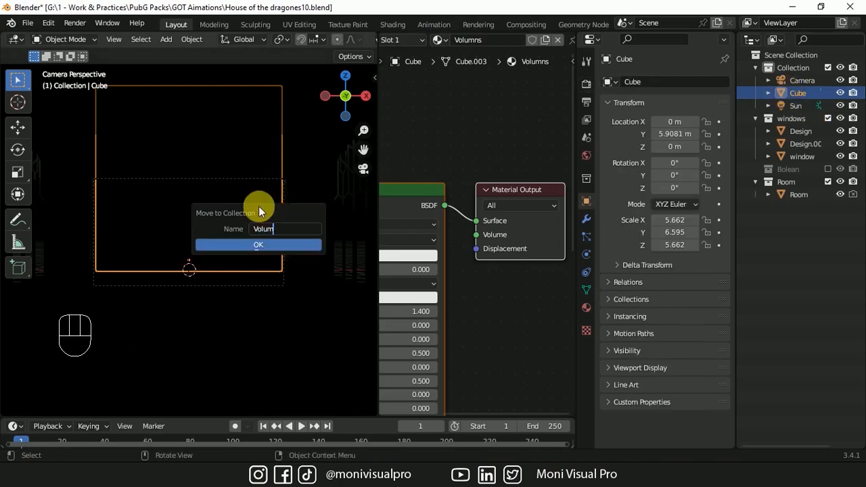
{"action": "type", "text": "olum"}
{"action": "key", "text": "Return"}
{"action": "double_click", "coordinate": [803, 196]}
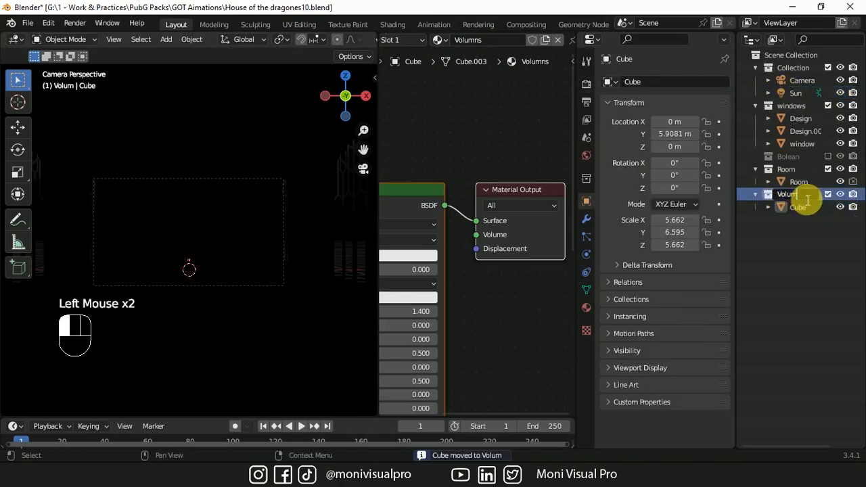
{"action": "type", "text": "ns"}
{"action": "key", "text": "Return"}
Delete the Principled BSDF and connect a new Volume Scatter node to the material's Volume output
{"action": "left_click", "coordinate": [459, 115]}
{"action": "key", "text": "Delete"}
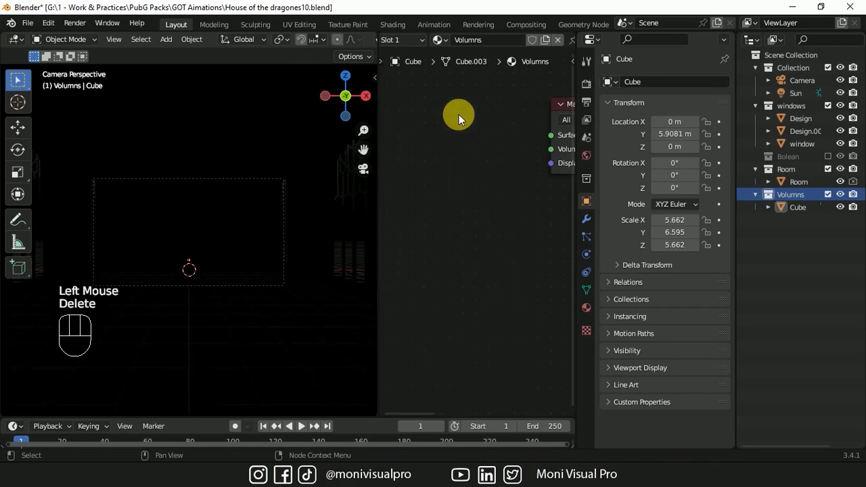
{"action": "scroll", "coordinate": [532, 39], "scroll_direction": "up", "scroll_amount": 5}
{"action": "left_click", "coordinate": [530, 40]}
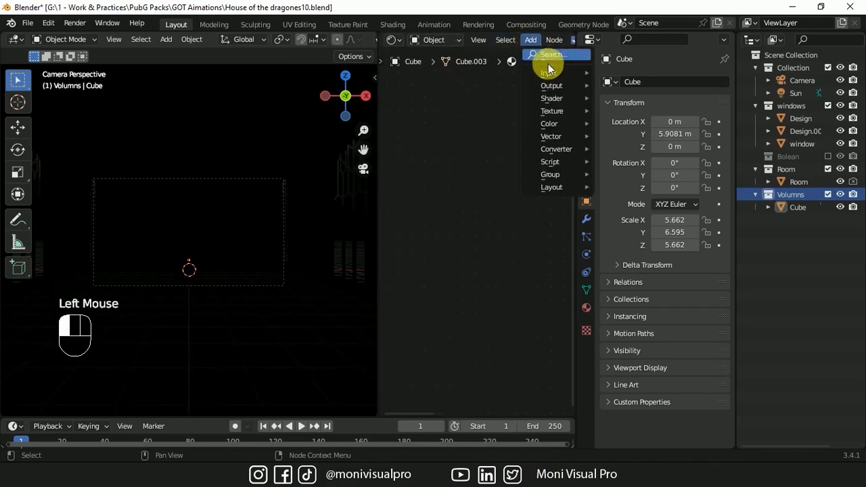
{"action": "left_click", "coordinate": [548, 62]}
{"action": "type", "text": "vl"}
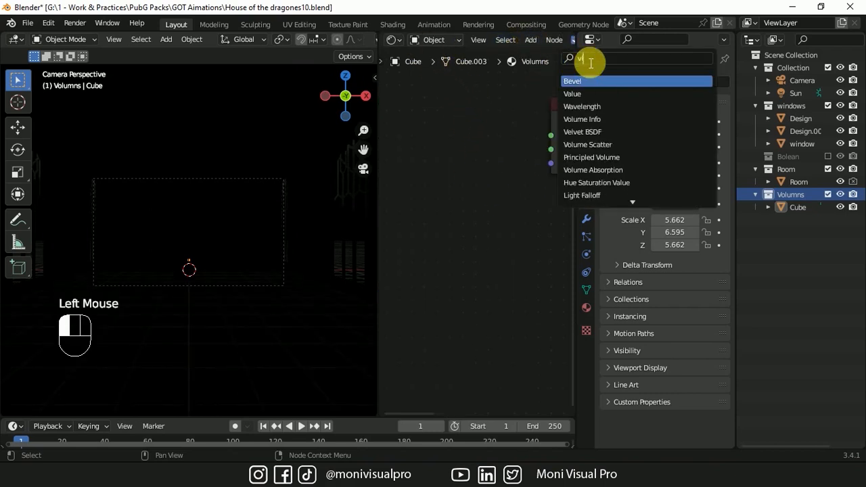
{"action": "key", "text": "BackSpace"}
{"action": "type", "text": "ol"}
{"action": "left_click", "coordinate": [601, 95]}
{"action": "left_click", "coordinate": [447, 169]}
{"action": "left_click_drag", "start_coordinate": [494, 140], "coordinate": [550, 148]}
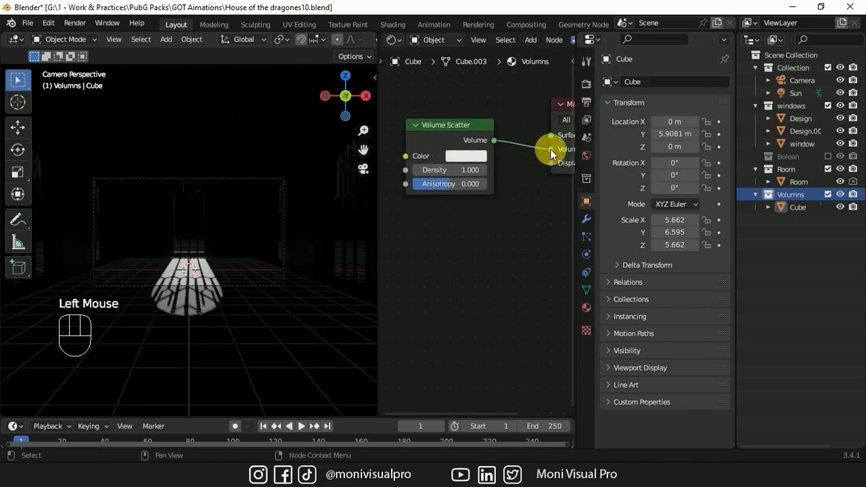
Set the Volume Scatter density to 0.1 and shift the node away from the Material Output
{"action": "left_click", "coordinate": [453, 175]}
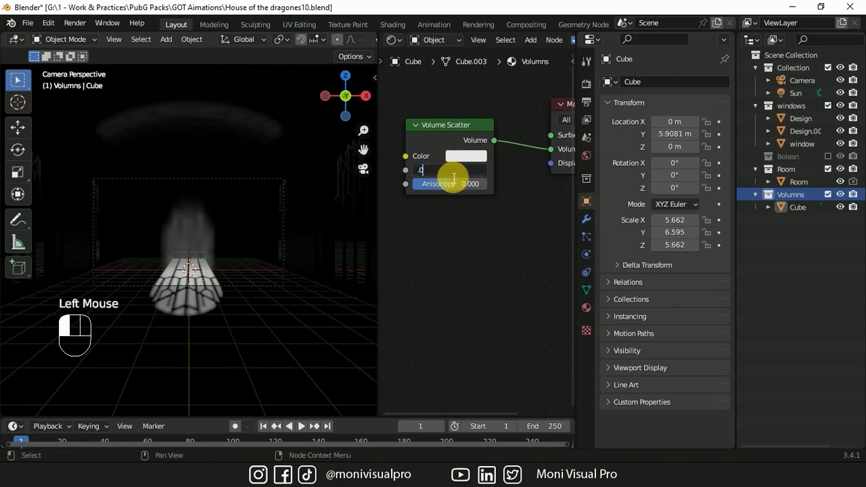
{"action": "type", "text": ".1"}
{"action": "key", "text": "Return"}
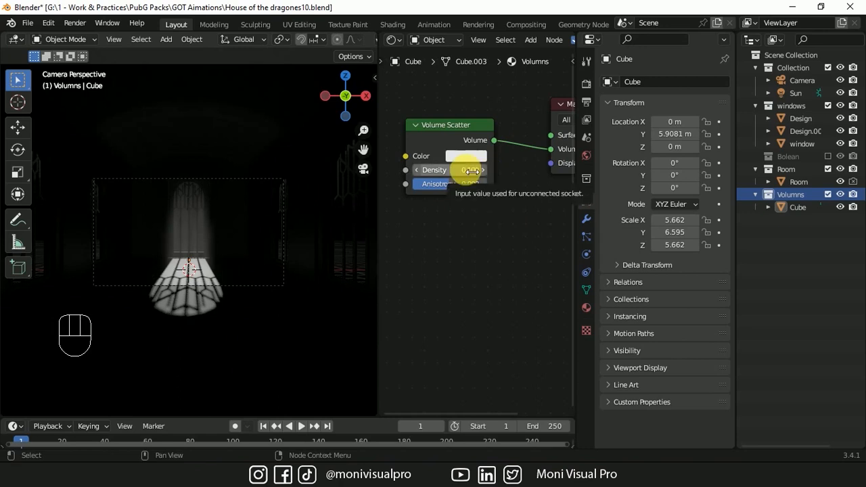
{"action": "left_click", "coordinate": [473, 242]}
{"action": "left_click_drag", "start_coordinate": [448, 131], "coordinate": [433, 132]}
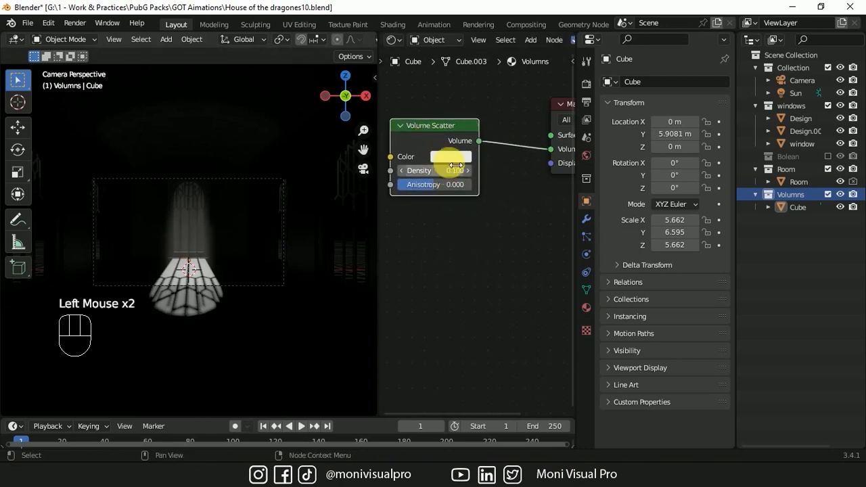
Set the Sun light's Strength to 10
{"action": "left_click", "coordinate": [803, 92]}
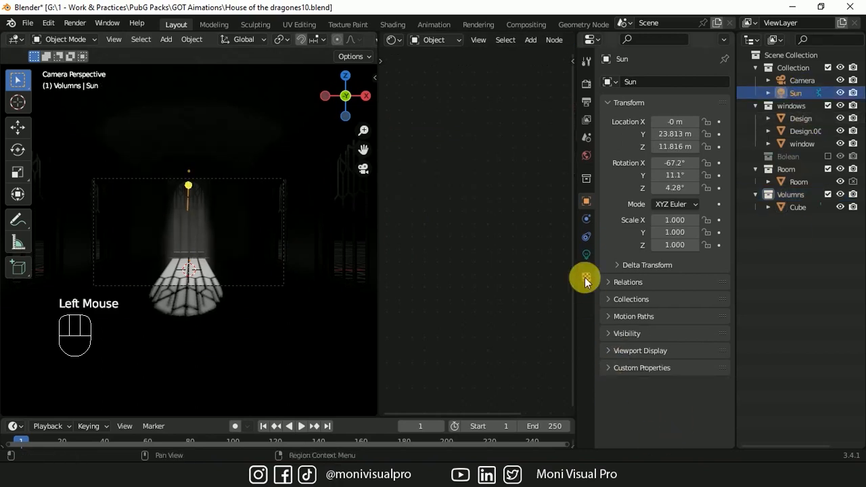
{"action": "left_click", "coordinate": [586, 254]}
{"action": "left_click", "coordinate": [690, 169]}
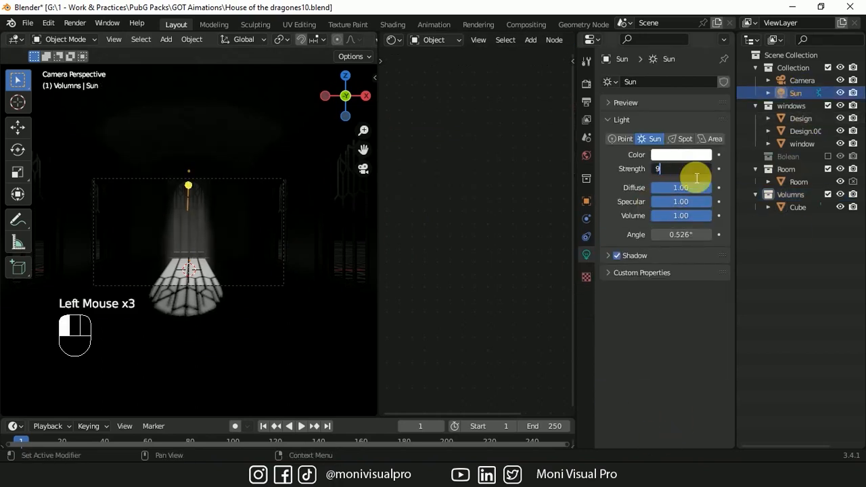
{"action": "type", "text": "10"}
{"action": "key", "text": "Return"}
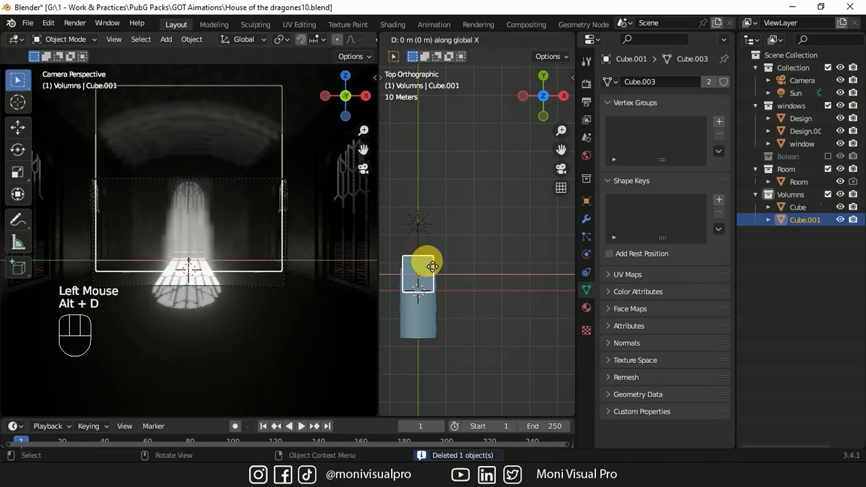
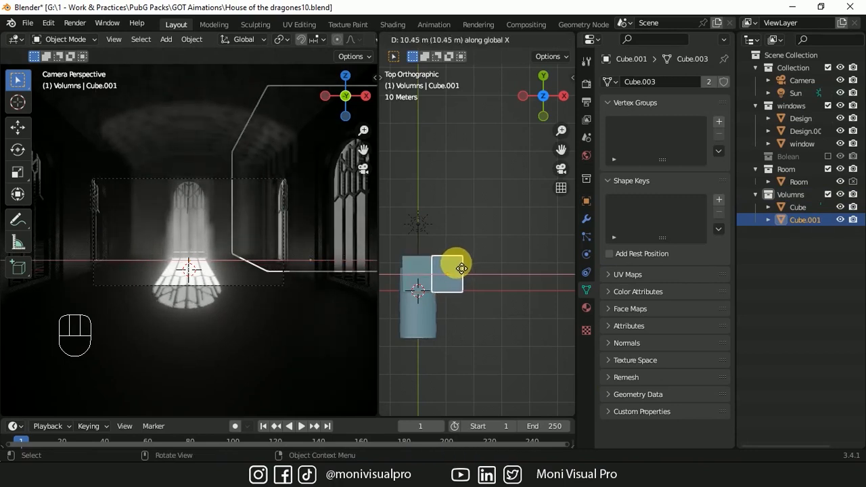
Place the cube's linked duplicate about 10.45 m along X and extend its camera-side face along Y to the room's far end
{"action": "left_click", "coordinate": [461, 268]}
{"action": "key", "text": "Tab"}
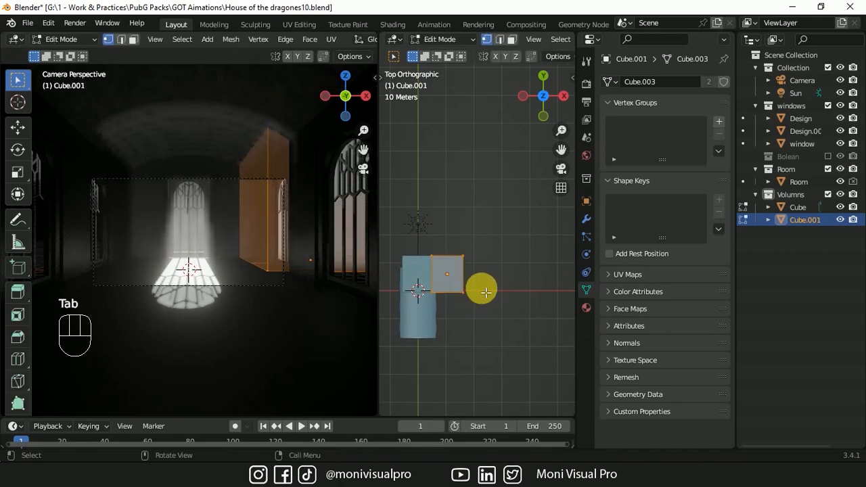
{"action": "left_click", "coordinate": [284, 211]}
{"action": "key", "text": "3"}
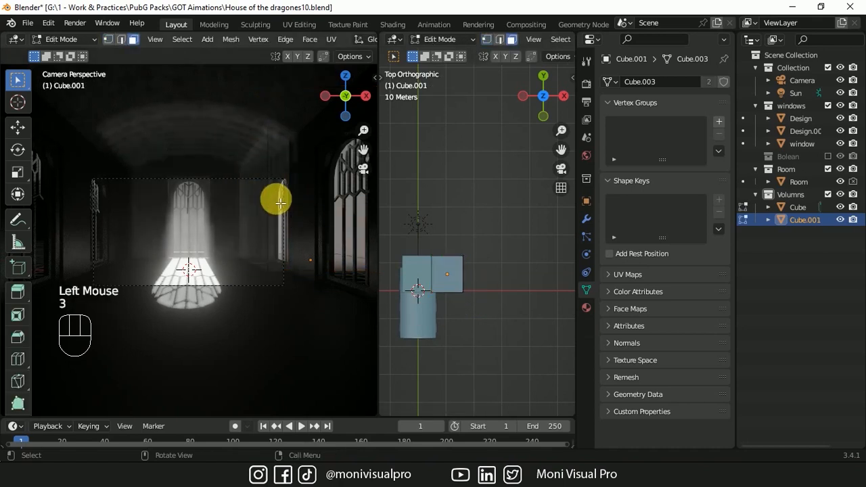
{"action": "left_click", "coordinate": [277, 198]}
{"action": "key", "text": "g"}
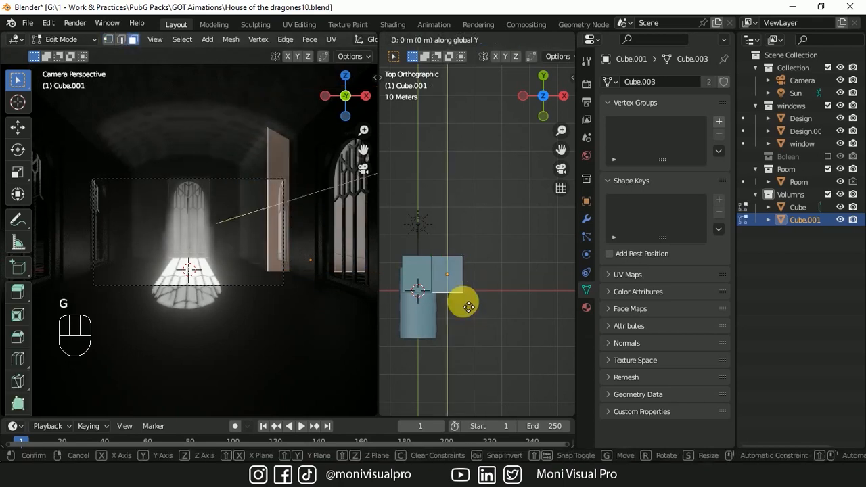
{"action": "left_click", "coordinate": [467, 349]}
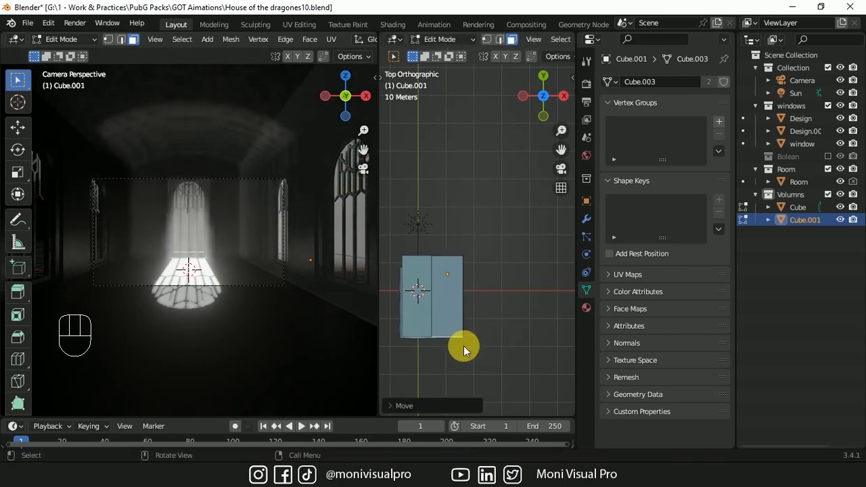
{"action": "key", "text": "Tab"}
Add a Mirror modifier to the side volume cube, picking the object at the room's centre as the mirror object
{"action": "left_click", "coordinate": [586, 218]}
{"action": "left_click", "coordinate": [649, 81]}
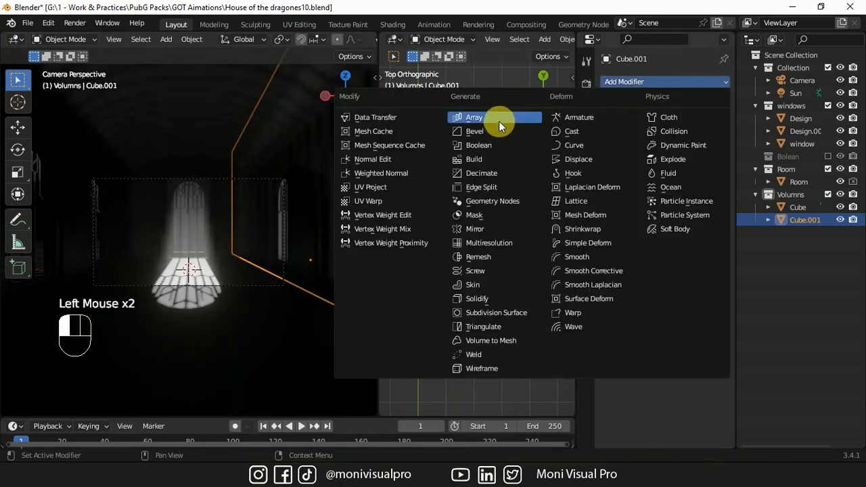
{"action": "left_click", "coordinate": [482, 229]}
{"action": "left_click", "coordinate": [707, 168]}
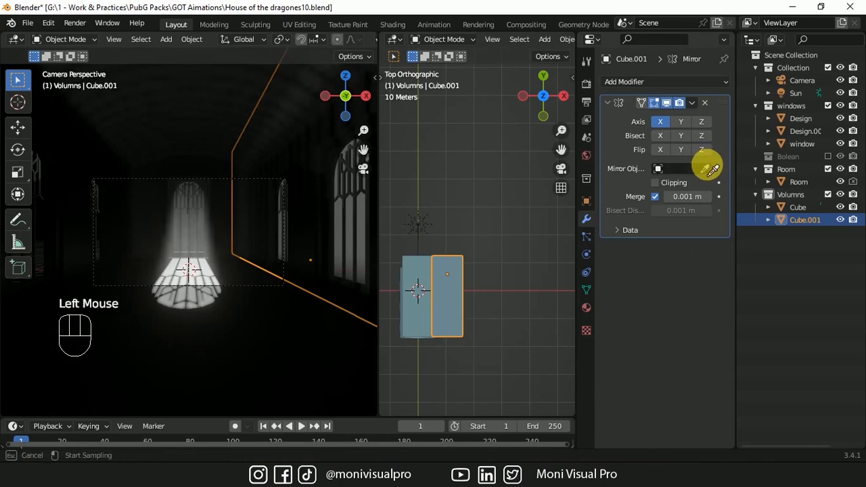
{"action": "left_click", "coordinate": [412, 326]}
Duplicate the Sun to about X 18.4 m, Y 4.7 m beside the room and rotate it about -82.4° around Z
{"action": "left_click", "coordinate": [420, 230]}
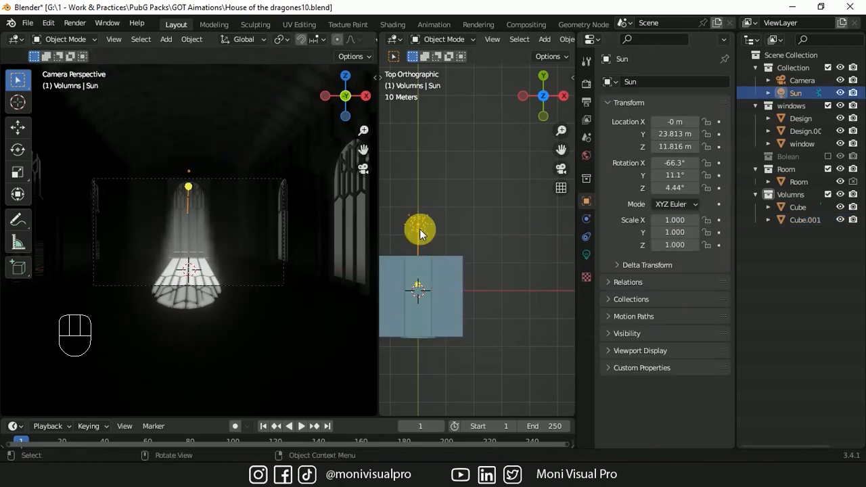
{"action": "key", "text": "shift+d"}
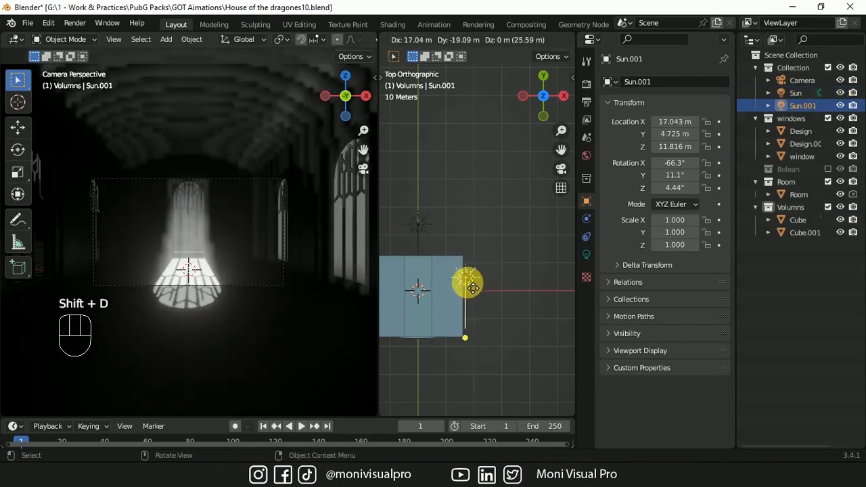
{"action": "left_click", "coordinate": [476, 282]}
{"action": "key", "text": "r"}
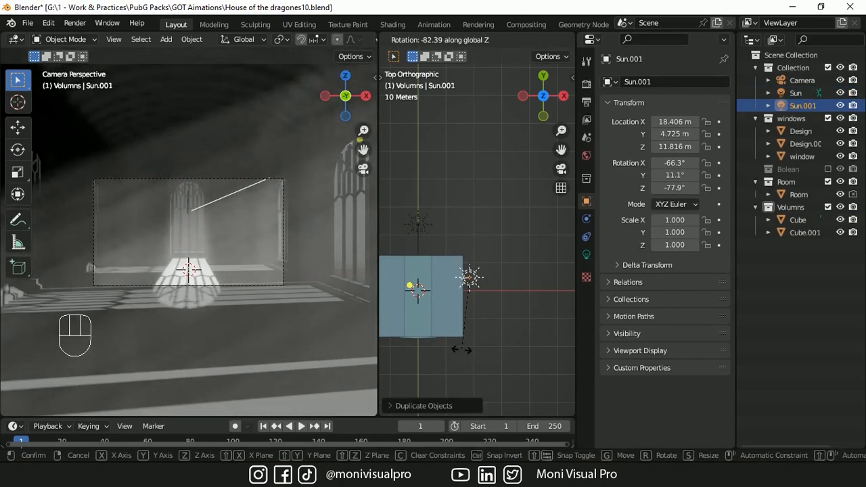
{"action": "left_click", "coordinate": [458, 350]}
Duplicate the side sun to about X -23.5 m, Y 4.4 m across the room and rotate it about 170° around Z
{"action": "scroll", "coordinate": [499, 265], "scroll_direction": "down", "scroll_amount": 2}
{"action": "key", "text": "shift+d"}
{"action": "left_click", "coordinate": [424, 271]}
{"action": "key", "text": "r"}
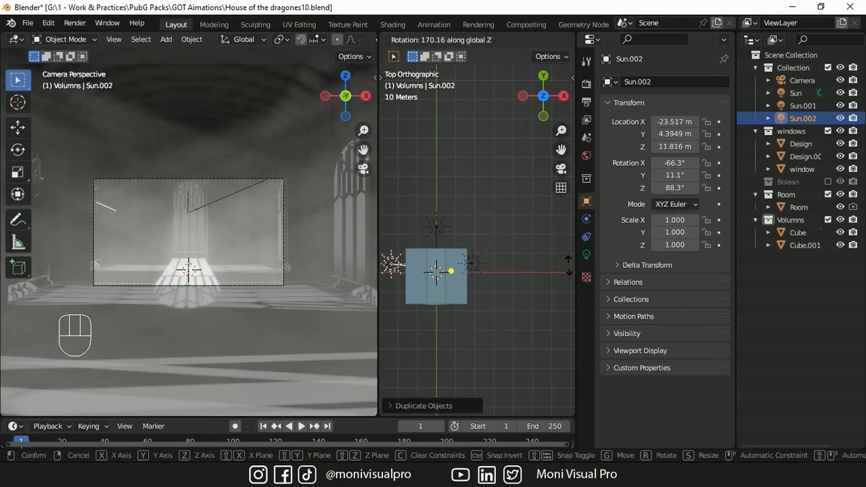
{"action": "left_click", "coordinate": [569, 266]}
{"action": "key", "text": "KP_1"}
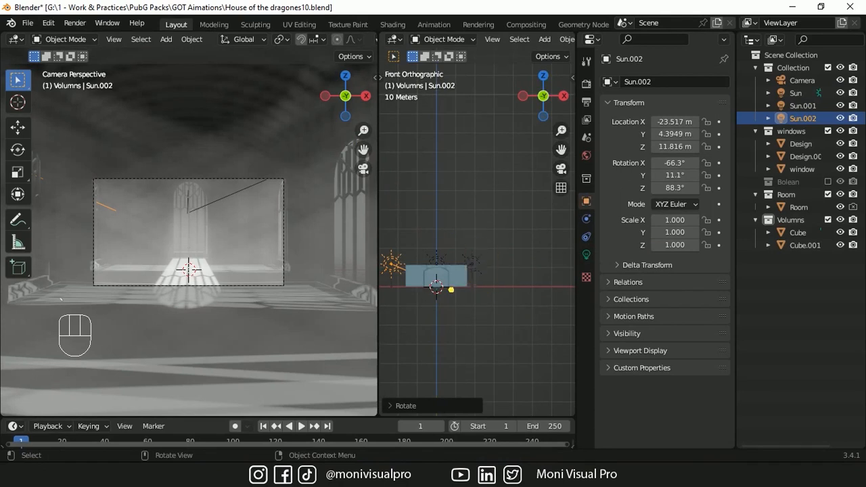
Set the Array count of the side window design, Design.001, to 2
{"action": "left_click", "coordinate": [805, 157]}
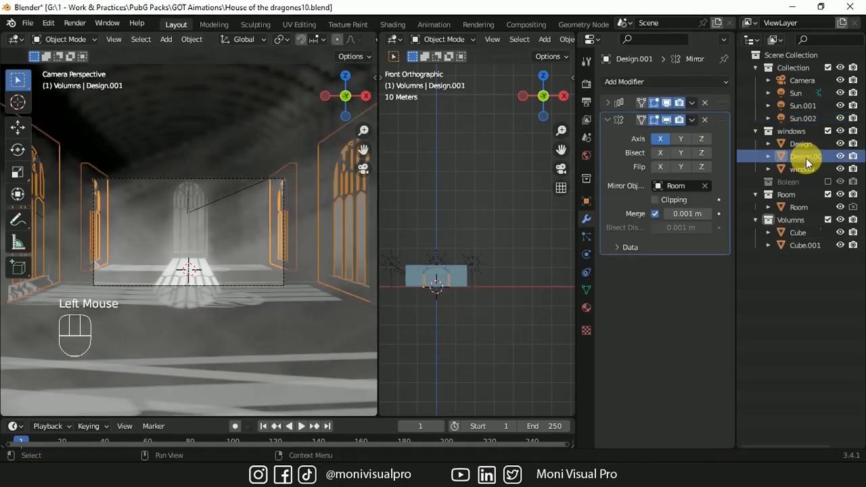
{"action": "left_click", "coordinate": [609, 122]}
{"action": "left_click", "coordinate": [609, 122]}
{"action": "left_click", "coordinate": [610, 121]}
{"action": "left_click", "coordinate": [608, 102]}
{"action": "left_click", "coordinate": [654, 138]}
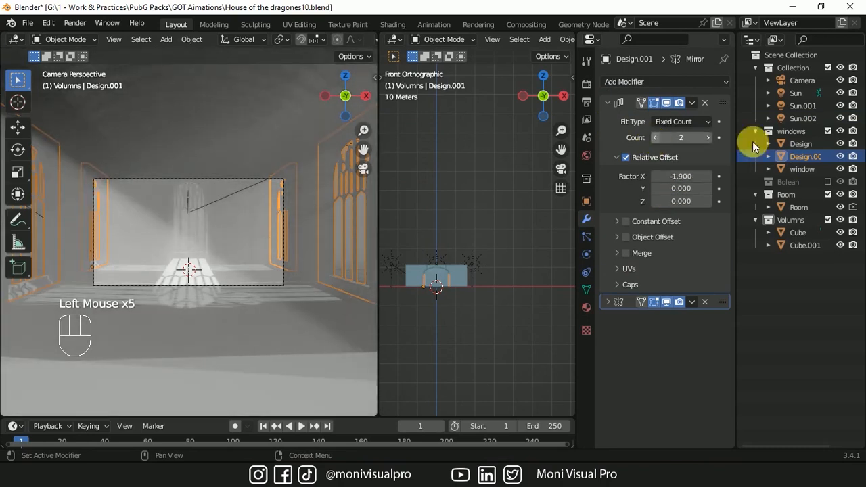
Enable the Bolean collection only to reduce the side window cutter's Array count by one, and save the file
{"action": "left_click", "coordinate": [827, 181]}
{"action": "left_click", "coordinate": [803, 207]}
{"action": "left_click", "coordinate": [609, 102]}
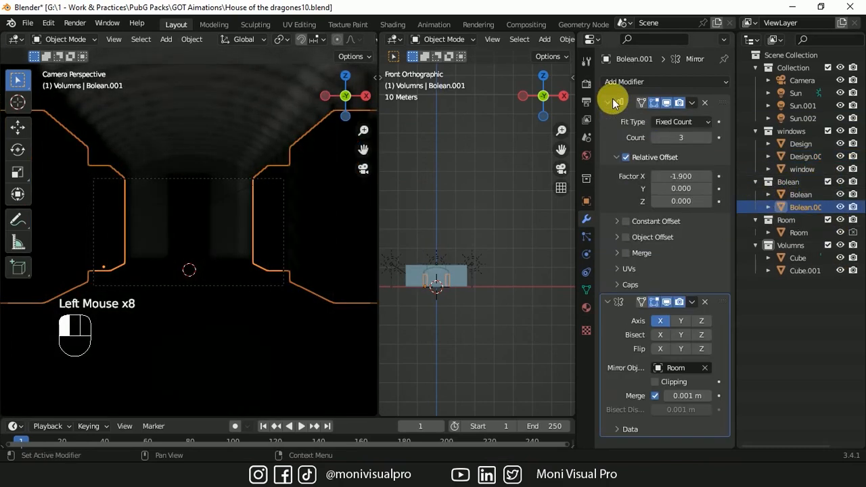
{"action": "left_click", "coordinate": [655, 139]}
{"action": "left_click", "coordinate": [610, 103]}
{"action": "left_click", "coordinate": [827, 181]}
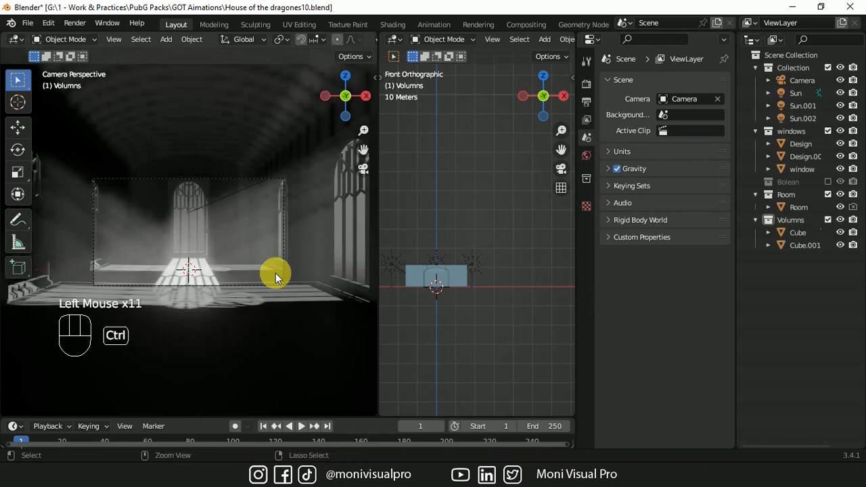
{"action": "key", "text": "ctrl+s"}
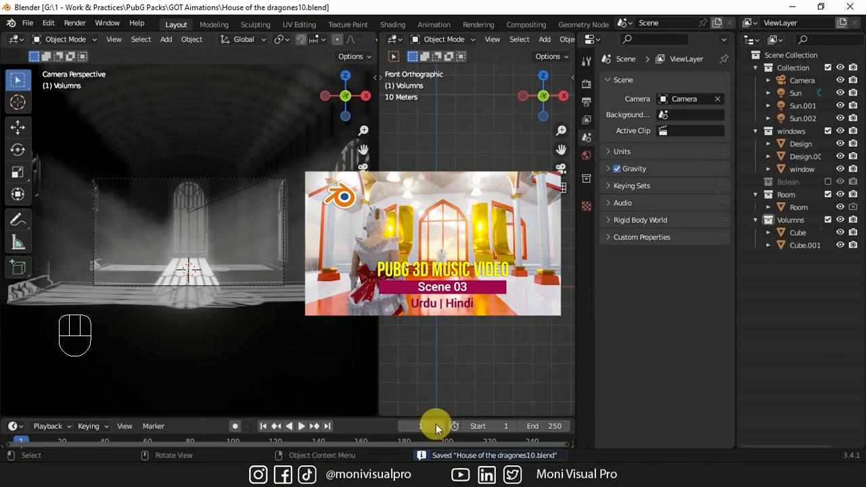
Append all materials from House of the dragones9.blend, brought into Blender from the GOT Aimations folder in File Explorer
{"action": "left_click", "coordinate": [344, 448]}
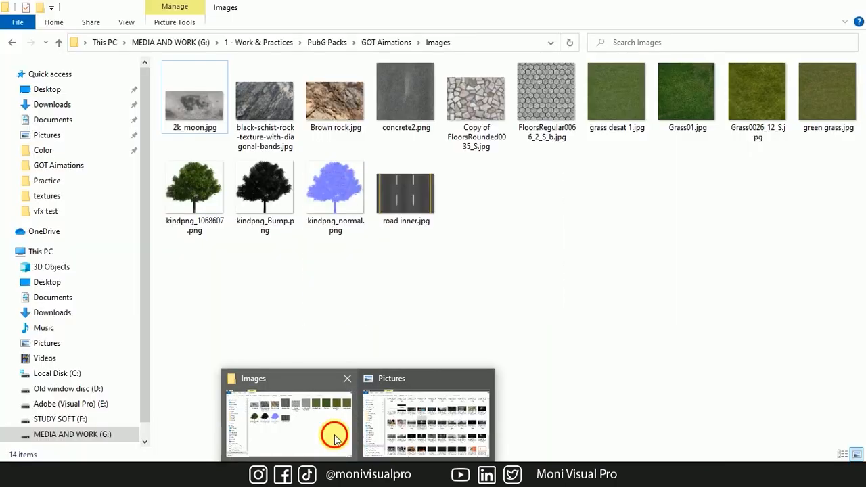
{"action": "left_click", "coordinate": [390, 42]}
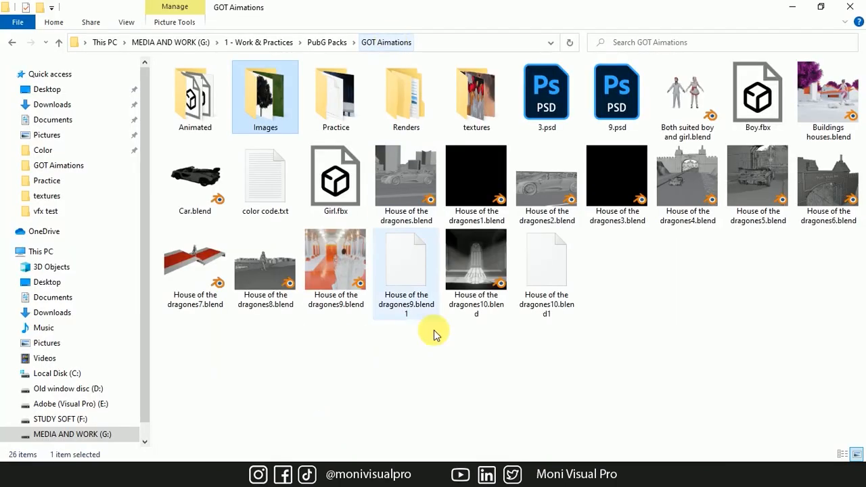
{"action": "left_click", "coordinate": [498, 350]}
{"action": "left_click_drag", "start_coordinate": [345, 276], "coordinate": [249, 244]}
{"action": "left_click", "coordinate": [192, 276]}
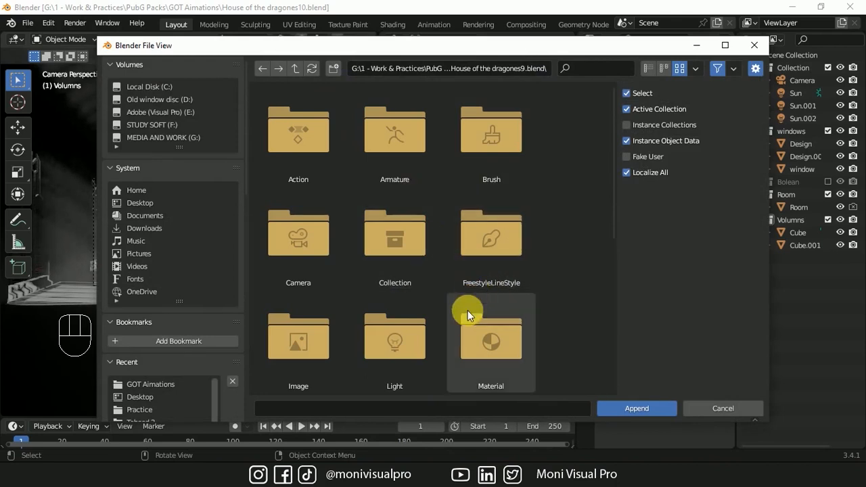
{"action": "double_click", "coordinate": [467, 310]}
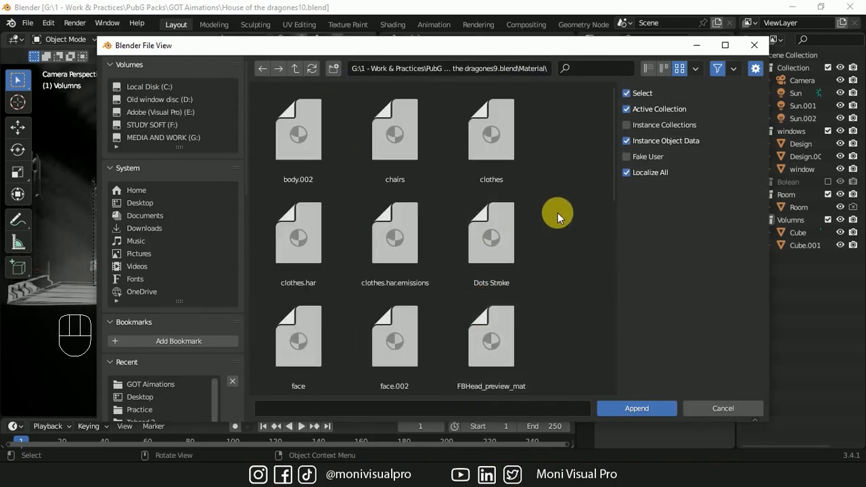
{"action": "key", "text": "a"}
{"action": "left_click", "coordinate": [628, 408]}
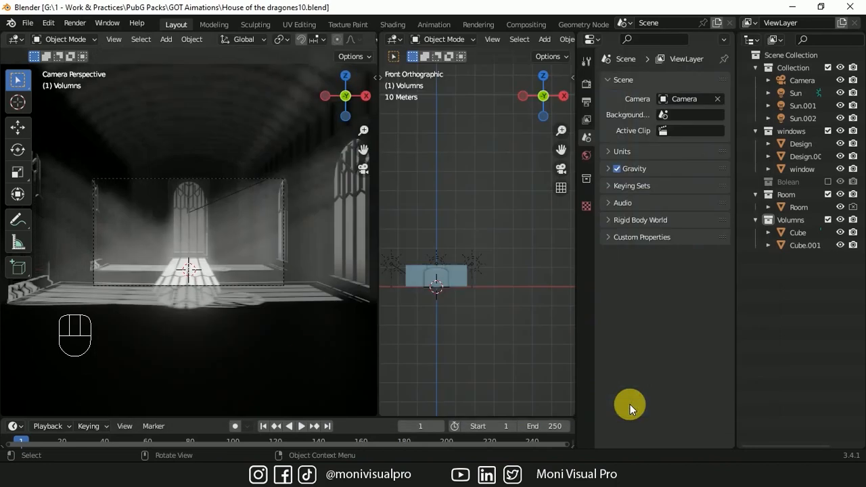
Replace the Room object's material with the appended "white" material
{"action": "left_click", "coordinate": [307, 355]}
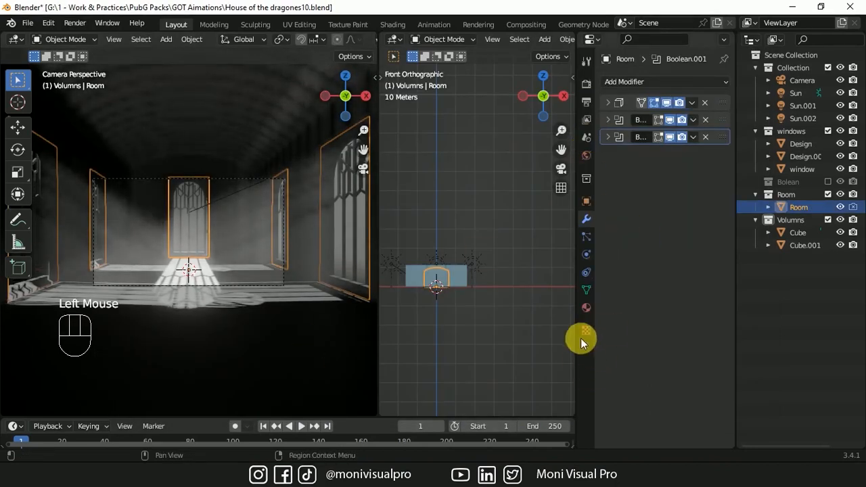
{"action": "double_click", "coordinate": [586, 308]}
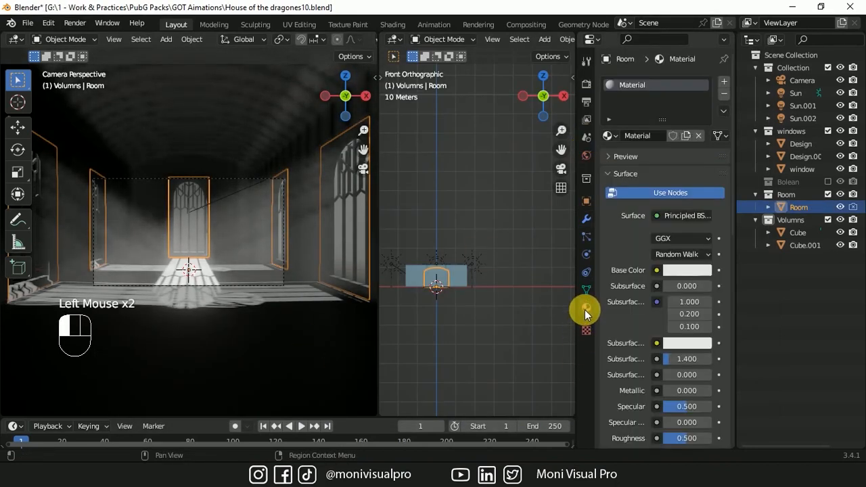
{"action": "left_click", "coordinate": [623, 139]}
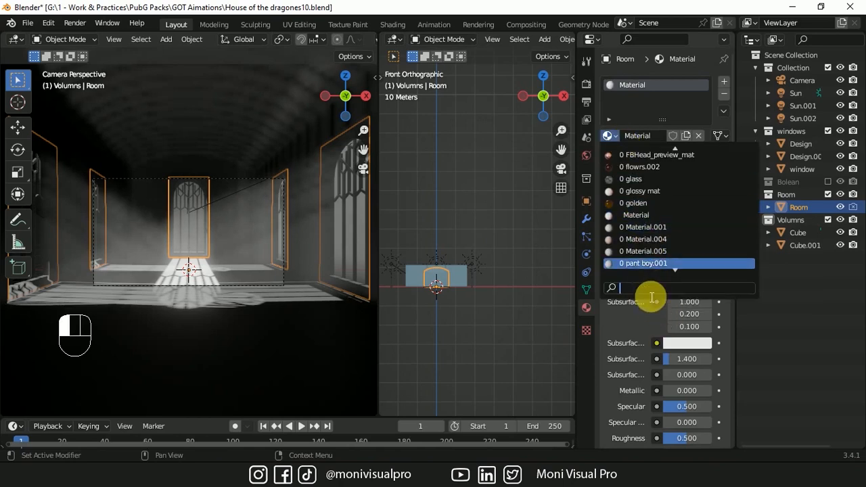
{"action": "type", "text": "wh"}
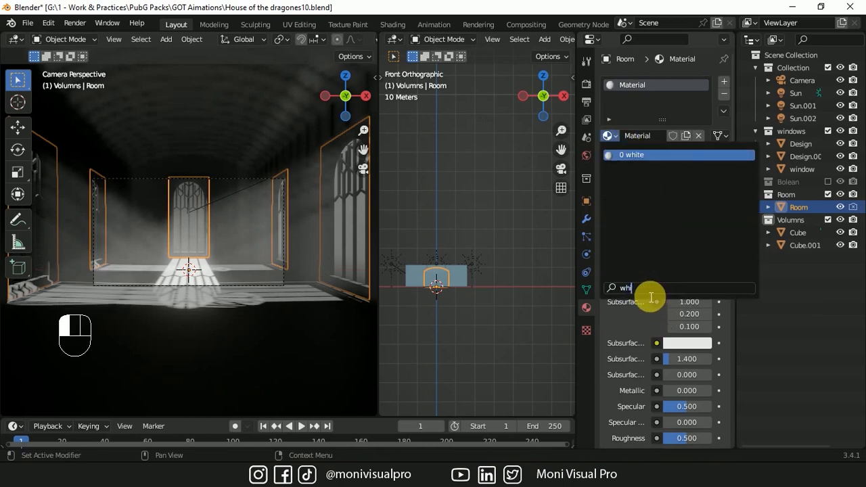
{"action": "type", "text": "ite"}
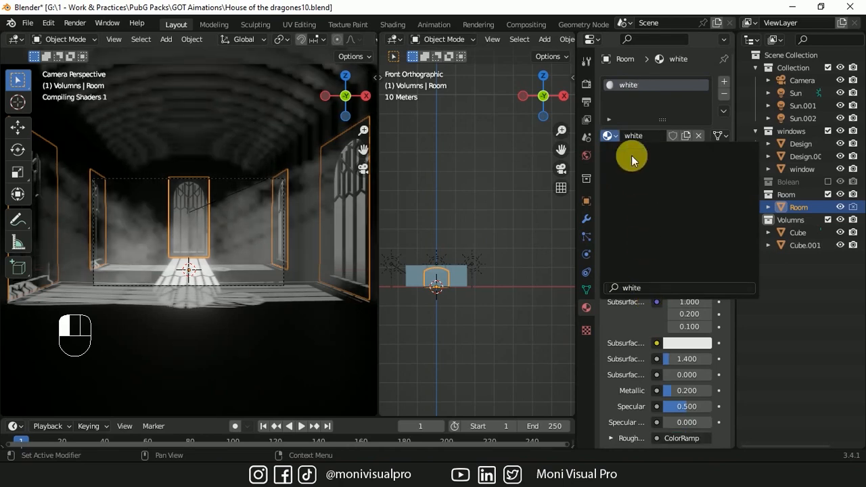
{"action": "left_click", "coordinate": [631, 155]}
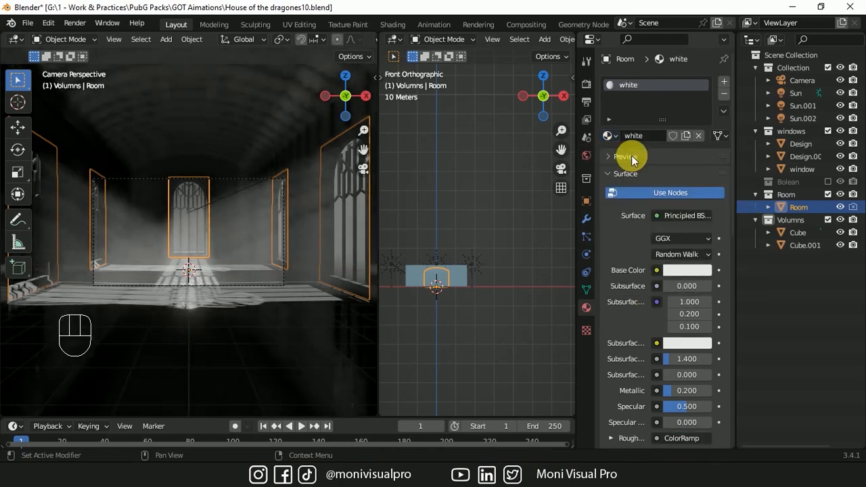
Set the camera's focal length to 25 mm and save the file
{"action": "left_click", "coordinate": [223, 178]}
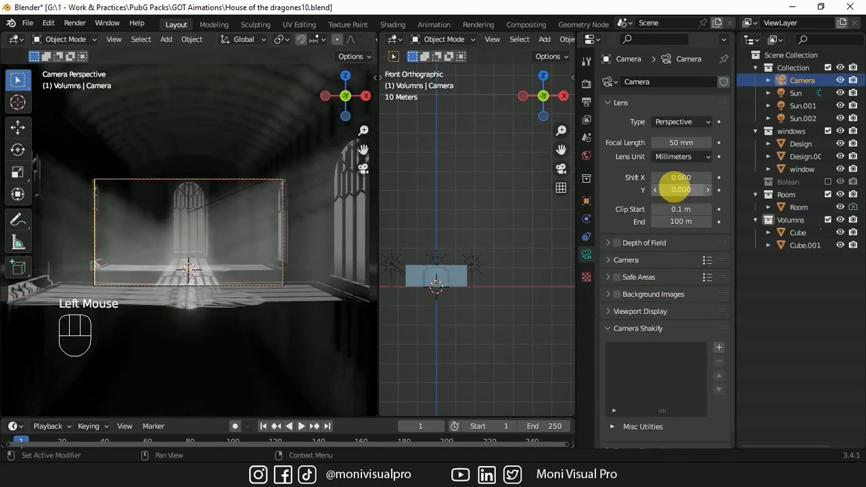
{"action": "left_click", "coordinate": [680, 144]}
{"action": "type", "text": "25"}
{"action": "key", "text": "Return"}
{"action": "key", "text": "ctrl+s"}
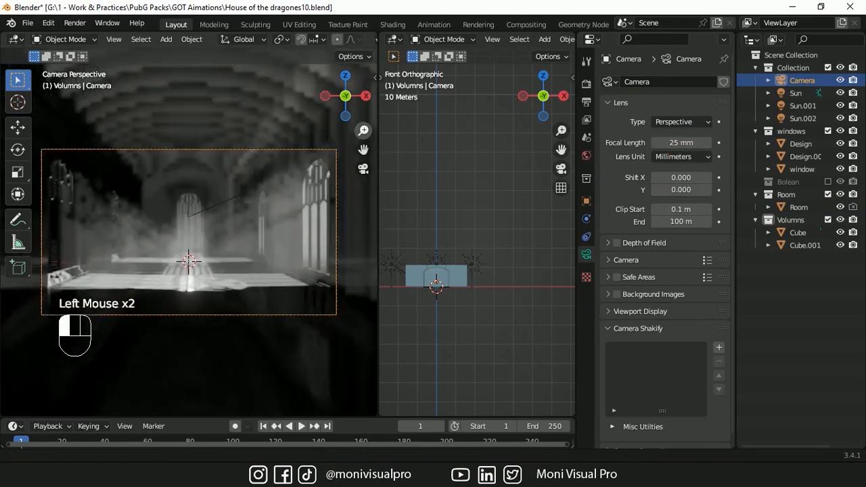
Set the original Sun's colour to light blue 97BCFF and copy its hex value
{"action": "left_click", "coordinate": [480, 260]}
{"action": "left_click", "coordinate": [680, 173]}
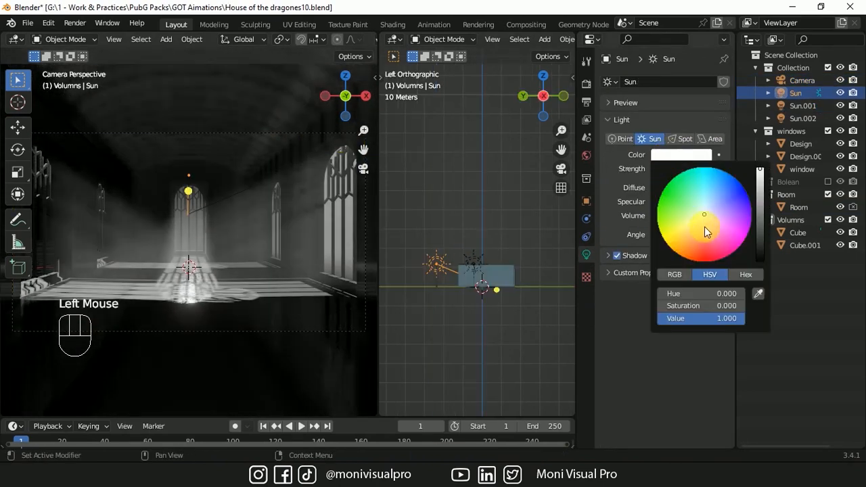
{"action": "left_click_drag", "start_coordinate": [704, 227], "coordinate": [715, 200]}
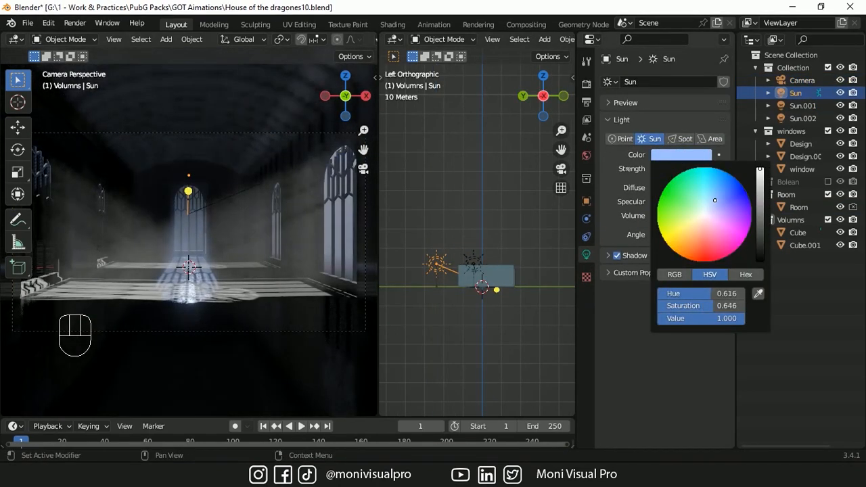
{"action": "left_click", "coordinate": [744, 274]}
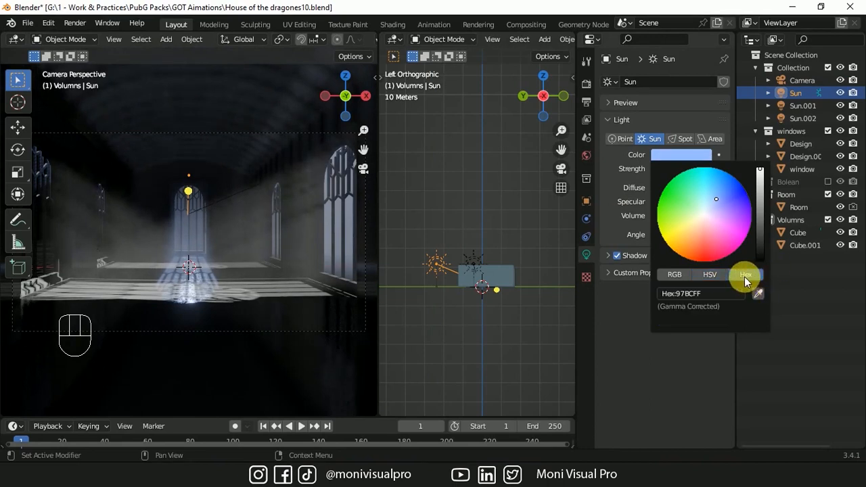
{"action": "left_click", "coordinate": [712, 294]}
{"action": "key", "text": "ctrl+c"}
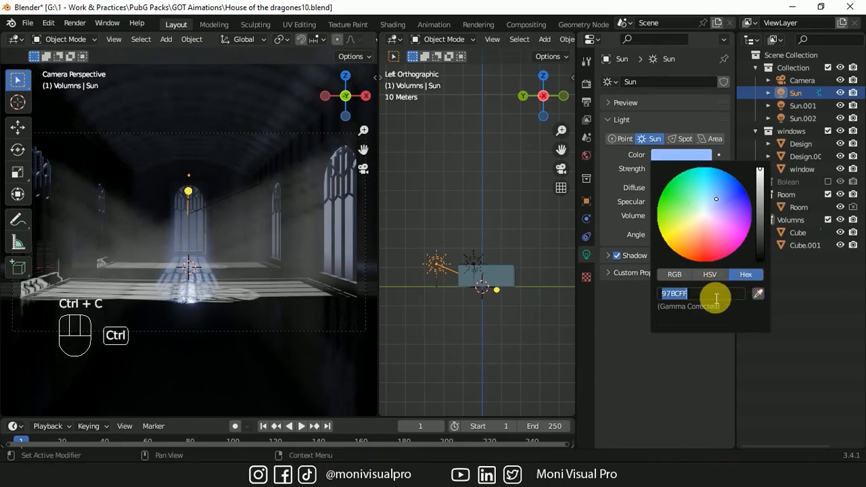
Apply the copied colour 97BCFF to both side suns, Sun.002 and Sun.001
{"action": "left_click", "coordinate": [472, 261]}
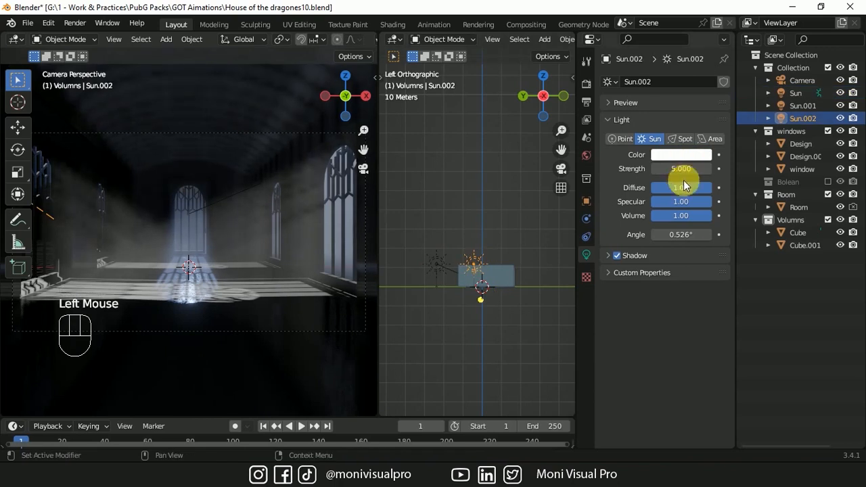
{"action": "left_click", "coordinate": [681, 155]}
{"action": "left_click", "coordinate": [703, 294]}
{"action": "key", "text": "ctrl+v"}
{"action": "key", "text": "Return"}
{"action": "left_click_drag", "start_coordinate": [543, 99], "coordinate": [504, 125]}
{"action": "left_click", "coordinate": [506, 240]}
{"action": "left_click", "coordinate": [679, 156]}
{"action": "left_click", "coordinate": [706, 295]}
{"action": "key", "text": "ctrl+v"}
{"action": "key", "text": "Return"}
Change Sun.001's colour to the cyan-blue 61CDFF and copy its hex value
{"action": "left_click", "coordinate": [671, 156]}
{"action": "left_click_drag", "start_coordinate": [717, 197], "coordinate": [714, 186]}
{"action": "left_click", "coordinate": [724, 296]}
{"action": "key", "text": "ctrl+c"}
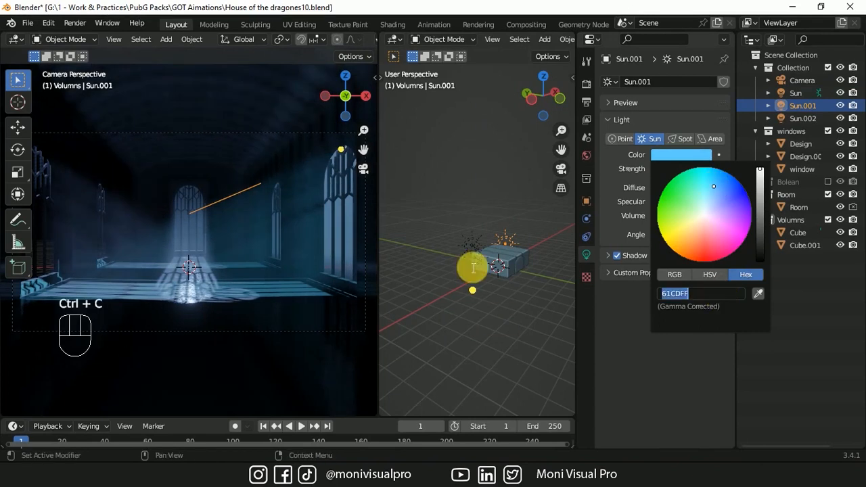
Apply the copied colour 61CDFF to the original Sun and Sun.002
{"action": "left_click", "coordinate": [471, 239]}
{"action": "left_click", "coordinate": [689, 157]}
{"action": "left_click", "coordinate": [723, 296]}
{"action": "key", "text": "ctrl+v"}
{"action": "key", "text": "Return"}
{"action": "left_click", "coordinate": [473, 257]}
{"action": "left_click", "coordinate": [682, 155]}
{"action": "left_click", "coordinate": [722, 297]}
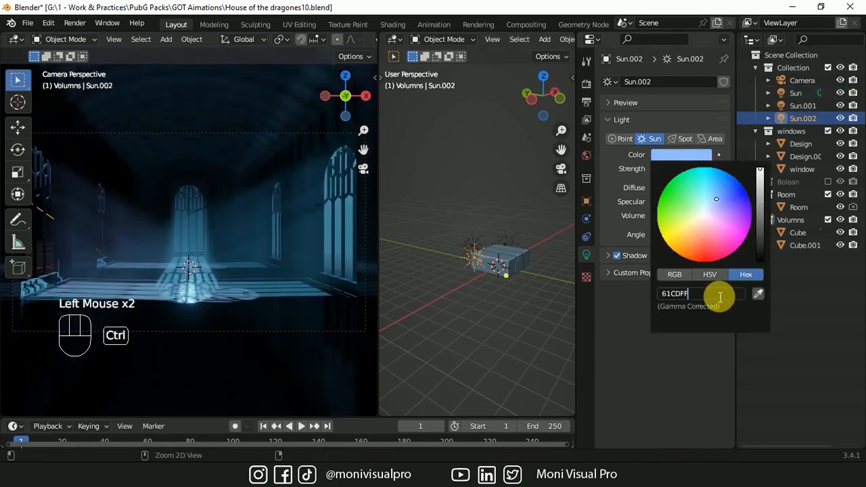
{"action": "key", "text": "ctrl+v"}
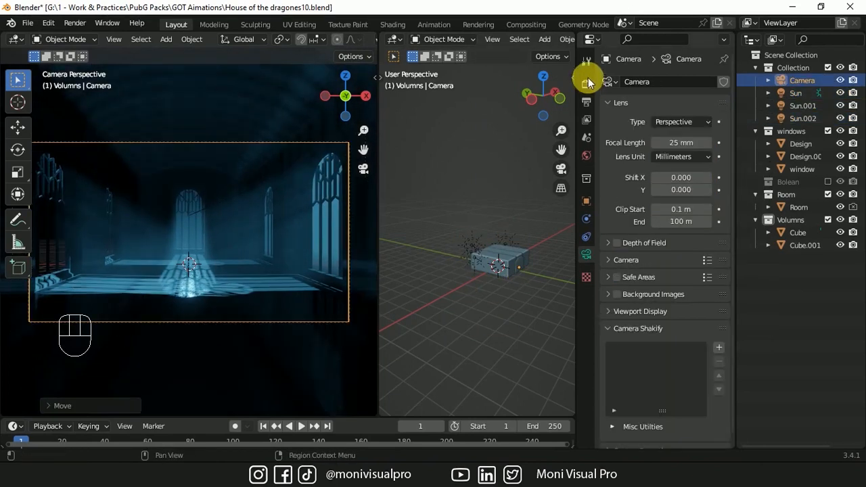
Try the High Contrast look in the scene's Color Management settings and set the look back to None
{"action": "left_click", "coordinate": [587, 84]}
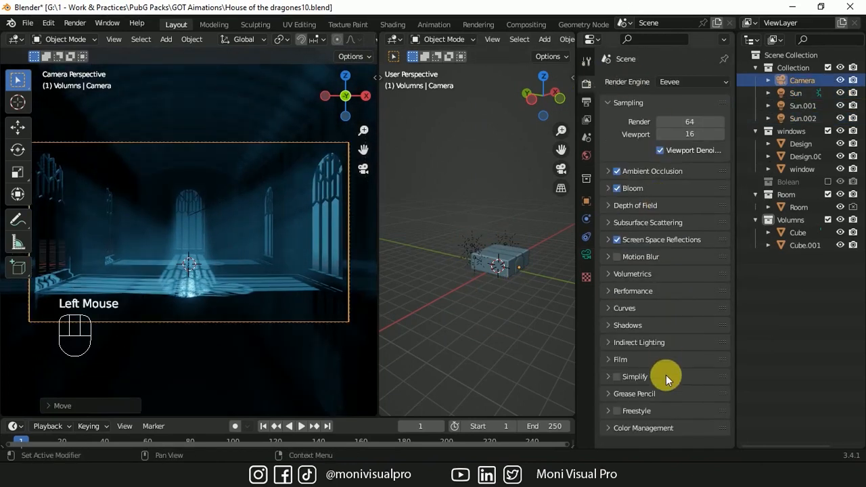
{"action": "left_click", "coordinate": [612, 428]}
{"action": "scroll", "coordinate": [618, 389], "scroll_direction": "down", "scroll_amount": 4}
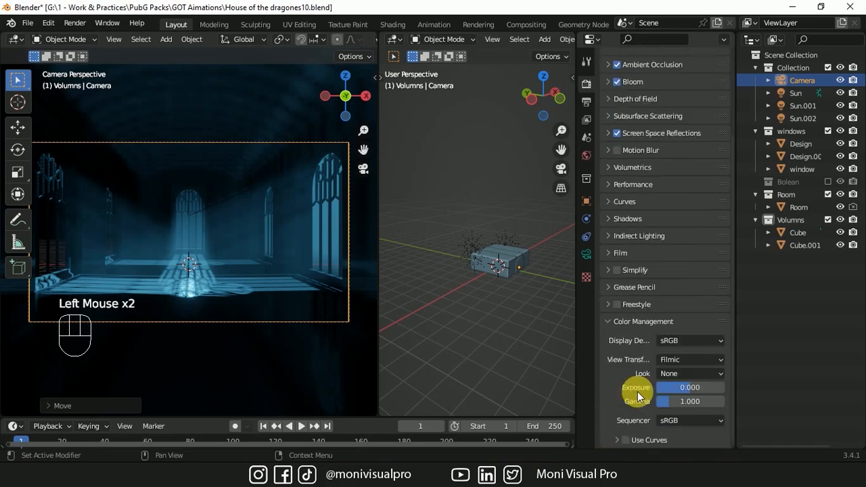
{"action": "left_click", "coordinate": [697, 373]}
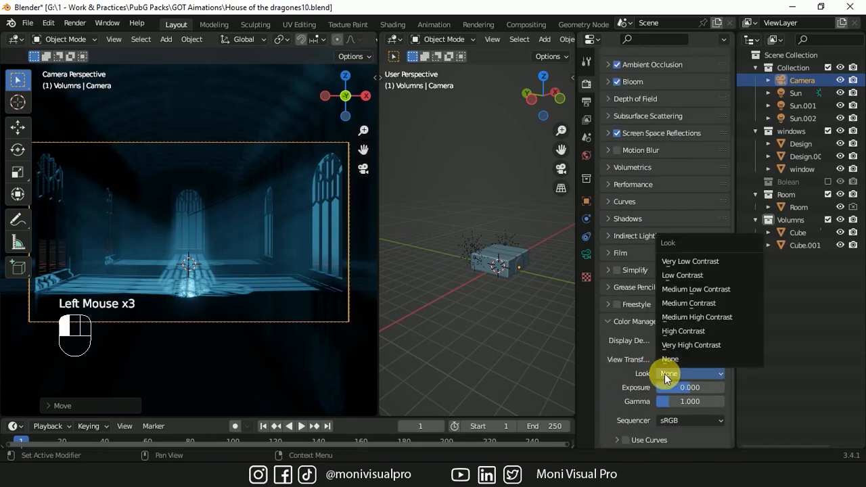
{"action": "left_click", "coordinate": [690, 332]}
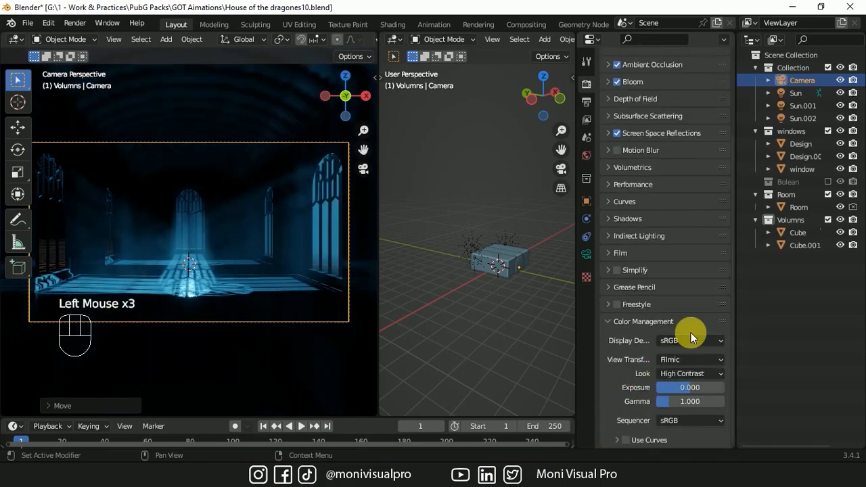
{"action": "left_click", "coordinate": [670, 373]}
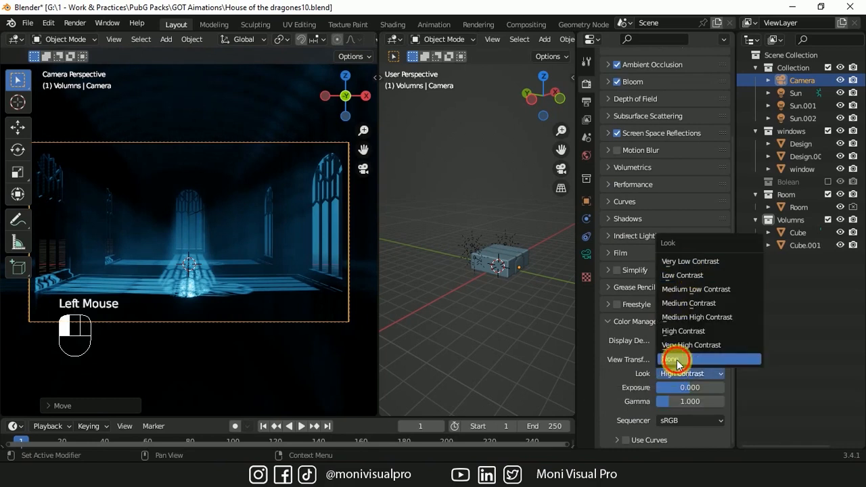
{"action": "left_click", "coordinate": [676, 360]}
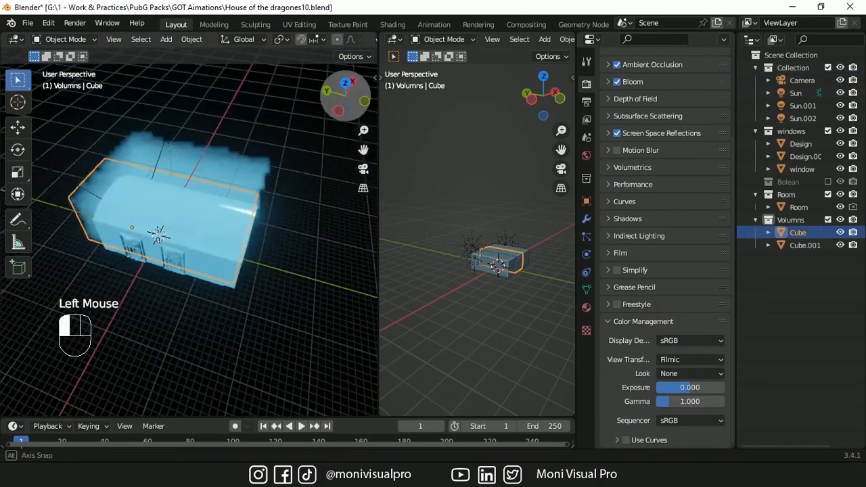
Move the end face of the volume Cube along the Y axis and exclude the Volumns collection from the view layer
{"action": "left_click_drag", "start_coordinate": [345, 96], "coordinate": [282, 203]}
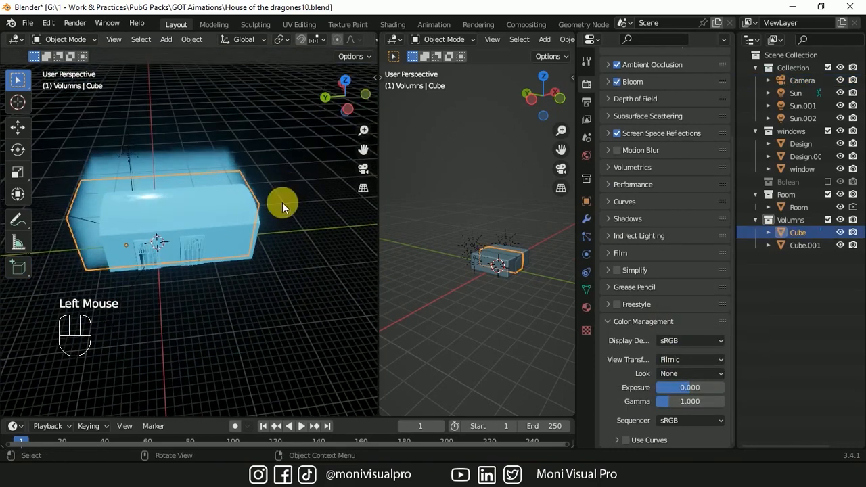
{"action": "key", "text": "Tab"}
{"action": "key", "text": "g"}
{"action": "key", "text": "y"}
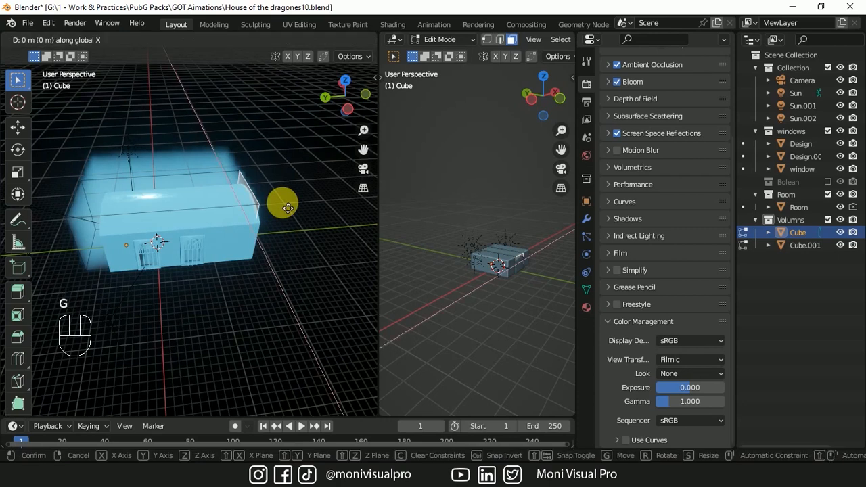
{"action": "left_click", "coordinate": [206, 244]}
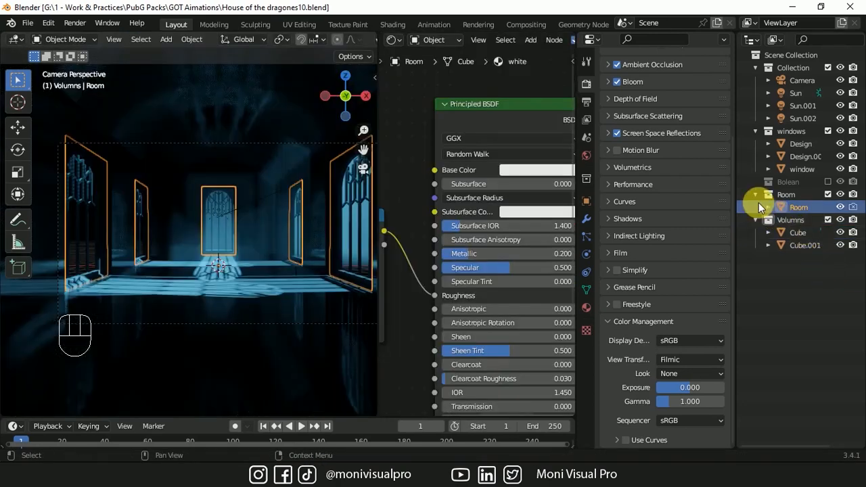
{"action": "left_click", "coordinate": [755, 220]}
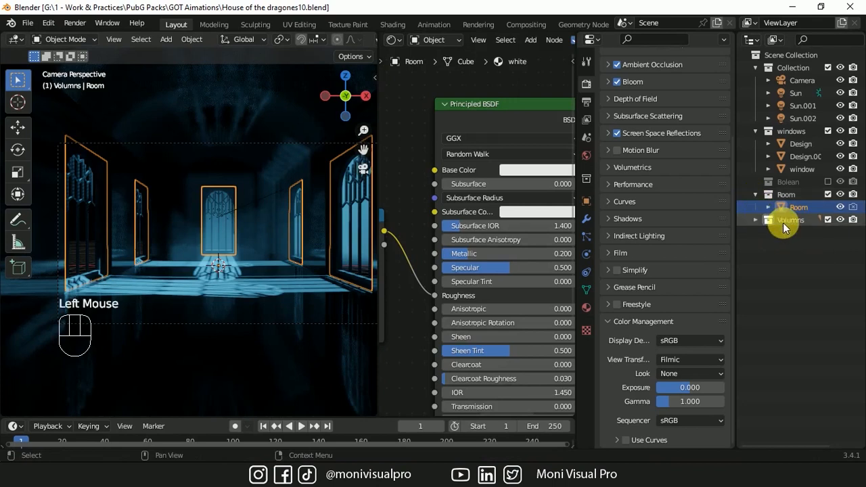
{"action": "left_click", "coordinate": [828, 221]}
Append the boy walking and Firly girl walking collections from House of the dragones9.blend in the GOT Aimations folder
{"action": "mouse_move", "coordinate": [361, 475]}
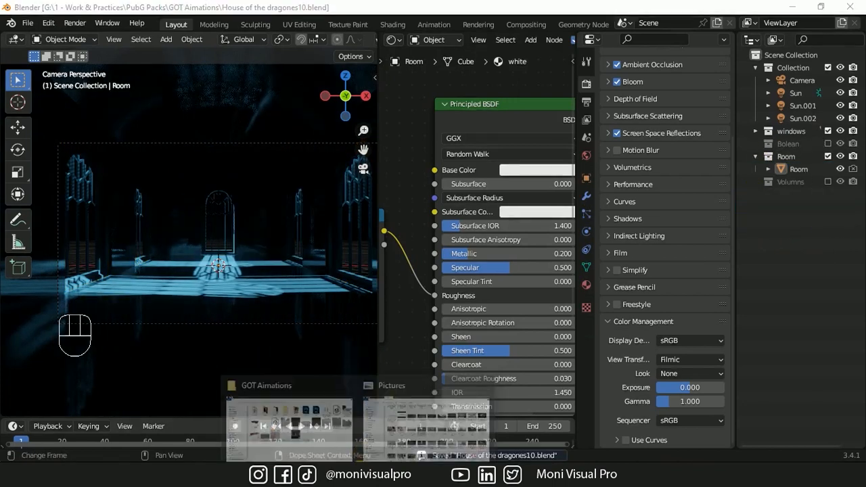
{"action": "left_click", "coordinate": [320, 427]}
{"action": "left_click", "coordinate": [457, 349]}
{"action": "left_click_drag", "start_coordinate": [335, 264], "coordinate": [216, 225]}
{"action": "left_click", "coordinate": [216, 225]}
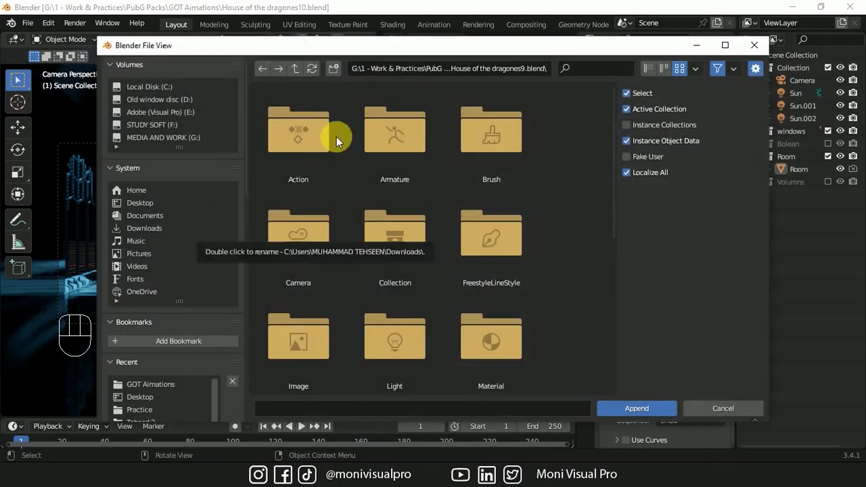
{"action": "double_click", "coordinate": [405, 249]}
{"action": "left_click", "coordinate": [396, 140]}
{"action": "left_click", "coordinate": [402, 255], "text": "shift"}
{"action": "left_click", "coordinate": [641, 409]}
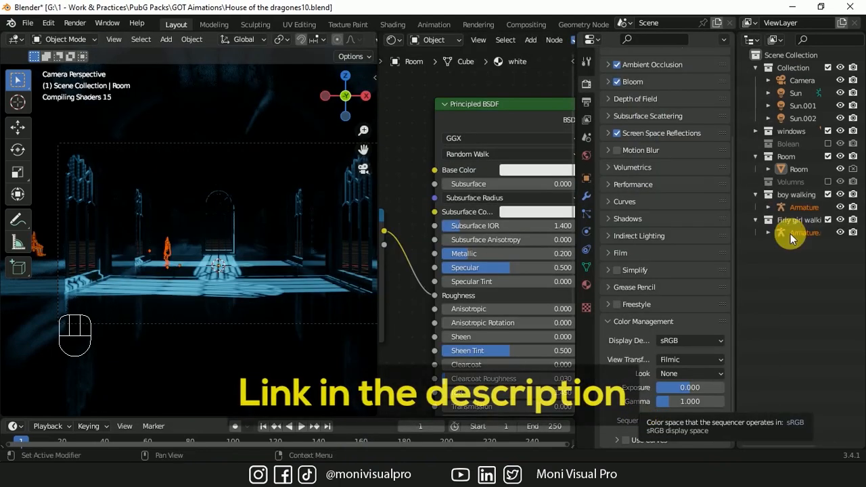
Snap the girl's armature from the Firly girl walking collection to the 3D cursor
{"action": "left_click", "coordinate": [790, 233]}
{"action": "double_click", "coordinate": [797, 220]}
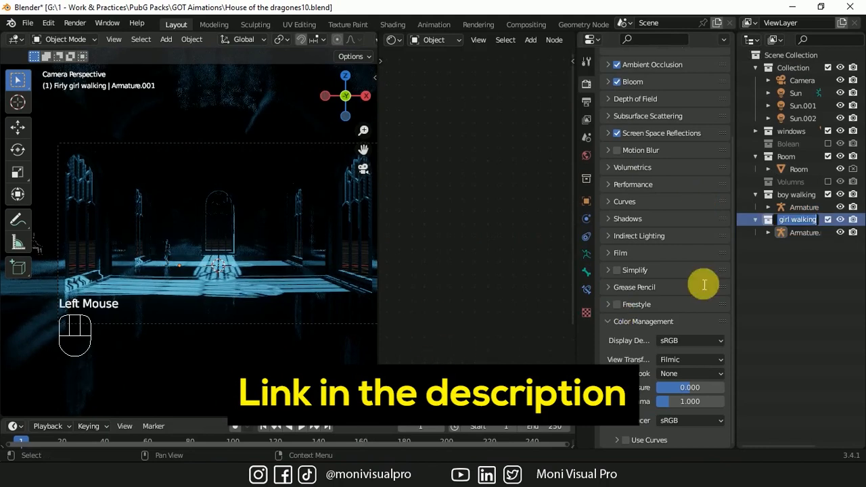
{"action": "left_click", "coordinate": [790, 247]}
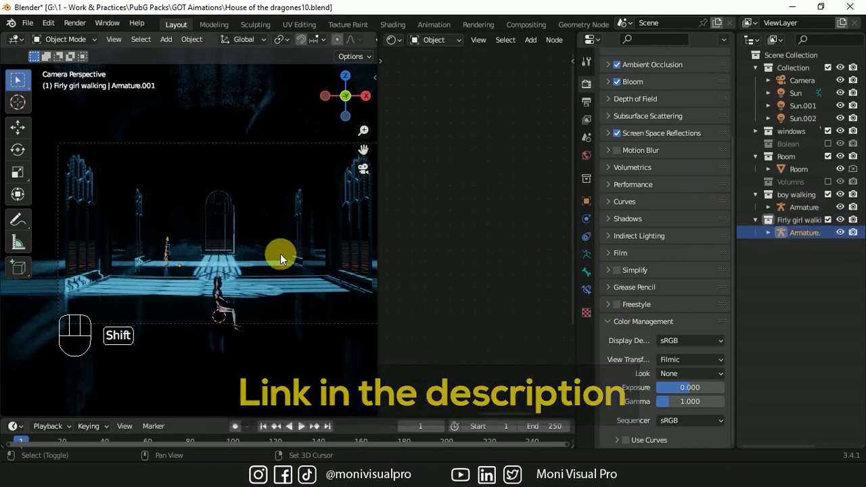
{"action": "key", "text": "shift+s"}
{"action": "left_click", "coordinate": [288, 186]}
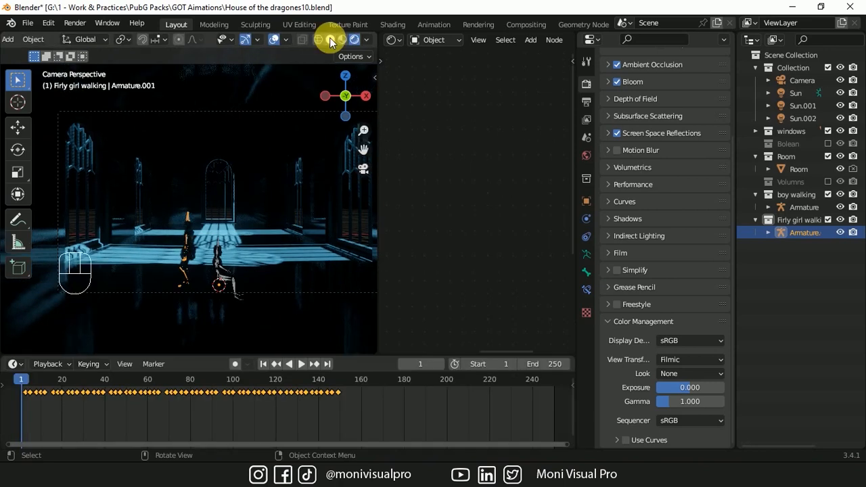
Use solid shading, delete all keyframes of the girl's armature, clear her bones' rotations in Pose Mode and return to Object Mode
{"action": "left_click", "coordinate": [329, 37]}
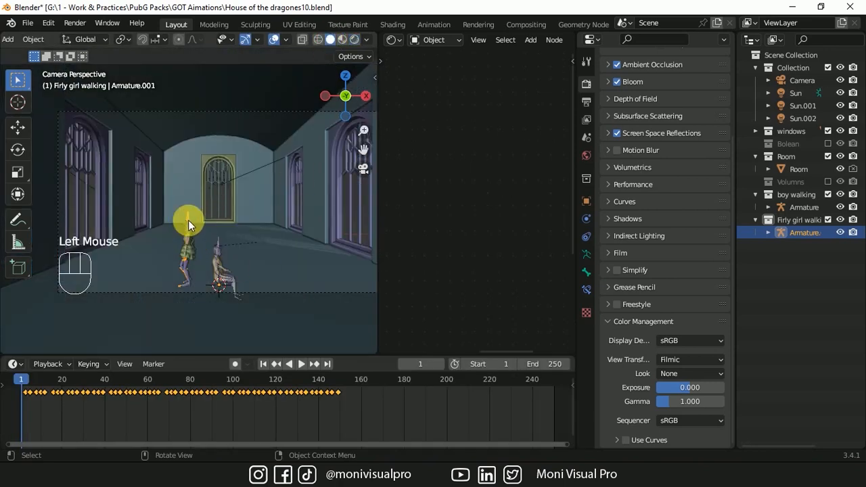
{"action": "left_click", "coordinate": [68, 40]}
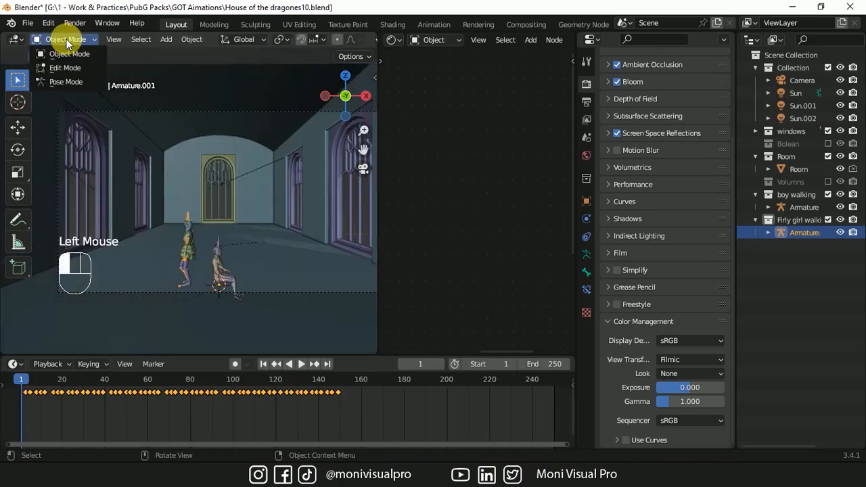
{"action": "left_click", "coordinate": [66, 80]}
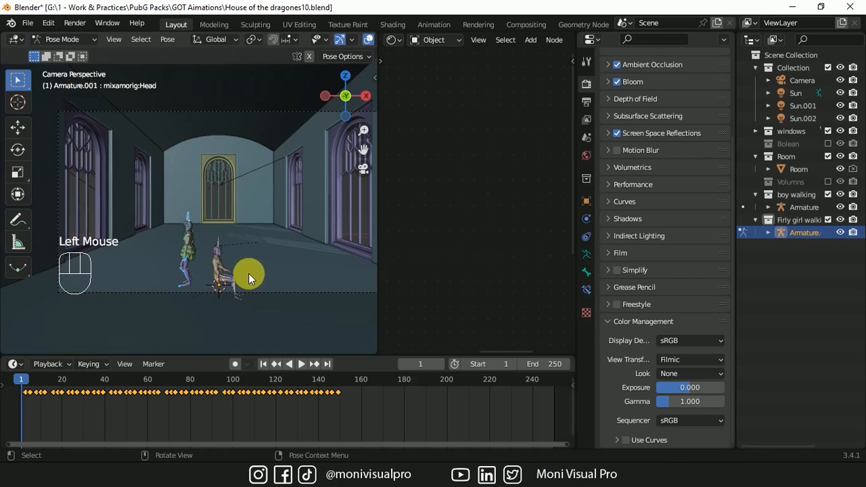
{"action": "key", "text": "a"}
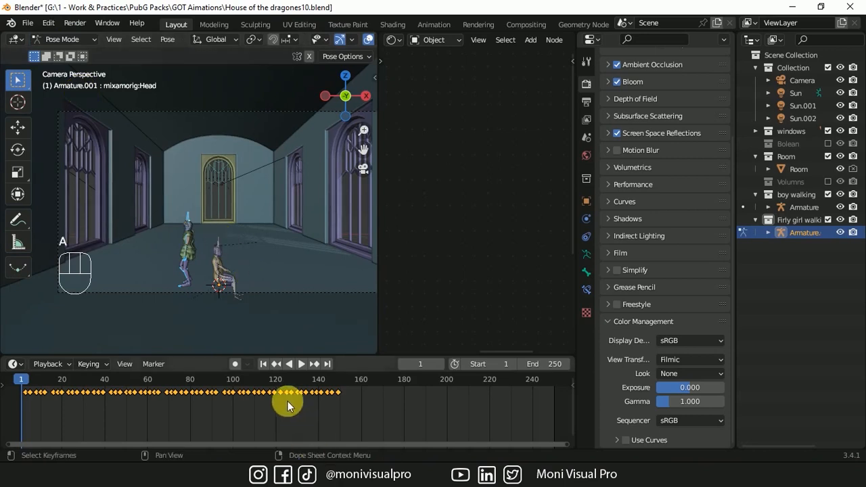
{"action": "key", "text": "Delete"}
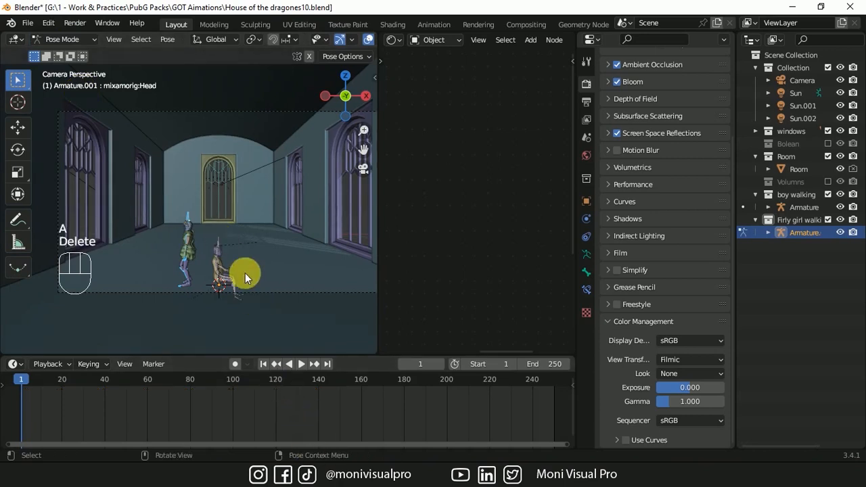
{"action": "key", "text": "alt+r"}
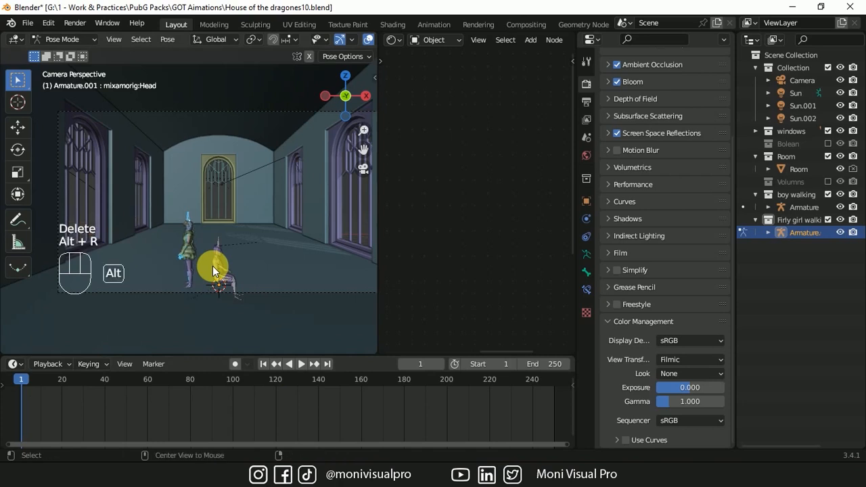
{"action": "left_click", "coordinate": [63, 39]}
{"action": "left_click", "coordinate": [65, 40]}
{"action": "left_click", "coordinate": [71, 54]}
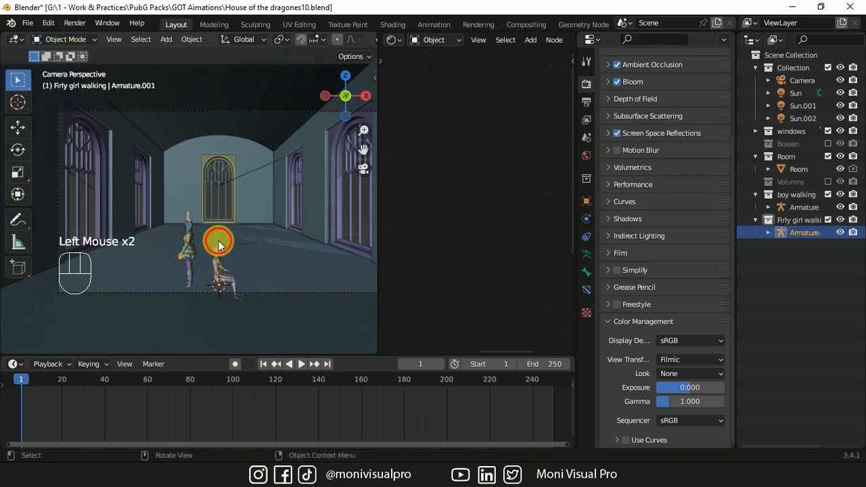
Delete all keyframes of the seated boy's armature and switch it to Pose Mode
{"action": "left_click", "coordinate": [218, 241]}
{"action": "left_click_drag", "start_coordinate": [388, 419], "coordinate": [11, 376]}
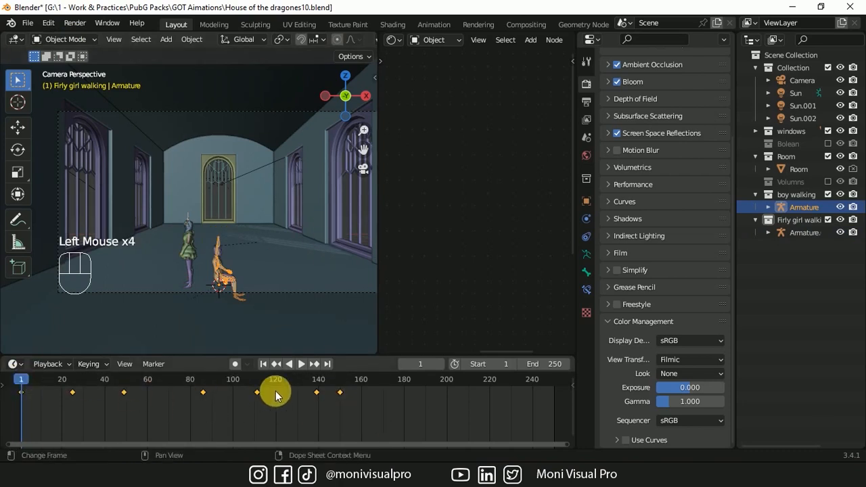
{"action": "key", "text": "Delete"}
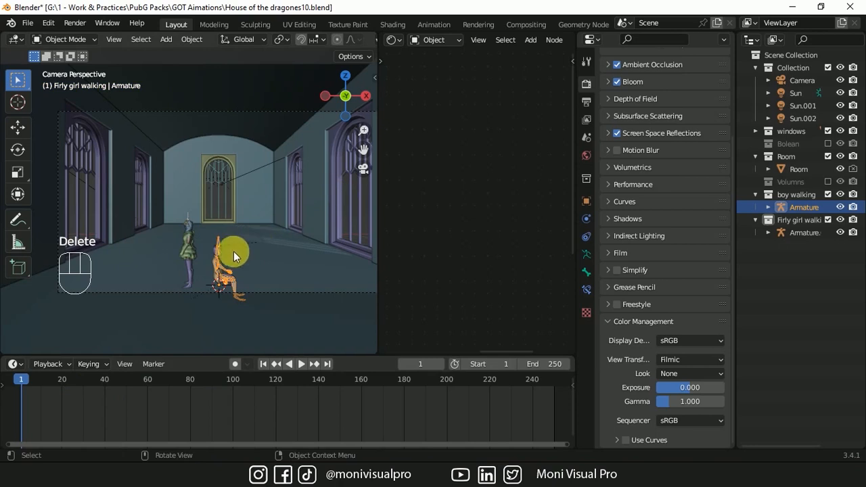
{"action": "left_click", "coordinate": [93, 43]}
{"action": "left_click", "coordinate": [89, 83]}
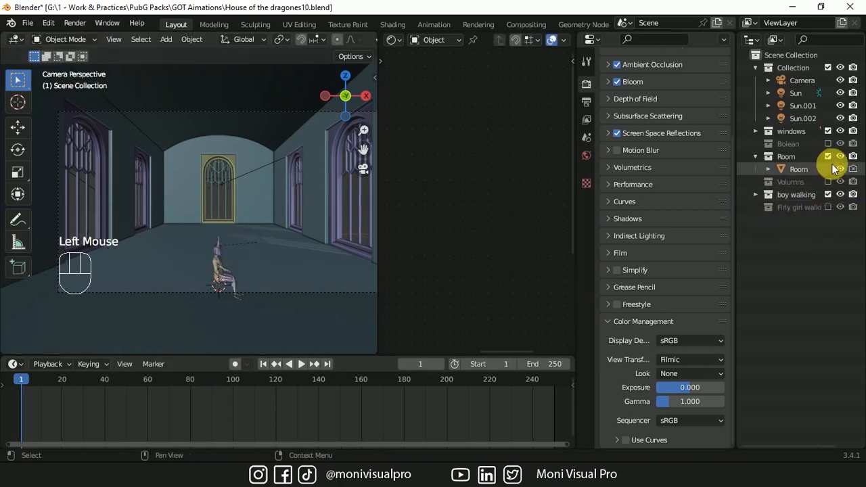
Exclude the Room and windows collections from the view layer
{"action": "left_click", "coordinate": [754, 156]}
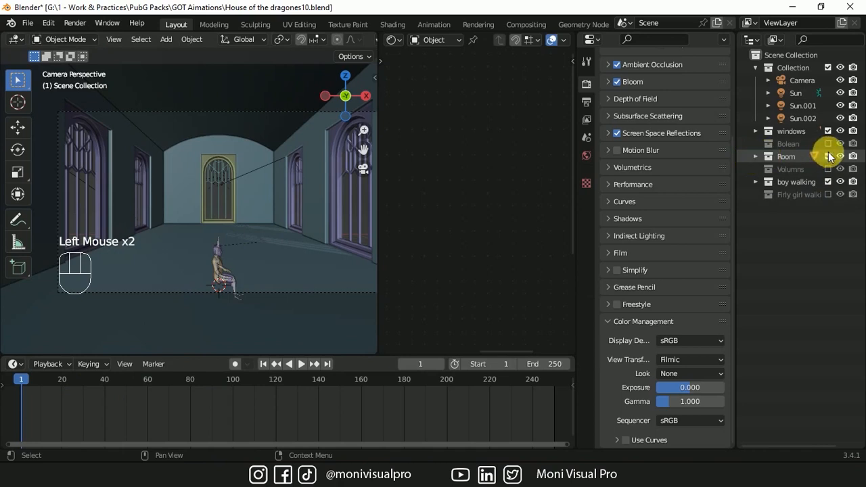
{"action": "left_click", "coordinate": [829, 157]}
{"action": "left_click", "coordinate": [829, 131]}
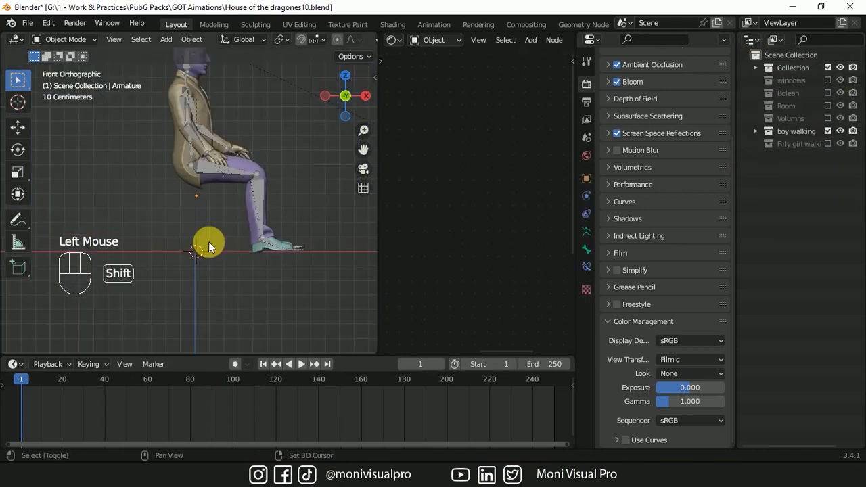
Add a mesh plane beneath the seated boy and scale it down to roughly the size of a chair seat
{"action": "key", "text": "shift+a"}
{"action": "mouse_move", "coordinate": [203, 203]}
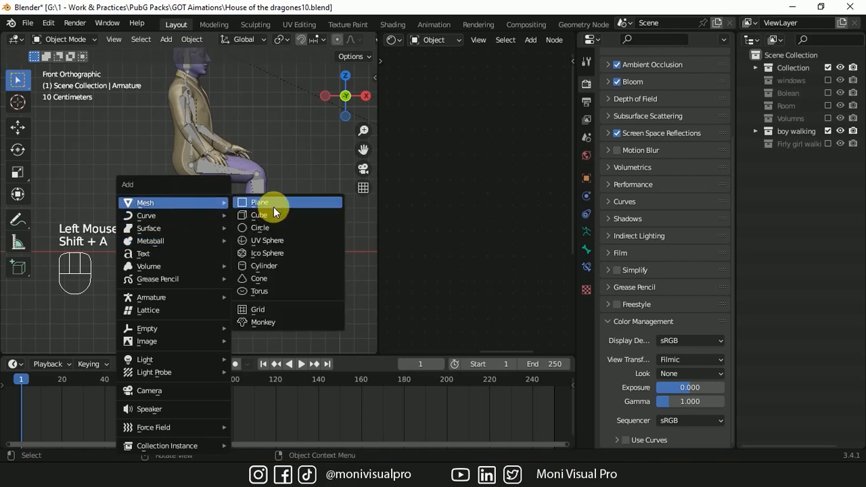
{"action": "left_click", "coordinate": [273, 207]}
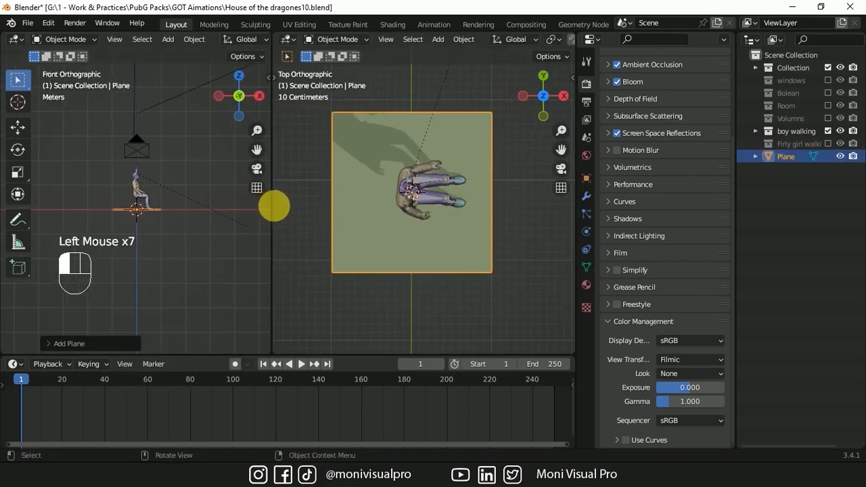
{"action": "key", "text": "s"}
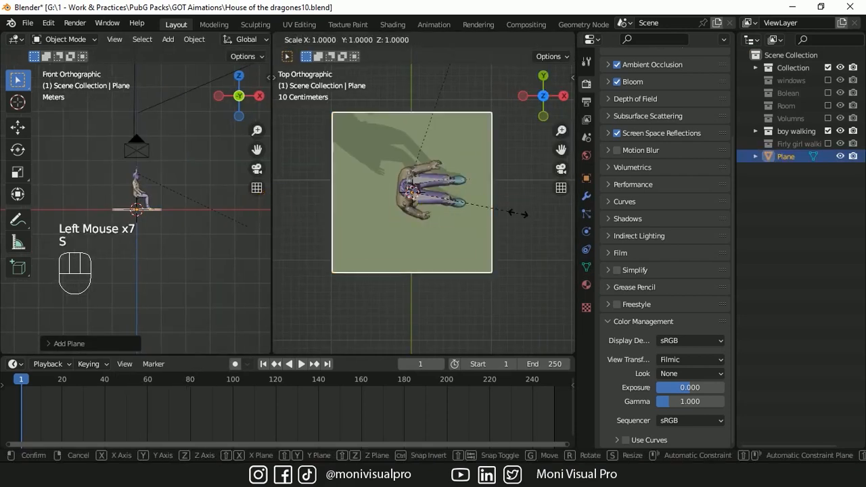
{"action": "left_click", "coordinate": [449, 247]}
Round the plane's four corners with a vertex bevel and select all of its vertices
{"action": "key", "text": "Tab"}
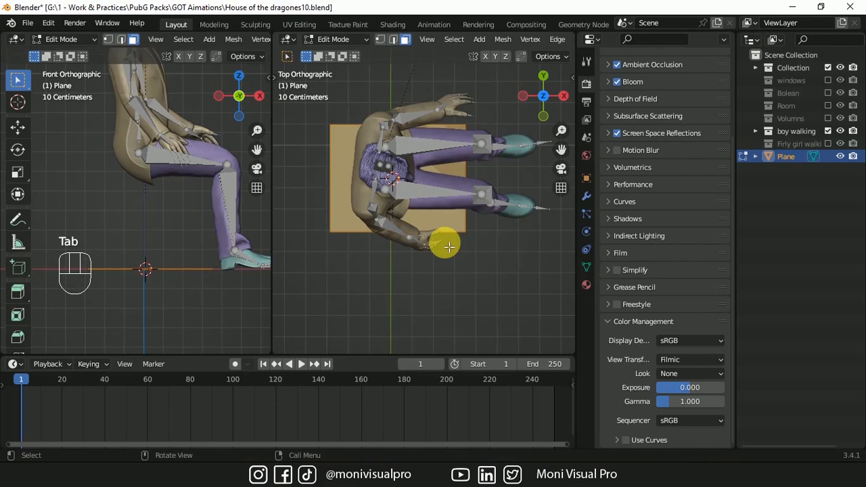
{"action": "key", "text": "ctrl+b"}
{"action": "key", "text": "ctrl+z"}
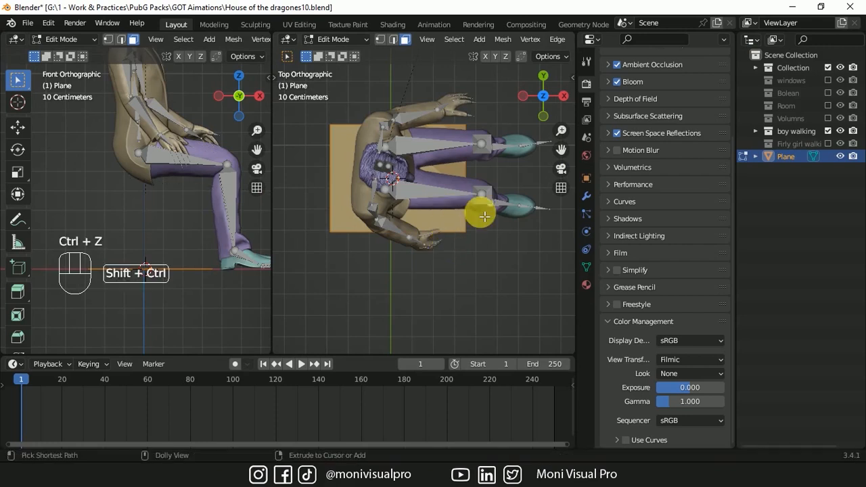
{"action": "key", "text": "shift+ctrl+b"}
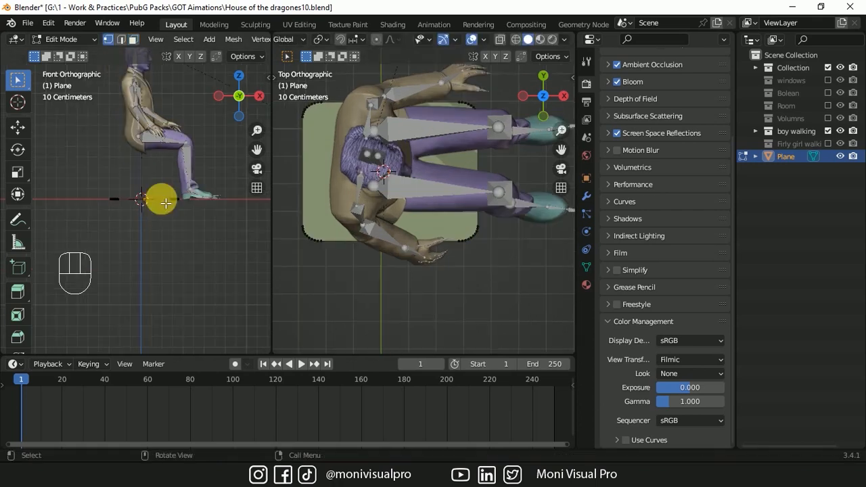
{"action": "key", "text": "a"}
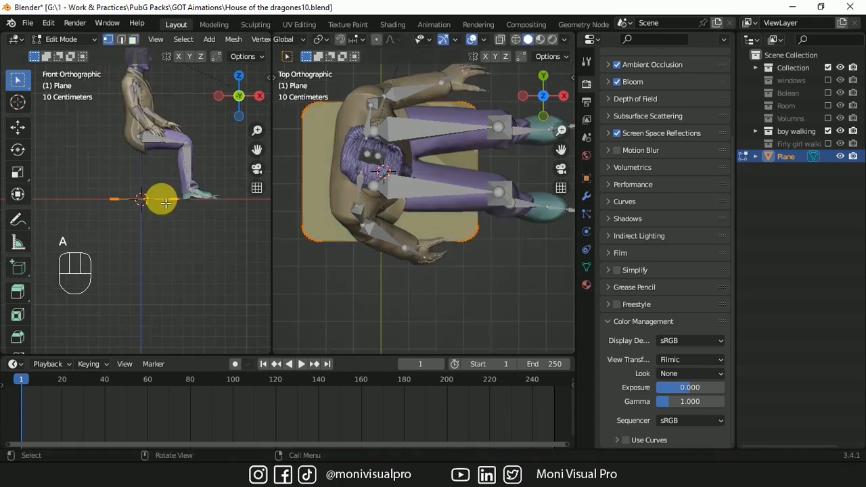
Extrude the rounded plane upward into a thin seat slab and return to Object Mode
{"action": "key", "text": "e"}
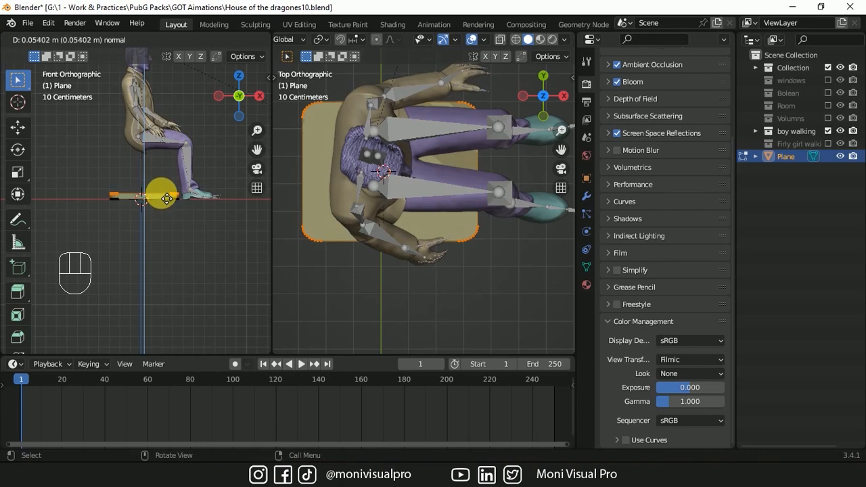
{"action": "left_click", "coordinate": [166, 198]}
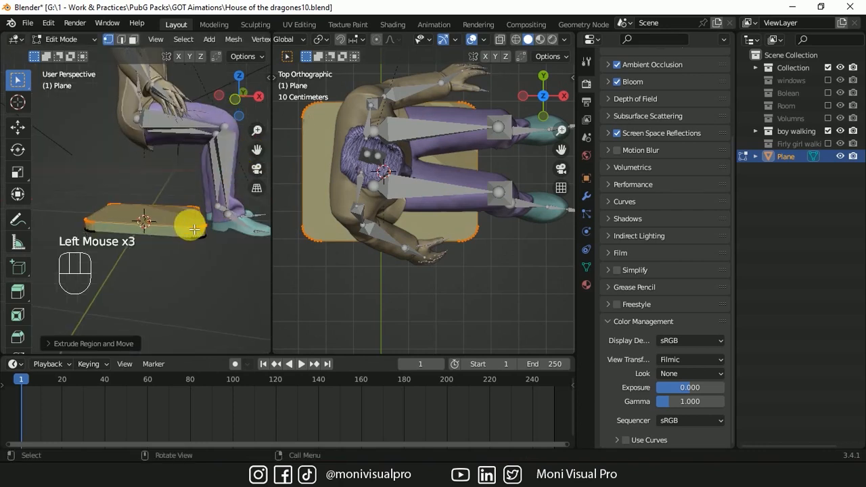
{"action": "key", "text": "Tab"}
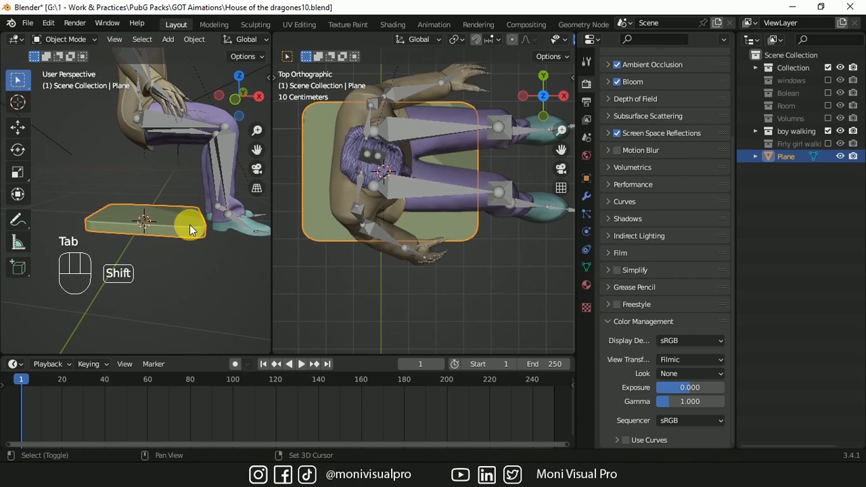
Duplicate the seat slab, raise the copy on top of the original and scale it to about 0.95
{"action": "key", "text": "shift+d"}
{"action": "key", "text": "z"}
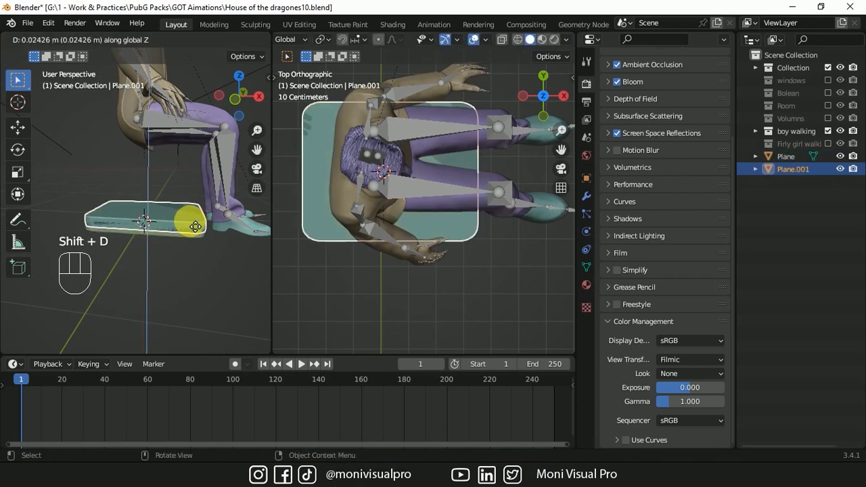
{"action": "left_click", "coordinate": [195, 224]}
{"action": "key", "text": "s"}
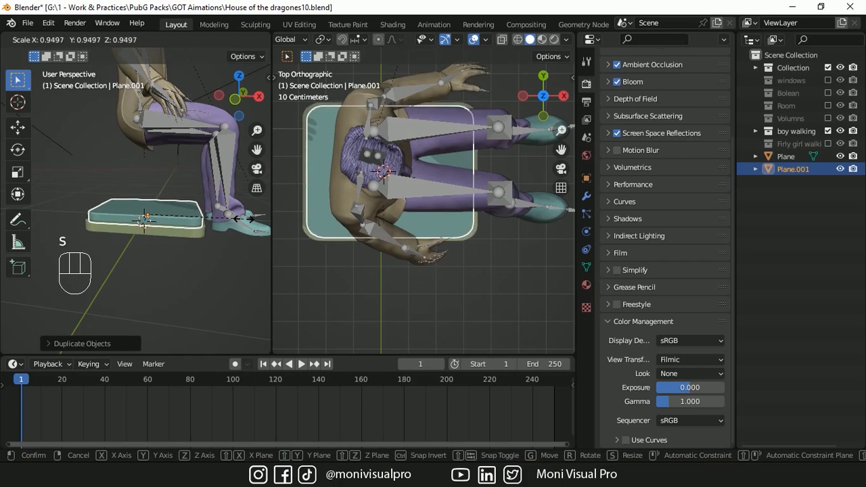
{"action": "left_click", "coordinate": [192, 199]}
Taper the upper slab's top face inward to about 0.9, inset it and raise the inner face along Z as a cushion
{"action": "key", "text": "Tab"}
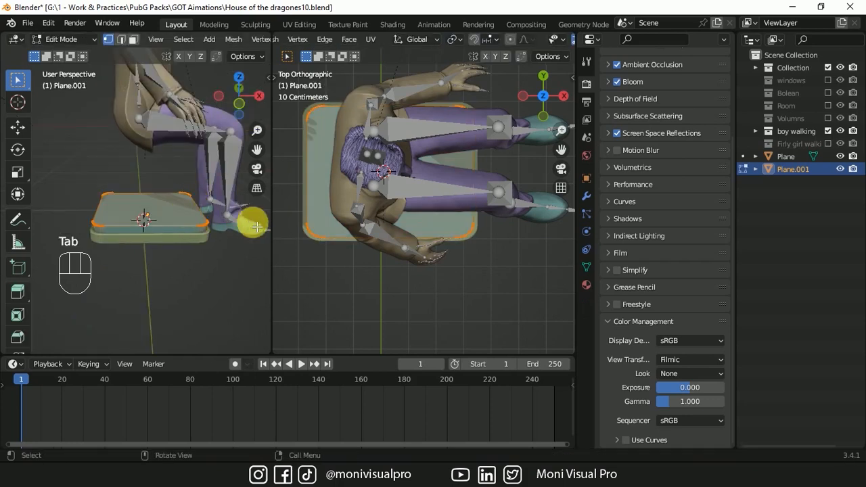
{"action": "key", "text": "s"}
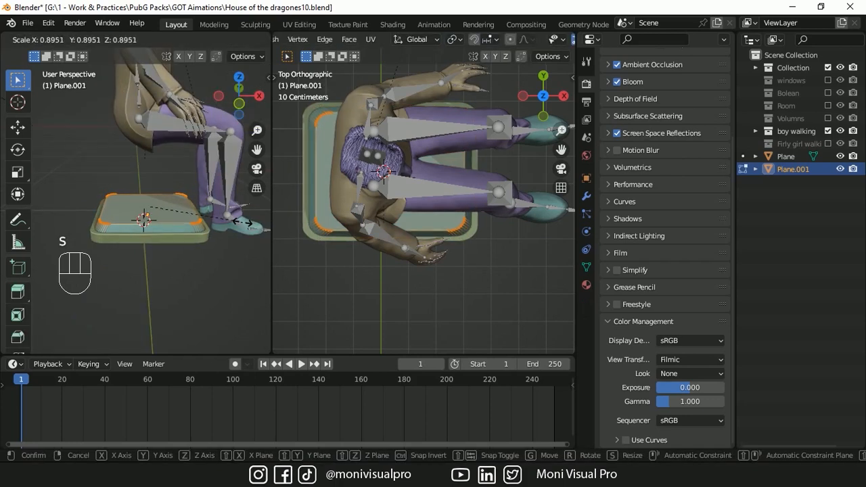
{"action": "left_click", "coordinate": [241, 223]}
{"action": "key", "text": "ctrl+b"}
{"action": "left_click", "coordinate": [241, 227]}
{"action": "key", "text": "g"}
{"action": "key", "text": "z"}
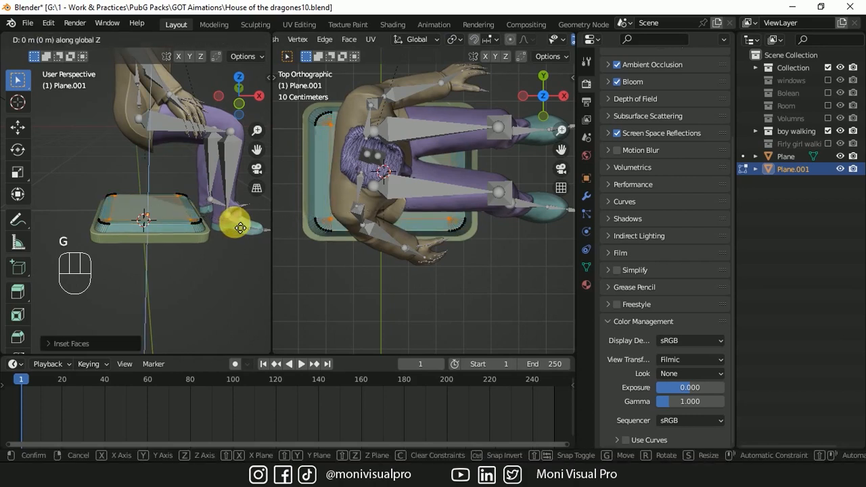
{"action": "left_click", "coordinate": [234, 220]}
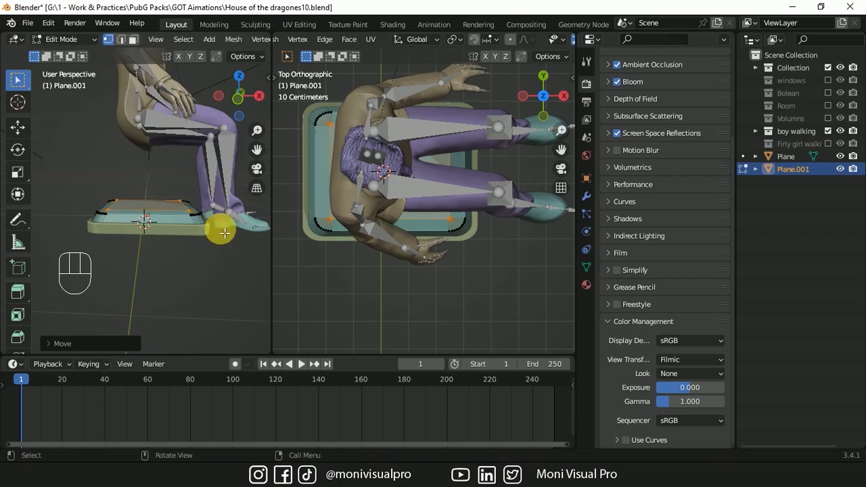
Apply Shade Auto Smooth to the cushion and the seat slab
{"action": "key", "text": "Tab"}
{"action": "left_click", "coordinate": [180, 254]}
{"action": "left_click", "coordinate": [175, 230]}
{"action": "left_click", "coordinate": [170, 210]}
{"action": "right_click", "coordinate": [170, 206]}
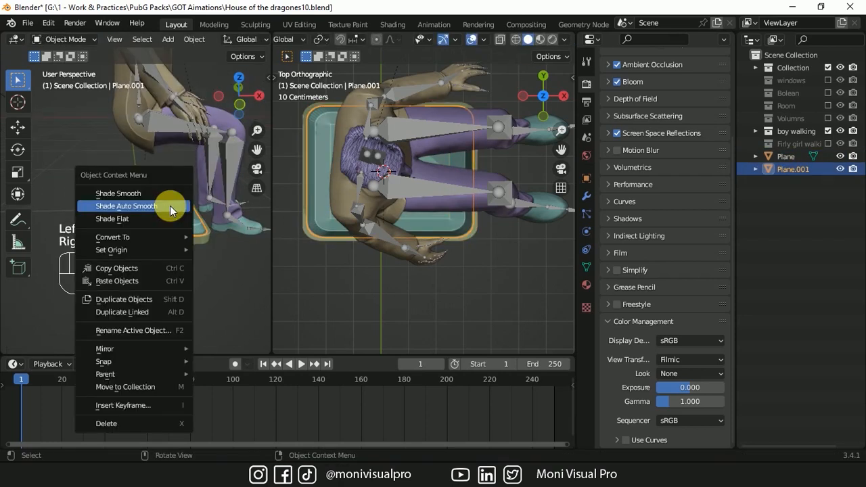
{"action": "left_click", "coordinate": [182, 239]}
{"action": "right_click", "coordinate": [182, 238]}
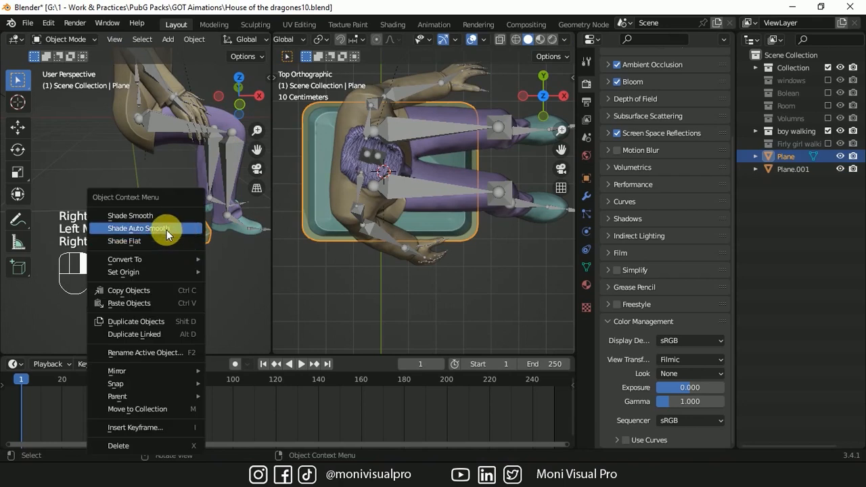
{"action": "left_click", "coordinate": [167, 230]}
Raise the cushion and seat slab together along Z until they sit directly under the boy
{"action": "left_click", "coordinate": [176, 225], "text": "shift"}
{"action": "key", "text": "g"}
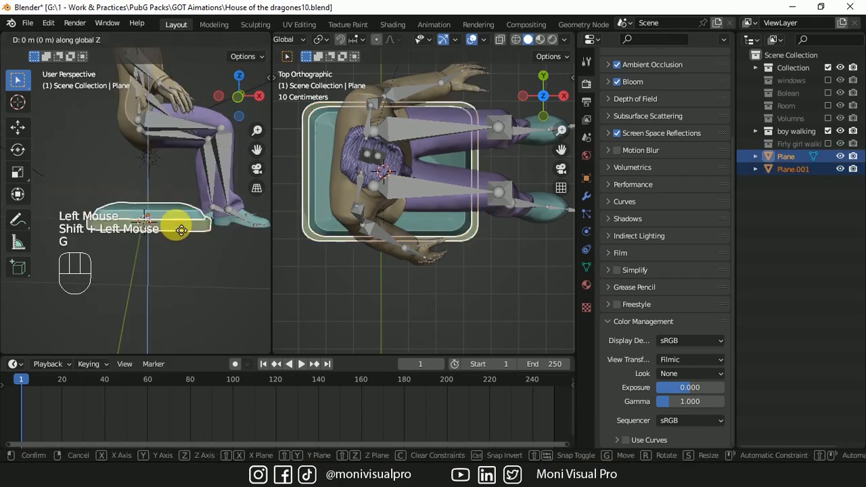
{"action": "left_click", "coordinate": [162, 139]}
Turn off In Front in the boy armature's viewport display so the bones stop drawing over the body
{"action": "left_click", "coordinate": [162, 130]}
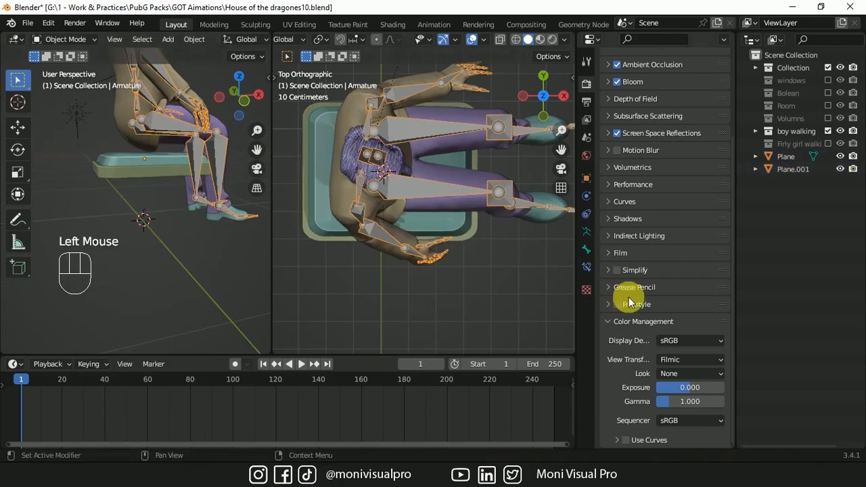
{"action": "left_click", "coordinate": [586, 233]}
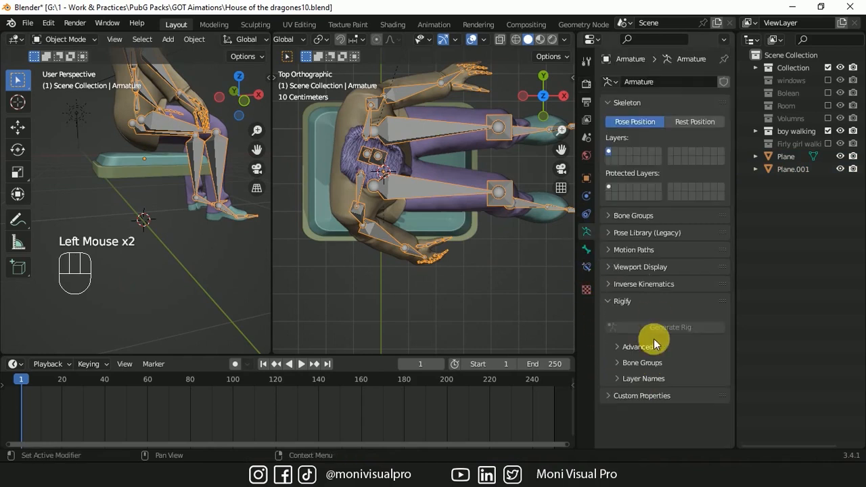
{"action": "left_click", "coordinate": [604, 266]}
{"action": "left_click", "coordinate": [655, 343]}
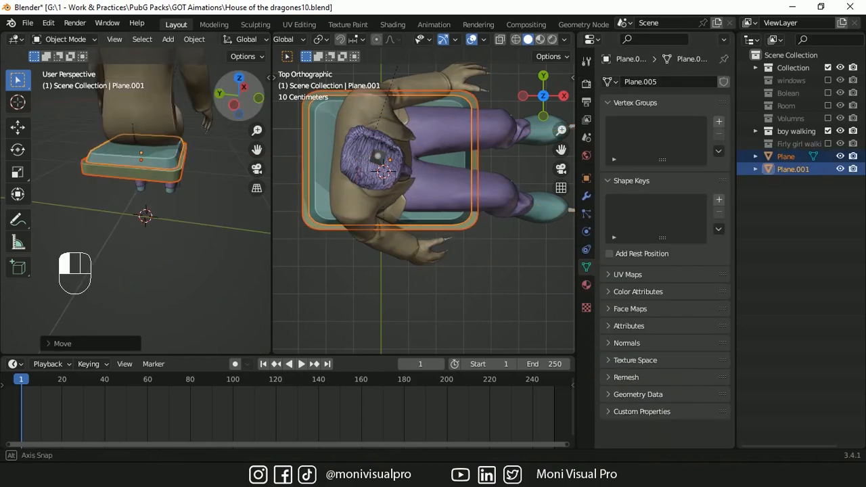
Bevel the cushion's upper edge loop with 9 segments to round it off, and return to Object Mode
{"action": "left_click_drag", "start_coordinate": [247, 111], "coordinate": [256, 111]}
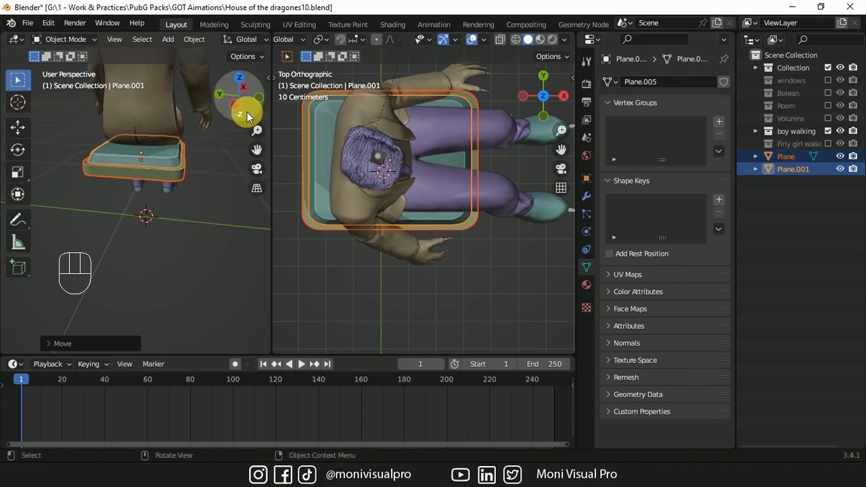
{"action": "key", "text": "Tab"}
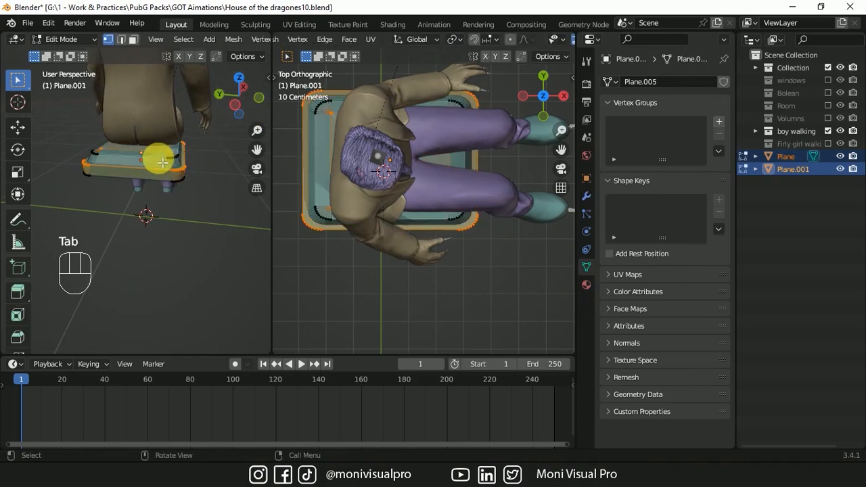
{"action": "left_click", "coordinate": [163, 162]}
{"action": "left_click", "coordinate": [162, 163], "text": "alt"}
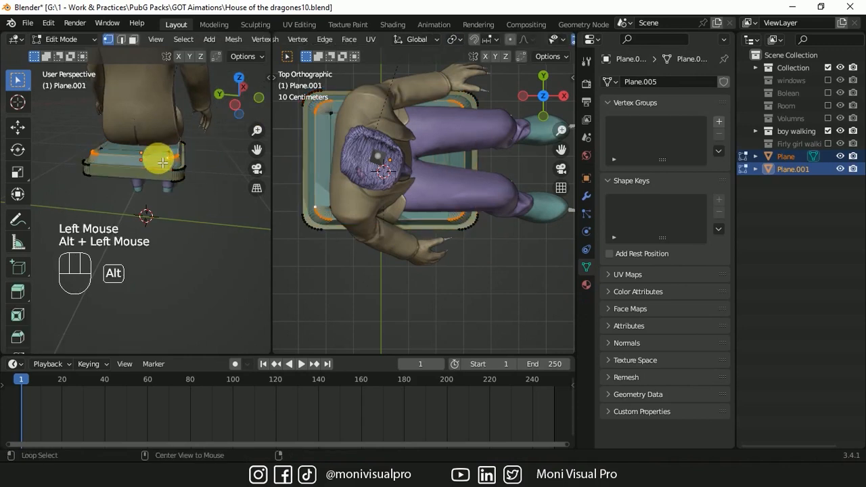
{"action": "left_click_drag", "start_coordinate": [256, 132], "coordinate": [218, 200]}
{"action": "key", "text": "ctrl+b"}
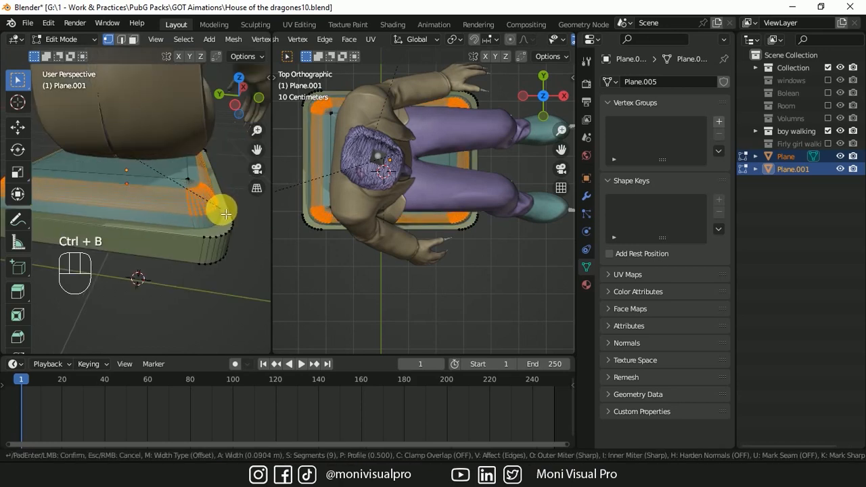
{"action": "left_click", "coordinate": [226, 213]}
{"action": "left_click", "coordinate": [60, 344]}
{"action": "left_click", "coordinate": [119, 161]}
{"action": "left_click", "coordinate": [119, 161]}
{"action": "left_click", "coordinate": [61, 95]}
{"action": "key", "text": "Tab"}
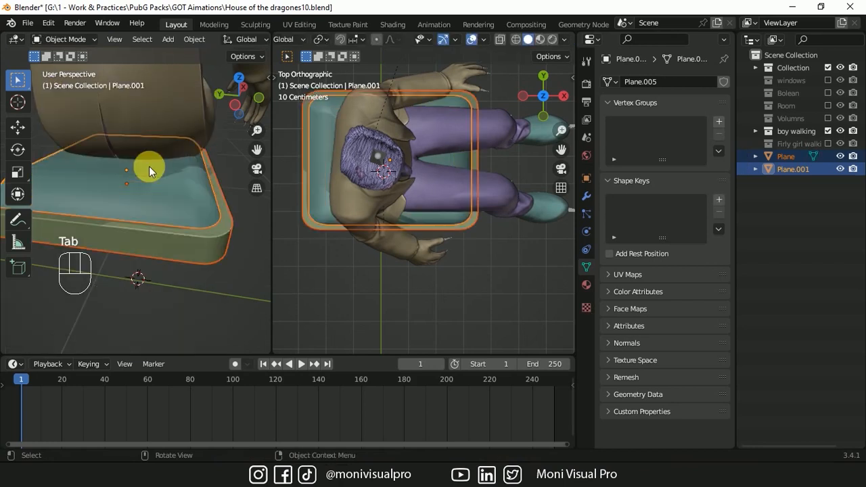
Duplicate the cushion and seat slab together and rotate the copies 90° about the Y axis
{"action": "scroll", "coordinate": [145, 168], "scroll_direction": "down", "scroll_amount": 5}
{"action": "left_click", "coordinate": [120, 206]}
{"action": "left_click", "coordinate": [115, 198], "text": "shift"}
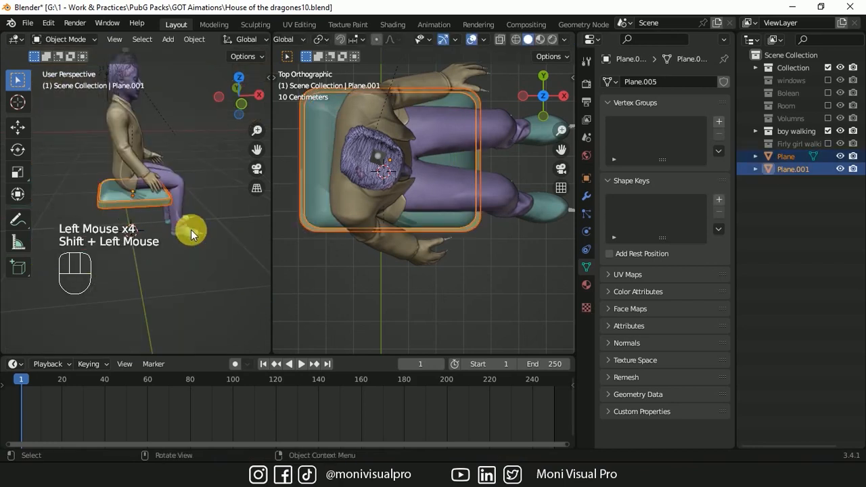
{"action": "scroll", "coordinate": [189, 233], "scroll_direction": "up", "scroll_amount": 2}
{"action": "key", "text": "shift+d"}
{"action": "key", "text": "r"}
{"action": "key", "text": "y"}
{"action": "key", "text": "9"}
{"action": "key", "text": "0"}
{"action": "key", "text": "Return"}
Move the upright copies up along Z and back along X behind the boy as the chair's backrest
{"action": "key", "text": "g"}
{"action": "key", "text": "z"}
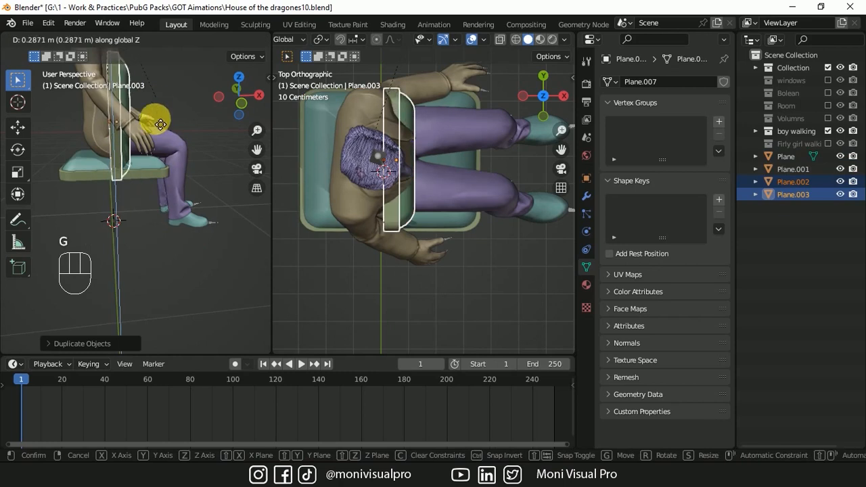
{"action": "key", "text": "x"}
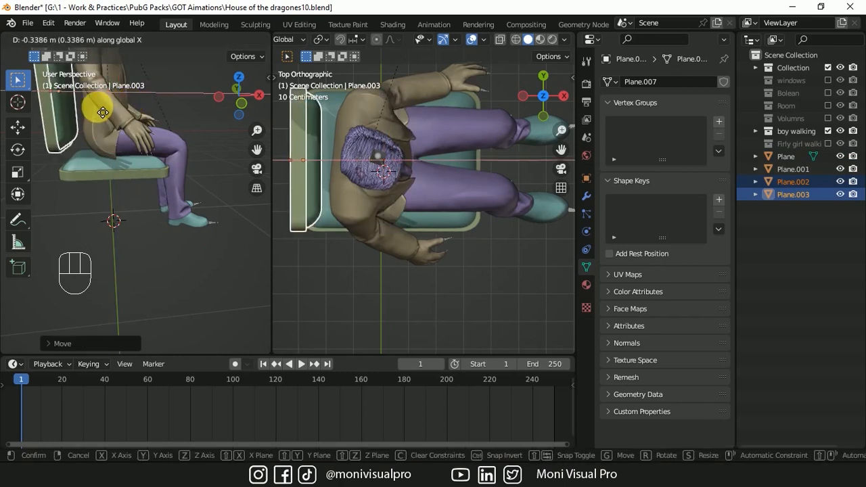
Add a mesh plane on the floor beneath the seat and scale it down to a small chair-leg base
{"action": "mouse_move", "coordinate": [160, 269]}
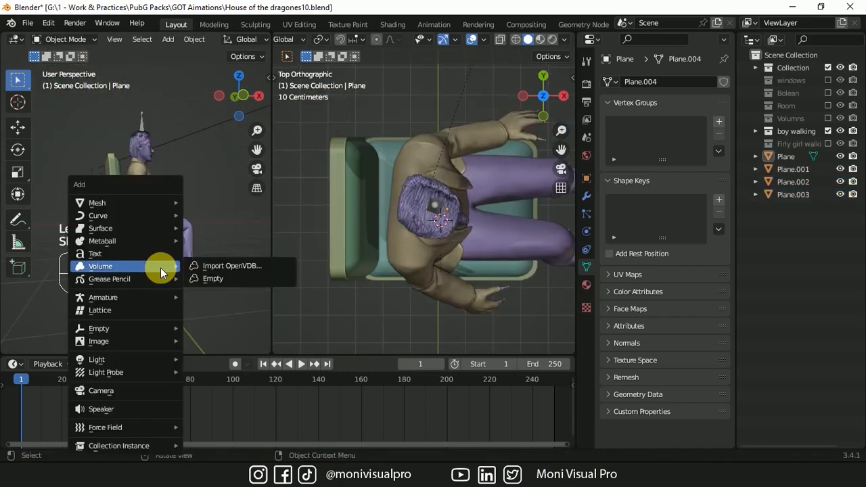
{"action": "mouse_move", "coordinate": [127, 199]}
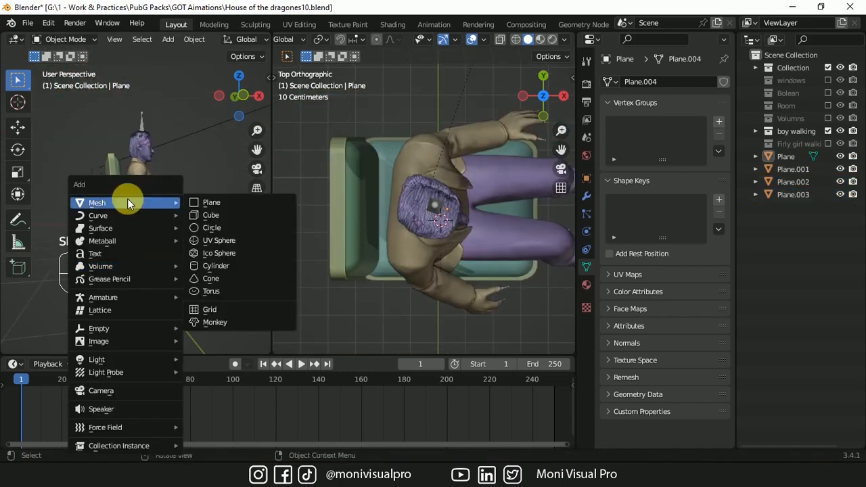
{"action": "left_click", "coordinate": [207, 202]}
{"action": "key", "text": "s"}
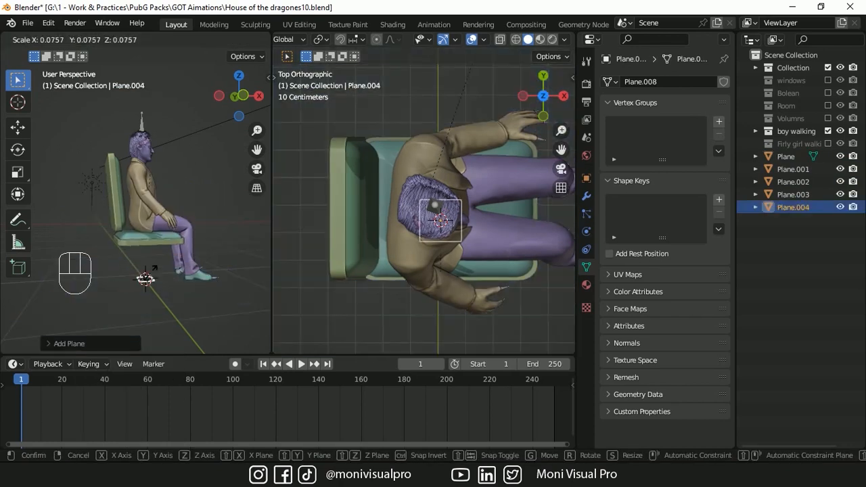
{"action": "left_click", "coordinate": [192, 271]}
Extrude the small plane up about 0.38 m to the seat's underside and scale the leg's top end to about 2.2
{"action": "key", "text": "KP_1"}
{"action": "key", "text": "Tab"}
{"action": "key", "text": "e"}
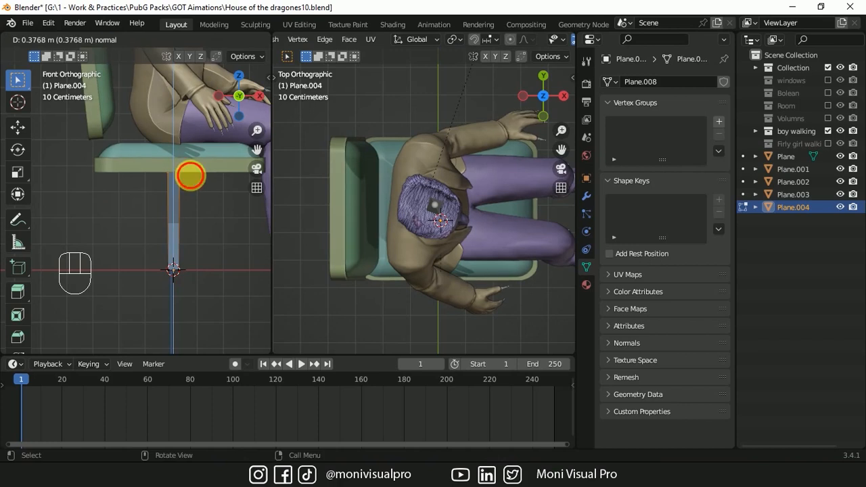
{"action": "left_click", "coordinate": [190, 175]}
{"action": "key", "text": "s"}
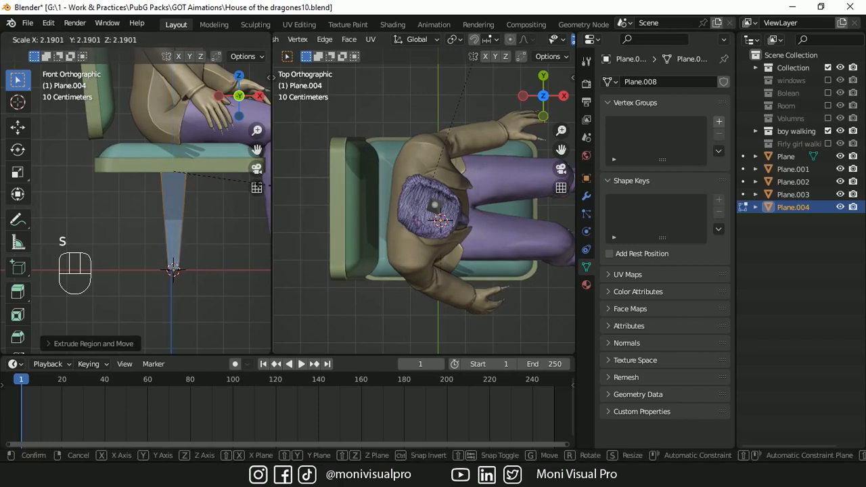
{"action": "left_click", "coordinate": [261, 184]}
Add a loop cut midway up the leg, shift it about 0.05 m along X and bevel it into a smooth curve
{"action": "left_click", "coordinate": [181, 224]}
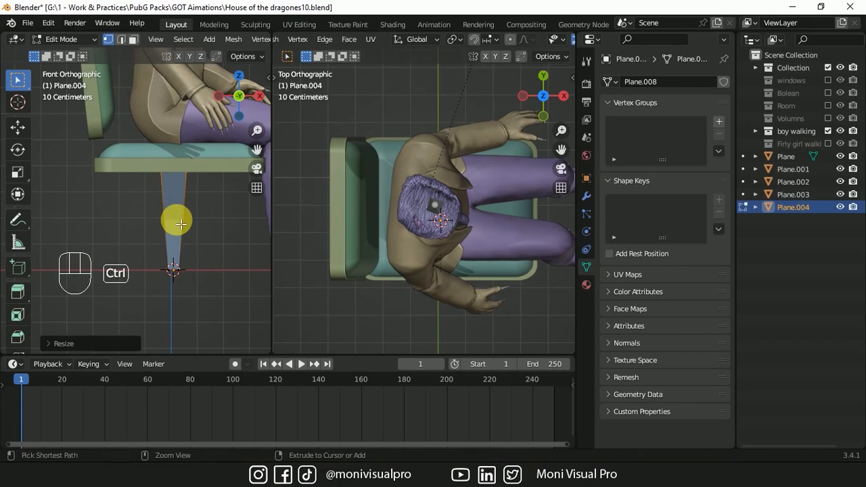
{"action": "key", "text": "ctrl+r"}
{"action": "left_click", "coordinate": [181, 223]}
{"action": "key", "text": "g"}
{"action": "key", "text": "x"}
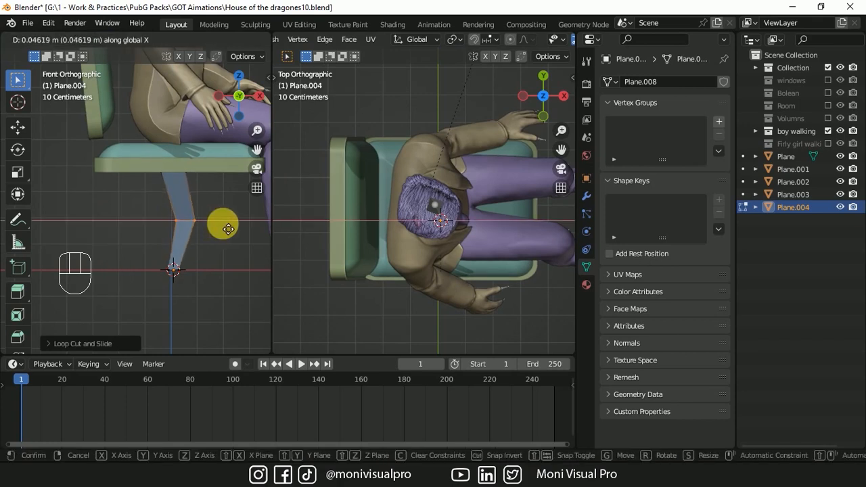
{"action": "left_click", "coordinate": [228, 228]}
{"action": "key", "text": "ctrl+b"}
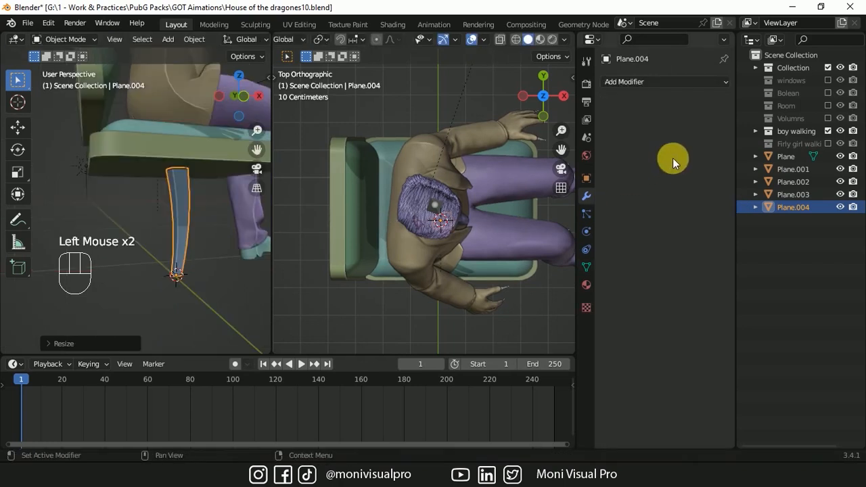
Add a Bevel modifier to the chair leg and collapse its settings
{"action": "left_click", "coordinate": [652, 81]}
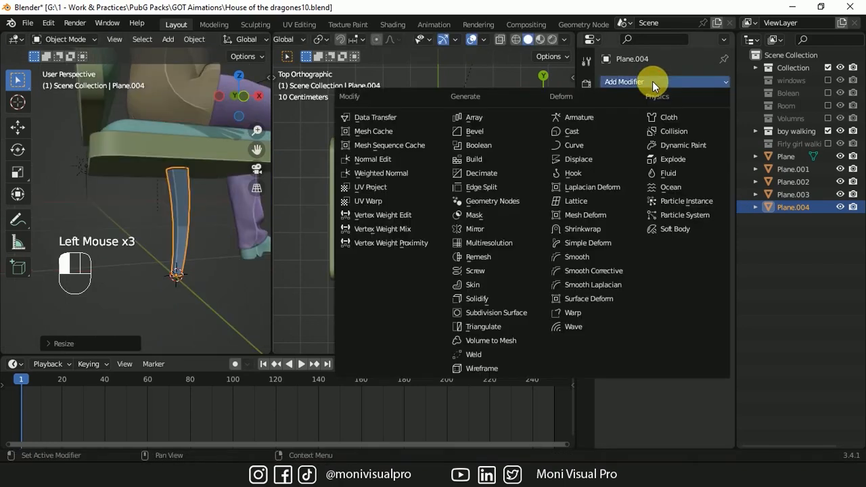
{"action": "left_click", "coordinate": [491, 131]}
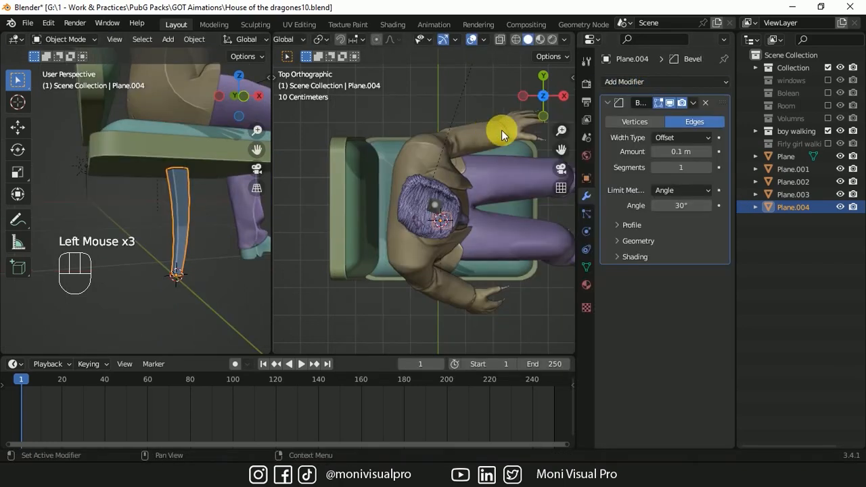
{"action": "left_click", "coordinate": [607, 102]}
Add a mesh cylinder at the foot of the chair leg, reduce its vertex count, and scale it down to the leg's width
{"action": "scroll", "coordinate": [194, 284], "scroll_direction": "up", "scroll_amount": 2}
{"action": "key", "text": "shift+a"}
{"action": "mouse_move", "coordinate": [169, 202]}
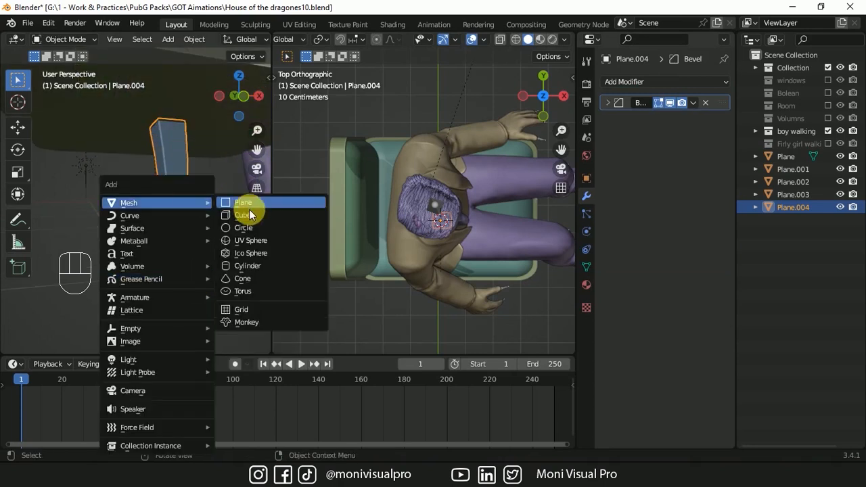
{"action": "left_click", "coordinate": [242, 266]}
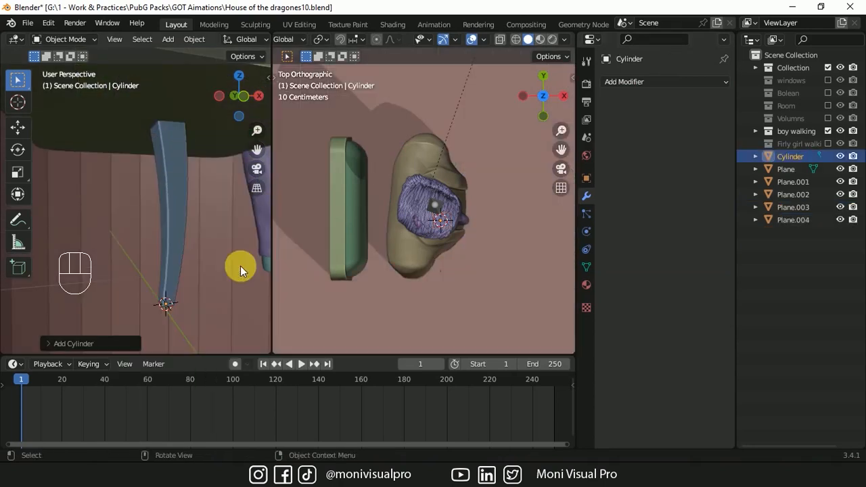
{"action": "left_click", "coordinate": [54, 344]}
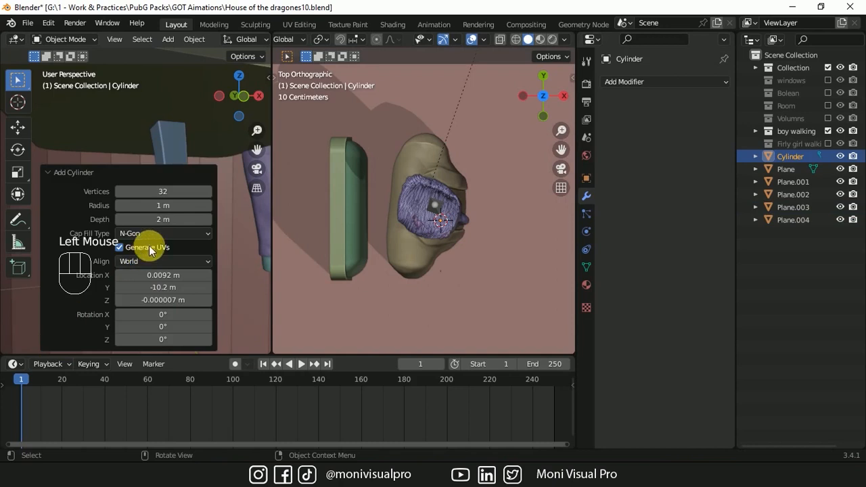
{"action": "double_click", "coordinate": [161, 194]}
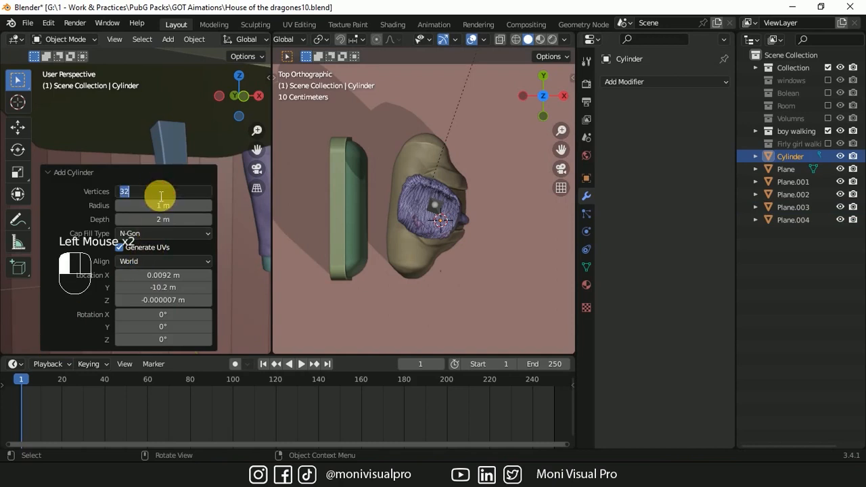
{"action": "key", "text": "Return"}
{"action": "key", "text": "s"}
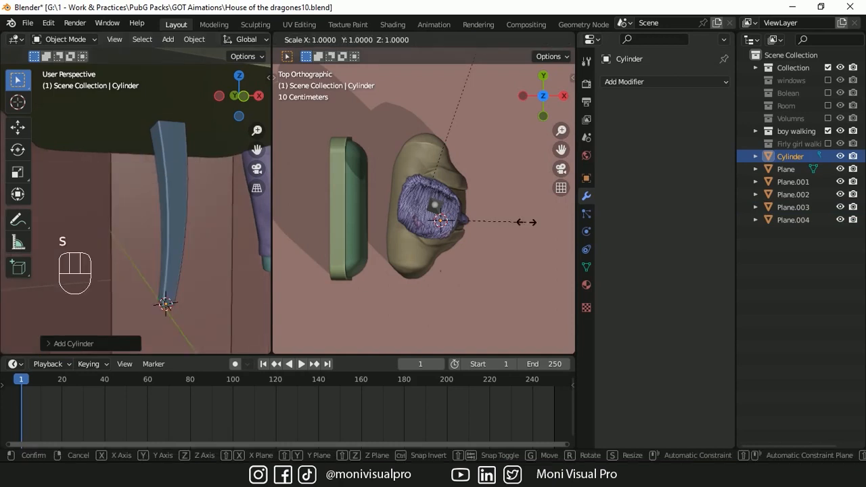
{"action": "left_click", "coordinate": [441, 220]}
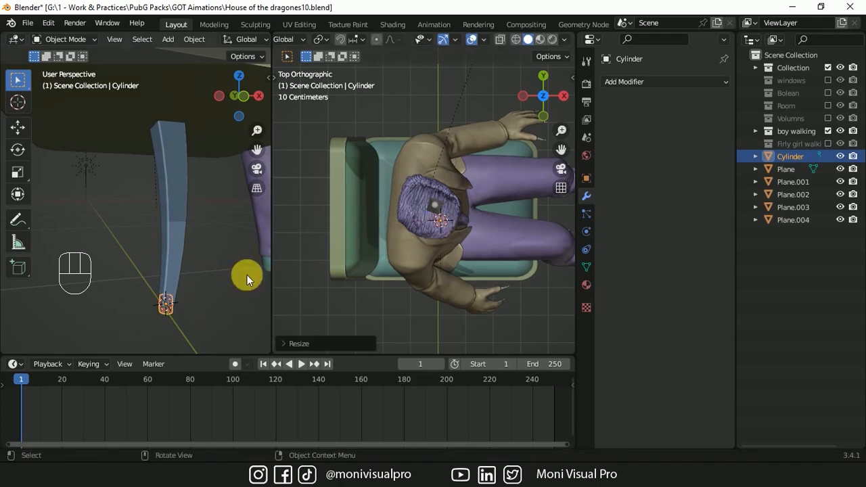
Rotate the small cylinder 90° about the X axis and scale it to sit as a foot under the leg
{"action": "key", "text": "r"}
{"action": "key", "text": "x"}
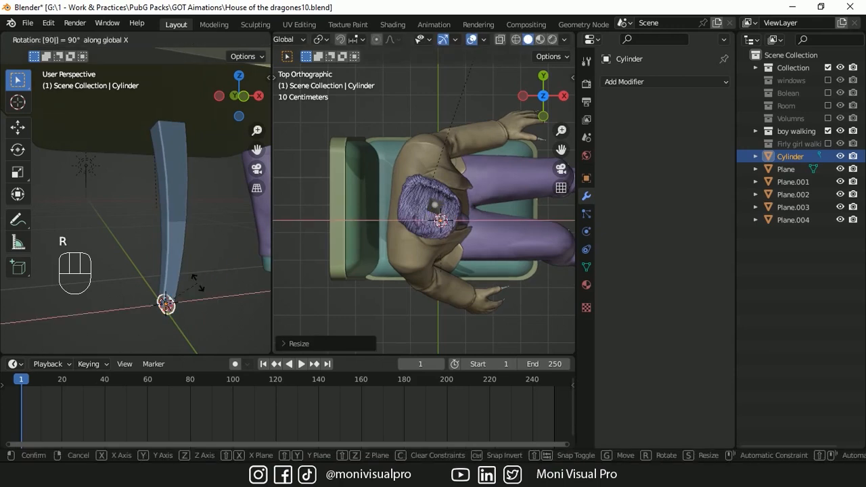
{"action": "key", "text": "Return"}
{"action": "middle_click_drag", "start_coordinate": [197, 283], "coordinate": [179, 208], "text": "shift"}
{"action": "scroll", "coordinate": [180, 208], "scroll_direction": "up", "scroll_amount": 4}
{"action": "key", "text": "s"}
{"action": "left_click", "coordinate": [6, 241]}
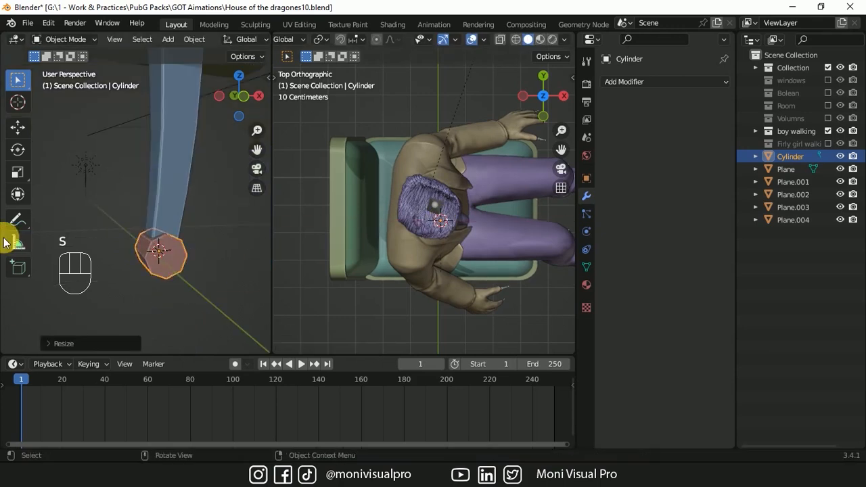
Add a centred loop cut around the foot cylinder and bevel it about 0.248 m wide with 1 segment
{"action": "middle_click_drag", "start_coordinate": [138, 245], "coordinate": [205, 248]}
{"action": "key", "text": "Tab"}
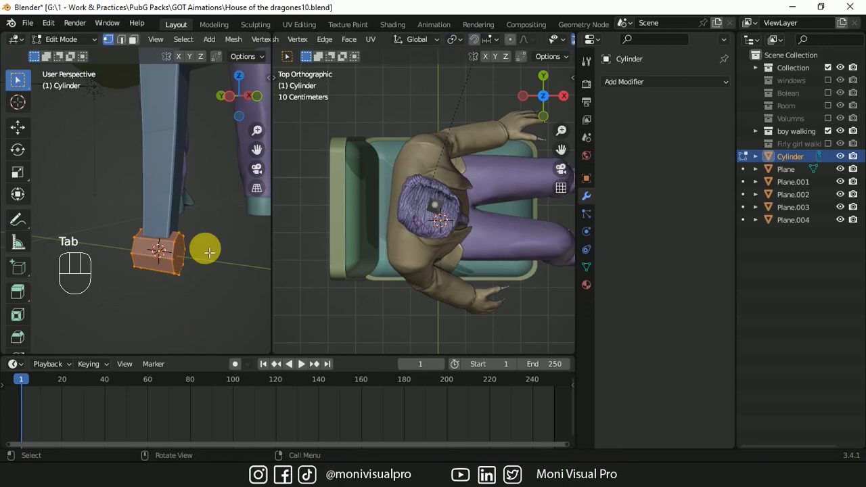
{"action": "key", "text": "ctrl+r"}
{"action": "left_click", "coordinate": [164, 242]}
{"action": "right_click", "coordinate": [161, 245]}
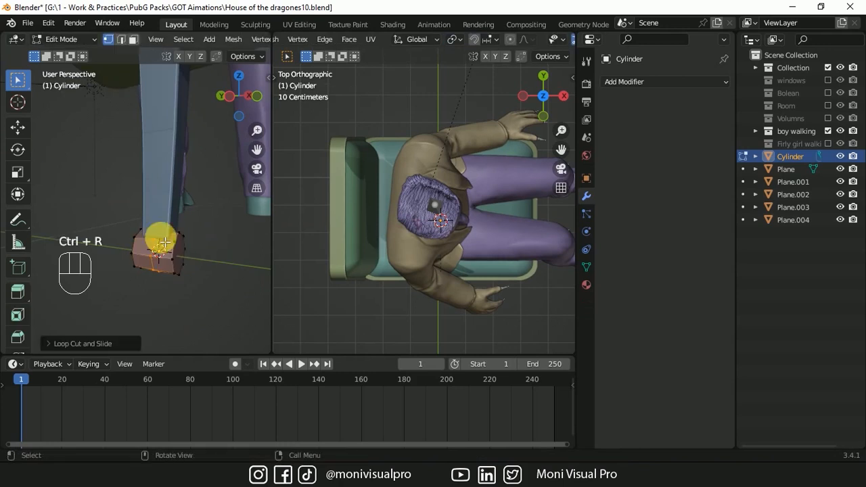
{"action": "key", "text": "ctrl+b"}
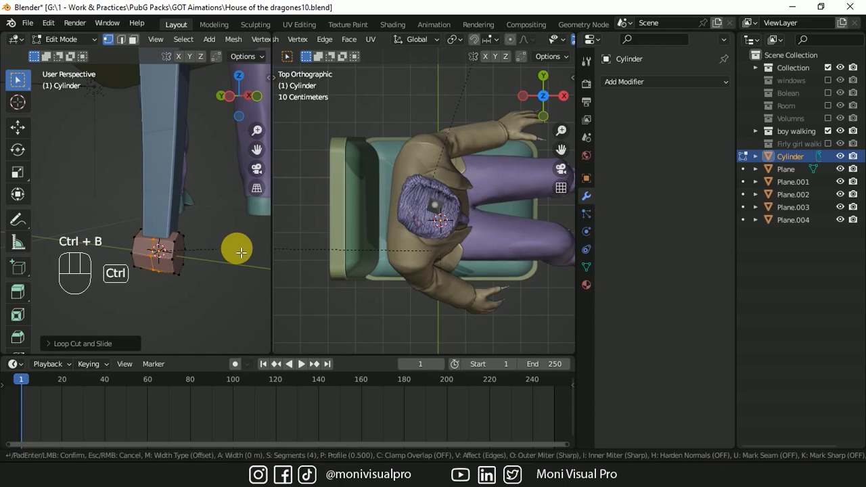
{"action": "left_click", "coordinate": [246, 249]}
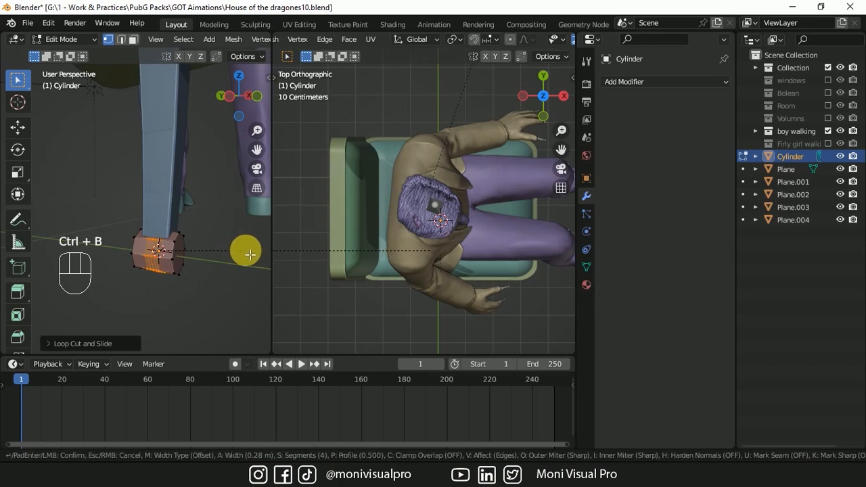
{"action": "left_click", "coordinate": [67, 342]}
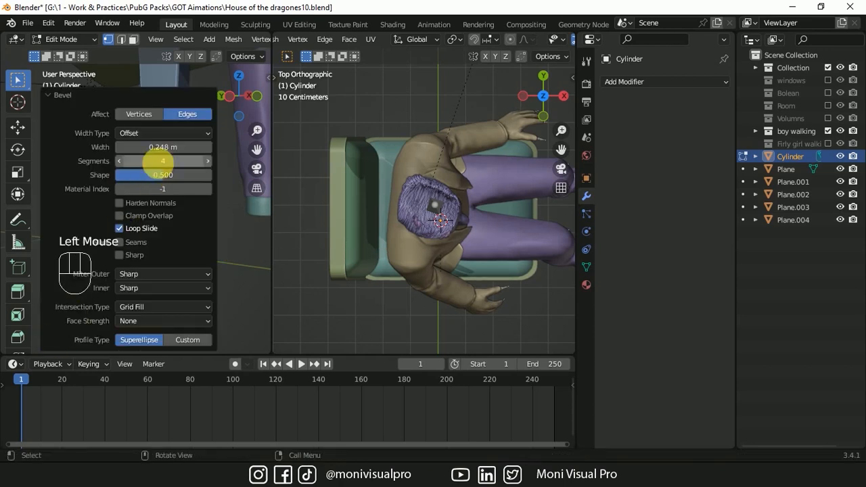
{"action": "double_click", "coordinate": [164, 162]}
{"action": "key", "text": "Return"}
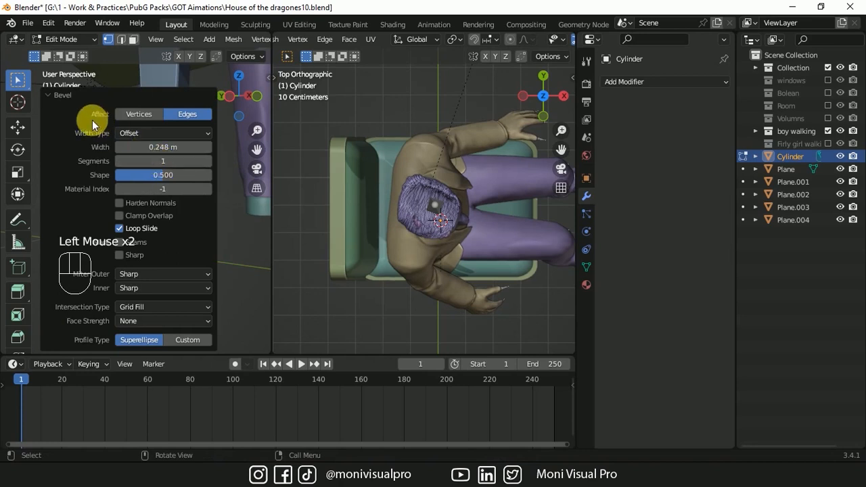
{"action": "left_click", "coordinate": [49, 96]}
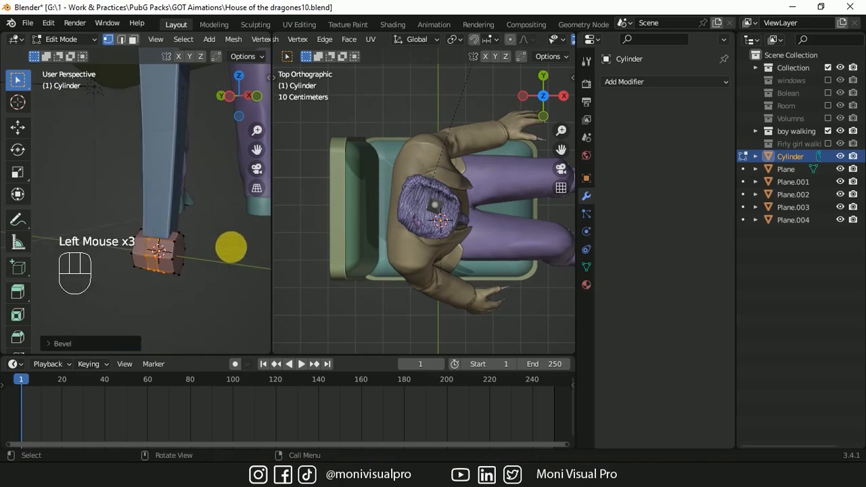
Extrude the cylinder's middle band and scale it to about 0.7 with the Y axis locked to form a groove
{"action": "key", "text": "e"}
{"action": "key", "text": "s"}
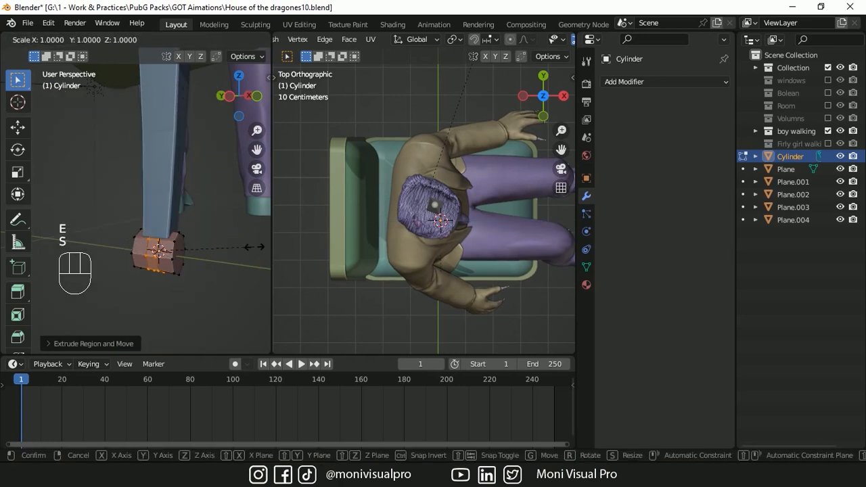
{"action": "key", "text": "shift"}
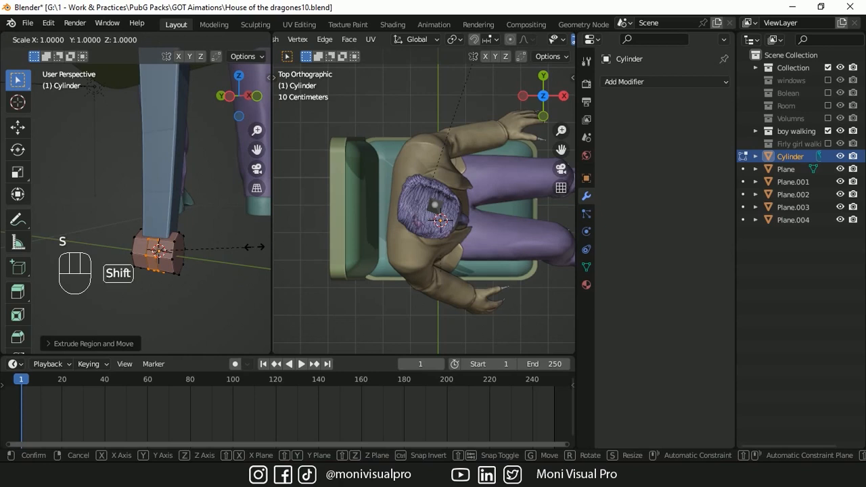
{"action": "key", "text": "shift+y"}
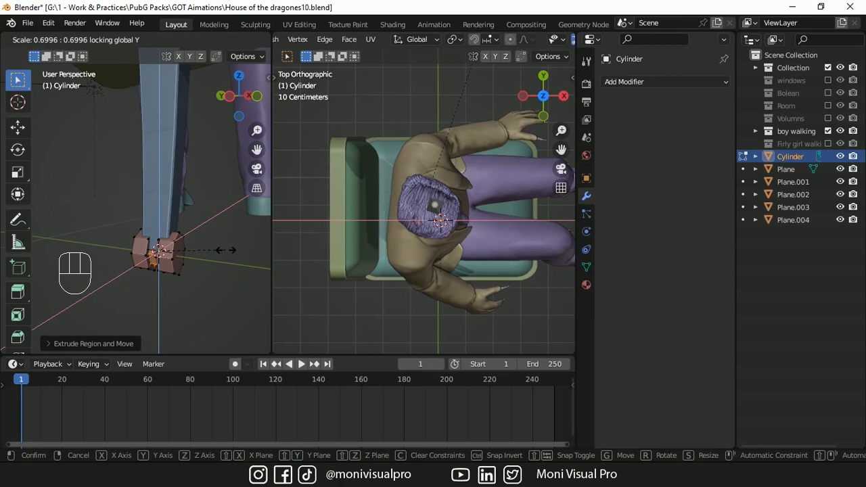
{"action": "left_click", "coordinate": [228, 252]}
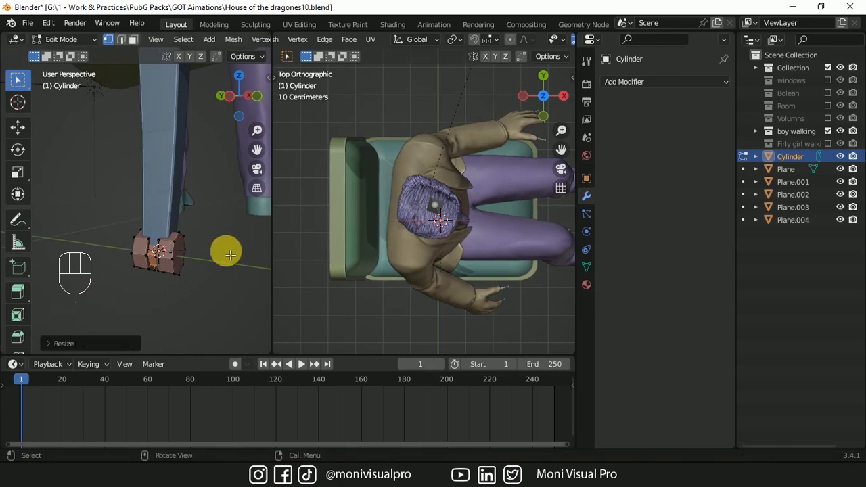
Select both end faces of the foot cylinder and inset them
{"action": "left_click", "coordinate": [188, 261]}
{"action": "key", "text": "3"}
{"action": "double_click", "coordinate": [178, 260]}
{"action": "mouse_move", "coordinate": [178, 259]}
{"action": "middle_mouse_down"}
{"action": "mouse_move", "coordinate": [162, 261]}
{"action": "mouse_move", "coordinate": [174, 273]}
{"action": "middle_mouse_up"}
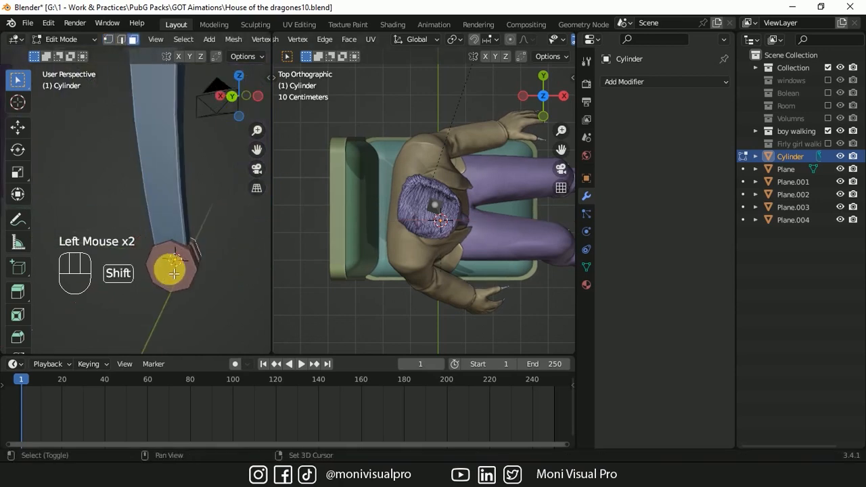
{"action": "left_click", "coordinate": [174, 274], "text": "shift"}
{"action": "key", "text": "i"}
{"action": "left_click", "coordinate": [231, 291]}
Extrude the inset end faces along their normals twice and scale them to about 0.9 with the Y axis locked
{"action": "key", "text": "e"}
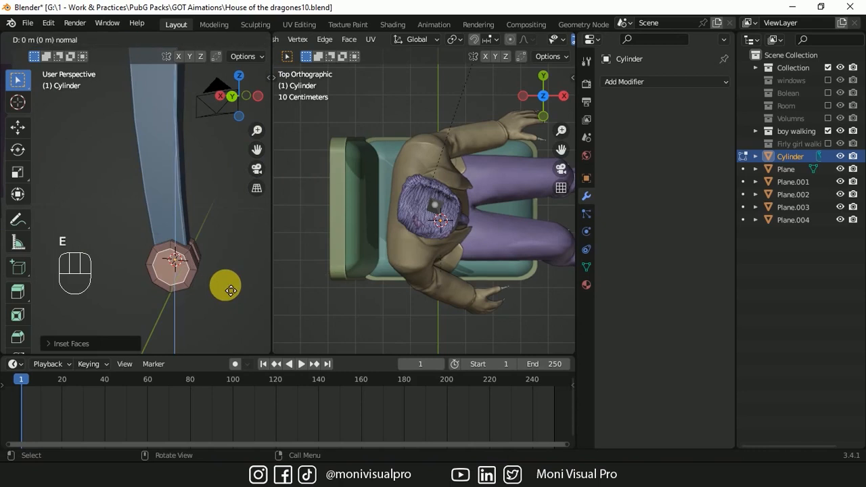
{"action": "right_click", "coordinate": [205, 257]}
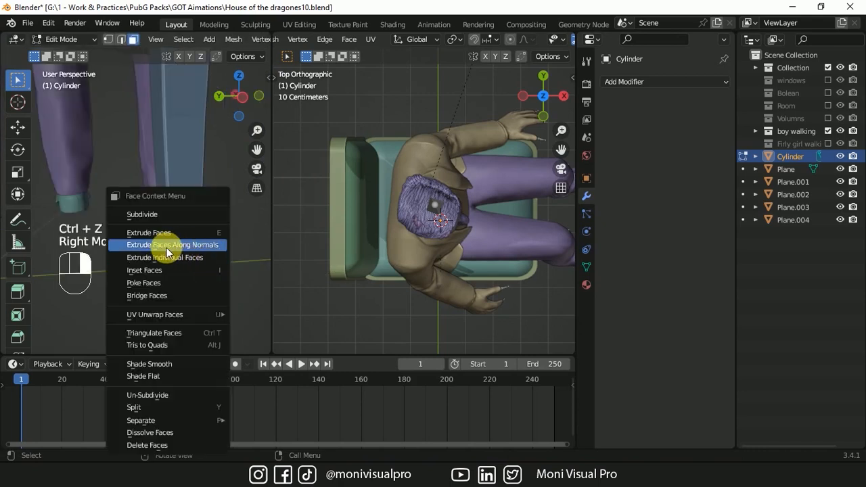
{"action": "left_click", "coordinate": [183, 246]}
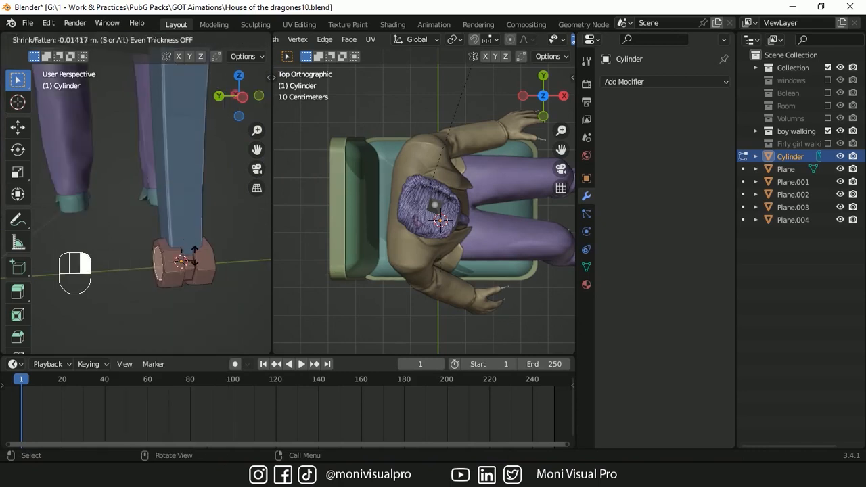
{"action": "right_click", "coordinate": [217, 227]}
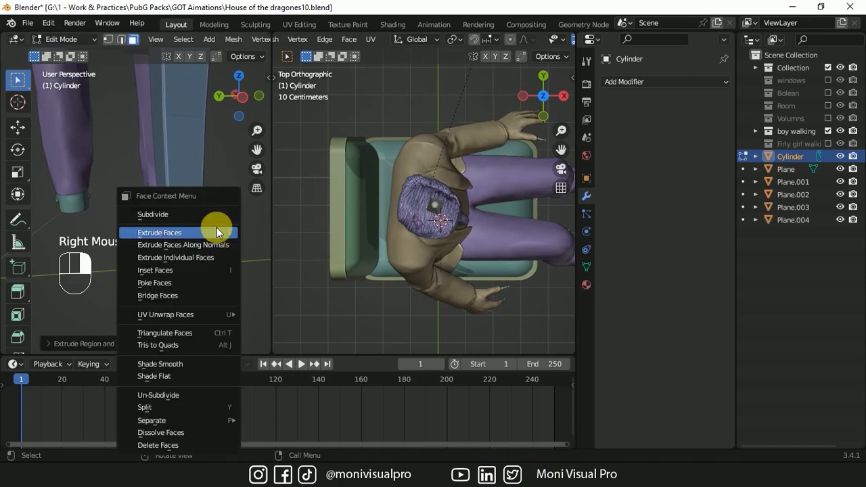
{"action": "left_click", "coordinate": [216, 247]}
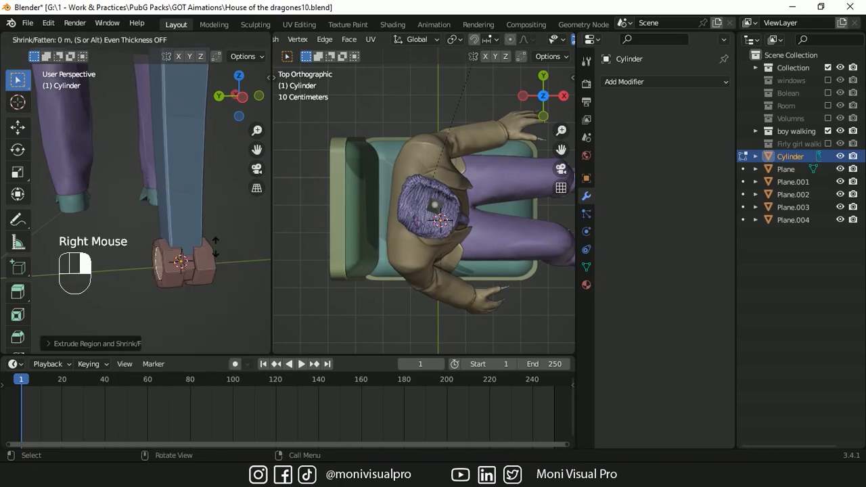
{"action": "key", "text": "s"}
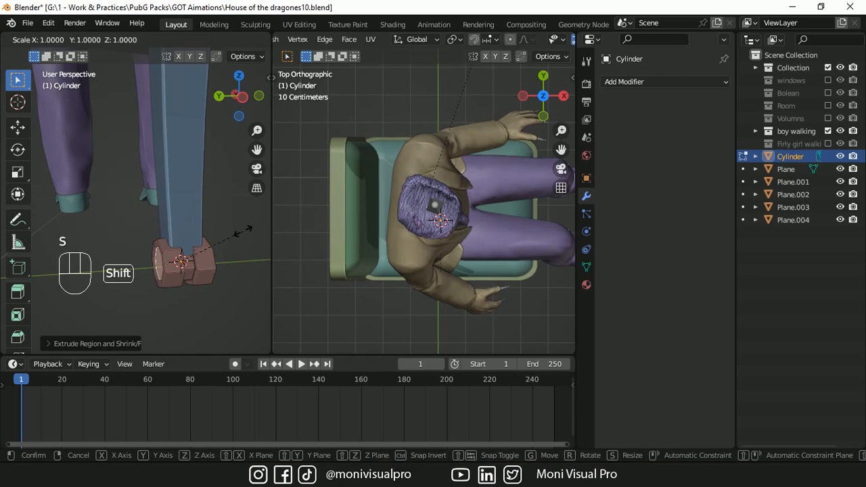
{"action": "key", "text": "shift+y"}
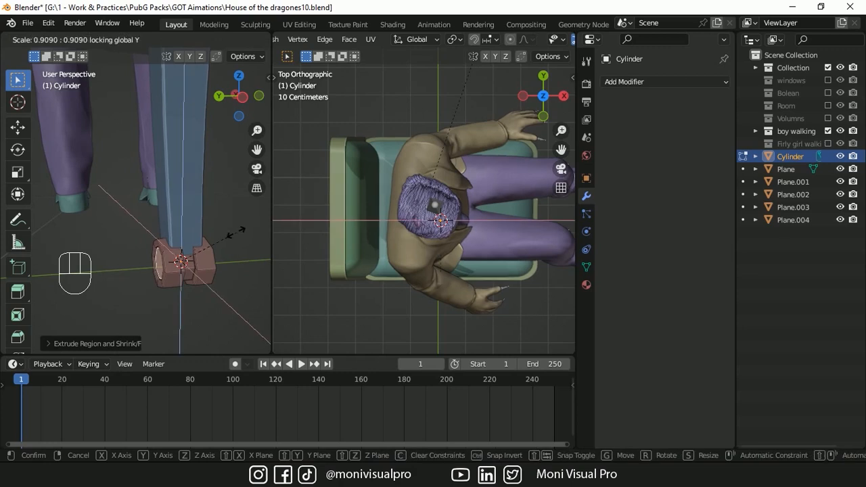
{"action": "left_click", "coordinate": [235, 237]}
Extrude the end faces along their normals again, shrink them with the Y axis locked, and adjust their spacing along Y
{"action": "right_click", "coordinate": [233, 237]}
{"action": "left_click", "coordinate": [234, 238]}
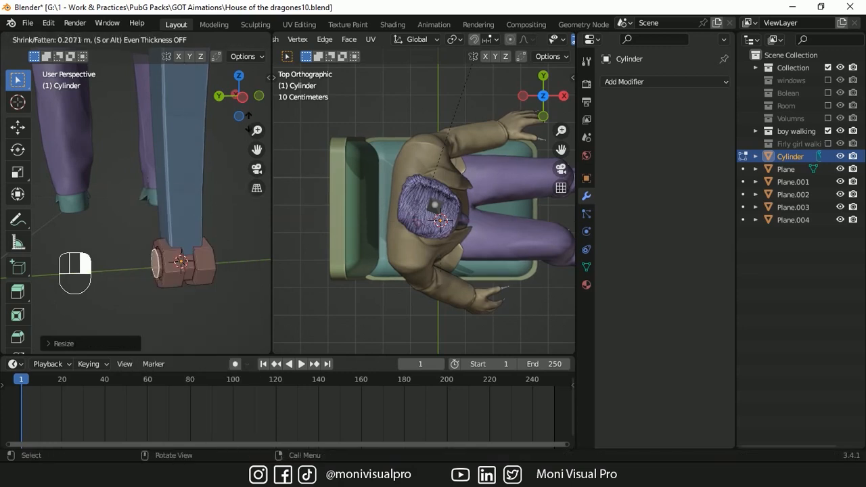
{"action": "left_click", "coordinate": [237, 298]}
{"action": "key", "text": "s"}
{"action": "key", "text": "shift+y"}
{"action": "left_click", "coordinate": [220, 270]}
{"action": "key", "text": "s"}
{"action": "key", "text": "y"}
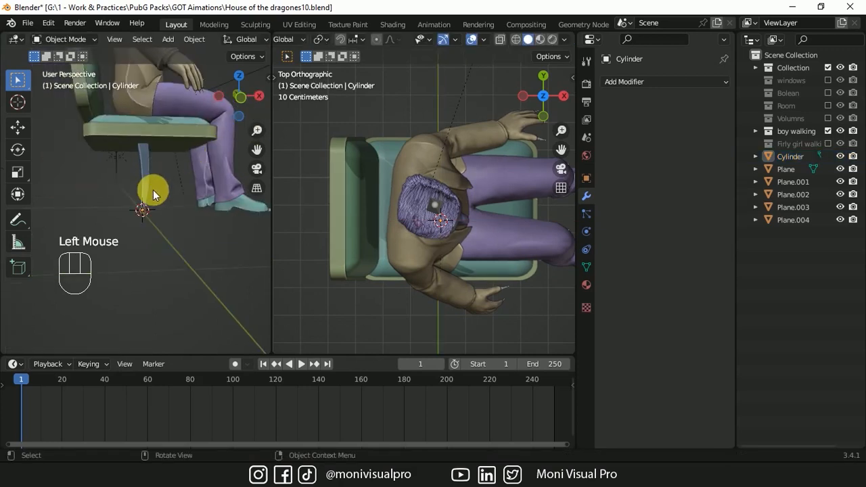
Select the chair leg and apply its Bevel modifier
{"action": "left_click", "coordinate": [151, 180]}
{"action": "left_click", "coordinate": [696, 125]}
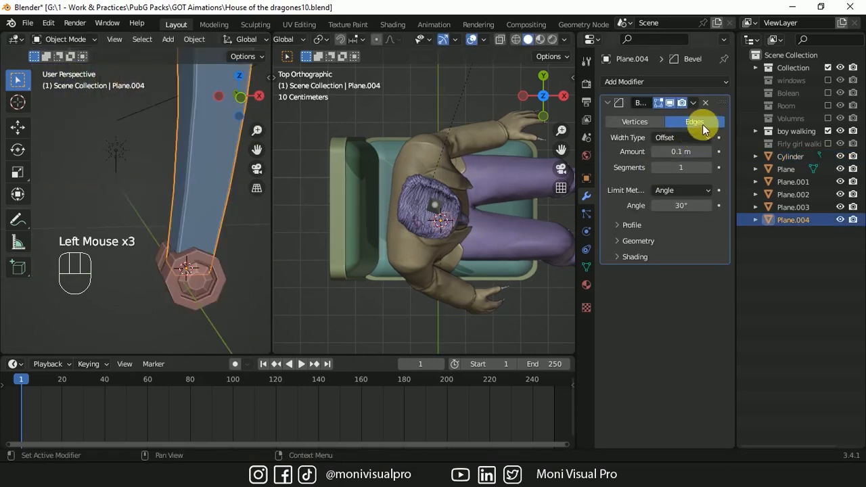
{"action": "left_click", "coordinate": [694, 105]}
{"action": "left_click", "coordinate": [712, 118]}
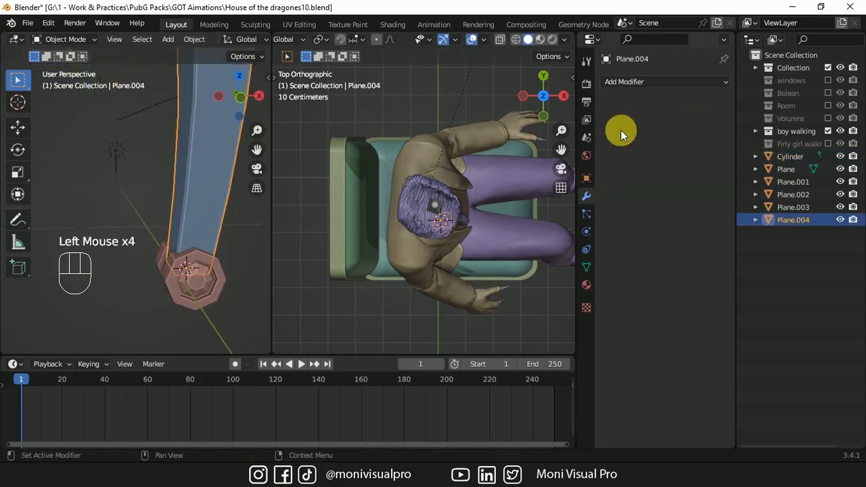
Add a Bevel modifier and a Subdivision Surface modifier to the foot cylinder
{"action": "left_click", "coordinate": [242, 265]}
{"action": "left_click", "coordinate": [639, 79]}
{"action": "left_click", "coordinate": [469, 135]}
{"action": "left_click", "coordinate": [614, 108]}
{"action": "left_click", "coordinate": [650, 80]}
{"action": "left_click", "coordinate": [495, 314]}
Apply the Bevel and Subdivision Surface modifiers on the foot cylinder
{"action": "left_click", "coordinate": [694, 104]}
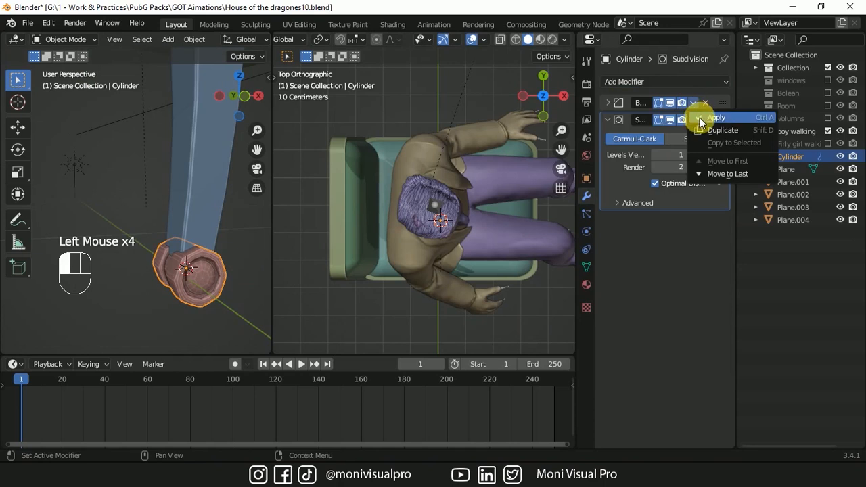
{"action": "left_click", "coordinate": [731, 118]}
{"action": "left_click", "coordinate": [693, 103]}
{"action": "left_click", "coordinate": [724, 115]}
{"action": "left_click", "coordinate": [197, 311], "text": "shift"}
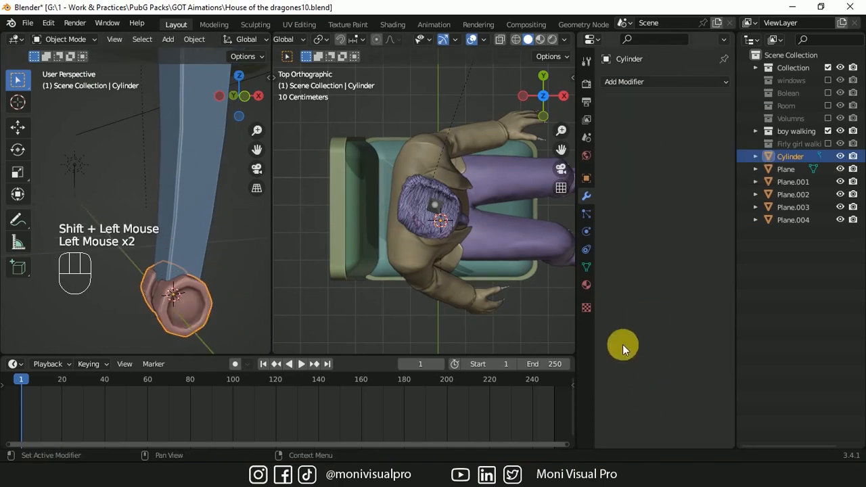
Give the foot cylinder a material slot and assign an existing material from the scene's material list
{"action": "left_click", "coordinate": [586, 285]}
{"action": "left_click", "coordinate": [657, 136]}
{"action": "left_click", "coordinate": [612, 136]}
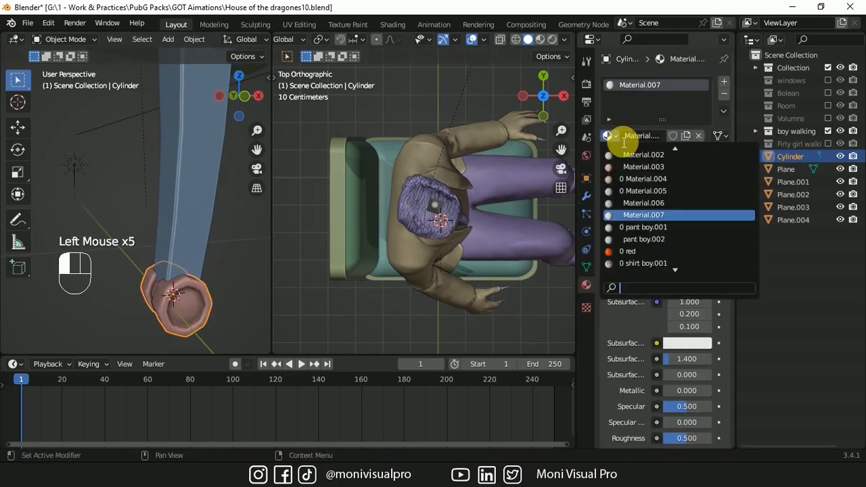
{"action": "scroll", "coordinate": [626, 230], "scroll_direction": "down", "scroll_amount": 5}
{"action": "left_click", "coordinate": [630, 245]}
Select the chair leg and assign the existing "white" material to it
{"action": "left_click", "coordinate": [199, 201]}
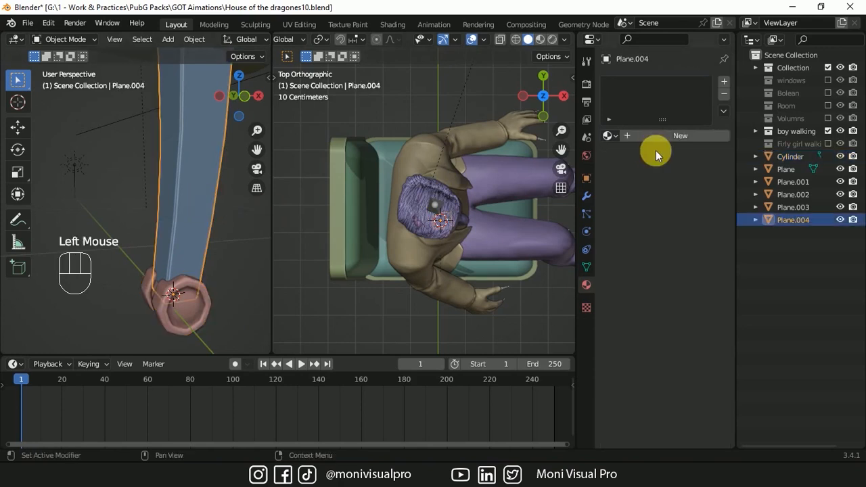
{"action": "left_click", "coordinate": [609, 136]}
{"action": "type", "text": "whi"}
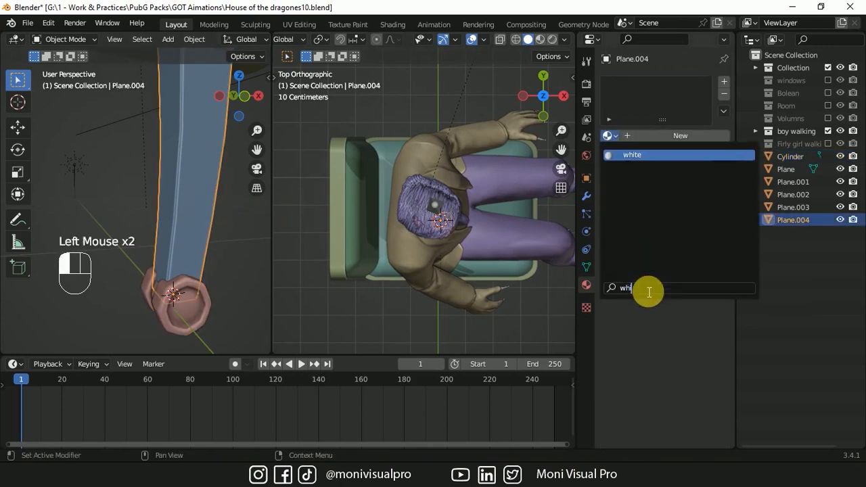
{"action": "left_click", "coordinate": [638, 156]}
Join the golden foot cylinder into the chair leg as one object
{"action": "left_click", "coordinate": [189, 301]}
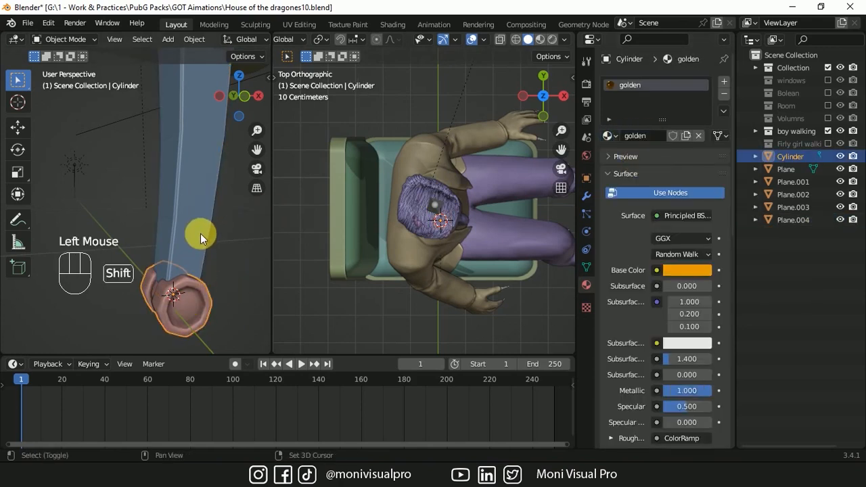
{"action": "left_click", "coordinate": [200, 237], "text": "shift"}
{"action": "key", "text": "ctrl+j"}
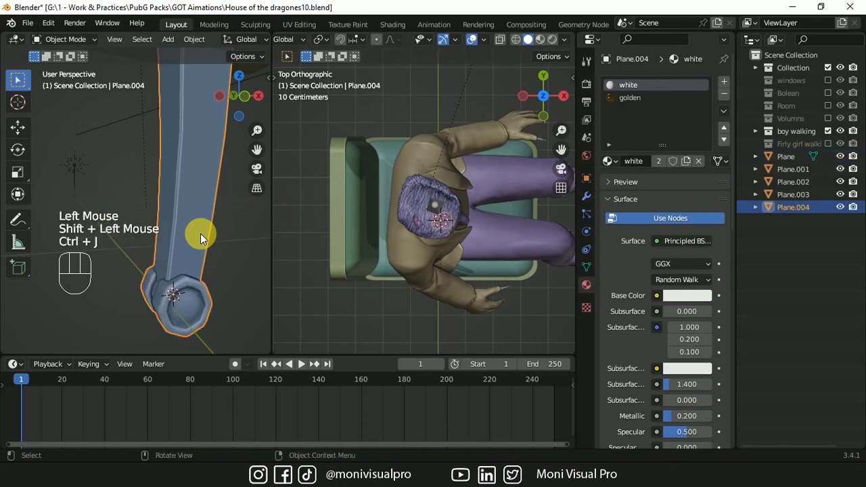
Shift the joined leg sideways toward the seat's rear corner and rotate it 45° about the Z axis
{"action": "left_click_drag", "start_coordinate": [239, 96], "coordinate": [261, 96]}
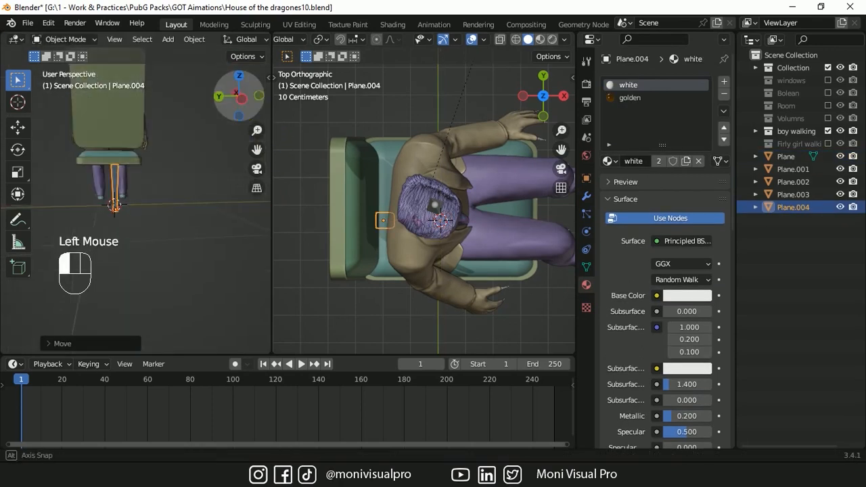
{"action": "key", "text": "grave"}
{"action": "left_click", "coordinate": [157, 167]}
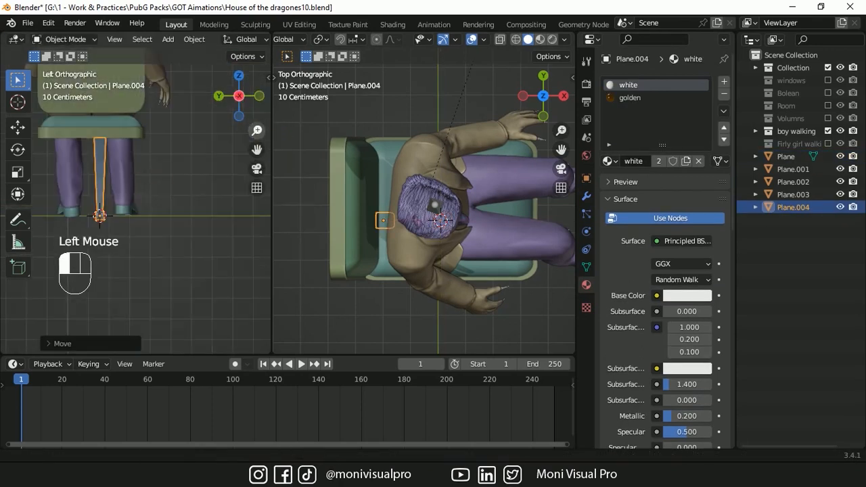
{"action": "key", "text": "g"}
{"action": "left_click", "coordinate": [189, 167]}
{"action": "key", "text": "r"}
{"action": "key", "text": "z"}
{"action": "key", "text": "4"}
{"action": "key", "text": "5"}
{"action": "key", "text": "Return"}
Fine-tune the rotated leg's position under the seat's rear corner, including a move along the X axis
{"action": "key", "text": "g"}
{"action": "left_click", "coordinate": [183, 171]}
{"action": "key", "text": "grave"}
{"action": "left_click", "coordinate": [184, 150]}
{"action": "key", "text": "g"}
{"action": "key", "text": "x"}
{"action": "left_click", "coordinate": [181, 159]}
Add a Mirror modifier to the leg with the seat frame as mirror object, mirroring on both X and Y
{"action": "left_click_drag", "start_coordinate": [241, 98], "coordinate": [260, 126]}
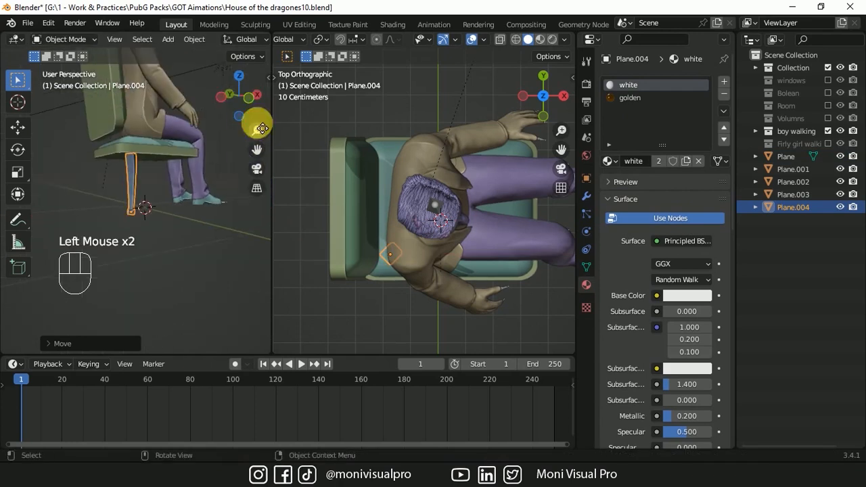
{"action": "left_click", "coordinate": [587, 195]}
{"action": "left_click", "coordinate": [638, 84]}
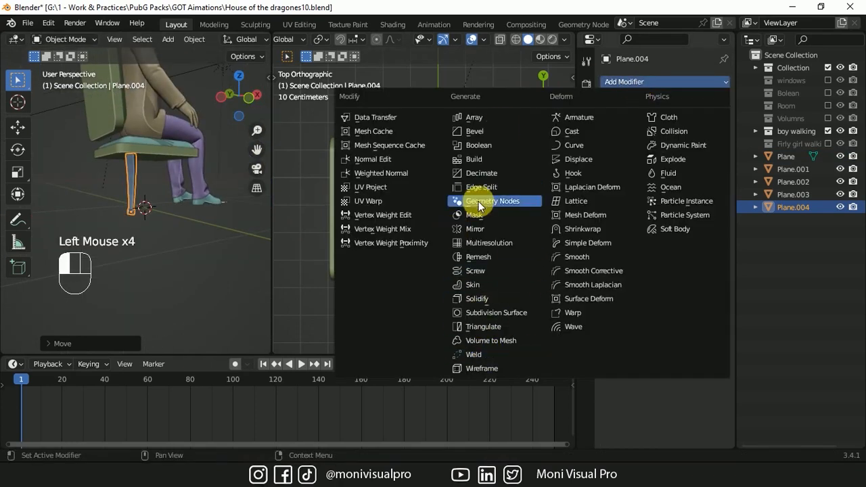
{"action": "left_click", "coordinate": [475, 229]}
{"action": "left_click", "coordinate": [705, 169]}
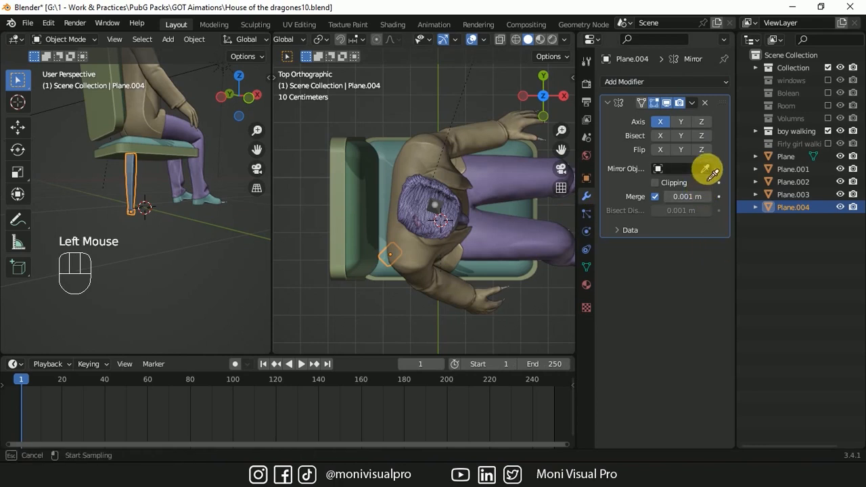
{"action": "left_click", "coordinate": [391, 284]}
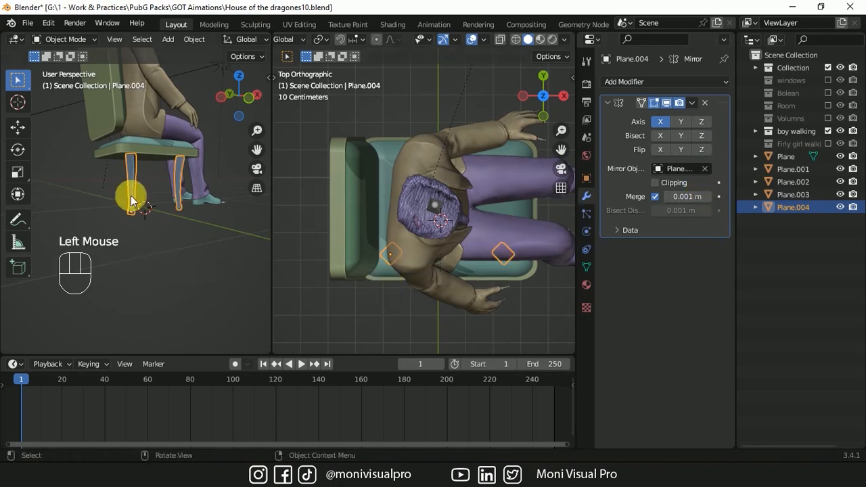
{"action": "left_click", "coordinate": [681, 122]}
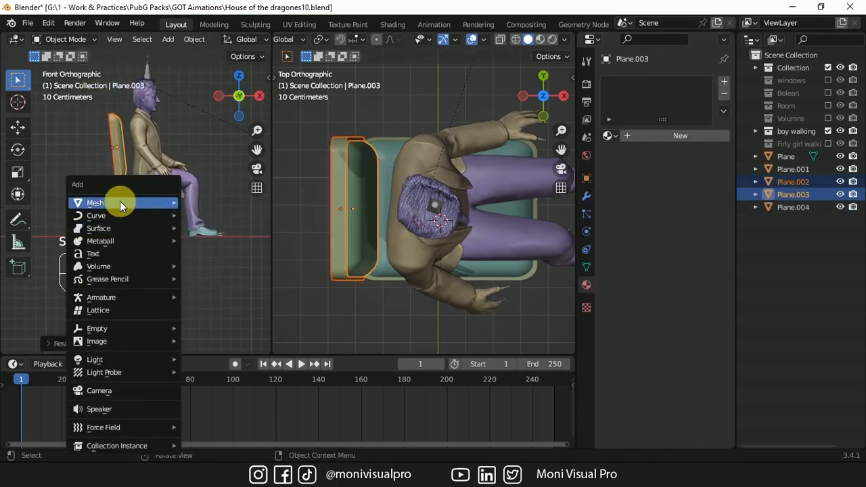
Add a new mesh plane and scale it down to a small square
{"action": "mouse_move", "coordinate": [154, 204]}
{"action": "left_click", "coordinate": [199, 203]}
{"action": "key", "text": "s"}
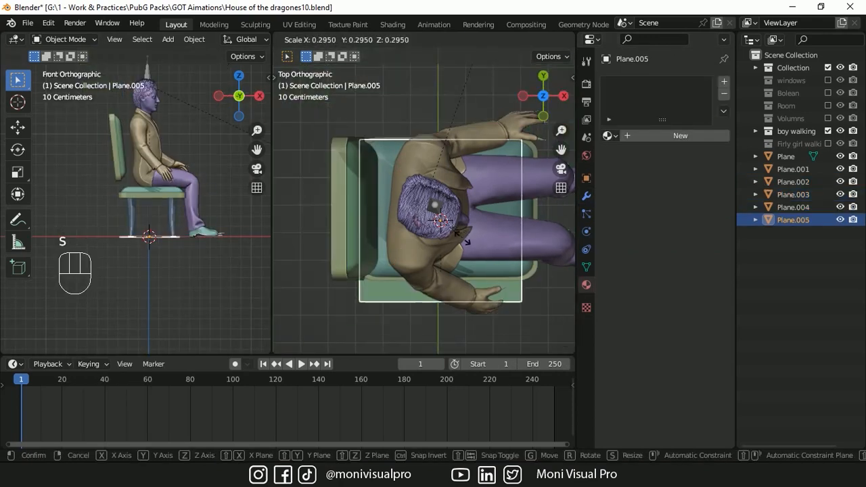
{"action": "left_click", "coordinate": [447, 221]}
Raise the small plane along Z to the seat frame's height and move it along X to the frame's rear end
{"action": "key", "text": "g"}
{"action": "key", "text": "z"}
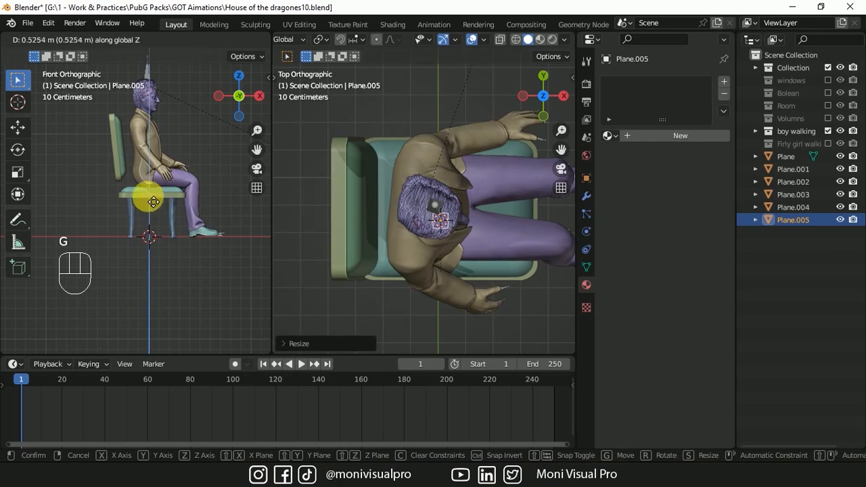
{"action": "left_click", "coordinate": [146, 211]}
{"action": "key", "text": "g"}
{"action": "key", "text": "x"}
{"action": "left_click", "coordinate": [126, 214]}
{"action": "scroll", "coordinate": [126, 214], "scroll_direction": "up", "scroll_amount": 5}
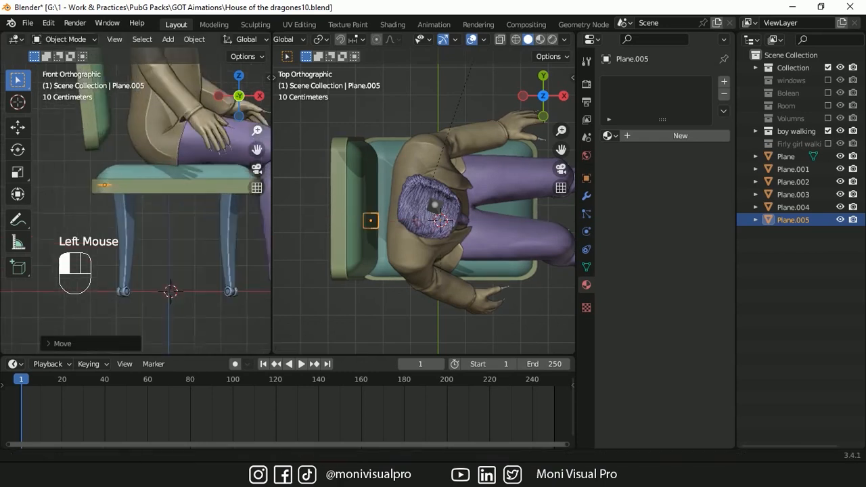
Move the small plane along the Y axis toward the near rear corner of the seat
{"action": "key", "text": "g"}
{"action": "key", "text": "y"}
{"action": "left_click", "coordinate": [396, 253]}
Add a Mirror modifier to the small plane, with the chair seat as mirror object and Y as the axis
{"action": "left_click", "coordinate": [586, 195]}
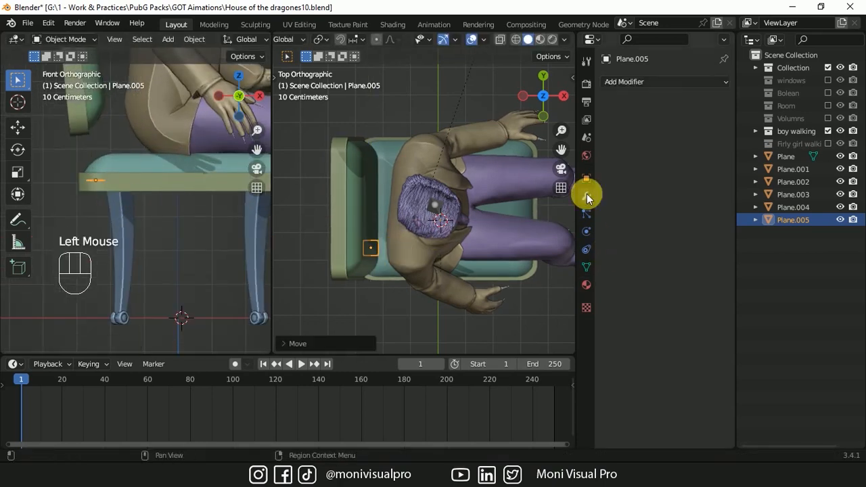
{"action": "left_click", "coordinate": [653, 84]}
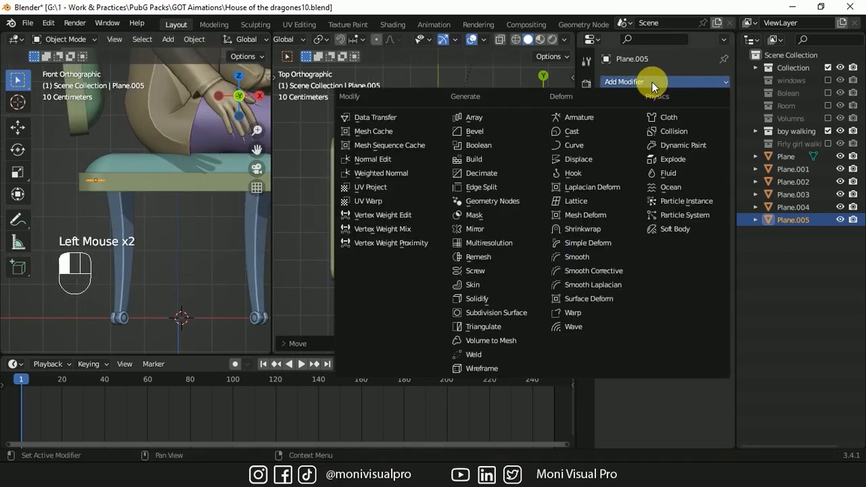
{"action": "left_click", "coordinate": [475, 228]}
{"action": "left_click", "coordinate": [706, 168]}
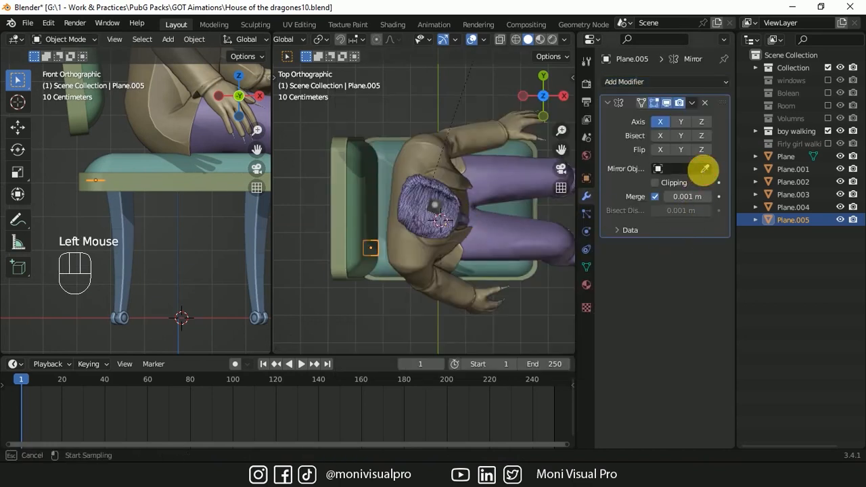
{"action": "left_click", "coordinate": [201, 191]}
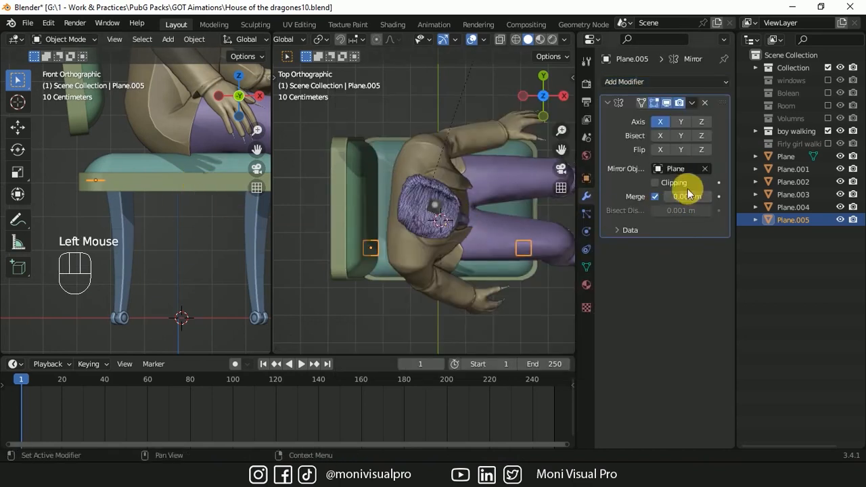
Extrude the plane up from the seat to the backrest and slant its upper end toward the backrest and outward along Y
{"action": "key", "text": "Tab"}
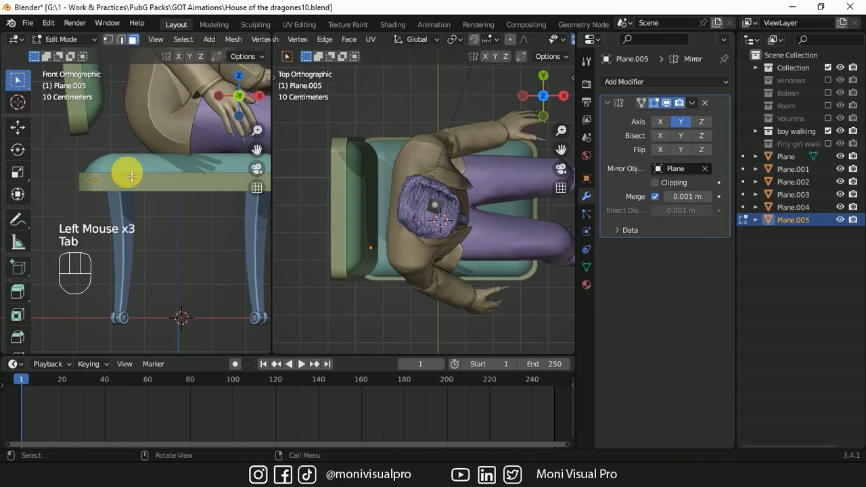
{"action": "key", "text": "e"}
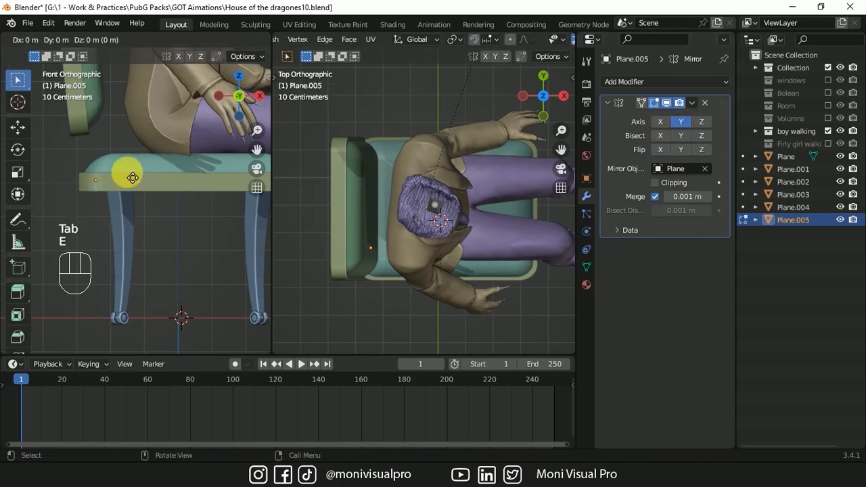
{"action": "left_click", "coordinate": [146, 119]}
{"action": "key", "text": "g"}
{"action": "key", "text": "x"}
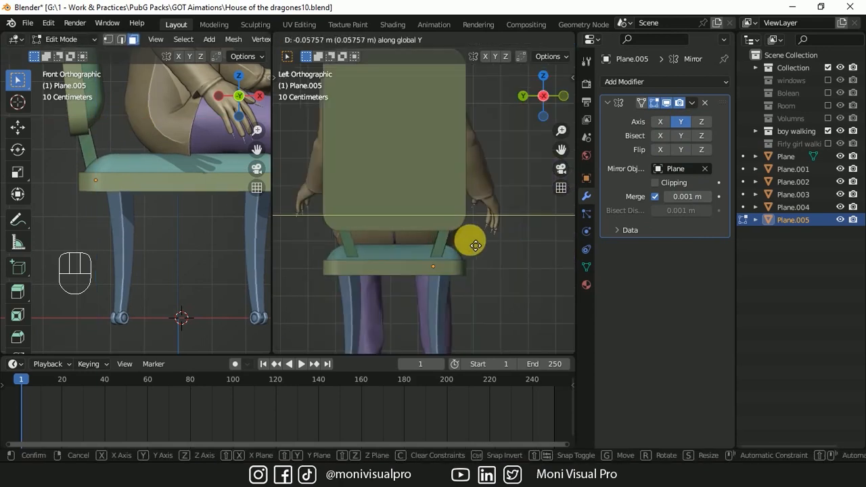
{"action": "left_click", "coordinate": [482, 245]}
Cut a loop across the middle of the backrest support, shift it along Y and bevel it into a curve
{"action": "key", "text": "ctrl+r"}
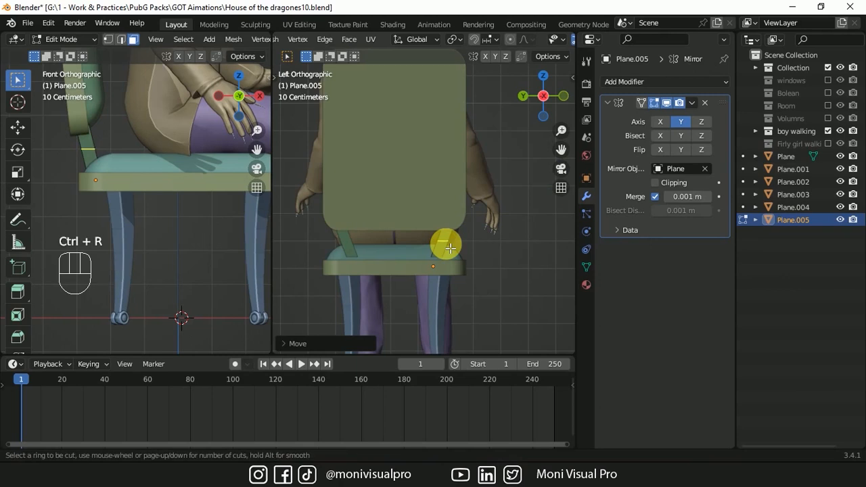
{"action": "left_click", "coordinate": [450, 248]}
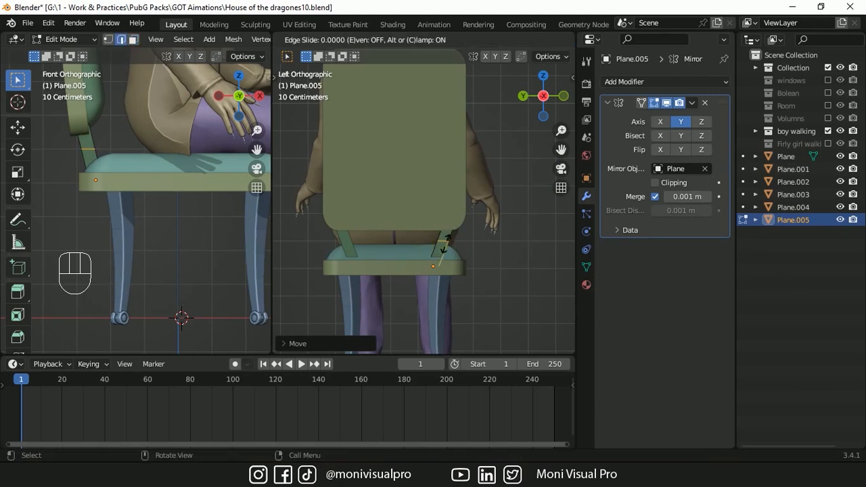
{"action": "left_click", "coordinate": [483, 257]}
{"action": "key", "text": "g"}
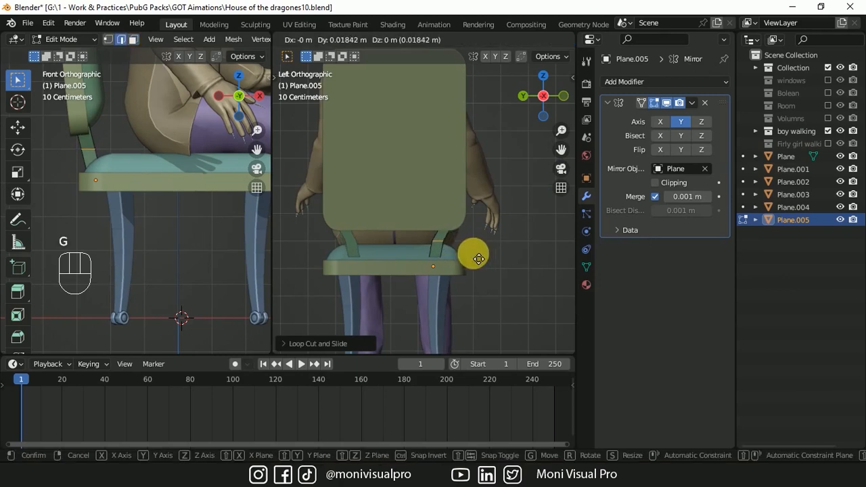
{"action": "key", "text": "y"}
{"action": "left_click", "coordinate": [476, 255]}
{"action": "key", "text": "ctrl+b"}
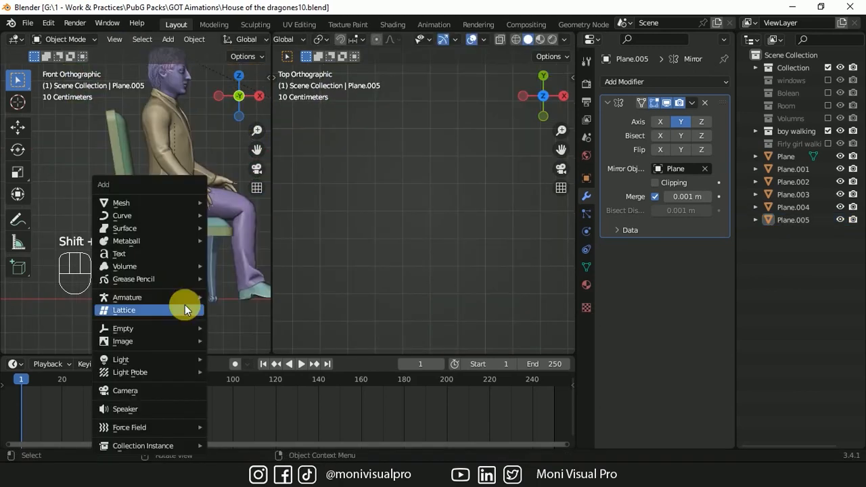
Add a new plane, scale it down and position it along Y and Z at the chair's side at armrest height
{"action": "mouse_move", "coordinate": [135, 202]}
{"action": "left_click", "coordinate": [230, 204]}
{"action": "key", "text": "s"}
{"action": "left_click", "coordinate": [389, 187]}
{"action": "key", "text": "g"}
{"action": "key", "text": "y"}
{"action": "left_click", "coordinate": [398, 220]}
{"action": "key", "text": "g"}
{"action": "key", "text": "z"}
{"action": "left_click", "coordinate": [179, 230]}
Rotate the new plane 90 degrees about the Y axis and move it along X to the chair's backrest
{"action": "scroll", "coordinate": [189, 191], "scroll_direction": "up", "scroll_amount": 4}
{"action": "key", "text": "r"}
{"action": "key", "text": "y"}
{"action": "key", "text": "9"}
{"action": "key", "text": "0"}
{"action": "key", "text": "Return"}
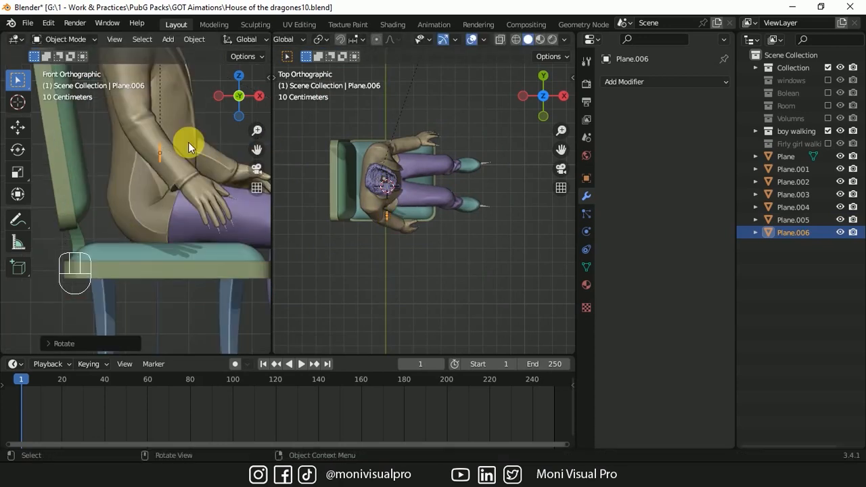
{"action": "key", "text": "g"}
{"action": "key", "text": "x"}
{"action": "left_click", "coordinate": [78, 147]}
Add a Mirror modifier to the armrest plane, using the chair as mirror object and Y as the only axis
{"action": "left_click", "coordinate": [662, 82]}
{"action": "left_click", "coordinate": [470, 226]}
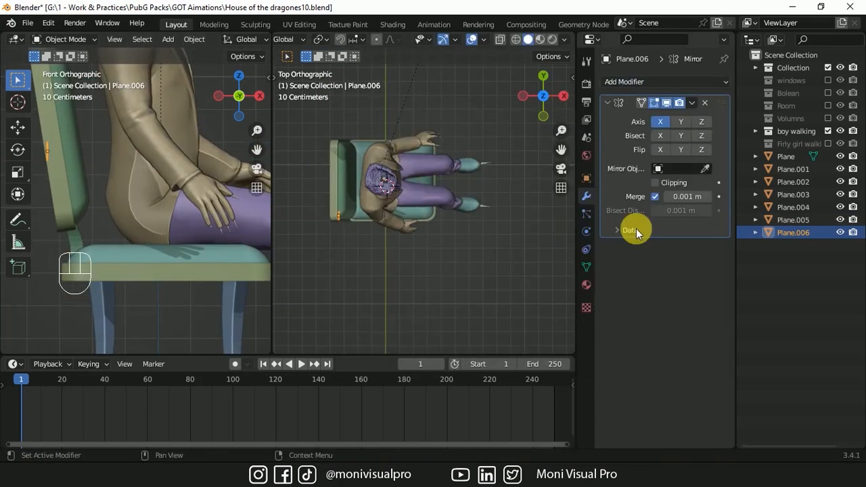
{"action": "left_click", "coordinate": [705, 169]}
{"action": "left_click", "coordinate": [366, 225]}
{"action": "left_click", "coordinate": [660, 122]}
{"action": "left_click", "coordinate": [681, 122]}
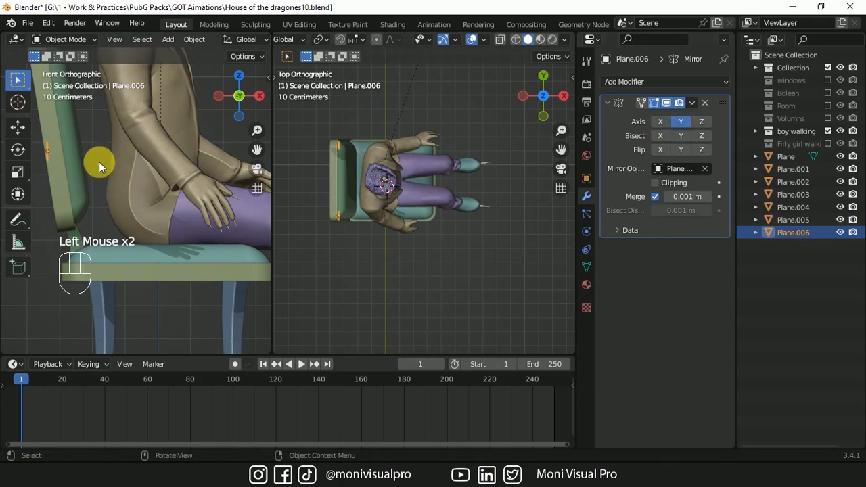
Extrude the armrest plane forward from the backrest by about 0.66 m
{"action": "key", "text": "Tab"}
{"action": "key", "text": "e"}
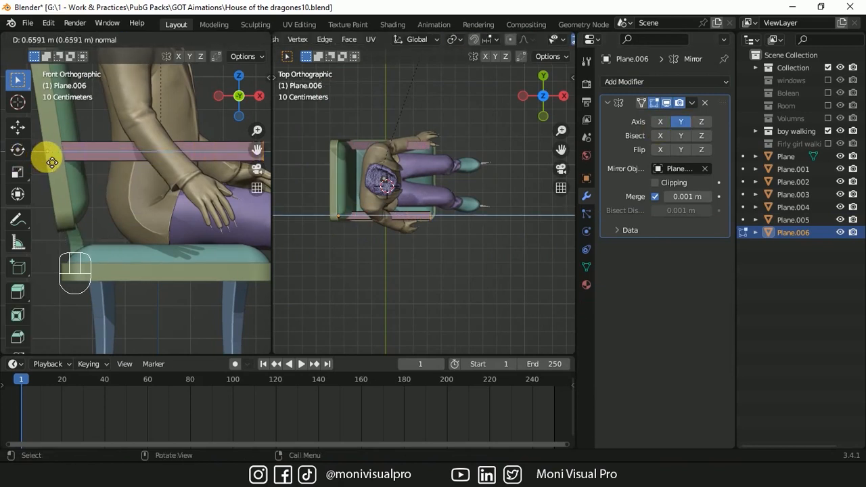
{"action": "left_click", "coordinate": [46, 157]}
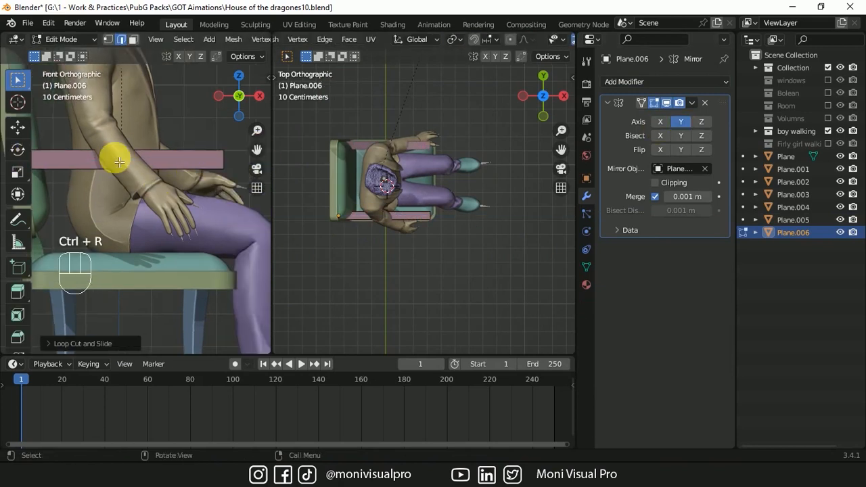
Lower the armrest's middle loop by about 0.04 m along Z and bevel it into a smooth curve
{"action": "key", "text": "g"}
{"action": "key", "text": "z"}
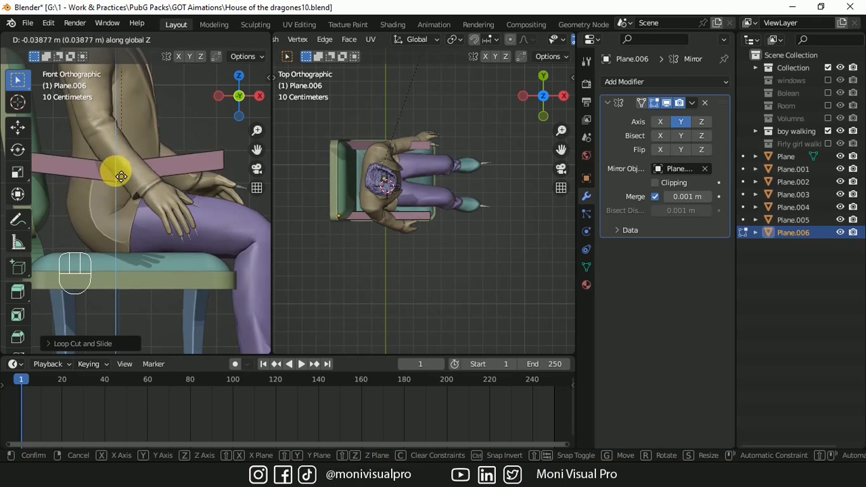
{"action": "left_click", "coordinate": [121, 178]}
{"action": "key", "text": "ctrl+b"}
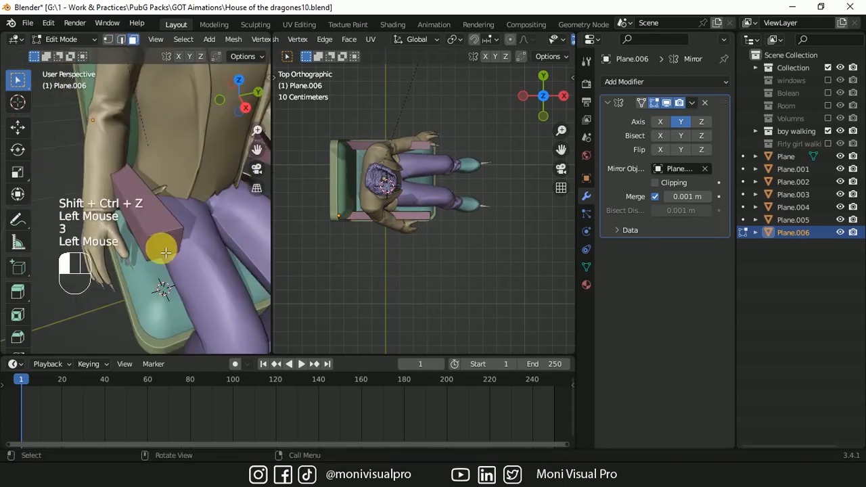
Select the front end face of the armrest and scale it down to taper the armrest
{"action": "left_click", "coordinate": [162, 245]}
{"action": "key", "text": "s"}
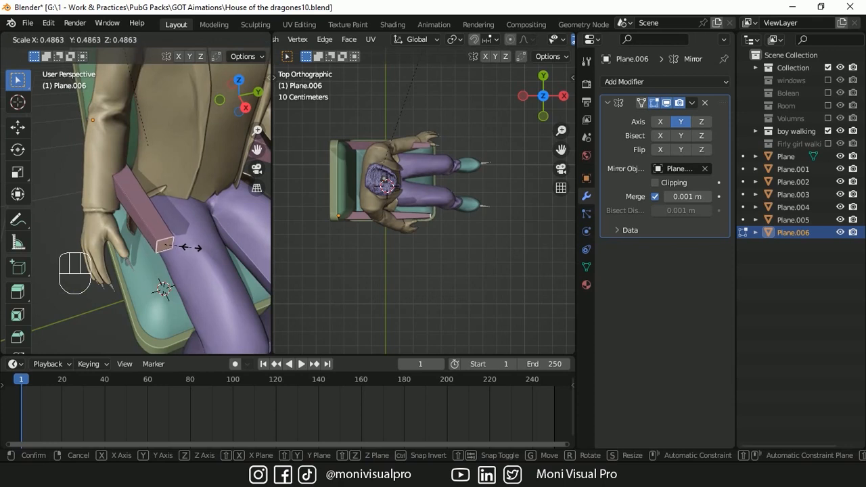
{"action": "left_click", "coordinate": [193, 232]}
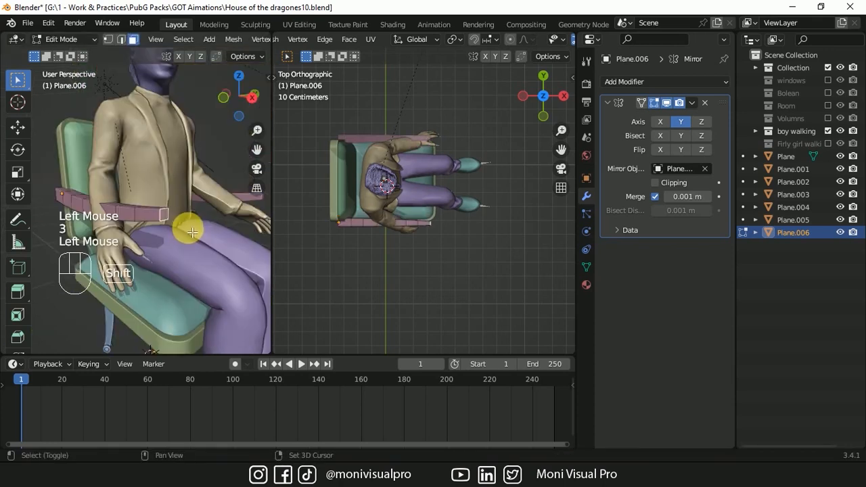
Duplicate the armrest's front end face, move the copy slightly forward and separate it into its own object
{"action": "key", "text": "shift+d"}
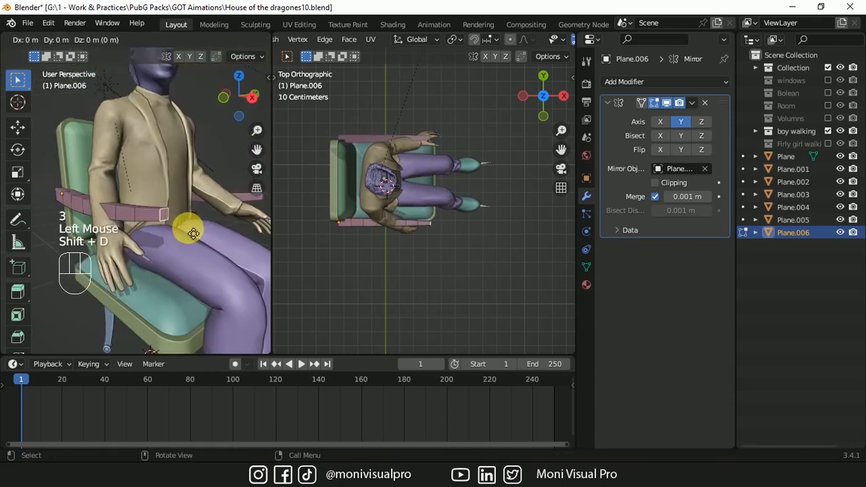
{"action": "left_click", "coordinate": [192, 233]}
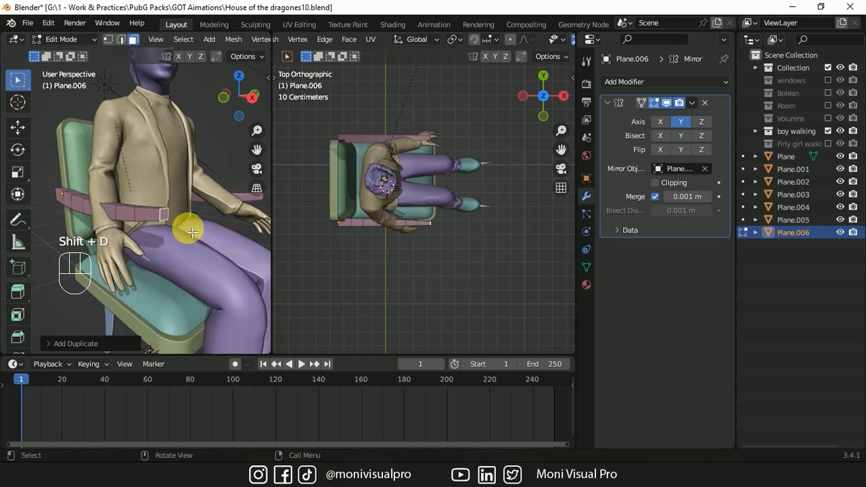
{"action": "key", "text": "g"}
{"action": "left_click", "coordinate": [207, 232]}
{"action": "key", "text": "p"}
{"action": "left_click", "coordinate": [202, 228]}
Return to Object Mode and set the separated face's origin to its own geometry
{"action": "key", "text": "Tab"}
{"action": "left_click", "coordinate": [193, 40]}
{"action": "mouse_move", "coordinate": [220, 66]}
{"action": "left_click", "coordinate": [406, 106]}
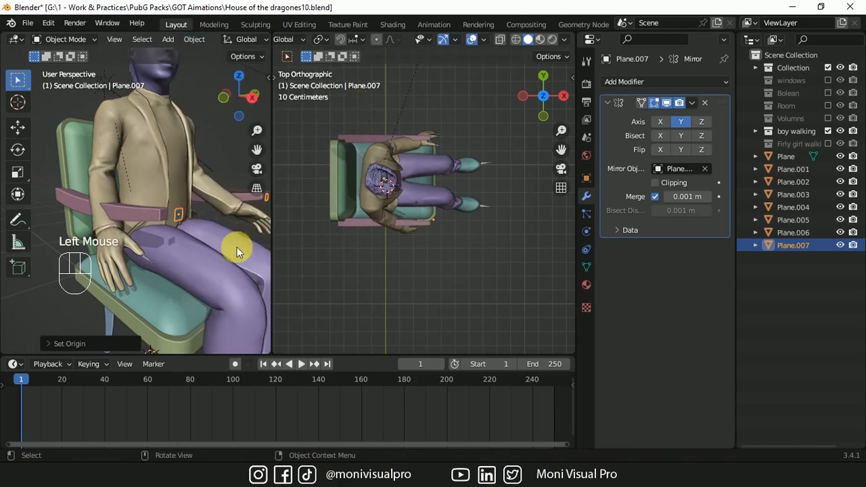
Rotate the separated face flat about the Y axis and lower it along Z by about 0.31 m to the seat
{"action": "key", "text": "r"}
{"action": "key", "text": "x"}
{"action": "key", "text": "y"}
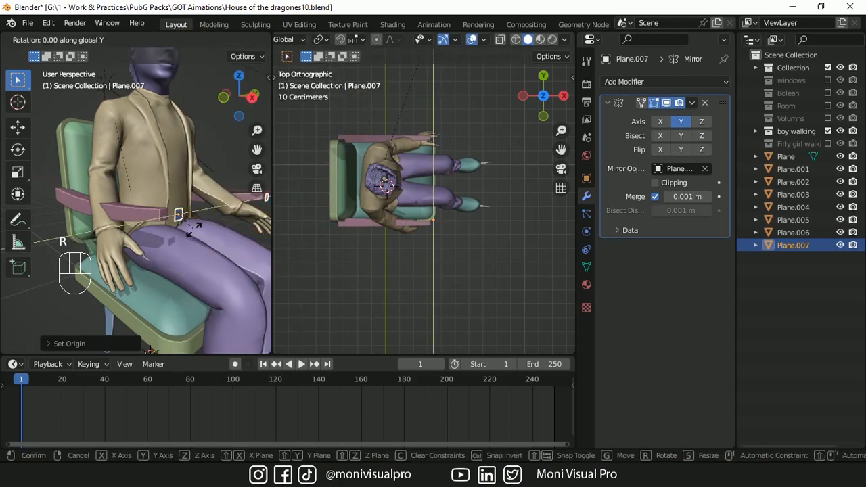
{"action": "left_click", "coordinate": [193, 229]}
{"action": "key", "text": "g"}
{"action": "key", "text": "z"}
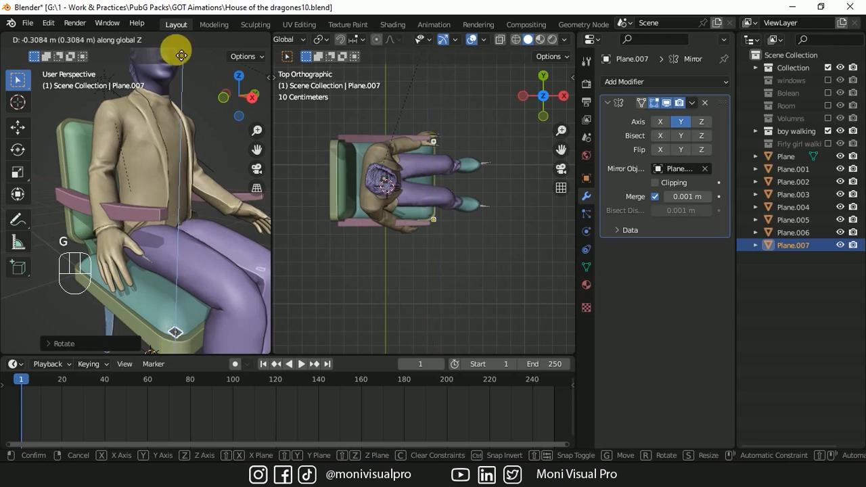
Extrude the lowered face straight up to the armrest to form the front armrest support
{"action": "key", "text": "Tab"}
{"action": "key", "text": "a"}
{"action": "key", "text": "e"}
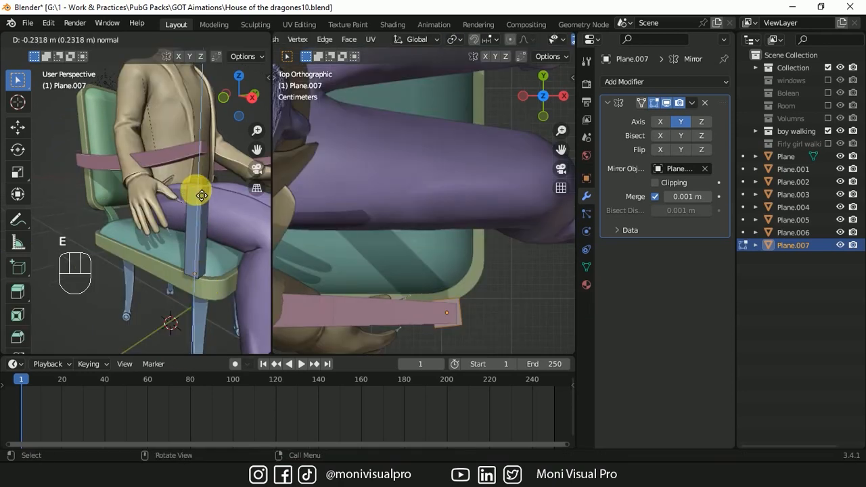
{"action": "left_click", "coordinate": [200, 168]}
In front view, shift the middle loop of the armrest support backward and along Y to bend the support
{"action": "key", "text": "KP_1"}
{"action": "key", "text": "g"}
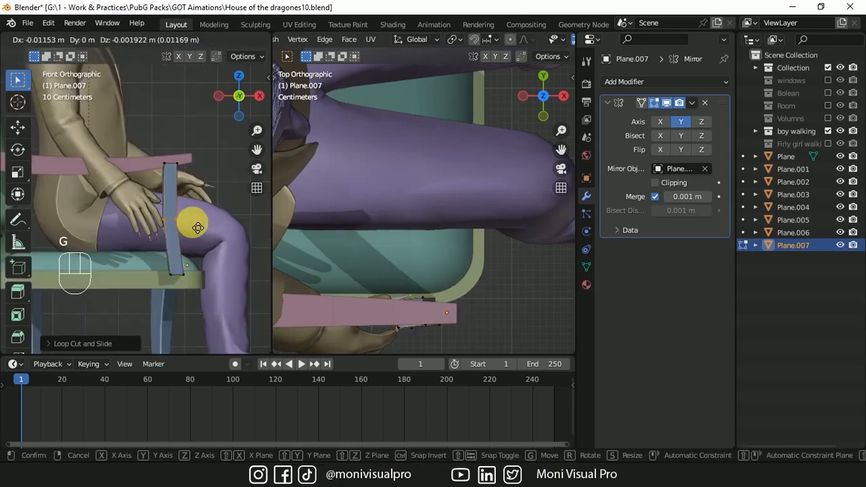
{"action": "key", "text": "y"}
{"action": "left_click", "coordinate": [164, 147]}
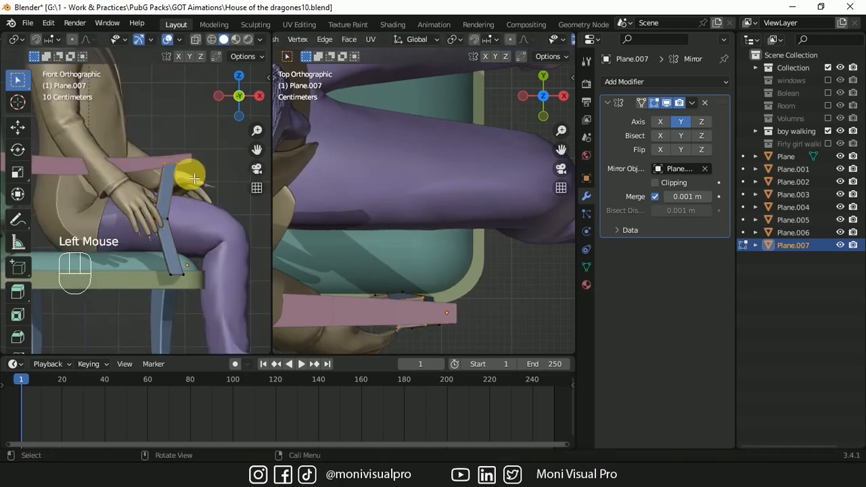
With X-ray on, enlarge the lower end of the armrest support, lower it along Z and shift it along Y against the seat
{"action": "left_click", "coordinate": [195, 40]}
{"action": "key", "text": "s"}
{"action": "left_click", "coordinate": [207, 286]}
{"action": "key", "text": "g"}
{"action": "key", "text": "z"}
{"action": "left_click", "coordinate": [200, 294]}
{"action": "key", "text": "g"}
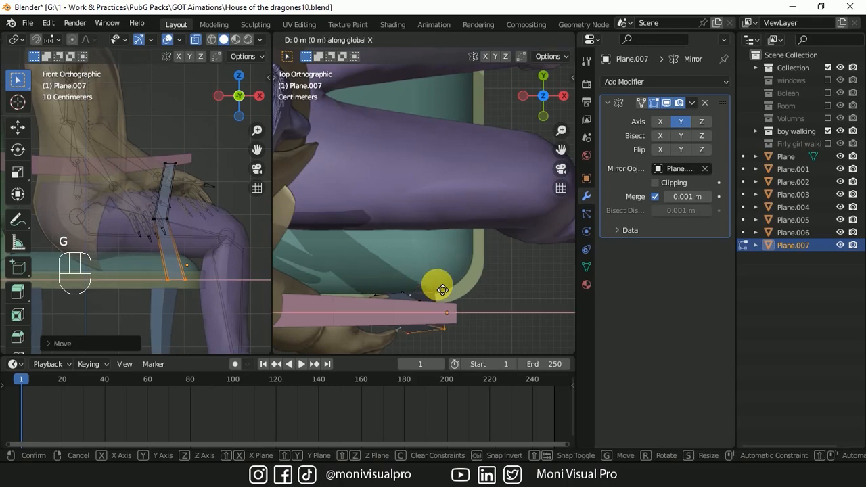
{"action": "key", "text": "y"}
{"action": "left_click", "coordinate": [439, 282]}
Bevel the armrest support's middle loop into a rounded bend and leave Edit Mode
{"action": "left_click_drag", "start_coordinate": [143, 234], "coordinate": [180, 207]}
{"action": "key", "text": "ctrl+b"}
{"action": "left_click", "coordinate": [242, 226]}
{"action": "key", "text": "Tab"}
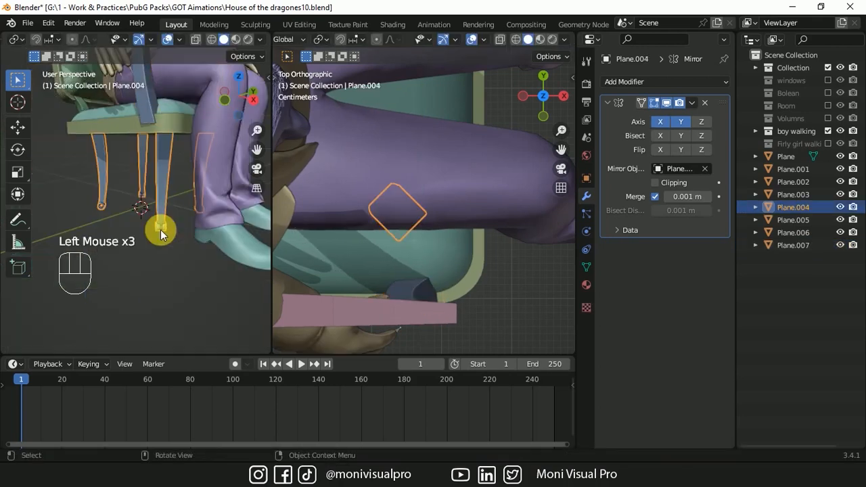
Duplicate the linked ball foot of the chair leg, place the copy beside it and separate it into its own object
{"action": "key", "text": "Tab"}
{"action": "left_click", "coordinate": [101, 205]}
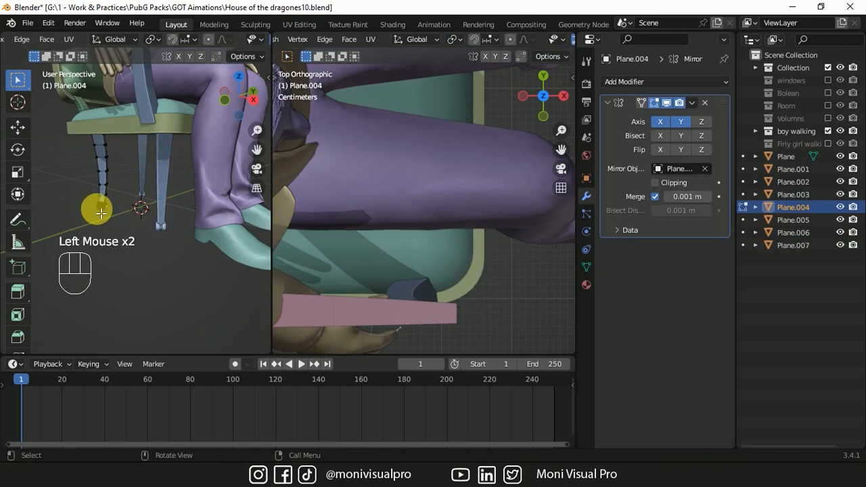
{"action": "key", "text": "ctrl+l"}
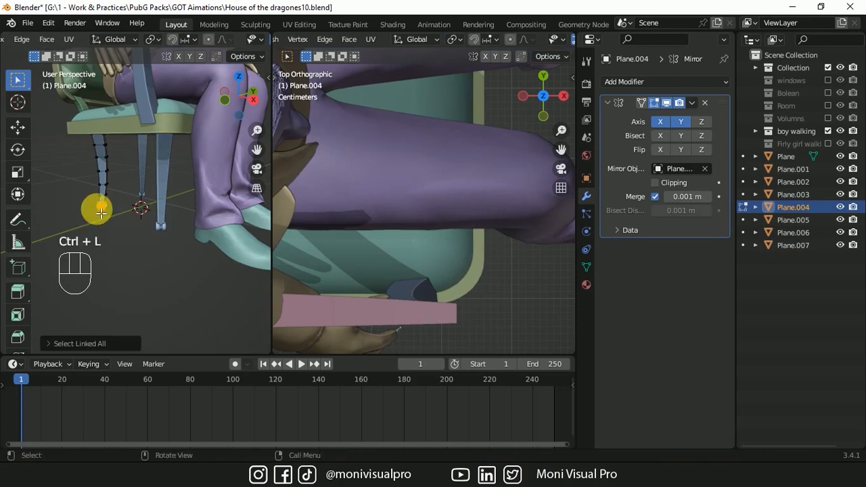
{"action": "key", "text": "shift+d"}
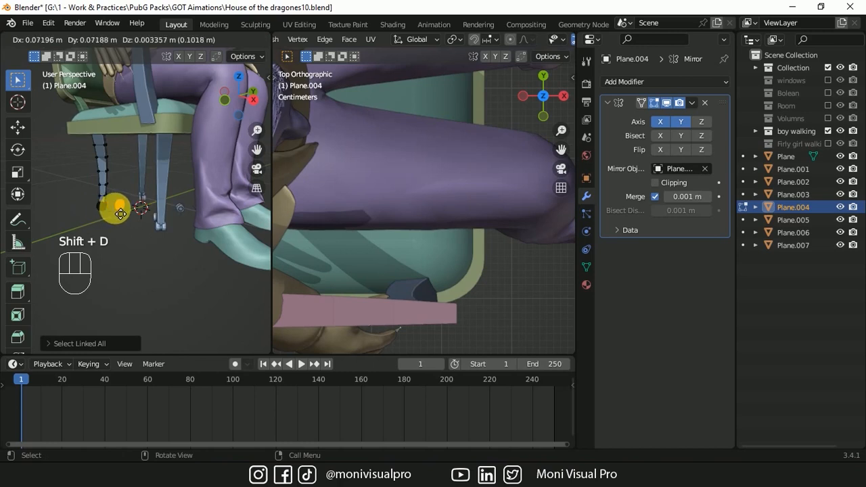
{"action": "left_click", "coordinate": [119, 213]}
{"action": "key", "text": "p"}
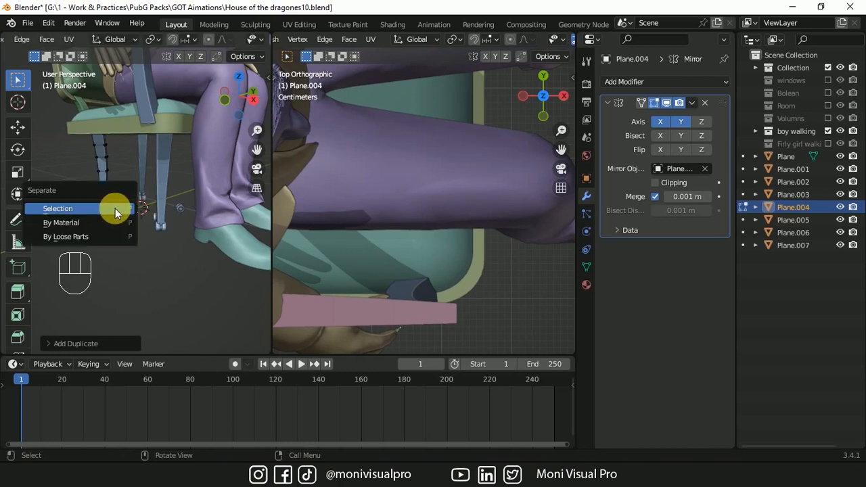
{"action": "left_click", "coordinate": [116, 210]}
{"action": "key", "text": "Tab"}
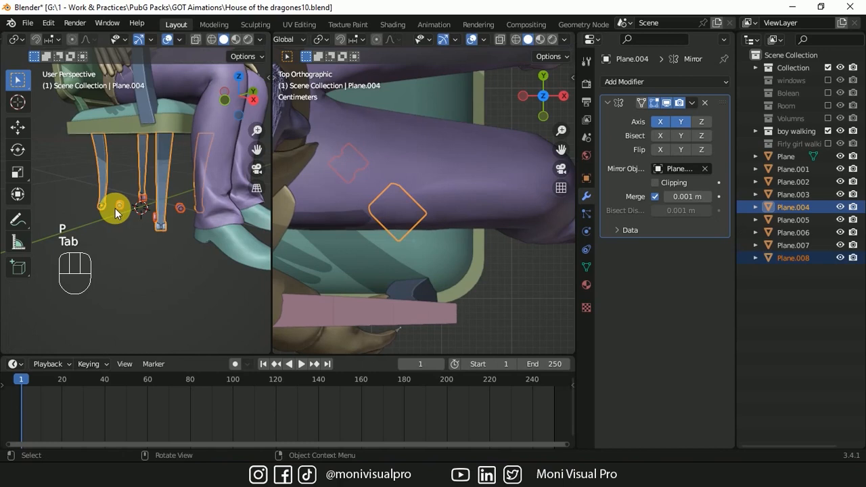
Turn off X mirroring on the separated ball, keeping Y, and move it to the front end of the armrest
{"action": "left_click", "coordinate": [120, 201]}
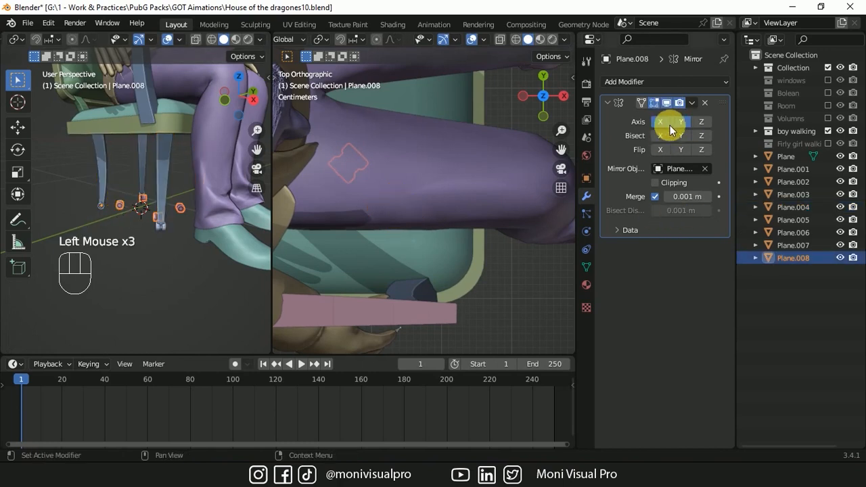
{"action": "key", "text": "g"}
{"action": "key", "text": "y"}
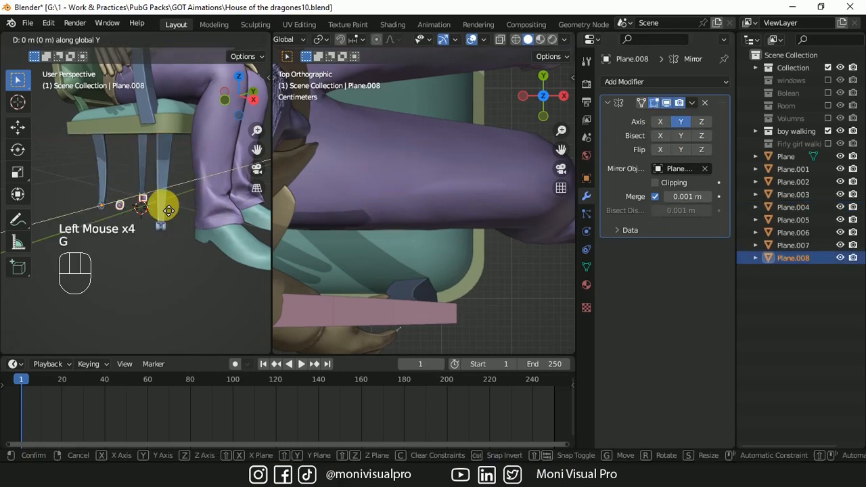
{"action": "left_click", "coordinate": [203, 230]}
{"action": "scroll", "coordinate": [44, 42], "scroll_direction": "up", "scroll_amount": 14}
Set the ball's origin to its geometry and add a Subdivision Surface modifier with a viewport level of 2
{"action": "left_click", "coordinate": [183, 39]}
{"action": "mouse_move", "coordinate": [196, 68]}
{"action": "left_click", "coordinate": [331, 81]}
{"action": "left_click", "coordinate": [607, 103]}
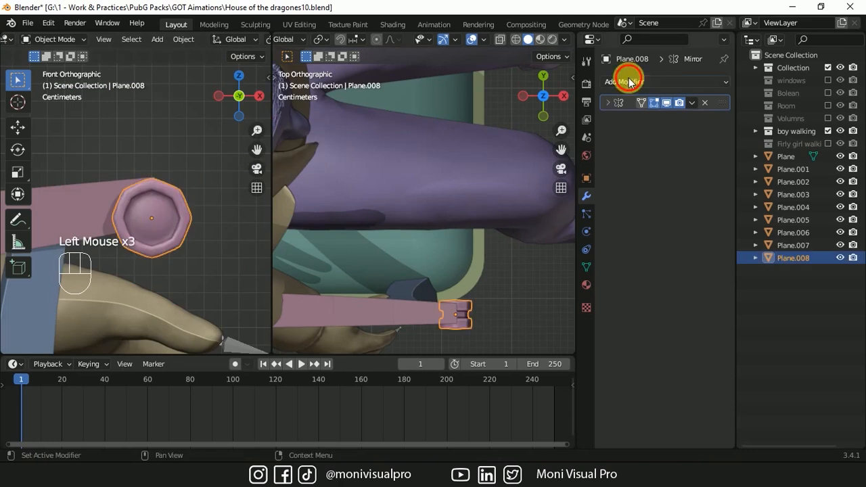
{"action": "left_click", "coordinate": [629, 81]}
{"action": "left_click", "coordinate": [707, 155]}
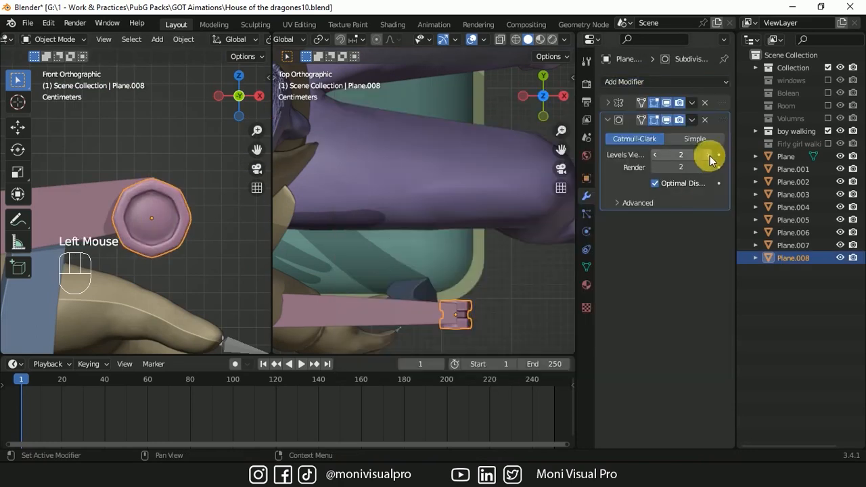
In Edit Mode of the armrest, extrude its front end down toward the ball ornament
{"action": "key", "text": "Tab"}
{"action": "left_click_drag", "start_coordinate": [257, 130], "coordinate": [140, 199]}
{"action": "key", "text": "Tab"}
{"action": "left_click", "coordinate": [140, 198]}
{"action": "left_click", "coordinate": [140, 199]}
{"action": "key", "text": "Tab"}
{"action": "left_click", "coordinate": [454, 308]}
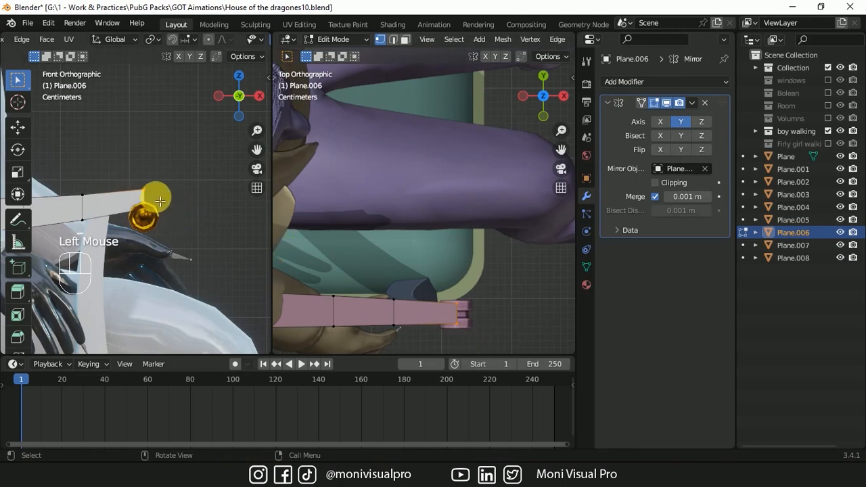
{"action": "key", "text": "g"}
{"action": "left_click", "coordinate": [177, 227]}
Add a loop cut across the extruded armrest tip and slide it along the tip
{"action": "key", "text": "ctrl+r"}
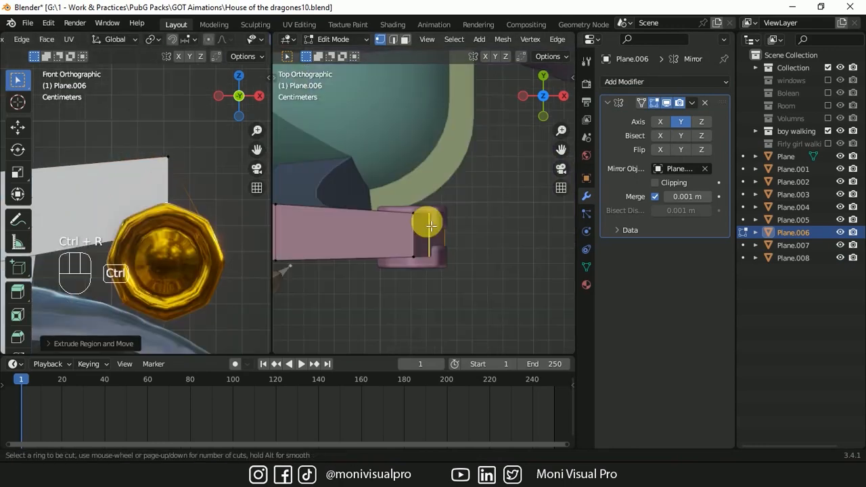
{"action": "left_click", "coordinate": [427, 224]}
{"action": "left_click", "coordinate": [427, 223]}
{"action": "key", "text": "g"}
{"action": "key", "text": "g"}
{"action": "left_click", "coordinate": [199, 189]}
Move the tip's new loop outward and bevel it with several segments to round the armrest's front end
{"action": "key", "text": "g"}
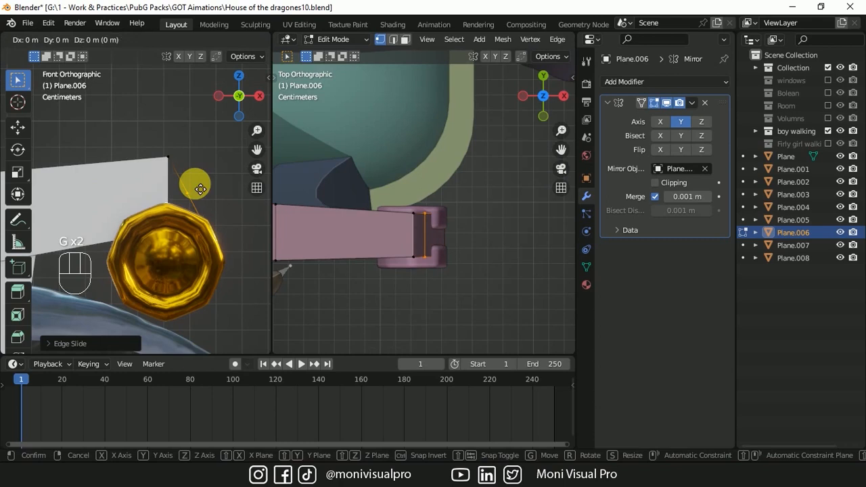
{"action": "left_click", "coordinate": [238, 168]}
{"action": "key", "text": "ctrl+b"}
{"action": "scroll", "coordinate": [234, 194], "scroll_direction": "up", "scroll_amount": 4}
{"action": "left_click", "coordinate": [240, 196]}
{"action": "key", "text": "e"}
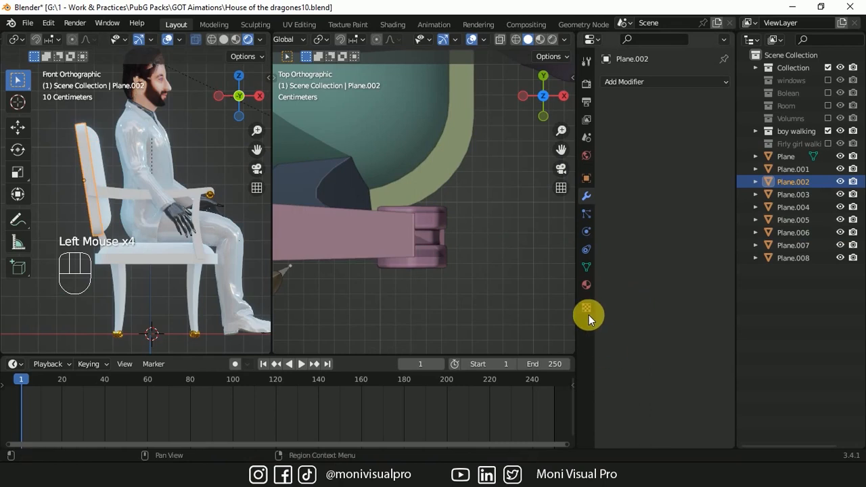
Assign the golden material to the backrest frame and link it to the seat frame
{"action": "left_click", "coordinate": [586, 285]}
{"action": "left_click", "coordinate": [616, 139]}
{"action": "type", "text": "go"}
{"action": "key", "text": "Return"}
{"action": "left_click", "coordinate": [108, 258]}
{"action": "left_click", "coordinate": [87, 167], "text": "shift"}
{"action": "key", "text": "ctrl+l"}
{"action": "left_click", "coordinate": [90, 201]}
Link the chair legs' material to the seat cushion and assign the white material to the backrest cushion
{"action": "left_click", "coordinate": [123, 251]}
{"action": "left_click", "coordinate": [125, 290], "text": "shift"}
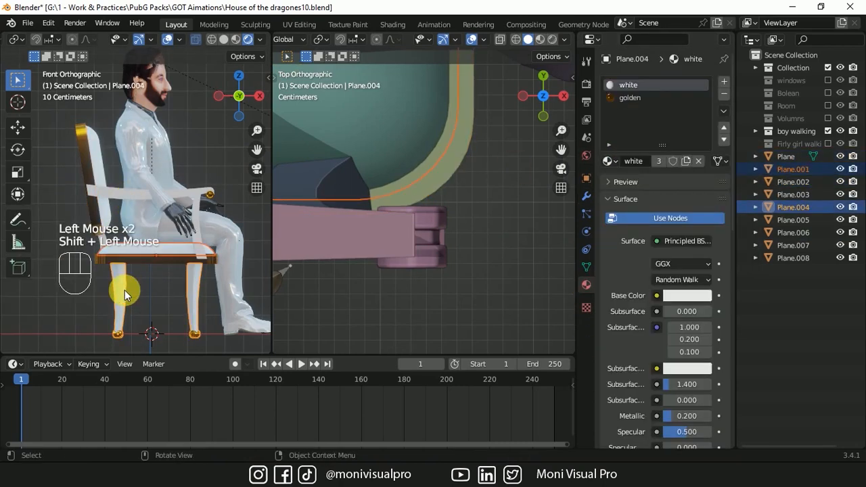
{"action": "left_click", "coordinate": [139, 248]}
{"action": "left_click", "coordinate": [615, 135]}
{"action": "left_click", "coordinate": [629, 153]}
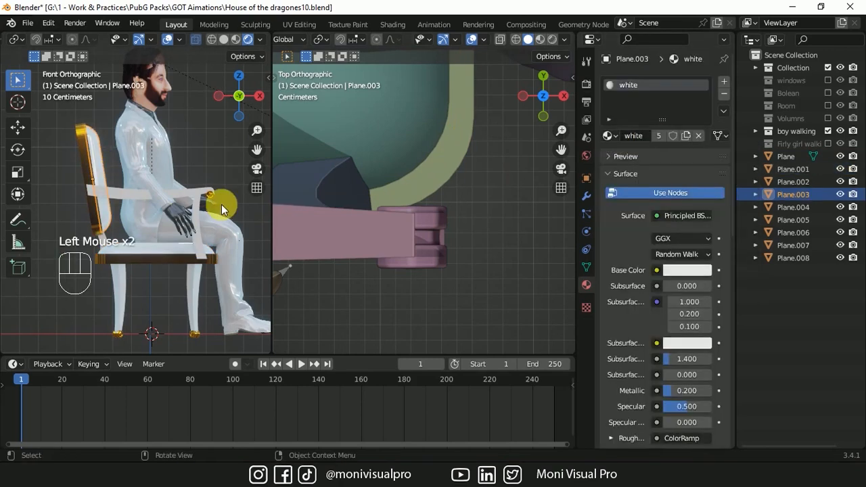
Link the white material to the armrest parts and their supports
{"action": "left_click", "coordinate": [426, 173]}
{"action": "left_click", "coordinate": [200, 256], "text": "shift"}
{"action": "key", "text": "ctrl+l"}
{"action": "left_click", "coordinate": [202, 209]}
Add a Bezier curve and, in Edit Mode, delete its long end point
{"action": "left_click", "coordinate": [107, 212]}
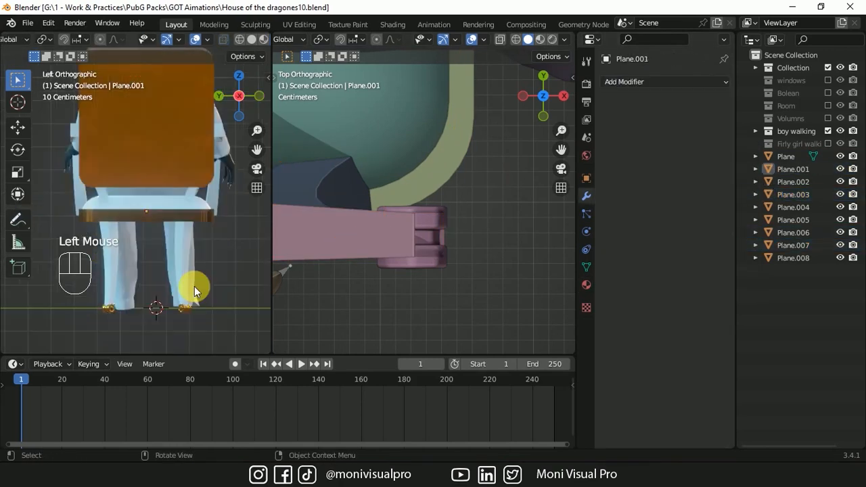
{"action": "key", "text": "shift+a"}
{"action": "mouse_move", "coordinate": [197, 215]}
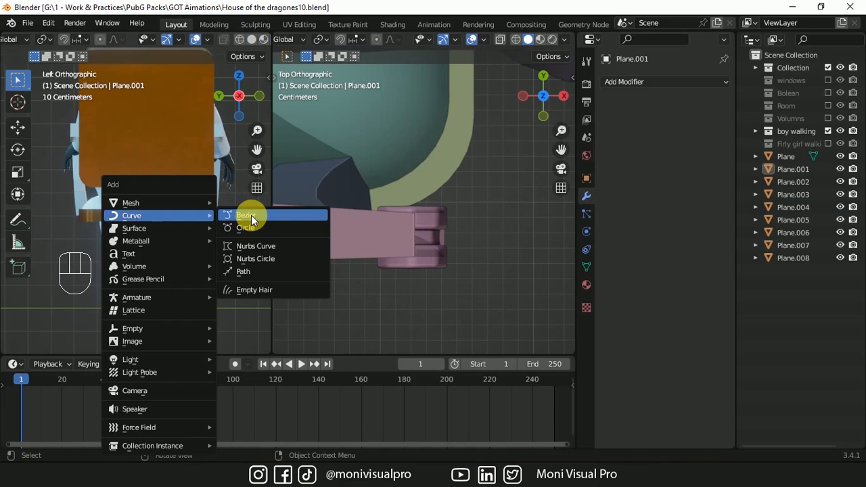
{"action": "left_click", "coordinate": [251, 215]}
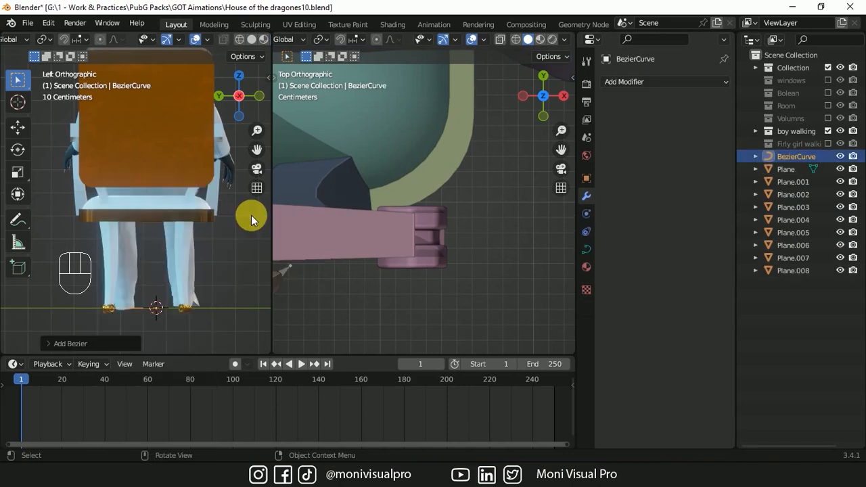
{"action": "middle_click_drag", "start_coordinate": [251, 215], "coordinate": [192, 268]}
{"action": "key", "text": "Tab"}
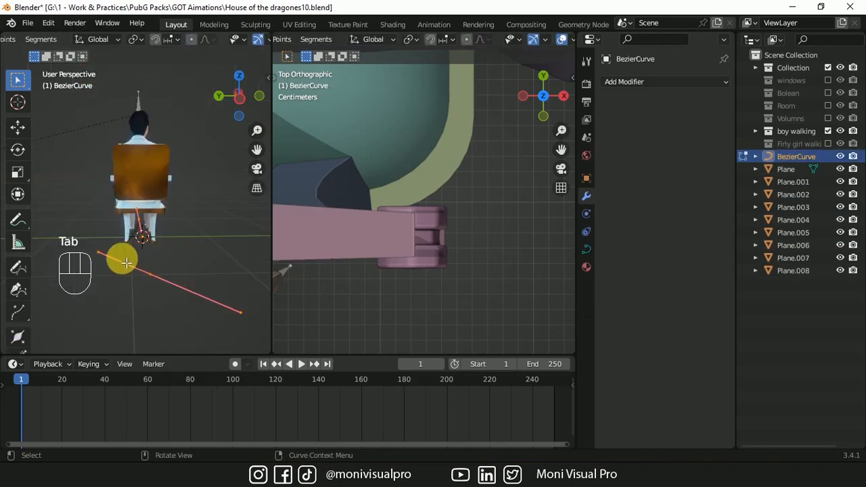
{"action": "left_click", "coordinate": [155, 282]}
{"action": "key", "text": "Delete"}
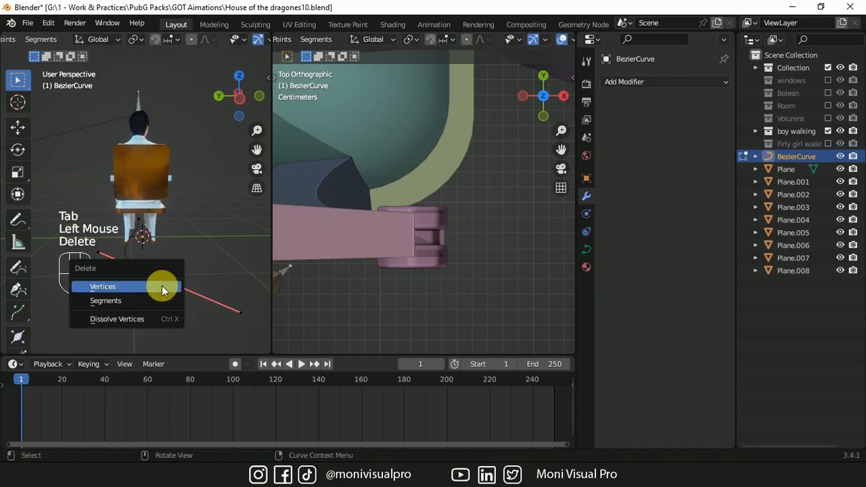
{"action": "left_click", "coordinate": [162, 286]}
Raise the remaining curve point along Z to just above the top of the backrest
{"action": "left_click", "coordinate": [204, 242]}
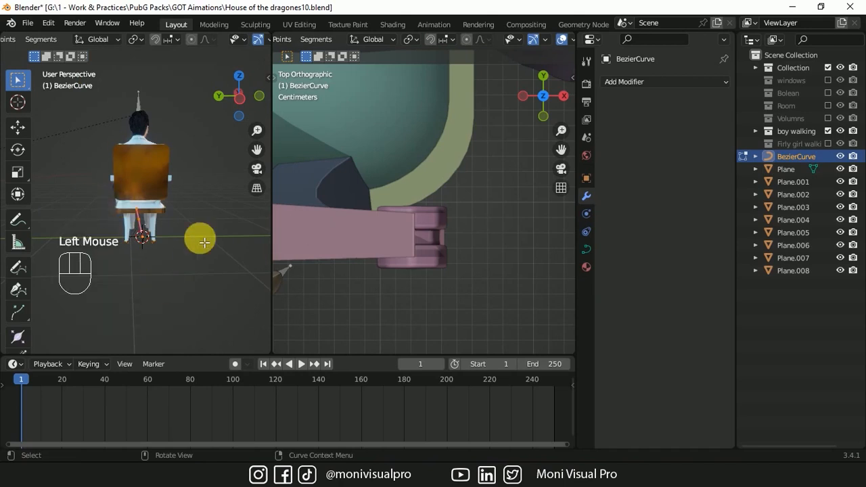
{"action": "key", "text": "g"}
{"action": "key", "text": "z"}
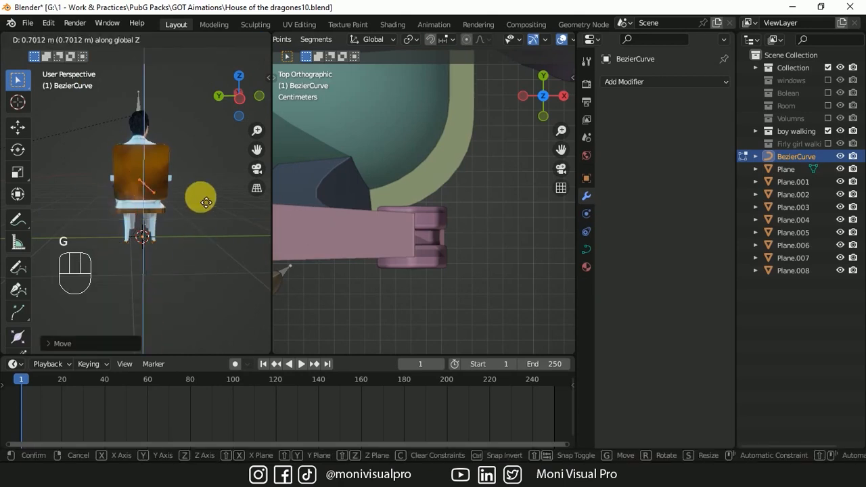
{"action": "left_click", "coordinate": [200, 167]}
In left view, extrude the curve into further points along the top edge of the backrest toward its corner
{"action": "key", "text": "grave"}
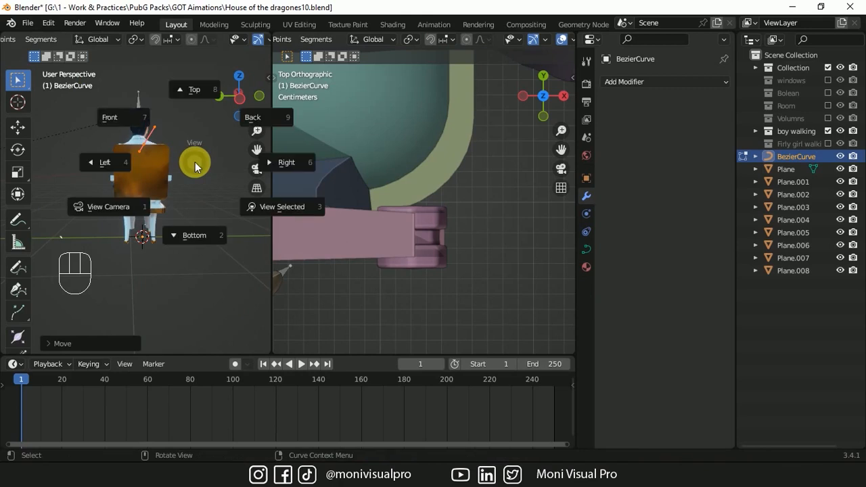
{"action": "left_click", "coordinate": [184, 167]}
{"action": "key", "text": "e"}
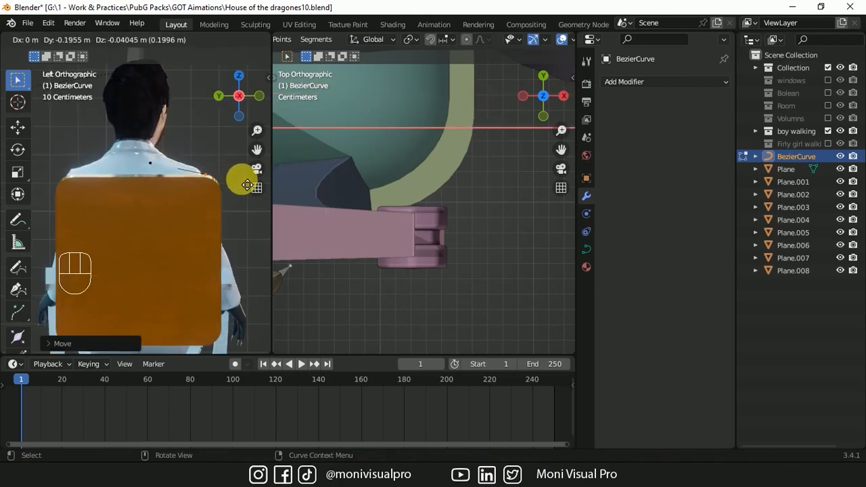
{"action": "left_click", "coordinate": [212, 178]}
{"action": "key", "text": "e"}
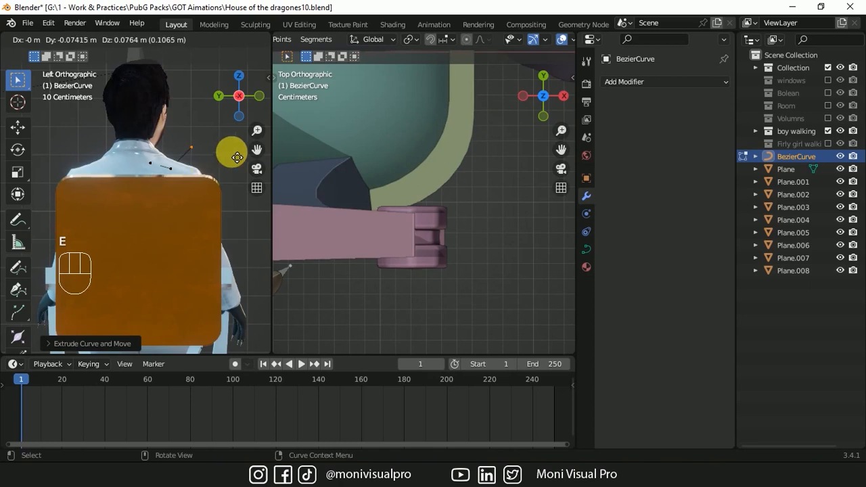
{"action": "left_click", "coordinate": [237, 161]}
Select the curve's peak point, rotate its handles about Z in top view and scale them down
{"action": "key", "text": "r"}
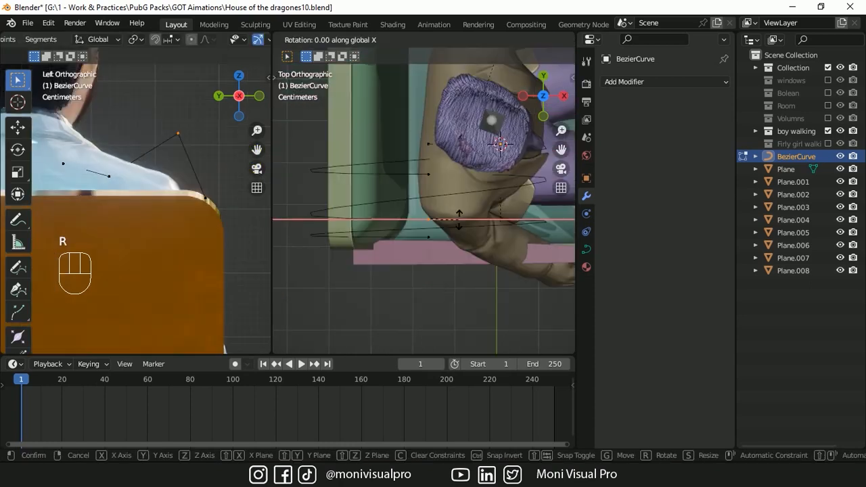
{"action": "key", "text": "z"}
{"action": "left_click", "coordinate": [458, 220]}
{"action": "key", "text": "r"}
{"action": "key", "text": "z"}
{"action": "left_click", "coordinate": [458, 241]}
{"action": "key", "text": "alt+s"}
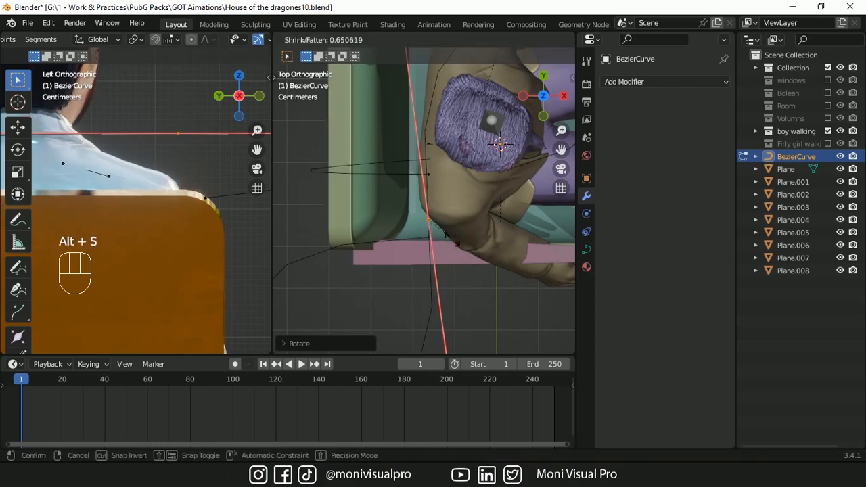
{"action": "left_click", "coordinate": [449, 234]}
{"action": "key", "text": "s"}
{"action": "left_click", "coordinate": [279, 182]}
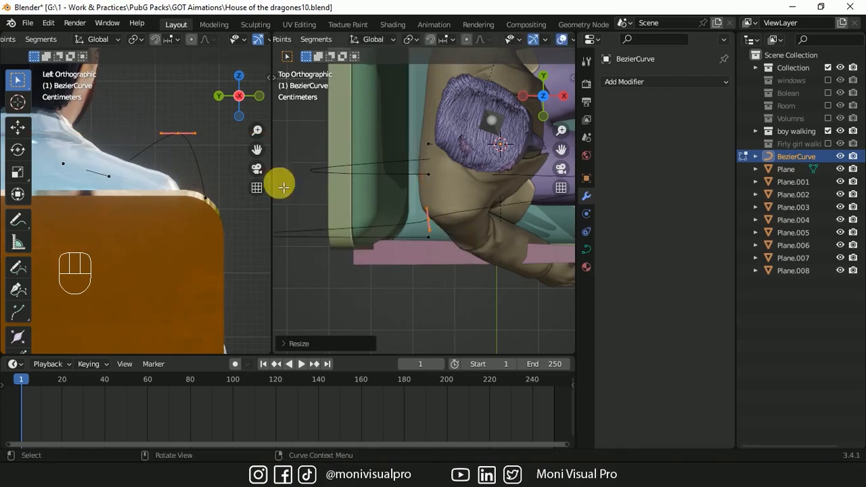
{"action": "key", "text": "r"}
{"action": "key", "text": "z"}
{"action": "left_click", "coordinate": [487, 203]}
{"action": "key", "text": "s"}
{"action": "left_click", "coordinate": [435, 178]}
Rotate the handles of the curve point at the backrest's corner about Z and scale them down
{"action": "left_click_drag", "start_coordinate": [444, 229], "coordinate": [409, 253]}
{"action": "key", "text": "r"}
{"action": "key", "text": "z"}
{"action": "left_click", "coordinate": [460, 288]}
{"action": "key", "text": "s"}
{"action": "left_click", "coordinate": [506, 158]}
{"action": "key", "text": "r"}
{"action": "key", "text": "z"}
{"action": "left_click", "coordinate": [473, 152]}
{"action": "key", "text": "s"}
{"action": "left_click", "coordinate": [437, 156]}
Select the whole curve and move it in top view onto the backrest frame
{"action": "key", "text": "a"}
{"action": "key", "text": "g"}
{"action": "left_click", "coordinate": [344, 133]}
{"action": "left_click", "coordinate": [342, 124]}
{"action": "key", "text": "g"}
{"action": "left_click", "coordinate": [351, 106]}
{"action": "left_click_drag", "start_coordinate": [256, 150], "coordinate": [362, 142]}
{"action": "scroll", "coordinate": [256, 149], "scroll_direction": "down", "scroll_amount": 3}
Reposition the curve's inner end point, rotate its handles about Z and shorten them
{"action": "key", "text": "g"}
{"action": "left_click", "coordinate": [342, 139]}
{"action": "key", "text": "r"}
{"action": "key", "text": "z"}
{"action": "left_click", "coordinate": [340, 153]}
{"action": "key", "text": "s"}
{"action": "left_click", "coordinate": [355, 128]}
Flatten all curve points by scaling them to 0 along X
{"action": "key", "text": "a"}
{"action": "key", "text": "s"}
{"action": "key", "text": "x"}
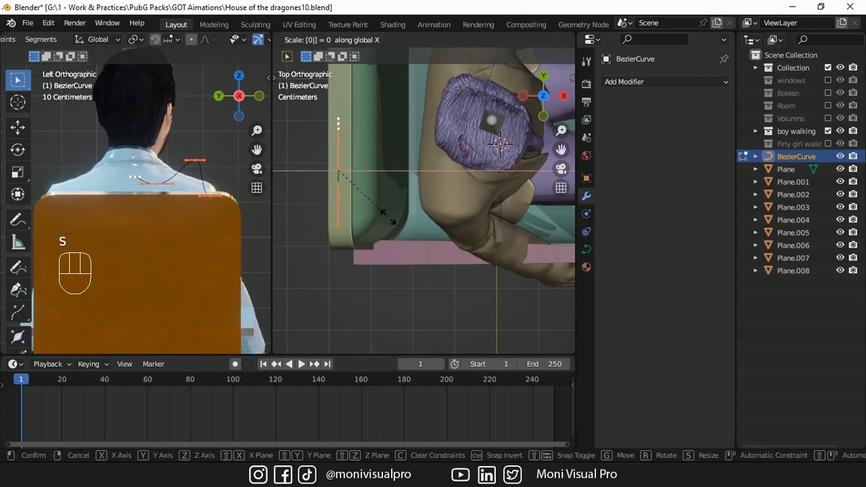
{"action": "key", "text": "0"}
{"action": "left_click", "coordinate": [393, 223]}
Adjust the height of the curve point at the backrest's corner along Z
{"action": "left_click_drag", "start_coordinate": [230, 184], "coordinate": [197, 206]}
{"action": "key", "text": "g"}
{"action": "key", "text": "z"}
{"action": "left_click", "coordinate": [216, 193]}
Give the curve a round bevel with a depth of 0.02 m
{"action": "left_click_drag", "start_coordinate": [257, 150], "coordinate": [215, 163]}
{"action": "left_click_drag", "start_coordinate": [257, 131], "coordinate": [257, 113]}
{"action": "key", "text": "a"}
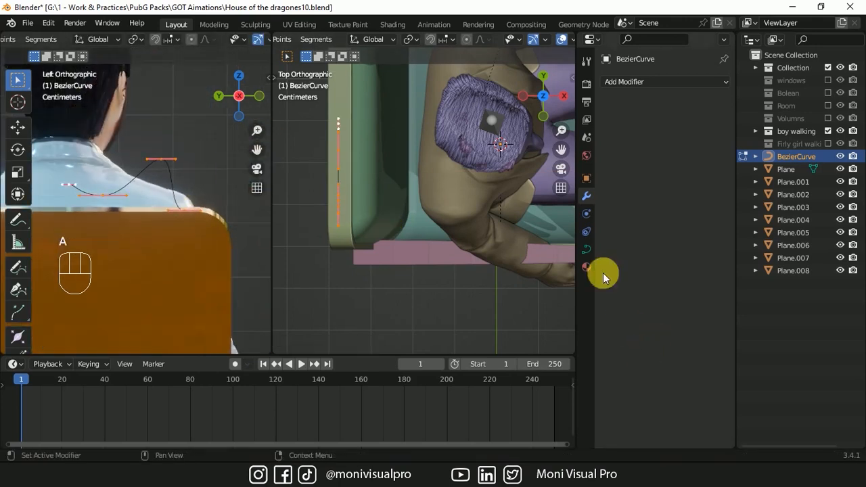
{"action": "left_click", "coordinate": [588, 255]}
{"action": "left_click", "coordinate": [616, 289]}
{"action": "scroll", "coordinate": [667, 387], "scroll_direction": "down", "scroll_amount": 4}
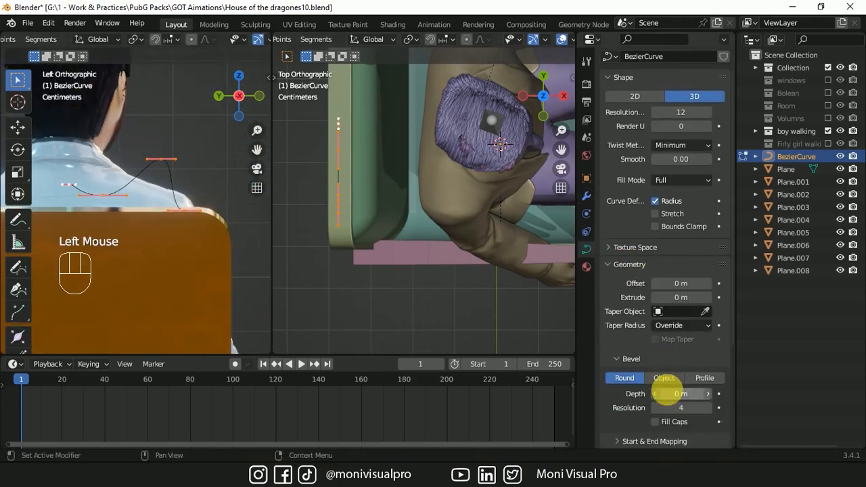
{"action": "mouse_move", "coordinate": [679, 347]}
{"action": "left_mouse_down"}
{"action": "mouse_move", "coordinate": [708, 347]}
{"action": "mouse_move", "coordinate": [679, 347]}
{"action": "left_mouse_up"}
{"action": "left_click", "coordinate": [708, 347]}
{"action": "left_click", "coordinate": [707, 347]}
Adjust the curve's radius at its lower bend and upper bend to vary the tube's thickness
{"action": "left_click", "coordinate": [103, 195]}
{"action": "key", "text": "alt+s"}
{"action": "left_click", "coordinate": [190, 232]}
{"action": "left_click", "coordinate": [187, 178]}
{"action": "key", "text": "alt+s"}
{"action": "left_click", "coordinate": [211, 184]}
Shrink the curve's radius at both end points so the ornament tapers at its tips
{"action": "left_click", "coordinate": [215, 232]}
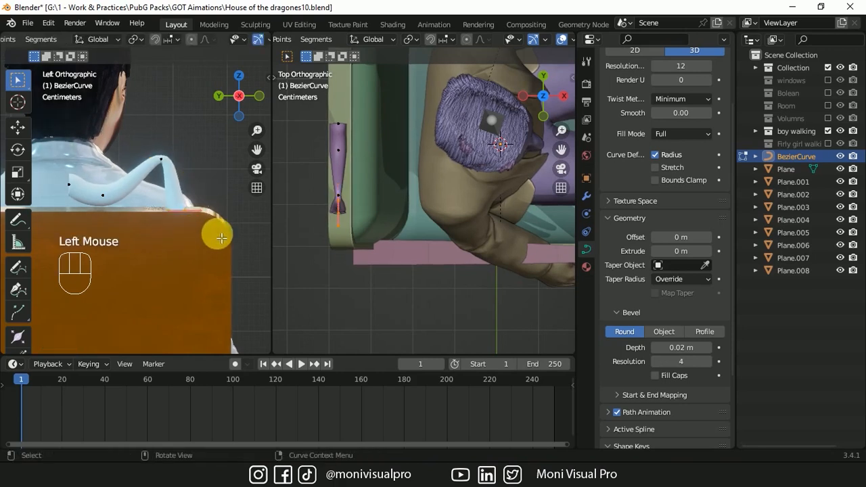
{"action": "key", "text": "alt+s"}
{"action": "left_click", "coordinate": [96, 195]}
{"action": "left_click", "coordinate": [170, 232]}
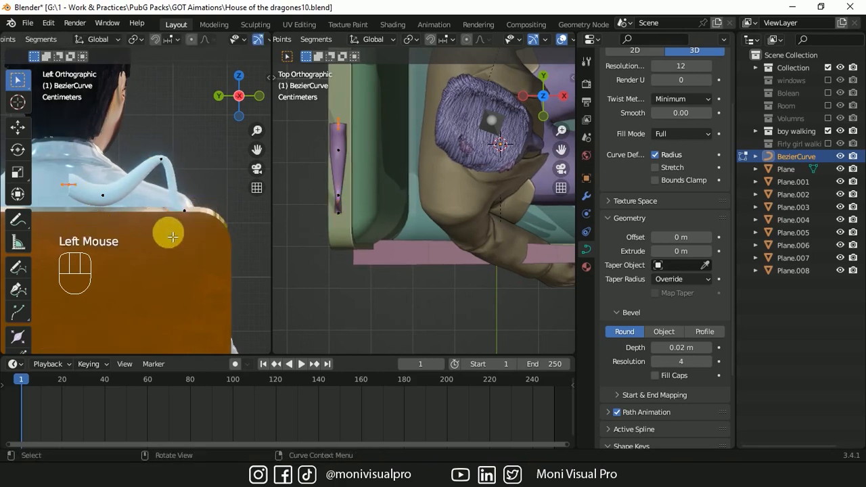
{"action": "key", "text": "alt+s"}
{"action": "left_click", "coordinate": [105, 221]}
Duplicate the whole curve, place the copy beside it along Y and rotate the copy 900° about Z
{"action": "left_click_drag", "start_coordinate": [257, 150], "coordinate": [290, 157]}
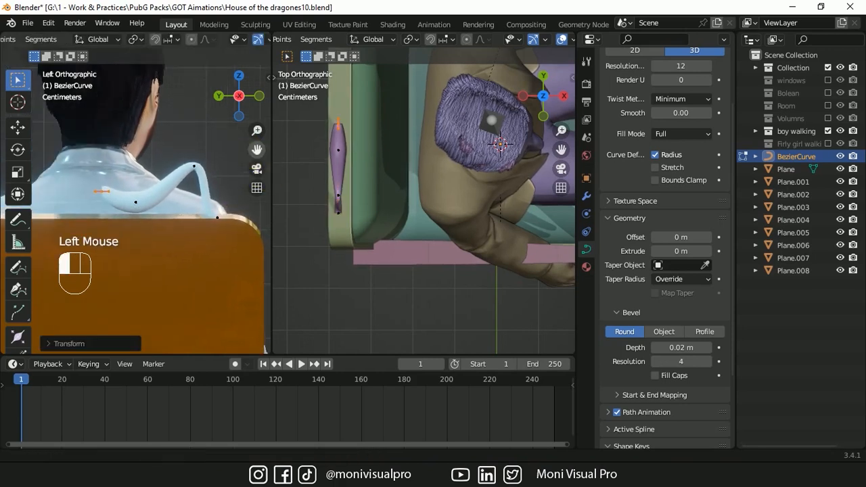
{"action": "left_click_drag", "start_coordinate": [257, 131], "coordinate": [257, 95]}
{"action": "left_click_drag", "start_coordinate": [257, 150], "coordinate": [274, 143]}
{"action": "left_click_drag", "start_coordinate": [257, 131], "coordinate": [247, 168]}
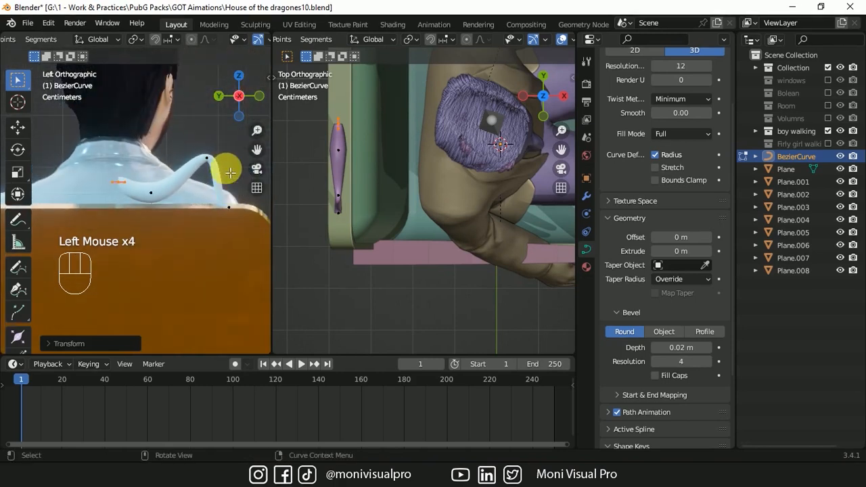
{"action": "key", "text": "a"}
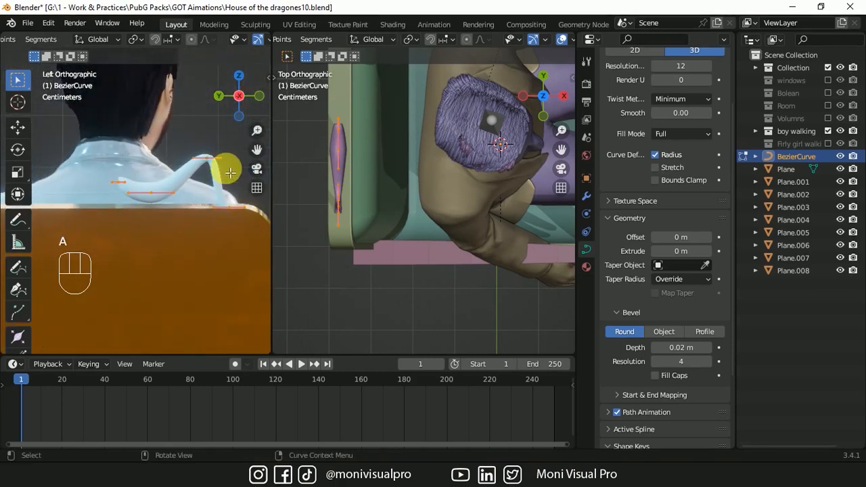
{"action": "key", "text": "shift+d"}
{"action": "key", "text": "x"}
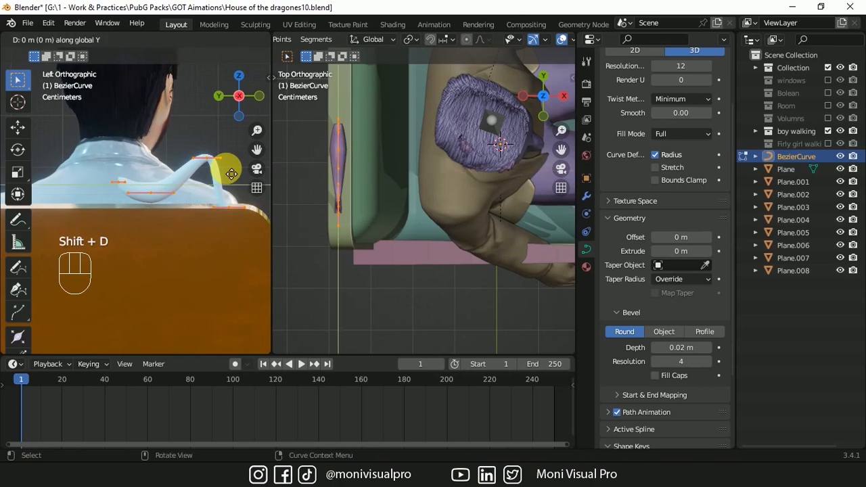
{"action": "left_click", "coordinate": [119, 176]}
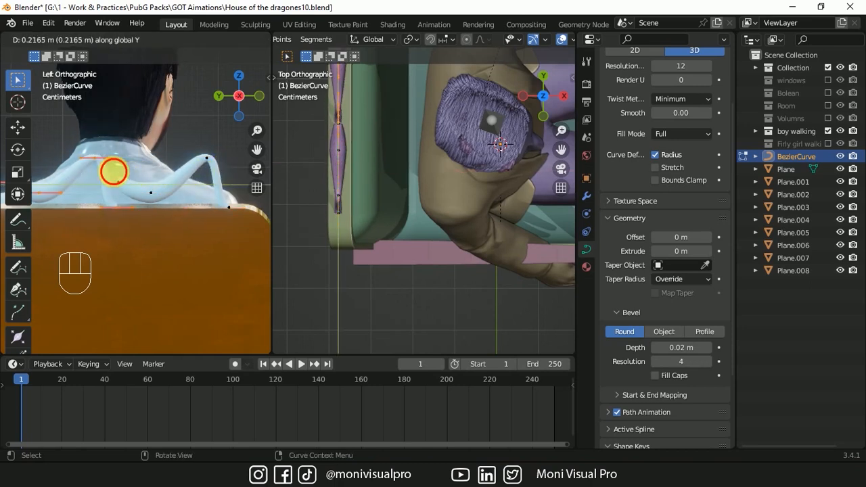
{"action": "type", "text": "r9"}
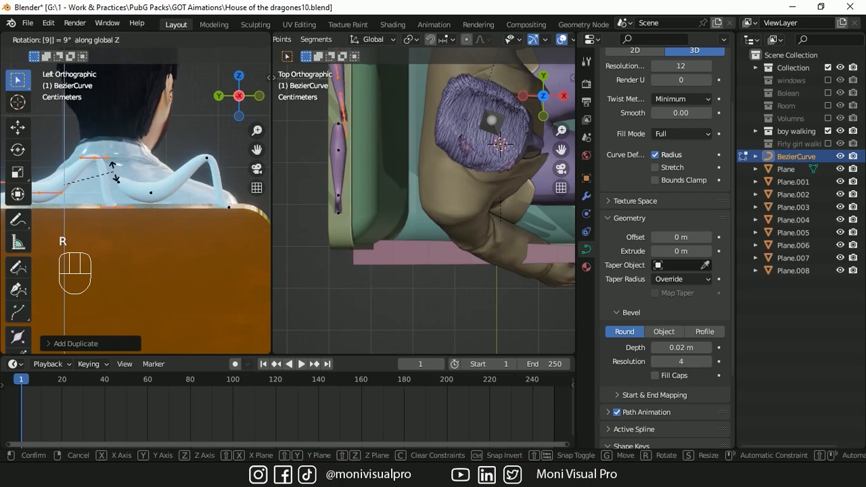
{"action": "type", "text": "00"}
{"action": "left_click", "coordinate": [114, 172]}
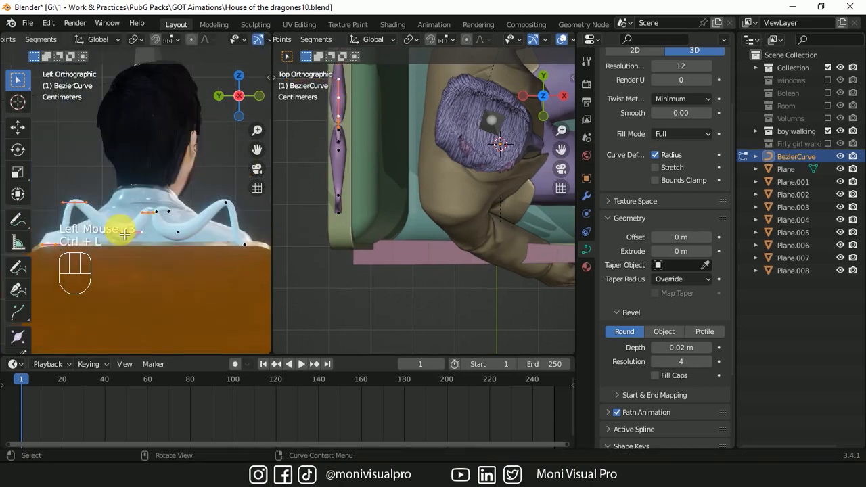
Delete the vertices of the selected spline so only one half of the backrest ornament is kept
{"action": "key", "text": "x"}
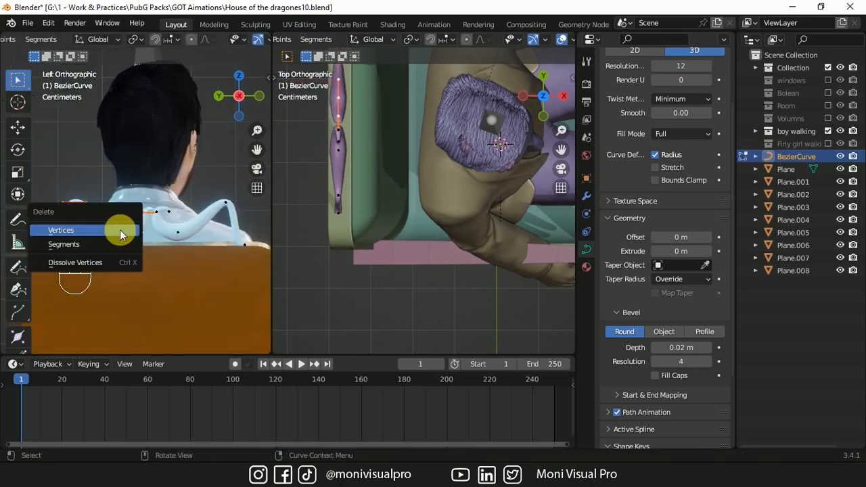
{"action": "left_click", "coordinate": [82, 245]}
{"action": "key", "text": "Tab"}
Add a Mirror modifier to the ornament curve, mirroring on Y with the golden backrest panel as mirror object
{"action": "left_click", "coordinate": [587, 196]}
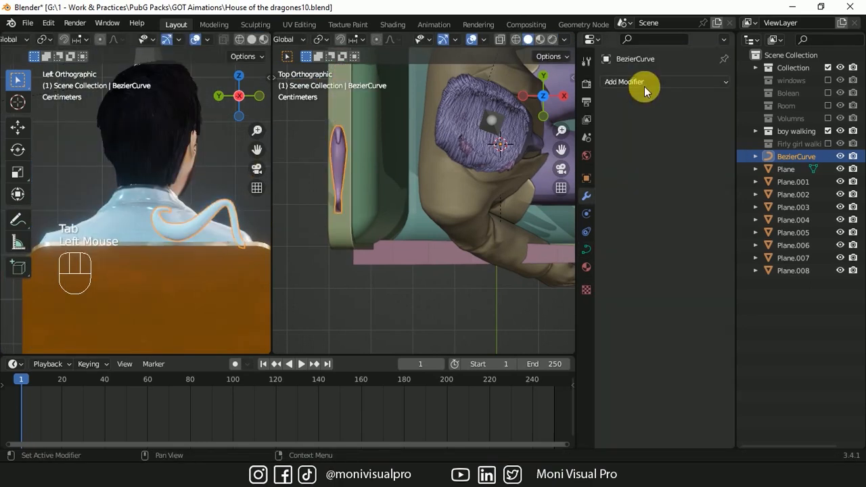
{"action": "left_click", "coordinate": [644, 83]}
{"action": "left_click", "coordinate": [511, 196]}
{"action": "left_click", "coordinate": [705, 169]}
{"action": "left_click", "coordinate": [161, 285]}
Link the golden backrest panel's material to the ornament curve and save the file
{"action": "key", "text": "ctrl+s"}
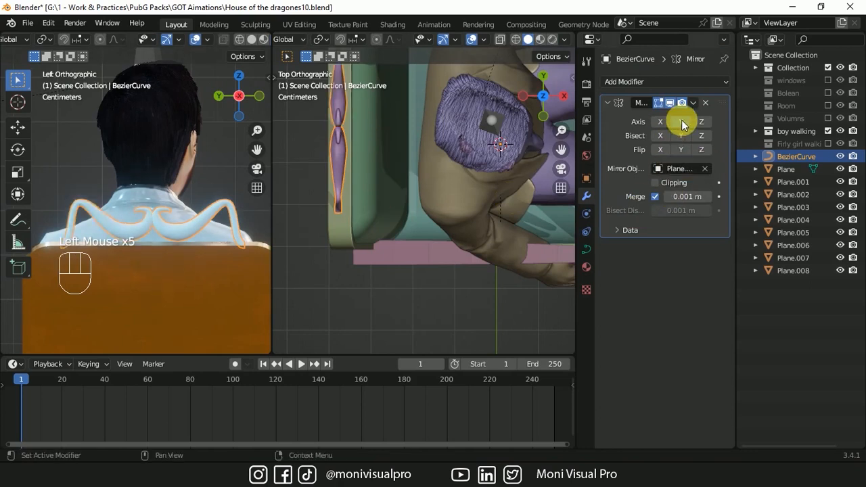
{"action": "left_click", "coordinate": [210, 269], "text": "shift"}
{"action": "key", "text": "ctrl+l"}
{"action": "left_click", "coordinate": [209, 270]}
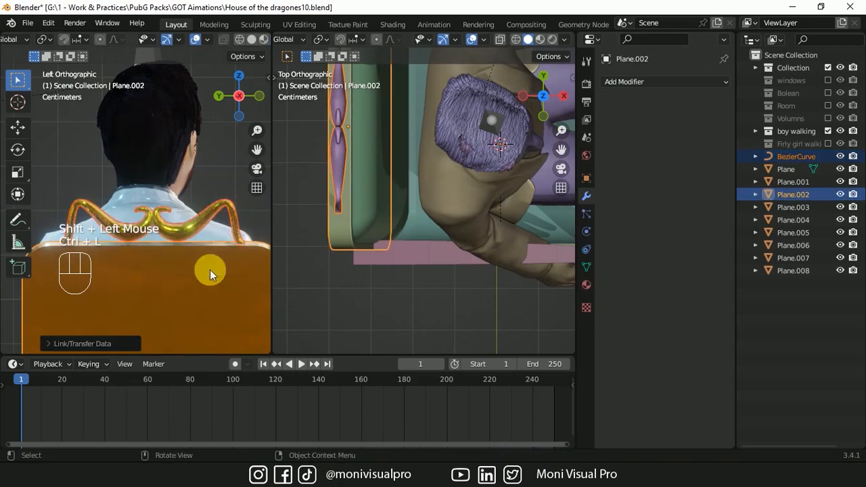
{"action": "left_click", "coordinate": [216, 170]}
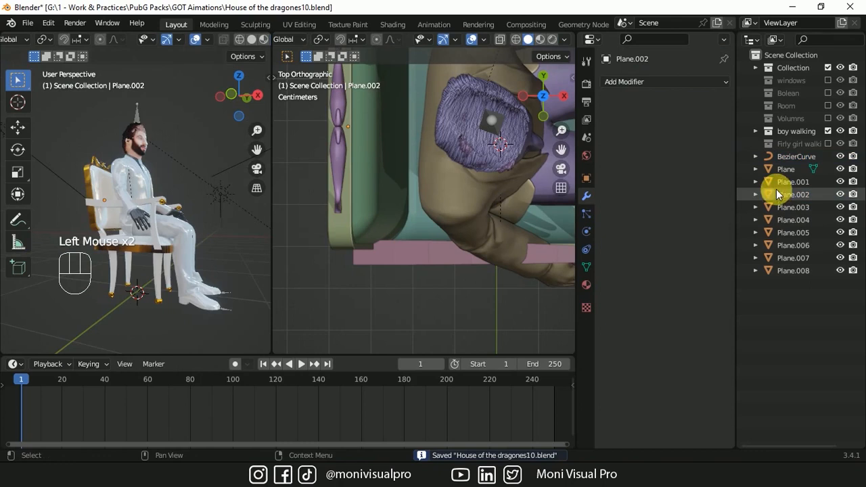
Move the ornament curve and all chair planes into a new collection named Chair
{"action": "left_click", "coordinate": [788, 156]}
{"action": "left_click", "coordinate": [799, 272], "text": "shift"}
{"action": "key", "text": "m"}
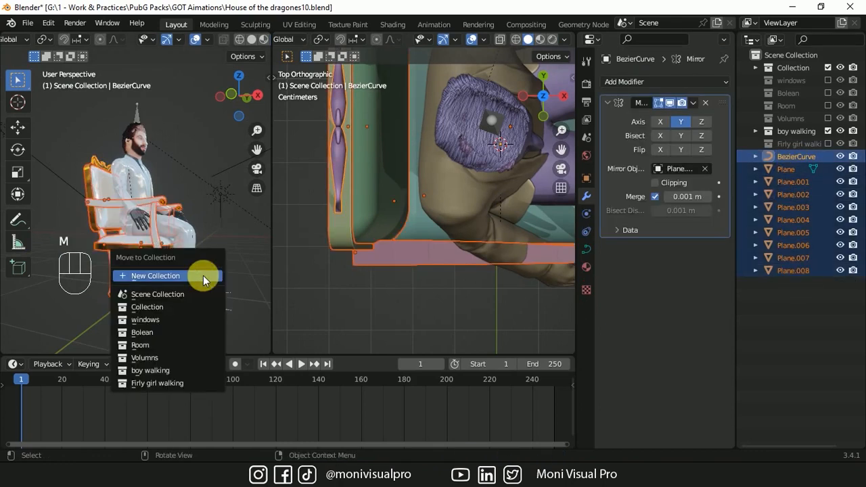
{"action": "left_click", "coordinate": [203, 275]}
{"action": "type", "text": "Chair"}
{"action": "key", "text": "Return"}
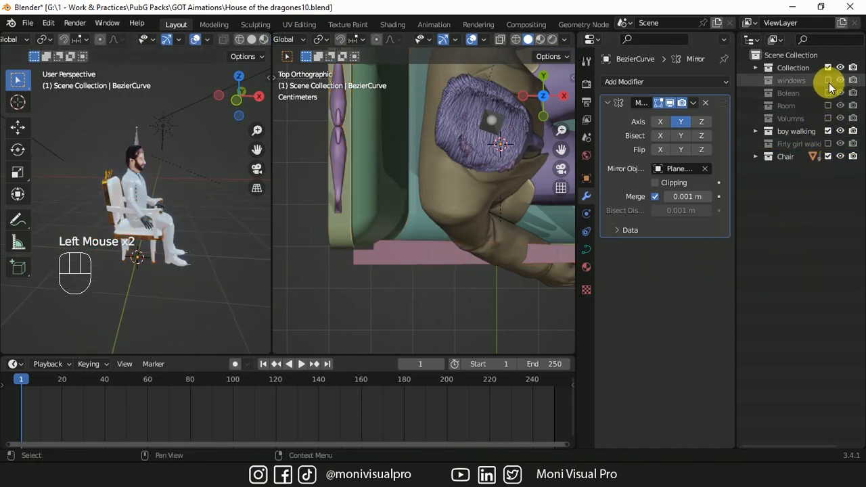
Enable the windows and Room collections, and move all chair objects with the character's armature about -1.47 m along Y
{"action": "left_click", "coordinate": [828, 80]}
{"action": "left_click", "coordinate": [828, 106]}
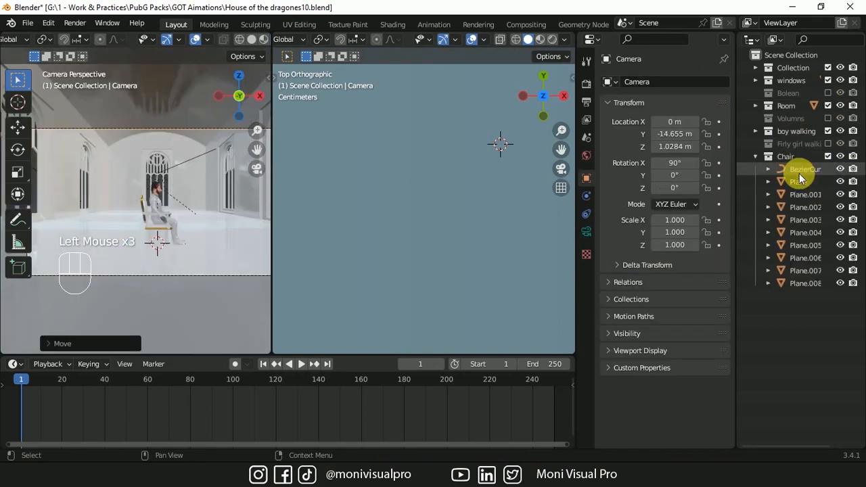
{"action": "left_click", "coordinate": [799, 172]}
{"action": "left_click", "coordinate": [771, 151], "text": "shift"}
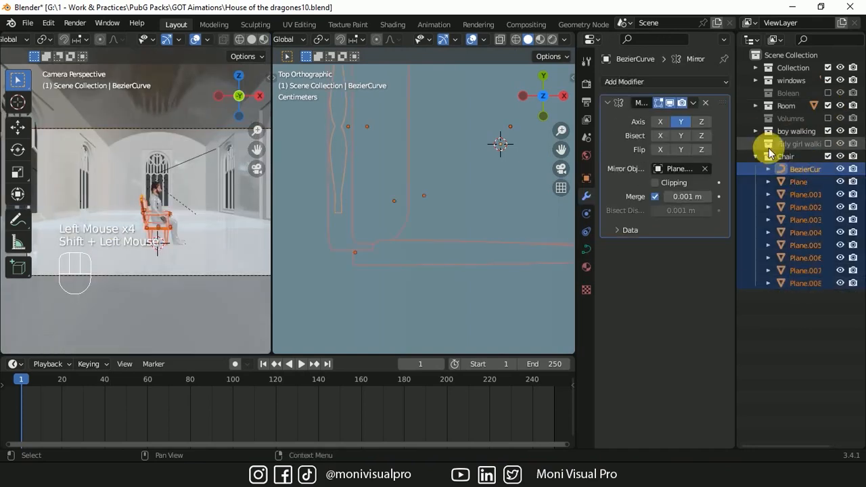
{"action": "left_click", "coordinate": [756, 131]}
{"action": "left_click", "coordinate": [790, 143], "text": "ctrl"}
{"action": "key", "text": "g"}
{"action": "key", "text": "y"}
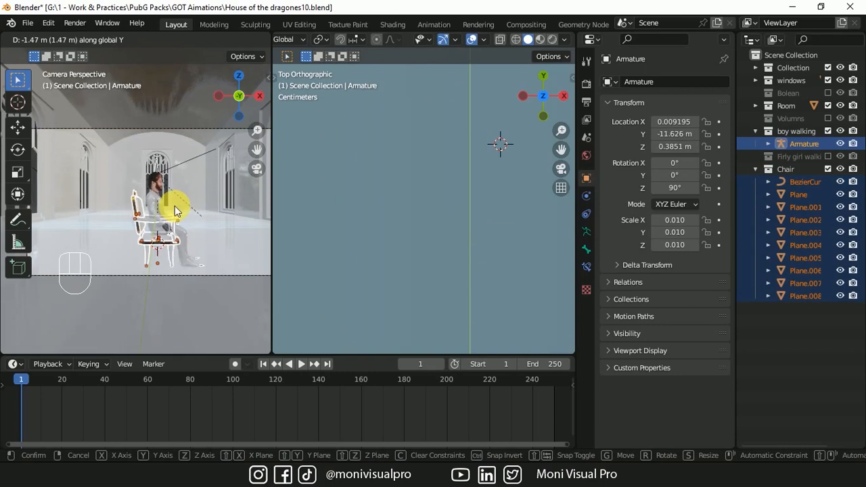
{"action": "left_click", "coordinate": [180, 211]}
Move the chair and the seated character about -0.82 m along X, away from the middle of the room
{"action": "key", "text": "g"}
{"action": "key", "text": "x"}
{"action": "left_click", "coordinate": [124, 216]}
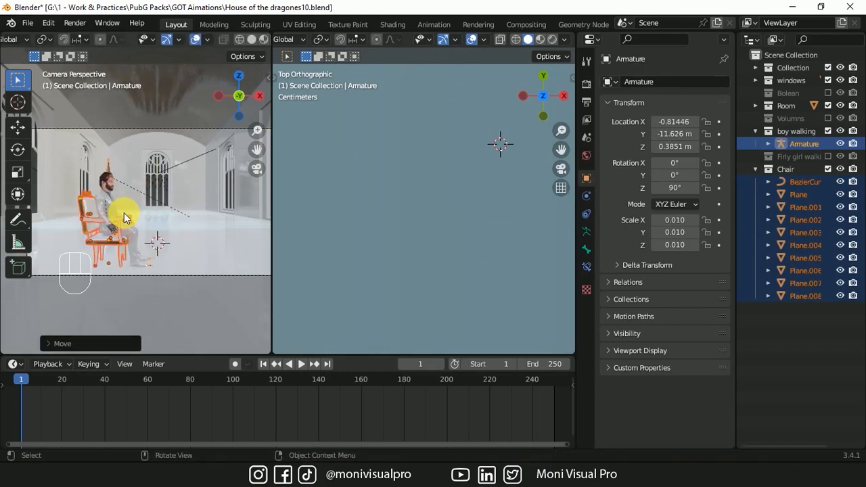
Exclude the Room and windows collections from the view layer, deselect everything and save the file
{"action": "left_click", "coordinate": [755, 168]}
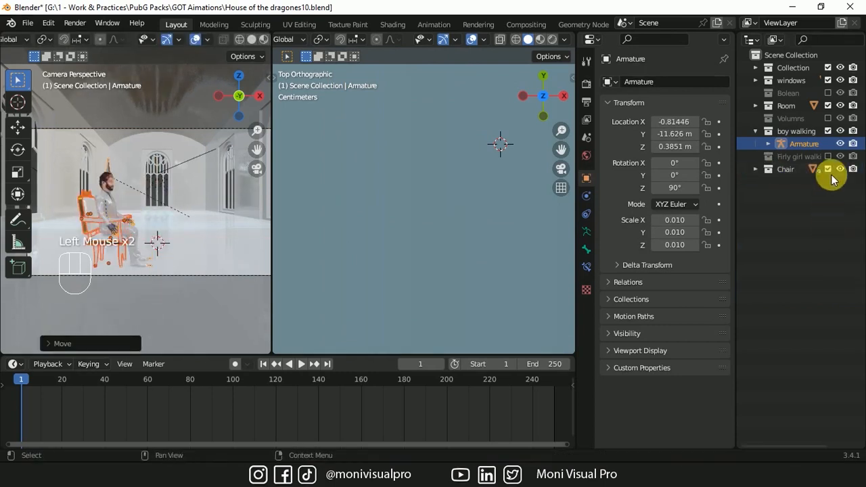
{"action": "left_click", "coordinate": [827, 105]}
{"action": "left_click", "coordinate": [827, 80]}
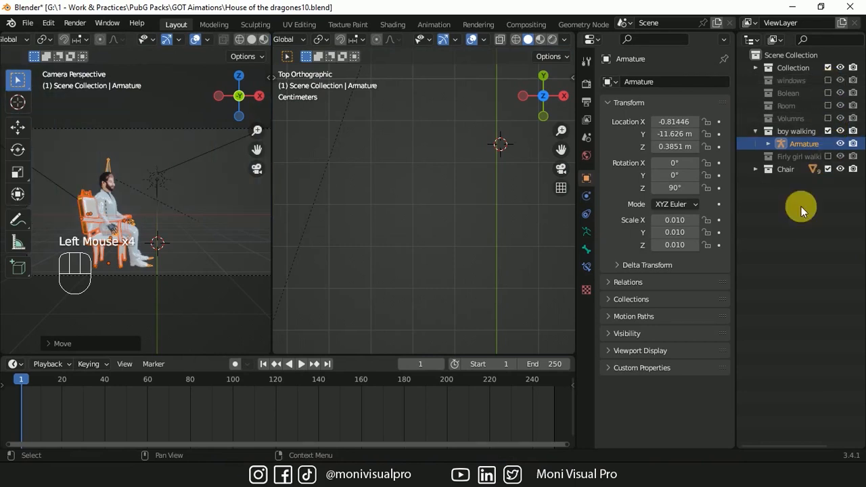
{"action": "left_click", "coordinate": [800, 208]}
{"action": "key", "text": "ctrl+s"}
Duplicate the Chair collection together with its objects
{"action": "left_click", "coordinate": [786, 170]}
{"action": "right_click", "coordinate": [786, 170]}
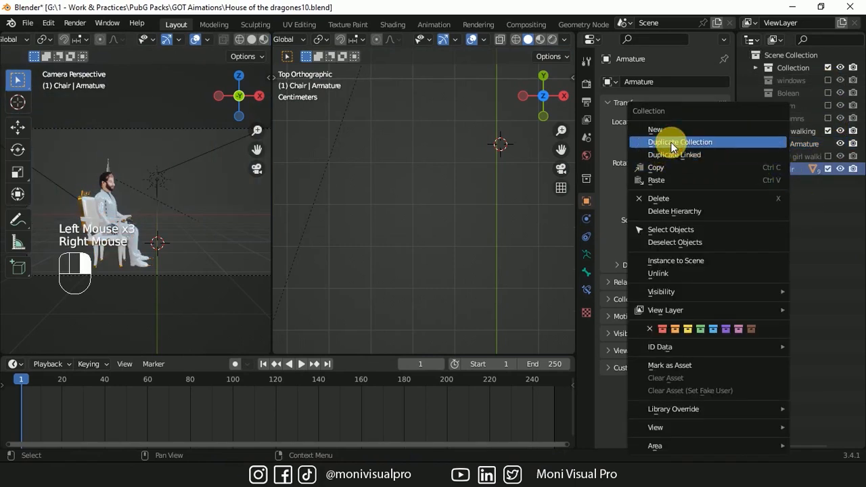
{"action": "left_click", "coordinate": [672, 144]}
Select all objects in the duplicated chair collection and rotate them about Z to face the opposite direction
{"action": "left_click", "coordinate": [787, 183]}
{"action": "right_click", "coordinate": [788, 183]}
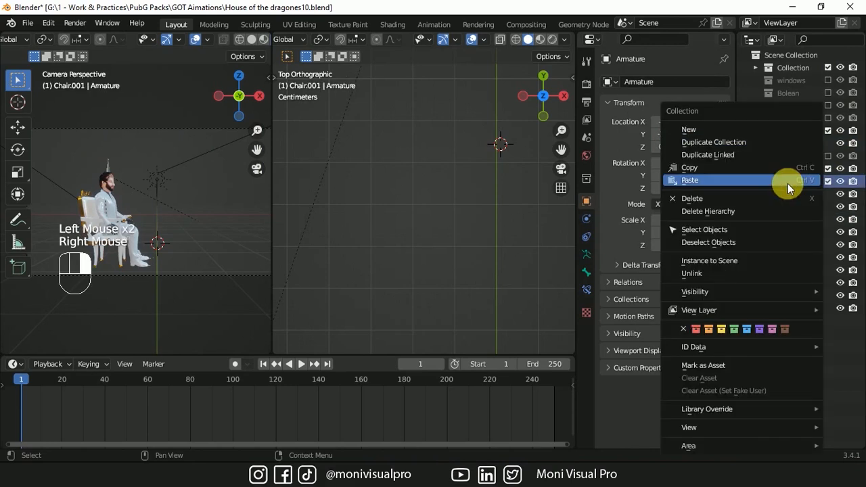
{"action": "left_click", "coordinate": [715, 230]}
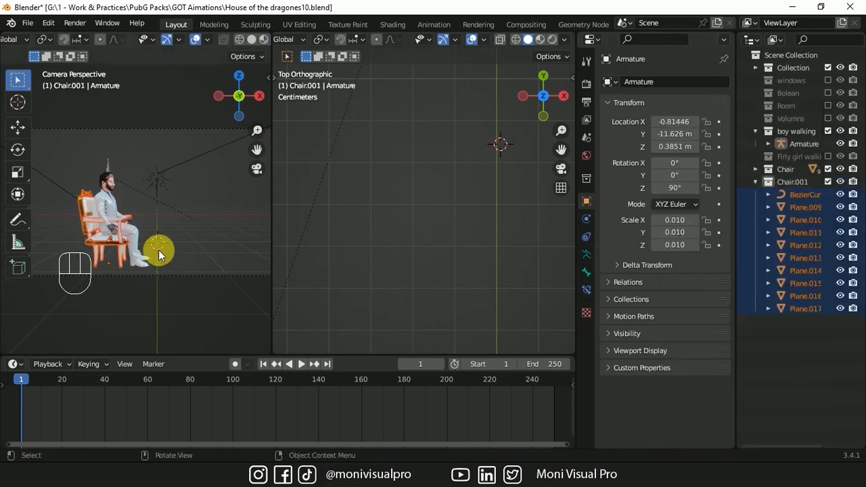
{"action": "key", "text": "r"}
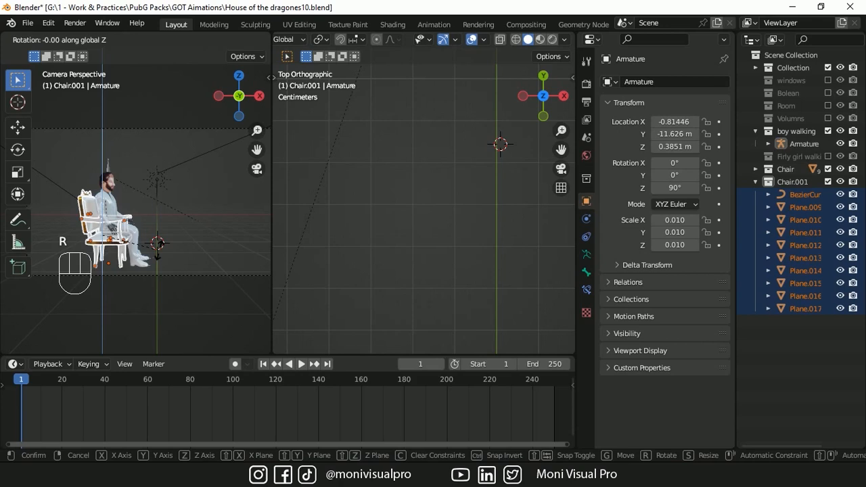
{"action": "key", "text": "0"}
{"action": "key", "text": "Return"}
Move the duplicated chair along X and align it opposite the seated character in the top view
{"action": "key", "text": "g"}
{"action": "key", "text": "x"}
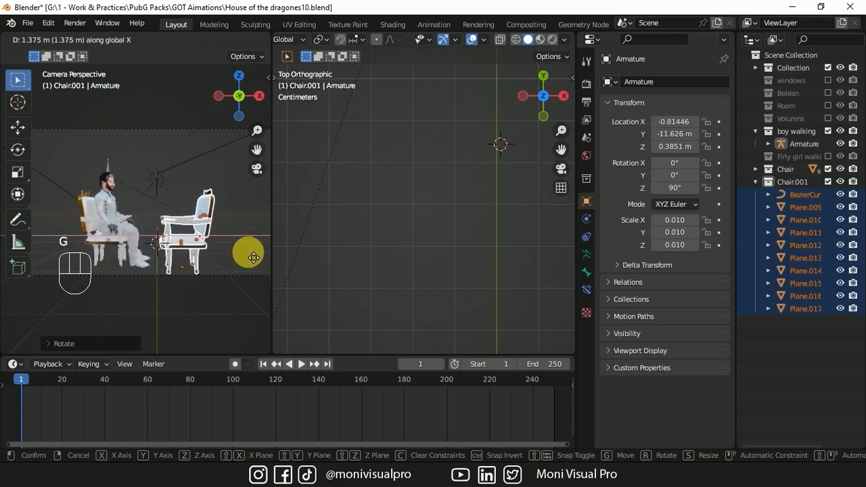
{"action": "left_click", "coordinate": [267, 257]}
{"action": "scroll", "coordinate": [488, 270], "scroll_direction": "down", "scroll_amount": 3}
{"action": "key", "text": "g"}
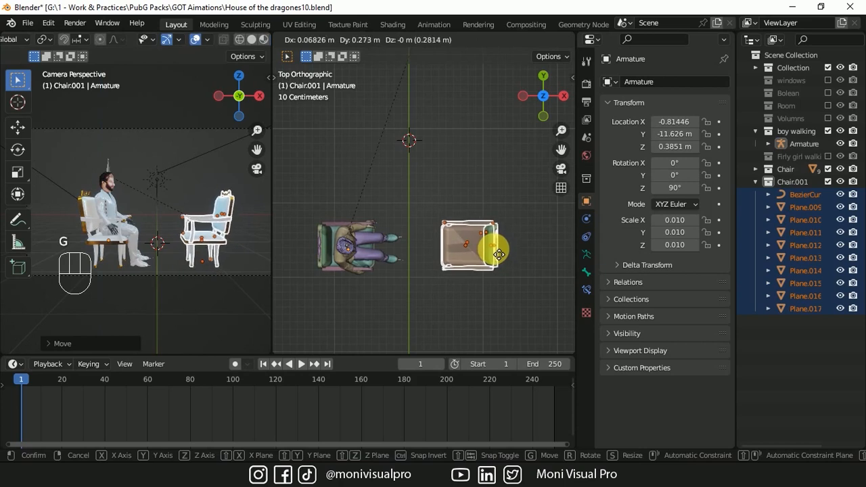
{"action": "left_click", "coordinate": [498, 249], "text": "shift"}
Place the 3D cursor midway between the two chairs and add a cylinder there with 32 vertices
{"action": "right_click", "coordinate": [408, 248], "text": "shift"}
{"action": "key", "text": "shift+a"}
{"action": "mouse_move", "coordinate": [366, 202]}
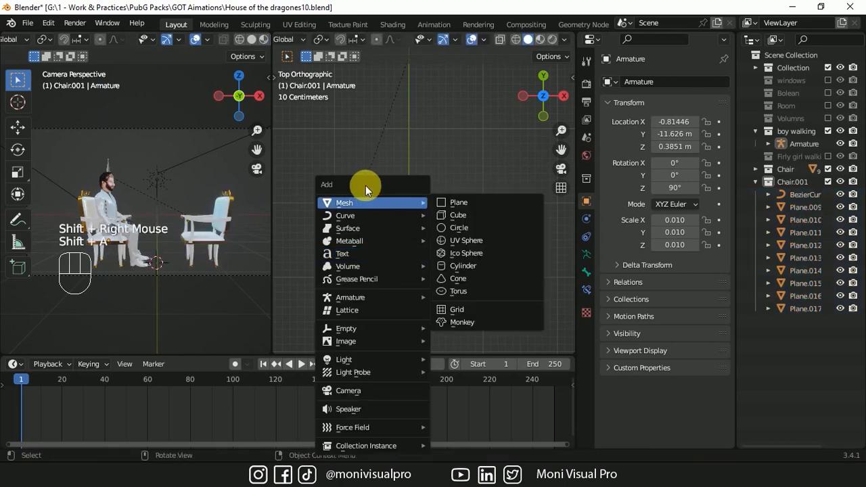
{"action": "left_click", "coordinate": [459, 265]}
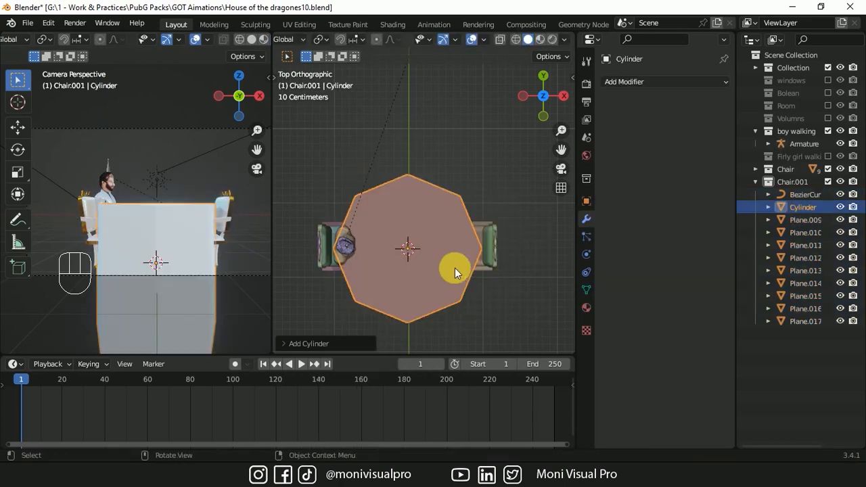
{"action": "left_click", "coordinate": [289, 344]}
{"action": "left_click", "coordinate": [402, 204]}
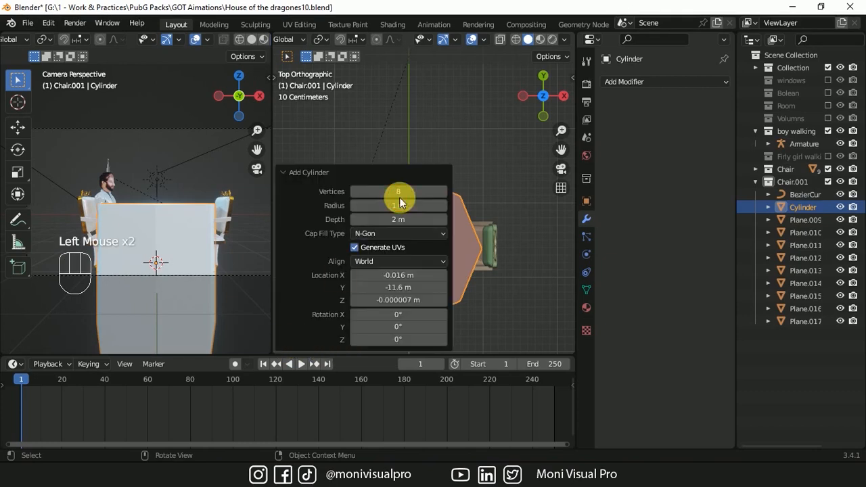
{"action": "key", "text": "Return"}
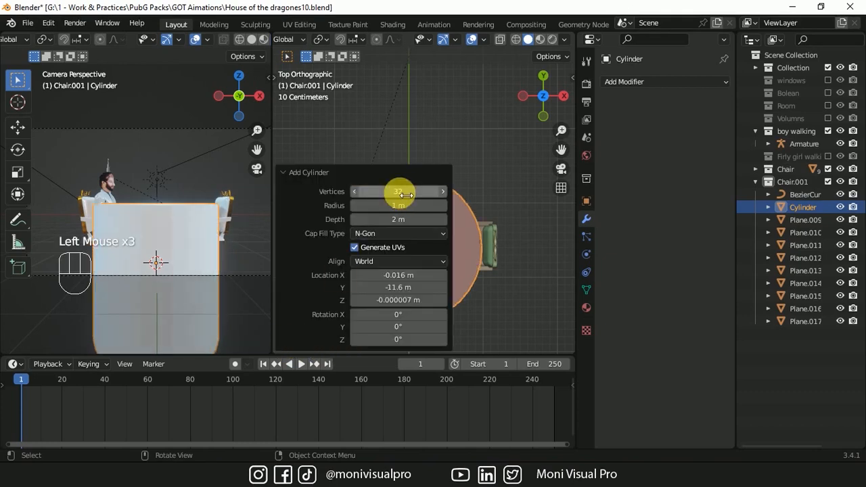
{"action": "left_click", "coordinate": [280, 176]}
Flatten the cylinder along Z into a disc and narrow it along X into an oval tabletop between the chairs
{"action": "key", "text": "s"}
{"action": "key", "text": "z"}
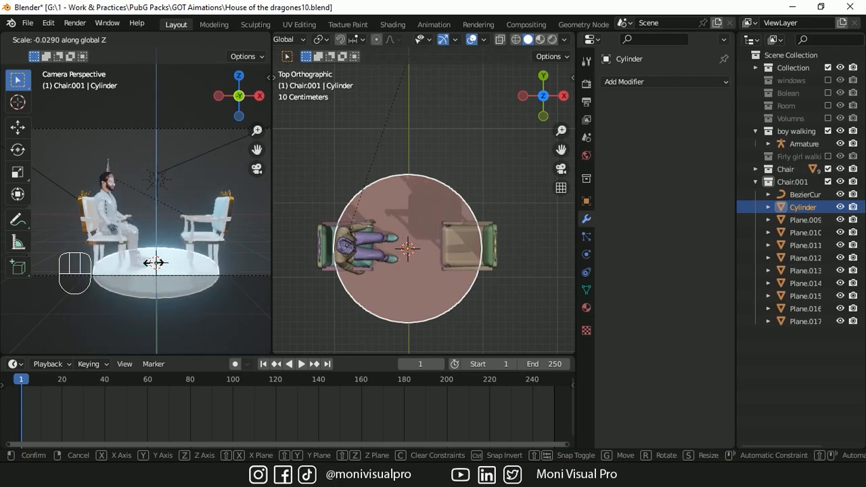
{"action": "left_click", "coordinate": [156, 261]}
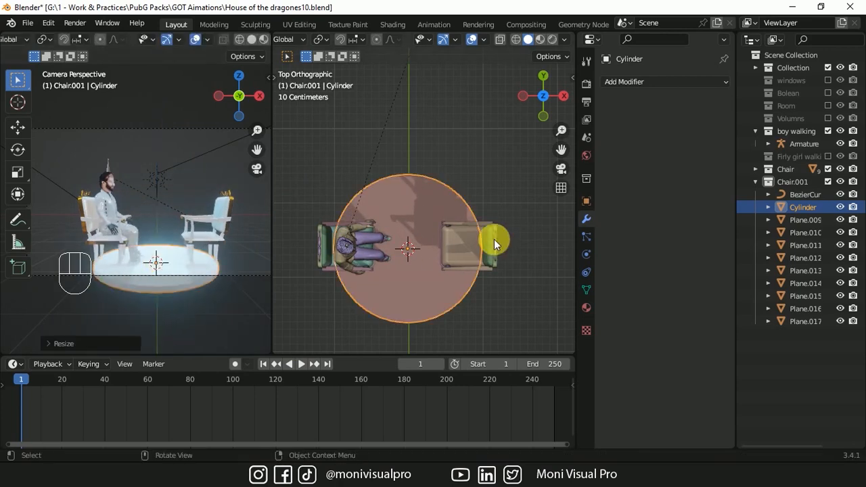
{"action": "key", "text": "s"}
{"action": "key", "text": "x"}
{"action": "left_click", "coordinate": [456, 240]}
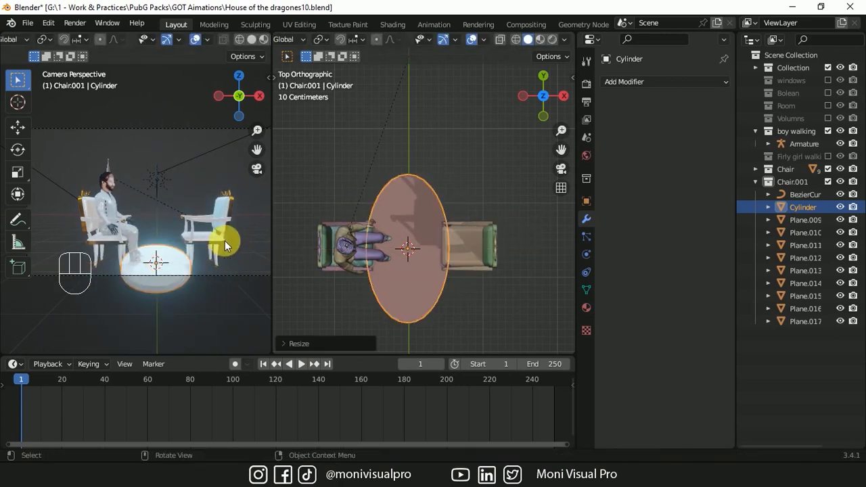
Raise the oval tabletop along Z to table height and reduce its thickness along Z
{"action": "key", "text": "g"}
{"action": "key", "text": "z"}
{"action": "left_click", "coordinate": [222, 190]}
{"action": "key", "text": "s"}
{"action": "key", "text": "z"}
{"action": "left_click", "coordinate": [188, 214]}
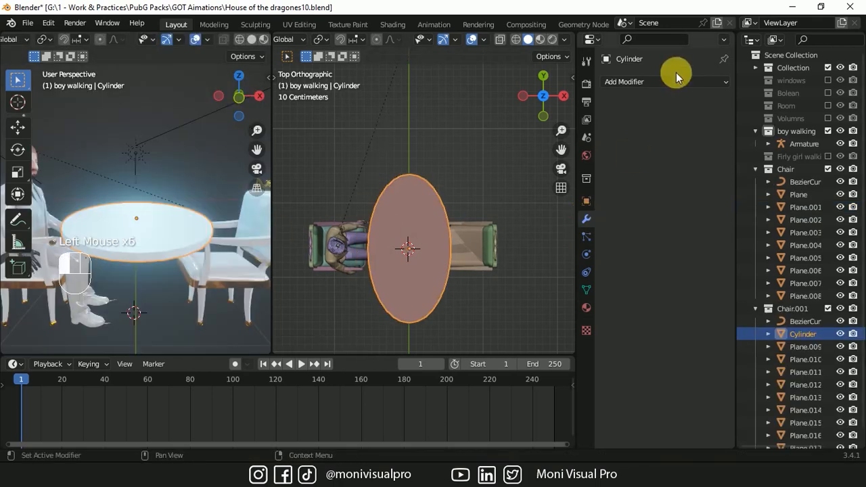
Add a Bevel modifier and a Subdivision Surface modifier to the tabletop
{"action": "left_click", "coordinate": [664, 80]}
{"action": "left_click", "coordinate": [480, 130]}
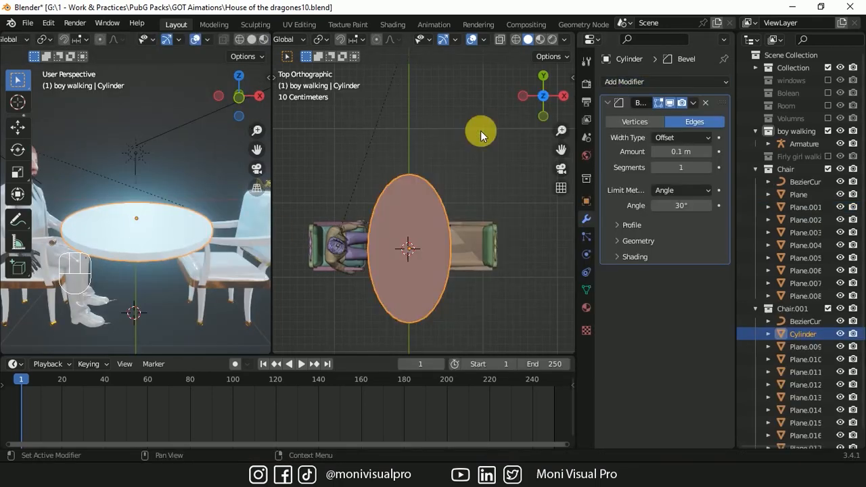
{"action": "left_click", "coordinate": [666, 79]}
{"action": "left_click", "coordinate": [477, 372]}
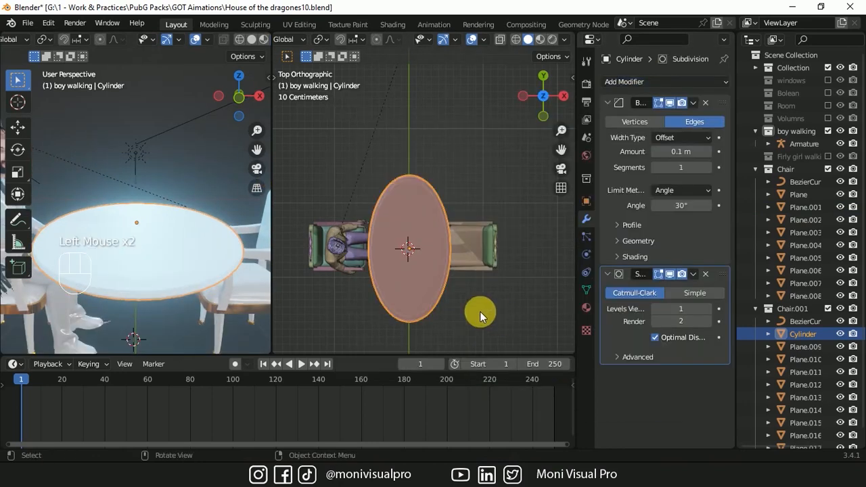
Add a centred loop cut around the tabletop's rim and bevel it into supporting edge loops
{"action": "key", "text": "Tab"}
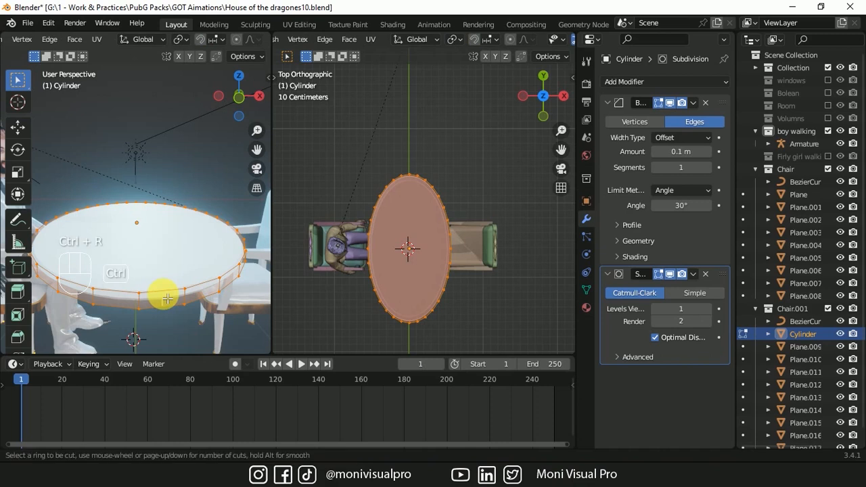
{"action": "left_click", "coordinate": [141, 305]}
{"action": "right_click", "coordinate": [213, 295]}
{"action": "key", "text": "ctrl+b"}
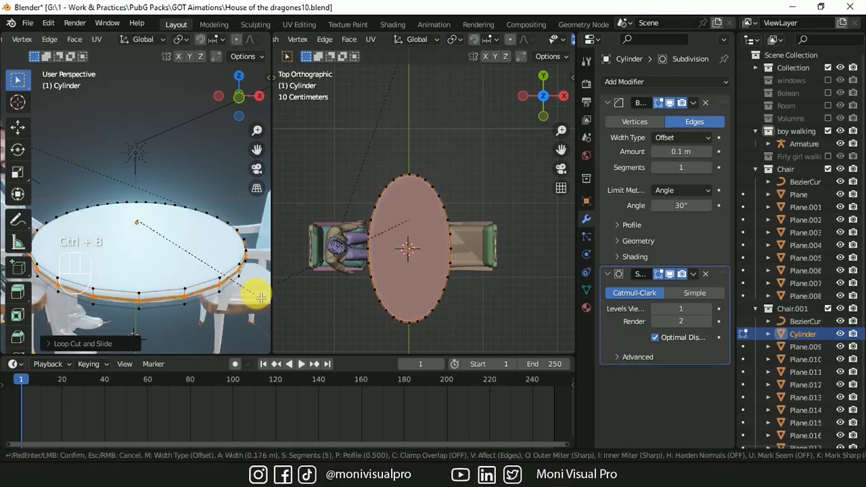
{"action": "left_click", "coordinate": [29, 282]}
{"action": "left_click", "coordinate": [62, 341]}
{"action": "left_click", "coordinate": [129, 144]}
{"action": "key", "text": "Tab"}
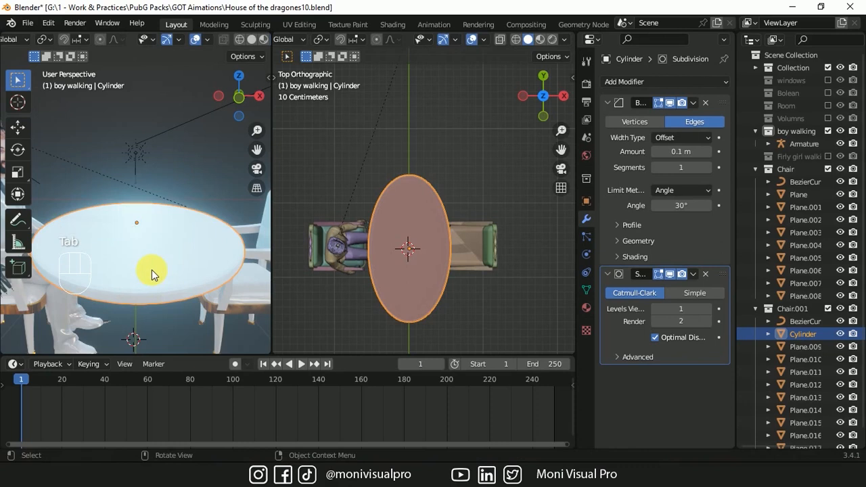
Duplicate the tabletop and shift the copy slightly upward along Z
{"action": "key", "text": "shift+d"}
{"action": "key", "text": "z"}
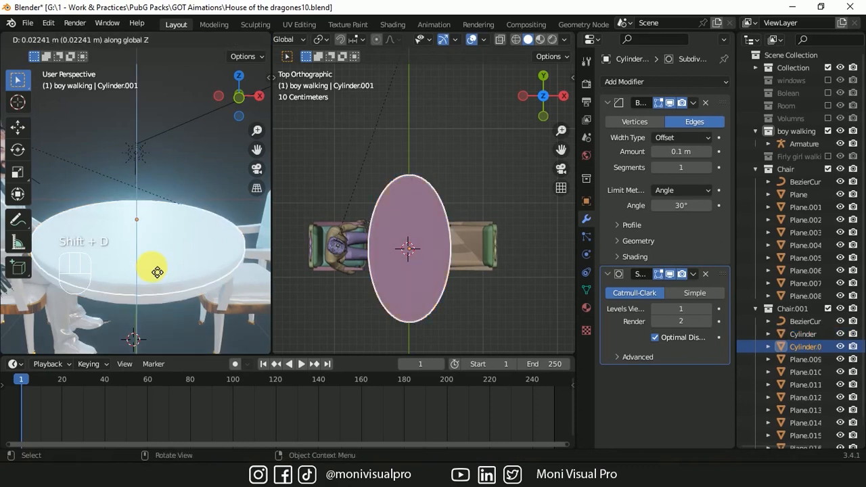
{"action": "left_click", "coordinate": [242, 236]}
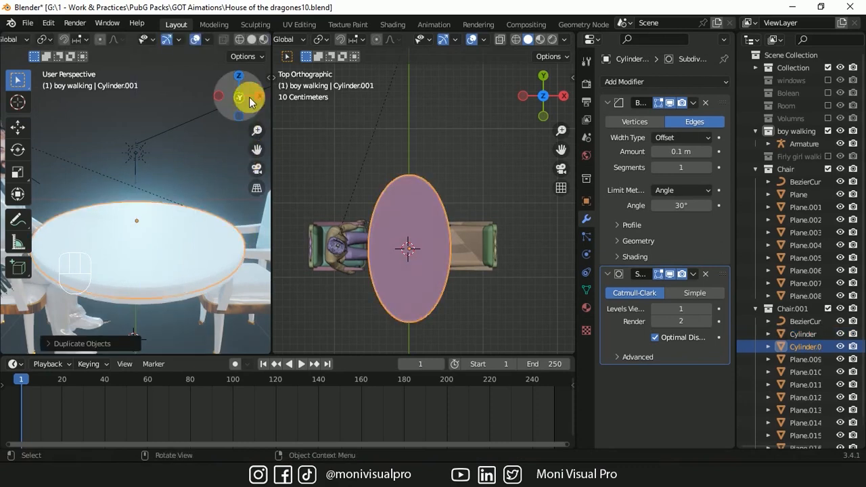
Scale the duplicated tabletop along Z and open its mesh for editing
{"action": "key", "text": "s"}
{"action": "key", "text": "z"}
{"action": "left_click", "coordinate": [234, 246]}
{"action": "key", "text": "Tab"}
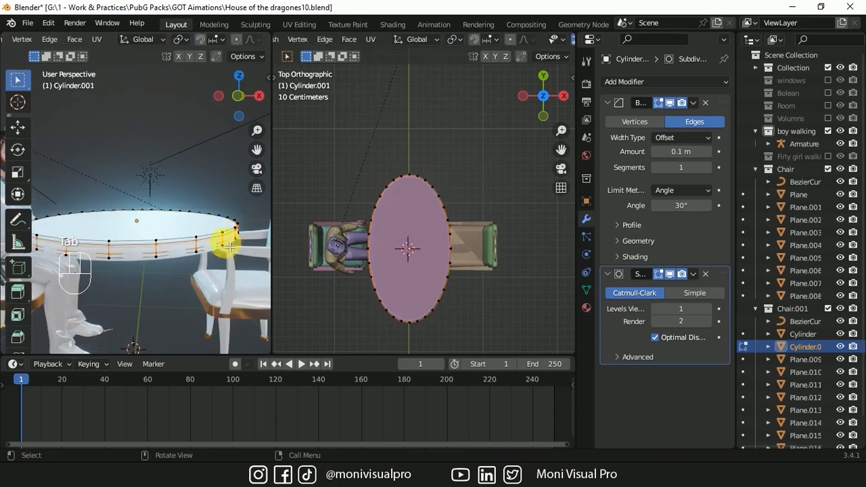
Scale the duplicated tabletop's top face inward to about 0.88, leaving an even border around it
{"action": "left_click", "coordinate": [190, 223]}
{"action": "key", "text": "s"}
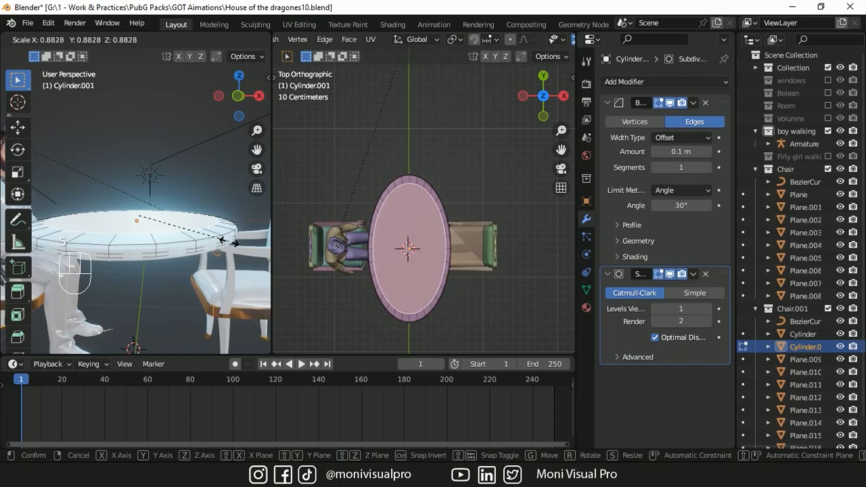
{"action": "left_click", "coordinate": [242, 204]}
Link the chair frame's gold material to the lower tabletop and the chair backrest's material to the upper tabletop
{"action": "left_click", "coordinate": [242, 205], "text": "shift"}
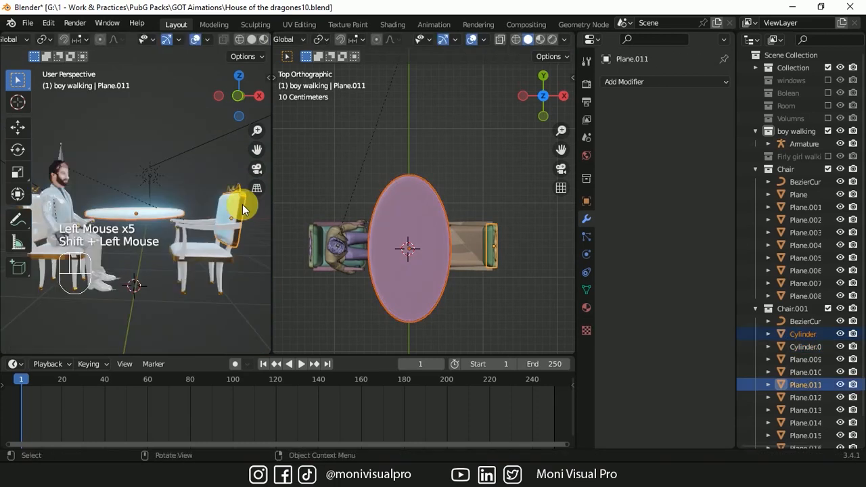
{"action": "key", "text": "ctrl+l"}
{"action": "left_click", "coordinate": [242, 204]}
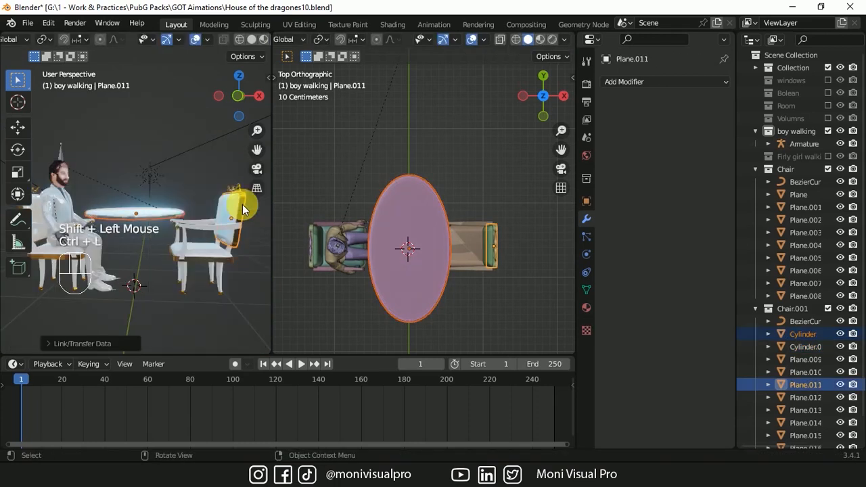
{"action": "left_click", "coordinate": [178, 215]}
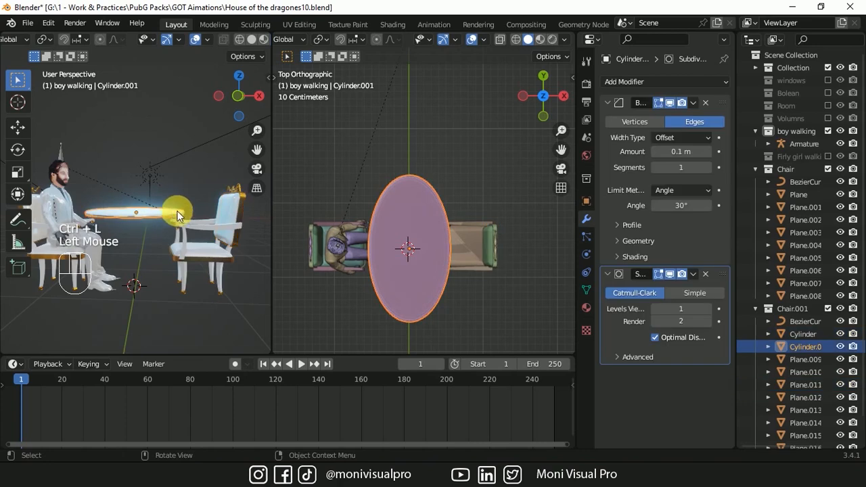
{"action": "left_click", "coordinate": [226, 215], "text": "shift"}
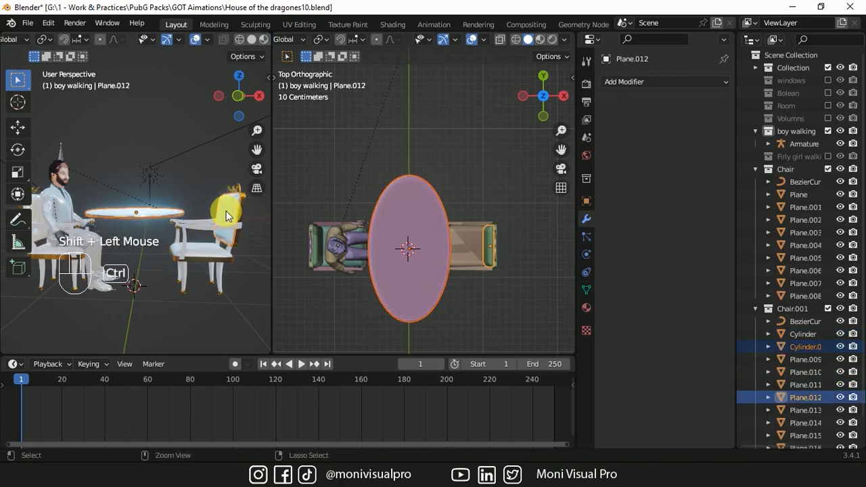
{"action": "key", "text": "ctrl+l"}
{"action": "left_click", "coordinate": [226, 211]}
Duplicate the empty chair's mirrored leg object and move the copy along X under the table
{"action": "left_click", "coordinate": [227, 244]}
{"action": "left_click", "coordinate": [217, 255]}
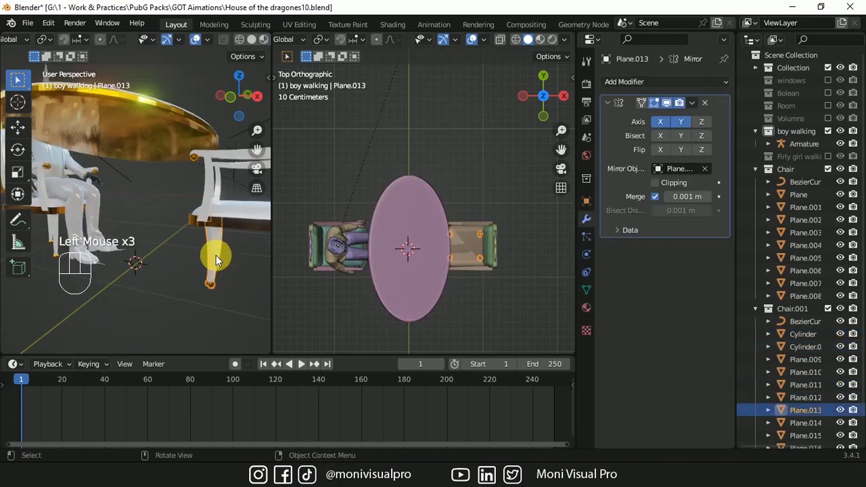
{"action": "key", "text": "shift+d"}
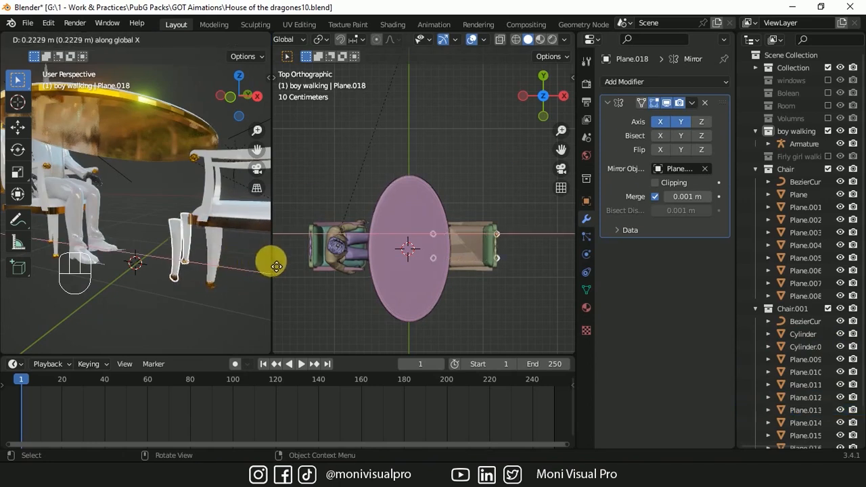
{"action": "left_click", "coordinate": [32, 264]}
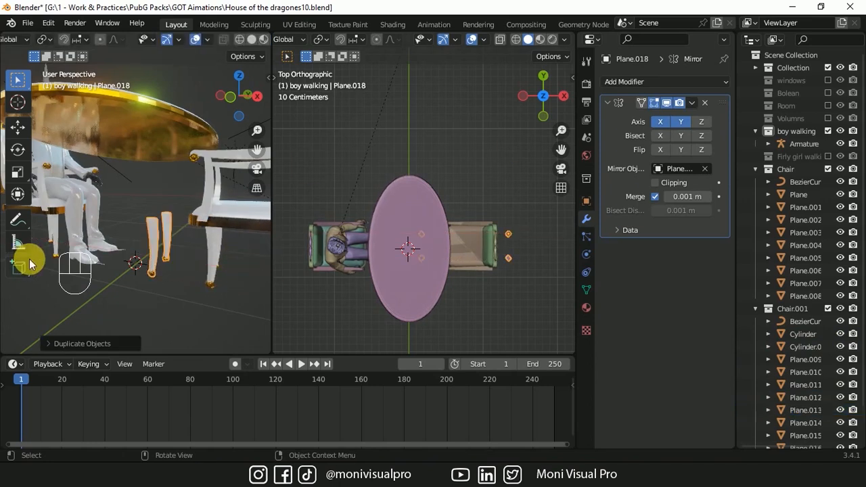
Set the tabletop Cylinder as the copied leg's Mirror object and reposition the leg along X
{"action": "left_click", "coordinate": [705, 169]}
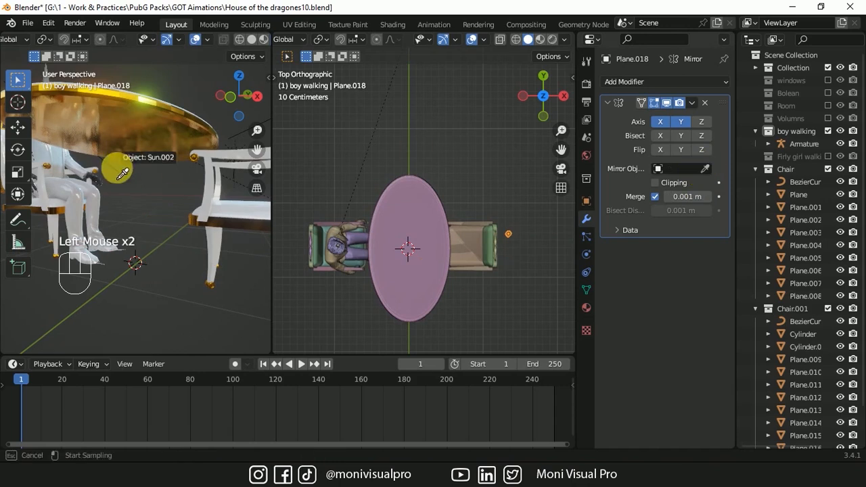
{"action": "left_click", "coordinate": [127, 119]}
{"action": "scroll", "coordinate": [126, 119], "scroll_direction": "down", "scroll_amount": 5}
{"action": "left_click_drag", "start_coordinate": [238, 96], "coordinate": [233, 108]}
{"action": "key", "text": "g"}
{"action": "key", "text": "x"}
{"action": "left_click", "coordinate": [167, 239]}
Move and stretch the leg mesh along Z until it reaches from the floor to the tabletop's underside
{"action": "key", "text": "g"}
{"action": "key", "text": "g"}
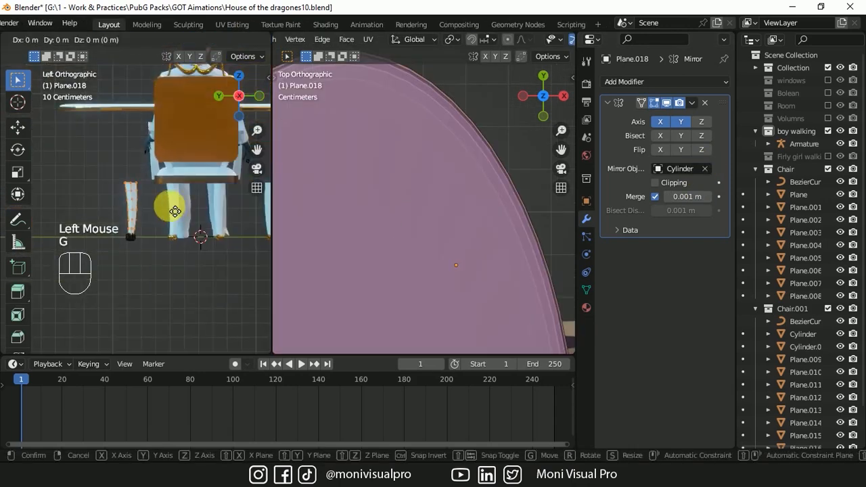
{"action": "key", "text": "z"}
{"action": "left_click", "coordinate": [173, 188]}
{"action": "key", "text": "s"}
{"action": "key", "text": "z"}
{"action": "left_click", "coordinate": [177, 177]}
{"action": "key", "text": "g"}
{"action": "key", "text": "z"}
{"action": "left_click", "coordinate": [192, 194]}
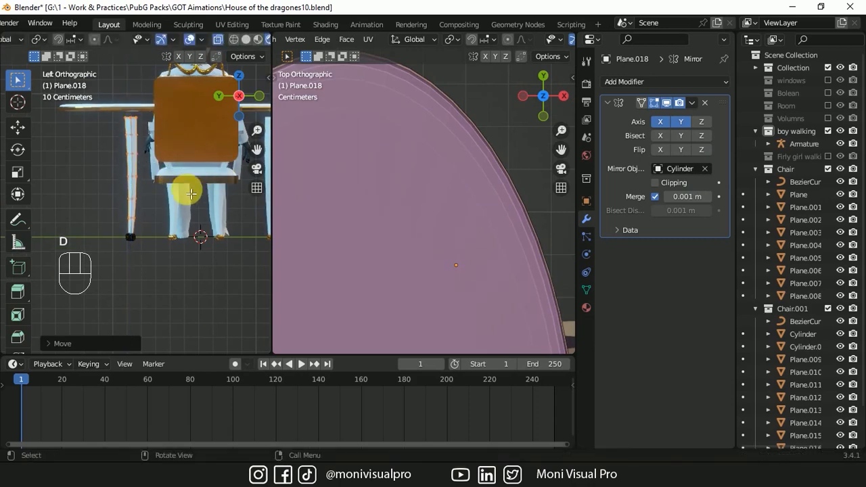
{"action": "key", "text": "Tab"}
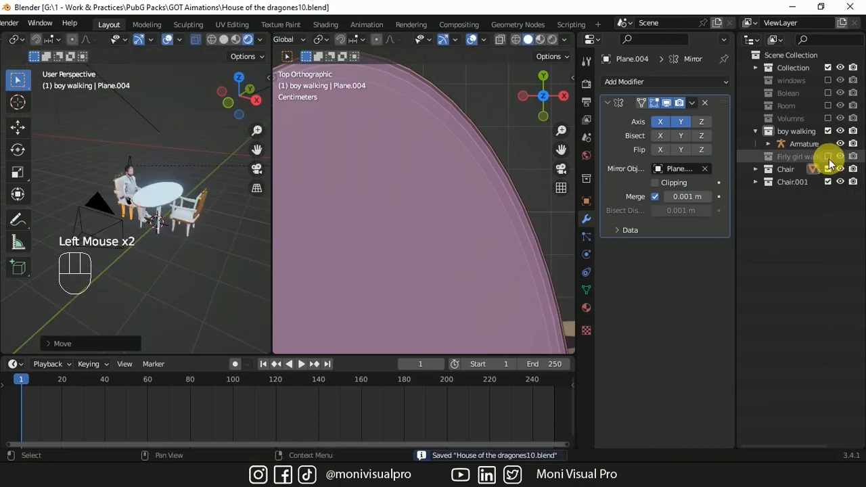
Show the Firly girl walking collection and display its armature's bones in front for posing
{"action": "left_click", "coordinate": [828, 158]}
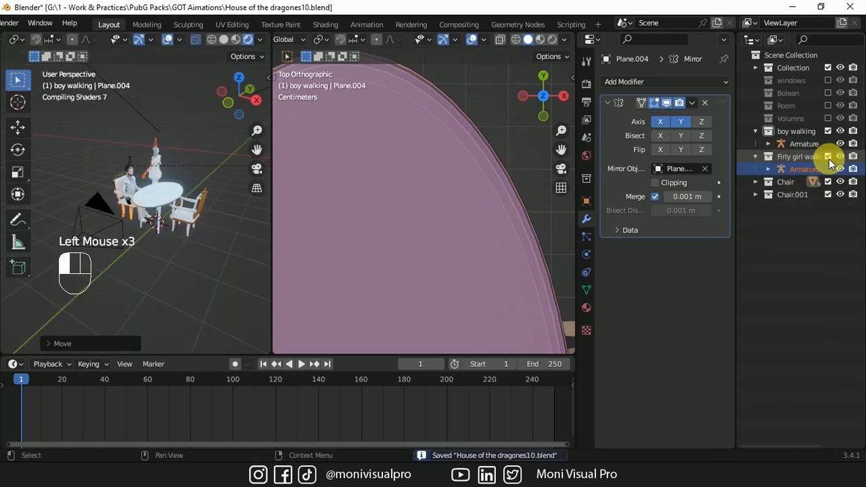
{"action": "left_click", "coordinate": [793, 171]}
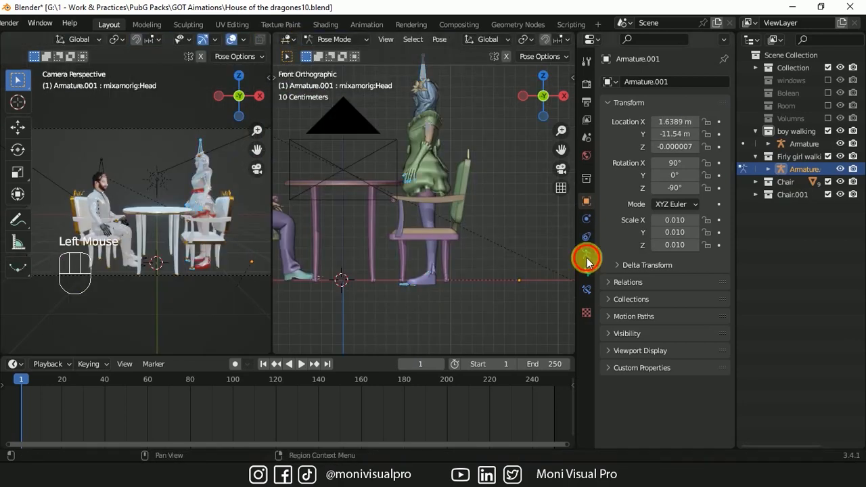
{"action": "left_click", "coordinate": [586, 254]}
Bend the girl's leg bones into a sitting pose and lower the whole rig about 0.35 m along Z
{"action": "key", "text": "r"}
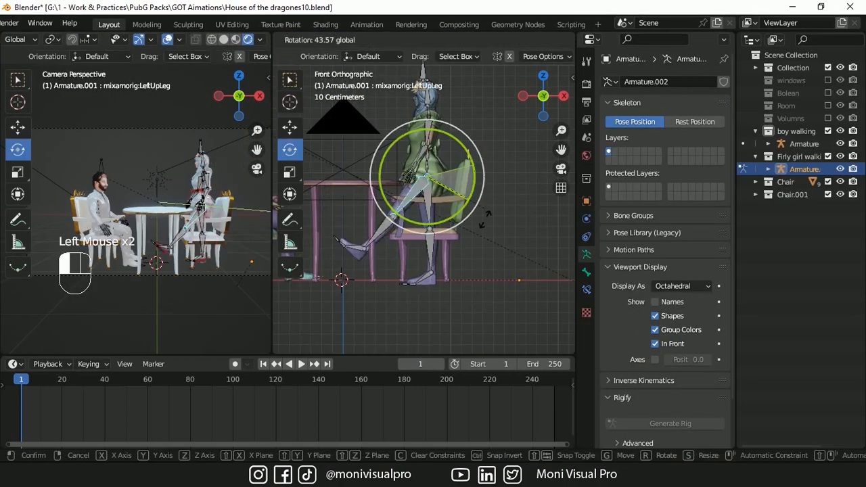
{"action": "left_click", "coordinate": [396, 139]}
{"action": "key", "text": "Tab"}
{"action": "key", "text": "Tab"}
{"action": "key", "text": "a"}
{"action": "key", "text": "g"}
{"action": "key", "text": "z"}
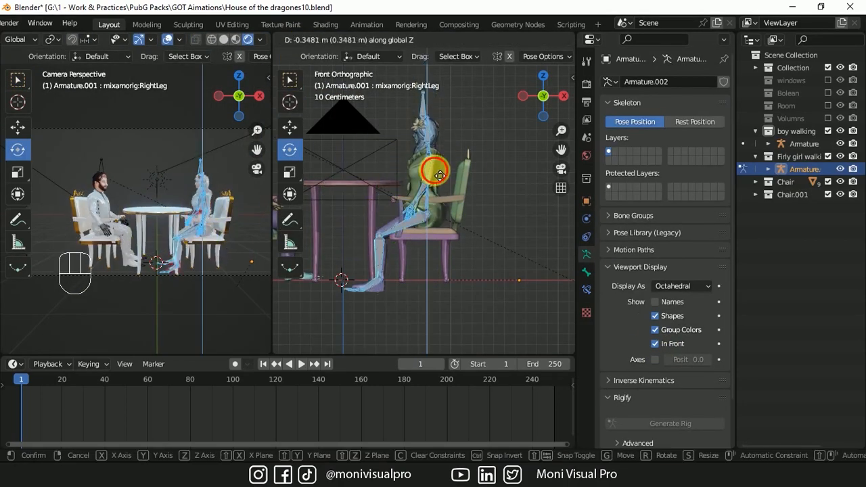
{"action": "left_click", "coordinate": [429, 164]}
Fine-tune the girl rig's height on the chair seat by moving all its bones along Z
{"action": "left_click", "coordinate": [387, 265]}
{"action": "scroll", "coordinate": [387, 264], "scroll_direction": "up", "scroll_amount": 3}
{"action": "key", "text": "a"}
{"action": "key", "text": "g"}
{"action": "key", "text": "z"}
{"action": "left_click", "coordinate": [490, 147]}
Adjust the girl's leg rotation and tilt her right foot about -19° toward the floor
{"action": "left_click", "coordinate": [421, 177]}
{"action": "left_click_drag", "start_coordinate": [410, 199], "coordinate": [404, 191]}
{"action": "left_click", "coordinate": [369, 249]}
{"action": "left_click_drag", "start_coordinate": [356, 211], "coordinate": [348, 230]}
{"action": "left_click", "coordinate": [359, 248]}
{"action": "left_click_drag", "start_coordinate": [358, 205], "coordinate": [347, 216]}
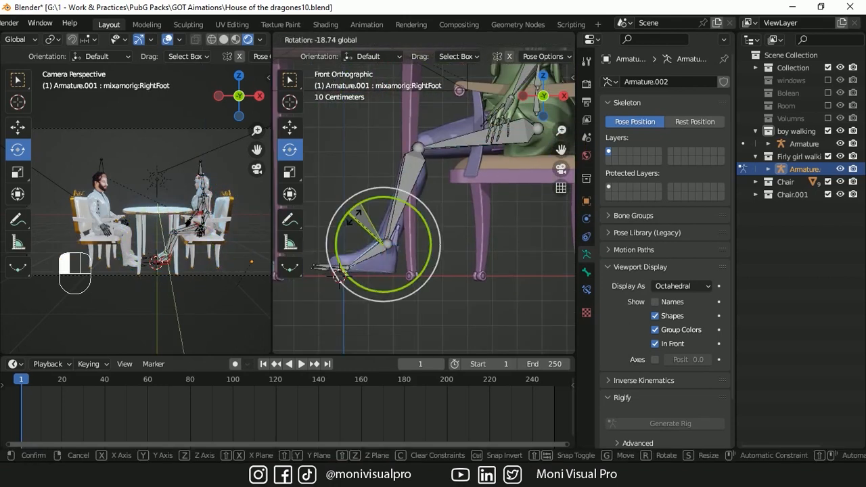
Rotate the girl's arm bones to bring her arms forward toward the table
{"action": "left_click_drag", "start_coordinate": [560, 149], "coordinate": [458, 265]}
{"action": "left_click", "coordinate": [446, 232]}
{"action": "left_click_drag", "start_coordinate": [557, 110], "coordinate": [543, 98]}
{"action": "left_click", "coordinate": [483, 162]}
{"action": "left_click_drag", "start_coordinate": [561, 149], "coordinate": [527, 203]}
{"action": "left_click_drag", "start_coordinate": [543, 98], "coordinate": [528, 101]}
{"action": "left_click_drag", "start_coordinate": [561, 150], "coordinate": [560, 176]}
{"action": "left_click", "coordinate": [498, 236]}
{"action": "left_click_drag", "start_coordinate": [499, 236], "coordinate": [484, 220]}
{"action": "left_click_drag", "start_coordinate": [544, 98], "coordinate": [531, 115]}
{"action": "left_click", "coordinate": [516, 199]}
Adjust the arm bones' rotation from several angles so the forearms align with the tabletop
{"action": "left_click", "coordinate": [543, 79]}
{"action": "left_click_drag", "start_coordinate": [414, 202], "coordinate": [411, 181]}
{"action": "left_click", "coordinate": [443, 179]}
{"action": "left_click_drag", "start_coordinate": [544, 98], "coordinate": [521, 67]}
{"action": "left_click", "coordinate": [541, 173]}
{"action": "left_click", "coordinate": [511, 174]}
{"action": "left_click_drag", "start_coordinate": [537, 139], "coordinate": [540, 151]}
{"action": "left_click_drag", "start_coordinate": [543, 98], "coordinate": [527, 95]}
{"action": "left_click_drag", "start_coordinate": [561, 130], "coordinate": [561, 109]}
Refine the arm and hand bones so the hands rest at the tabletop, and return to Object Mode
{"action": "left_click", "coordinate": [411, 144]}
{"action": "left_click_drag", "start_coordinate": [410, 108], "coordinate": [416, 115]}
{"action": "left_click", "coordinate": [460, 149]}
{"action": "left_click_drag", "start_coordinate": [466, 110], "coordinate": [473, 119]}
{"action": "left_click_drag", "start_coordinate": [543, 99], "coordinate": [473, 102]}
{"action": "left_click", "coordinate": [512, 159]}
{"action": "left_click", "coordinate": [431, 201]}
{"action": "left_click_drag", "start_coordinate": [432, 166], "coordinate": [441, 173]}
{"action": "left_click_drag", "start_coordinate": [561, 130], "coordinate": [561, 163]}
{"action": "left_click_drag", "start_coordinate": [544, 98], "coordinate": [531, 281]}
{"action": "left_click_drag", "start_coordinate": [560, 130], "coordinate": [500, 115]}
{"action": "left_click", "coordinate": [337, 39]}
{"action": "left_click", "coordinate": [337, 56]}
Show the windows, Room and Volumns collections in the scene
{"action": "left_click", "coordinate": [828, 81]}
{"action": "left_click", "coordinate": [828, 93]}
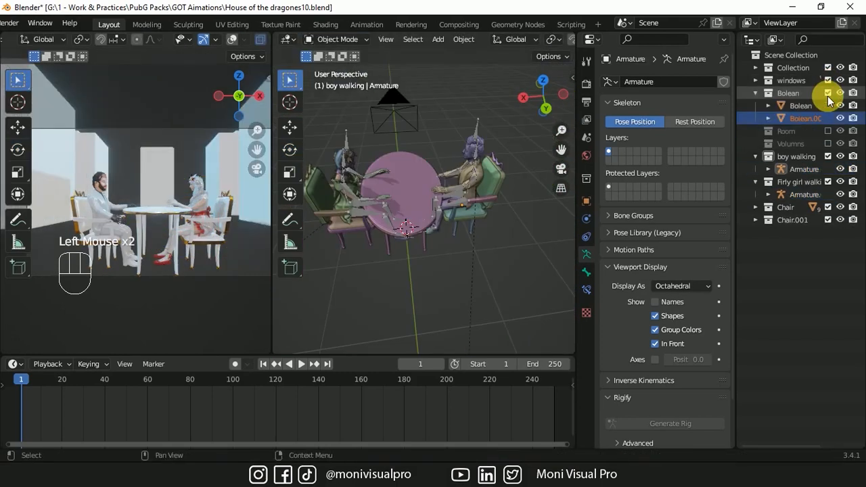
{"action": "left_click", "coordinate": [757, 99]}
{"action": "left_click", "coordinate": [828, 93]}
{"action": "left_click", "coordinate": [828, 105]}
{"action": "left_click", "coordinate": [828, 118]}
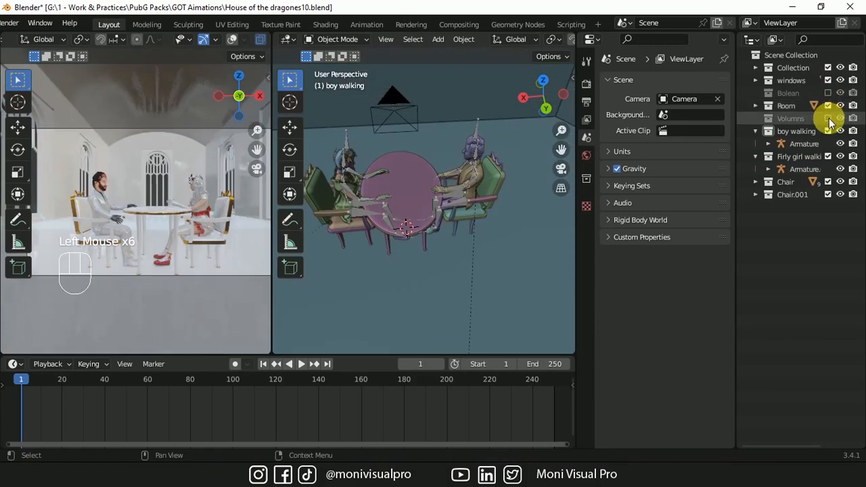
{"action": "scroll", "coordinate": [203, 39], "scroll_direction": "down", "scroll_amount": 3}
Display the camera view as a rendered preview lit by the scene's own lights and world
{"action": "left_click", "coordinate": [247, 40]}
{"action": "left_click", "coordinate": [260, 39]}
{"action": "left_click", "coordinate": [188, 101]}
{"action": "left_click", "coordinate": [188, 115]}
Join the two 3D viewports into one large camera view and save the file
{"action": "right_click", "coordinate": [272, 145]}
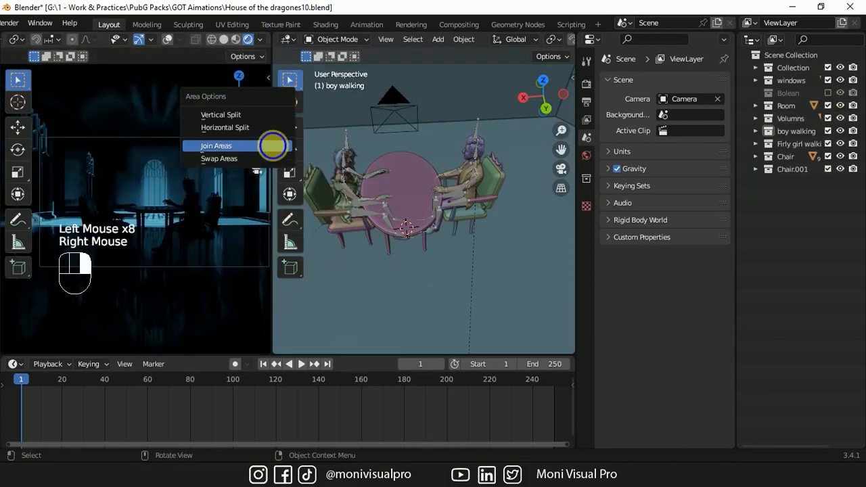
{"action": "left_click", "coordinate": [273, 146]}
{"action": "left_click", "coordinate": [474, 180]}
{"action": "key", "text": "ctrl+s"}
Add an area light and raise it about 2 m along Z above the table
{"action": "key", "text": "shift+a"}
{"action": "mouse_move", "coordinate": [346, 281]}
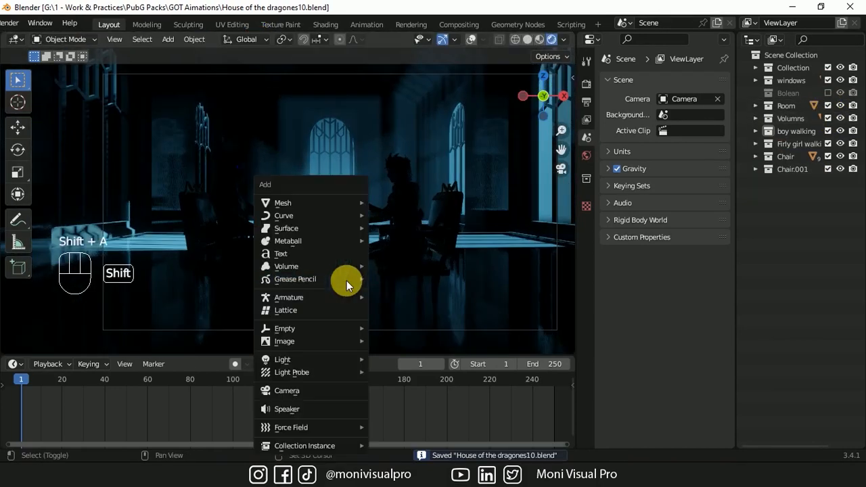
{"action": "mouse_move", "coordinate": [308, 360]}
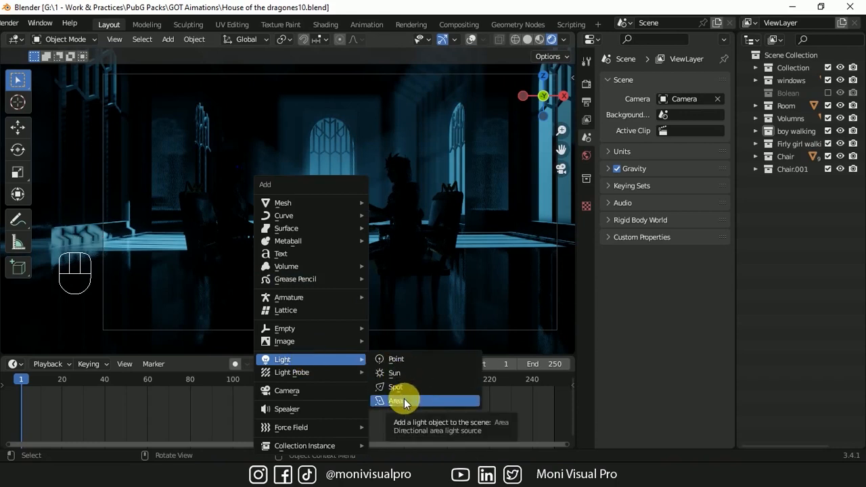
{"action": "left_click", "coordinate": [392, 401]}
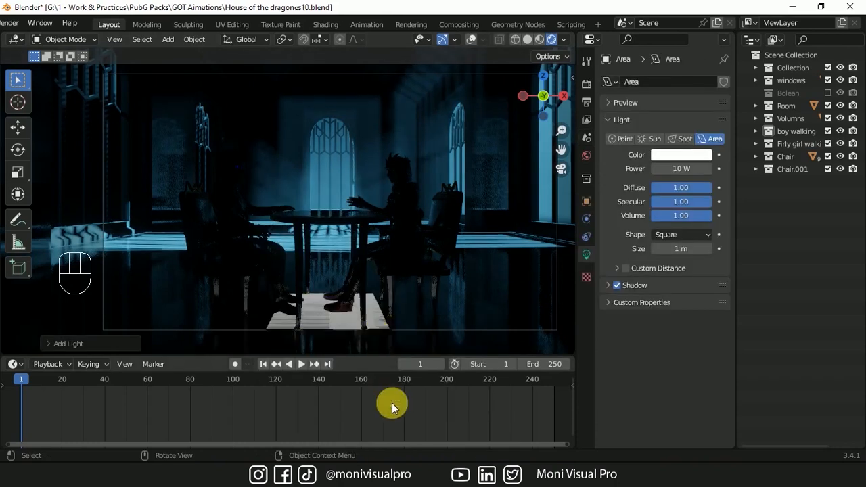
{"action": "key", "text": "g"}
{"action": "key", "text": "z"}
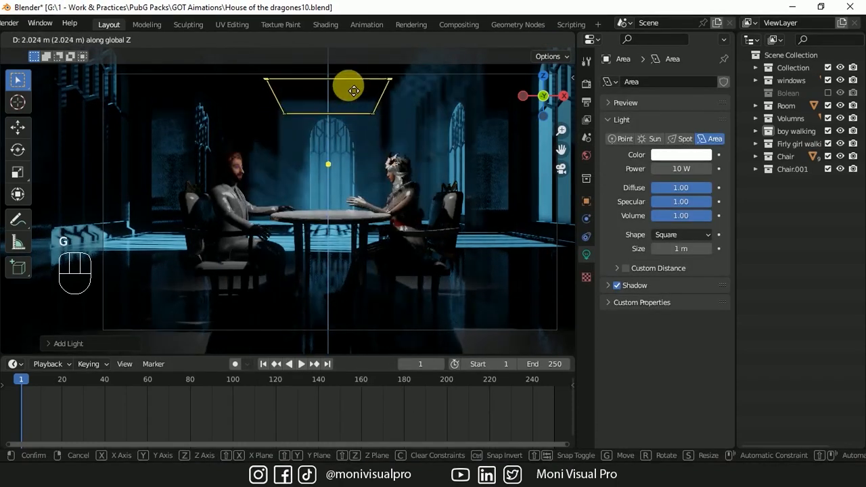
Duplicate the area light and offset the copy along X and Y away from the table
{"action": "key", "text": "shift+d"}
{"action": "key", "text": "x"}
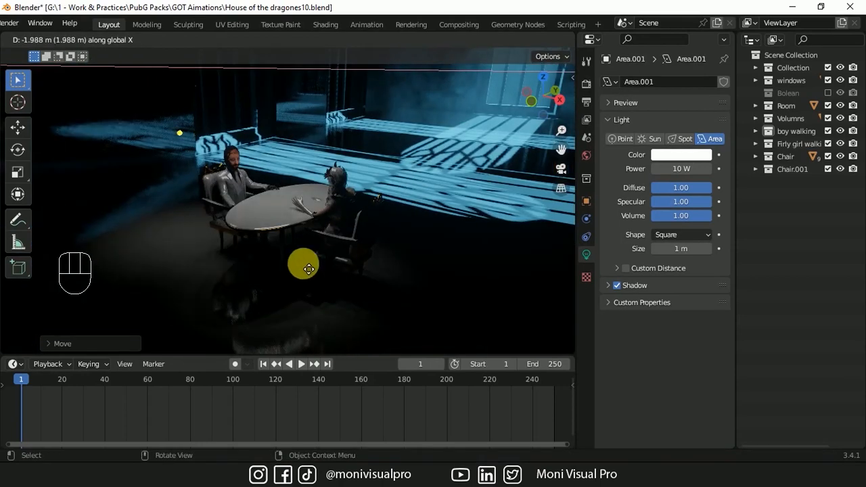
{"action": "left_click", "coordinate": [347, 248]}
{"action": "key", "text": "f"}
{"action": "key", "text": "g"}
{"action": "key", "text": "y"}
{"action": "left_click", "coordinate": [265, 275]}
Rotate the duplicated area light 90° about X and lower it about 0.82 m along Z
{"action": "key", "text": "g"}
{"action": "key", "text": "z"}
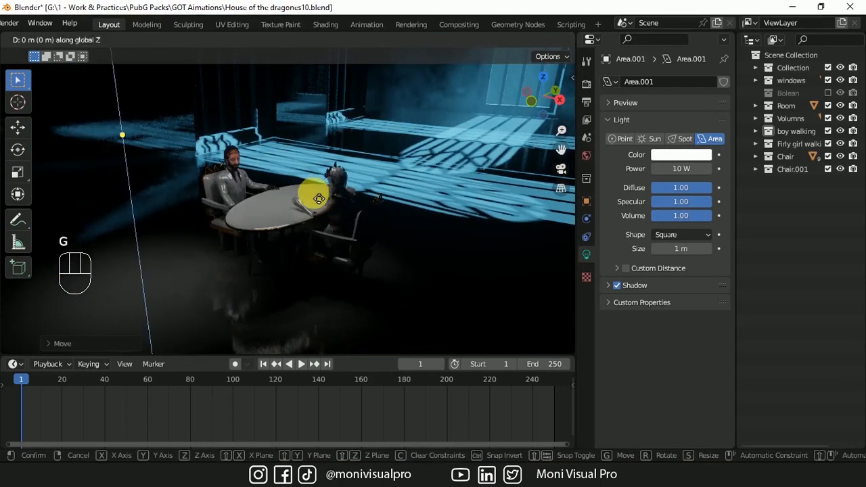
{"action": "key", "text": "r"}
{"action": "key", "text": "x"}
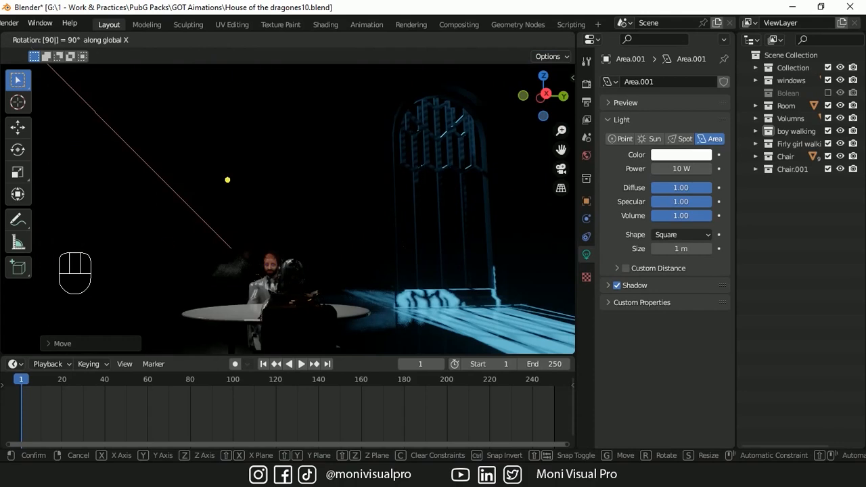
{"action": "key", "text": "Return"}
{"action": "key", "text": "g"}
{"action": "key", "text": "z"}
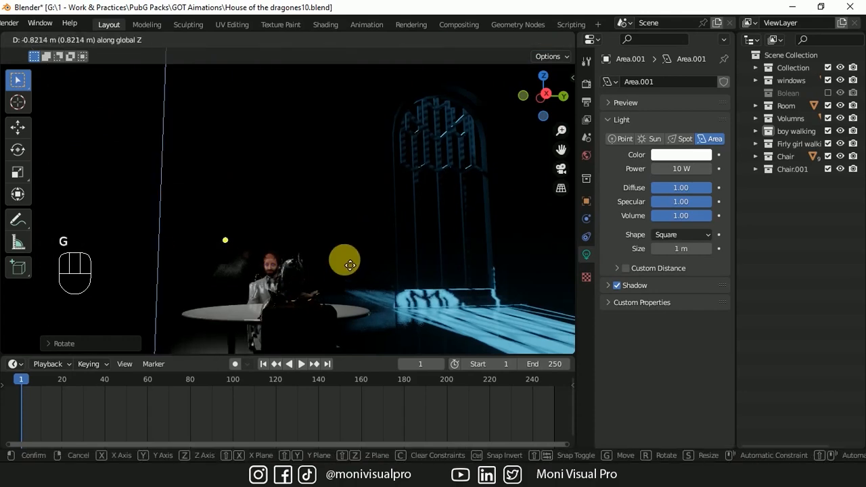
{"action": "left_click", "coordinate": [350, 266]}
Switch to a brighter viewport preview, then move and rotate the duplicated area light to shine on the seated pair
{"action": "mouse_move", "coordinate": [532, 103]}
{"action": "left_mouse_down"}
{"action": "mouse_move", "coordinate": [550, 92]}
{"action": "mouse_move", "coordinate": [542, 91]}
{"action": "mouse_move", "coordinate": [538, 109]}
{"action": "left_mouse_up"}
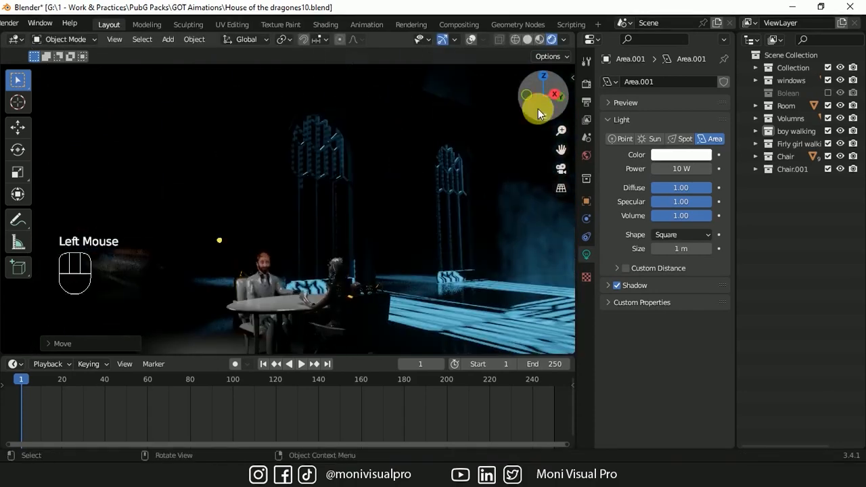
{"action": "left_click", "coordinate": [562, 39]}
{"action": "left_click", "coordinate": [493, 115]}
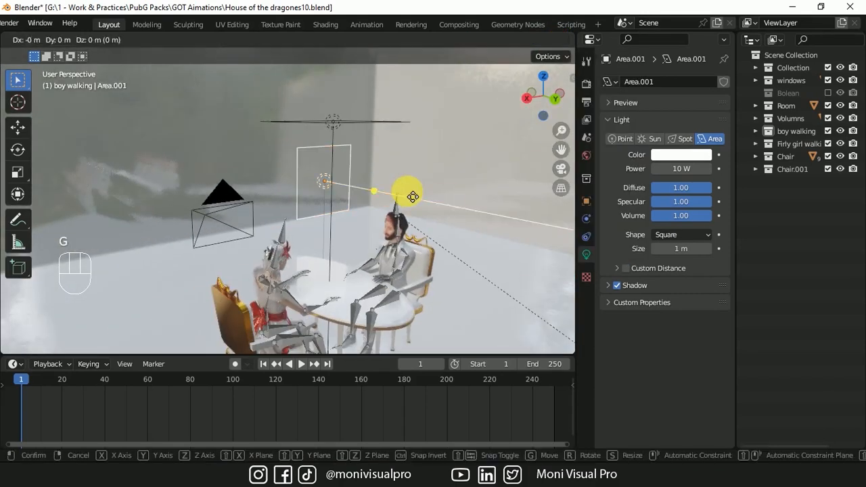
{"action": "key", "text": "g"}
{"action": "left_click", "coordinate": [381, 218]}
{"action": "left_click_drag", "start_coordinate": [541, 94], "coordinate": [545, 105]}
{"action": "key", "text": "g"}
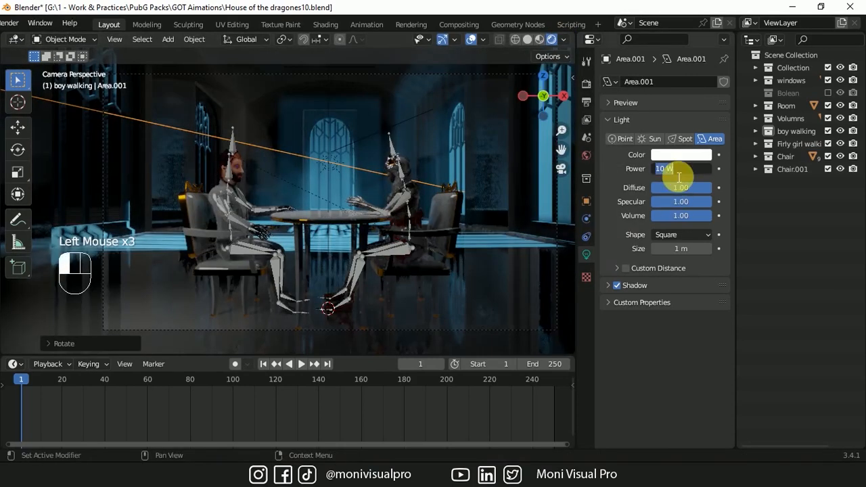
Set the duplicated area light's power to 20 W after trying stronger values such as 50 W
{"action": "key", "text": "Return"}
{"action": "left_click", "coordinate": [678, 174]}
{"action": "type", "text": "50"}
{"action": "key", "text": "Return"}
{"action": "left_click_drag", "start_coordinate": [679, 170], "coordinate": [661, 169]}
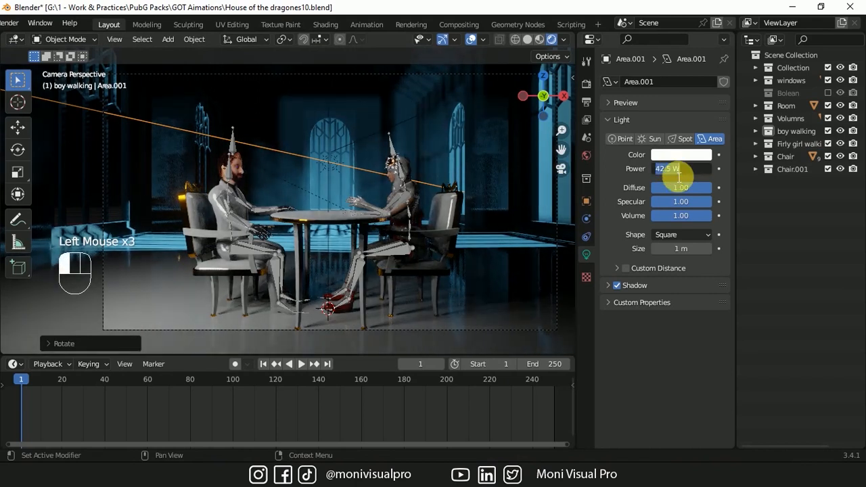
{"action": "key", "text": "Return"}
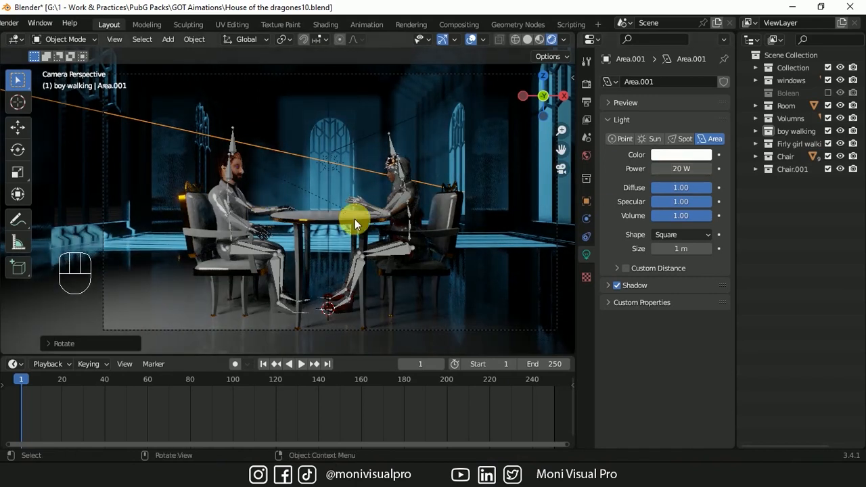
Duplicate the 20 W area light along X and rotate the copy about Z to light the characters from the other side
{"action": "key", "text": "shift+d"}
{"action": "key", "text": "x"}
{"action": "left_click", "coordinate": [379, 254]}
{"action": "left_click", "coordinate": [561, 169]}
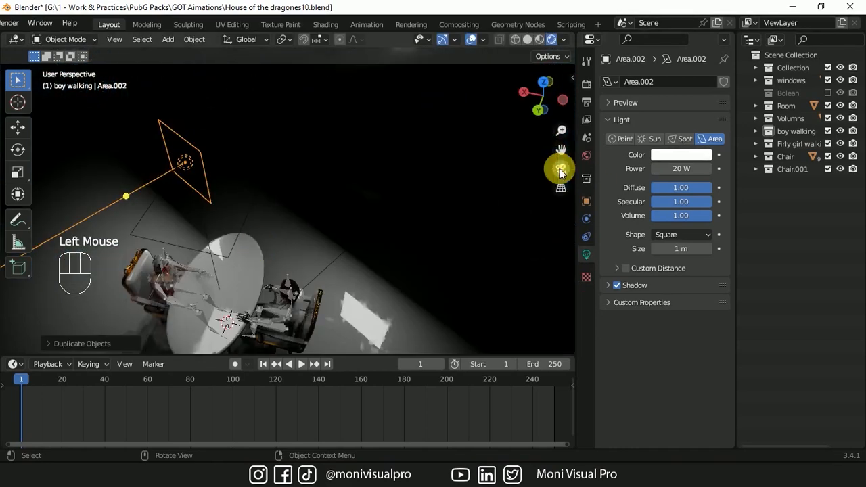
{"action": "key", "text": "r"}
{"action": "key", "text": "z"}
{"action": "left_click", "coordinate": [343, 207]}
{"action": "key", "text": "g"}
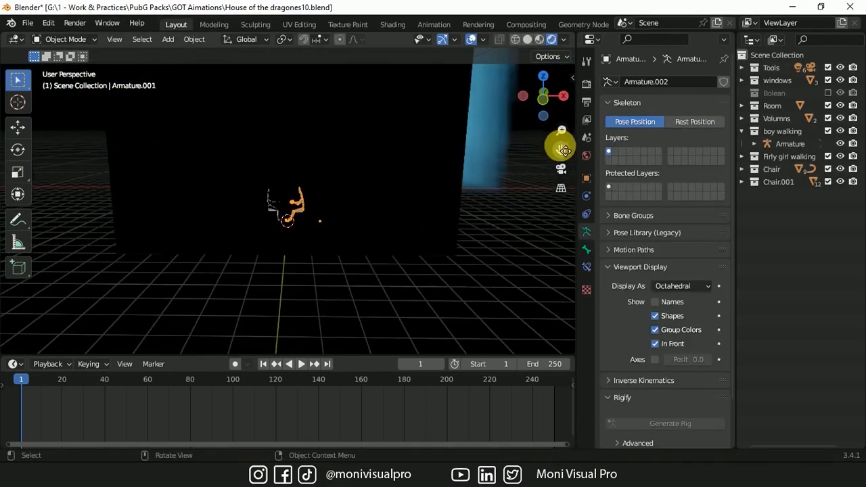
Remove the Mirror modifier from the volume cube beside the hall
{"action": "left_click_drag", "start_coordinate": [563, 149], "coordinate": [559, 139]}
{"action": "left_click", "coordinate": [421, 173]}
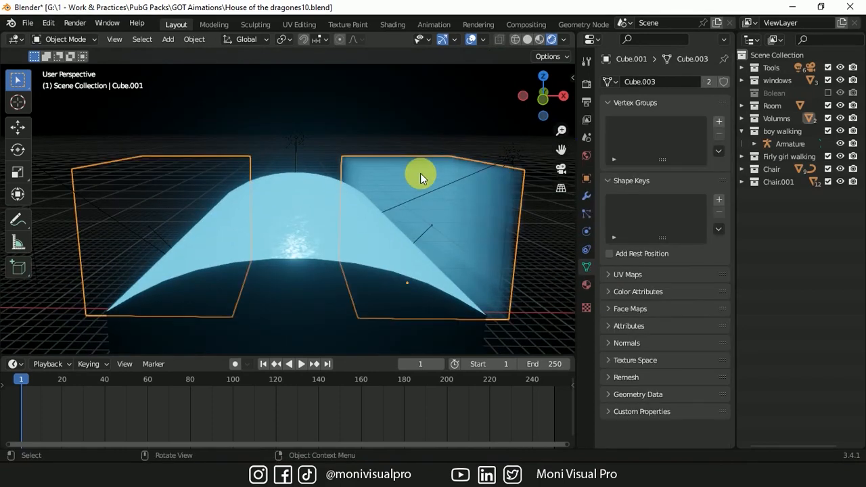
{"action": "left_click", "coordinate": [587, 196]}
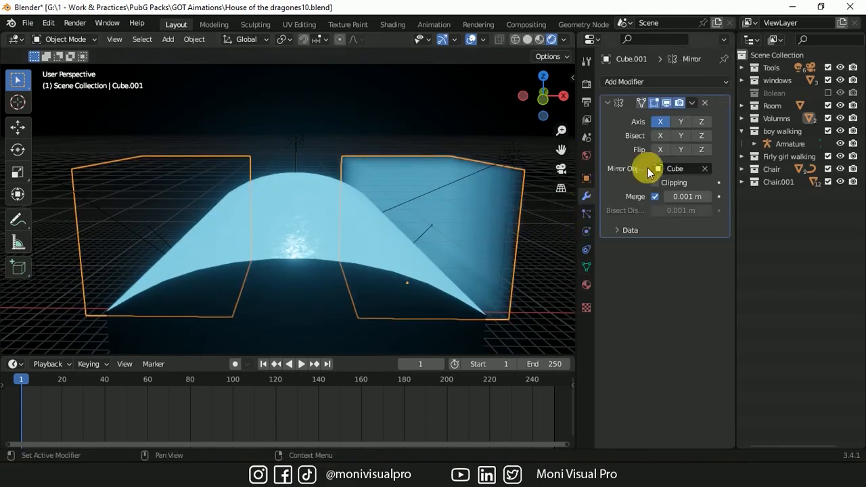
{"action": "left_click", "coordinate": [704, 103]}
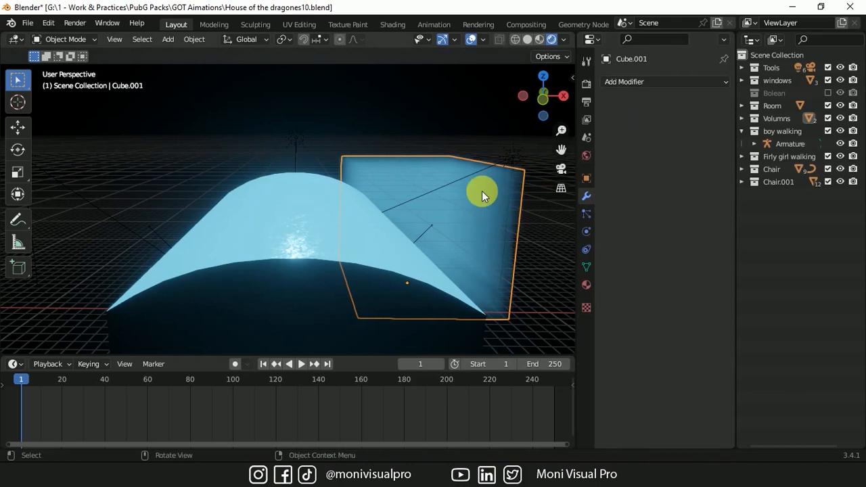
From the top view, stretch the side volume cube to about twice its length along Y and shift it along Y beside the hall
{"action": "key", "text": "grave"}
{"action": "left_click", "coordinate": [480, 120]}
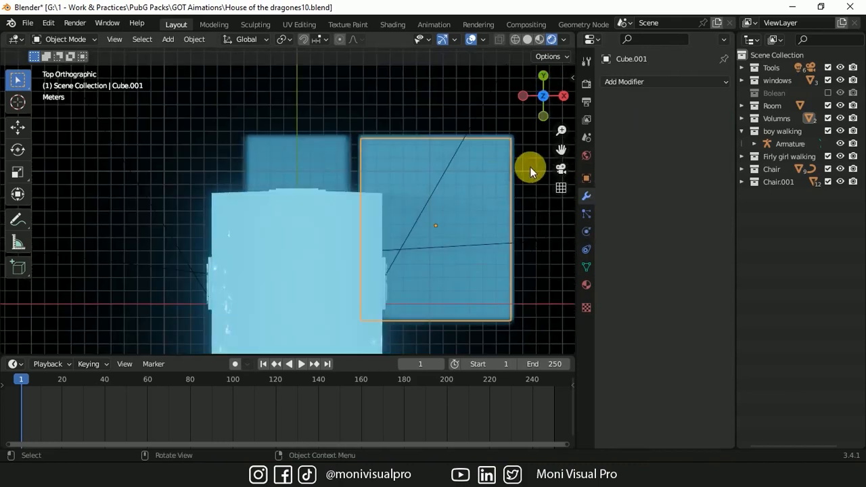
{"action": "scroll", "coordinate": [389, 250], "scroll_direction": "down", "scroll_amount": 3}
{"action": "middle_click_drag", "start_coordinate": [389, 250], "coordinate": [398, 176], "text": "shift"}
{"action": "key", "text": "g"}
{"action": "key", "text": "y"}
{"action": "left_click", "coordinate": [396, 207]}
{"action": "key", "text": "s"}
{"action": "key", "text": "y"}
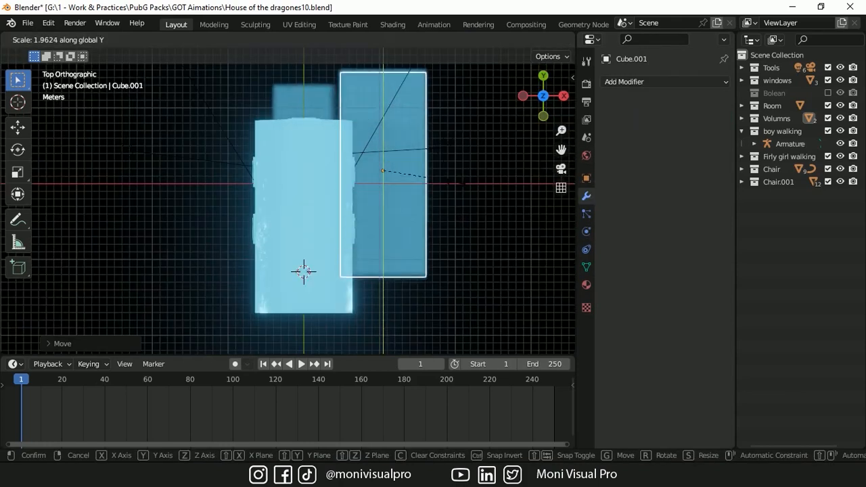
{"action": "left_click", "coordinate": [414, 197]}
{"action": "key", "text": "g"}
{"action": "key", "text": "y"}
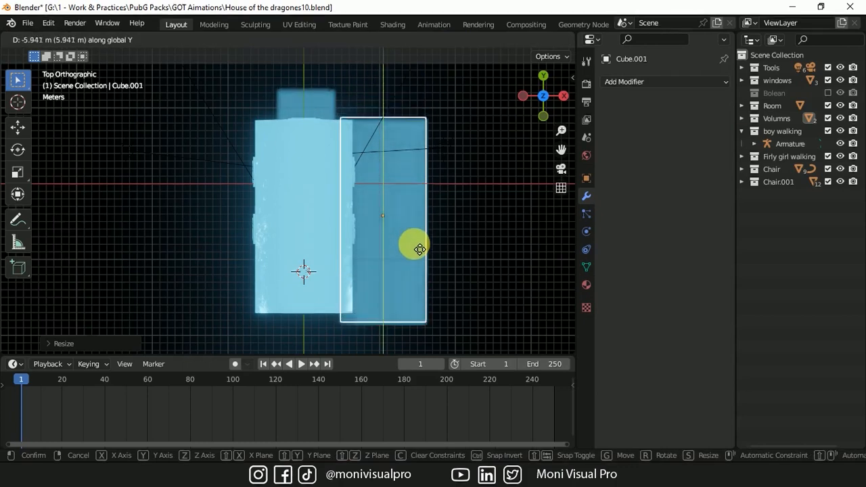
{"action": "left_click", "coordinate": [420, 235]}
Duplicate the side volume about 20 m along negative X to the hall's other side and shift the original slightly inward along X
{"action": "key", "text": "shift+d"}
{"action": "key", "text": "x"}
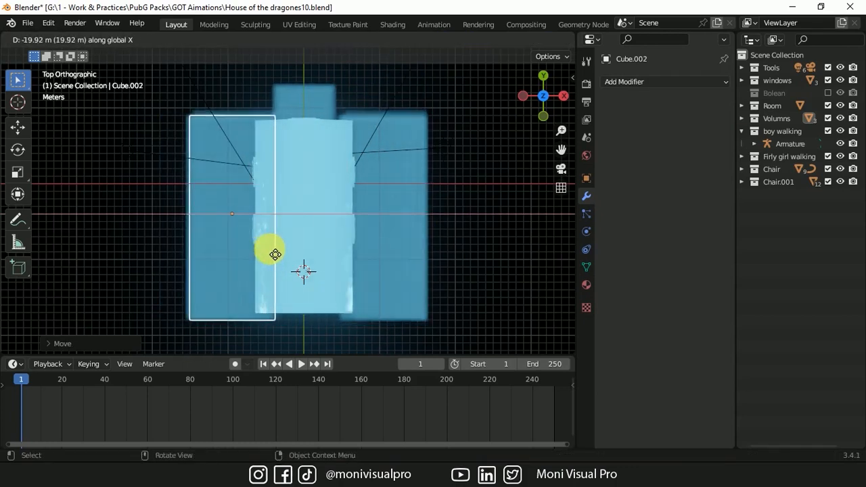
{"action": "left_click", "coordinate": [269, 253]}
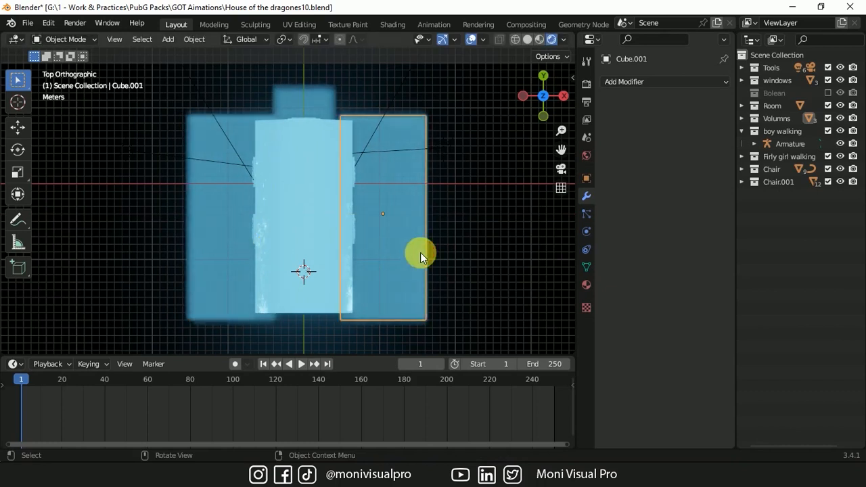
{"action": "key", "text": "g"}
{"action": "key", "text": "y"}
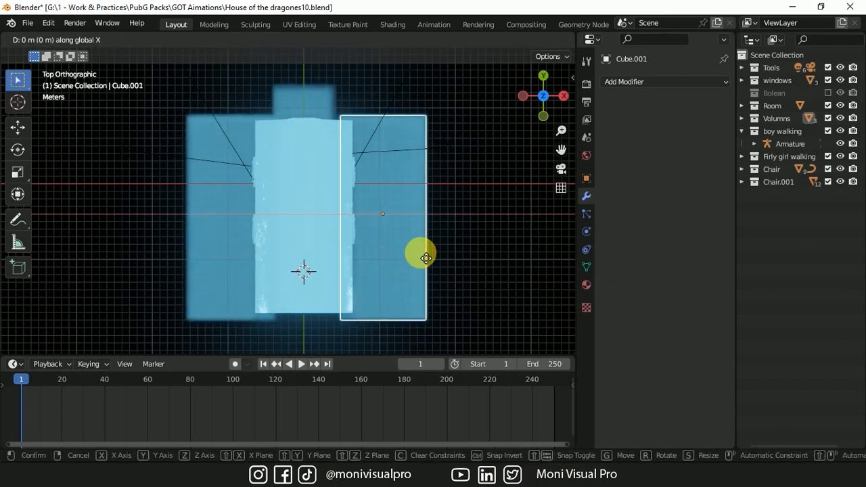
{"action": "key", "text": "x"}
{"action": "left_click", "coordinate": [420, 258]}
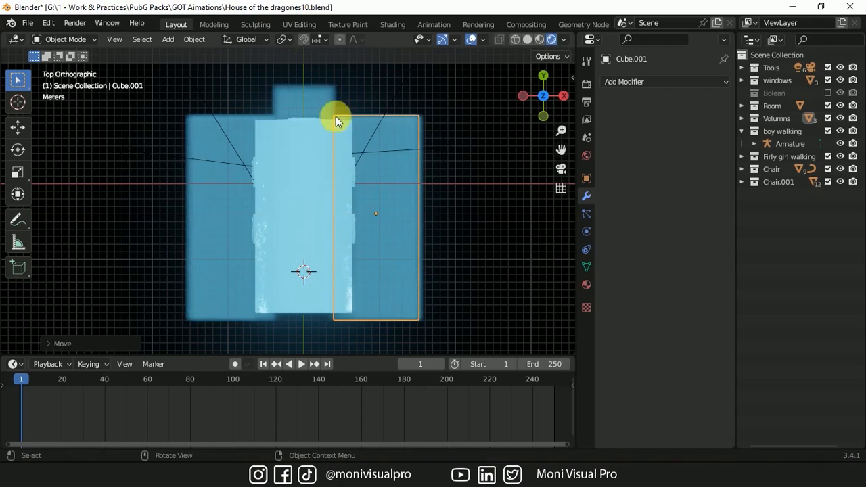
Hide the Room's first modifier in the viewport, then move its open-end faces about 10.6 m along negative Y to lengthen the hall
{"action": "left_click", "coordinate": [315, 100]}
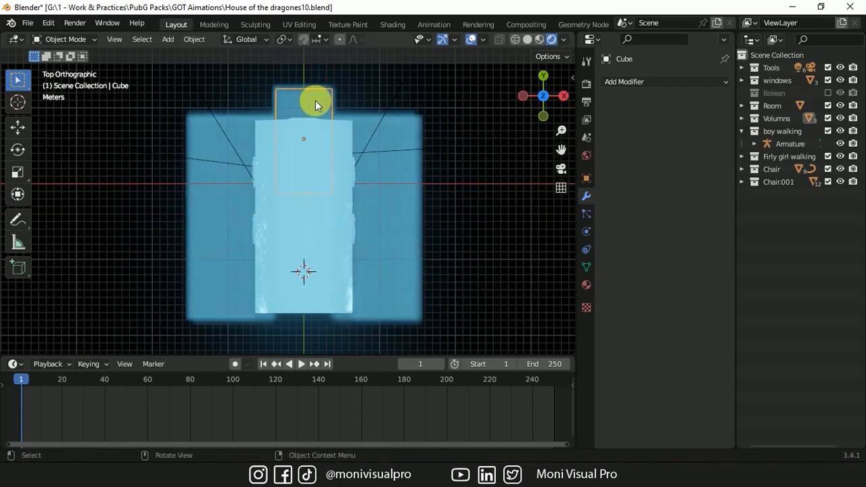
{"action": "left_click", "coordinate": [312, 303]}
{"action": "left_click_drag", "start_coordinate": [560, 149], "coordinate": [555, 97]}
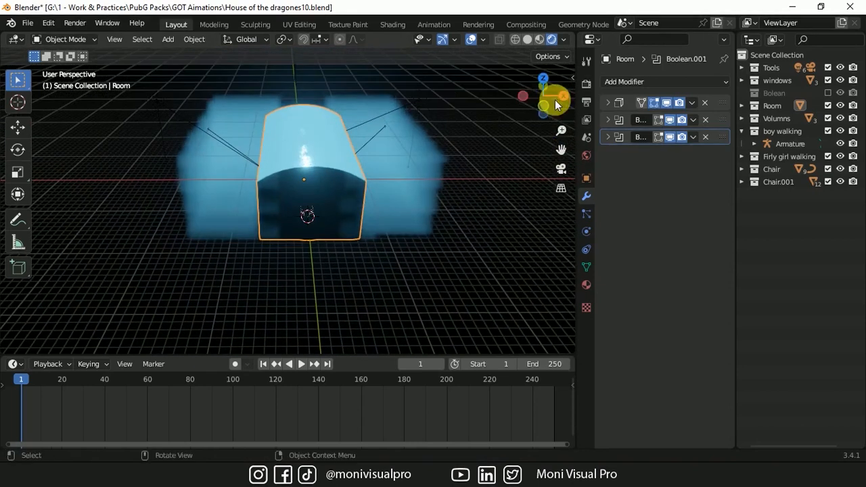
{"action": "left_click", "coordinate": [667, 102]}
{"action": "key", "text": "Tab"}
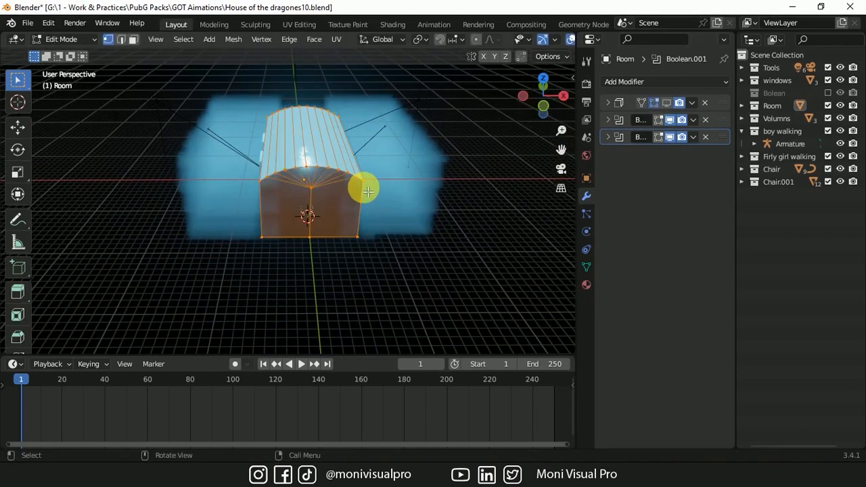
{"action": "left_click_drag", "start_coordinate": [549, 113], "coordinate": [560, 111]}
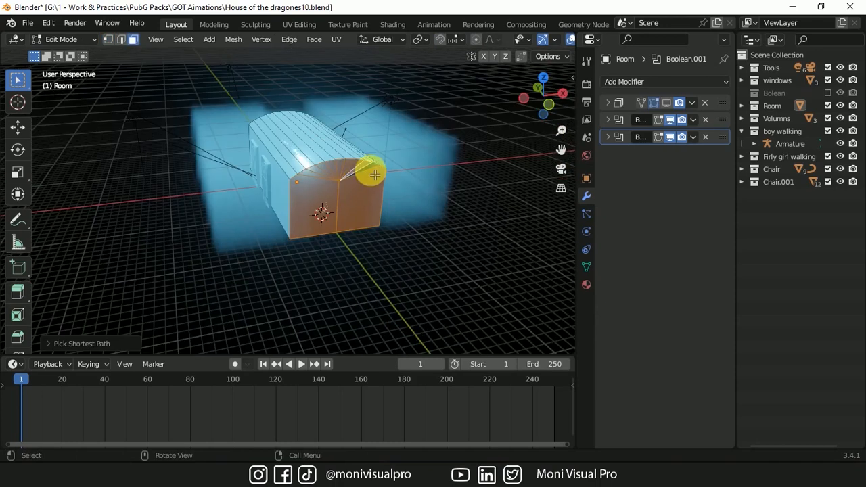
{"action": "key", "text": "g"}
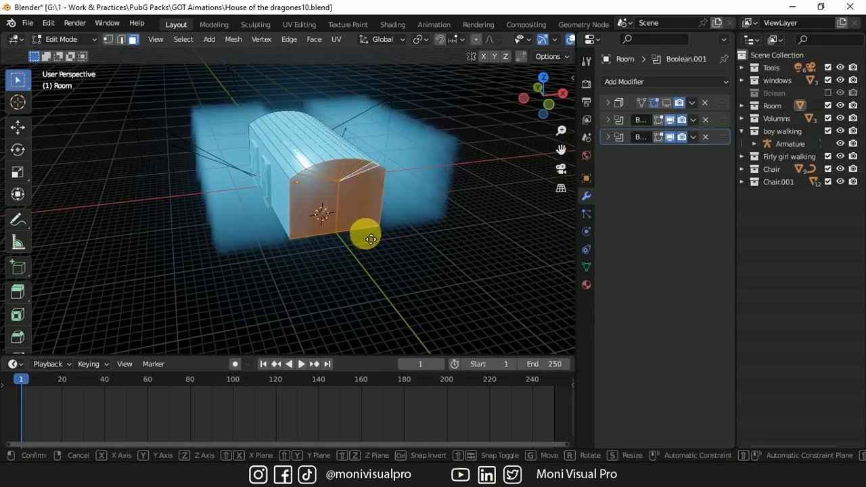
{"action": "key", "text": "y"}
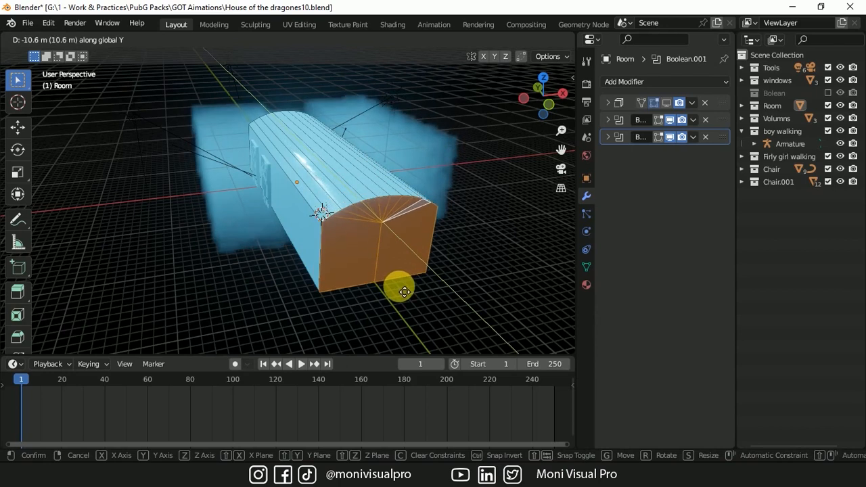
{"action": "left_click", "coordinate": [406, 298]}
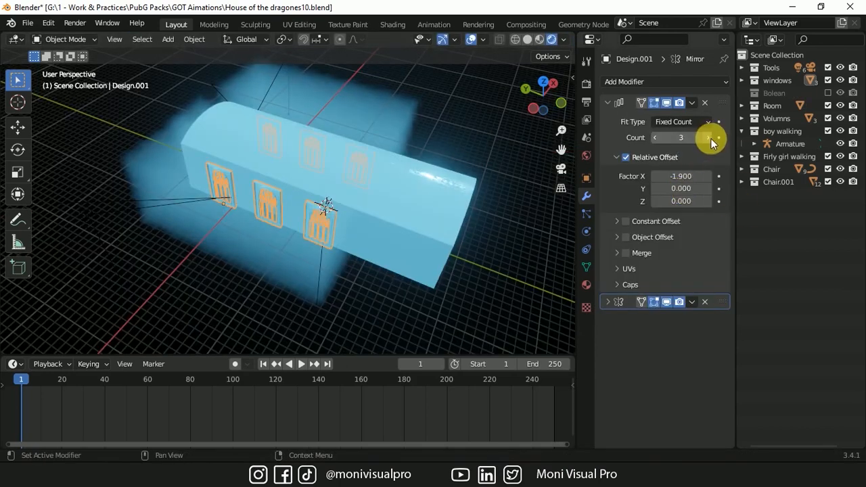
Enable the Bolean collection, set the Bolean.001 array count to 4, and exclude the collection again
{"action": "left_click", "coordinate": [828, 93]}
{"action": "left_click", "coordinate": [742, 93]}
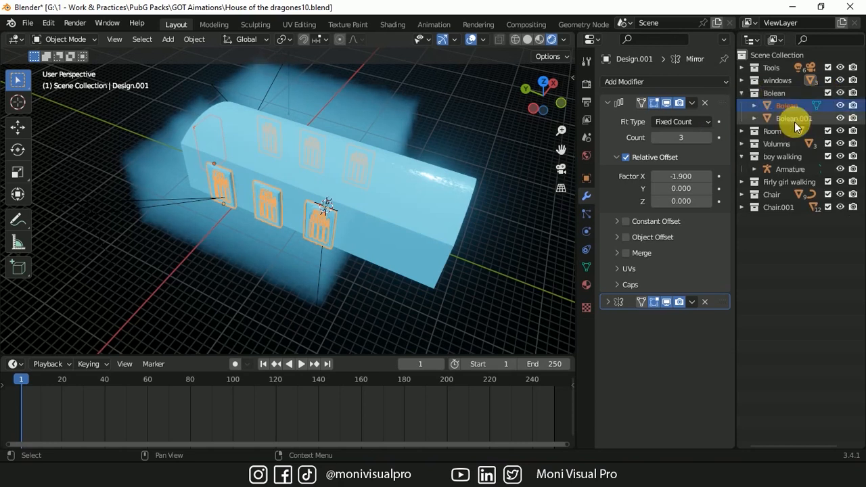
{"action": "left_click", "coordinate": [794, 119]}
{"action": "left_click", "coordinate": [709, 137]}
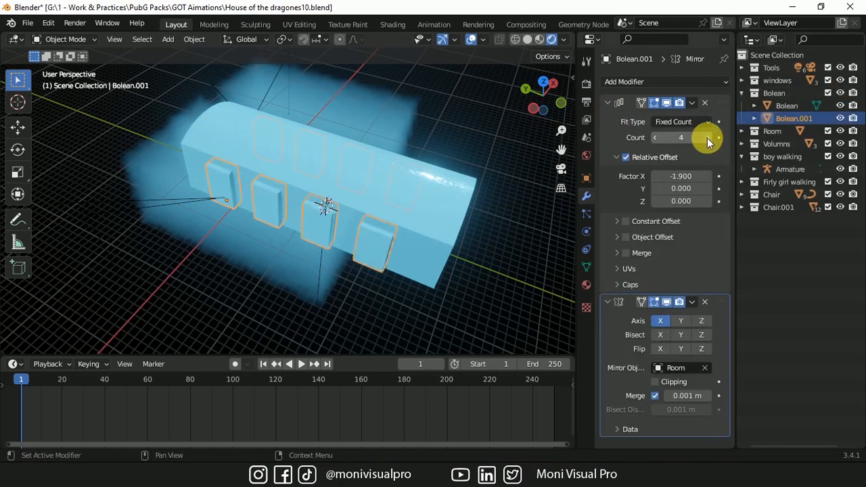
{"action": "left_click", "coordinate": [788, 105]}
{"action": "left_click", "coordinate": [827, 93]}
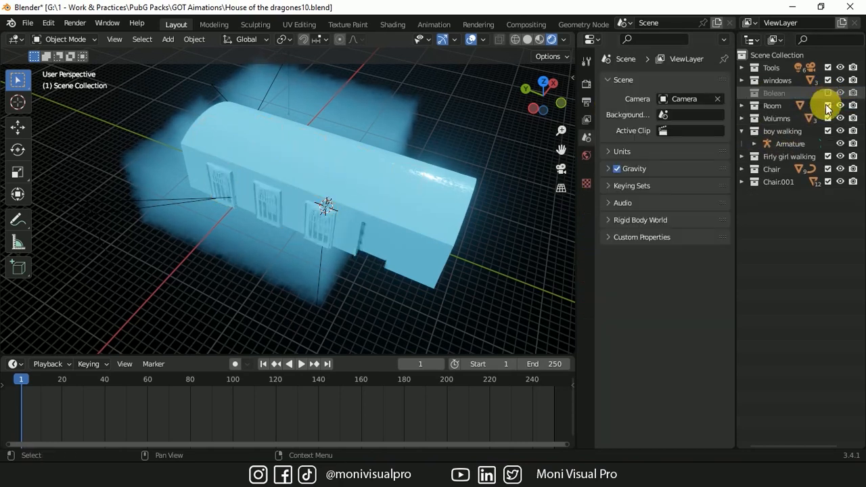
Resize the Bolean.001 window cutters and check the scene through the camera
{"action": "left_click", "coordinate": [325, 228]}
{"action": "left_click", "coordinate": [325, 228]}
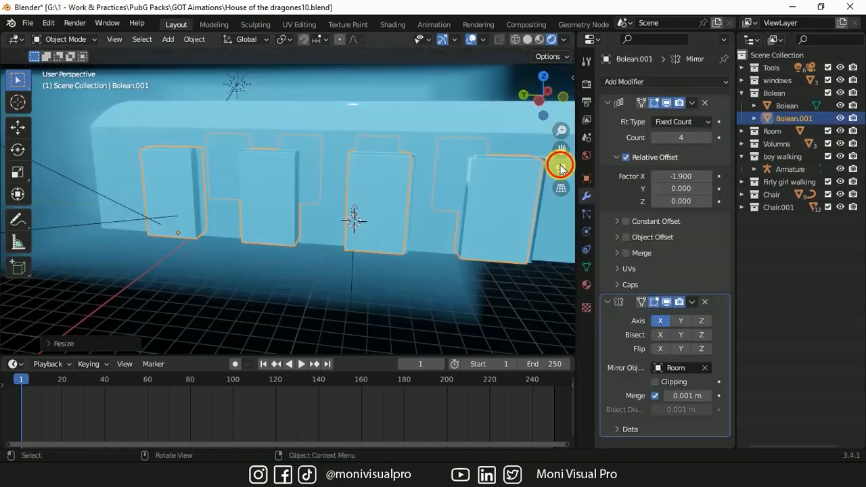
{"action": "left_click", "coordinate": [561, 168]}
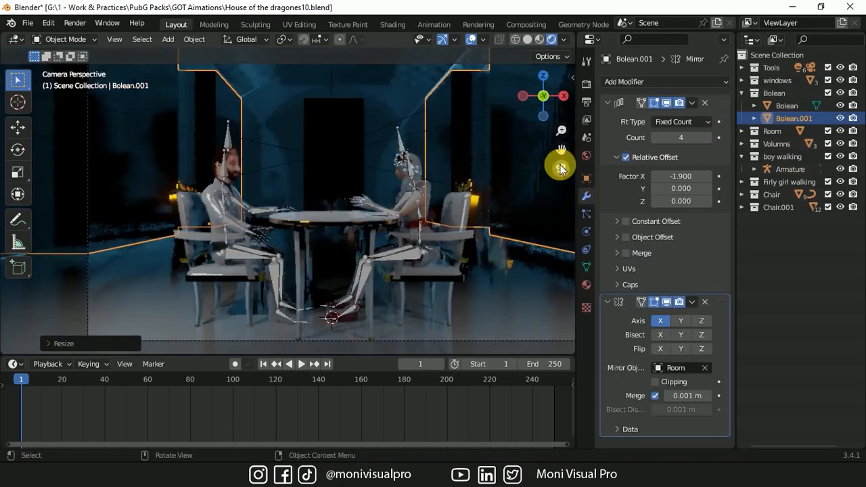
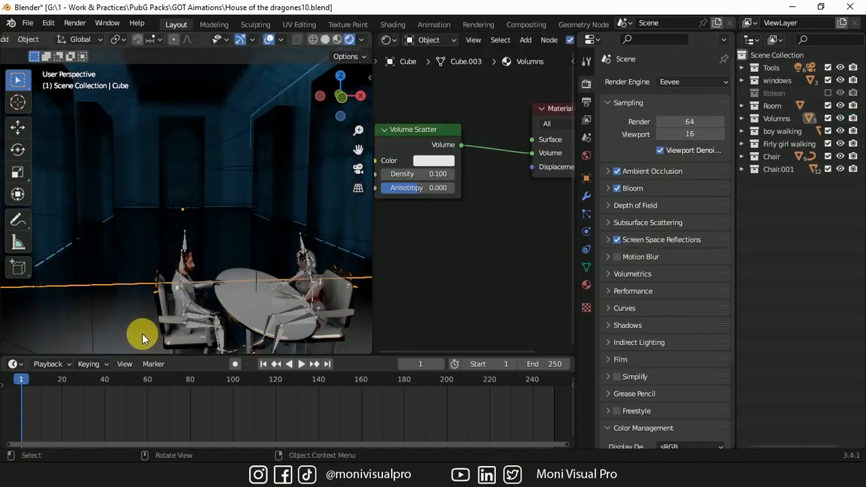
Show the Room's first modifier in the viewport again, return to the camera view, and save the file
{"action": "left_click", "coordinate": [142, 334]}
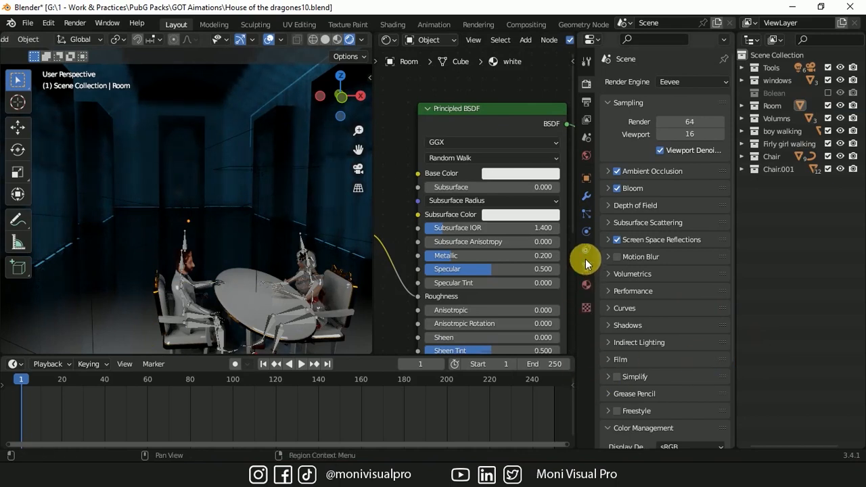
{"action": "left_click", "coordinate": [586, 197]}
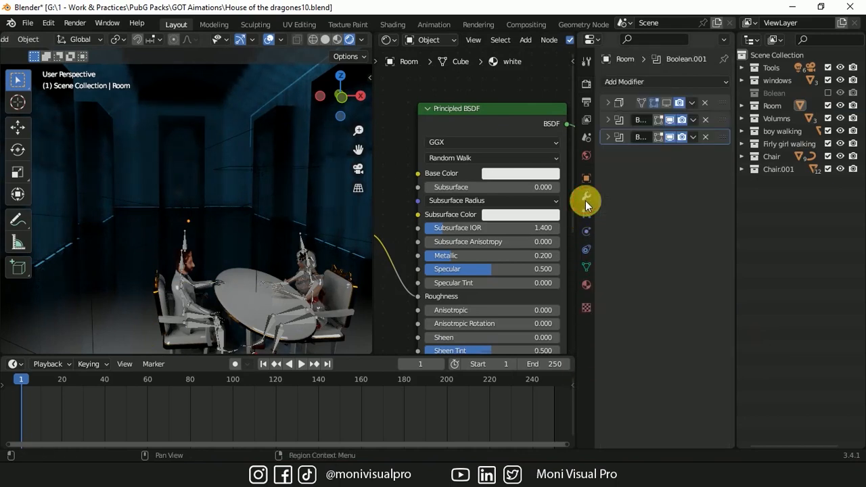
{"action": "left_click", "coordinate": [665, 102]}
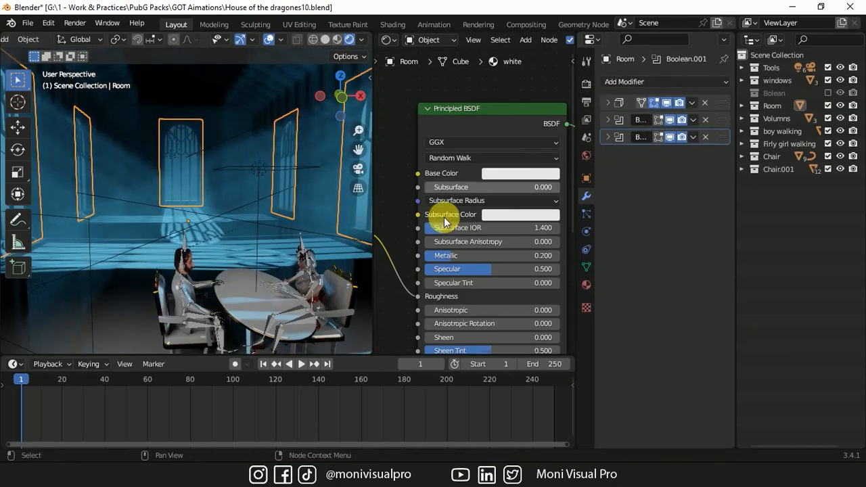
{"action": "left_click", "coordinate": [357, 169]}
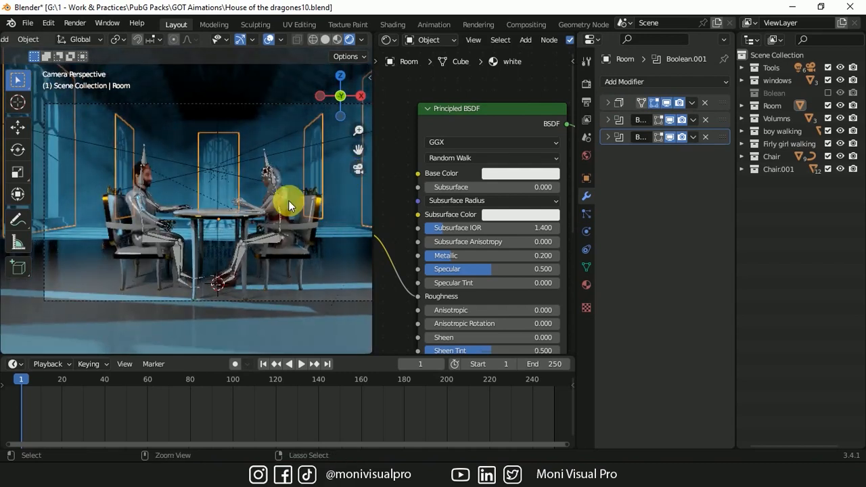
{"action": "key", "text": "ctrl+s"}
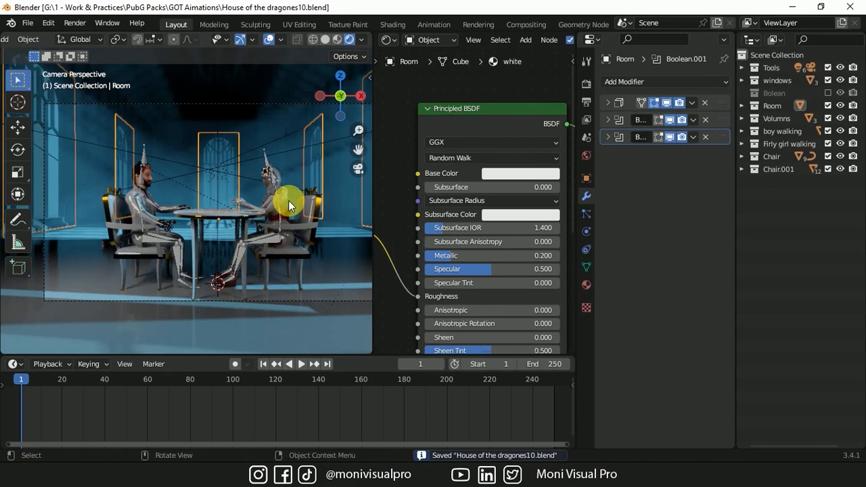
Rotate the sun lights on both sides of the hall about Y to redirect the rays through the side windows
{"action": "key", "text": "r"}
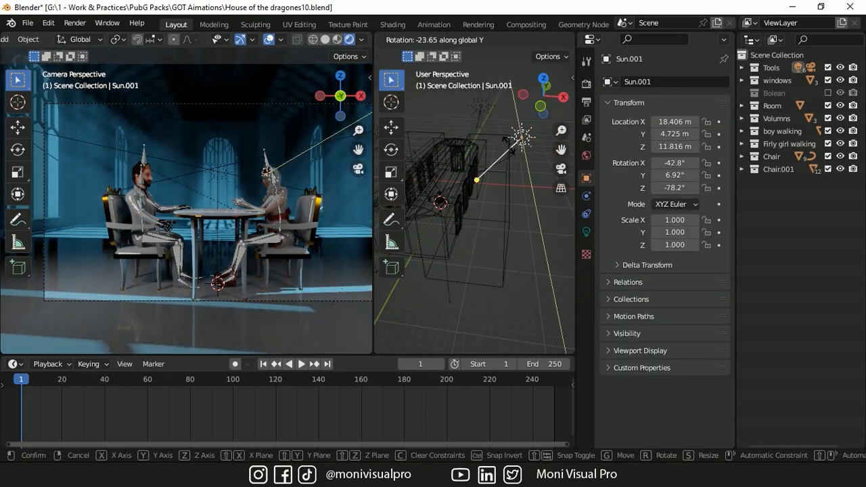
{"action": "left_click", "coordinate": [528, 146]}
{"action": "key", "text": "grave"}
{"action": "left_click", "coordinate": [423, 122]}
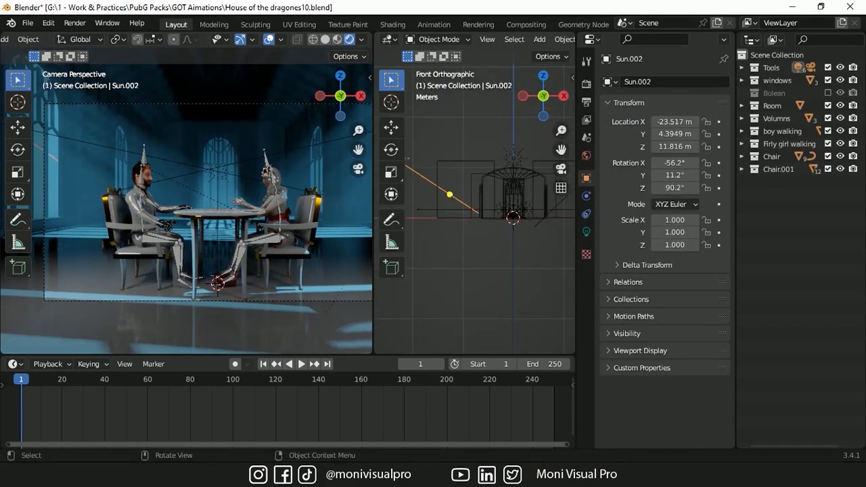
{"action": "key", "text": "r"}
{"action": "key", "text": "y"}
{"action": "left_click", "coordinate": [494, 214]}
From the left view, reposition the sun light behind the hall's far end at about Y 35.6 m and Z 10.3 m
{"action": "key", "text": "grave"}
{"action": "left_click", "coordinate": [418, 206]}
{"action": "scroll", "coordinate": [418, 206], "scroll_direction": "down", "scroll_amount": 4}
{"action": "middle_click_drag", "start_coordinate": [399, 198], "coordinate": [461, 212], "text": "shift"}
{"action": "left_click", "coordinate": [458, 212]}
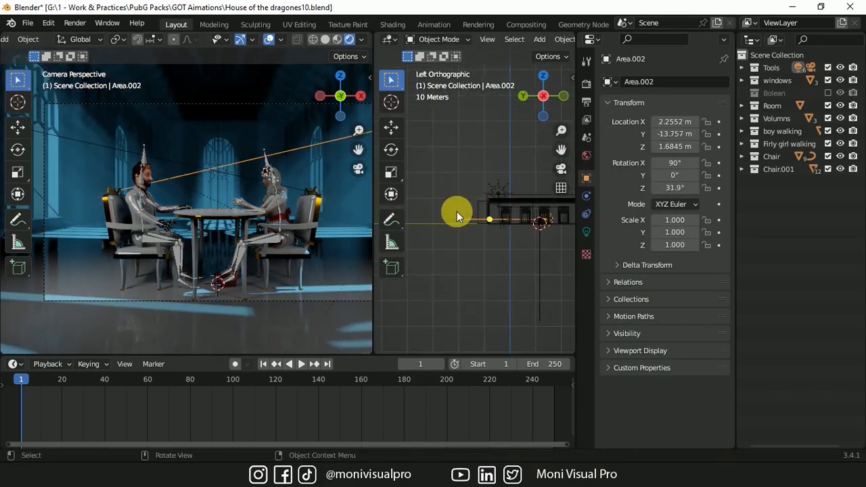
{"action": "key", "text": "g"}
{"action": "key", "text": "z"}
{"action": "left_click", "coordinate": [457, 184]}
{"action": "middle_click_drag", "start_coordinate": [500, 193], "coordinate": [507, 135], "text": "shift"}
{"action": "key", "text": "g"}
{"action": "left_click", "coordinate": [514, 190]}
Rotate the rear sun light about X to roughly -71.6° so its rays enter through the end window
{"action": "left_click", "coordinate": [448, 133]}
{"action": "key", "text": "r"}
{"action": "key", "text": "x"}
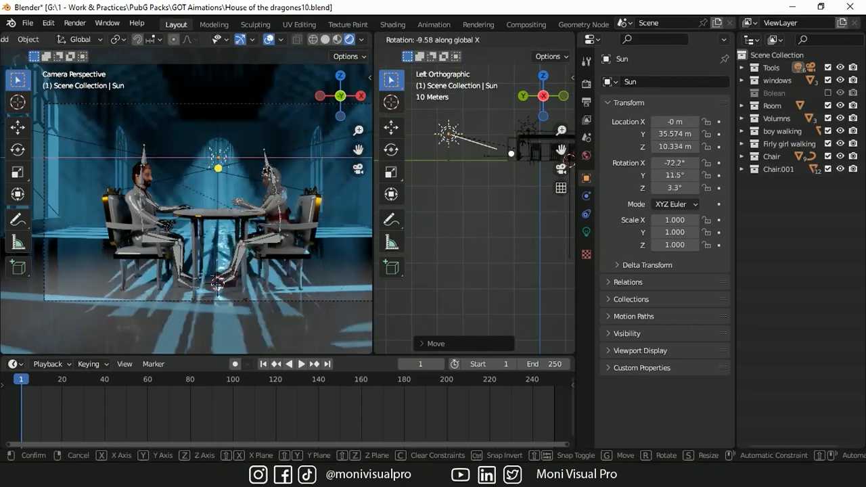
{"action": "left_click", "coordinate": [521, 150]}
Add a UV sphere at the rear sun light, enlarge it slightly, and shade it smooth
{"action": "key", "text": "shift+a"}
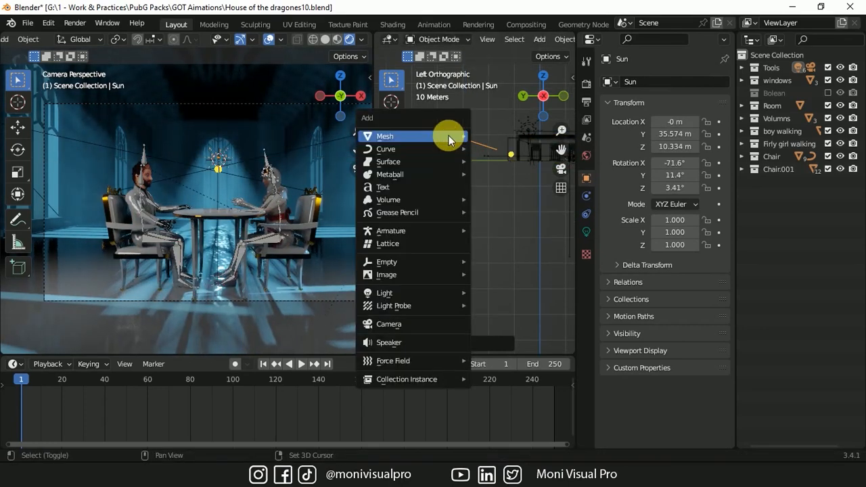
{"action": "mouse_move", "coordinate": [449, 136]}
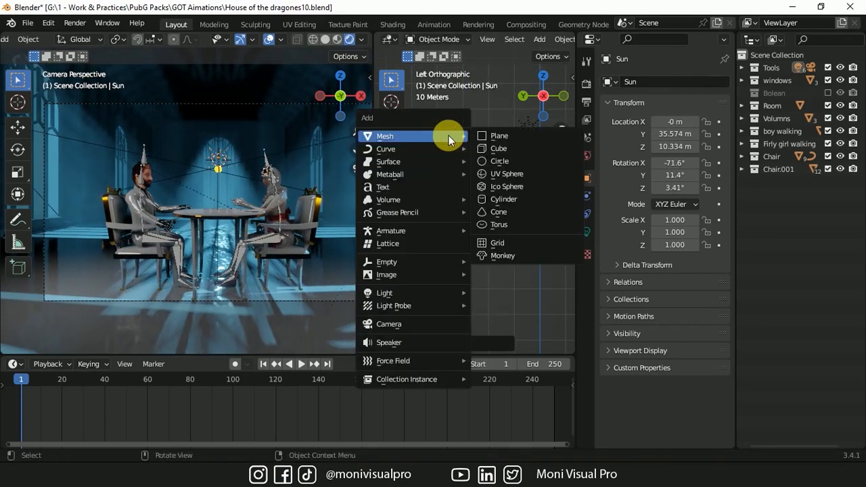
{"action": "left_click", "coordinate": [503, 174]}
{"action": "key", "text": "s"}
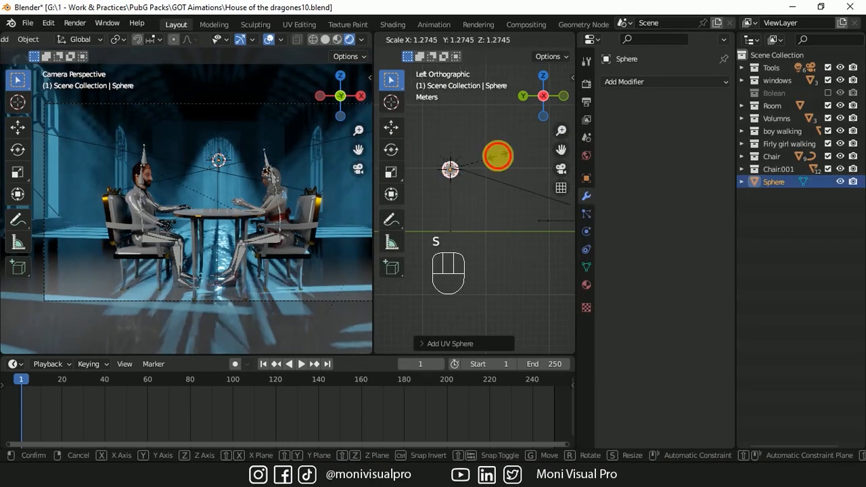
{"action": "left_click", "coordinate": [498, 155]}
{"action": "right_click", "coordinate": [458, 166]}
{"action": "left_click", "coordinate": [458, 166]}
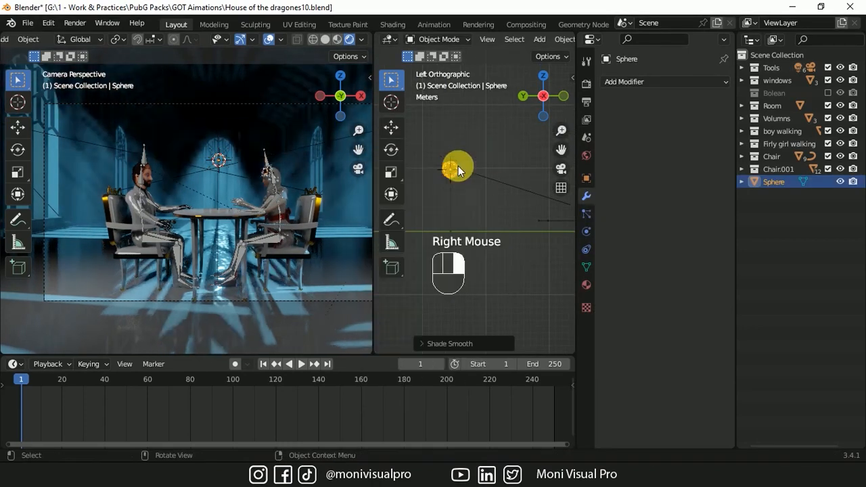
Create a new material for the sphere and name it Sun_emissions
{"action": "left_click", "coordinate": [587, 285]}
{"action": "left_click", "coordinate": [655, 138]}
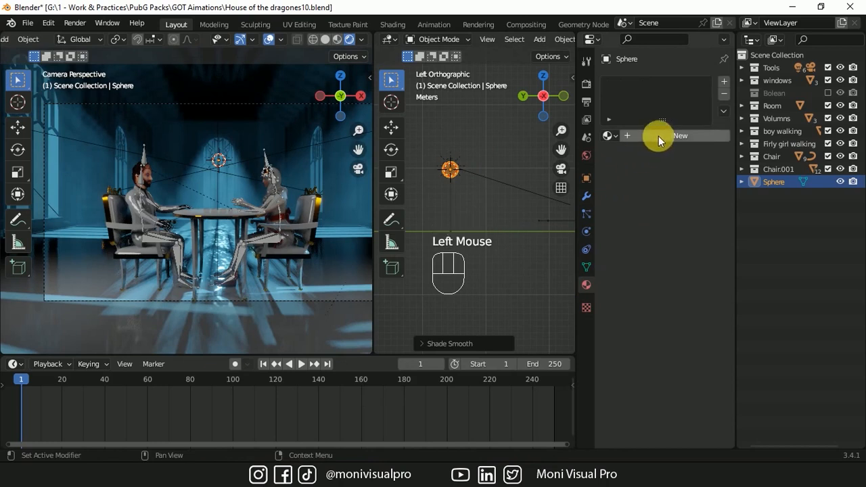
{"action": "left_click", "coordinate": [655, 138]}
{"action": "type", "text": "Su"}
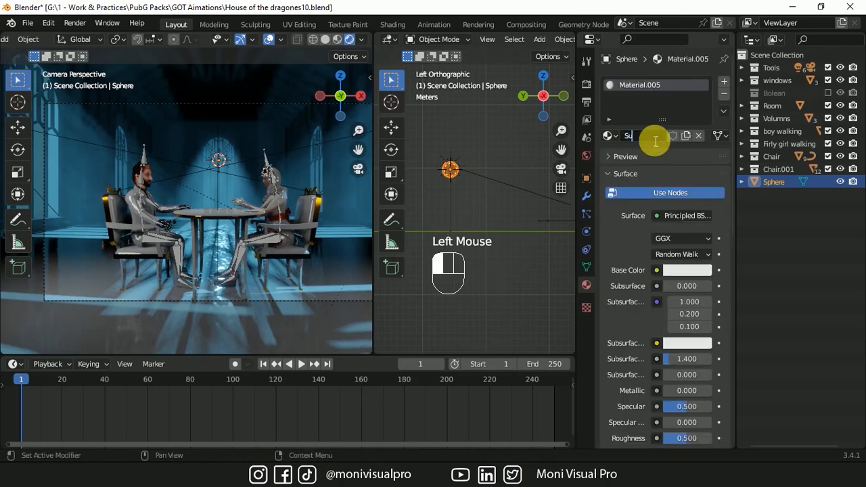
{"action": "type", "text": "n_emissions"}
{"action": "key", "text": "Return"}
Switch the Sun_emissions surface to an Emission shader with a strength of 50
{"action": "left_click", "coordinate": [680, 216]}
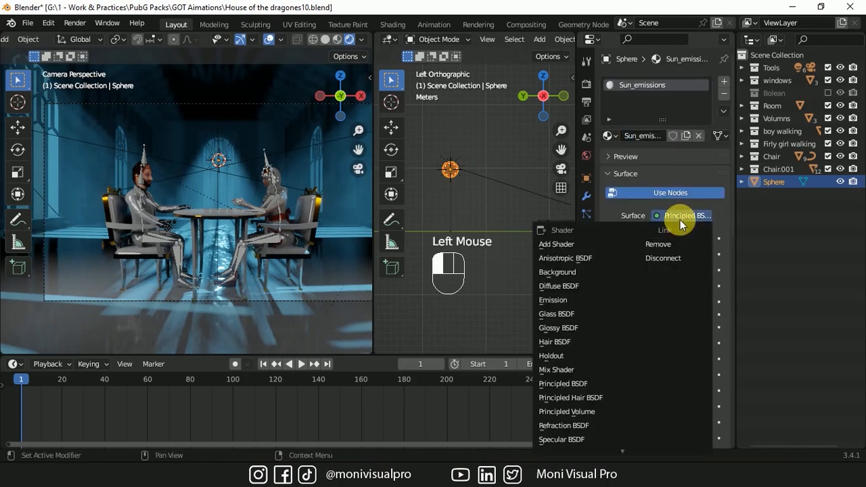
{"action": "left_click", "coordinate": [556, 302]}
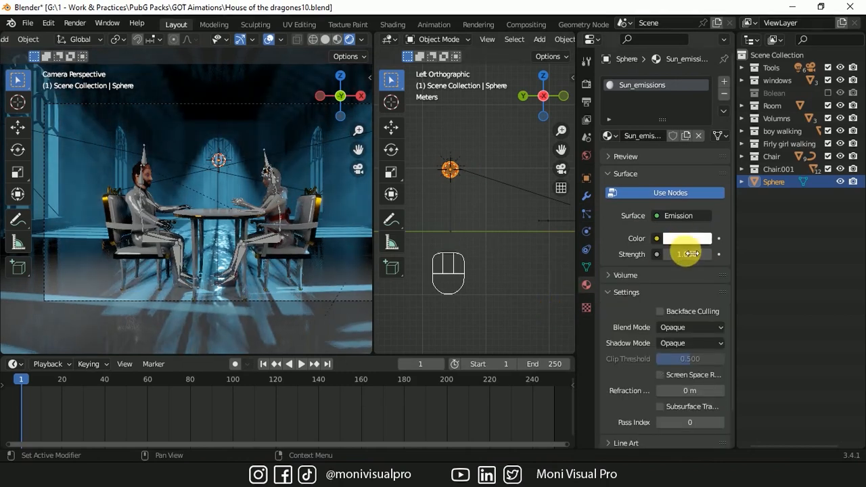
{"action": "double_click", "coordinate": [690, 255]}
{"action": "type", "text": "50"}
{"action": "key", "text": "Return"}
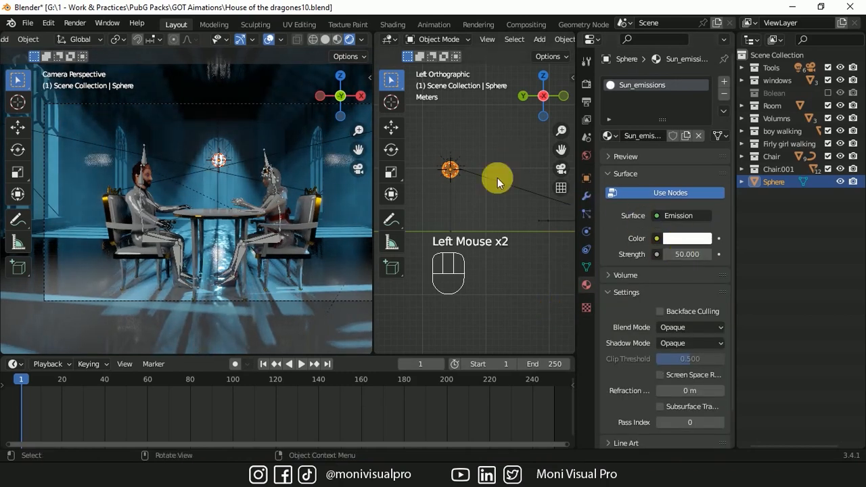
Bring 2k_moon.jpg from File Explorer into the sphere's shader nodes and link its color to the Emission color
{"action": "left_click", "coordinate": [389, 39]}
{"action": "left_click", "coordinate": [409, 133]}
{"action": "key", "text": "alt+Tab"}
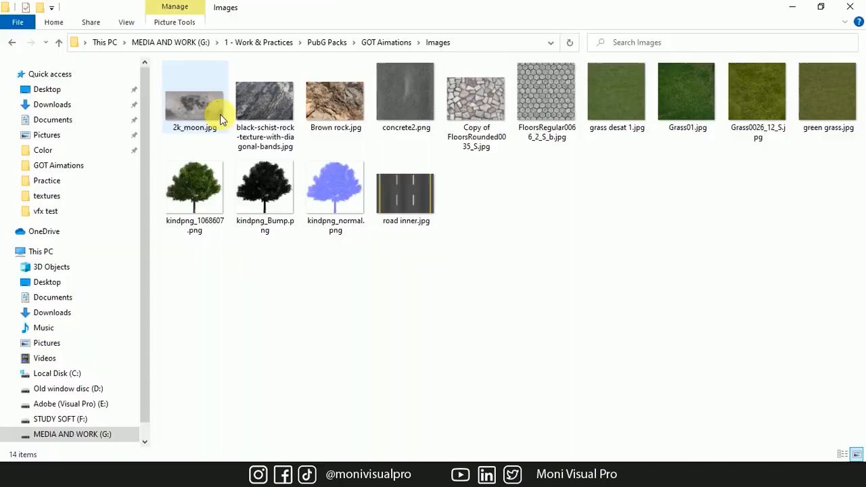
{"action": "left_click_drag", "start_coordinate": [199, 100], "coordinate": [423, 162]}
{"action": "left_click", "coordinate": [357, 145]}
{"action": "mouse_move", "coordinate": [474, 143]}
{"action": "left_mouse_down"}
{"action": "mouse_move", "coordinate": [538, 180]}
{"action": "mouse_move", "coordinate": [476, 154]}
{"action": "left_mouse_up"}
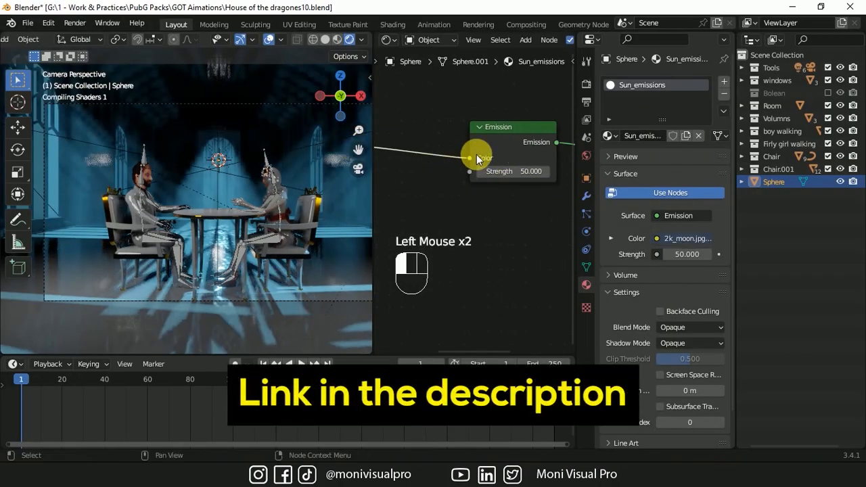
Isolate the sphere and insert a ColorRamp node between the moon image and the Emission color
{"action": "key", "text": "slash"}
{"action": "left_click", "coordinate": [351, 108]}
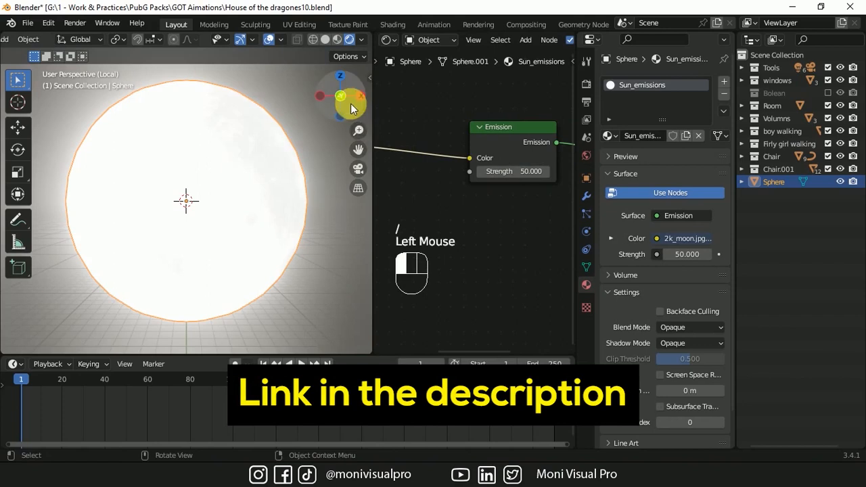
{"action": "middle_click_drag", "start_coordinate": [428, 177], "coordinate": [466, 190]}
{"action": "left_click", "coordinate": [526, 40]}
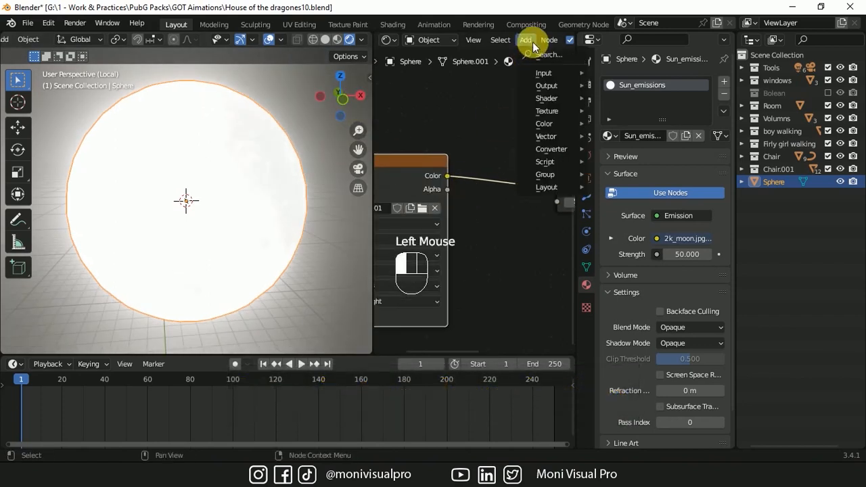
{"action": "left_click", "coordinate": [542, 54]}
{"action": "type", "text": "ramp"}
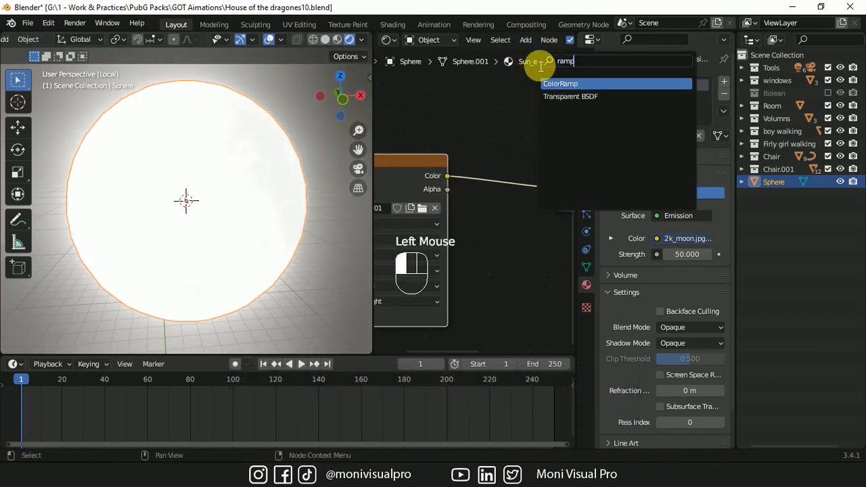
{"action": "left_click", "coordinate": [569, 84]}
{"action": "left_click", "coordinate": [502, 135]}
{"action": "scroll", "coordinate": [507, 246], "scroll_direction": "down", "scroll_amount": 3, "text": "ctrl"}
{"action": "mouse_move", "coordinate": [404, 167]}
{"action": "left_mouse_down"}
{"action": "mouse_move", "coordinate": [453, 165]}
{"action": "mouse_move", "coordinate": [411, 170]}
{"action": "left_mouse_up"}
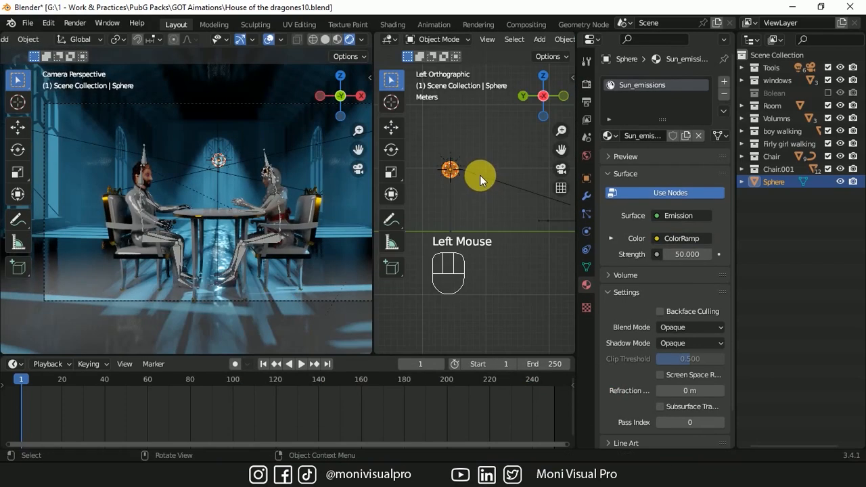
Give the rear sun light a Copy Location constraint targeting the Sphere
{"action": "double_click", "coordinate": [480, 175]}
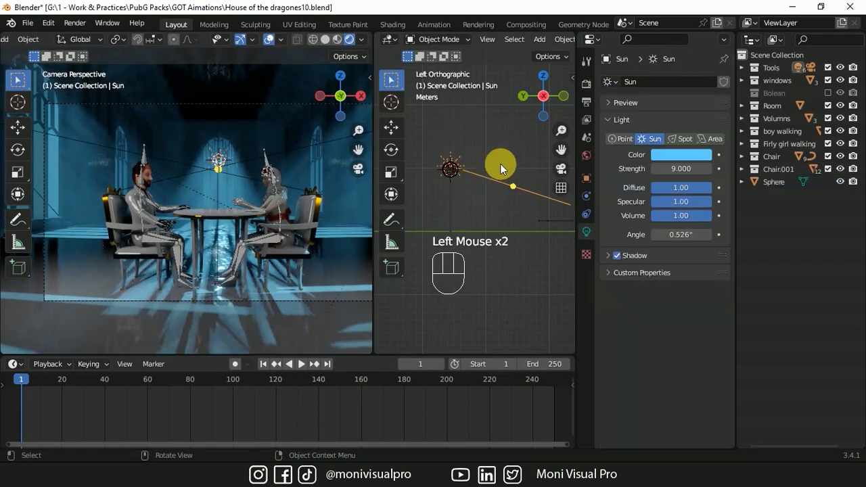
{"action": "left_click", "coordinate": [588, 214]}
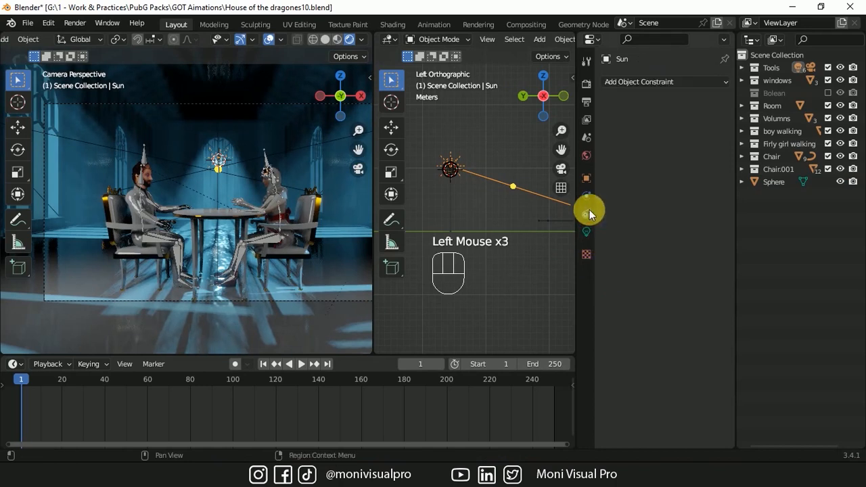
{"action": "left_click", "coordinate": [653, 84]}
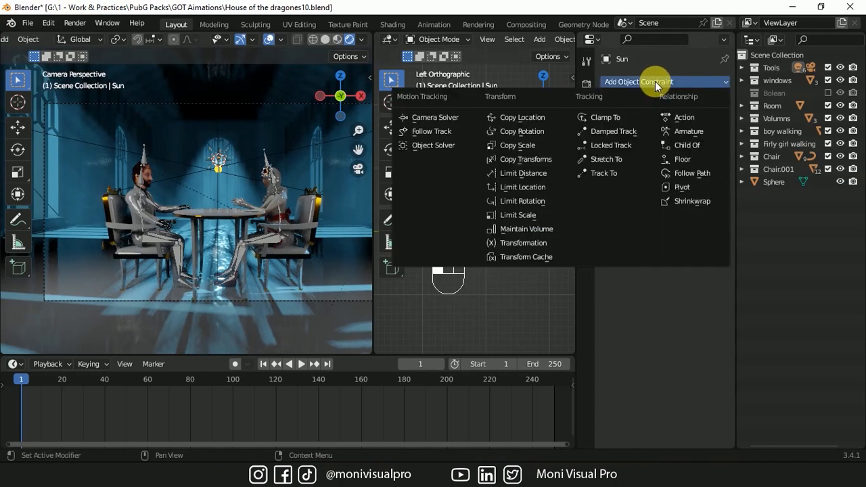
{"action": "left_click", "coordinate": [546, 117]}
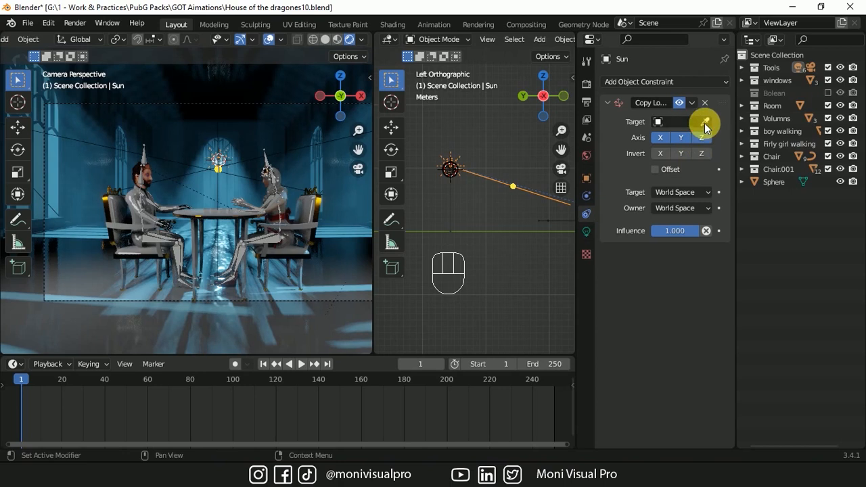
{"action": "left_click", "coordinate": [454, 171]}
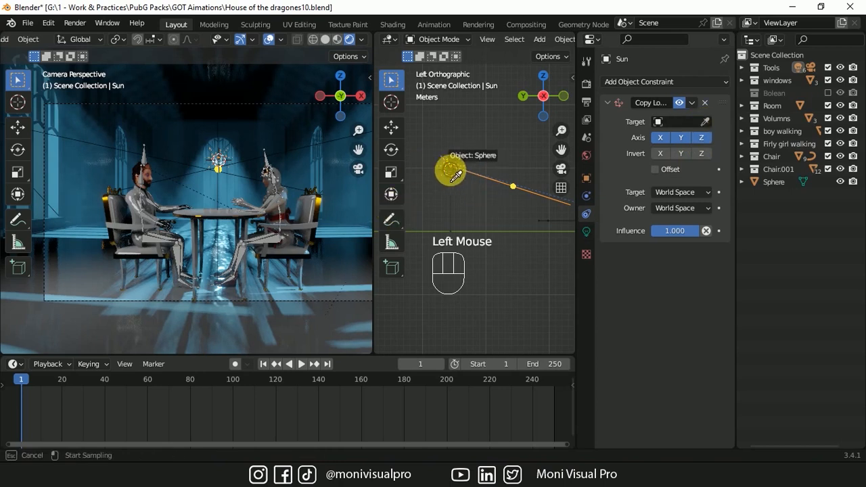
{"action": "left_click", "coordinate": [451, 173]}
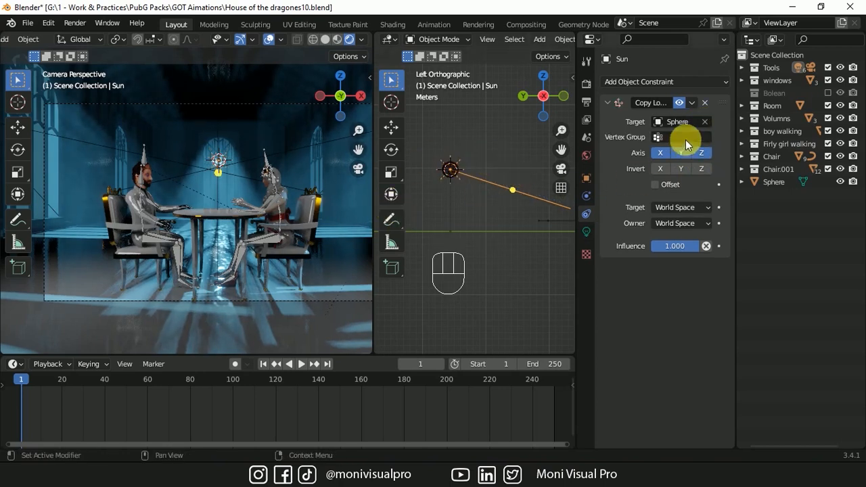
Select the Sphere and nudge it in the left view to reposition it together with the constrained sun light
{"action": "left_click", "coordinate": [777, 181]}
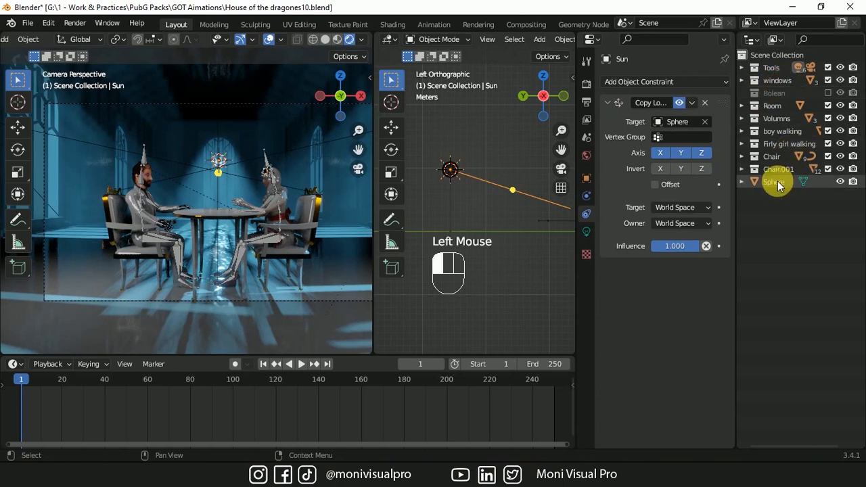
{"action": "key", "text": "g"}
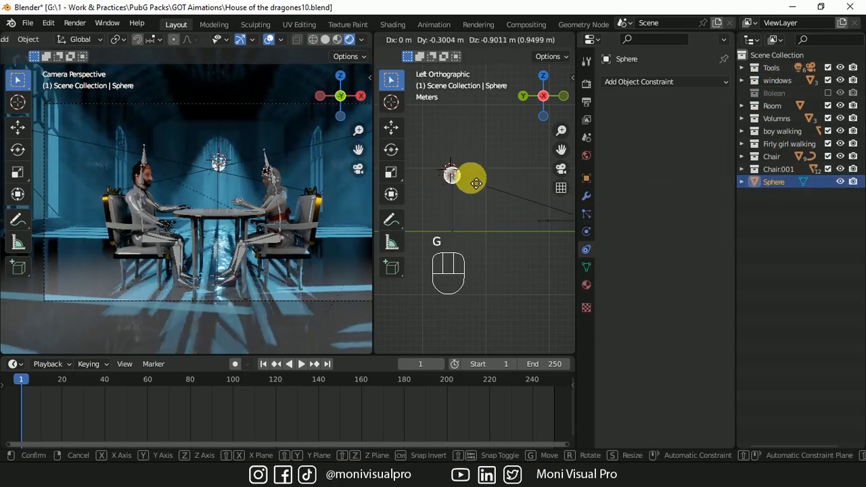
{"action": "left_click", "coordinate": [473, 183]}
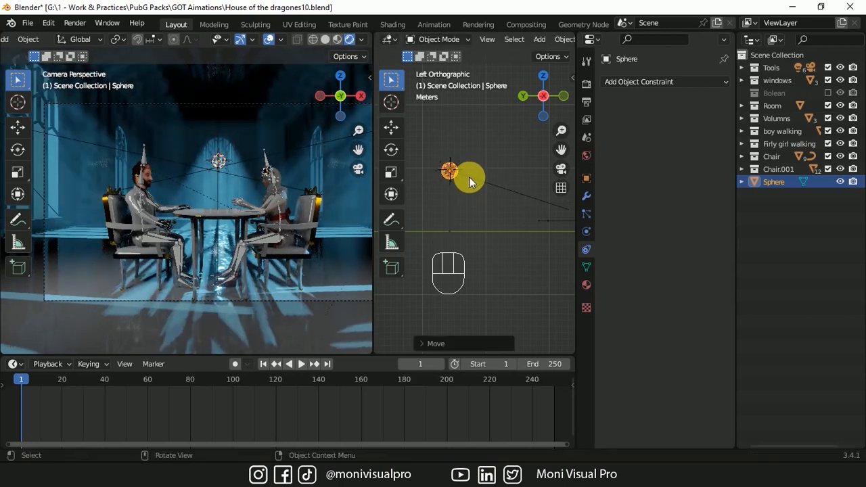
Add a spot light at the seated man's head, rotate it 90° about Y, and move it along X to above the table
{"action": "key", "text": "shift+a"}
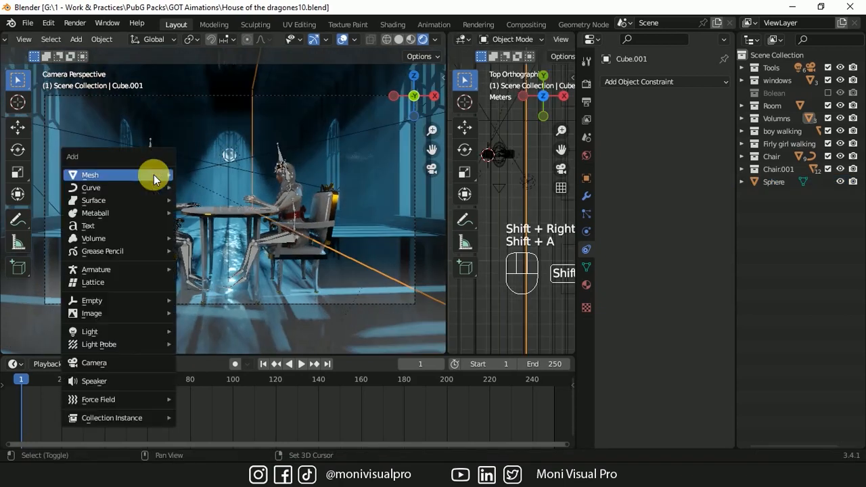
{"action": "mouse_move", "coordinate": [153, 174]}
{"action": "mouse_move", "coordinate": [170, 331]}
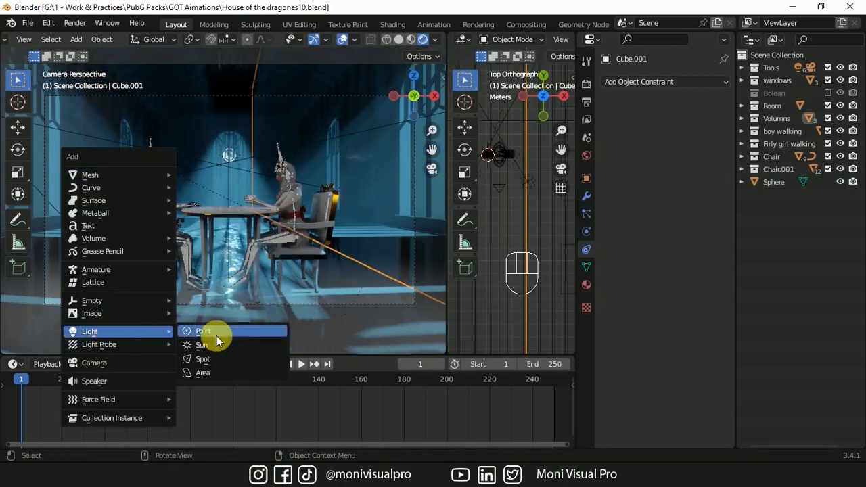
{"action": "left_click", "coordinate": [213, 357]}
{"action": "type", "text": "ry90gx"}
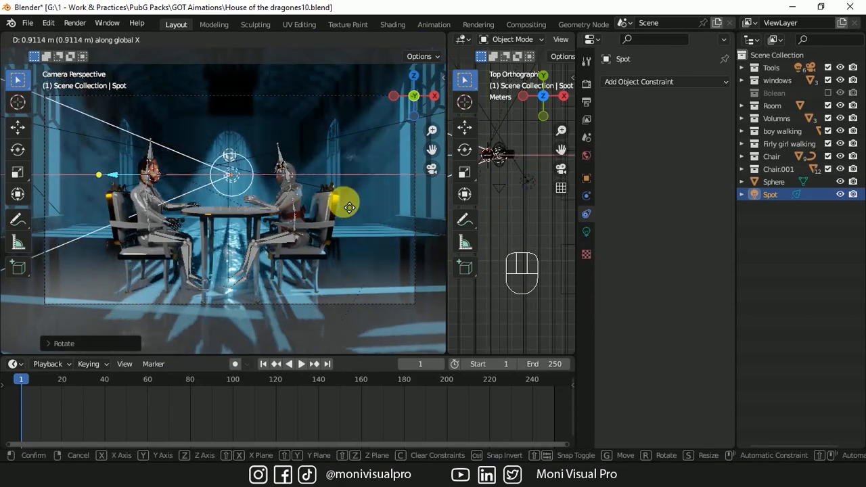
{"action": "left_click", "coordinate": [363, 203]}
{"action": "left_click", "coordinate": [586, 231]}
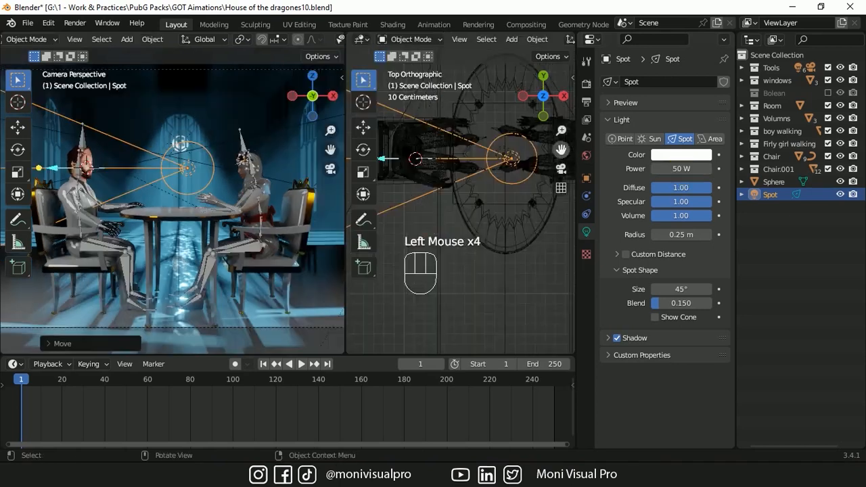
From the top view, reposition the spot light along Y over the table, trying out a rotation about Z
{"action": "middle_click_drag", "start_coordinate": [516, 163], "coordinate": [516, 216], "text": "shift"}
{"action": "key", "text": "g"}
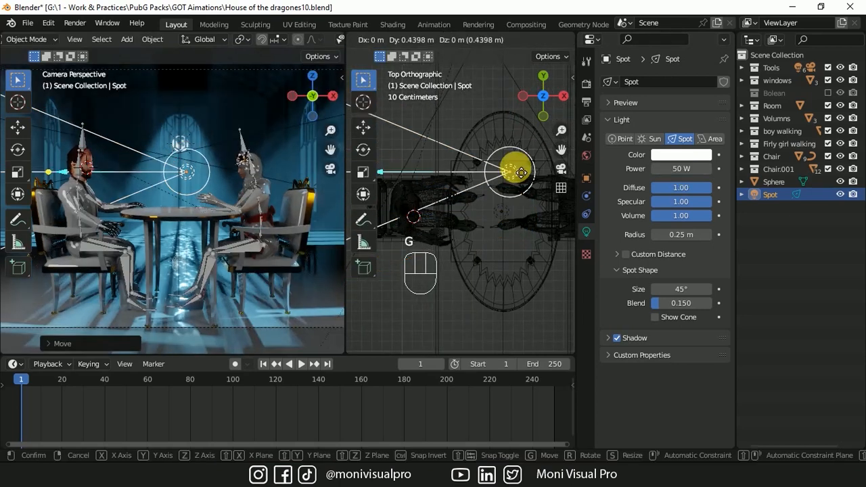
{"action": "left_click", "coordinate": [516, 170]}
{"action": "key", "text": "r"}
{"action": "key", "text": "z"}
{"action": "left_click", "coordinate": [399, 203]}
{"action": "scroll", "coordinate": [242, 53], "scroll_direction": "down", "scroll_amount": 3}
{"action": "left_click", "coordinate": [485, 159]}
{"action": "key", "text": "ctrl+z"}
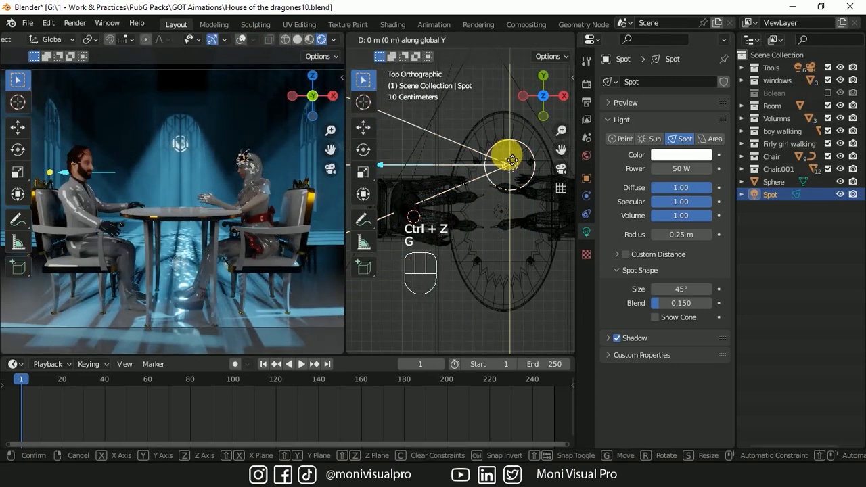
{"action": "key", "text": "g"}
{"action": "key", "text": "y"}
{"action": "left_click", "coordinate": [510, 194]}
From the front view, adjust the spot light's rotation about Y and set its Blend to 0.742
{"action": "key", "text": "KP_1"}
{"action": "key", "text": "r"}
{"action": "key", "text": "y"}
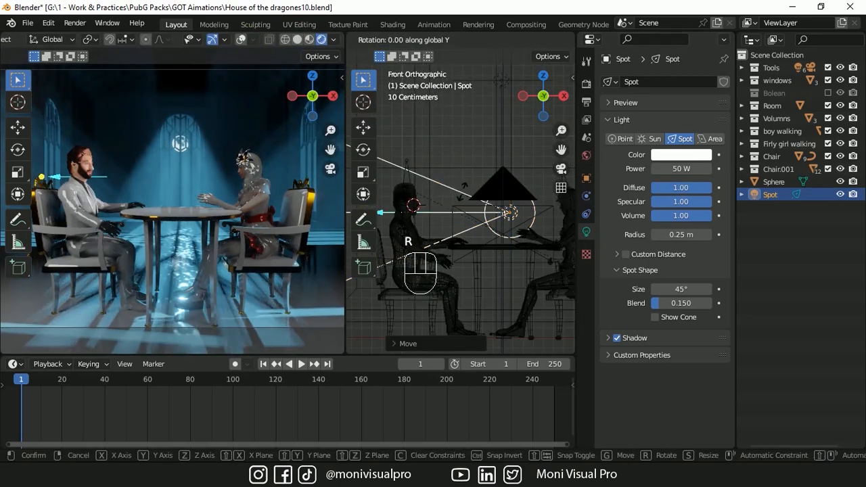
{"action": "left_click", "coordinate": [681, 303]}
{"action": "left_click_drag", "start_coordinate": [681, 303], "coordinate": [712, 303]}
Duplicate the spot light in place and rotate the copy about Y to face the seated woman
{"action": "middle_click_drag", "start_coordinate": [508, 223], "coordinate": [456, 229], "text": "shift"}
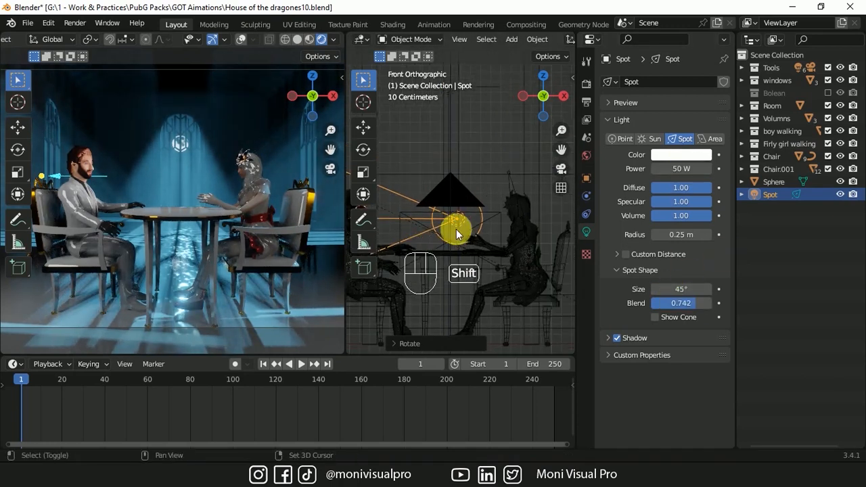
{"action": "key", "text": "shift+d"}
{"action": "left_click", "coordinate": [461, 234]}
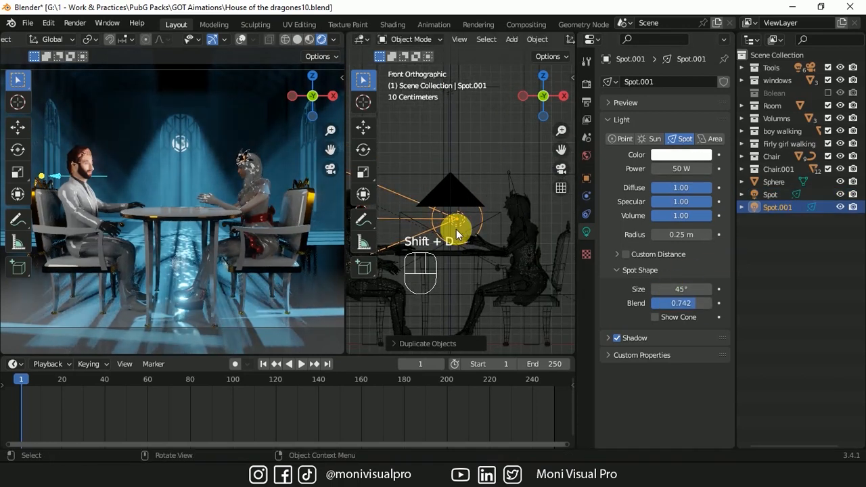
{"action": "type", "text": "ry900"}
{"action": "key", "text": "Return"}
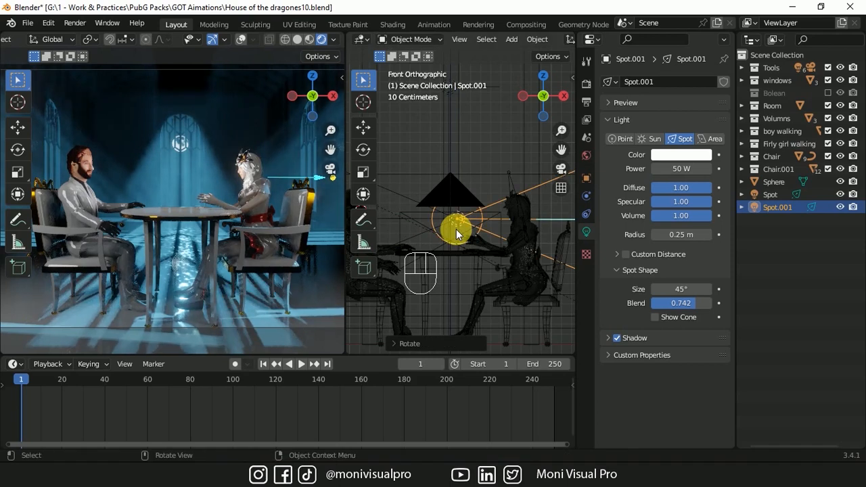
Move the duplicated spot light away from the woman, tilt it up toward her head, and set its power to 40 W
{"action": "left_click_drag", "start_coordinate": [456, 230], "coordinate": [416, 218]}
{"action": "left_click", "coordinate": [682, 168]}
{"action": "left_click", "coordinate": [363, 201]}
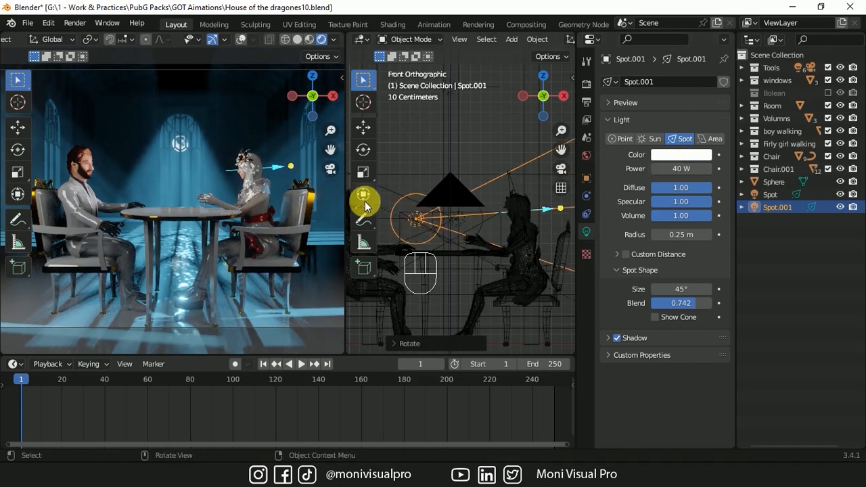
Rotate the seated man's armature about the Z axis so it faces the opposite direction
{"action": "left_click", "coordinate": [242, 187], "text": "ctrl"}
{"action": "left_click", "coordinate": [297, 38]}
{"action": "left_click", "coordinate": [322, 38]}
{"action": "left_click", "coordinate": [417, 181]}
{"action": "left_click", "coordinate": [420, 180]}
{"action": "type", "text": "r"}
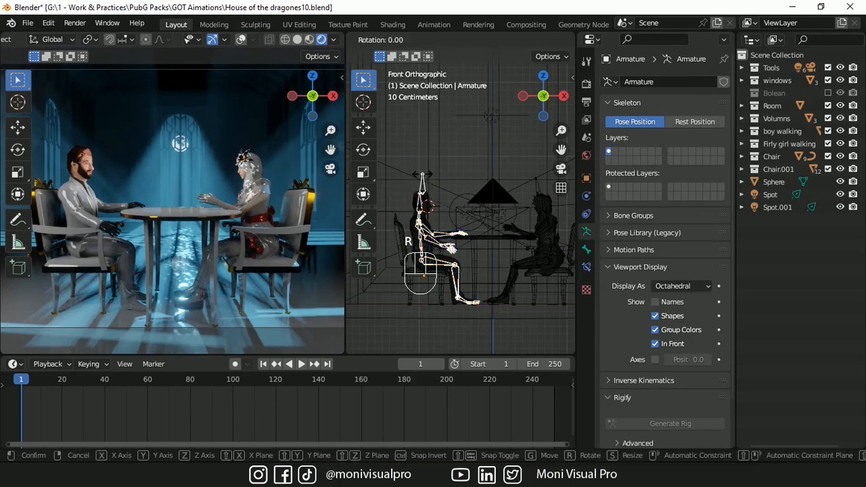
{"action": "type", "text": "z900"}
{"action": "key", "text": "Return"}
Rotate the seated woman's armature about the Z axis to reverse her facing direction
{"action": "left_click_drag", "start_coordinate": [419, 178], "coordinate": [549, 194]}
{"action": "left_click", "coordinate": [549, 194]}
{"action": "type", "text": "rz900"}
{"action": "key", "text": "Return"}
From the top view, move the turned characters onto the opposite chairs and refine their seating position
{"action": "left_click_drag", "start_coordinate": [561, 130], "coordinate": [560, 75]}
{"action": "key", "text": "grave"}
{"action": "left_click", "coordinate": [490, 96]}
{"action": "left_click_drag", "start_coordinate": [561, 149], "coordinate": [572, 112]}
{"action": "key", "text": "g"}
{"action": "left_click", "coordinate": [498, 182]}
{"action": "left_click_drag", "start_coordinate": [561, 149], "coordinate": [551, 163]}
{"action": "left_click", "coordinate": [484, 199]}
{"action": "double_click", "coordinate": [484, 199]}
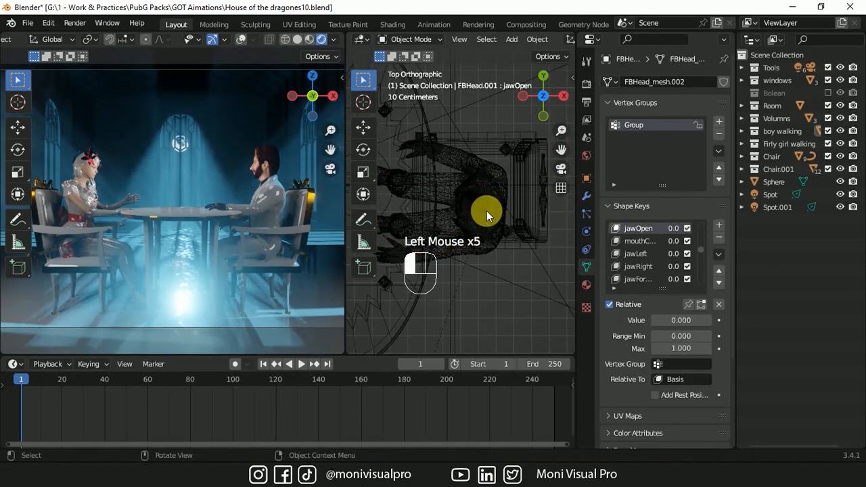
{"action": "left_click", "coordinate": [487, 211]}
{"action": "key", "text": "g"}
{"action": "left_click", "coordinate": [486, 210]}
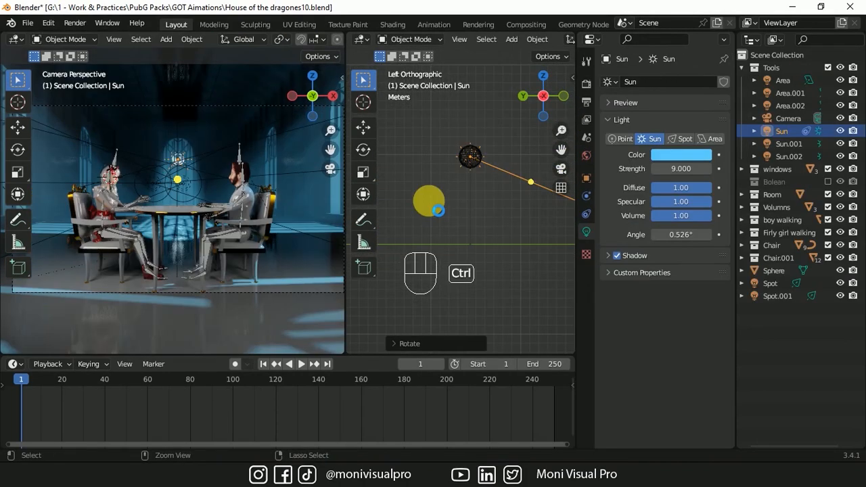
Save the file and set the color management Look to High Contrast
{"action": "key", "text": "ctrl+s"}
{"action": "left_click", "coordinate": [586, 83]}
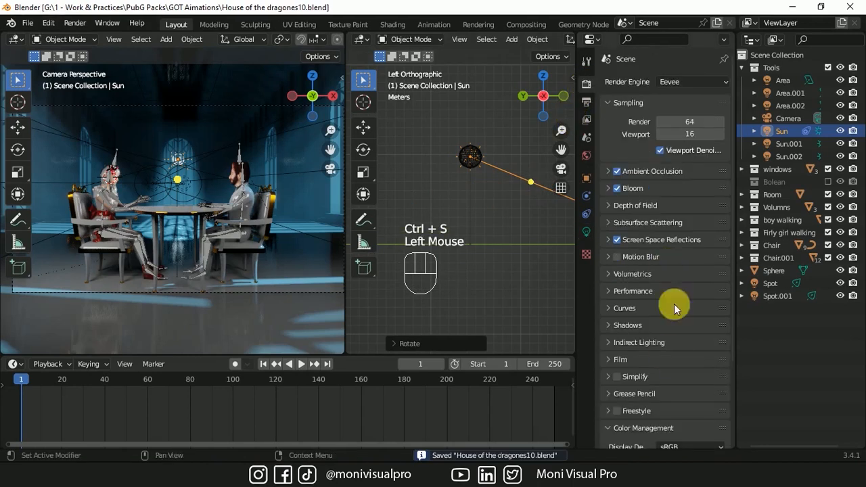
{"action": "scroll", "coordinate": [667, 261], "scroll_direction": "down", "scroll_amount": 5}
{"action": "left_click", "coordinate": [672, 373]}
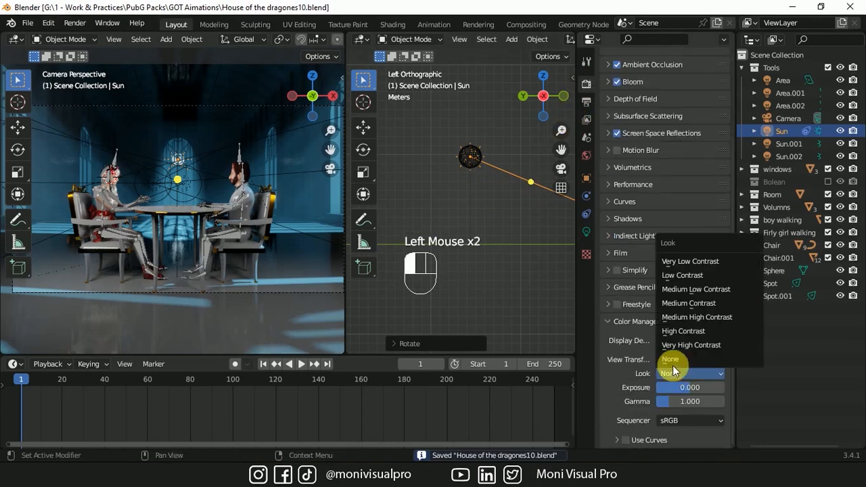
{"action": "left_click", "coordinate": [694, 331]}
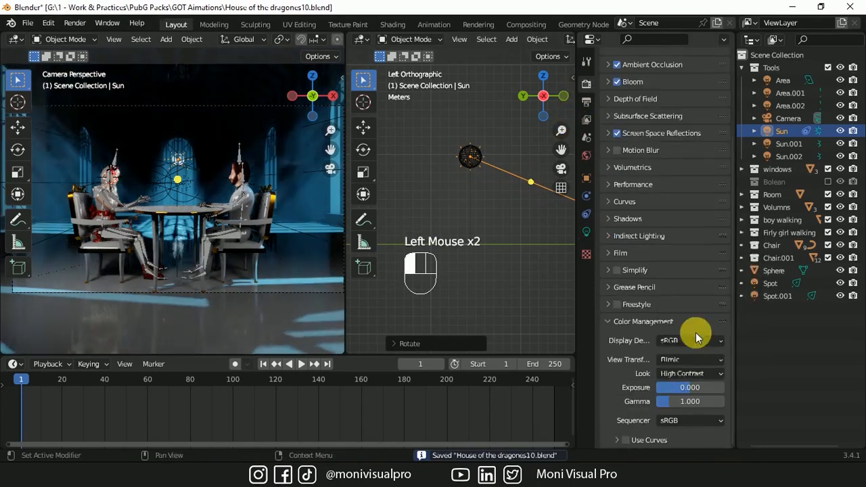
Render the current frame as an image, inspect the whole picture, and close the render window
{"action": "left_click", "coordinate": [74, 22]}
{"action": "left_click", "coordinate": [95, 38]}
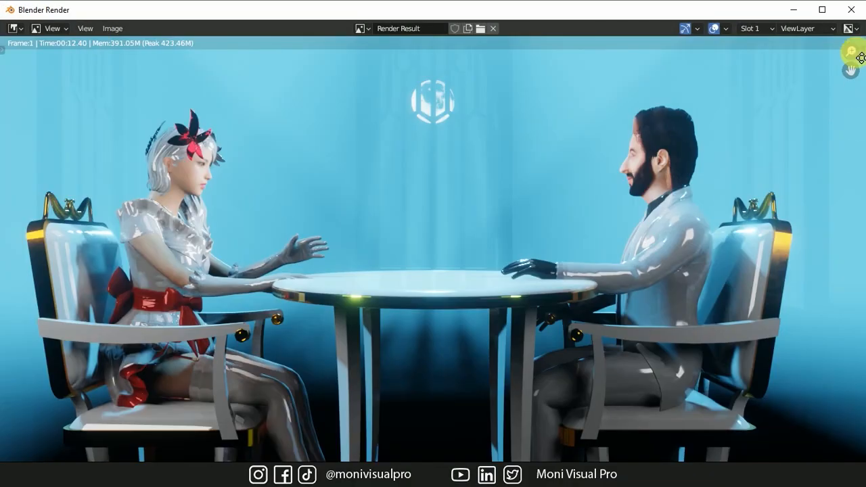
{"action": "left_click_drag", "start_coordinate": [859, 57], "coordinate": [860, 56]}
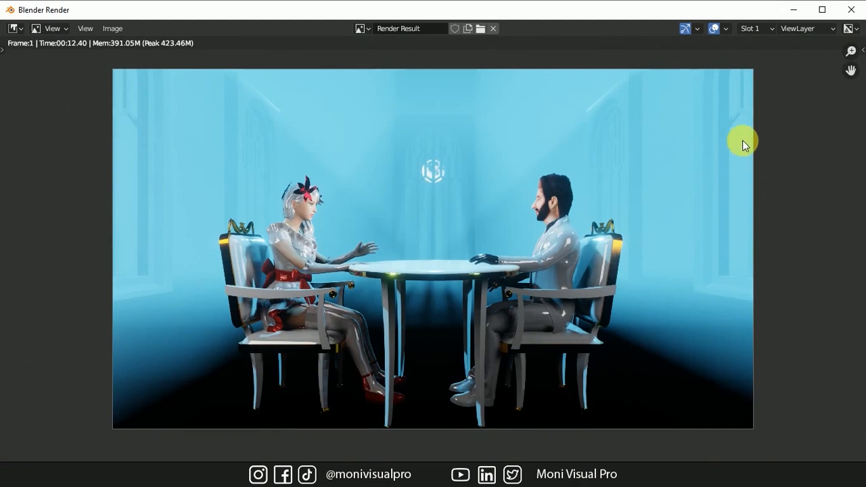
{"action": "left_click", "coordinate": [852, 9]}
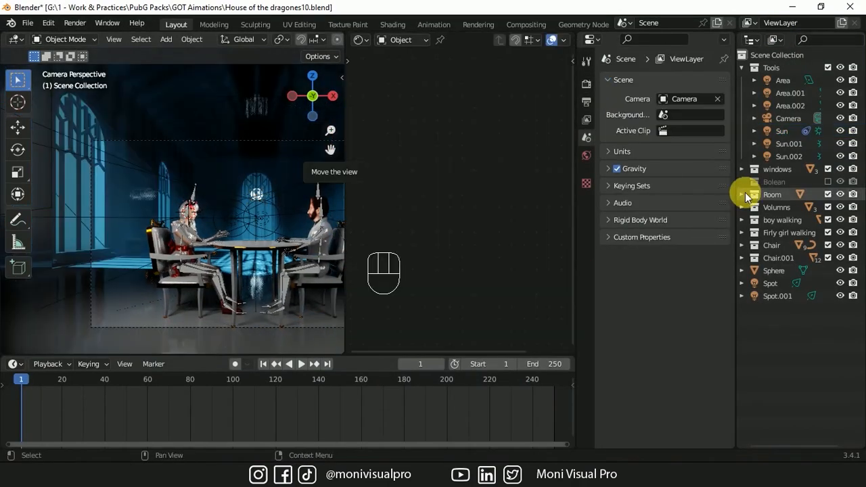
Enable the Room object for rendering, render the image again, and close the result
{"action": "left_click", "coordinate": [742, 194]}
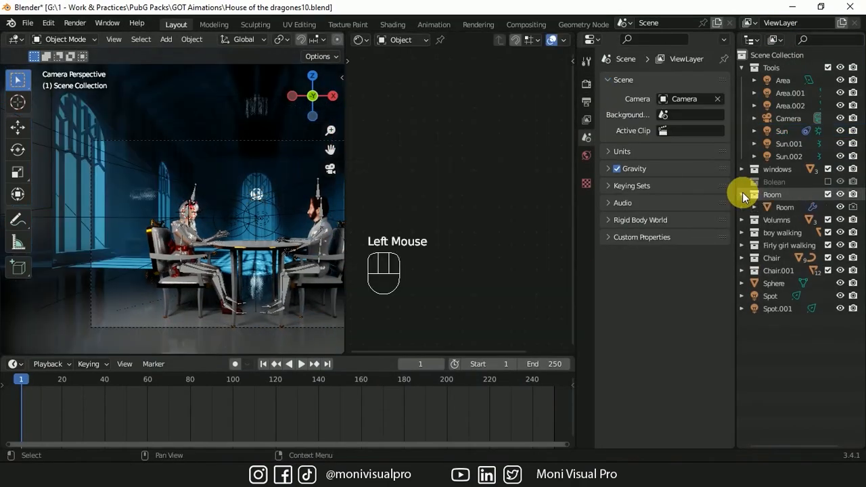
{"action": "double_click", "coordinate": [852, 208]}
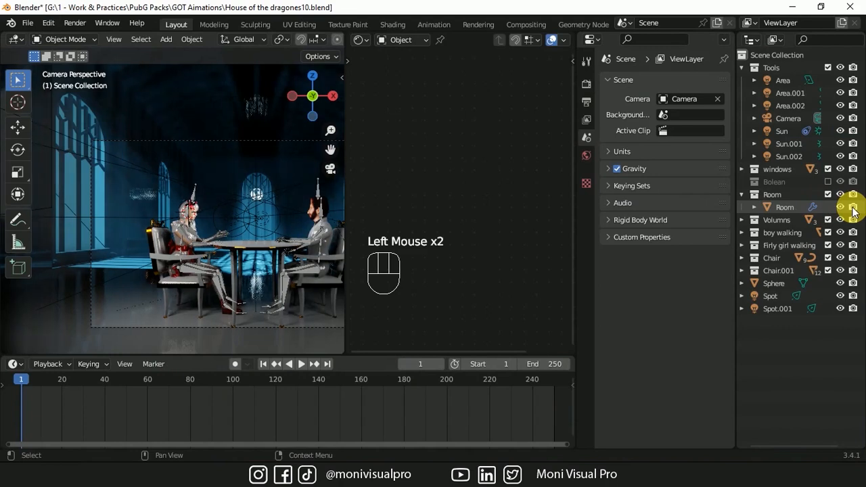
{"action": "left_click", "coordinate": [77, 24]}
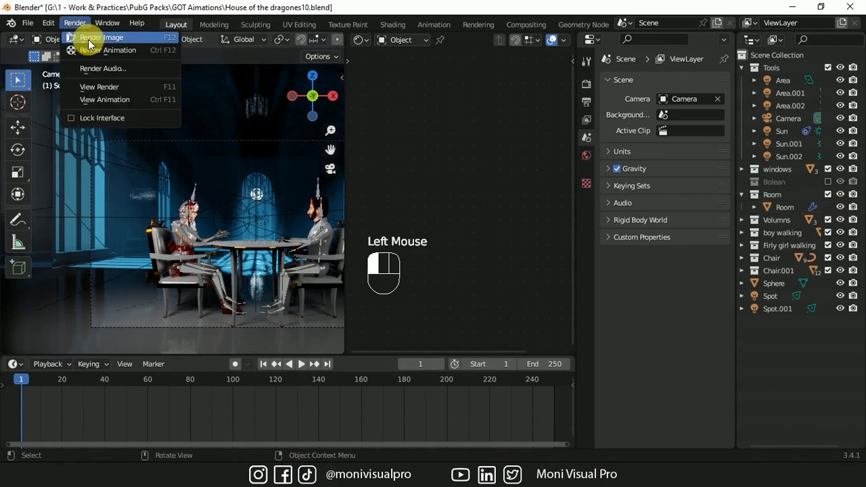
{"action": "left_click", "coordinate": [88, 40]}
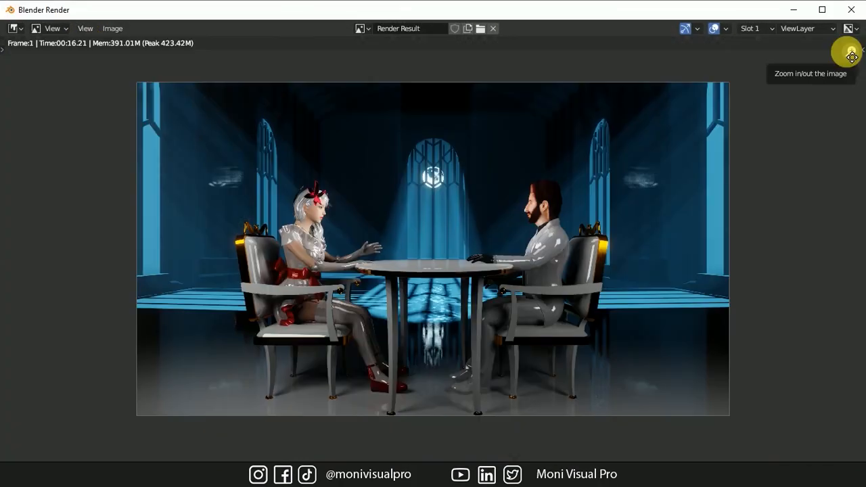
{"action": "left_click", "coordinate": [851, 9]}
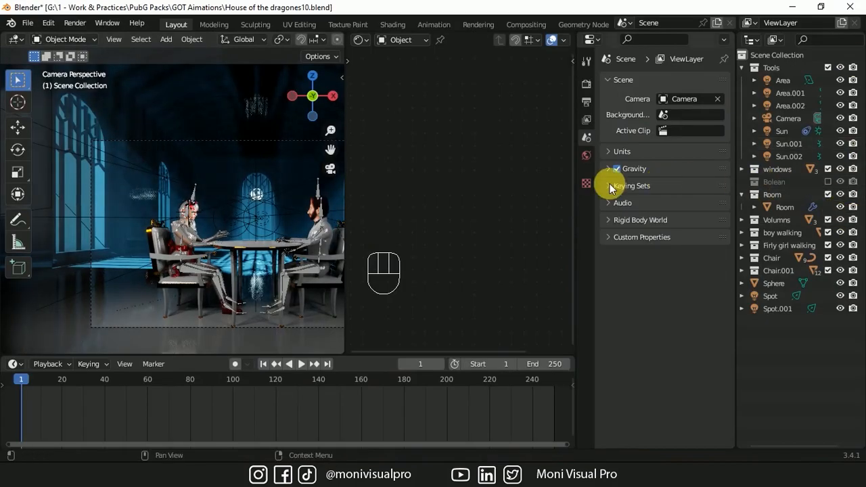
Split the shader editor into upper and lower areas, make the upper one a File Browser, and enlarge it
{"action": "left_click", "coordinate": [111, 198]}
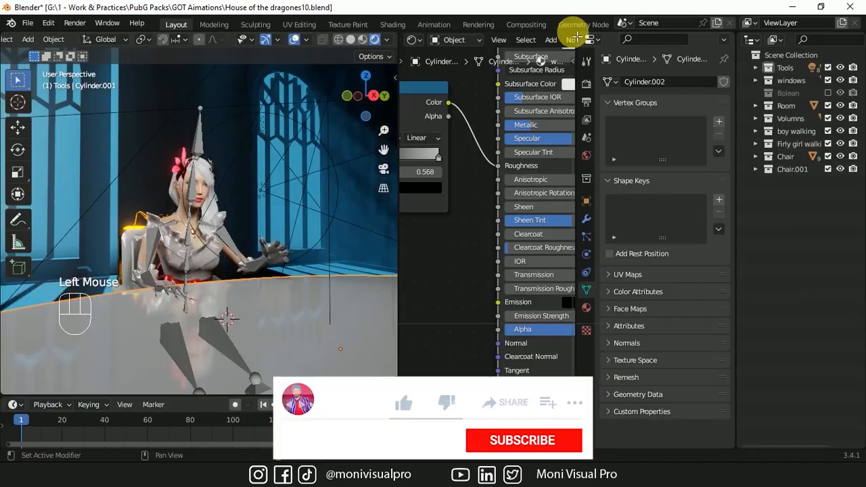
{"action": "left_click_drag", "start_coordinate": [576, 35], "coordinate": [487, 218]}
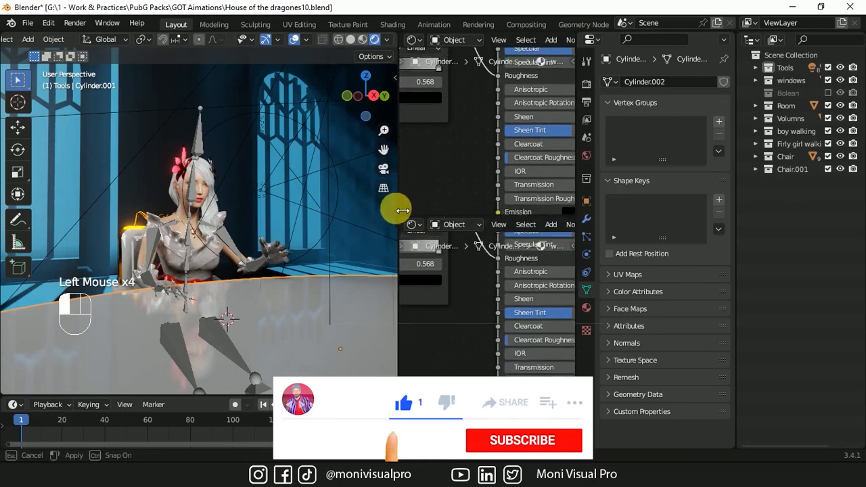
{"action": "left_click_drag", "start_coordinate": [397, 207], "coordinate": [342, 213]}
{"action": "left_click", "coordinate": [362, 42]}
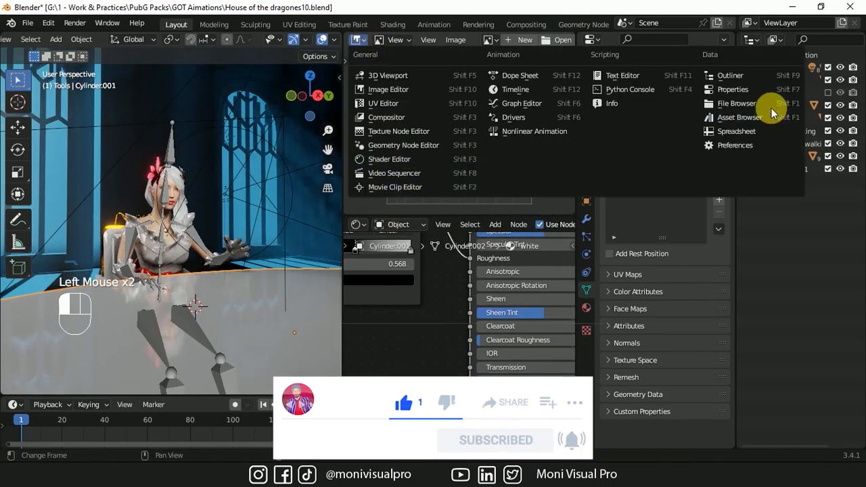
{"action": "left_click", "coordinate": [738, 105]}
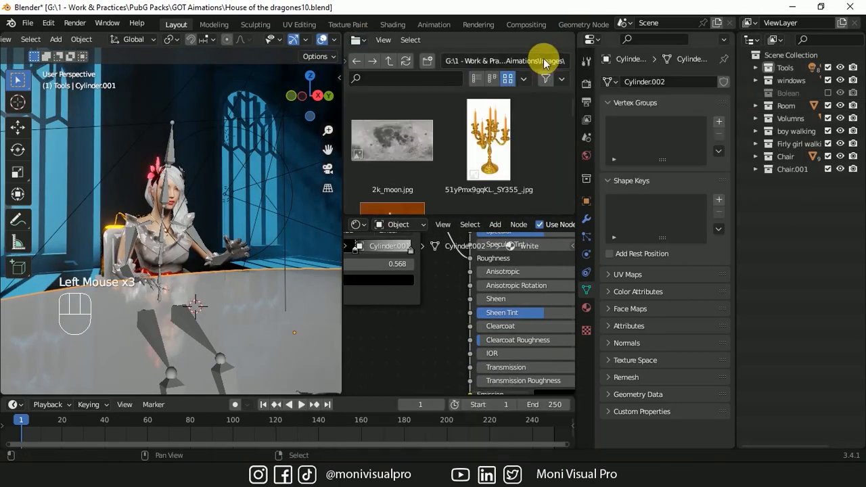
{"action": "left_click_drag", "start_coordinate": [446, 223], "coordinate": [446, 262]}
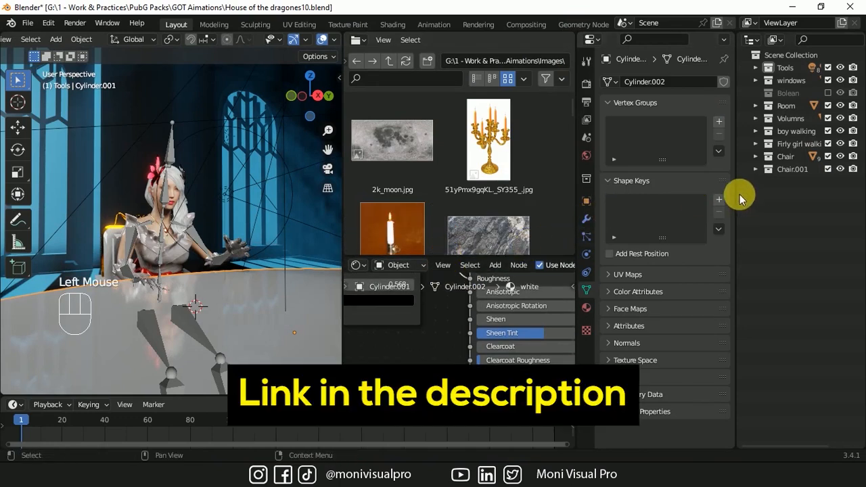
{"action": "left_click_drag", "start_coordinate": [743, 196], "coordinate": [763, 196]}
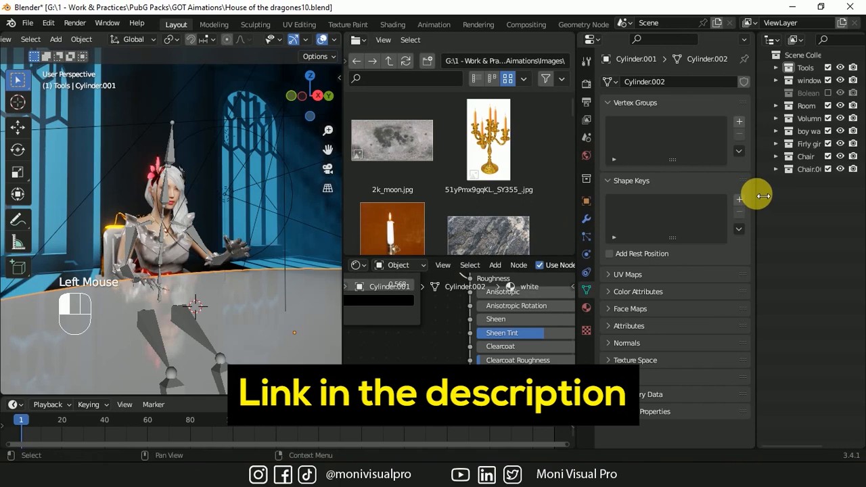
{"action": "left_click_drag", "start_coordinate": [583, 176], "coordinate": [612, 175]}
Change the remaining shader editor to an Image Editor and load the candlestick reference images (33).jpeg into it
{"action": "left_click", "coordinate": [359, 265]}
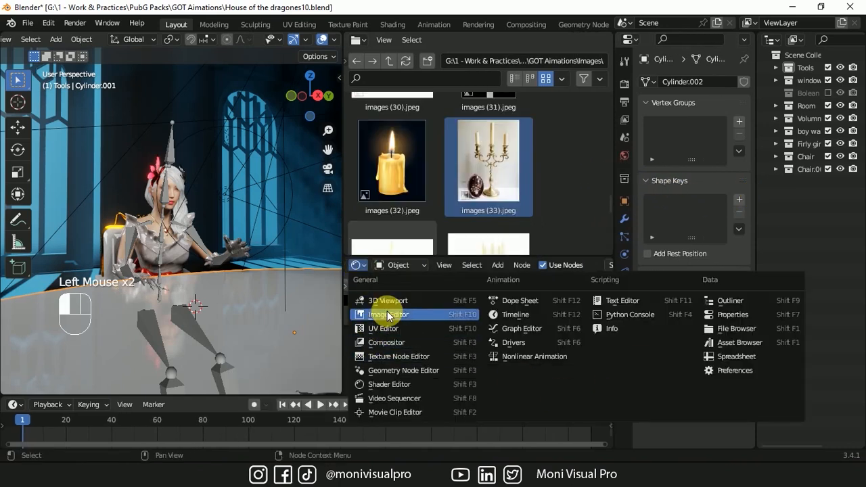
{"action": "left_click", "coordinate": [384, 315]}
{"action": "left_click", "coordinate": [472, 165]}
{"action": "left_click_drag", "start_coordinate": [472, 166], "coordinate": [483, 367]}
{"action": "left_click_drag", "start_coordinate": [469, 262], "coordinate": [477, 76]}
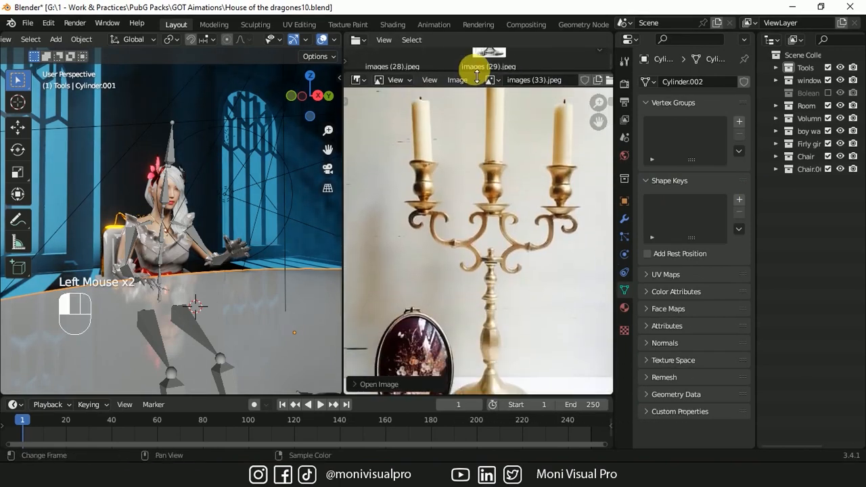
{"action": "mouse_move", "coordinate": [600, 105]}
{"action": "left_mouse_down"}
{"action": "mouse_move", "coordinate": [599, 150]}
{"action": "mouse_move", "coordinate": [606, 108]}
{"action": "left_mouse_up"}
Add a mesh circle at the 3D cursor above the table and scale it down to candlestick-base size
{"action": "key", "text": "shift+a"}
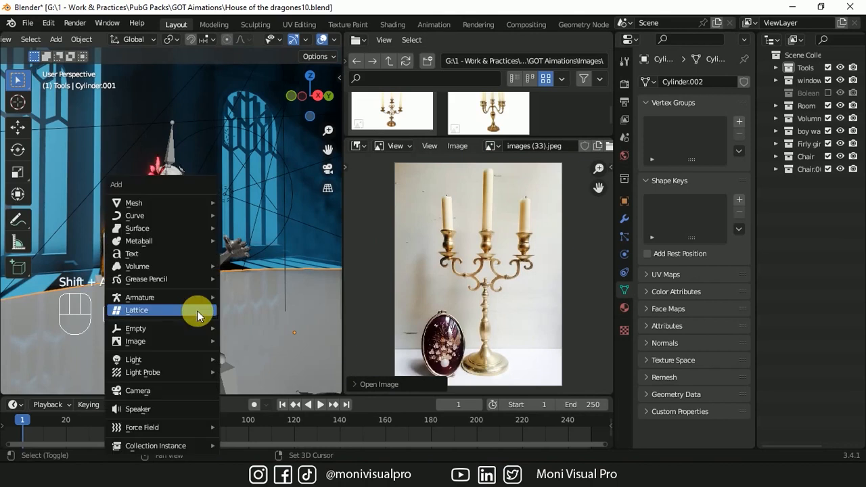
{"action": "mouse_move", "coordinate": [162, 203]}
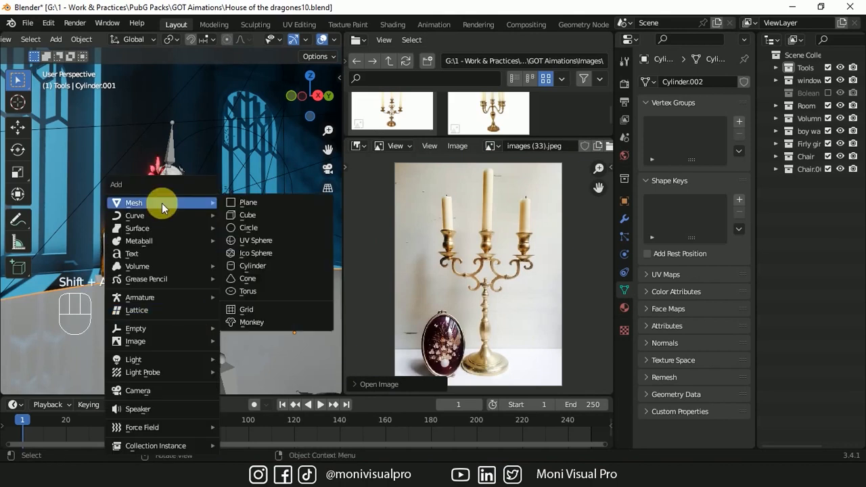
{"action": "left_click", "coordinate": [249, 228]}
{"action": "key", "text": "s"}
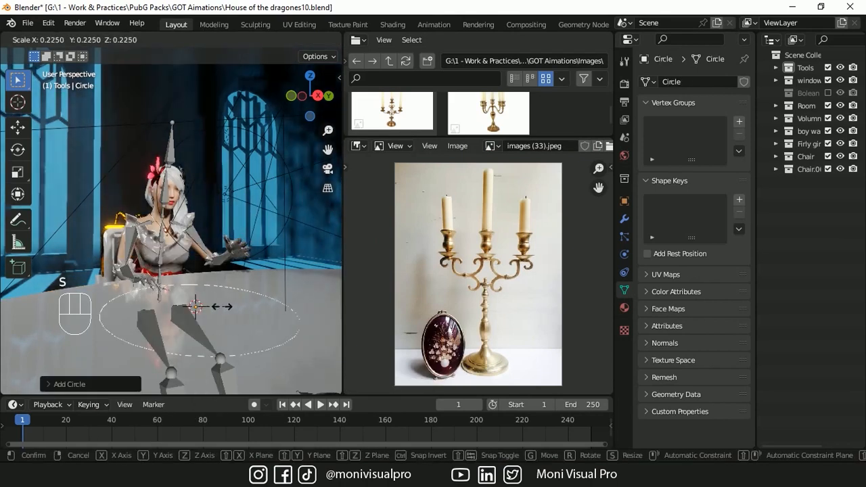
{"action": "left_click", "coordinate": [205, 308]}
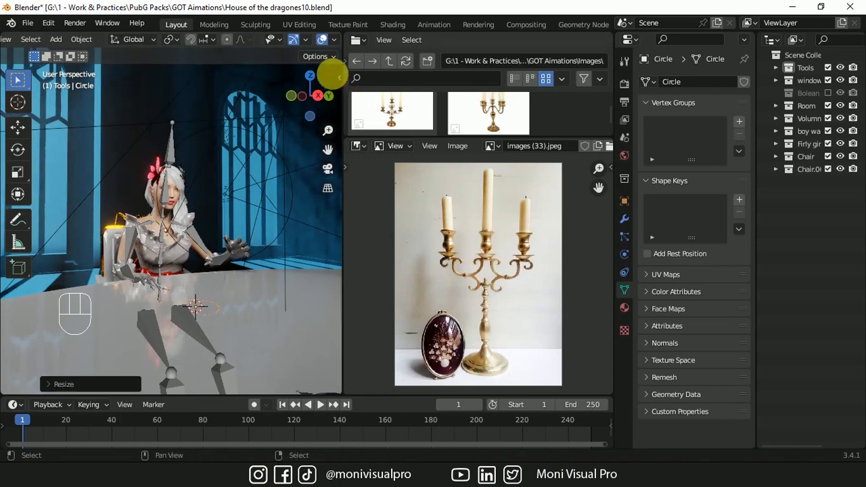
Switch the viewport to Material Preview shading and disable In Front display for the woman's armature
{"action": "scroll", "coordinate": [304, 41], "scroll_direction": "down", "scroll_amount": 5}
{"action": "left_click", "coordinate": [307, 40]}
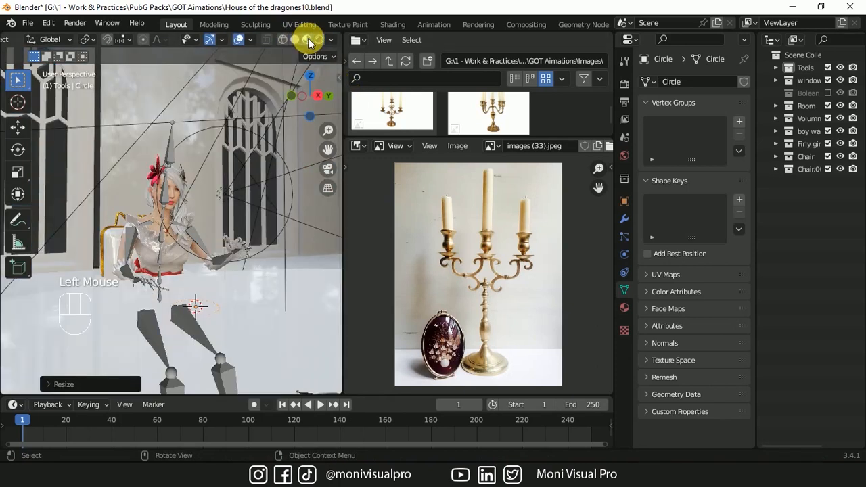
{"action": "left_click", "coordinate": [189, 309]}
{"action": "left_click", "coordinate": [173, 156]}
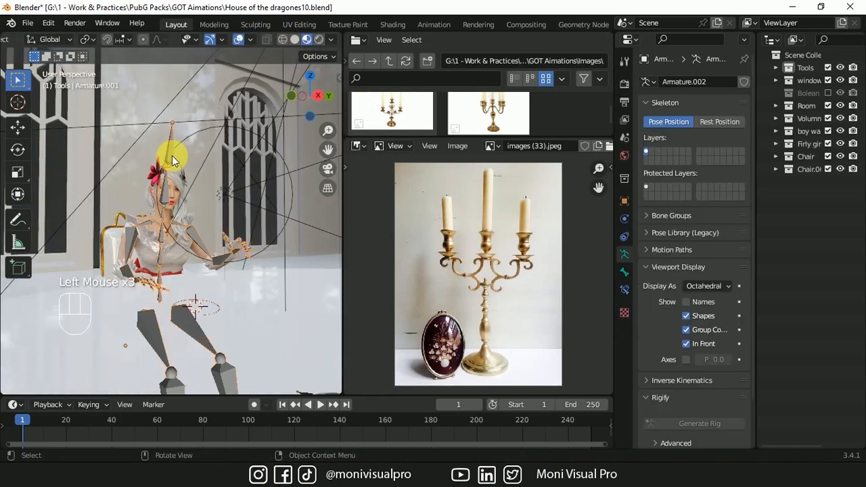
{"action": "left_click", "coordinate": [687, 343]}
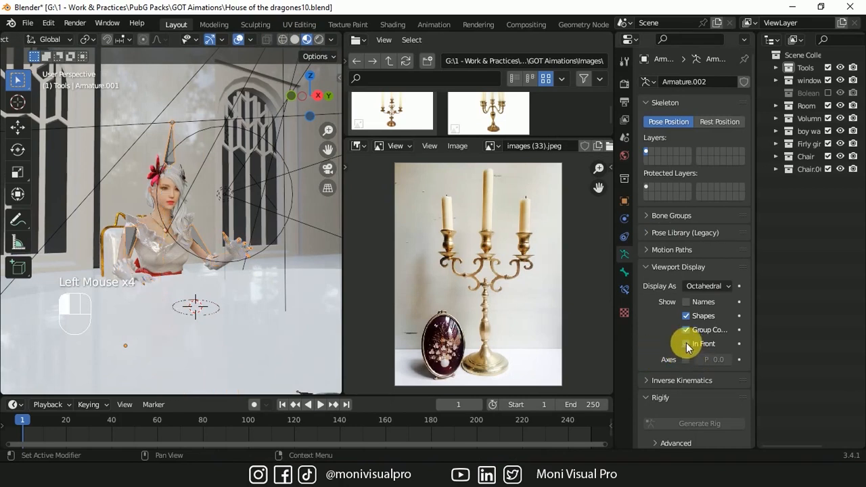
Isolate the circle in local view and enter Edit Mode on it from the front view
{"action": "left_click", "coordinate": [213, 317]}
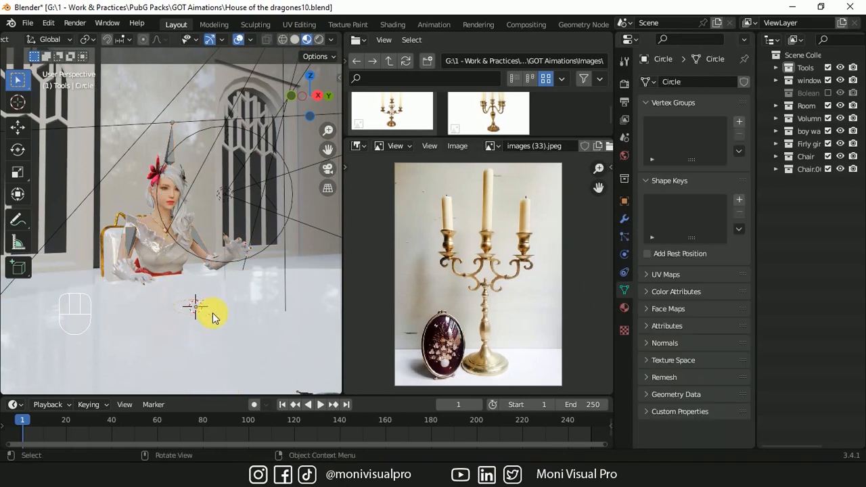
{"action": "key", "text": "slash"}
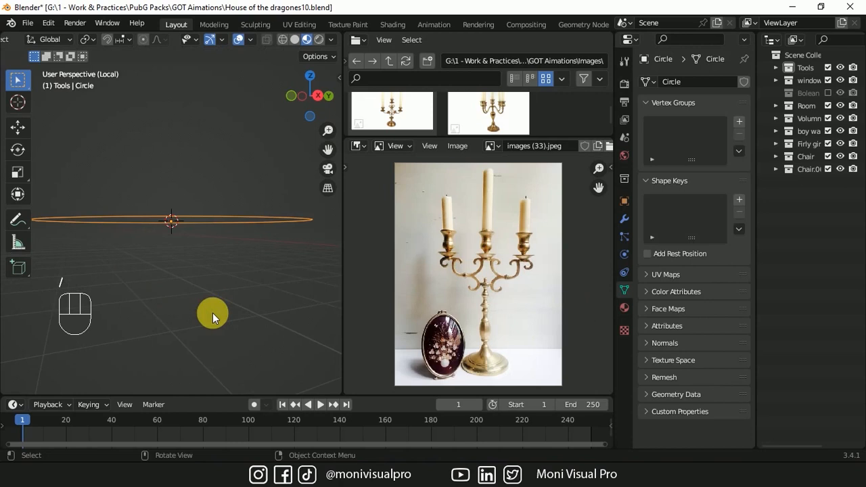
{"action": "left_click_drag", "start_coordinate": [309, 106], "coordinate": [310, 123]}
{"action": "left_click", "coordinate": [75, 40]}
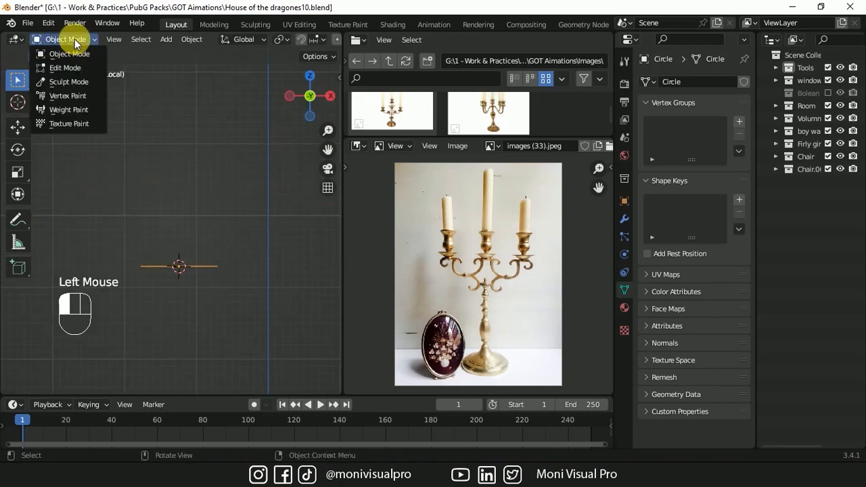
{"action": "left_click", "coordinate": [64, 67]}
Extrude the whole circle up about 0.02 m and scale the new ring to about 0.2 for a conical base
{"action": "key", "text": "a"}
{"action": "key", "text": "e"}
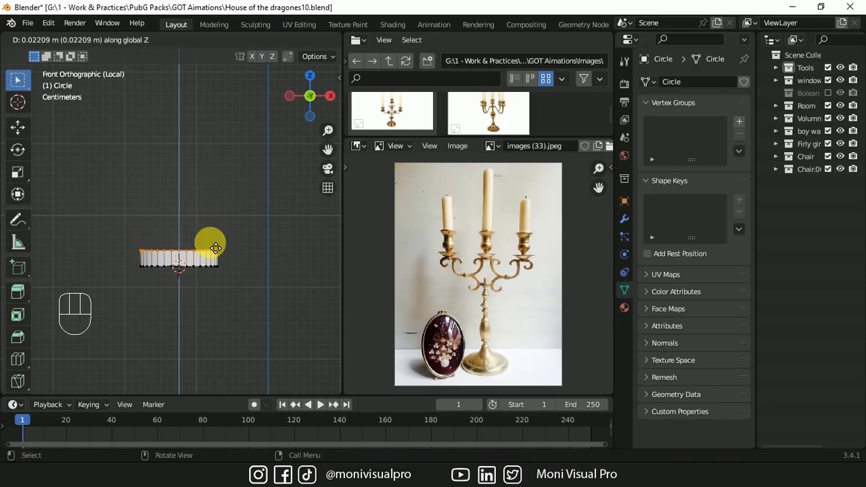
{"action": "left_click", "coordinate": [207, 243]}
{"action": "key", "text": "s"}
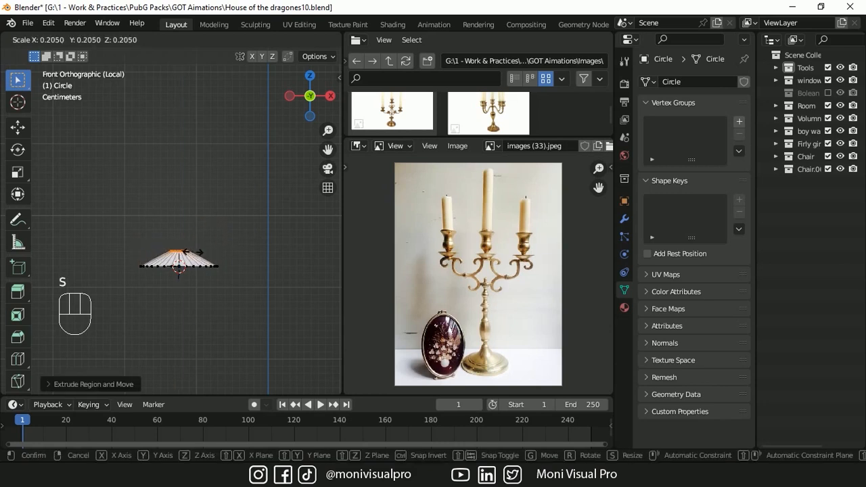
{"action": "left_click", "coordinate": [201, 245]}
Extrude two short segments upward from the base's neck and scale their rings to begin the candlestick stem
{"action": "key", "text": "e"}
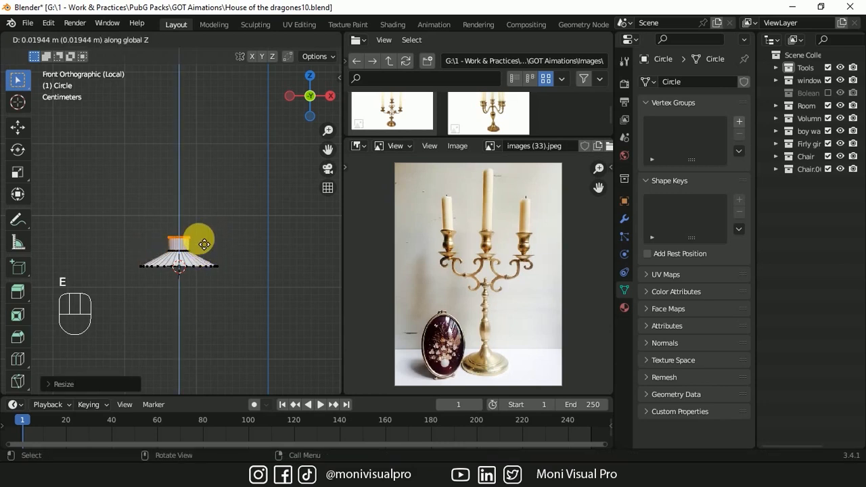
{"action": "left_click", "coordinate": [204, 241]}
{"action": "key", "text": "s"}
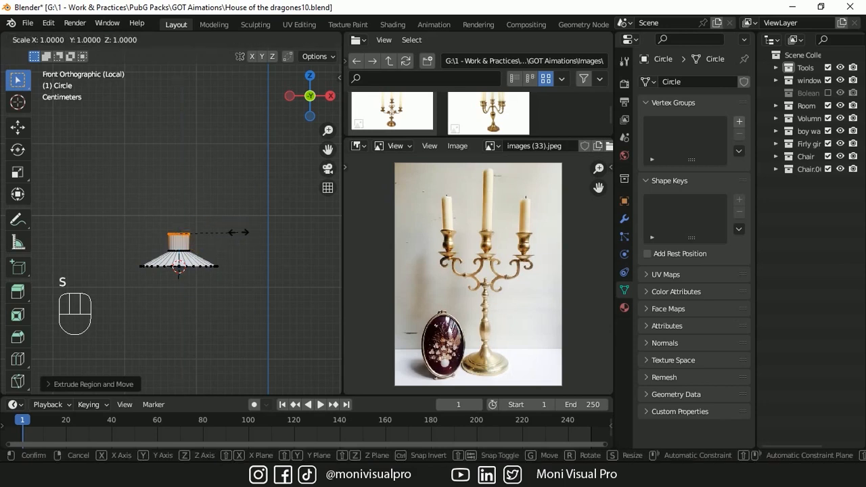
{"action": "left_click", "coordinate": [200, 232]}
{"action": "key", "text": "e"}
{"action": "left_click", "coordinate": [223, 222]}
{"action": "key", "text": "s"}
{"action": "left_click", "coordinate": [205, 209]}
Continue the lower stem with three more upward extrusions, scaling each ring to follow the reference's bulges and necks
{"action": "key", "text": "e"}
{"action": "left_click", "coordinate": [209, 206]}
{"action": "key", "text": "s"}
{"action": "left_click", "coordinate": [208, 208]}
{"action": "key", "text": "e"}
{"action": "left_click", "coordinate": [226, 198]}
{"action": "key", "text": "s"}
{"action": "left_click", "coordinate": [217, 199]}
{"action": "key", "text": "e"}
{"action": "left_click", "coordinate": [225, 190]}
{"action": "key", "text": "s"}
{"action": "left_click", "coordinate": [205, 176]}
Extrude and scale further rings to build the upper stem, tapering the top ring to a point
{"action": "middle_click_drag", "start_coordinate": [206, 175], "coordinate": [214, 222], "text": "shift"}
{"action": "key", "text": "e"}
{"action": "left_click", "coordinate": [218, 226]}
{"action": "key", "text": "g"}
{"action": "key", "text": "z"}
{"action": "left_click", "coordinate": [217, 220]}
{"action": "key", "text": "s"}
{"action": "key", "text": "e"}
{"action": "left_click", "coordinate": [236, 210]}
{"action": "key", "text": "s"}
{"action": "left_click", "coordinate": [226, 214]}
{"action": "key", "text": "e"}
{"action": "left_click", "coordinate": [247, 199]}
{"action": "key", "text": "s"}
{"action": "left_click", "coordinate": [68, 196]}
{"action": "left_click", "coordinate": [231, 212]}
{"action": "key", "text": "s"}
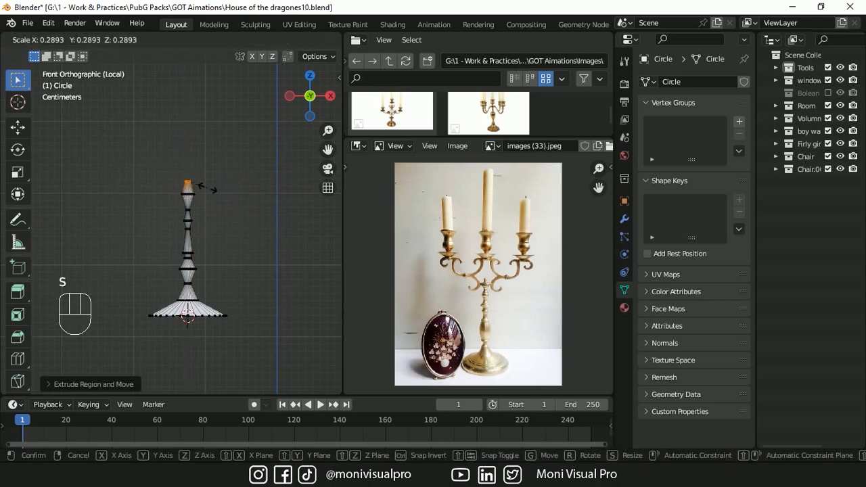
{"action": "left_click", "coordinate": [211, 236]}
Add an edge loop near the base's lower rim, scale it outward to round the base, and return to Object Mode
{"action": "key", "text": "ctrl+r"}
{"action": "left_click", "coordinate": [211, 308]}
{"action": "key", "text": "s"}
{"action": "left_click", "coordinate": [274, 296]}
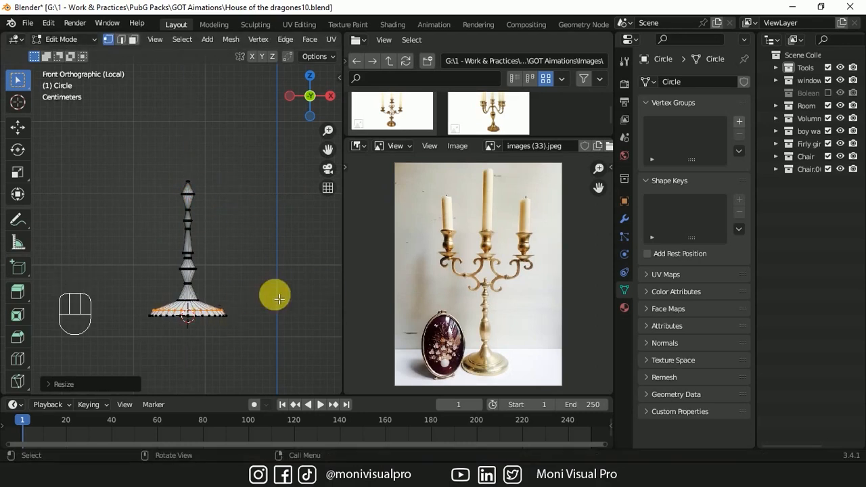
{"action": "left_click_drag", "start_coordinate": [329, 131], "coordinate": [329, 114]}
{"action": "left_click_drag", "start_coordinate": [329, 149], "coordinate": [316, 104]}
{"action": "key", "text": "Tab"}
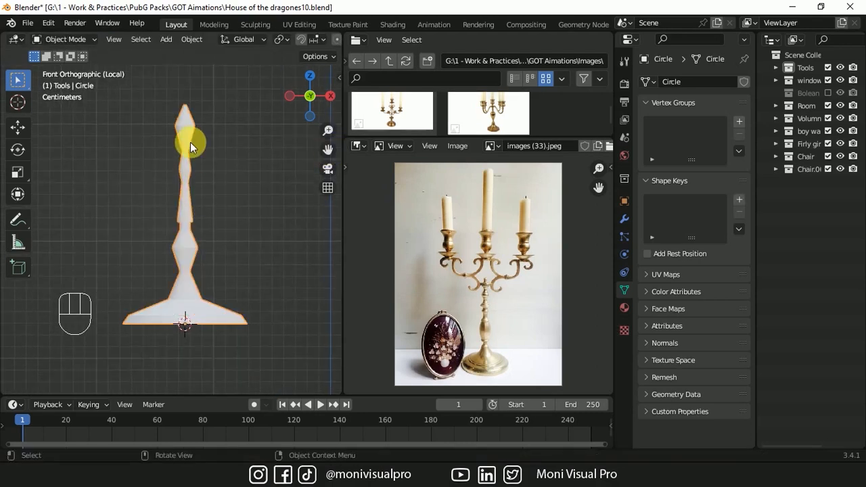
Leave local view, duplicate the chair's gold curve in place, and move the copy to a new collection named Candle Handles
{"action": "key", "text": "KP_Divide"}
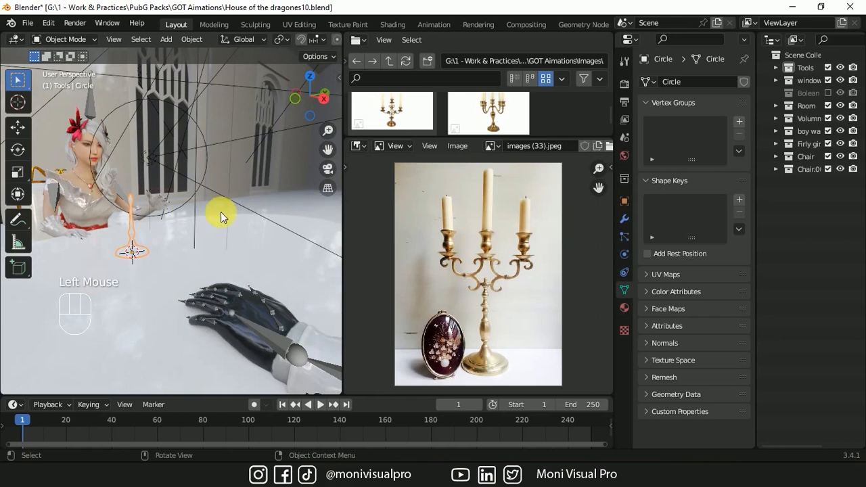
{"action": "left_click_drag", "start_coordinate": [327, 149], "coordinate": [134, 178]}
{"action": "left_click", "coordinate": [99, 192]}
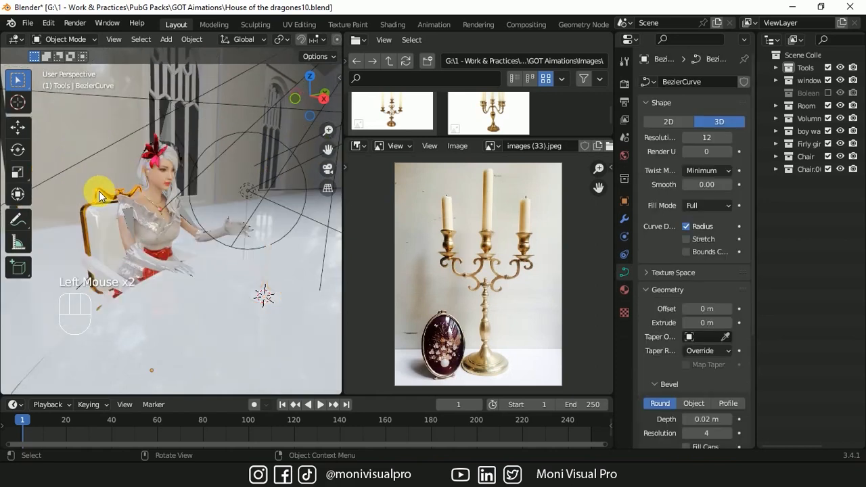
{"action": "key", "text": "shift+d"}
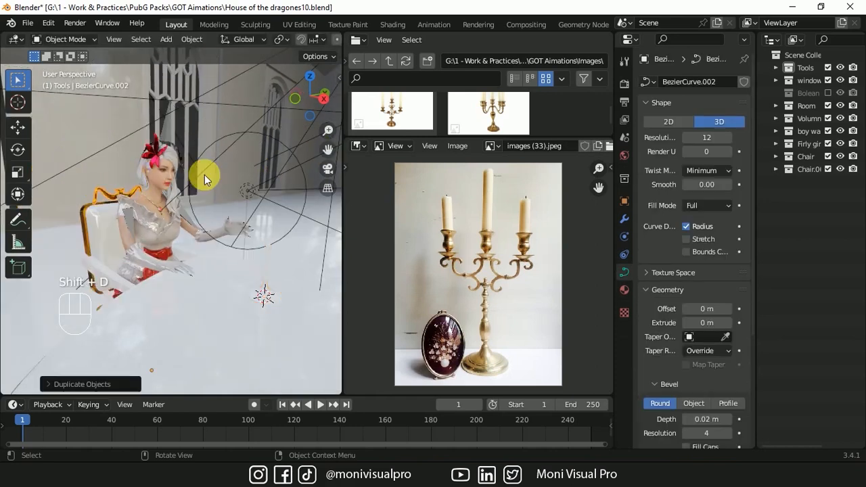
{"action": "key", "text": "m"}
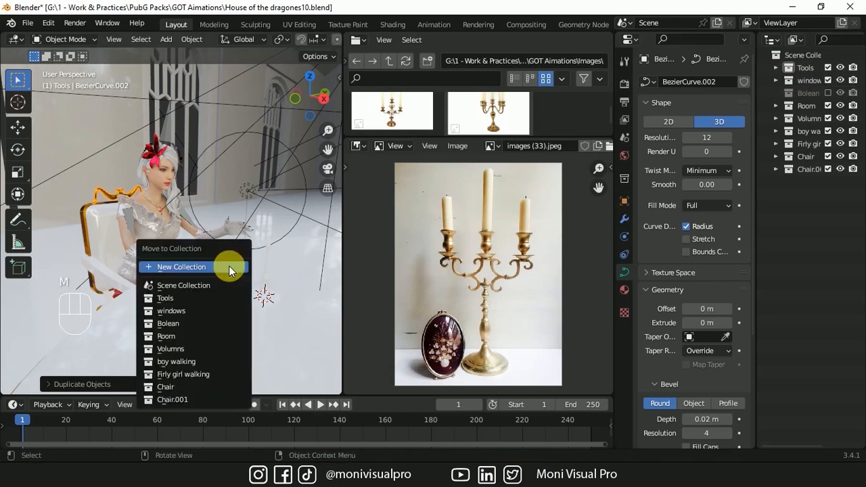
{"action": "left_click", "coordinate": [229, 265]}
{"action": "type", "text": "Candle Handles"}
{"action": "key", "text": "Return"}
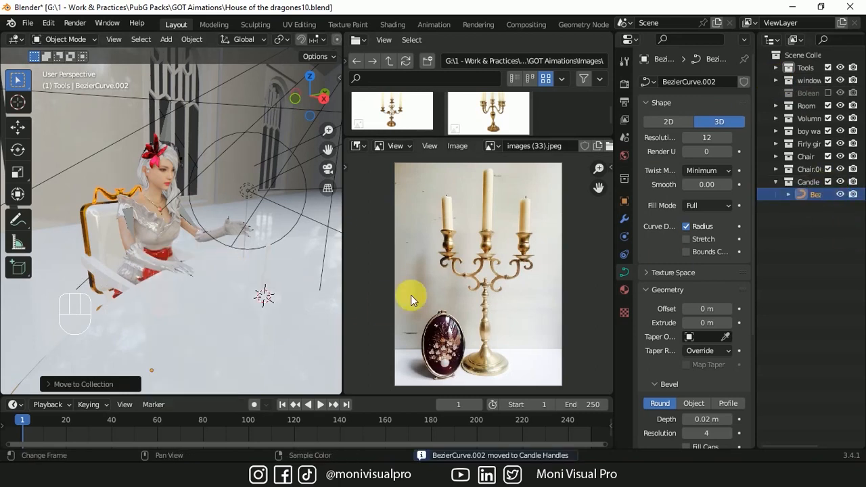
Move the candlestick mesh on the table into the Candle Handles collection
{"action": "left_click_drag", "start_coordinate": [329, 149], "coordinate": [240, 112]}
{"action": "double_click", "coordinate": [198, 214]}
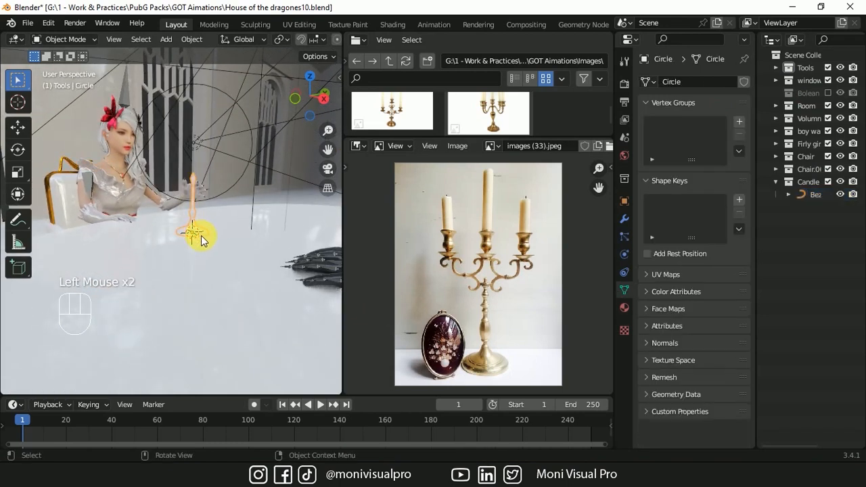
{"action": "key", "text": "m"}
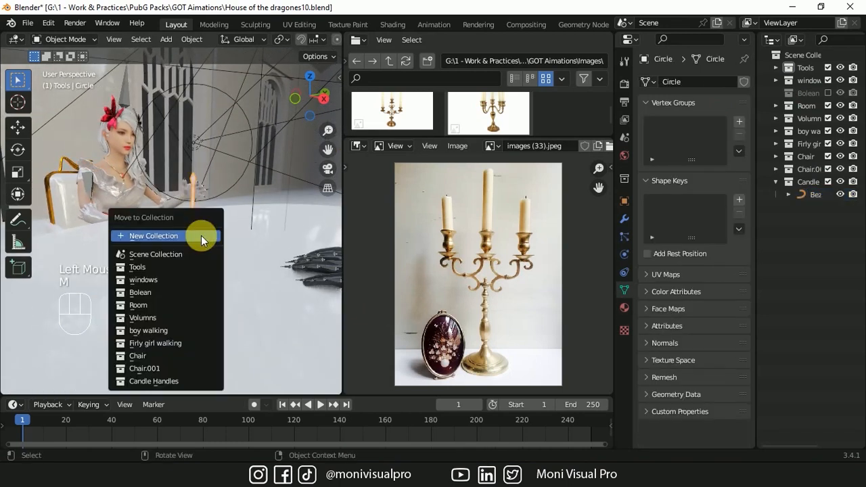
{"action": "left_click", "coordinate": [136, 382]}
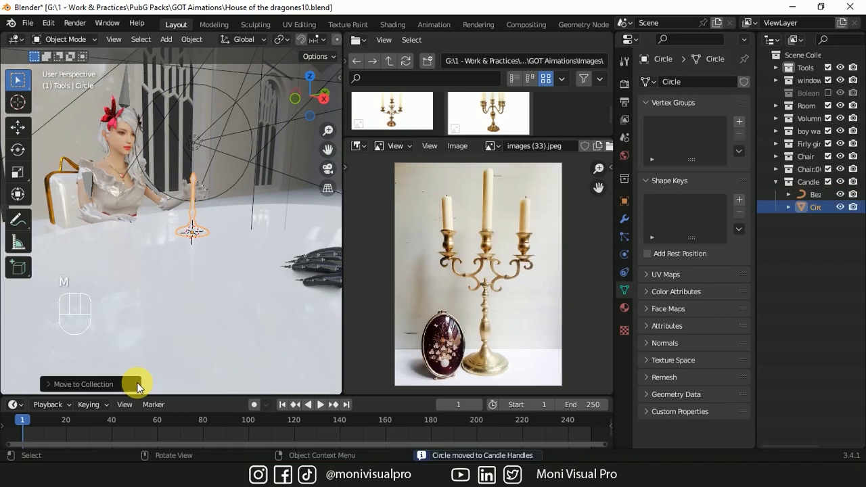
Isolate the copied curve and the candlestick in local view and remove the curve's Mirror modifier
{"action": "left_click", "coordinate": [817, 195], "text": "shift"}
{"action": "key", "text": "slash"}
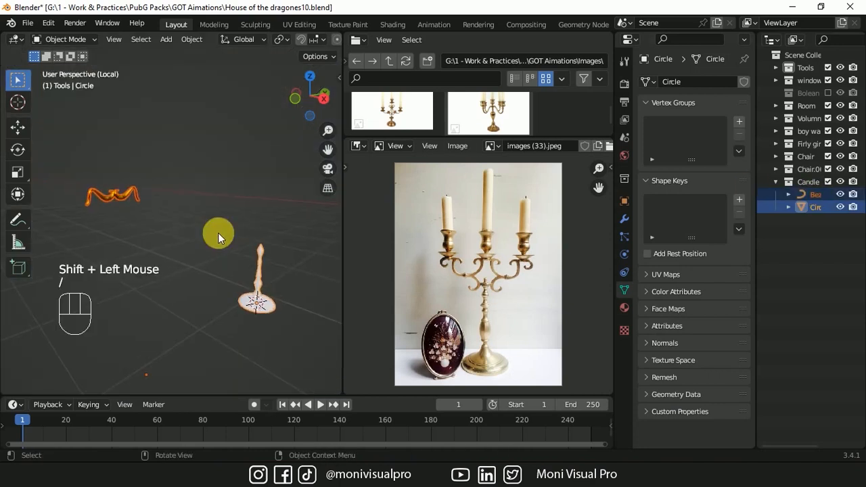
{"action": "left_click", "coordinate": [158, 205]}
{"action": "left_click", "coordinate": [128, 199]}
{"action": "left_click", "coordinate": [625, 216]}
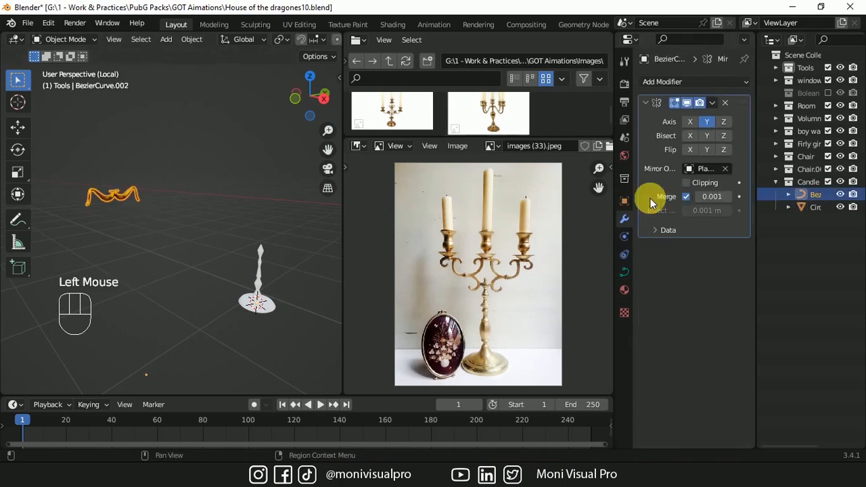
{"action": "left_click", "coordinate": [726, 103]}
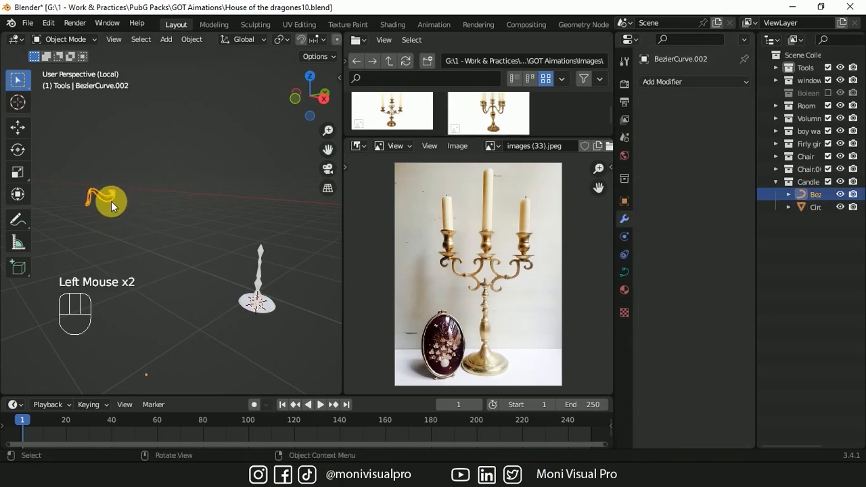
Set the curve's origin to its Center of Mass (Surface) and snap the curve to the 3D cursor
{"action": "left_click", "coordinate": [191, 40]}
{"action": "mouse_move", "coordinate": [224, 65]}
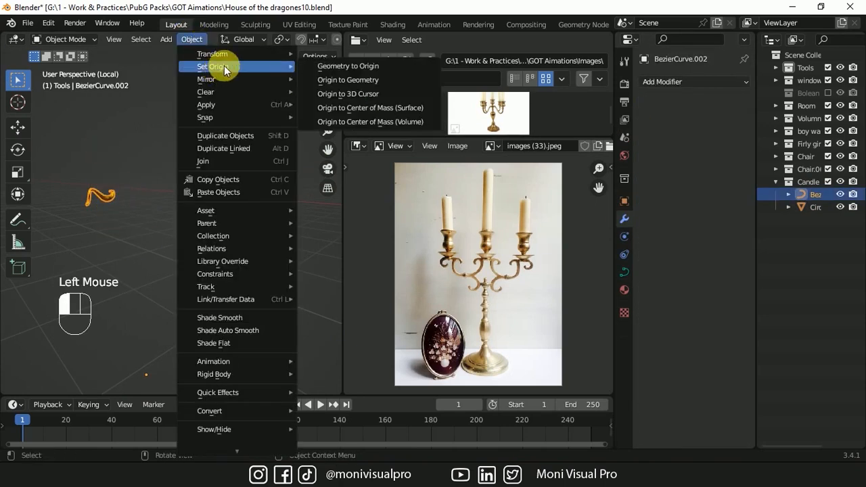
{"action": "left_click", "coordinate": [357, 107]}
{"action": "key", "text": "shift+s"}
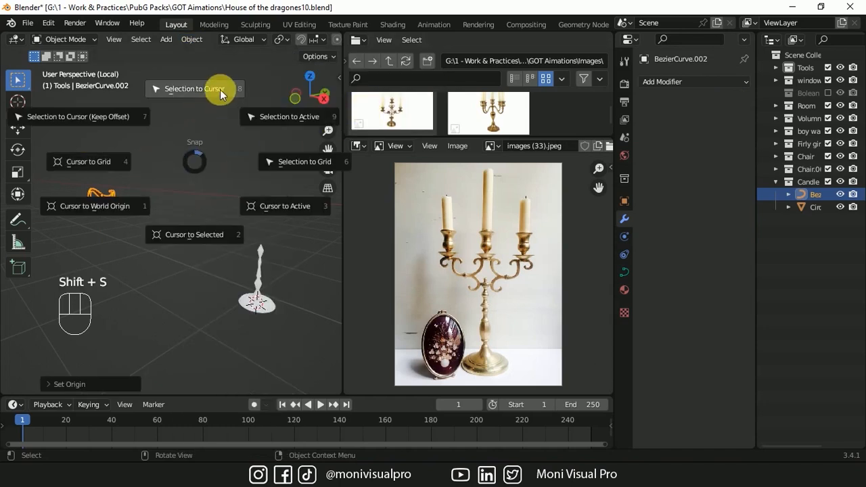
{"action": "left_click", "coordinate": [197, 90]}
Rotate the curve 90° about Z, scale it down, and place it beside the top of the stem
{"action": "type", "text": "rz90"}
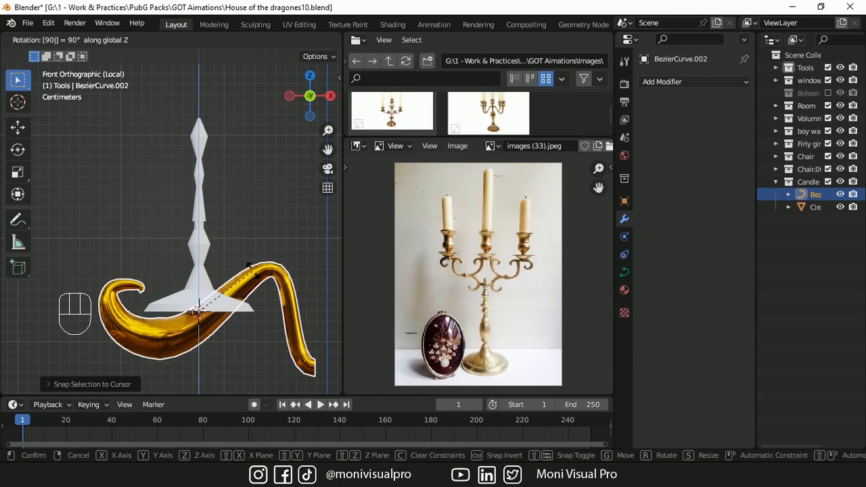
{"action": "key", "text": "Return"}
{"action": "key", "text": "g"}
{"action": "key", "text": "Return"}
{"action": "key", "text": "s"}
{"action": "key", "text": "Return"}
{"action": "key", "text": "g"}
{"action": "left_click", "coordinate": [255, 173]}
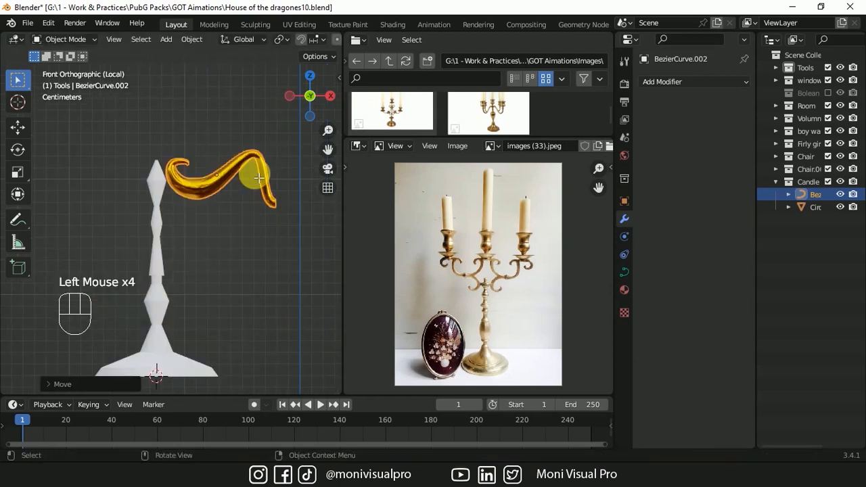
In Edit Mode, move the curve's outer end point upward, then rotate and scale its handles
{"action": "key", "text": "Tab"}
{"action": "triple_click", "coordinate": [271, 231]}
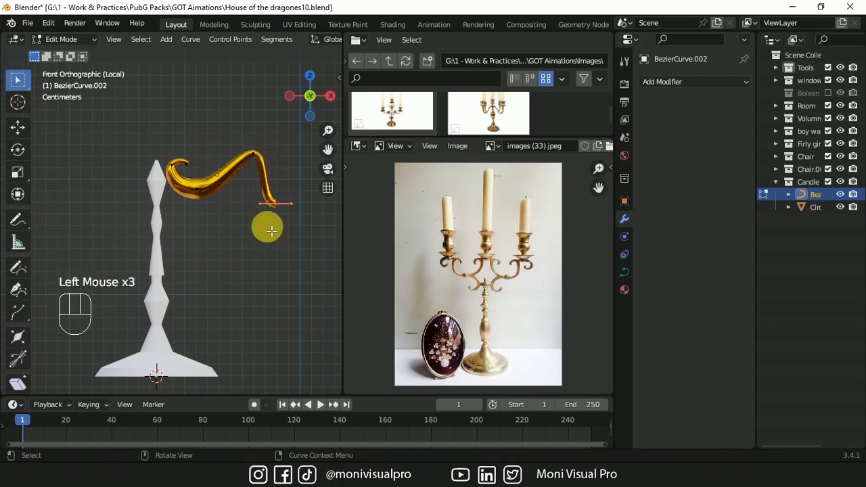
{"action": "key", "text": "g"}
{"action": "left_click", "coordinate": [292, 169]}
{"action": "key", "text": "r"}
{"action": "key", "text": "s"}
{"action": "left_click", "coordinate": [288, 186]}
Thin the thick lower part of the curve by reducing its control point's radius
{"action": "left_click", "coordinate": [203, 176]}
{"action": "key", "text": "alt+s"}
{"action": "left_click", "coordinate": [221, 203]}
Move, rotate and scale the control points nearest the stem to open the inner curl into a wider hook
{"action": "left_click_drag", "start_coordinate": [210, 145], "coordinate": [162, 177]}
{"action": "key", "text": "g"}
{"action": "left_click", "coordinate": [181, 125]}
{"action": "key", "text": "r"}
{"action": "left_click", "coordinate": [219, 116]}
{"action": "key", "text": "g"}
{"action": "key", "text": "r"}
{"action": "left_click", "coordinate": [232, 165]}
{"action": "key", "text": "s"}
{"action": "left_click", "coordinate": [244, 168]}
Raise the whole curve along Z in Object Mode so it sits above the stem's tip
{"action": "key", "text": "a"}
{"action": "key", "text": "Tab"}
{"action": "key", "text": "g"}
{"action": "key", "text": "z"}
{"action": "left_click", "coordinate": [255, 149]}
Extrude a new point from the curve's outer end and rotate and scale the handles to curl it inward
{"action": "key", "text": "Tab"}
{"action": "left_click", "coordinate": [278, 122]}
{"action": "key", "text": "s"}
{"action": "left_click", "coordinate": [295, 138]}
{"action": "key", "text": "e"}
{"action": "left_click", "coordinate": [280, 148]}
{"action": "key", "text": "r"}
{"action": "left_click", "coordinate": [283, 146]}
{"action": "key", "text": "s"}
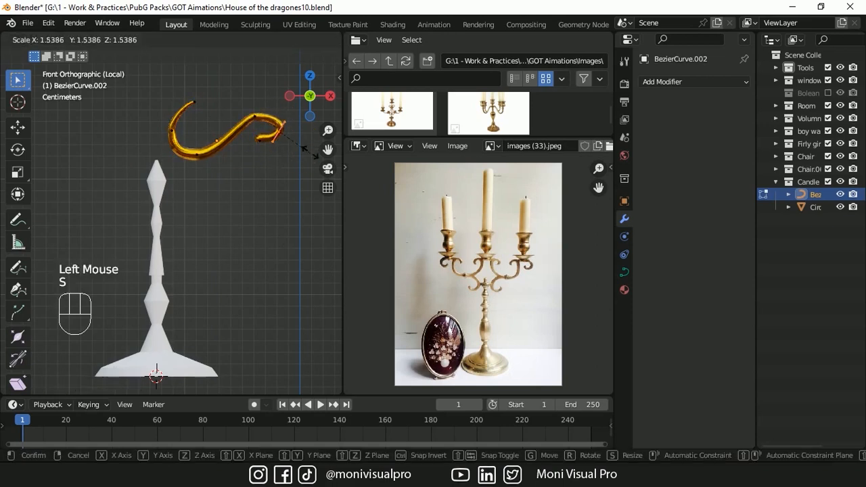
{"action": "left_click", "coordinate": [295, 166]}
{"action": "key", "text": "r"}
{"action": "left_click", "coordinate": [234, 139]}
Smooth both curls by rotating and scaling their control point handles, and save the file
{"action": "left_click_drag", "start_coordinate": [328, 130], "coordinate": [328, 95]}
{"action": "left_click_drag", "start_coordinate": [328, 150], "coordinate": [268, 302]}
{"action": "left_click", "coordinate": [105, 201]}
{"action": "key", "text": "r"}
{"action": "left_click", "coordinate": [181, 203]}
{"action": "left_click", "coordinate": [264, 184]}
{"action": "key", "text": "s"}
{"action": "left_click", "coordinate": [312, 179]}
{"action": "key", "text": "r"}
{"action": "left_click", "coordinate": [221, 255]}
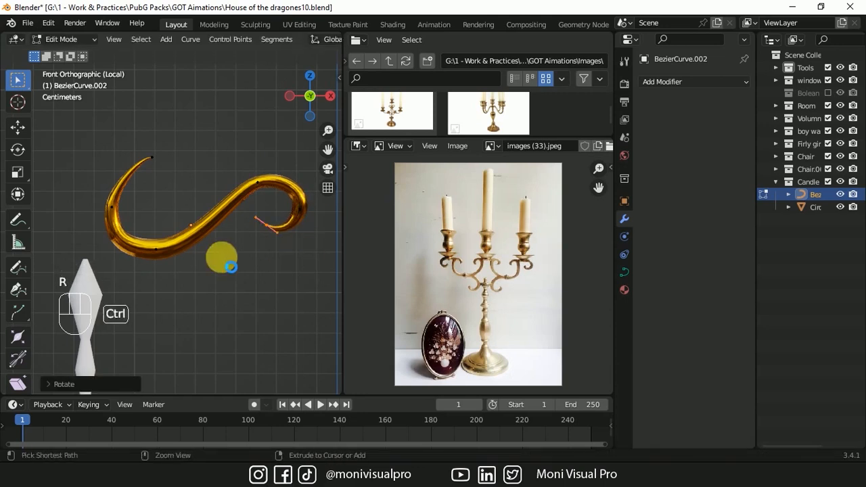
{"action": "key", "text": "ctrl+s"}
Duplicate the control point at the curve's lowest bend and extrude it twice to start a lower branch
{"action": "left_click", "coordinate": [140, 231]}
{"action": "middle_click_drag", "start_coordinate": [188, 262], "coordinate": [225, 201], "text": "shift"}
{"action": "key", "text": "shift+d"}
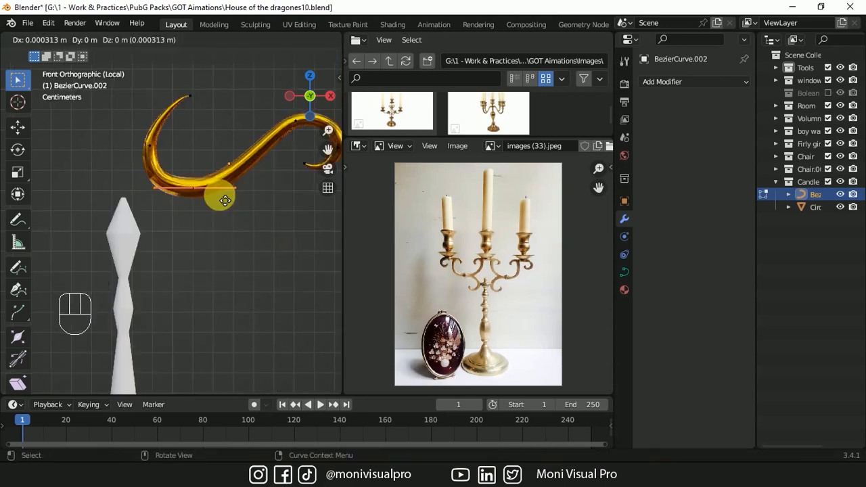
{"action": "left_click", "coordinate": [224, 201]}
{"action": "key", "text": "e"}
{"action": "left_click", "coordinate": [159, 286]}
{"action": "key", "text": "e"}
{"action": "left_click", "coordinate": [139, 232]}
Adjust the lower branch's radius and rotate and scale its handles to shape it into a hooked scroll
{"action": "key", "text": "alt+s"}
{"action": "left_click", "coordinate": [132, 223]}
{"action": "left_click", "coordinate": [148, 240]}
{"action": "key", "text": "r"}
{"action": "left_click", "coordinate": [228, 255]}
{"action": "key", "text": "r"}
{"action": "left_click", "coordinate": [206, 192]}
{"action": "key", "text": "s"}
{"action": "left_click", "coordinate": [230, 208]}
Duplicate the control point at the curve's upper outer bend and extrude it to start a small upper branch
{"action": "scroll", "coordinate": [230, 208], "scroll_direction": "down", "scroll_amount": 2}
{"action": "left_click", "coordinate": [251, 151]}
{"action": "key", "text": "shift+d"}
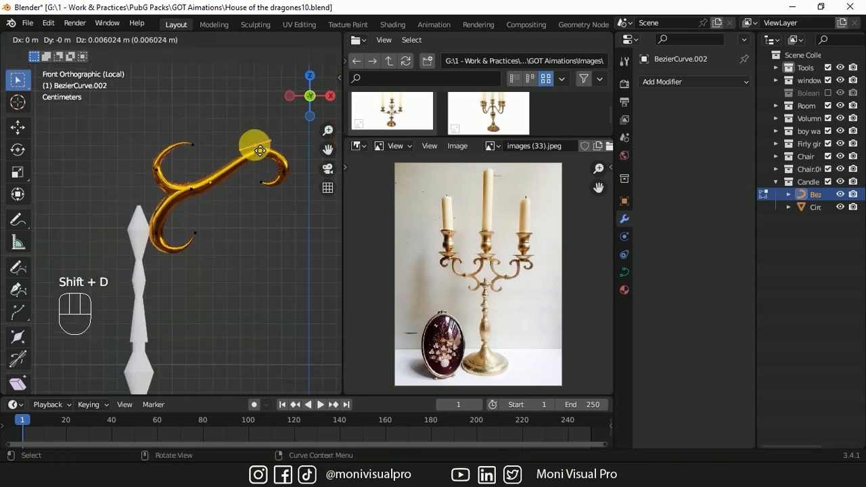
{"action": "left_click", "coordinate": [259, 153]}
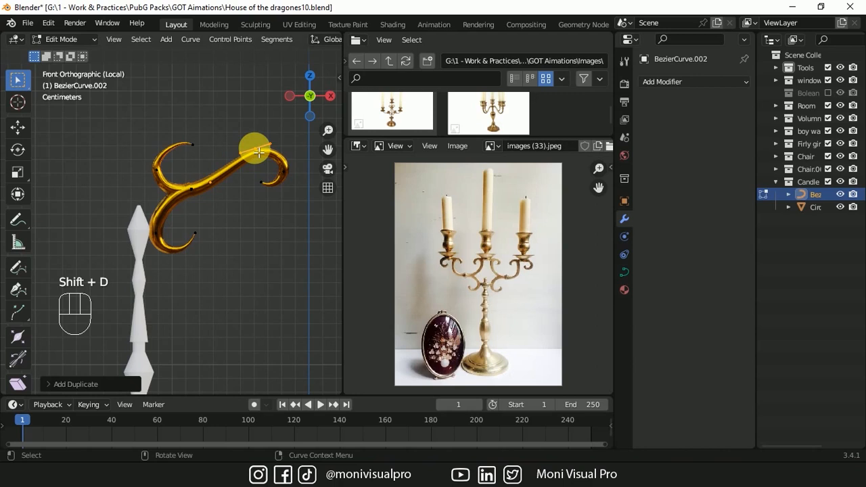
{"action": "key", "text": "e"}
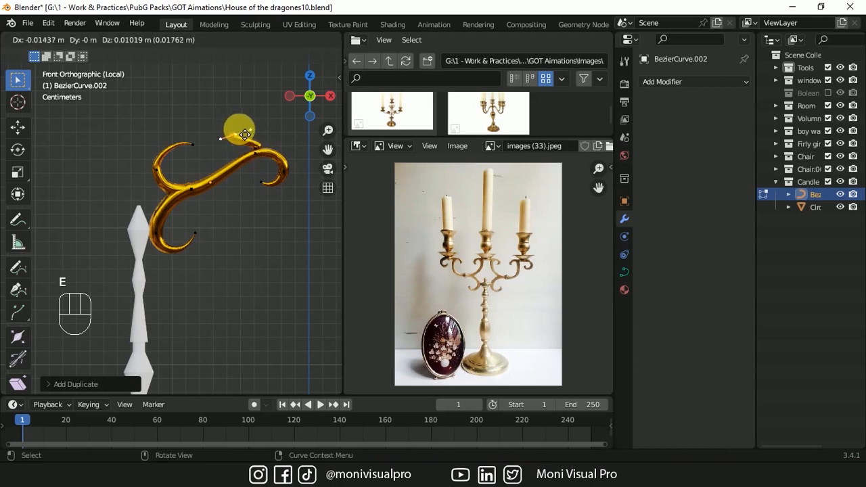
{"action": "left_click", "coordinate": [233, 142]}
Adjust the small upper branch's radius and rotate and scale its handles to shape it into a tapered curl
{"action": "key", "text": "r"}
{"action": "left_click", "coordinate": [207, 180]}
{"action": "key", "text": "alt+s"}
{"action": "left_click", "coordinate": [226, 141]}
{"action": "scroll", "coordinate": [303, 139], "scroll_direction": "up", "scroll_amount": 4}
{"action": "key", "text": "s"}
{"action": "left_click", "coordinate": [247, 118]}
{"action": "key", "text": "r"}
{"action": "left_click", "coordinate": [234, 133]}
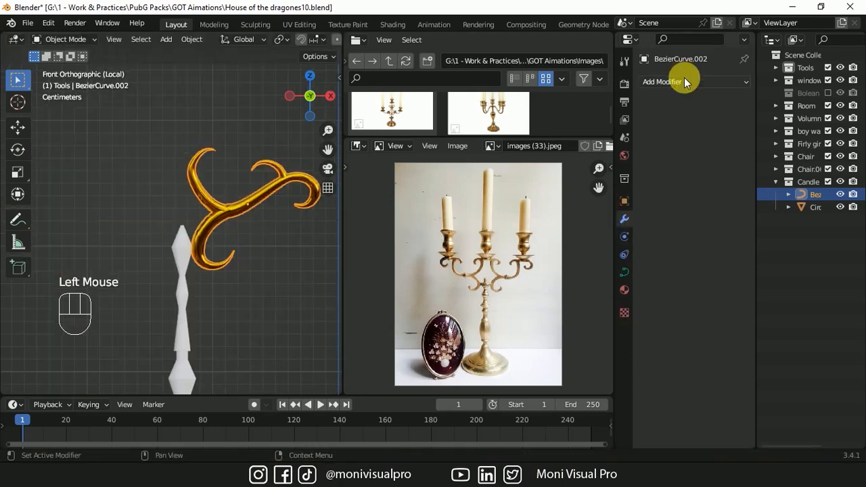
Add a Mirror modifier to the scrolled arm on the X axis, using the candlestick stem as the mirror object
{"action": "left_click", "coordinate": [684, 79]}
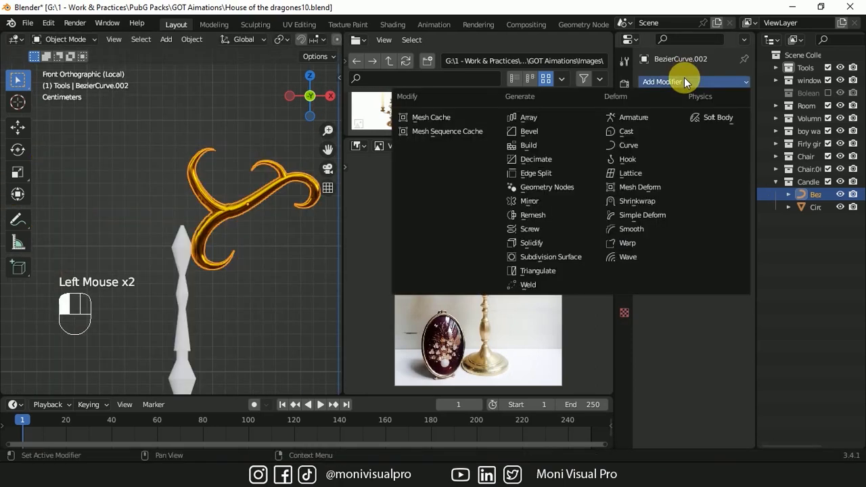
{"action": "left_click", "coordinate": [535, 202]}
{"action": "left_click", "coordinate": [725, 169]}
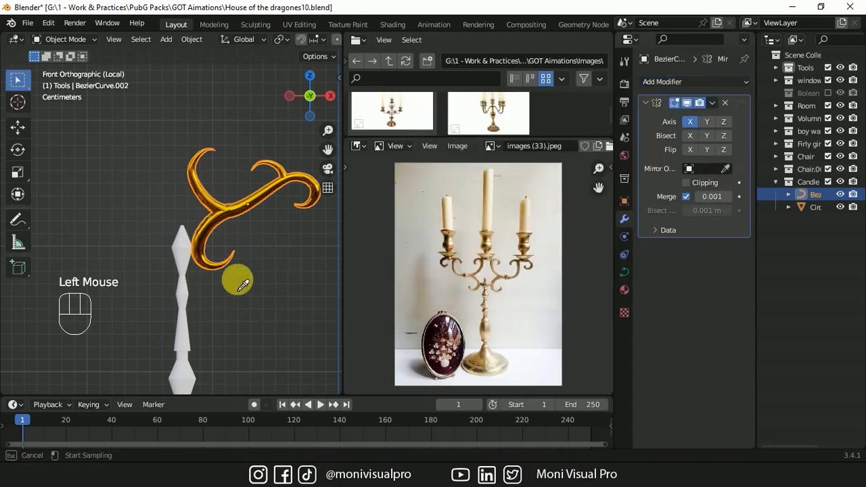
{"action": "left_click", "coordinate": [232, 246]}
Make a linked duplicate of the mirrored arms, rotate it 90° about Z, and switch its mirror axis from X to Y
{"action": "middle_click_drag", "start_coordinate": [232, 245], "coordinate": [224, 214]}
{"action": "key", "text": "alt+d"}
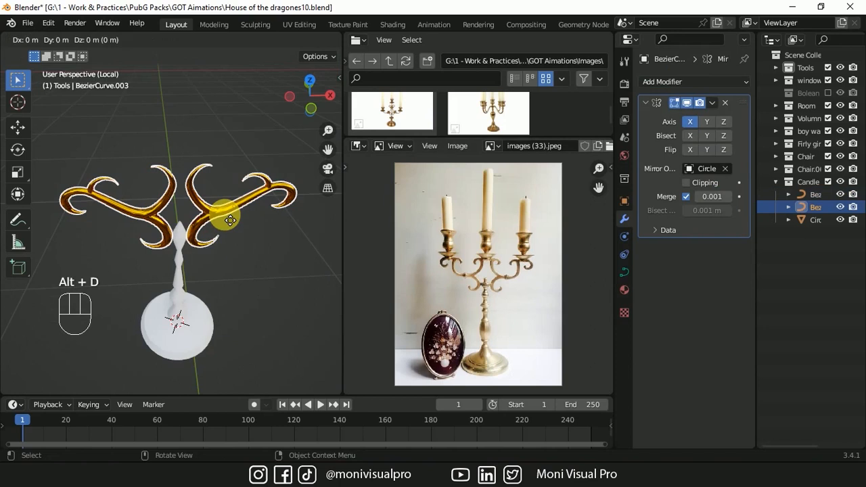
{"action": "key", "text": "z"}
{"action": "type", "text": "rz90"}
{"action": "left_click", "coordinate": [227, 213]}
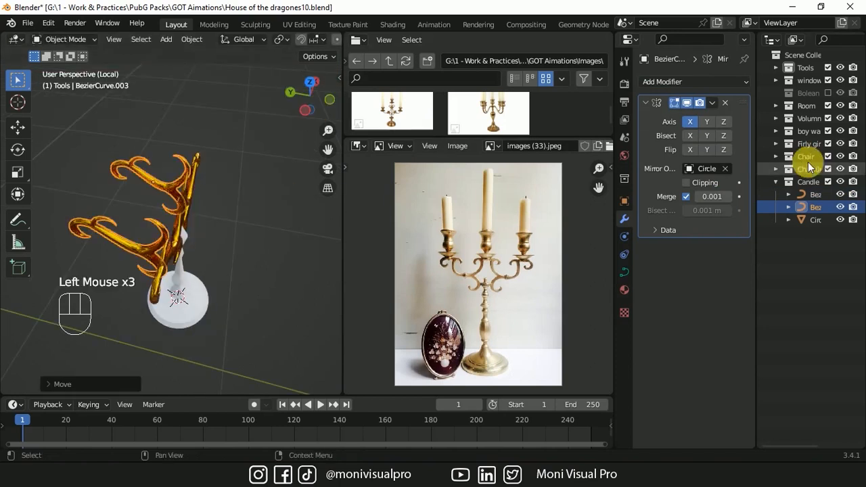
{"action": "left_click", "coordinate": [690, 122]}
{"action": "left_click", "coordinate": [706, 122]}
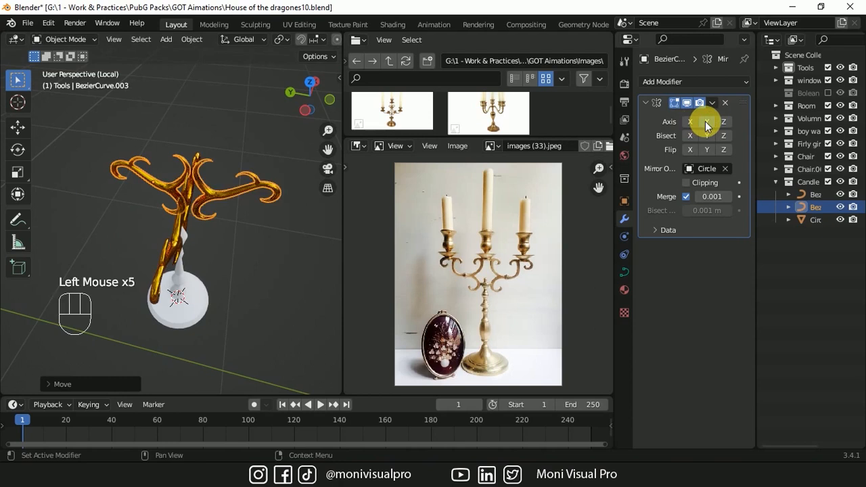
Scale both arm curves down using a different pivot point, and move the rotated pair along Y toward the stem
{"action": "key", "text": "g"}
{"action": "key", "text": "x"}
{"action": "key", "text": "ctrl+z"}
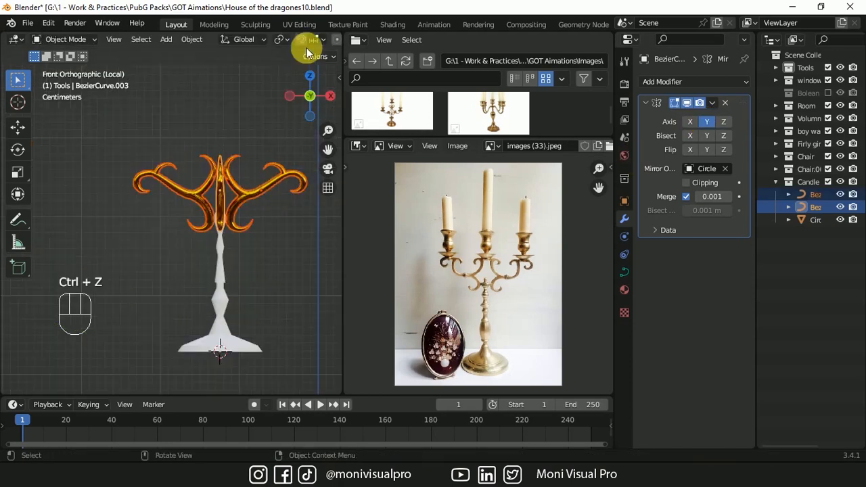
{"action": "left_click", "coordinate": [283, 39]}
{"action": "left_click", "coordinate": [303, 82]}
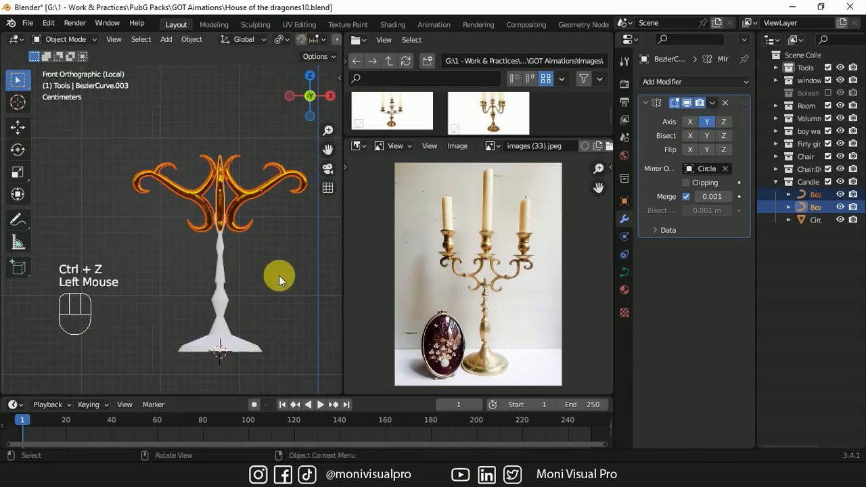
{"action": "key", "text": "s"}
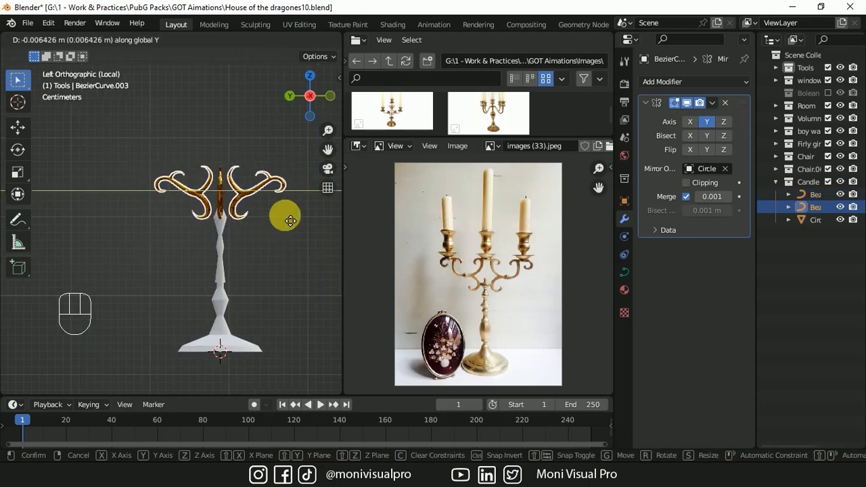
{"action": "left_click", "coordinate": [238, 182]}
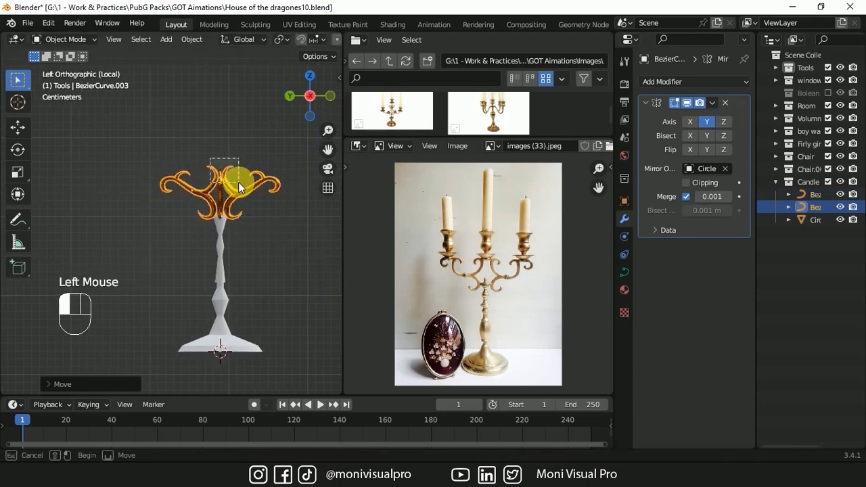
Link the arms' gold material to the candlestick stem
{"action": "left_click", "coordinate": [222, 174]}
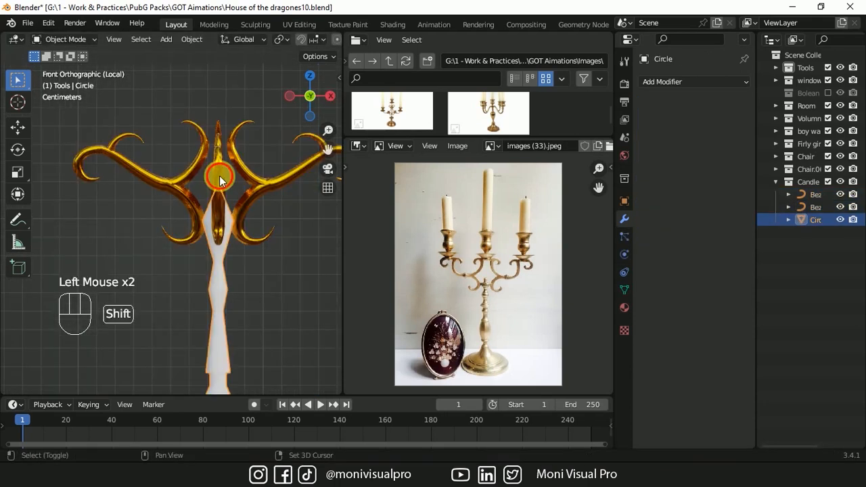
{"action": "left_click", "coordinate": [219, 176], "text": "shift"}
{"action": "key", "text": "ctrl+l"}
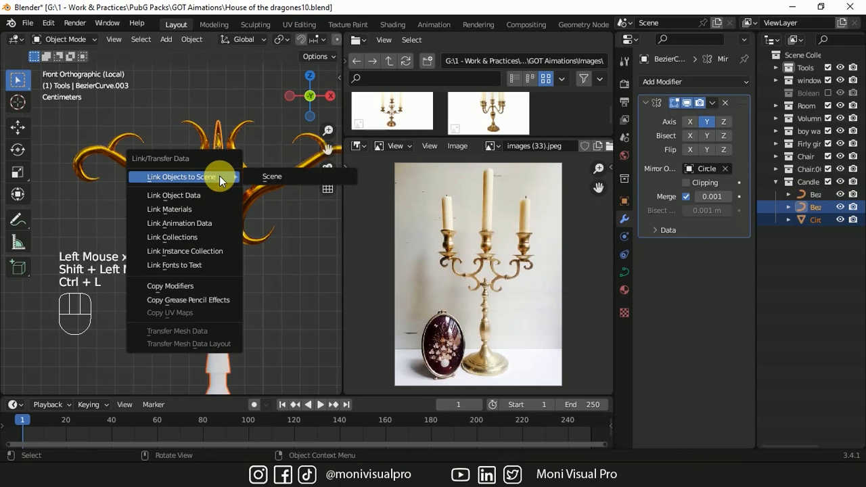
{"action": "left_click", "coordinate": [203, 206]}
{"action": "left_click", "coordinate": [273, 294]}
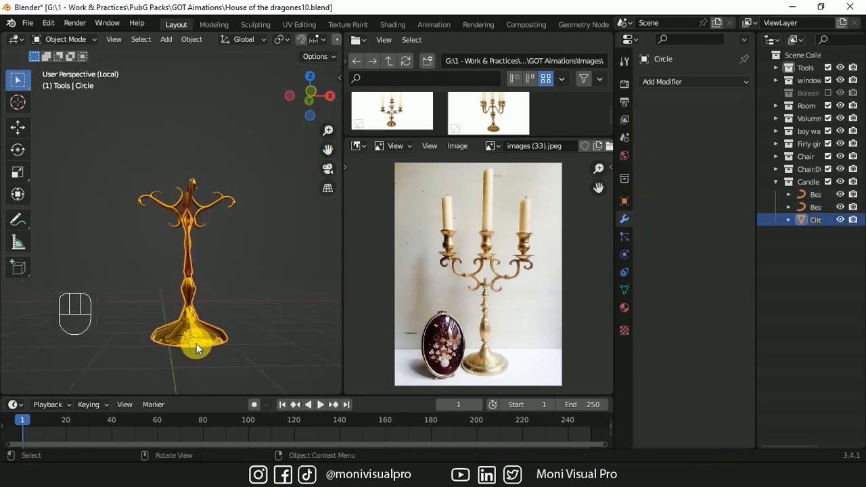
Apply Shade Auto Smooth to the stem and unwrap its whole mesh with Smart UV Project at a 66° angle limit
{"action": "right_click", "coordinate": [197, 345]}
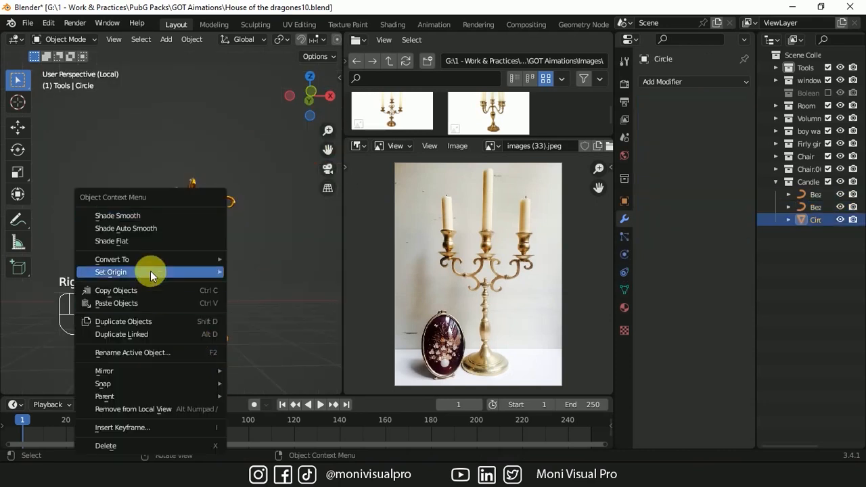
{"action": "left_click", "coordinate": [137, 229]}
{"action": "left_click", "coordinate": [200, 335]}
{"action": "key", "text": "Tab"}
{"action": "key", "text": "a"}
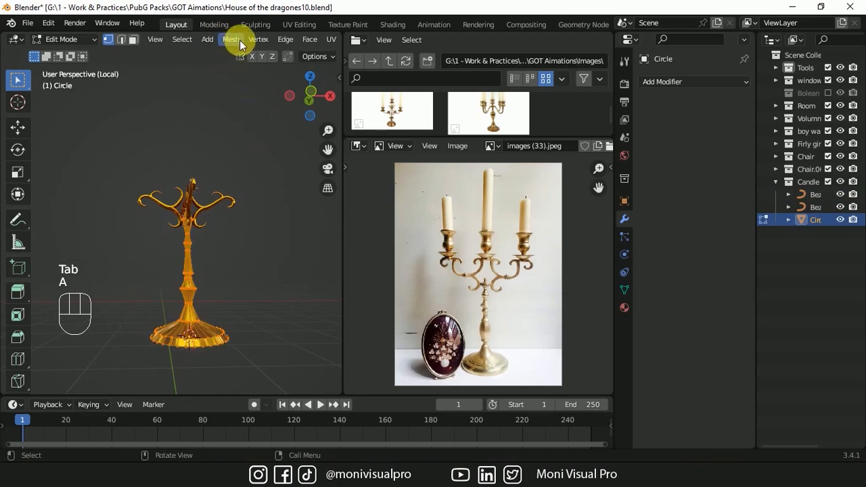
{"action": "left_click", "coordinate": [331, 39]}
{"action": "left_click", "coordinate": [353, 74]}
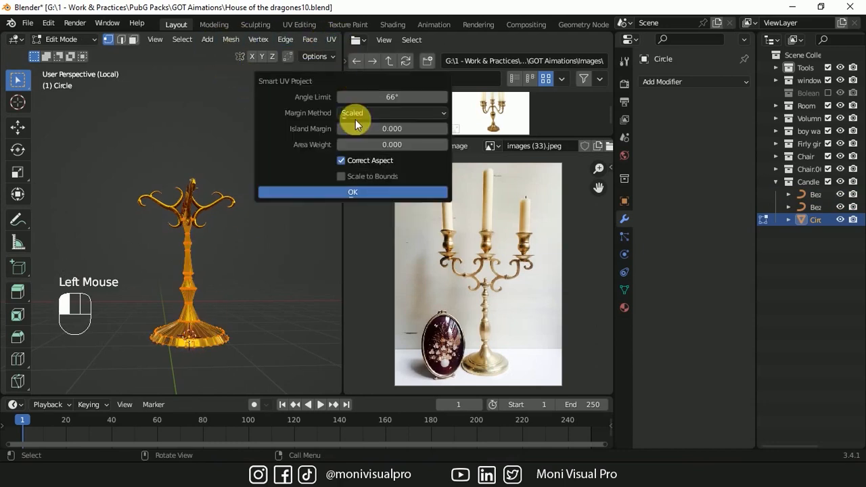
{"action": "left_click", "coordinate": [341, 194]}
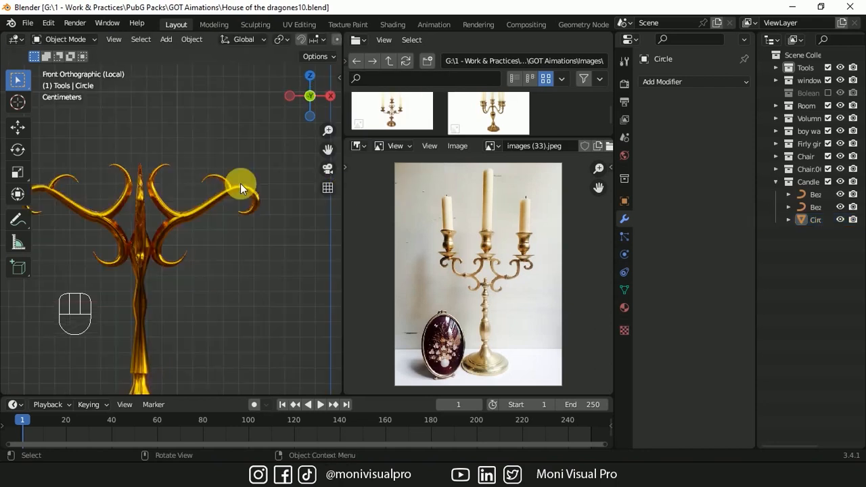
Place the 3D cursor on top of one arm's outer bend and add a scaled-down mesh circle there
{"action": "right_click", "coordinate": [240, 183], "text": "shift"}
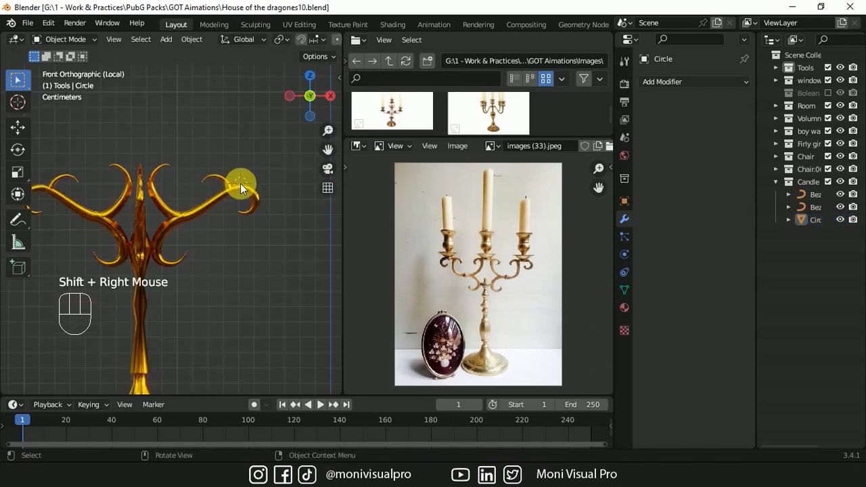
{"action": "key", "text": "shift+a"}
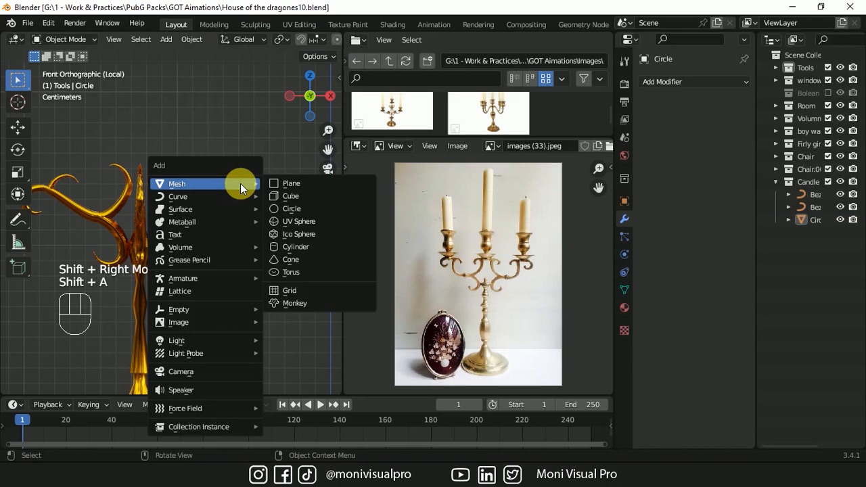
{"action": "left_click", "coordinate": [297, 207]}
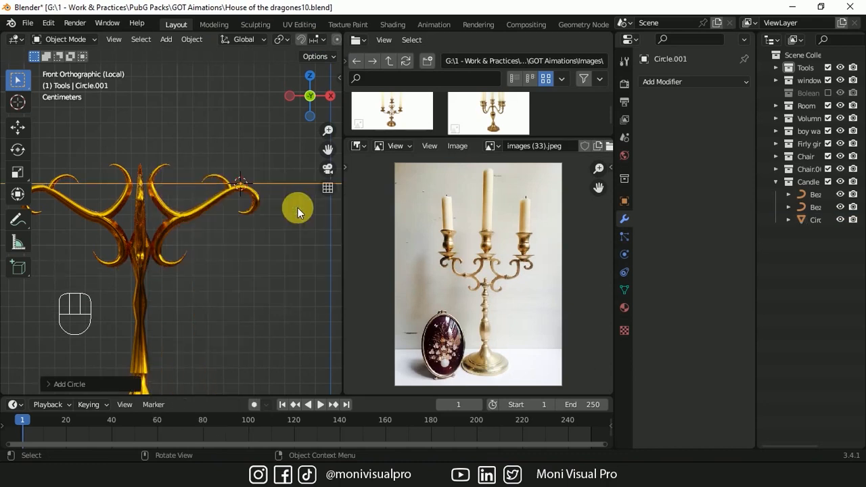
{"action": "key", "text": "s"}
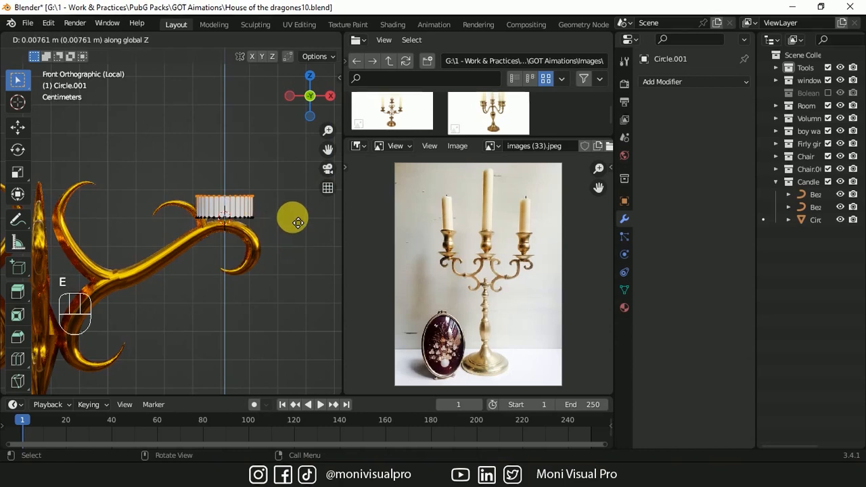
Extrude the circle upward and scale the new ring outward to form a flared drip pan
{"action": "left_click", "coordinate": [290, 215]}
{"action": "key", "text": "s"}
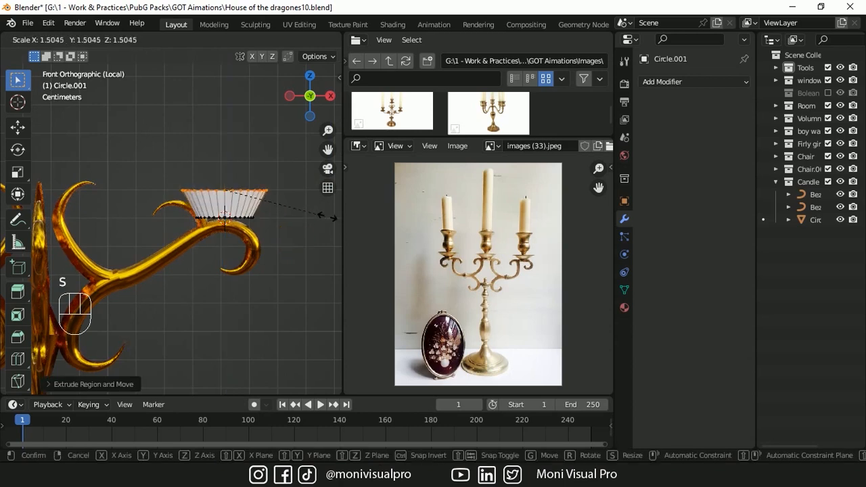
{"action": "left_click", "coordinate": [299, 193]}
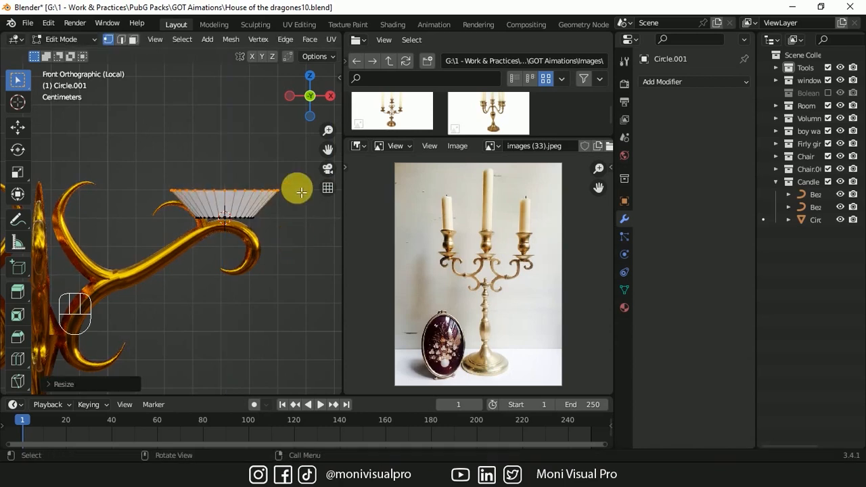
Extrude the drip pan's rim inward and lower the new inner ring along Z into the pan
{"action": "key", "text": "e"}
{"action": "left_click", "coordinate": [298, 190]}
{"action": "key", "text": "s"}
{"action": "left_click", "coordinate": [280, 191]}
{"action": "key", "text": "g"}
{"action": "key", "text": "z"}
{"action": "left_click", "coordinate": [285, 202]}
Switch the viewport to wireframe shading and scale the ring inside the drip pan down to the neck's width
{"action": "scroll", "coordinate": [299, 42], "scroll_direction": "down", "scroll_amount": 8}
{"action": "left_click", "coordinate": [266, 40]}
{"action": "left_click", "coordinate": [282, 39]}
{"action": "key", "text": "s"}
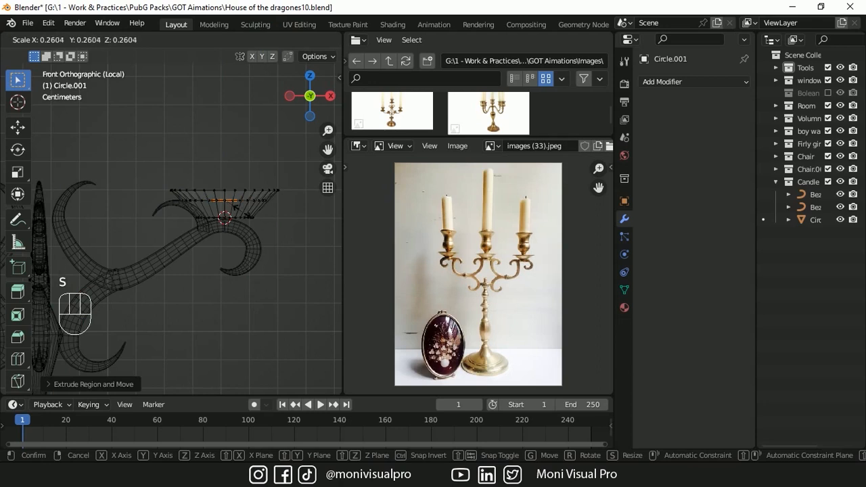
{"action": "left_click", "coordinate": [241, 211]}
Extrude the inner ring upward into a narrow neck, and extrude a further section that flares outward
{"action": "key", "text": "e"}
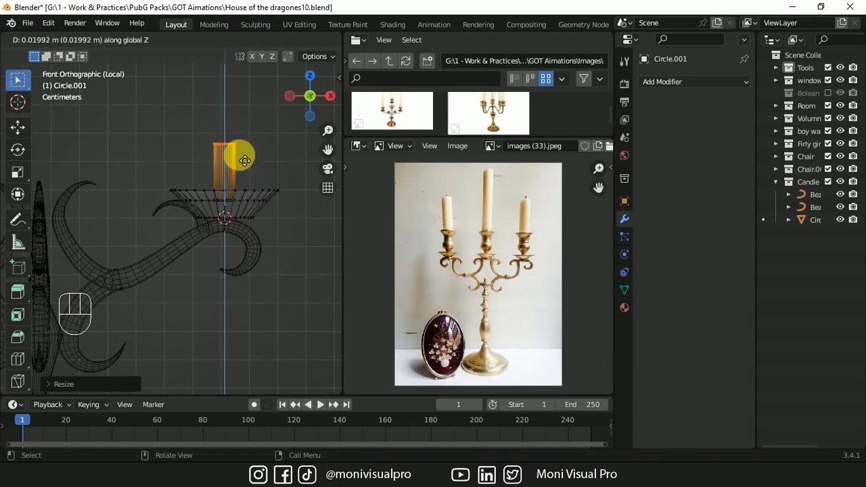
{"action": "left_click", "coordinate": [244, 160]}
{"action": "key", "text": "e"}
{"action": "left_click", "coordinate": [268, 143]}
{"action": "key", "text": "g"}
{"action": "key", "text": "z"}
{"action": "left_click", "coordinate": [269, 109]}
{"action": "key", "text": "s"}
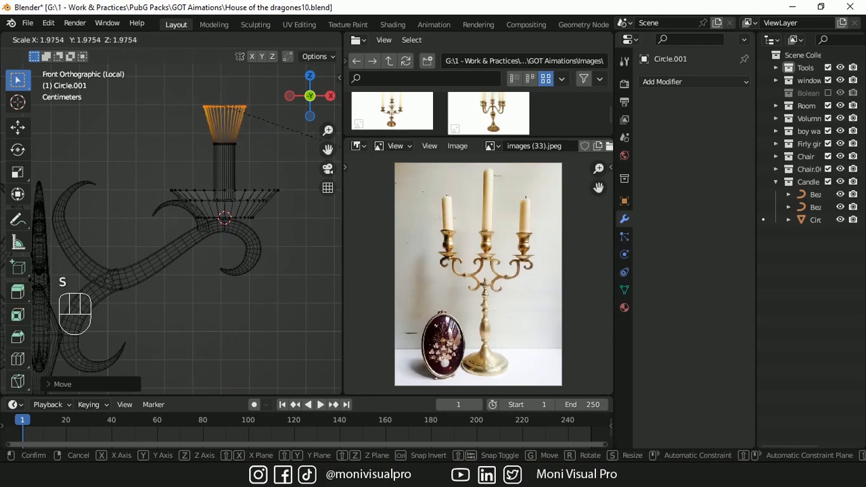
Extrude the cup body upward with a tapered top, and extrude a wide flared rim above it
{"action": "key", "text": "e"}
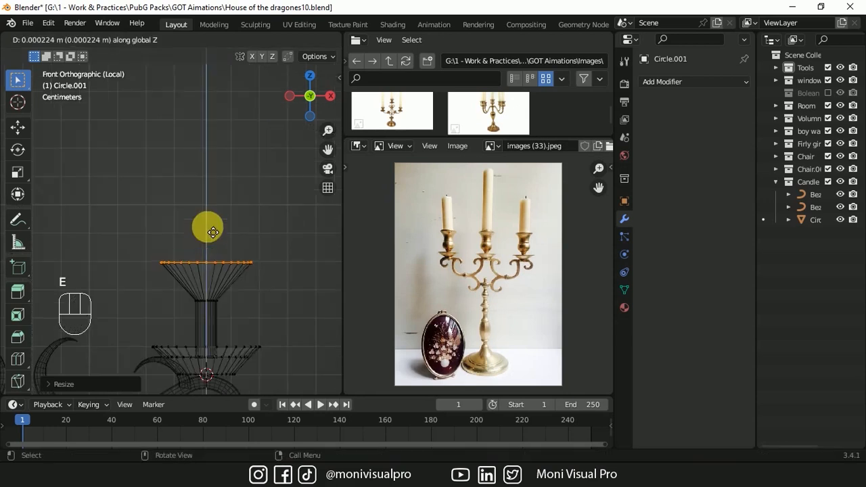
{"action": "left_click", "coordinate": [211, 157]}
{"action": "key", "text": "s"}
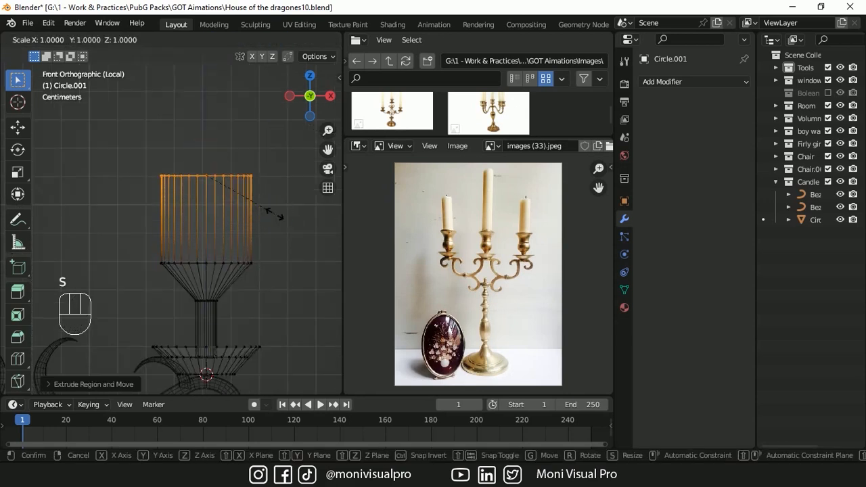
{"action": "left_click", "coordinate": [250, 200]}
{"action": "key", "text": "e"}
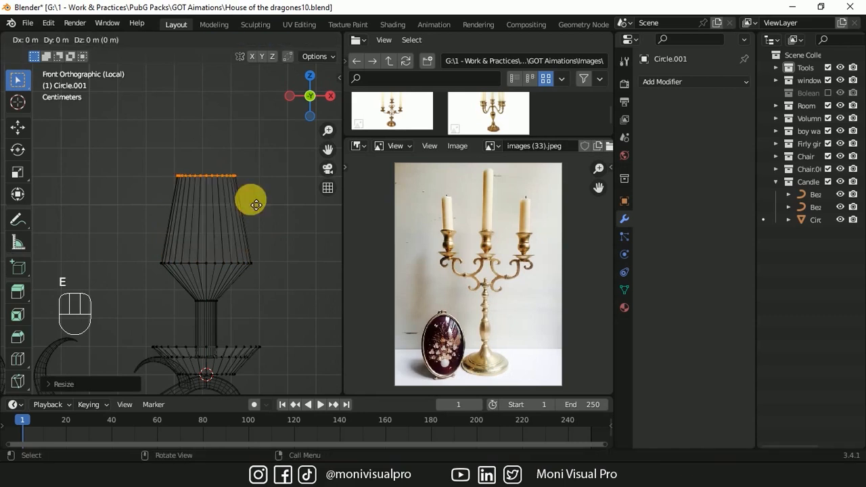
{"action": "left_click", "coordinate": [251, 127]}
{"action": "key", "text": "s"}
{"action": "left_click", "coordinate": [203, 262]}
Bevel the edge loop around the widest part of the cup body
{"action": "left_click", "coordinate": [206, 265], "text": "alt"}
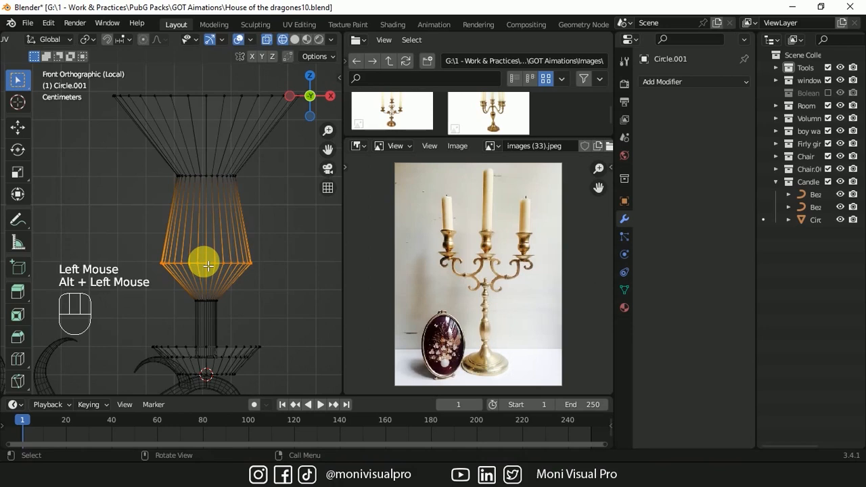
{"action": "key", "text": "ctrl+b"}
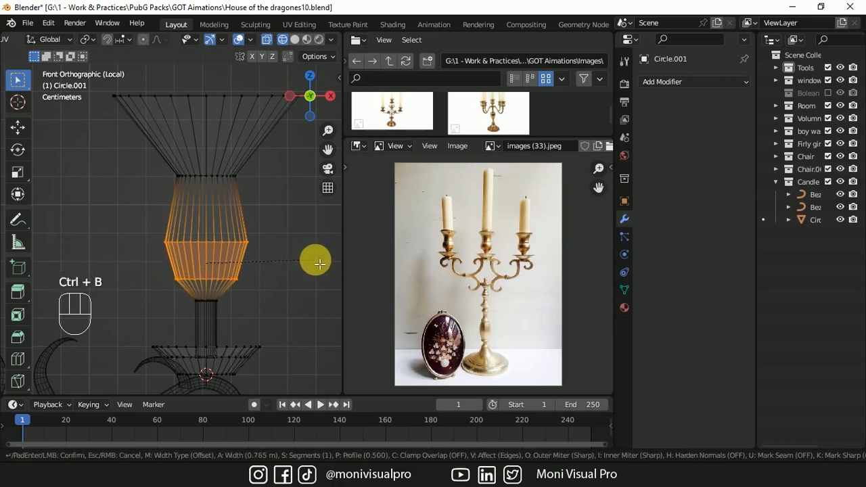
{"action": "left_click", "coordinate": [316, 264]}
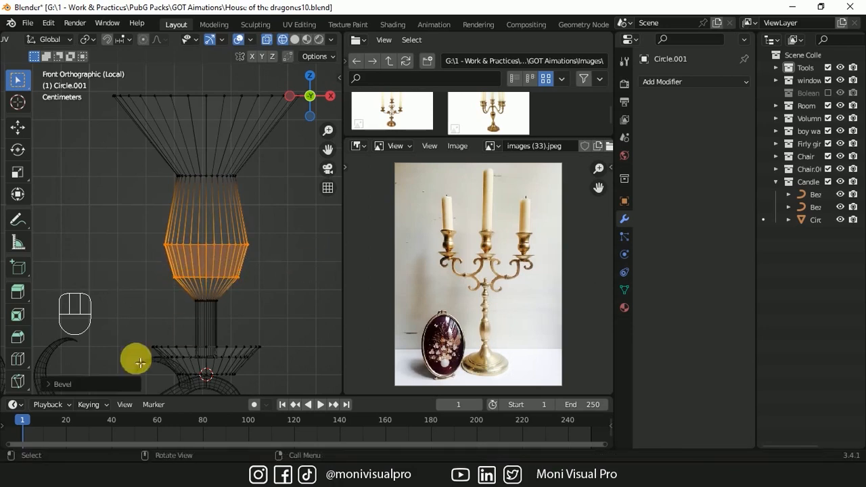
Set the bevel around the widest part of the cup body to 3 segments
{"action": "left_click", "coordinate": [53, 380]}
{"action": "left_click", "coordinate": [208, 203]}
{"action": "left_click", "coordinate": [208, 202]}
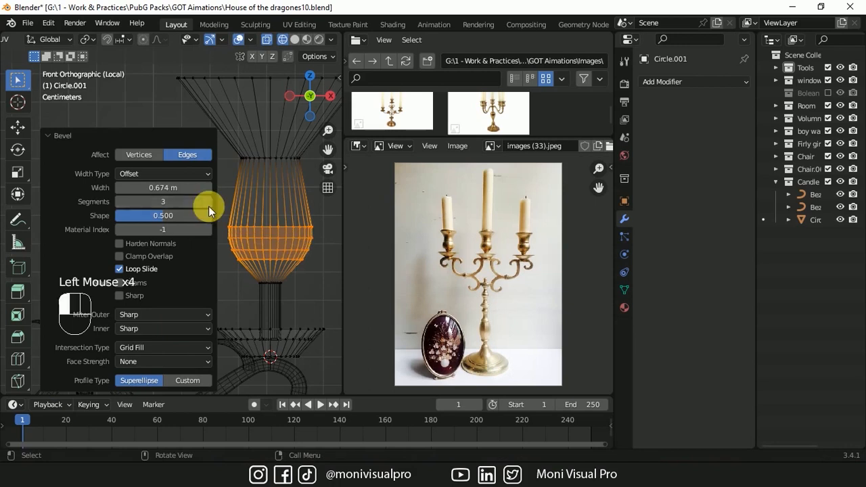
Bevel the edge loop where the cup meets its flared rim and the loop at the top of the neck
{"action": "left_click", "coordinate": [282, 161]}
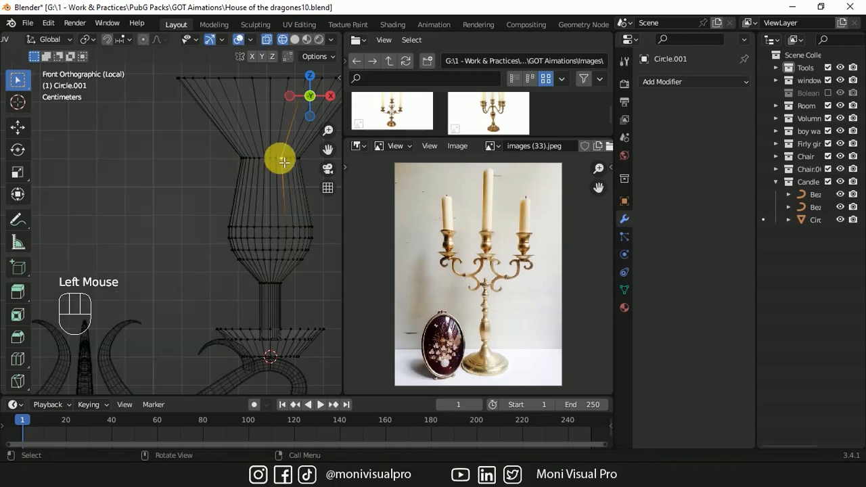
{"action": "left_click", "coordinate": [282, 161], "text": "alt"}
{"action": "key", "text": "ctrl+b"}
{"action": "left_click", "coordinate": [3, 296]}
{"action": "left_click", "coordinate": [270, 286]}
{"action": "left_click", "coordinate": [270, 286], "text": "alt"}
{"action": "key", "text": "ctrl+b"}
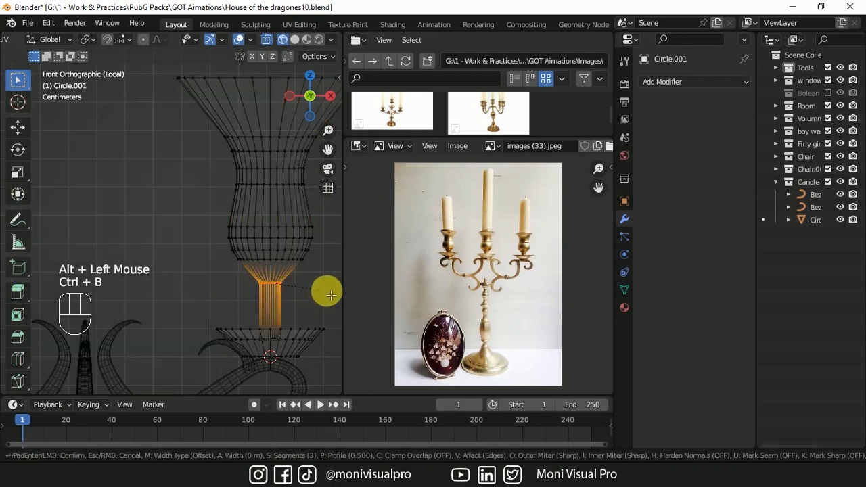
{"action": "left_click", "coordinate": [16, 301]}
Add a loop cut around the drip pan, scale it inward to about 0.749 and bevel it
{"action": "left_click_drag", "start_coordinate": [327, 149], "coordinate": [328, 46]}
{"action": "key", "text": "ctrl+r"}
{"action": "left_click", "coordinate": [271, 247]}
{"action": "right_click", "coordinate": [270, 249]}
{"action": "key", "text": "s"}
{"action": "left_click", "coordinate": [317, 262]}
{"action": "key", "text": "ctrl+b"}
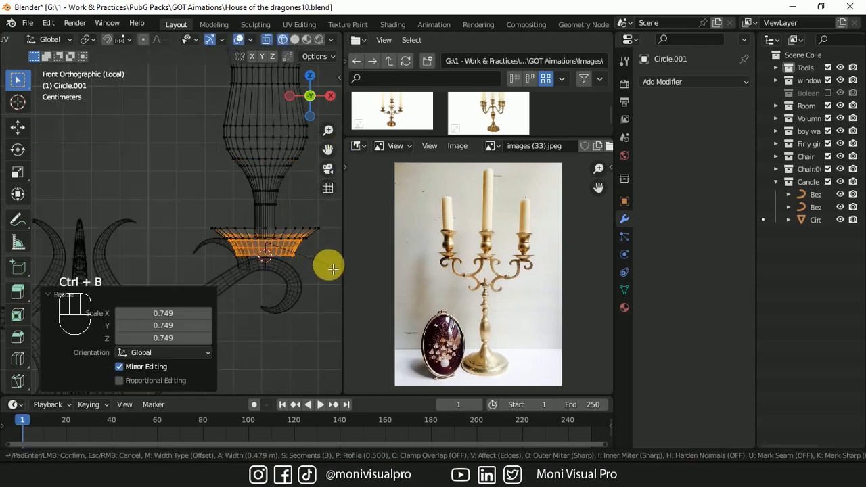
{"action": "left_click", "coordinate": [333, 269]}
Switch to material preview shading without X-ray and extrude the rim's top edge loop slightly outward
{"action": "left_click", "coordinate": [123, 202]}
{"action": "left_click", "coordinate": [51, 138]}
{"action": "left_click", "coordinate": [306, 40]}
{"action": "left_click", "coordinate": [267, 39]}
{"action": "mouse_move", "coordinate": [328, 149]}
{"action": "left_mouse_down"}
{"action": "mouse_move", "coordinate": [316, 268]}
{"action": "mouse_move", "coordinate": [286, 363]}
{"action": "left_mouse_up"}
{"action": "left_click", "coordinate": [248, 194]}
{"action": "left_click", "coordinate": [248, 193], "text": "alt"}
{"action": "key", "text": "e"}
{"action": "right_click", "coordinate": [248, 194]}
{"action": "key", "text": "s"}
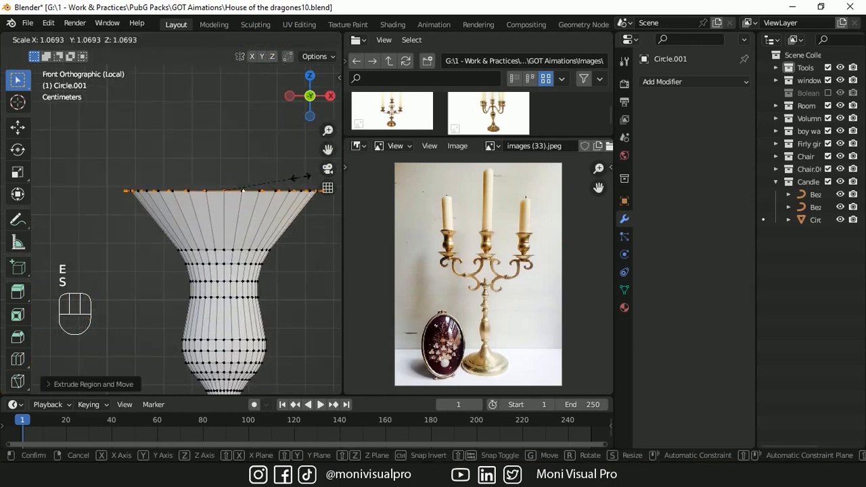
{"action": "left_click", "coordinate": [299, 174]}
Extrude the rim's edge loop repeatedly and scale it inward to form a thick lip on the candle holder
{"action": "key", "text": "e"}
{"action": "right_click", "coordinate": [300, 174]}
{"action": "key", "text": "s"}
{"action": "left_click", "coordinate": [286, 178]}
{"action": "key", "text": "e"}
{"action": "right_click", "coordinate": [287, 178]}
{"action": "key", "text": "s"}
{"action": "left_click", "coordinate": [272, 178]}
{"action": "key", "text": "e"}
{"action": "right_click", "coordinate": [274, 197]}
Leave mesh editing and apply smooth shading to the candle holder
{"action": "key", "text": "Tab"}
{"action": "right_click", "coordinate": [274, 194]}
{"action": "left_click", "coordinate": [274, 195]}
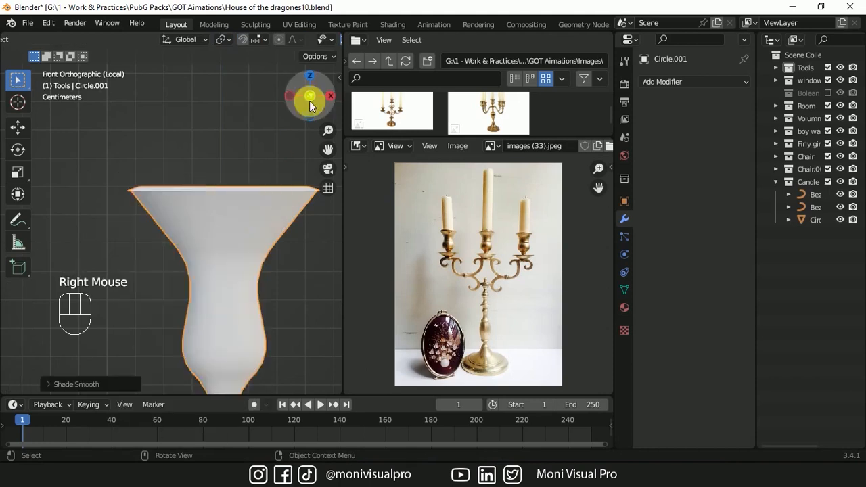
Add a Mirror modifier on the X axis to the candle holder, using the candlestick body as mirror object
{"action": "scroll", "coordinate": [245, 108], "scroll_direction": "down", "scroll_amount": 8}
{"action": "left_click", "coordinate": [672, 81]}
{"action": "left_click", "coordinate": [499, 230]}
{"action": "left_click", "coordinate": [725, 169]}
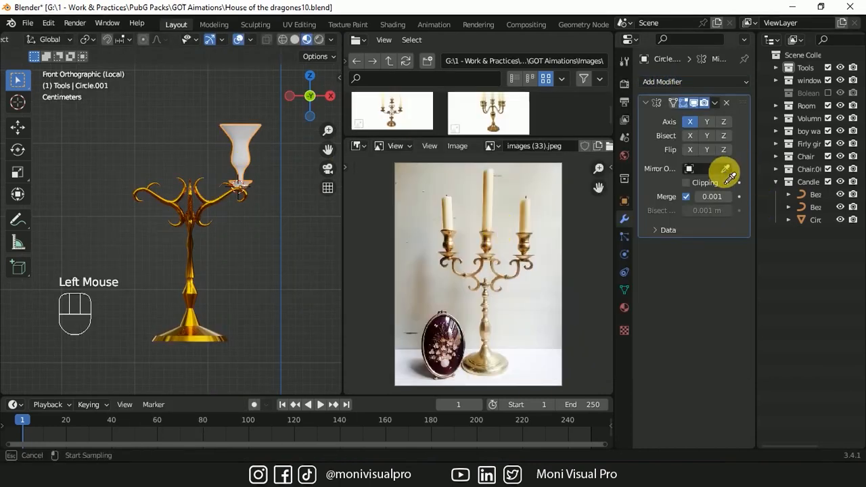
{"action": "left_click", "coordinate": [191, 270]}
Place a linked duplicate of the candle holder on the front arm and mirror it along Y instead of X
{"action": "key", "text": "KP_7"}
{"action": "key", "text": "alt+d"}
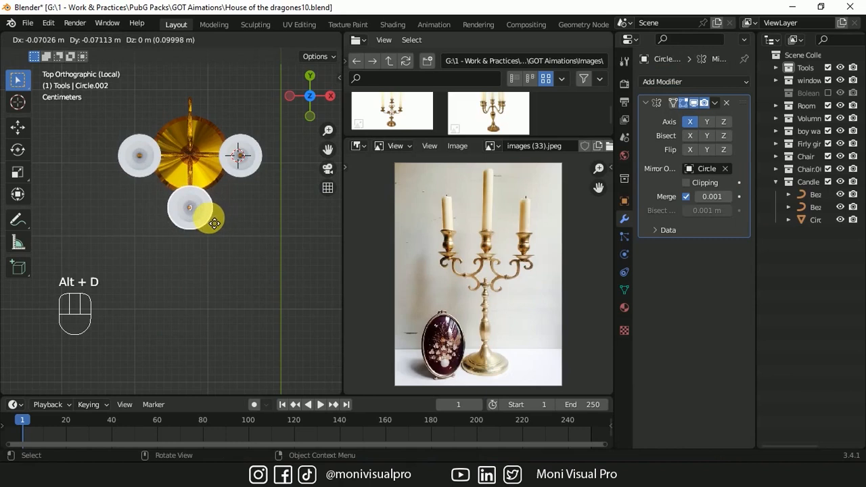
{"action": "left_click", "coordinate": [214, 223]}
{"action": "left_click", "coordinate": [706, 121]}
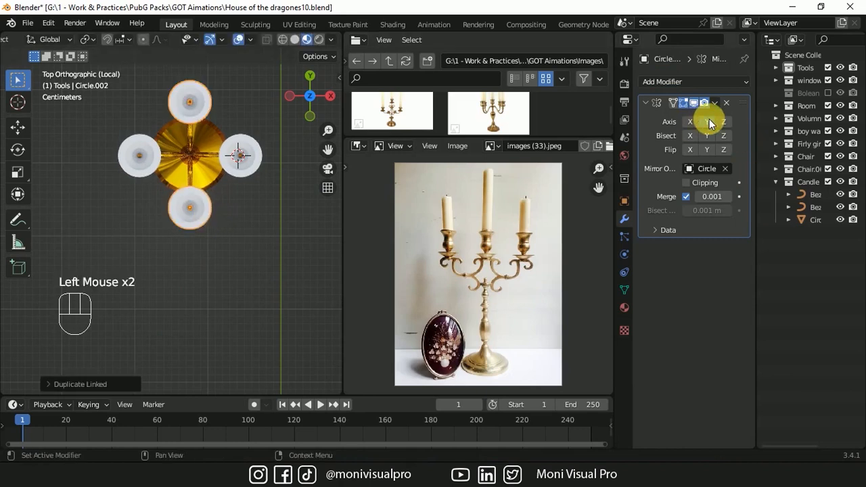
Link the candlestick body's gold material to the candle holders
{"action": "left_click", "coordinate": [267, 278]}
{"action": "left_click", "coordinate": [199, 268], "text": "shift"}
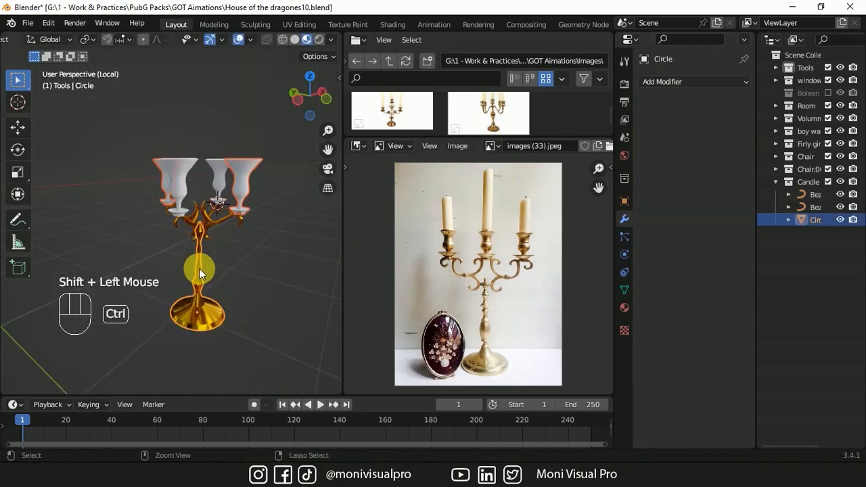
{"action": "key", "text": "ctrl+l"}
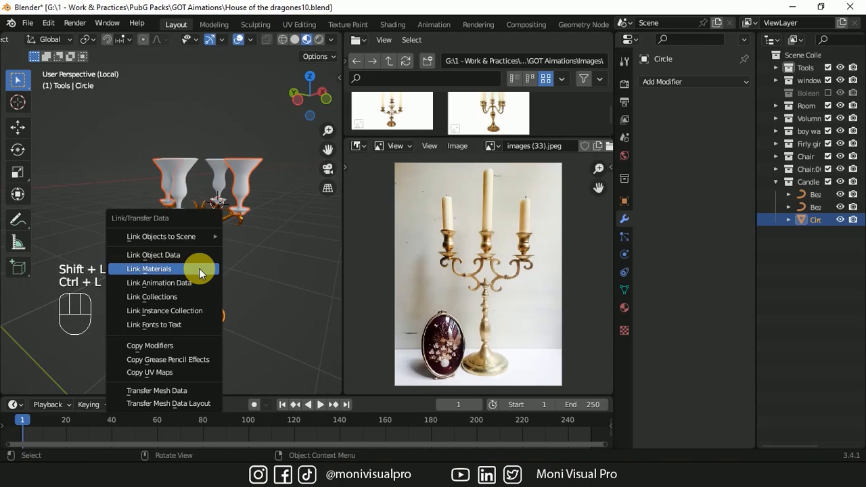
{"action": "left_click", "coordinate": [199, 268]}
Unwrap the whole candle holder mesh with Smart UV Project
{"action": "left_click", "coordinate": [265, 232]}
{"action": "key", "text": "Tab"}
{"action": "key", "text": "a"}
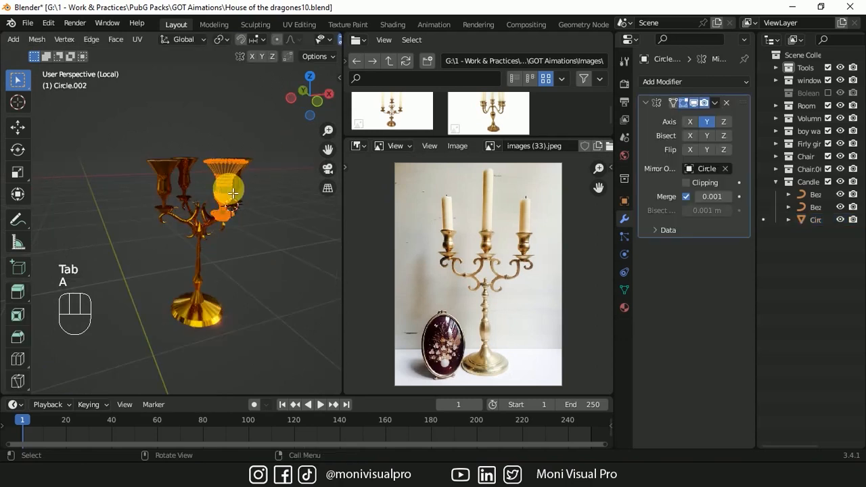
{"action": "middle_click_drag", "start_coordinate": [298, 44], "coordinate": [170, 47]}
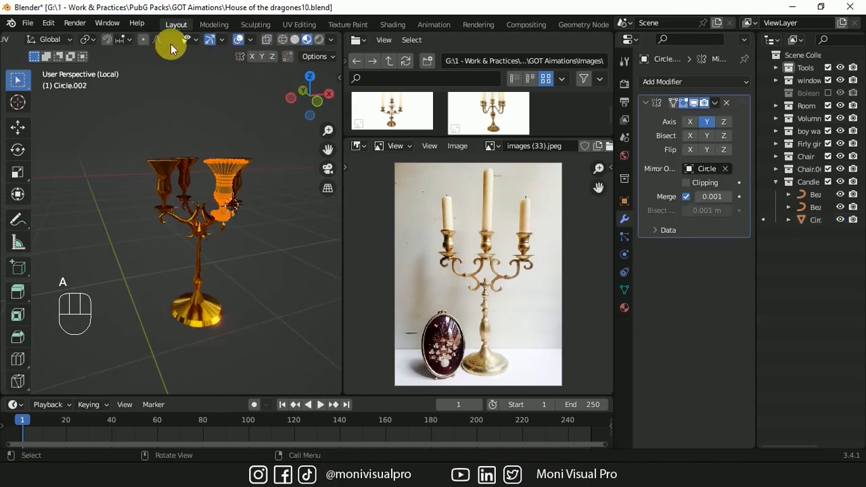
{"action": "left_click", "coordinate": [6, 38]}
{"action": "left_click", "coordinate": [40, 72]}
{"action": "left_click", "coordinate": [118, 189]}
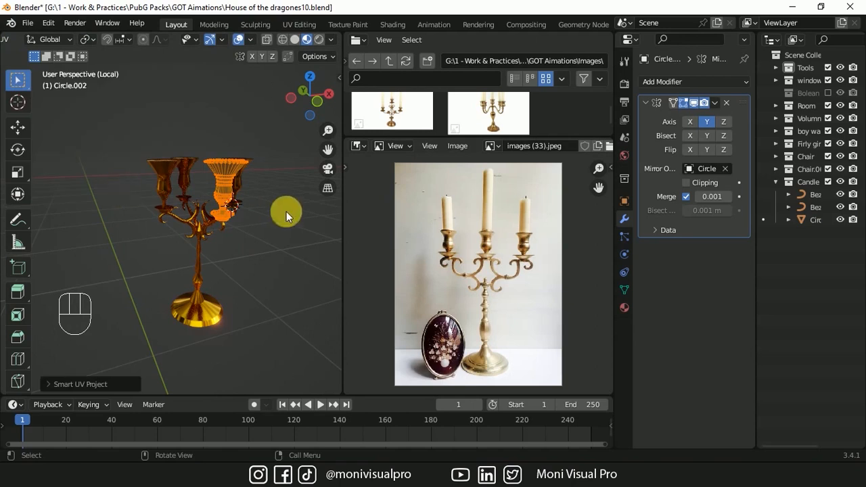
Move both candle holder objects into the Candle Handles collection
{"action": "left_click", "coordinate": [244, 176]}
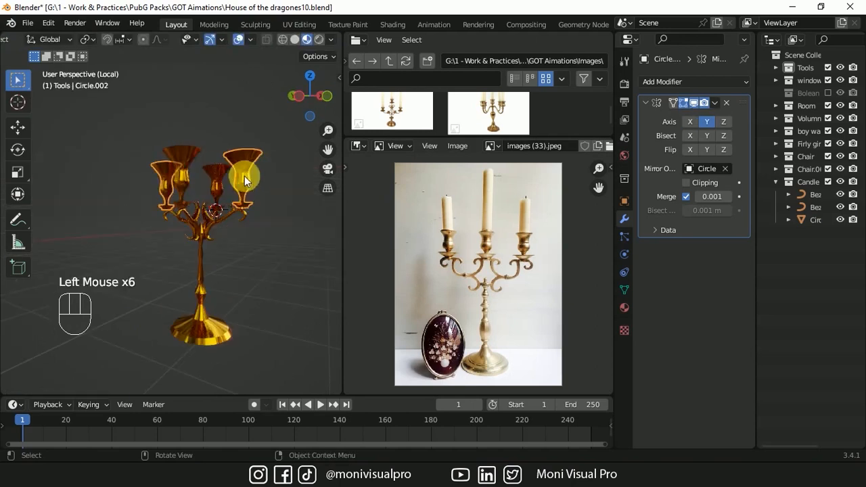
{"action": "key", "text": "m"}
{"action": "left_click", "coordinate": [246, 194]}
{"action": "key", "text": "m"}
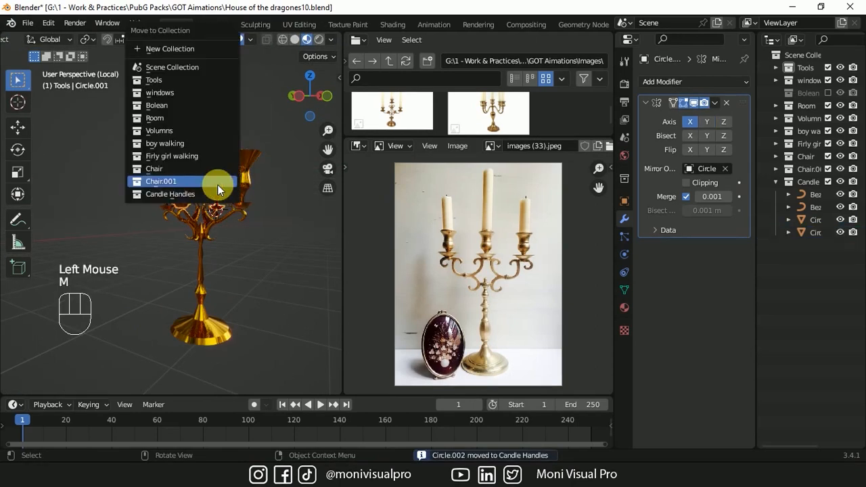
{"action": "left_click", "coordinate": [191, 195]}
Add a cylinder with 16 vertices and scale it down to fit the opening of the right candle holder
{"action": "left_click", "coordinate": [212, 216]}
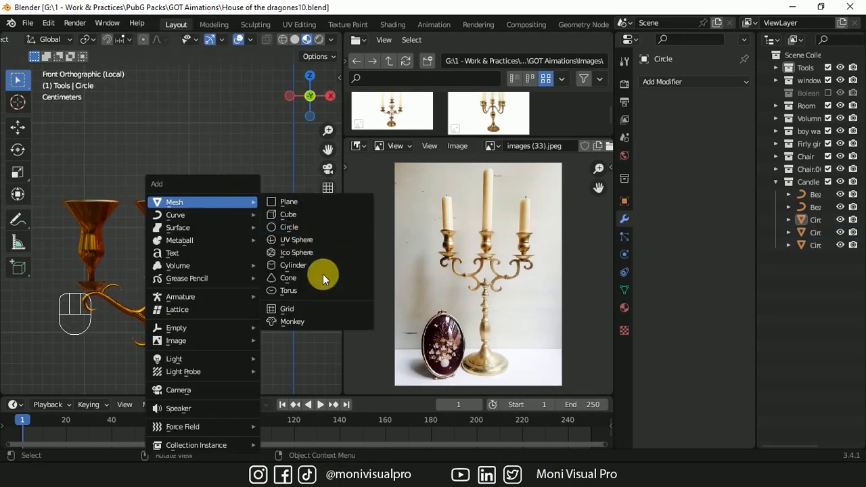
{"action": "left_click", "coordinate": [293, 266]}
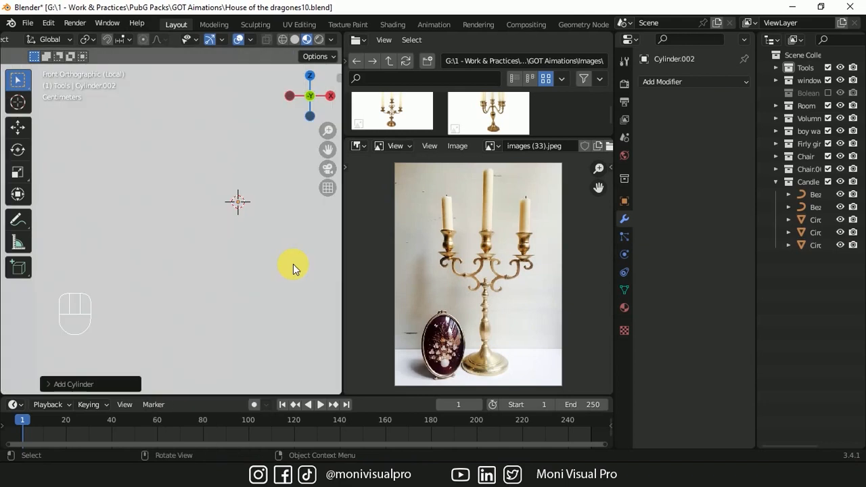
{"action": "left_click", "coordinate": [52, 383]}
{"action": "double_click", "coordinate": [161, 232]}
{"action": "type", "text": "16"}
{"action": "key", "text": "Return"}
{"action": "left_click", "coordinate": [45, 215]}
{"action": "key", "text": "s"}
{"action": "left_click", "coordinate": [308, 278]}
{"action": "scroll", "coordinate": [280, 197], "scroll_direction": "up", "scroll_amount": 4}
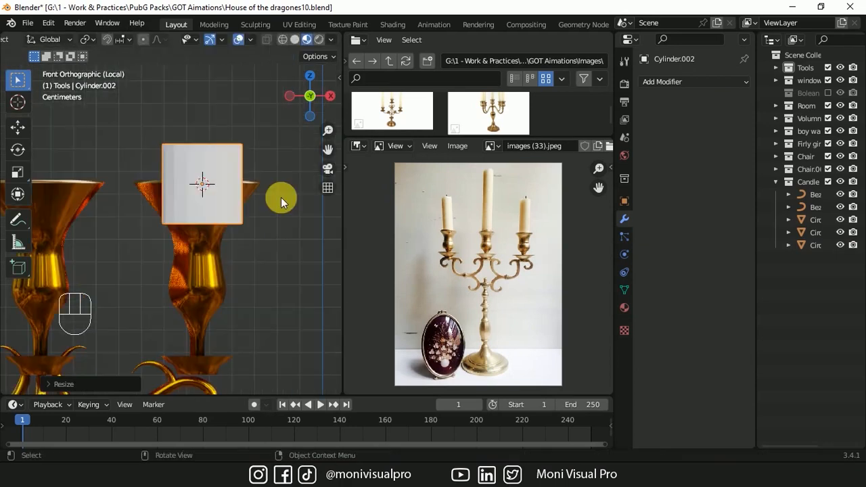
Raise the cylinder mesh within the holder and pull its top vertices straight up to form a tall candle
{"action": "key", "text": "Tab"}
{"action": "key", "text": "g"}
{"action": "key", "text": "z"}
{"action": "left_click", "coordinate": [286, 173]}
{"action": "mouse_move", "coordinate": [150, 99]}
{"action": "left_mouse_down"}
{"action": "mouse_move", "coordinate": [276, 145]}
{"action": "mouse_move", "coordinate": [148, 99]}
{"action": "left_mouse_up"}
{"action": "left_click", "coordinate": [272, 40]}
{"action": "scroll", "coordinate": [197, 212], "scroll_direction": "down", "scroll_amount": 9}
{"action": "key", "text": "g"}
{"action": "key", "text": "z"}
{"action": "left_click", "coordinate": [185, 165]}
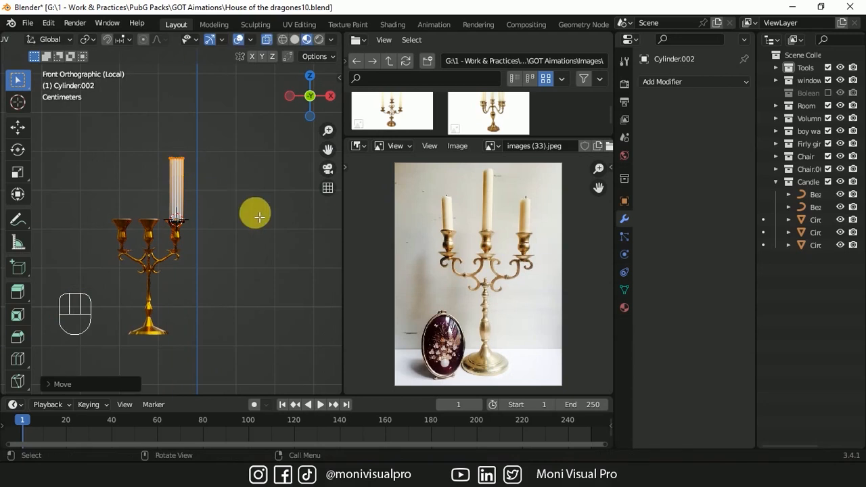
Add four evenly spaced horizontal loop cuts along the candle
{"action": "scroll", "coordinate": [144, 184], "scroll_direction": "up", "scroll_amount": 5}
{"action": "key", "text": "ctrl+r"}
{"action": "scroll", "coordinate": [232, 181], "scroll_direction": "up", "scroll_amount": 3}
{"action": "left_click", "coordinate": [232, 181]}
{"action": "left_click", "coordinate": [232, 180]}
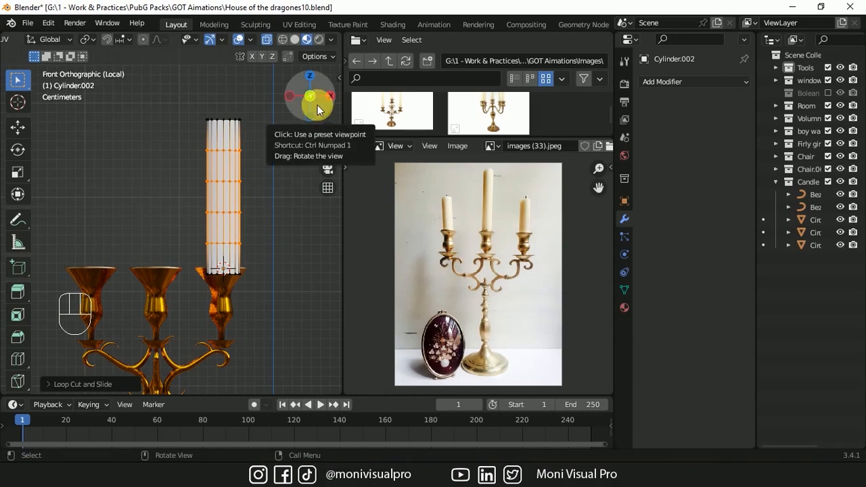
Leave mesh editing and apply smooth shading to the candle
{"action": "left_click_drag", "start_coordinate": [318, 105], "coordinate": [283, 191]}
{"action": "key", "text": "Tab"}
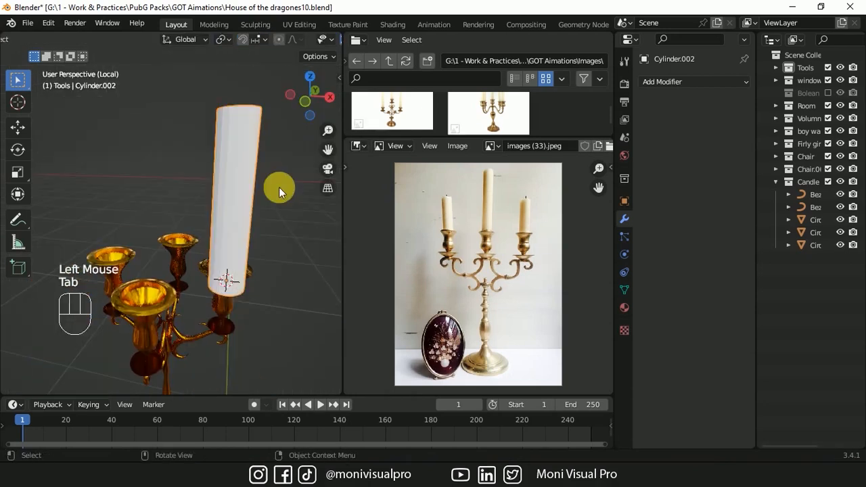
{"action": "right_click", "coordinate": [241, 188]}
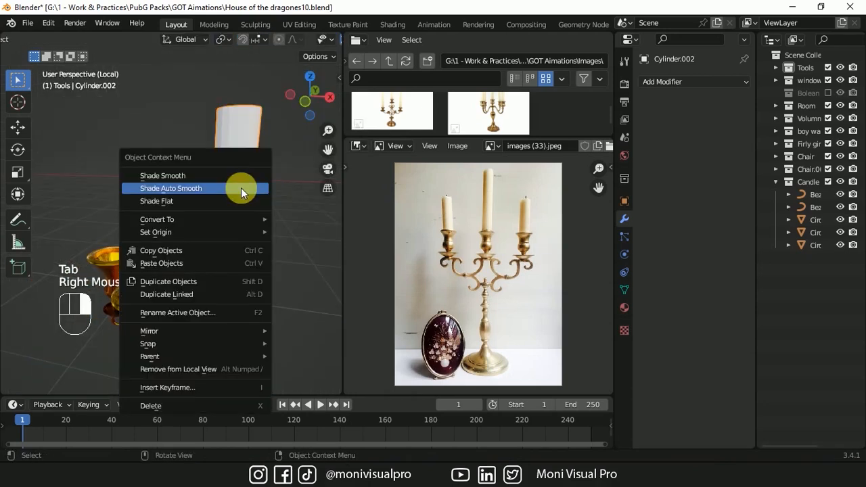
{"action": "left_click", "coordinate": [207, 175]}
Add a Mirror modifier on the X axis to the candle, with the candlestick body as mirror object
{"action": "left_click", "coordinate": [305, 102]}
{"action": "left_click", "coordinate": [666, 82]}
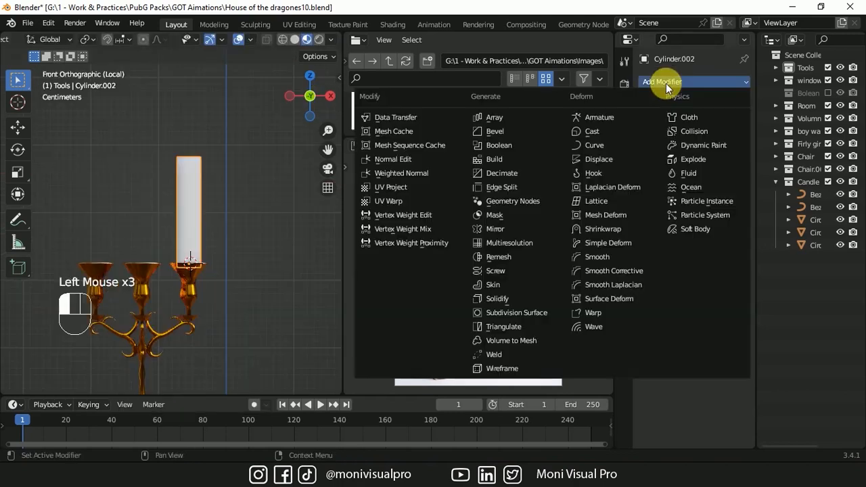
{"action": "left_click", "coordinate": [503, 229]}
{"action": "middle_click_drag", "start_coordinate": [230, 318], "coordinate": [159, 333]}
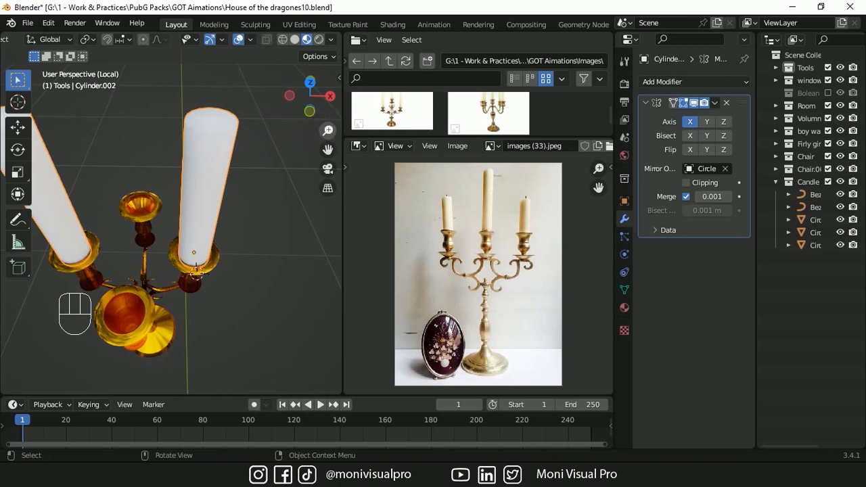
Place a linked duplicate of the candle in the front holder and mirror it along Y instead of X
{"action": "left_click", "coordinate": [310, 82]}
{"action": "key", "text": "alt+d"}
{"action": "left_click", "coordinate": [170, 188]}
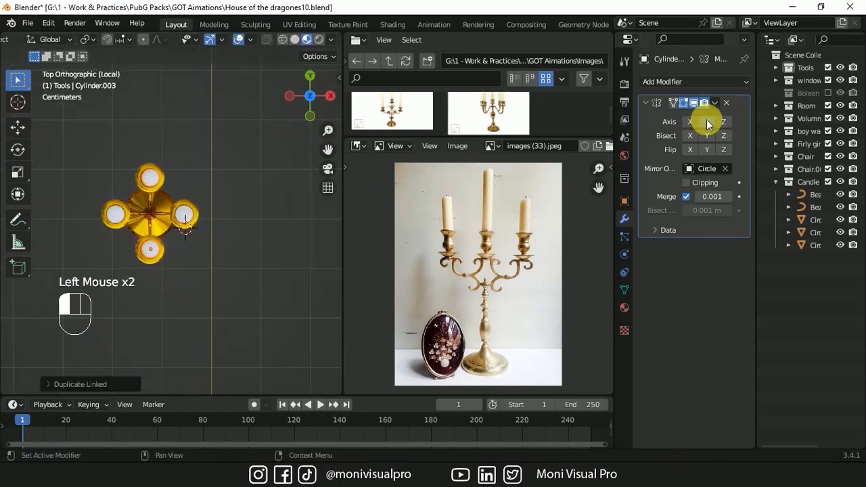
{"action": "left_click", "coordinate": [706, 122]}
Place a linked duplicate of the candle over the candlestick's centre, moved along X, and remove its Mirror modifier
{"action": "key", "text": "alt+d"}
{"action": "key", "text": "x"}
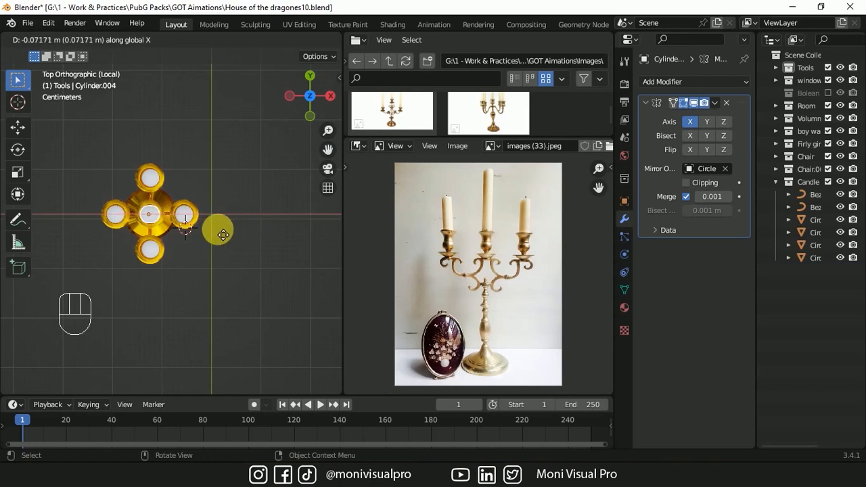
{"action": "left_click", "coordinate": [224, 234]}
{"action": "left_click", "coordinate": [727, 103]}
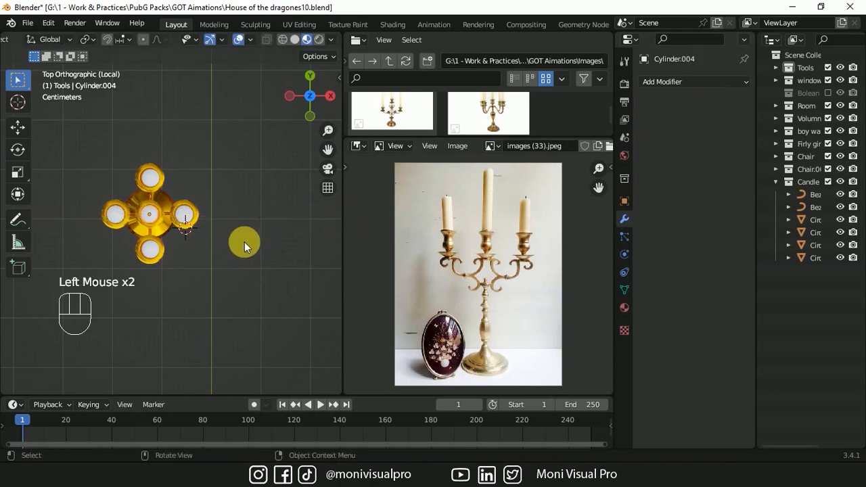
Scale the centre candle along Z to make it taller than the outer candles
{"action": "middle_click_drag", "start_coordinate": [245, 242], "coordinate": [254, 219]}
{"action": "key", "text": "Tab"}
{"action": "key", "text": "s"}
{"action": "key", "text": "z"}
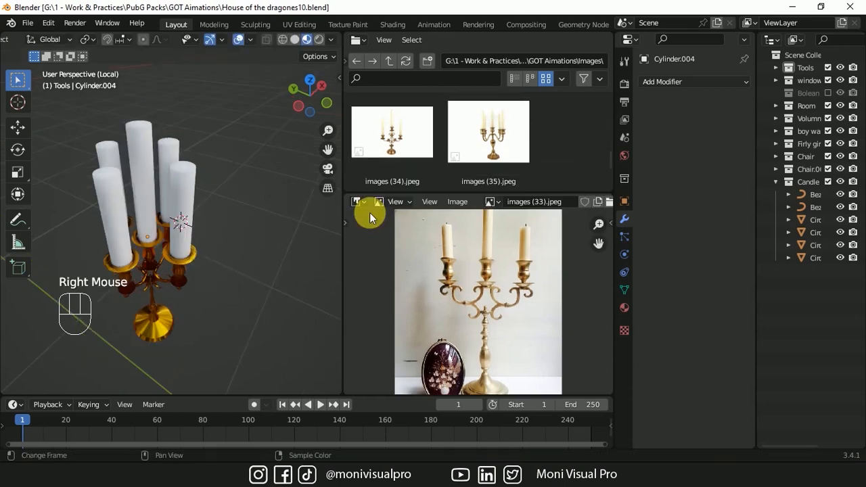
Change the reference image area to the Shader Editor and give the candles a new material named Candle
{"action": "left_click", "coordinate": [360, 202]}
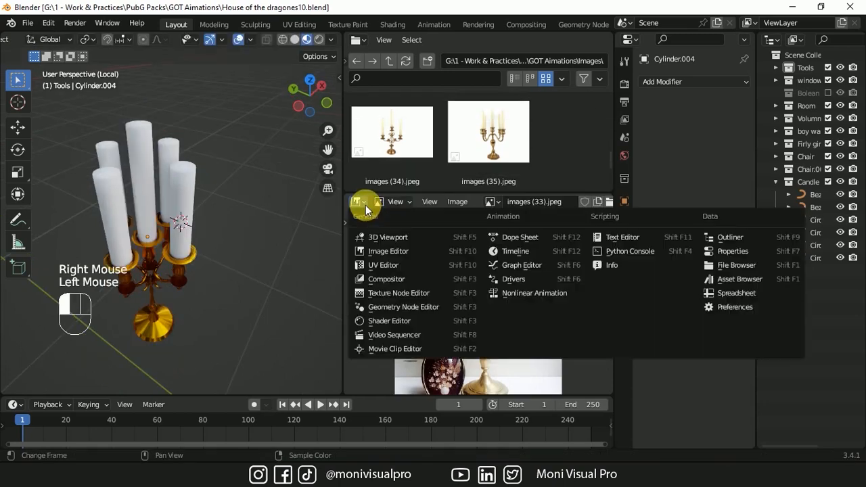
{"action": "left_click", "coordinate": [401, 322]}
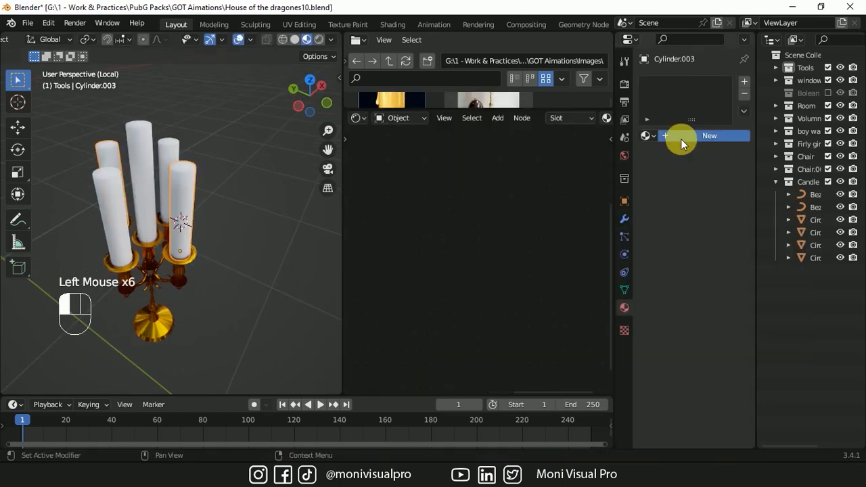
{"action": "left_click", "coordinate": [681, 139]}
{"action": "type", "text": "Candle"}
{"action": "key", "text": "Return"}
Set the Candle material's Subsurface to 1 and its Subsurface Color to a warm pale orange
{"action": "left_click", "coordinate": [483, 218]}
{"action": "type", "text": "1"}
{"action": "key", "text": "Return"}
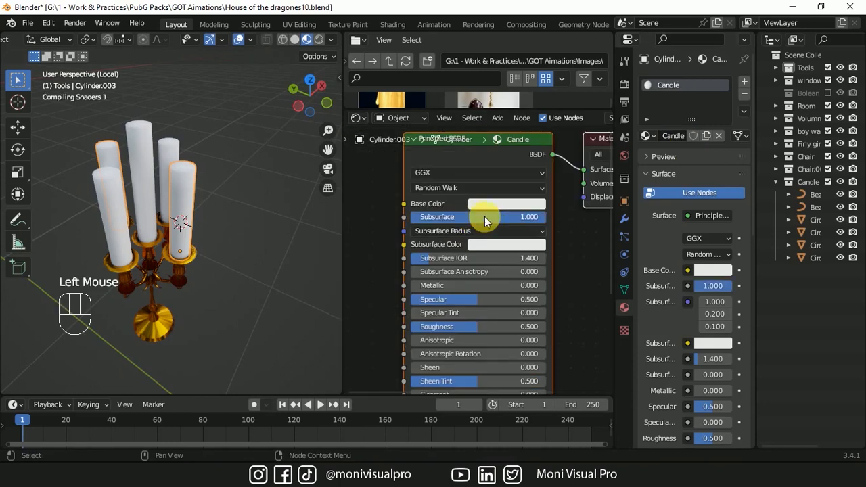
{"action": "left_click", "coordinate": [516, 245]}
{"action": "left_click_drag", "start_coordinate": [521, 121], "coordinate": [514, 120]}
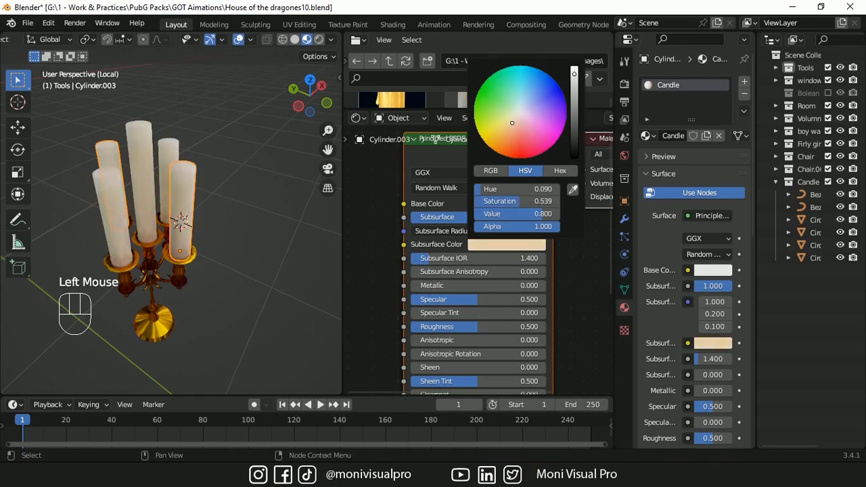
Set the Candle material's Metallic to about 0.173 and adjust its Roughness for a glossier wax surface
{"action": "left_click", "coordinate": [445, 291]}
{"action": "left_click_drag", "start_coordinate": [445, 286], "coordinate": [429, 286]}
{"action": "left_click_drag", "start_coordinate": [472, 328], "coordinate": [449, 328]}
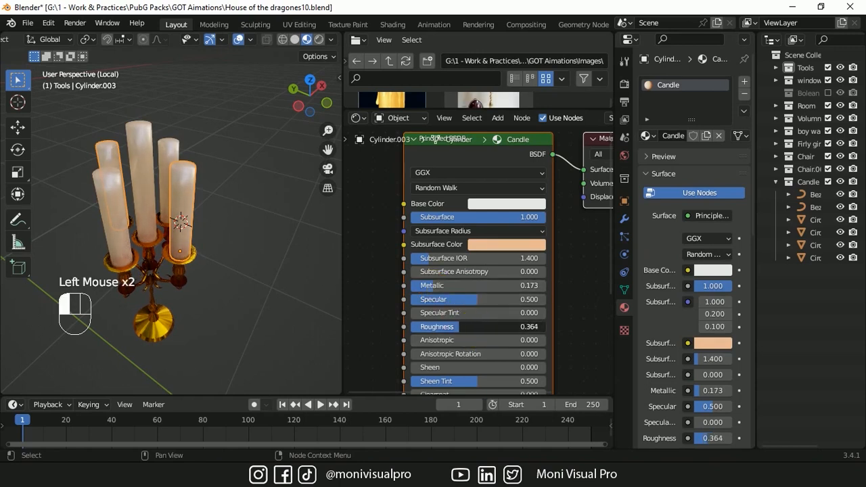
{"action": "left_click_drag", "start_coordinate": [449, 328], "coordinate": [463, 327]}
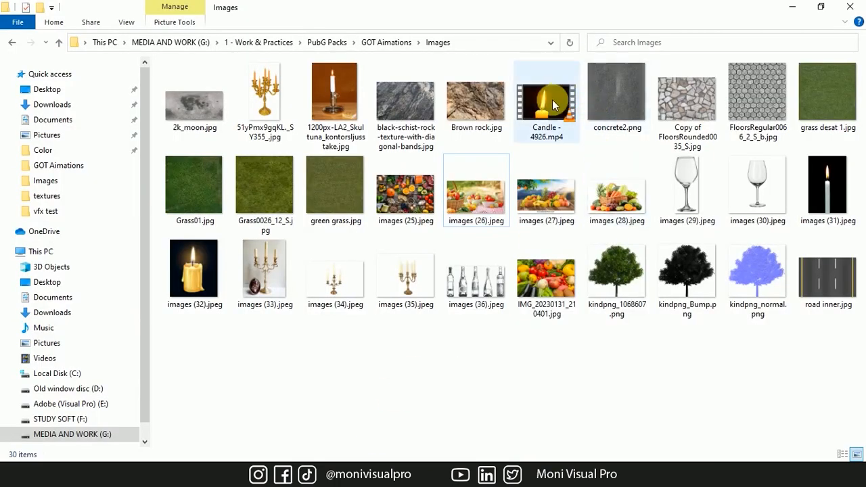
Import Candle - 4926.mp4 into After Effects and conform the footage to 24 frames per second
{"action": "left_click_drag", "start_coordinate": [545, 101], "coordinate": [149, 241]}
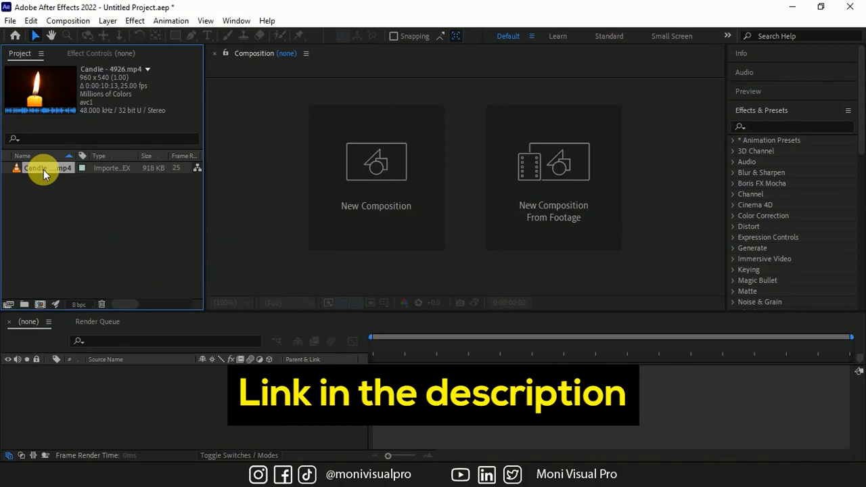
{"action": "right_click", "coordinate": [43, 169]}
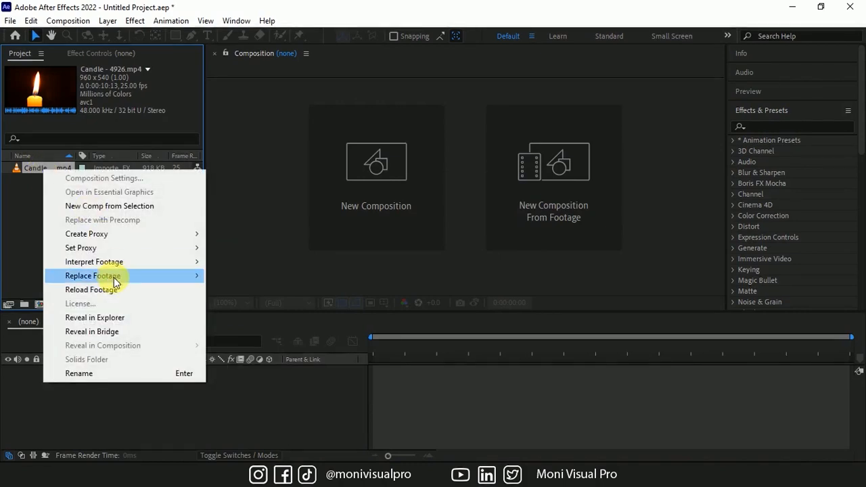
{"action": "mouse_move", "coordinate": [169, 262]}
{"action": "left_click", "coordinate": [284, 264]}
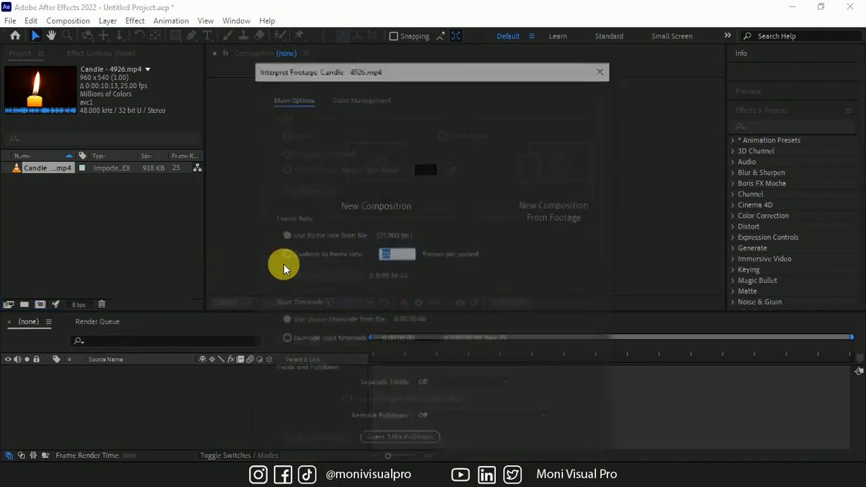
{"action": "type", "text": "2"}
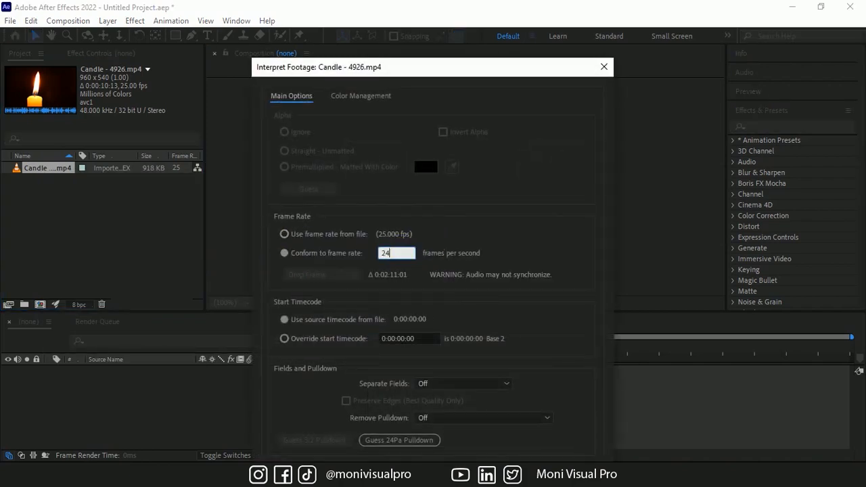
{"action": "key", "text": "Return"}
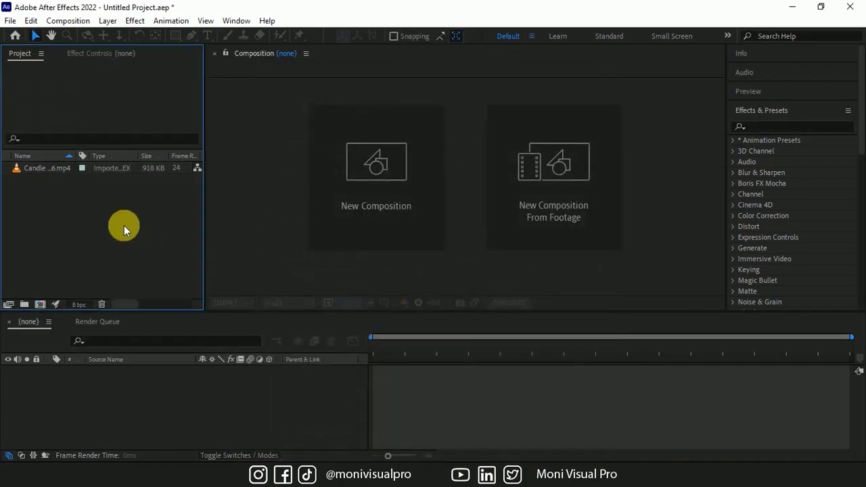
Create a composition from the Candle - 4926.mp4 footage and apply the Curves effect to its layer
{"action": "left_click", "coordinate": [54, 169]}
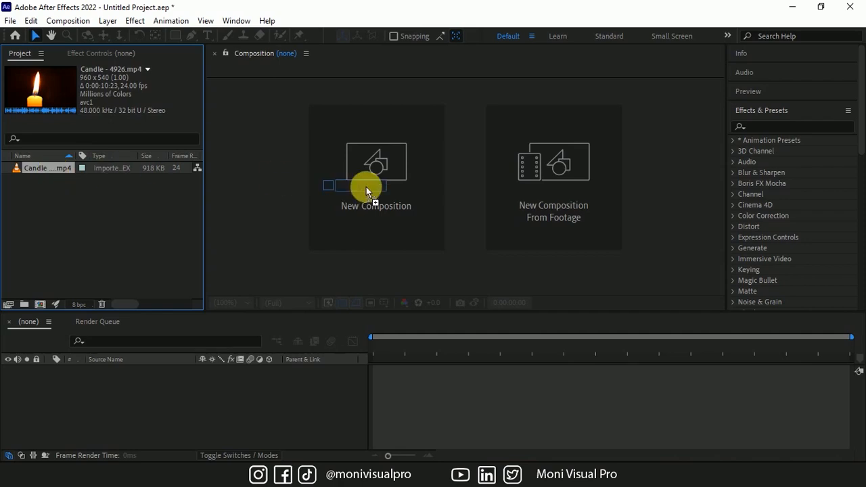
{"action": "left_click_drag", "start_coordinate": [366, 186], "coordinate": [366, 187]}
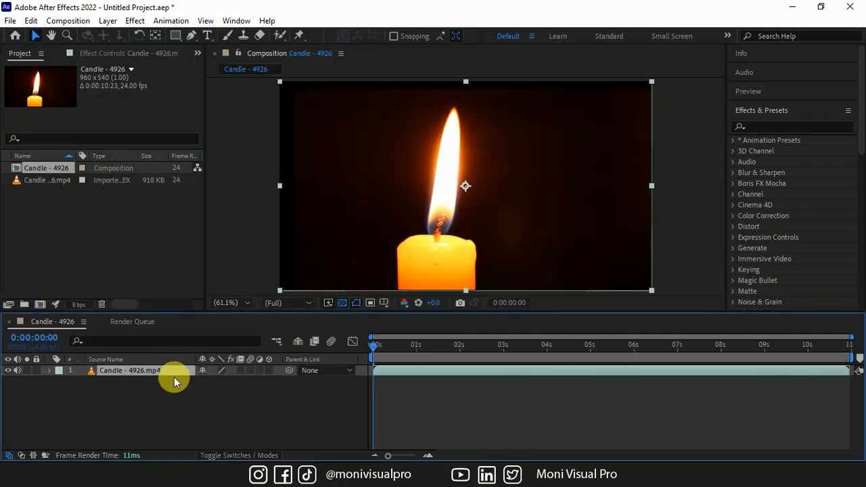
{"action": "left_click", "coordinate": [118, 51]}
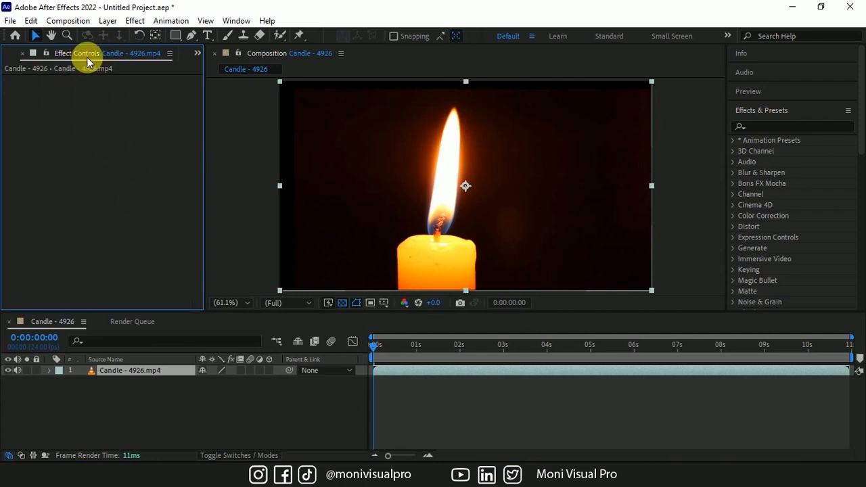
{"action": "left_click", "coordinate": [772, 128]}
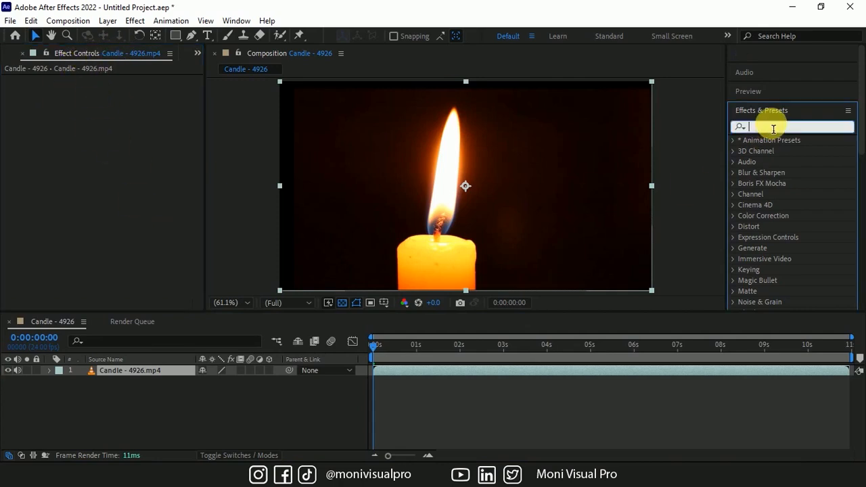
{"action": "type", "text": "curv"}
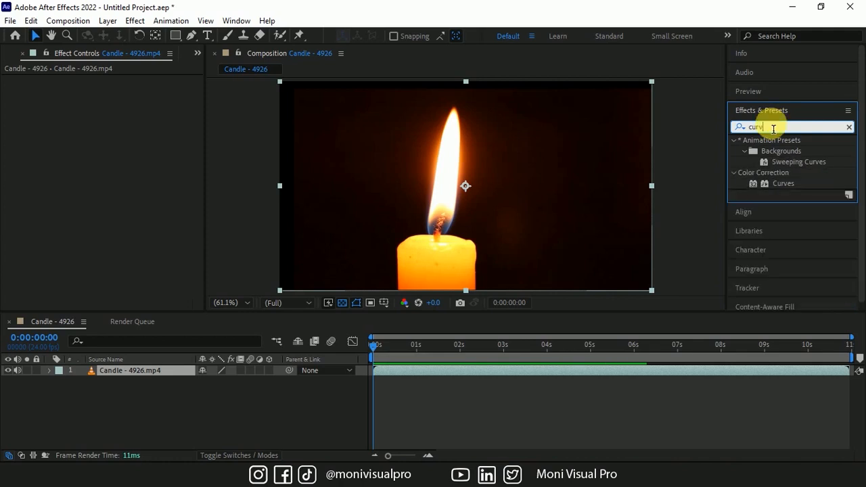
{"action": "left_click", "coordinate": [780, 183]}
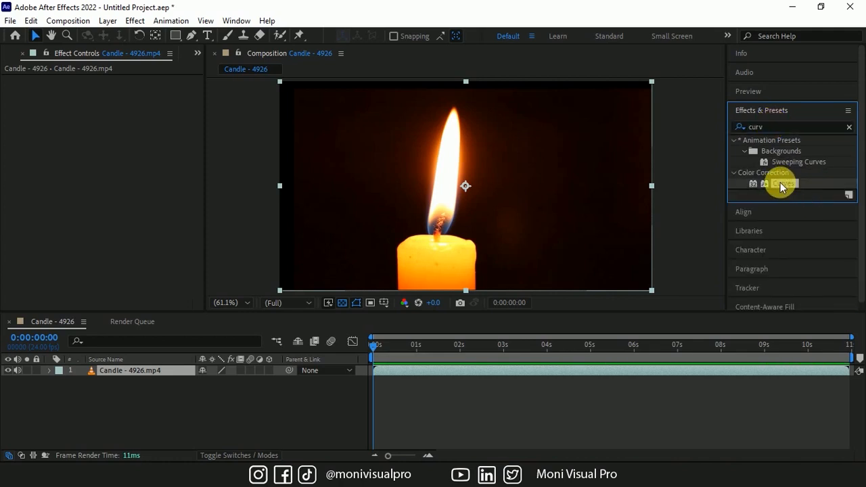
{"action": "left_click_drag", "start_coordinate": [780, 183], "coordinate": [535, 206]}
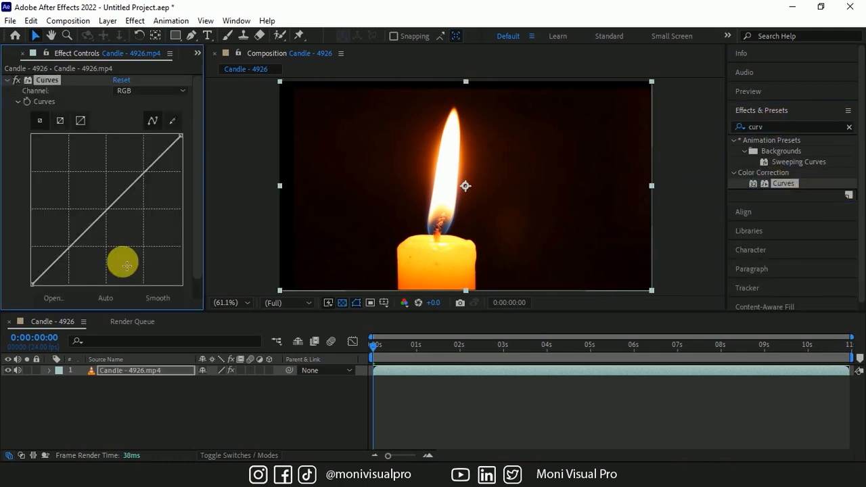
Shape the RGB curve to darken the shadows while holding the highlights, and collapse the Curves effect
{"action": "mouse_move", "coordinate": [59, 263]}
{"action": "left_mouse_down"}
{"action": "mouse_move", "coordinate": [64, 275]}
{"action": "mouse_move", "coordinate": [62, 262]}
{"action": "left_mouse_up"}
{"action": "left_click_drag", "start_coordinate": [126, 191], "coordinate": [150, 173]}
{"action": "left_click_drag", "start_coordinate": [66, 261], "coordinate": [66, 272]}
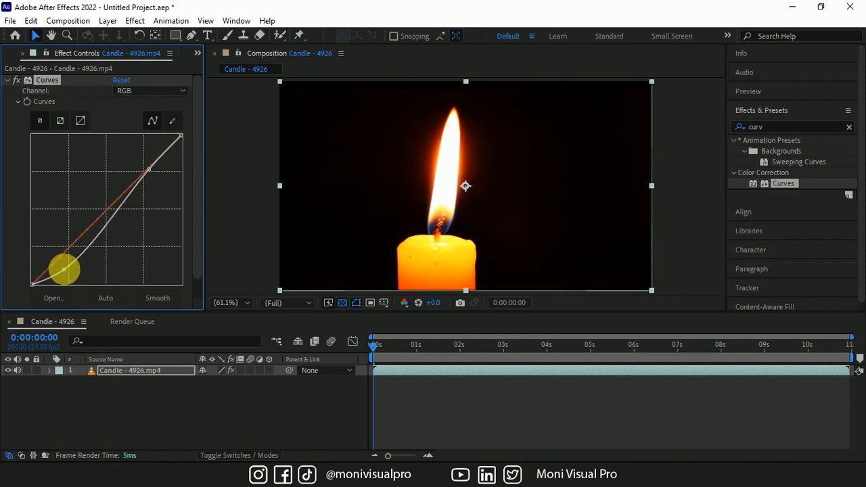
{"action": "left_click", "coordinate": [8, 79]}
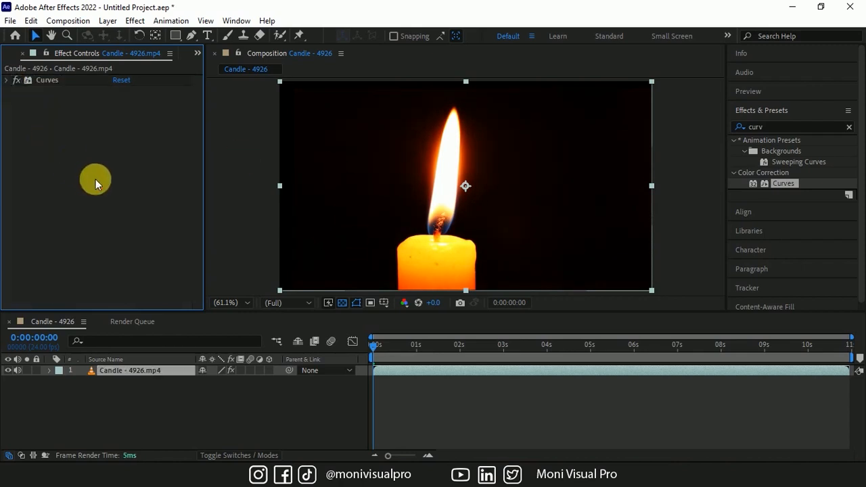
Apply the Shift Channels effect to the candle layer and take its alpha from Luminance
{"action": "left_click", "coordinate": [848, 127]}
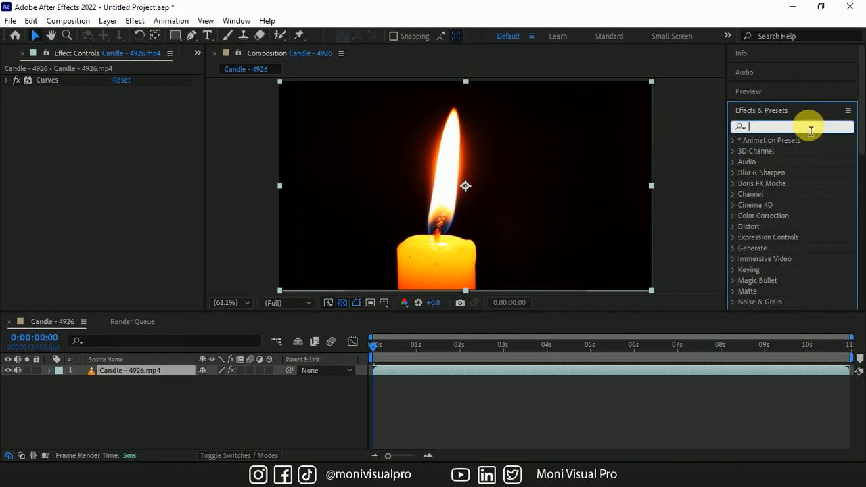
{"action": "type", "text": "shif"}
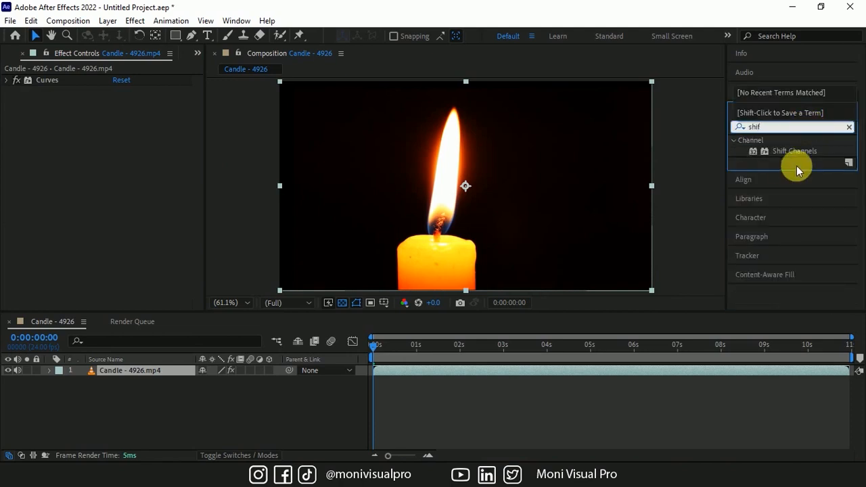
{"action": "left_click_drag", "start_coordinate": [783, 151], "coordinate": [498, 202]}
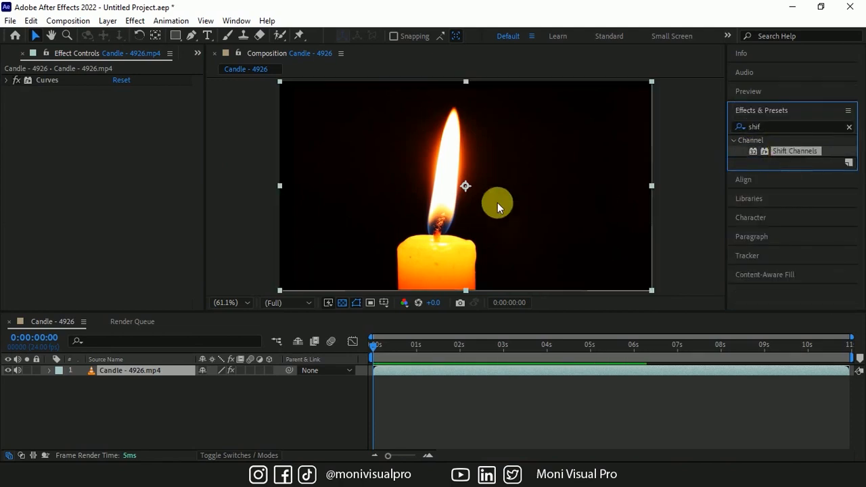
{"action": "left_click", "coordinate": [145, 102]}
{"action": "left_click", "coordinate": [182, 175]}
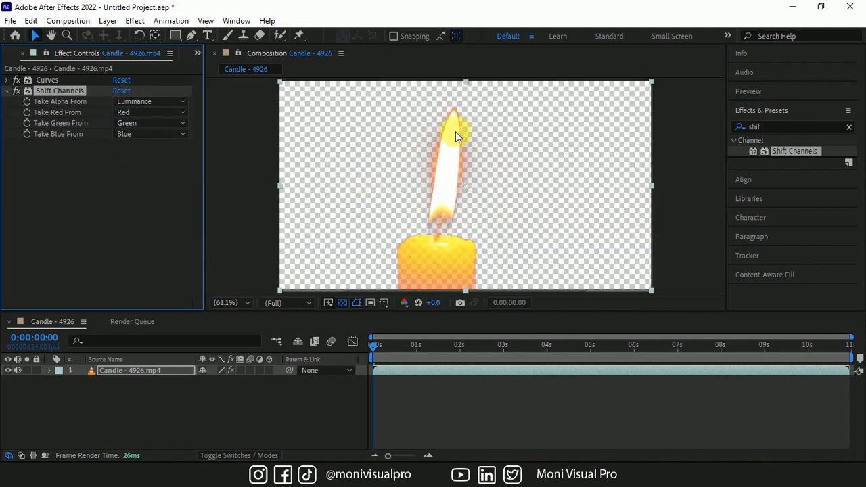
Apply the Levels effect to the candle layer and set its RGB Gamma to about 0.99
{"action": "left_click", "coordinate": [849, 126]}
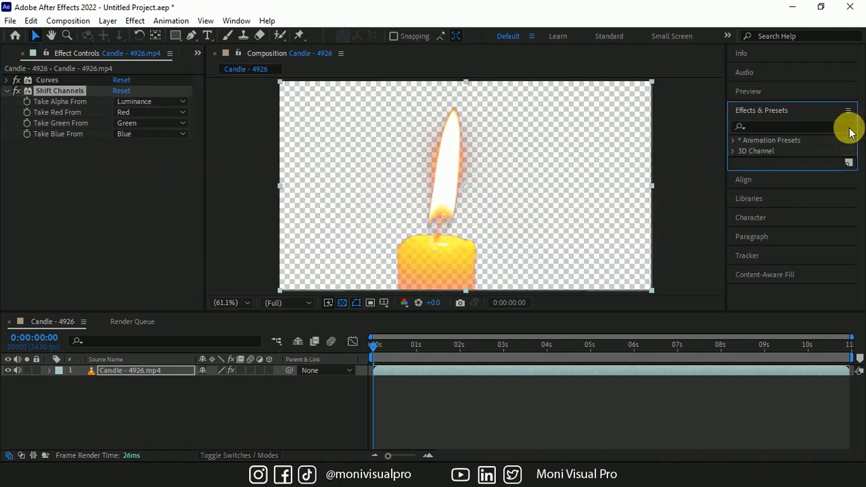
{"action": "left_click", "coordinate": [805, 128]}
{"action": "type", "text": "lev"}
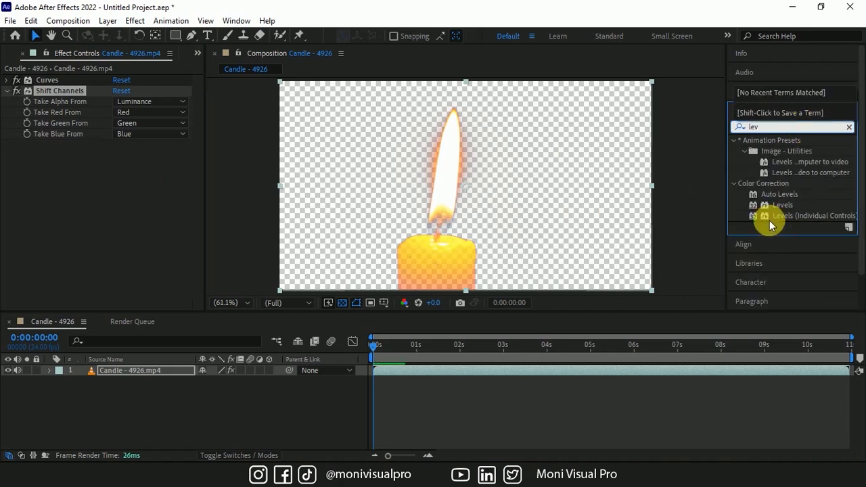
{"action": "left_click_drag", "start_coordinate": [772, 205], "coordinate": [481, 228]}
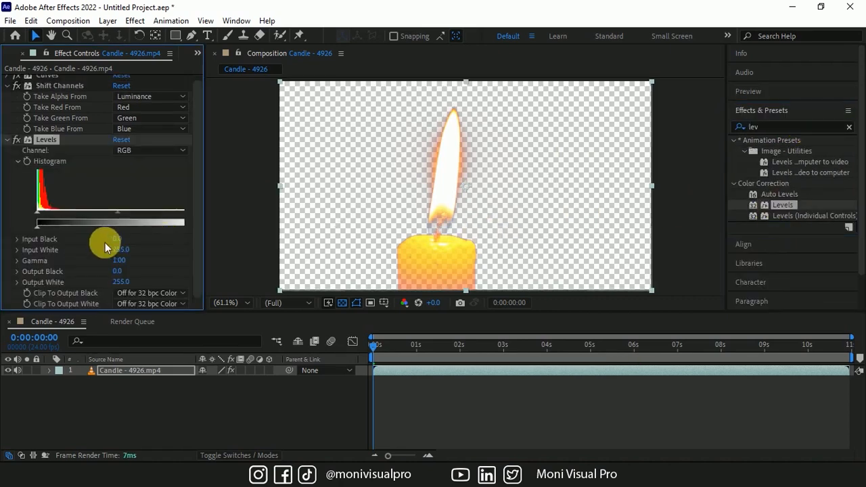
{"action": "mouse_move", "coordinate": [116, 215]}
{"action": "left_mouse_down"}
{"action": "mouse_move", "coordinate": [108, 214]}
{"action": "mouse_move", "coordinate": [130, 211]}
{"action": "mouse_move", "coordinate": [118, 211]}
{"action": "left_mouse_up"}
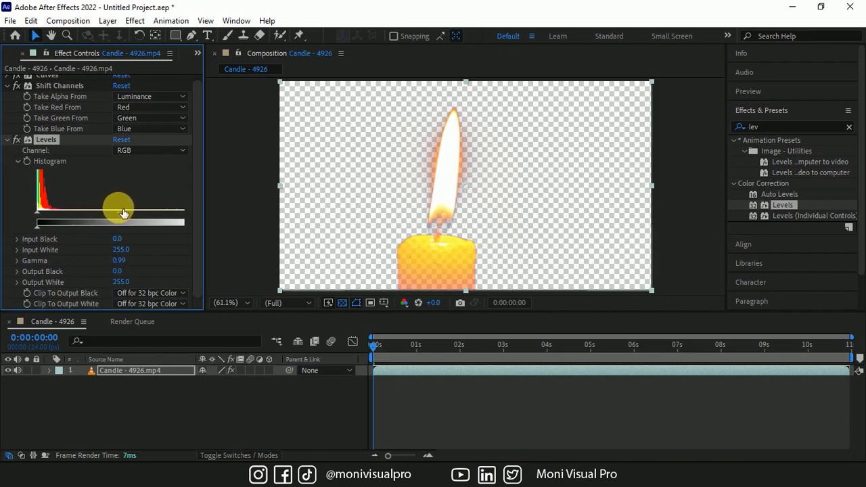
Pre-compose the candle layer as Candle 1, moving all attributes into the new composition
{"action": "left_click", "coordinate": [122, 371]}
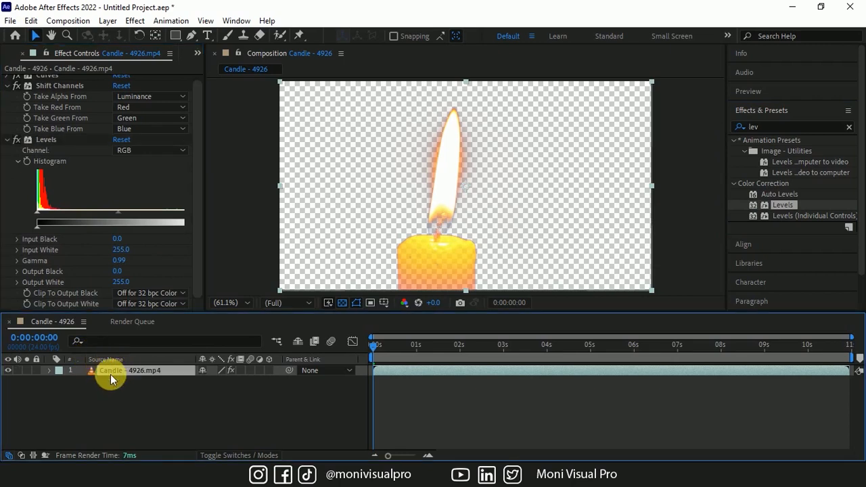
{"action": "left_click", "coordinate": [107, 21]}
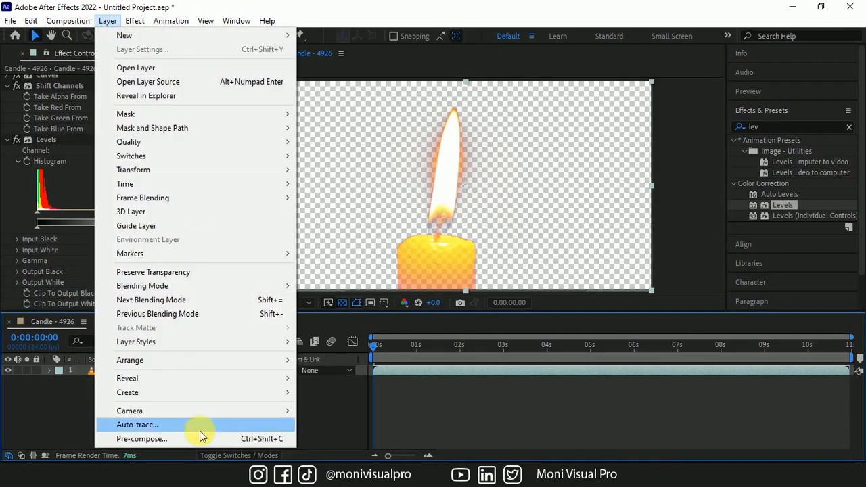
{"action": "left_click", "coordinate": [168, 440]}
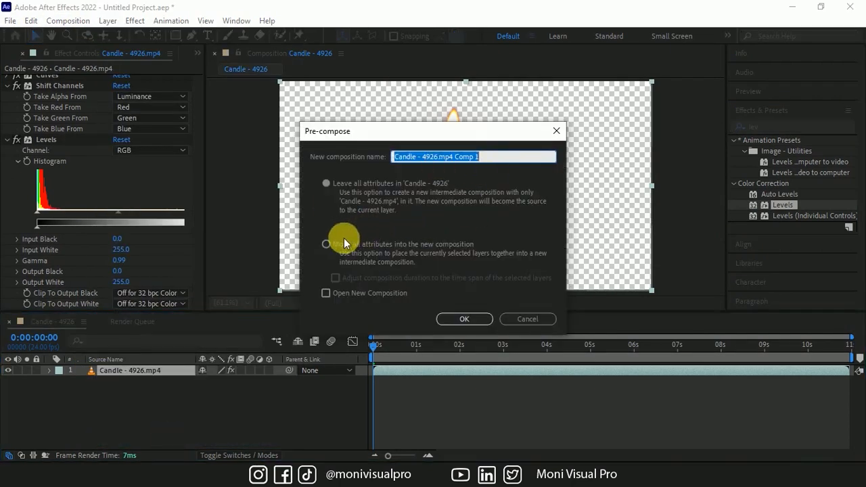
{"action": "left_click", "coordinate": [327, 244]}
{"action": "left_click_drag", "start_coordinate": [493, 157], "coordinate": [420, 174]}
{"action": "type", "text": "1"}
{"action": "key", "text": "Return"}
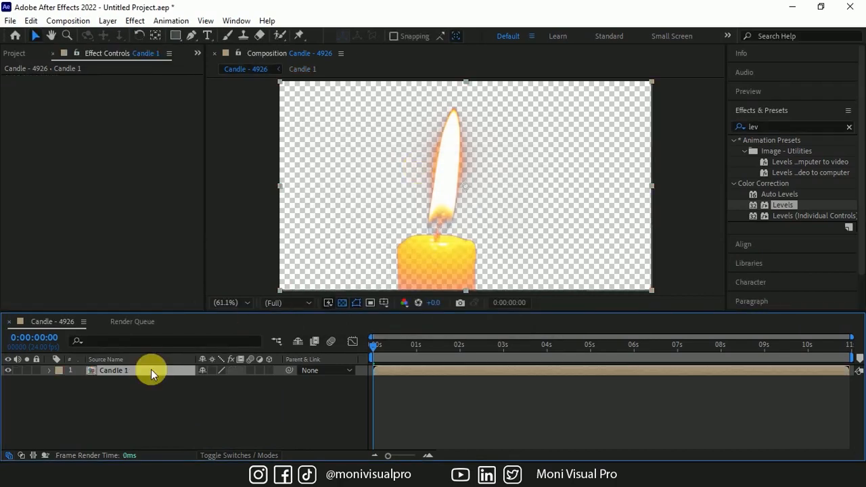
Draw a Pen tool mask around the candle body and set it to Subtract, leaving only the flame
{"action": "left_click", "coordinate": [193, 36]}
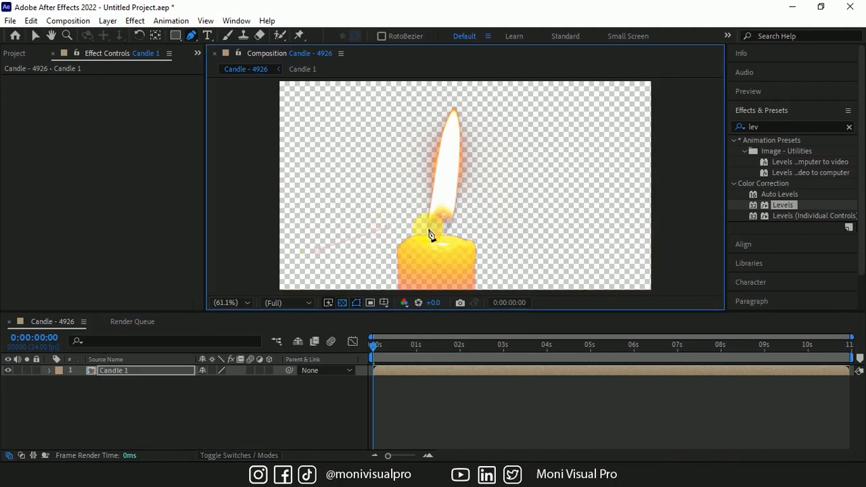
{"action": "left_click", "coordinate": [318, 249]}
{"action": "left_click", "coordinate": [48, 370]}
{"action": "left_click", "coordinate": [59, 382]}
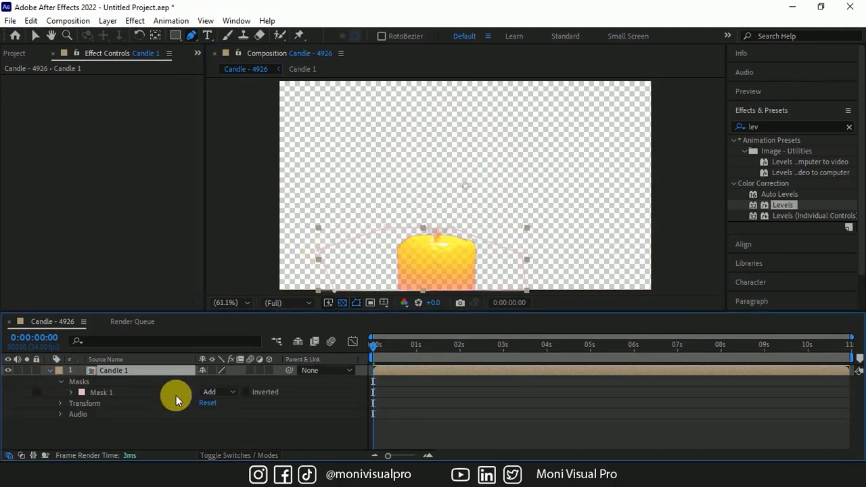
{"action": "left_click", "coordinate": [217, 391]}
{"action": "left_click", "coordinate": [237, 325]}
{"action": "left_click", "coordinate": [137, 371]}
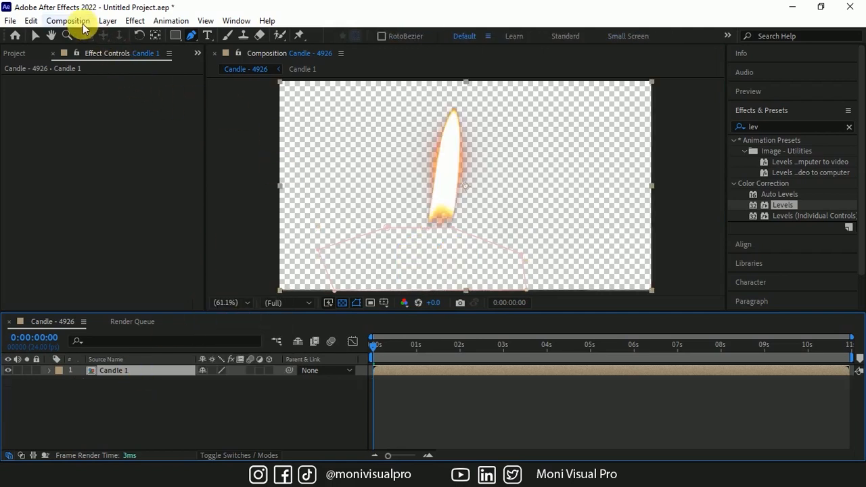
Set the width of the Candle - 4926 composition to 500 px
{"action": "left_click", "coordinate": [68, 21]}
{"action": "left_click", "coordinate": [101, 54]}
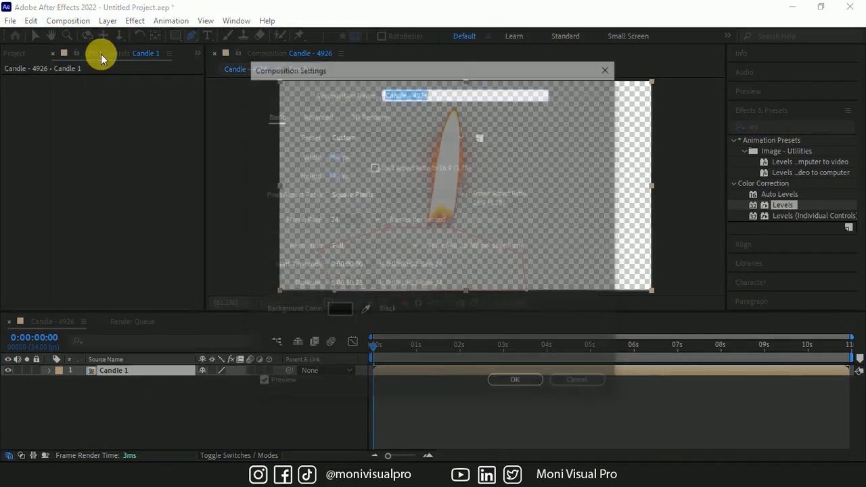
{"action": "left_click", "coordinate": [332, 156]}
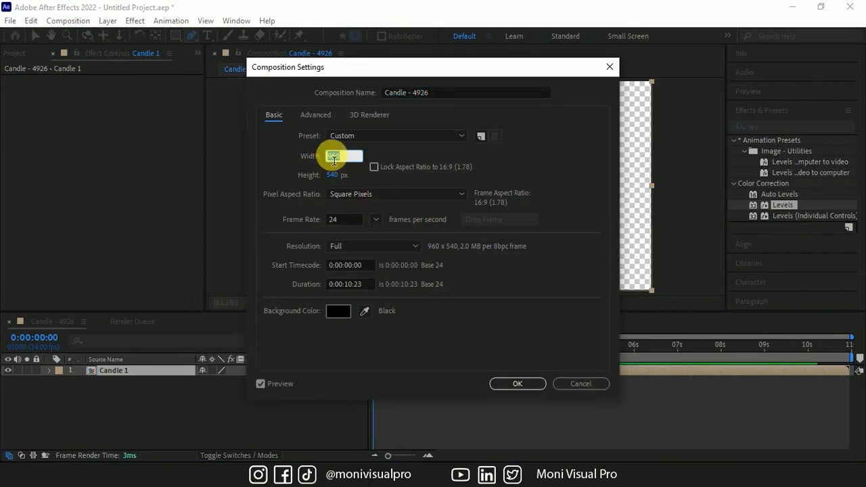
{"action": "type", "text": "5"}
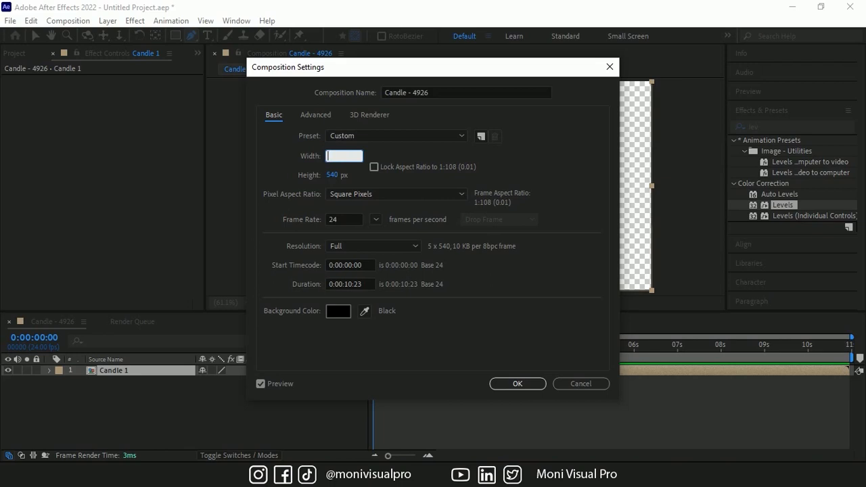
{"action": "type", "text": "00"}
{"action": "key", "text": "Return"}
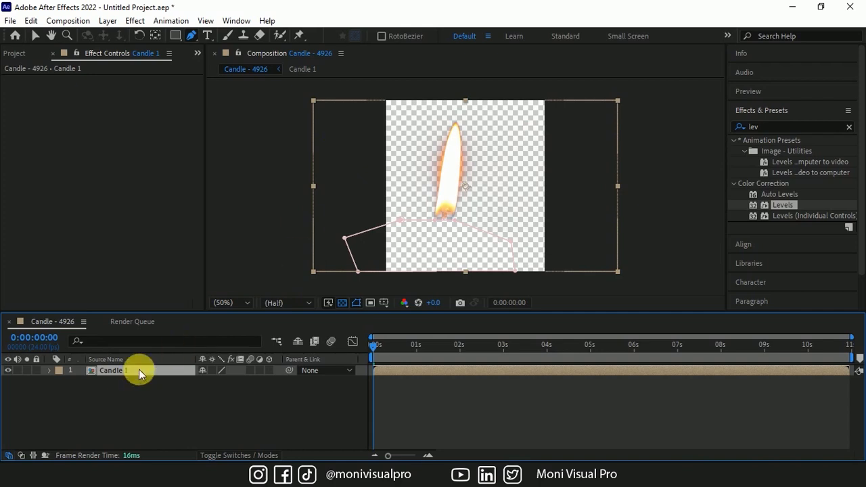
Move the Candle 1 layer so the flame sits near the frame's centre, and keep the layer selected
{"action": "left_click", "coordinate": [35, 35]}
{"action": "left_click_drag", "start_coordinate": [463, 177], "coordinate": [477, 194]}
{"action": "left_click_drag", "start_coordinate": [373, 345], "coordinate": [362, 358]}
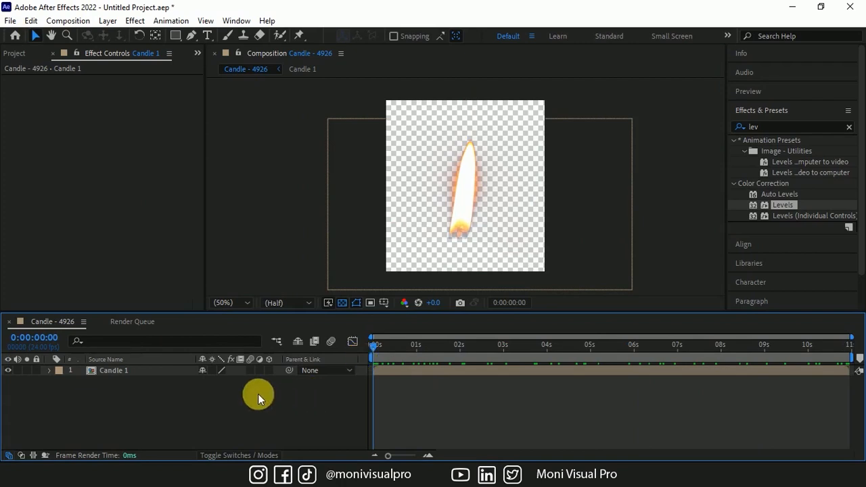
{"action": "left_click", "coordinate": [160, 371]}
{"action": "left_click", "coordinate": [190, 399]}
{"action": "left_click", "coordinate": [153, 374]}
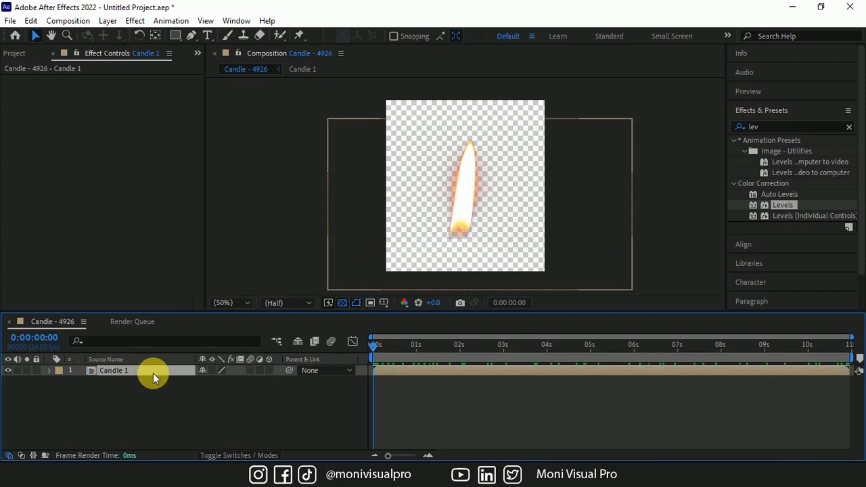
Import images (31).jpeg from the Images folder into the project and create a new composition from it
{"action": "left_click", "coordinate": [187, 390]}
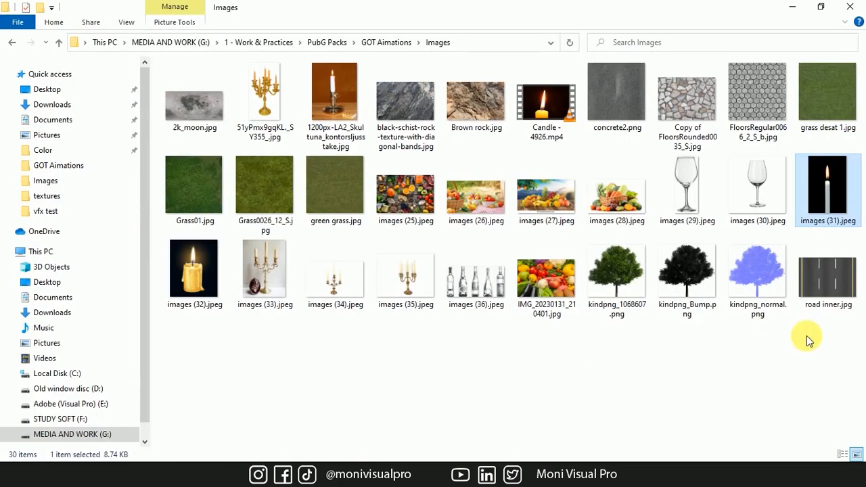
{"action": "left_click_drag", "start_coordinate": [828, 191], "coordinate": [75, 250]}
{"action": "left_click_drag", "start_coordinate": [52, 205], "coordinate": [44, 306]}
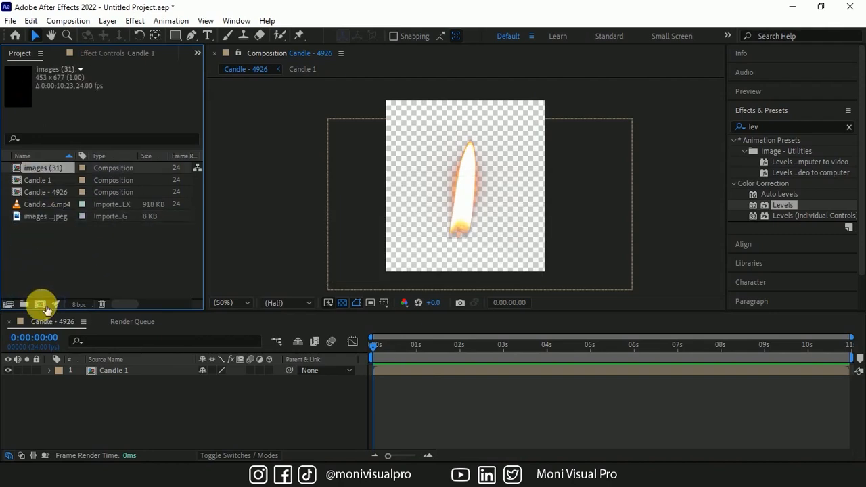
Apply the Shift Channels effect to the images (31).jpeg layer and take its alpha from Luminance
{"action": "left_click", "coordinate": [849, 126]}
{"action": "type", "text": "shi"}
{"action": "left_click_drag", "start_coordinate": [780, 197], "coordinate": [499, 213]}
{"action": "left_click", "coordinate": [135, 90]}
{"action": "left_click", "coordinate": [164, 160]}
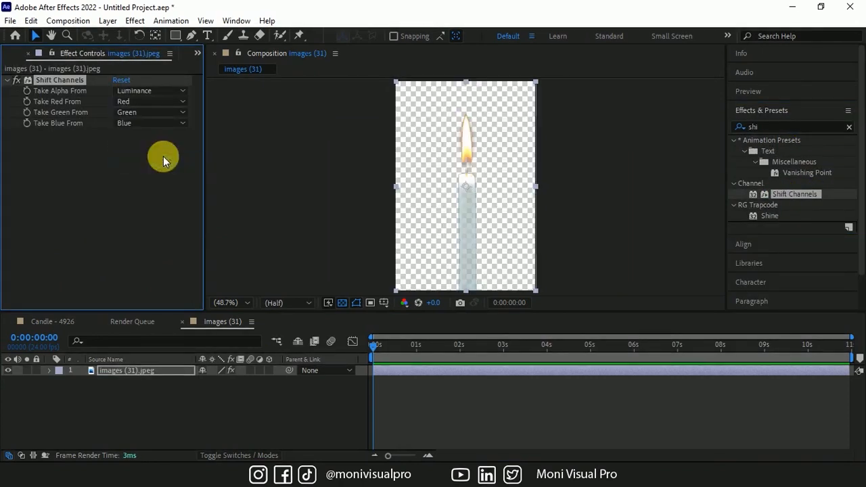
Pre-compose the images (31).jpeg layer as candle 2, moving all attributes into the new composition
{"action": "right_click", "coordinate": [145, 370]}
{"action": "left_click", "coordinate": [193, 391]}
{"action": "type", "text": "c"}
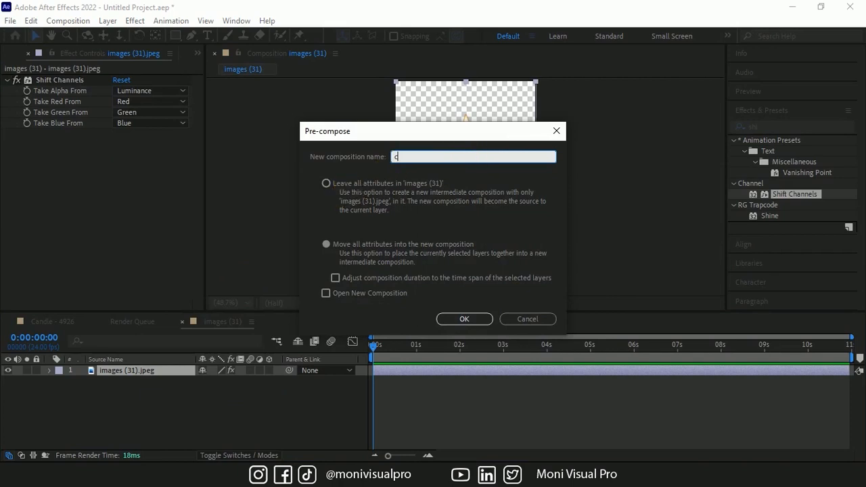
{"action": "type", "text": "andle"}
{"action": "key", "text": "Return"}
Draw a rectangular mask around the flame on the candle 2 layer to cut away the candle body
{"action": "left_click", "coordinate": [175, 36]}
{"action": "left_click_drag", "start_coordinate": [440, 103], "coordinate": [497, 168]}
{"action": "key", "text": "v"}
Reduce the images (31) composition's size to a roughly square frame around the flame
{"action": "left_click", "coordinate": [68, 21]}
{"action": "left_click", "coordinate": [112, 54]}
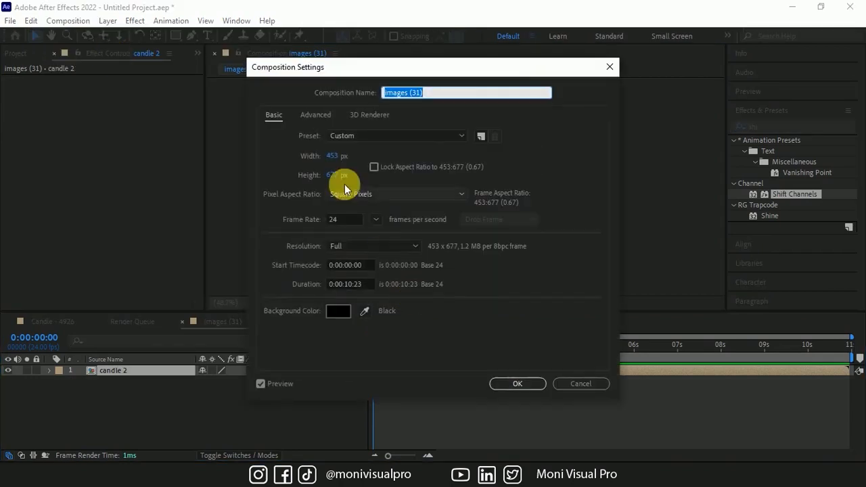
{"action": "left_click", "coordinate": [335, 177]}
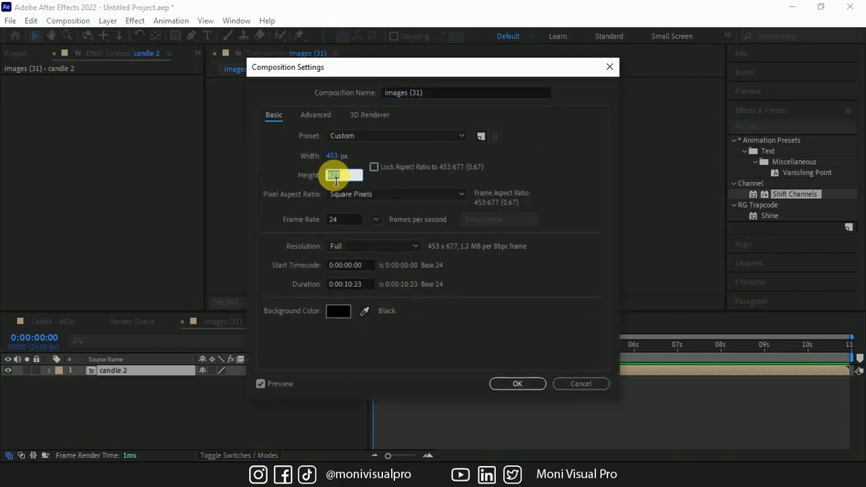
{"action": "key", "text": "Return"}
Move the candle 2 layer's anchor point up to the base of the flame with the Pan Behind tool
{"action": "left_click", "coordinate": [155, 35]}
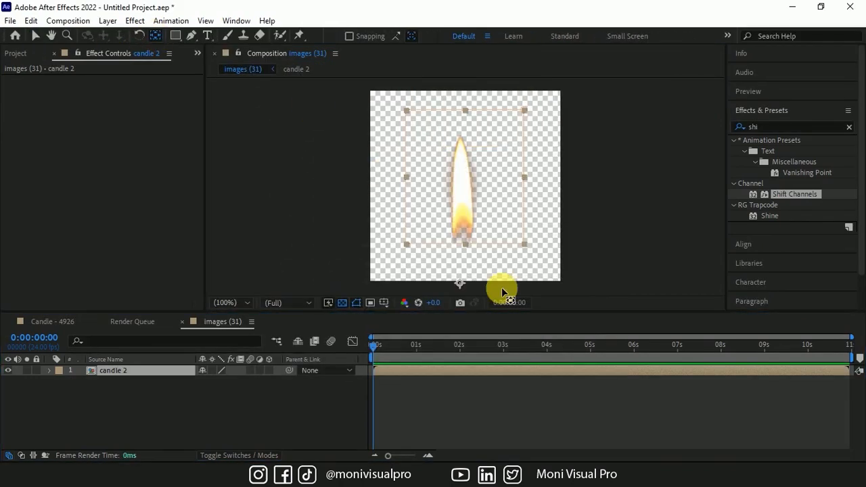
{"action": "left_click_drag", "start_coordinate": [458, 285], "coordinate": [460, 244]}
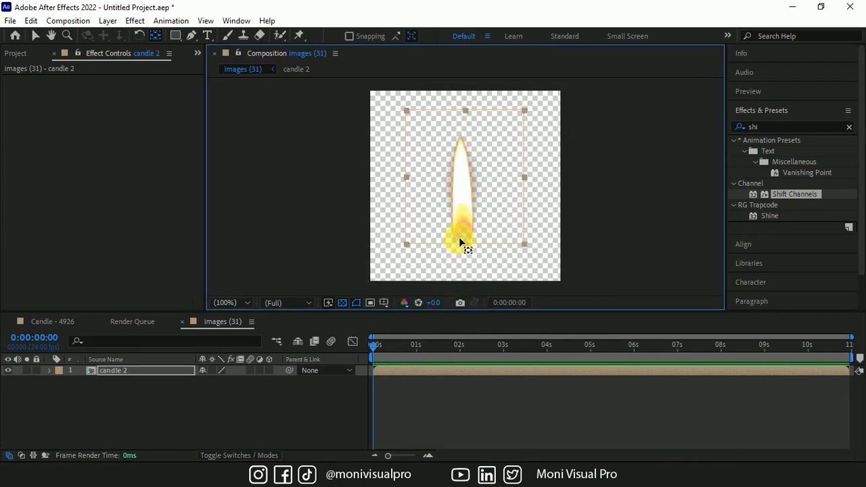
Apply the Wiggle - gelatin animation preset to the candle 2 layer
{"action": "left_click", "coordinate": [147, 376]}
{"action": "left_click", "coordinate": [804, 128]}
{"action": "type", "text": "wiggl"}
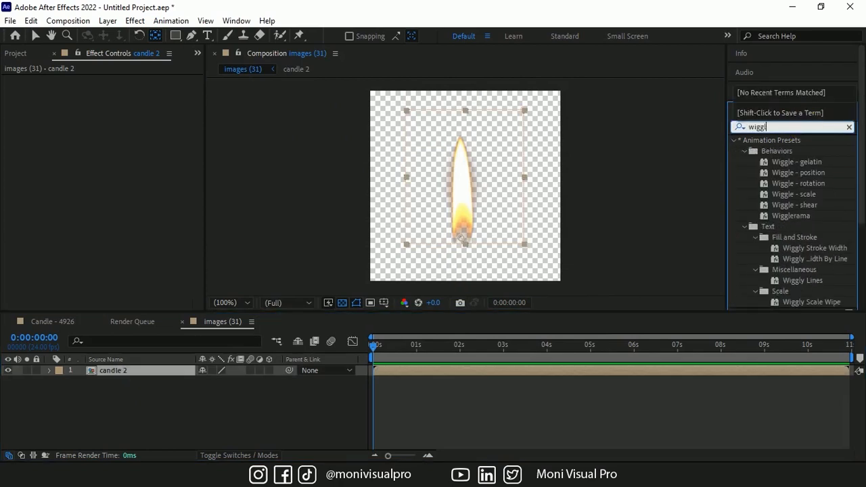
{"action": "left_click_drag", "start_coordinate": [809, 161], "coordinate": [466, 198]}
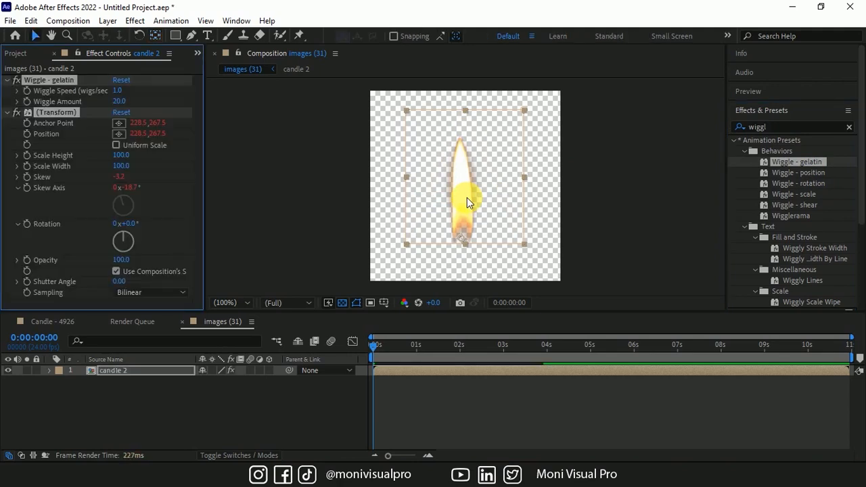
Preview the flame's motion and set the Wiggle Amount of Wiggle - gelatin to 15
{"action": "left_click", "coordinate": [759, 92]}
{"action": "left_click", "coordinate": [791, 109]}
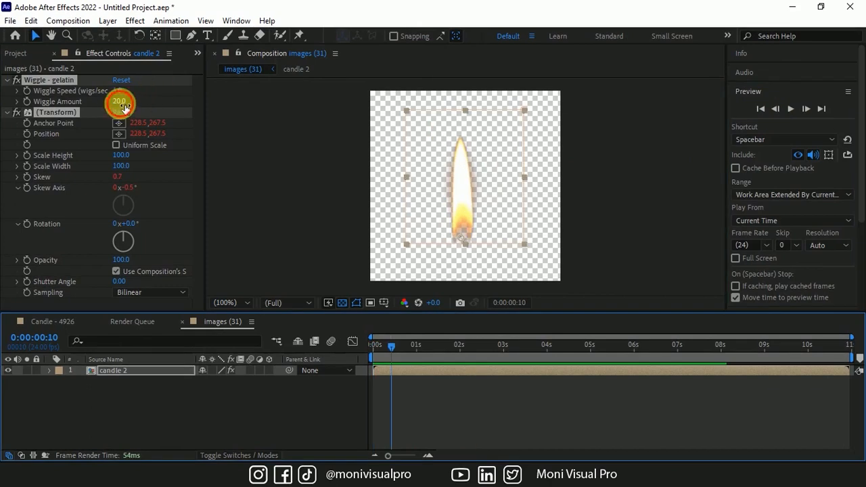
{"action": "left_click", "coordinate": [125, 106]}
{"action": "type", "text": "15"}
{"action": "left_click", "coordinate": [123, 105]}
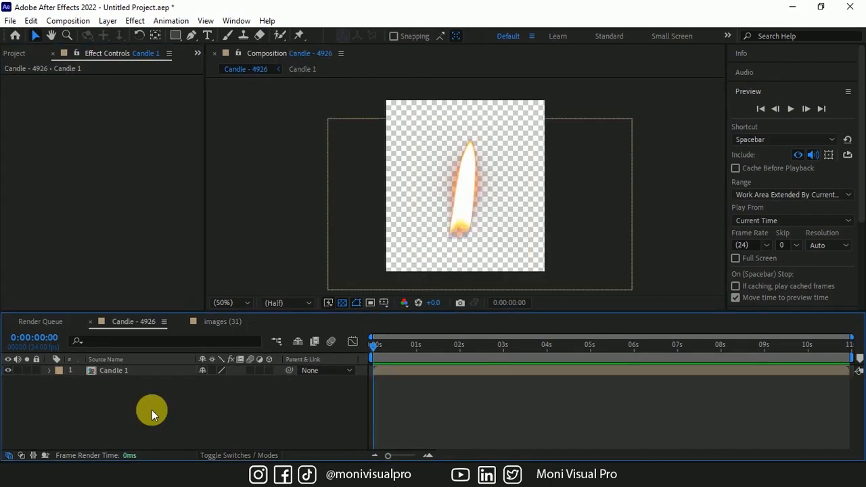
Add the Candle - 4926 composition to the render queue and set its output to PNG Sequence with RGB + Alpha channels
{"action": "key", "text": "ctrl+m"}
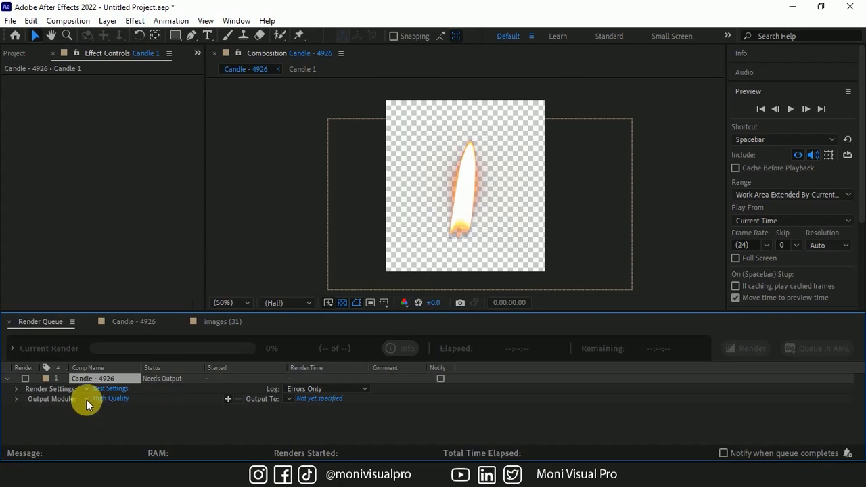
{"action": "left_click", "coordinate": [86, 399]}
{"action": "left_click", "coordinate": [113, 371]}
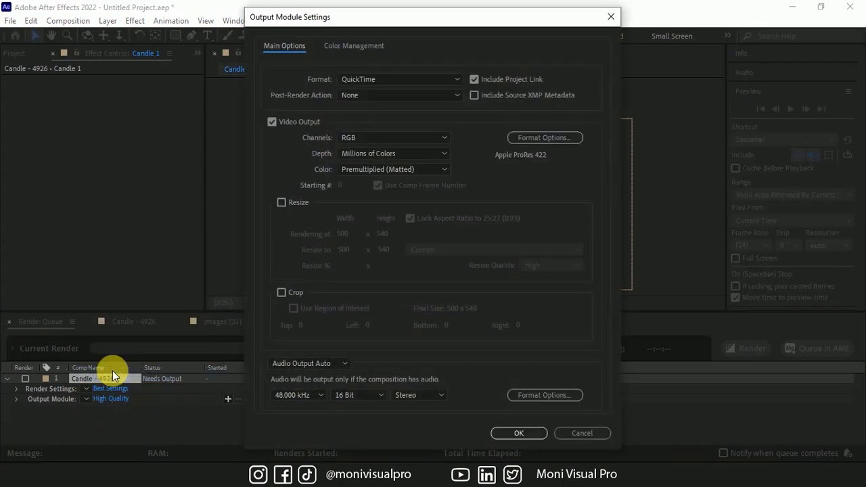
{"action": "left_click", "coordinate": [402, 80]}
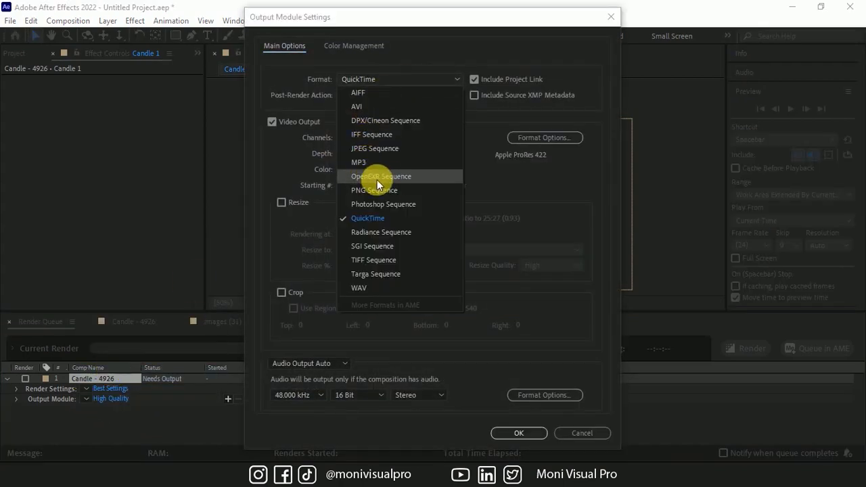
{"action": "left_click", "coordinate": [374, 189]}
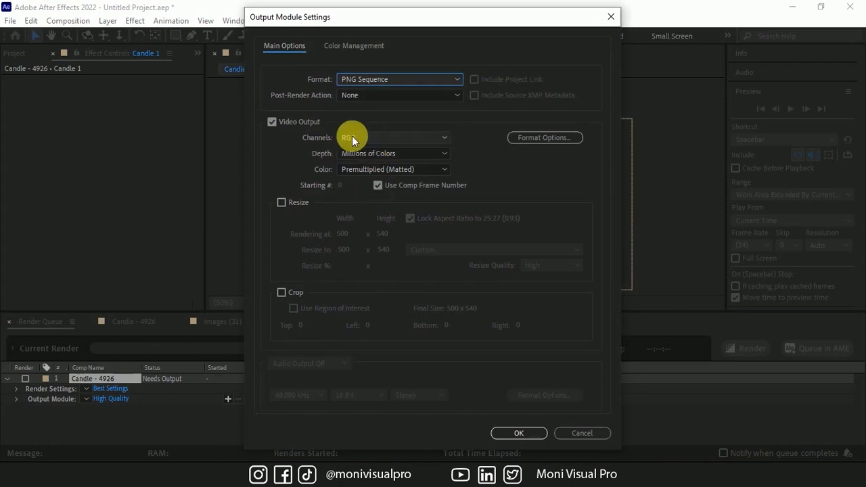
{"action": "left_click", "coordinate": [352, 138]}
{"action": "left_click", "coordinate": [373, 179]}
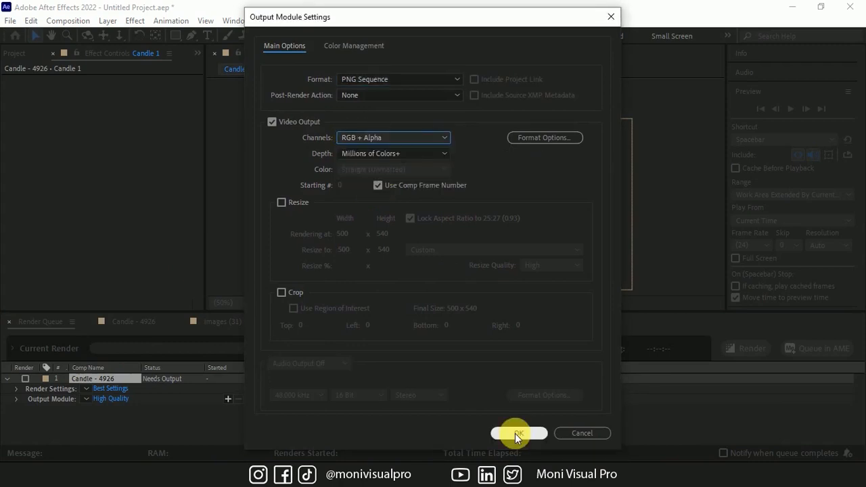
Confirm the PNG Sequence output with RGB + Alpha, save it in the Images folder under subfolder Candle - 4926, and start rendering
{"action": "left_click", "coordinate": [518, 433]}
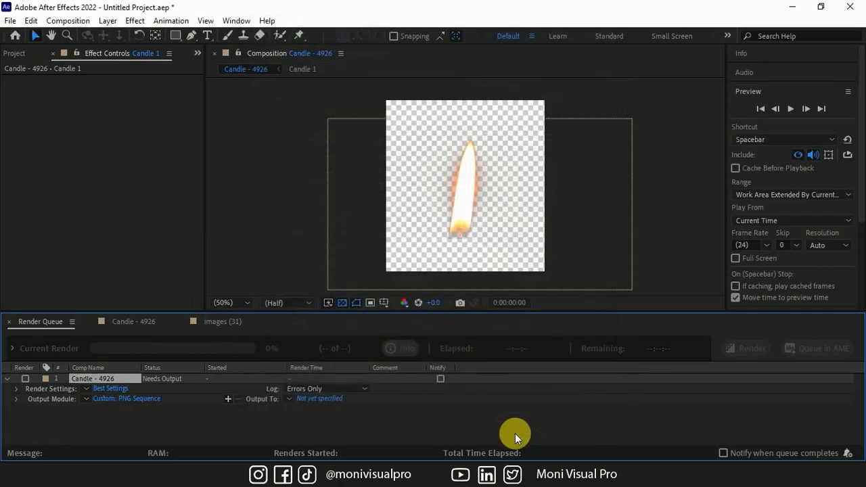
{"action": "left_click", "coordinate": [320, 400]}
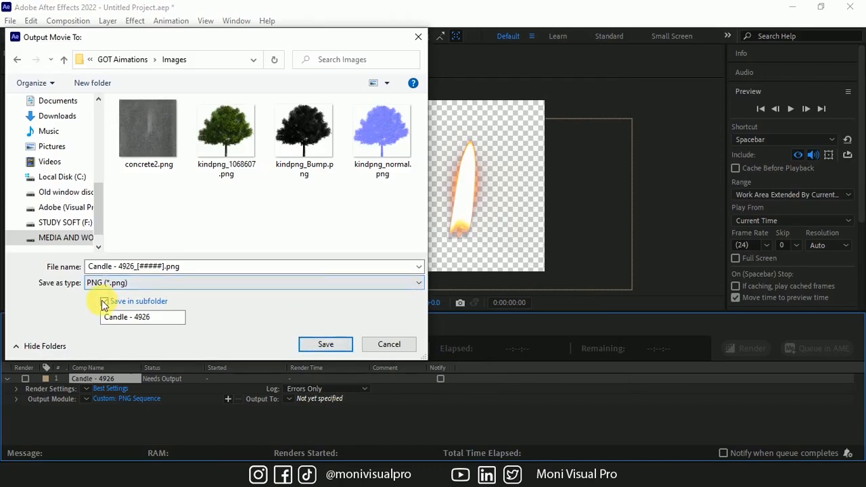
{"action": "left_click", "coordinate": [337, 346]}
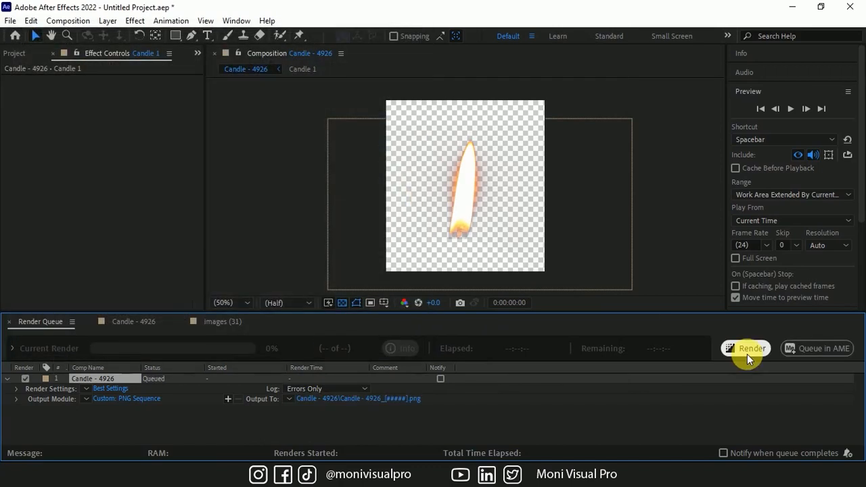
{"action": "left_click", "coordinate": [747, 351]}
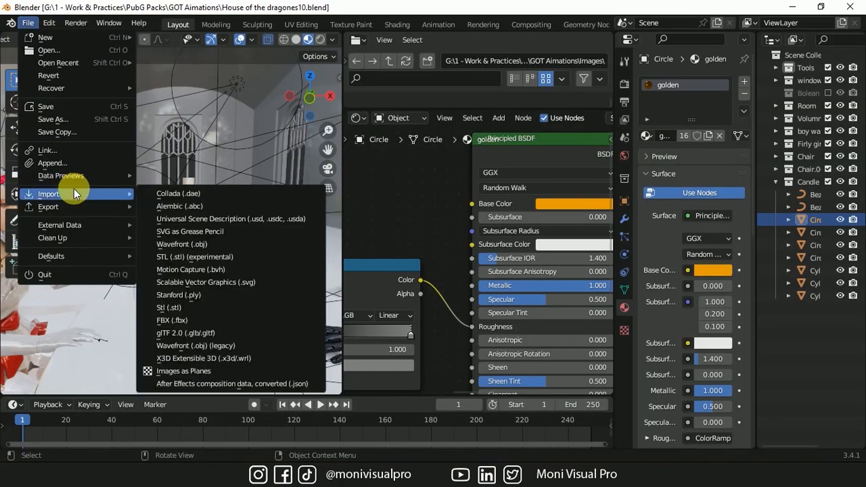
Switch to Blender, find the Import Images as Planes add-on by searching for "image", and save the preferences with it enabled
{"action": "left_click", "coordinate": [49, 24]}
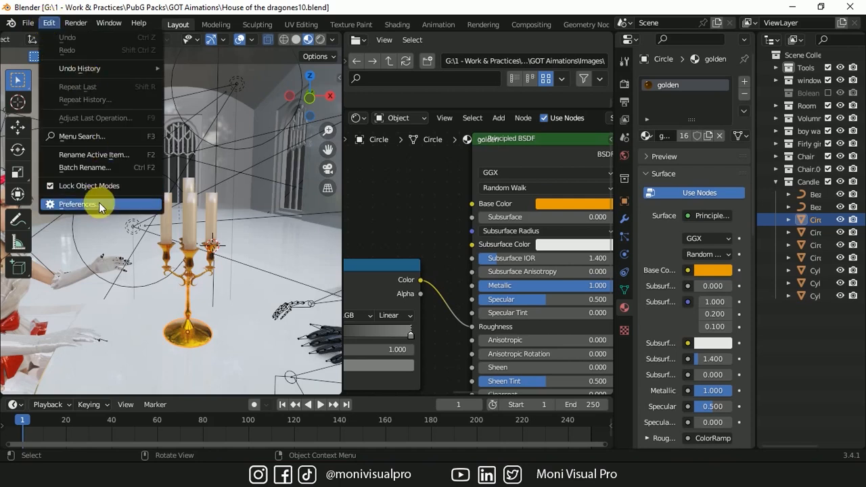
{"action": "left_click", "coordinate": [139, 200]}
{"action": "left_click", "coordinate": [353, 66]}
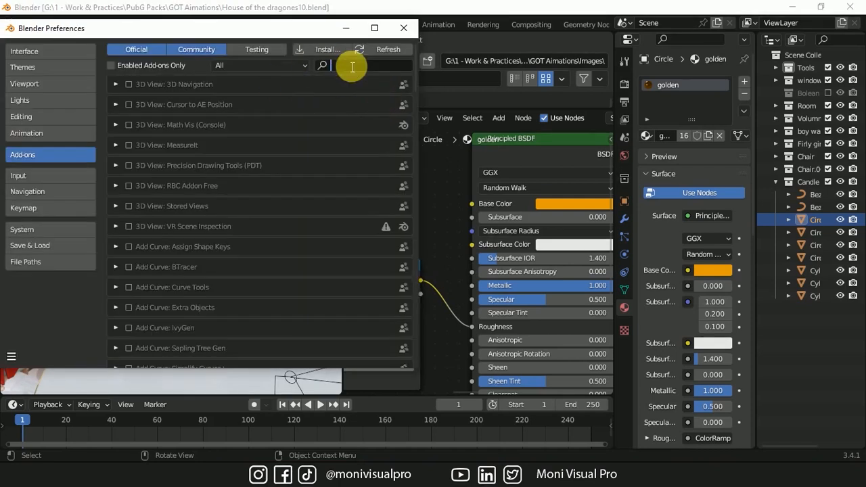
{"action": "type", "text": "image"}
{"action": "key", "text": "Return"}
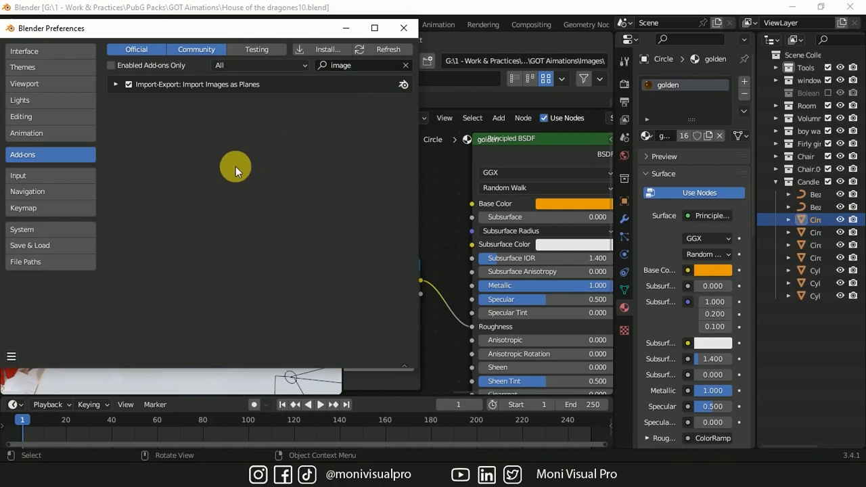
{"action": "left_click", "coordinate": [11, 357]}
{"action": "left_click", "coordinate": [52, 323]}
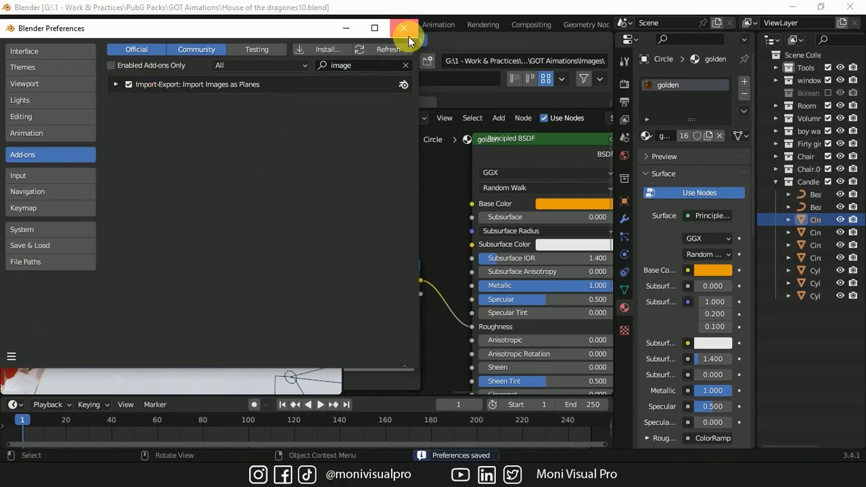
{"action": "left_click", "coordinate": [404, 28]}
Start an Images as Planes import and select all rendered PNG frames in the Images\Candle - 4926 folder
{"action": "left_click", "coordinate": [31, 25]}
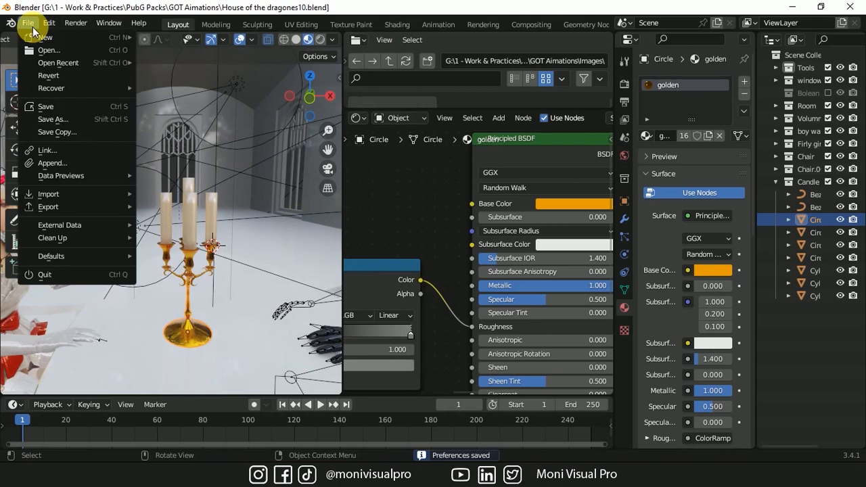
{"action": "mouse_move", "coordinate": [81, 194]}
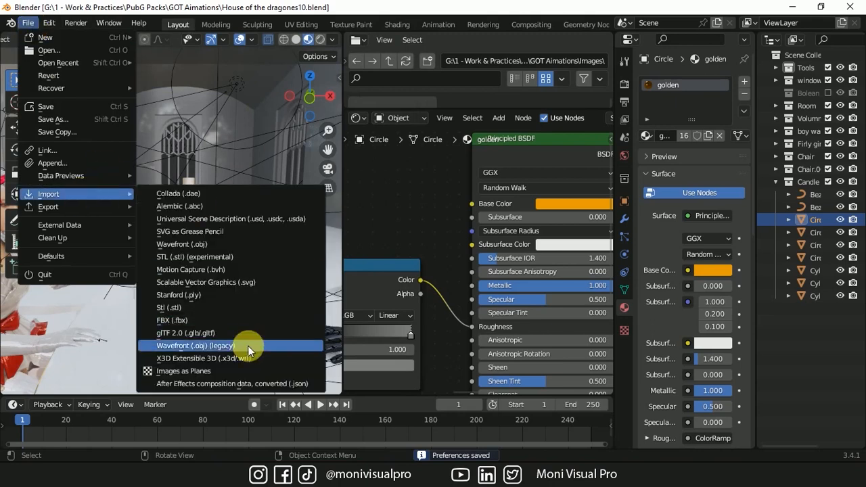
{"action": "left_click", "coordinate": [186, 373]}
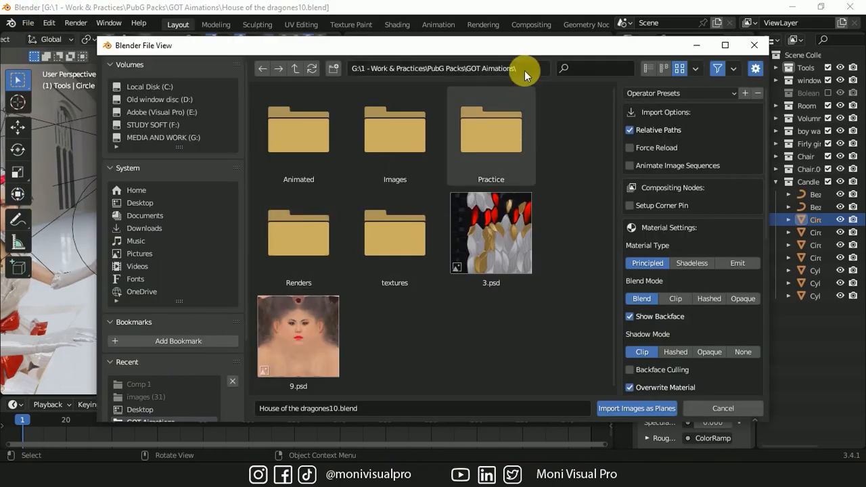
{"action": "left_click", "coordinate": [531, 70]}
{"action": "left_click", "coordinate": [395, 132]}
{"action": "left_click", "coordinate": [302, 147]}
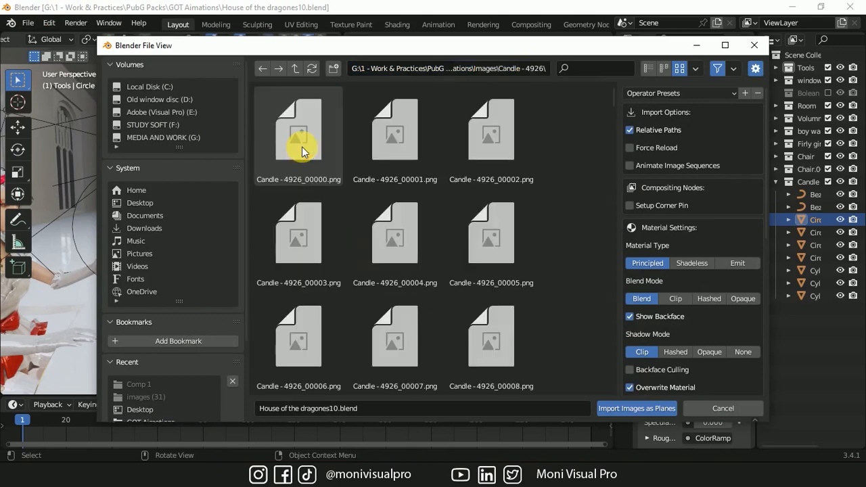
{"action": "left_click", "coordinate": [302, 150]}
{"action": "key", "text": "a"}
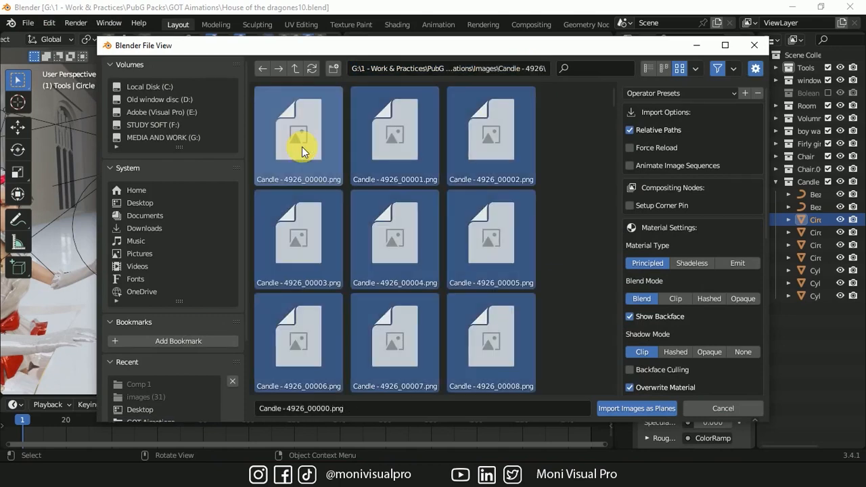
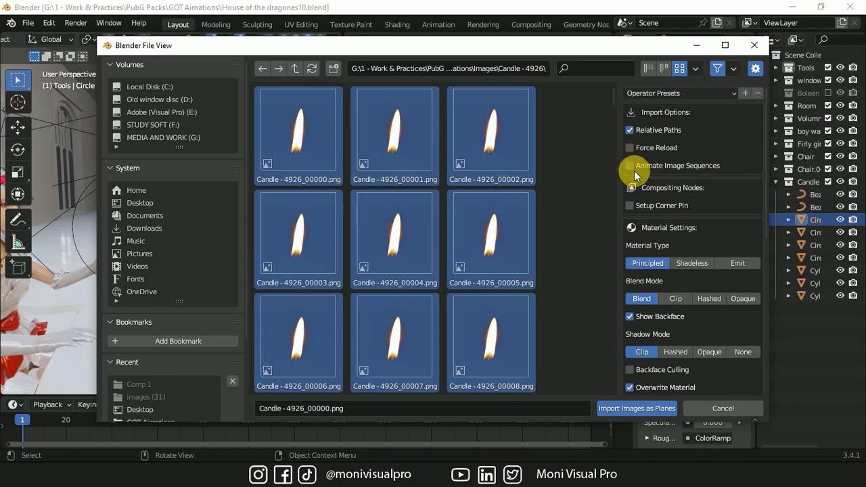
Import the selected frames as one plane with Animate Image Sequences enabled and the Emit material type at strength 1
{"action": "left_click", "coordinate": [739, 263]}
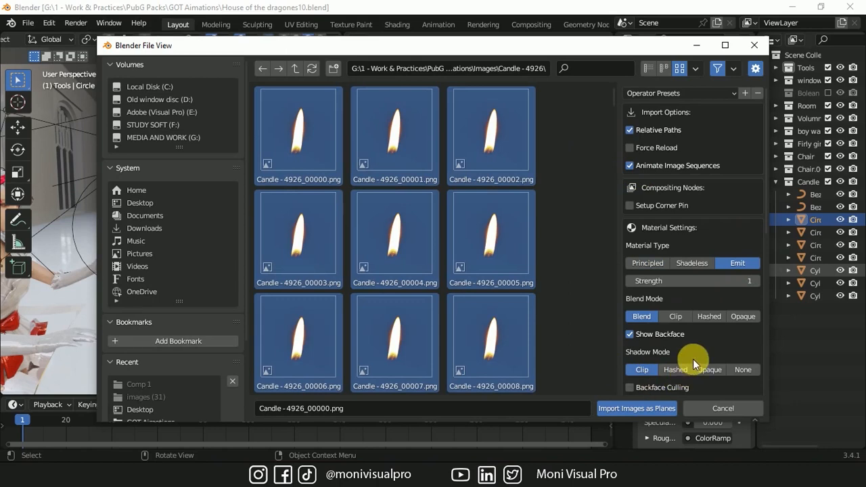
{"action": "scroll", "coordinate": [693, 358], "scroll_direction": "down", "scroll_amount": 5}
{"action": "left_click", "coordinate": [627, 409]}
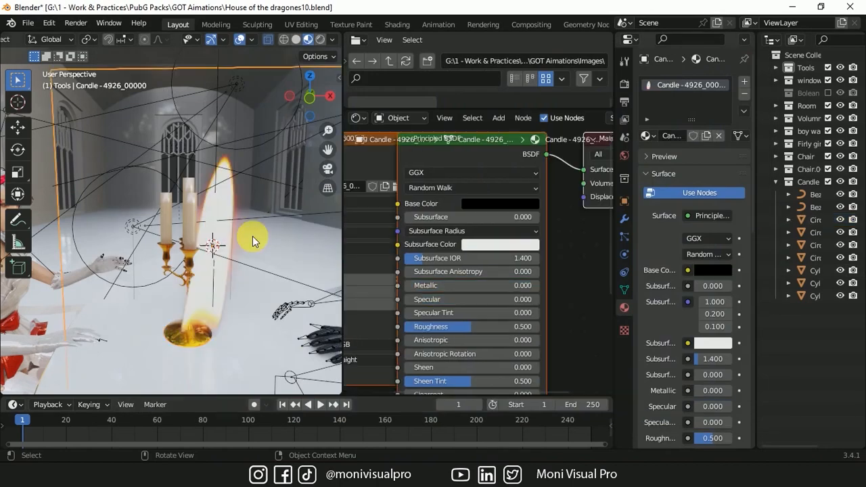
Move the imported flame plane to the Candle Handles collection
{"action": "key", "text": "m"}
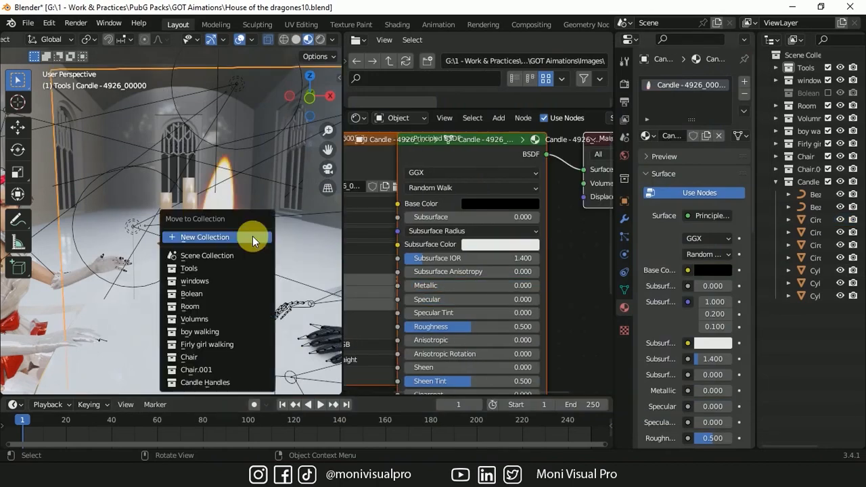
{"action": "left_click", "coordinate": [219, 382]}
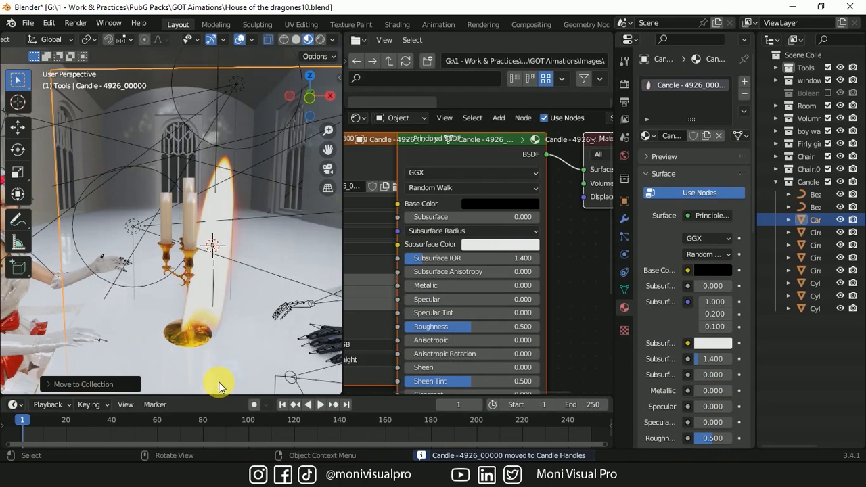
{"action": "left_click", "coordinate": [806, 223]}
Scale the flame plane down to about 0.093 and place it on the wick of one outer candle
{"action": "key", "text": "s"}
{"action": "left_click", "coordinate": [235, 235]}
{"action": "key", "text": "grave"}
{"action": "key", "text": "Escape"}
{"action": "key", "text": "alt+z"}
{"action": "left_click_drag", "start_coordinate": [330, 108], "coordinate": [320, 105]}
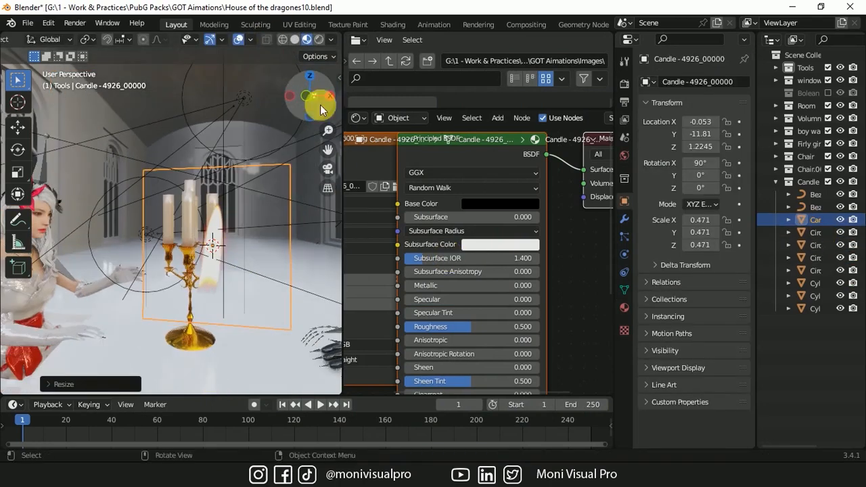
{"action": "key", "text": "g"}
{"action": "key", "text": "z"}
{"action": "left_click", "coordinate": [267, 179]}
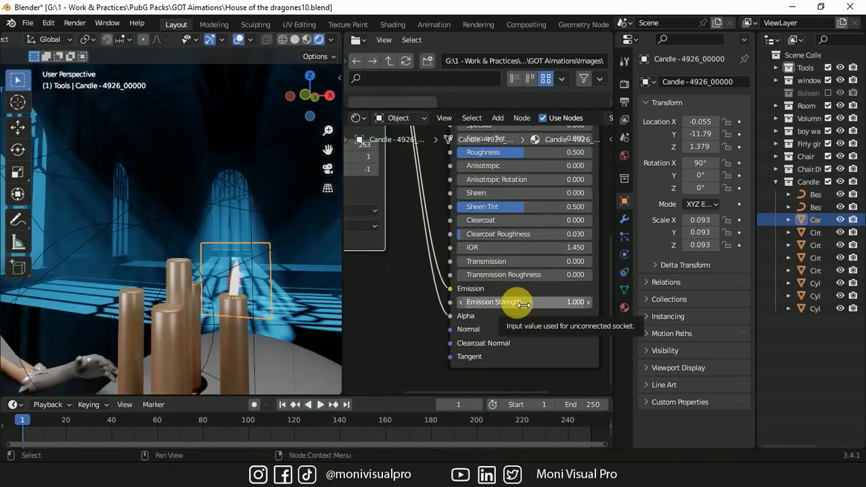
Set the flame material's Emission Strength to 2
{"action": "left_click", "coordinate": [524, 305]}
{"action": "type", "text": "2"}
{"action": "key", "text": "Return"}
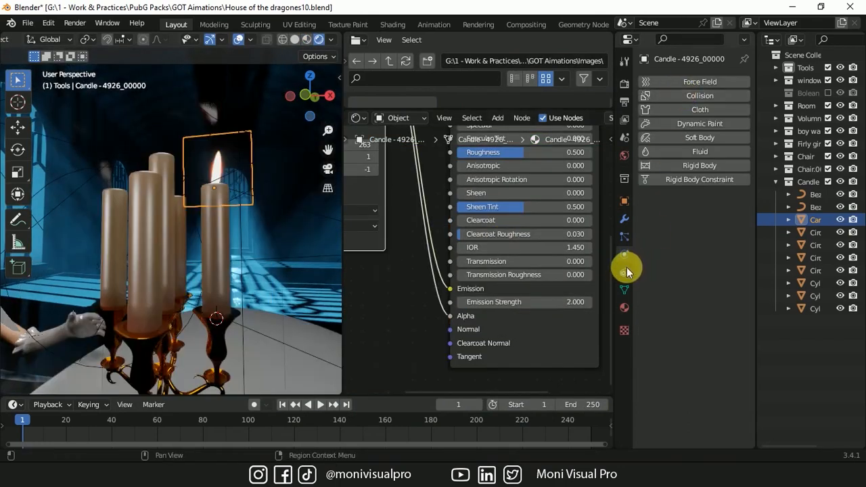
Add a Copy Rotation constraint to the flame plane with the scene camera as target, and check it in camera view
{"action": "left_click", "coordinate": [624, 272]}
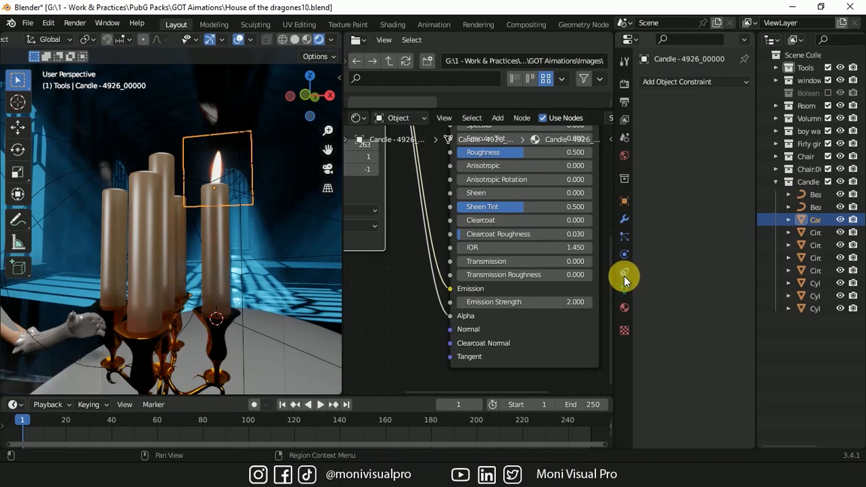
{"action": "left_click", "coordinate": [684, 83]}
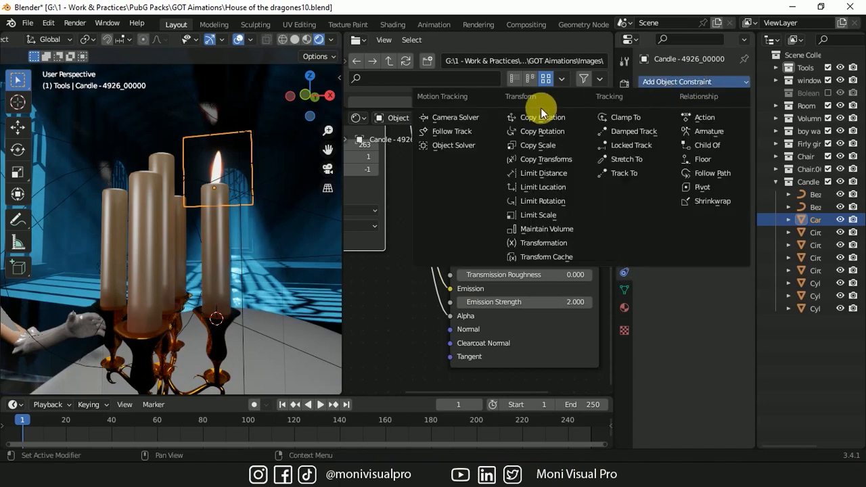
{"action": "left_click", "coordinate": [544, 132]}
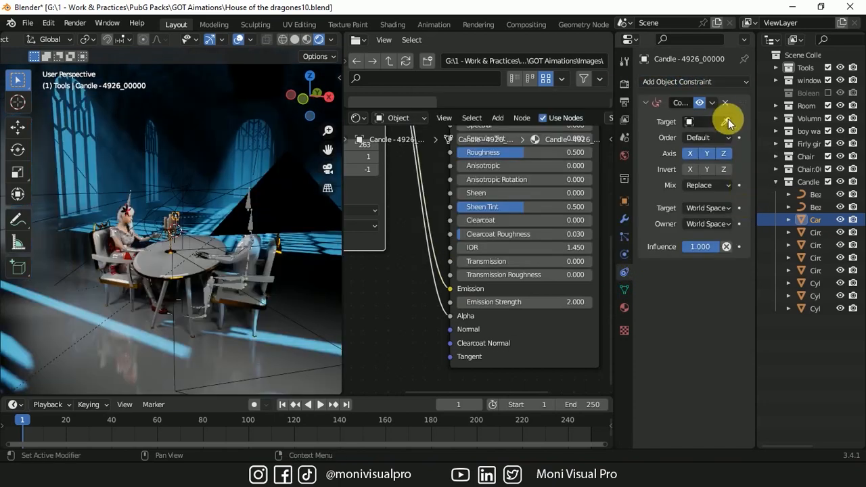
{"action": "left_click", "coordinate": [726, 121]}
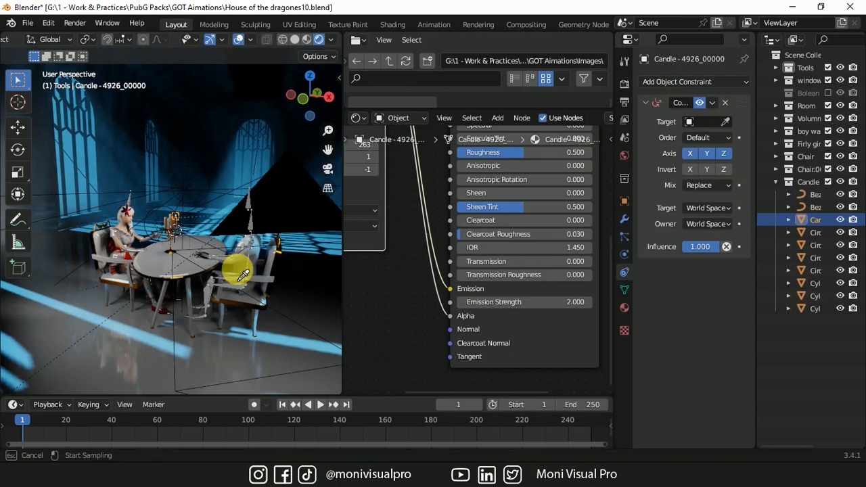
{"action": "left_click", "coordinate": [278, 199]}
{"action": "left_click", "coordinate": [328, 167]}
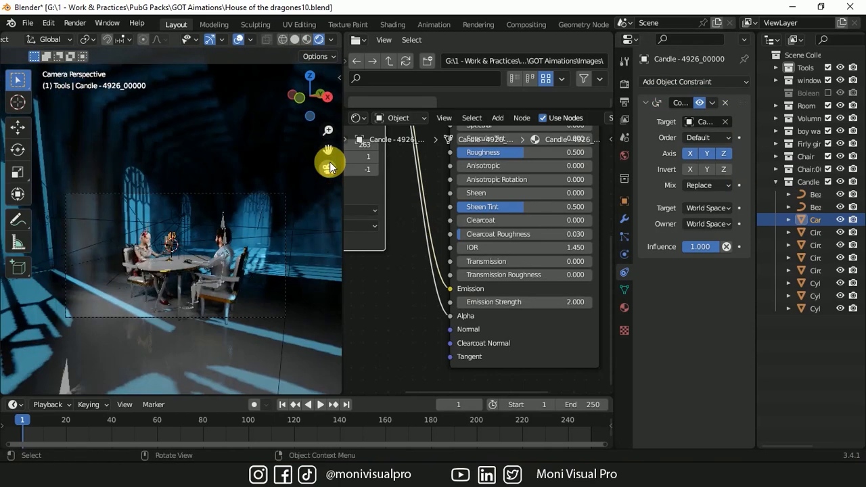
{"action": "left_click", "coordinate": [328, 168]}
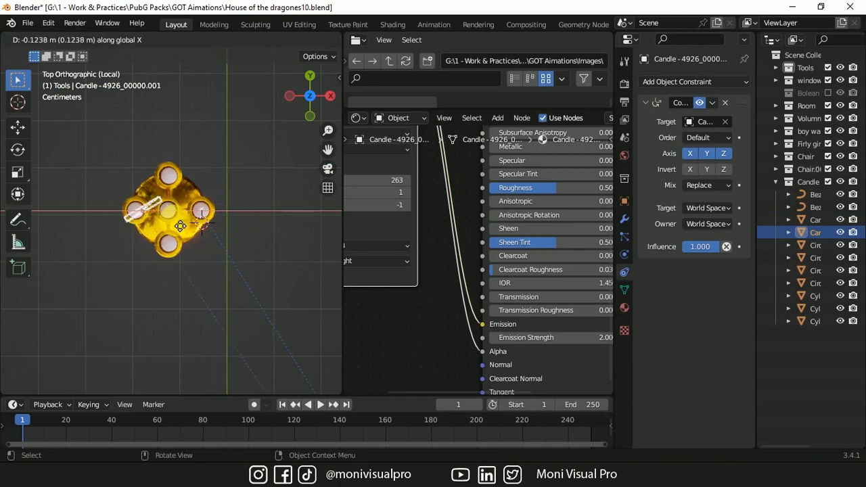
Duplicate the flame plane and place the copies on the remaining outer candles and the centre candle of the candelabra
{"action": "key", "text": "shift+d"}
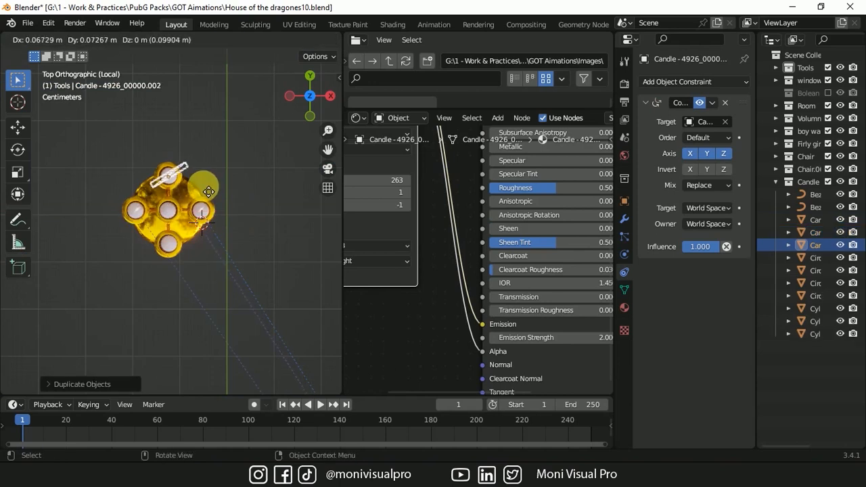
{"action": "right_click", "coordinate": [207, 188]}
{"action": "key", "text": "shift+d"}
{"action": "right_click", "coordinate": [203, 251]}
{"action": "key", "text": "shift+d"}
{"action": "right_click", "coordinate": [203, 226]}
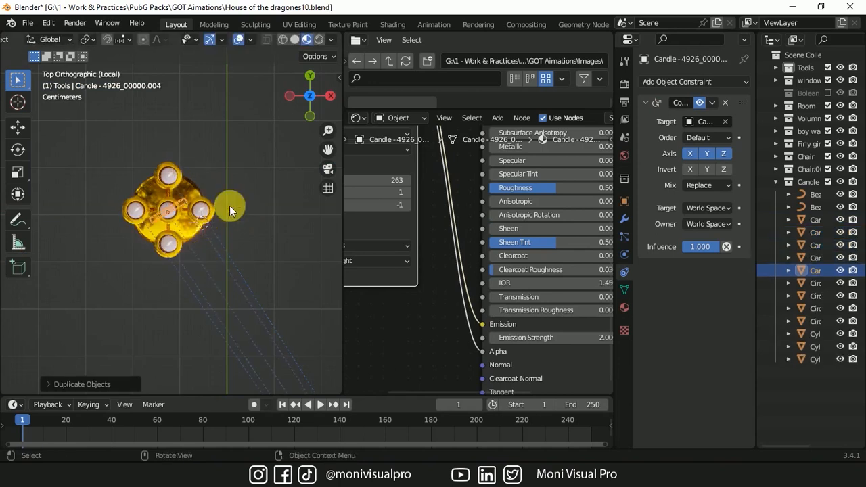
Raise the centre flame copy along Z onto the top of the taller middle candle
{"action": "left_click", "coordinate": [310, 115]}
{"action": "key", "text": "g"}
{"action": "key", "text": "z"}
{"action": "left_click", "coordinate": [201, 194]}
{"action": "left_click", "coordinate": [233, 169]}
Place the 3D cursor at the right candle's flame and add a point light there with a 0.01 m radius
{"action": "left_click_drag", "start_coordinate": [311, 101], "coordinate": [311, 109]}
{"action": "scroll", "coordinate": [210, 207], "scroll_direction": "up", "scroll_amount": 3}
{"action": "left_click", "coordinate": [211, 206]}
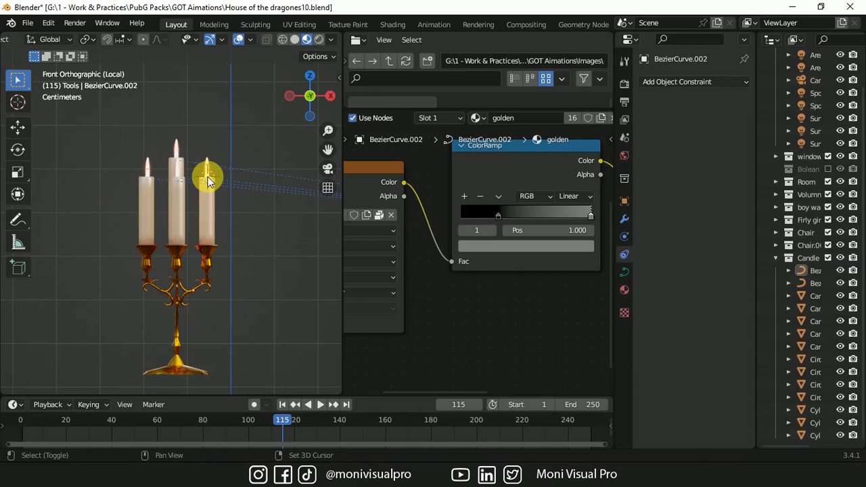
{"action": "key", "text": "shift+a"}
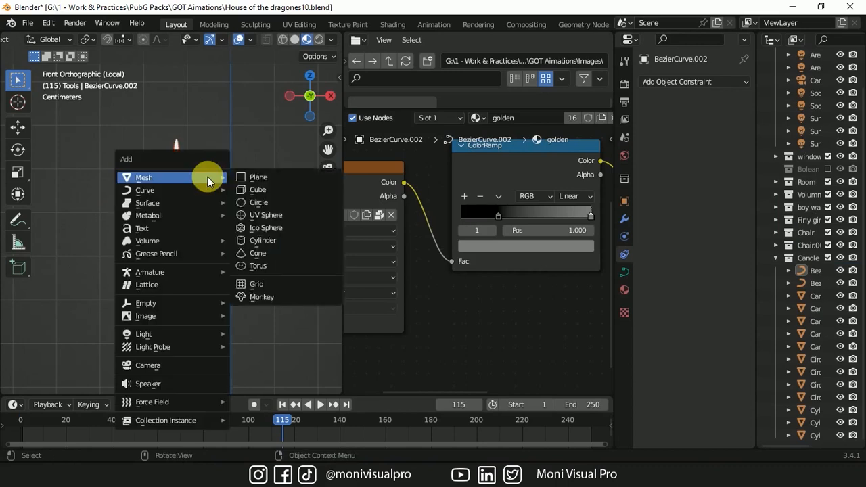
{"action": "mouse_move", "coordinate": [190, 332]}
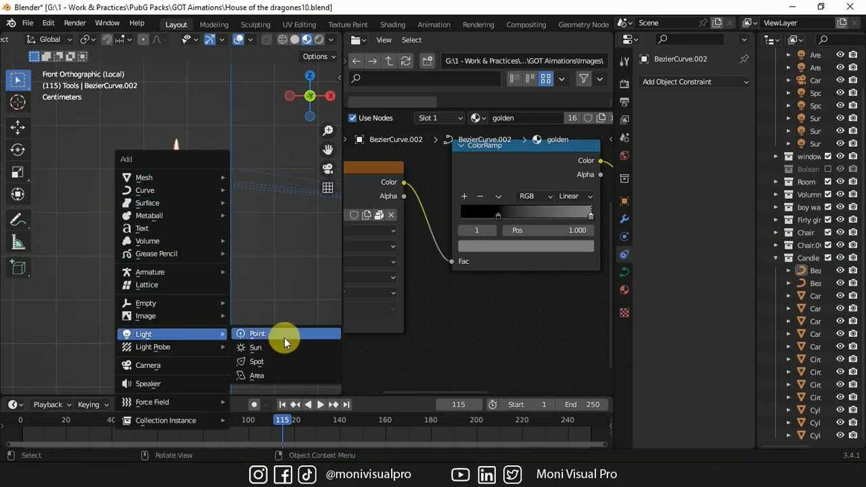
{"action": "left_click", "coordinate": [257, 333]}
{"action": "left_click_drag", "start_coordinate": [717, 242], "coordinate": [691, 238]}
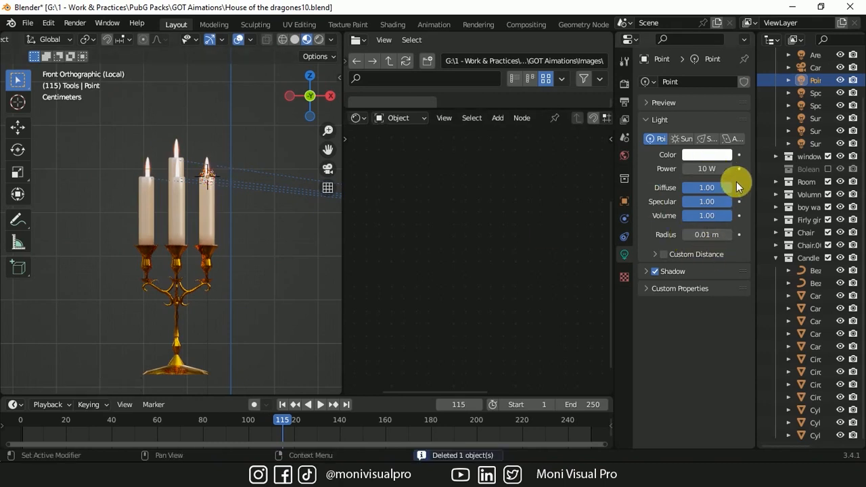
Keyframe the point light's power at 10 W, turn the enlarged timeline into a Graph Editor, and expand the light's channels to reveal Power
{"action": "left_click", "coordinate": [740, 169]}
{"action": "left_click_drag", "start_coordinate": [279, 395], "coordinate": [279, 342]}
{"action": "left_click_drag", "start_coordinate": [282, 379], "coordinate": [22, 385]}
{"action": "left_click", "coordinate": [15, 352]}
{"action": "left_click", "coordinate": [188, 249]}
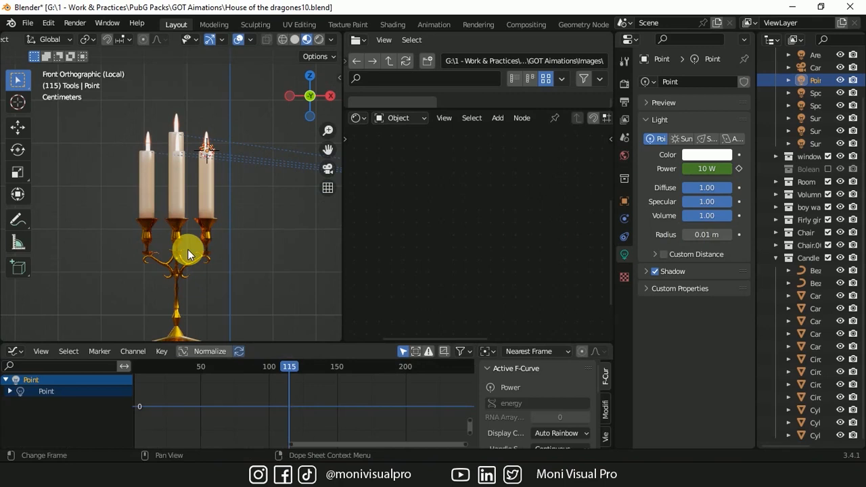
{"action": "left_click", "coordinate": [48, 392]}
{"action": "left_click", "coordinate": [11, 392]}
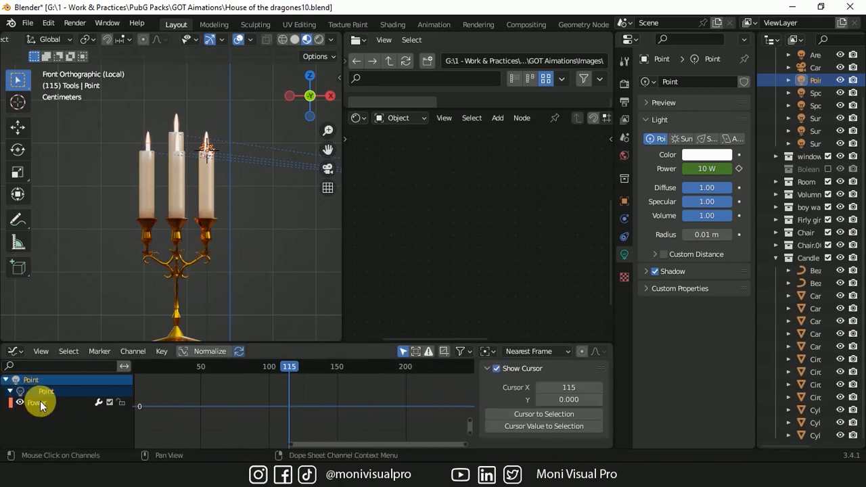
Add a Noise modifier with a scale of 9.3 to the point light's Power curve
{"action": "left_click", "coordinate": [40, 402]}
{"action": "left_click", "coordinate": [608, 416]}
{"action": "left_click", "coordinate": [528, 370]}
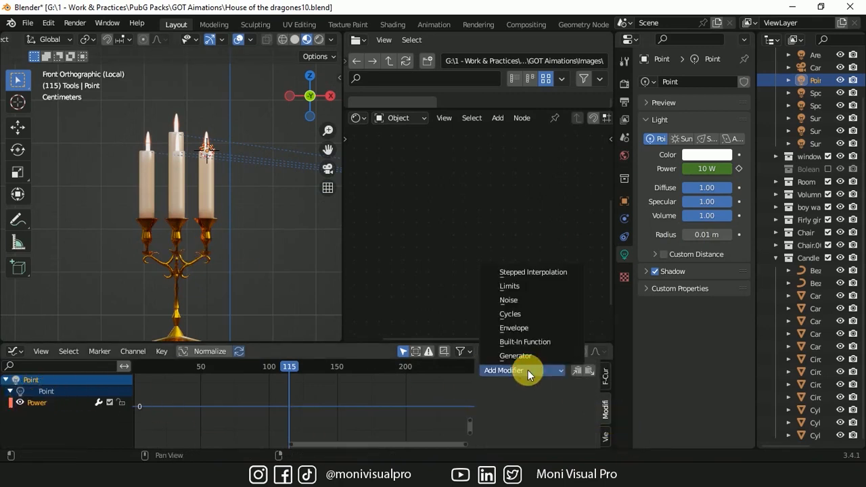
{"action": "left_click", "coordinate": [519, 299]}
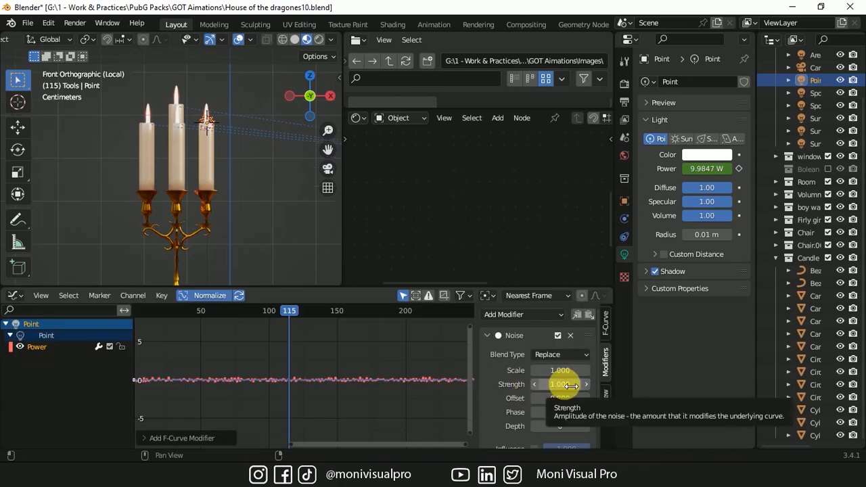
{"action": "left_click_drag", "start_coordinate": [561, 370], "coordinate": [575, 370]}
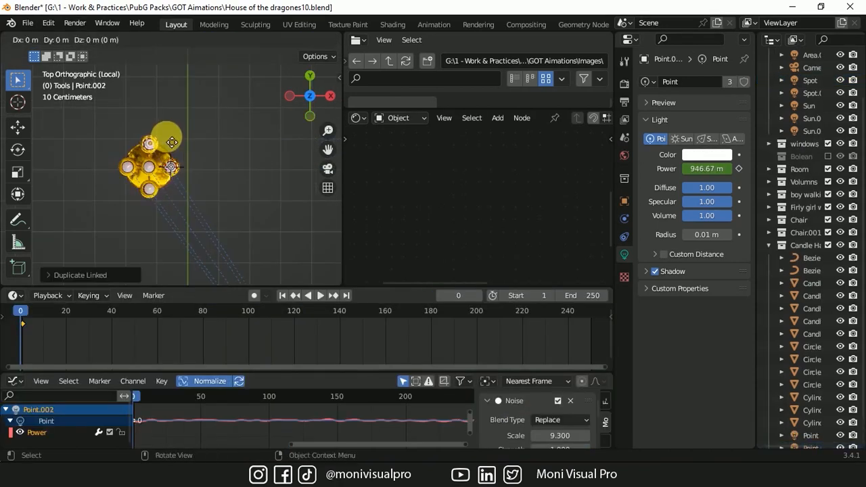
Create linked duplicates of the point light and place them on the other candles of the candelabra
{"action": "key", "text": "alt+d"}
{"action": "left_click", "coordinate": [171, 166]}
{"action": "key", "text": "alt+d"}
{"action": "left_click", "coordinate": [172, 191]}
{"action": "key", "text": "alt+d"}
{"action": "left_click", "coordinate": [197, 181]}
In front view, raise the centre point light along Z to the flame of the taller middle candle
{"action": "key", "text": "grave"}
{"action": "left_click", "coordinate": [145, 106]}
{"action": "key", "text": "g"}
{"action": "key", "text": "z"}
{"action": "left_click", "coordinate": [177, 144]}
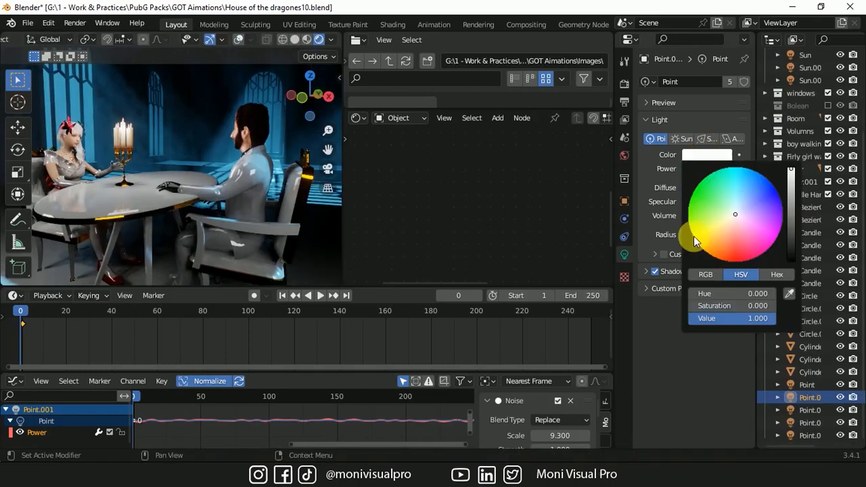
Tint the candle point lights a pale peach colour and open the render settings
{"action": "left_click_drag", "start_coordinate": [692, 236], "coordinate": [733, 229]}
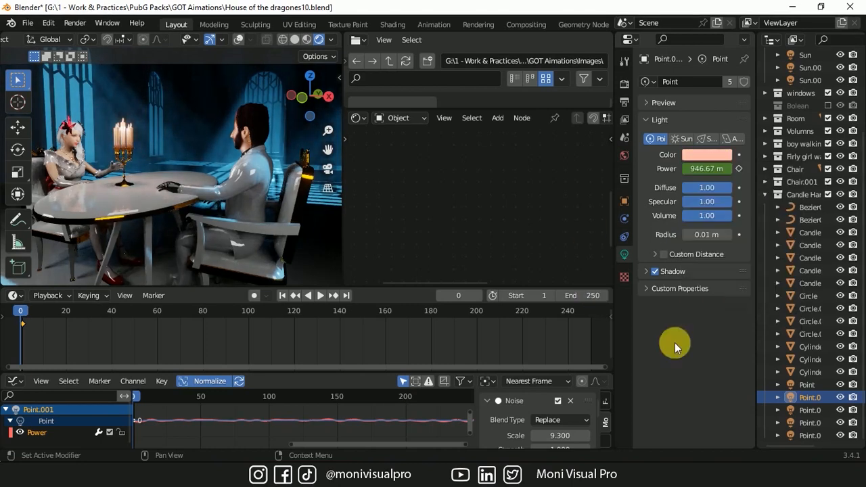
{"action": "left_click", "coordinate": [627, 85]}
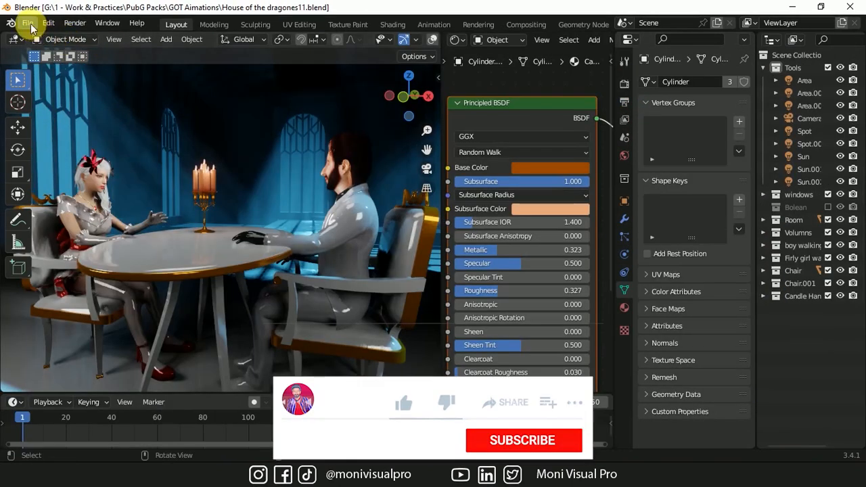
Import the wine glass reference images (29).jpeg as a plane using the Images as Planes importer
{"action": "left_click", "coordinate": [28, 24]}
{"action": "mouse_move", "coordinate": [70, 189]}
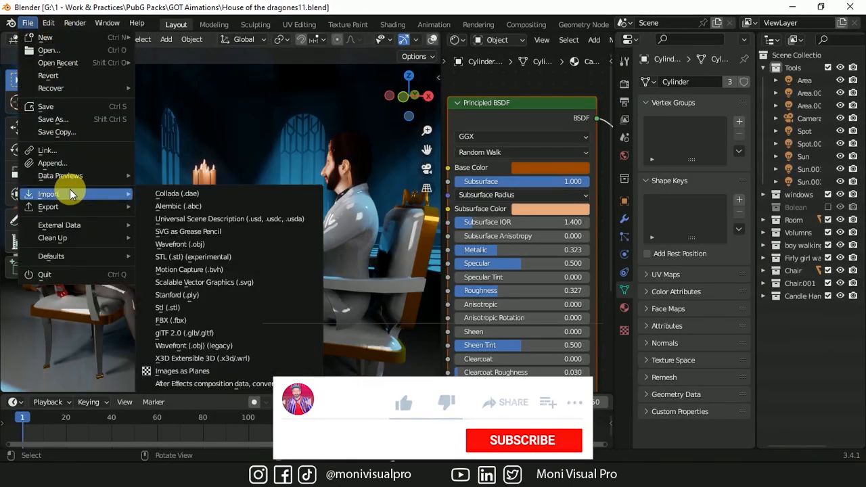
{"action": "left_click", "coordinate": [209, 370]}
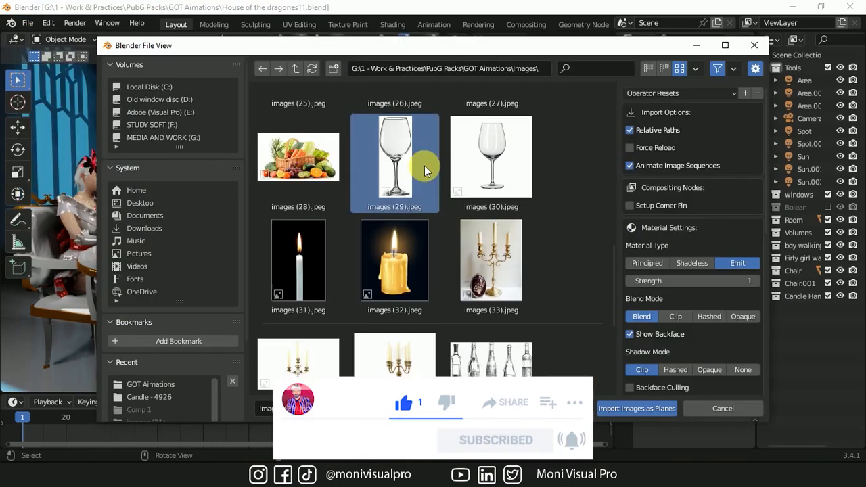
{"action": "left_click", "coordinate": [617, 408]}
Move the imported wine glass image into a new collection named Glass
{"action": "key", "text": "m"}
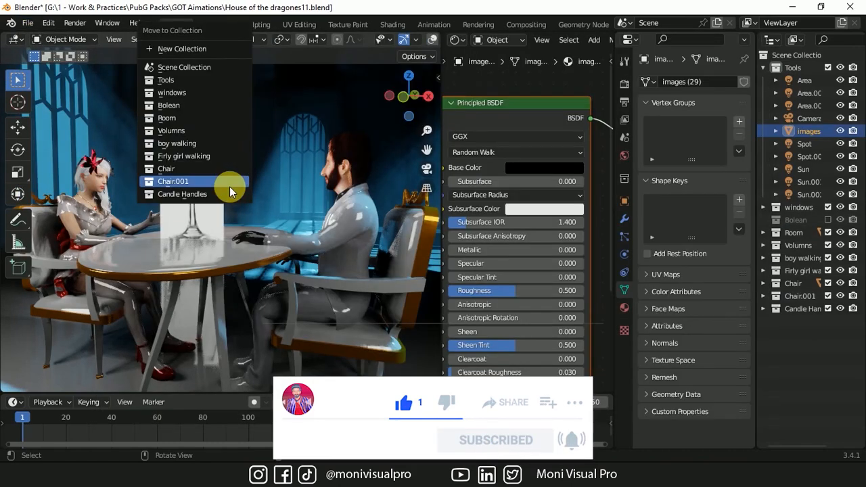
{"action": "left_click", "coordinate": [191, 50]}
{"action": "type", "text": "Glass"}
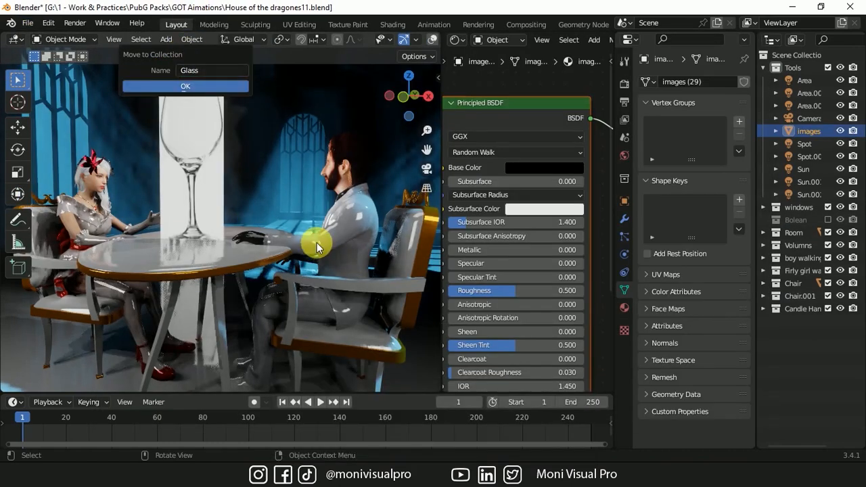
{"action": "key", "text": "Return"}
Isolate the glass image in local view with material preview shading and overlays on, seen from the front
{"action": "scroll", "coordinate": [403, 40], "scroll_direction": "down", "scroll_amount": 5}
{"action": "left_click", "coordinate": [406, 40]}
{"action": "key", "text": "KP_Divide"}
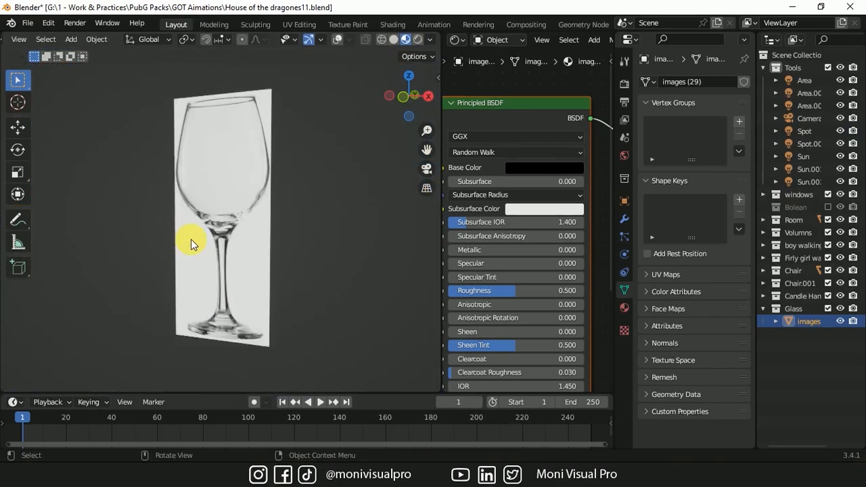
{"action": "left_click", "coordinate": [336, 38]}
{"action": "key", "text": "grave"}
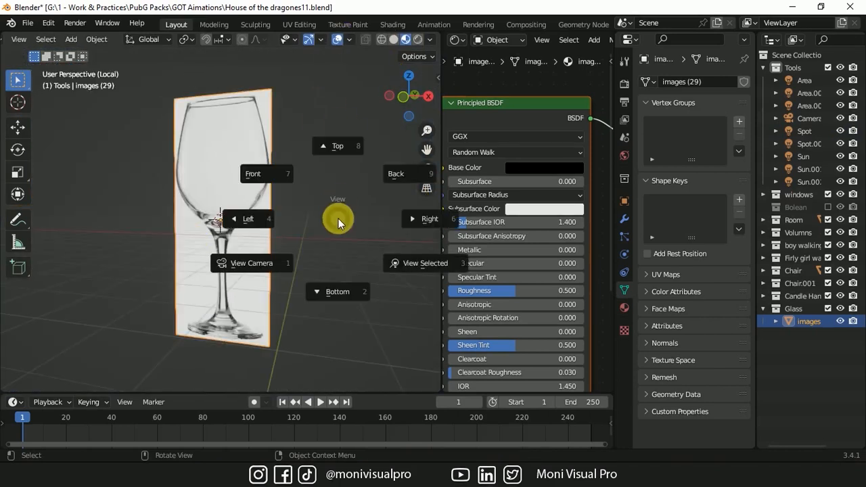
{"action": "left_click", "coordinate": [280, 176]}
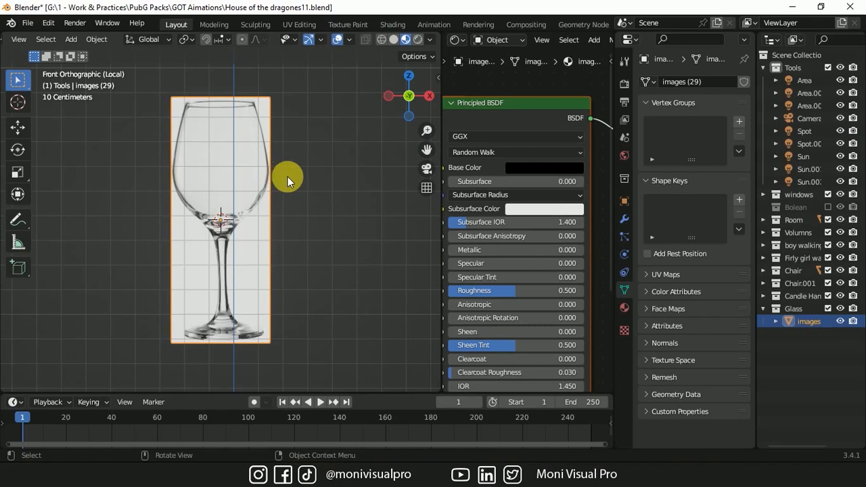
Add a mesh circle at the base of the reference glass and scale it down to the foot's width
{"action": "middle_click_drag", "start_coordinate": [288, 177], "coordinate": [306, 144], "text": "shift"}
{"action": "right_click", "coordinate": [240, 304], "text": "shift"}
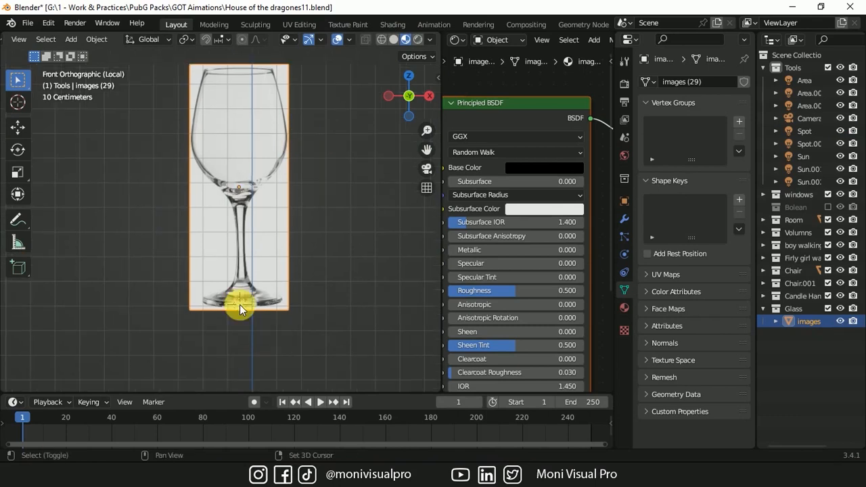
{"action": "key", "text": "shift+a"}
{"action": "mouse_move", "coordinate": [223, 148]}
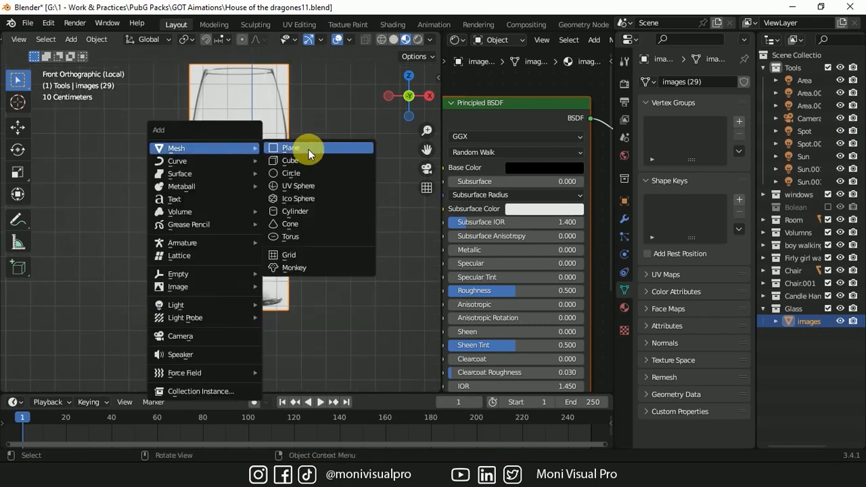
{"action": "left_click", "coordinate": [295, 176]}
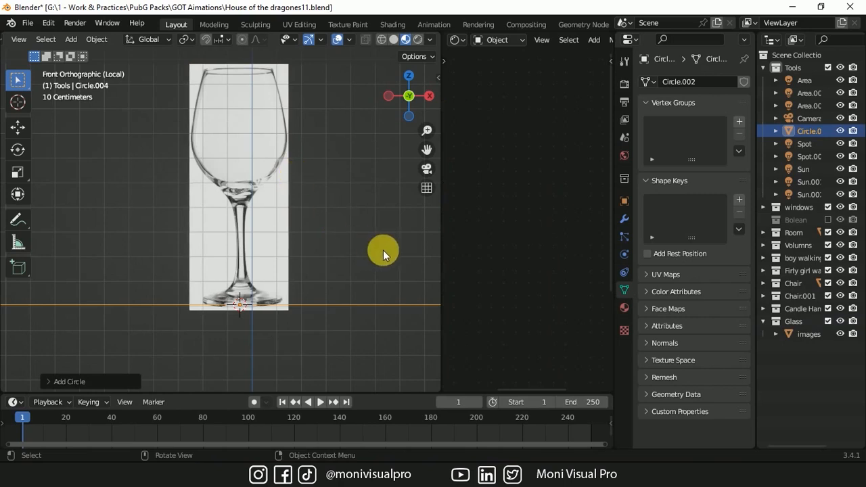
{"action": "key", "text": "s"}
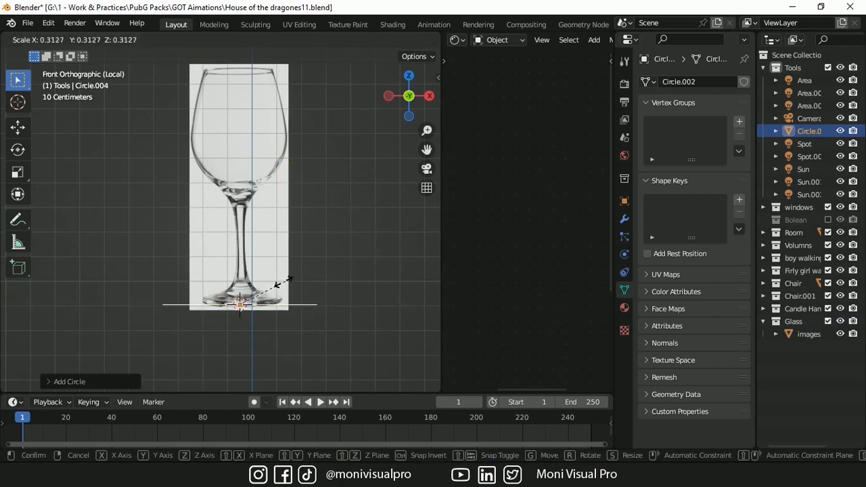
{"action": "left_click", "coordinate": [305, 348]}
Extrude the circle slightly upward along Z in Edit Mode and narrow the new ring a little to form the foot's edge
{"action": "key", "text": "Tab"}
{"action": "scroll", "coordinate": [309, 352], "scroll_direction": "up", "scroll_amount": 2}
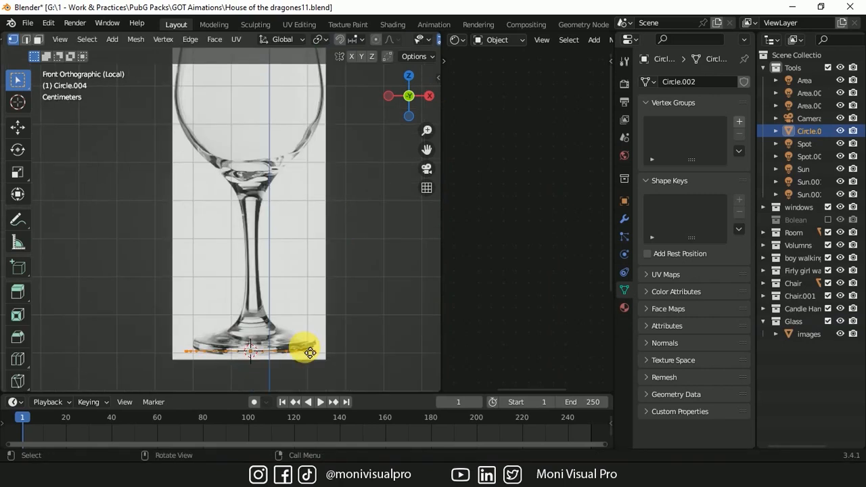
{"action": "key", "text": "g"}
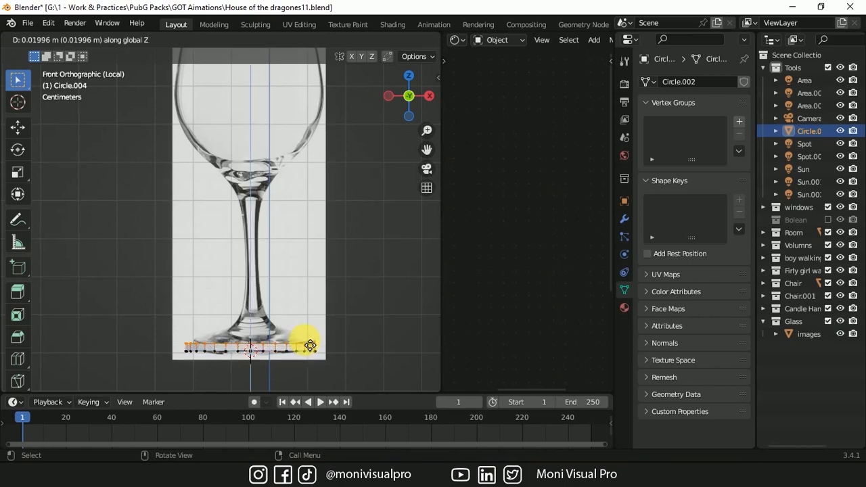
{"action": "left_click", "coordinate": [309, 340]}
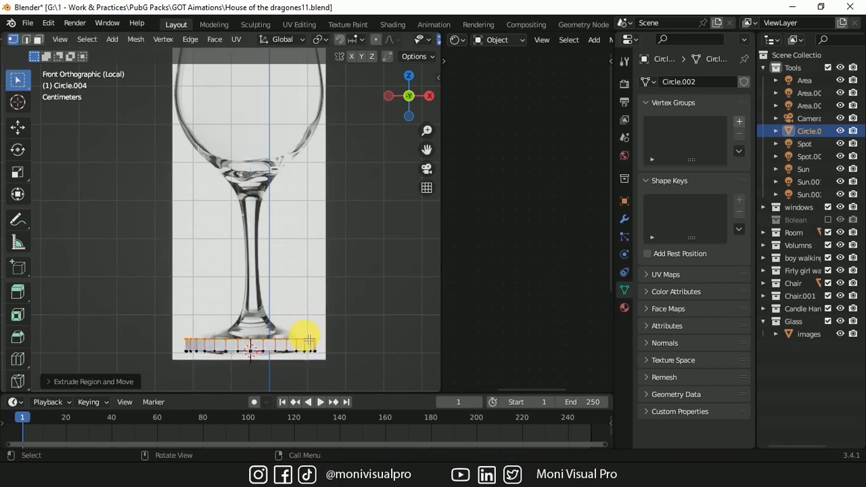
{"action": "key", "text": "s"}
{"action": "left_click", "coordinate": [363, 319]}
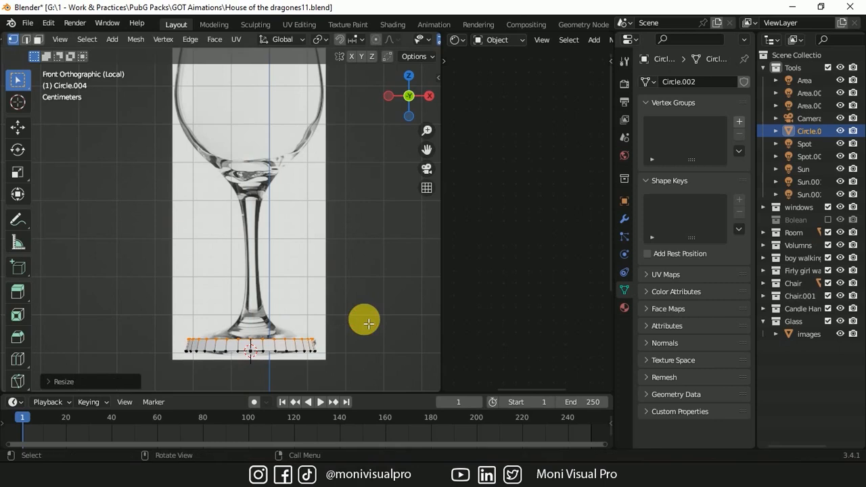
{"action": "key", "text": "e"}
{"action": "left_click", "coordinate": [283, 332]}
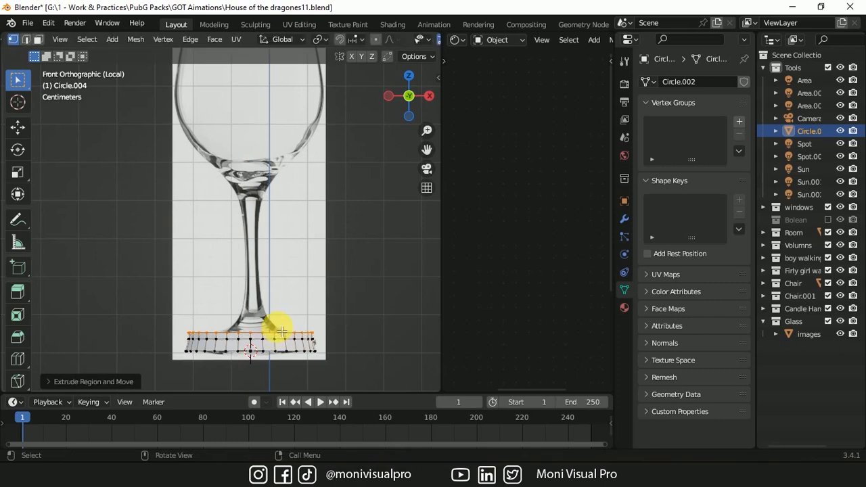
{"action": "key", "text": "ctrl+z"}
Extrude the foot's upper ring twice, scaling each new ring in to follow the reference slope up to the stem's width
{"action": "key", "text": "e"}
{"action": "left_click", "coordinate": [283, 327]}
{"action": "key", "text": "s"}
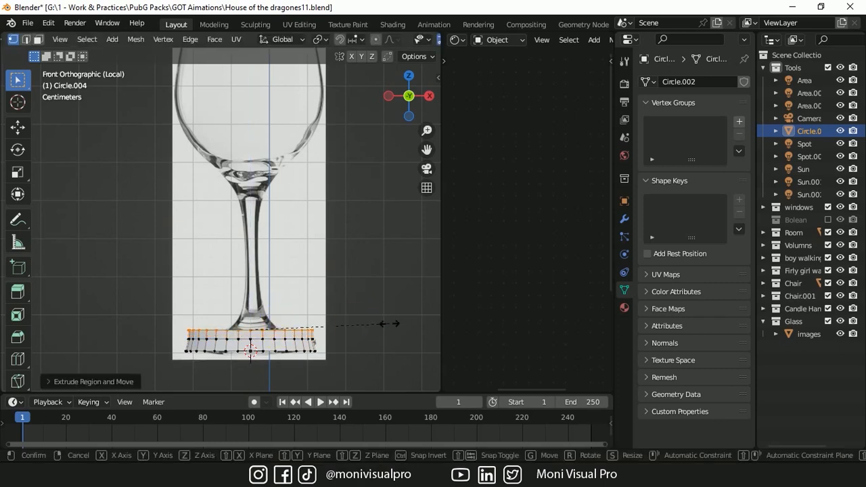
{"action": "left_click", "coordinate": [299, 331]}
{"action": "key", "text": "e"}
{"action": "key", "text": "z"}
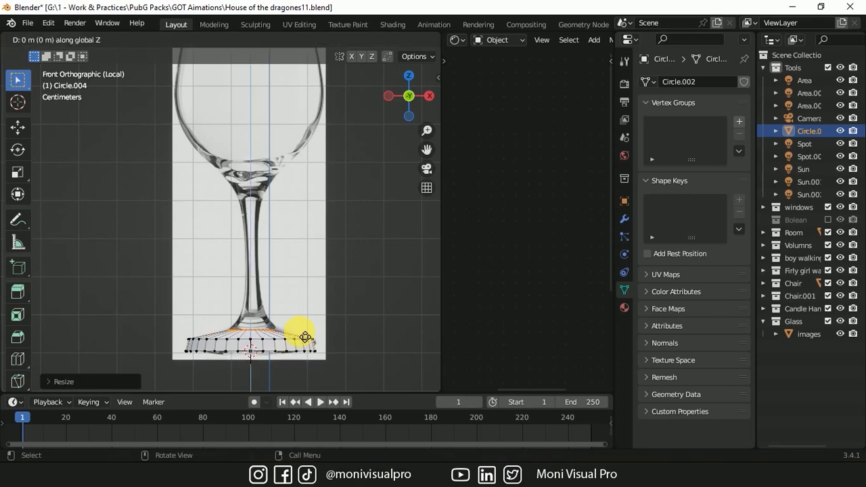
{"action": "left_click", "coordinate": [295, 306]}
{"action": "key", "text": "s"}
{"action": "left_click", "coordinate": [302, 311]}
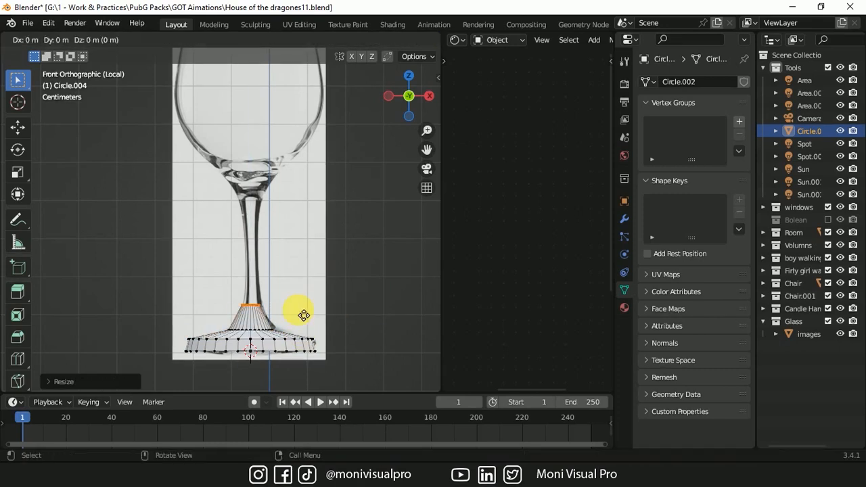
Extrude the stem up along Z, then extrude once more and widen the ring to the bottom of the bowl
{"action": "key", "text": "e"}
{"action": "key", "text": "z"}
{"action": "left_click", "coordinate": [298, 218]}
{"action": "key", "text": "e"}
{"action": "key", "text": "z"}
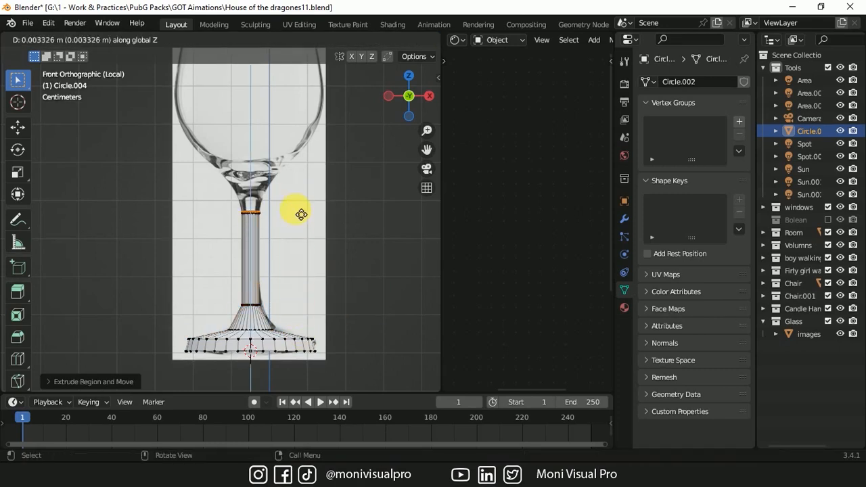
{"action": "left_click", "coordinate": [329, 174]}
{"action": "key", "text": "s"}
{"action": "left_click", "coordinate": [281, 170]}
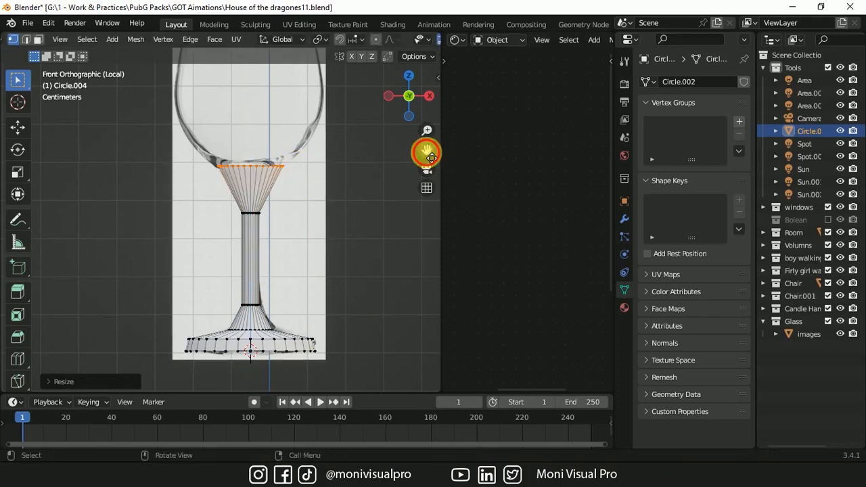
Extrude the bowl up along Z to the top of the reference glass and scale the ring to the rim's width
{"action": "left_click_drag", "start_coordinate": [427, 150], "coordinate": [424, 274]}
{"action": "key", "text": "e"}
{"action": "key", "text": "z"}
{"action": "left_click", "coordinate": [264, 110]}
{"action": "key", "text": "s"}
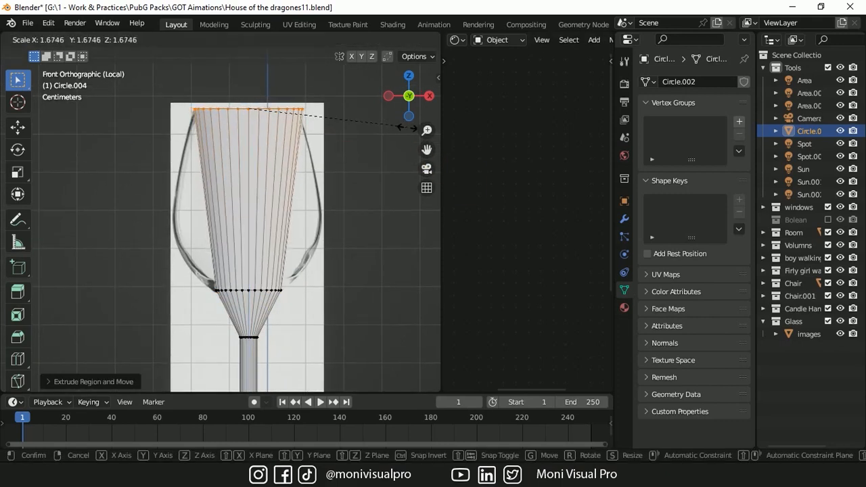
{"action": "left_click", "coordinate": [309, 230]}
Add a centred loop cut around the bowl and scale it out to the reference outline
{"action": "key", "text": "ctrl+r"}
{"action": "left_click", "coordinate": [280, 228]}
{"action": "right_click", "coordinate": [331, 230]}
{"action": "key", "text": "s"}
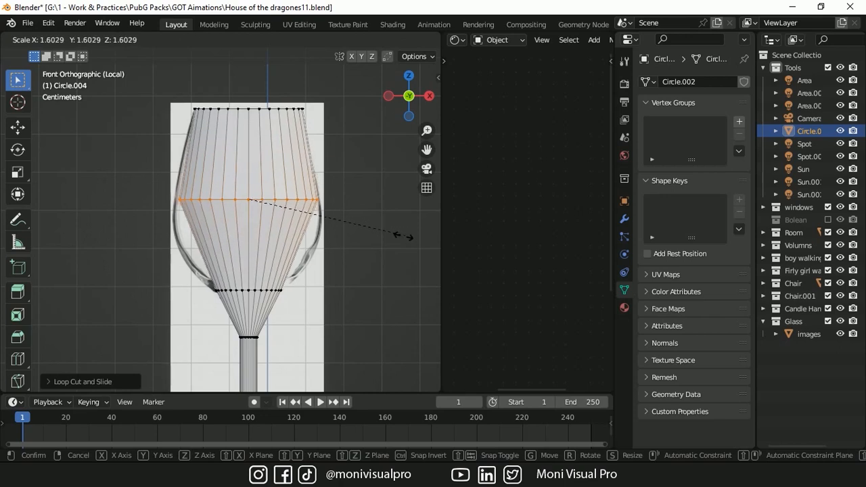
{"action": "left_click", "coordinate": [334, 245]}
Add a second loop cut in the lower bowl, widened to the outline and beveled with 2 segments
{"action": "key", "text": "ctrl+r"}
{"action": "left_click", "coordinate": [284, 249]}
{"action": "right_click", "coordinate": [284, 249]}
{"action": "key", "text": "s"}
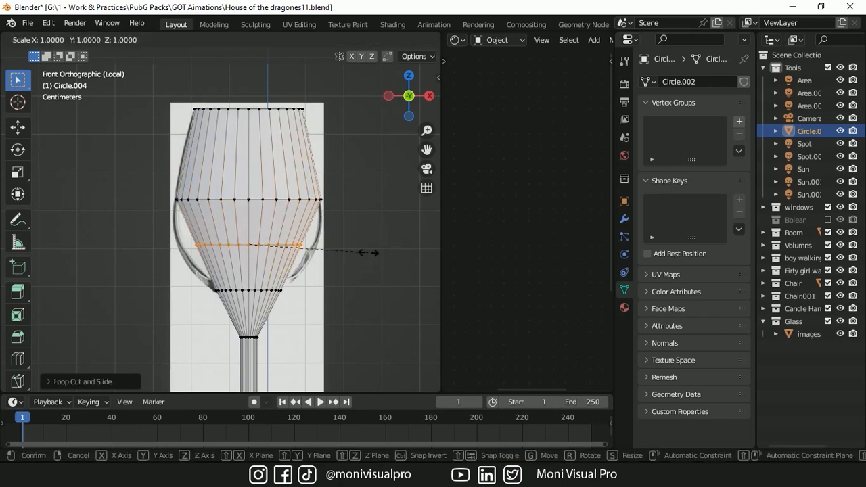
{"action": "left_click", "coordinate": [398, 258]}
{"action": "key", "text": "ctrl+b"}
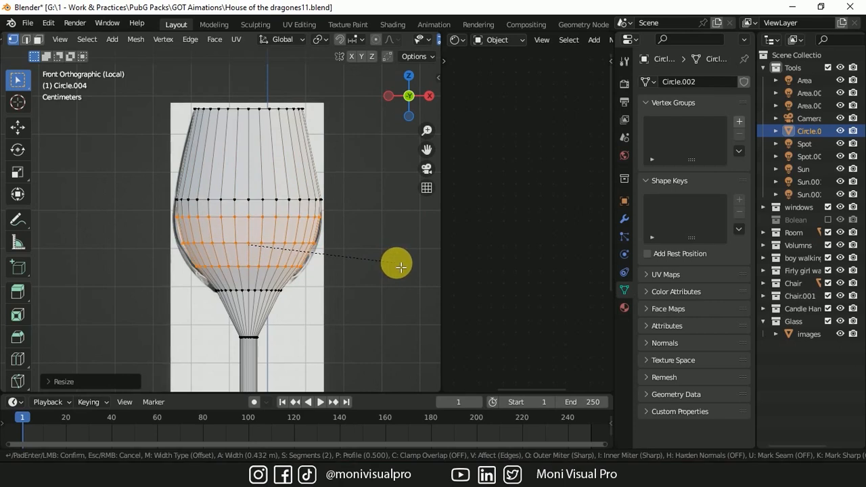
{"action": "left_click", "coordinate": [396, 264]}
Slide the bowl's upper middle edge loop upward and bevel it with 2 segments
{"action": "left_click", "coordinate": [273, 197], "text": "alt"}
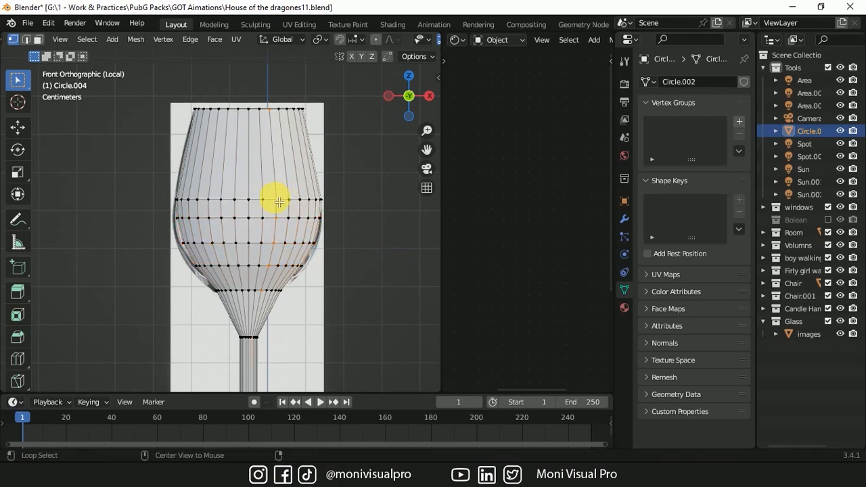
{"action": "key", "text": "g"}
{"action": "key", "text": "g"}
{"action": "left_click", "coordinate": [379, 203]}
{"action": "key", "text": "ctrl+b"}
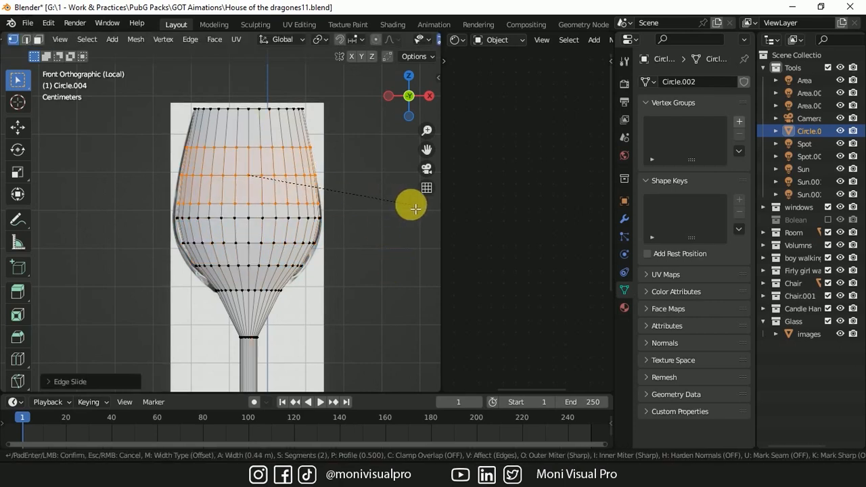
{"action": "left_click", "coordinate": [309, 125]}
Bevel the edge loops at the bottom of the bowl and at the top of the stem
{"action": "middle_click_drag", "start_coordinate": [292, 302], "coordinate": [298, 179], "text": "shift"}
{"action": "left_click", "coordinate": [271, 171], "text": "alt"}
{"action": "key", "text": "ctrl+b"}
{"action": "left_click", "coordinate": [381, 188]}
{"action": "left_click", "coordinate": [259, 217], "text": "alt"}
{"action": "left_click", "coordinate": [252, 214], "text": "alt"}
{"action": "key", "text": "ctrl+b"}
{"action": "left_click", "coordinate": [309, 209]}
Bevel the edge loops at the lower end of the stem and where it flares into the foot
{"action": "left_click", "coordinate": [264, 309], "text": "alt"}
{"action": "key", "text": "ctrl+b"}
{"action": "left_click", "coordinate": [348, 293]}
{"action": "left_click", "coordinate": [264, 334], "text": "alt"}
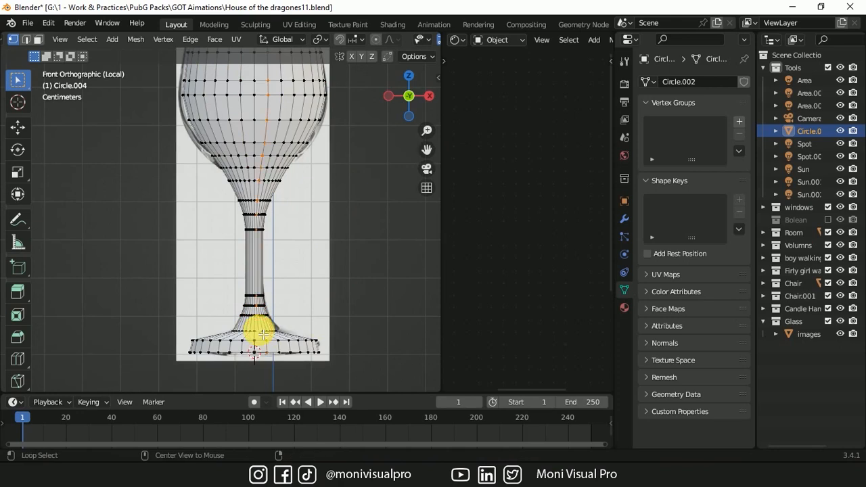
{"action": "left_click", "coordinate": [261, 335], "text": "alt"}
{"action": "key", "text": "ctrl+b"}
{"action": "left_click", "coordinate": [356, 314]}
Bevel the foot's outer upper edge loop and return to Object Mode
{"action": "left_click", "coordinate": [264, 346], "text": "alt"}
{"action": "left_click", "coordinate": [265, 342], "text": "alt"}
{"action": "key", "text": "ctrl+b"}
{"action": "left_click", "coordinate": [366, 327]}
{"action": "key", "text": "Tab"}
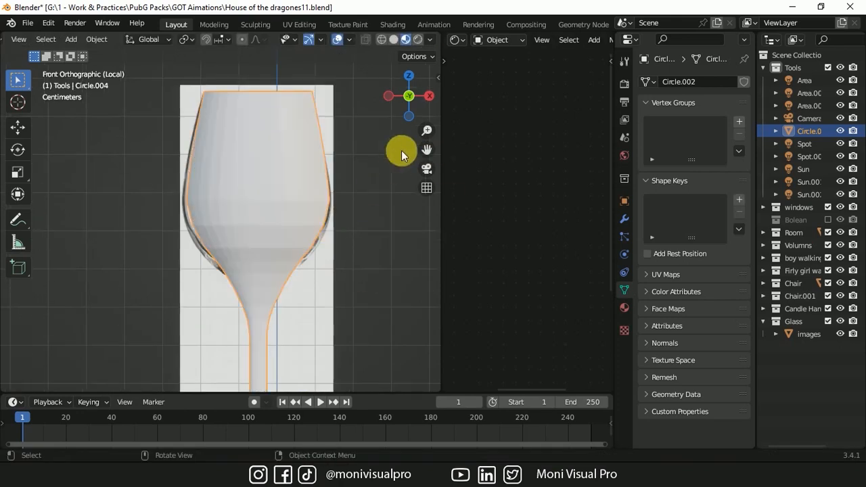
Shade the wine glass smooth and give it wall thickness with a Solidify modifier, undoing the last change
{"action": "left_click_drag", "start_coordinate": [414, 108], "coordinate": [414, 138]}
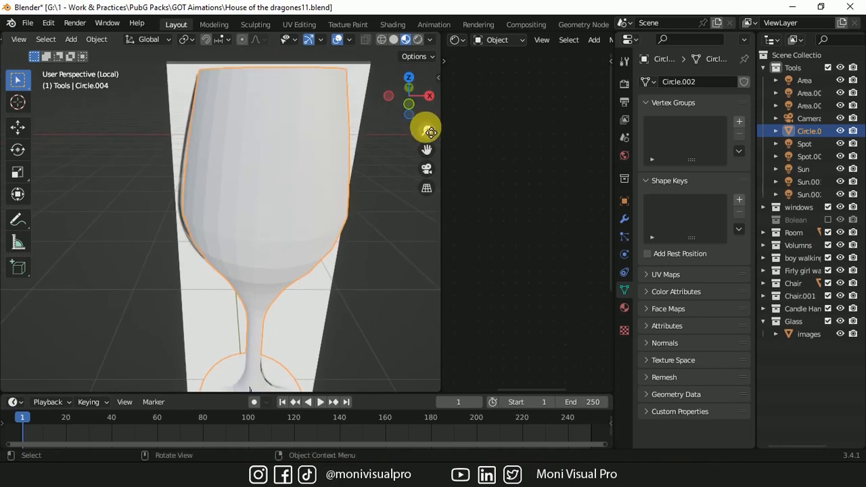
{"action": "scroll", "coordinate": [254, 217], "scroll_direction": "down", "scroll_amount": 3}
{"action": "right_click", "coordinate": [253, 211]}
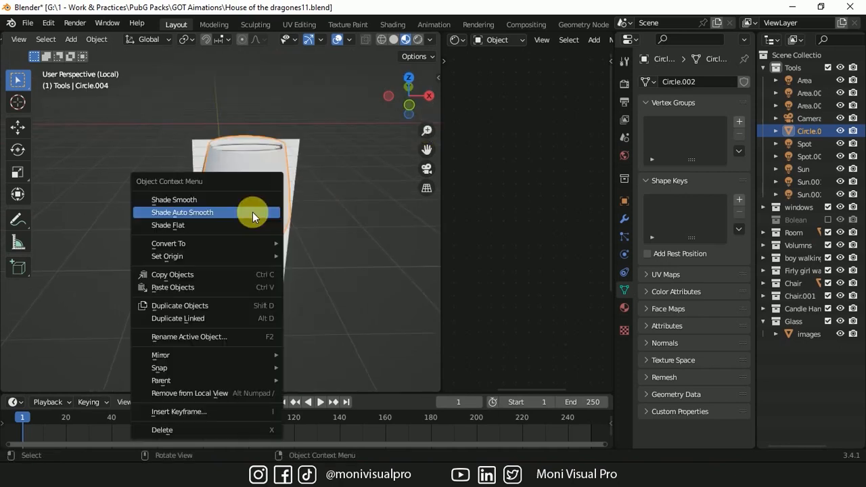
{"action": "left_click", "coordinate": [216, 198]}
{"action": "left_click", "coordinate": [623, 218]}
{"action": "left_click", "coordinate": [685, 83]}
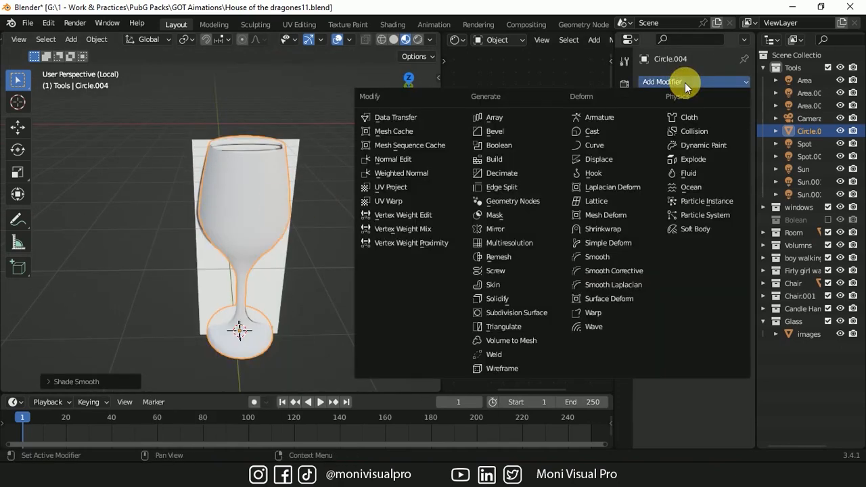
{"action": "left_click", "coordinate": [499, 298]}
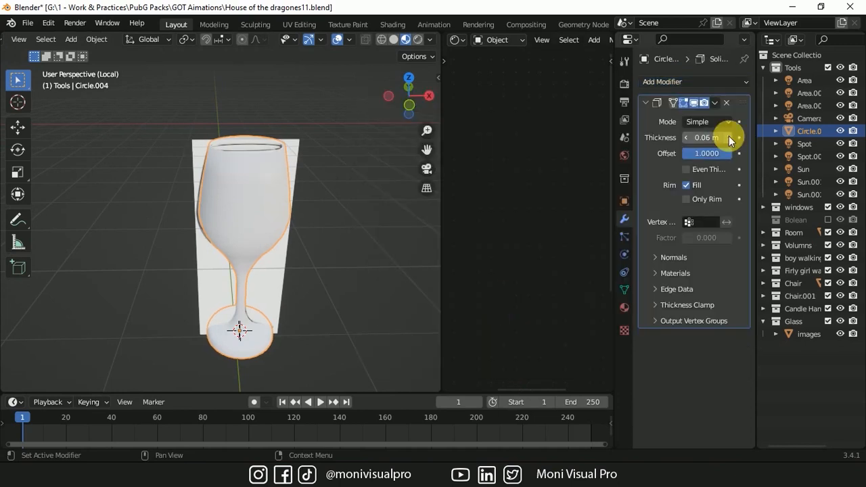
{"action": "key", "text": "ctrl+z"}
Add a Subdivision Surface modifier to the wine glass and place it above the Solidify modifier
{"action": "left_click", "coordinate": [667, 82]}
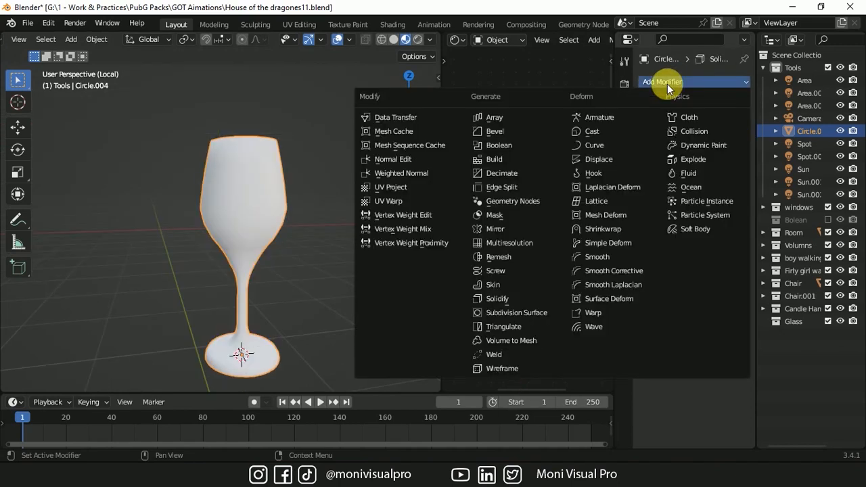
{"action": "left_click", "coordinate": [519, 314]}
{"action": "left_click_drag", "start_coordinate": [743, 120], "coordinate": [745, 92]}
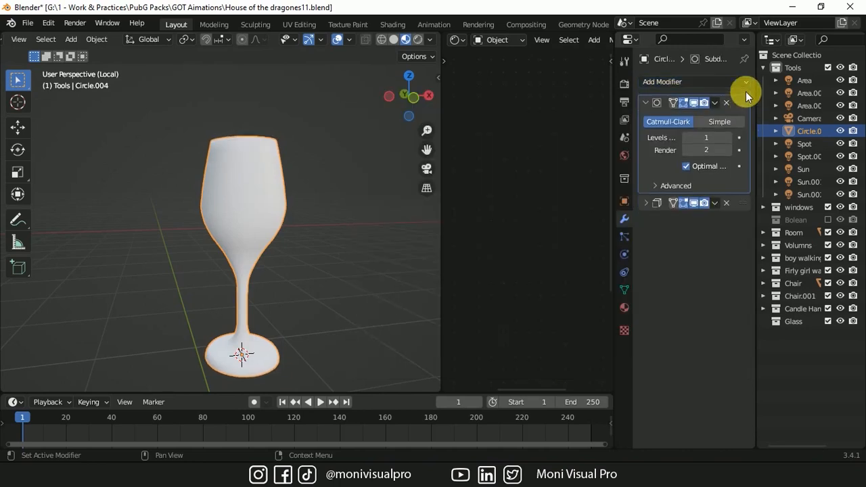
{"action": "scroll", "coordinate": [583, 36], "scroll_direction": "down", "scroll_amount": 5}
Create a material named Glass for the wine glass and replace its Principled BSDF with a Glass BSDF connected to the surface output
{"action": "left_click", "coordinate": [490, 40]}
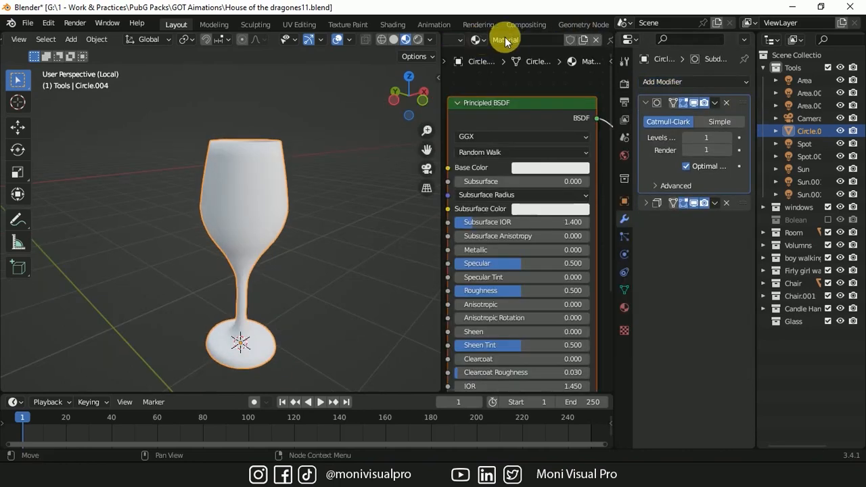
{"action": "key", "text": "Return"}
{"action": "middle_click_drag", "start_coordinate": [515, 99], "coordinate": [500, 108]}
{"action": "left_click", "coordinate": [539, 115]}
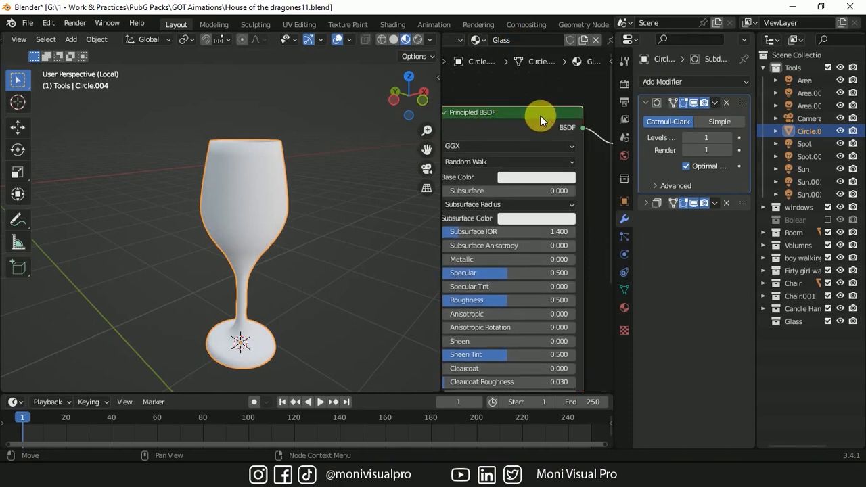
{"action": "key", "text": "Delete"}
{"action": "middle_click_drag", "start_coordinate": [573, 152], "coordinate": [500, 172]}
{"action": "left_click_drag", "start_coordinate": [540, 164], "coordinate": [501, 174]}
{"action": "type", "text": "glass"}
{"action": "key", "text": "Return"}
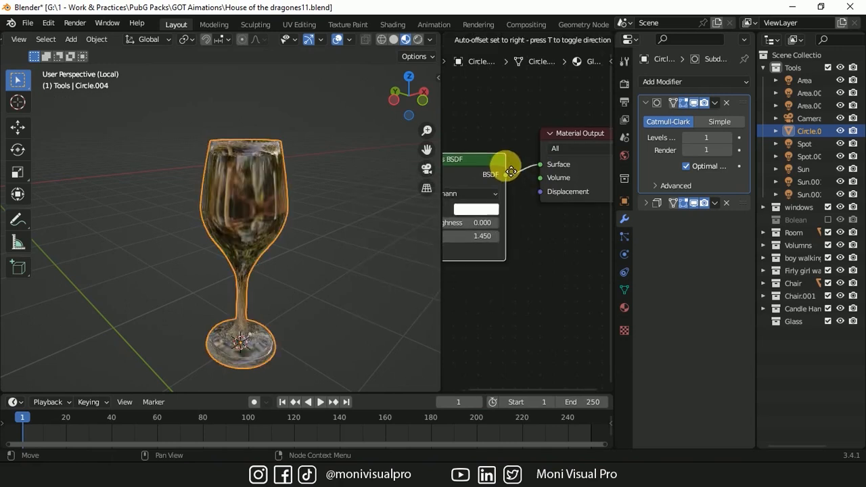
Make sure Refraction is enabled in Eevee's Screen Space Reflections and turn on Screen Space Refraction for the Glass material
{"action": "left_click", "coordinate": [625, 84]}
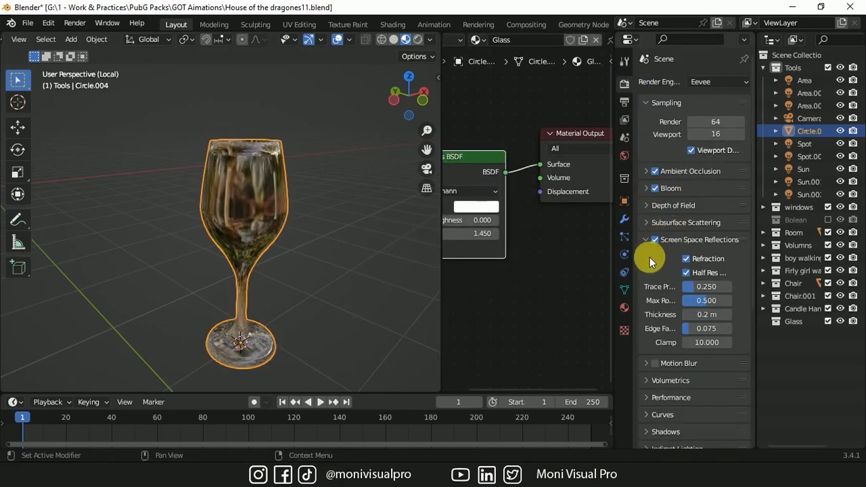
{"action": "left_click", "coordinate": [686, 259]}
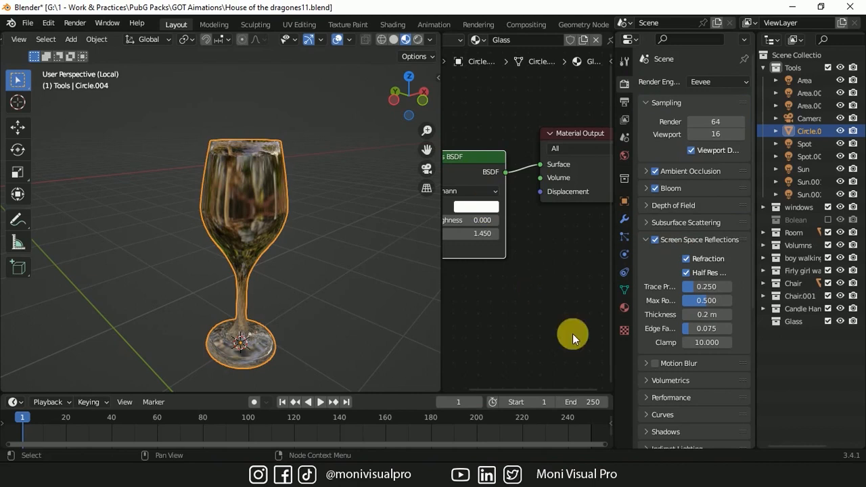
{"action": "left_click", "coordinate": [624, 308]}
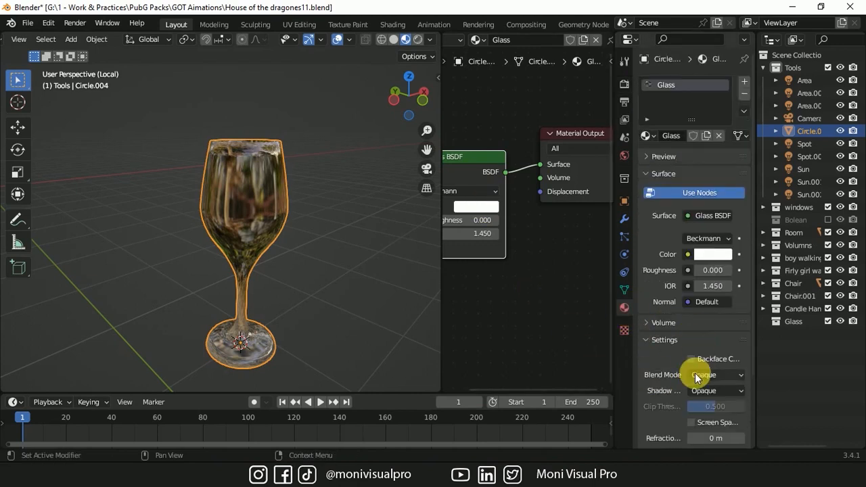
{"action": "scroll", "coordinate": [692, 373], "scroll_direction": "down", "scroll_amount": 3}
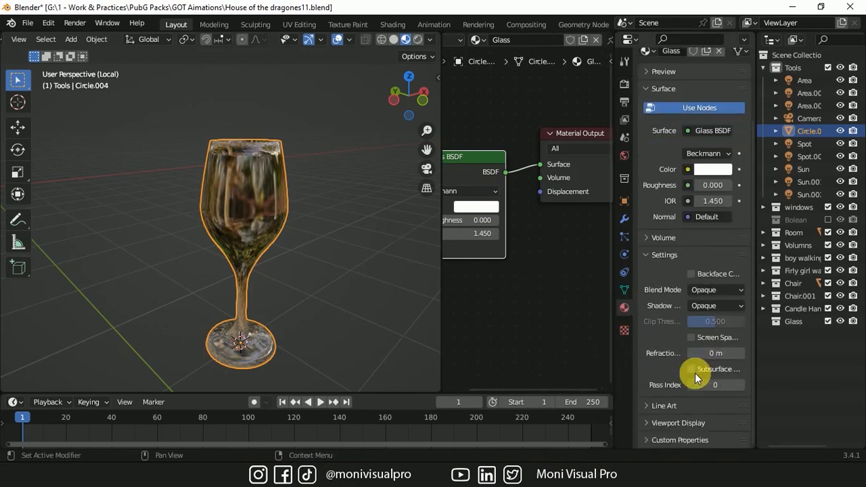
{"action": "left_click", "coordinate": [691, 337]}
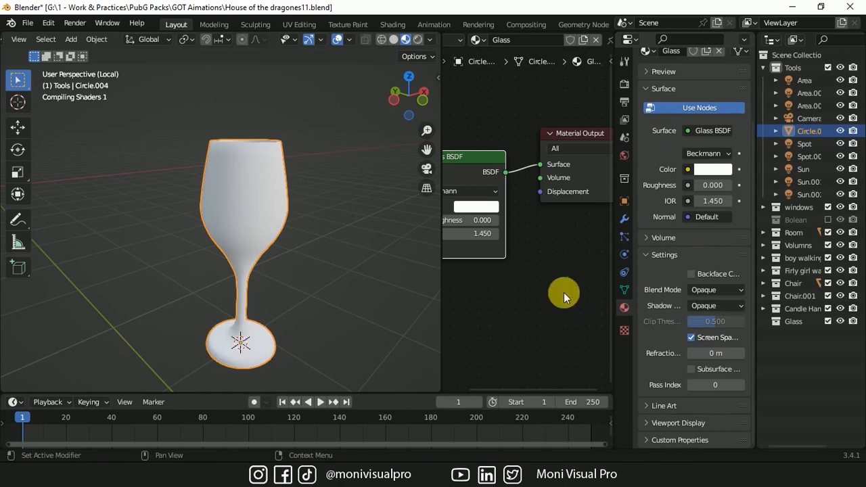
Duplicate the bowl's geometry from below the rim to its lower taper and separate the copy into its own object
{"action": "key", "text": "Tab"}
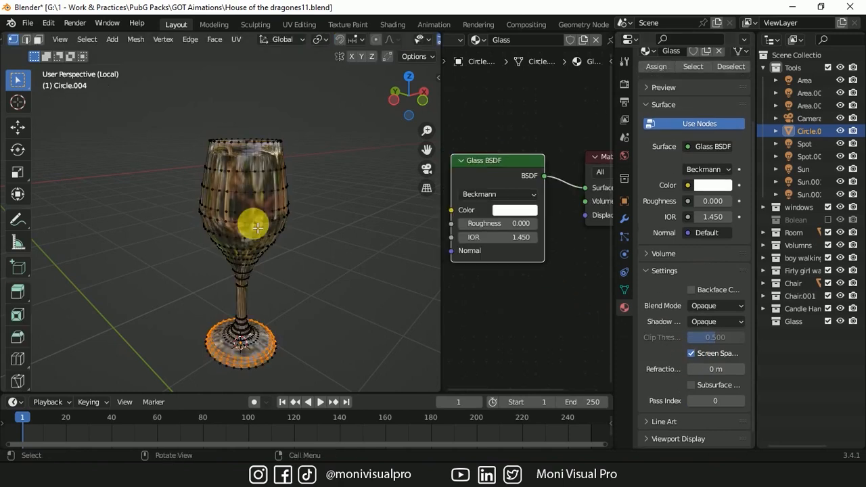
{"action": "key", "text": "ctrl+KP_3"}
{"action": "key", "text": "alt+z"}
{"action": "left_click_drag", "start_coordinate": [200, 161], "coordinate": [299, 247]}
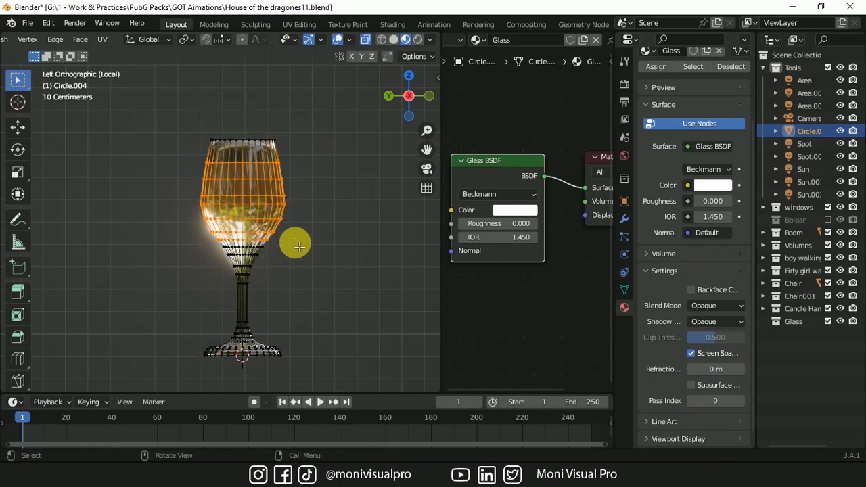
{"action": "key", "text": "ctrl+KP_Subtract"}
{"action": "key", "text": "shift+d"}
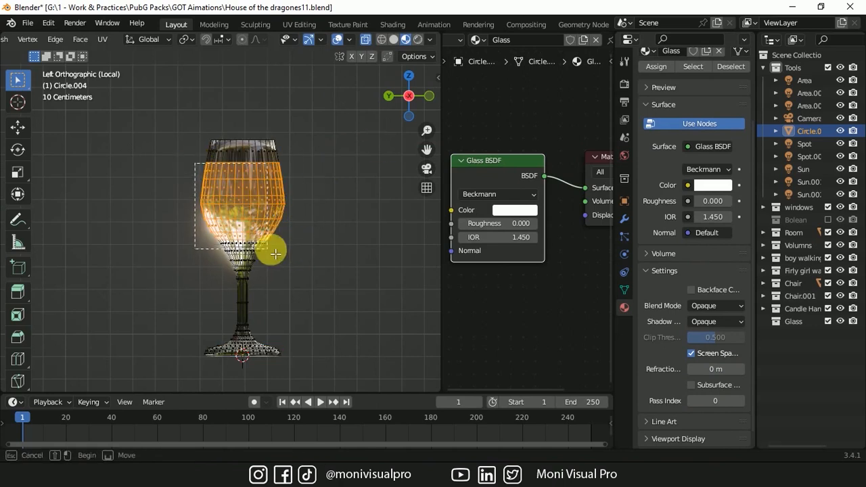
{"action": "left_click", "coordinate": [333, 240]}
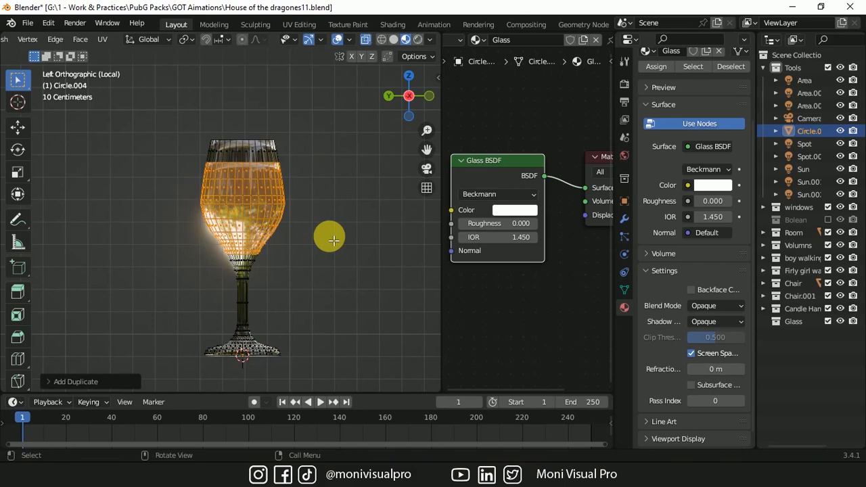
{"action": "key", "text": "p"}
{"action": "left_click", "coordinate": [329, 237]}
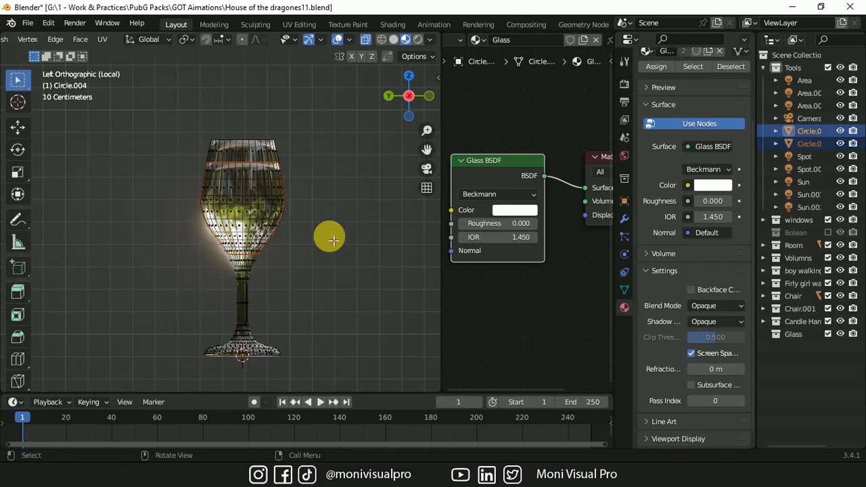
Move the wine glass and the separated bowl piece into the Glass collection
{"action": "key", "text": "Tab"}
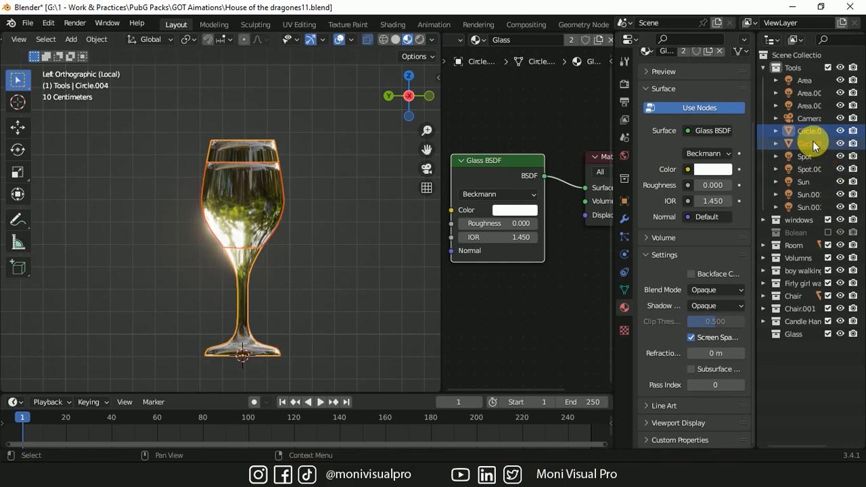
{"action": "left_click", "coordinate": [813, 142], "text": "ctrl"}
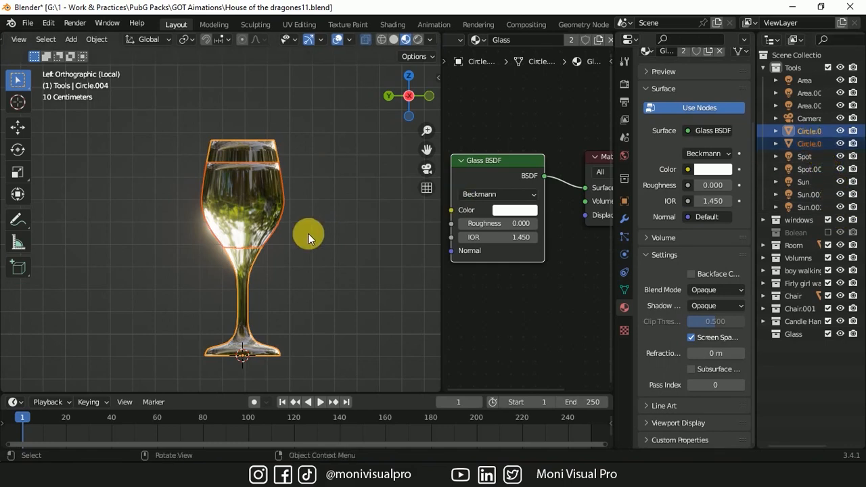
{"action": "key", "text": "m"}
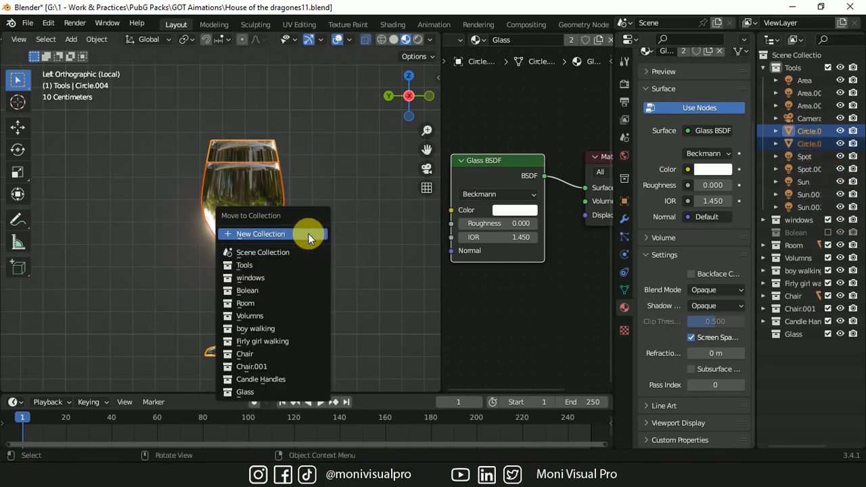
{"action": "left_click", "coordinate": [245, 392]}
Remove the Subdivision Surface and Solidify modifiers from the separated bowl piece
{"action": "left_click", "coordinate": [811, 333]}
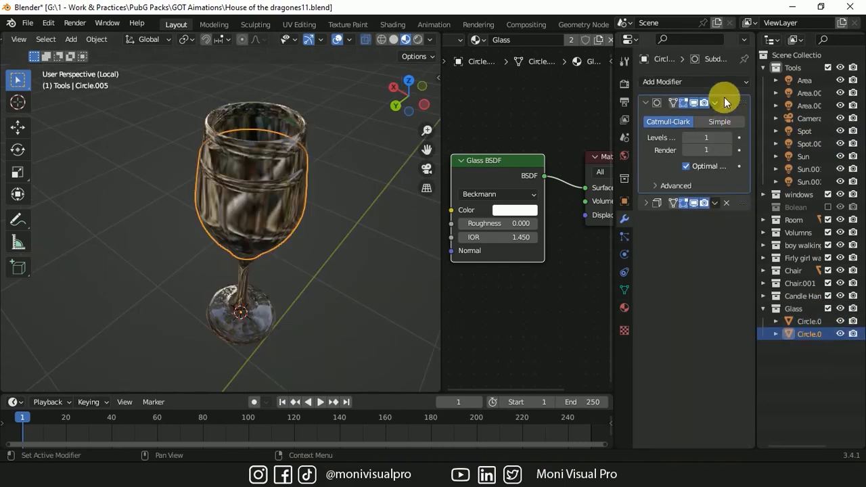
{"action": "left_click", "coordinate": [726, 103]}
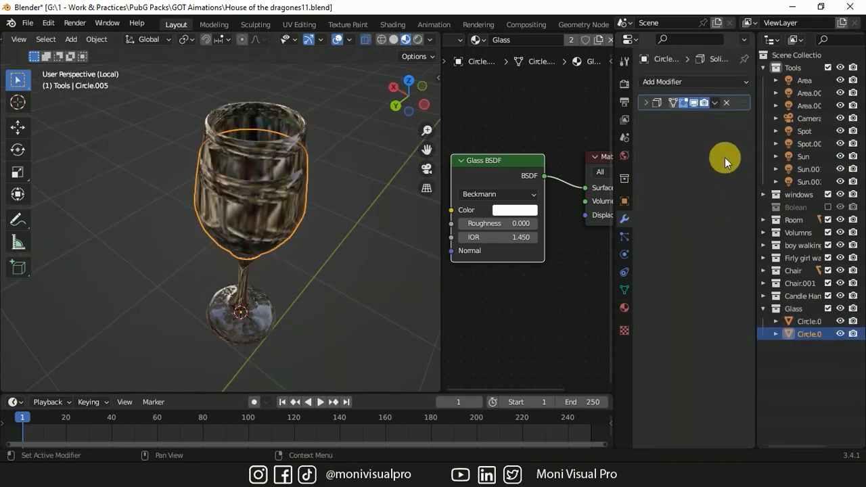
{"action": "left_click", "coordinate": [727, 101]}
Affecting only origins, move the separated piece's origin up along Z to its bottom edge, and scale the piece to fit inside the bowl
{"action": "left_click", "coordinate": [414, 104]}
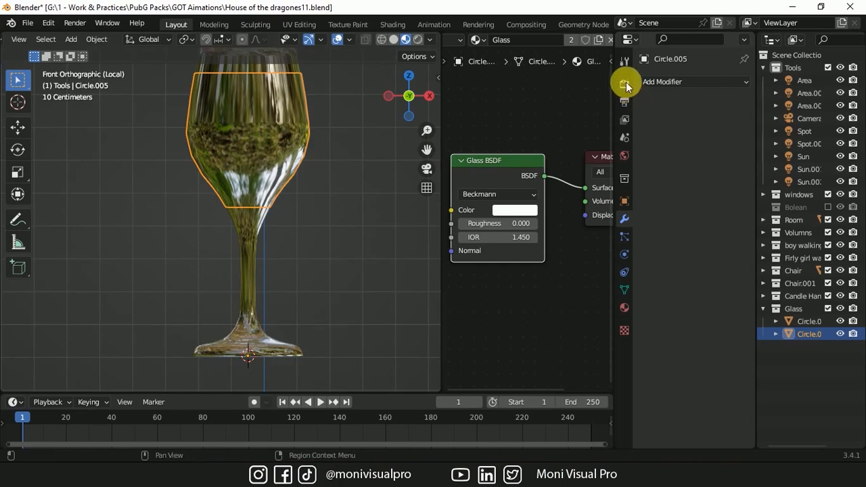
{"action": "left_click", "coordinate": [624, 61]}
{"action": "left_click", "coordinate": [691, 133]}
{"action": "left_click", "coordinate": [250, 343]}
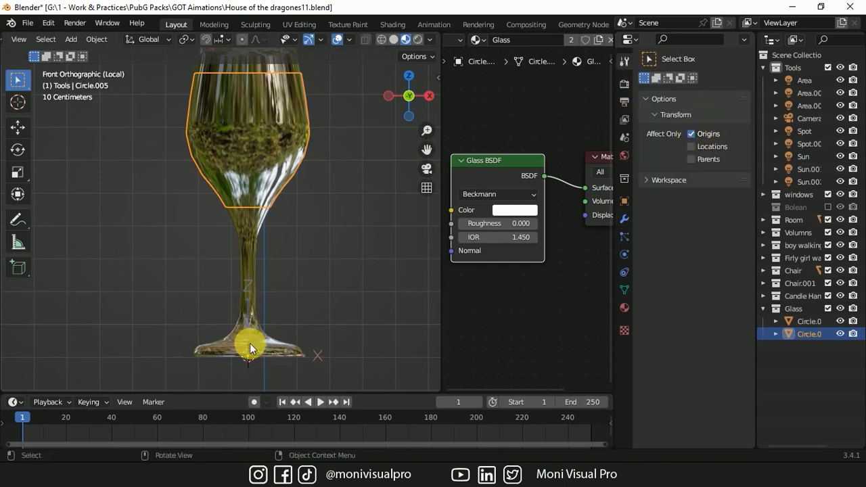
{"action": "key", "text": "g"}
{"action": "key", "text": "z"}
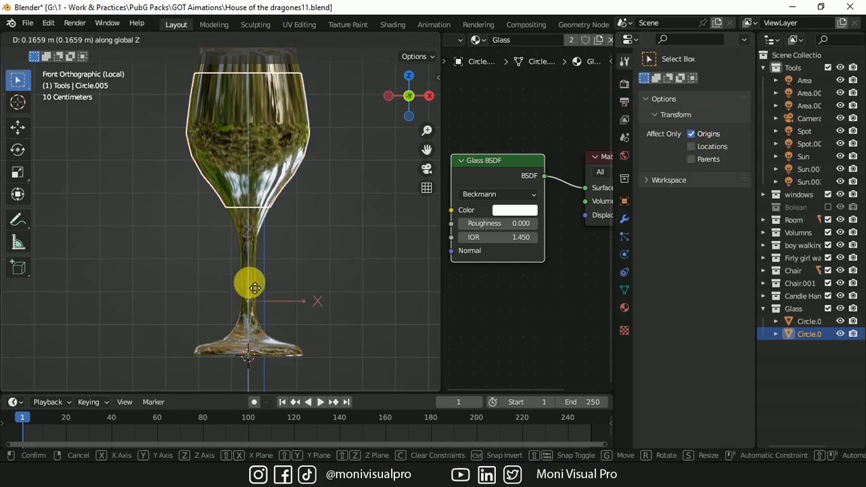
{"action": "left_click", "coordinate": [254, 206]}
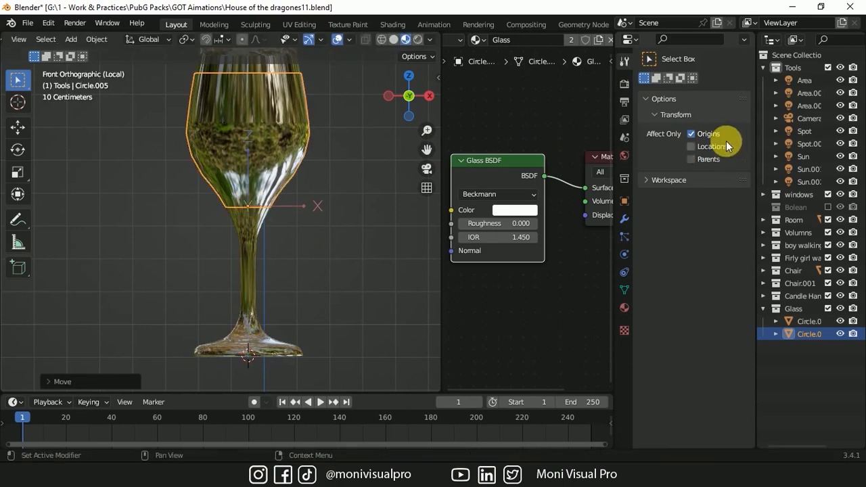
{"action": "key", "text": "s"}
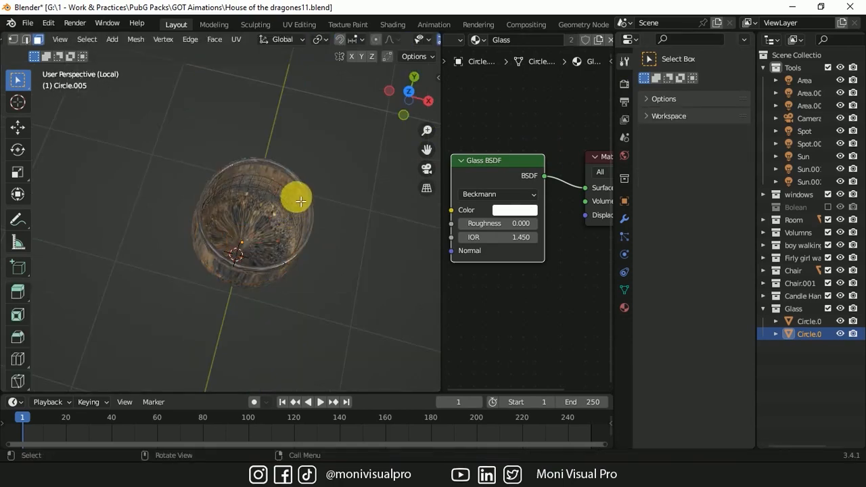
Fill the open top and bottom edge loops of the inner bowl piece with faces and return to Object Mode
{"action": "middle_click_drag", "start_coordinate": [297, 203], "coordinate": [278, 177]}
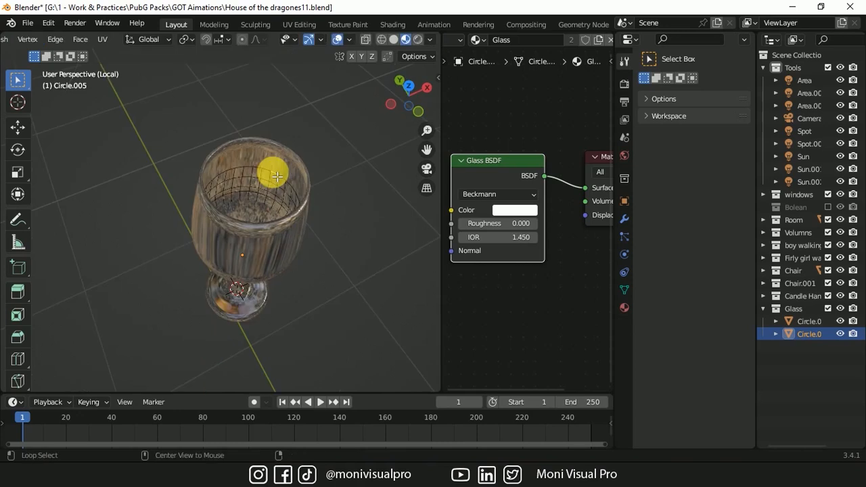
{"action": "key", "text": "f"}
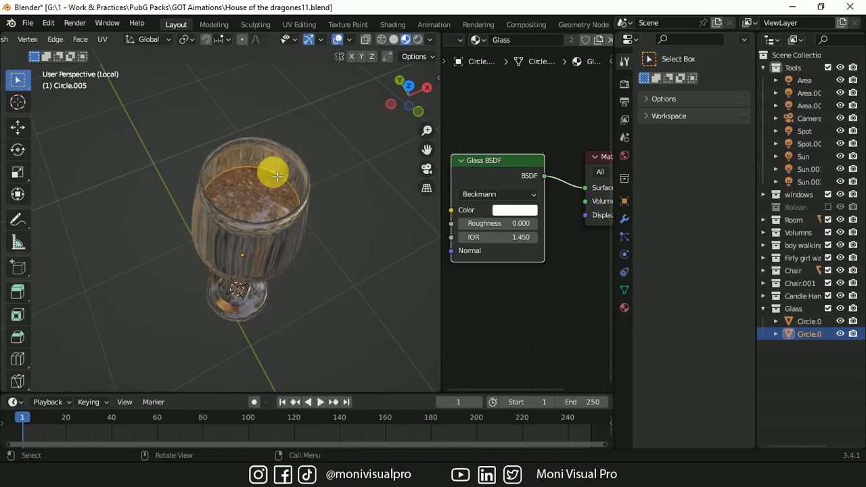
{"action": "left_click_drag", "start_coordinate": [410, 101], "coordinate": [284, 257]}
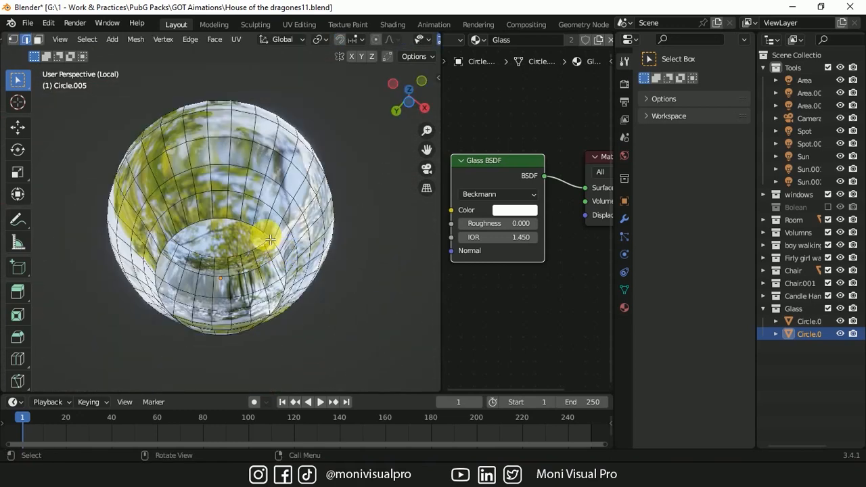
{"action": "key", "text": "f"}
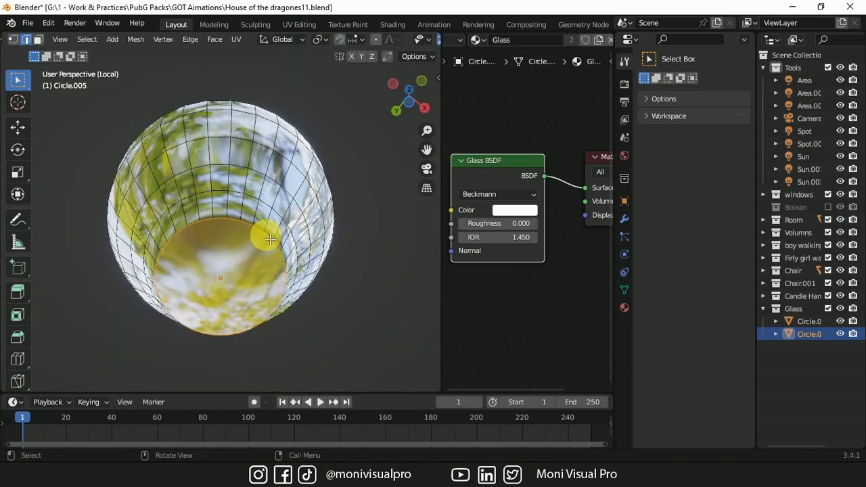
{"action": "key", "text": "Tab"}
Unwrap the whole wine glass mesh with Smart UV Project and return to Object Mode
{"action": "middle_click_drag", "start_coordinate": [266, 235], "coordinate": [237, 116]}
{"action": "left_click", "coordinate": [237, 99]}
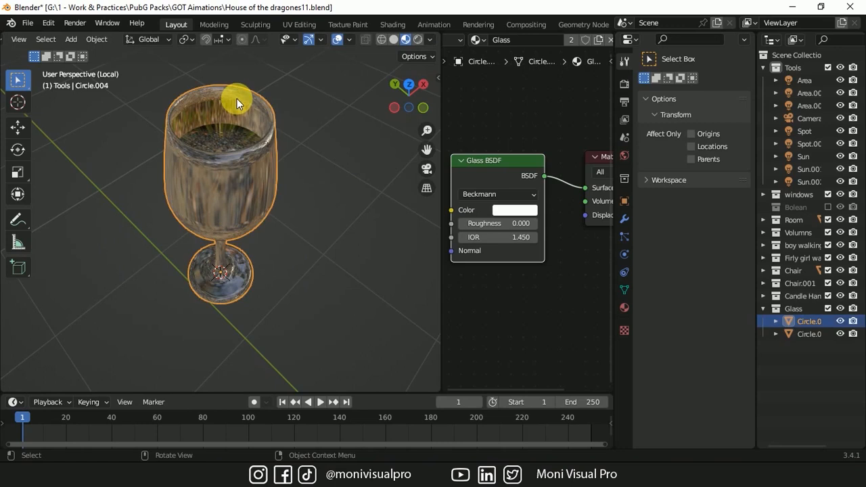
{"action": "key", "text": "Tab"}
{"action": "key", "text": "a"}
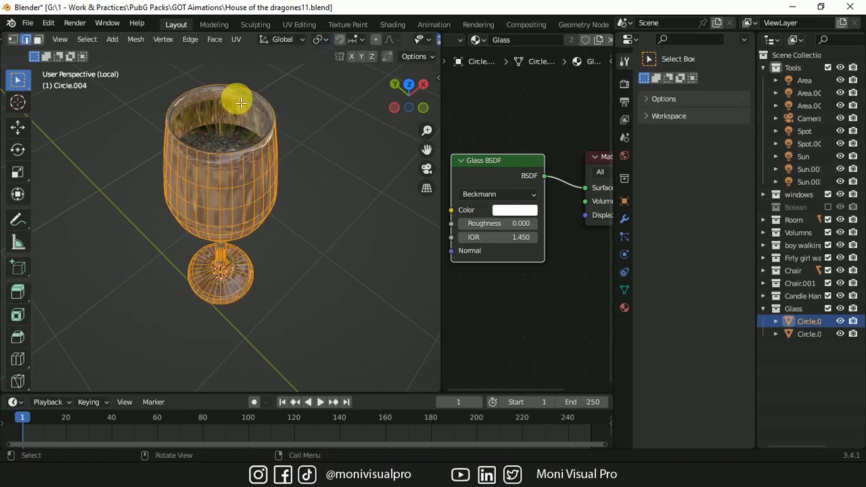
{"action": "left_click", "coordinate": [238, 39]}
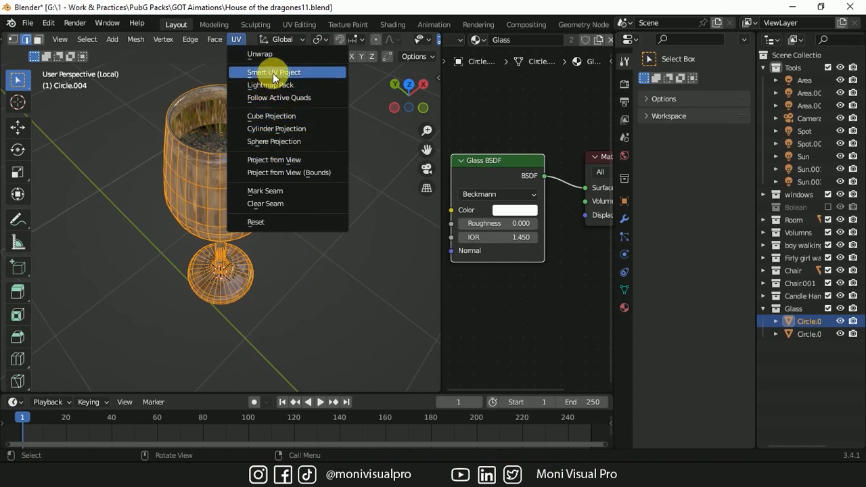
{"action": "left_click", "coordinate": [272, 72]}
{"action": "left_click", "coordinate": [272, 194]}
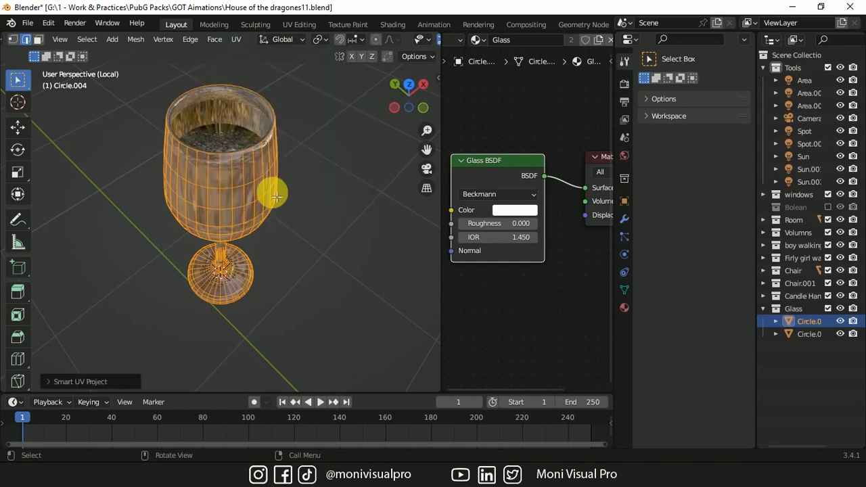
{"action": "key", "text": "Tab"}
Unwrap the liquid mesh inside the bowl with Smart UV Project and return to Object Mode
{"action": "left_click", "coordinate": [227, 137]}
{"action": "key", "text": "Tab"}
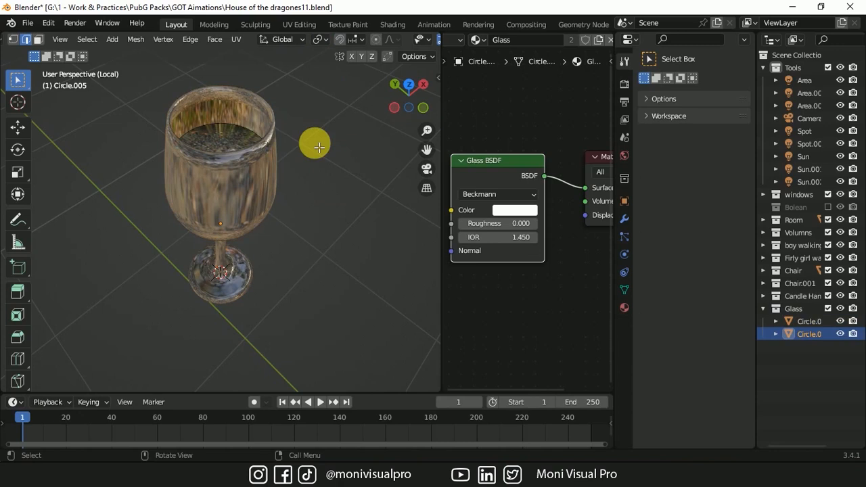
{"action": "key", "text": "u"}
{"action": "left_click", "coordinate": [256, 68]}
{"action": "left_click", "coordinate": [262, 196]}
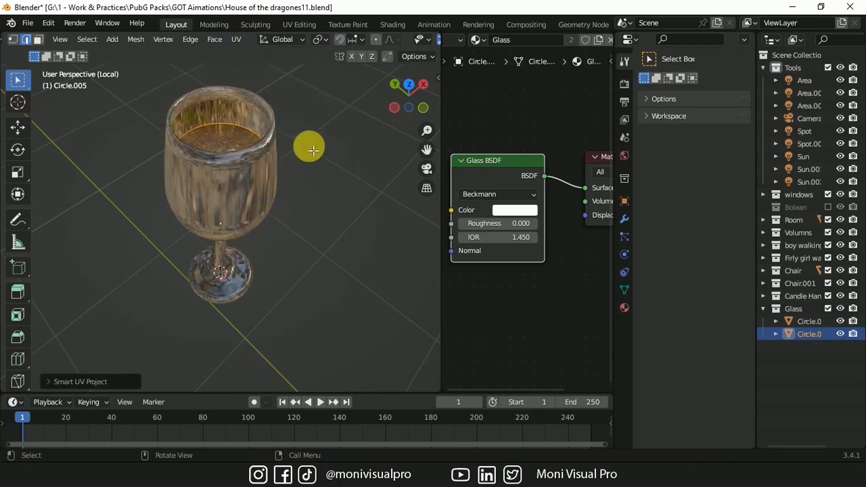
{"action": "key", "text": "Tab"}
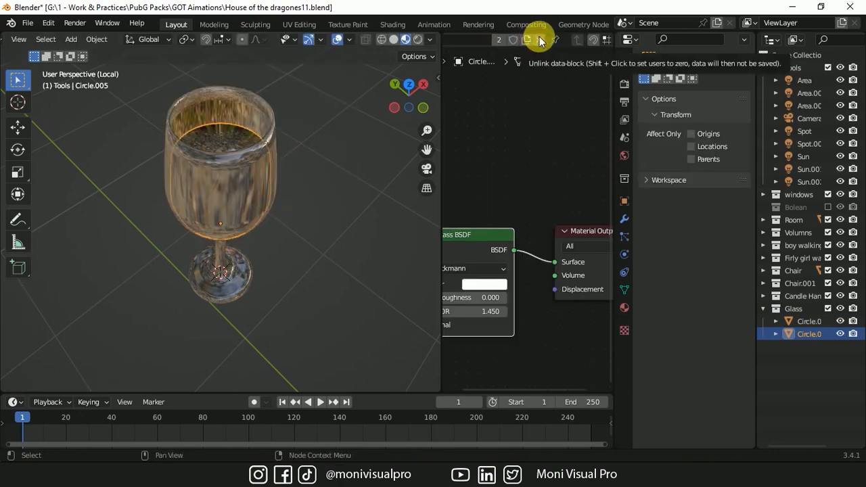
Replace the liquid's Glass material with a new material named Coke and give it an orange base color
{"action": "left_click", "coordinate": [539, 39]}
{"action": "left_click", "coordinate": [484, 41]}
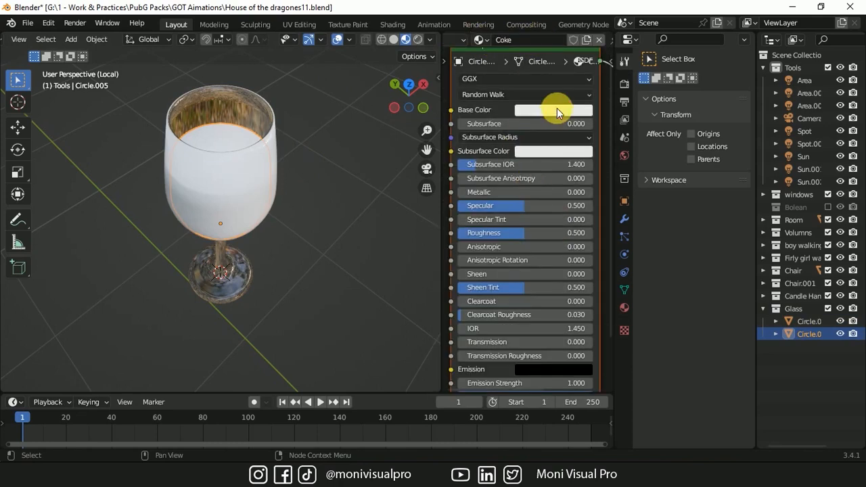
{"action": "left_click", "coordinate": [557, 110]}
{"action": "left_click", "coordinate": [589, 169]}
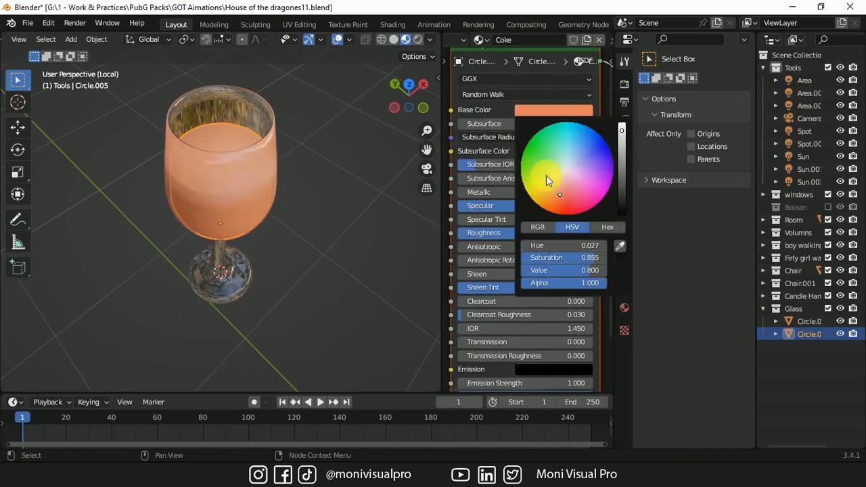
Set the Coke material's Metallic to 1 and its Roughness to 0
{"action": "double_click", "coordinate": [510, 193]}
{"action": "key", "text": "Return"}
{"action": "left_click_drag", "start_coordinate": [507, 233], "coordinate": [438, 233]}
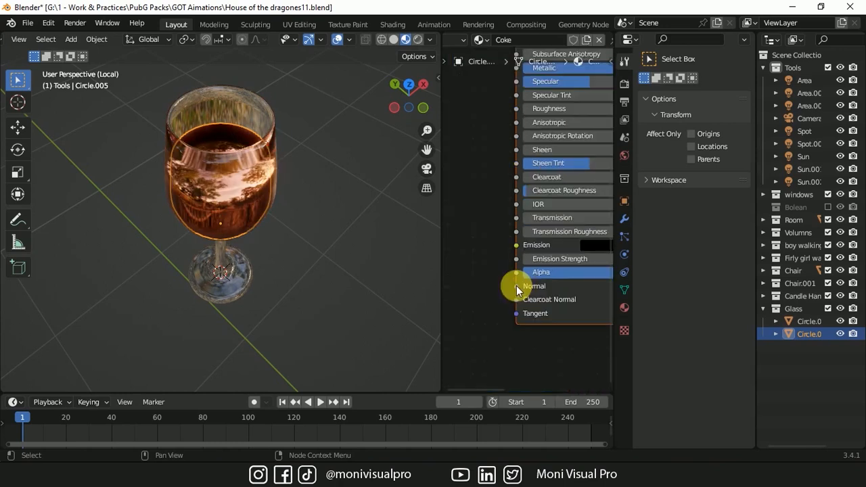
Add a Bump node connected to the Normal input of the Coke material's Principled BSDF
{"action": "left_click_drag", "start_coordinate": [517, 286], "coordinate": [474, 238]}
{"action": "type", "text": "bum"}
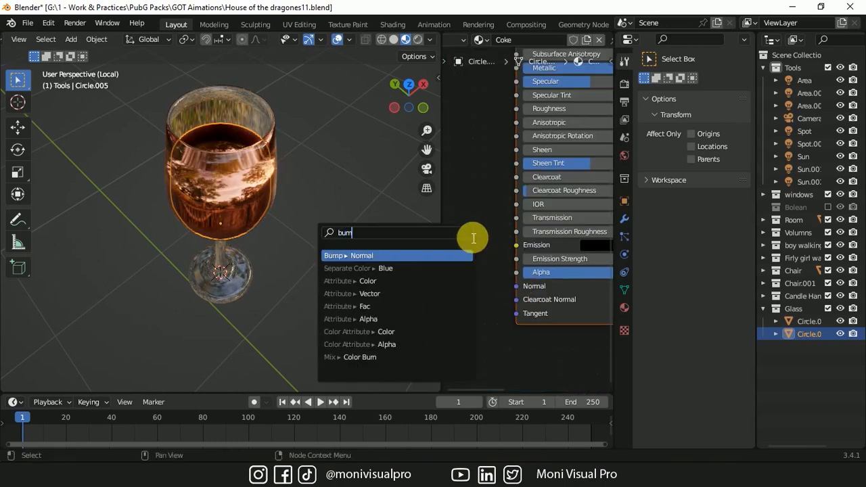
{"action": "key", "text": "Return"}
{"action": "left_click", "coordinate": [508, 268]}
Add a Musgrave Texture connected to the Height input of the Bump node
{"action": "left_click_drag", "start_coordinate": [526, 303], "coordinate": [494, 223]}
{"action": "type", "text": "mu"}
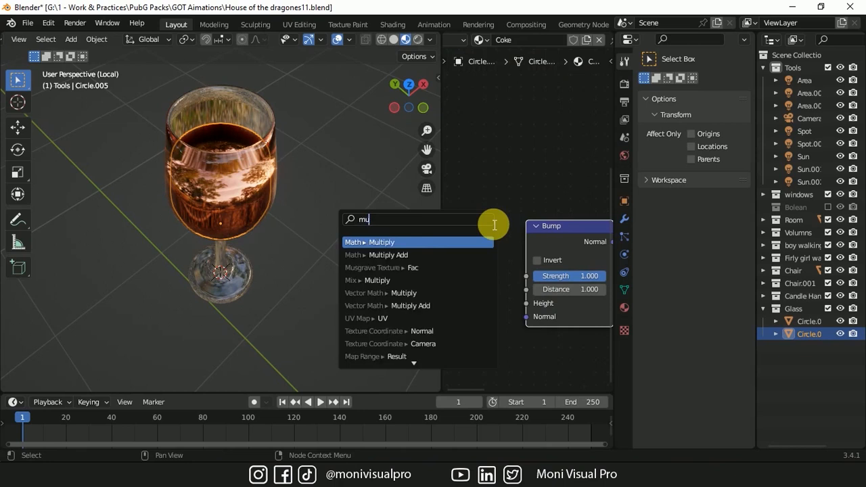
{"action": "key", "text": "BackSpace"}
{"action": "key", "text": "BackSpace"}
{"action": "type", "text": "wav"}
{"action": "key", "text": "Return"}
{"action": "left_click", "coordinate": [406, 237]}
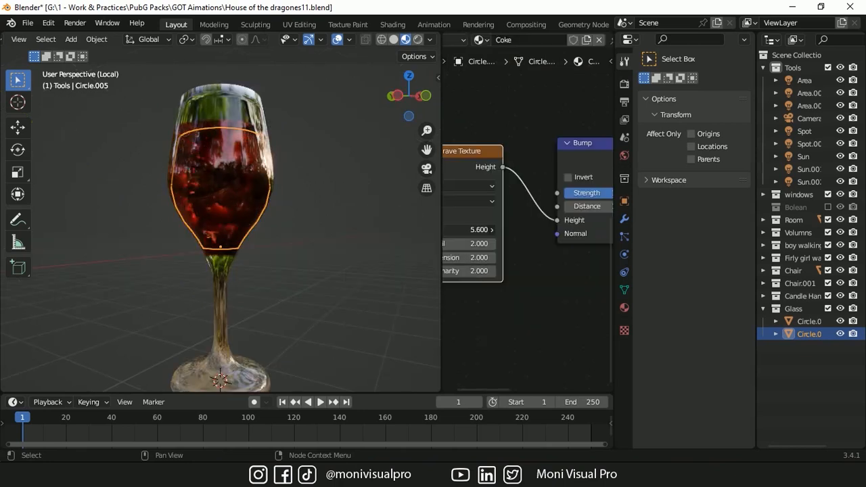
Set the Musgrave Texture's Scale to 6.5 and the Bump node's Strength to 0.150
{"action": "mouse_move", "coordinate": [474, 230]}
{"action": "left_mouse_down"}
{"action": "mouse_move", "coordinate": [436, 230]}
{"action": "mouse_move", "coordinate": [479, 230]}
{"action": "left_mouse_up"}
{"action": "middle_click_drag", "start_coordinate": [524, 271], "coordinate": [480, 291]}
{"action": "left_click_drag", "start_coordinate": [575, 214], "coordinate": [545, 213]}
Select the wine glass and bring an image texture into its Glass material
{"action": "middle_click_drag", "start_coordinate": [230, 169], "coordinate": [244, 90]}
{"action": "left_click", "coordinate": [227, 121]}
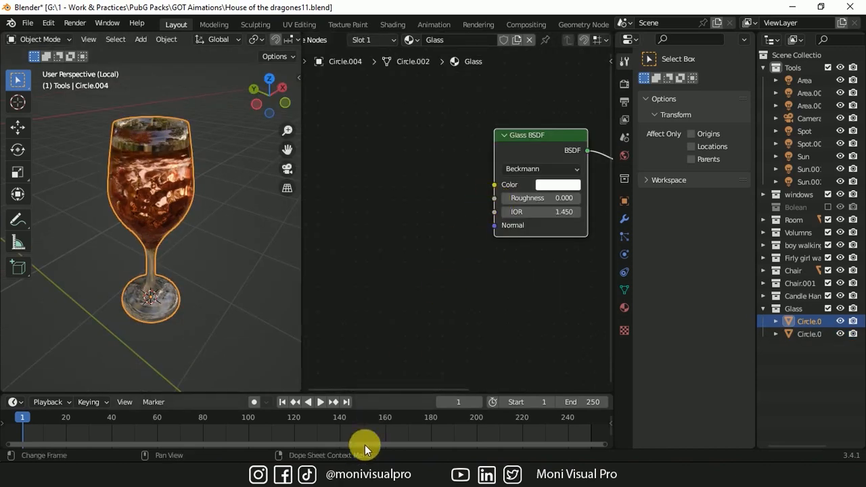
{"action": "mouse_move", "coordinate": [365, 446]}
{"action": "left_click", "coordinate": [306, 408]}
{"action": "left_click_drag", "start_coordinate": [336, 94], "coordinate": [494, 185]}
Add a ColorRamp to the Glass material, feed the image texture's color into it, and shift its black stop inward
{"action": "key", "text": "shift+a"}
{"action": "type", "text": "ra"}
{"action": "key", "text": "Return"}
{"action": "left_click", "coordinate": [481, 275]}
{"action": "left_click_drag", "start_coordinate": [453, 238], "coordinate": [486, 242]}
{"action": "left_click", "coordinate": [580, 238]}
{"action": "left_click", "coordinate": [534, 269]}
{"action": "left_click_drag", "start_coordinate": [556, 121], "coordinate": [554, 96]}
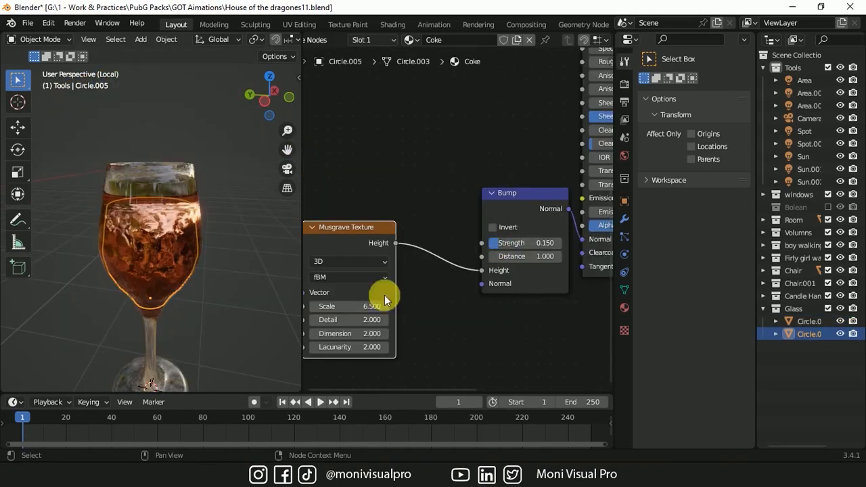
Adjust the liquid's Musgrave scale and Bump strength slightly upward, and darken its base color to a deeper orange
{"action": "left_click_drag", "start_coordinate": [379, 306], "coordinate": [406, 306]}
{"action": "left_click_drag", "start_coordinate": [528, 243], "coordinate": [538, 242]}
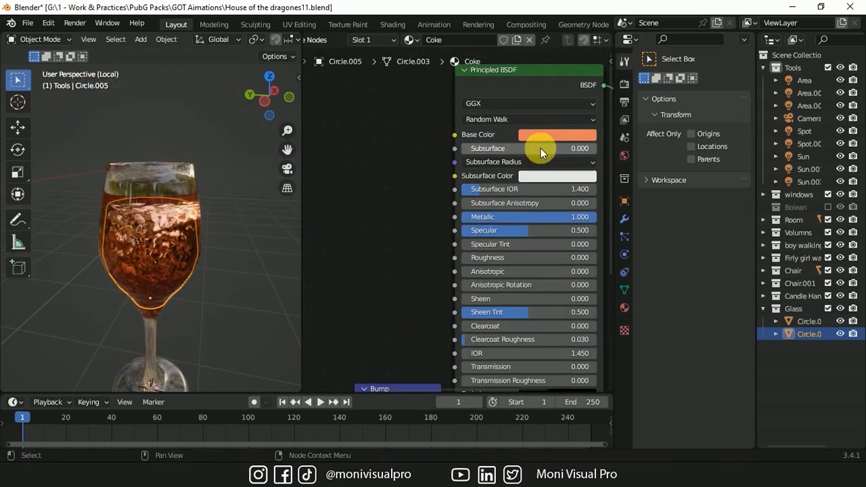
{"action": "left_click", "coordinate": [540, 140]}
{"action": "mouse_move", "coordinate": [626, 155]}
{"action": "left_mouse_down"}
{"action": "mouse_move", "coordinate": [625, 188]}
{"action": "mouse_move", "coordinate": [626, 171]}
{"action": "left_mouse_up"}
{"action": "left_click_drag", "start_coordinate": [562, 238], "coordinate": [564, 229]}
Leave local view, scale the wine glass and liquid together, and move them along Z onto the table top
{"action": "key", "text": "KP_Divide"}
{"action": "left_click", "coordinate": [807, 322], "text": "shift"}
{"action": "key", "text": "KP_0"}
{"action": "key", "text": "s"}
{"action": "left_click", "coordinate": [187, 204]}
{"action": "middle_click_drag", "start_coordinate": [186, 204], "coordinate": [167, 207]}
{"action": "key", "text": "g"}
{"action": "key", "text": "z"}
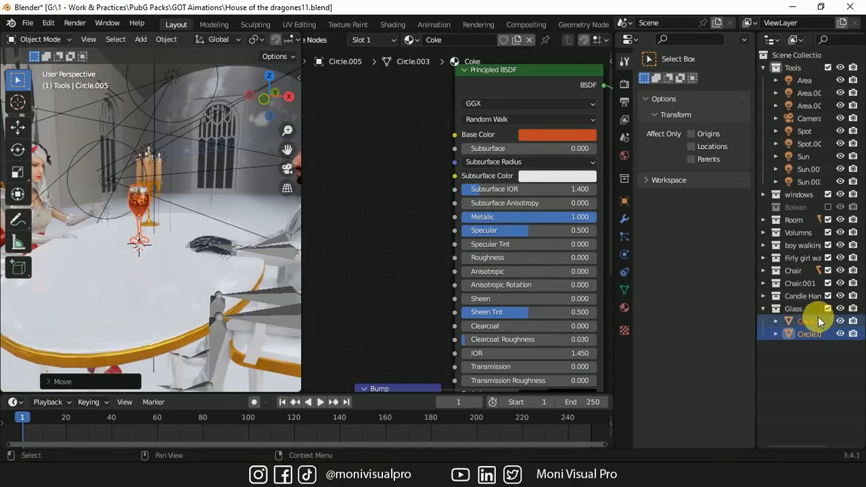
Parent the liquid mesh to the wine glass with Object (Keep Transform)
{"action": "left_click", "coordinate": [818, 318]}
{"action": "left_click", "coordinate": [802, 335]}
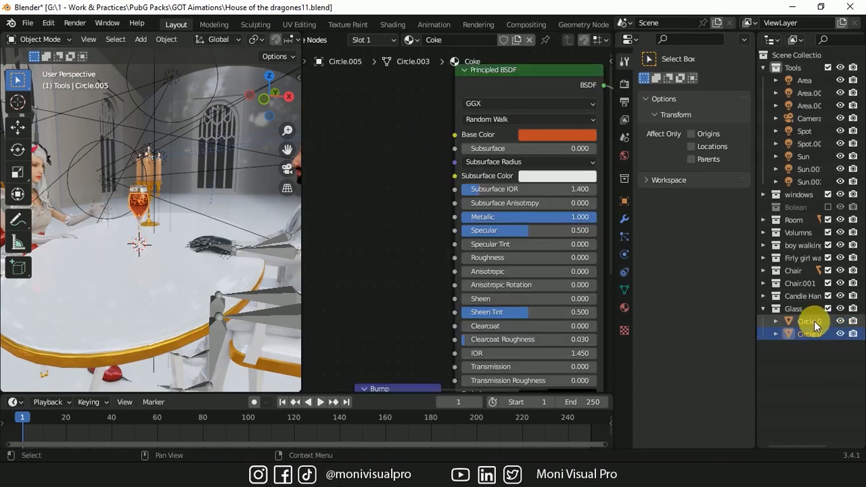
{"action": "left_click", "coordinate": [139, 193], "text": "shift"}
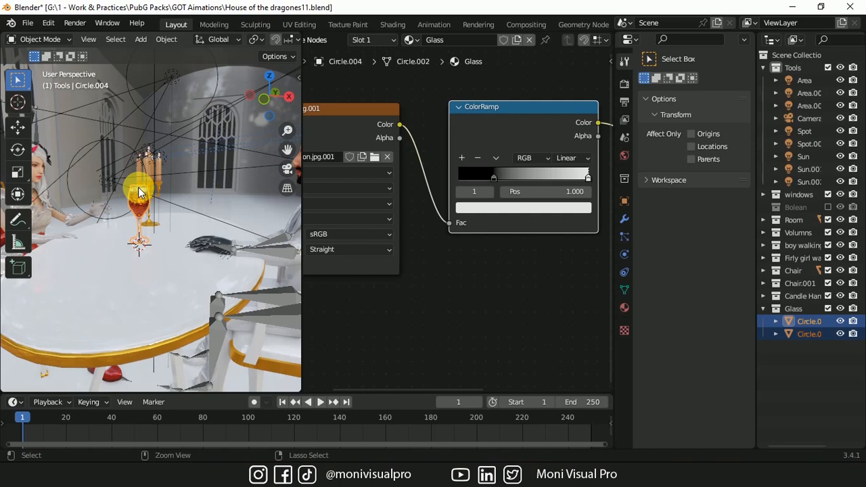
{"action": "key", "text": "ctrl+p"}
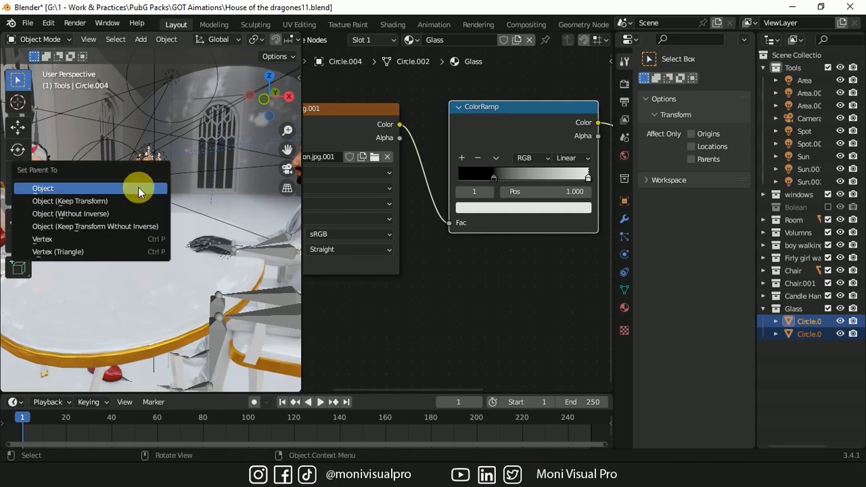
{"action": "left_click", "coordinate": [73, 202]}
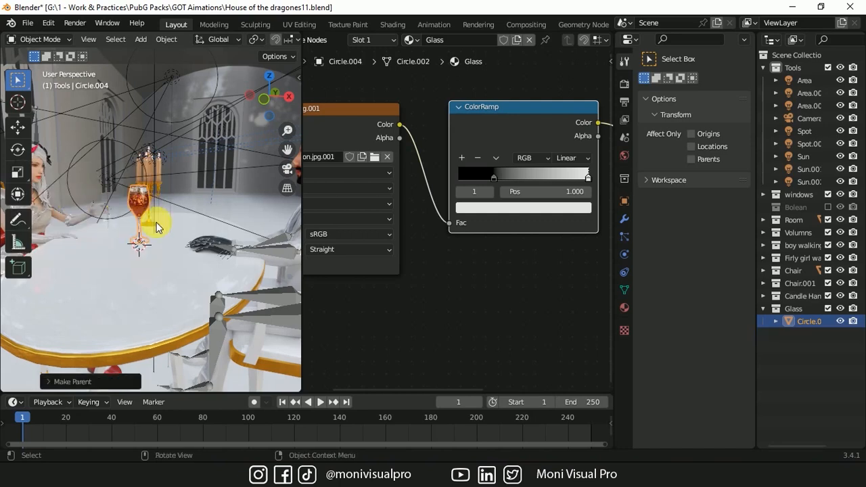
Move the wine glass along X across the table to the seated woman's side
{"action": "key", "text": "g"}
{"action": "key", "text": "x"}
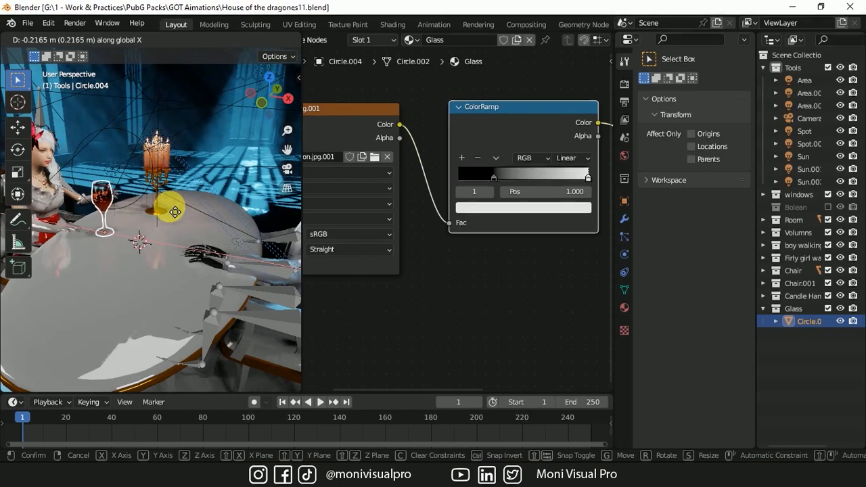
{"action": "left_click", "coordinate": [161, 210]}
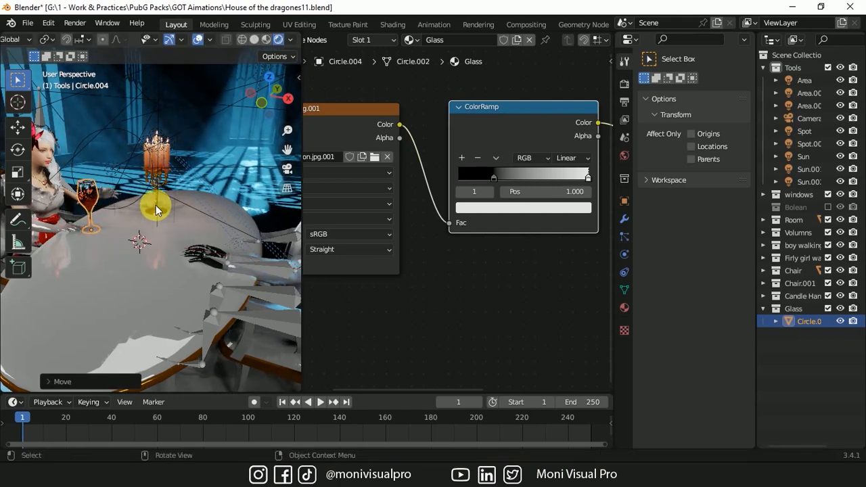
Import the bottle reference images (36).jpeg as an image plane with the Emit material type
{"action": "middle_click_drag", "start_coordinate": [161, 210], "coordinate": [276, 256]}
{"action": "left_click", "coordinate": [30, 24]}
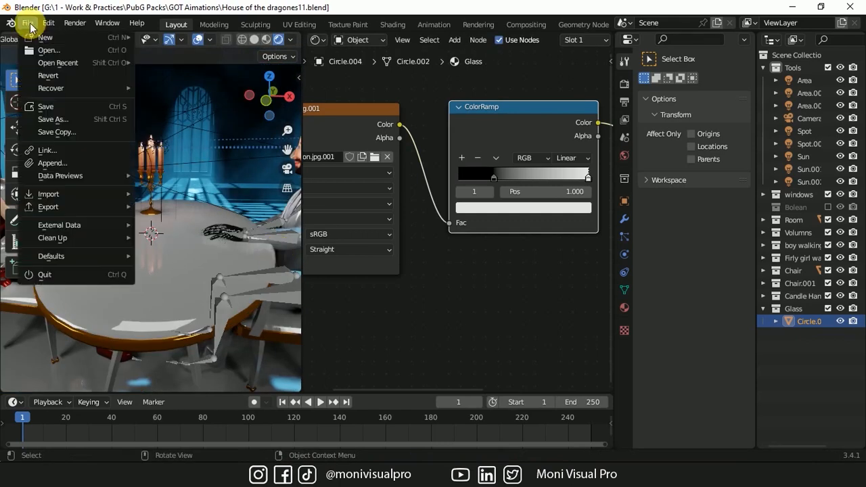
{"action": "mouse_move", "coordinate": [58, 194]}
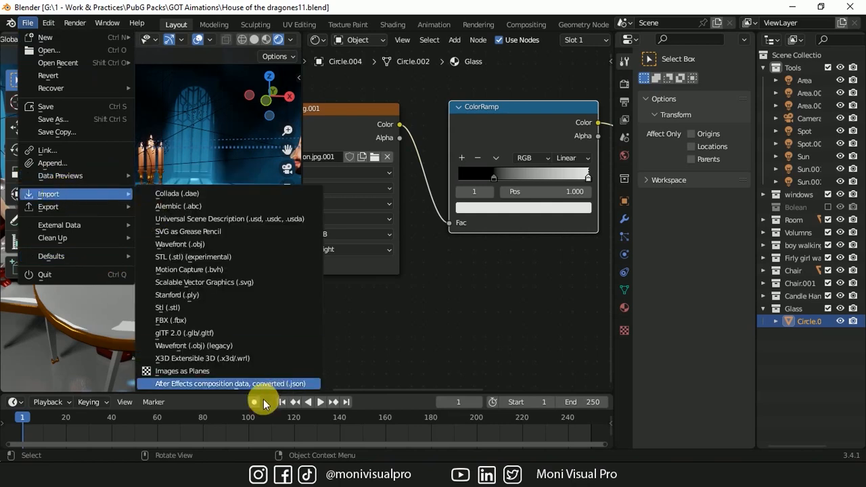
{"action": "left_click", "coordinate": [231, 374]}
{"action": "left_click", "coordinate": [498, 208]}
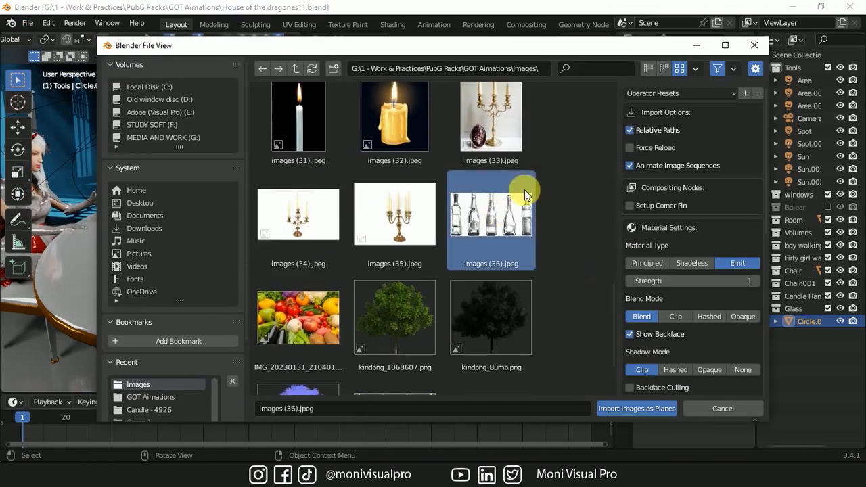
{"action": "left_click", "coordinate": [636, 408]}
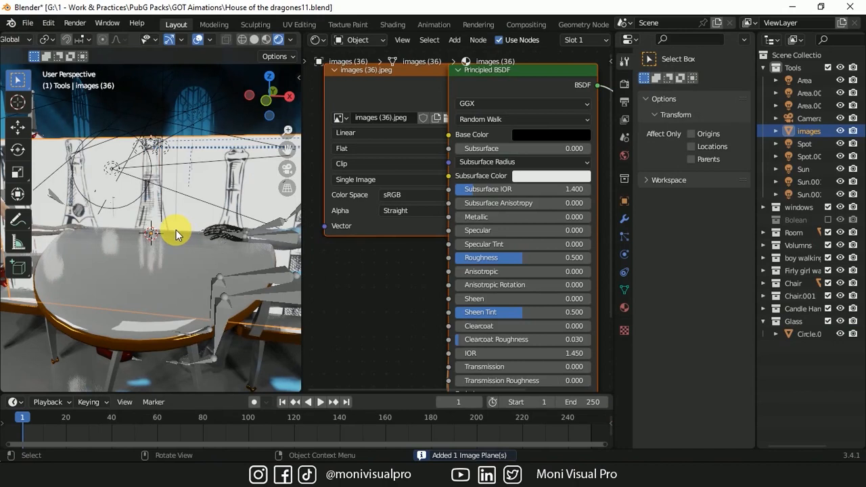
Isolate the bottle reference plane in local view, with Material Preview shading and the front orthographic view
{"action": "key", "text": "KP_Divide"}
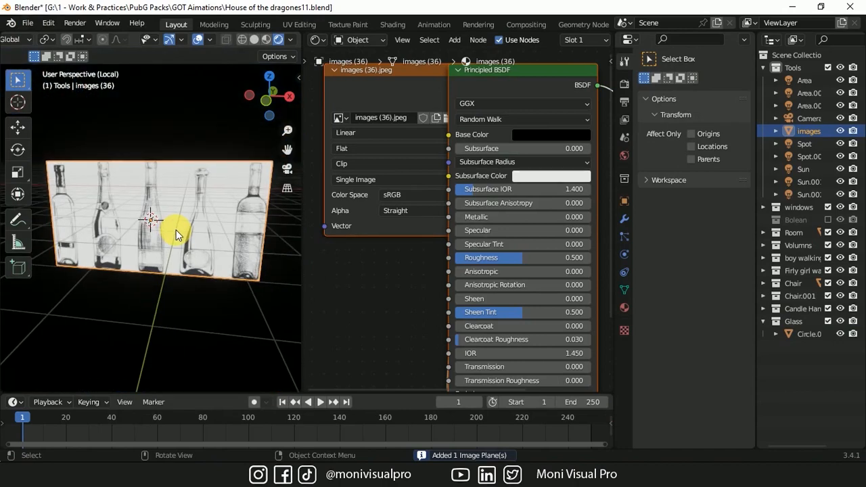
{"action": "left_click", "coordinate": [265, 39]}
{"action": "key", "text": "KP_1"}
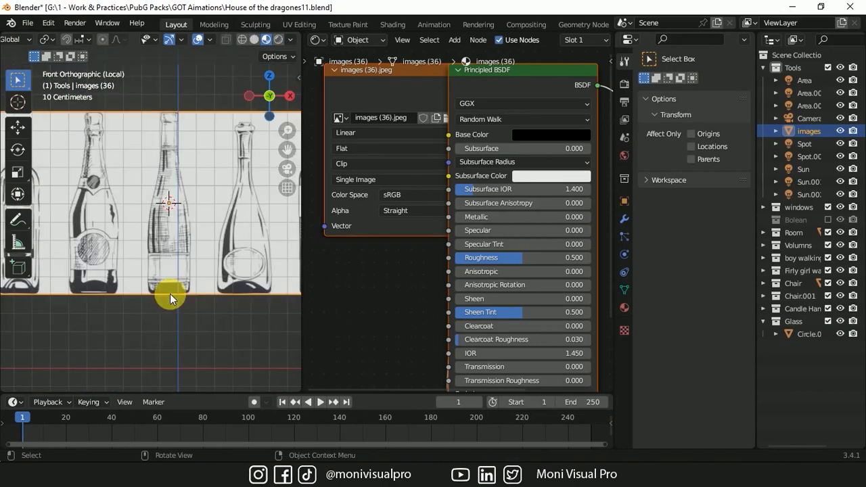
Place the 3D cursor at the base of the middle bottle, add a circle mesh there, and scale it to the bottle's base
{"action": "right_click", "coordinate": [170, 294], "text": "shift"}
{"action": "key", "text": "shift+a"}
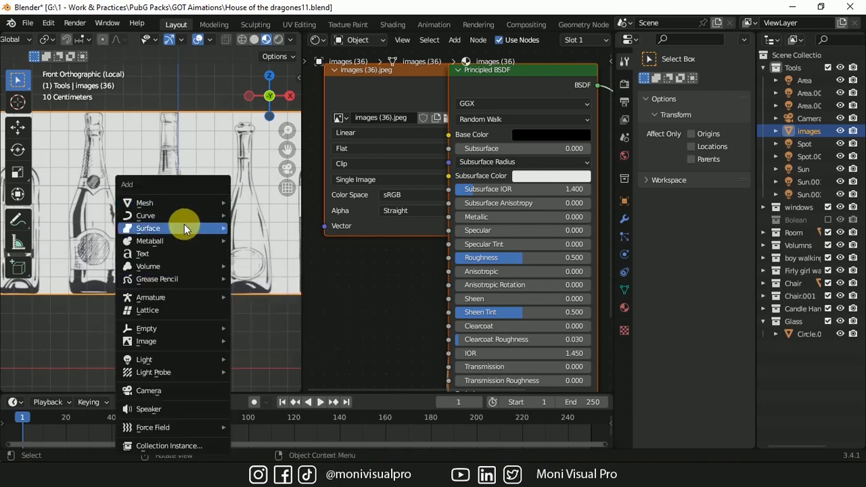
{"action": "mouse_move", "coordinate": [180, 202]}
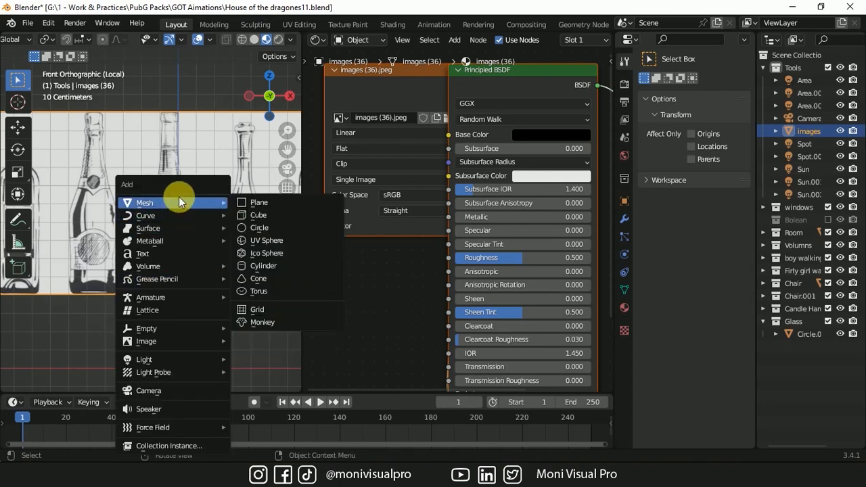
{"action": "left_click", "coordinate": [261, 230]}
{"action": "key", "text": "s"}
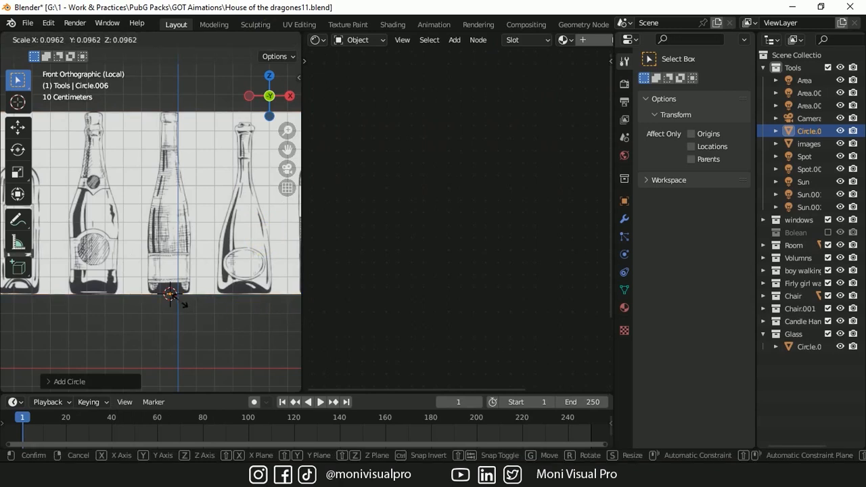
{"action": "left_click", "coordinate": [228, 312]}
In Edit Mode, extrude the circle up along Z to form the bottle's main body
{"action": "key", "text": "Tab"}
{"action": "scroll", "coordinate": [229, 312], "scroll_direction": "up", "scroll_amount": 3}
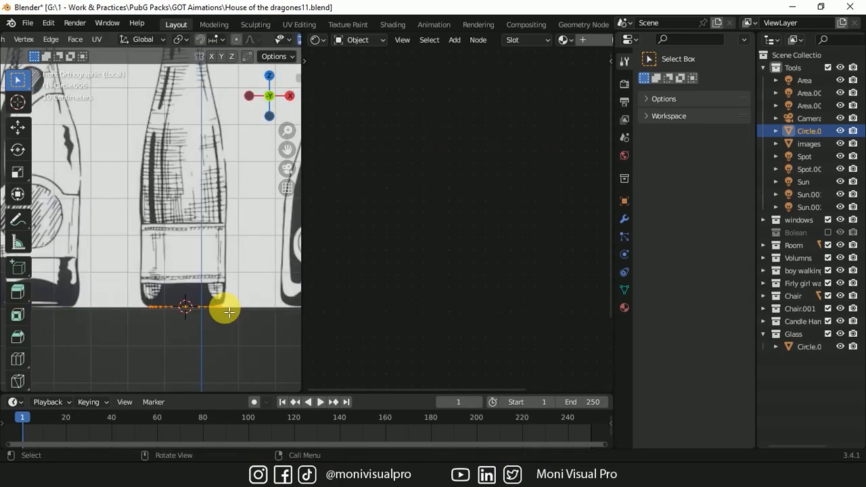
{"action": "key", "text": "e"}
{"action": "key", "text": "z"}
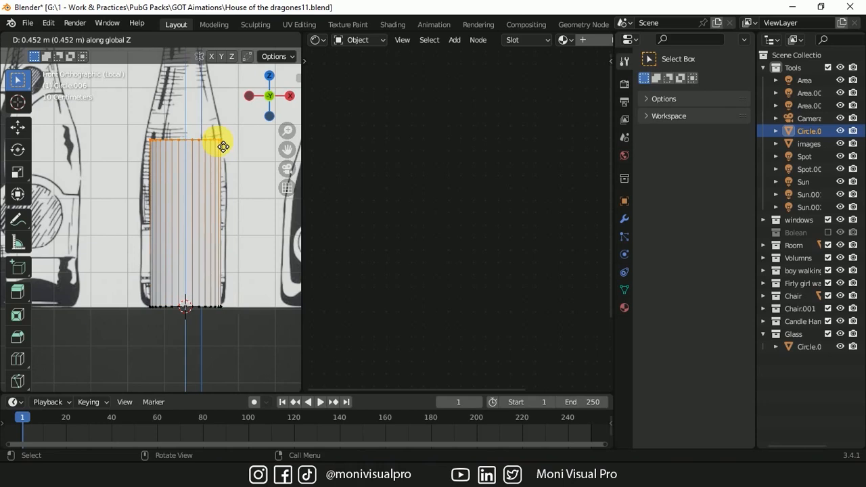
{"action": "left_click", "coordinate": [217, 112]}
Extrude the bottle's top edge loop up along Z to the base of the neck and scale it to the neck width, forming the shoulder
{"action": "middle_click_drag", "start_coordinate": [217, 112], "coordinate": [232, 275], "text": "shift"}
{"action": "key", "text": "e"}
{"action": "key", "text": "z"}
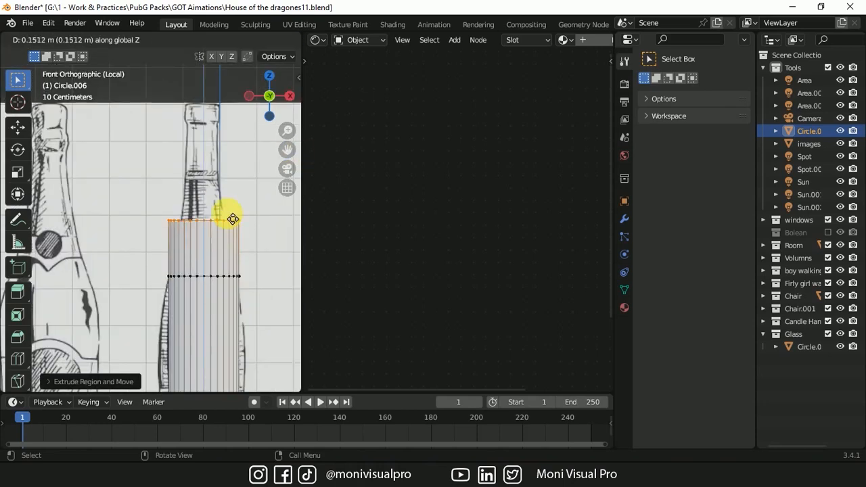
{"action": "left_click", "coordinate": [228, 187]}
{"action": "key", "text": "s"}
{"action": "left_click", "coordinate": [238, 203]}
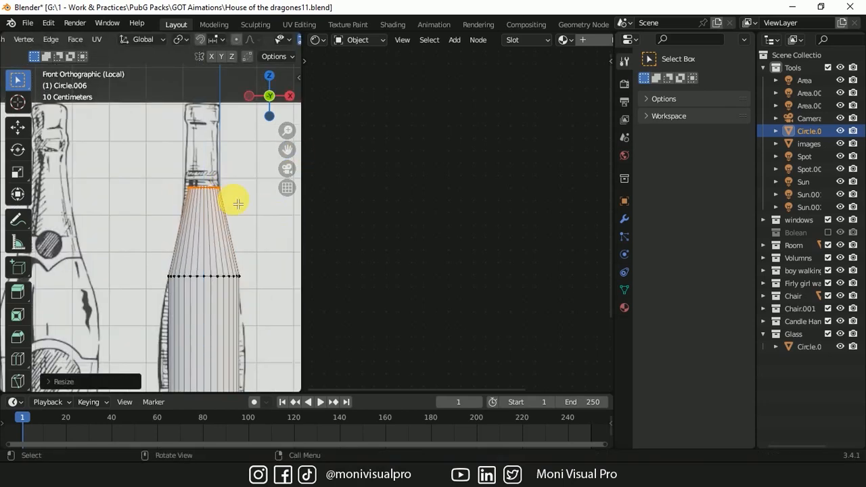
Extrude the neck up along Z, then scale out a new loop and raise it to form the wider cap at the bottle's mouth
{"action": "key", "text": "e"}
{"action": "key", "text": "z"}
{"action": "left_click", "coordinate": [234, 135]}
{"action": "key", "text": "e"}
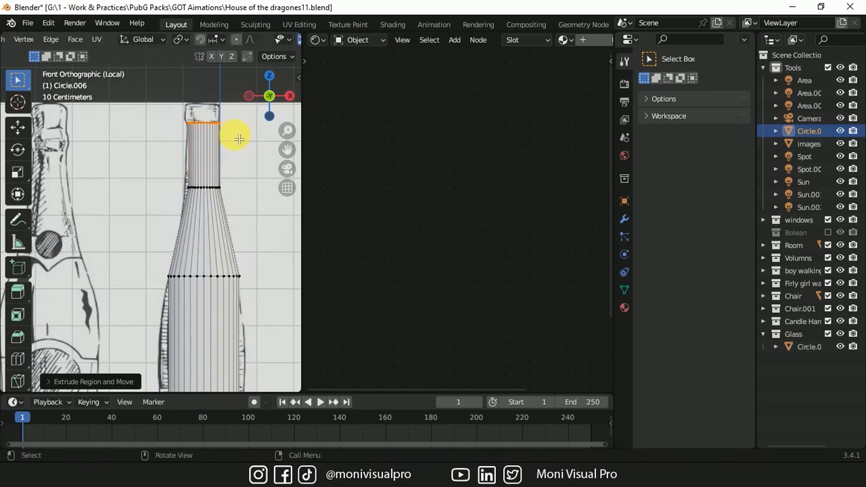
{"action": "left_click", "coordinate": [238, 138]}
{"action": "key", "text": "s"}
{"action": "left_click", "coordinate": [245, 133]}
{"action": "key", "text": "g"}
{"action": "key", "text": "z"}
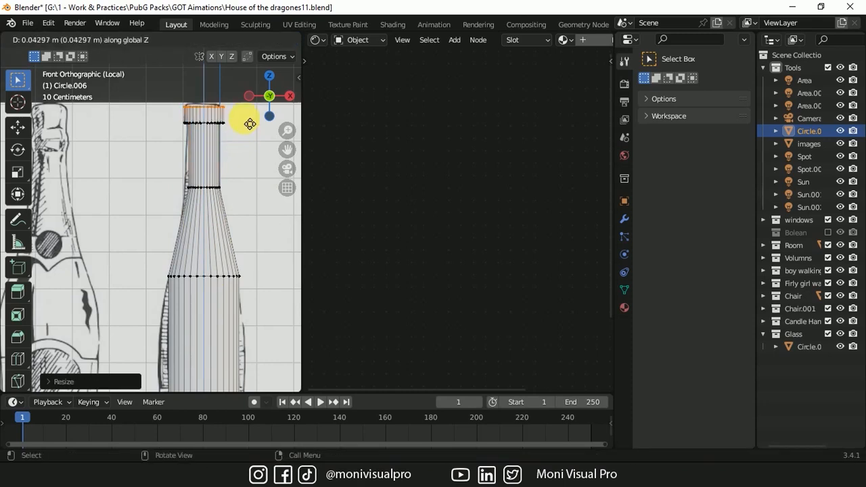
{"action": "left_click", "coordinate": [248, 121]}
Add a loop cut at the middle of the body, scale it out to the reference outline, and bevel and rescale the loops
{"action": "middle_click_drag", "start_coordinate": [206, 187], "coordinate": [203, 49], "text": "shift"}
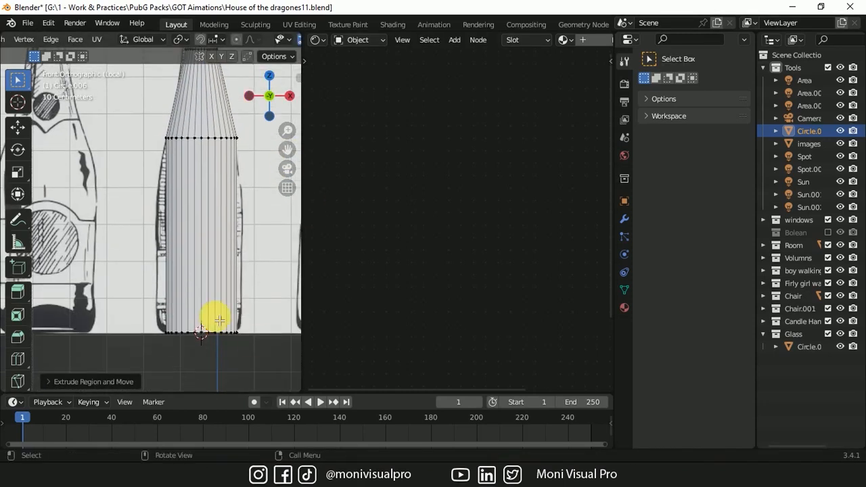
{"action": "key", "text": "ctrl+r"}
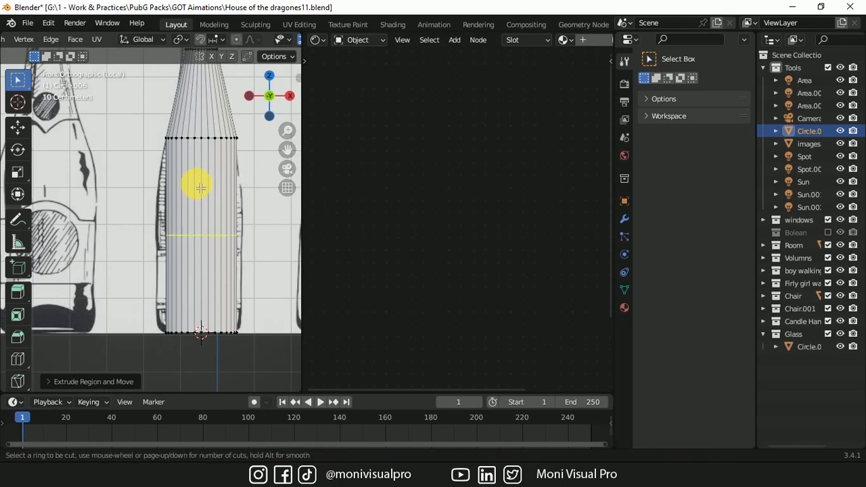
{"action": "left_click", "coordinate": [195, 184]}
{"action": "right_click", "coordinate": [195, 184]}
{"action": "key", "text": "s"}
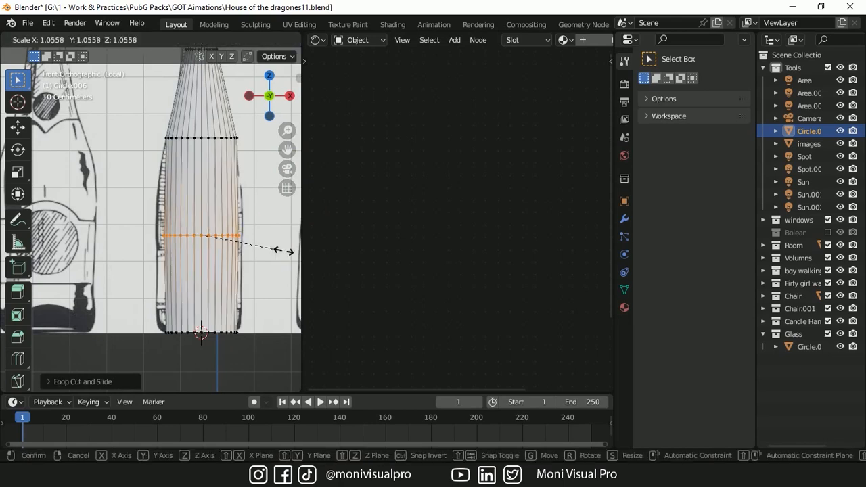
{"action": "left_click", "coordinate": [291, 258]}
{"action": "key", "text": "ctrl+b"}
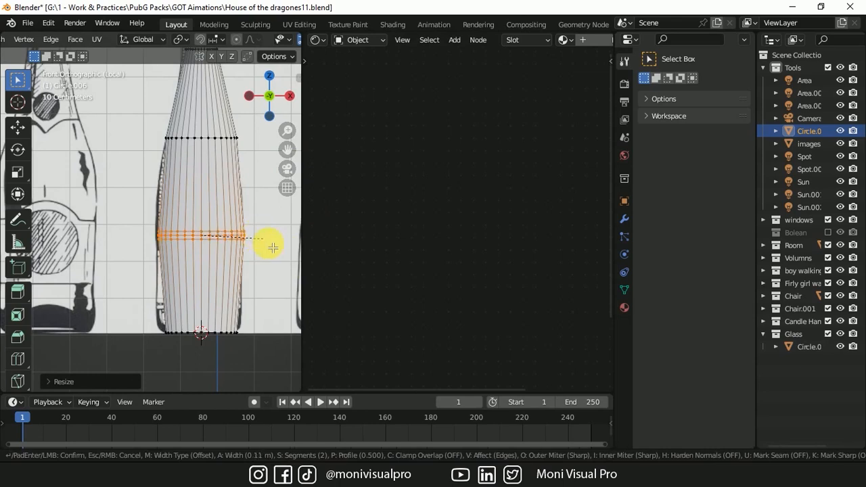
{"action": "left_click", "coordinate": [14, 254]}
{"action": "key", "text": "s"}
{"action": "left_click", "coordinate": [259, 267]}
Add a loop cut near the bottle's base, scale it out to the reference outline, and bevel it to round the bottom
{"action": "left_click", "coordinate": [207, 332]}
{"action": "key", "text": "ctrl+r"}
{"action": "left_click", "coordinate": [198, 330]}
{"action": "left_click", "coordinate": [196, 333]}
{"action": "key", "text": "s"}
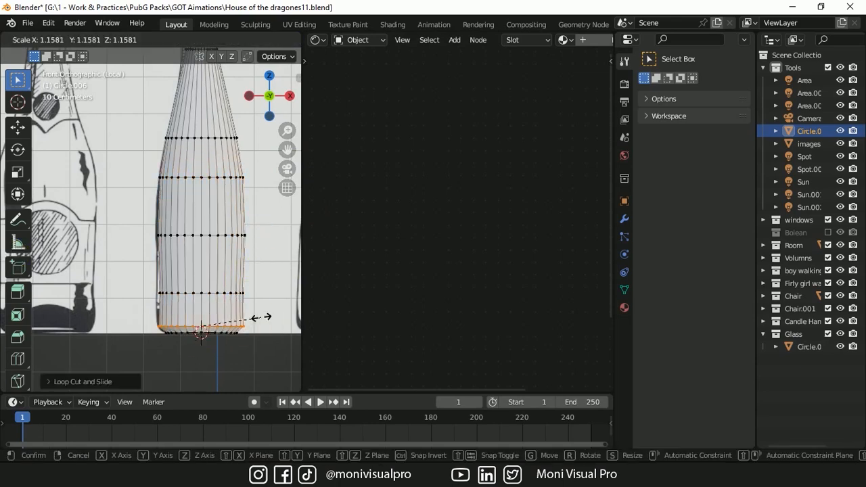
{"action": "left_click", "coordinate": [228, 321]}
{"action": "key", "text": "ctrl+b"}
{"action": "left_click", "coordinate": [236, 313]}
{"action": "left_click", "coordinate": [60, 383]}
{"action": "left_click", "coordinate": [120, 201]}
{"action": "left_click", "coordinate": [62, 133]}
Bevel the edge loop where the bottle's shoulder meets the neck to soften the transition
{"action": "left_click_drag", "start_coordinate": [287, 150], "coordinate": [283, 318]}
{"action": "left_click", "coordinate": [195, 220], "text": "alt"}
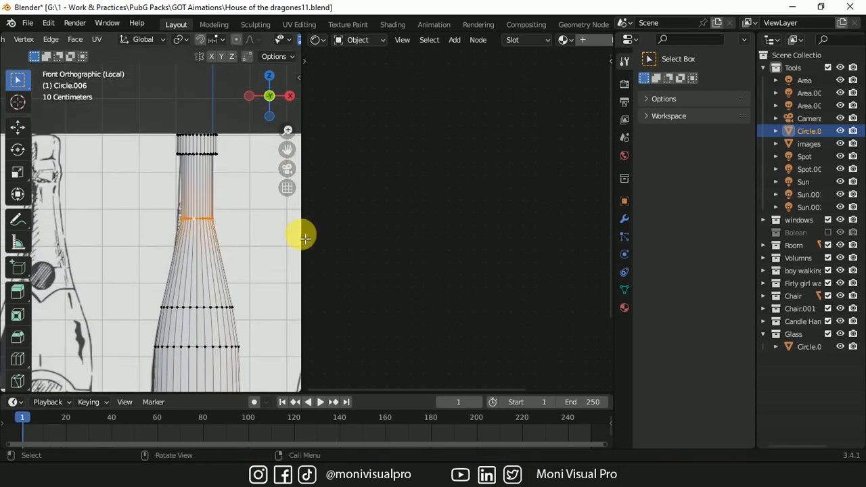
{"action": "key", "text": "ctrl+b"}
{"action": "left_click", "coordinate": [51, 252]}
Move the bottle mesh and the reference image plane together into a new collection named Bottle
{"action": "left_click_drag", "start_coordinate": [127, 171], "coordinate": [182, 230]}
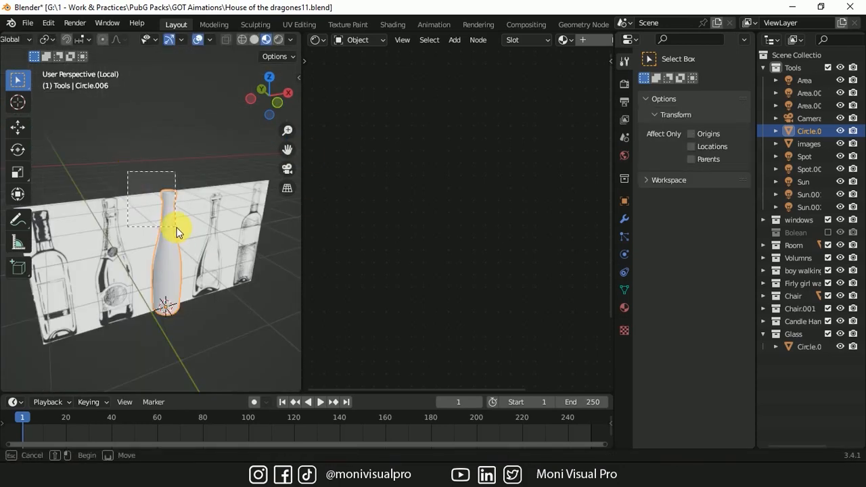
{"action": "key", "text": "m"}
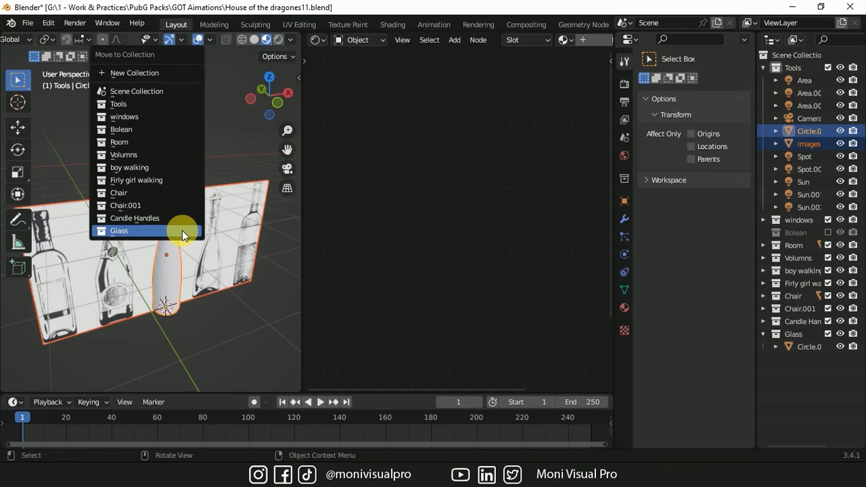
{"action": "left_click", "coordinate": [150, 73]}
{"action": "type", "text": "C"}
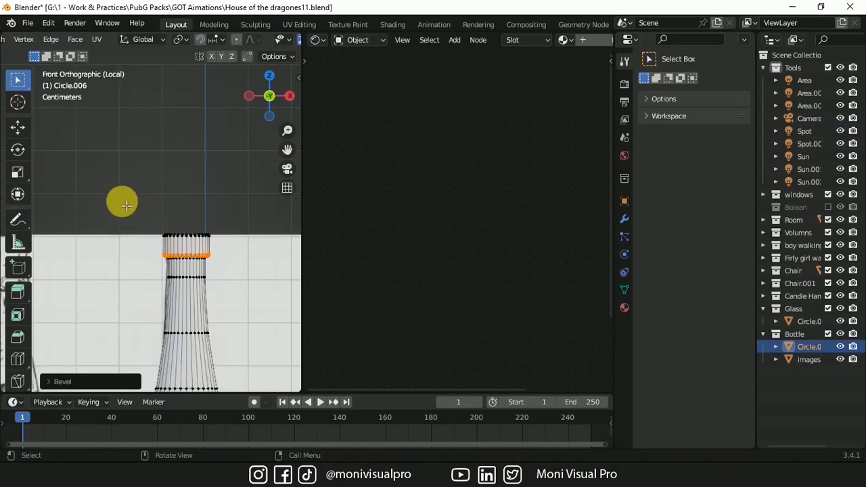
Select the bottle's cap geometry in Edit Mode and create a first material on the bottle named Bootles
{"action": "left_click_drag", "start_coordinate": [125, 203], "coordinate": [234, 259]}
{"action": "left_click", "coordinate": [625, 308]}
{"action": "left_click", "coordinate": [689, 136]}
{"action": "double_click", "coordinate": [682, 137]}
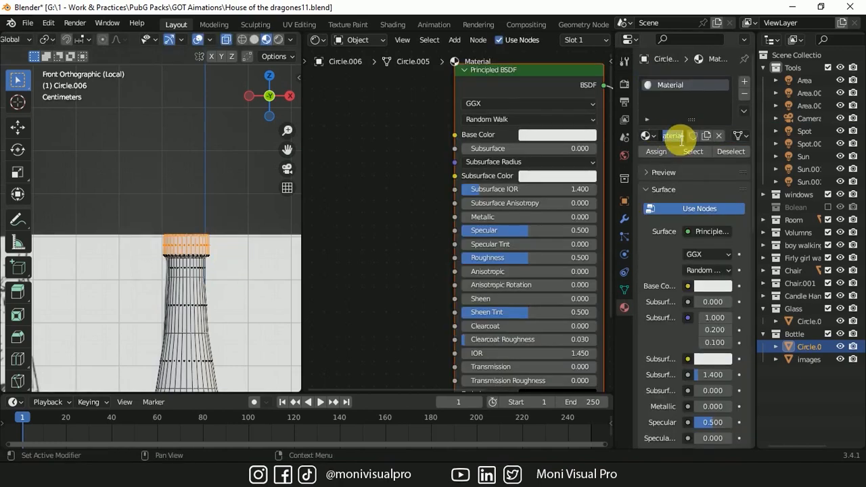
{"action": "type", "text": "Bootles"}
{"action": "key", "text": "Return"}
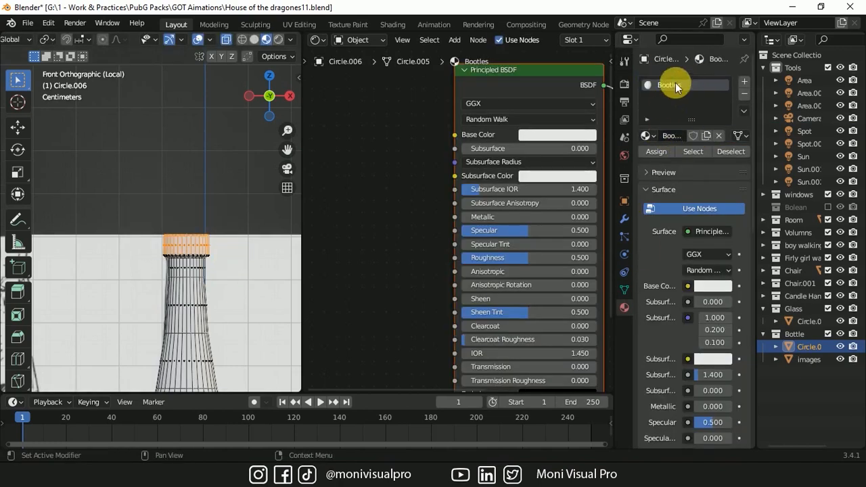
Add a second material slot with a new material named bot cap
{"action": "left_click", "coordinate": [744, 83]}
{"action": "left_click", "coordinate": [665, 162]}
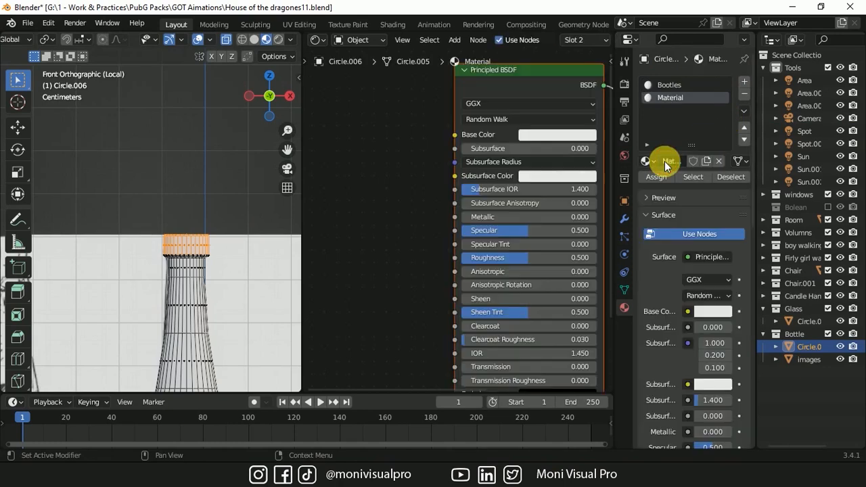
{"action": "left_click", "coordinate": [674, 163]}
{"action": "type", "text": "bot cap"}
{"action": "key", "text": "Return"}
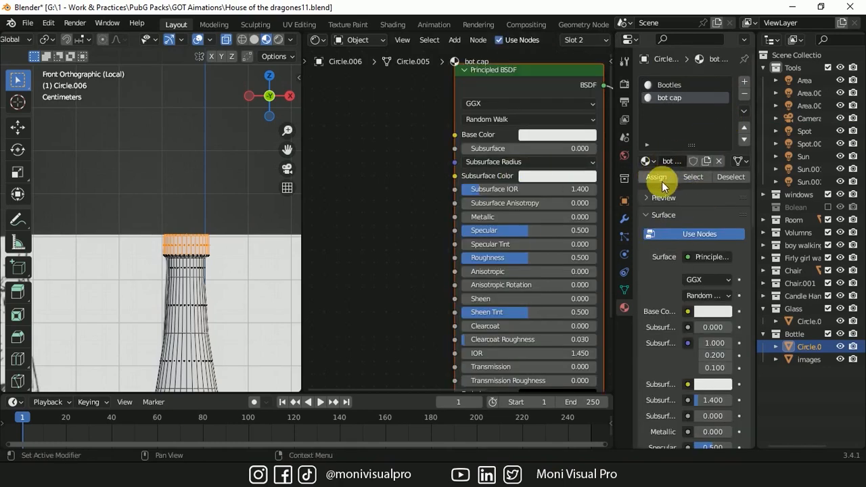
Give the bot cap material a dark red base colour, metallic 0.914, roughness 0.305 and clearcoat 0.377, and assign it to the bottle's label band
{"action": "left_click", "coordinate": [553, 134]}
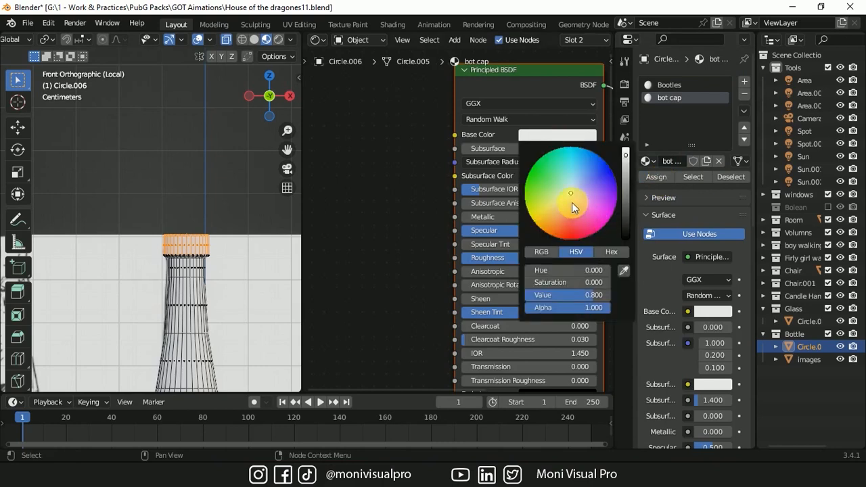
{"action": "left_click", "coordinate": [565, 237]}
{"action": "left_click", "coordinate": [626, 226]}
{"action": "left_click_drag", "start_coordinate": [479, 220], "coordinate": [573, 223]}
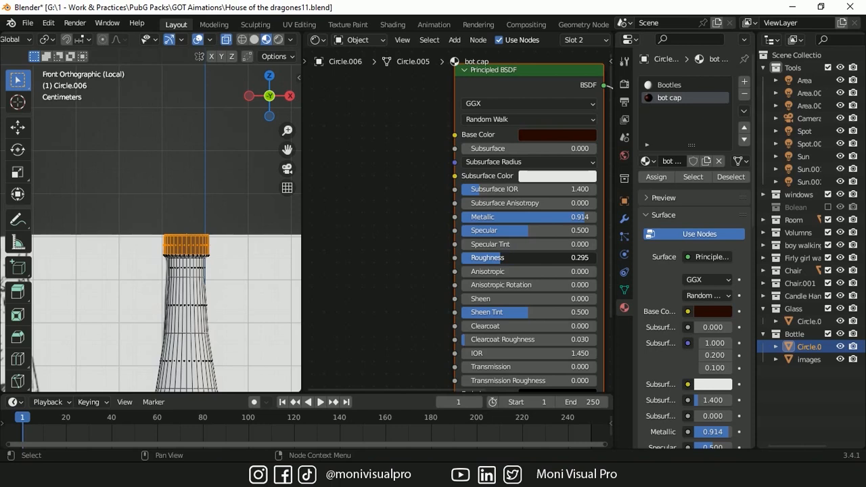
{"action": "left_click_drag", "start_coordinate": [493, 330], "coordinate": [512, 326]}
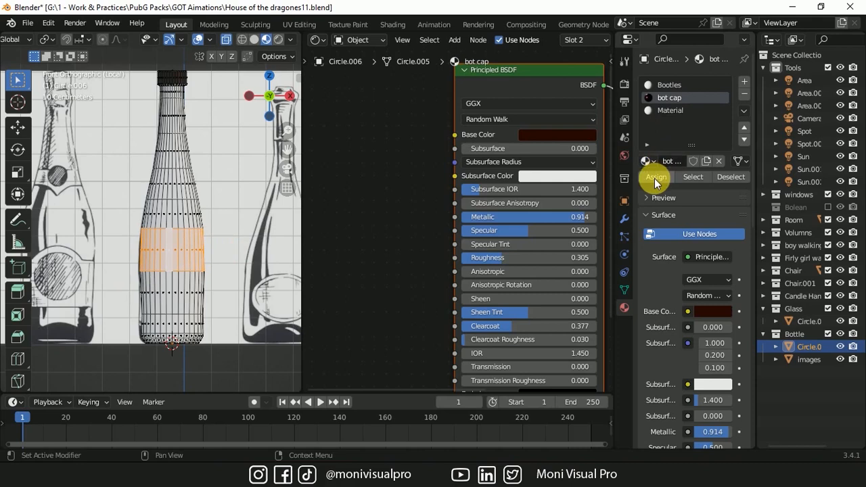
{"action": "left_click", "coordinate": [654, 178]}
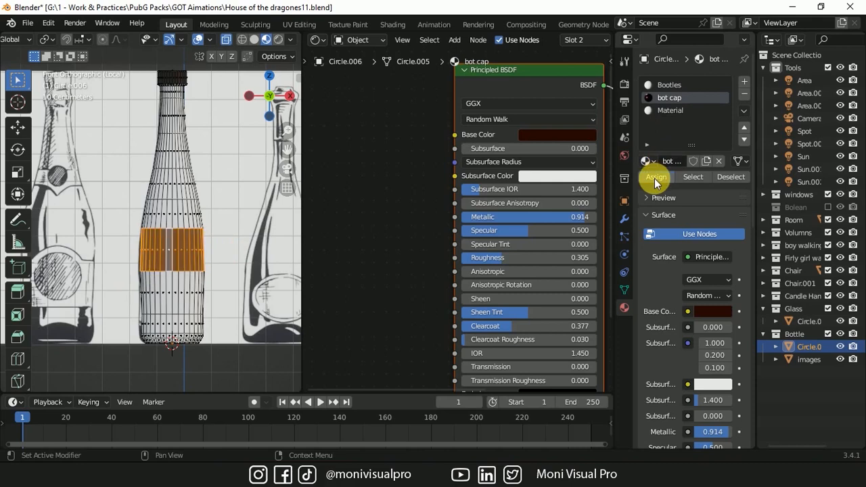
Give the Bootles material an orange base colour, metallic 0.568 and roughness 0.227, and shade the bottle smooth
{"action": "left_click", "coordinate": [557, 135]}
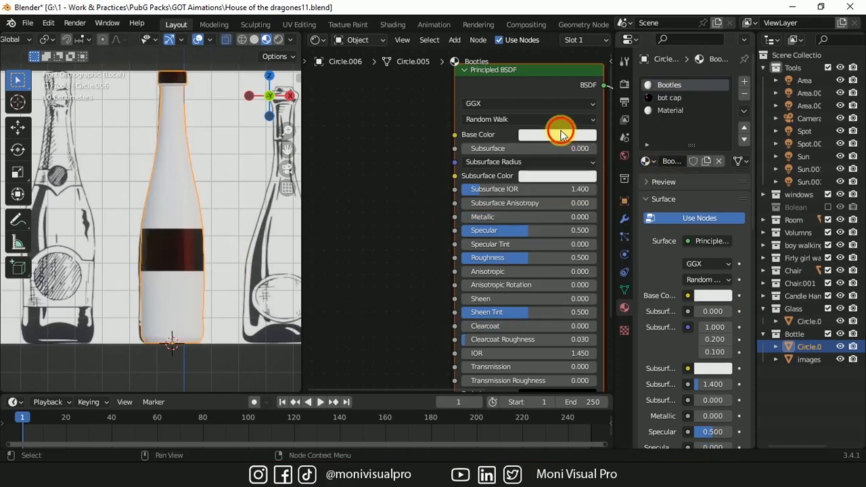
{"action": "left_click", "coordinate": [559, 135]}
{"action": "key", "text": "ctrl+v"}
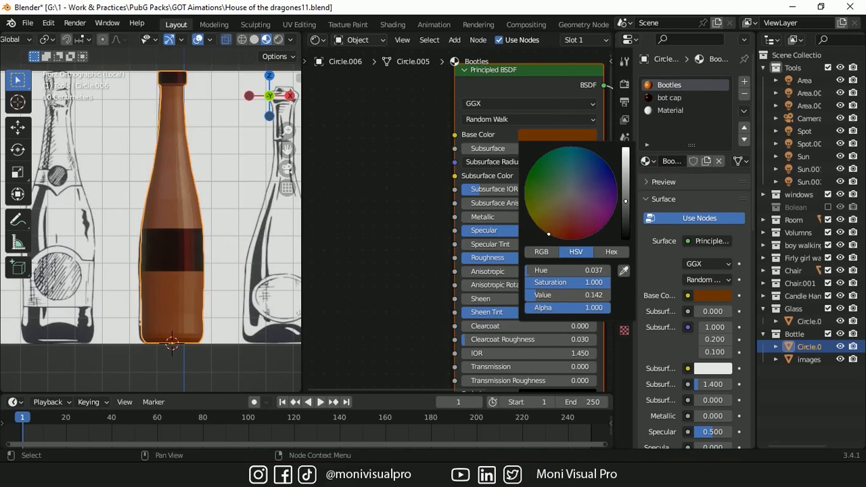
{"action": "mouse_move", "coordinate": [483, 216]}
{"action": "left_mouse_down"}
{"action": "mouse_move", "coordinate": [534, 228]}
{"action": "mouse_move", "coordinate": [511, 257]}
{"action": "mouse_move", "coordinate": [492, 257]}
{"action": "left_mouse_up"}
{"action": "right_click", "coordinate": [174, 175]}
{"action": "left_click", "coordinate": [175, 175]}
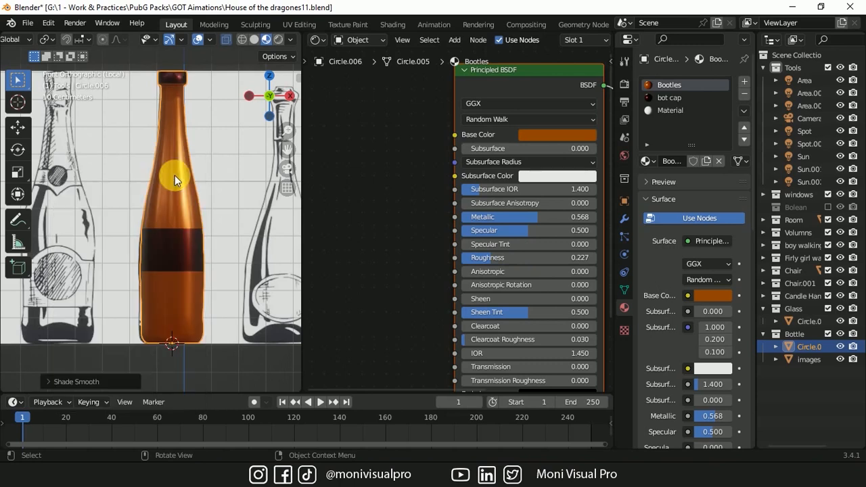
Raise the metallic, sheen and clearcoat amounts of the Bootles material
{"action": "middle_click_drag", "start_coordinate": [175, 175], "coordinate": [175, 156]}
{"action": "left_click_drag", "start_coordinate": [538, 217], "coordinate": [552, 217]}
{"action": "left_click_drag", "start_coordinate": [473, 299], "coordinate": [501, 298]}
{"action": "left_click_drag", "start_coordinate": [469, 325], "coordinate": [498, 325]}
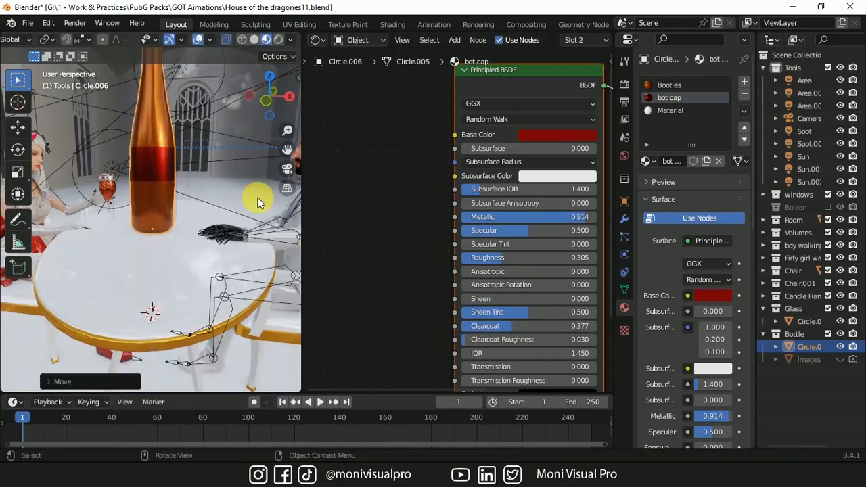
Scale the bottle on the dinner table down to about 0.436 of its size
{"action": "key", "text": "s"}
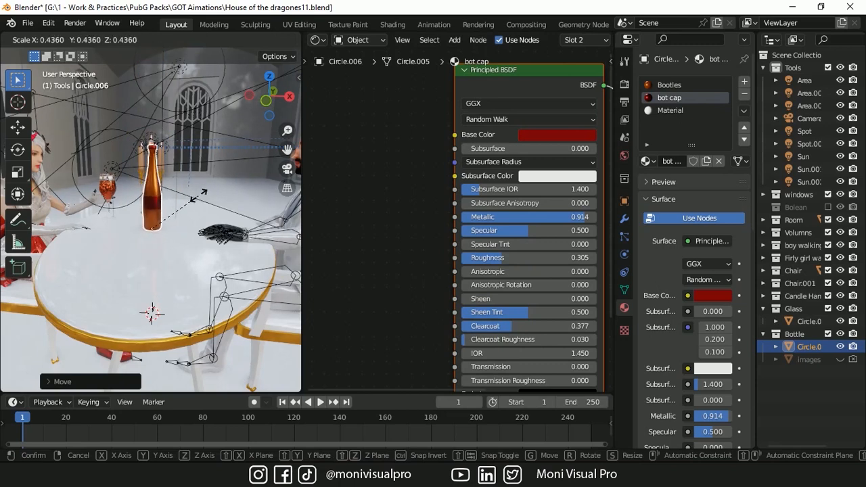
{"action": "left_click", "coordinate": [202, 195]}
In the Fruites.blend scene, add a UV sphere with 16 segments and 8 rings
{"action": "key", "text": "shift+a"}
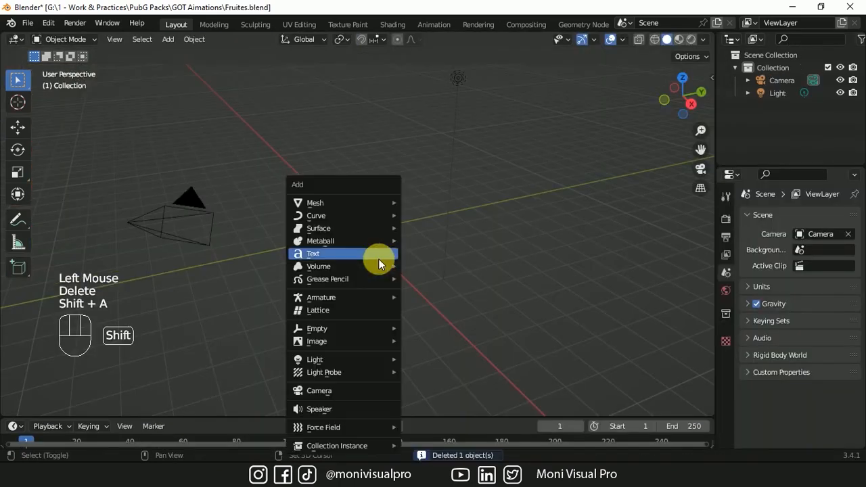
{"action": "mouse_move", "coordinate": [339, 203]}
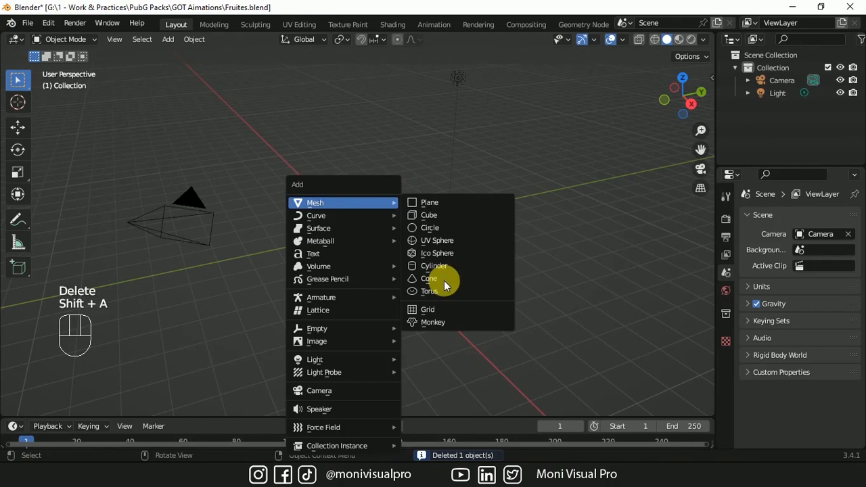
{"action": "left_click", "coordinate": [437, 241]}
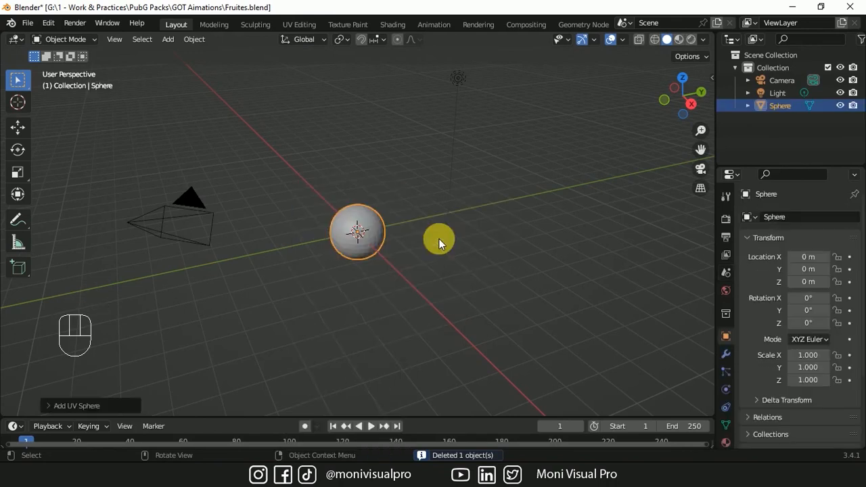
{"action": "left_click", "coordinate": [48, 407]}
{"action": "left_click", "coordinate": [161, 267]}
{"action": "type", "text": "16"}
{"action": "key", "text": "Return"}
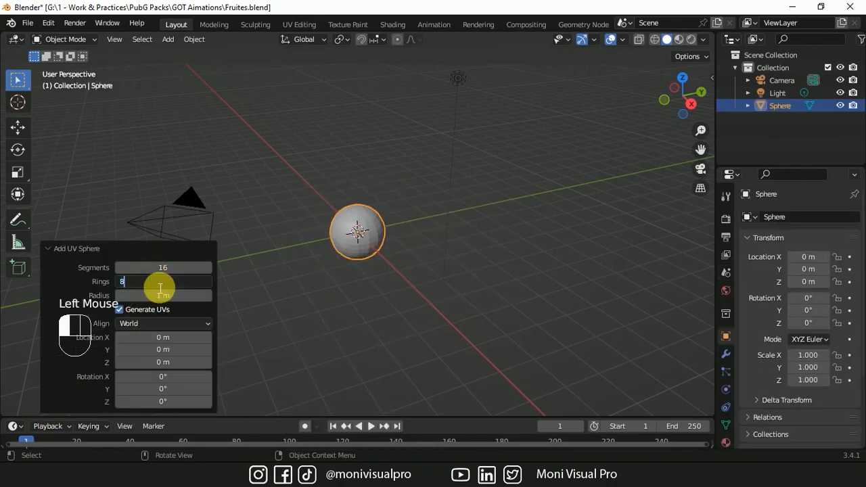
{"action": "left_click", "coordinate": [51, 248]}
Import the fruit reference images (27).jpeg as an image plane
{"action": "left_click", "coordinate": [169, 39]}
{"action": "mouse_move", "coordinate": [196, 192]}
{"action": "left_click", "coordinate": [289, 217]}
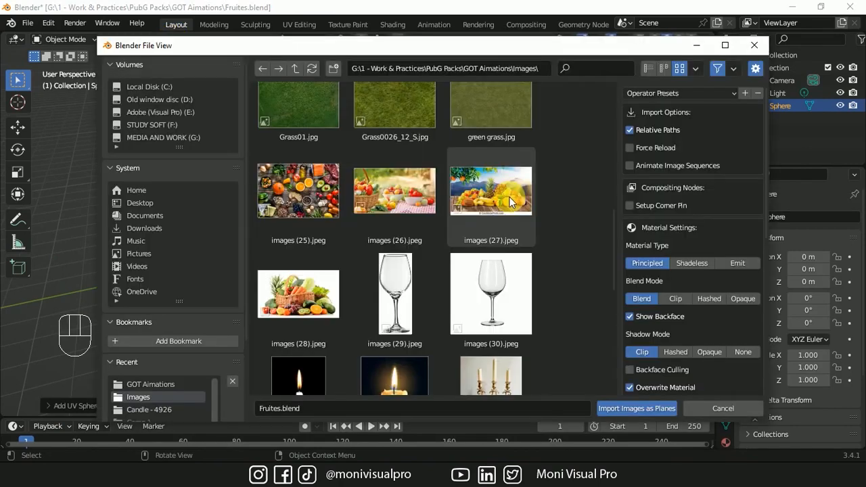
{"action": "left_click", "coordinate": [508, 194]}
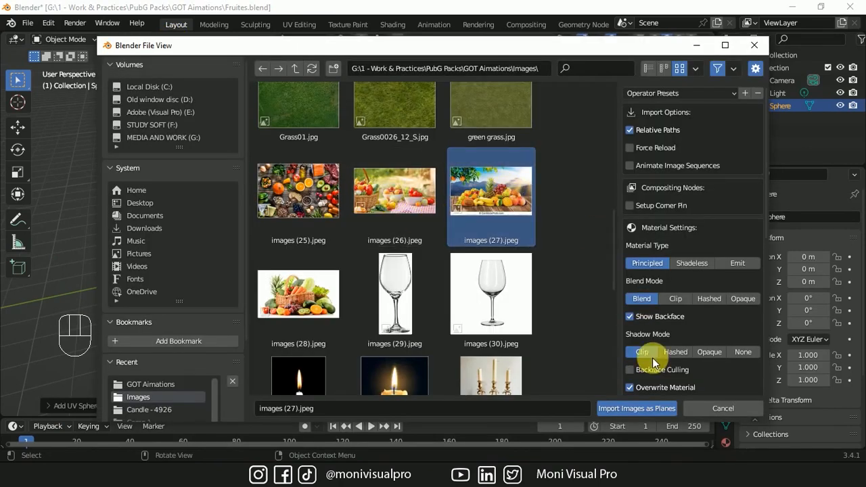
{"action": "left_click", "coordinate": [623, 409]}
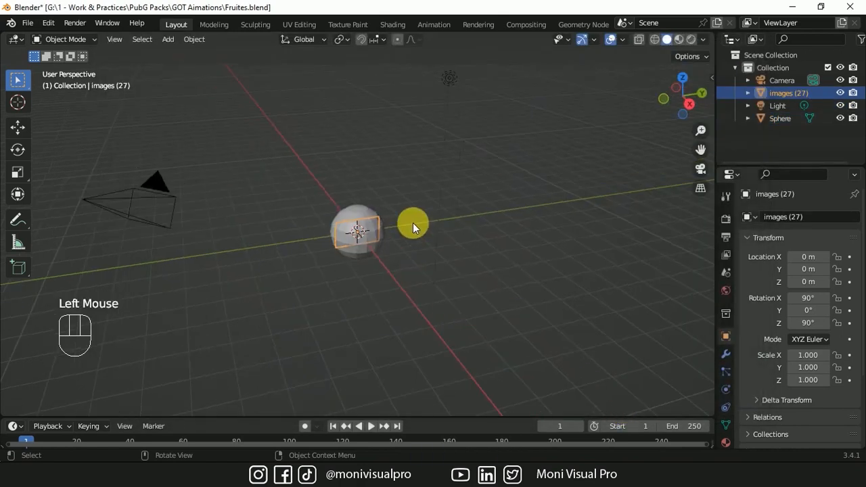
View the scene from the right side in Material Preview shading
{"action": "key", "text": "grave"}
{"action": "left_click", "coordinate": [484, 228]}
{"action": "scroll", "coordinate": [484, 232], "scroll_direction": "up", "scroll_amount": 7}
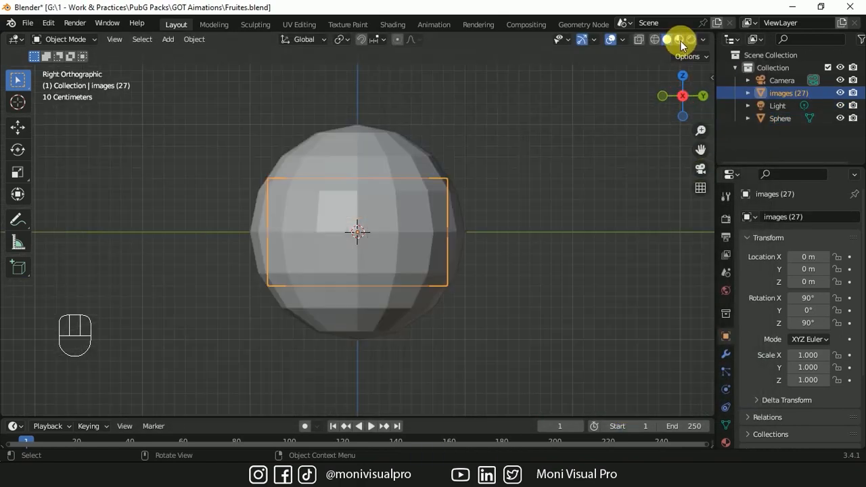
{"action": "left_click", "coordinate": [679, 40]}
Scale the UV sphere down to about 0.096 so it approaches the size of a single fruit
{"action": "left_click", "coordinate": [409, 167]}
{"action": "key", "text": "s"}
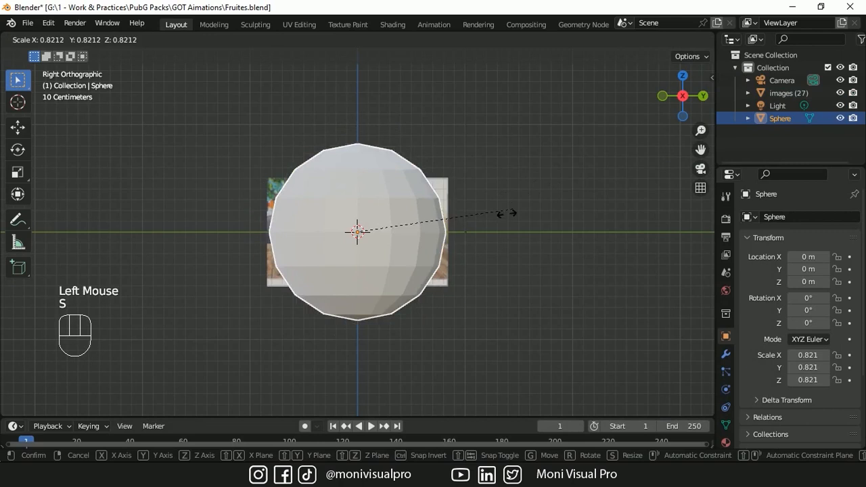
{"action": "left_click", "coordinate": [408, 218]}
{"action": "scroll", "coordinate": [408, 218], "scroll_direction": "up", "scroll_amount": 5}
{"action": "key", "text": "s"}
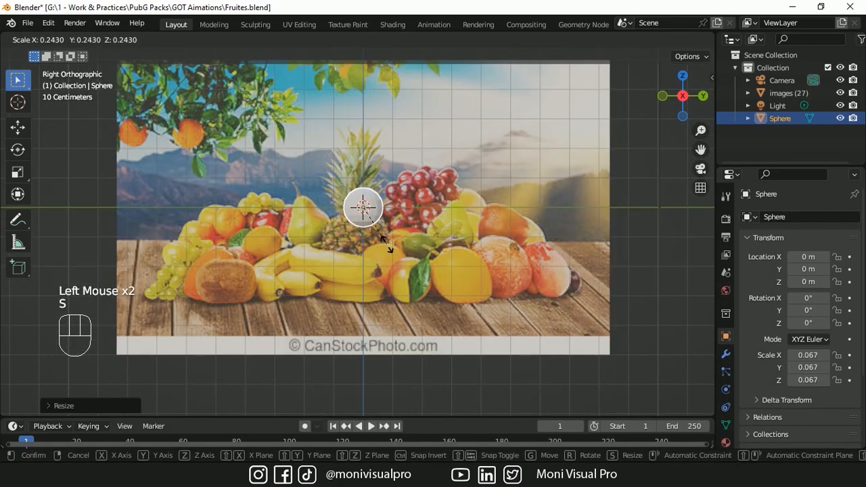
{"action": "left_click", "coordinate": [386, 216]}
Place the sphere over the large yellow fruit at the front of the pile and scale it to about 0.094
{"action": "key", "text": "g"}
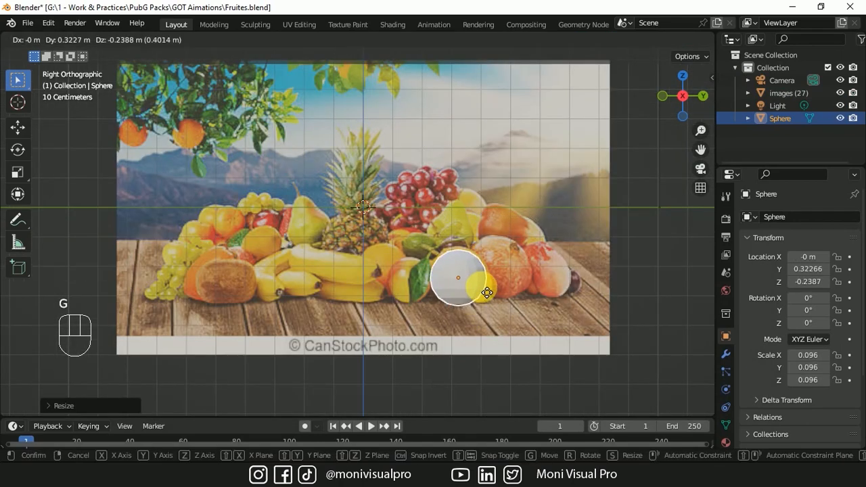
{"action": "left_click", "coordinate": [530, 295]}
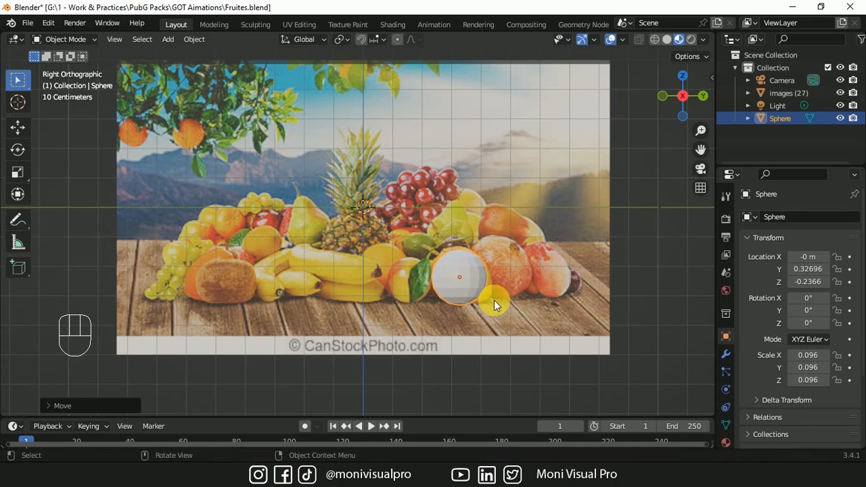
{"action": "key", "text": "s"}
{"action": "left_click", "coordinate": [540, 288]}
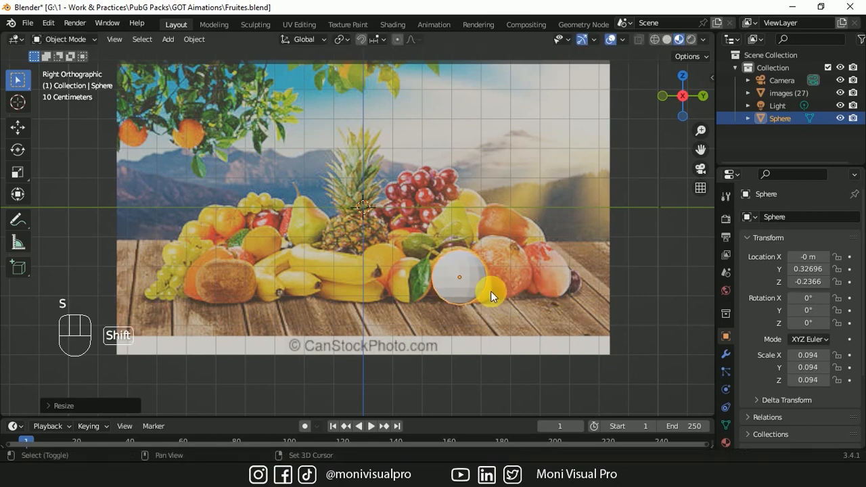
Duplicate the sphere onto the two reddish fruits beside it, scaled to about 0.107 and 0.080
{"action": "key", "text": "shift+d"}
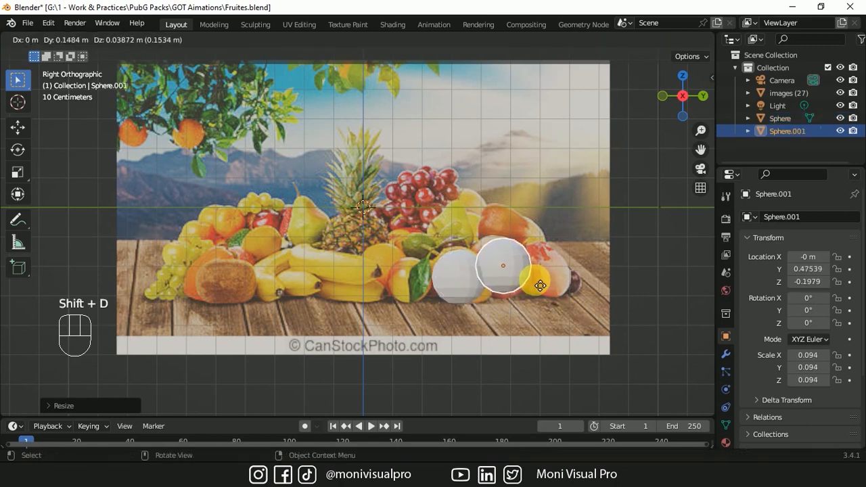
{"action": "left_click", "coordinate": [538, 285]}
{"action": "key", "text": "s"}
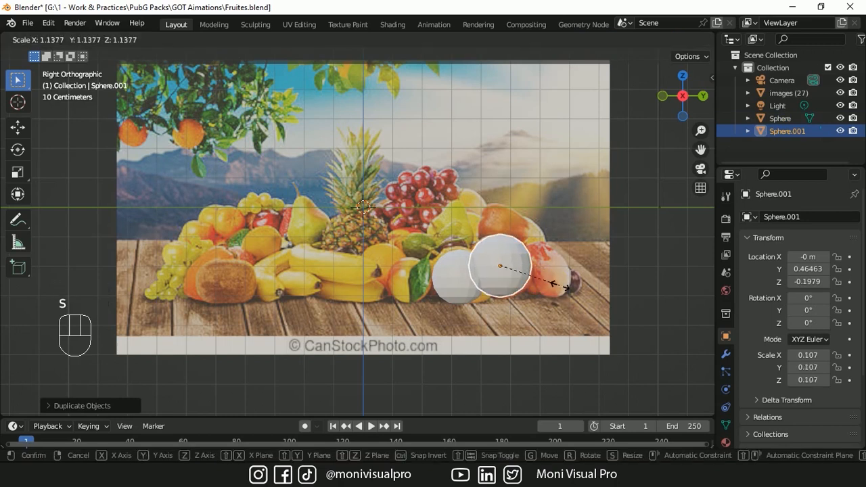
{"action": "left_click", "coordinate": [561, 285]}
{"action": "key", "text": "shift+d"}
{"action": "left_click", "coordinate": [546, 274]}
{"action": "key", "text": "s"}
{"action": "left_click", "coordinate": [570, 280]}
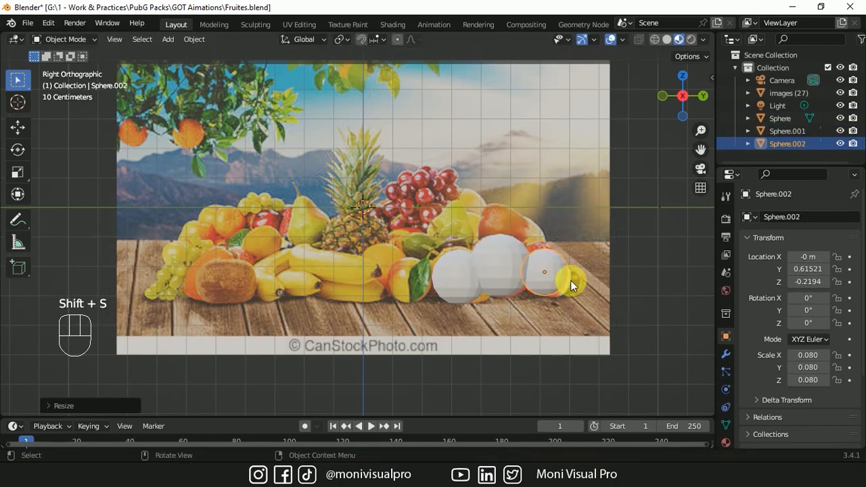
Duplicate four more spheres over the rear orange-red fruit, leafy front fruit, yellow pear and fruit beside the bananas, scaling the last to about 0.069
{"action": "key", "text": "shift+d"}
{"action": "left_click", "coordinate": [525, 234]}
{"action": "key", "text": "shift+d"}
{"action": "left_click", "coordinate": [438, 290]}
{"action": "key", "text": "shift+d"}
{"action": "left_click", "coordinate": [483, 239]}
{"action": "key", "text": "shift+d"}
{"action": "left_click", "coordinate": [419, 279]}
{"action": "key", "text": "s"}
{"action": "left_click", "coordinate": [414, 277]}
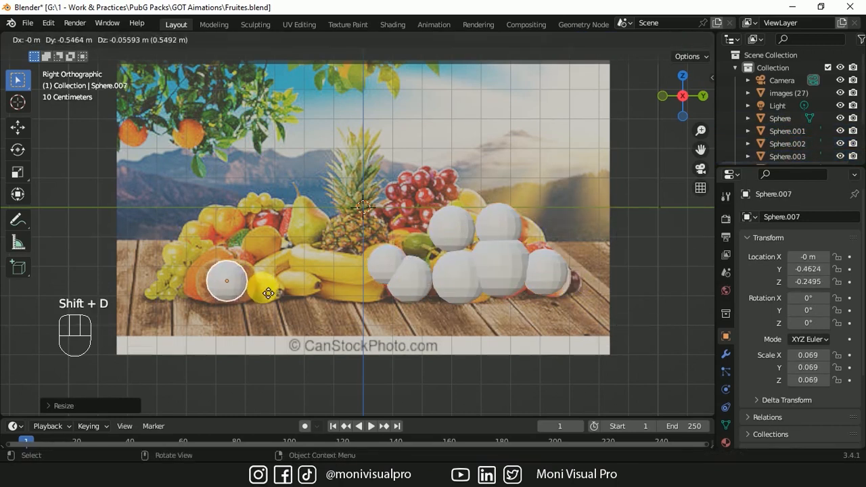
Cover the brown kiwi and the pear beside the pineapple with duplicated oval spheres, tilting the pear's copy about -49.6°
{"action": "key", "text": "shift+d"}
{"action": "left_click", "coordinate": [335, 223]}
{"action": "key", "text": "r"}
{"action": "left_click", "coordinate": [368, 252]}
{"action": "key", "text": "shift+d"}
{"action": "key", "text": "ctrl+z"}
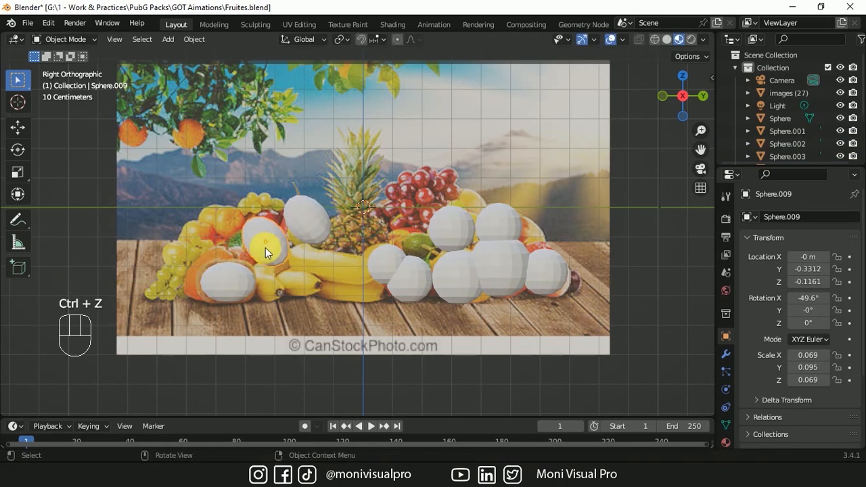
Move the extra oval sphere over the pineapple's body and clear its rotation
{"action": "key", "text": "g"}
{"action": "left_click", "coordinate": [358, 241]}
{"action": "key", "text": "alt+r"}
{"action": "left_click", "coordinate": [399, 271]}
Duplicate smaller spheres over the round yellow fruit above the kiwi and the orange behind it, about 0.050 in scale
{"action": "key", "text": "shift+d"}
{"action": "left_click", "coordinate": [272, 249]}
{"action": "key", "text": "s"}
{"action": "left_click", "coordinate": [274, 248]}
{"action": "key", "text": "shift+d"}
{"action": "left_click", "coordinate": [234, 224]}
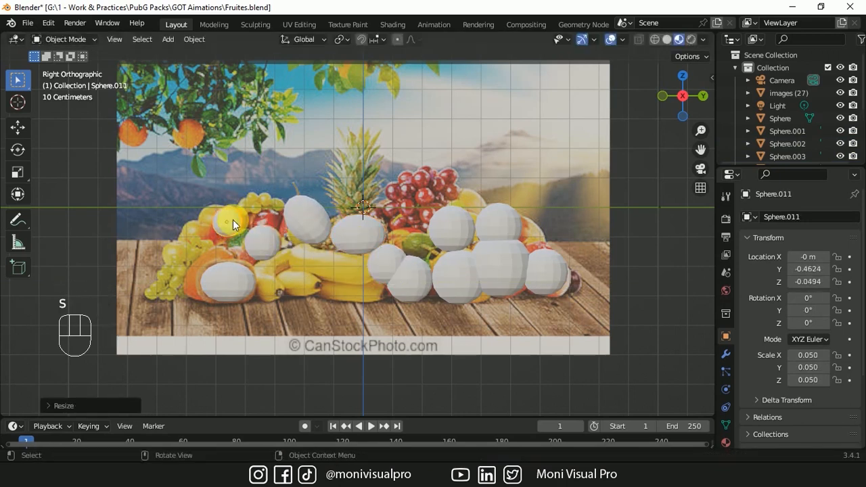
Duplicate small spheres over three spots of the red grape bunch
{"action": "key", "text": "shift+d"}
{"action": "left_click", "coordinate": [422, 180]}
{"action": "key", "text": "shift+d"}
{"action": "left_click", "coordinate": [449, 190]}
{"action": "key", "text": "shift+d"}
{"action": "left_click", "coordinate": [426, 214]}
Duplicate and shrink small spheres over the green grapes at the pile's edge
{"action": "key", "text": "shift+d"}
{"action": "key", "text": "g"}
{"action": "key", "text": "s"}
{"action": "left_click", "coordinate": [186, 269]}
{"action": "key", "text": "shift+d"}
{"action": "left_click", "coordinate": [267, 250]}
{"action": "key", "text": "shift+d"}
{"action": "left_click", "coordinate": [257, 264]}
{"action": "key", "text": "shift+d"}
{"action": "left_click", "coordinate": [247, 269]}
Duplicate a small sphere over the green avocado and scale it to about 0.040
{"action": "key", "text": "shift+d"}
{"action": "left_click", "coordinate": [514, 217]}
{"action": "key", "text": "s"}
{"action": "left_click", "coordinate": [521, 210]}
Split the workspace so two stacked Shader Editor areas sit beside the 3D viewport
{"action": "left_click_drag", "start_coordinate": [713, 34], "coordinate": [394, 120]}
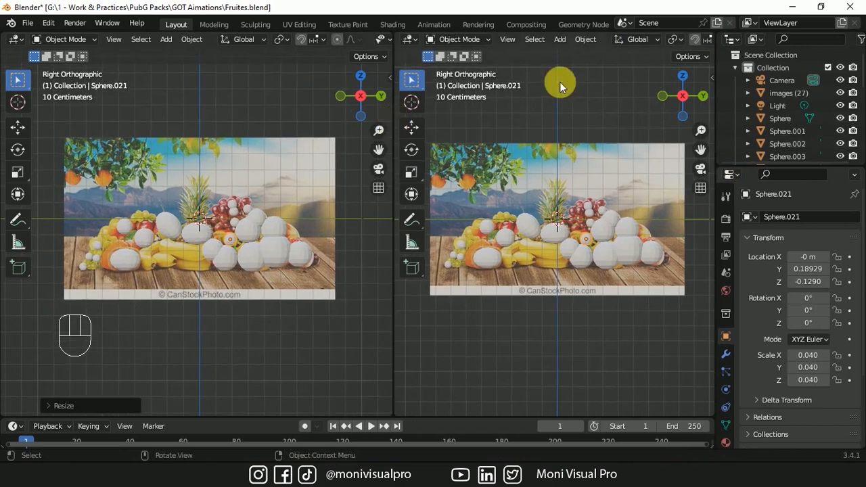
{"action": "left_click", "coordinate": [410, 41]}
{"action": "left_click", "coordinate": [460, 170]}
{"action": "left_click_drag", "start_coordinate": [398, 47], "coordinate": [411, 235]}
Select every sphere from Sphere to Sphere.021 and create a new material
{"action": "left_click", "coordinate": [780, 118]}
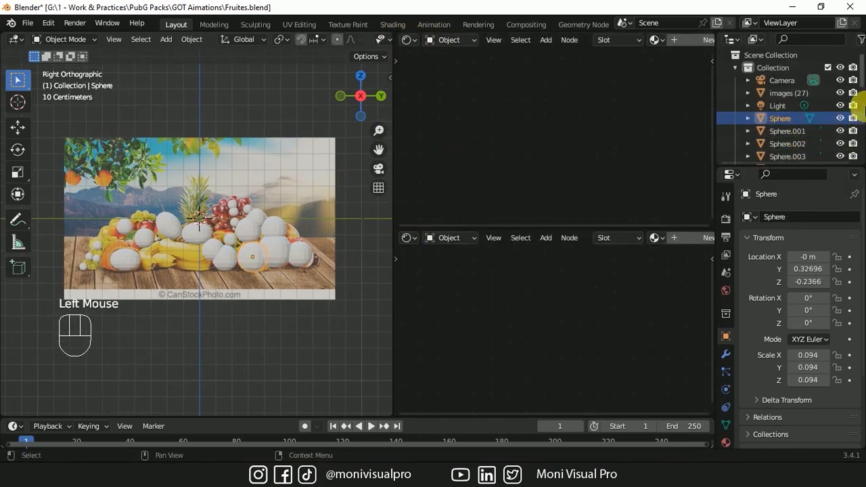
{"action": "left_click_drag", "start_coordinate": [863, 79], "coordinate": [857, 164]}
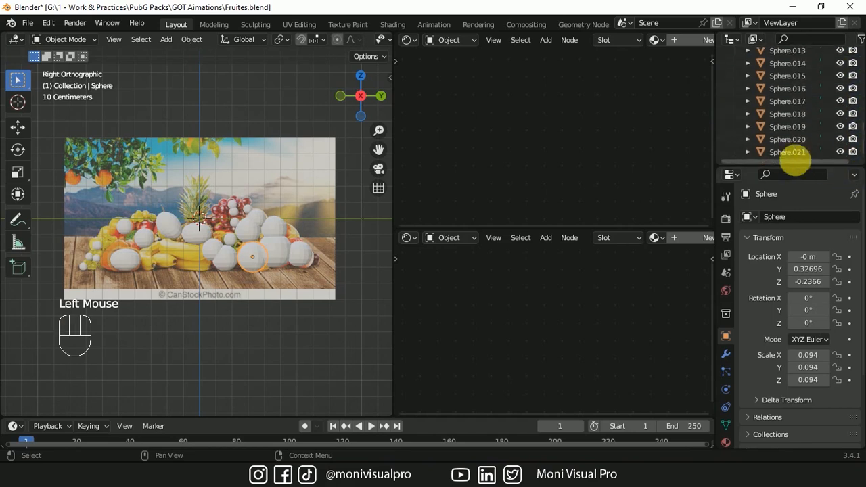
{"action": "left_click", "coordinate": [782, 151], "text": "shift"}
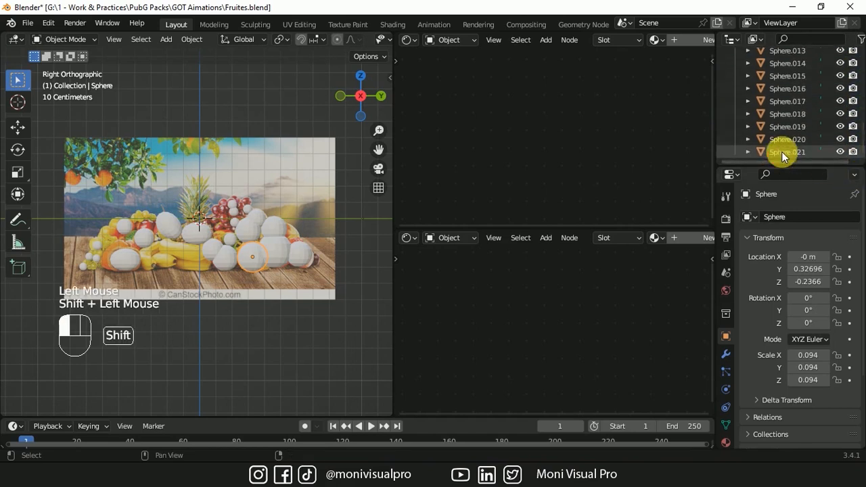
{"action": "left_click", "coordinate": [689, 239]}
Change the upper Shader Editor area to a UV Editor and name the spheres' new material Fruites
{"action": "left_click", "coordinate": [408, 39]}
{"action": "left_click", "coordinate": [440, 84]}
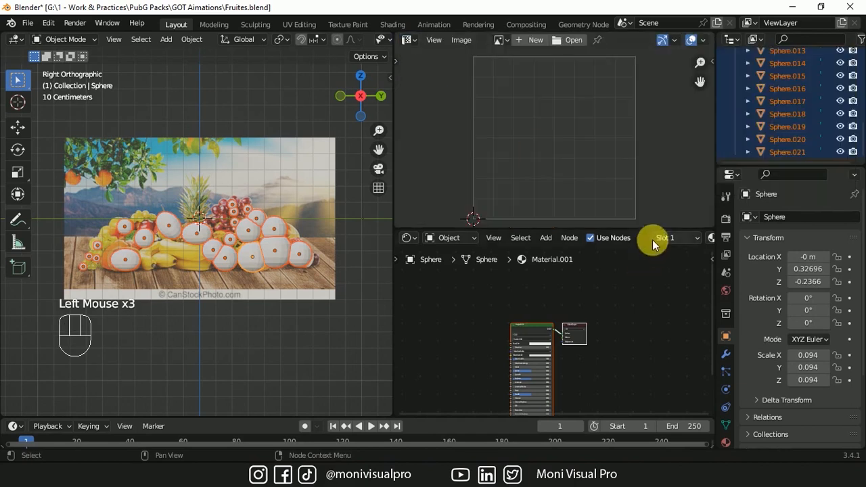
{"action": "scroll", "coordinate": [652, 240], "scroll_direction": "down", "scroll_amount": 5}
{"action": "left_click", "coordinate": [554, 241]}
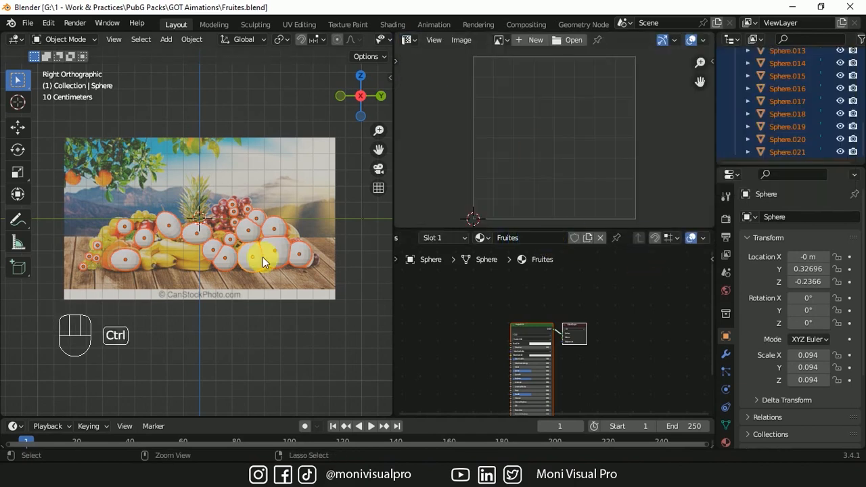
Link the Fruites material to all selected spheres and connect images (27).jpeg to its Base Color
{"action": "key", "text": "ctrl+l"}
{"action": "mouse_move", "coordinate": [262, 258]}
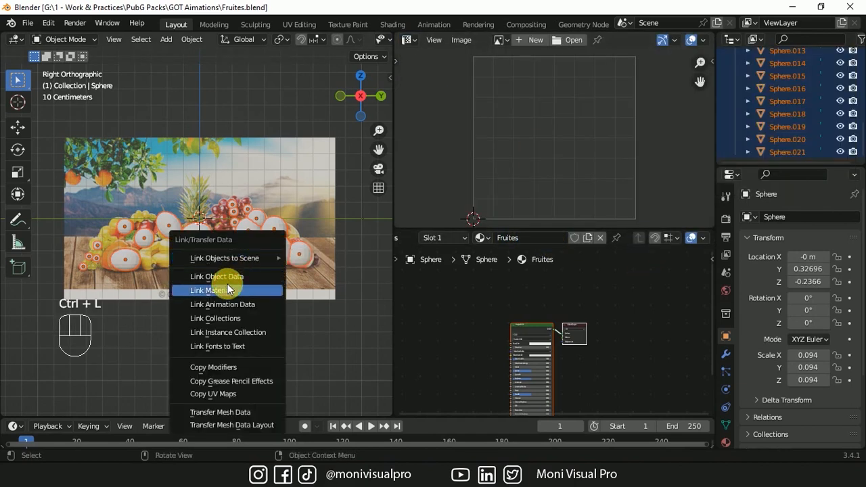
{"action": "left_click", "coordinate": [213, 291]}
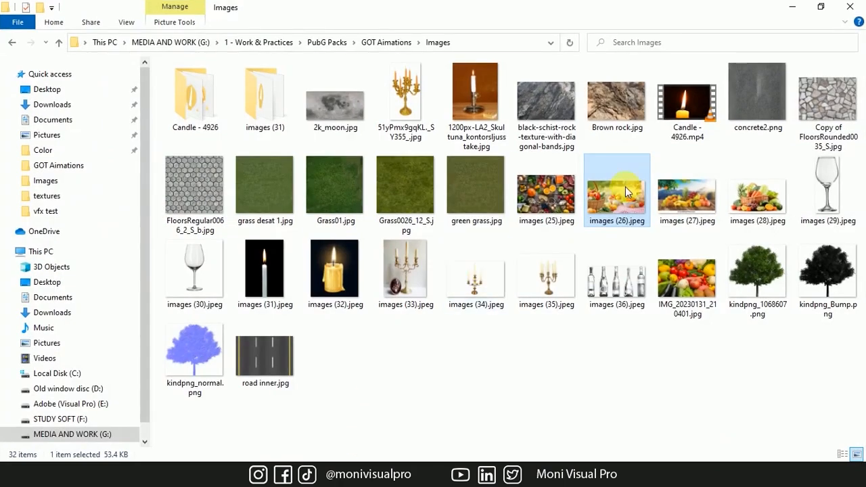
{"action": "left_click_drag", "start_coordinate": [680, 203], "coordinate": [512, 344]}
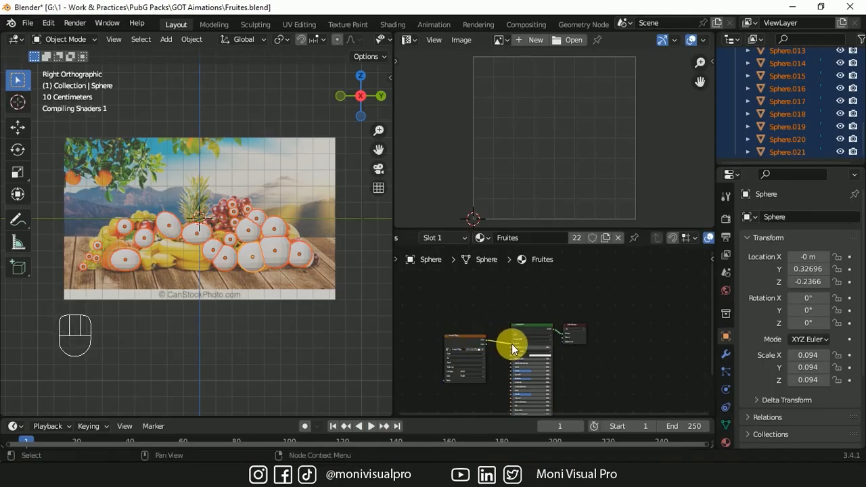
Unwrap all the spheres' meshes with Project from View from the right side
{"action": "left_click", "coordinate": [81, 40]}
{"action": "left_click", "coordinate": [67, 68]}
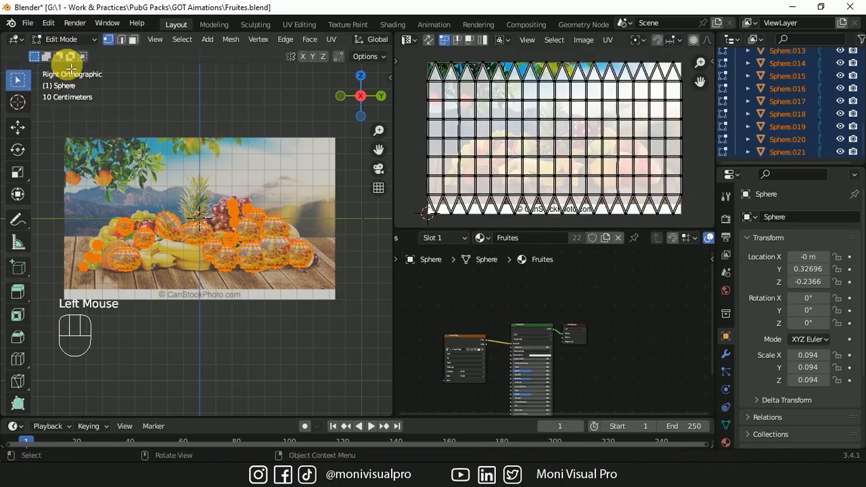
{"action": "left_click", "coordinate": [329, 39]}
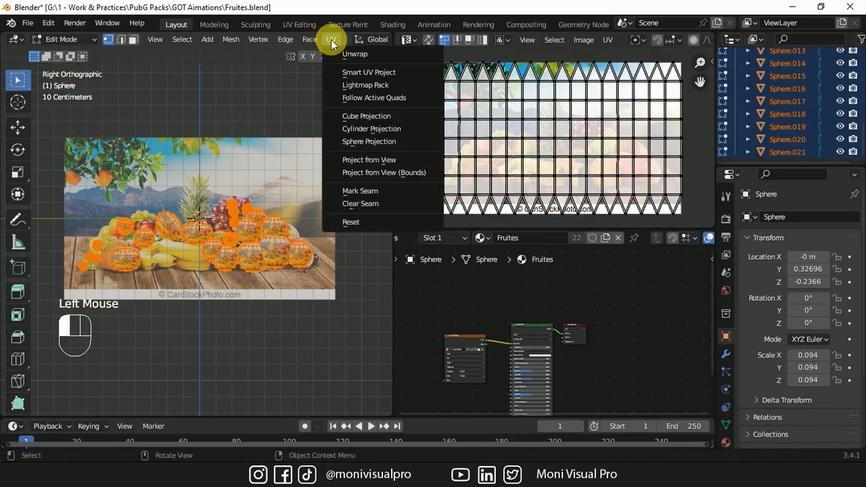
{"action": "left_click", "coordinate": [366, 161]}
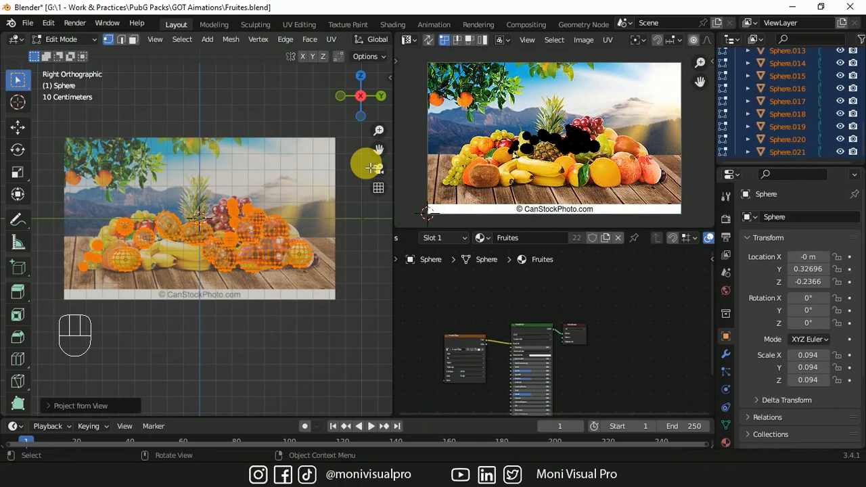
Enlarge and move all the UVs to line up with the fruits in the image, and return to Object Mode
{"action": "key", "text": "a"}
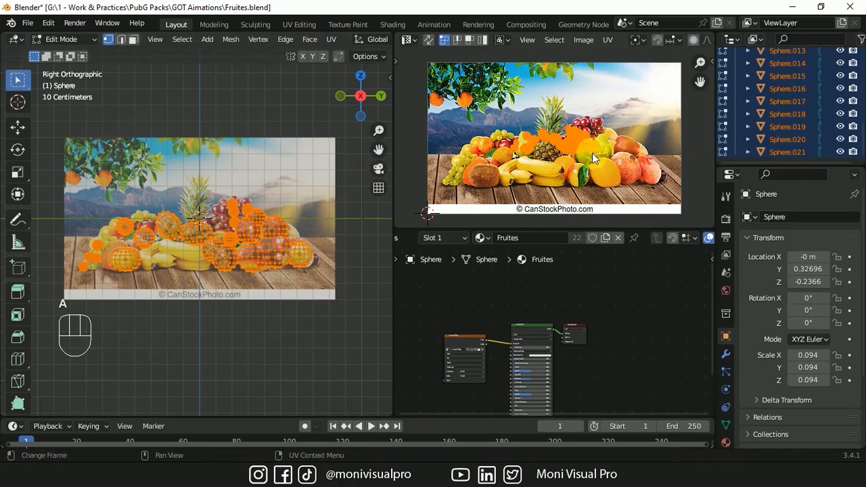
{"action": "key", "text": "s"}
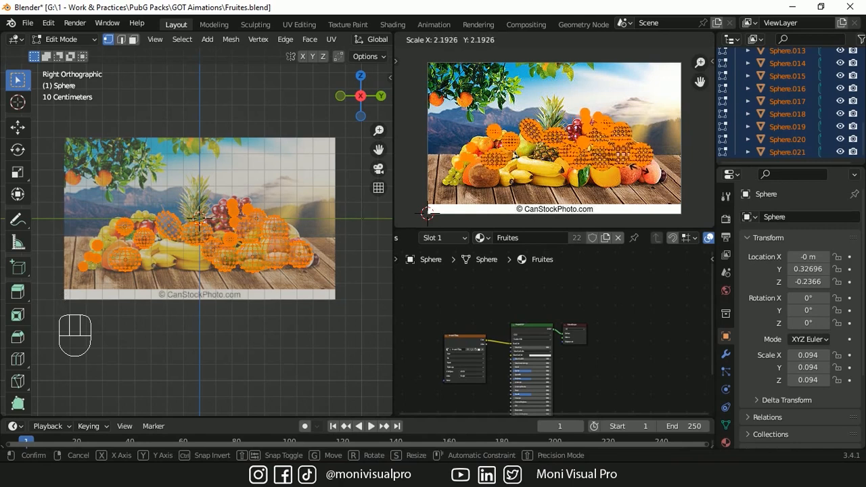
{"action": "left_click", "coordinate": [616, 155]}
{"action": "key", "text": "g"}
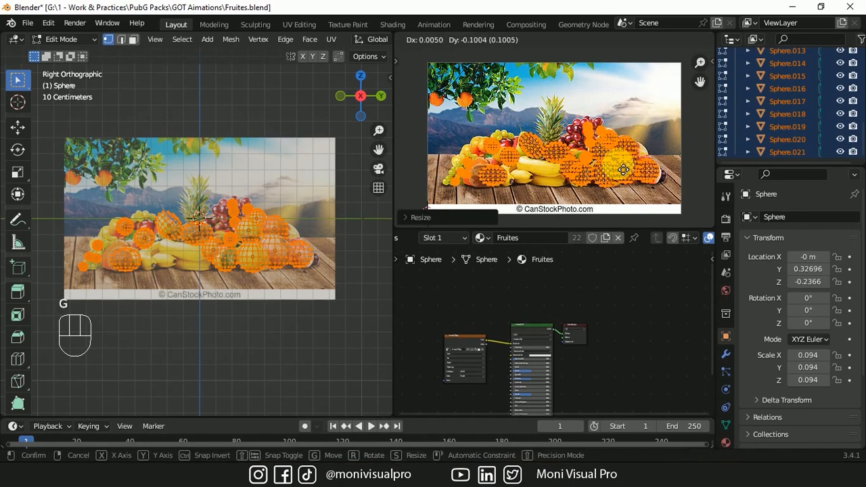
{"action": "left_click", "coordinate": [613, 165]}
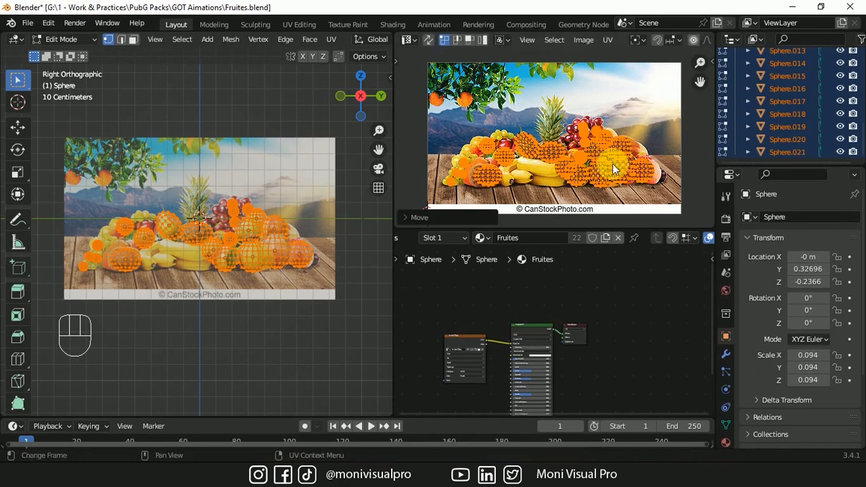
{"action": "key", "text": "s"}
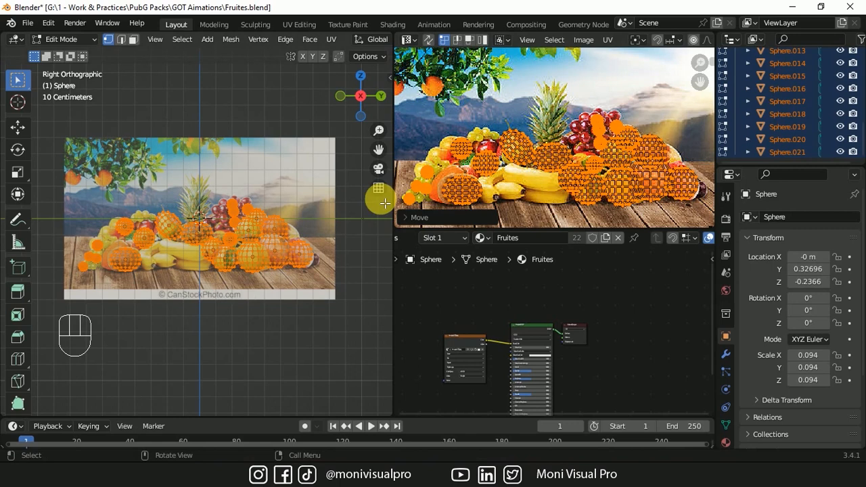
{"action": "left_click", "coordinate": [216, 205]}
{"action": "key", "text": "Tab"}
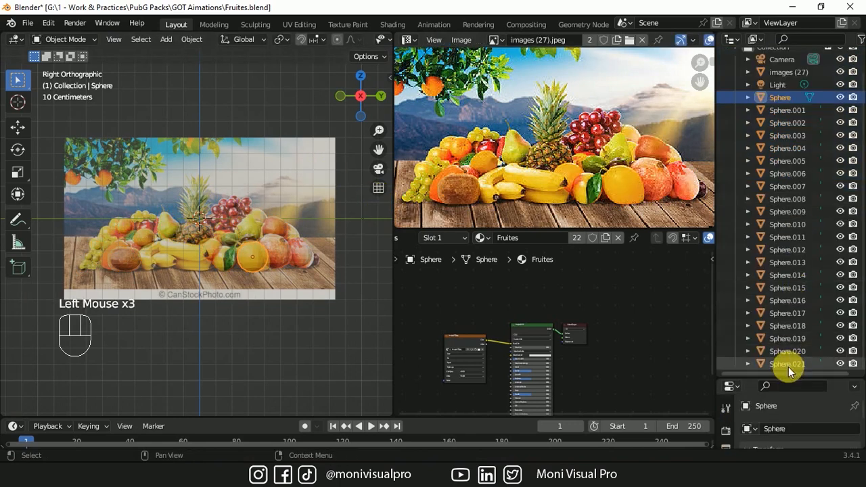
Move all the spheres into a new collection named Fruits
{"action": "left_click", "coordinate": [788, 365], "text": "shift"}
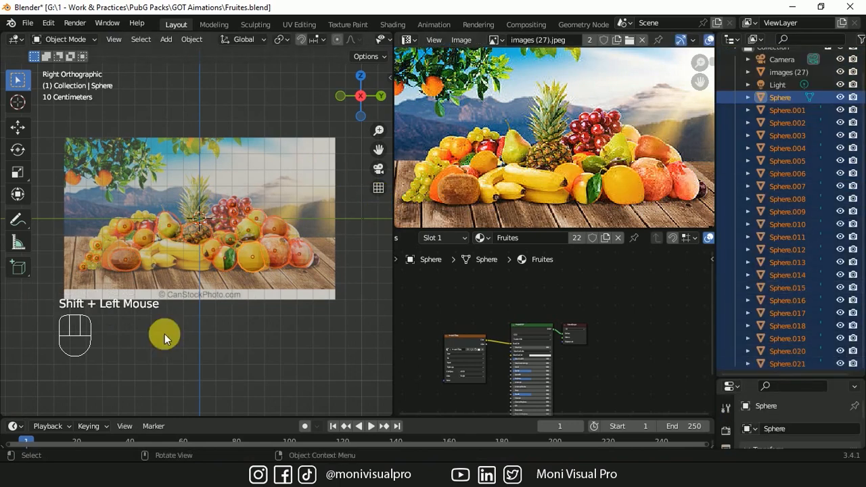
{"action": "key", "text": "m"}
{"action": "left_click", "coordinate": [218, 257]}
{"action": "type", "text": "Fruit"}
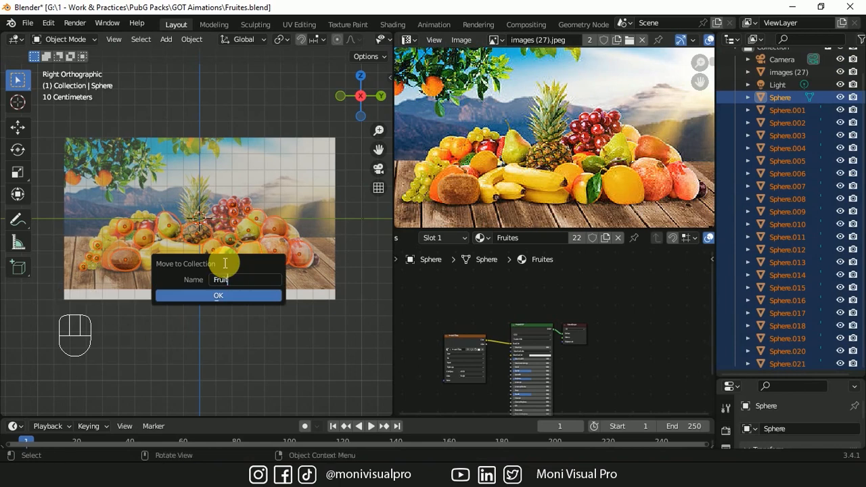
{"action": "key", "text": "Return"}
Exclude the Fruits collection from the view layer and hide the images (27) plane from the viewport and renders
{"action": "left_click", "coordinate": [736, 97]}
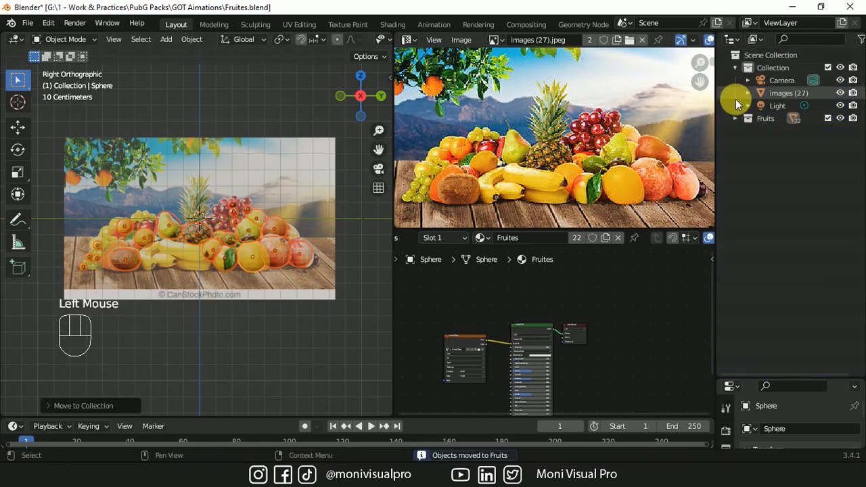
{"action": "left_click", "coordinate": [827, 120]}
{"action": "left_click", "coordinate": [787, 92]}
{"action": "left_click", "coordinate": [839, 92]}
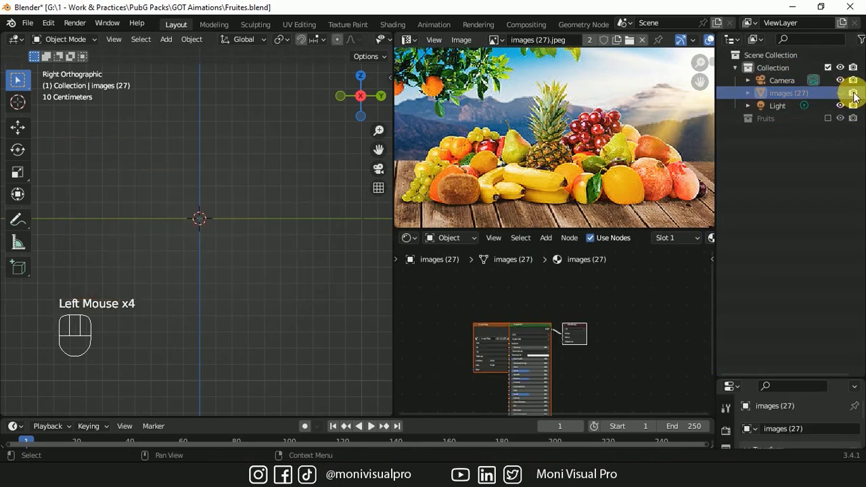
Import images (25).jpeg as a reference plane
{"action": "left_click", "coordinate": [166, 39]}
{"action": "mouse_move", "coordinate": [194, 192]}
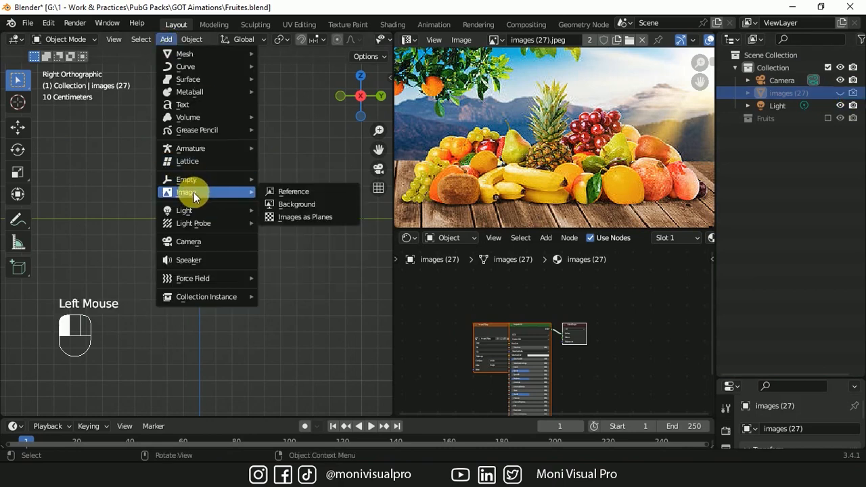
{"action": "left_click", "coordinate": [305, 217]}
{"action": "left_click", "coordinate": [303, 233]}
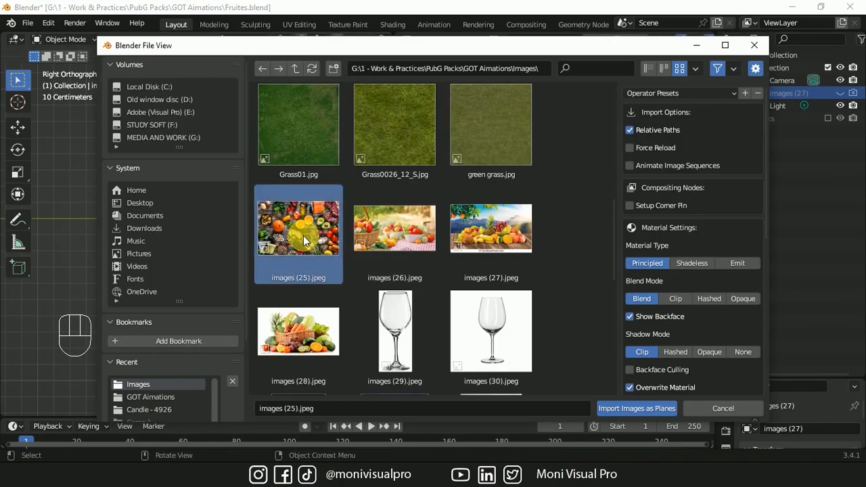
{"action": "left_click", "coordinate": [635, 408]}
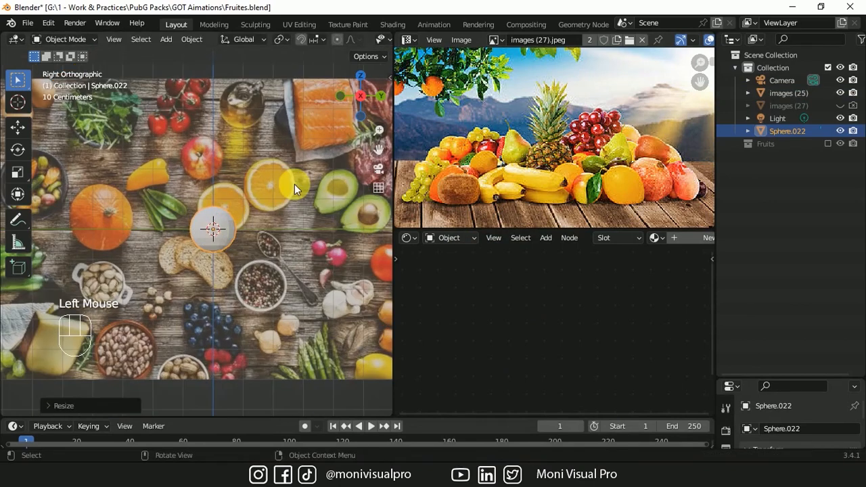
Place spheres over the two orange slices and share a new material named Fruites 2 between them
{"action": "key", "text": "shift+d"}
{"action": "left_click", "coordinate": [290, 177]}
{"action": "left_click", "coordinate": [673, 238]}
{"action": "scroll", "coordinate": [608, 237], "scroll_direction": "down", "scroll_amount": 5}
{"action": "left_click", "coordinate": [511, 237]}
{"action": "type", "text": "Fruites 2"}
{"action": "key", "text": "Return"}
{"action": "left_click", "coordinate": [224, 206]}
{"action": "left_click", "coordinate": [272, 185], "text": "shift"}
{"action": "key", "text": "ctrl+l"}
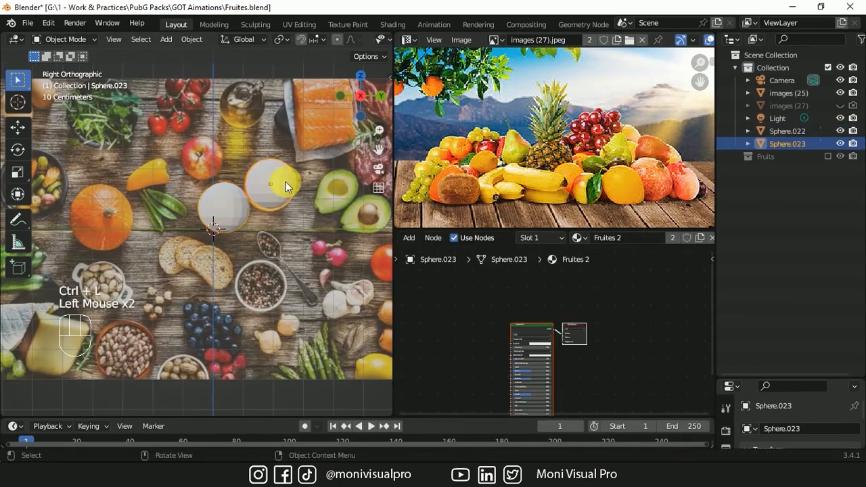
Duplicate the spheres over the apple, pumpkin, oil bottle and tomatoes, scaling each copy to match the image
{"action": "key", "text": "shift+d"}
{"action": "key", "text": "s"}
{"action": "key", "text": "shift+d"}
{"action": "key", "text": "shift+d"}
{"action": "left_click", "coordinate": [388, 198]}
{"action": "left_click_drag", "start_coordinate": [379, 150], "coordinate": [290, 120]}
{"action": "key", "text": "g"}
{"action": "key", "text": "s"}
{"action": "key", "text": "shift+d"}
{"action": "key", "text": "s"}
{"action": "left_click", "coordinate": [326, 281]}
{"action": "left_click_drag", "start_coordinate": [378, 150], "coordinate": [437, 149]}
Duplicate and shrink a sphere to cover three of the blueberries
{"action": "left_click", "coordinate": [169, 262]}
{"action": "key", "text": "shift+d"}
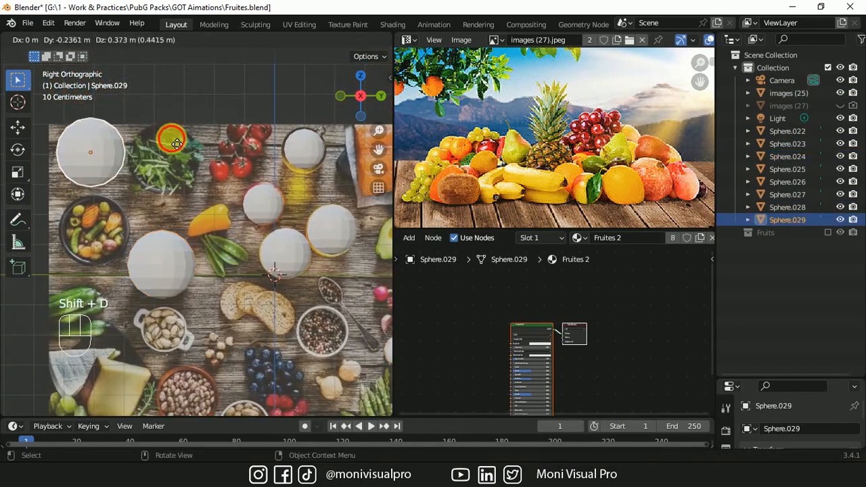
{"action": "key", "text": "s"}
{"action": "key", "text": "g"}
{"action": "key", "text": "s"}
{"action": "key", "text": "g"}
{"action": "key", "text": "shift+d"}
{"action": "key", "text": "shift+d"}
{"action": "left_click", "coordinate": [315, 369]}
Select all the new spheres and connect the images (25).jpeg texture to the Base Color of the Fruites 2 material
{"action": "left_click", "coordinate": [785, 132], "text": "shift"}
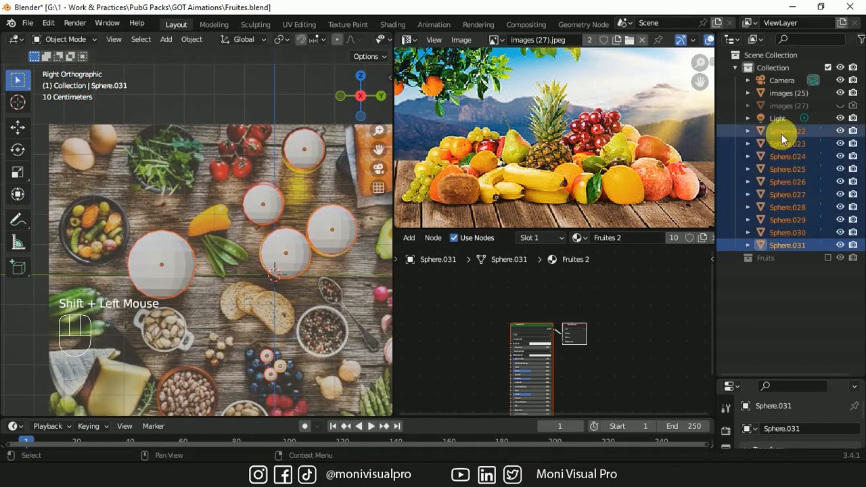
{"action": "key", "text": "alt+Tab"}
{"action": "left_click_drag", "start_coordinate": [476, 351], "coordinate": [511, 344]}
Unwrap the selected spheres in Edit Mode with Project from View
{"action": "key", "text": "Tab"}
{"action": "left_click_drag", "start_coordinate": [700, 62], "coordinate": [700, 102]}
{"action": "left_click", "coordinate": [330, 41]}
{"action": "left_click", "coordinate": [358, 173]}
{"action": "scroll", "coordinate": [555, 138], "scroll_direction": "up", "scroll_amount": 1}
Scale and move all the UVs to line up with the fruits in images (25), and return to Object Mode
{"action": "key", "text": "a"}
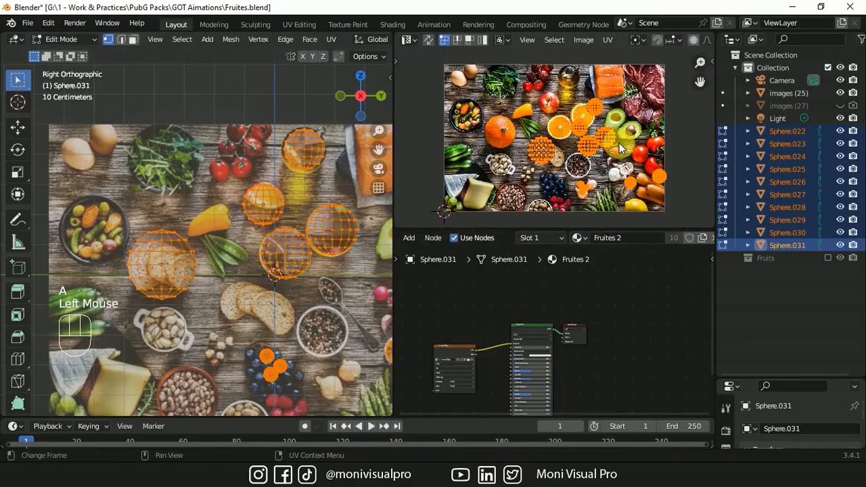
{"action": "key", "text": "s"}
{"action": "key", "text": "g"}
{"action": "key", "text": "s"}
{"action": "key", "text": "g"}
{"action": "left_click", "coordinate": [604, 141]}
{"action": "key", "text": "s"}
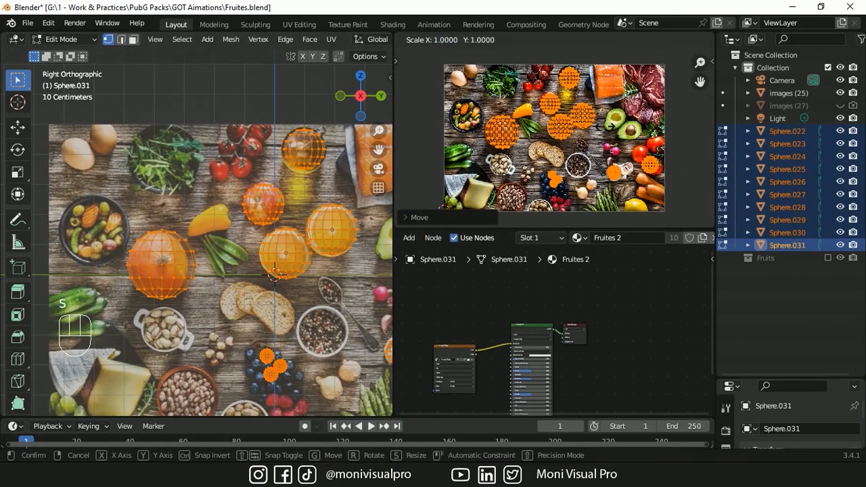
{"action": "left_click", "coordinate": [604, 129]}
{"action": "key", "text": "Tab"}
Hide the images (25) plane from the viewport and renders
{"action": "left_click", "coordinate": [788, 93]}
{"action": "left_click", "coordinate": [841, 94]}
{"action": "left_click", "coordinate": [853, 93]}
Move all the new spheres into the Fruits collection and include that collection in the view layer
{"action": "left_click", "coordinate": [785, 131]}
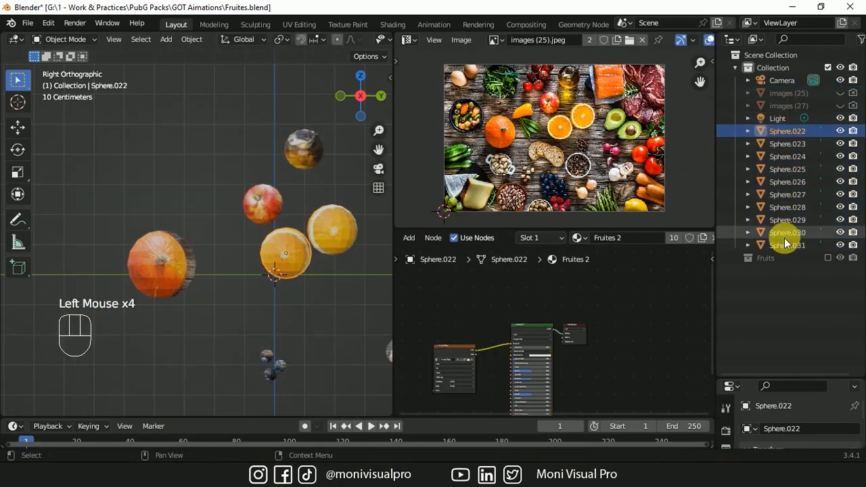
{"action": "left_click", "coordinate": [784, 244], "text": "shift"}
{"action": "middle_click_drag", "start_coordinate": [356, 176], "coordinate": [273, 244]}
{"action": "key", "text": "m"}
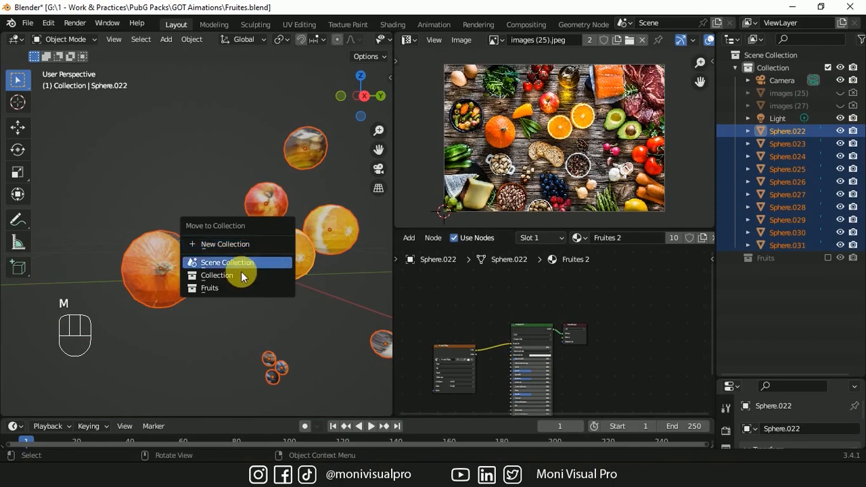
{"action": "left_click", "coordinate": [213, 289]}
{"action": "left_click", "coordinate": [830, 130]}
Select the spheres of the Fruits collection, view them from the left side, and move one group of fruits toward the vertical axis
{"action": "left_click", "coordinate": [735, 131]}
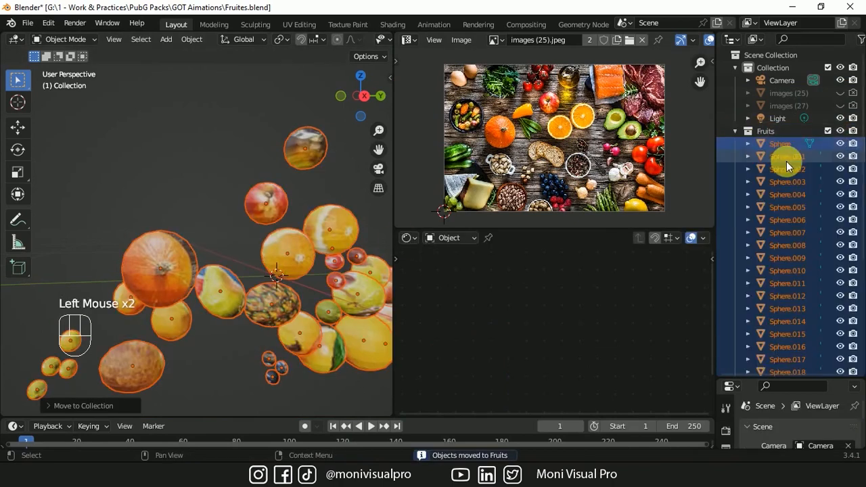
{"action": "left_click", "coordinate": [784, 145]}
{"action": "scroll", "coordinate": [785, 270], "scroll_direction": "down", "scroll_amount": 5}
{"action": "left_click", "coordinate": [785, 364], "text": "shift"}
{"action": "left_click_drag", "start_coordinate": [379, 131], "coordinate": [376, 192]}
{"action": "left_click_drag", "start_coordinate": [366, 116], "coordinate": [350, 115]}
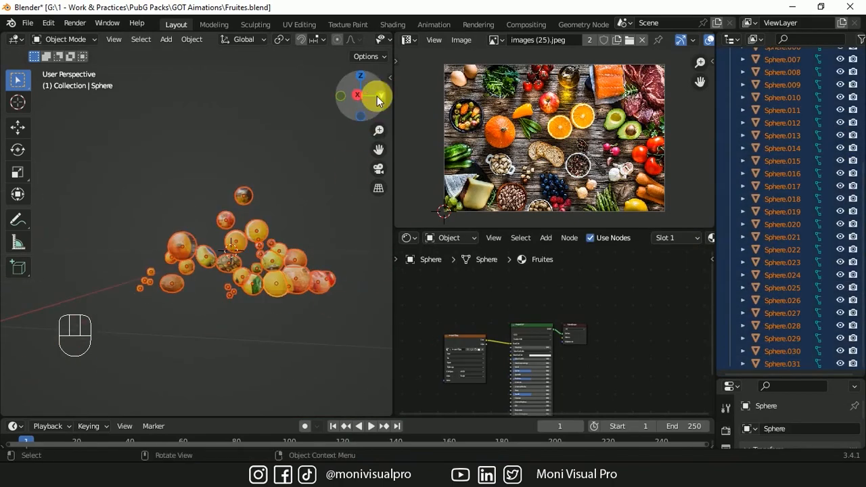
{"action": "left_click", "coordinate": [362, 95]}
{"action": "left_click_drag", "start_coordinate": [338, 152], "coordinate": [233, 271]}
{"action": "key", "text": "g"}
{"action": "left_click", "coordinate": [278, 223]}
Move the remaining groups of fruits into a narrow vertical stack above the origin
{"action": "left_click_drag", "start_coordinate": [132, 105], "coordinate": [203, 166]}
{"action": "left_click_drag", "start_coordinate": [378, 130], "coordinate": [379, 157]}
{"action": "left_click_drag", "start_coordinate": [379, 150], "coordinate": [380, 196]}
{"action": "key", "text": "g"}
{"action": "left_click", "coordinate": [242, 140]}
{"action": "left_click", "coordinate": [244, 138]}
{"action": "key", "text": "g"}
{"action": "left_click", "coordinate": [233, 88]}
Randomize the fruits' location by 0.6 m in X, 0.16 m in Y and 0.07 m in Z, and save the file
{"action": "left_click_drag", "start_coordinate": [173, 92], "coordinate": [260, 303]}
{"action": "left_click", "coordinate": [192, 40]}
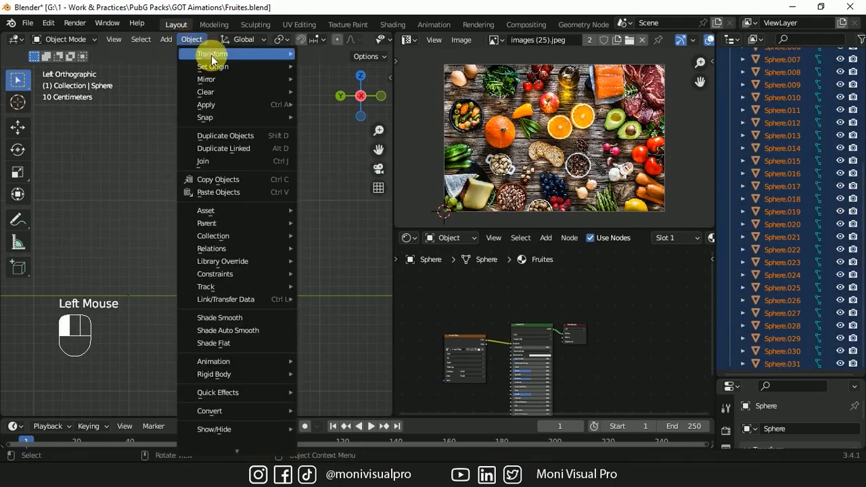
{"action": "mouse_move", "coordinate": [216, 54]}
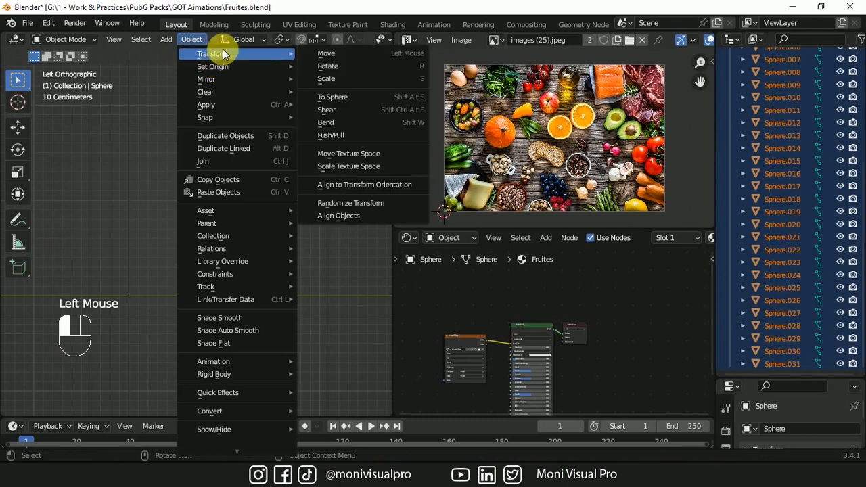
{"action": "left_click", "coordinate": [366, 203]}
{"action": "left_click", "coordinate": [52, 405]}
{"action": "left_click_drag", "start_coordinate": [163, 256], "coordinate": [179, 256]}
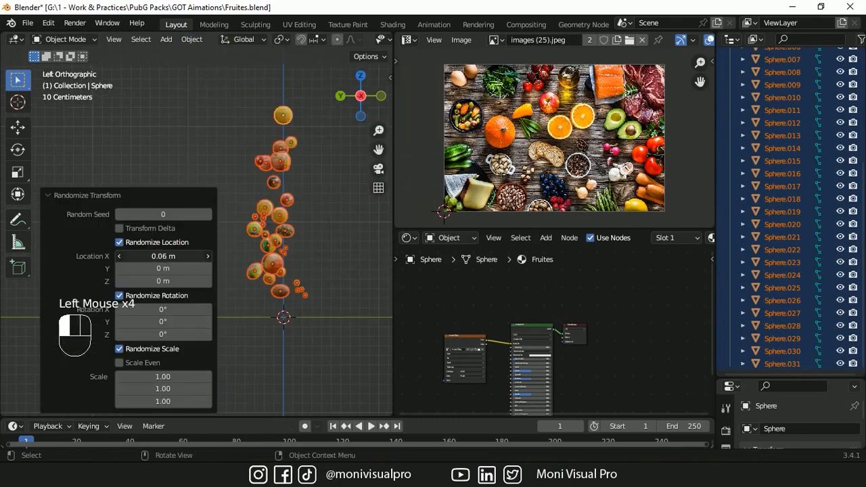
{"action": "mouse_move", "coordinate": [163, 268]}
{"action": "left_mouse_down"}
{"action": "mouse_move", "coordinate": [174, 268]}
{"action": "mouse_move", "coordinate": [170, 281]}
{"action": "left_mouse_up"}
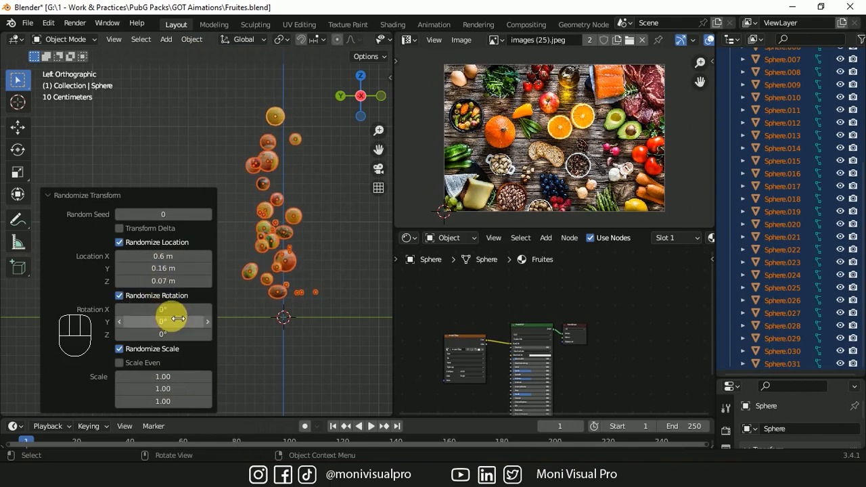
{"action": "left_click", "coordinate": [43, 196]}
{"action": "key", "text": "ctrl+s"}
Add a UV sphere with 32 segments and 16 rings
{"action": "key", "text": "shift+a"}
{"action": "mouse_move", "coordinate": [332, 294]}
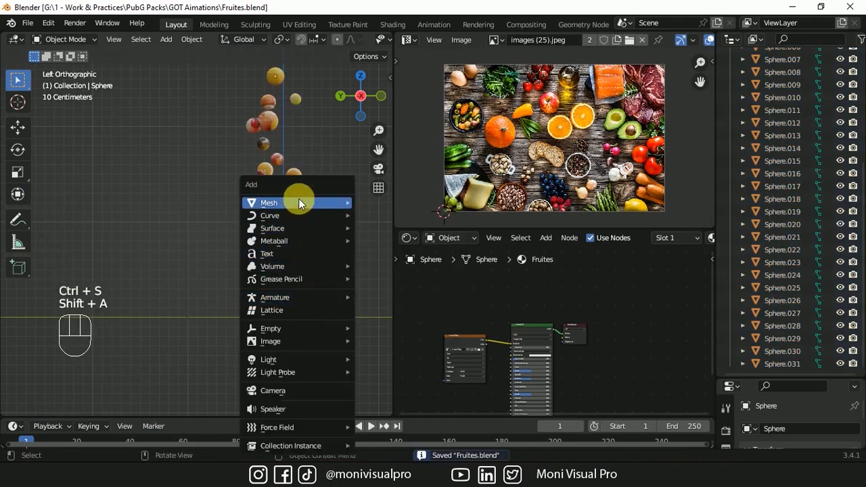
{"action": "mouse_move", "coordinate": [298, 201]}
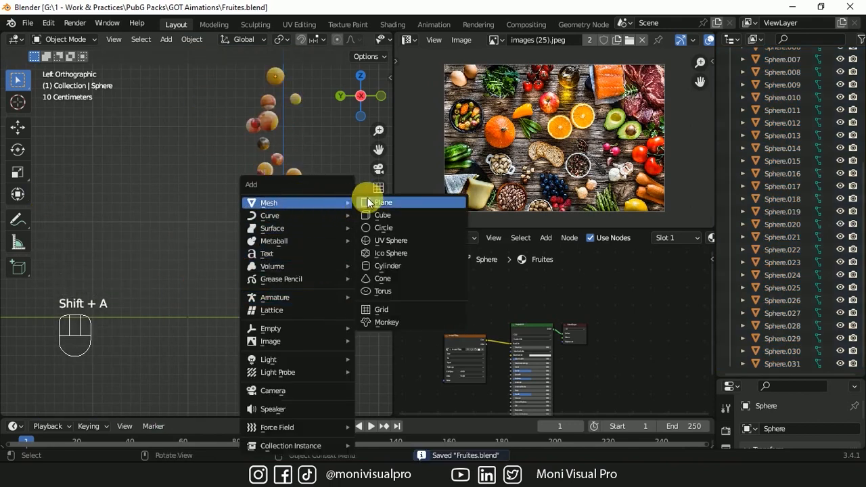
{"action": "left_click", "coordinate": [383, 242]}
{"action": "left_click", "coordinate": [48, 405]}
{"action": "double_click", "coordinate": [166, 270]}
{"action": "type", "text": "32"}
{"action": "left_click", "coordinate": [168, 282]}
{"action": "type", "text": "16"}
{"action": "key", "text": "Return"}
{"action": "left_click", "coordinate": [58, 250]}
Move the new sphere 1 m up along Z and apply all its transforms
{"action": "type", "text": "g"}
{"action": "type", "text": "1"}
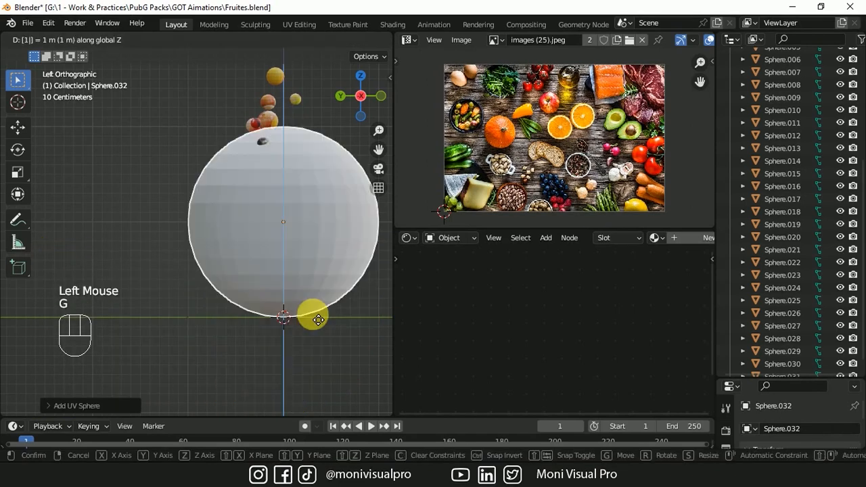
{"action": "key", "text": "Return"}
{"action": "key", "text": "ctrl+a"}
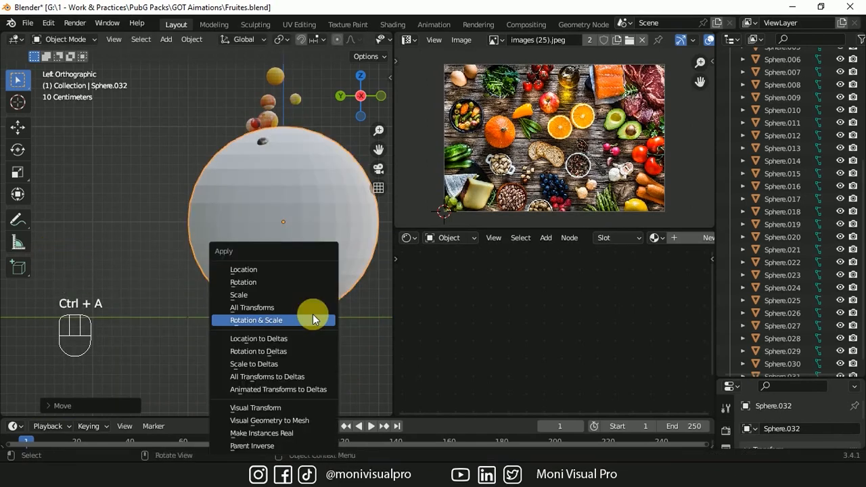
{"action": "left_click", "coordinate": [258, 307]}
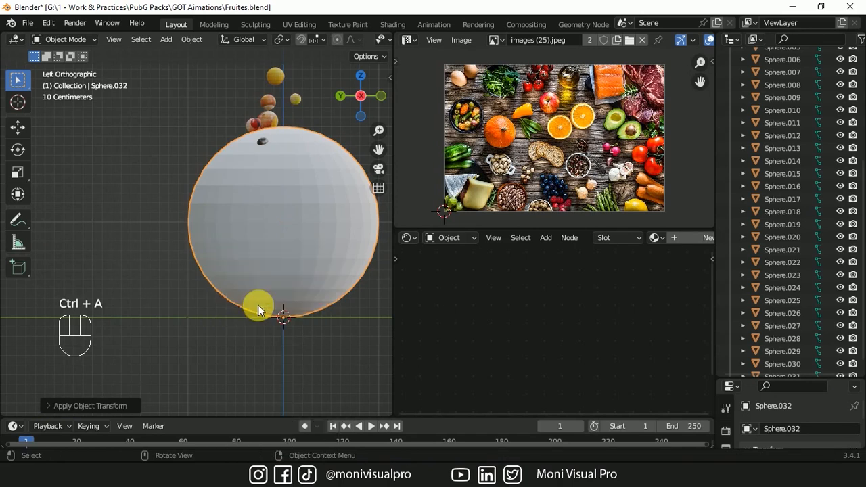
Move the large sphere into a new collection named new
{"action": "key", "text": "m"}
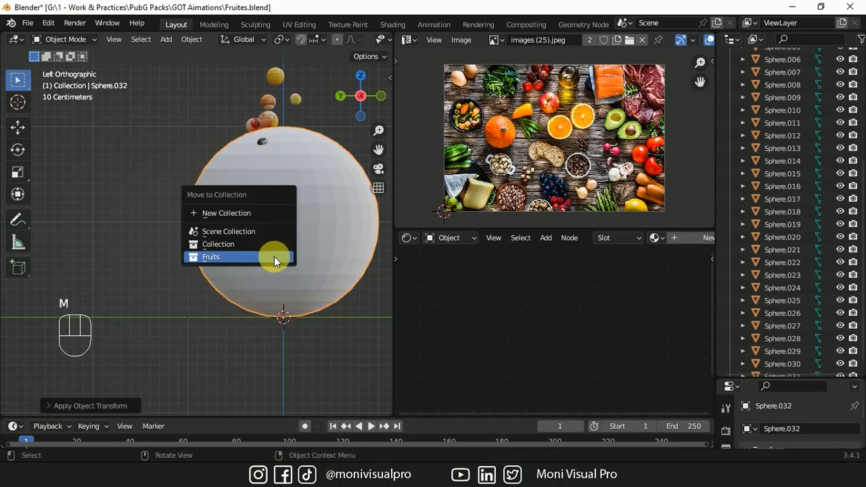
{"action": "left_click", "coordinate": [227, 215]}
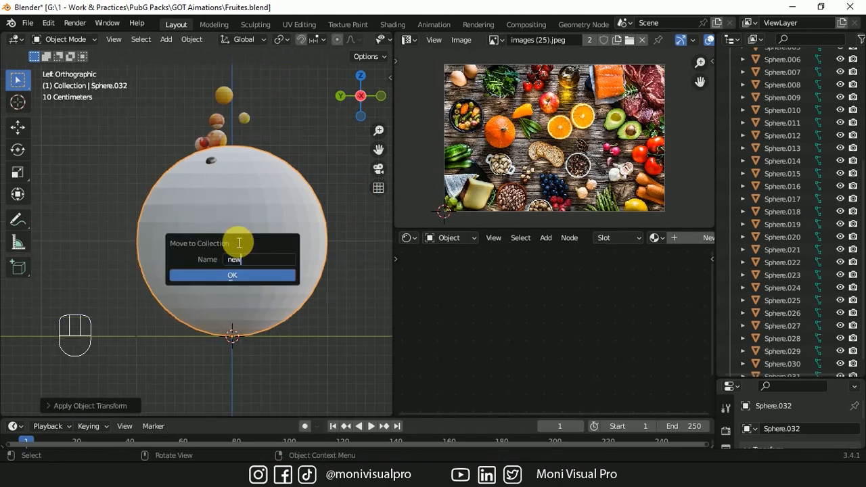
{"action": "left_click", "coordinate": [232, 275]}
Delete the vertices of the large sphere's upper half in Edit Mode with X-ray on, leaving a bowl shape
{"action": "key", "text": "Tab"}
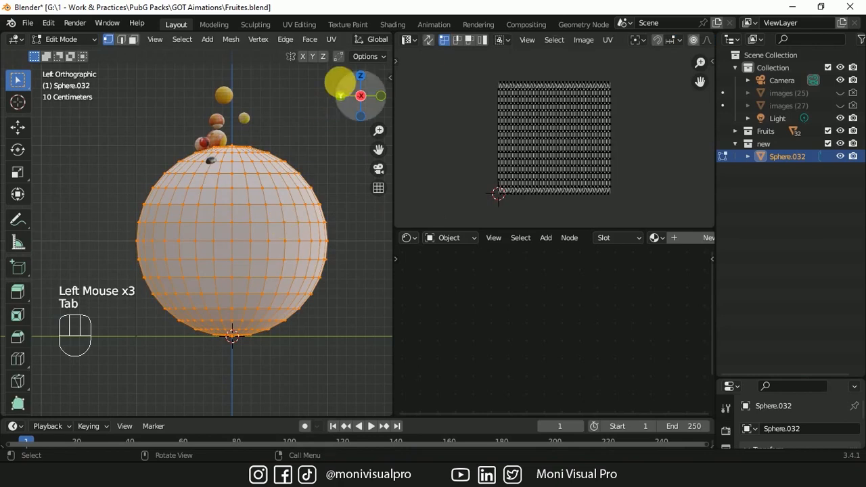
{"action": "scroll", "coordinate": [348, 43], "scroll_direction": "down", "scroll_amount": 5}
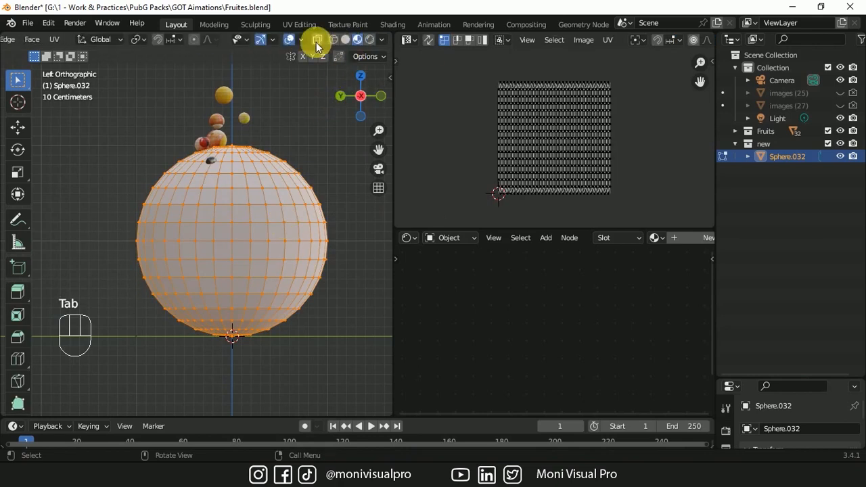
{"action": "left_click", "coordinate": [316, 42]}
{"action": "left_click_drag", "start_coordinate": [106, 123], "coordinate": [346, 243]}
{"action": "key", "text": "x"}
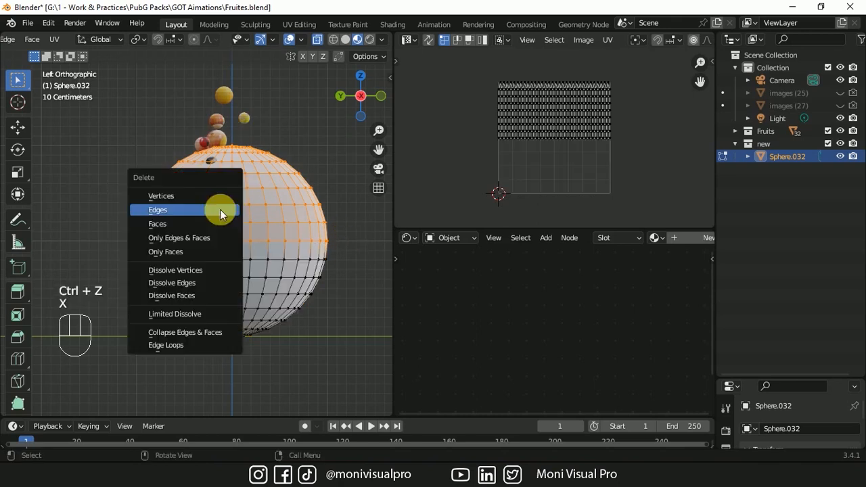
{"action": "left_click", "coordinate": [170, 196]}
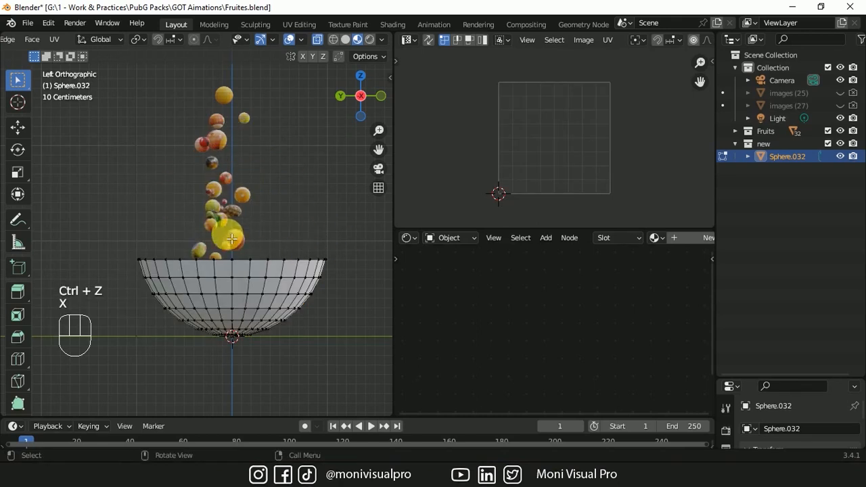
Raise the whole bowl mesh slightly along Z above the ground line
{"action": "scroll", "coordinate": [231, 239], "scroll_direction": "up", "scroll_amount": 3}
{"action": "key", "text": "a"}
{"action": "key", "text": "g"}
{"action": "key", "text": "z"}
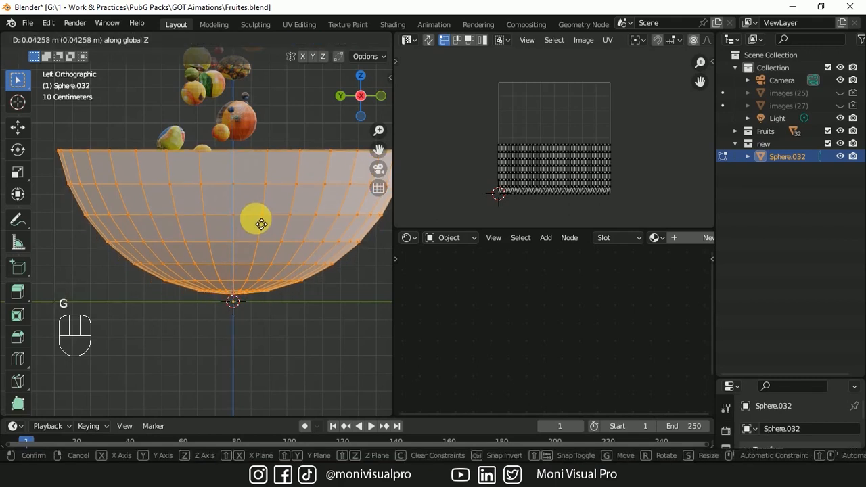
{"action": "left_click", "coordinate": [254, 217]}
{"action": "left_click", "coordinate": [250, 306]}
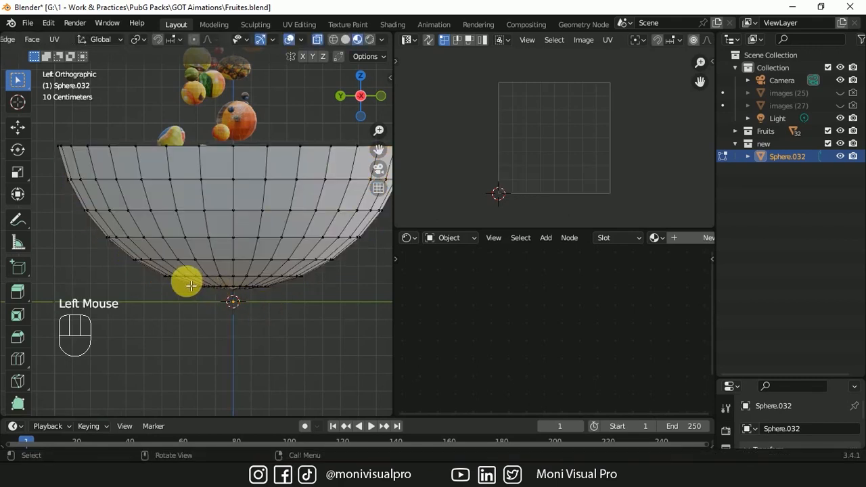
Extrude the bowl's bottom cap downward into a short foot, rescale its edge loop, and return to Object Mode
{"action": "left_click_drag", "start_coordinate": [191, 285], "coordinate": [286, 310]}
{"action": "key", "text": "e"}
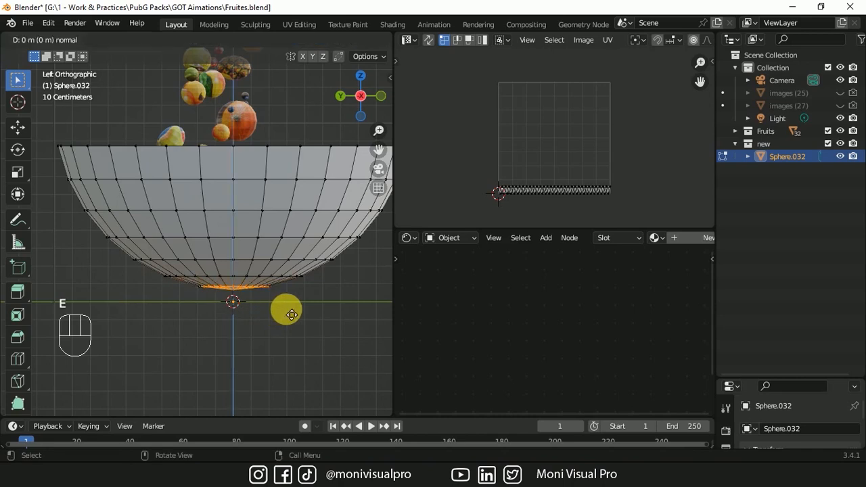
{"action": "left_click", "coordinate": [286, 320]}
{"action": "left_click", "coordinate": [303, 305]}
{"action": "left_click", "coordinate": [281, 286], "text": "alt"}
{"action": "key", "text": "s"}
{"action": "left_click", "coordinate": [330, 291]}
{"action": "key", "text": "3"}
{"action": "double_click", "coordinate": [280, 302]}
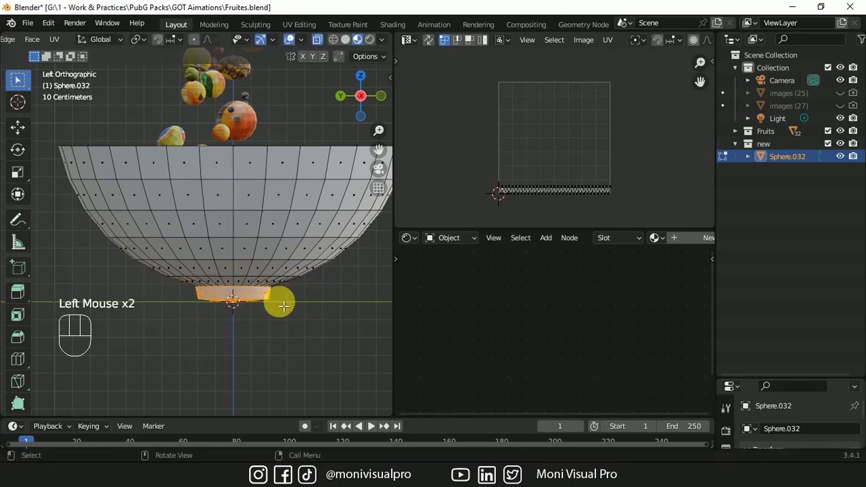
{"action": "left_click", "coordinate": [282, 305]}
{"action": "key", "text": "Tab"}
Shade the bowl smooth and add a Solidify modifier with a thickness of 0.02 m
{"action": "middle_click_drag", "start_coordinate": [284, 297], "coordinate": [298, 174]}
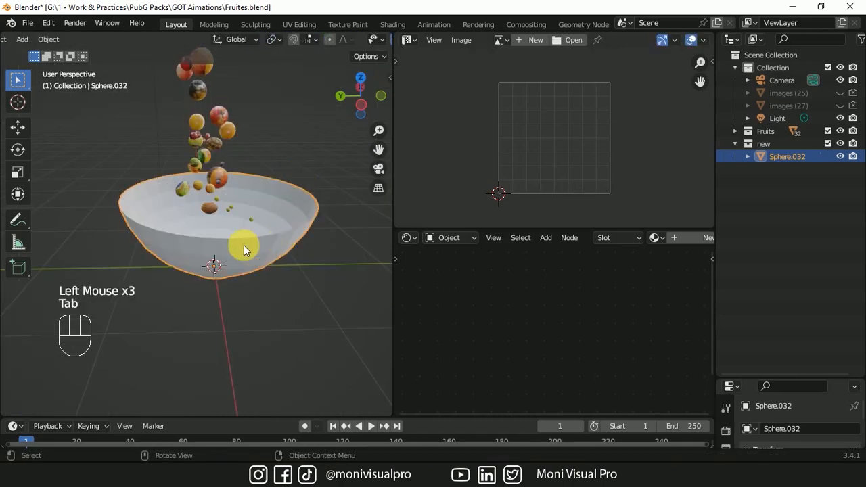
{"action": "right_click_drag", "start_coordinate": [244, 247], "coordinate": [203, 217]}
{"action": "left_click_drag", "start_coordinate": [788, 376], "coordinate": [788, 230]}
{"action": "left_click", "coordinate": [726, 378]}
{"action": "left_click", "coordinate": [778, 241]}
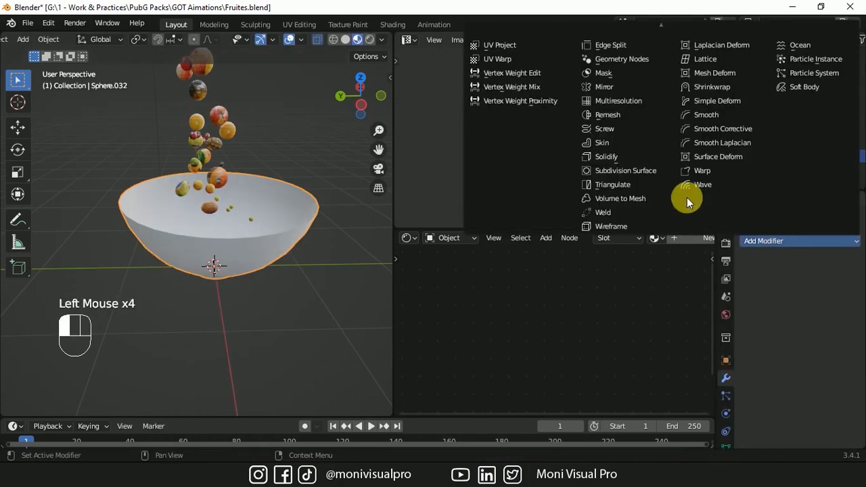
{"action": "left_click", "coordinate": [628, 155]}
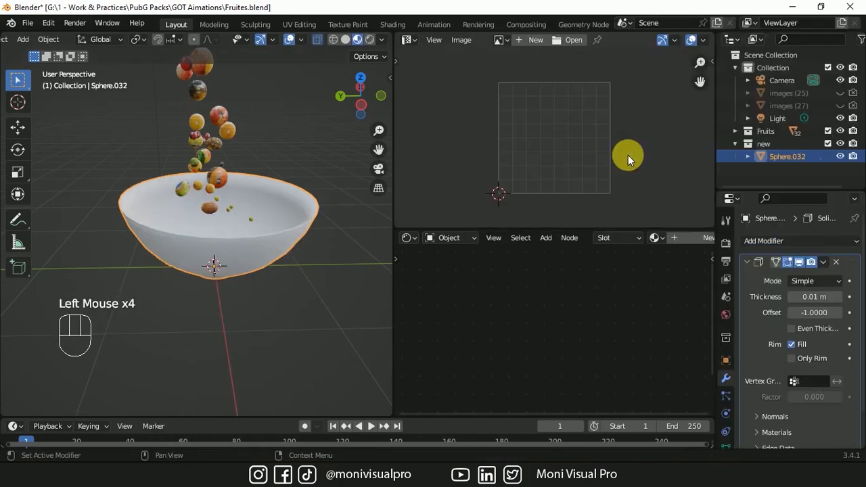
{"action": "left_click", "coordinate": [840, 296]}
Resize the bowl in the front view
{"action": "key", "text": "KP_1"}
{"action": "key", "text": "s"}
{"action": "left_click", "coordinate": [277, 232]}
Select all the fruit spheres above the bowl in front view and add active rigid bodies to them
{"action": "left_click_drag", "start_coordinate": [155, 81], "coordinate": [203, 214]}
{"action": "left_click_drag", "start_coordinate": [176, 69], "coordinate": [251, 223]}
{"action": "left_click", "coordinate": [188, 40]}
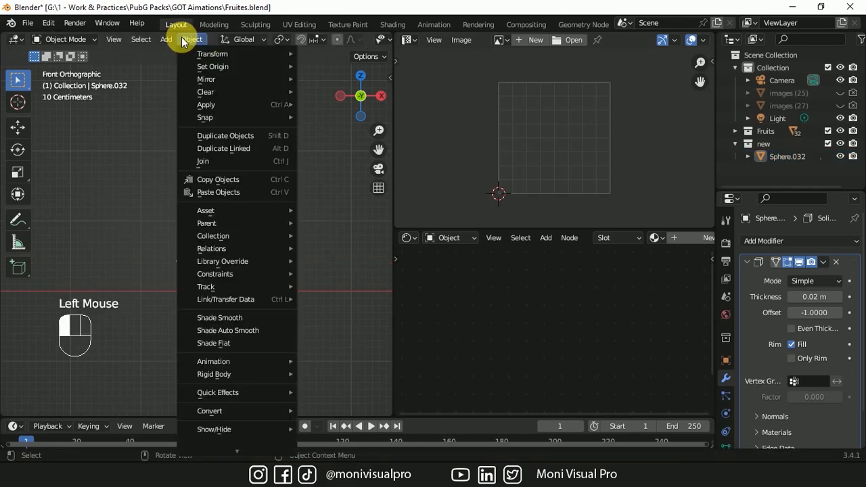
{"action": "mouse_move", "coordinate": [226, 376]}
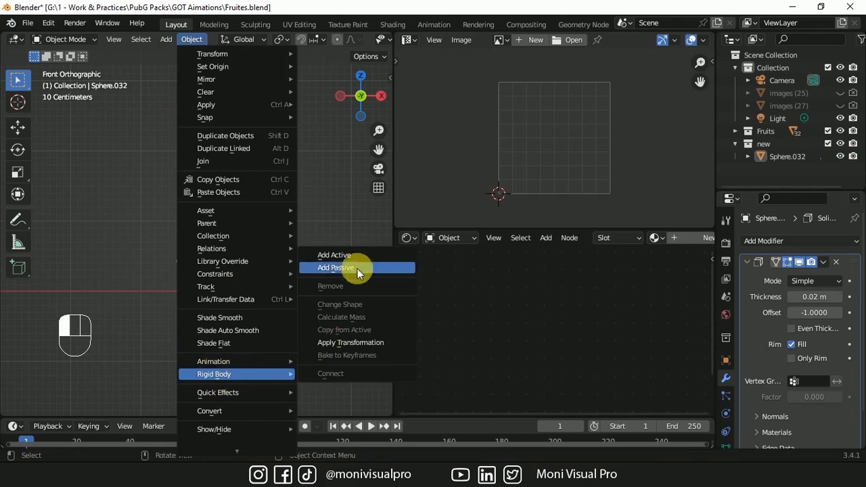
{"action": "left_click", "coordinate": [325, 257]}
Make the bowl a passive rigid body
{"action": "left_click", "coordinate": [228, 278]}
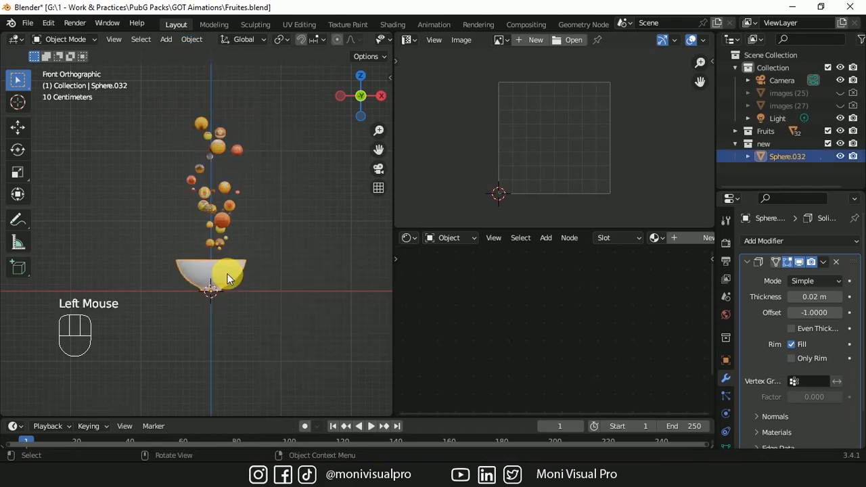
{"action": "left_click", "coordinate": [190, 39]}
{"action": "mouse_move", "coordinate": [246, 369]}
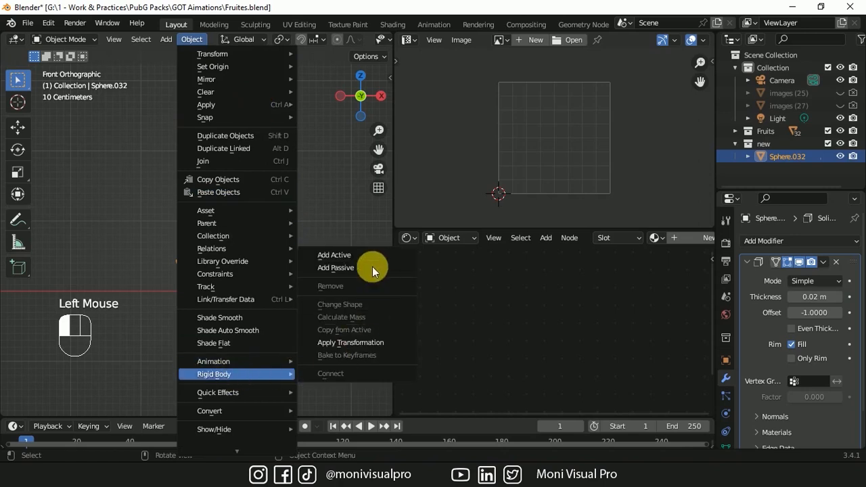
{"action": "left_click", "coordinate": [320, 268]}
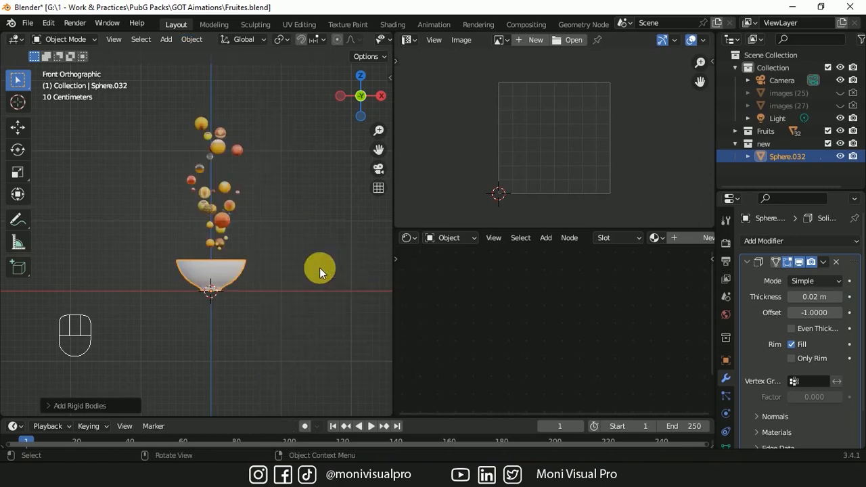
Play the fruit drop simulation to check the collision with the bowl, and return to the first frame
{"action": "left_click", "coordinate": [371, 426]}
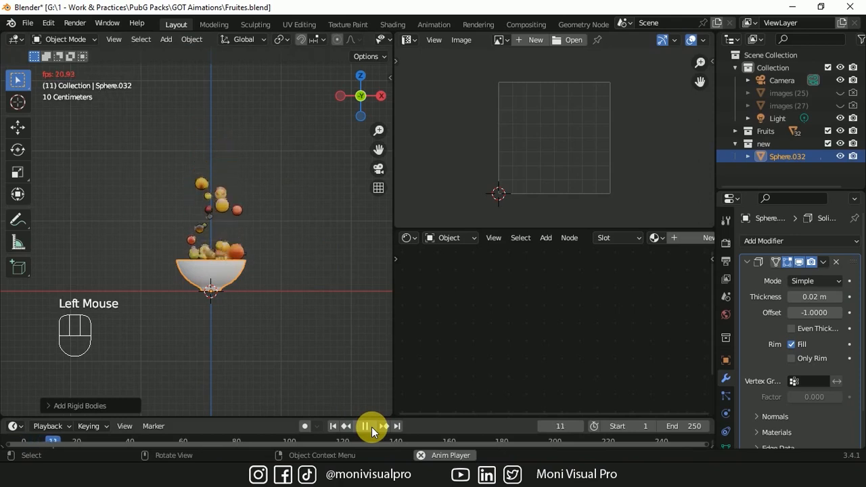
{"action": "left_click", "coordinate": [366, 426]}
{"action": "left_click", "coordinate": [332, 426]}
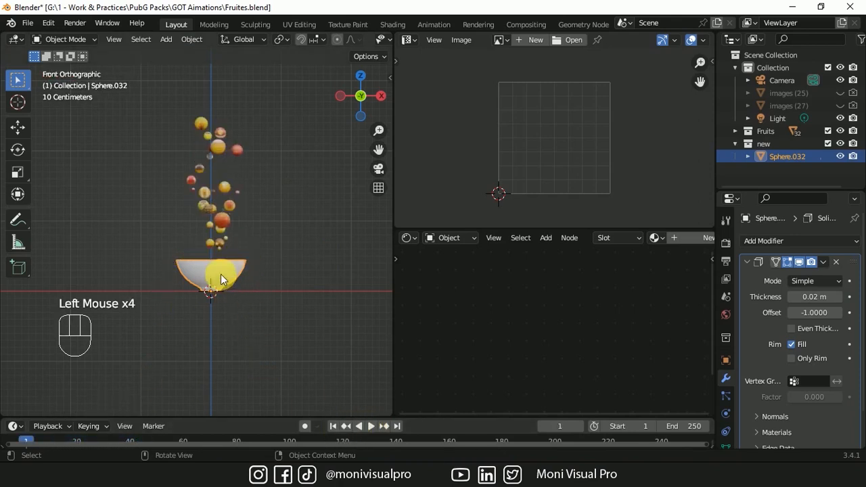
Set the collision shape of the bowl's rigid body to Mesh
{"action": "left_click", "coordinate": [725, 360]}
{"action": "left_click", "coordinate": [724, 399]}
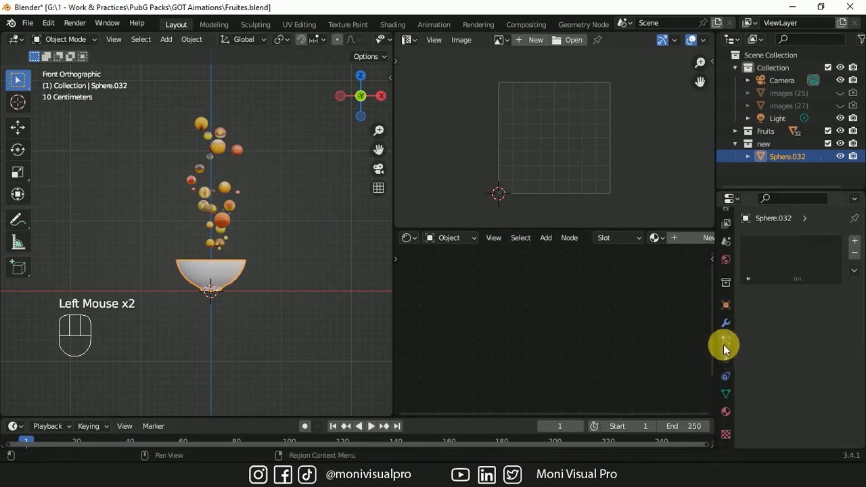
{"action": "left_click", "coordinate": [723, 359]}
{"action": "left_click", "coordinate": [726, 359]}
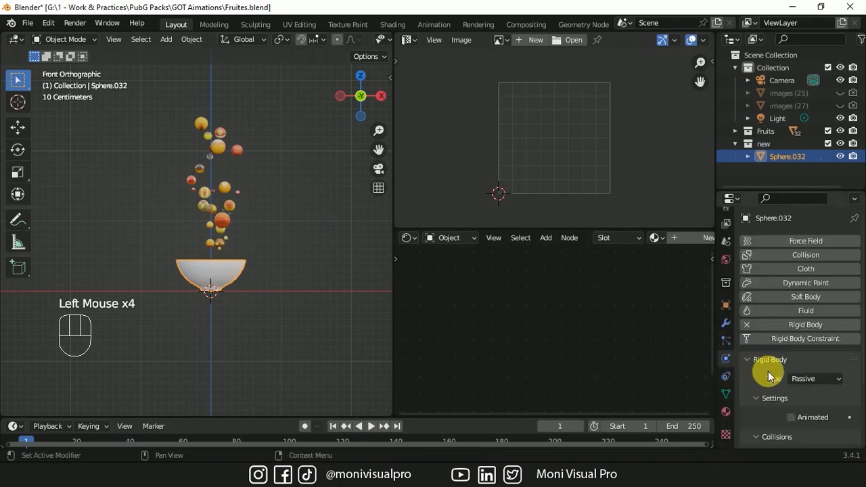
{"action": "scroll", "coordinate": [771, 372], "scroll_direction": "down", "scroll_amount": 3}
{"action": "left_click", "coordinate": [815, 372]}
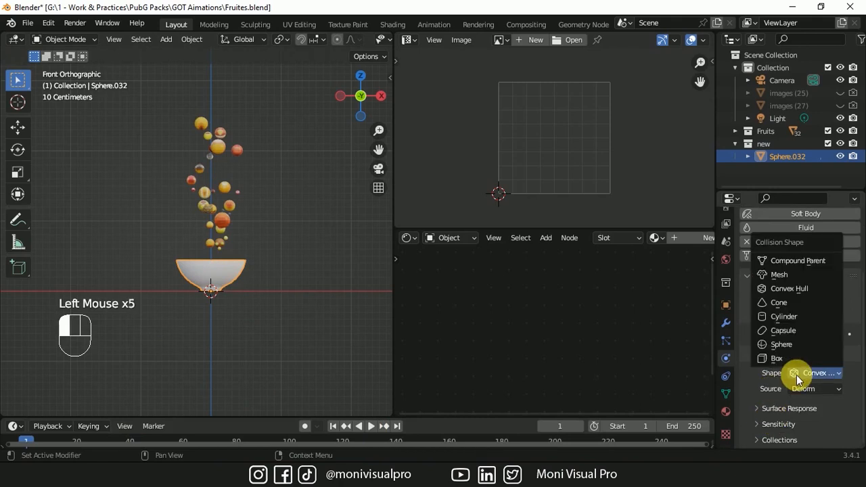
{"action": "left_click", "coordinate": [780, 273]}
Replay the simulation with the bowl's mesh collision, inspect the bowl from above, and rewind to frame 1
{"action": "left_click", "coordinate": [369, 426]}
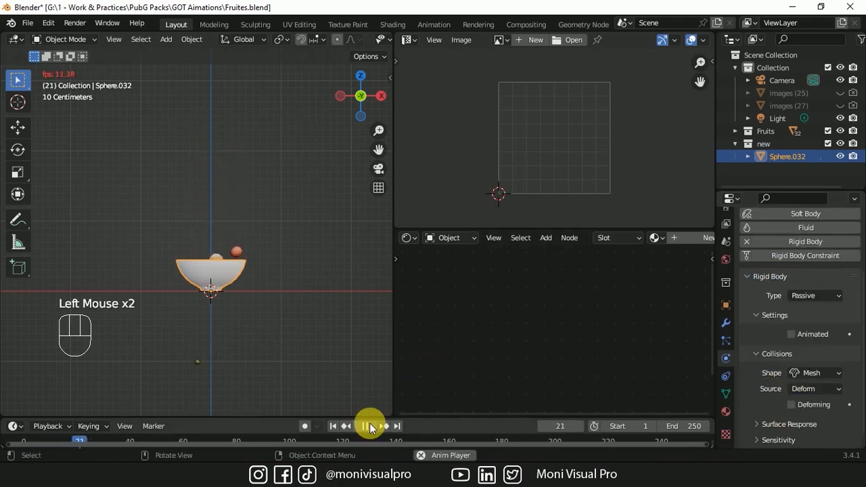
{"action": "left_click", "coordinate": [369, 427]}
{"action": "left_click_drag", "start_coordinate": [361, 93], "coordinate": [353, 101]}
{"action": "key", "text": "shift+Left"}
Duplicate all the fruit spheres, place the copies above the original column, and run the simulation
{"action": "key", "text": "KP_1"}
{"action": "left_click_drag", "start_coordinate": [173, 105], "coordinate": [256, 249]}
{"action": "scroll", "coordinate": [263, 245], "scroll_direction": "up", "scroll_amount": 5, "text": "shift"}
{"action": "key", "text": "shift+d"}
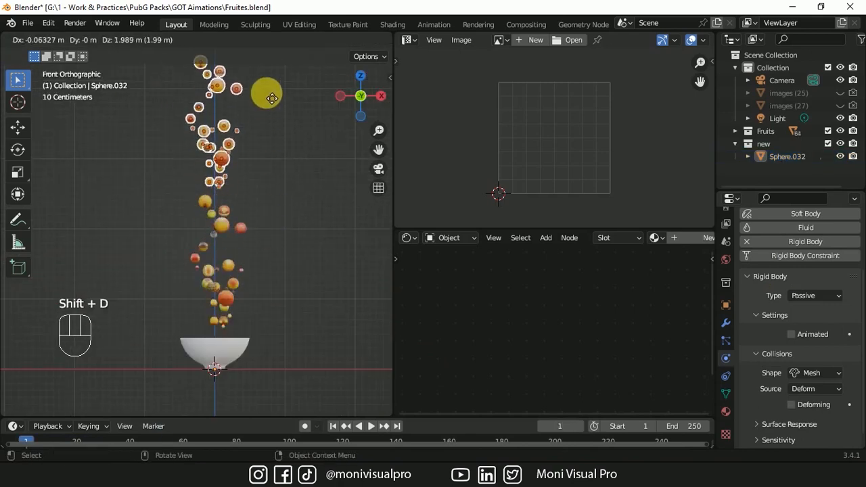
{"action": "left_click", "coordinate": [272, 104]}
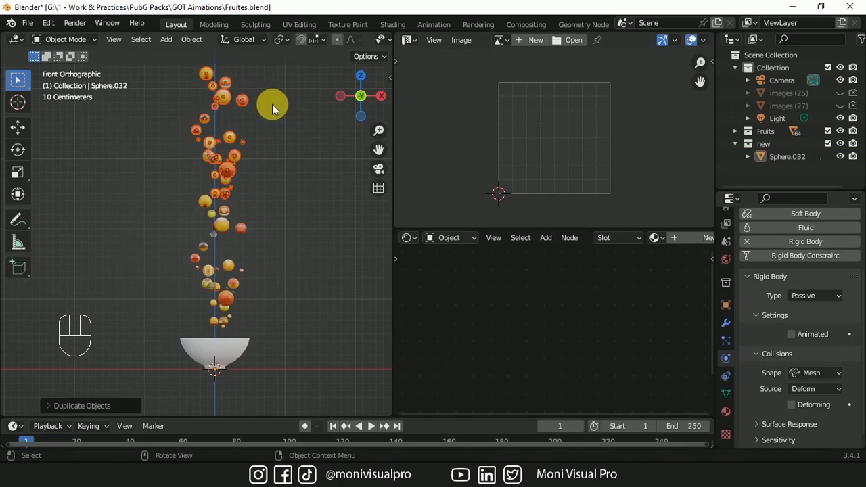
{"action": "left_click", "coordinate": [307, 307]}
{"action": "left_click", "coordinate": [370, 426]}
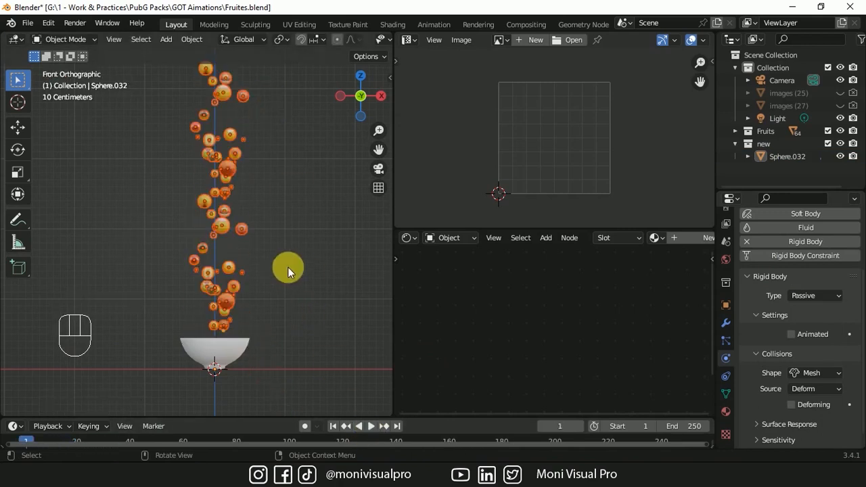
Scale up all the fruit spheres by about 1.16, move them along Z above the bowl, and run the simulation
{"action": "key", "text": "s"}
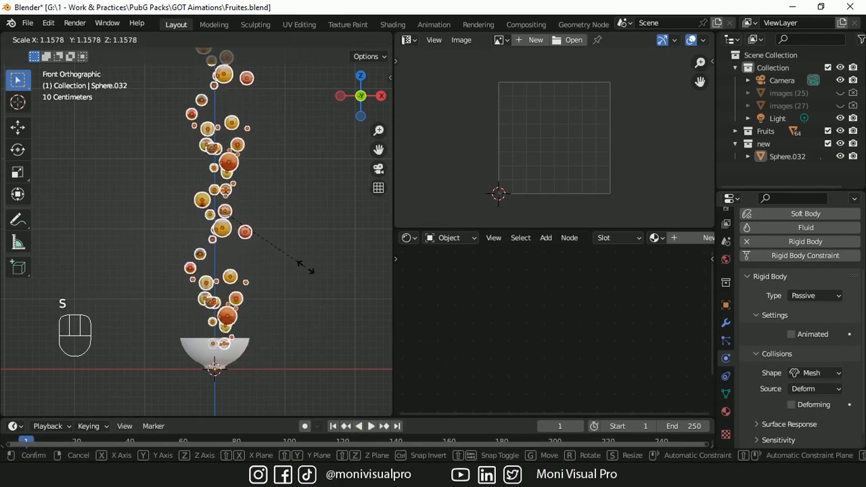
{"action": "left_click", "coordinate": [307, 268]}
{"action": "key", "text": "g"}
{"action": "key", "text": "z"}
{"action": "left_click", "coordinate": [264, 242]}
{"action": "left_click", "coordinate": [370, 426]}
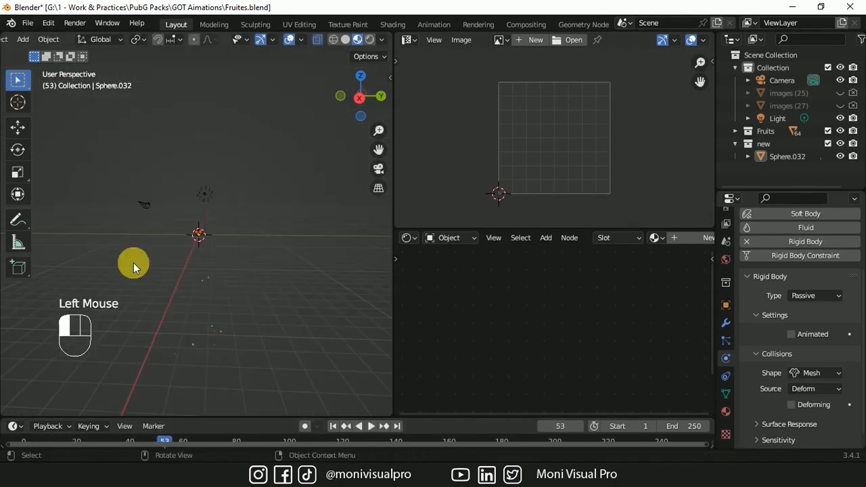
Select every sphere in the Fruits collection, remove the rigid body, and join them into one object
{"action": "left_click_drag", "start_coordinate": [133, 263], "coordinate": [267, 410]}
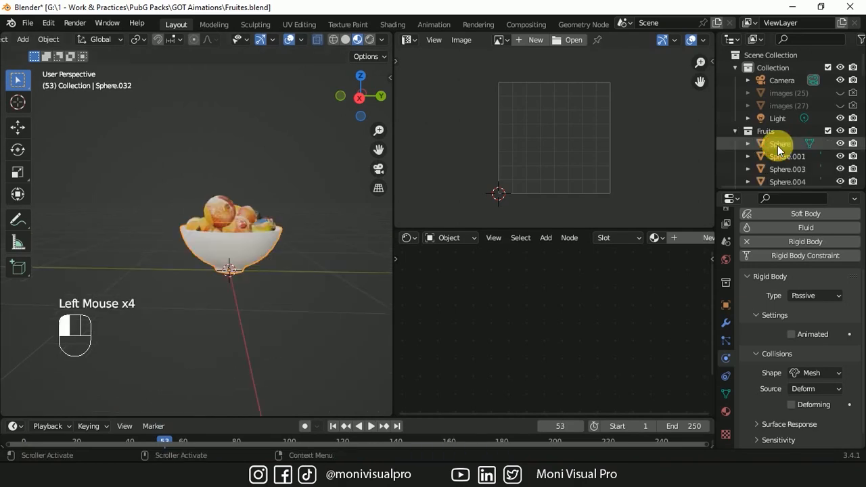
{"action": "left_click", "coordinate": [778, 146]}
{"action": "scroll", "coordinate": [782, 163], "scroll_direction": "down", "scroll_amount": 5}
{"action": "scroll", "coordinate": [782, 162], "scroll_direction": "down", "scroll_amount": 4}
{"action": "left_click", "coordinate": [783, 150], "text": "shift"}
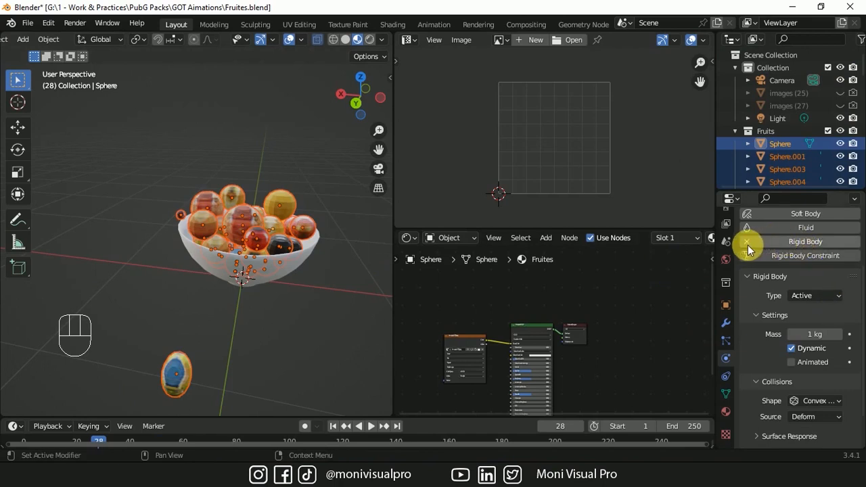
{"action": "left_click", "coordinate": [747, 242]}
{"action": "key", "text": "ctrl+j"}
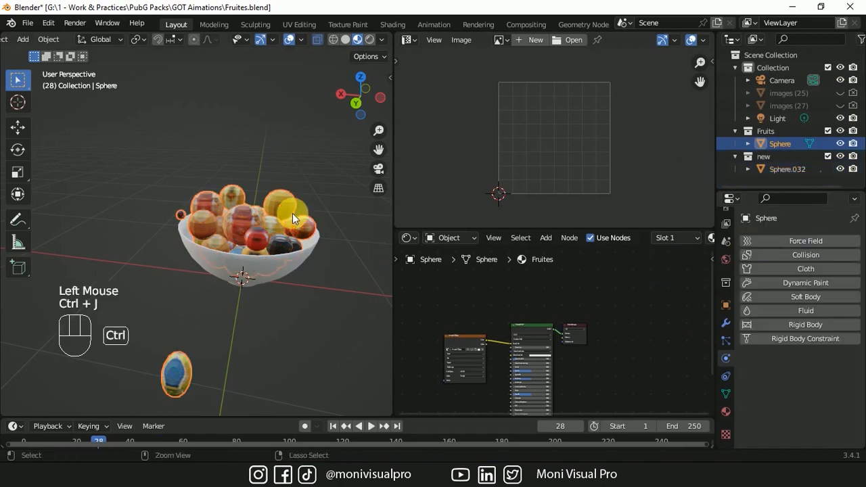
Select the linked mesh of the stray fruit outside the bowl in Edit Mode and move it onto the pile
{"action": "key", "text": "Tab"}
{"action": "left_click", "coordinate": [179, 379]}
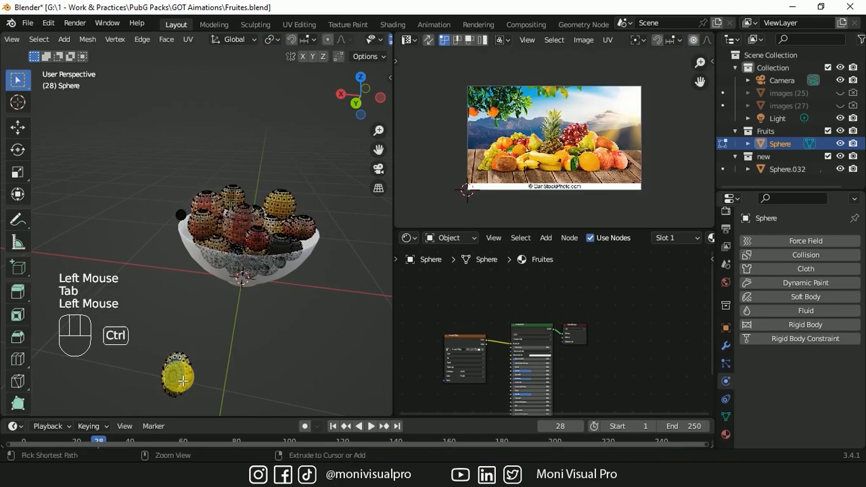
{"action": "key", "text": "ctrl+l"}
{"action": "key", "text": "g"}
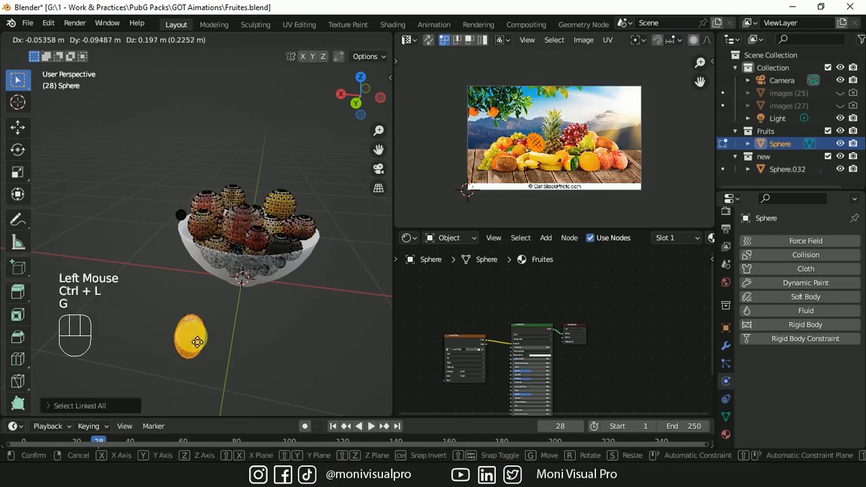
{"action": "left_click", "coordinate": [262, 208]}
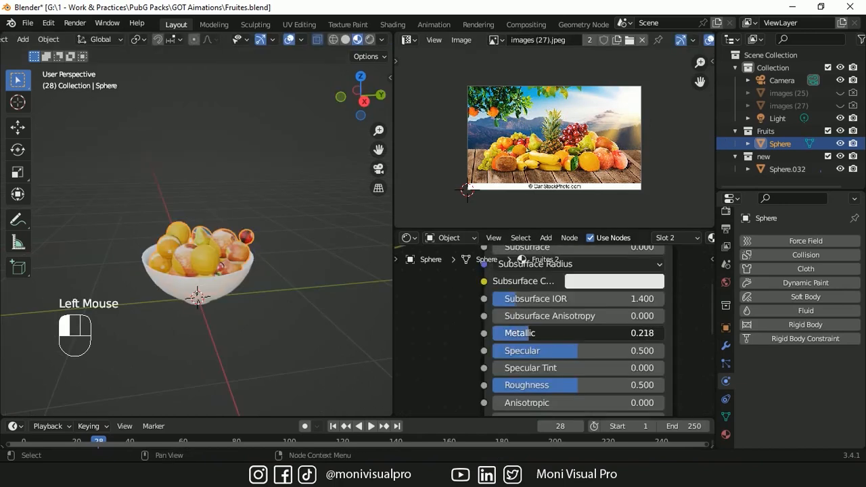
Raise the Metallic value of the Fruites 2 material and link the image texture's Color to Roughness
{"action": "left_click_drag", "start_coordinate": [561, 378], "coordinate": [465, 357]}
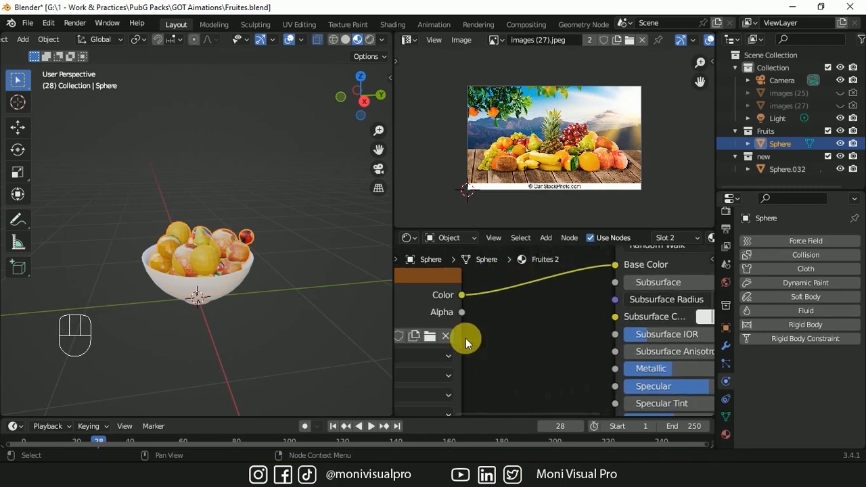
{"action": "left_click_drag", "start_coordinate": [464, 295], "coordinate": [604, 347]}
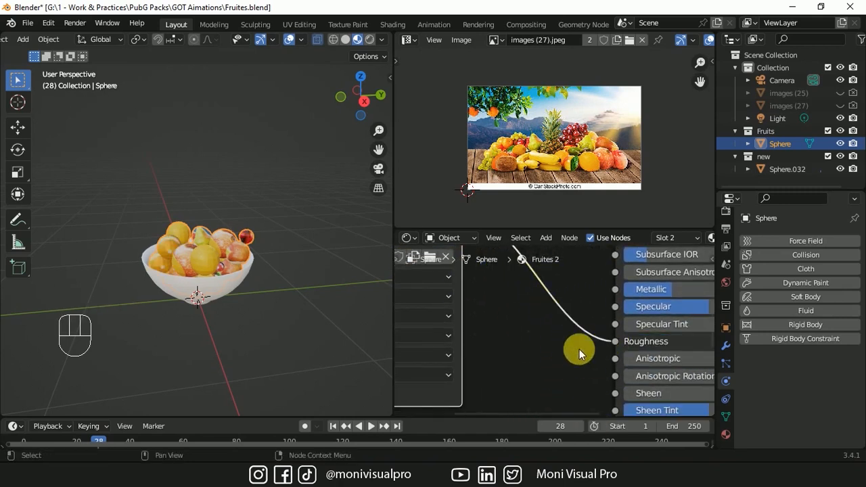
Add a cylinder to the new scene, raise it 1 m along Z, and apply all its transforms
{"action": "left_click", "coordinate": [167, 40]}
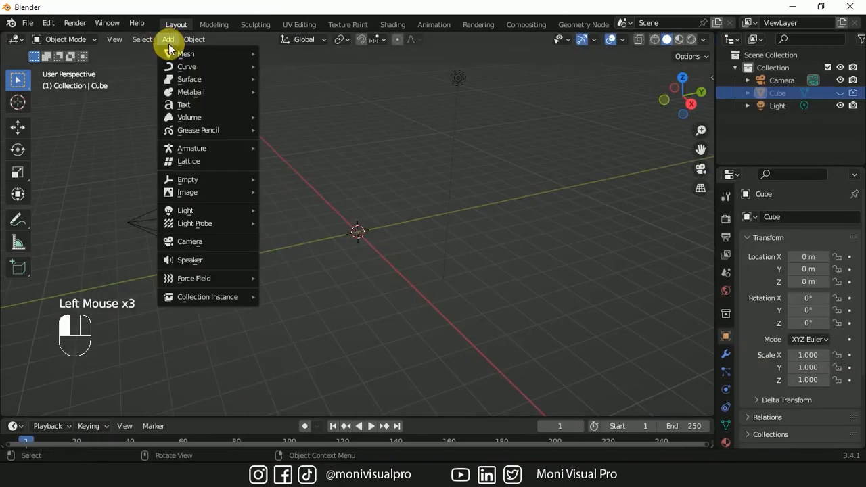
{"action": "mouse_move", "coordinate": [173, 53]}
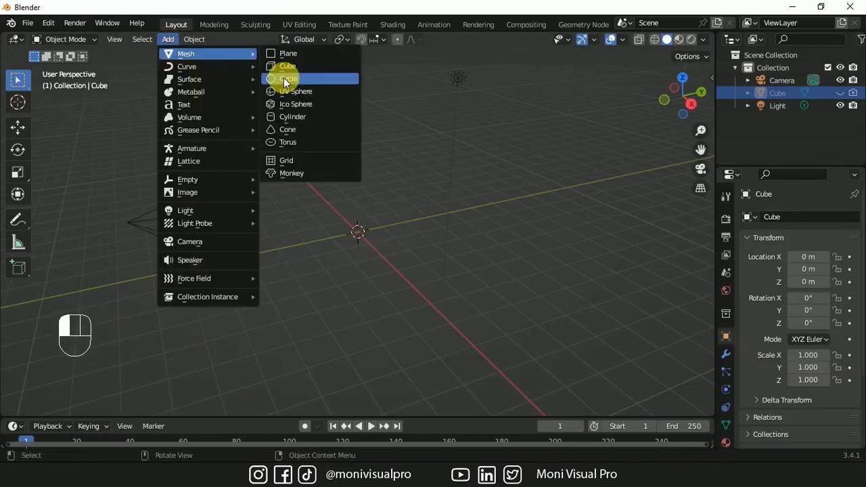
{"action": "left_click", "coordinate": [280, 116]}
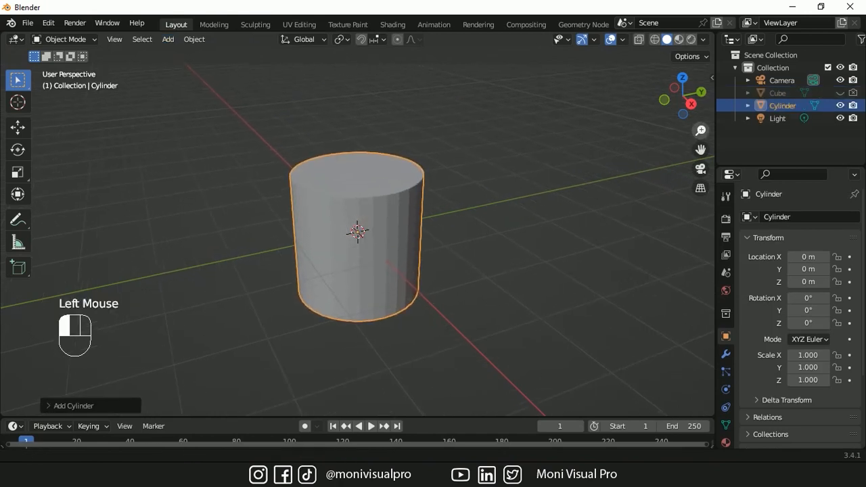
{"action": "key", "text": "g"}
{"action": "key", "text": "z"}
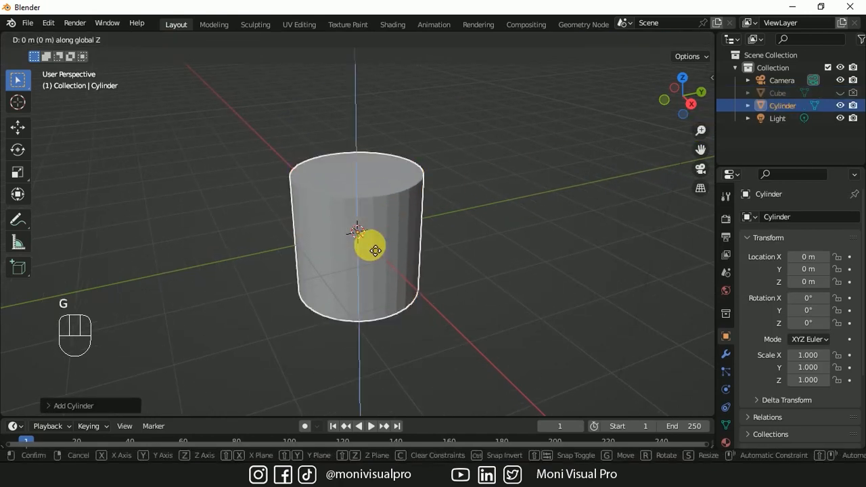
{"action": "key", "text": "1"}
{"action": "key", "text": "Return"}
{"action": "key", "text": "ctrl+a"}
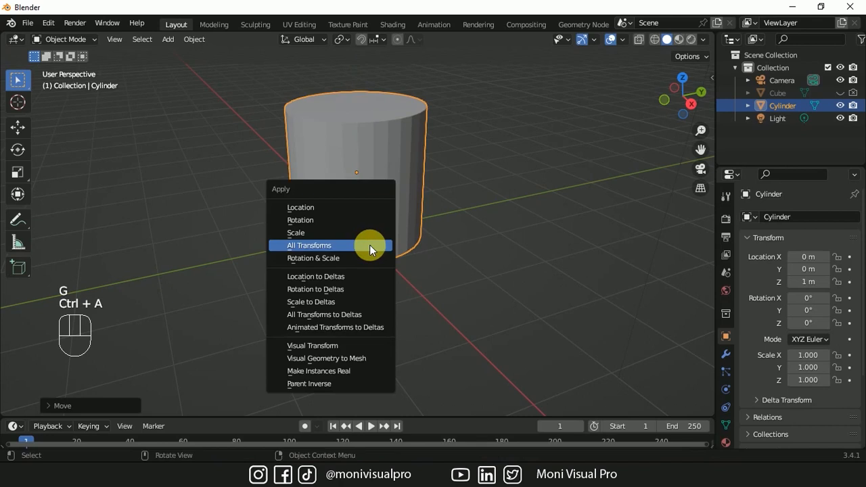
{"action": "left_click", "coordinate": [370, 244]}
Flatten the cylinder along Z and resize it to a scale of about 1.02 × 1.02 × 0.30
{"action": "left_click_drag", "start_coordinate": [681, 101], "coordinate": [729, 101]}
{"action": "key", "text": "s"}
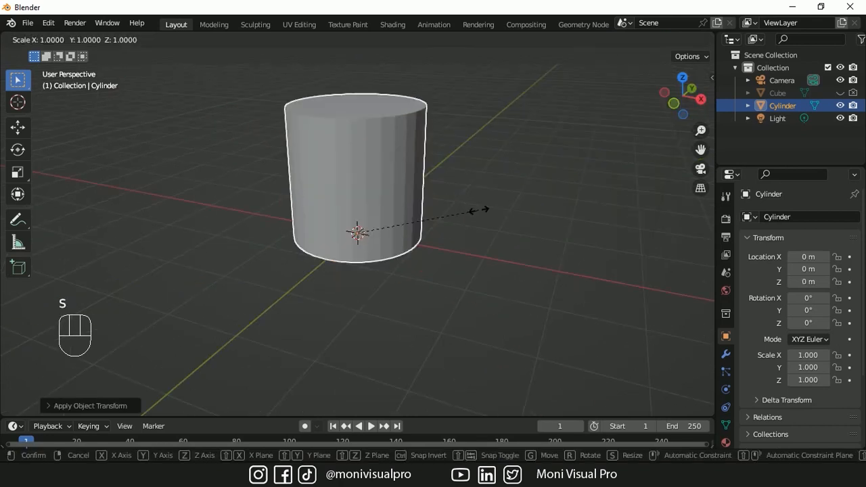
{"action": "key", "text": "z"}
{"action": "left_click", "coordinate": [395, 228]}
{"action": "key", "text": "s"}
{"action": "left_click", "coordinate": [498, 239]}
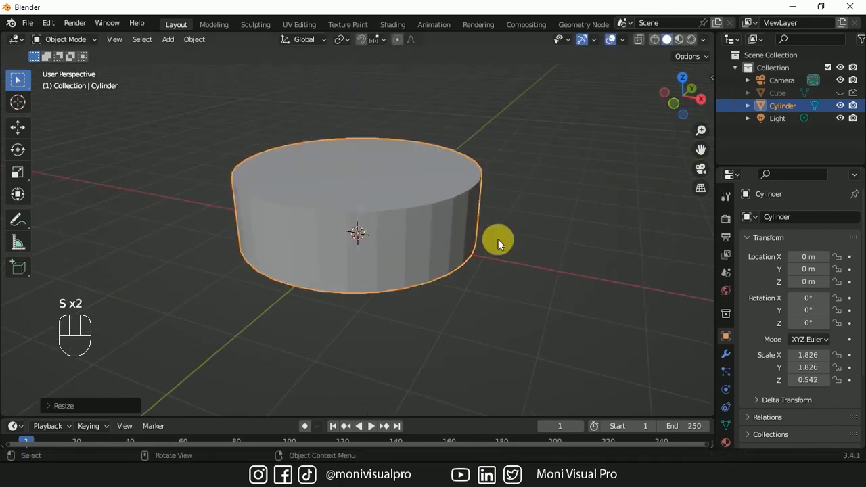
{"action": "key", "text": "s"}
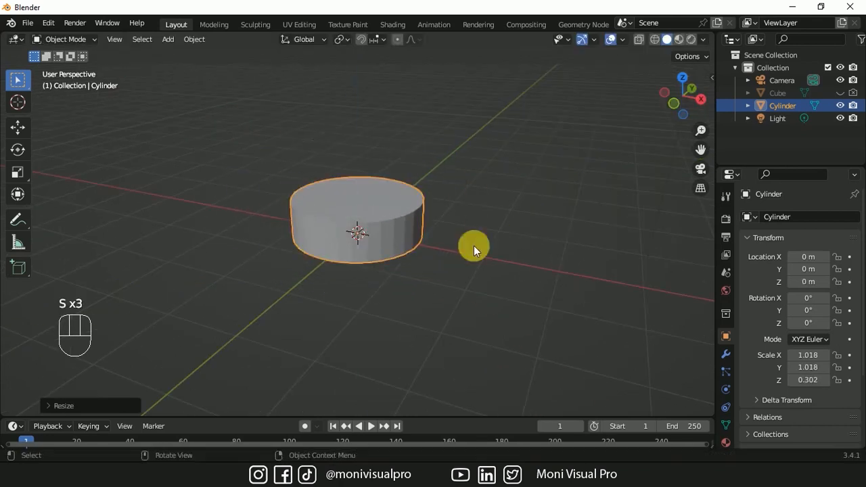
{"action": "left_click", "coordinate": [471, 245]}
{"action": "left_click", "coordinate": [472, 246]}
Unhide the cube, raise it 1 m along Z, and scale it down to about 0.373
{"action": "left_click", "coordinate": [778, 92]}
{"action": "left_click", "coordinate": [840, 92]}
{"action": "key", "text": "g"}
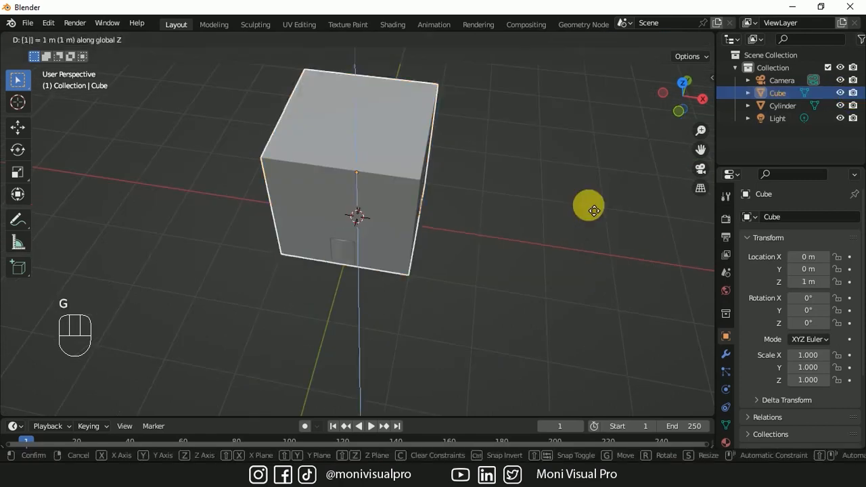
{"action": "key", "text": "s"}
{"action": "left_click", "coordinate": [448, 217]}
Move the cube to overlap the cylinder's front edge and rotate it about Z so one corner points toward the cylinder's centre
{"action": "key", "text": "g"}
{"action": "key", "text": "x"}
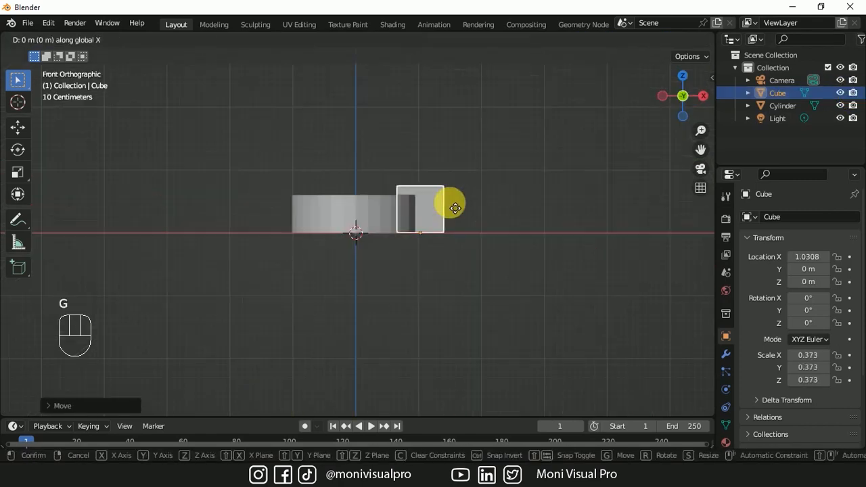
{"action": "left_click", "coordinate": [382, 213]}
{"action": "key", "text": "r"}
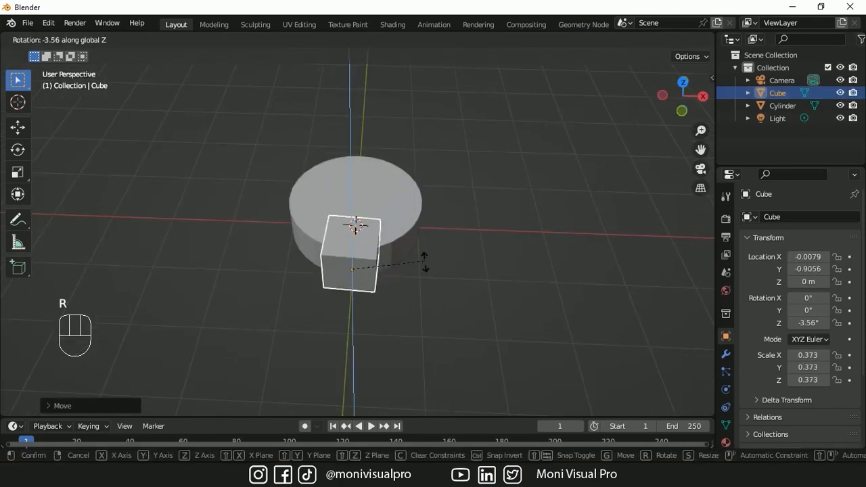
{"action": "left_click", "coordinate": [50, 400]}
{"action": "key", "text": "g"}
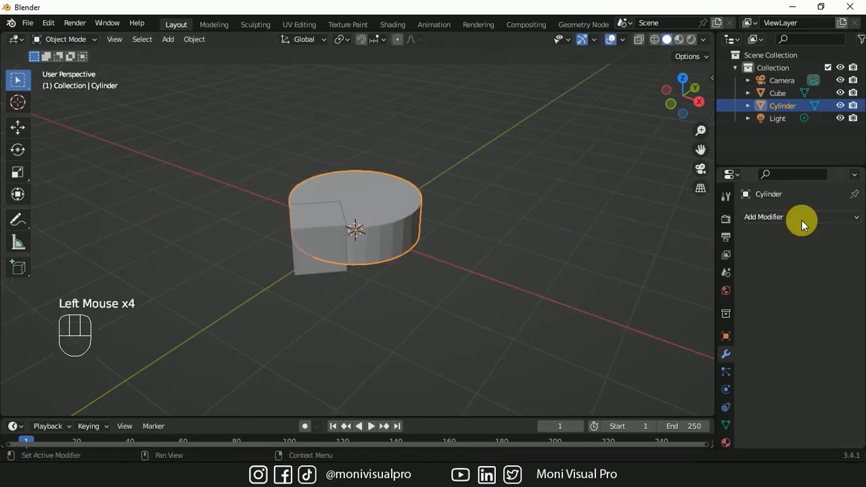
Add a Boolean modifier in Difference mode to the cylinder, using the cube as the cutting object
{"action": "left_click", "coordinate": [797, 217]}
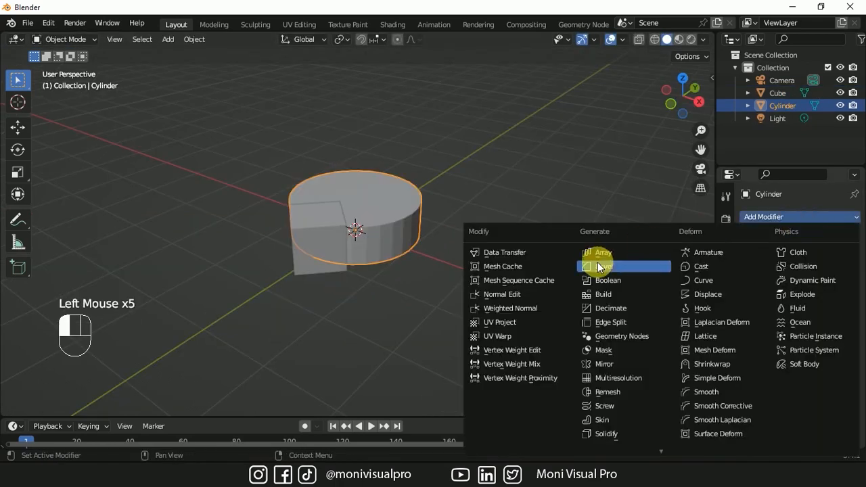
{"action": "left_click", "coordinate": [610, 281]}
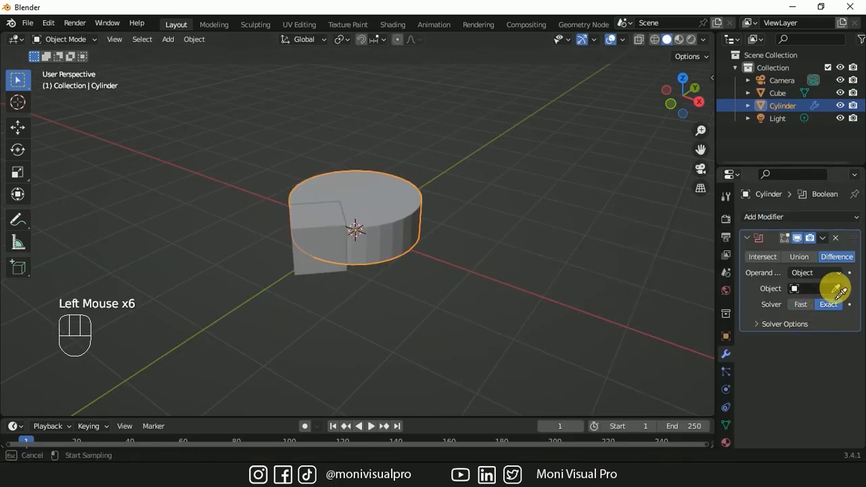
{"action": "left_click", "coordinate": [312, 233]}
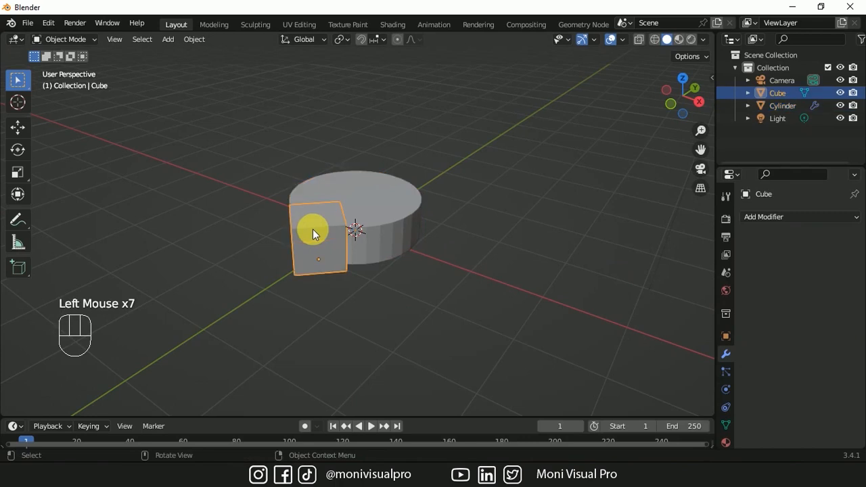
Scale the cutting cube up slightly and check the wedge cut by toggling the cube's visibility
{"action": "left_click", "coordinate": [840, 93]}
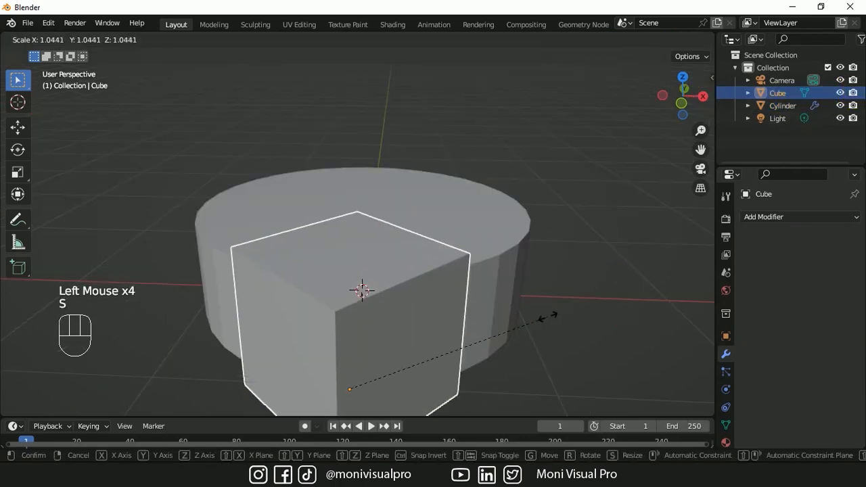
{"action": "key", "text": "s"}
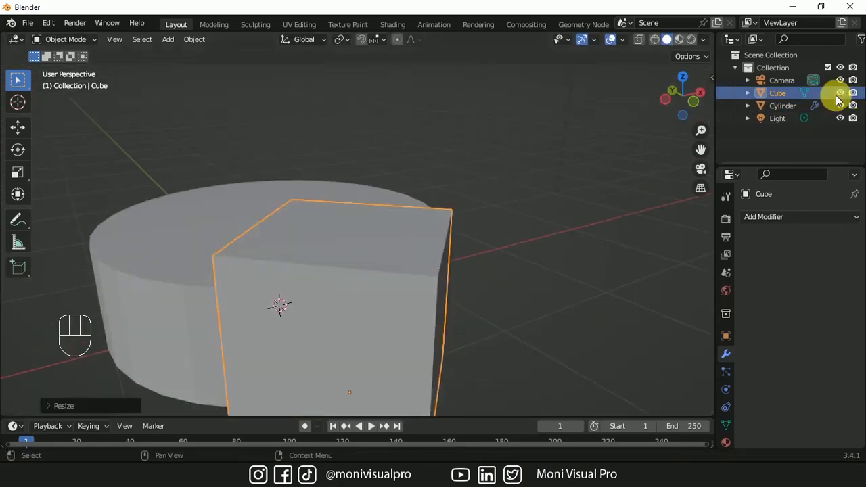
{"action": "left_click", "coordinate": [840, 93]}
Apply the Boolean modifier on the cylinder and delete the cutting cube
{"action": "left_click", "coordinate": [783, 106]}
{"action": "left_click", "coordinate": [822, 238]}
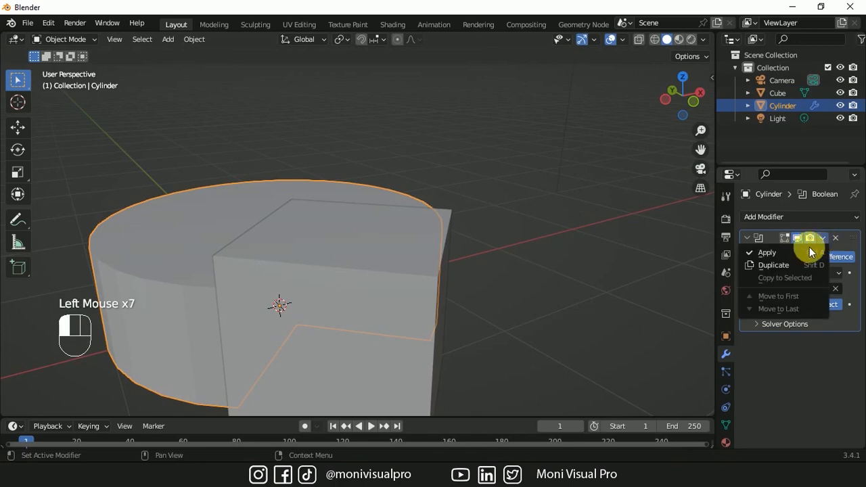
{"action": "left_click", "coordinate": [775, 253]}
{"action": "left_click", "coordinate": [380, 279]}
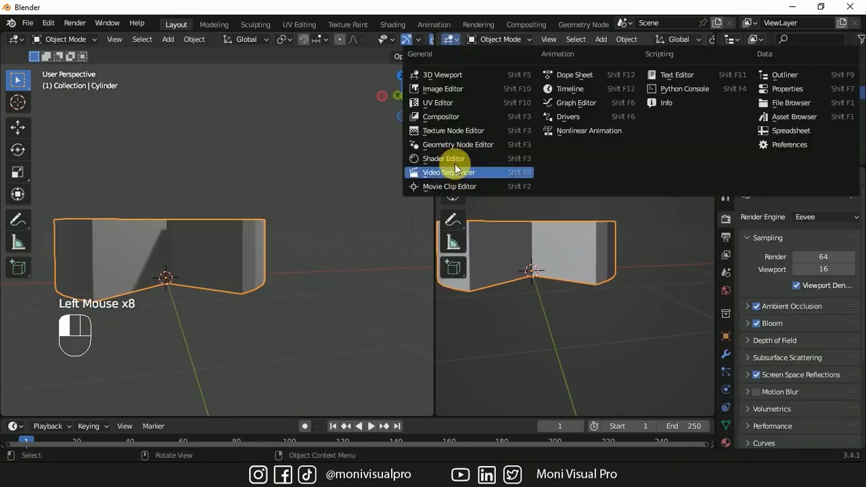
Set the second editor area to the Shader Editor, split it horizontally, and turn the upper part into a UV Editor
{"action": "left_click", "coordinate": [451, 170]}
{"action": "left_click_drag", "start_coordinate": [438, 35], "coordinate": [450, 196]}
{"action": "left_click", "coordinate": [448, 40]}
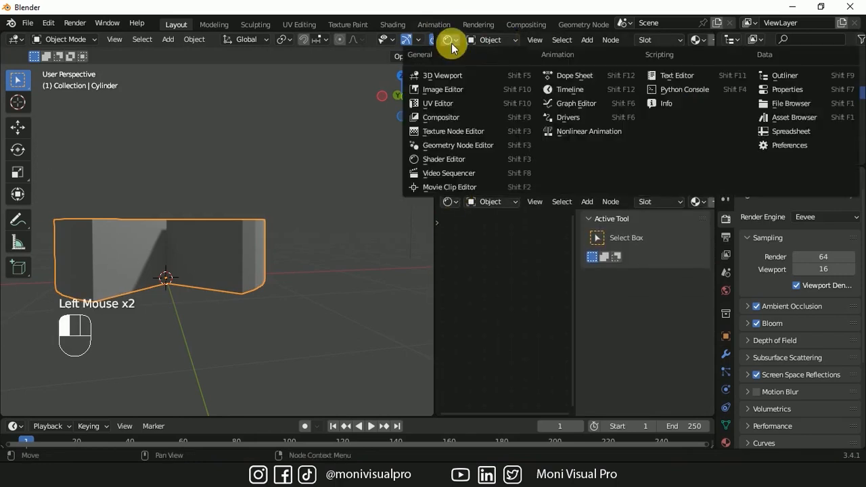
{"action": "left_click", "coordinate": [437, 115]}
{"action": "scroll", "coordinate": [663, 206], "scroll_direction": "down", "scroll_amount": 5}
Create a new material for the cut cylinder and name it cake
{"action": "left_click", "coordinate": [579, 201]}
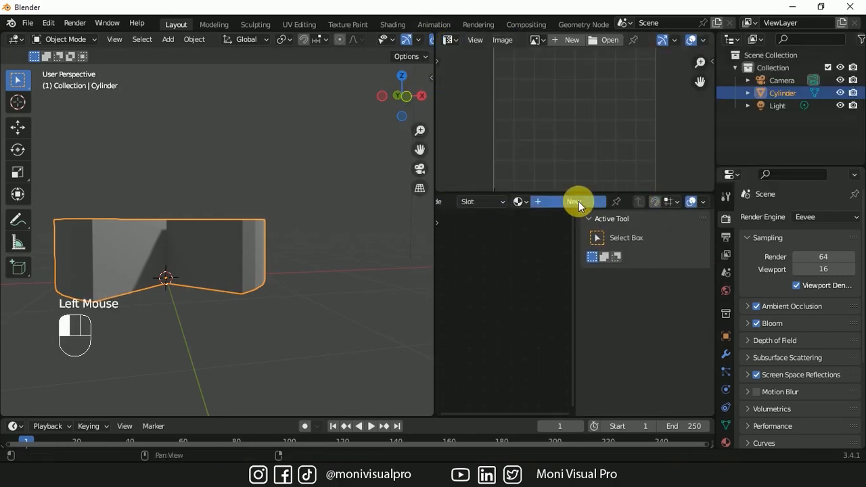
{"action": "left_click", "coordinate": [648, 202]}
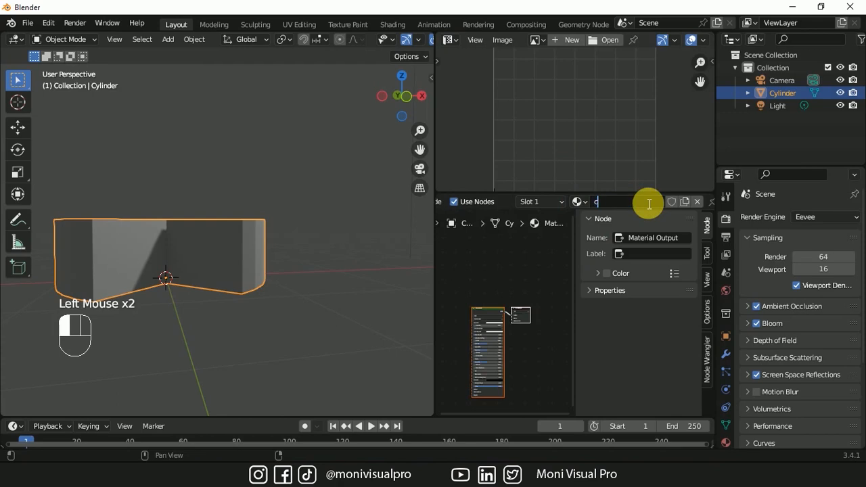
{"action": "type", "text": "cake"}
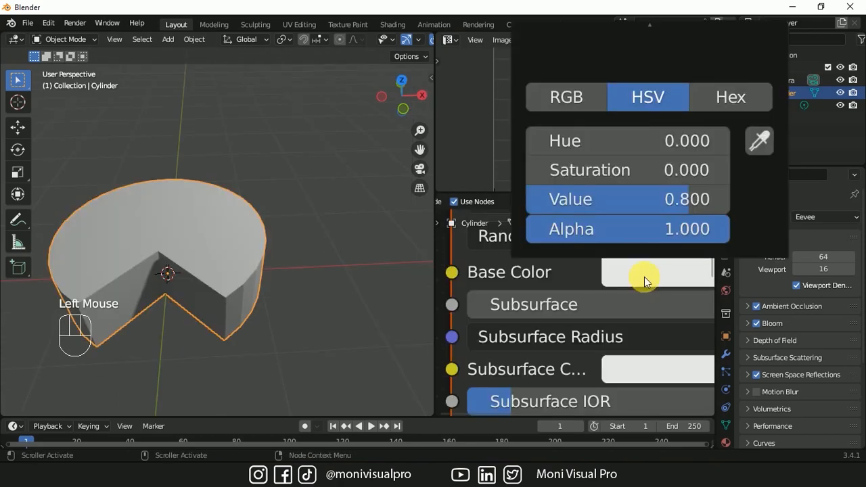
Give the cake material a light cream Base Color, raise its Metallic slightly, and lower its Roughness
{"action": "left_click_drag", "start_coordinate": [561, 203], "coordinate": [619, 154]}
{"action": "middle_click_drag", "start_coordinate": [549, 348], "coordinate": [544, 166]}
{"action": "left_click_drag", "start_coordinate": [547, 284], "coordinate": [541, 284]}
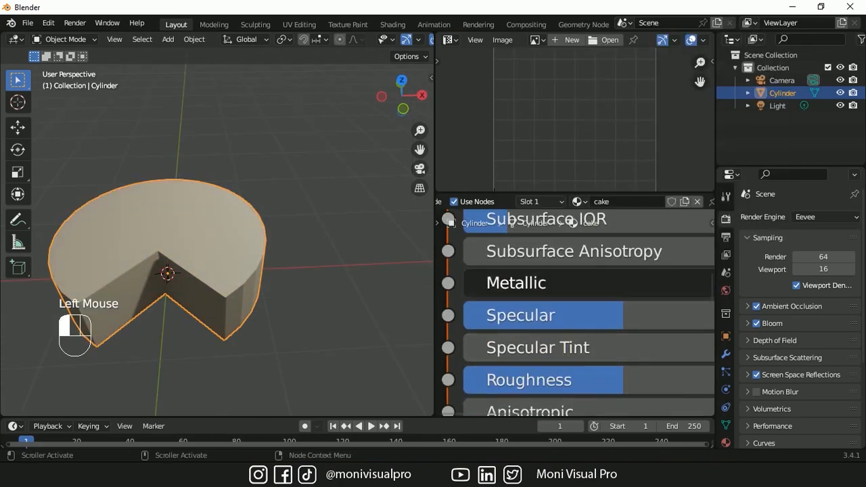
{"action": "left_click", "coordinate": [576, 371]}
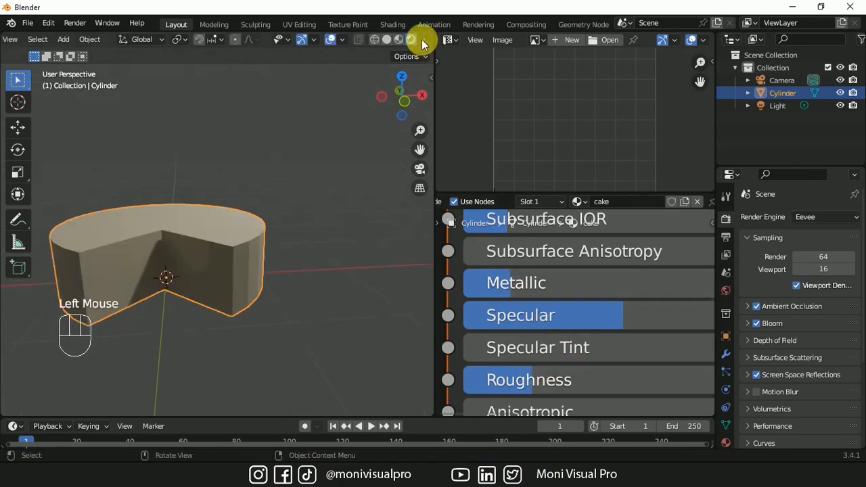
Turn off Scene World lighting for the rendered viewport shading
{"action": "left_click", "coordinate": [423, 39]}
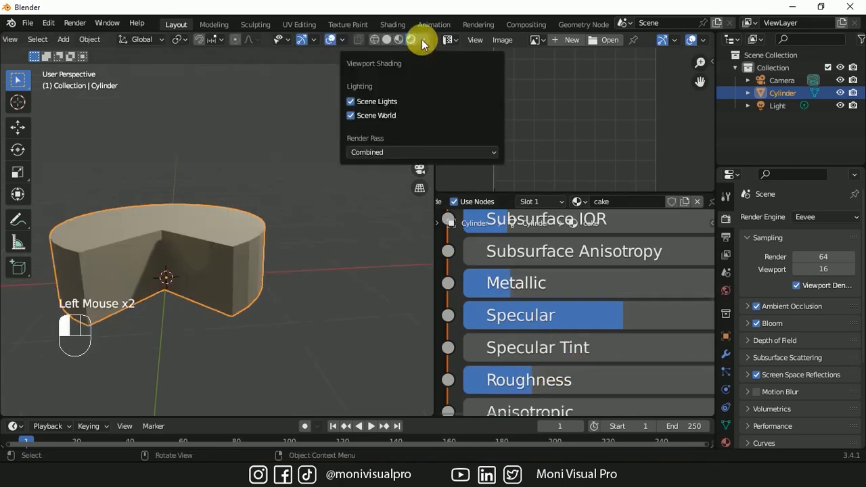
{"action": "left_click", "coordinate": [350, 116]}
{"action": "left_click", "coordinate": [410, 105]}
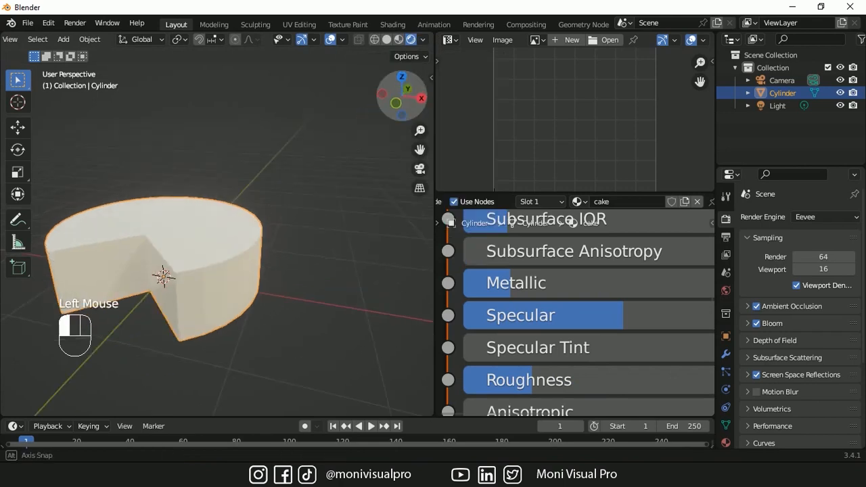
{"action": "key", "text": "Home"}
Add a second material slot to the cylinder and select its two inner wedge faces in Edit Mode
{"action": "left_click", "coordinate": [725, 443]}
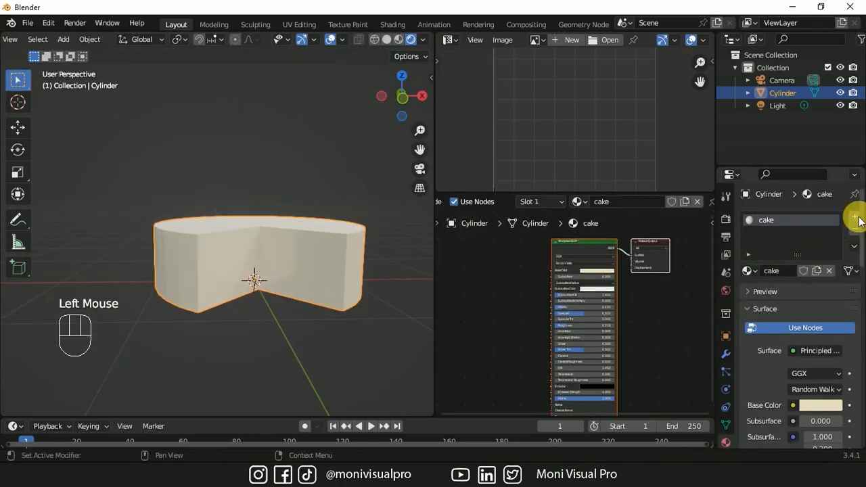
{"action": "left_click", "coordinate": [854, 217]}
{"action": "key", "text": "Tab"}
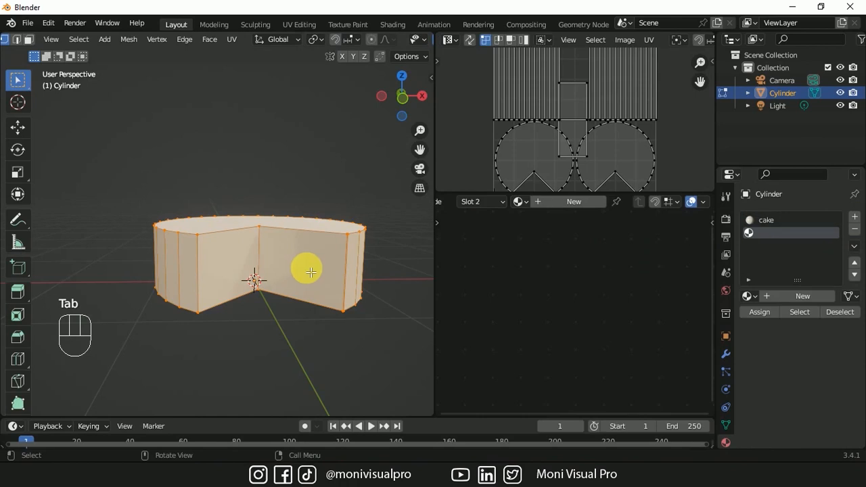
{"action": "key", "text": "KP_1"}
{"action": "key", "text": "3"}
{"action": "left_click", "coordinate": [309, 251]}
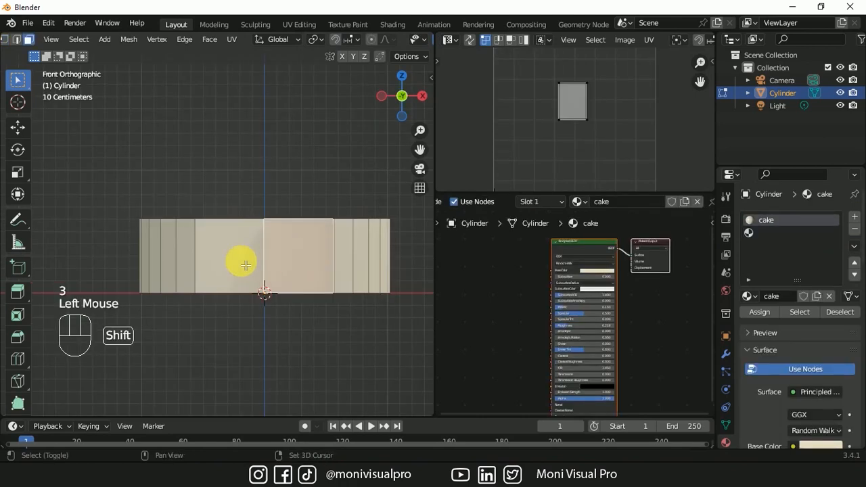
{"action": "left_click", "coordinate": [237, 261], "text": "shift"}
Create a material named internal in the second slot and assign it to the two selected wedge faces
{"action": "left_click", "coordinate": [782, 297]}
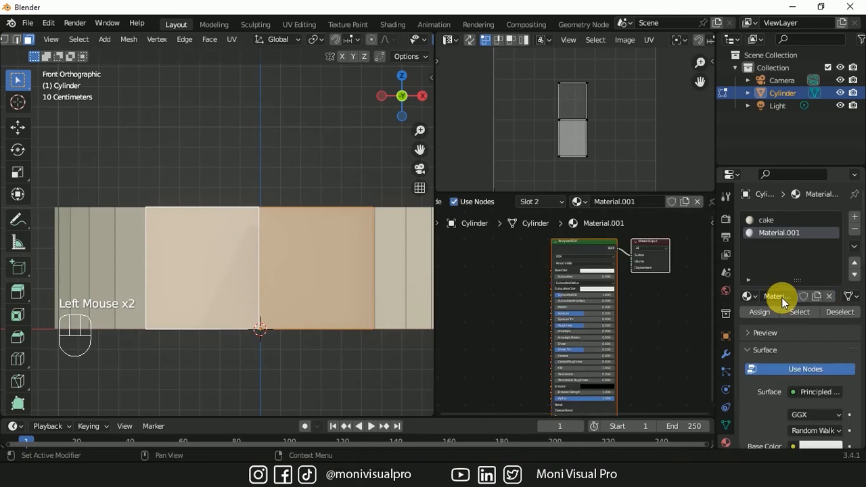
{"action": "left_click", "coordinate": [787, 299]}
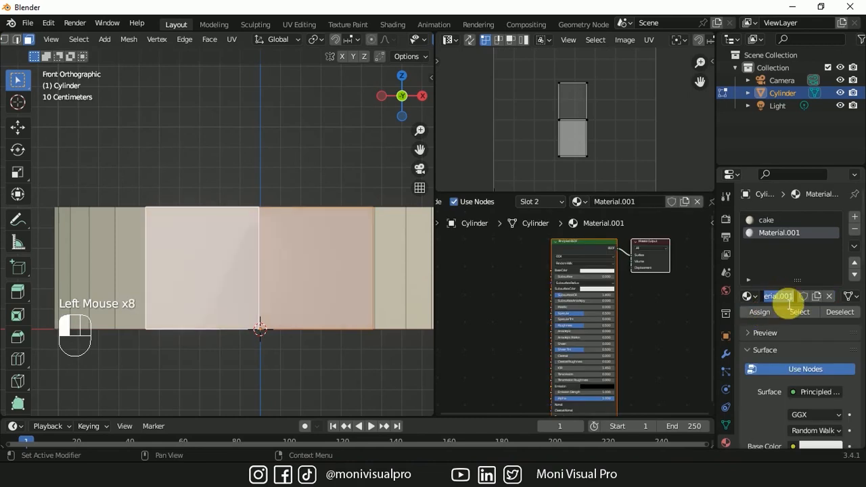
{"action": "key", "text": "Return"}
{"action": "key", "text": "Tab"}
{"action": "key", "text": "Tab"}
Unwrap the wedge faces with Project from View, and add images (38).jpeg from the Images folder as the internal material's Base Color texture
{"action": "left_click", "coordinate": [231, 38]}
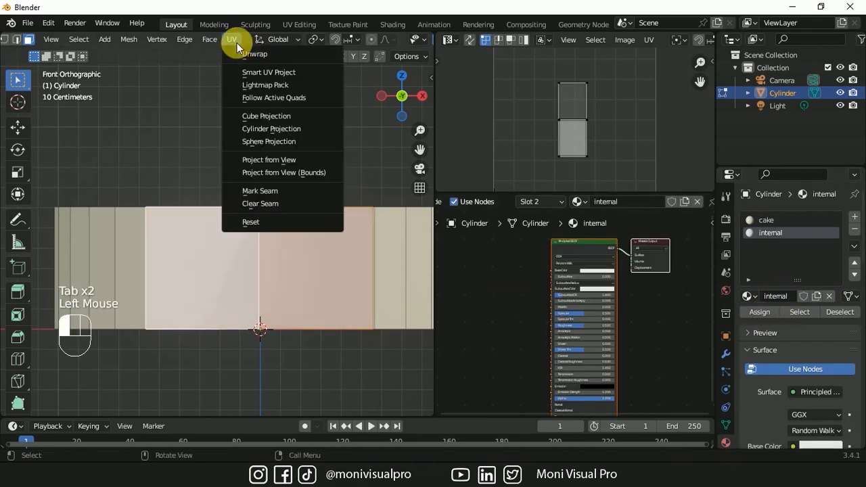
{"action": "left_click", "coordinate": [269, 159]}
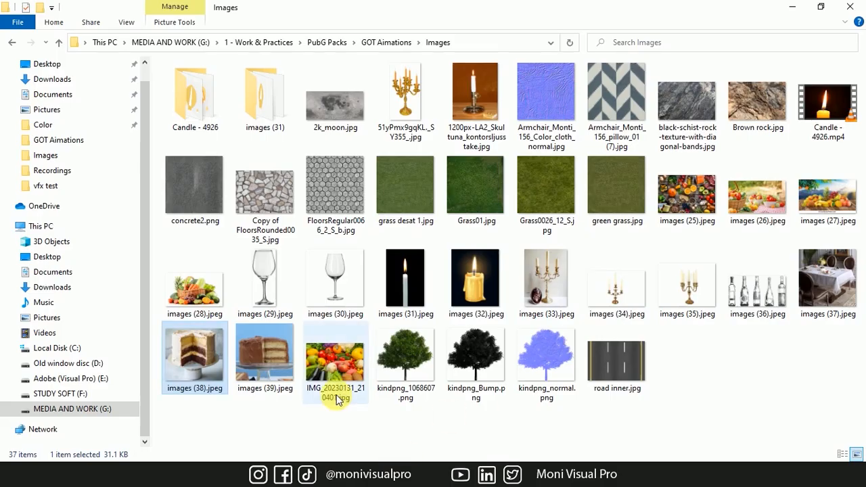
{"action": "left_click_drag", "start_coordinate": [194, 359], "coordinate": [473, 288]}
{"action": "left_click_drag", "start_coordinate": [509, 300], "coordinate": [474, 290]}
{"action": "left_click_drag", "start_coordinate": [504, 288], "coordinate": [551, 269]}
{"action": "scroll", "coordinate": [560, 138], "scroll_direction": "down", "scroll_amount": 2}
Select the UVs of both wedge faces and move them over the cut-out section of the cake photo
{"action": "left_click", "coordinate": [520, 93]}
{"action": "left_click_drag", "start_coordinate": [520, 93], "coordinate": [651, 177]}
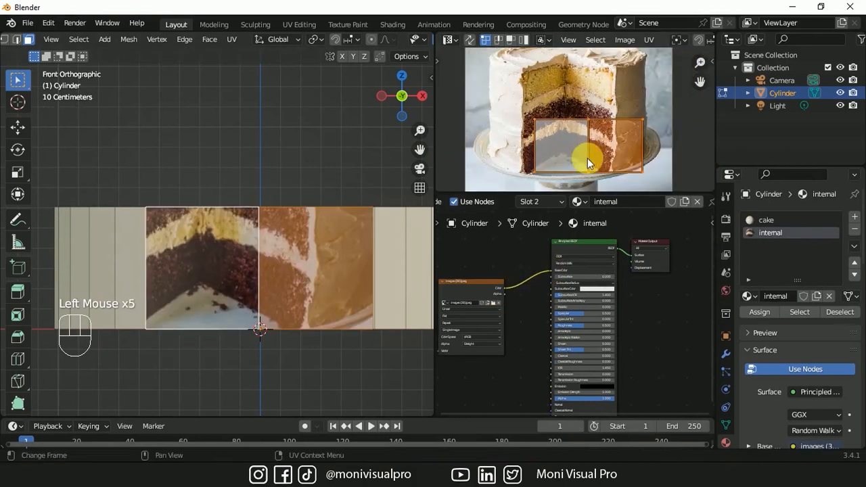
{"action": "key", "text": "g"}
{"action": "left_click", "coordinate": [555, 103]}
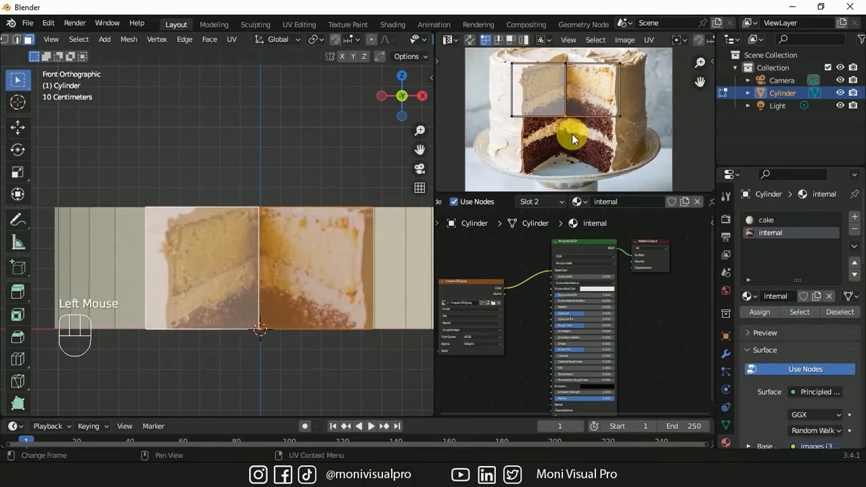
Move the shared bottom UV vertex and the right face's outer UV corners to fit the right cut side of the cake photo
{"action": "key", "text": "g"}
{"action": "left_click", "coordinate": [575, 186]}
{"action": "left_click", "coordinate": [647, 95]}
{"action": "left_click", "coordinate": [613, 127]}
{"action": "left_click", "coordinate": [608, 144]}
{"action": "key", "text": "g"}
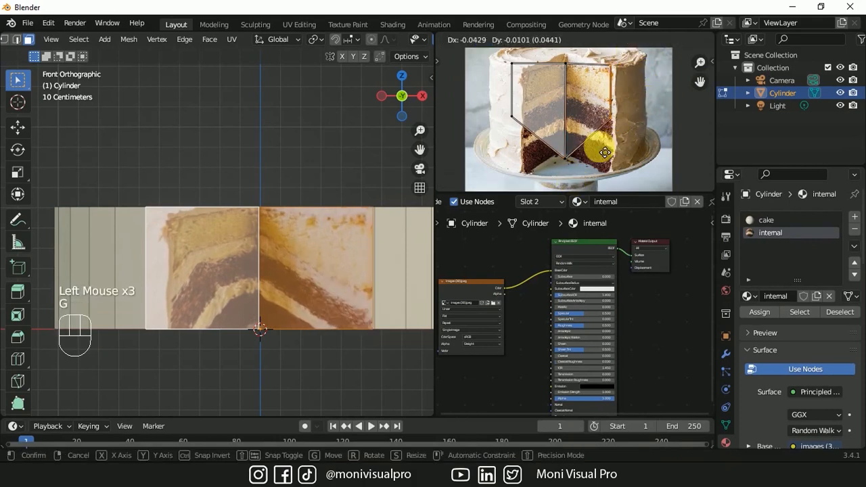
{"action": "left_click", "coordinate": [607, 155]}
{"action": "key", "text": "g"}
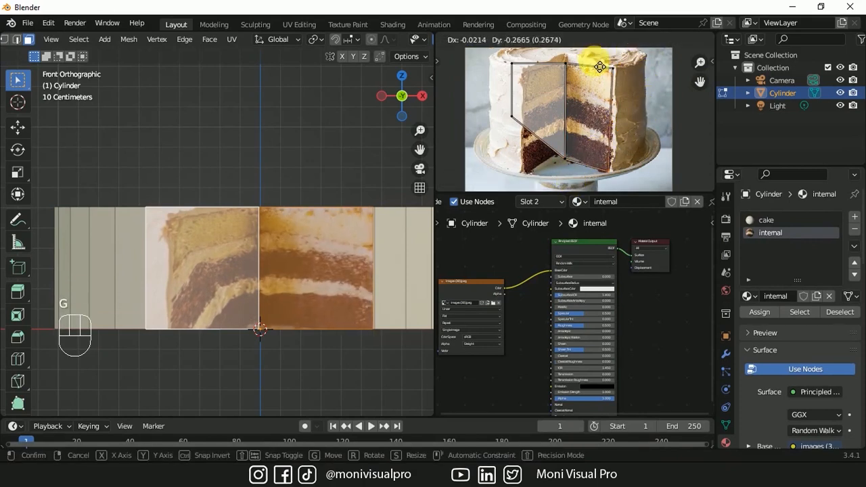
Move the left face's outer UV corners onto the left cut side of the cake photo and adjust the shared bottom vertex
{"action": "left_click", "coordinate": [510, 73]}
{"action": "left_click", "coordinate": [530, 142]}
{"action": "key", "text": "g"}
{"action": "left_click", "coordinate": [542, 156]}
{"action": "key", "text": "g"}
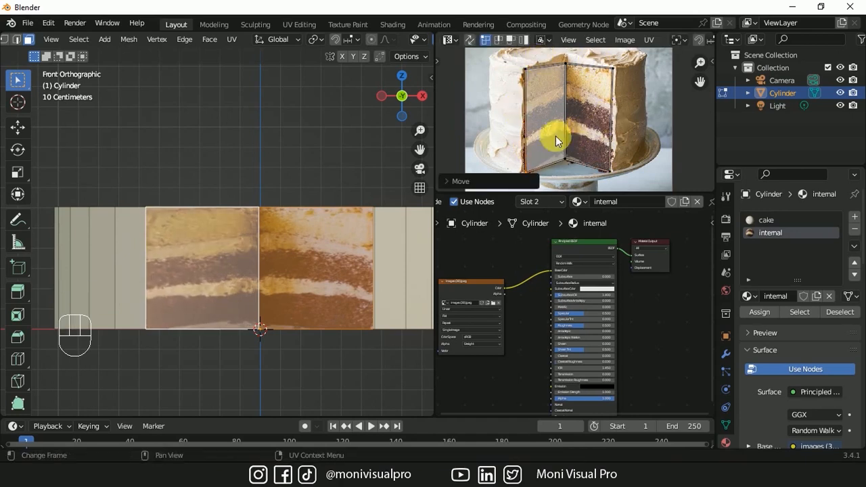
{"action": "left_click", "coordinate": [568, 156]}
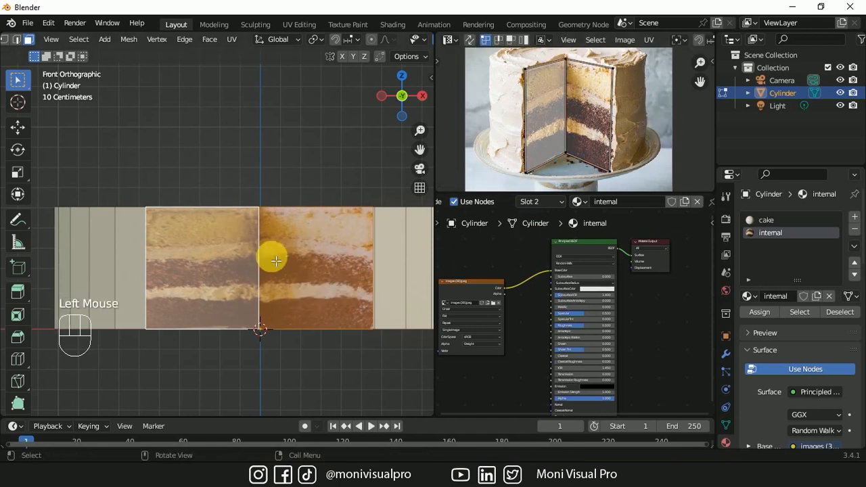
Leave Edit Mode and link the cake image's Color output to Specular and Roughness of the internal material
{"action": "key", "text": "Tab"}
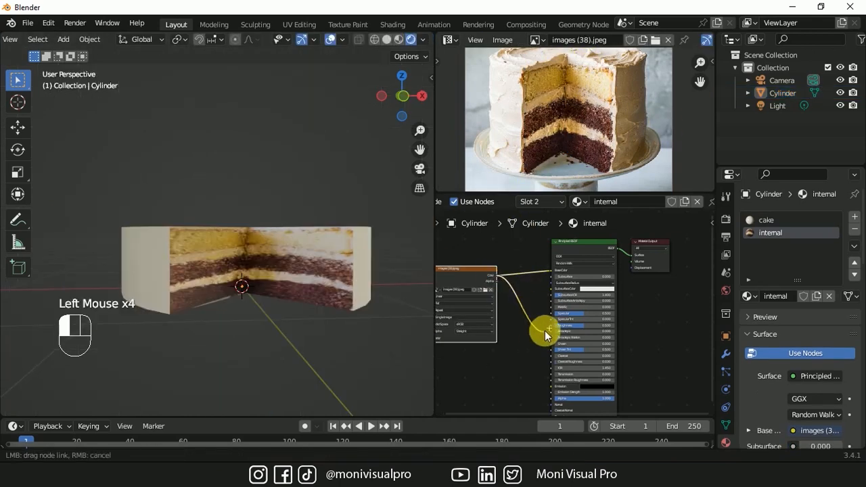
{"action": "left_click_drag", "start_coordinate": [544, 330], "coordinate": [552, 315]}
{"action": "left_click", "coordinate": [500, 271]}
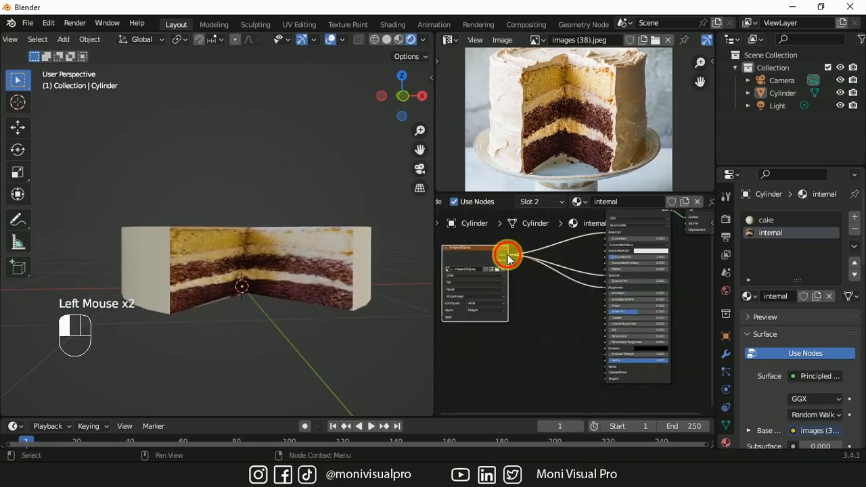
Insert a Bump node from the cake image's Color through Height to the shader's Normal, lower its Strength and enable Invert
{"action": "left_click_drag", "start_coordinate": [508, 255], "coordinate": [582, 346]}
{"action": "type", "text": "bump"}
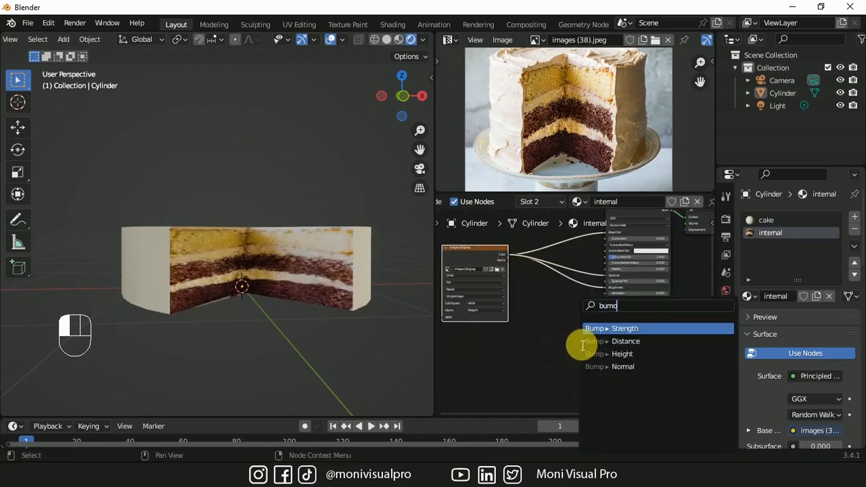
{"action": "left_click", "coordinate": [626, 354]}
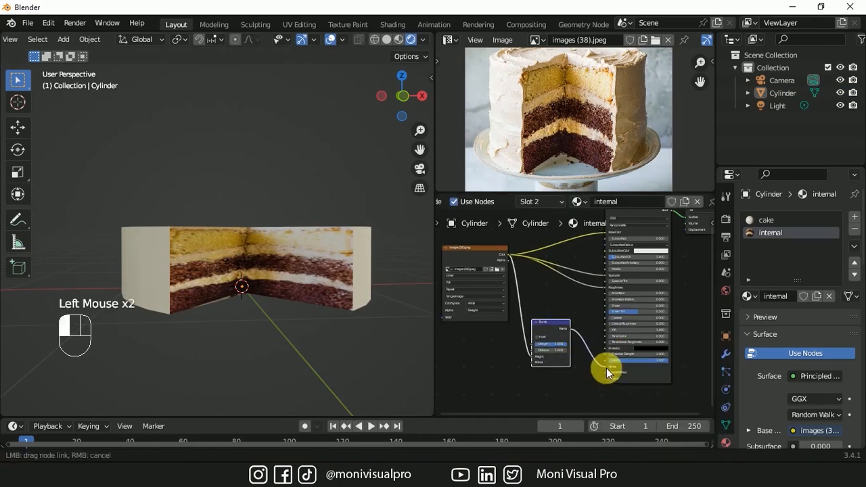
{"action": "left_click_drag", "start_coordinate": [607, 368], "coordinate": [606, 368]}
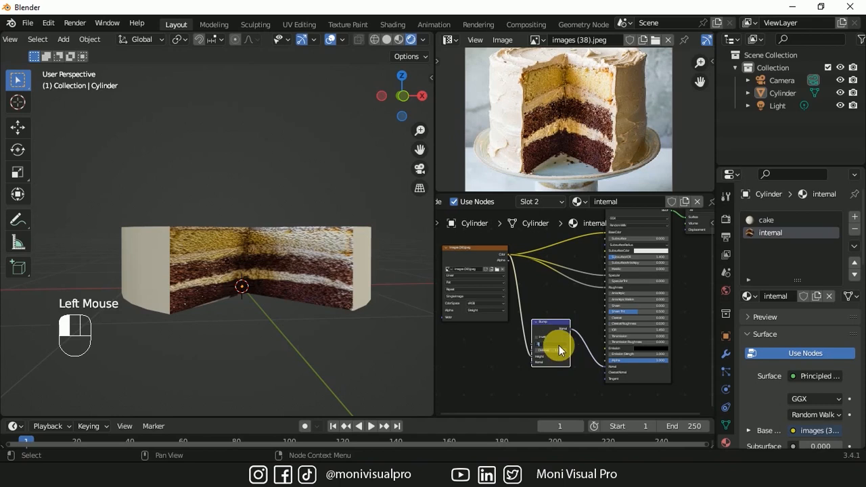
{"action": "left_click_drag", "start_coordinate": [556, 347], "coordinate": [559, 347]}
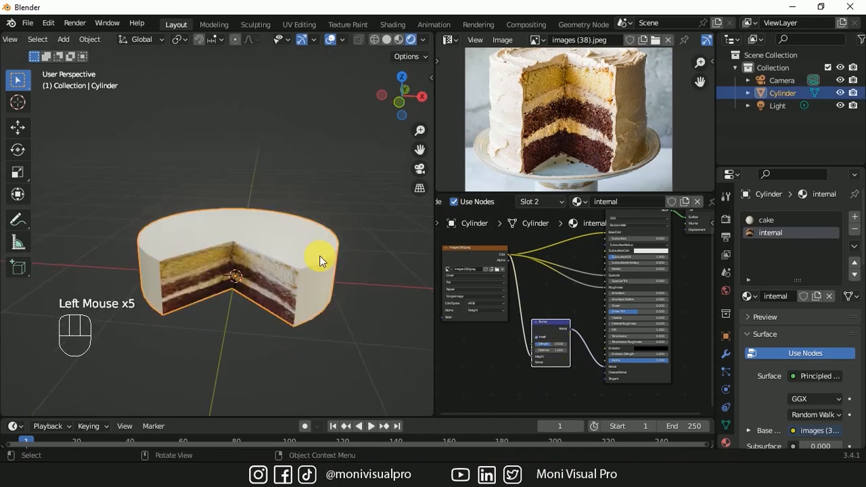
In Edit Mode, select all the cake's faces except the two wedge-cut faces and the bottom face
{"action": "key", "text": "Tab"}
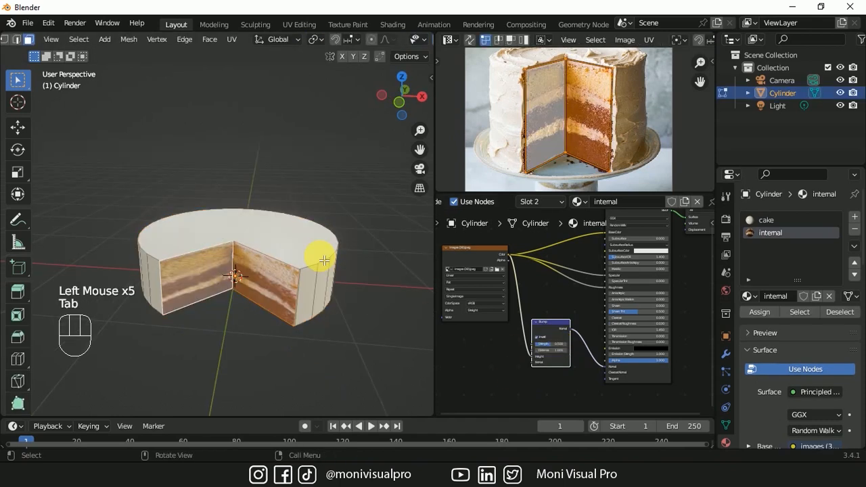
{"action": "key", "text": "ctrl+i"}
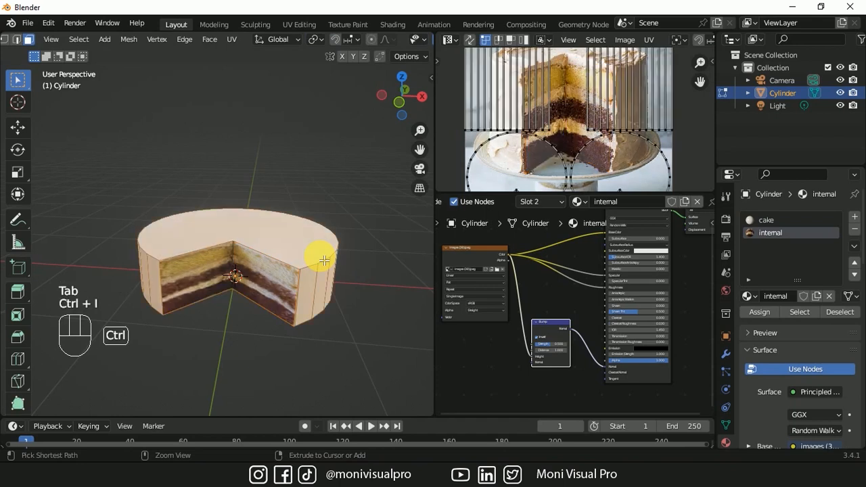
{"action": "left_click_drag", "start_coordinate": [400, 101], "coordinate": [399, 69]}
{"action": "left_click", "coordinate": [286, 255], "text": "ctrl"}
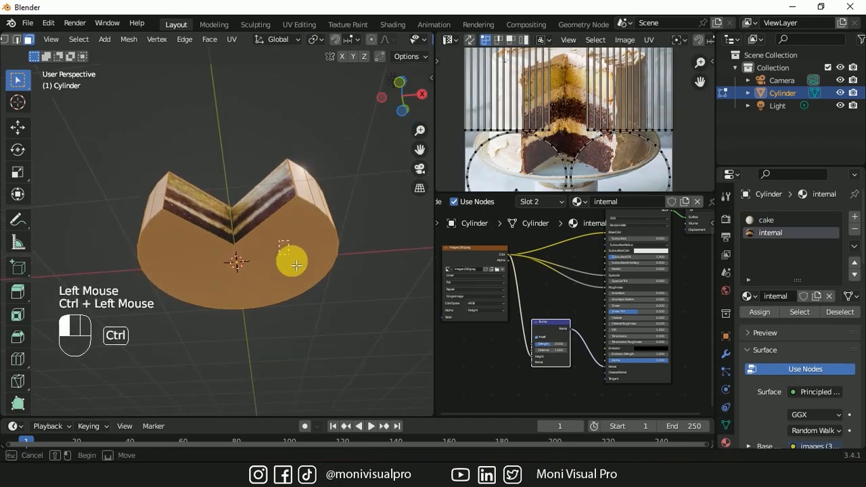
{"action": "mouse_move", "coordinate": [402, 101]}
{"action": "left_mouse_down"}
{"action": "mouse_move", "coordinate": [406, 94]}
{"action": "mouse_move", "coordinate": [404, 116]}
{"action": "mouse_move", "coordinate": [403, 101]}
{"action": "left_mouse_up"}
Duplicate the selected outer faces in place and separate them into their own object, then hide the original Cylinder
{"action": "key", "text": "shift+d"}
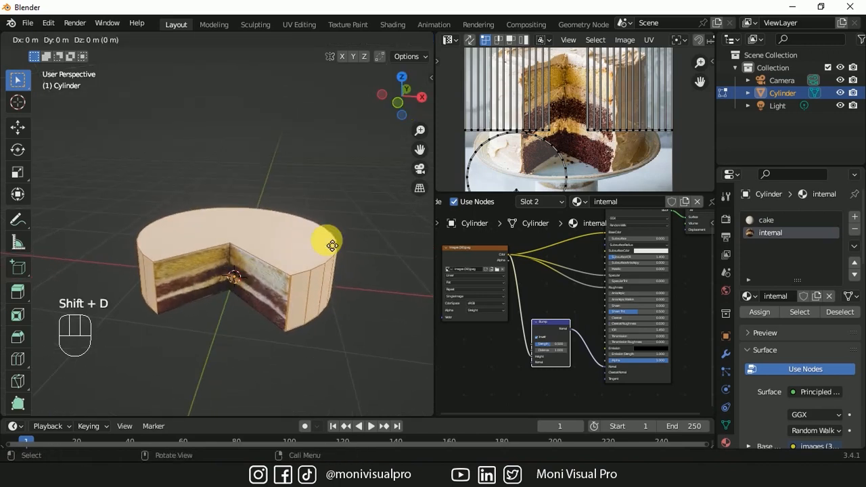
{"action": "right_click", "coordinate": [349, 208]}
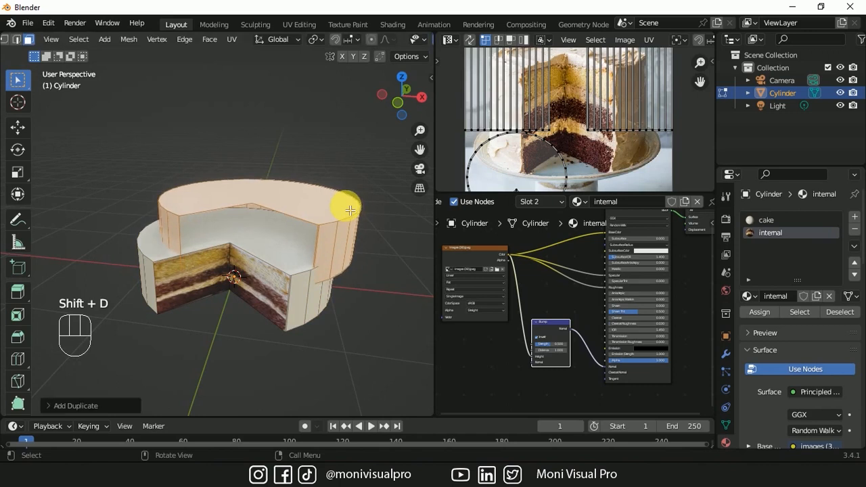
{"action": "key", "text": "p"}
{"action": "left_click", "coordinate": [336, 227]}
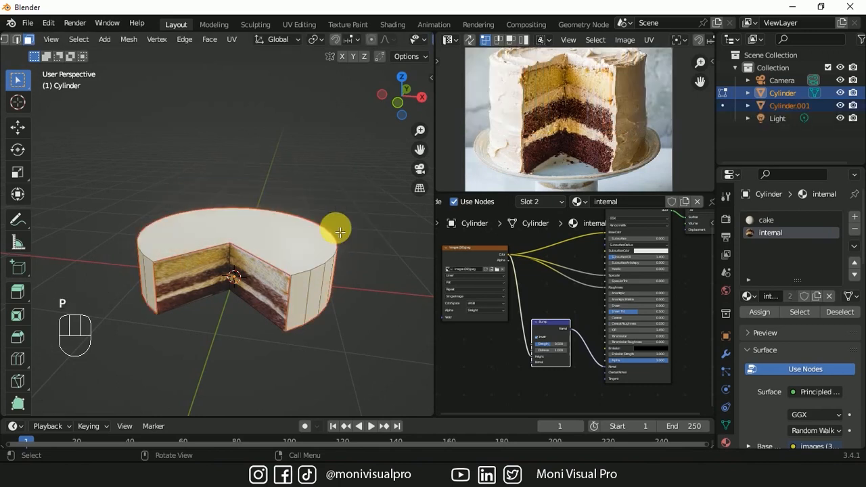
{"action": "key", "text": "Tab"}
{"action": "left_click", "coordinate": [839, 93]}
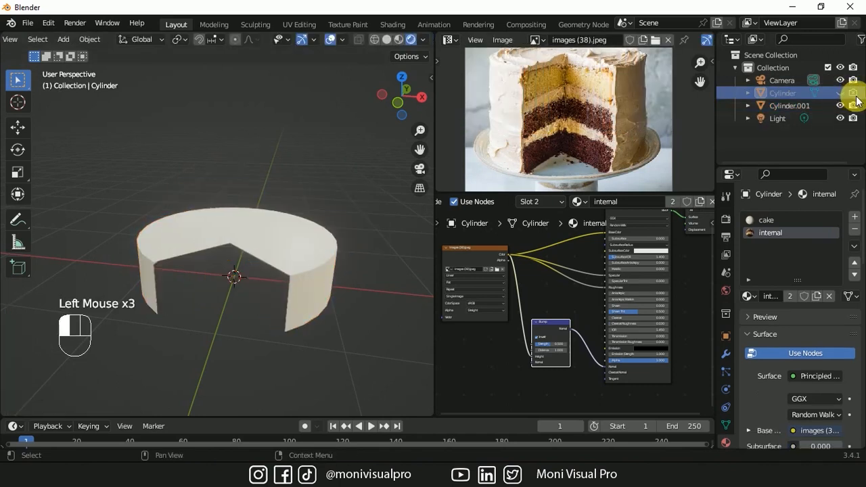
Add a cube, scale it down to sprinkle size and move it out beside the cake shell
{"action": "left_click_drag", "start_coordinate": [419, 150], "coordinate": [284, 142]}
{"action": "key", "text": "shift+a"}
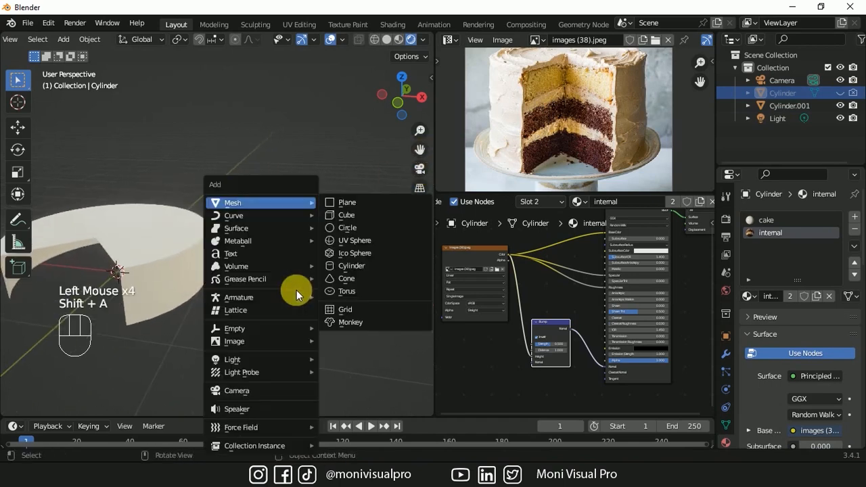
{"action": "mouse_move", "coordinate": [266, 202]}
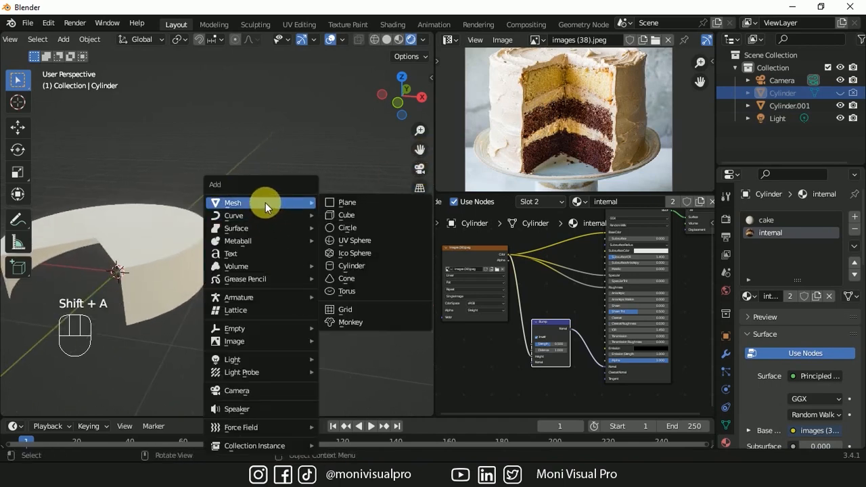
{"action": "left_click", "coordinate": [347, 214]}
{"action": "key", "text": "s"}
{"action": "left_click", "coordinate": [202, 251]}
{"action": "key", "text": "g"}
{"action": "key", "text": "y"}
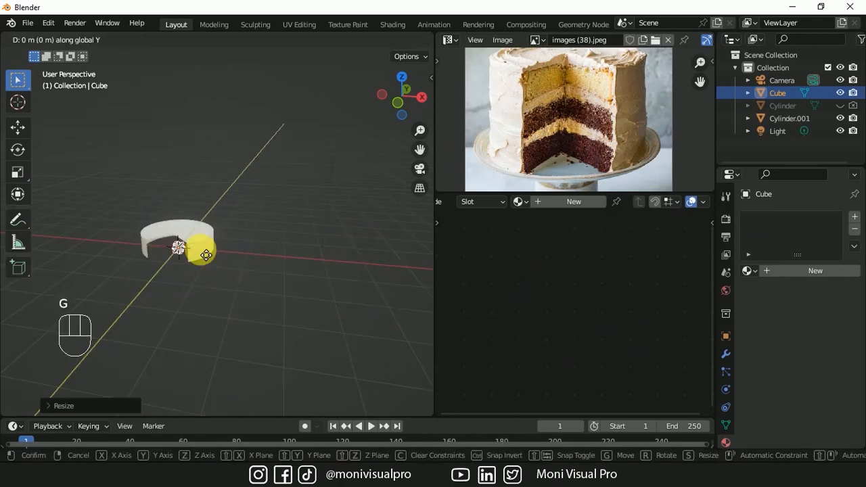
{"action": "left_click", "coordinate": [271, 253]}
Round the small cube with a Subdivision Surface modifier and apply the modifier
{"action": "left_click", "coordinate": [726, 354]}
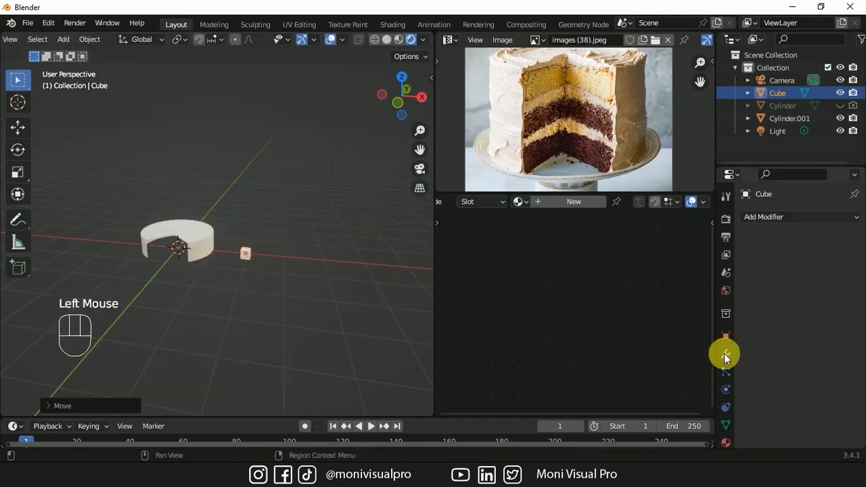
{"action": "left_click", "coordinate": [774, 217]}
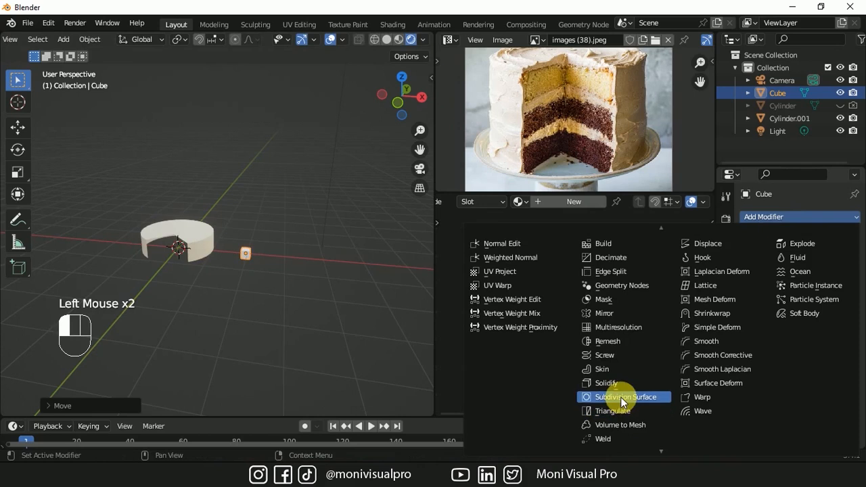
{"action": "left_click", "coordinate": [589, 396]}
{"action": "left_click_drag", "start_coordinate": [420, 130], "coordinate": [419, 94]}
{"action": "left_click", "coordinate": [823, 237]}
{"action": "left_click", "coordinate": [768, 252]}
Create a material named Particles for the rounded cube, lowering its Roughness and raising its Metallic value
{"action": "left_click", "coordinate": [574, 201]}
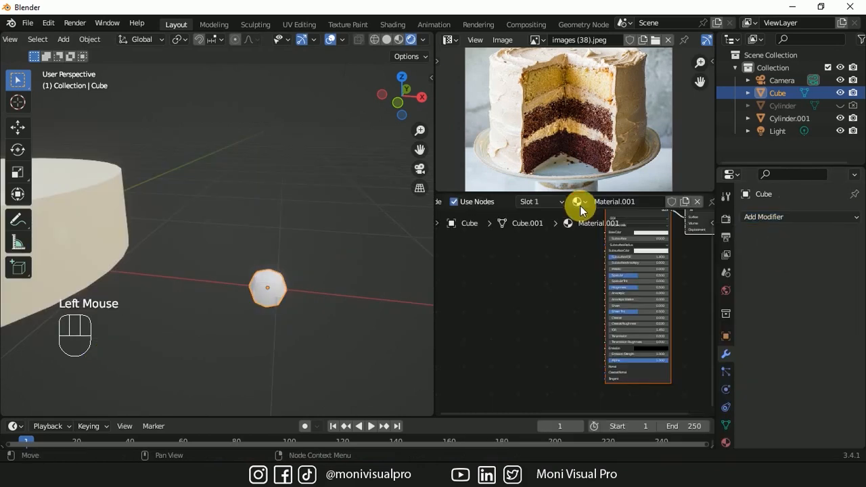
{"action": "left_click", "coordinate": [646, 203]}
{"action": "type", "text": "Particles"}
{"action": "key", "text": "Return"}
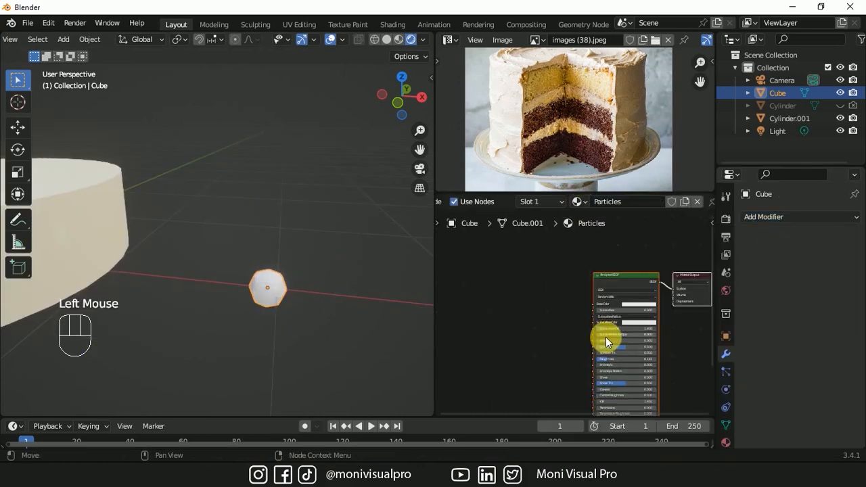
{"action": "left_click_drag", "start_coordinate": [611, 343], "coordinate": [588, 347]}
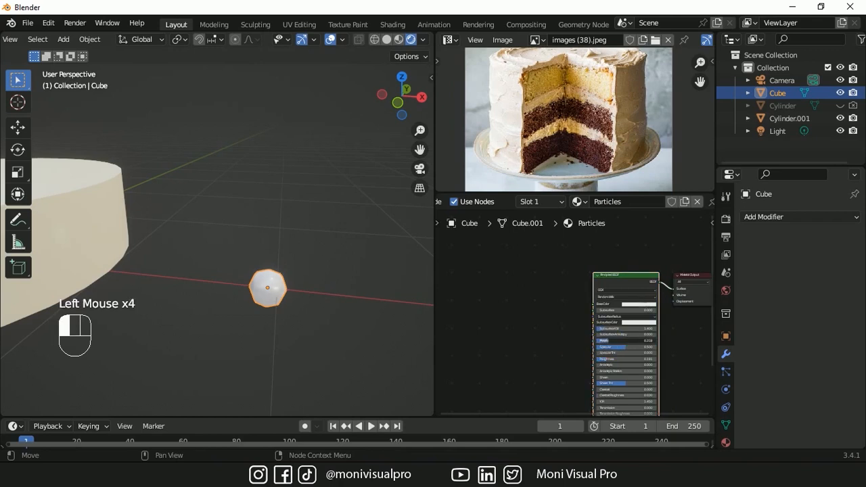
Feed the Particles material's Base Color from a new Hue Saturation Value node
{"action": "left_click_drag", "start_coordinate": [593, 308], "coordinate": [547, 321]}
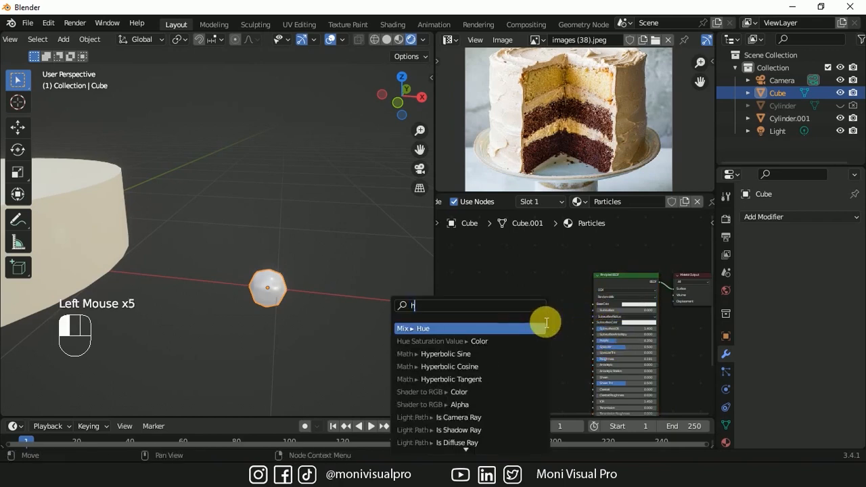
{"action": "type", "text": "hsv"}
{"action": "key", "text": "Return"}
{"action": "left_click", "coordinate": [531, 313]}
Drive the node's Hue with Object Info Random and set its input color to saturated red
{"action": "left_click_drag", "start_coordinate": [521, 338], "coordinate": [495, 324]}
{"action": "type", "text": "obj"}
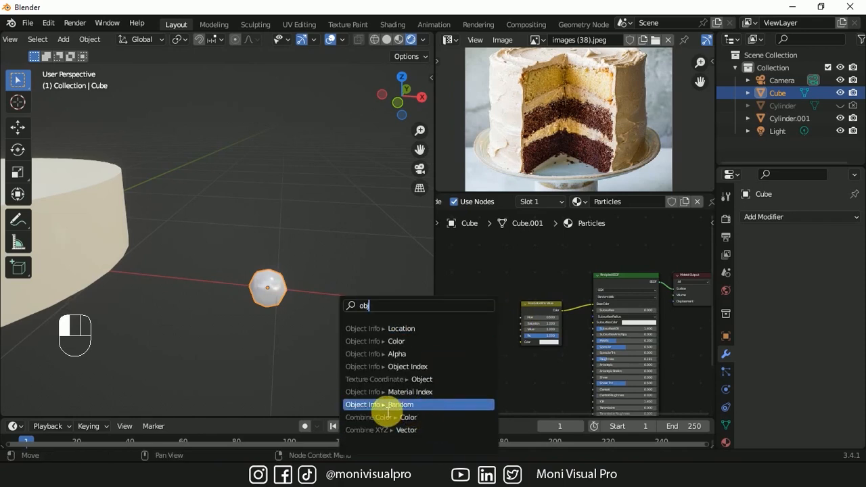
{"action": "left_click", "coordinate": [386, 405]}
{"action": "left_click", "coordinate": [381, 410]}
{"action": "scroll", "coordinate": [634, 336], "scroll_direction": "up", "scroll_amount": 5}
{"action": "left_click", "coordinate": [634, 336]}
{"action": "left_click_drag", "start_coordinate": [672, 157], "coordinate": [670, 219]}
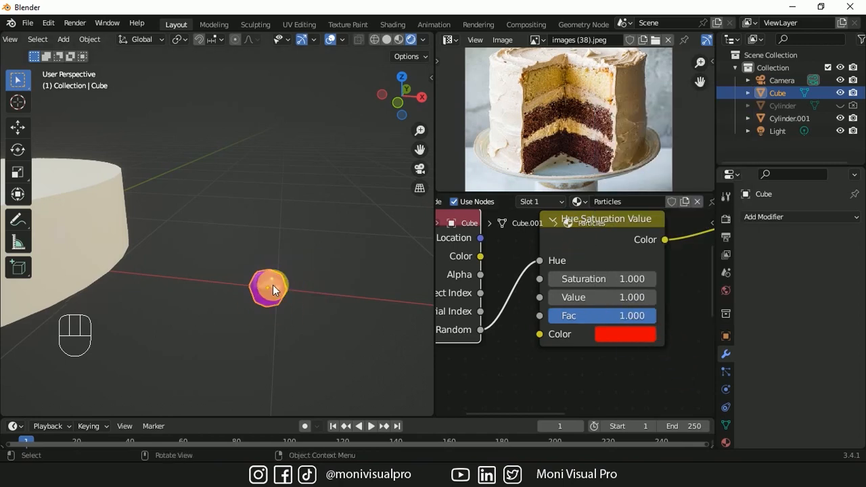
Duplicate the round sprinkle three times to test the random colors, and delete the copies
{"action": "key", "text": "shift+d"}
{"action": "left_click", "coordinate": [326, 232]}
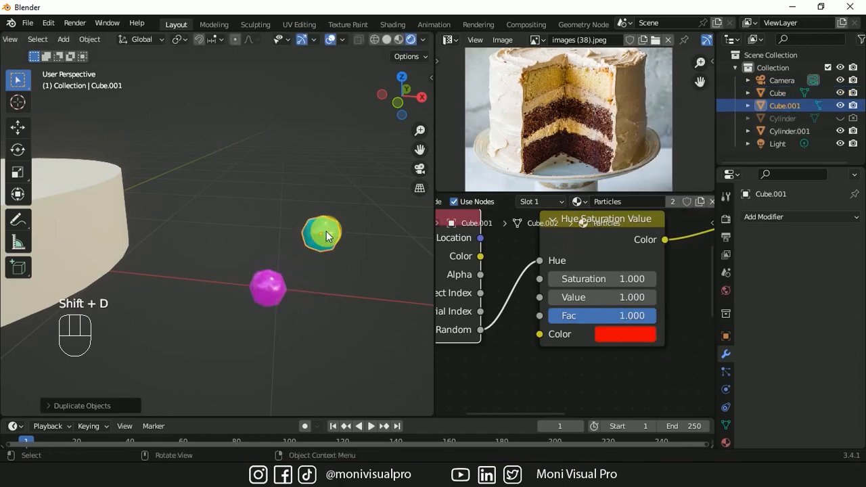
{"action": "key", "text": "shift+d"}
{"action": "left_click", "coordinate": [257, 177]}
{"action": "key", "text": "shift+d"}
{"action": "left_click", "coordinate": [317, 127]}
{"action": "left_click_drag", "start_coordinate": [210, 113], "coordinate": [351, 237]}
{"action": "key", "text": "Delete"}
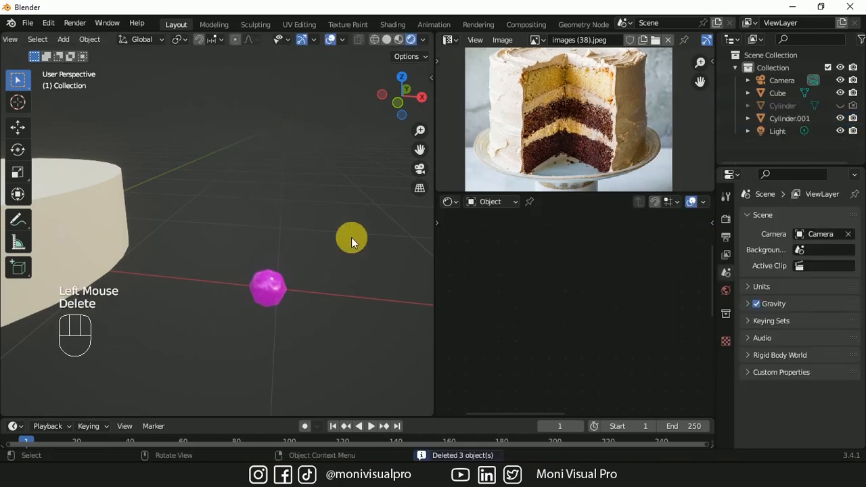
Place the 3D cursor beside the round sprinkle and add a cylinder with 8 vertices there
{"action": "left_click", "coordinate": [277, 295]}
{"action": "right_click", "coordinate": [315, 292], "text": "shift"}
{"action": "key", "text": "shift+a"}
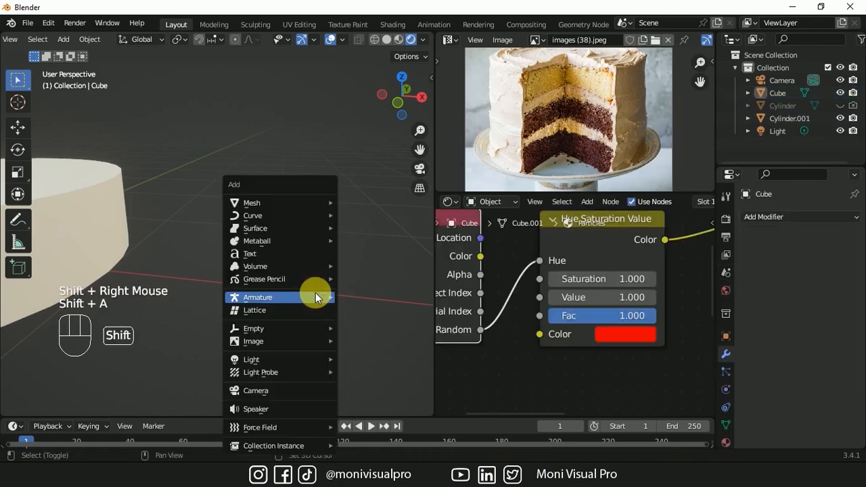
{"action": "mouse_move", "coordinate": [259, 195]}
{"action": "left_click", "coordinate": [371, 265]}
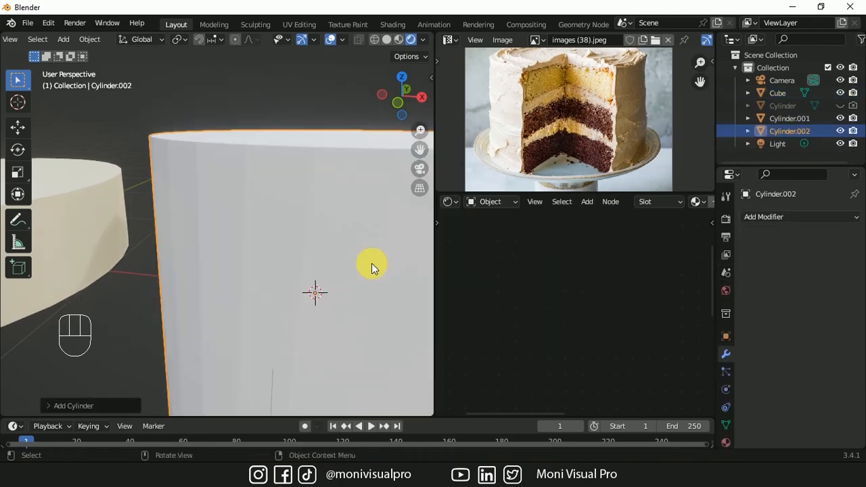
{"action": "left_click", "coordinate": [68, 406]}
{"action": "left_click", "coordinate": [172, 254]}
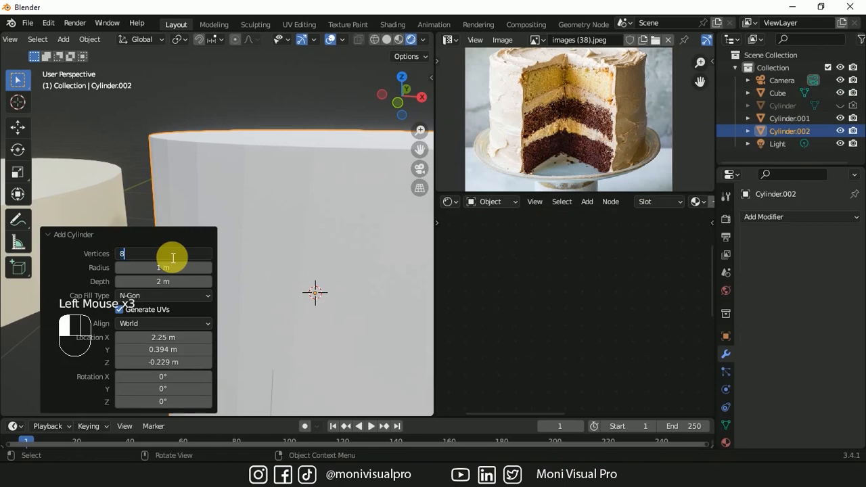
{"action": "type", "text": "8"}
{"action": "key", "text": "Return"}
{"action": "left_click", "coordinate": [62, 236]}
{"action": "key", "text": "ctrl+z"}
Scale the 8-sided cylinder into a thin rod, rotate it to lie flat and move it beside the round sprinkle
{"action": "key", "text": "s"}
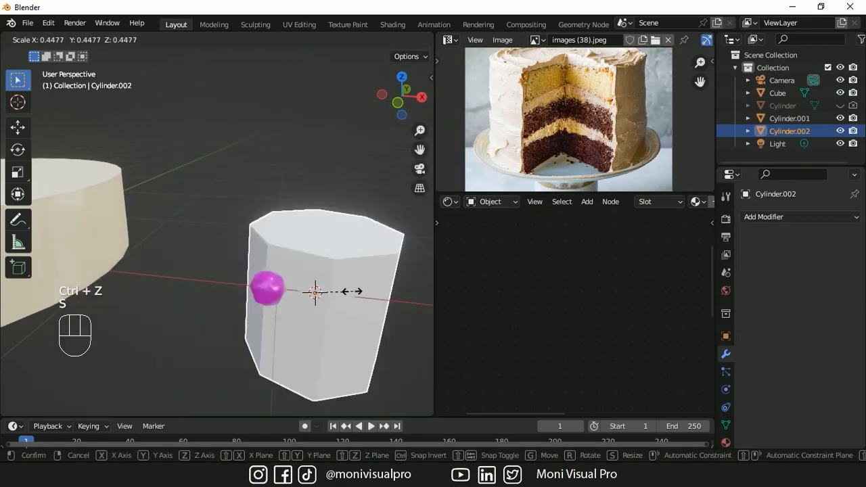
{"action": "left_click", "coordinate": [318, 291]}
{"action": "key", "text": "s"}
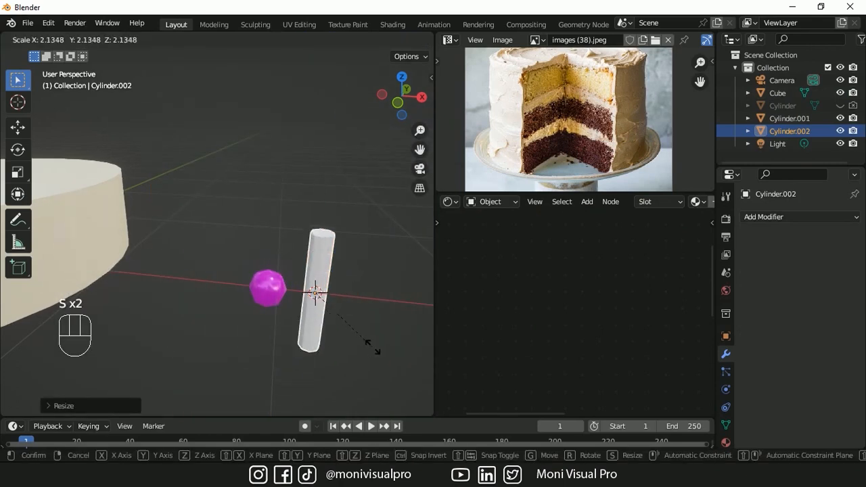
{"action": "left_click", "coordinate": [365, 312]}
{"action": "key", "text": "r"}
{"action": "left_click", "coordinate": [368, 318]}
{"action": "key", "text": "g"}
{"action": "left_click", "coordinate": [403, 321]}
{"action": "left_click_drag", "start_coordinate": [420, 131], "coordinate": [420, 107]}
{"action": "left_click_drag", "start_coordinate": [420, 150], "coordinate": [271, 105]}
{"action": "key", "text": "s"}
{"action": "right_click", "coordinate": [392, 326]}
Bevel all the rod's edges in Edit Mode with a width of 0.253 m and 2 segments
{"action": "key", "text": "Tab"}
{"action": "key", "text": "ctrl+b"}
{"action": "left_click", "coordinate": [388, 334]}
{"action": "left_click", "coordinate": [209, 225]}
{"action": "left_click", "coordinate": [209, 225]}
{"action": "left_click", "coordinate": [120, 224]}
{"action": "left_click", "coordinate": [208, 224]}
{"action": "left_click", "coordinate": [120, 223]}
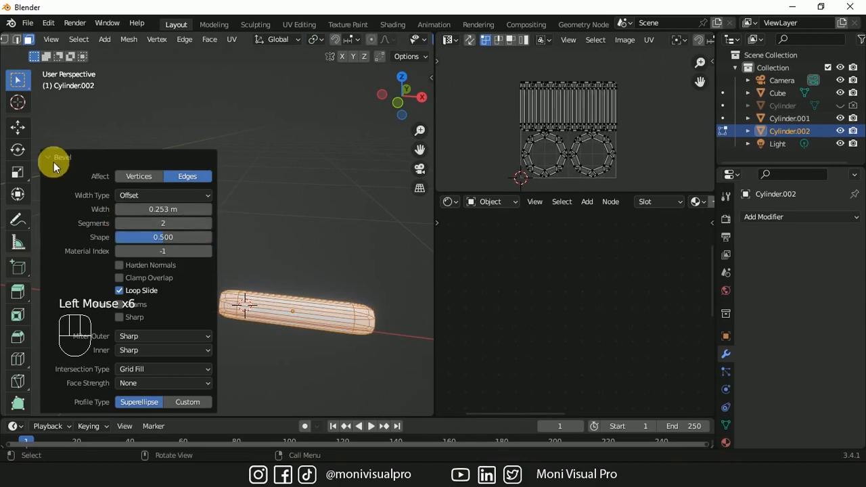
{"action": "left_click", "coordinate": [54, 161]}
{"action": "key", "text": "Tab"}
Link the round sprinkle's Particles material to the rod and clear the selection
{"action": "left_click", "coordinate": [147, 296], "text": "shift"}
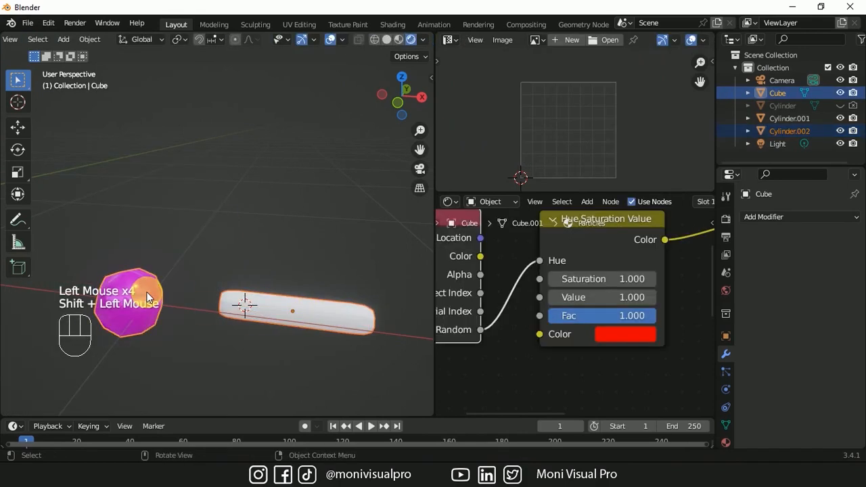
{"action": "key", "text": "ctrl+l"}
{"action": "left_click", "coordinate": [117, 310]}
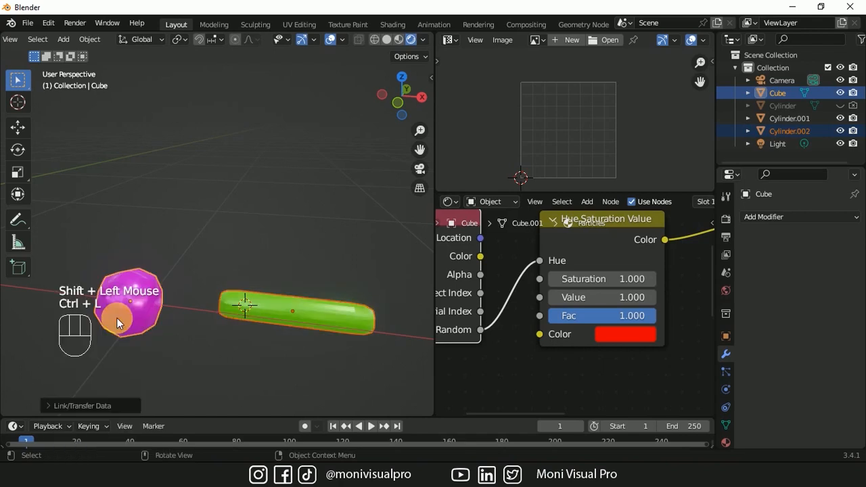
{"action": "left_click", "coordinate": [325, 239]}
Add a torus with 12 major segments and 6 minor segments
{"action": "scroll", "coordinate": [429, 128], "scroll_direction": "down", "scroll_amount": 3}
{"action": "key", "text": "shift+a"}
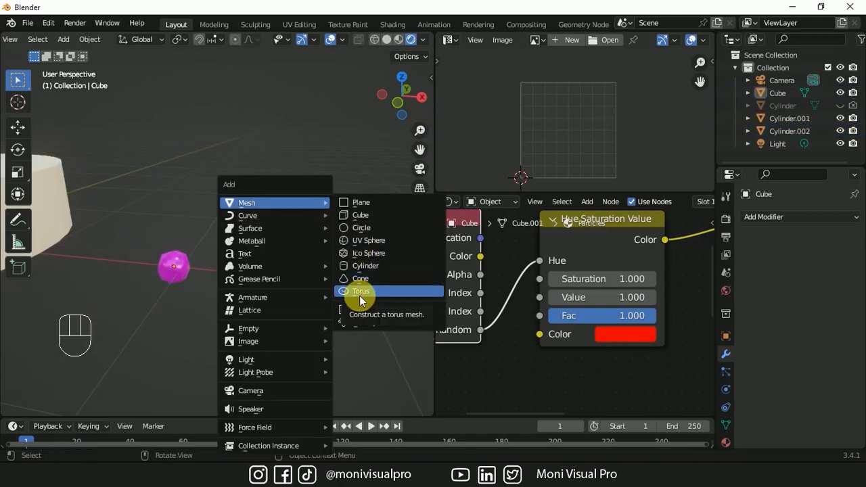
{"action": "left_click", "coordinate": [361, 296]}
{"action": "left_click", "coordinate": [68, 406]}
{"action": "left_click", "coordinate": [170, 229]}
{"action": "type", "text": "12"}
{"action": "left_click", "coordinate": [171, 243]}
{"action": "type", "text": "6"}
{"action": "key", "text": "Return"}
{"action": "left_click", "coordinate": [65, 191]}
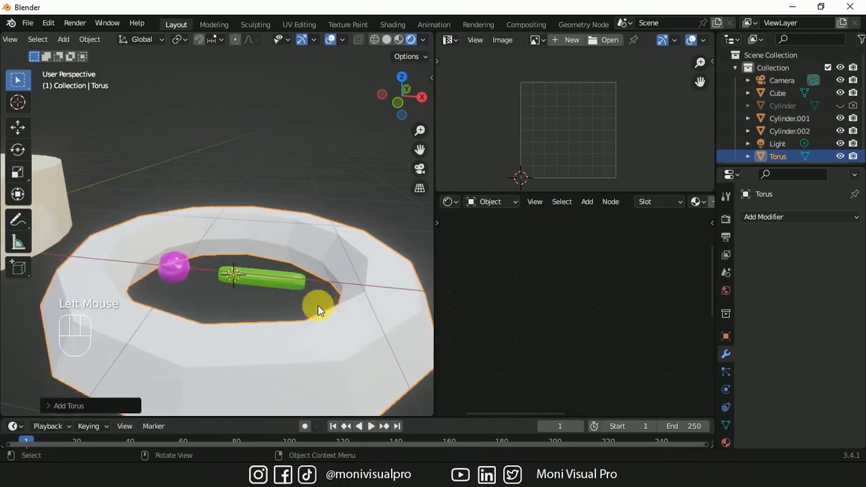
Scale the torus down to sprinkle size and move it about 0.8 m along X beside the green rod
{"action": "key", "text": "s"}
{"action": "left_click", "coordinate": [243, 272]}
{"action": "key", "text": "g"}
{"action": "key", "text": "x"}
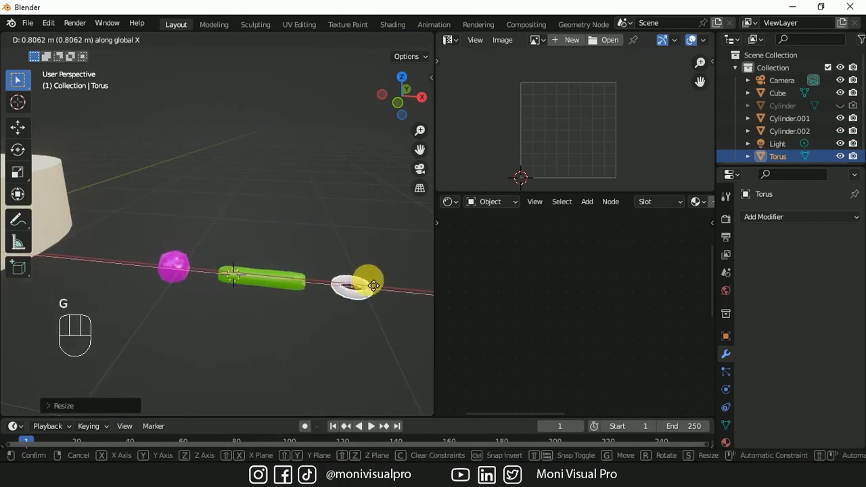
{"action": "left_click", "coordinate": [367, 283]}
Shorten the green rod along X and scale it down slightly overall
{"action": "left_click", "coordinate": [288, 280]}
{"action": "key", "text": "s"}
{"action": "key", "text": "x"}
{"action": "left_click", "coordinate": [345, 314]}
{"action": "key", "text": "s"}
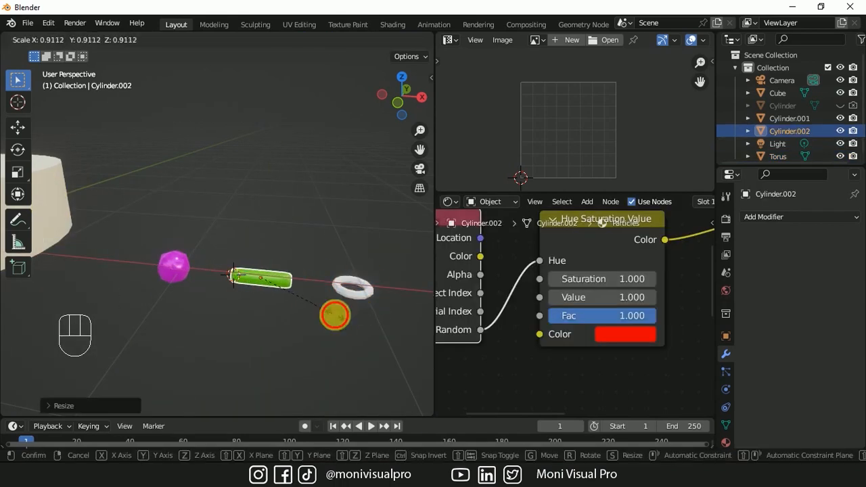
{"action": "left_click", "coordinate": [338, 299]}
Link the rod's Particles material to the torus
{"action": "left_click", "coordinate": [353, 290], "text": "shift"}
{"action": "left_click", "coordinate": [274, 283], "text": "shift"}
{"action": "key", "text": "ctrl+l"}
{"action": "left_click", "coordinate": [274, 284]}
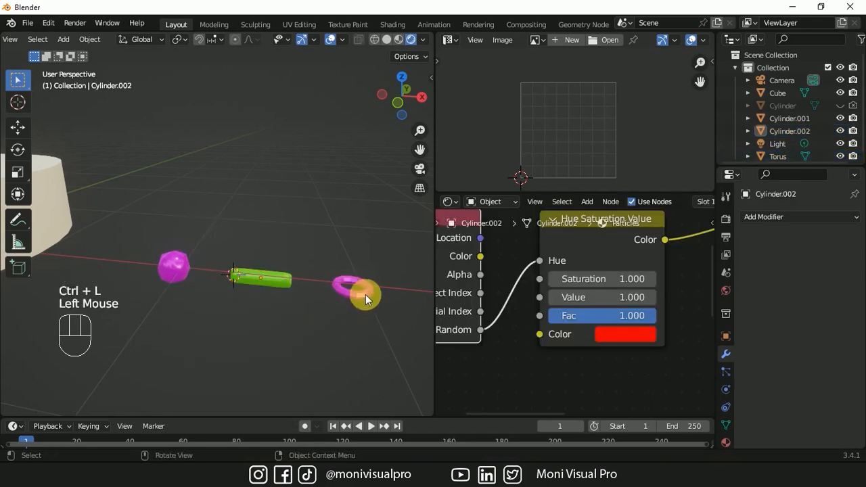
Apply smooth shading to the torus and to the rod
{"action": "left_click", "coordinate": [365, 293]}
{"action": "right_click", "coordinate": [331, 216]}
{"action": "left_click", "coordinate": [330, 216]}
{"action": "left_click", "coordinate": [263, 278]}
{"action": "right_click", "coordinate": [231, 213]}
{"action": "left_click", "coordinate": [232, 212]}
Move the three sprinkle objects into a new collection named Particles and exclude that collection from the view layer
{"action": "left_click", "coordinate": [360, 294]}
{"action": "left_click_drag", "start_coordinate": [172, 221], "coordinate": [371, 306]}
{"action": "key", "text": "m"}
{"action": "left_click", "coordinate": [371, 306]}
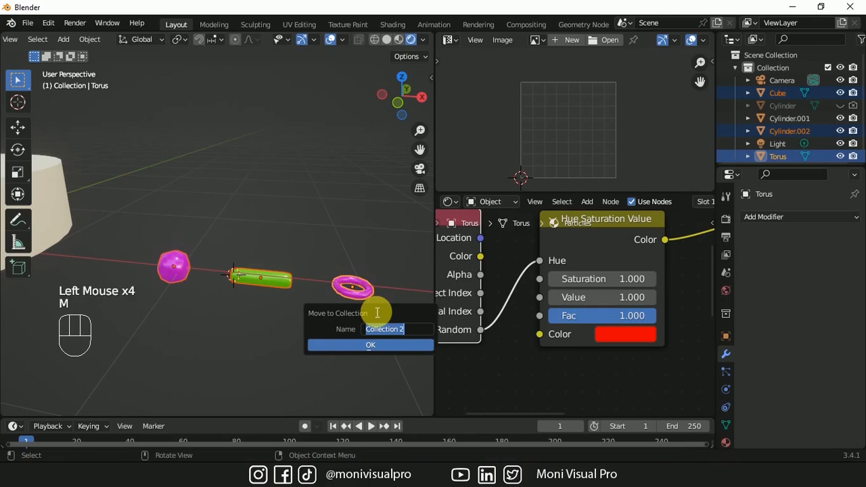
{"action": "type", "text": "Particles"}
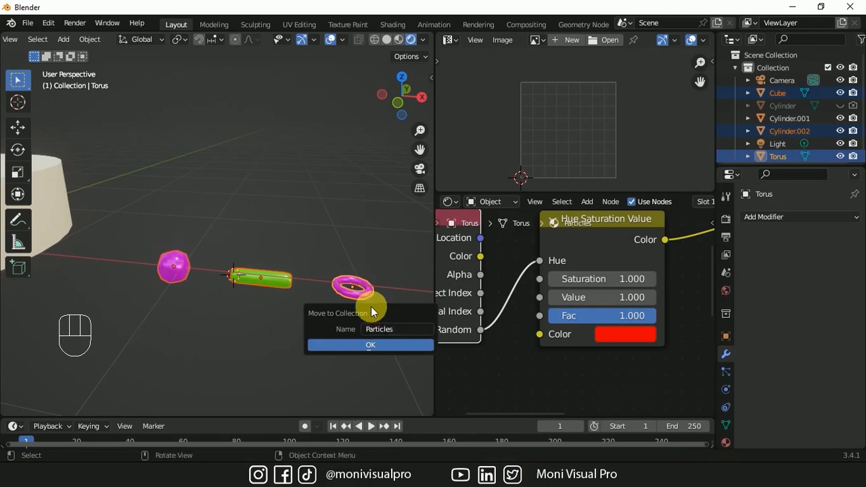
{"action": "key", "text": "Return"}
{"action": "left_click", "coordinate": [296, 204]}
{"action": "left_click", "coordinate": [828, 132]}
Add a Hair particle system with a number of 100 to the cake's outer shell
{"action": "left_click_drag", "start_coordinate": [420, 149], "coordinate": [291, 166]}
{"action": "left_click", "coordinate": [364, 225]}
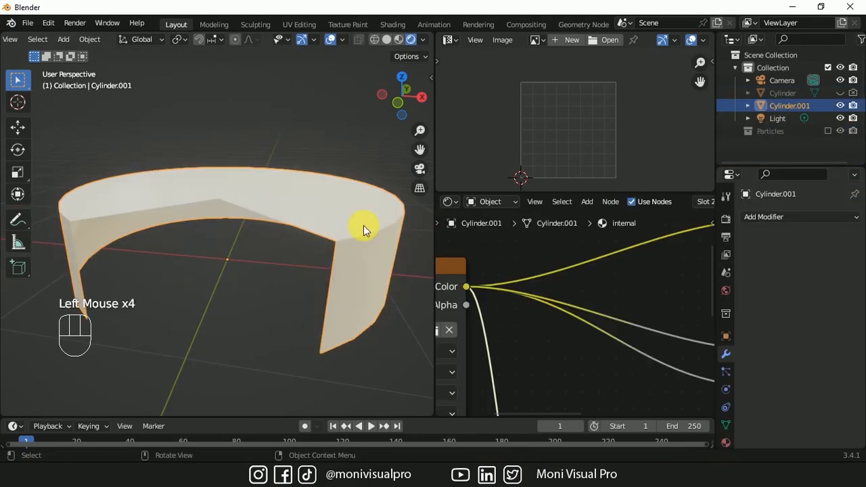
{"action": "left_click", "coordinate": [726, 371]}
{"action": "left_click", "coordinate": [855, 217]}
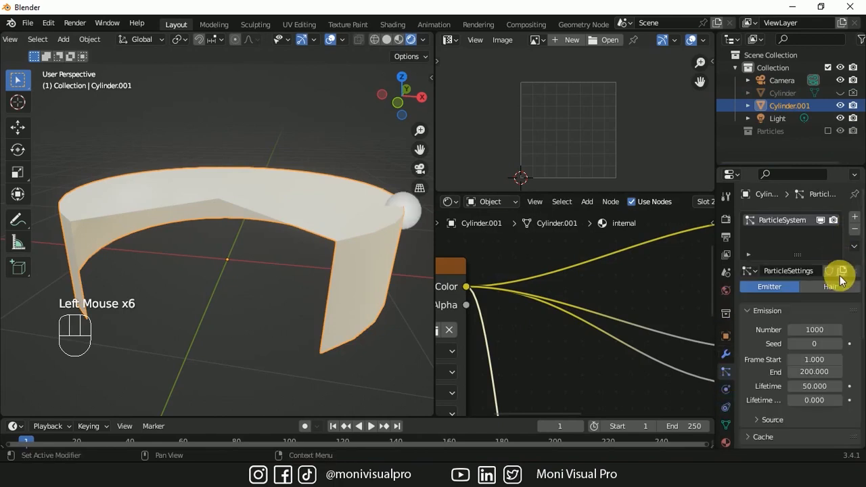
{"action": "left_click", "coordinate": [826, 287]}
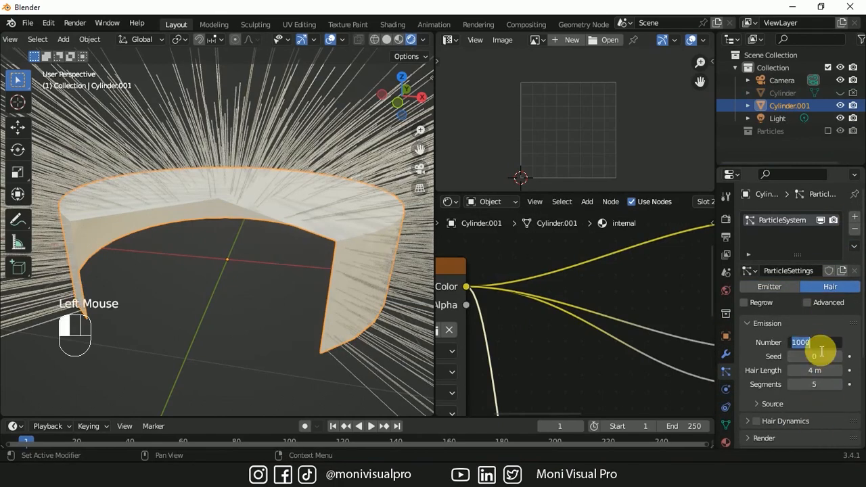
{"action": "left_click", "coordinate": [816, 351]}
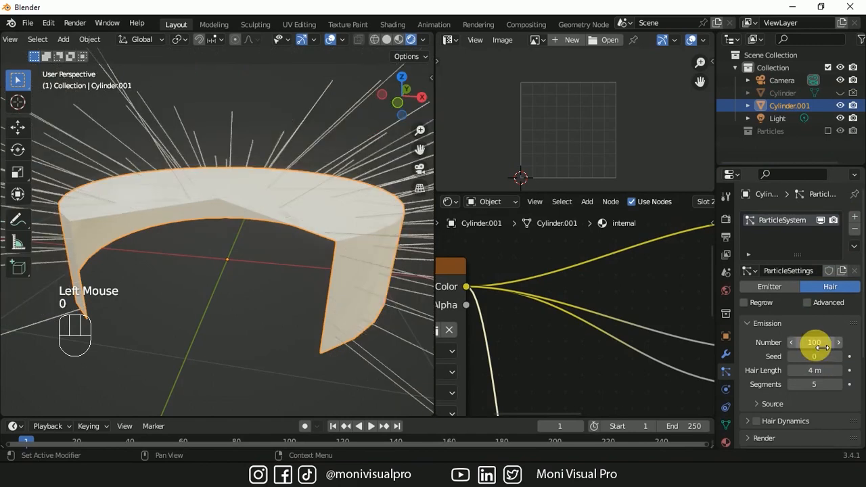
Render the shell's particles as a collection, using Particles as the instance collection
{"action": "scroll", "coordinate": [783, 393], "scroll_direction": "down", "scroll_amount": 5}
{"action": "left_click", "coordinate": [746, 304]}
{"action": "left_click_drag", "start_coordinate": [813, 322], "coordinate": [770, 377]}
{"action": "left_click", "coordinate": [818, 412]}
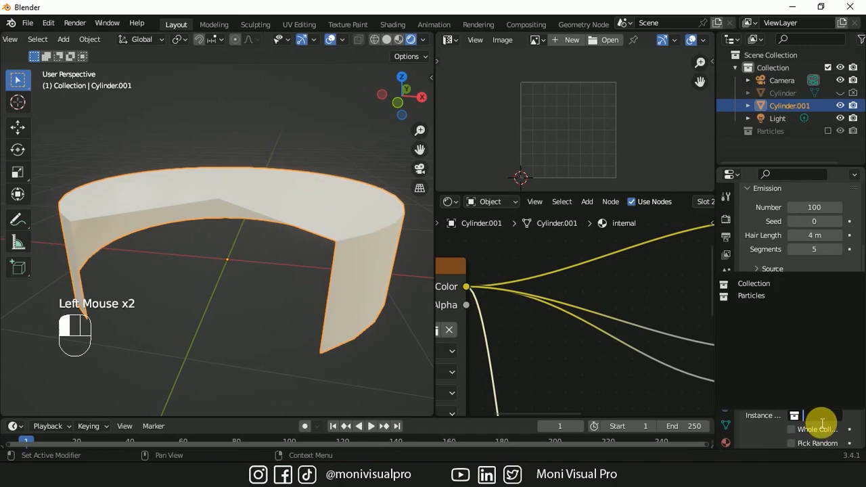
{"action": "left_click", "coordinate": [769, 297]}
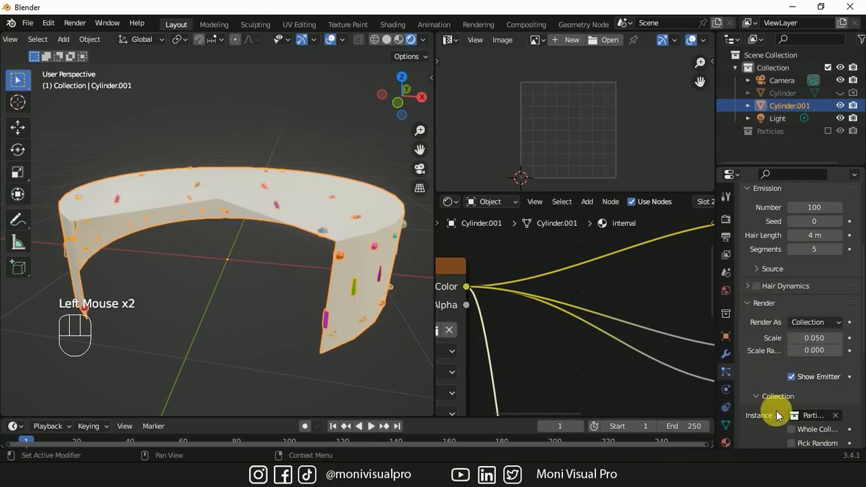
Enable Pick Random for the instanced sprinkles and set their scale randomness to 0.5
{"action": "scroll", "coordinate": [781, 385], "scroll_direction": "down", "scroll_amount": 5}
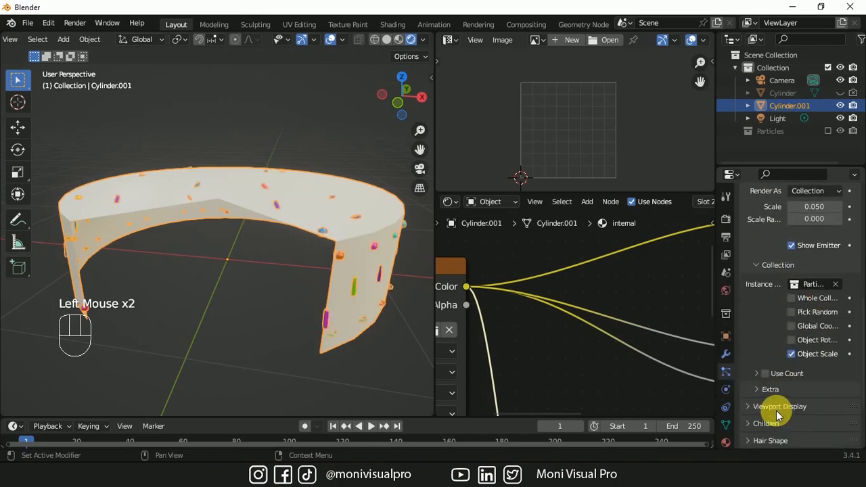
{"action": "left_click", "coordinate": [792, 339]}
{"action": "left_click", "coordinate": [791, 310]}
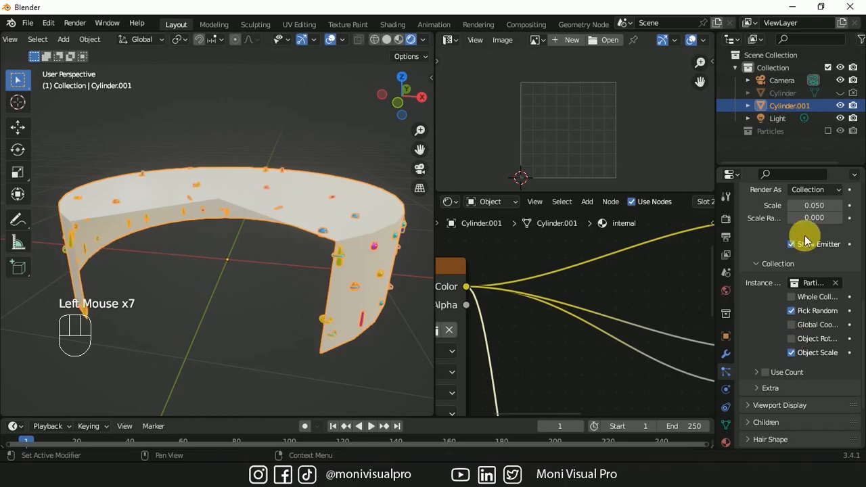
{"action": "left_click", "coordinate": [816, 222]}
{"action": "type", "text": "0.5"}
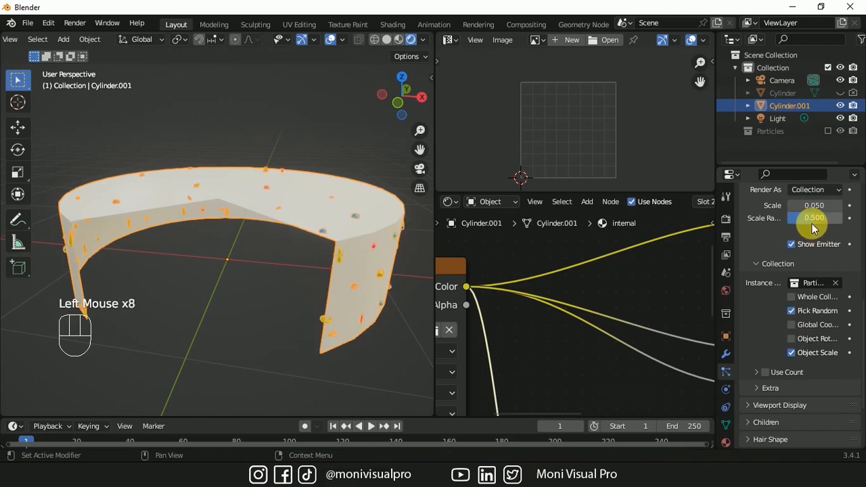
{"action": "key", "text": "Return"}
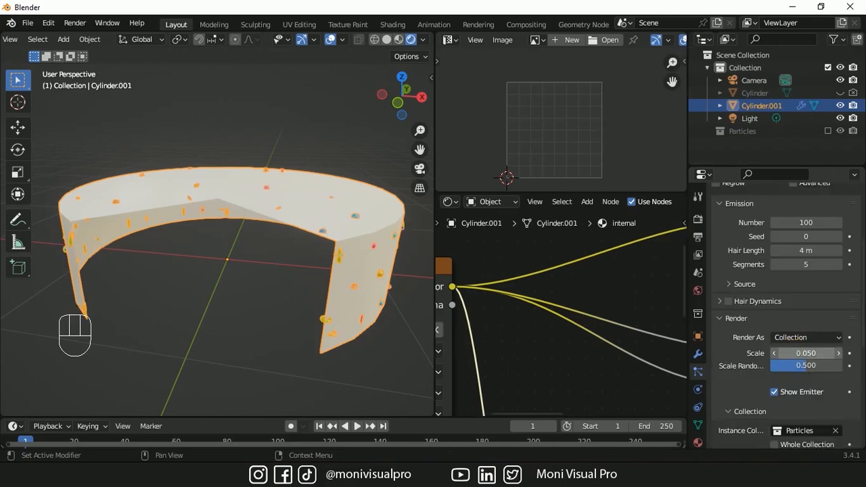
Set the particle render scale to 0.090 and increase the number of emitted hairs
{"action": "mouse_move", "coordinate": [805, 352]}
{"action": "left_mouse_down"}
{"action": "mouse_move", "coordinate": [832, 352]}
{"action": "mouse_move", "coordinate": [811, 353]}
{"action": "left_mouse_up"}
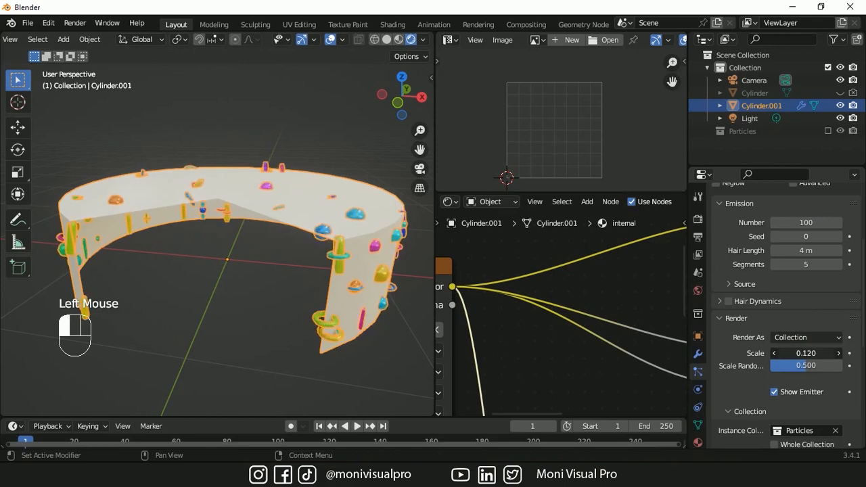
{"action": "scroll", "coordinate": [773, 328], "scroll_direction": "down", "scroll_amount": 3}
{"action": "scroll", "coordinate": [798, 293], "scroll_direction": "up", "scroll_amount": 5}
{"action": "left_click", "coordinate": [817, 284]}
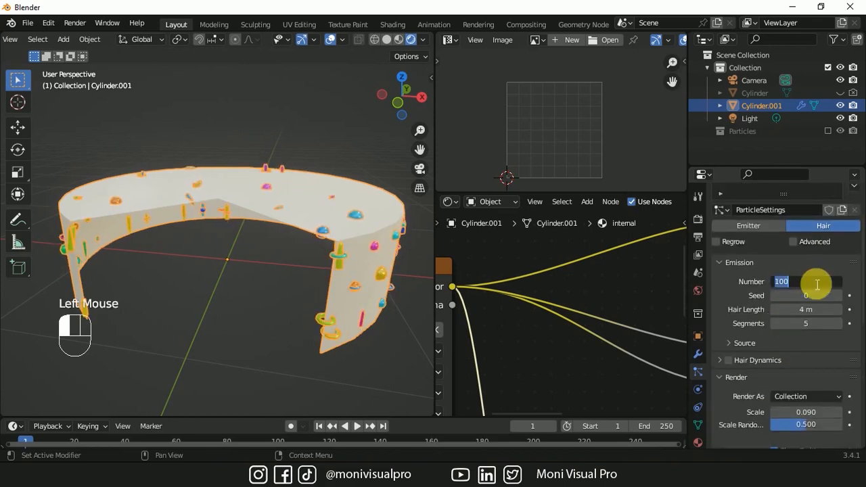
{"action": "left_click", "coordinate": [817, 284]}
Give the particle system interpolated children with a render amount of 10
{"action": "scroll", "coordinate": [721, 360], "scroll_direction": "down", "scroll_amount": 10}
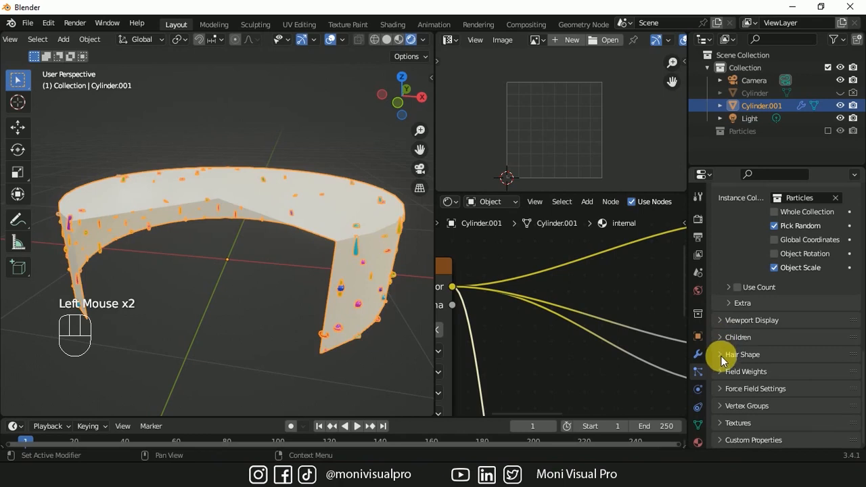
{"action": "left_click", "coordinate": [731, 337]}
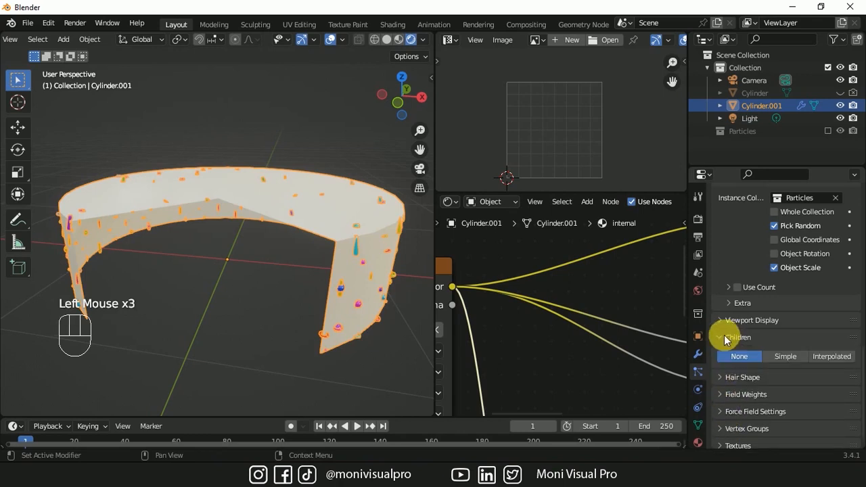
{"action": "left_click", "coordinate": [836, 357]}
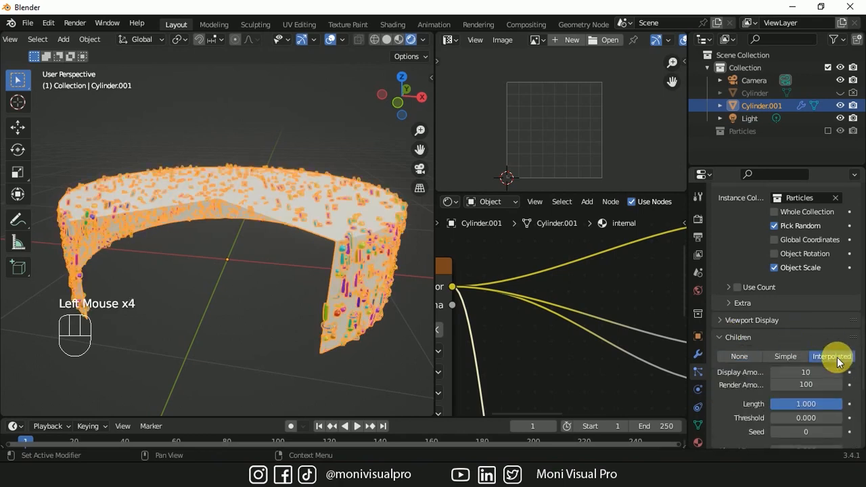
{"action": "left_click", "coordinate": [808, 387]}
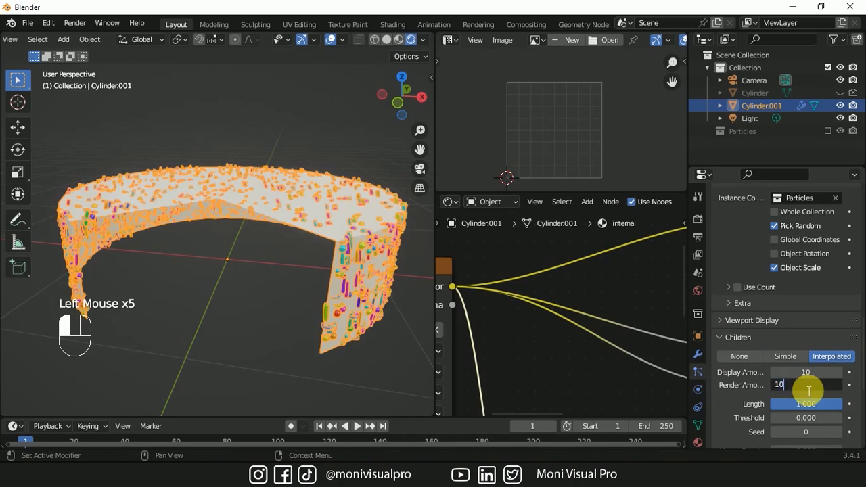
Hide the viewport overlays and inspect the sprinkle distribution around the shell
{"action": "left_click_drag", "start_coordinate": [410, 93], "coordinate": [429, 159]}
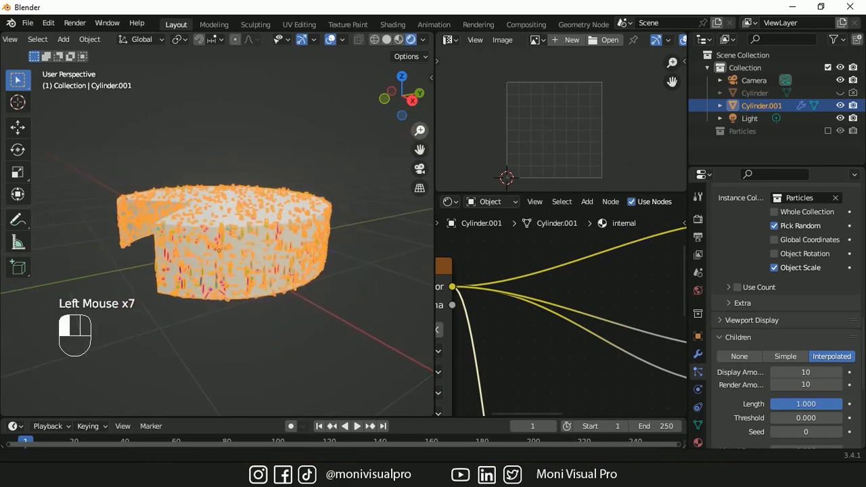
{"action": "left_click", "coordinate": [330, 39]}
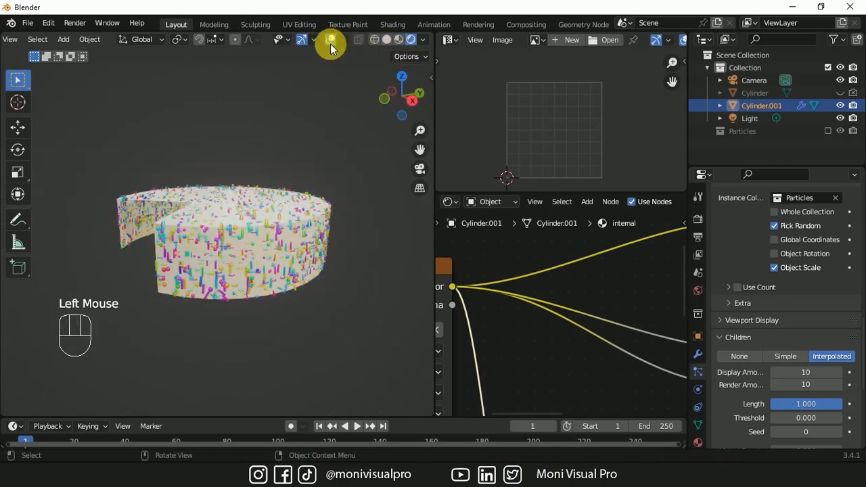
{"action": "left_click_drag", "start_coordinate": [400, 92], "coordinate": [400, 118]}
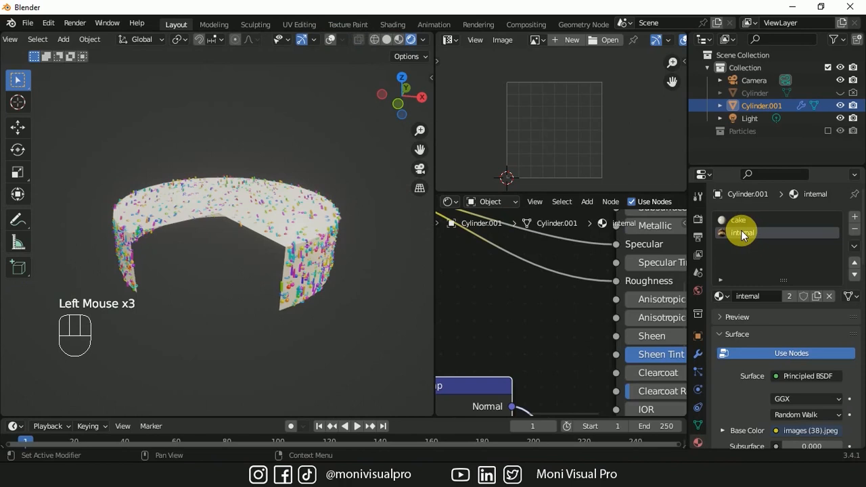
Remove the shell's cake and internal material slots and add a new material named transparent
{"action": "left_click", "coordinate": [846, 232]}
{"action": "left_click", "coordinate": [853, 234]}
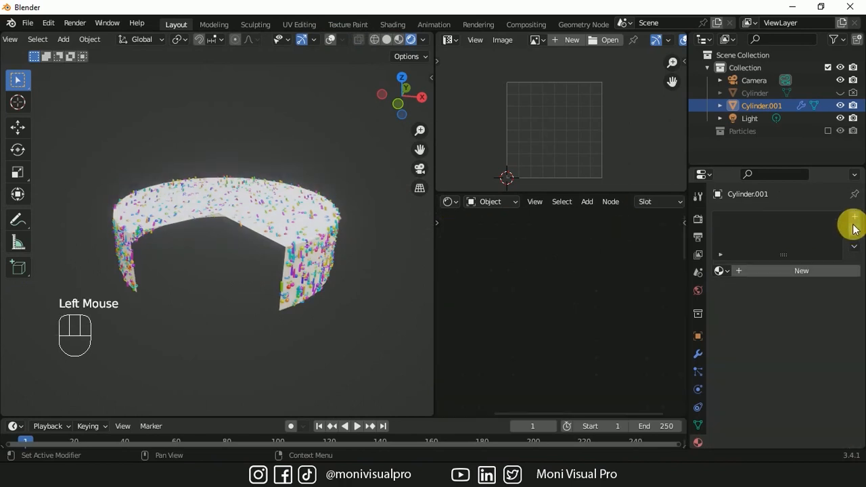
{"action": "left_click", "coordinate": [854, 220]}
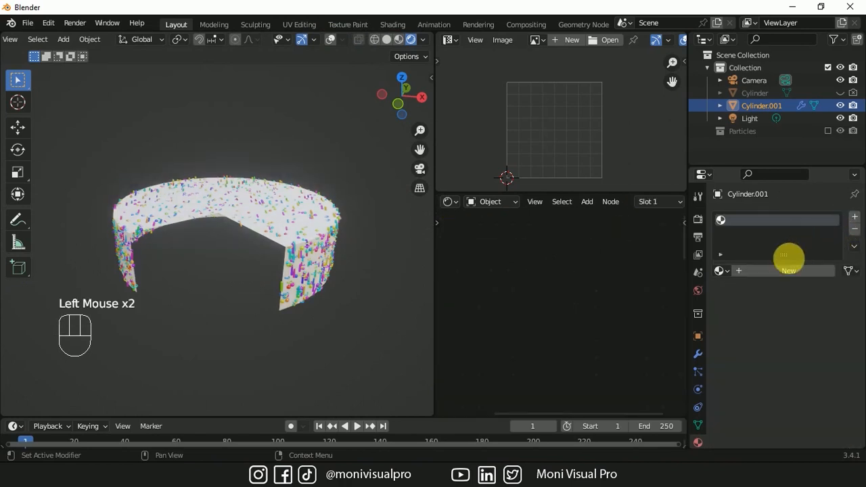
{"action": "left_click", "coordinate": [771, 270]}
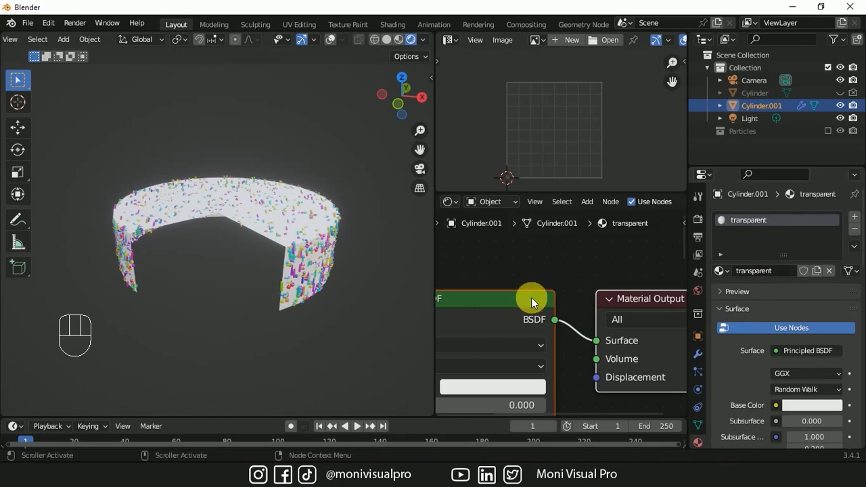
Replace the transparent material's Principled BSDF with a Transparent BSDF connected to the output's Surface
{"action": "left_click_drag", "start_coordinate": [498, 271], "coordinate": [530, 330]}
{"action": "key", "text": "Delete"}
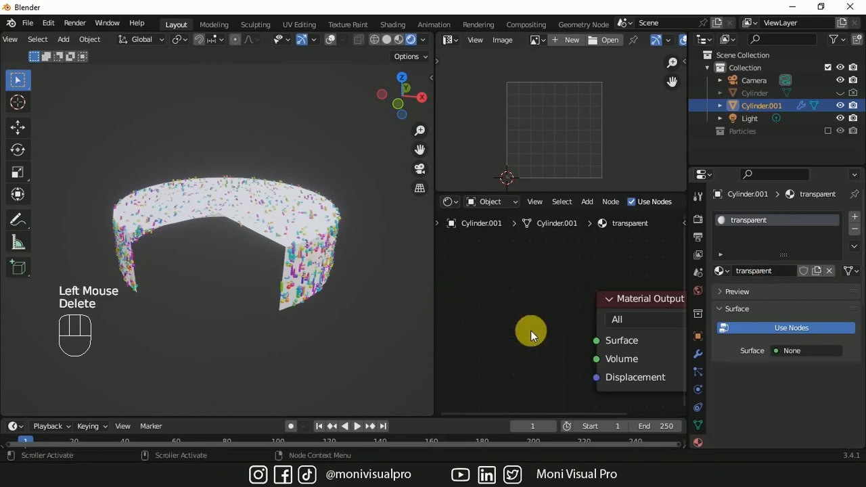
{"action": "left_click_drag", "start_coordinate": [596, 340], "coordinate": [542, 319]}
{"action": "type", "text": "tra"}
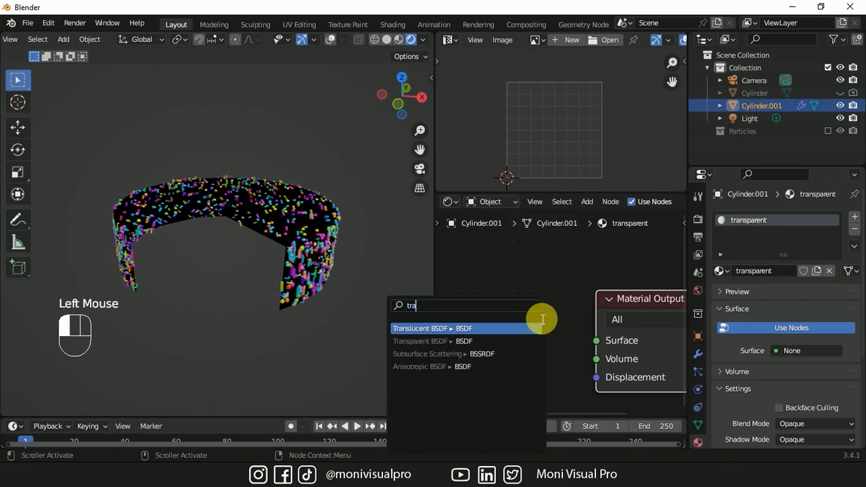
{"action": "left_click", "coordinate": [450, 341]}
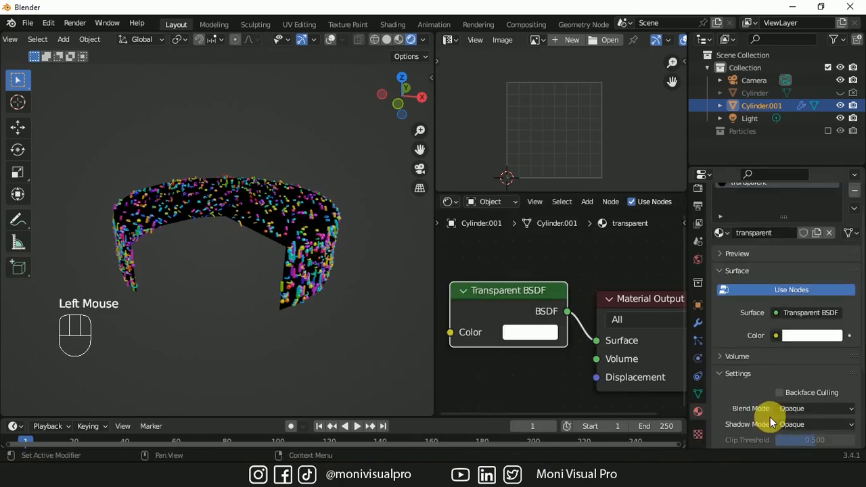
Set the transparent material's blend mode to Alpha Blend and its shadow mode to None
{"action": "scroll", "coordinate": [771, 414], "scroll_direction": "down", "scroll_amount": 4}
{"action": "left_click", "coordinate": [809, 292]}
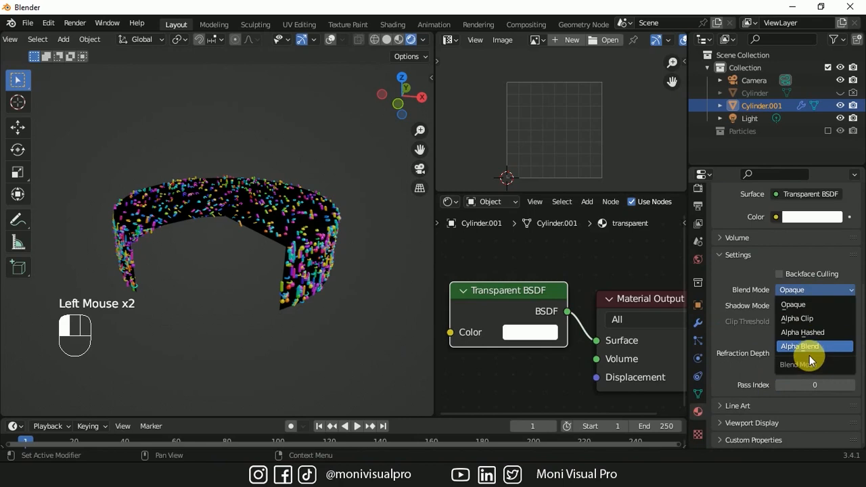
{"action": "left_click", "coordinate": [810, 348]}
{"action": "left_click", "coordinate": [802, 307]}
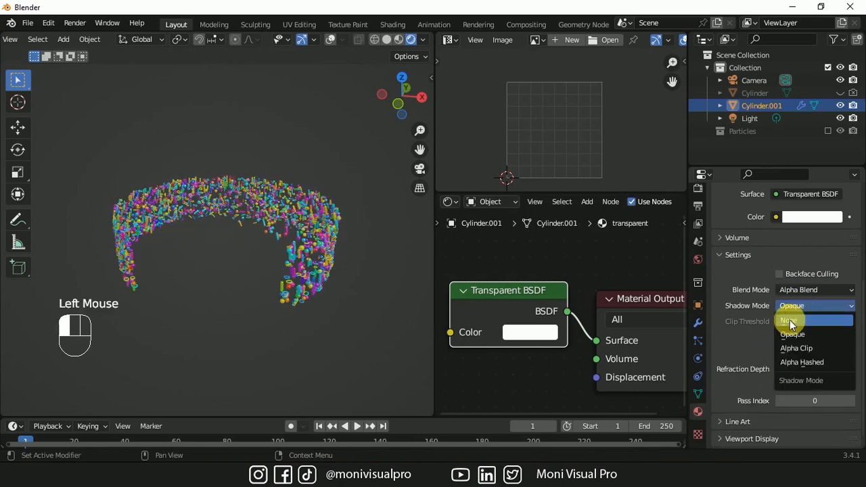
{"action": "left_click", "coordinate": [797, 321]}
Unhide the cake body and set its cake material's base color to hue 0.116, saturation 0.627 and value 0.825
{"action": "left_click", "coordinate": [840, 93]}
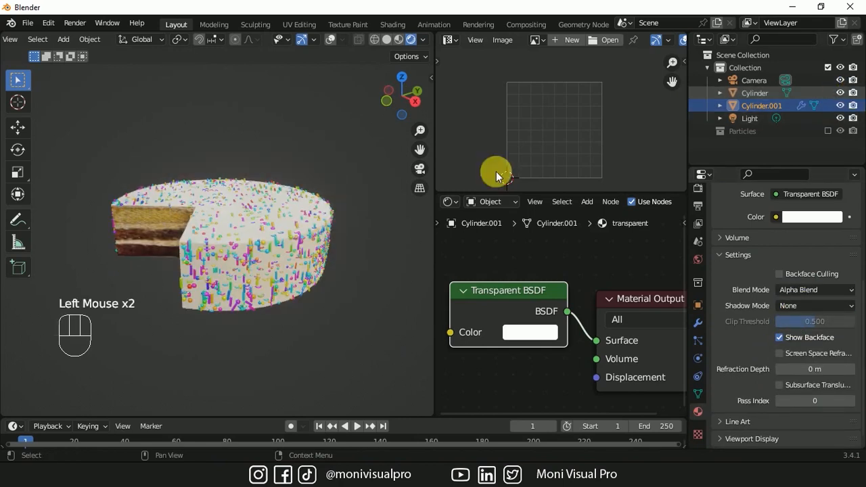
{"action": "left_click", "coordinate": [309, 251]}
{"action": "left_click", "coordinate": [574, 324]}
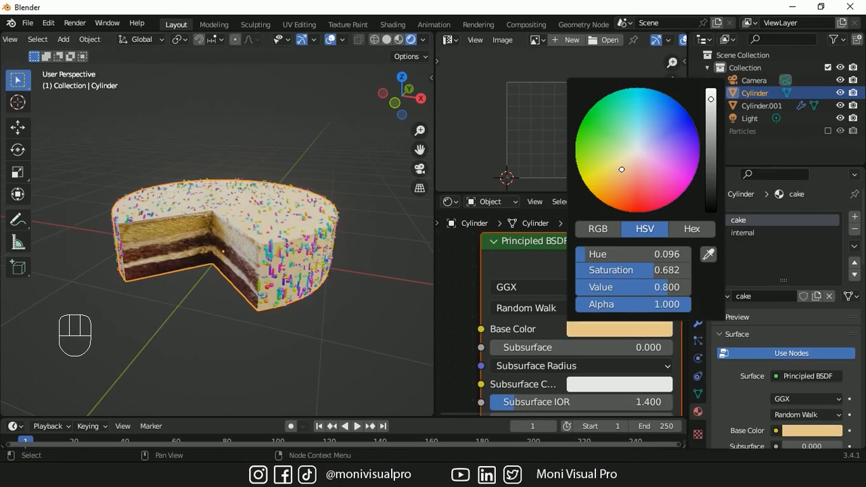
{"action": "left_click_drag", "start_coordinate": [622, 174], "coordinate": [622, 166]}
{"action": "mouse_move", "coordinate": [711, 100]}
{"action": "left_mouse_down"}
{"action": "mouse_move", "coordinate": [711, 110]}
{"action": "mouse_move", "coordinate": [711, 98]}
{"action": "left_mouse_up"}
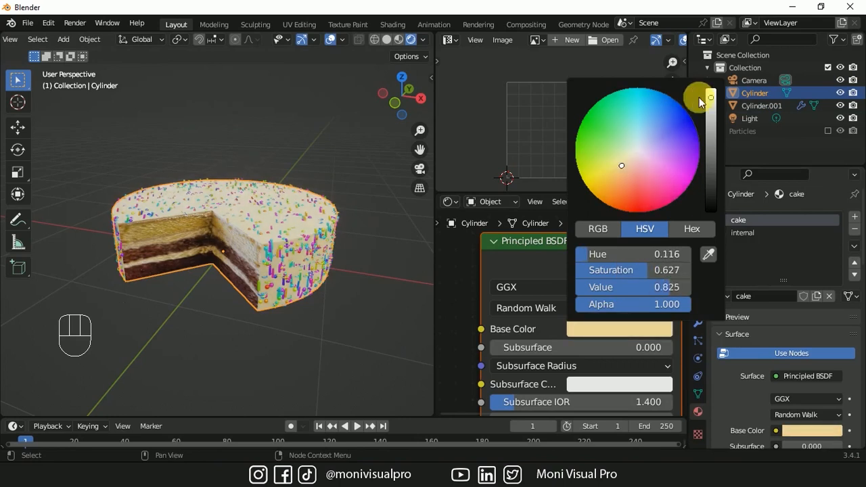
Set the cake material's metallic to 0.186 and roughness to 0.177
{"action": "middle_click_drag", "start_coordinate": [575, 406], "coordinate": [582, 290]}
{"action": "left_click_drag", "start_coordinate": [528, 323], "coordinate": [534, 323]}
{"action": "left_click_drag", "start_coordinate": [536, 377], "coordinate": [529, 378]}
{"action": "left_click", "coordinate": [369, 301]}
{"action": "left_click", "coordinate": [311, 274]}
Add a mesh circle to the scene as the base for the cake plate
{"action": "middle_click_drag", "start_coordinate": [314, 273], "coordinate": [336, 268]}
{"action": "scroll", "coordinate": [339, 262], "scroll_direction": "down", "scroll_amount": 2}
{"action": "key", "text": "shift+a"}
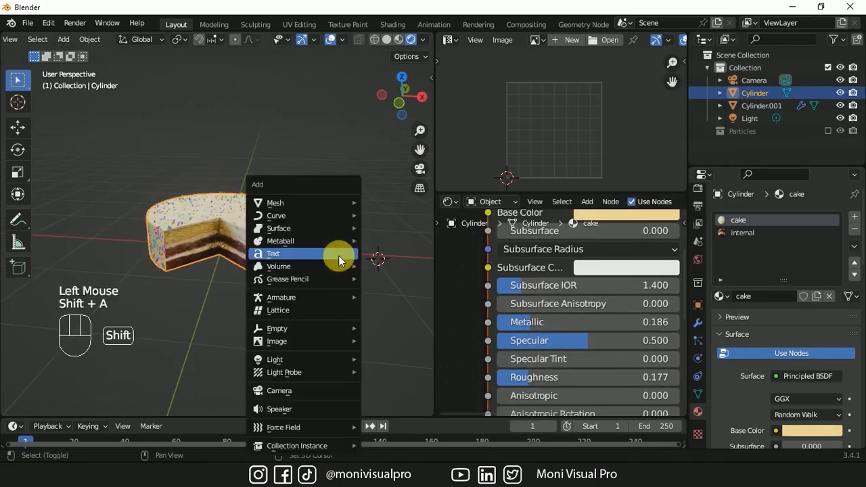
{"action": "mouse_move", "coordinate": [357, 202]}
{"action": "left_click", "coordinate": [391, 228]}
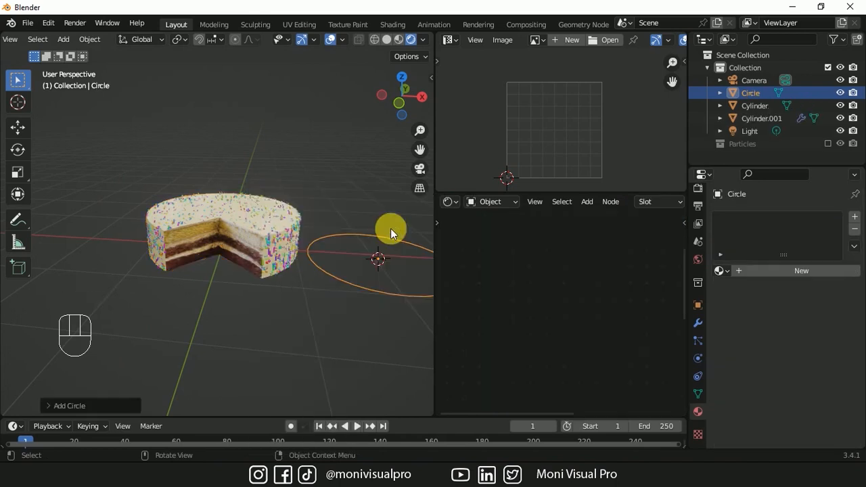
Snap the circle to the cake's center and scale it to surround the cake's base
{"action": "key", "text": "shift+s"}
{"action": "left_click", "coordinate": [352, 253]}
{"action": "key", "text": "shift+s"}
{"action": "left_click", "coordinate": [328, 262]}
{"action": "key", "text": "s"}
{"action": "left_click", "coordinate": [365, 266]}
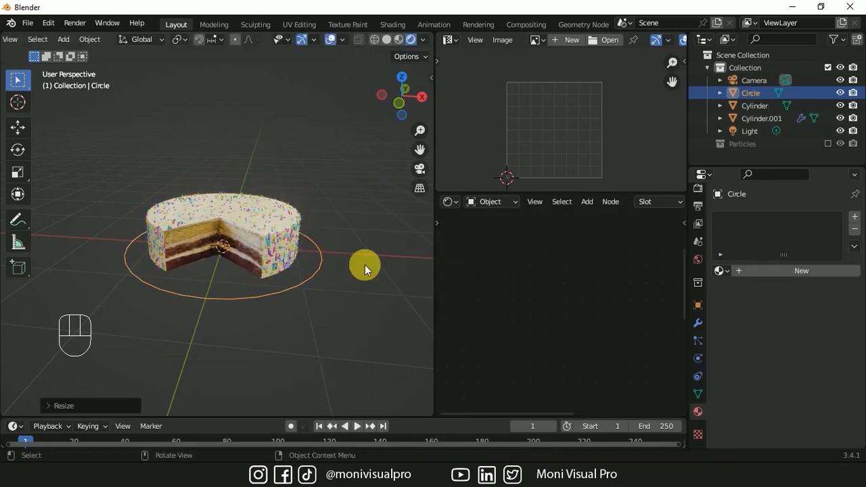
Extrude the whole circle outward into a wide plate rim and raise its outer edge slightly along Z
{"action": "key", "text": "Tab"}
{"action": "key", "text": "a"}
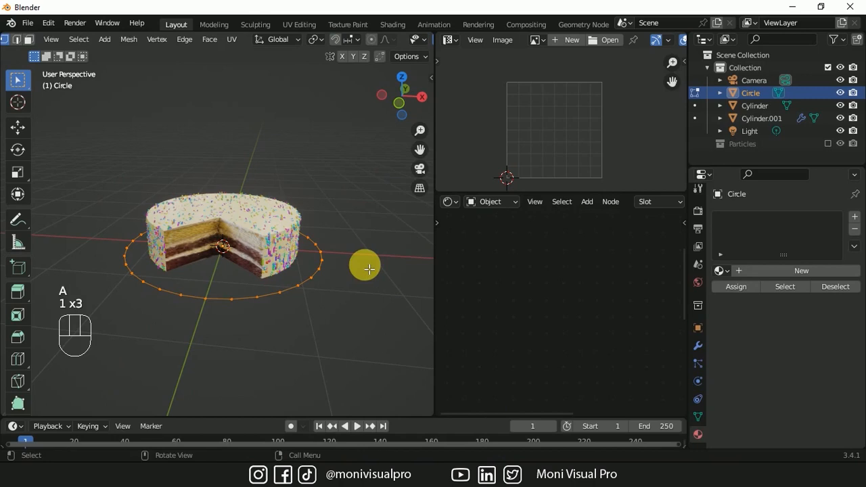
{"action": "key", "text": "e"}
{"action": "key", "text": "s"}
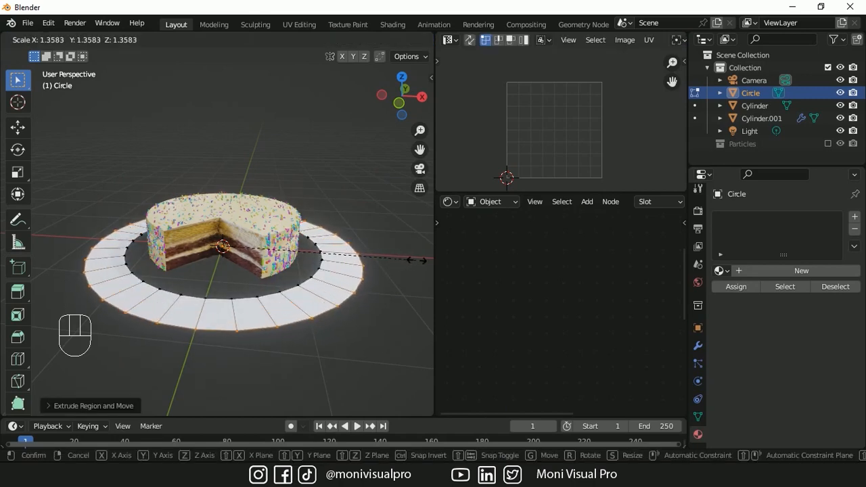
{"action": "left_click", "coordinate": [379, 276]}
{"action": "key", "text": "g"}
{"action": "key", "text": "z"}
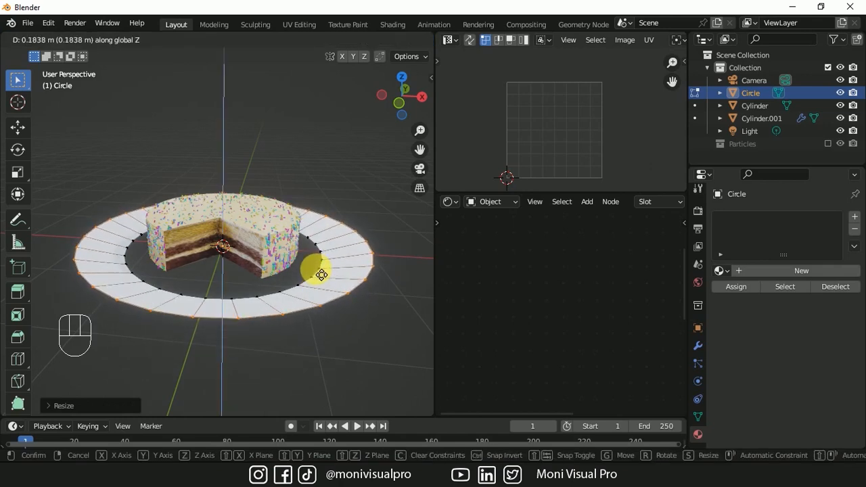
{"action": "left_click", "coordinate": [318, 278]}
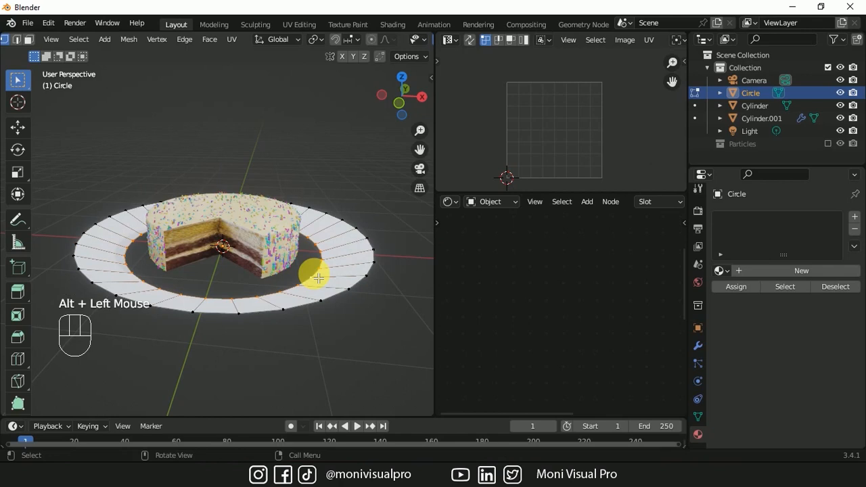
Fill the plate's inner edge loop with a face and shade the plate smooth
{"action": "key", "text": "f"}
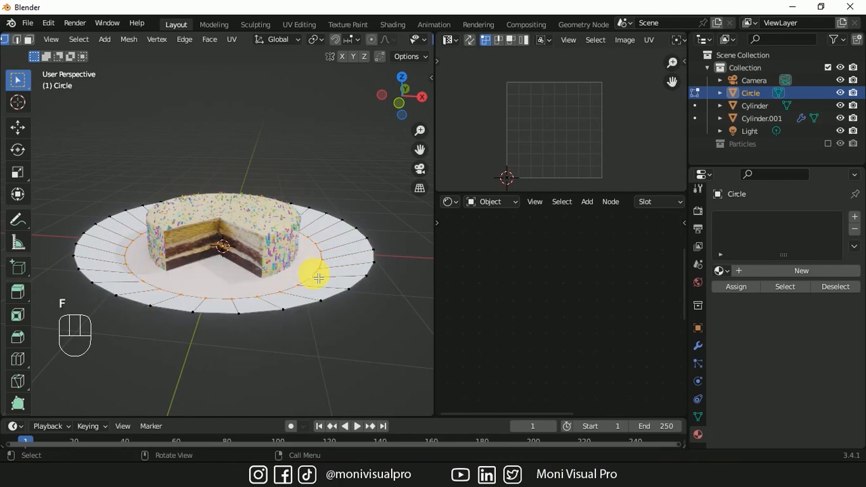
{"action": "key", "text": "Tab"}
{"action": "right_click", "coordinate": [344, 261]}
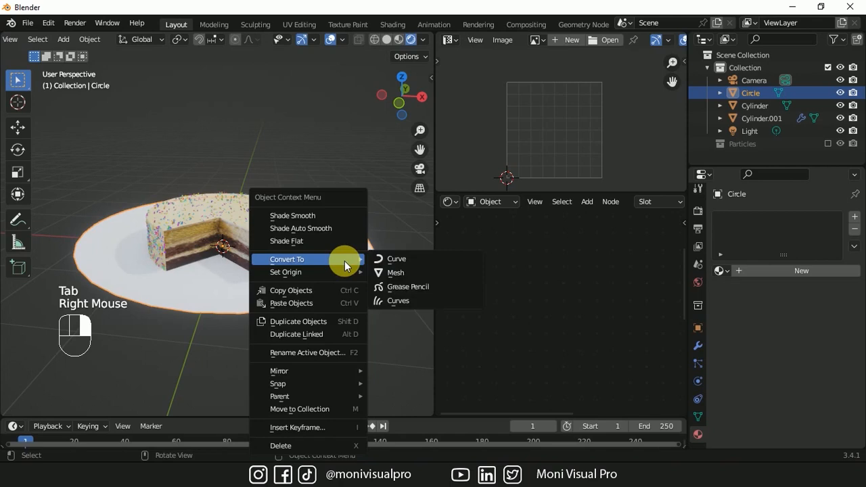
{"action": "left_click", "coordinate": [317, 218]}
Add a Subdivision Surface modifier and a Solidify modifier to the plate
{"action": "left_click", "coordinate": [697, 345]}
{"action": "left_click", "coordinate": [764, 216]}
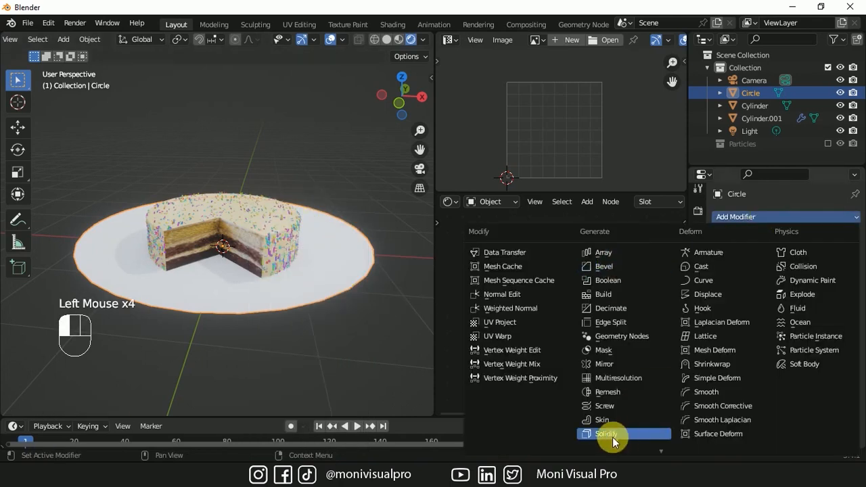
{"action": "left_click", "coordinate": [628, 392]}
{"action": "left_click", "coordinate": [758, 216]}
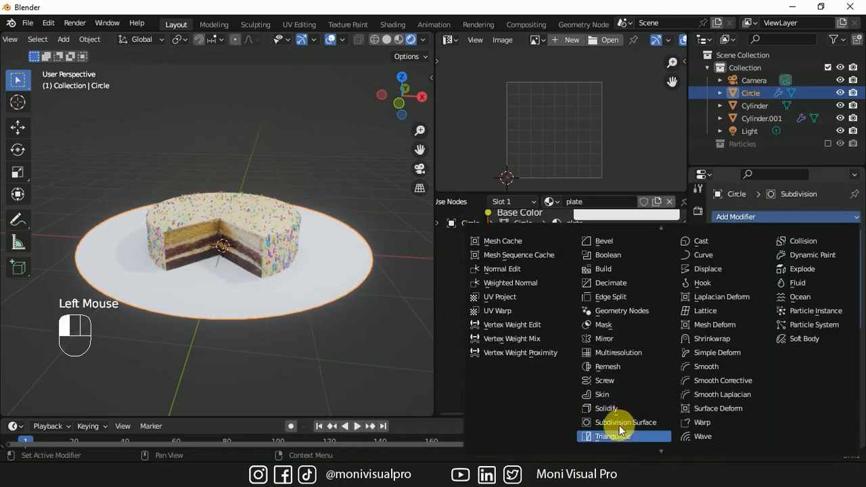
{"action": "left_click", "coordinate": [620, 410]}
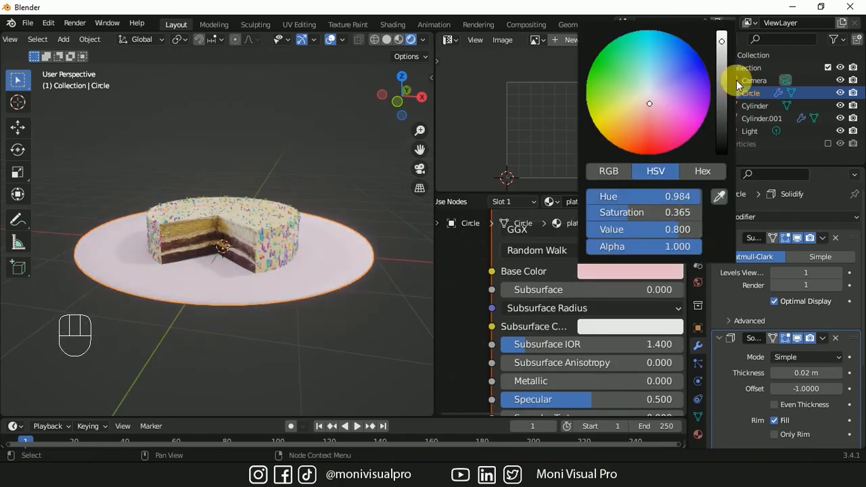
Set the plate material's metallic to 0.127 and roughness to 0.314
{"action": "left_click_drag", "start_coordinate": [582, 380], "coordinate": [594, 381]}
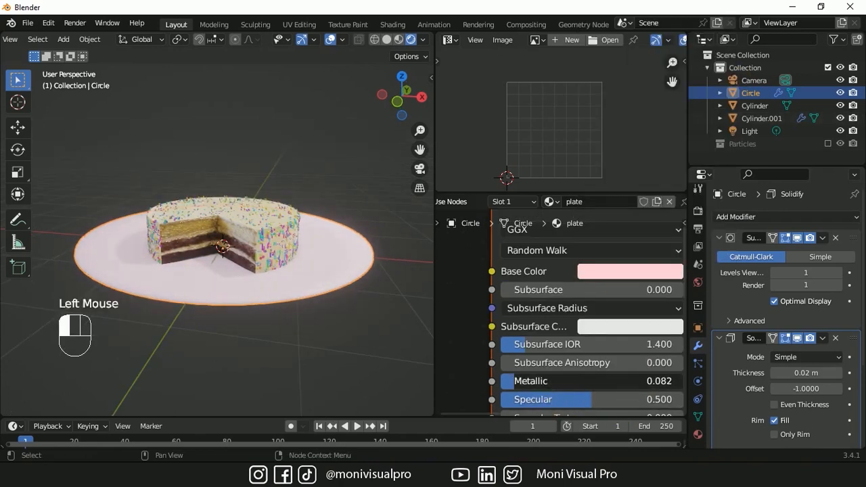
{"action": "scroll", "coordinate": [523, 383], "scroll_direction": "down", "scroll_amount": 4}
{"action": "left_click_drag", "start_coordinate": [523, 356], "coordinate": [521, 356]}
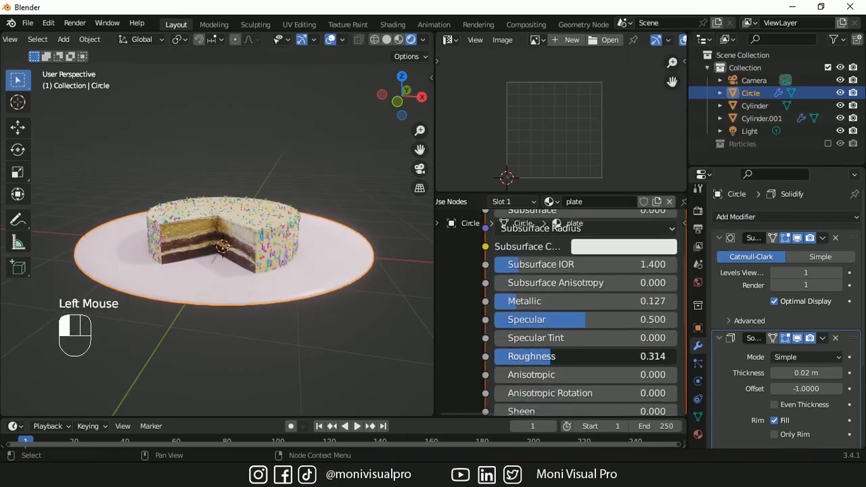
Scale the round plate beneath the sprinkled cake
{"action": "left_click_drag", "start_coordinate": [404, 99], "coordinate": [407, 113]}
{"action": "key", "text": "s"}
{"action": "left_click", "coordinate": [368, 194]}
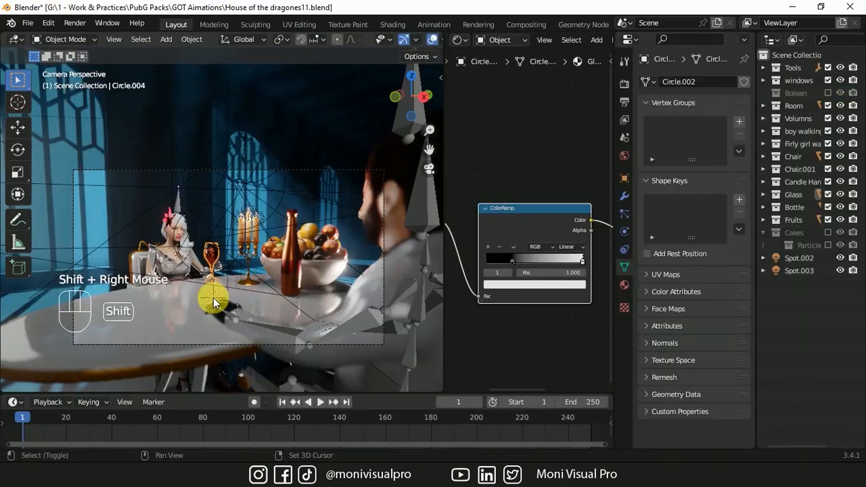
Add a plane on the tabletop and scale it down to about 0.34
{"action": "key", "text": "shift+a"}
{"action": "mouse_move", "coordinate": [178, 141]}
{"action": "left_click", "coordinate": [267, 142]}
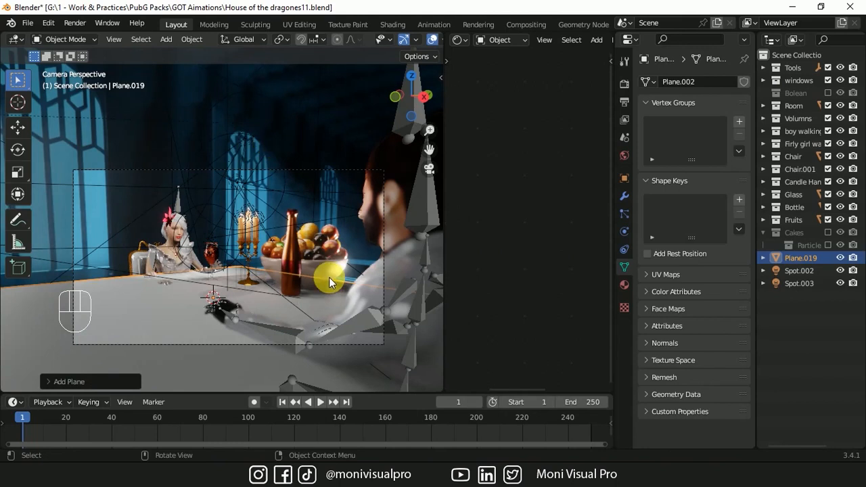
{"action": "key", "text": "s"}
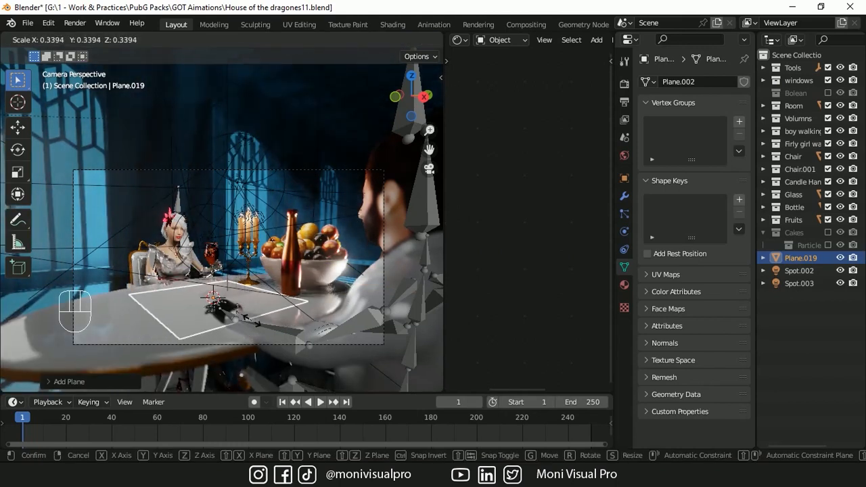
{"action": "left_click", "coordinate": [242, 292]}
Create a clothes material on the plane and use the Armchair_Monti_156_pillow_01 (7).jpg image from the Images folder as its base colour
{"action": "left_click", "coordinate": [625, 284]}
{"action": "left_click", "coordinate": [698, 140]}
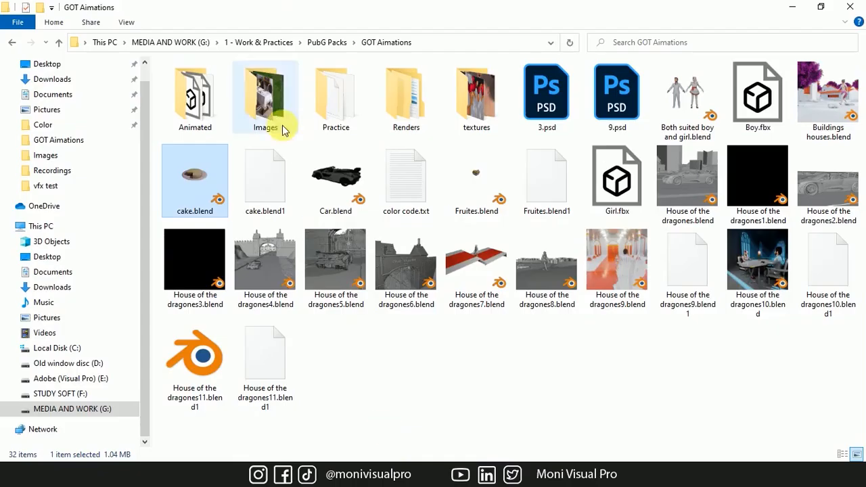
{"action": "double_click", "coordinate": [283, 130]}
{"action": "left_click", "coordinate": [622, 91]}
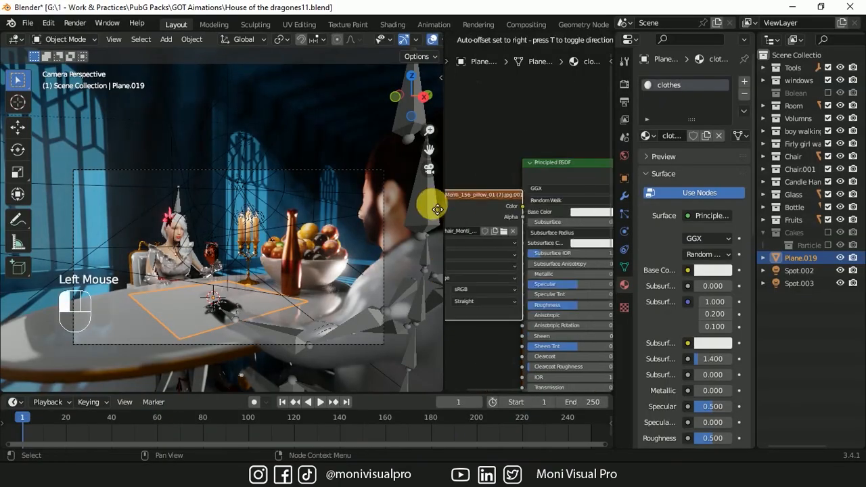
{"action": "left_click_drag", "start_coordinate": [477, 206], "coordinate": [600, 213]}
{"action": "middle_click_drag", "start_coordinate": [400, 207], "coordinate": [530, 189]}
Add Texture Coordinate and Mapping nodes to the cloth texture and drive the mapping scale with a Value node set to 4.7
{"action": "key", "text": "ctrl+t"}
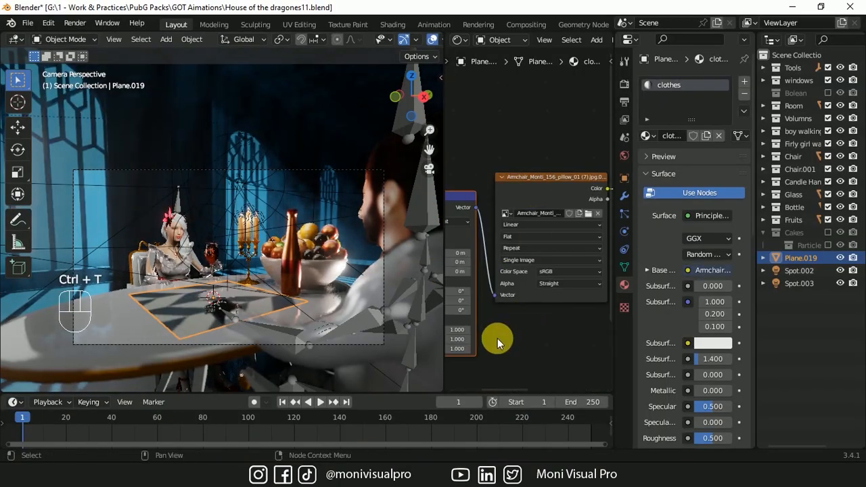
{"action": "scroll", "coordinate": [498, 338], "scroll_direction": "left", "scroll_amount": 5}
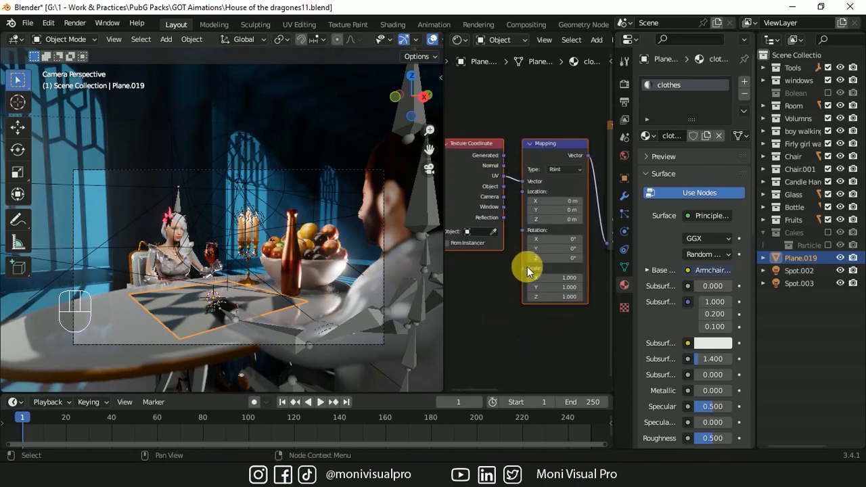
{"action": "left_click", "coordinate": [492, 284]}
{"action": "key", "text": "shift+a"}
{"action": "type", "text": "val"}
{"action": "key", "text": "Return"}
{"action": "left_click", "coordinate": [480, 291]}
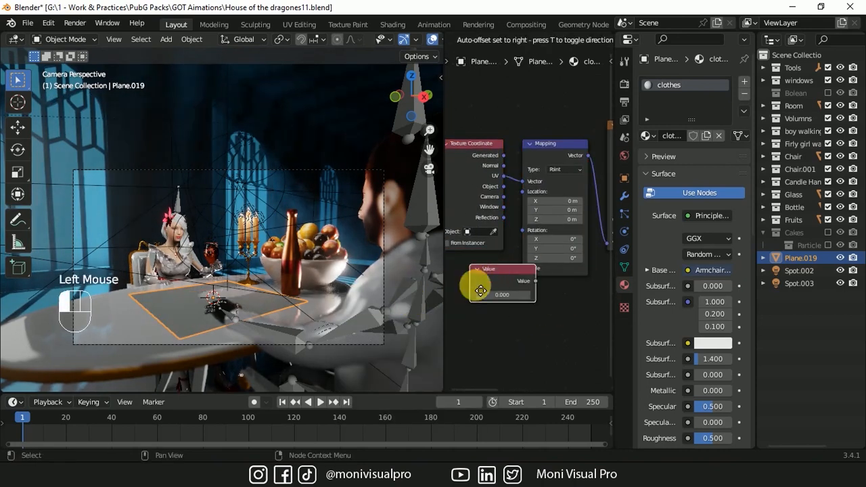
{"action": "left_click", "coordinate": [482, 295]}
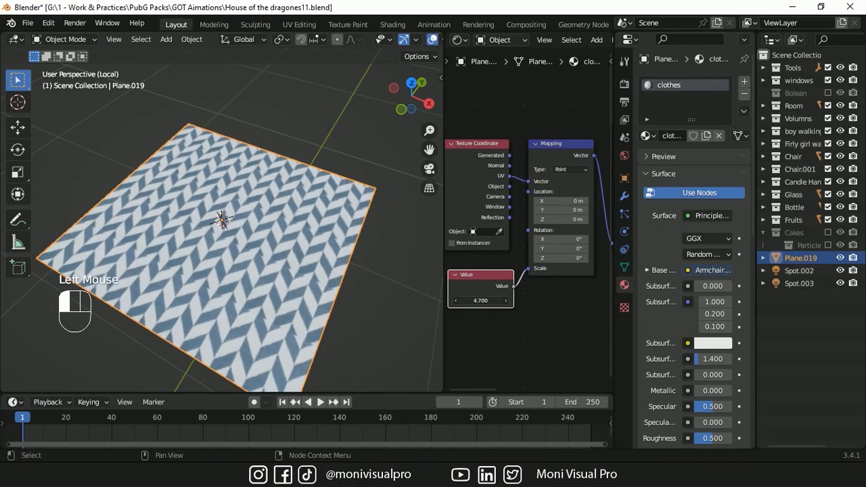
Connect the Armchair cloth normal texture to the cloth shader through a Normal Map node with strength 1.2
{"action": "scroll", "coordinate": [536, 340], "scroll_direction": "right", "scroll_amount": 8, "text": "ctrl"}
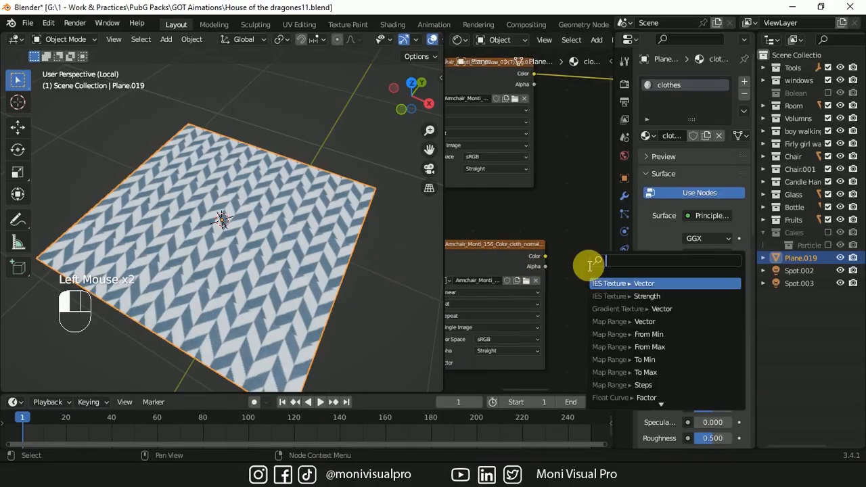
{"action": "left_click", "coordinate": [586, 279]}
{"action": "left_click", "coordinate": [492, 350]}
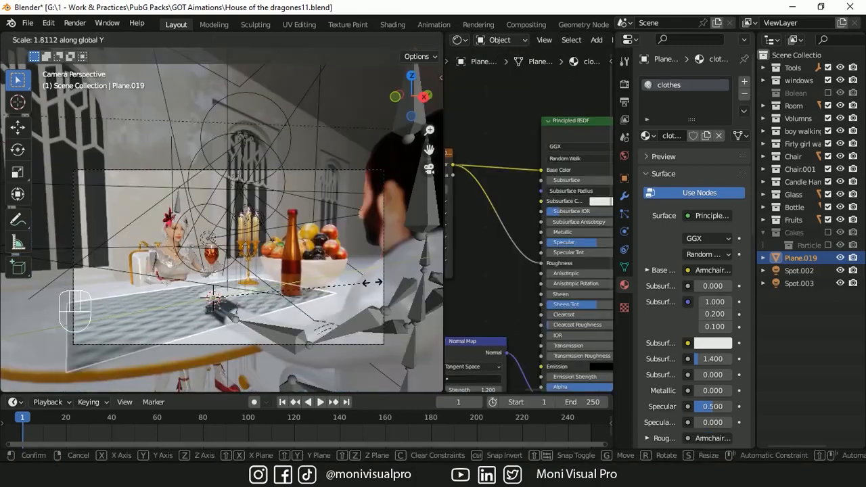
Stretch the cloth plane along Y to about 1.8, centre it on the oval tabletop and adjust its width along X
{"action": "left_click", "coordinate": [319, 301]}
{"action": "key", "text": "g"}
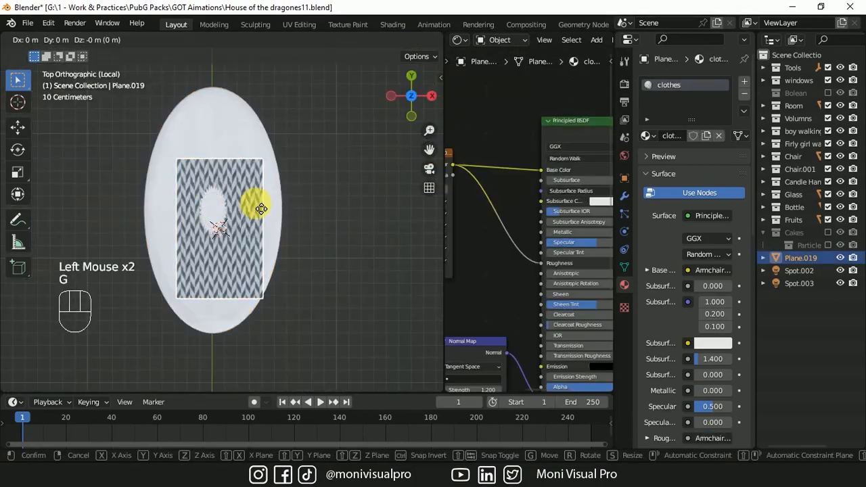
{"action": "left_click", "coordinate": [265, 196]}
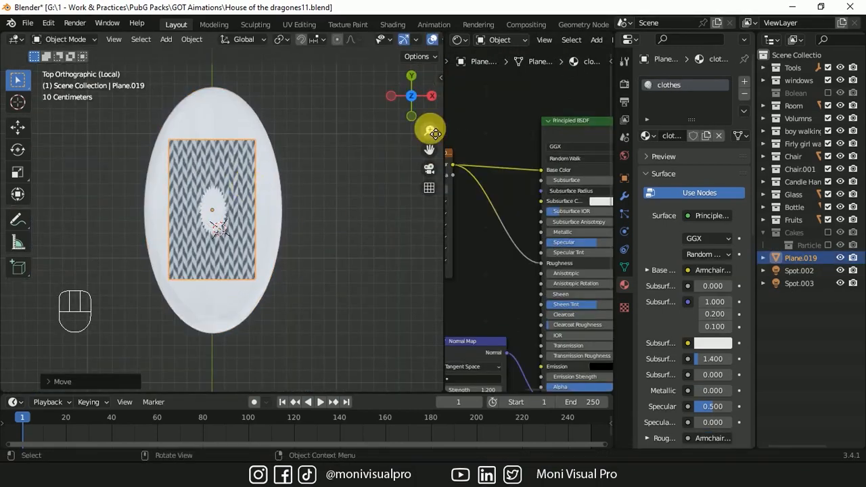
{"action": "key", "text": "s"}
{"action": "key", "text": "x"}
Move the cloth plane into a new collection named table cloth
{"action": "key", "text": "m"}
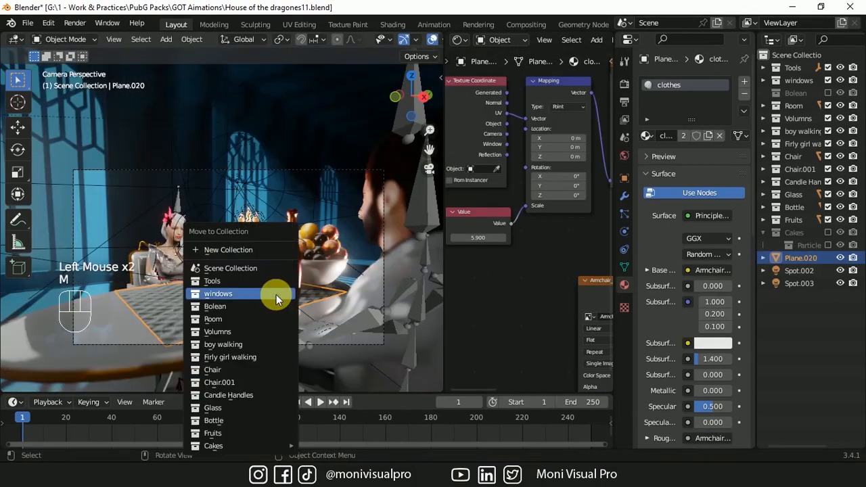
{"action": "left_click", "coordinate": [249, 249]}
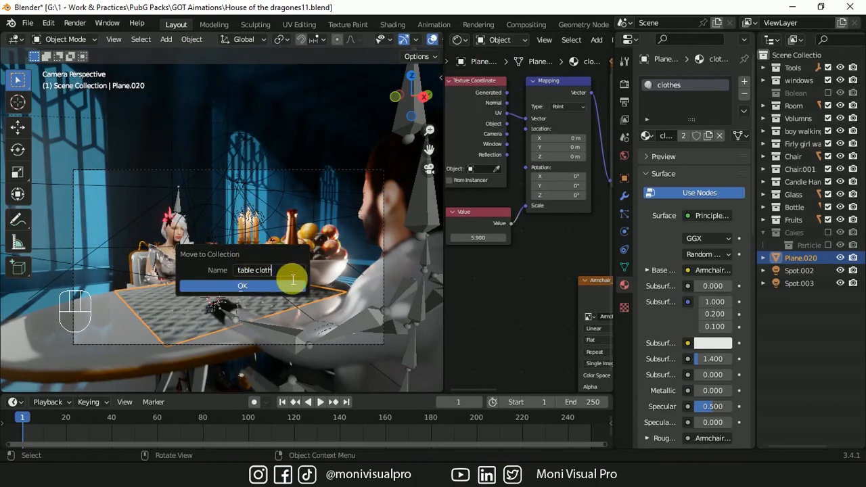
{"action": "left_click", "coordinate": [292, 279]}
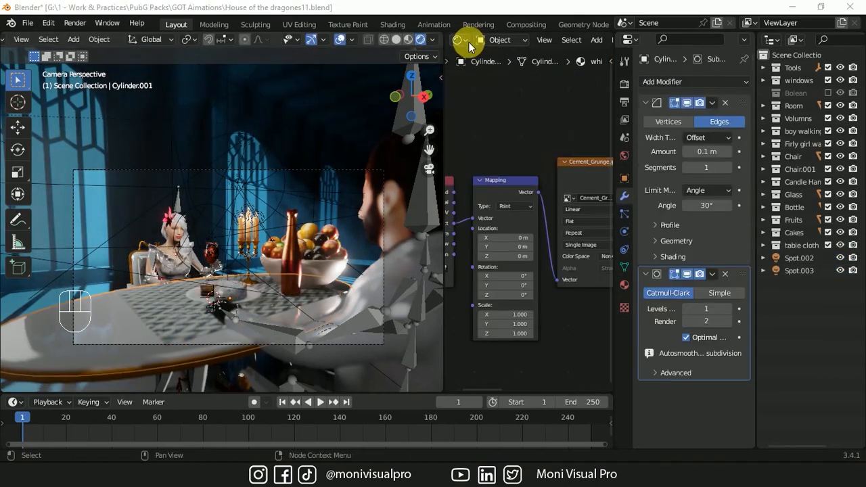
Replace the node editor with a File Browser showing the tissue box reference images (42).jpeg as a thumbnail, and widen the 3D viewport
{"action": "left_click", "coordinate": [465, 42]}
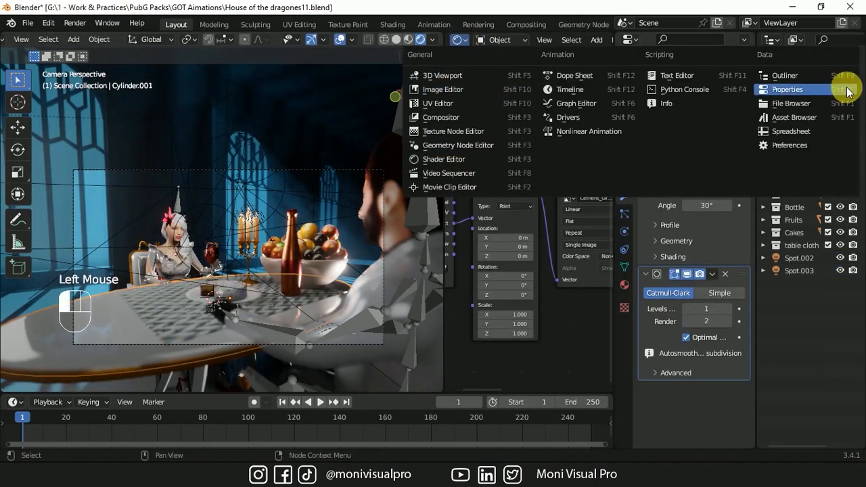
{"action": "left_click", "coordinate": [790, 103]}
{"action": "left_click", "coordinate": [546, 79]}
{"action": "left_click_drag", "start_coordinate": [610, 114], "coordinate": [585, 358]}
{"action": "left_click", "coordinate": [535, 203]}
{"action": "double_click", "coordinate": [512, 207]}
{"action": "left_click_drag", "start_coordinate": [447, 227], "coordinate": [531, 228]}
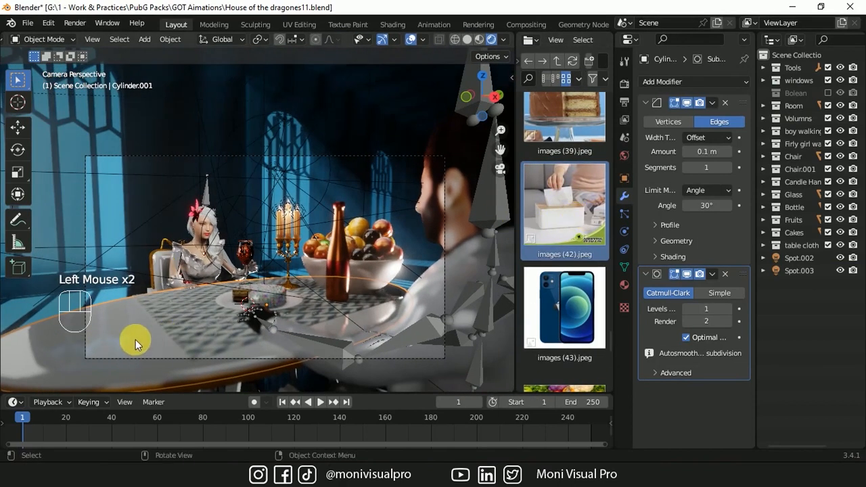
Add a cube on the table and move its geometry up 1 m along Z in Edit Mode so its origin sits at the base
{"action": "key", "text": "shift+a"}
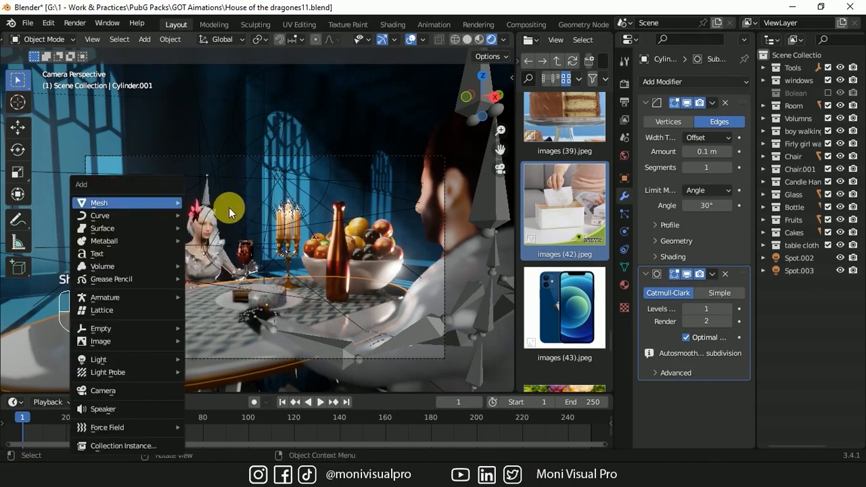
{"action": "mouse_move", "coordinate": [170, 202]}
{"action": "left_click", "coordinate": [207, 215]}
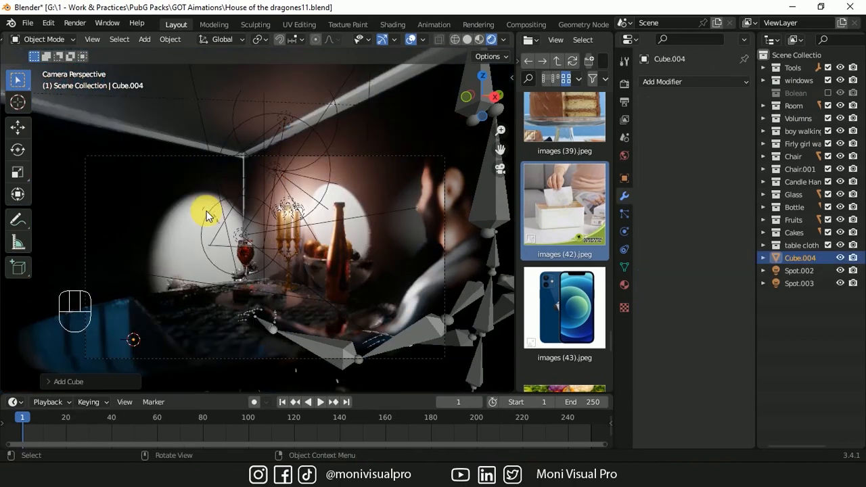
{"action": "key", "text": "ctrl+z"}
{"action": "key", "text": "Tab"}
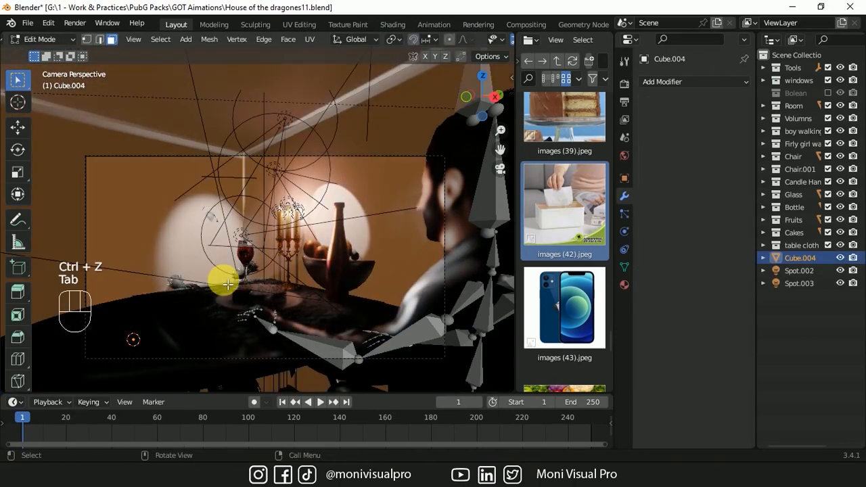
{"action": "key", "text": "g"}
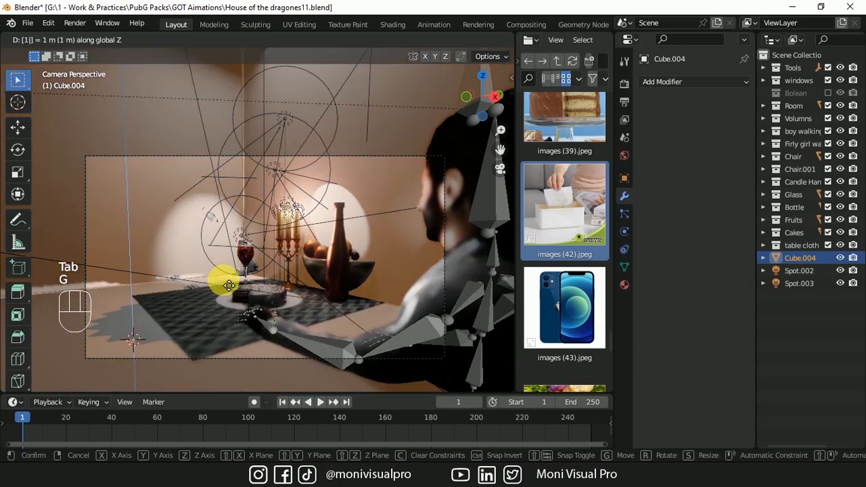
{"action": "left_click", "coordinate": [229, 285]}
{"action": "key", "text": "Tab"}
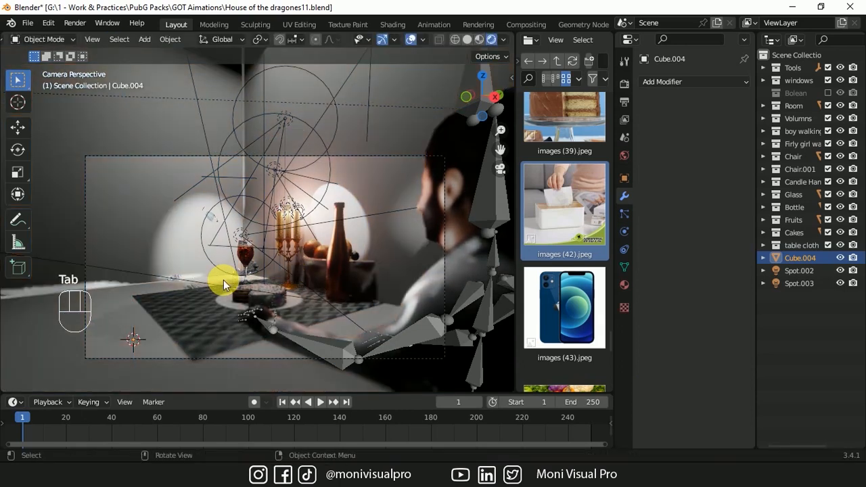
Scale the cube down to tissue box size on the table and stretch it slightly along X
{"action": "key", "text": "s"}
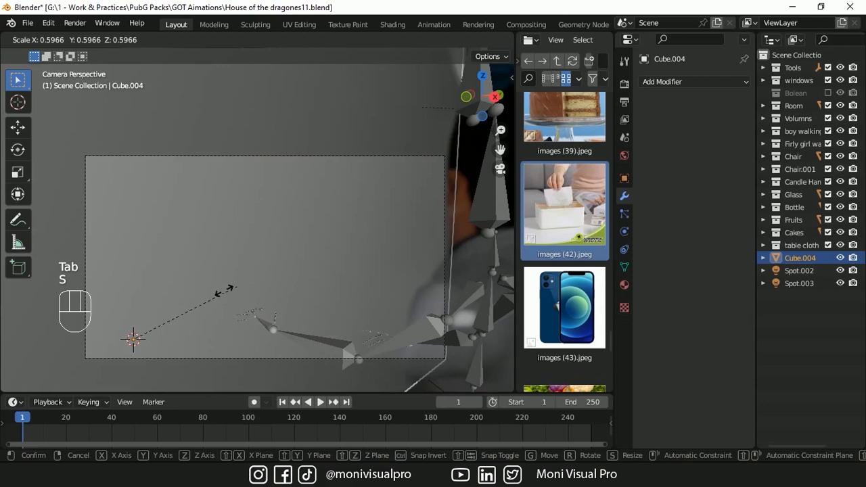
{"action": "left_click", "coordinate": [173, 316]}
{"action": "key", "text": "s"}
{"action": "key", "text": "x"}
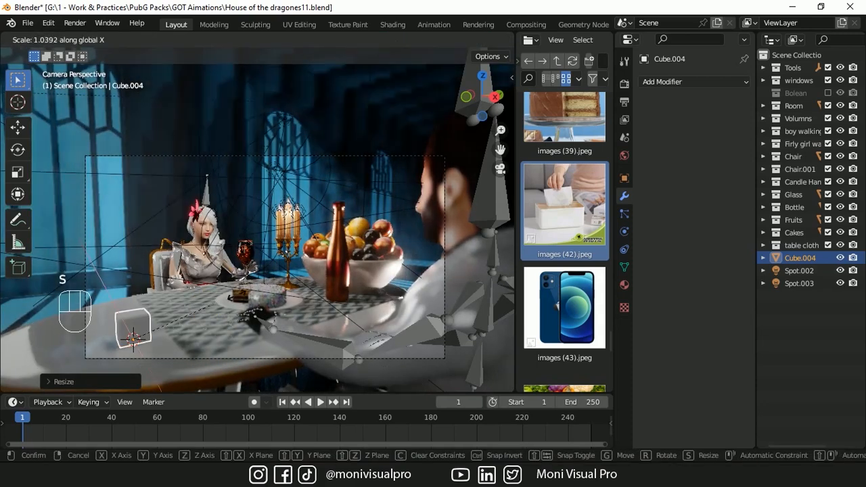
{"action": "left_click", "coordinate": [299, 274]}
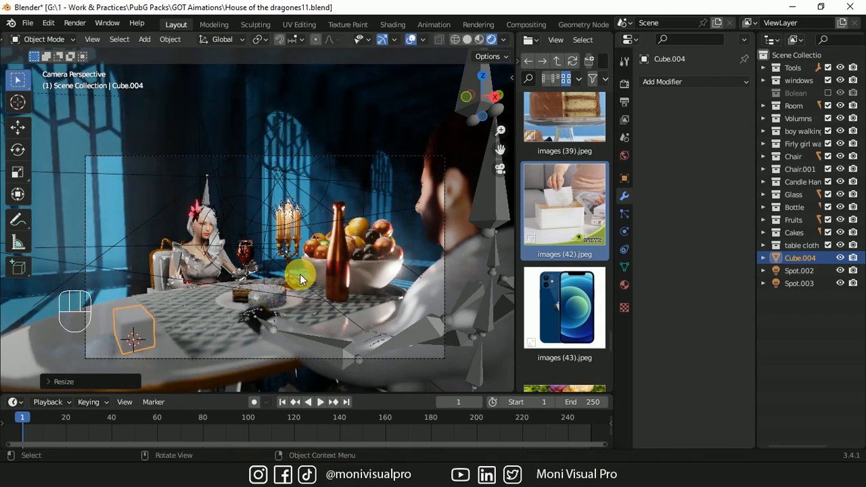
Switch the viewport to Material Preview shading and isolate the cube in local view
{"action": "left_click", "coordinate": [479, 39]}
{"action": "key", "text": "slash"}
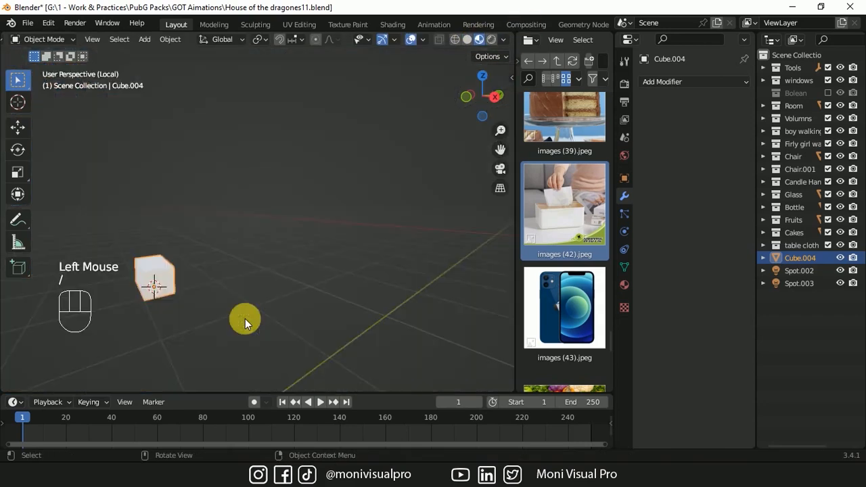
{"action": "left_click_drag", "start_coordinate": [482, 100], "coordinate": [359, 238]}
Bevel the box's vertical corner edges with a width of 0.137 m and 4 segments
{"action": "key", "text": "Tab"}
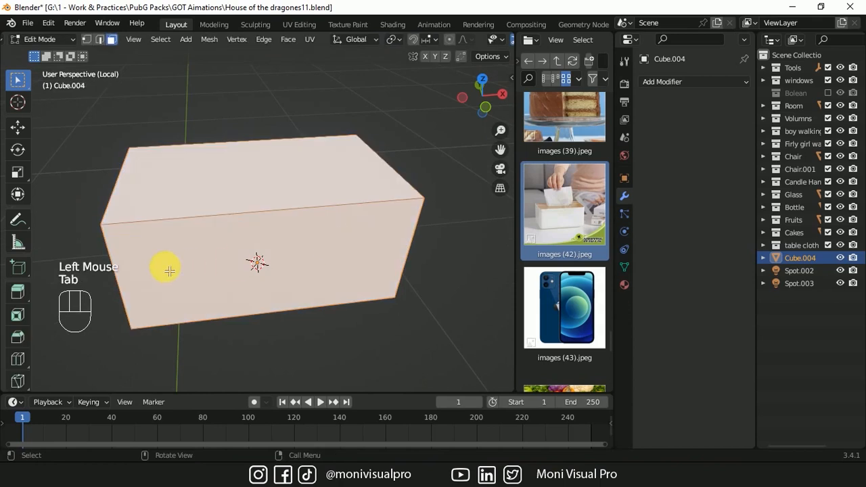
{"action": "key", "text": "2"}
{"action": "left_click", "coordinate": [212, 253]}
{"action": "left_click_drag", "start_coordinate": [486, 112], "coordinate": [494, 177]}
{"action": "left_click", "coordinate": [460, 256], "text": "shift"}
{"action": "left_click", "coordinate": [447, 291], "text": "shift"}
{"action": "left_click_drag", "start_coordinate": [483, 96], "coordinate": [474, 145]}
{"action": "left_click", "coordinate": [623, 284]}
{"action": "key", "text": "ctrl+b"}
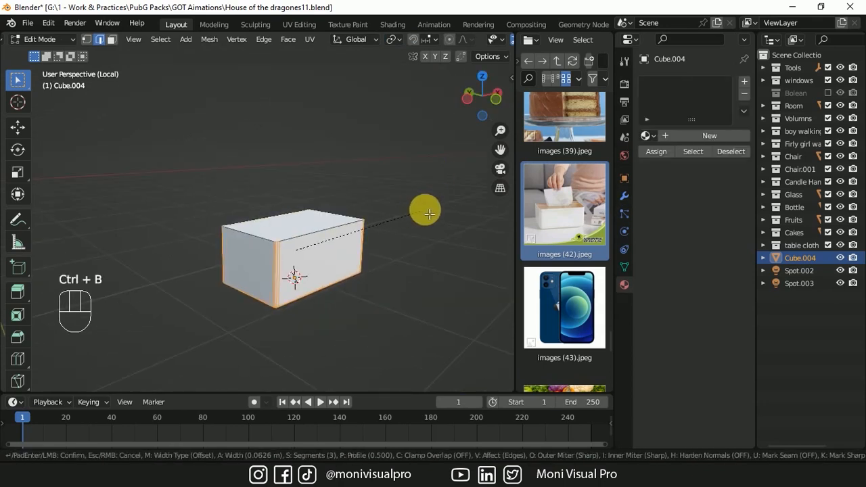
{"action": "left_click", "coordinate": [432, 212]}
{"action": "left_click", "coordinate": [68, 383]}
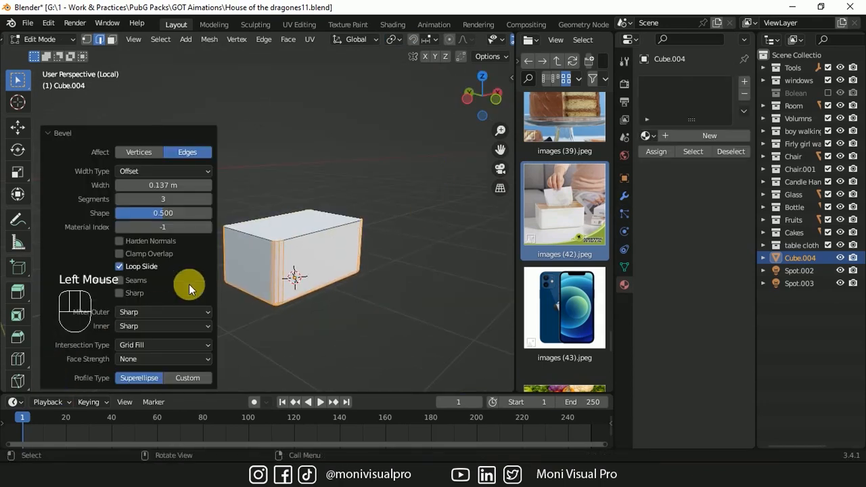
{"action": "left_click", "coordinate": [210, 201]}
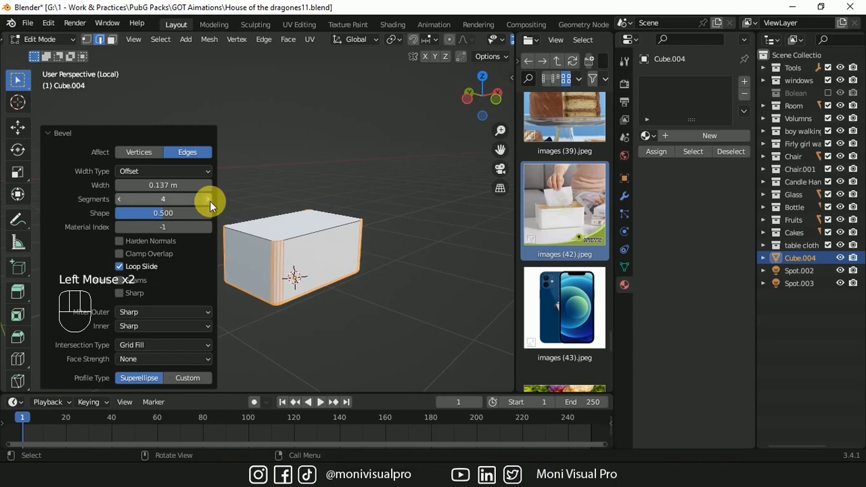
{"action": "left_click", "coordinate": [49, 135]}
{"action": "left_click_drag", "start_coordinate": [501, 130], "coordinate": [332, 241]}
{"action": "key", "text": "Tab"}
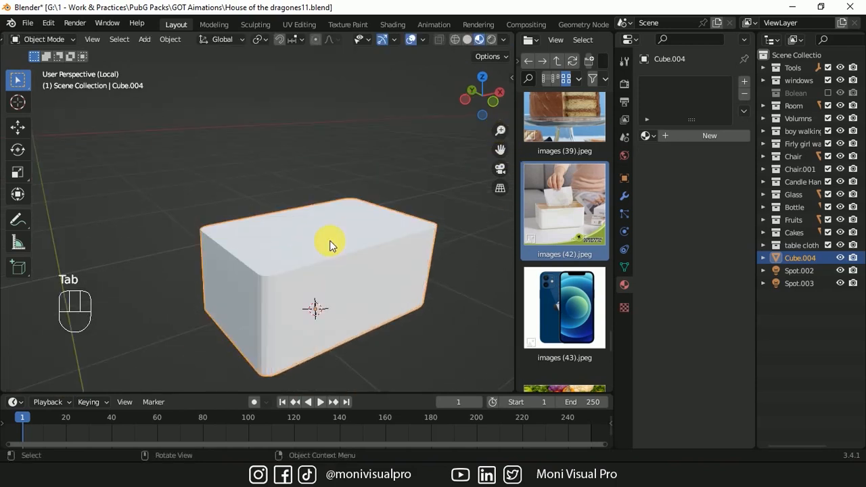
Create a new material on the box and name it box
{"action": "left_click", "coordinate": [719, 139]}
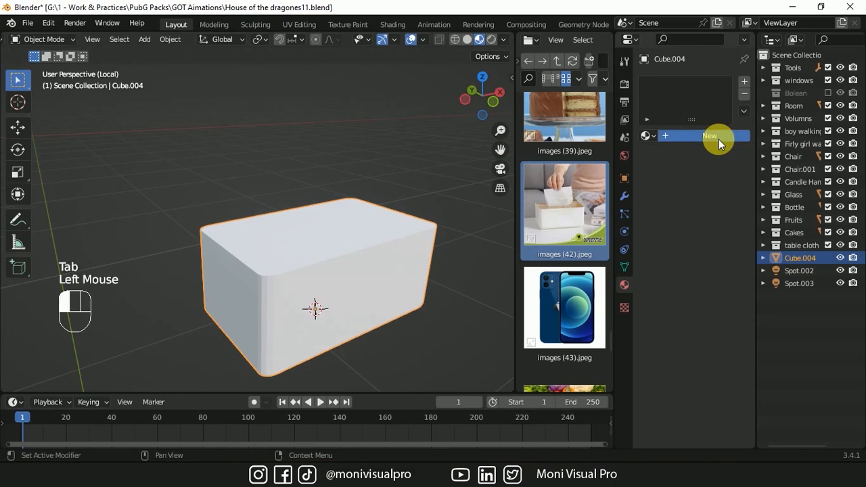
{"action": "left_click", "coordinate": [686, 101]}
{"action": "left_click", "coordinate": [677, 135]}
{"action": "type", "text": "box"}
{"action": "key", "text": "Return"}
Add a second material slot with the existing golden material and assign it to the box's top face
{"action": "left_click", "coordinate": [334, 257]}
{"action": "key", "text": "Tab"}
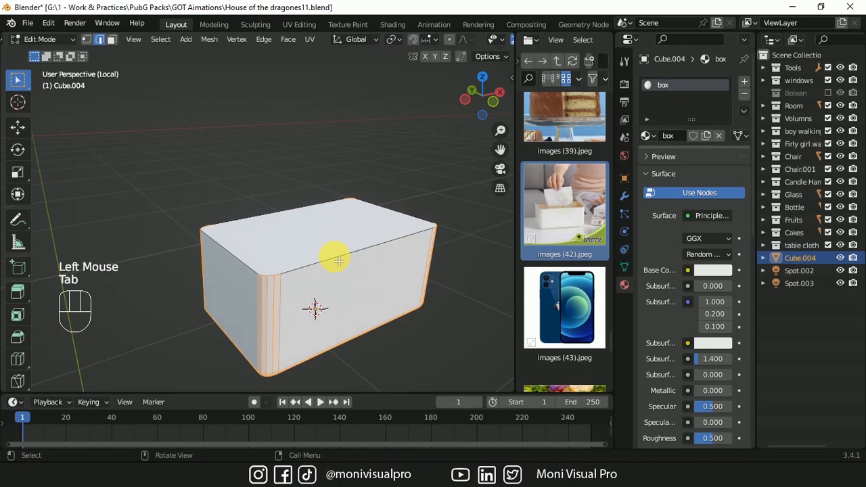
{"action": "key", "text": "3"}
{"action": "left_click", "coordinate": [338, 227]}
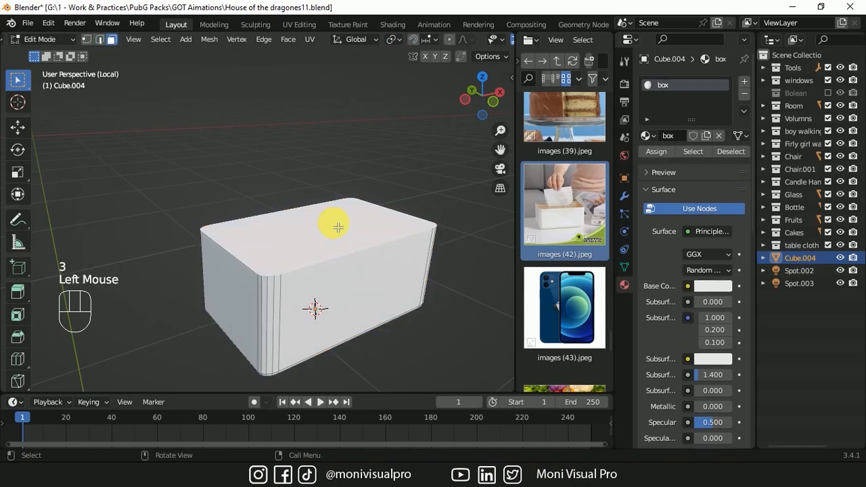
{"action": "left_click", "coordinate": [743, 79]}
{"action": "left_click", "coordinate": [648, 161]}
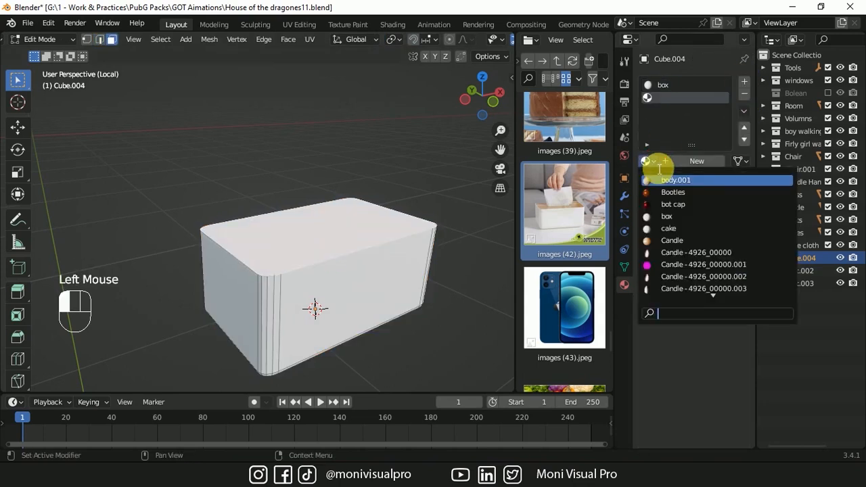
{"action": "type", "text": "gol"}
{"action": "left_click", "coordinate": [702, 189]}
{"action": "left_click", "coordinate": [660, 180]}
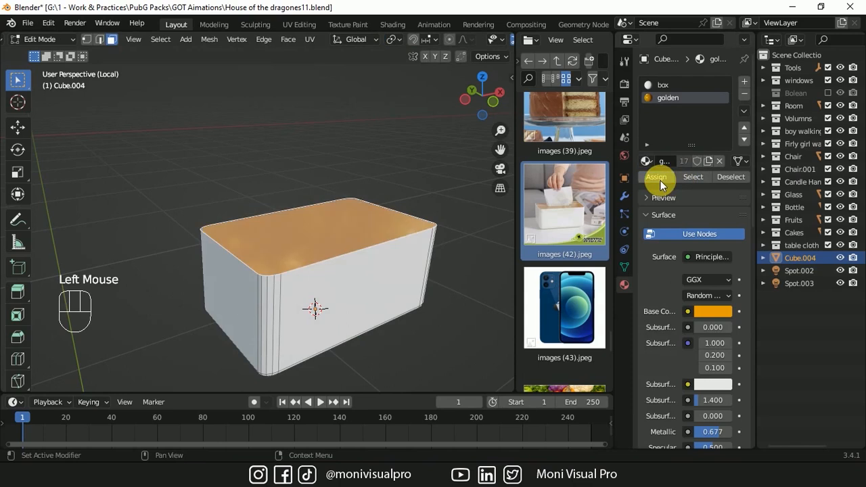
{"action": "key", "text": "Tab"}
Add a cylinder, scale it down to a small peg and raise it about 0.066 m along Z through the box's top
{"action": "middle_click_drag", "start_coordinate": [400, 209], "coordinate": [318, 230]}
{"action": "key", "text": "shift+a"}
{"action": "mouse_move", "coordinate": [289, 205]}
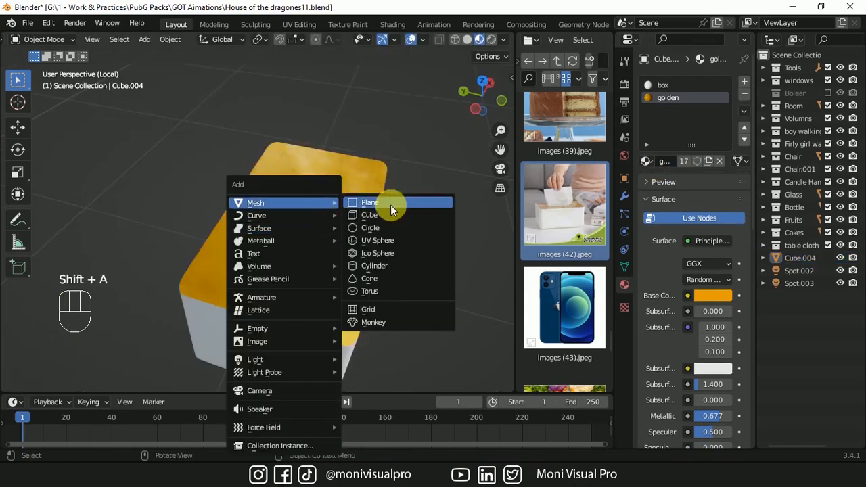
{"action": "left_click", "coordinate": [376, 266]}
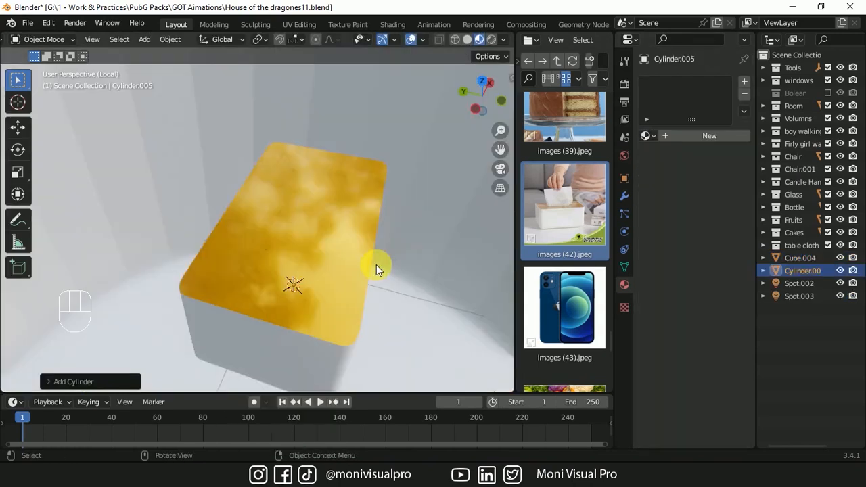
{"action": "key", "text": "s"}
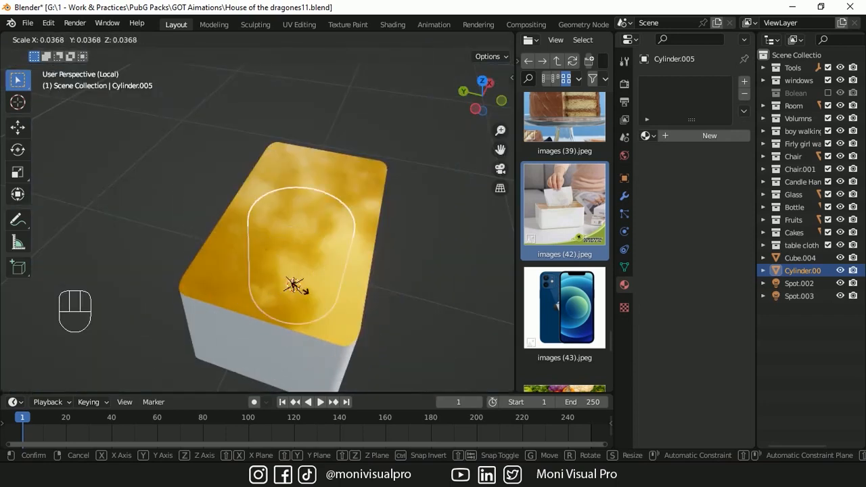
{"action": "left_click", "coordinate": [301, 292]}
{"action": "key", "text": "grave"}
{"action": "key", "text": "g"}
{"action": "key", "text": "z"}
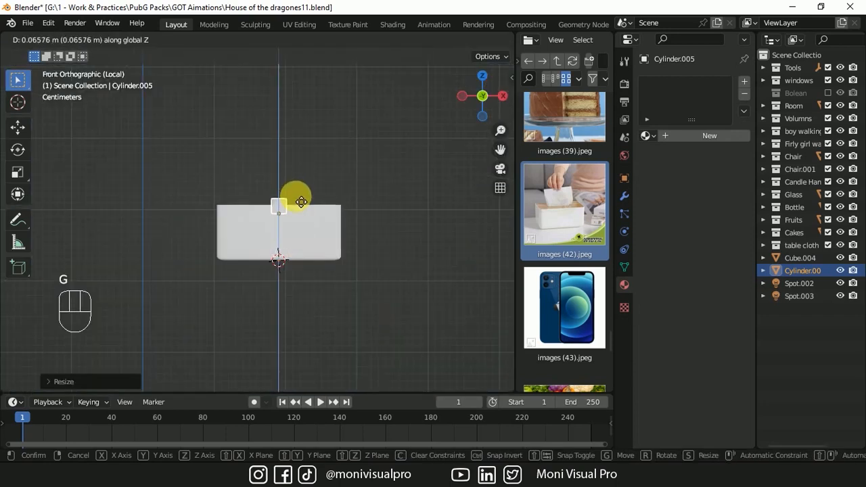
{"action": "left_click", "coordinate": [300, 202]}
Stretch one half of the cylinder along X in see-through edit mode to form a long rounded slot shape
{"action": "key", "text": "Tab"}
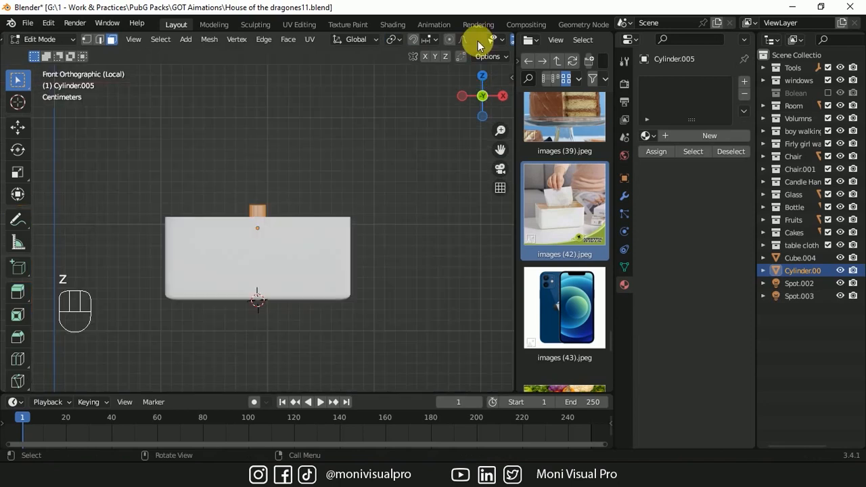
{"action": "scroll", "coordinate": [478, 41], "scroll_direction": "down", "scroll_amount": 5}
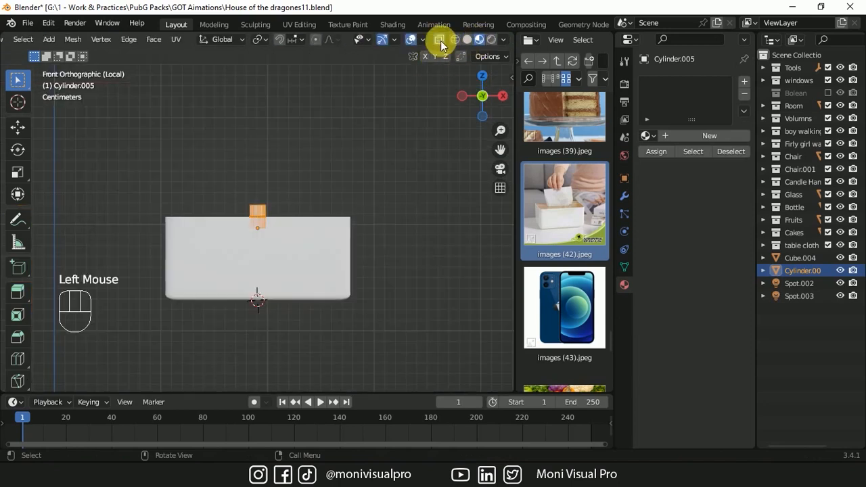
{"action": "left_click_drag", "start_coordinate": [502, 129], "coordinate": [502, 71]}
{"action": "left_click_drag", "start_coordinate": [263, 112], "coordinate": [335, 316]}
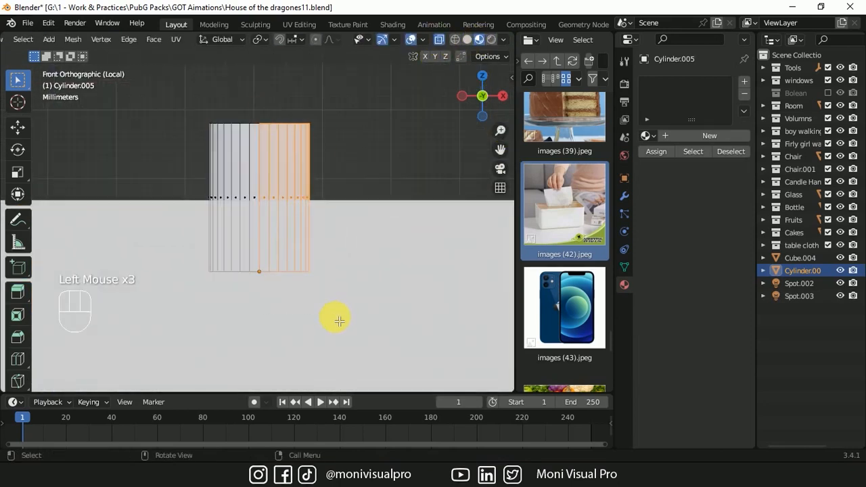
{"action": "key", "text": "g"}
{"action": "key", "text": "x"}
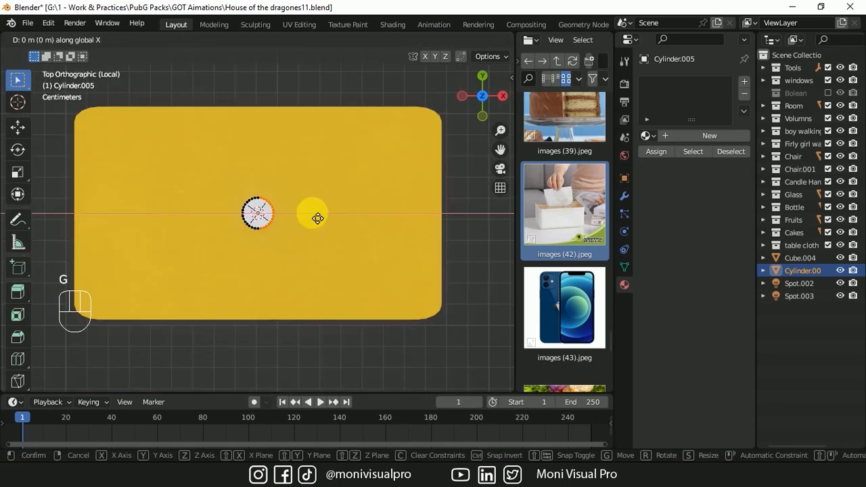
{"action": "left_click", "coordinate": [467, 209]}
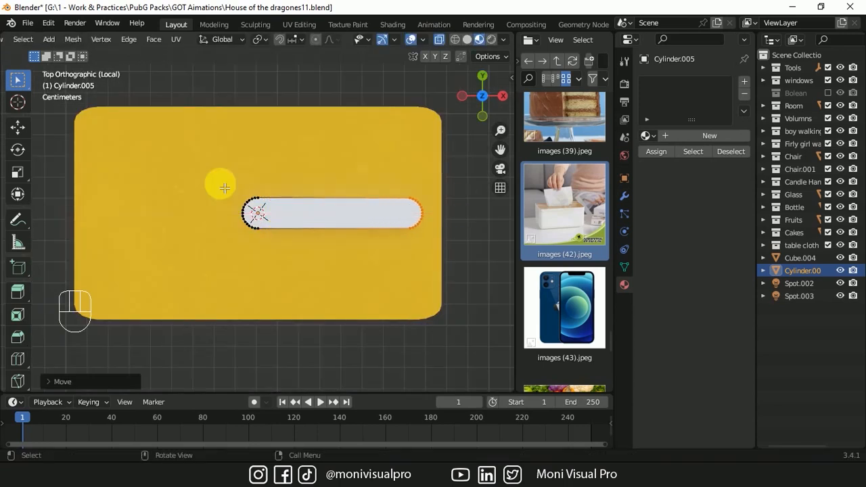
Centre the whole slot shape on the box by moving it about -0.029 m along X, and shorten it slightly along X
{"action": "left_click_drag", "start_coordinate": [223, 187], "coordinate": [302, 245]}
{"action": "key", "text": "a"}
{"action": "key", "text": "g"}
{"action": "key", "text": "x"}
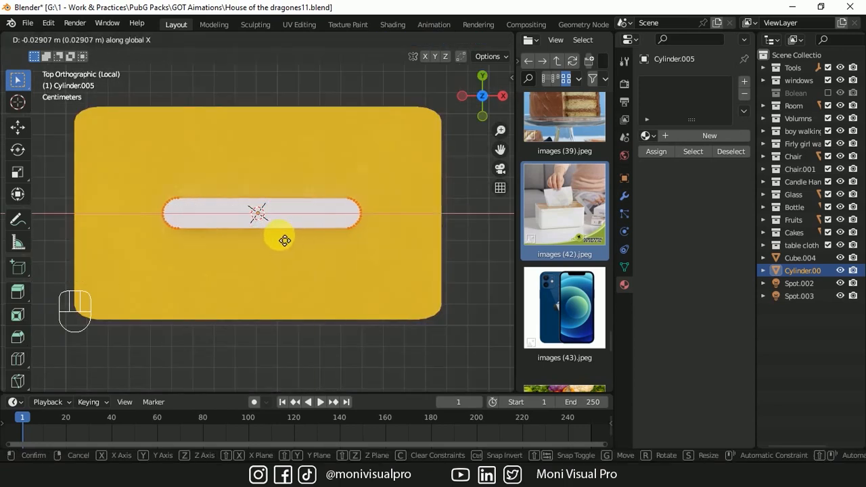
{"action": "left_click", "coordinate": [284, 240]}
{"action": "key", "text": "Tab"}
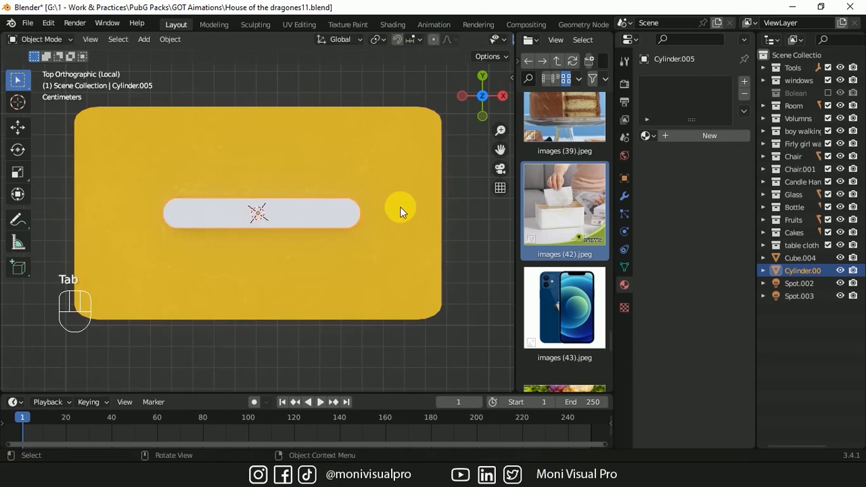
{"action": "key", "text": "s"}
{"action": "key", "text": "x"}
Add a Solidify modifier and a Difference Boolean modifier to the box, using the slot-shaped cylinder as the cutter
{"action": "left_click", "coordinate": [354, 259]}
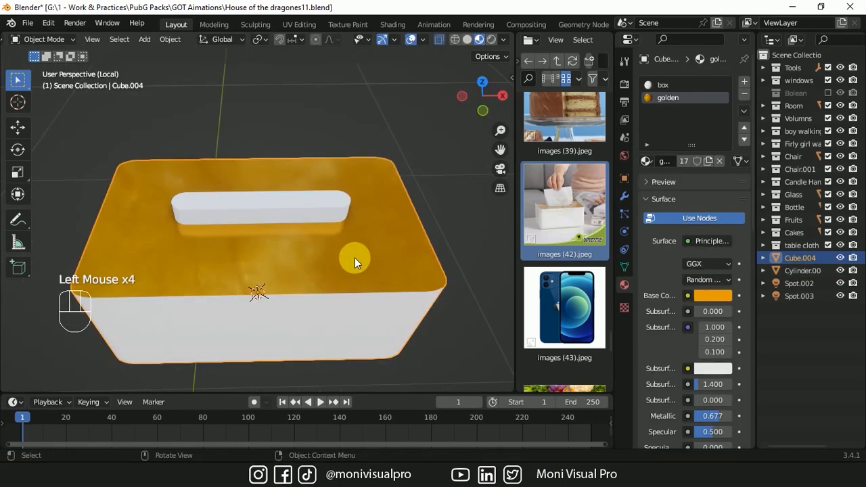
{"action": "left_click", "coordinate": [624, 197]}
{"action": "left_click", "coordinate": [689, 83]}
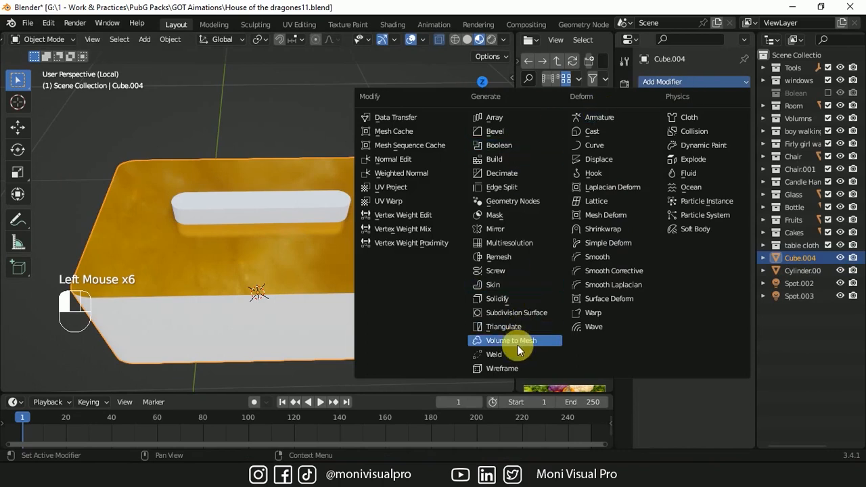
{"action": "left_click", "coordinate": [501, 298]}
{"action": "left_click", "coordinate": [679, 81]}
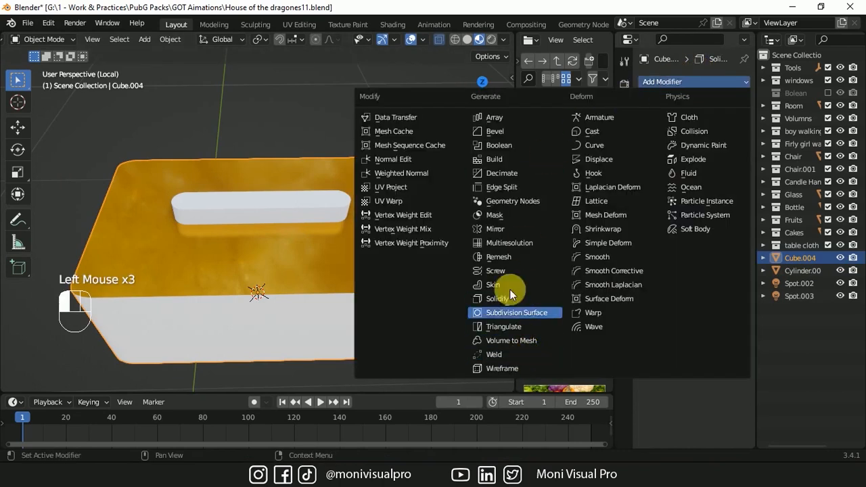
{"action": "left_click", "coordinate": [501, 143]}
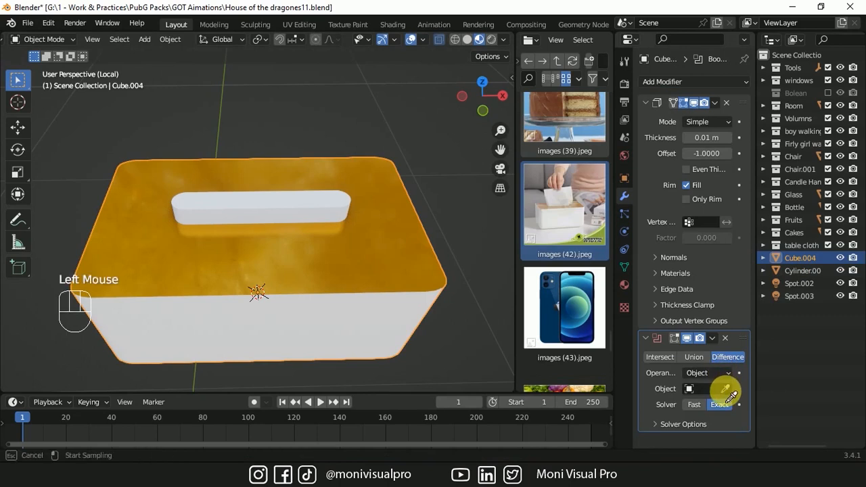
{"action": "left_click", "coordinate": [280, 209]}
{"action": "left_click", "coordinate": [280, 210]}
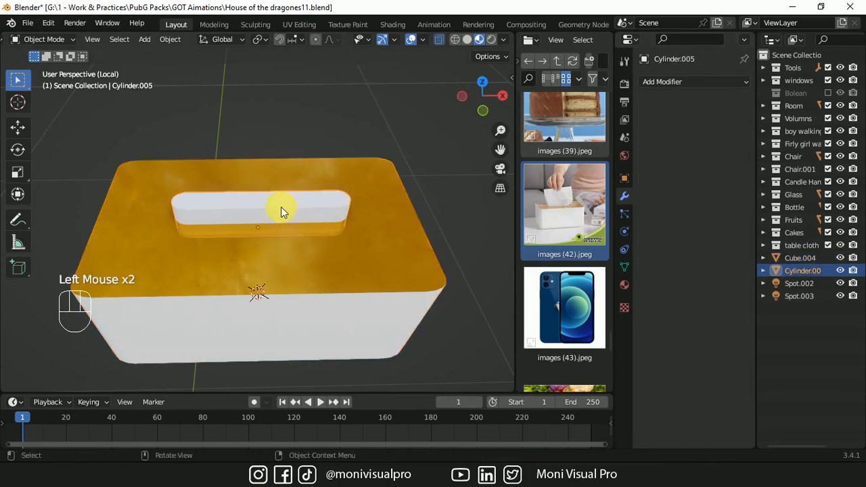
Apply the box's Solidify and Boolean modifiers and delete the cylinder cutter
{"action": "left_click", "coordinate": [841, 271]}
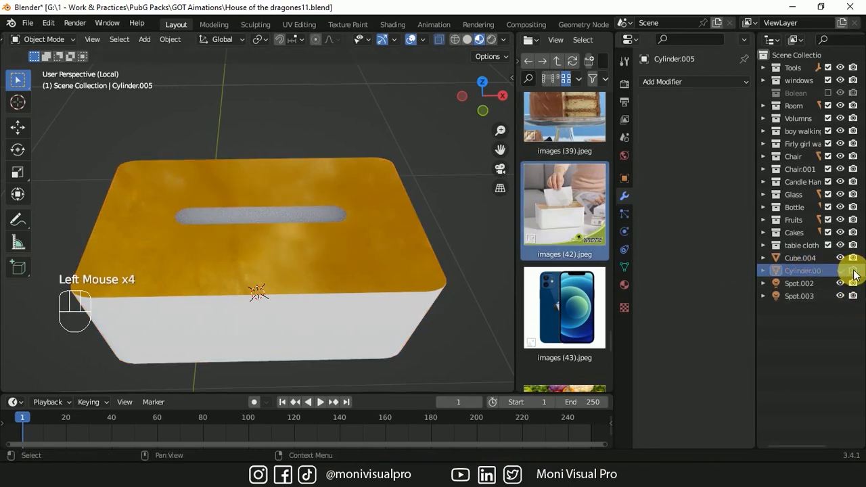
{"action": "left_click", "coordinate": [802, 258]}
{"action": "left_click", "coordinate": [716, 105]}
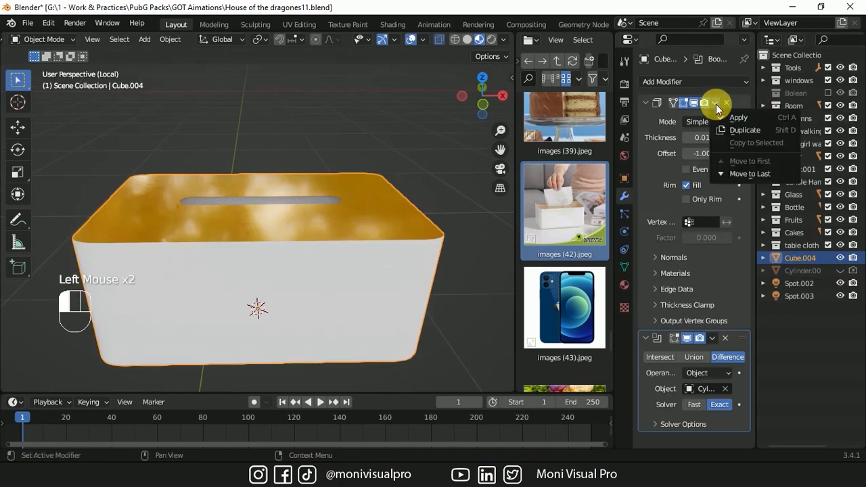
{"action": "left_click", "coordinate": [731, 117]}
{"action": "left_click", "coordinate": [714, 103]}
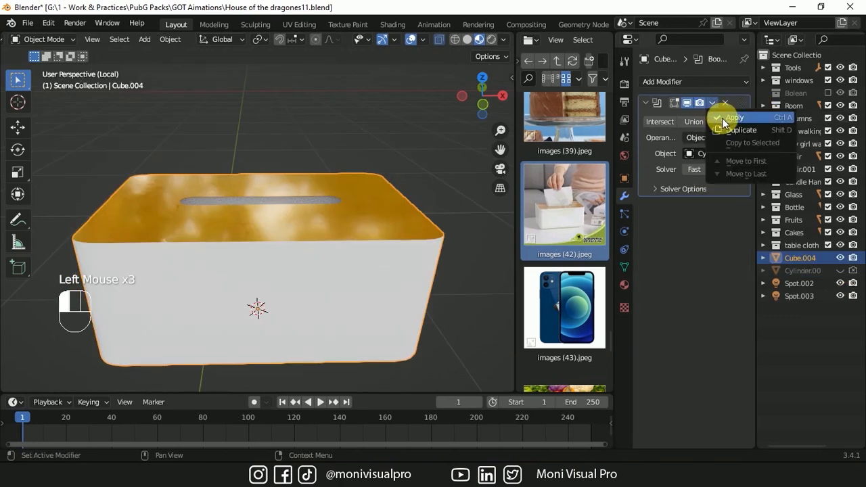
{"action": "left_click", "coordinate": [721, 118]}
{"action": "left_click", "coordinate": [804, 270]}
{"action": "key", "text": "Delete"}
Leave local view and move the box into a new collection named Tissue box
{"action": "key", "text": "KP_Divide"}
{"action": "key", "text": "m"}
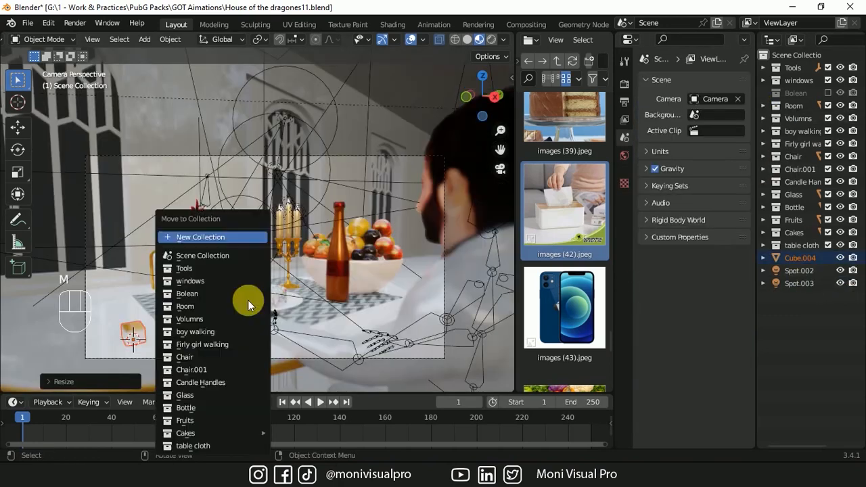
{"action": "left_click", "coordinate": [209, 237]}
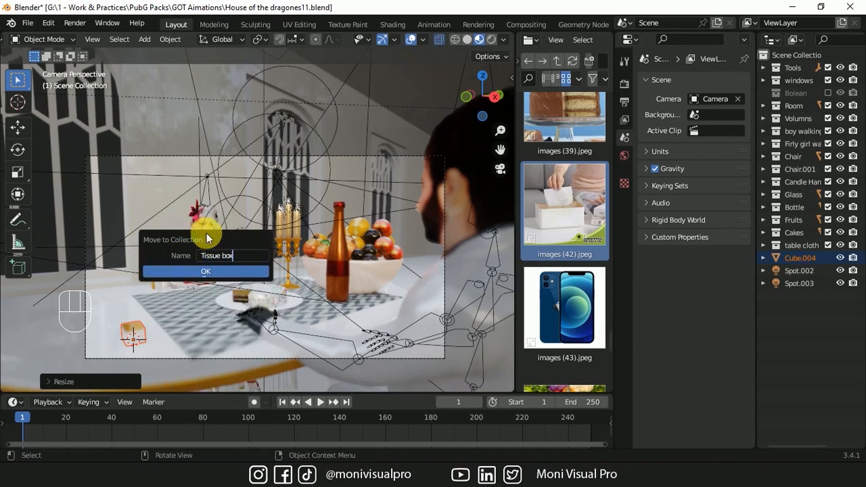
{"action": "type", "text": "Tissue box"}
{"action": "left_click", "coordinate": [205, 272]}
Isolate the tissue box again and add a plane rotated 90 degrees about X for the tissue
{"action": "key", "text": "KP_Divide"}
{"action": "key", "text": "shift+a"}
{"action": "mouse_move", "coordinate": [344, 202]}
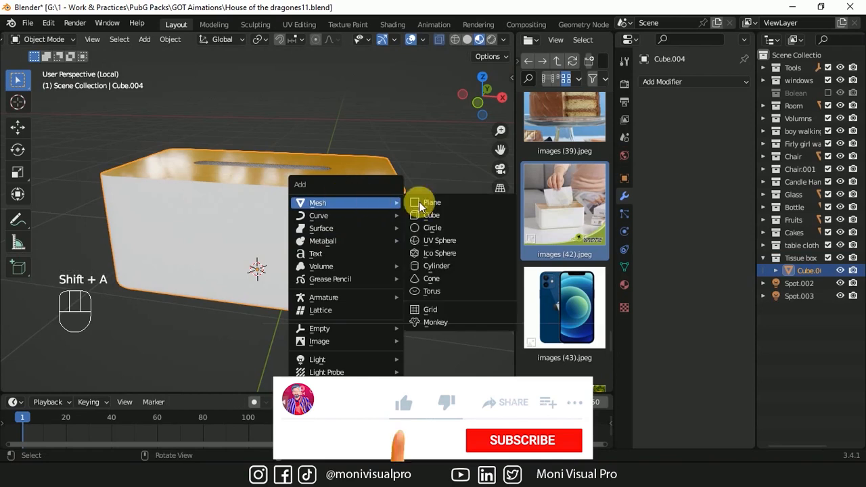
{"action": "left_click", "coordinate": [443, 198]}
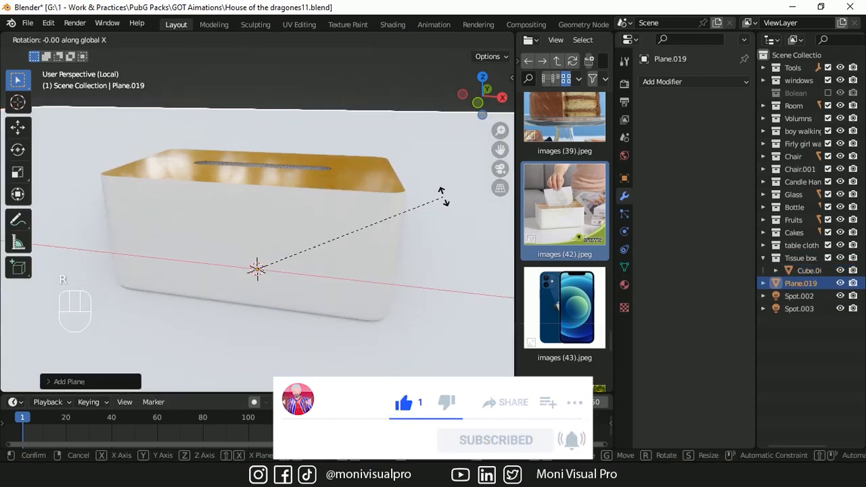
{"action": "type", "text": "90"}
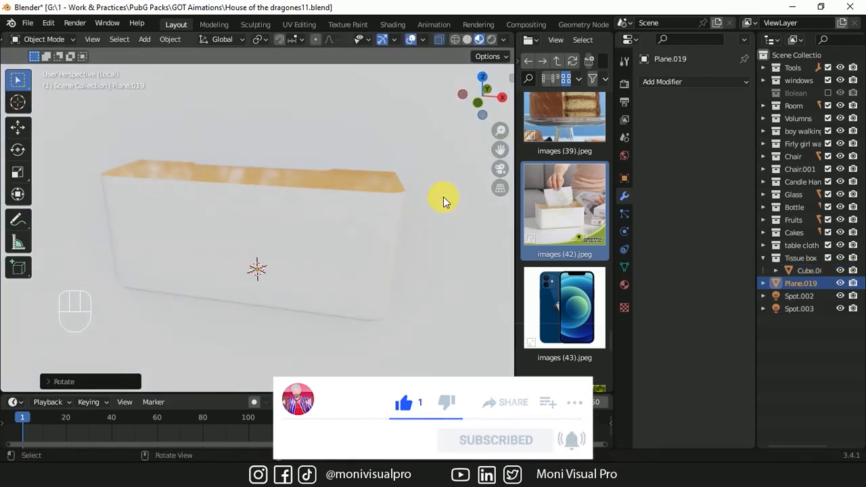
{"action": "key", "text": "Return"}
Scale the plane down to tissue size and raise it along Z so it sticks out of the slot
{"action": "key", "text": "s"}
{"action": "left_click", "coordinate": [351, 258]}
{"action": "key", "text": "g"}
{"action": "key", "text": "z"}
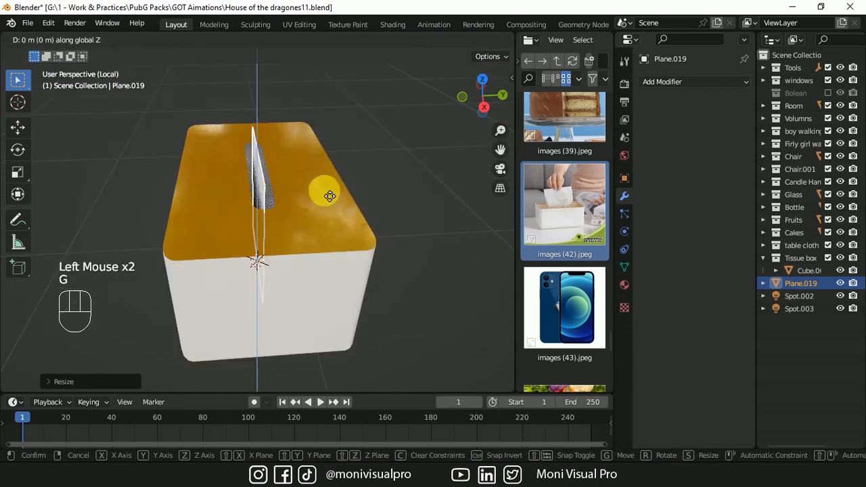
{"action": "left_click", "coordinate": [330, 137]}
{"action": "key", "text": "alt+z"}
{"action": "key", "text": "KP_1"}
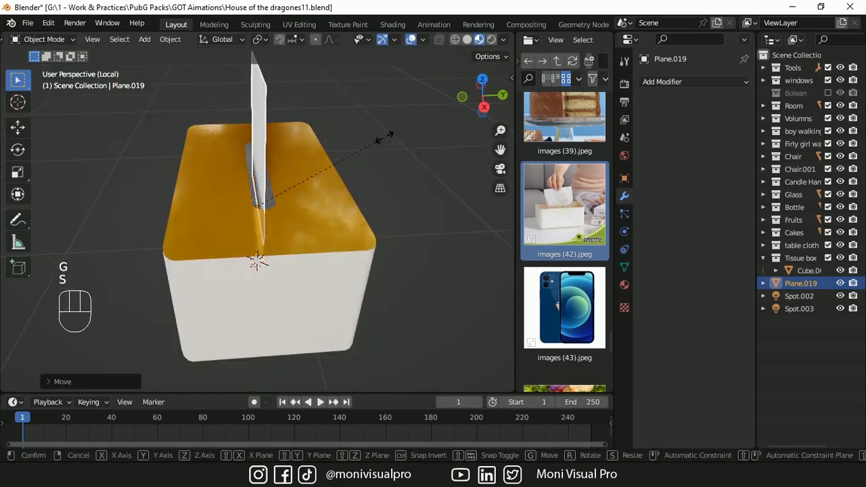
Subdivide the tissue plane with 5 cuts
{"action": "key", "text": "Tab"}
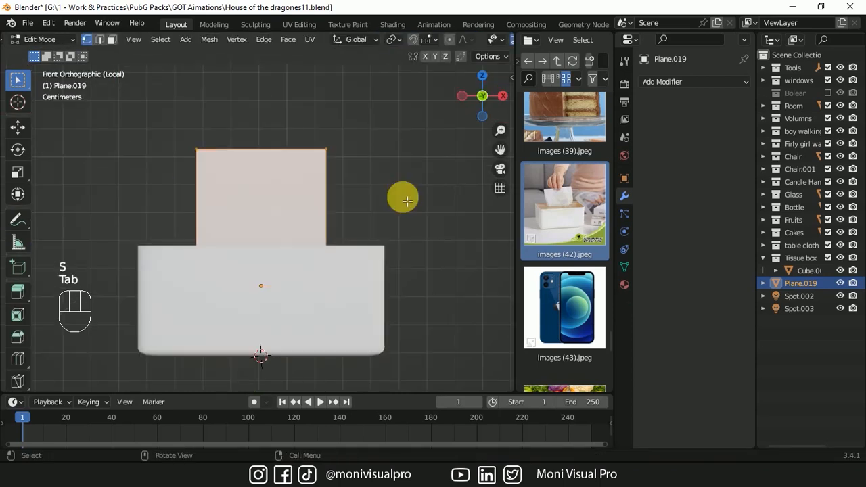
{"action": "right_click", "coordinate": [302, 189]}
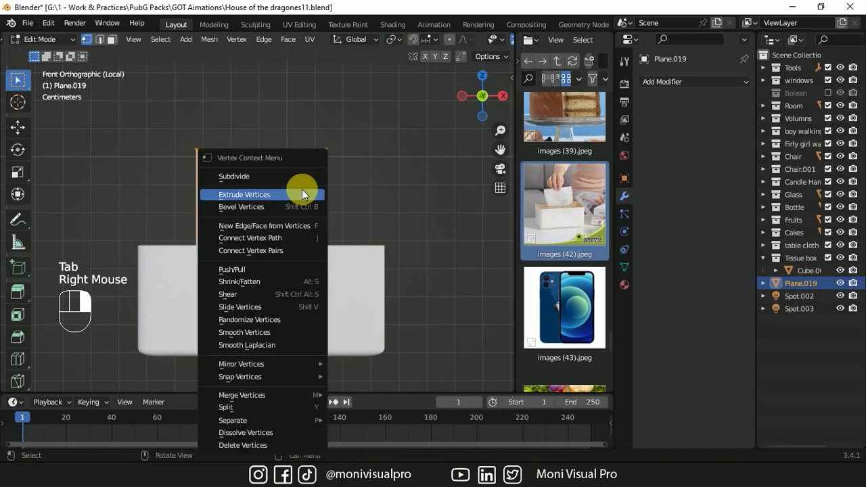
{"action": "left_click", "coordinate": [236, 177]}
{"action": "left_click", "coordinate": [56, 383]}
{"action": "left_click", "coordinate": [207, 294]}
{"action": "key", "text": "Return"}
{"action": "left_click", "coordinate": [160, 297]}
{"action": "type", "text": "5"}
{"action": "key", "text": "Return"}
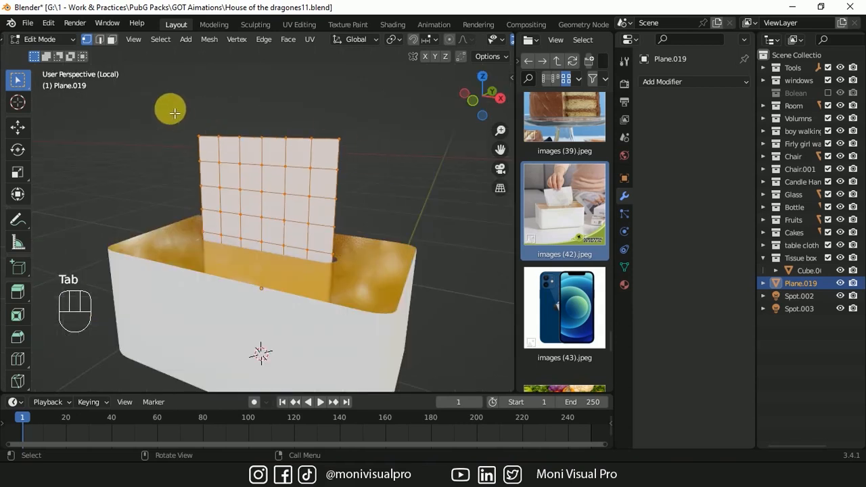
Move the tissue's top row of vertices about 0.037 m along Y with smooth proportional editing, size 0.060
{"action": "left_click_drag", "start_coordinate": [175, 113], "coordinate": [393, 149]}
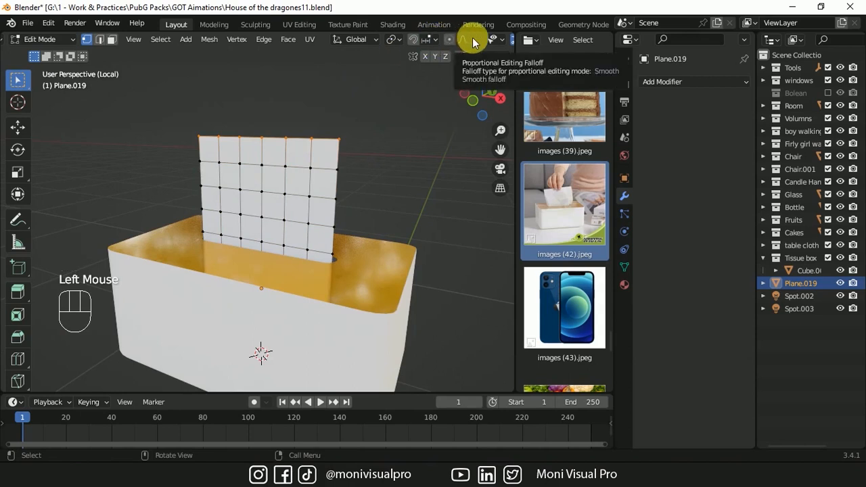
{"action": "left_click", "coordinate": [453, 40]}
{"action": "left_click_drag", "start_coordinate": [500, 150], "coordinate": [418, 216]}
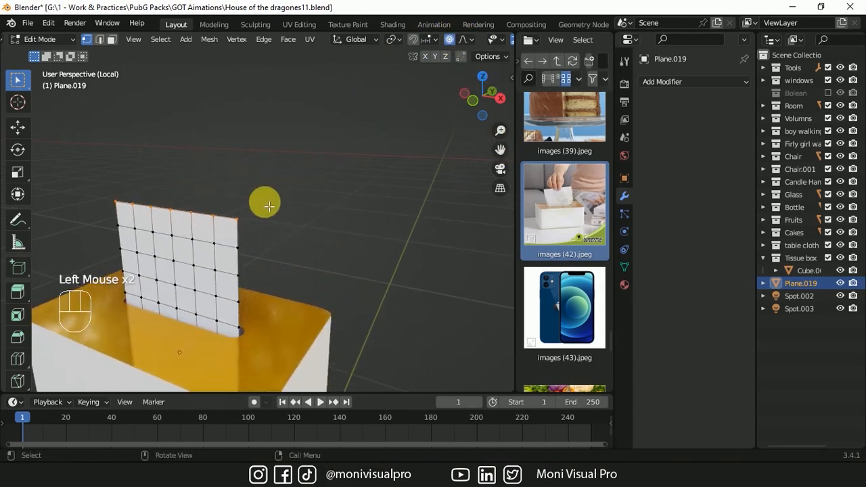
{"action": "key", "text": "g"}
{"action": "left_click", "coordinate": [321, 186]}
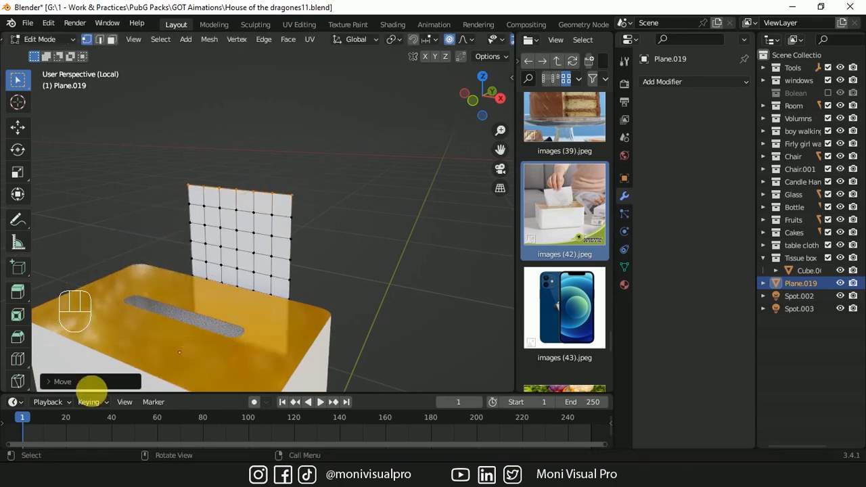
{"action": "left_click", "coordinate": [54, 383]}
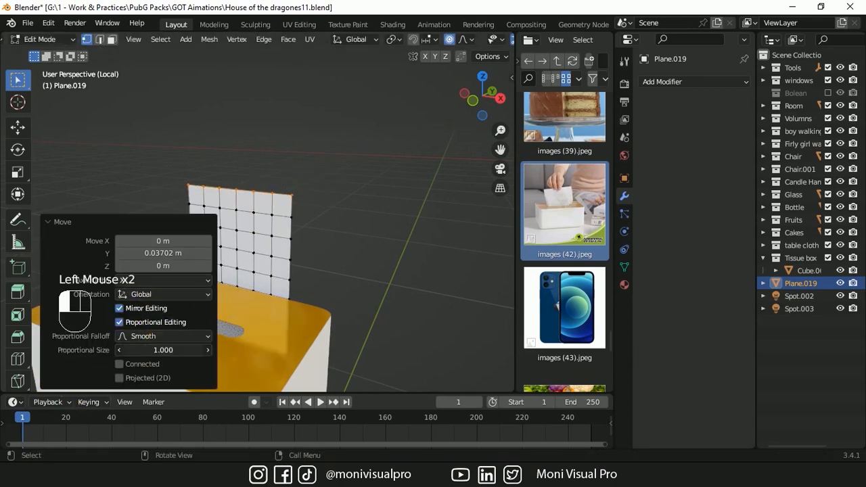
{"action": "left_click_drag", "start_coordinate": [163, 350], "coordinate": [135, 350]}
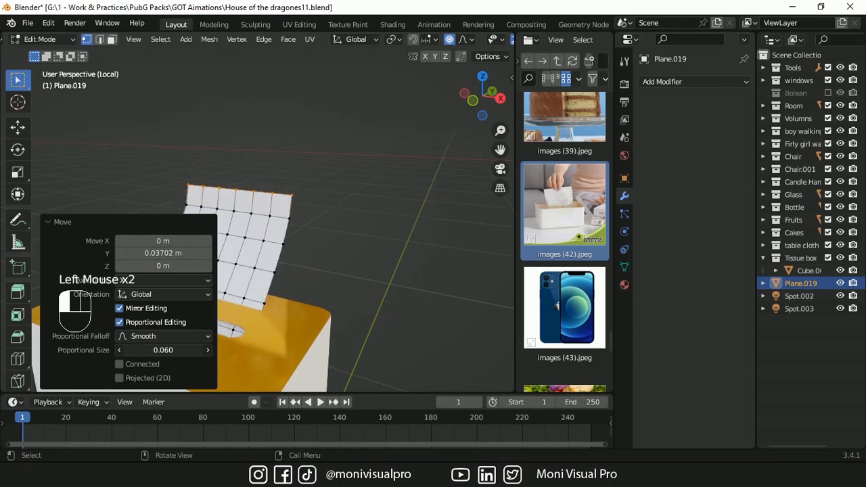
{"action": "left_click", "coordinate": [50, 223]}
Rotate the tissue's top row about X with proportional falloff and lower it to fold the tissue over
{"action": "key", "text": "r"}
{"action": "key", "text": "x"}
{"action": "left_click", "coordinate": [227, 282]}
{"action": "left_click", "coordinate": [81, 381]}
{"action": "mouse_move", "coordinate": [163, 350]}
{"action": "left_mouse_down"}
{"action": "mouse_move", "coordinate": [184, 350]}
{"action": "mouse_move", "coordinate": [169, 349]}
{"action": "left_mouse_up"}
{"action": "left_click", "coordinate": [63, 257]}
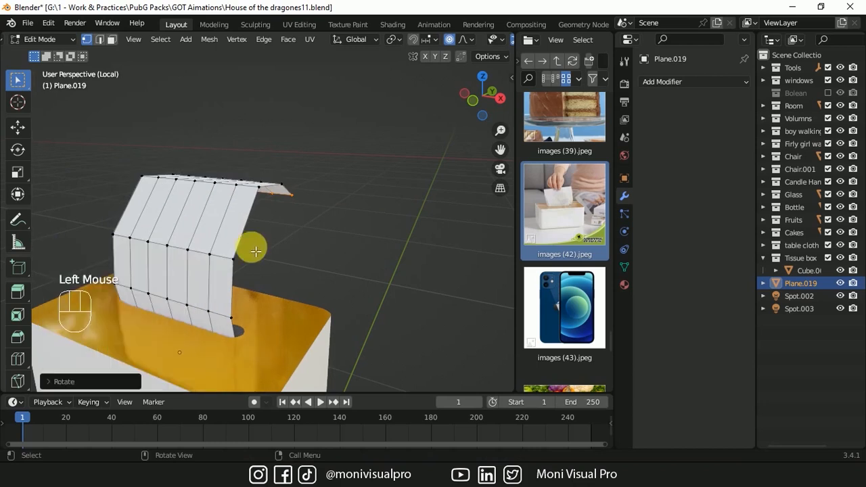
{"action": "key", "text": "g"}
{"action": "left_click", "coordinate": [250, 279]}
Return to Object Mode, add a Subdivision Surface modifier to the tissue and shade it smooth
{"action": "key", "text": "Tab"}
{"action": "left_click", "coordinate": [694, 81]}
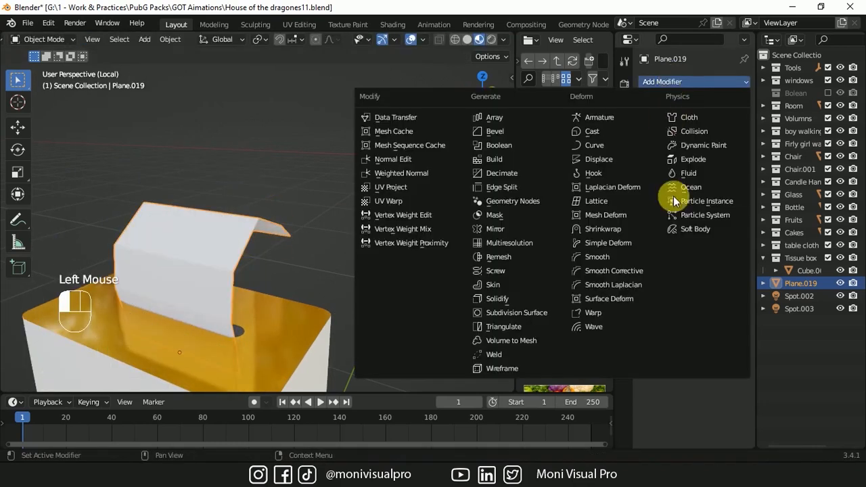
{"action": "left_click", "coordinate": [506, 315]}
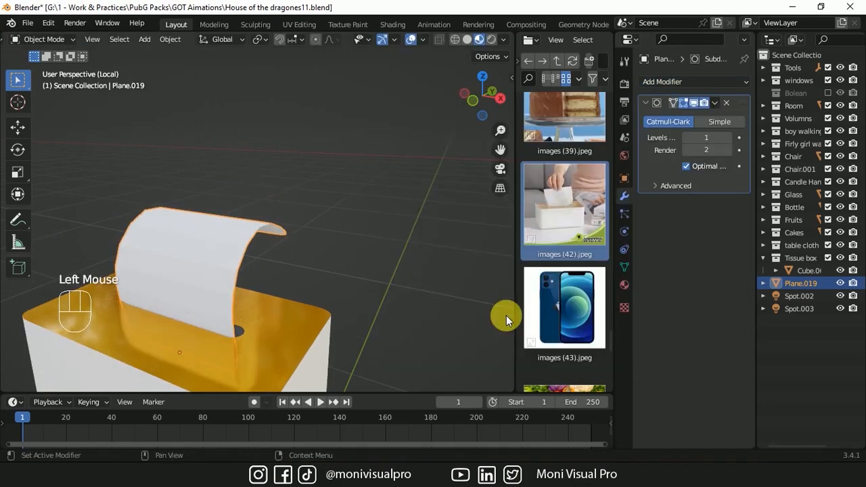
{"action": "right_click", "coordinate": [233, 259]}
{"action": "left_click", "coordinate": [193, 226]}
Make a linked duplicate of the tissue and offset it slightly along Y as a second layer
{"action": "key", "text": "alt+d"}
{"action": "key", "text": "x"}
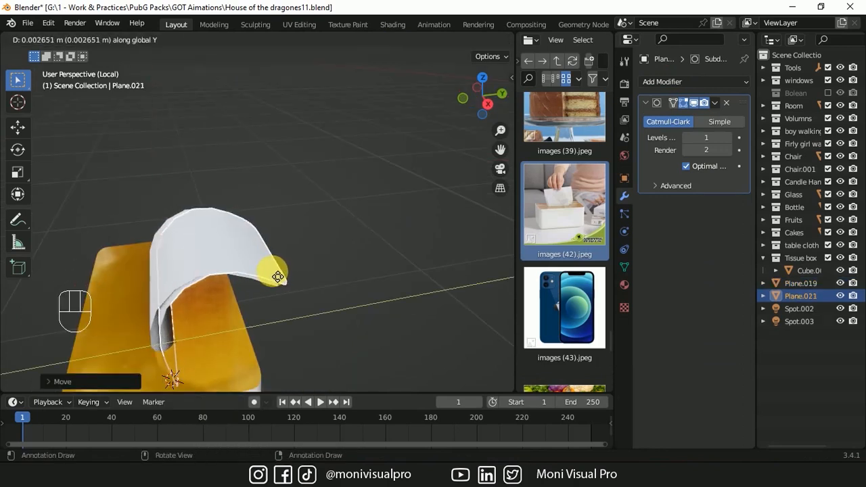
{"action": "left_click", "coordinate": [259, 252]}
Import images (43).jpeg, the phone reference, as an image plane
{"action": "left_click", "coordinate": [27, 22]}
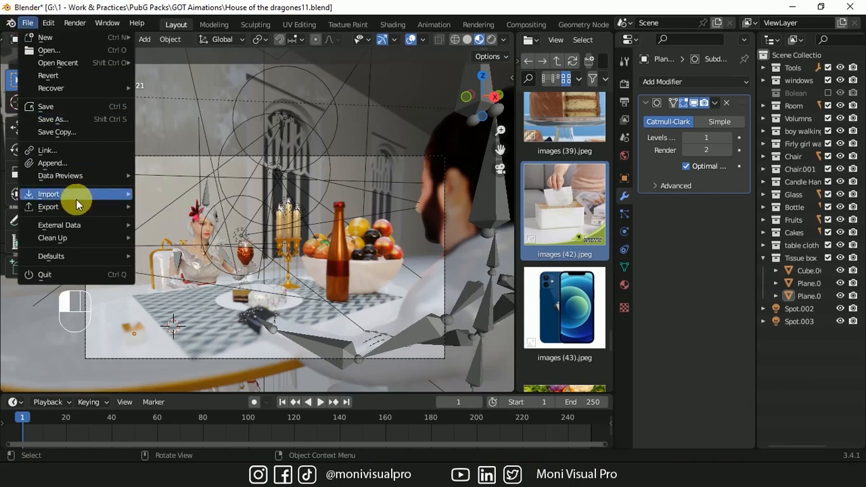
{"action": "mouse_move", "coordinate": [74, 196]}
{"action": "left_click", "coordinate": [186, 371]}
{"action": "left_click", "coordinate": [298, 260]}
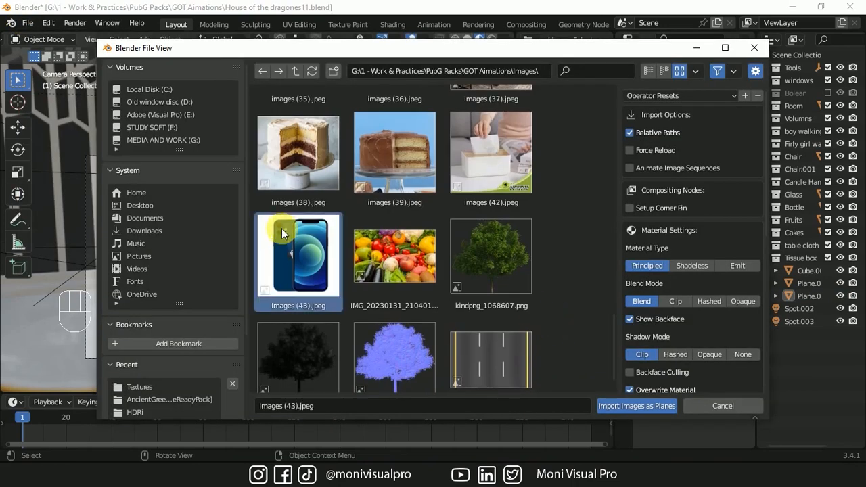
{"action": "left_click", "coordinate": [749, 261]}
{"action": "left_click", "coordinate": [643, 406]}
Rotate the phone image to lie flat on the table and scale it down
{"action": "key", "text": "r"}
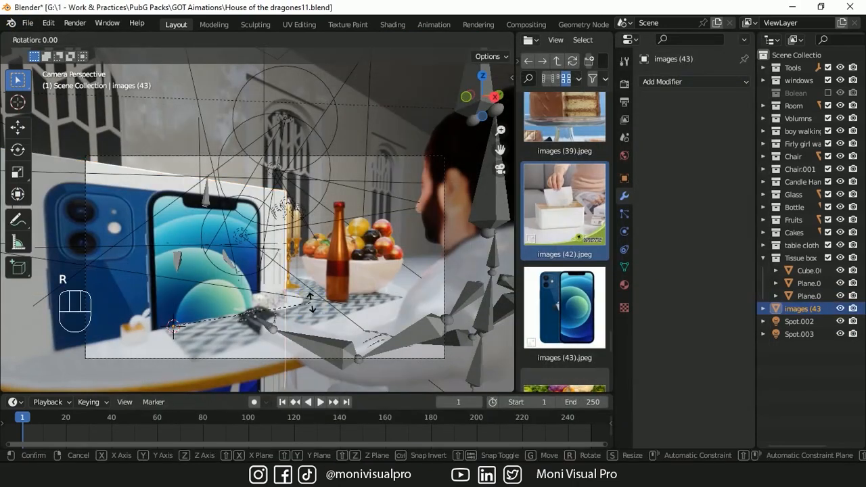
{"action": "left_click", "coordinate": [310, 304]}
{"action": "key", "text": "s"}
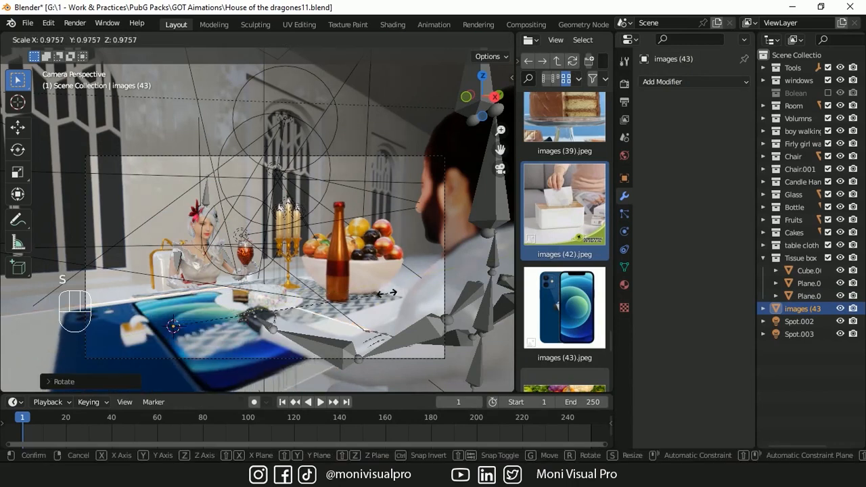
{"action": "left_click", "coordinate": [291, 298]}
Isolate the phone image and add a cube over it, scaled down to roughly phone size
{"action": "key", "text": "KP_Divide"}
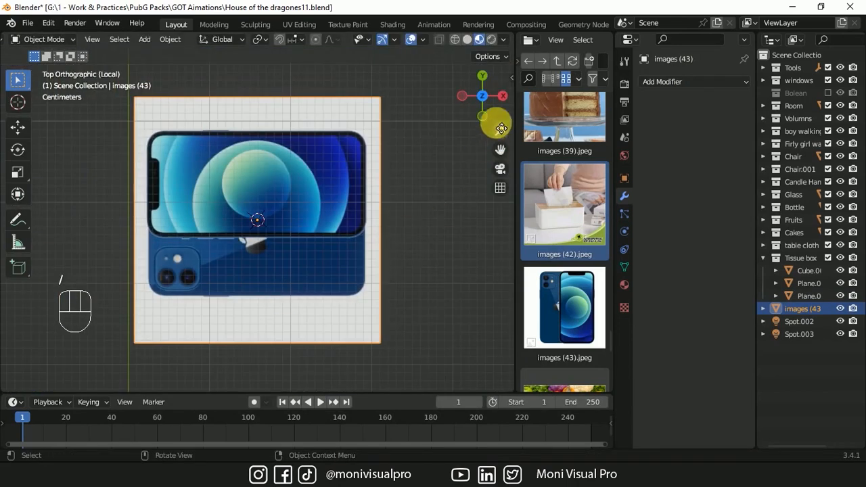
{"action": "left_click_drag", "start_coordinate": [501, 133], "coordinate": [500, 113]}
{"action": "left_click_drag", "start_coordinate": [501, 149], "coordinate": [505, 208]}
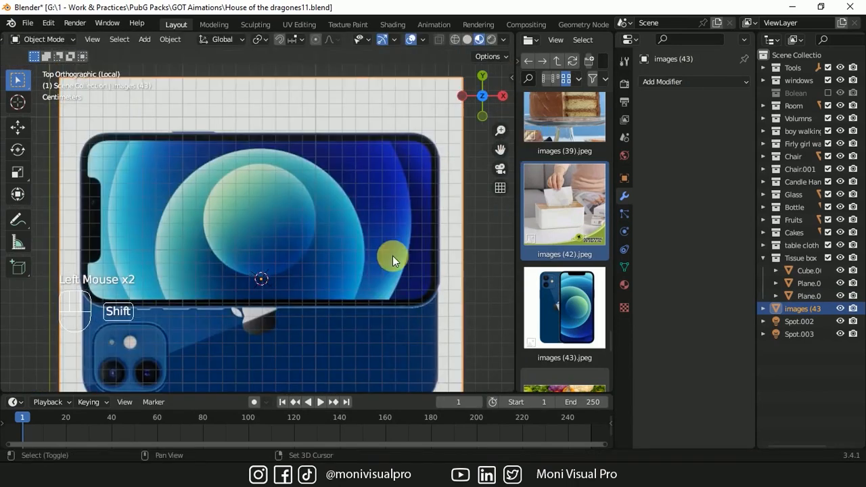
{"action": "key", "text": "shift+a"}
{"action": "mouse_move", "coordinate": [359, 201]}
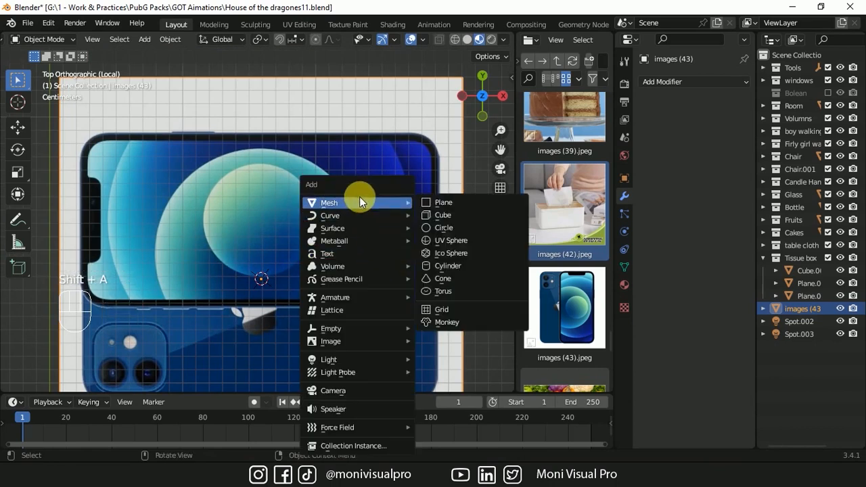
{"action": "left_click", "coordinate": [461, 216]}
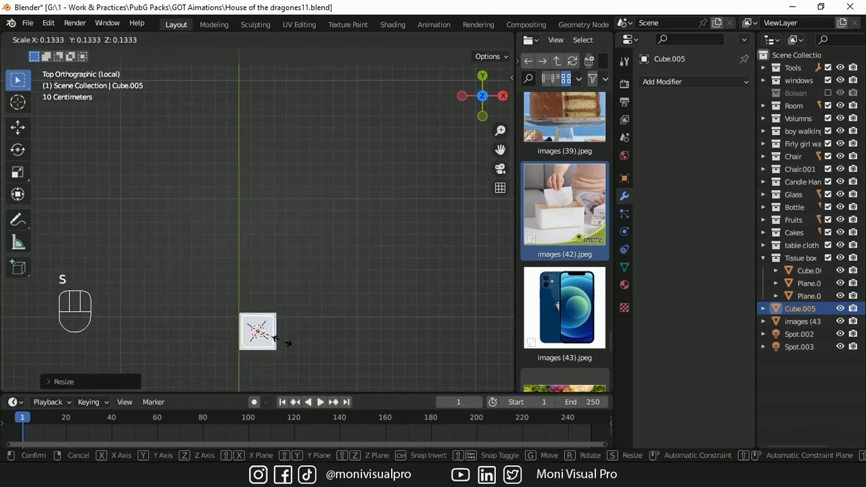
{"action": "left_click", "coordinate": [304, 340]}
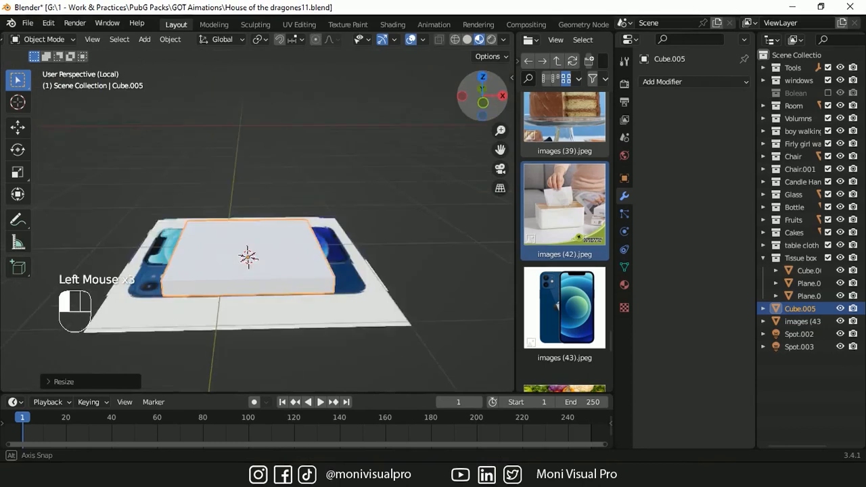
Flatten the cube along Z into a thin slab
{"action": "key", "text": "s"}
{"action": "key", "text": "z"}
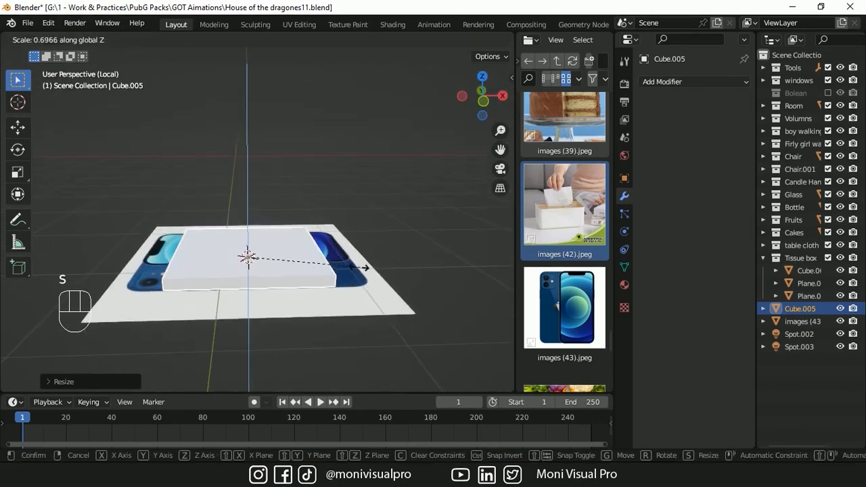
{"action": "left_click", "coordinate": [366, 268]}
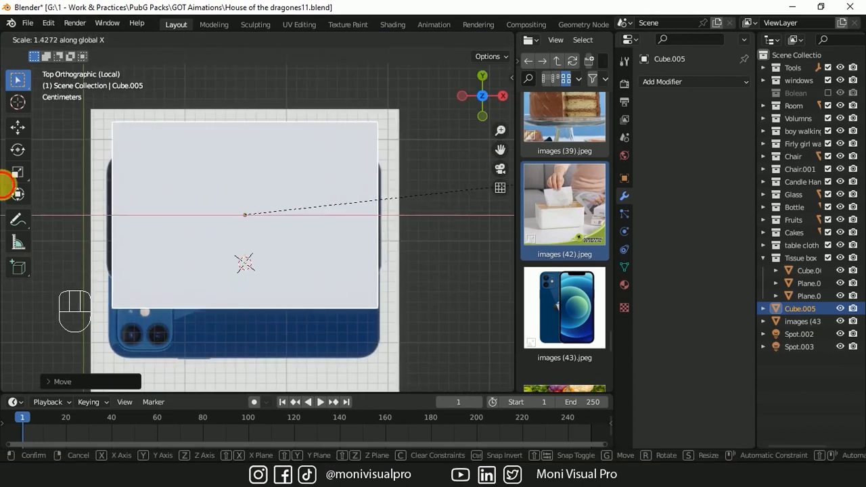
Move the slab over the phone's front view and scale it along X and Y to match the outline
{"action": "left_click", "coordinate": [296, 236]}
{"action": "key", "text": "g"}
{"action": "left_click", "coordinate": [295, 236]}
{"action": "key", "text": "s"}
{"action": "key", "text": "x"}
{"action": "left_click", "coordinate": [345, 233]}
{"action": "key", "text": "s"}
{"action": "key", "text": "y"}
{"action": "left_click", "coordinate": [355, 229]}
Bevel the slab's vertical corner edges to match the phone's rounded corners, using X-ray for the selection
{"action": "key", "text": "Tab"}
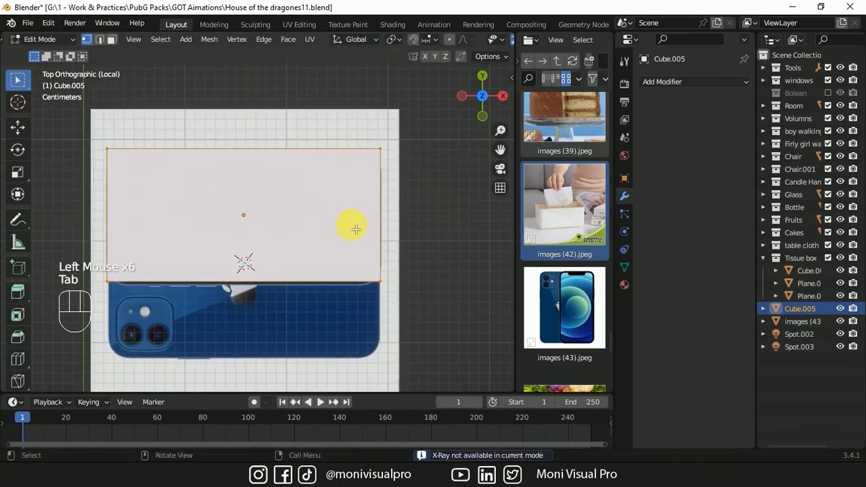
{"action": "scroll", "coordinate": [480, 44], "scroll_direction": "down", "scroll_amount": 5}
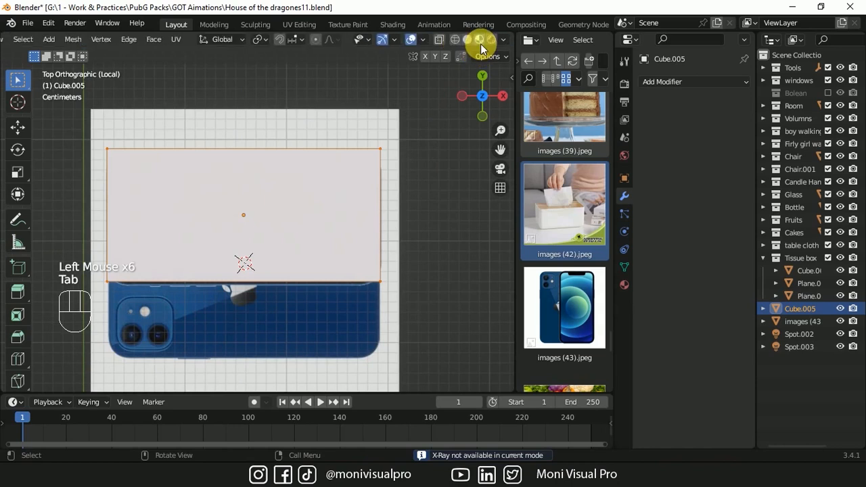
{"action": "left_click", "coordinate": [443, 40]}
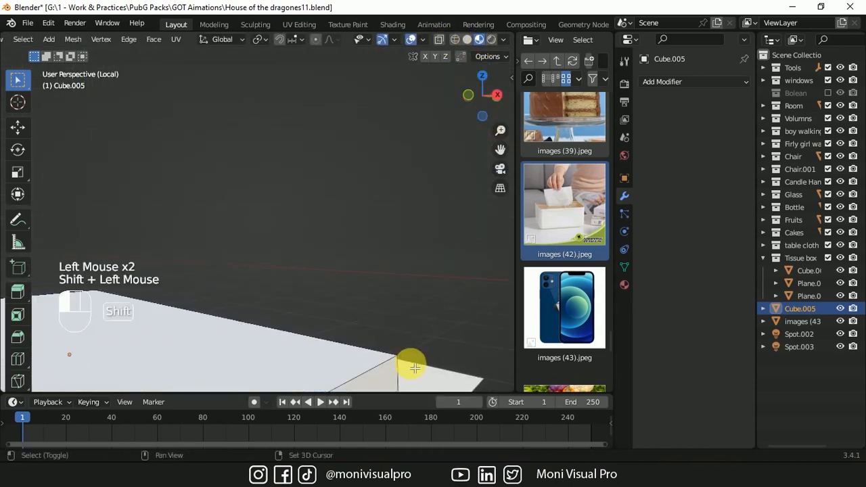
{"action": "key", "text": "ctrl+b"}
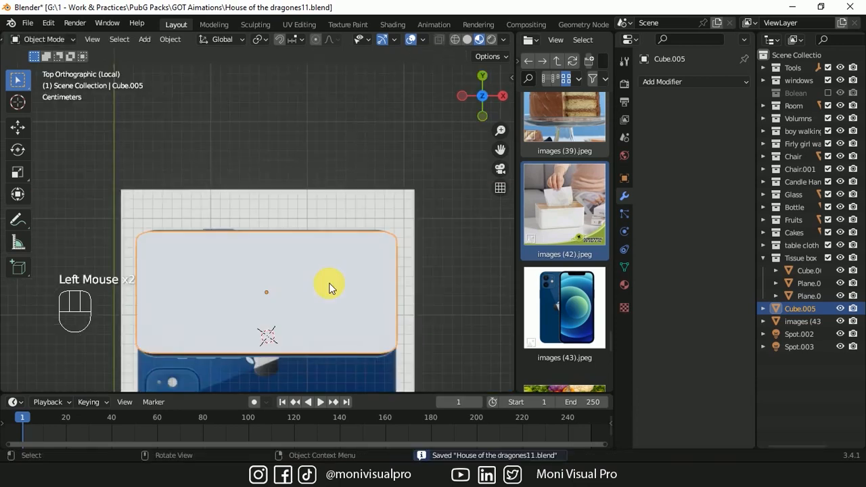
Move the phone body into a new collection named Iphone
{"action": "key", "text": "m"}
{"action": "left_click", "coordinate": [284, 61]}
{"action": "left_click", "coordinate": [284, 62]}
{"action": "type", "text": "Ipho"}
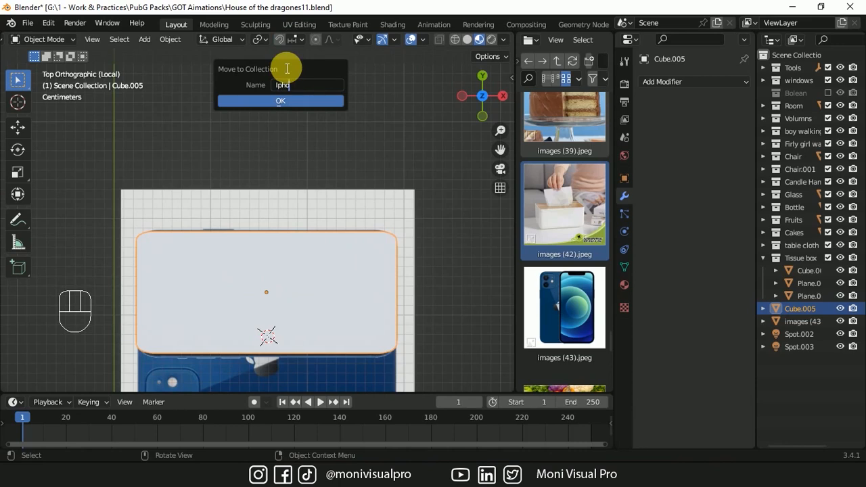
{"action": "type", "text": "ne"}
{"action": "key", "text": "Return"}
Place the 3D cursor at the phone's notch and add a plane there, scaled down to notch size
{"action": "scroll", "coordinate": [136, 284], "scroll_direction": "up", "scroll_amount": 4}
{"action": "right_click", "coordinate": [127, 271], "text": "shift"}
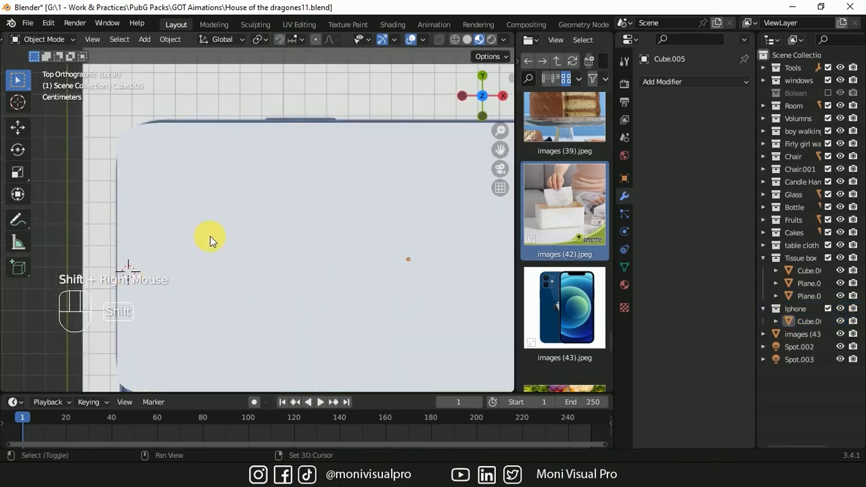
{"action": "key", "text": "shift+a"}
{"action": "mouse_move", "coordinate": [187, 202]}
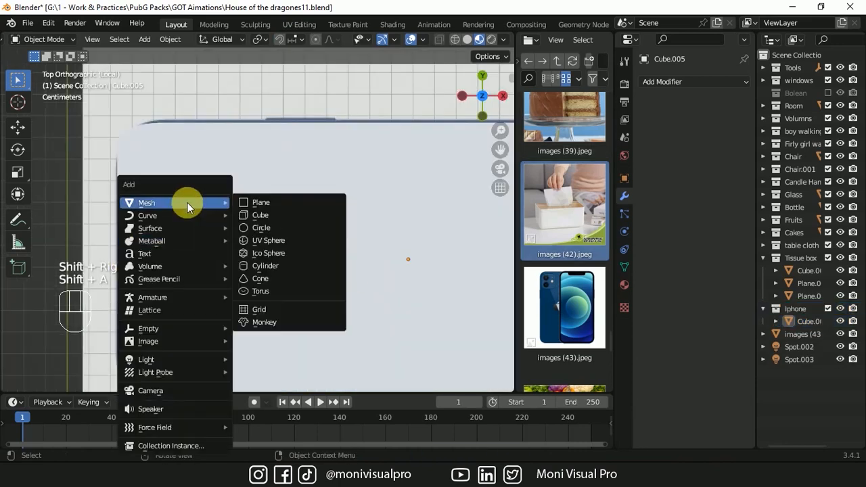
{"action": "left_click", "coordinate": [270, 203]}
{"action": "key", "text": "s"}
{"action": "left_click", "coordinate": [128, 271]}
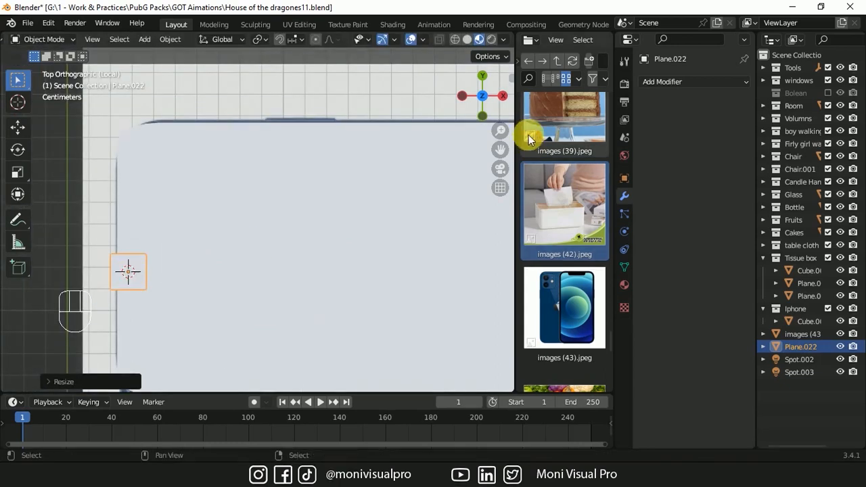
Hide the phone body and move the small plane's edges to match the notch outline in the reference image
{"action": "key", "text": "Tab"}
{"action": "left_click_drag", "start_coordinate": [155, 268], "coordinate": [141, 268]}
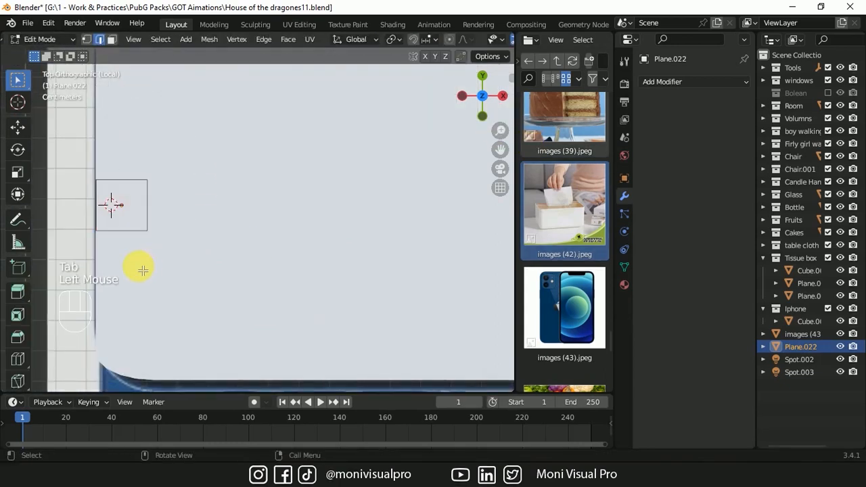
{"action": "key", "text": "g"}
{"action": "left_click", "coordinate": [149, 197]}
{"action": "left_click", "coordinate": [169, 246]}
{"action": "left_click", "coordinate": [159, 169]}
{"action": "left_click", "coordinate": [259, 200]}
{"action": "key", "text": "g"}
{"action": "left_click", "coordinate": [249, 239]}
{"action": "key", "text": "g"}
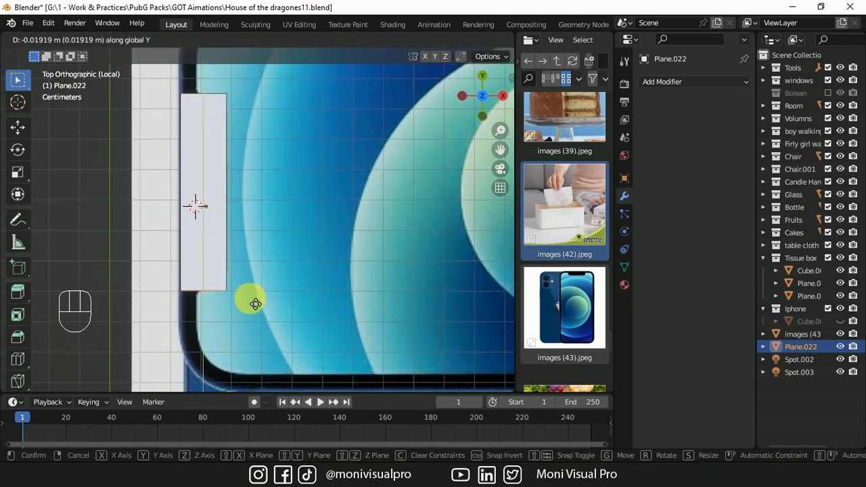
{"action": "left_click", "coordinate": [286, 152]}
{"action": "key", "text": "ctrl+z"}
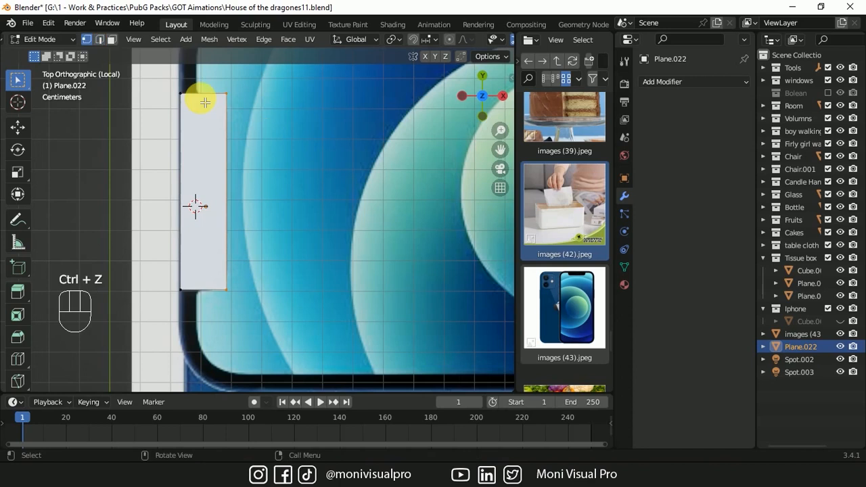
Add a lengthwise loop cut to the notch plane and slide it close to the phone's frame line
{"action": "key", "text": "ctrl+r"}
{"action": "left_click", "coordinate": [205, 103]}
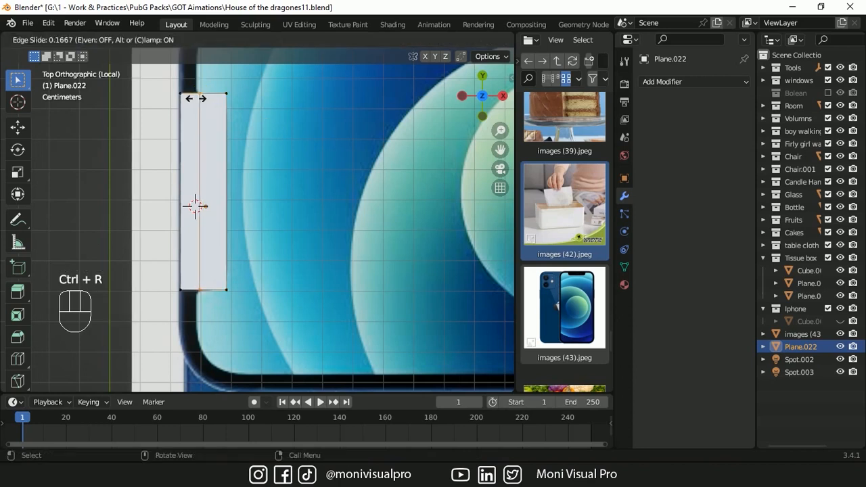
{"action": "left_click", "coordinate": [203, 95]}
Bevel the two inner corner vertices of the notch plane to round them like the notch in the reference image
{"action": "left_click", "coordinate": [226, 92]}
{"action": "left_click", "coordinate": [226, 290], "text": "ctrl"}
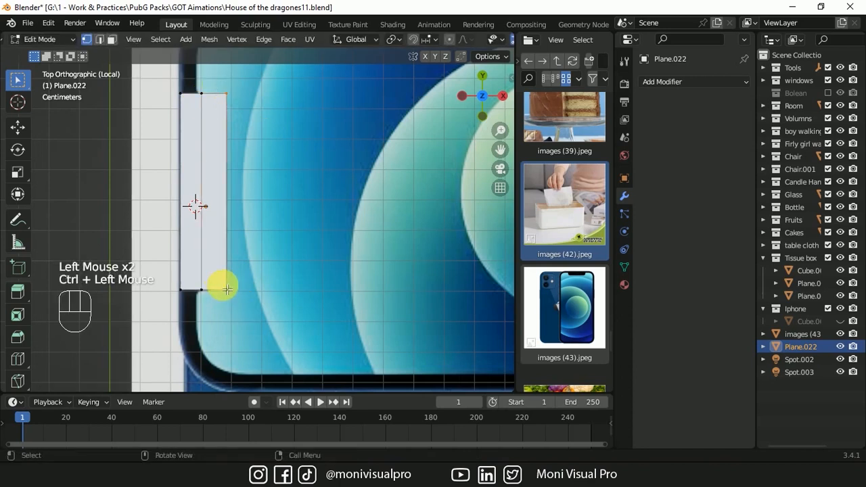
{"action": "left_click", "coordinate": [226, 288], "text": "shift"}
{"action": "key", "text": "shift+ctrl+b"}
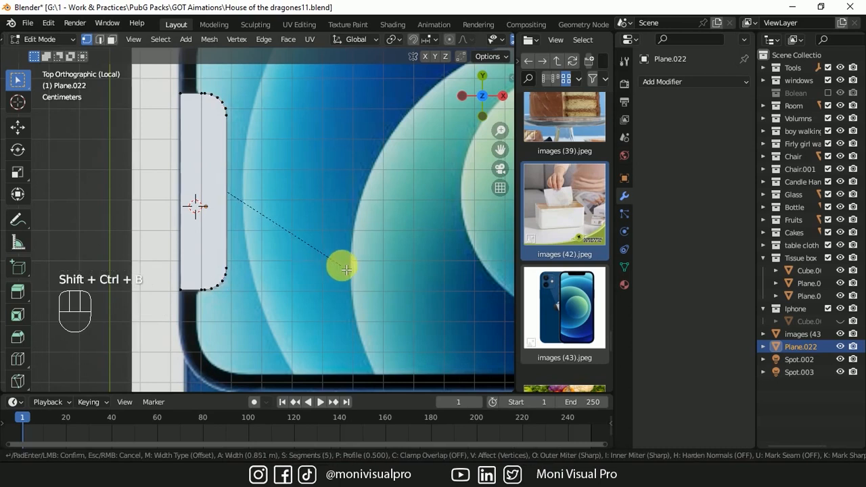
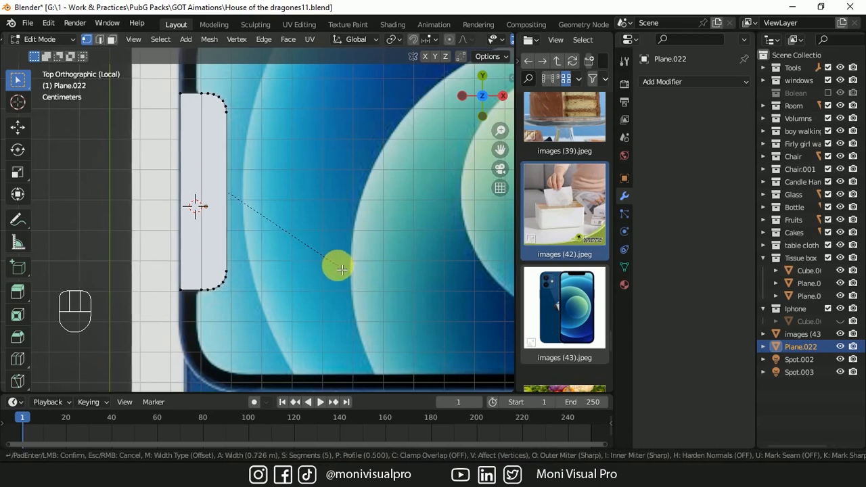
{"action": "left_click", "coordinate": [335, 269]}
Scale the two outer end vertices of the notch plane apart along Y by about 1.13
{"action": "left_click", "coordinate": [179, 91]}
{"action": "left_click", "coordinate": [181, 291], "text": "shift"}
{"action": "key", "text": "s"}
{"action": "key", "text": "x"}
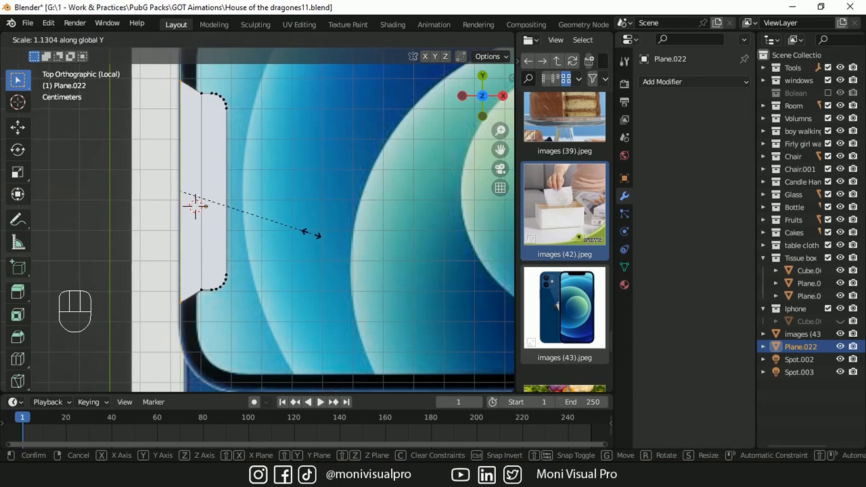
{"action": "left_click", "coordinate": [311, 234]}
Bevel the notch plane's lengthwise loop cut with 5 segments to curve the transition toward the flared outer edge
{"action": "key", "text": "ctrl+z"}
{"action": "key", "text": "ctrl+z"}
{"action": "key", "text": "ctrl+z"}
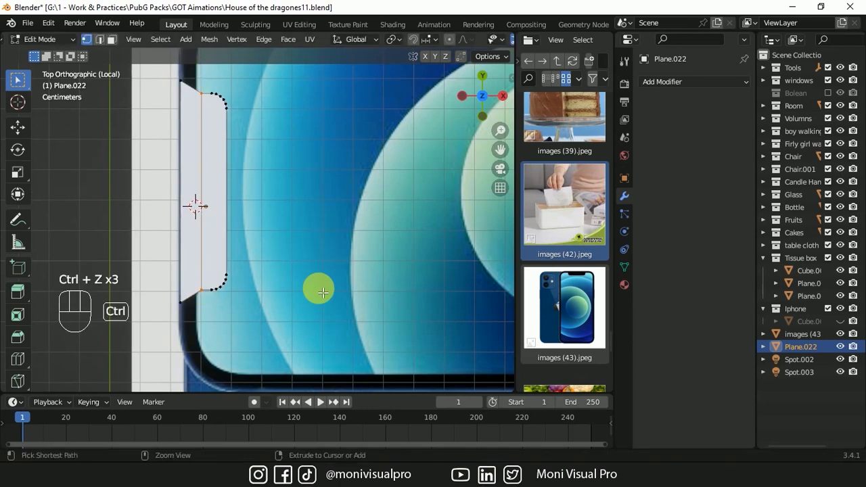
{"action": "key", "text": "ctrl+b"}
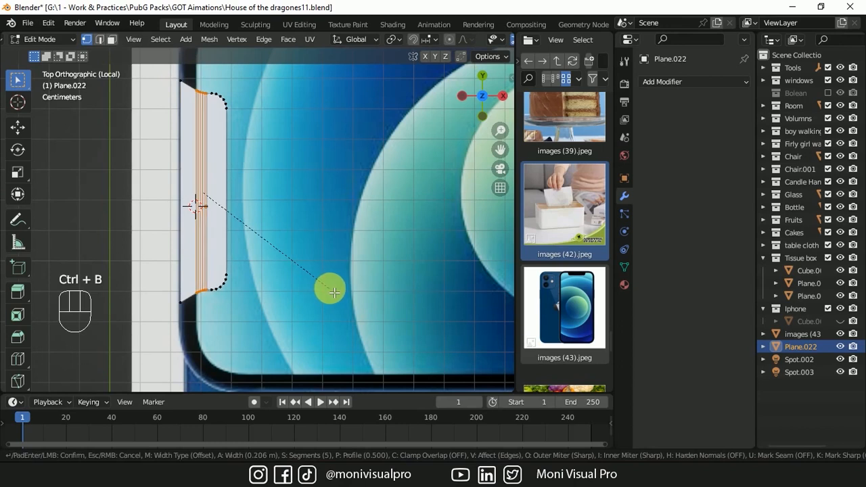
{"action": "left_click", "coordinate": [337, 290]}
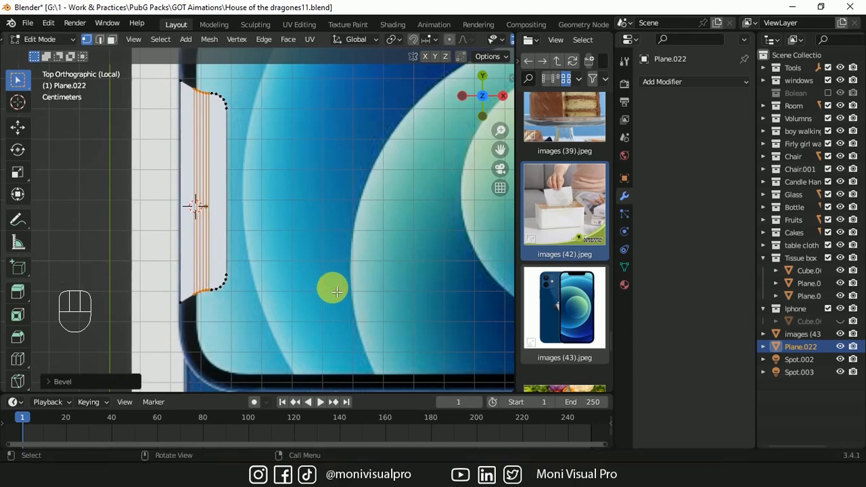
{"action": "left_click", "coordinate": [47, 382]}
{"action": "left_click", "coordinate": [118, 196]}
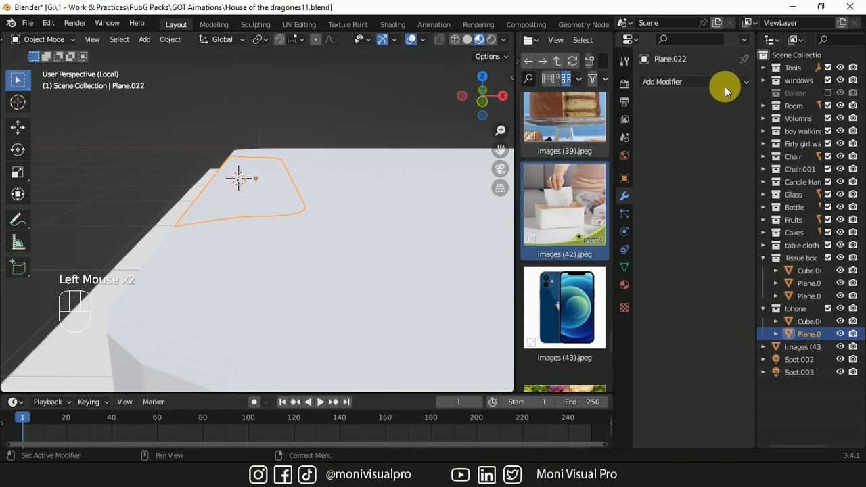
Add a Solidify modifier to the notch plane with thickness 0.04 m and offset 1
{"action": "left_click", "coordinate": [717, 82]}
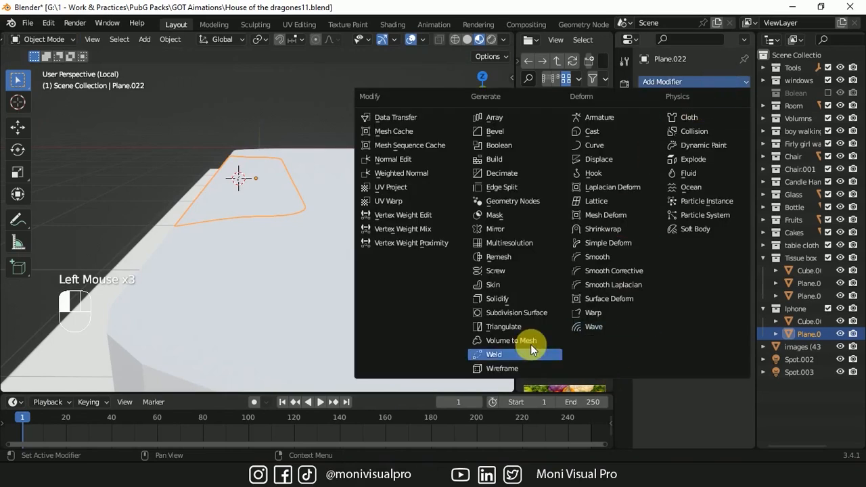
{"action": "left_click", "coordinate": [497, 298]}
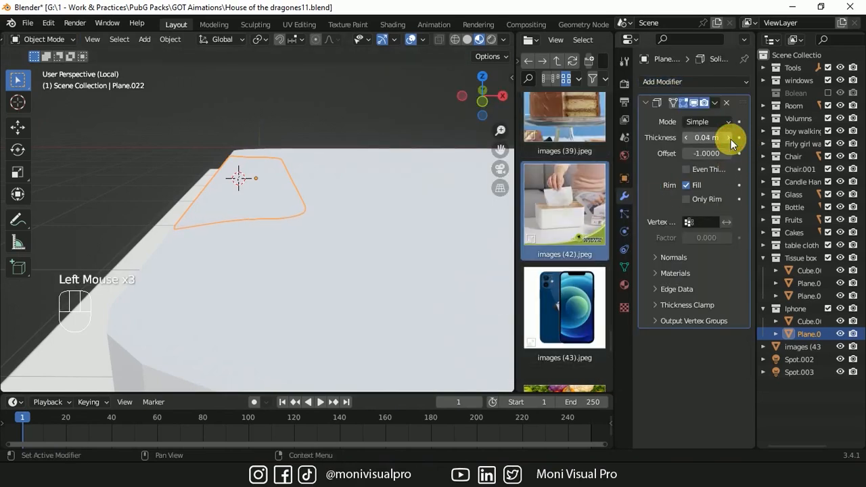
{"action": "type", "text": "1"}
{"action": "key", "text": "Return"}
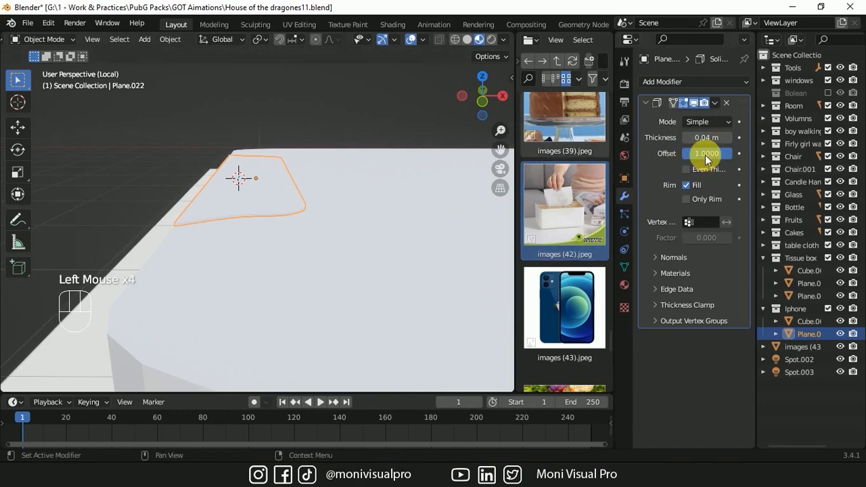
Place the 3D cursor beside the phone's long side, add a cube there, raise its mesh 1 m and scale it down to button size
{"action": "middle_click_drag", "start_coordinate": [487, 97], "coordinate": [361, 286], "text": "shift"}
{"action": "key", "text": "shift+a"}
{"action": "mouse_move", "coordinate": [318, 202]}
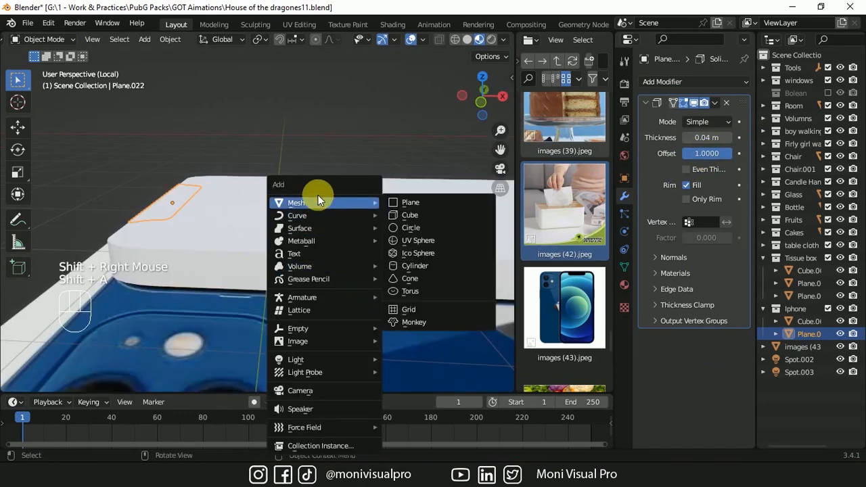
{"action": "left_click", "coordinate": [411, 214]}
{"action": "key", "text": "Tab"}
{"action": "key", "text": "g"}
{"action": "key", "text": "z"}
{"action": "key", "text": "1"}
{"action": "key", "text": "Return"}
{"action": "key", "text": "Tab"}
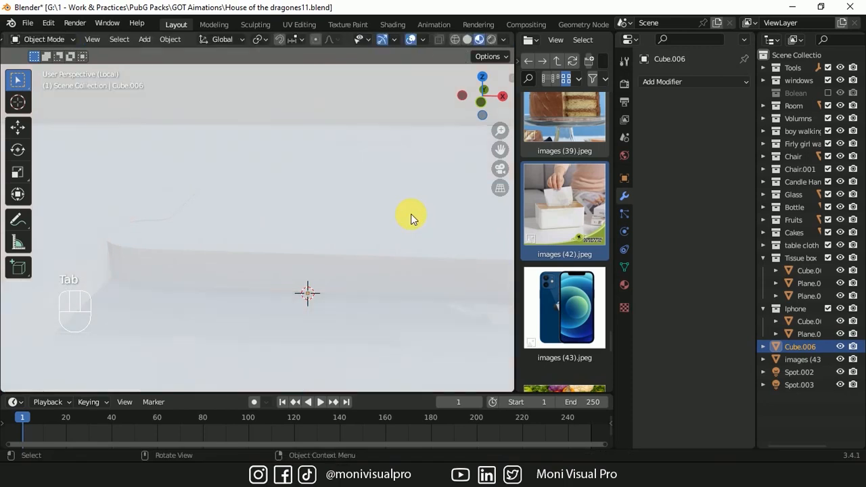
{"action": "key", "text": "s"}
{"action": "left_click", "coordinate": [305, 288]}
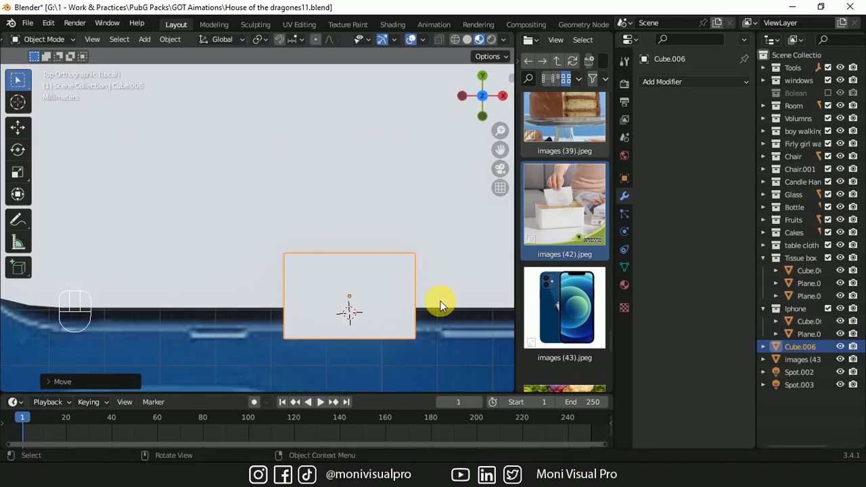
Shorten the button cube along Y by moving its inner edge outward, and bevel its two outer corners with 2 segments
{"action": "key", "text": "Tab"}
{"action": "left_click_drag", "start_coordinate": [244, 225], "coordinate": [450, 283]}
{"action": "key", "text": "g"}
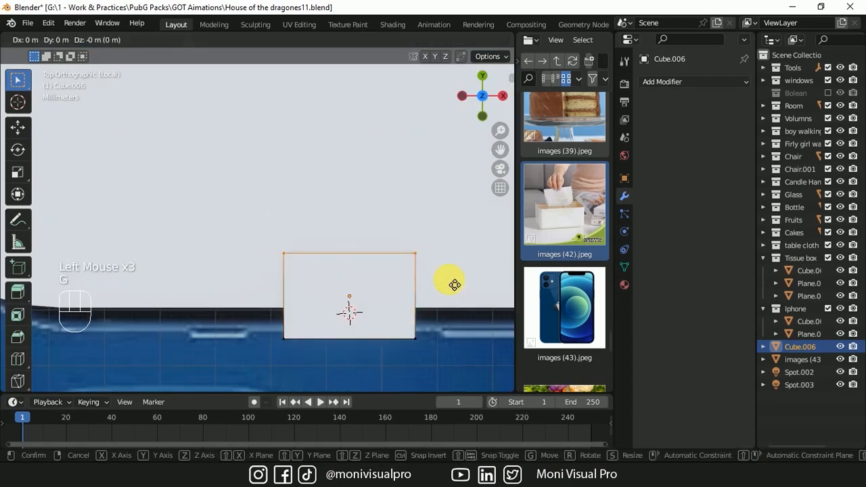
{"action": "key", "text": "y"}
{"action": "left_click", "coordinate": [451, 317]}
{"action": "left_click_drag", "start_coordinate": [440, 323], "coordinate": [395, 358]}
{"action": "left_click_drag", "start_coordinate": [301, 327], "coordinate": [276, 368], "text": "shift"}
{"action": "key", "text": "ctrl+b"}
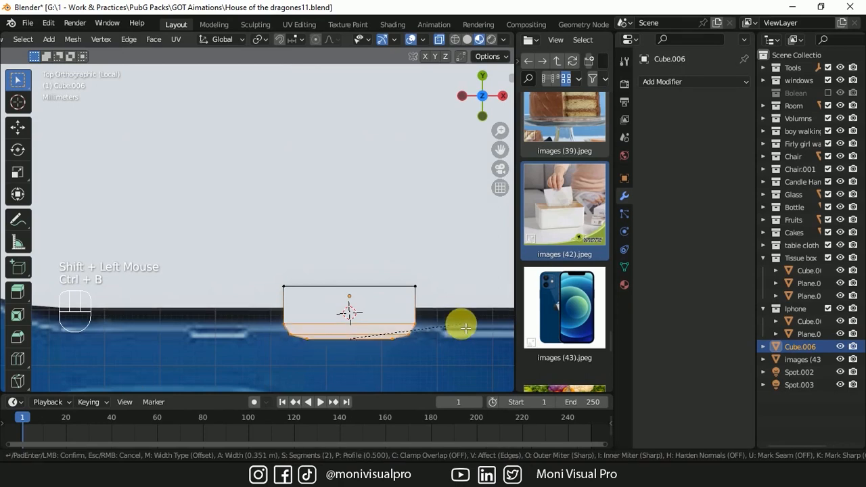
{"action": "left_click", "coordinate": [459, 330]}
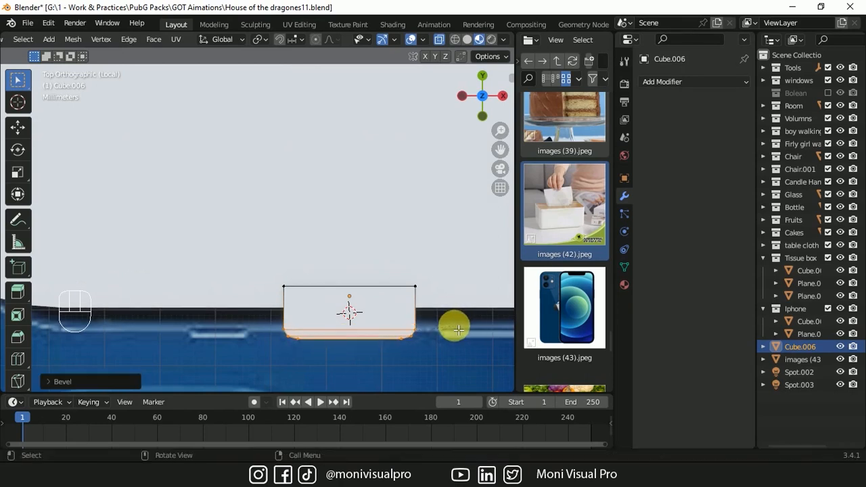
Duplicate the button mesh along X toward the notch end and narrow the copy along X
{"action": "key", "text": "shift+d"}
{"action": "key", "text": "x"}
{"action": "left_click", "coordinate": [296, 269]}
{"action": "key", "text": "s"}
{"action": "key", "text": "x"}
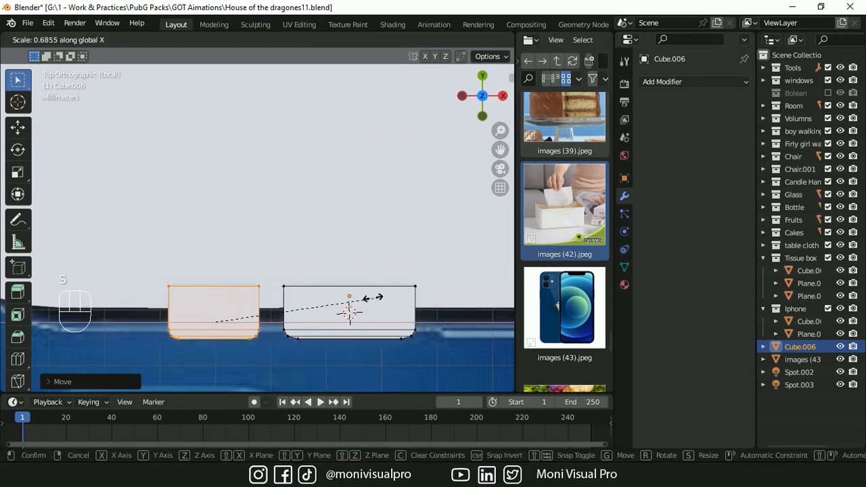
{"action": "left_click", "coordinate": [348, 301]}
Duplicate the narrow button along X to the far side of the first button, then position and scale it along X to match the reference
{"action": "key", "text": "shift+d"}
{"action": "key", "text": "x"}
{"action": "left_click", "coordinate": [525, 323]}
{"action": "middle_click_drag", "start_coordinate": [525, 324], "coordinate": [339, 289], "text": "shift"}
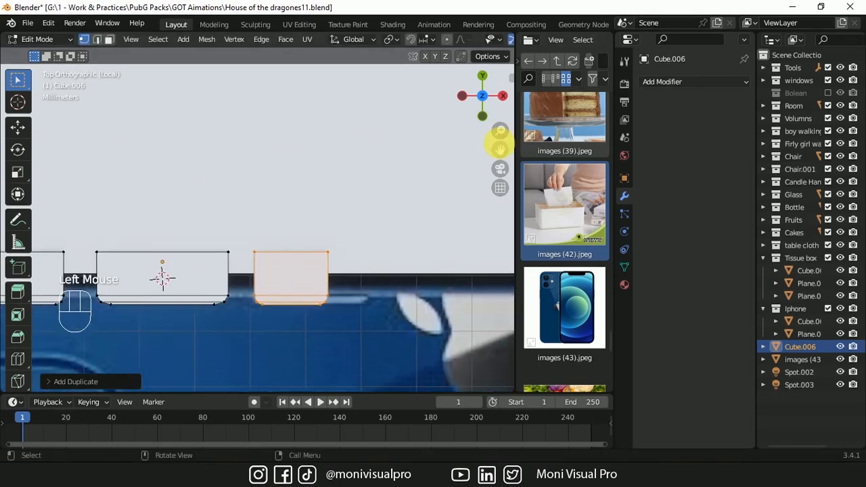
{"action": "key", "text": "g"}
{"action": "key", "text": "x"}
{"action": "left_click", "coordinate": [352, 290]}
{"action": "key", "text": "s"}
{"action": "key", "text": "x"}
{"action": "left_click", "coordinate": [474, 212]}
Set the origin of the side buttons object to its geometry
{"action": "left_click_drag", "start_coordinate": [482, 96], "coordinate": [484, 36]}
{"action": "left_click_drag", "start_coordinate": [502, 154], "coordinate": [636, 144]}
{"action": "key", "text": "Tab"}
{"action": "left_click", "coordinate": [169, 39]}
{"action": "mouse_move", "coordinate": [198, 67]}
{"action": "left_click", "coordinate": [340, 77]}
Place a duplicate button at the phone's opposite long side, rotated about X so its beveled edge faces outward
{"action": "left_click", "coordinate": [409, 207]}
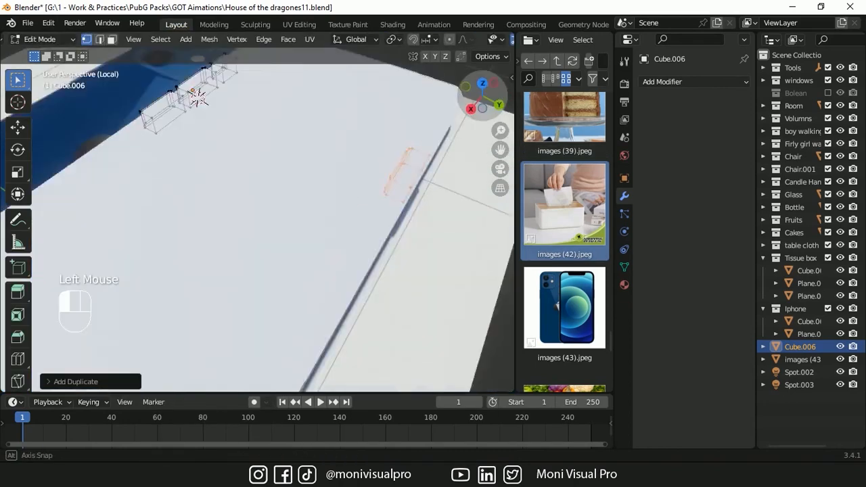
{"action": "key", "text": "r"}
{"action": "key", "text": "x"}
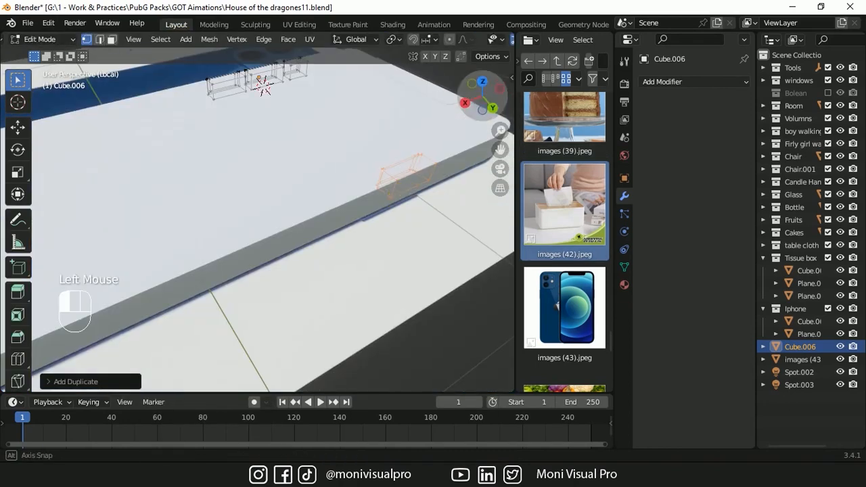
{"action": "left_click", "coordinate": [400, 199]}
{"action": "key", "text": "g"}
{"action": "left_click", "coordinate": [435, 209]}
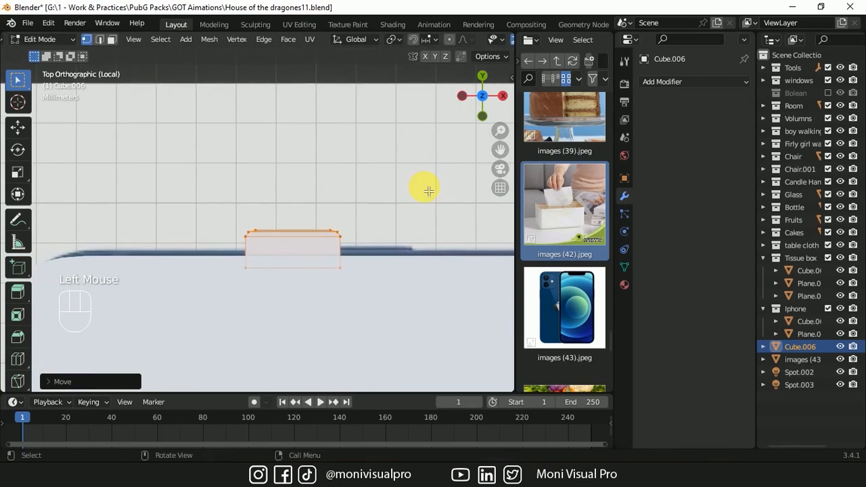
Align the opposite-side button with the one in the reference image and scale it along X to match
{"action": "key", "text": "g"}
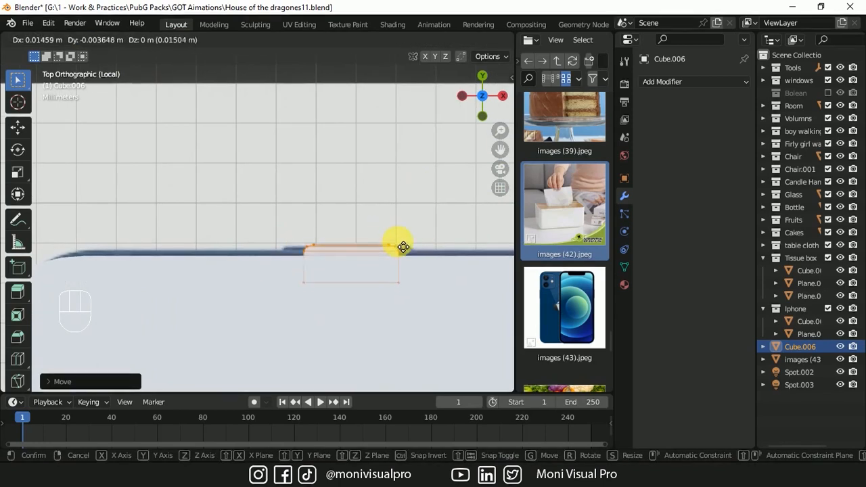
{"action": "left_click", "coordinate": [406, 244]}
{"action": "key", "text": "s"}
{"action": "key", "text": "x"}
{"action": "left_click", "coordinate": [467, 243]}
{"action": "key", "text": "Tab"}
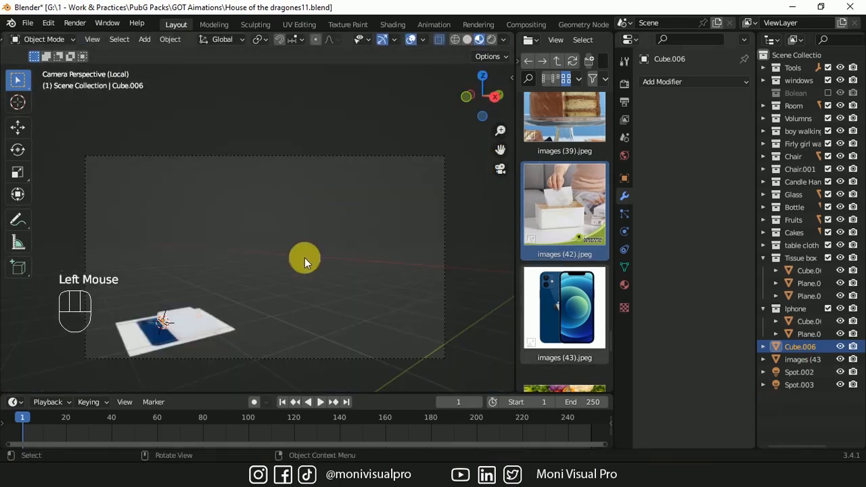
Save the file and add a Bevel modifier to the side buttons
{"action": "key", "text": "ctrl+s"}
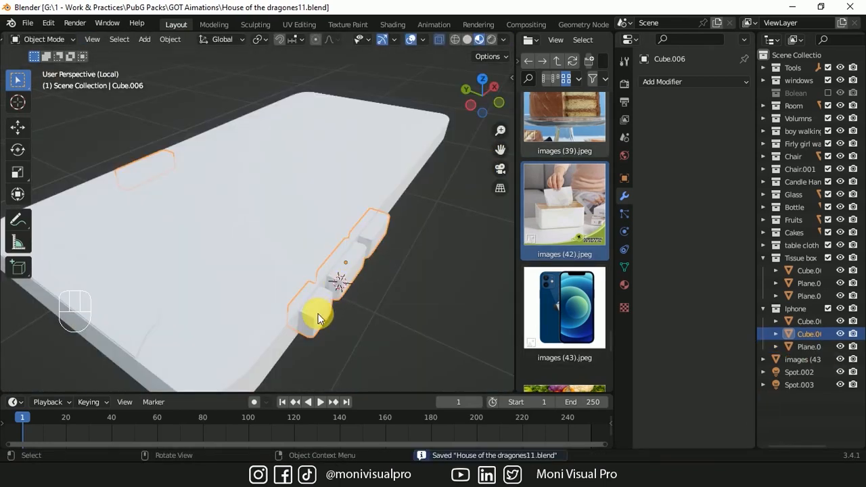
{"action": "left_click", "coordinate": [667, 81]}
{"action": "left_click", "coordinate": [508, 134]}
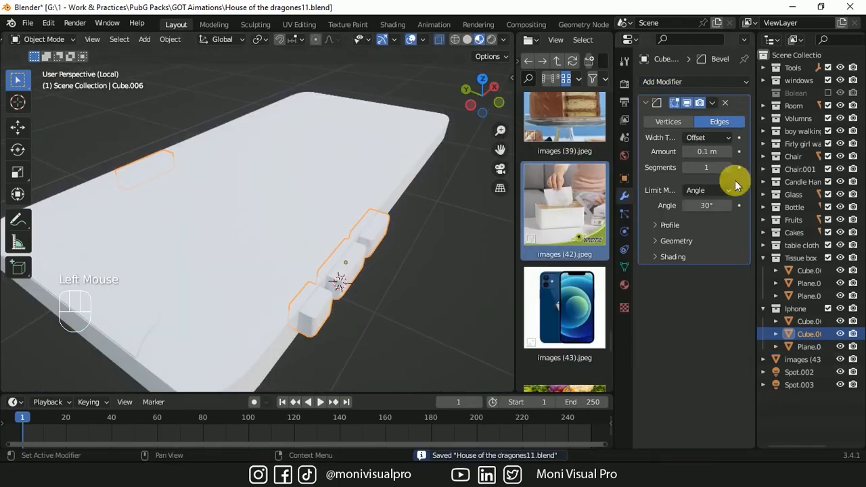
Give the phone body a new material with the dark blue sampled from the reference phone's back, metallic 0.443 and roughness 0.303
{"action": "left_click", "coordinate": [409, 196]}
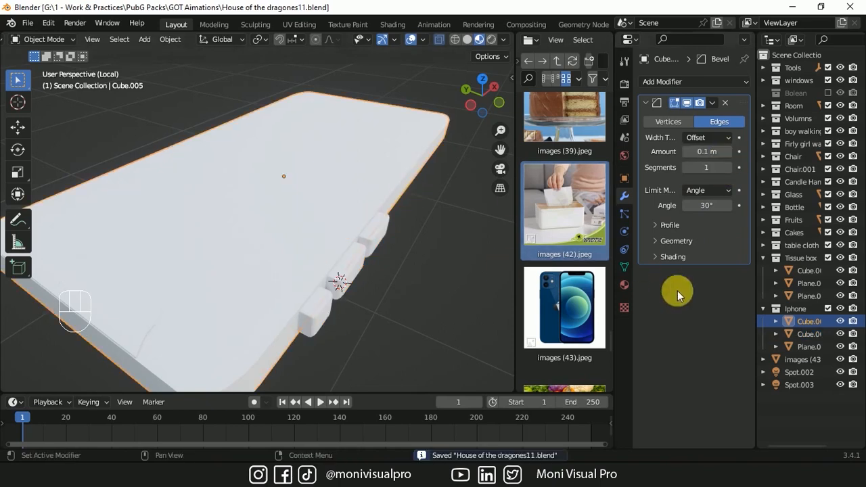
{"action": "left_click", "coordinate": [626, 290]}
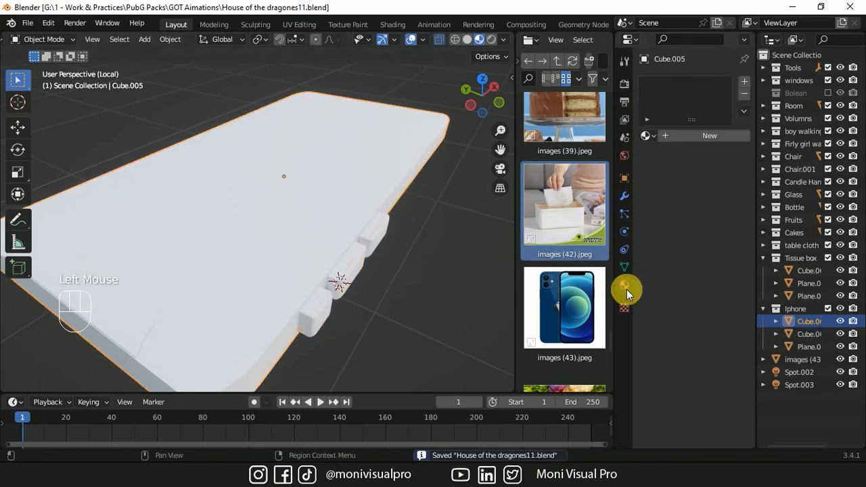
{"action": "left_click", "coordinate": [671, 136]}
{"action": "left_click", "coordinate": [717, 270]}
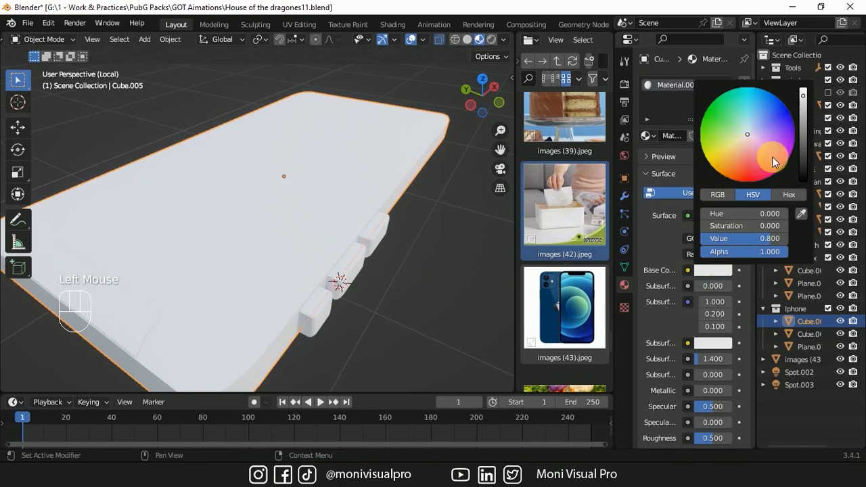
{"action": "left_click", "coordinate": [801, 215]}
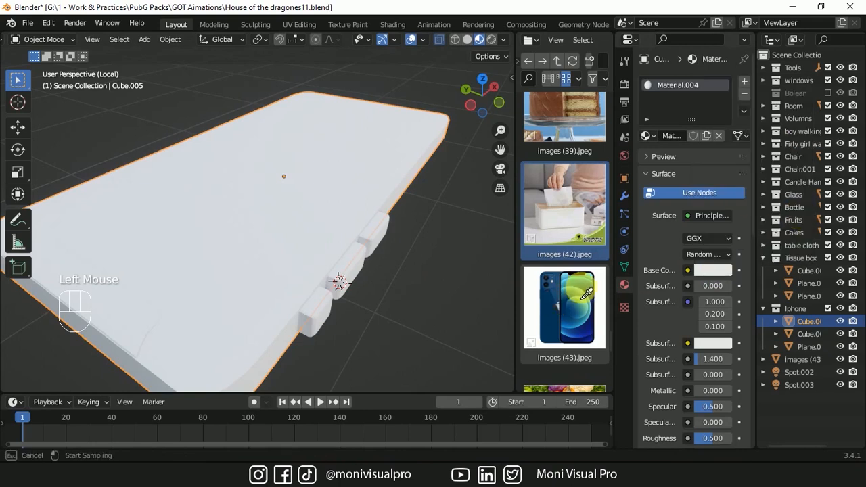
{"action": "left_click", "coordinate": [551, 310]}
{"action": "mouse_move", "coordinate": [696, 391]}
{"action": "left_mouse_down"}
{"action": "mouse_move", "coordinate": [732, 391]}
{"action": "mouse_move", "coordinate": [707, 391]}
{"action": "left_mouse_up"}
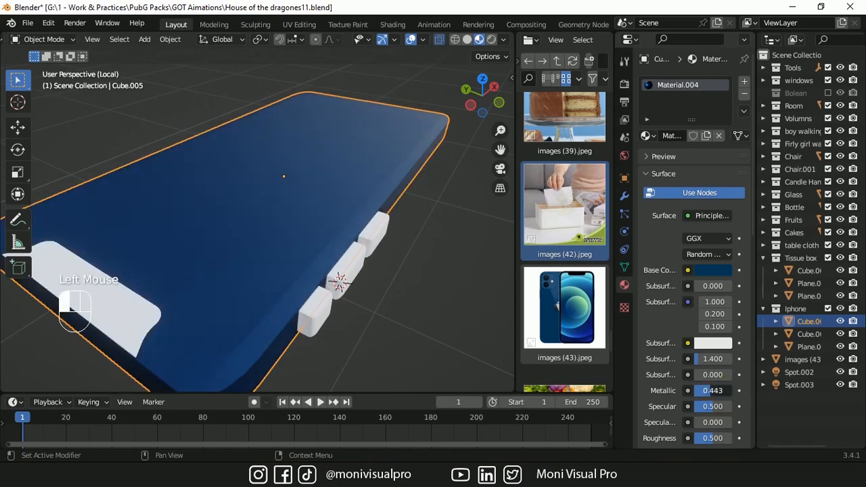
{"action": "left_click_drag", "start_coordinate": [713, 439], "coordinate": [706, 439]}
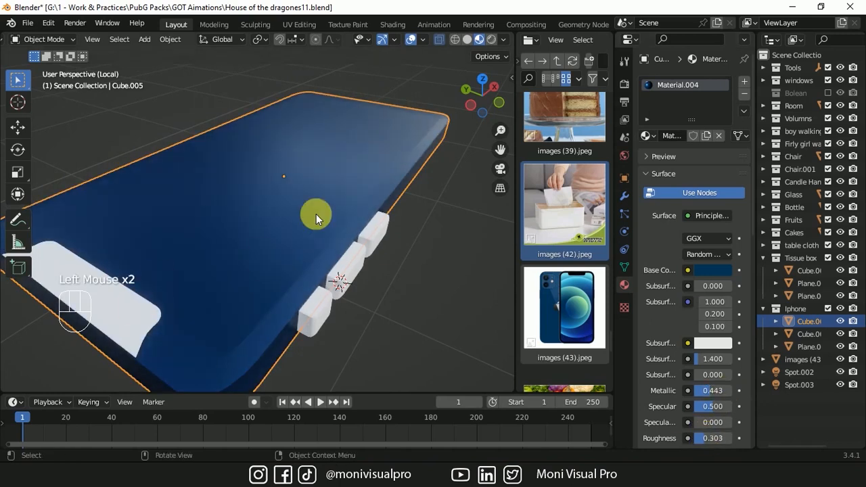
Select the phone's top face, name the body material "mobile casings" and add a second material slot with a new material named "Mobile screen"
{"action": "key", "text": "grave"}
{"action": "left_click", "coordinate": [309, 148]}
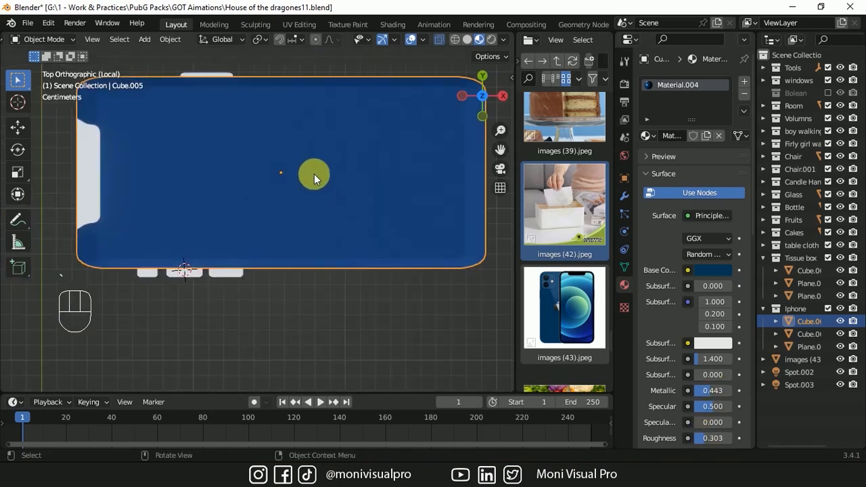
{"action": "key", "text": "Tab"}
{"action": "left_click", "coordinate": [377, 164]}
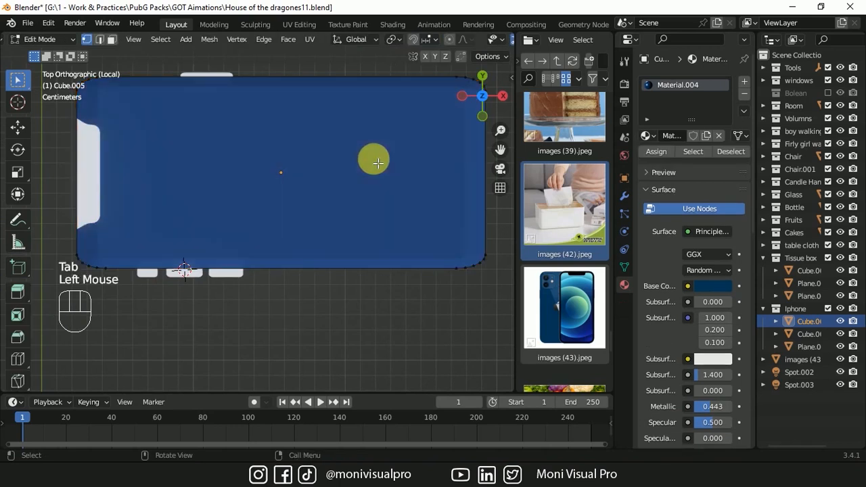
{"action": "scroll", "coordinate": [443, 40], "scroll_direction": "down", "scroll_amount": 5}
{"action": "left_click", "coordinate": [443, 40]}
{"action": "left_click", "coordinate": [325, 177]}
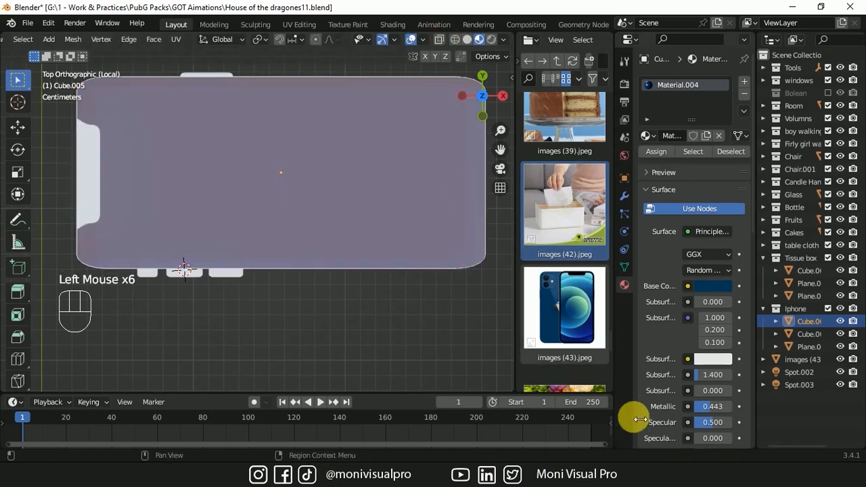
{"action": "left_click", "coordinate": [744, 82]}
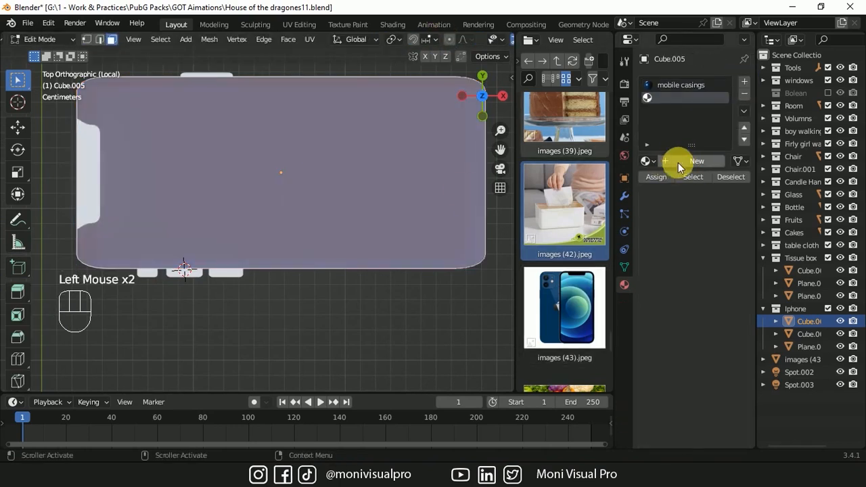
{"action": "left_click", "coordinate": [678, 163]}
{"action": "left_click", "coordinate": [680, 165]}
{"action": "type", "text": "Mobile"}
{"action": "left_click", "coordinate": [681, 169]}
Inset and extrude the phone's top face and assign the Mobile screen material to it
{"action": "key", "text": "i"}
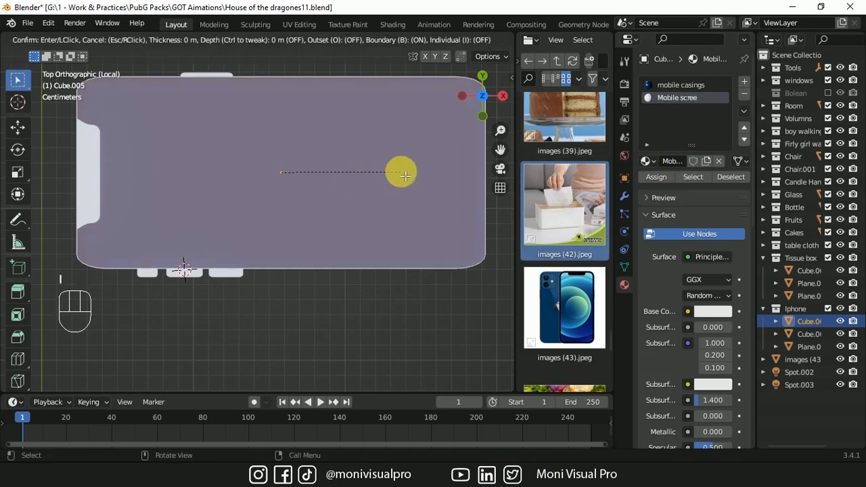
{"action": "left_click", "coordinate": [403, 175]}
{"action": "middle_click_drag", "start_coordinate": [405, 177], "coordinate": [426, 195]}
{"action": "key", "text": "g"}
{"action": "key", "text": "z"}
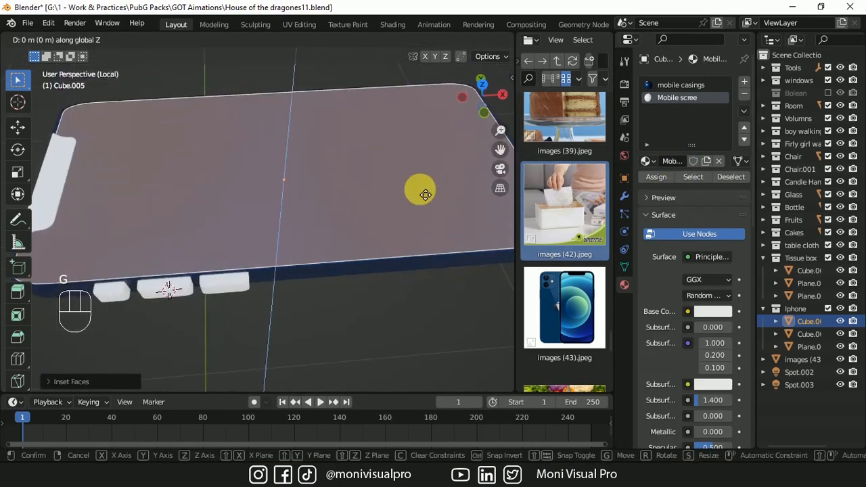
{"action": "left_click", "coordinate": [425, 195]}
{"action": "key", "text": "e"}
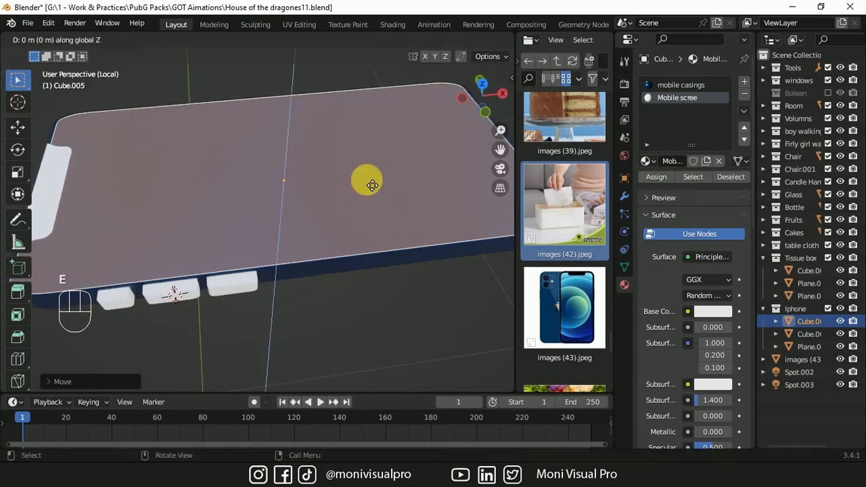
{"action": "left_click", "coordinate": [363, 180]}
{"action": "left_click", "coordinate": [663, 174]}
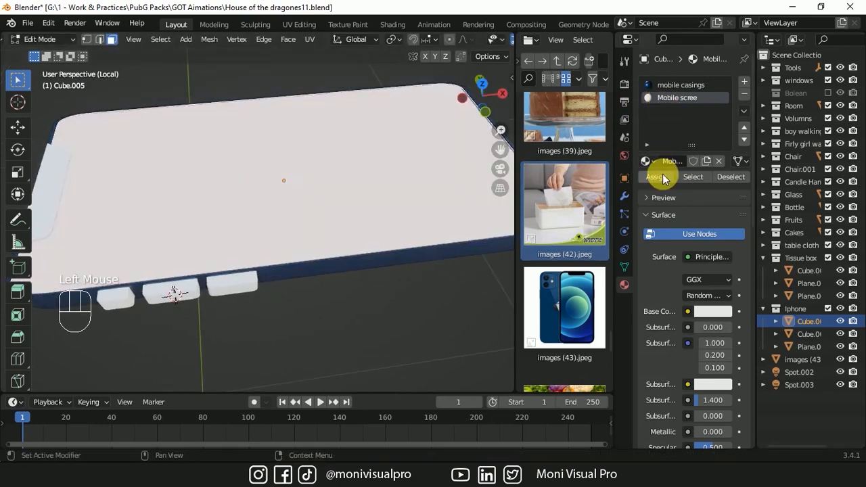
Link the phone body's materials to the side buttons so they share the dark blue casing material
{"action": "left_click_drag", "start_coordinate": [493, 99], "coordinate": [482, 103]}
{"action": "key", "text": "Tab"}
{"action": "left_click", "coordinate": [232, 283]}
{"action": "left_click", "coordinate": [266, 277], "text": "shift"}
{"action": "key", "text": "ctrl+l"}
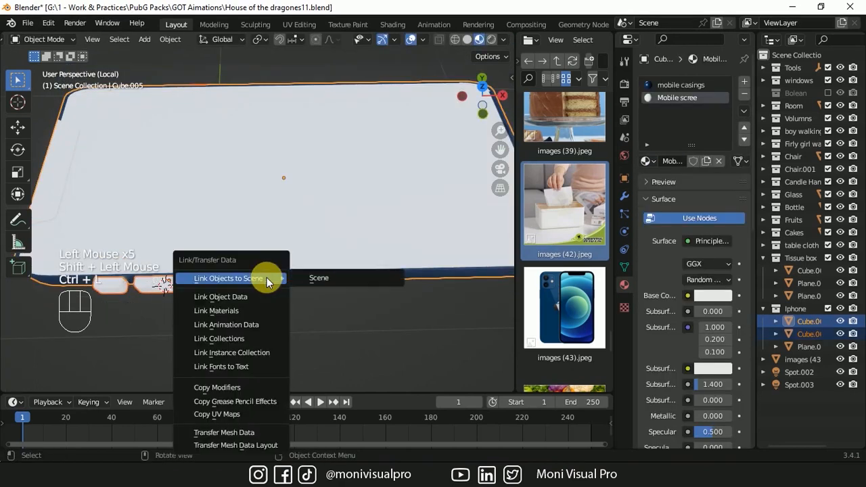
{"action": "left_click", "coordinate": [236, 308]}
{"action": "left_click", "coordinate": [326, 320]}
{"action": "left_click", "coordinate": [232, 285]}
{"action": "left_click", "coordinate": [291, 250]}
Enlarge and split the file browser area, turning the upper half into an image editor and the lower half into a shader editor
{"action": "left_click_drag", "start_coordinate": [487, 98], "coordinate": [478, 92]}
{"action": "left_click_drag", "start_coordinate": [516, 163], "coordinate": [360, 162]}
{"action": "left_click_drag", "start_coordinate": [365, 32], "coordinate": [379, 166]}
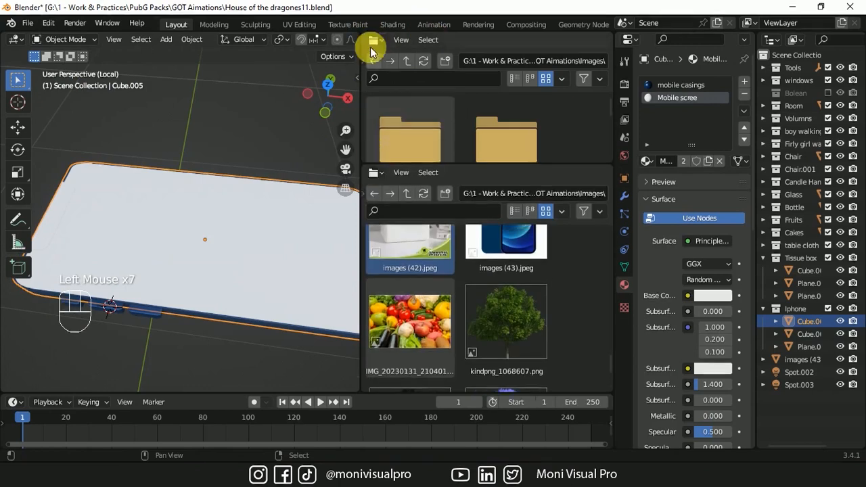
{"action": "left_click", "coordinate": [373, 39]}
{"action": "left_click", "coordinate": [395, 89]}
{"action": "left_click", "coordinate": [379, 167]}
{"action": "left_click", "coordinate": [389, 305]}
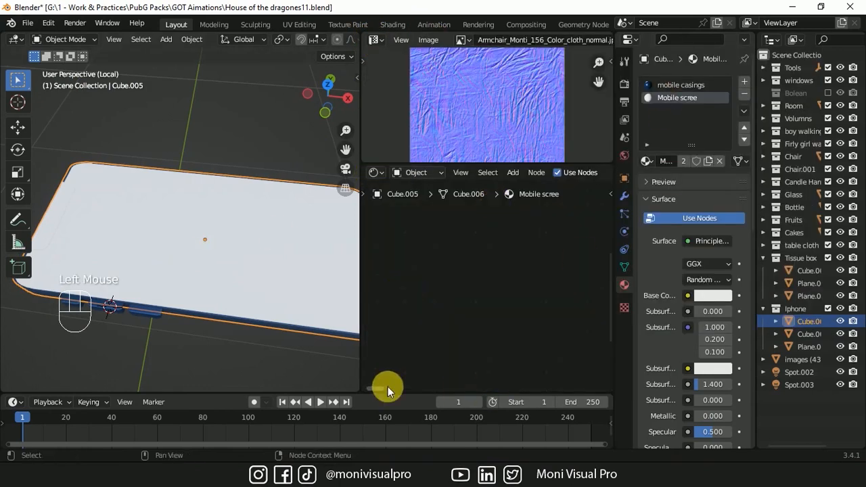
Add the images (43).jpeg reference as an image texture in the Mobile screen material and connect its Color to Base Color
{"action": "left_click", "coordinate": [460, 390]}
{"action": "left_click_drag", "start_coordinate": [613, 315], "coordinate": [616, 252]}
{"action": "left_click", "coordinate": [373, 475]}
{"action": "left_click_drag", "start_coordinate": [414, 357], "coordinate": [379, 279]}
{"action": "left_click_drag", "start_coordinate": [416, 292], "coordinate": [541, 282]}
{"action": "scroll", "coordinate": [527, 277], "scroll_direction": "right", "scroll_amount": 3, "text": "ctrl"}
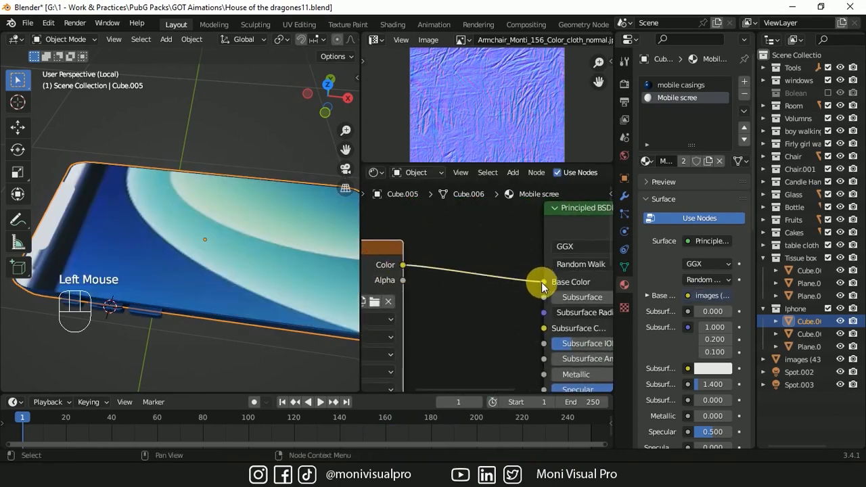
Unwrap the phone's screen face with Project from View in the top orthographic view
{"action": "key", "text": "Tab"}
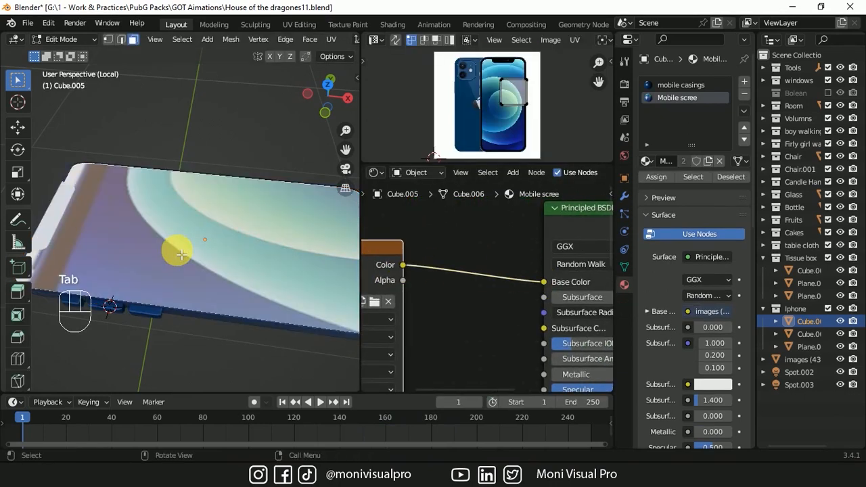
{"action": "key", "text": "u"}
{"action": "left_click", "coordinate": [261, 199]}
{"action": "key", "text": "grave"}
{"action": "left_click", "coordinate": [265, 132]}
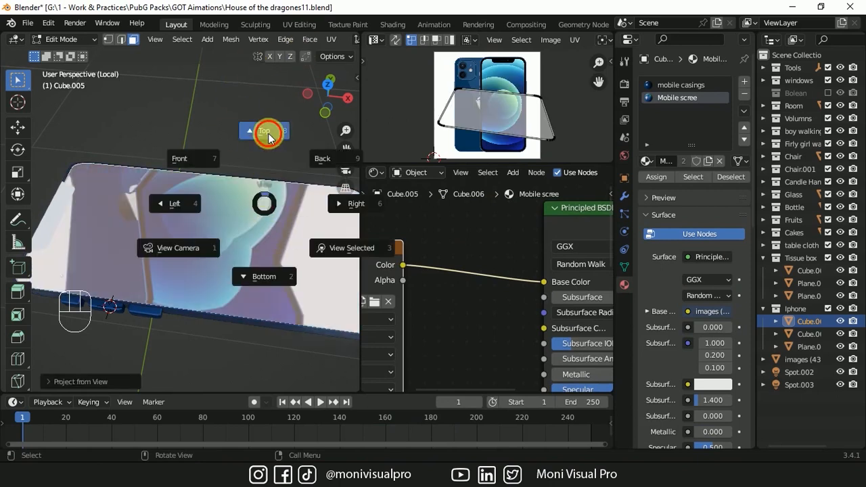
{"action": "left_click", "coordinate": [325, 41]}
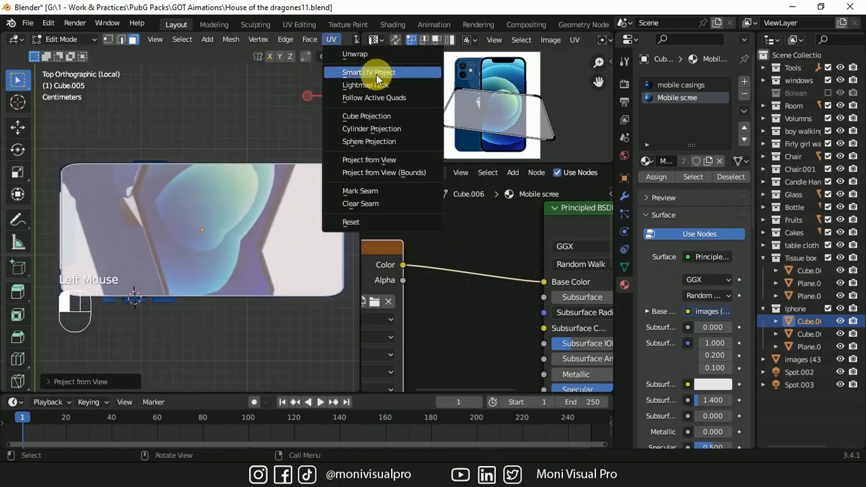
{"action": "left_click", "coordinate": [387, 164]}
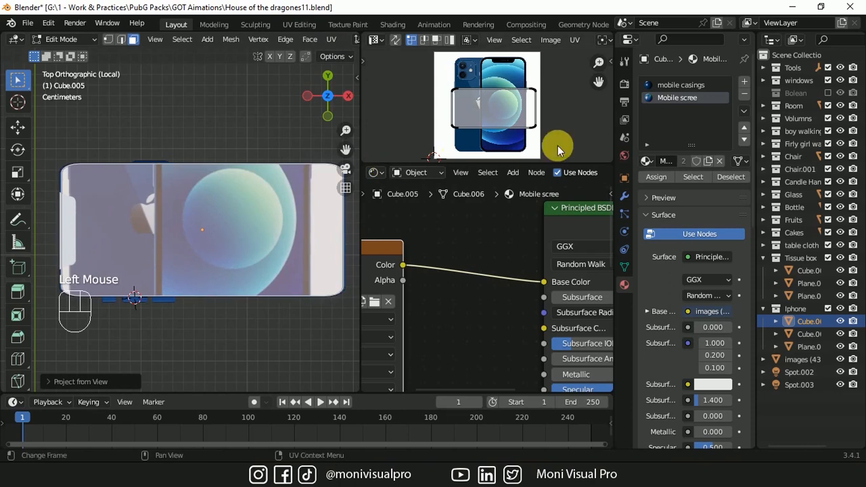
Rotate the screen face's UVs by 90 degrees and move them over the front-facing phone in the image
{"action": "key", "text": "a"}
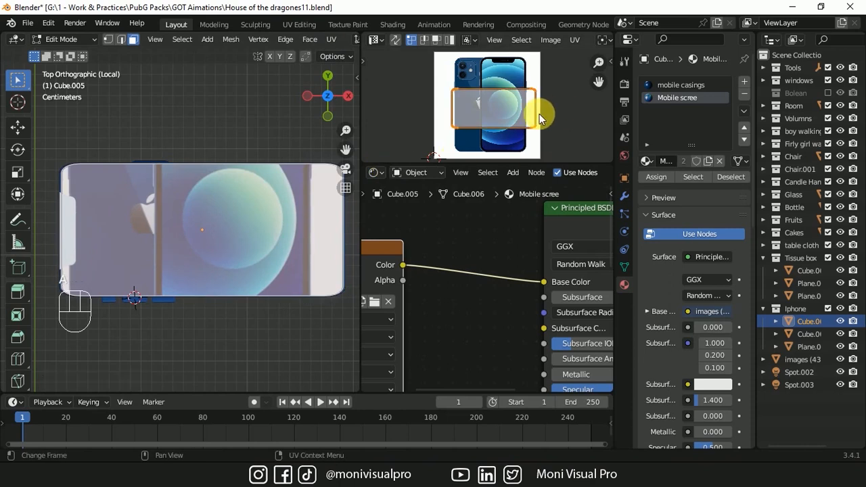
{"action": "type", "text": "r90"}
{"action": "left_click", "coordinate": [539, 114]}
{"action": "scroll", "coordinate": [535, 116], "scroll_direction": "up", "scroll_amount": 1}
{"action": "key", "text": "g"}
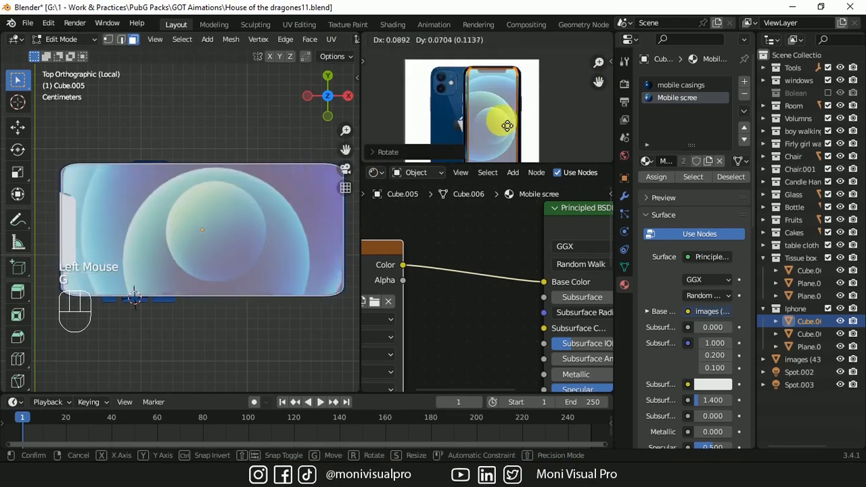
{"action": "left_click", "coordinate": [507, 128]}
Scale the screen UVs overall and along Y and reposition them to fit the display area of the reference phone
{"action": "left_click_drag", "start_coordinate": [598, 63], "coordinate": [598, 45]}
{"action": "left_click_drag", "start_coordinate": [598, 82], "coordinate": [586, 65]}
{"action": "left_click_drag", "start_coordinate": [490, 162], "coordinate": [490, 285]}
{"action": "left_click_drag", "start_coordinate": [598, 63], "coordinate": [598, 45]}
{"action": "key", "text": "s"}
{"action": "left_click", "coordinate": [562, 214]}
{"action": "key", "text": "g"}
{"action": "left_click", "coordinate": [563, 216]}
{"action": "key", "text": "s"}
{"action": "key", "text": "y"}
{"action": "left_click", "coordinate": [566, 217]}
{"action": "key", "text": "g"}
{"action": "left_click", "coordinate": [527, 188]}
{"action": "key", "text": "Tab"}
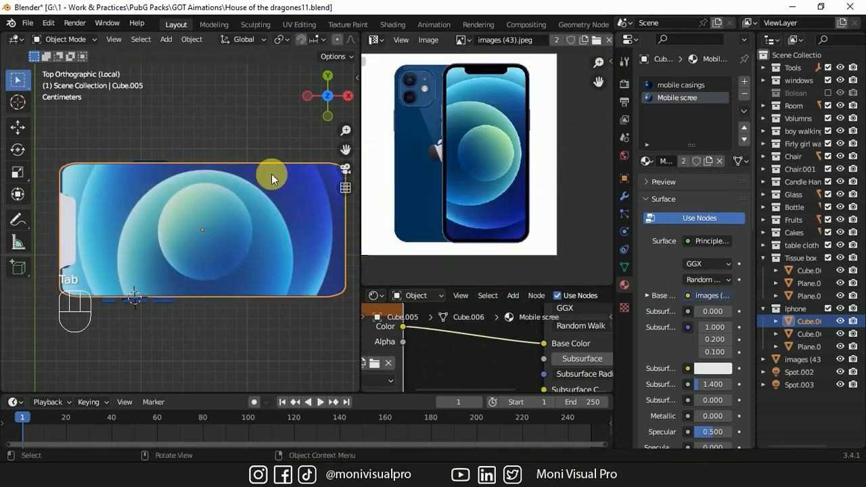
Apply the Mobile screen material to the notch plane and unwrap all its faces with Project from View from the top
{"action": "left_click", "coordinate": [68, 232]}
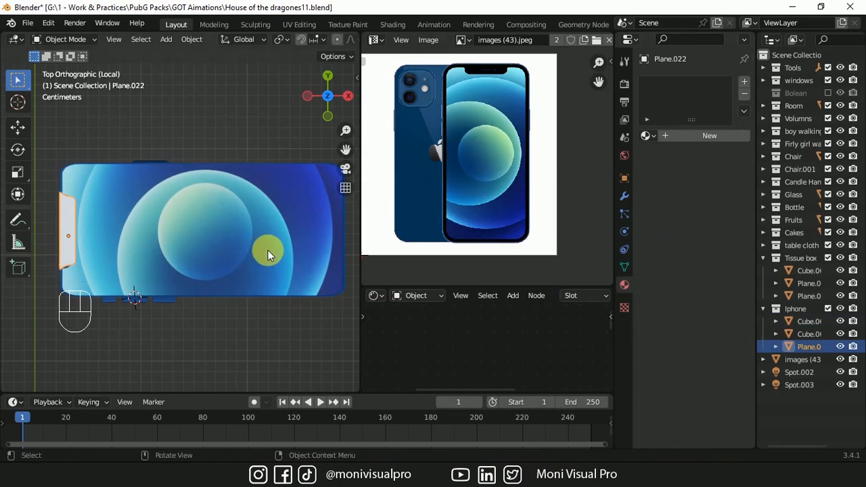
{"action": "left_click", "coordinate": [651, 136]}
{"action": "type", "text": "mobi"}
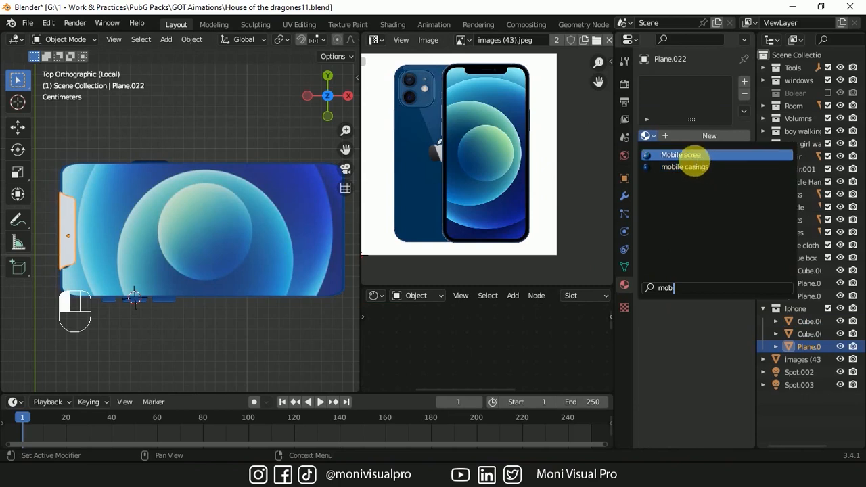
{"action": "left_click", "coordinate": [694, 158]}
{"action": "key", "text": "Tab"}
{"action": "key", "text": "a"}
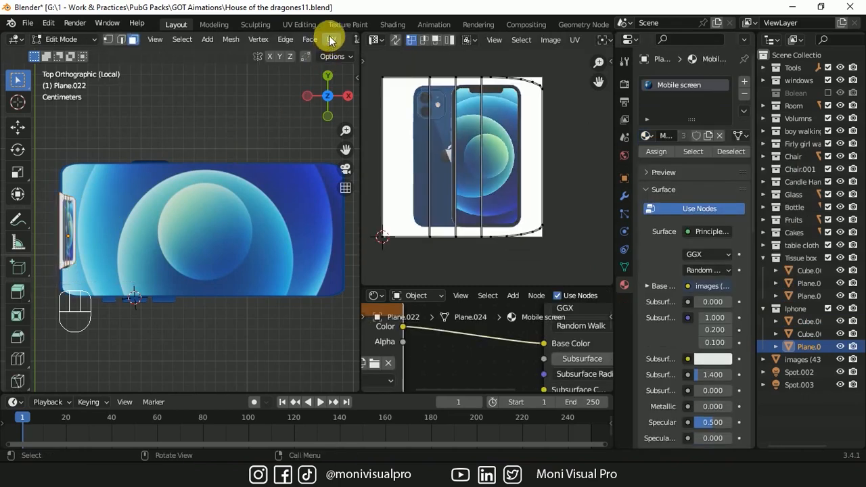
{"action": "left_click", "coordinate": [331, 40]}
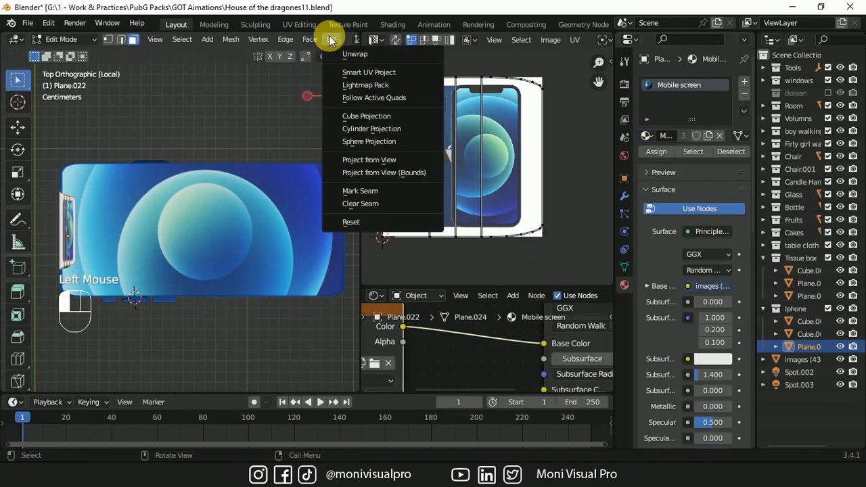
{"action": "left_click", "coordinate": [370, 161]}
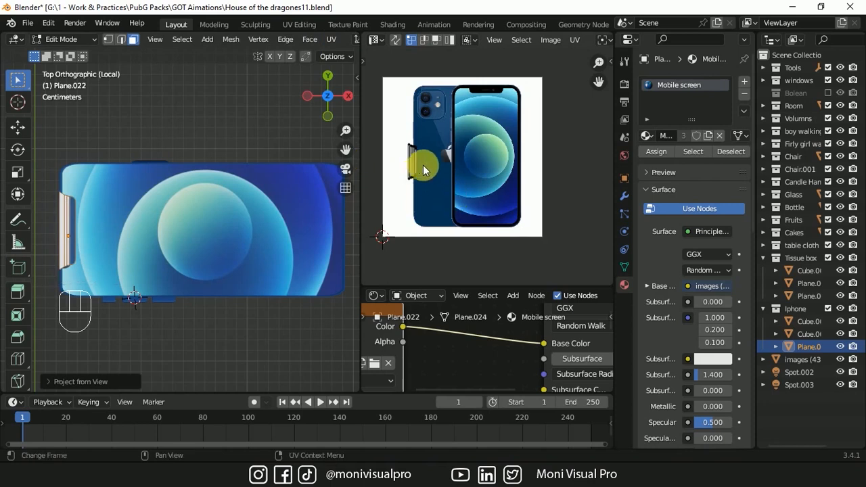
Rotate the notch UVs by 90 degrees, then move and scale them onto the notch of the phone in the image
{"action": "left_click", "coordinate": [440, 160]}
{"action": "scroll", "coordinate": [440, 160], "scroll_direction": "up", "scroll_amount": 1}
{"action": "key", "text": "r"}
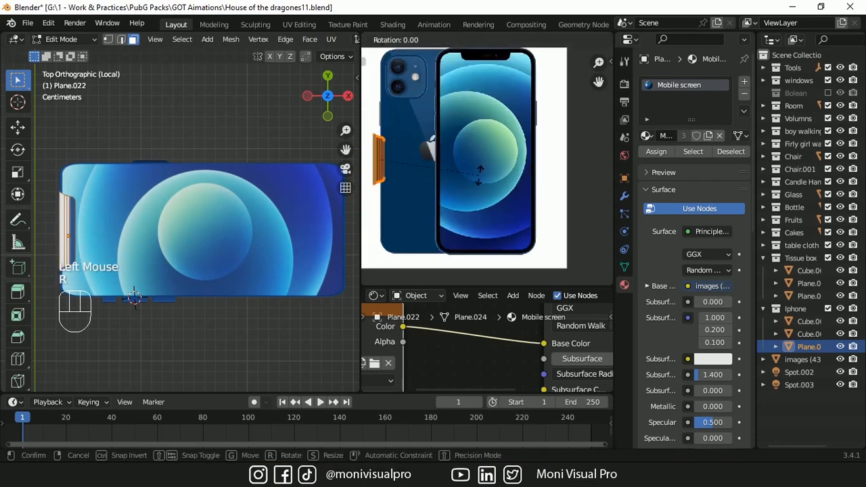
{"action": "type", "text": "90"}
{"action": "key", "text": "Return"}
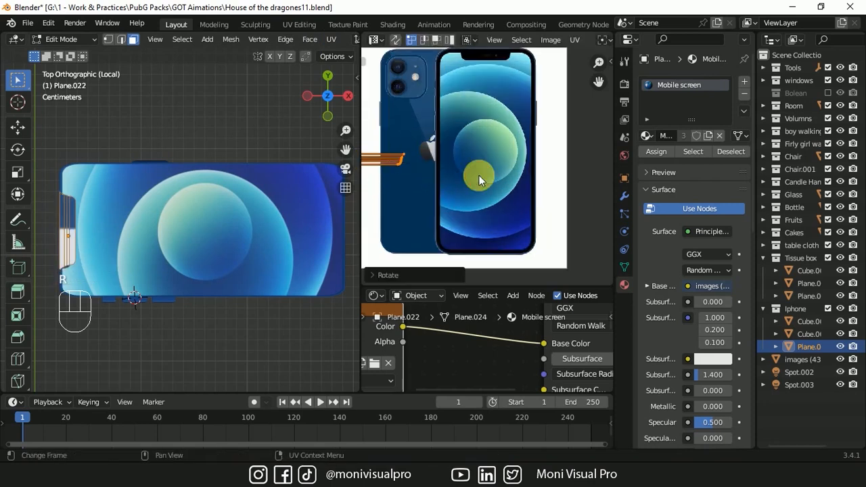
{"action": "key", "text": "g"}
{"action": "left_click", "coordinate": [590, 80]}
{"action": "scroll", "coordinate": [535, 126], "scroll_direction": "up", "scroll_amount": 4}
{"action": "key", "text": "s"}
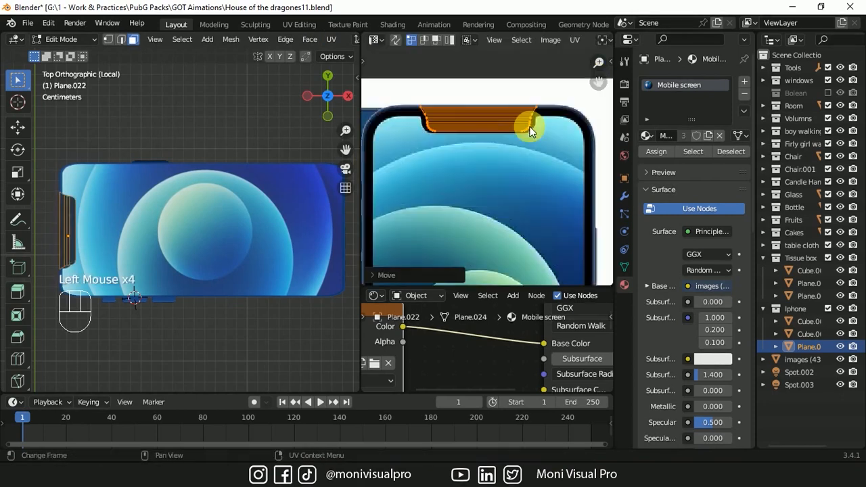
Select the rim face loop around the phone's screen and create a material named "Black" with black base color, metallic 0.311 and roughness 0.270
{"action": "left_click", "coordinate": [238, 361]}
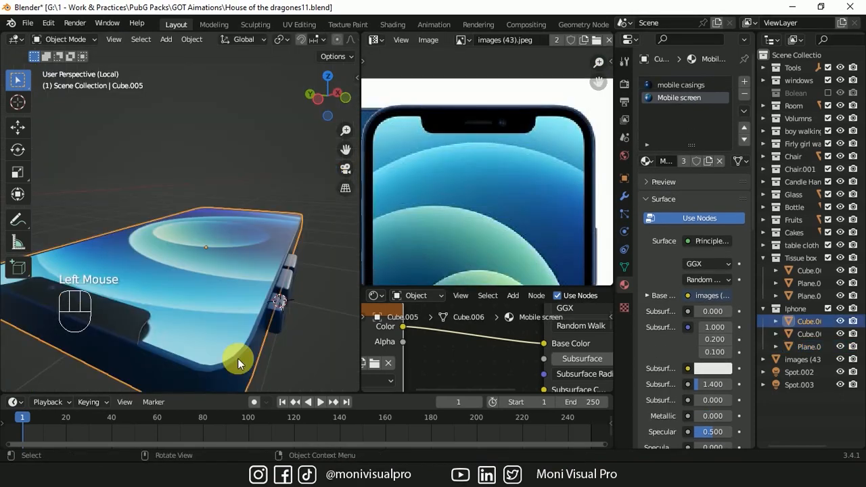
{"action": "key", "text": "Tab"}
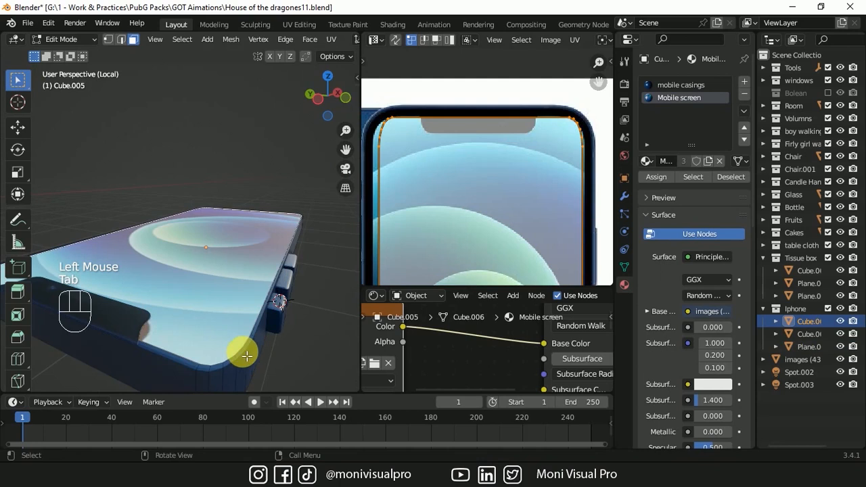
{"action": "left_click", "coordinate": [244, 354]}
{"action": "left_click", "coordinate": [246, 356], "text": "alt"}
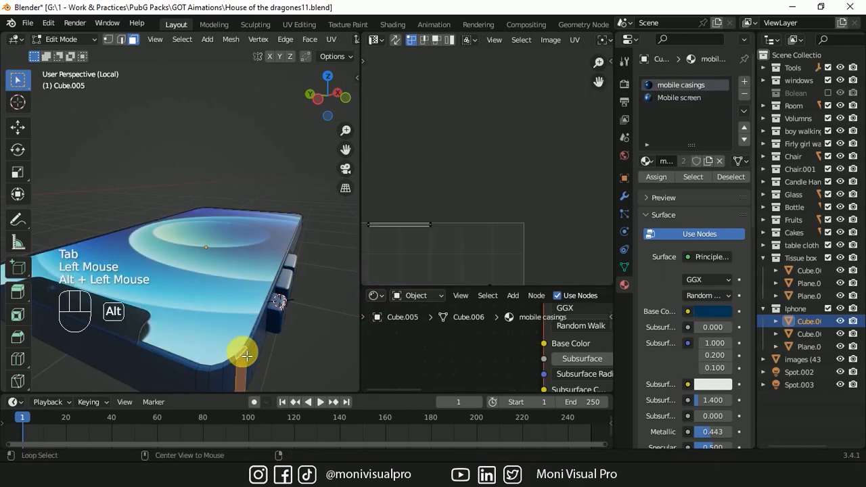
{"action": "left_click", "coordinate": [249, 350], "text": "alt"}
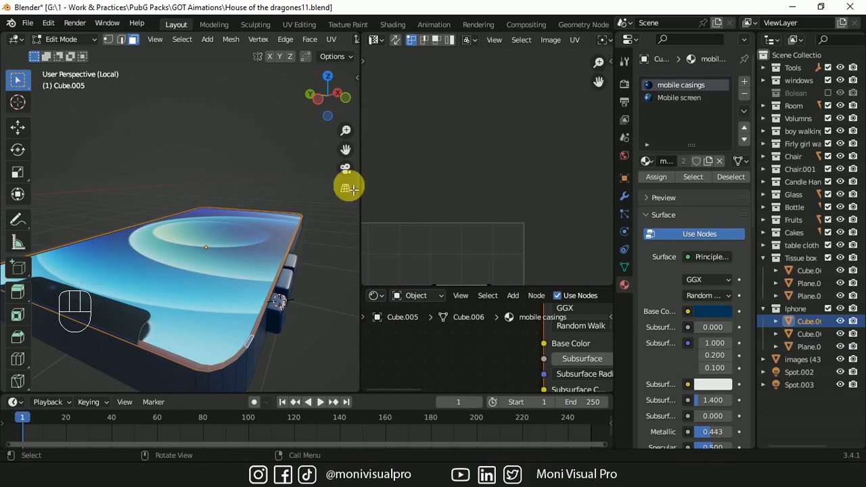
{"action": "left_click", "coordinate": [744, 82]}
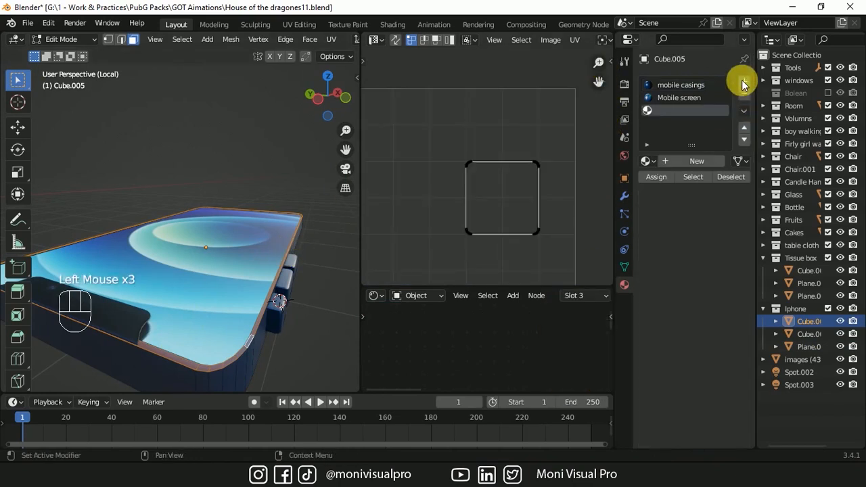
{"action": "left_click", "coordinate": [674, 163]}
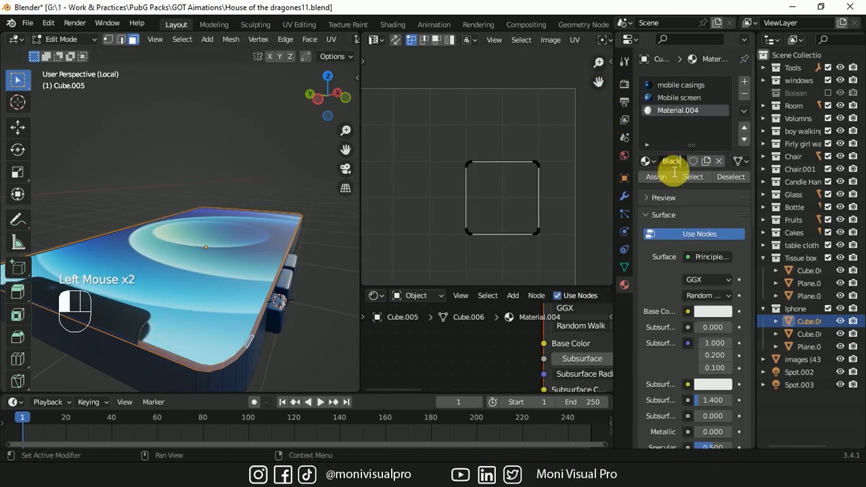
{"action": "key", "text": "Return"}
{"action": "left_click", "coordinate": [712, 312]}
{"action": "left_click_drag", "start_coordinate": [803, 186], "coordinate": [803, 223]}
{"action": "left_click_drag", "start_coordinate": [697, 433], "coordinate": [708, 435]}
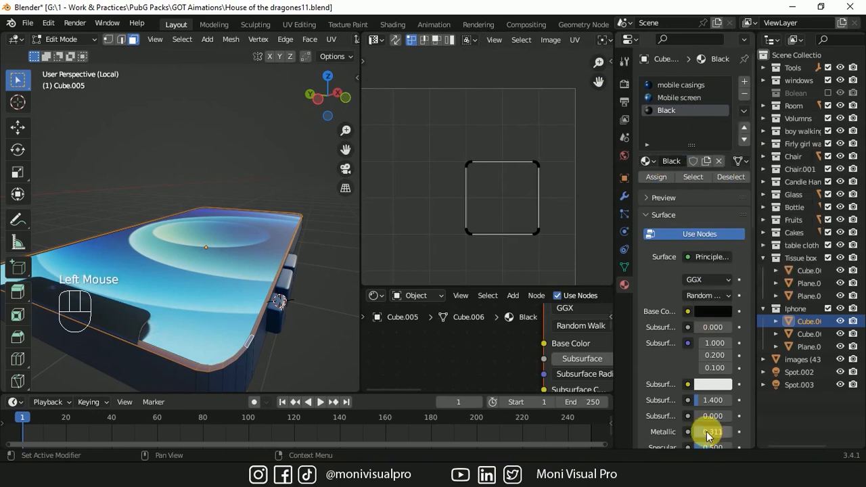
{"action": "scroll", "coordinate": [708, 435], "scroll_direction": "down", "scroll_amount": 3}
{"action": "key", "text": "Tab"}
{"action": "key", "text": "Tab"}
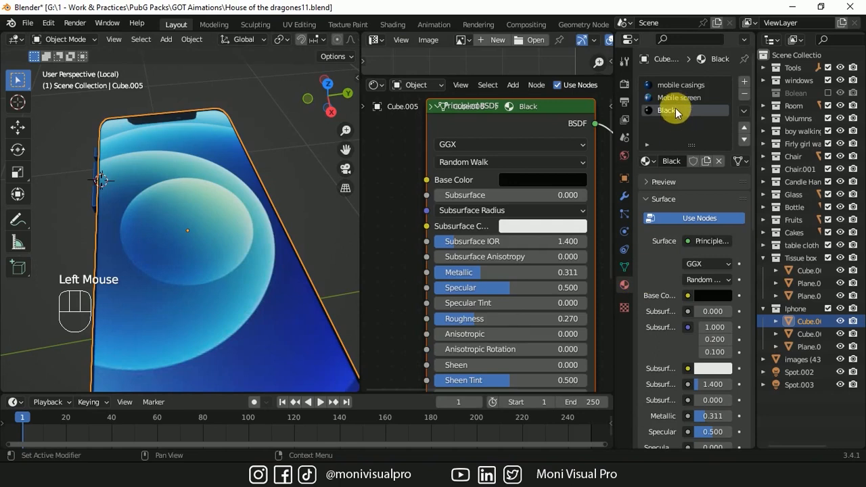
In the Mobile screen material, link the image texture's Color output to a further input of the Principled BSDF
{"action": "left_click", "coordinate": [675, 98]}
{"action": "scroll", "coordinate": [420, 257], "scroll_direction": "left", "scroll_amount": 4}
{"action": "scroll", "coordinate": [420, 258], "scroll_direction": "down", "scroll_amount": 3}
{"action": "scroll", "coordinate": [420, 257], "scroll_direction": "up", "scroll_amount": 2}
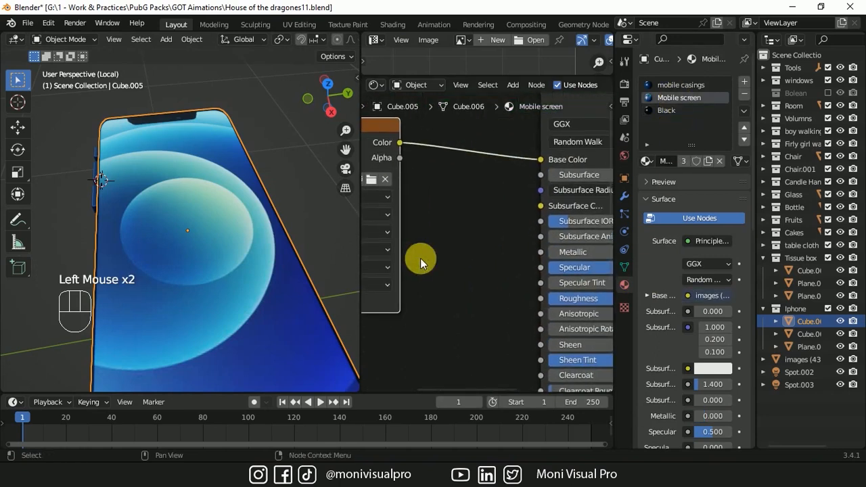
{"action": "left_click_drag", "start_coordinate": [399, 144], "coordinate": [531, 304]}
{"action": "scroll", "coordinate": [530, 305], "scroll_direction": "up", "scroll_amount": 5, "text": "shift"}
{"action": "left_click_drag", "start_coordinate": [372, 150], "coordinate": [513, 167]}
{"action": "scroll", "coordinate": [488, 250], "scroll_direction": "down", "scroll_amount": 4, "text": "shift"}
{"action": "left_click_drag", "start_coordinate": [328, 91], "coordinate": [310, 95]}
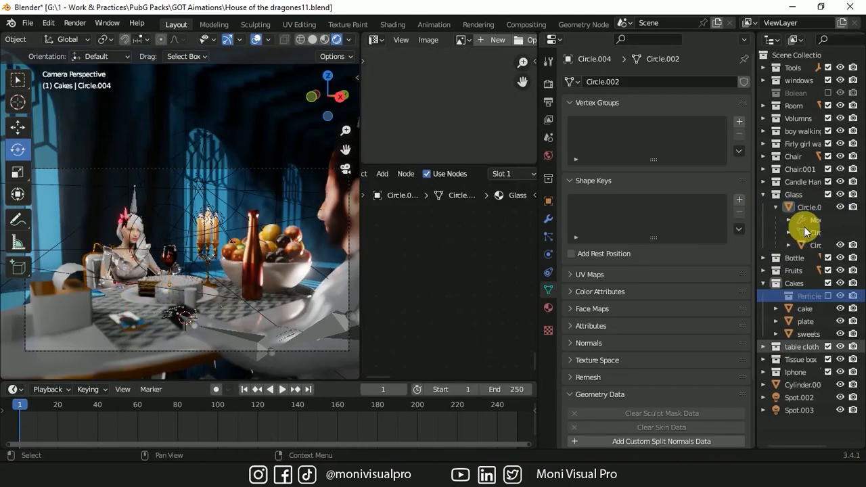
Isolate the wine glass and its drink in local view with Material Preview shading, and undo a trial rotation of the glass
{"action": "left_click", "coordinate": [810, 208]}
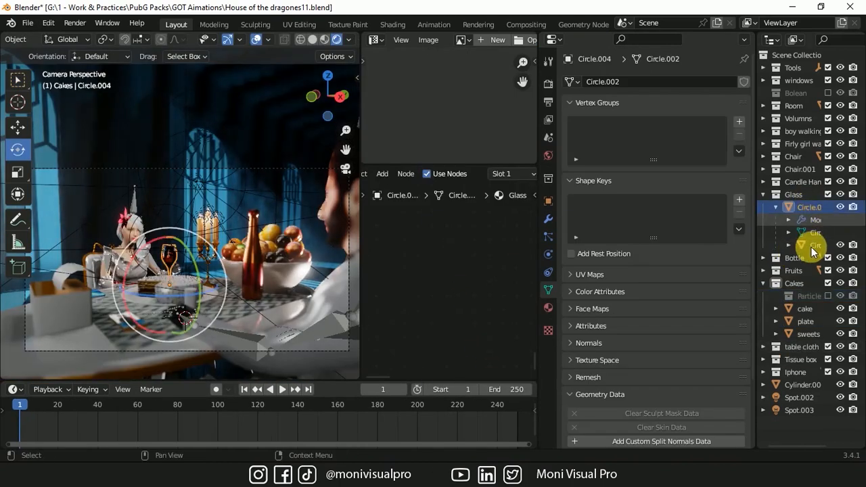
{"action": "left_click", "coordinate": [811, 248]}
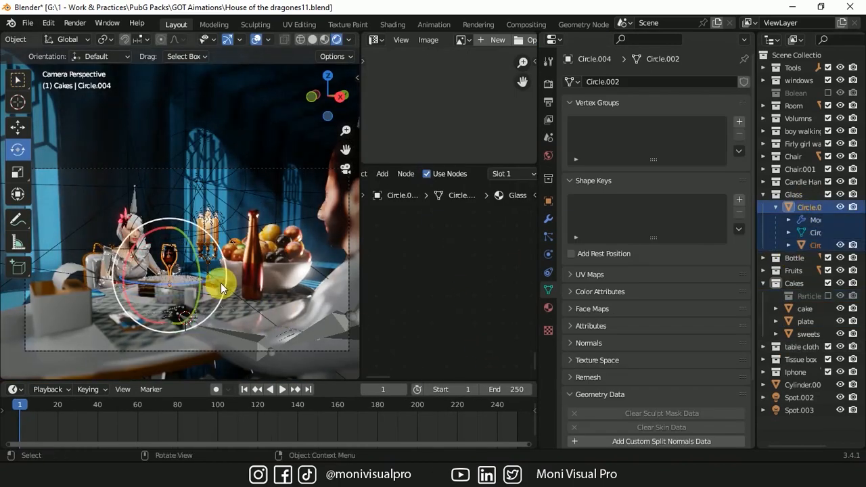
{"action": "key", "text": "KP_Divide"}
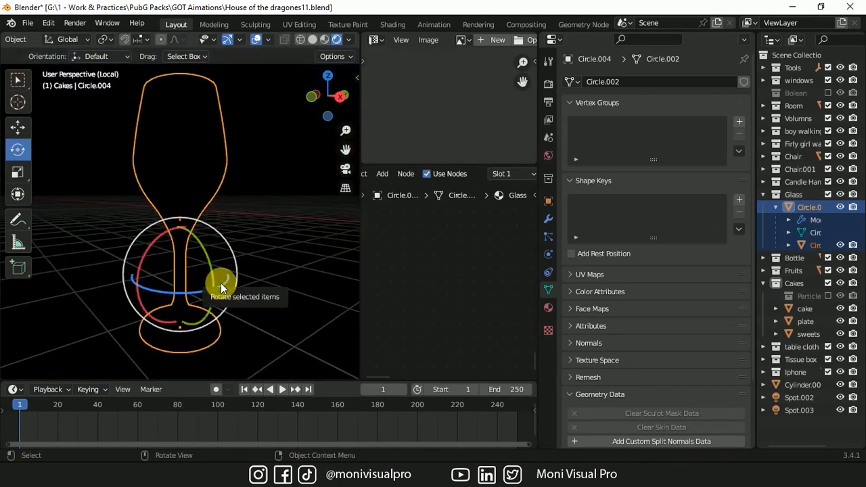
{"action": "key", "text": "z"}
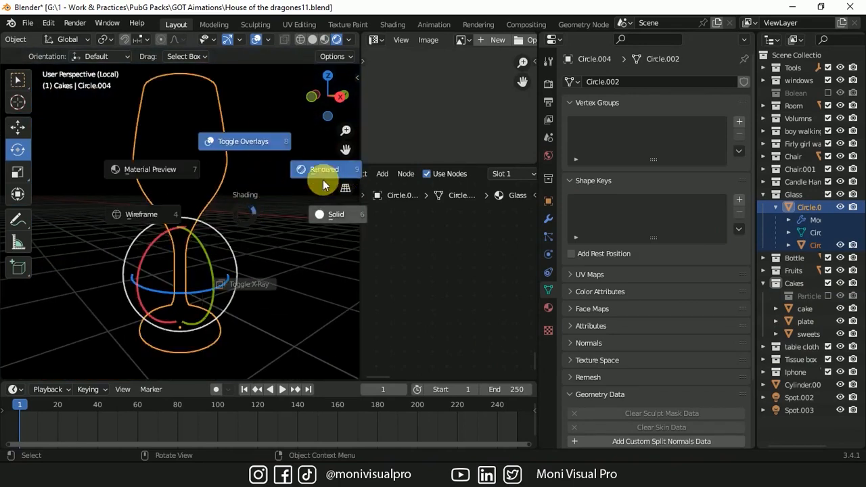
{"action": "left_click", "coordinate": [156, 170]}
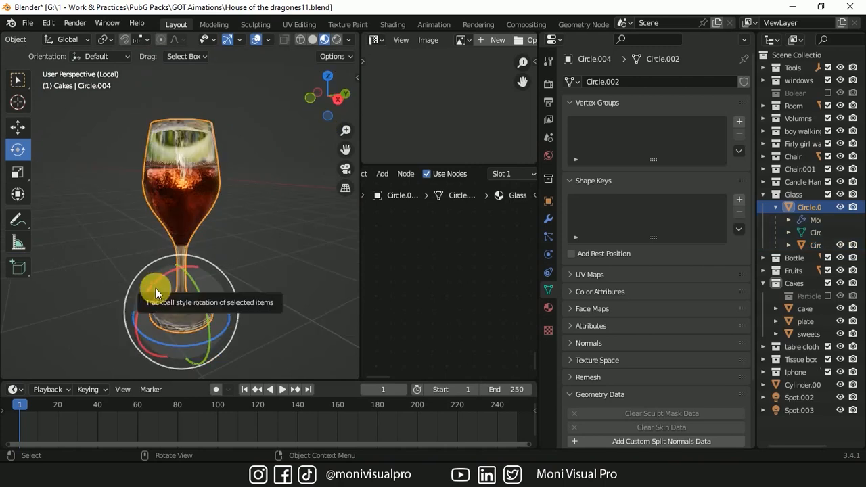
{"action": "left_click_drag", "start_coordinate": [149, 287], "coordinate": [256, 278]}
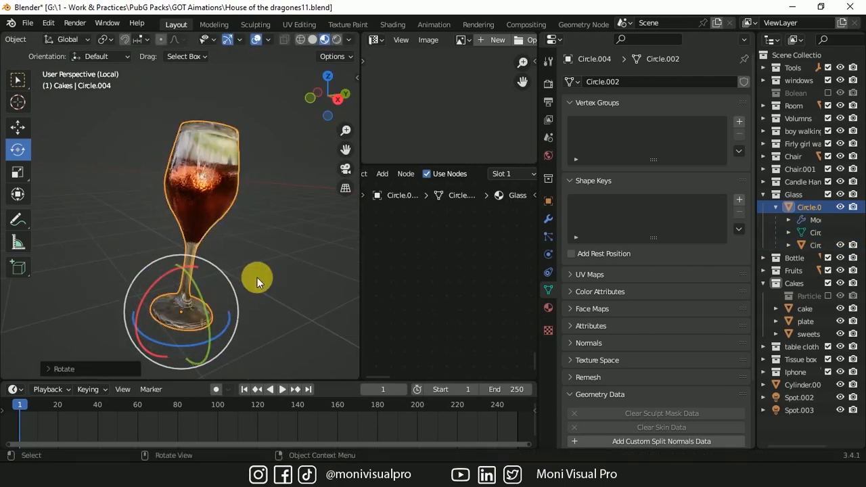
{"action": "key", "text": "ctrl+z"}
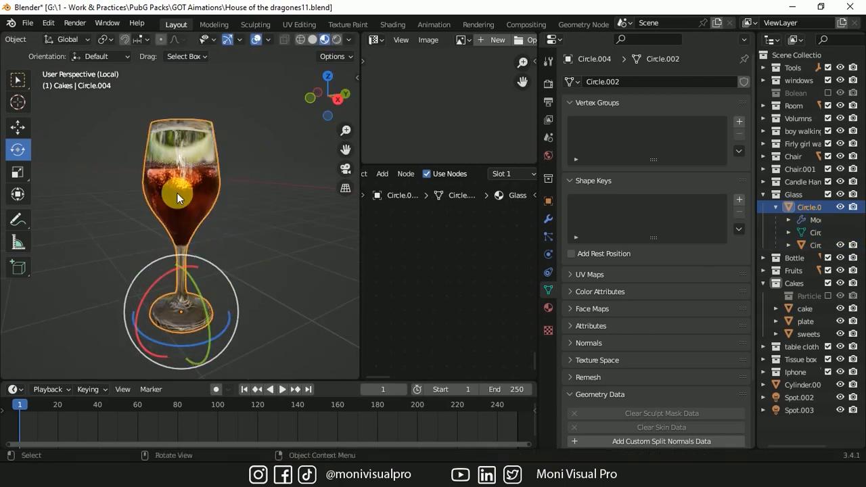
Give the drink inside the glass a Basis shape key and a second shape key named "Coke movement"
{"action": "left_click", "coordinate": [807, 242]}
{"action": "left_click_drag", "start_coordinate": [151, 210], "coordinate": [161, 250]}
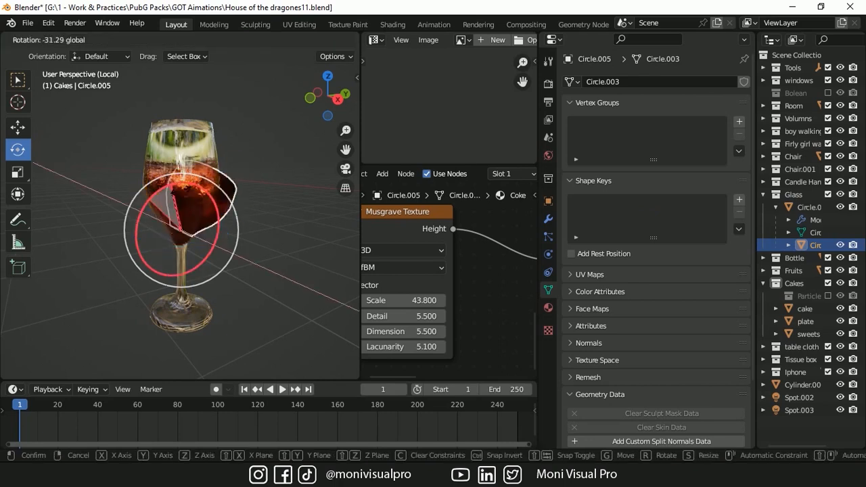
{"action": "key", "text": "Escape"}
{"action": "left_click_drag", "start_coordinate": [347, 149], "coordinate": [352, 151]}
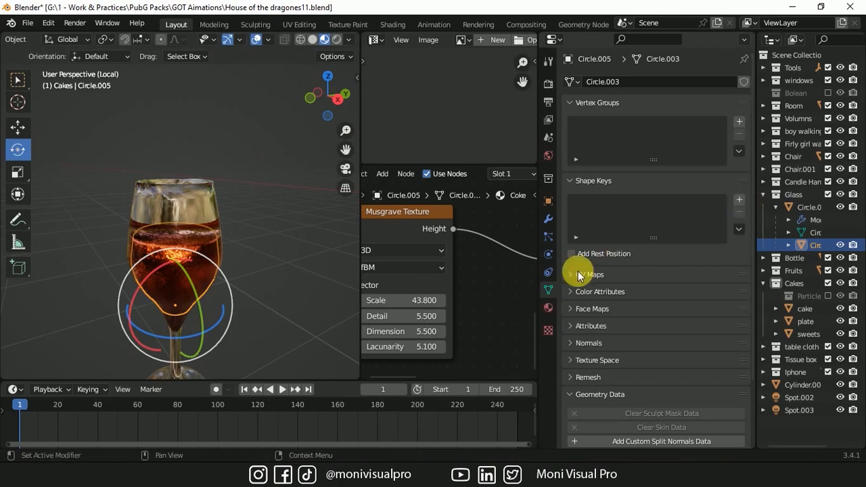
{"action": "left_click", "coordinate": [544, 276]}
{"action": "left_click", "coordinate": [548, 290]}
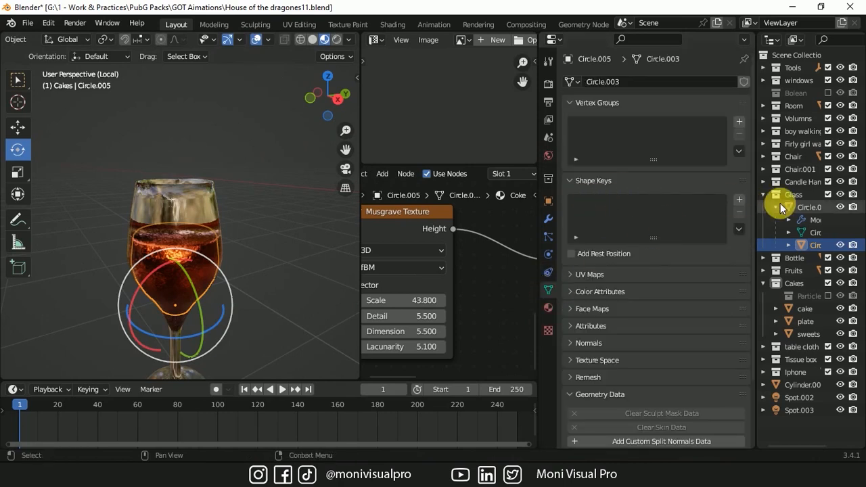
{"action": "left_click", "coordinate": [738, 202]}
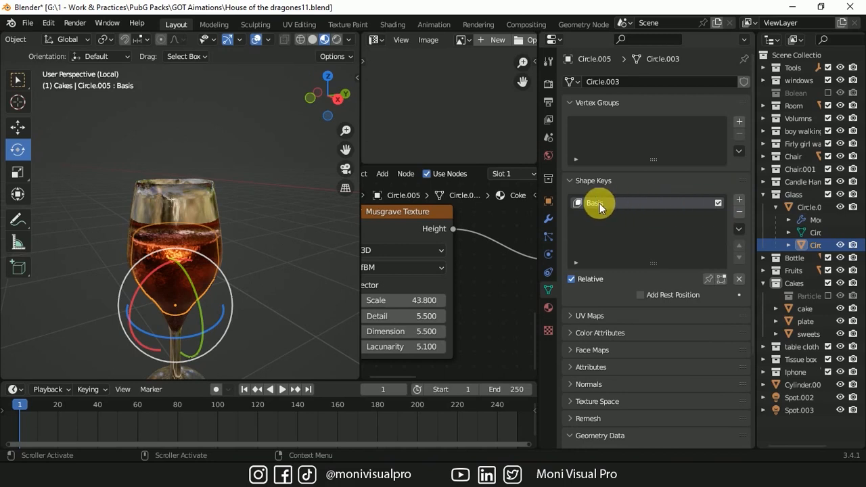
{"action": "left_click", "coordinate": [736, 201]}
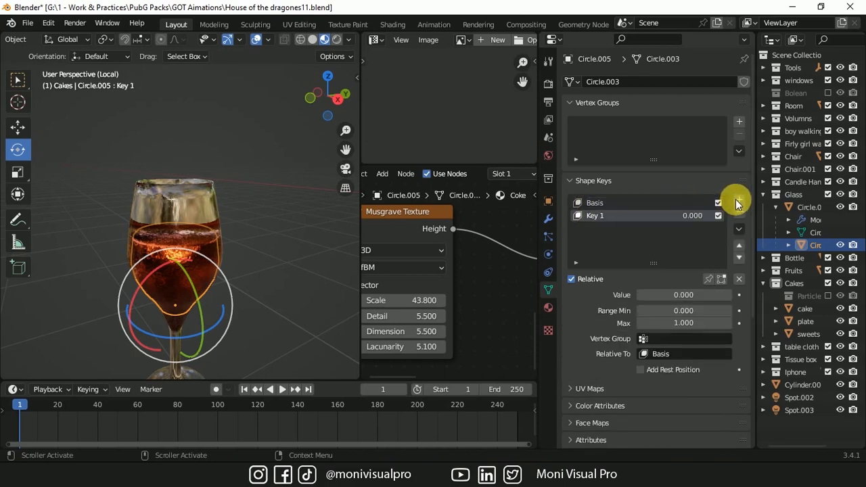
{"action": "type", "text": "t"}
{"action": "key", "text": "Return"}
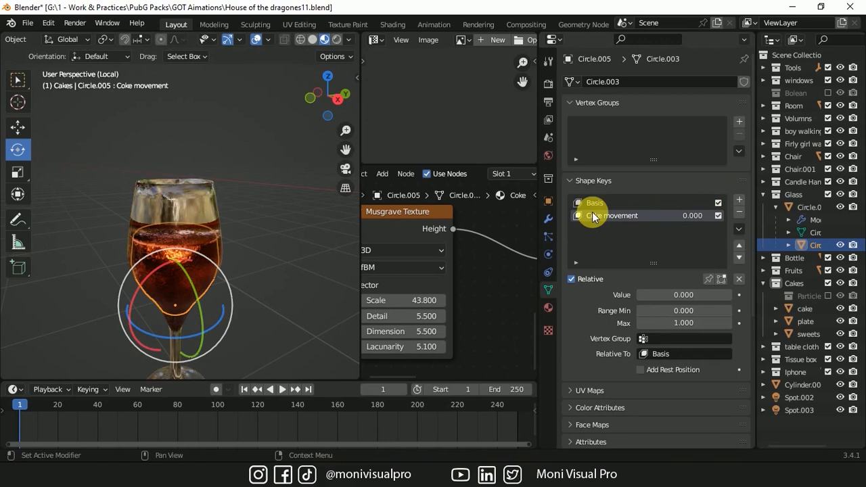
In the Coke movement shape key, select a run of faces along the drink's surface edge and raise them with proportional editing
{"action": "key", "text": "Tab"}
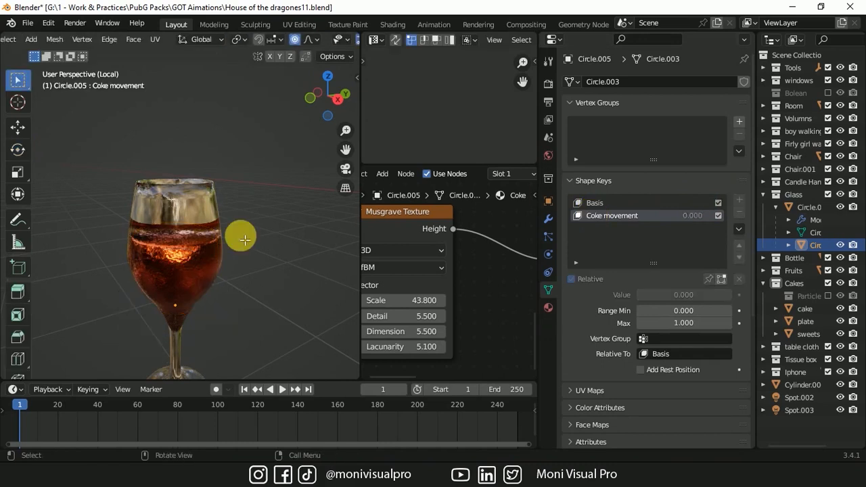
{"action": "left_click_drag", "start_coordinate": [318, 112], "coordinate": [324, 88]}
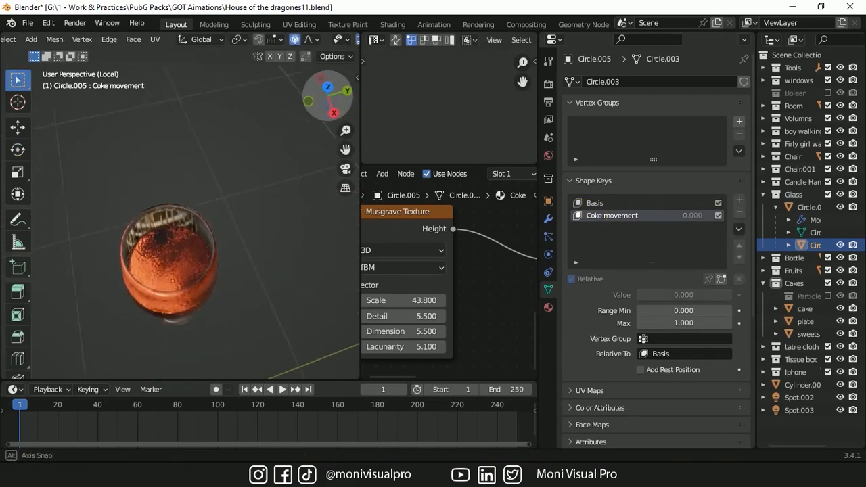
{"action": "scroll", "coordinate": [126, 41], "scroll_direction": "up", "scroll_amount": 3}
{"action": "scroll", "coordinate": [201, 240], "scroll_direction": "up", "scroll_amount": 5}
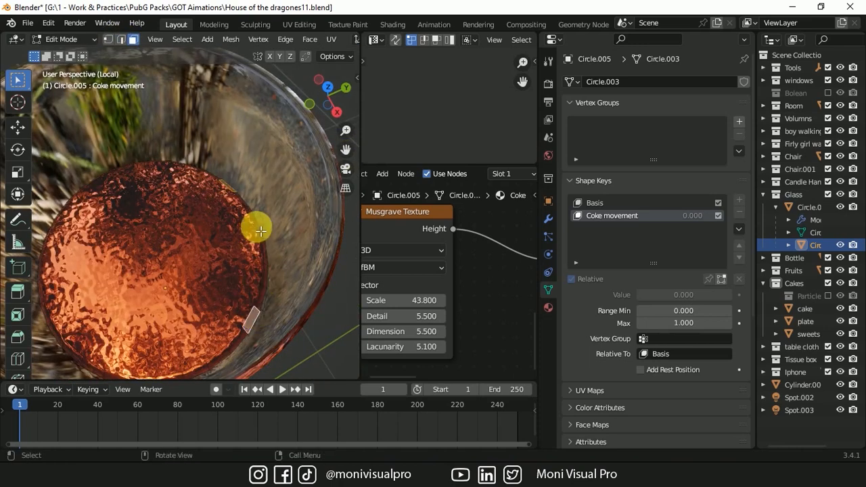
{"action": "left_click", "coordinate": [231, 190], "text": "ctrl"}
{"action": "scroll", "coordinate": [351, 112], "scroll_direction": "down", "scroll_amount": 5}
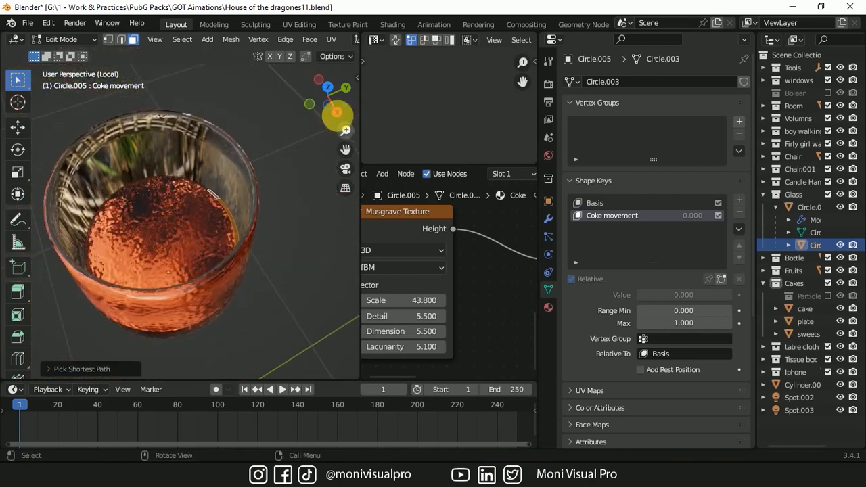
{"action": "scroll", "coordinate": [166, 41], "scroll_direction": "down", "scroll_amount": 5}
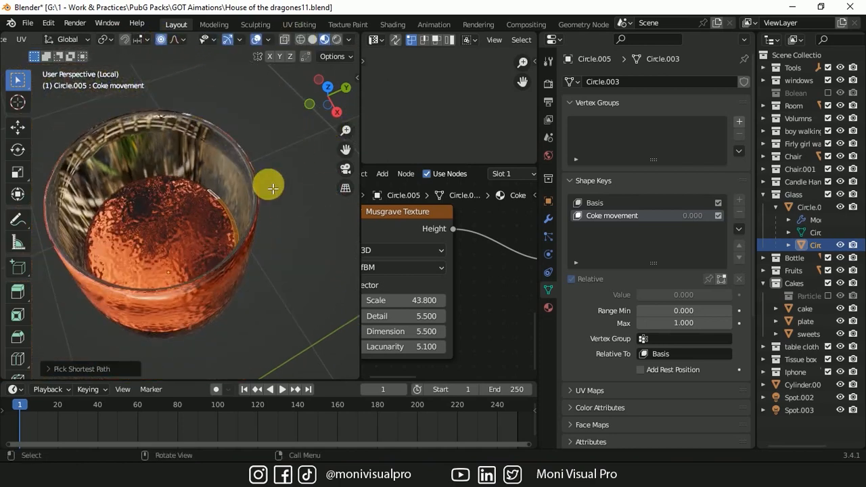
{"action": "key", "text": "shift+space"}
{"action": "key", "text": "g"}
{"action": "left_click_drag", "start_coordinate": [236, 213], "coordinate": [251, 173]}
Nudge the raised edge of the drink sideways and a little higher inside the glass
{"action": "left_click_drag", "start_coordinate": [330, 100], "coordinate": [327, 71]}
{"action": "left_click_drag", "start_coordinate": [277, 186], "coordinate": [270, 188]}
{"action": "left_click_drag", "start_coordinate": [330, 100], "coordinate": [328, 90]}
{"action": "left_click_drag", "start_coordinate": [239, 139], "coordinate": [240, 120]}
Select the faces on the opposite edge of the drink's surface and lower them with proportional editing to tilt the liquid
{"action": "left_click_drag", "start_coordinate": [337, 107], "coordinate": [228, 380]}
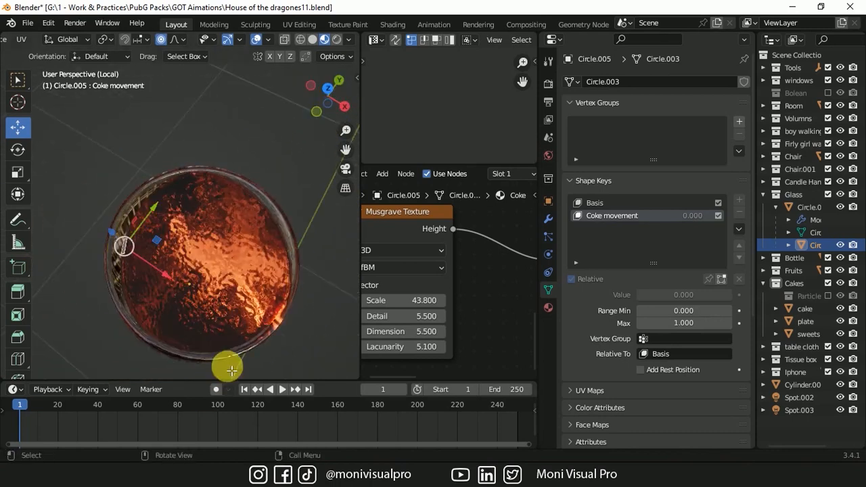
{"action": "left_click_drag", "start_coordinate": [329, 111], "coordinate": [196, 362]}
{"action": "left_click", "coordinate": [197, 360], "text": "ctrl"}
{"action": "left_click_drag", "start_coordinate": [336, 114], "coordinate": [326, 62]}
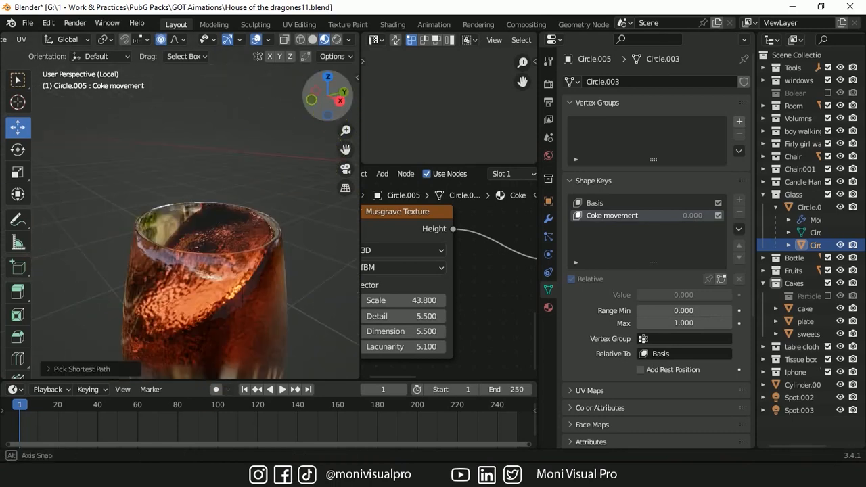
{"action": "left_click_drag", "start_coordinate": [148, 263], "coordinate": [145, 302]}
{"action": "middle_click_drag", "start_coordinate": [345, 149], "coordinate": [170, 226]}
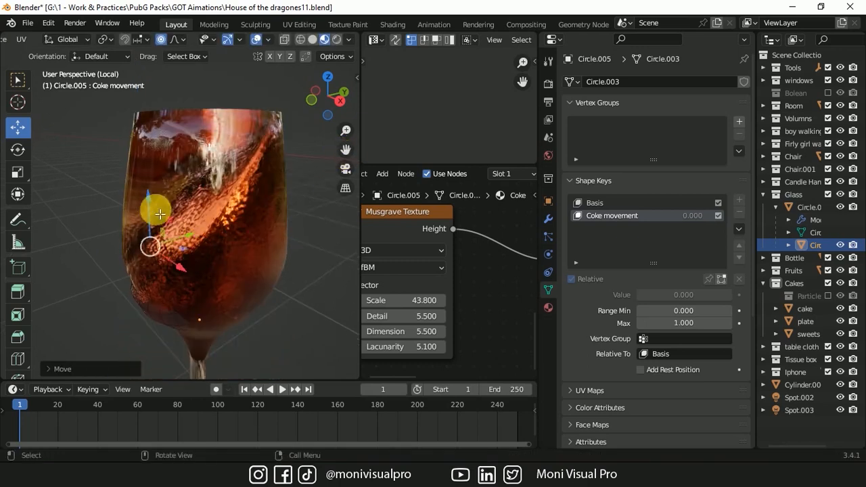
{"action": "left_click_drag", "start_coordinate": [148, 199], "coordinate": [155, 212]}
Turn on Connected and Projected (2D) for the downward move and set its proportional size to 0.080
{"action": "left_click", "coordinate": [44, 369]}
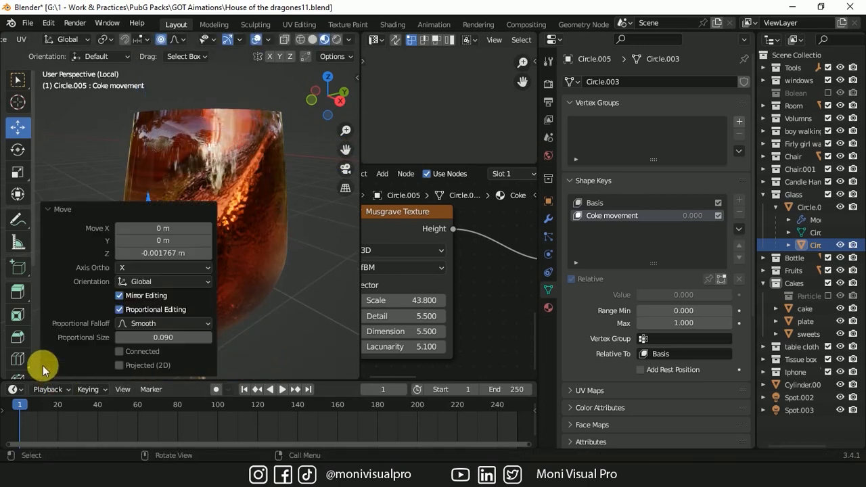
{"action": "left_click", "coordinate": [122, 352]}
{"action": "left_click", "coordinate": [120, 365]}
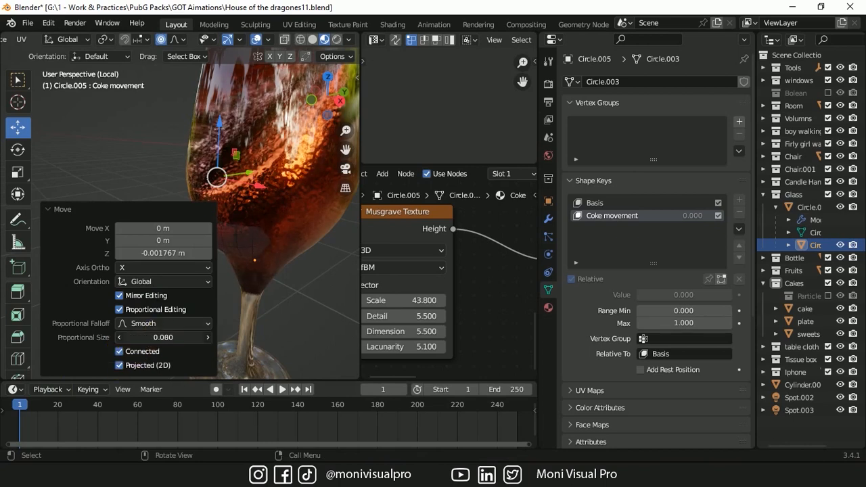
{"action": "left_click_drag", "start_coordinate": [161, 336], "coordinate": [161, 339]}
{"action": "left_click", "coordinate": [53, 210]}
Shift the selected drink faces slightly sideways and reduce the proportional size of that move
{"action": "middle_click_drag", "start_coordinate": [240, 227], "coordinate": [297, 223]}
{"action": "scroll", "coordinate": [298, 226], "scroll_direction": "down", "scroll_amount": 2}
{"action": "left_click_drag", "start_coordinate": [315, 238], "coordinate": [325, 239]}
{"action": "left_click", "coordinate": [51, 369]}
{"action": "left_click_drag", "start_coordinate": [162, 337], "coordinate": [152, 337]}
{"action": "left_click", "coordinate": [51, 209]}
Raise the selected drink faces slightly and enlarge the proportional size of that move
{"action": "middle_click_drag", "start_coordinate": [271, 223], "coordinate": [271, 257]}
{"action": "left_click_drag", "start_coordinate": [237, 115], "coordinate": [237, 105]}
{"action": "left_click", "coordinate": [48, 370]}
{"action": "left_click_drag", "start_coordinate": [166, 337], "coordinate": [174, 337]}
{"action": "middle_click_drag", "start_coordinate": [271, 223], "coordinate": [305, 196]}
{"action": "left_click", "coordinate": [48, 209]}
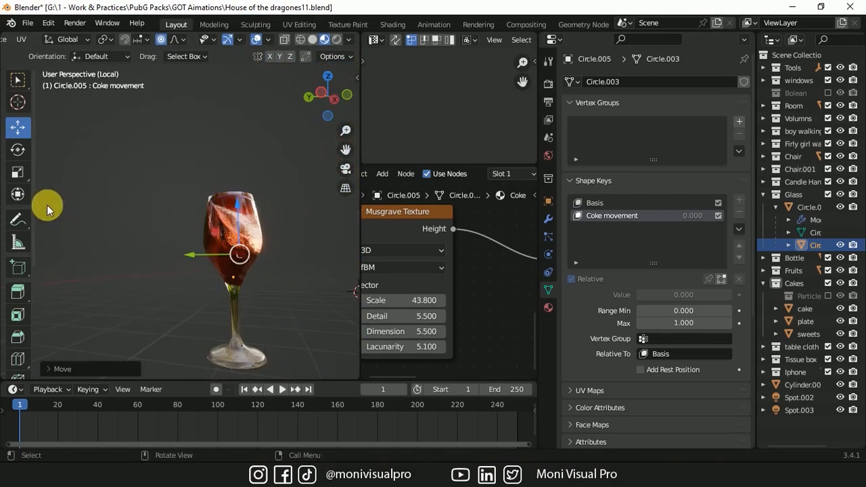
Return to Object Mode, set the Coke movement shape key's value to 1.000 and save the file
{"action": "left_click", "coordinate": [285, 170]}
{"action": "key", "text": "Tab"}
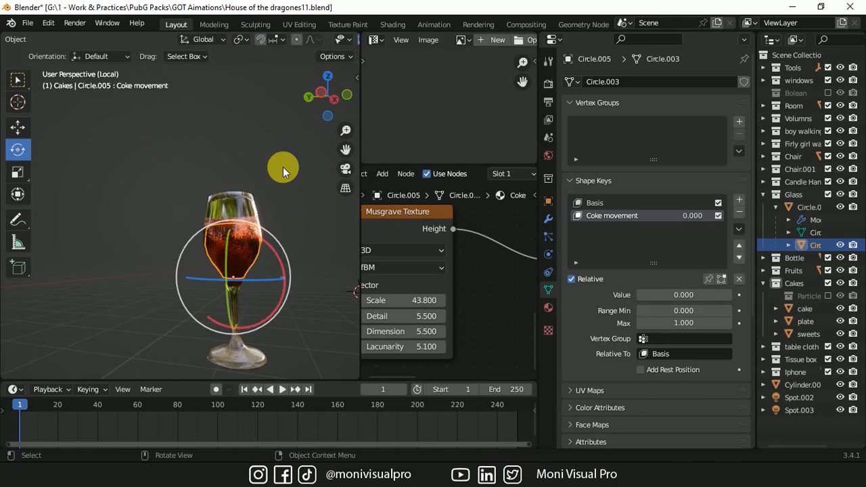
{"action": "left_click", "coordinate": [312, 239]}
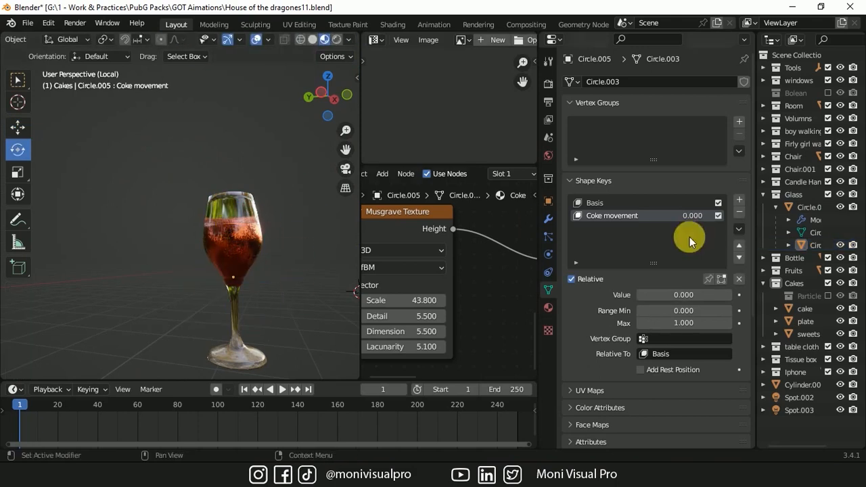
{"action": "left_click_drag", "start_coordinate": [673, 295], "coordinate": [734, 295]}
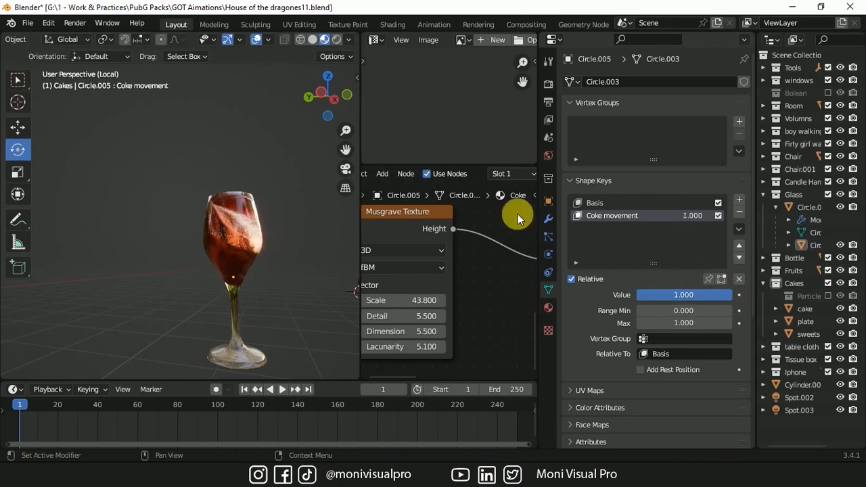
{"action": "key", "text": "ctrl+s"}
Select the wine glass and insert a keyframe for its 0° rotation at frame 13
{"action": "left_click", "coordinate": [241, 235]}
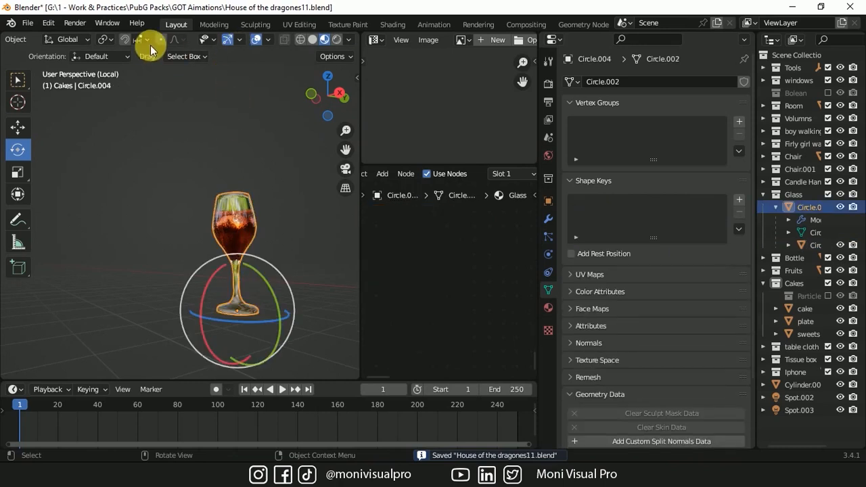
{"action": "key", "text": "space"}
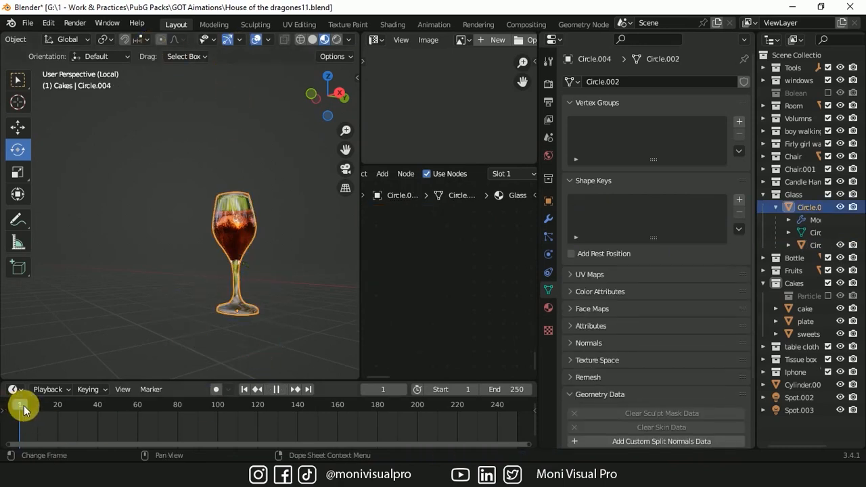
{"action": "key", "text": "space"}
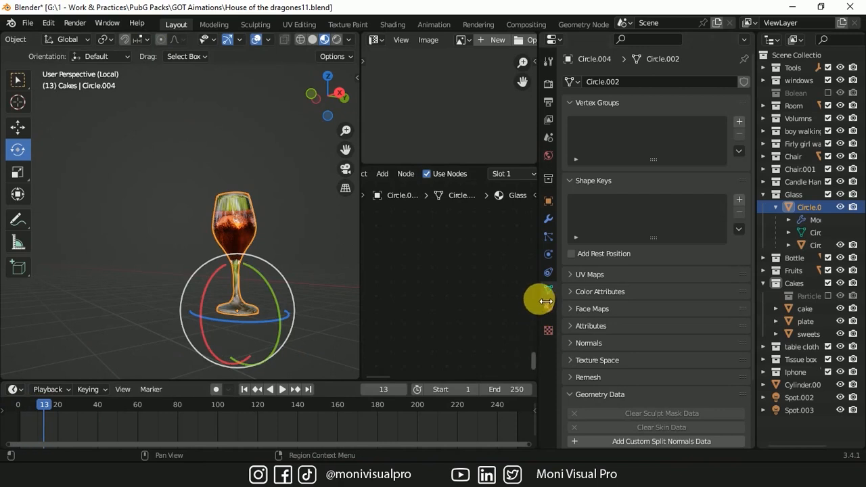
{"action": "left_click", "coordinate": [548, 201]}
{"action": "key", "text": "i"}
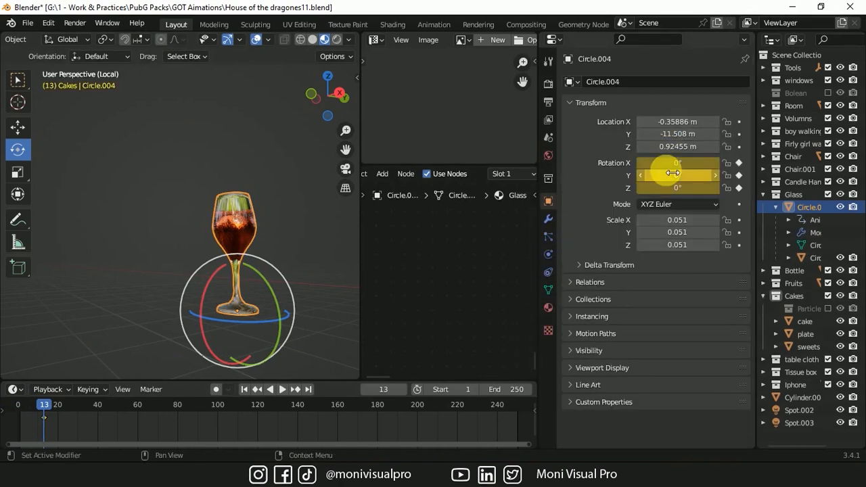
Rotate the wine glass to -91° on X at frame 18 and insert a rotation keyframe
{"action": "key", "text": "space"}
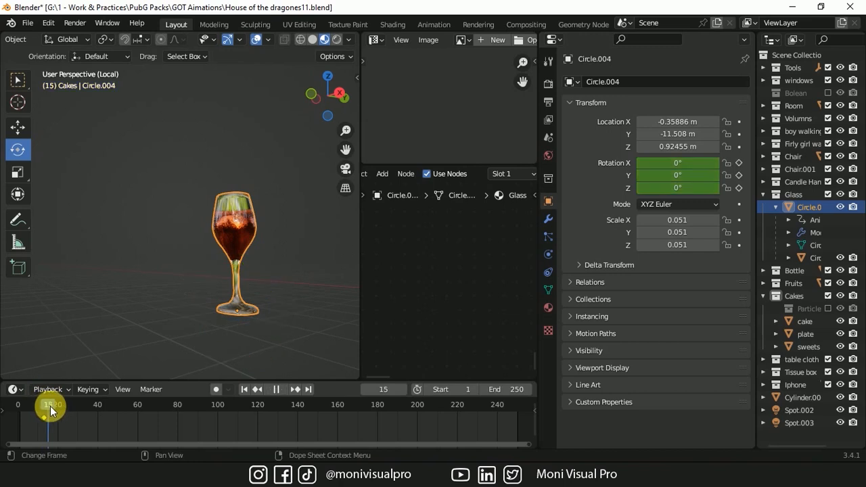
{"action": "left_click", "coordinate": [54, 409]}
{"action": "left_click_drag", "start_coordinate": [210, 281], "coordinate": [300, 251]}
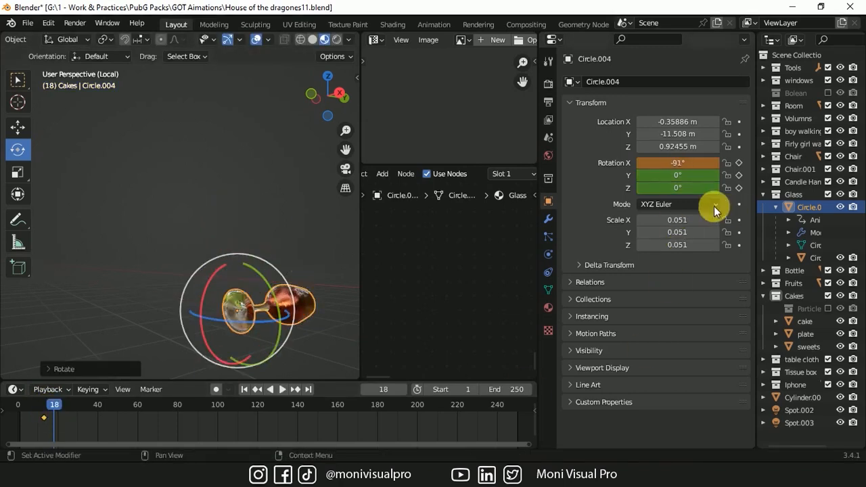
{"action": "left_click_drag", "start_coordinate": [319, 111], "coordinate": [352, 115]}
{"action": "key", "text": "i"}
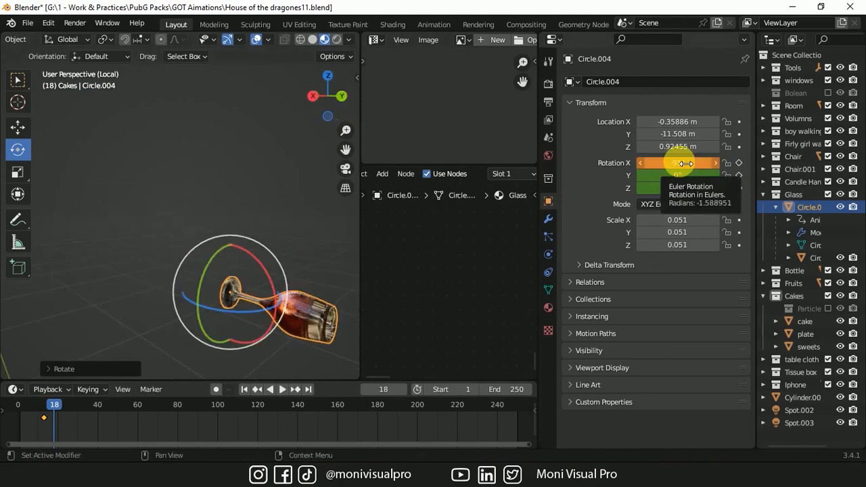
Select the drink, set its Coke movement shape key value to 1.000 and keyframe it at frame 18
{"action": "left_click", "coordinate": [295, 312]}
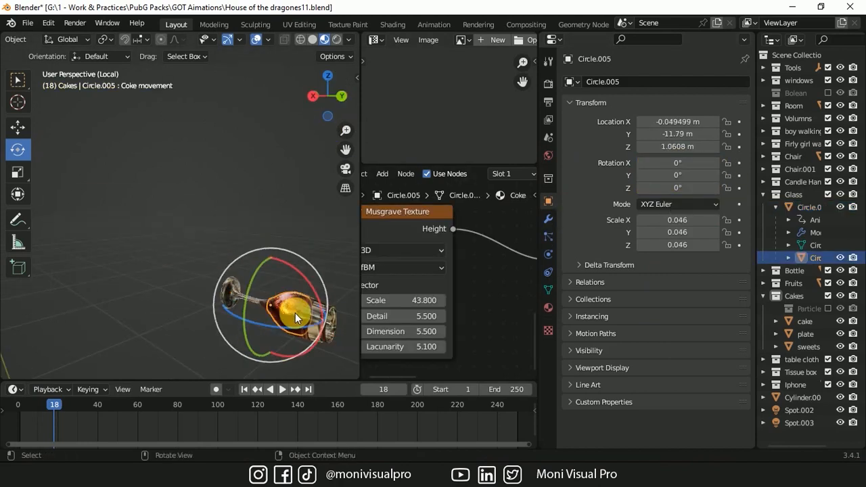
{"action": "left_click", "coordinate": [547, 291]}
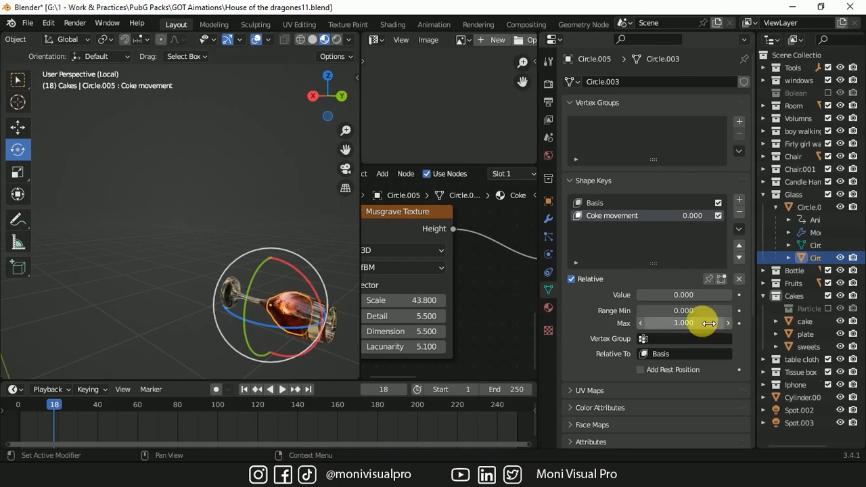
{"action": "left_click_drag", "start_coordinate": [677, 295], "coordinate": [730, 295]}
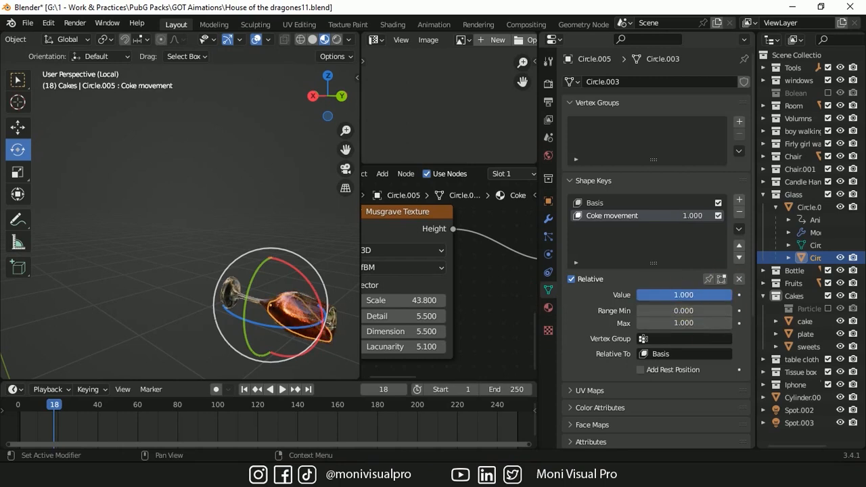
{"action": "left_click", "coordinate": [739, 295]}
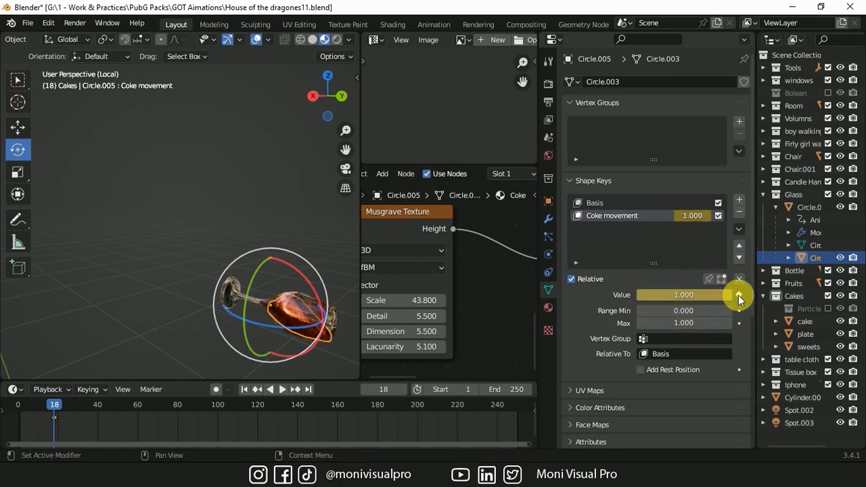
Go back to frame 13, set the drink's Coke movement value to 0.000 and keyframe it
{"action": "left_click", "coordinate": [229, 292]}
{"action": "key", "text": "Down"}
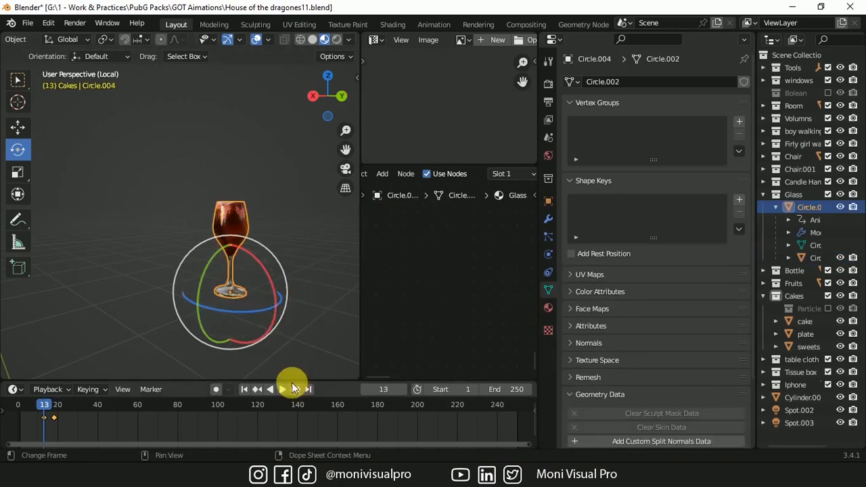
{"action": "left_click", "coordinate": [233, 219]}
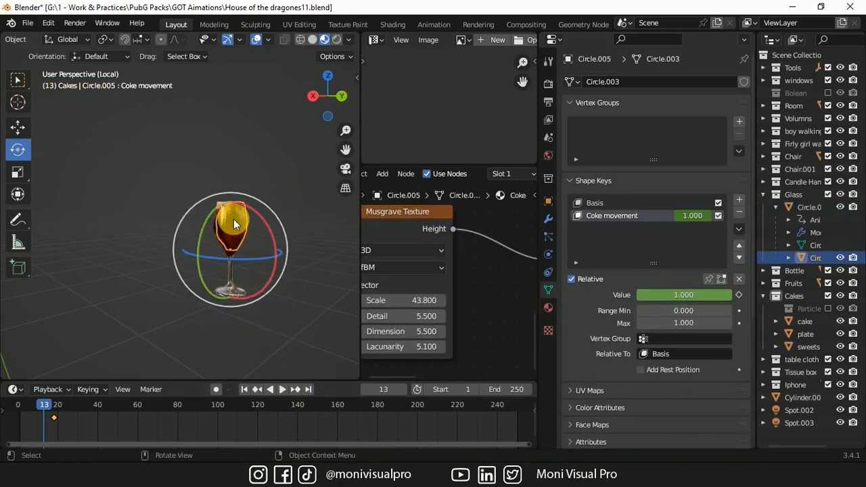
{"action": "left_click_drag", "start_coordinate": [726, 297], "coordinate": [649, 297]}
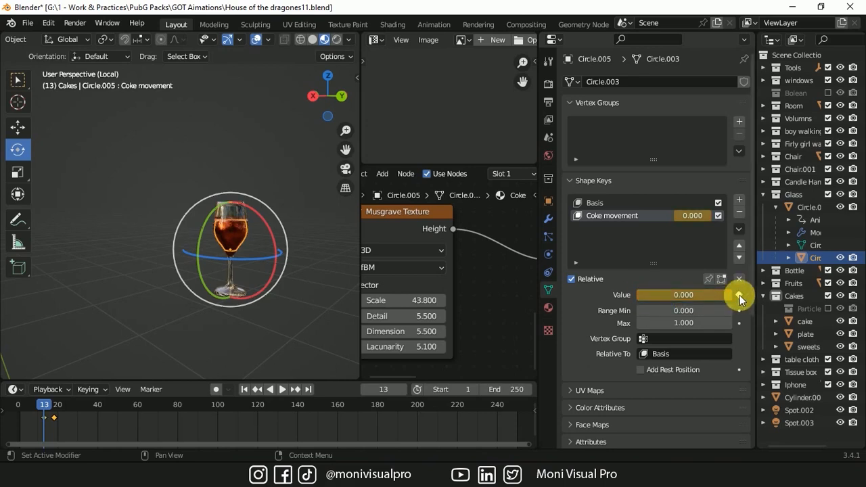
Return to frame 0 and delete the test keyframes of the drink and the wine glass
{"action": "left_click_drag", "start_coordinate": [42, 406], "coordinate": [18, 401]}
{"action": "left_click_drag", "start_coordinate": [94, 424], "coordinate": [15, 406]}
{"action": "key", "text": "Delete"}
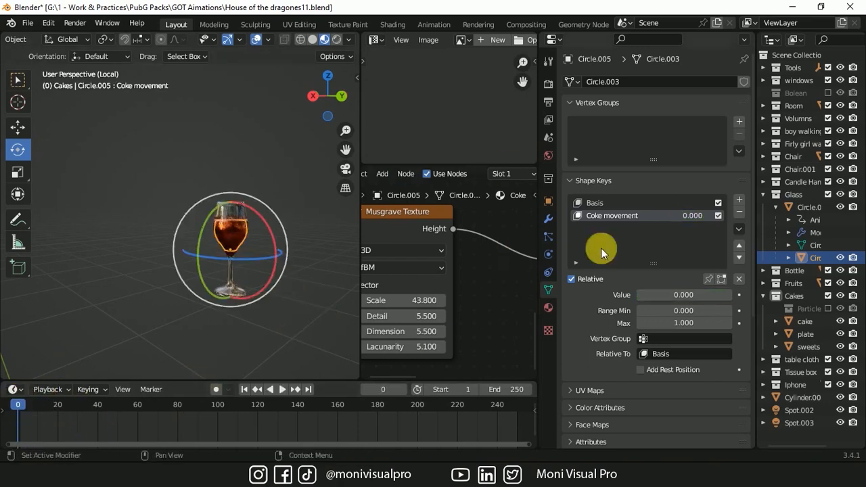
{"action": "left_click", "coordinate": [238, 271]}
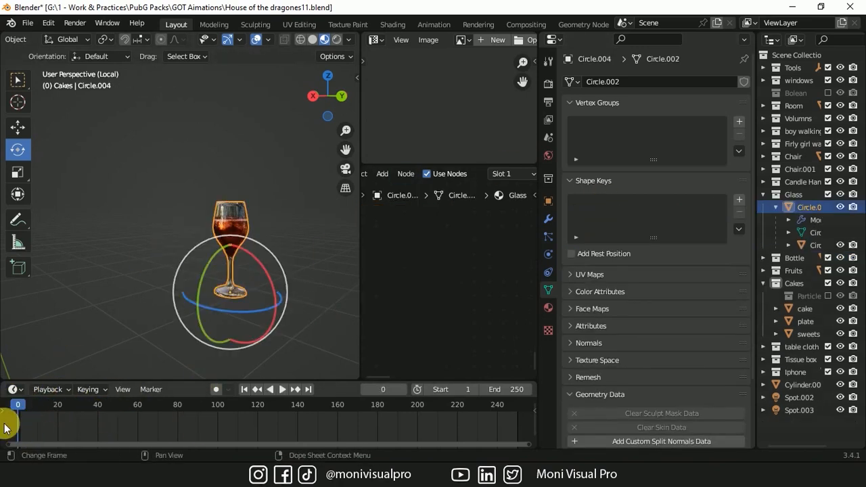
Leave the isolated view, duplicate the Glass collection and name the two collections Glass Girl and Glass.boy
{"action": "left_click", "coordinate": [276, 172]}
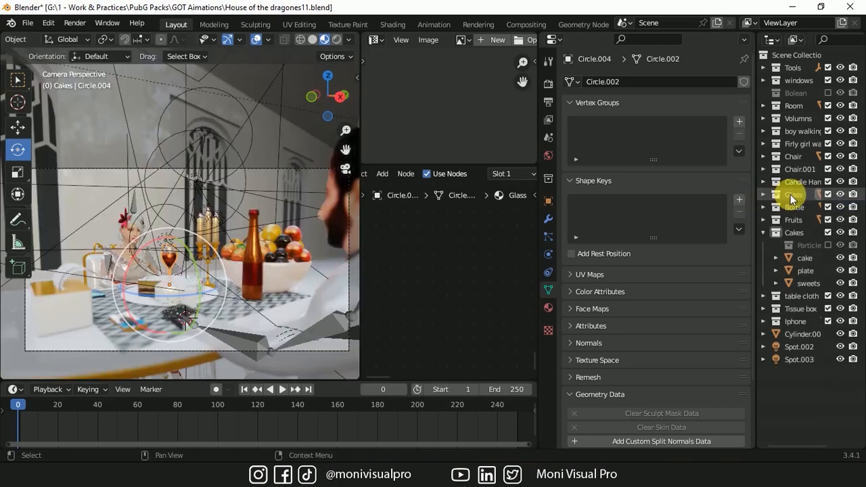
{"action": "left_click", "coordinate": [790, 194]}
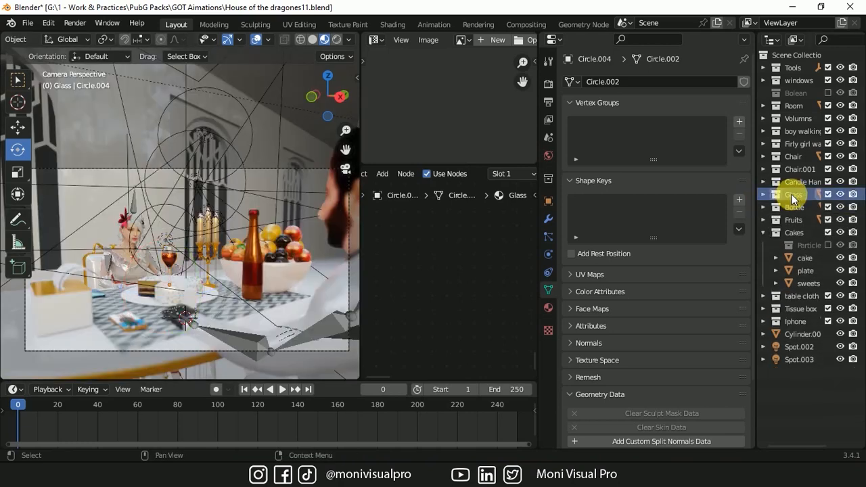
{"action": "right_click", "coordinate": [791, 195]}
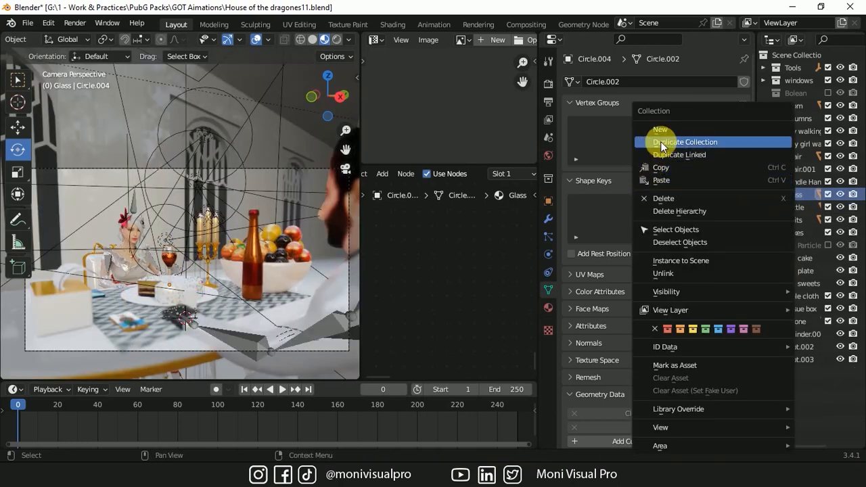
{"action": "left_click", "coordinate": [670, 141]}
Move the duplicated wine glass in the Glass.boy collection across the table toward the seated man
{"action": "left_click", "coordinate": [805, 218]}
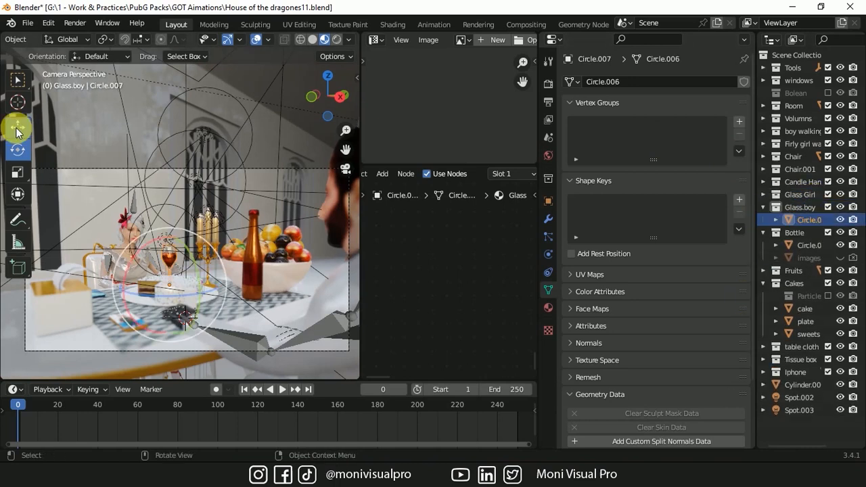
{"action": "left_click", "coordinate": [19, 129]}
{"action": "left_click_drag", "start_coordinate": [207, 300], "coordinate": [288, 326]}
Select the man's armature and meshes, the Glass.boy glass with its drink and the tabletop, and isolate them in local view
{"action": "left_click", "coordinate": [776, 145]}
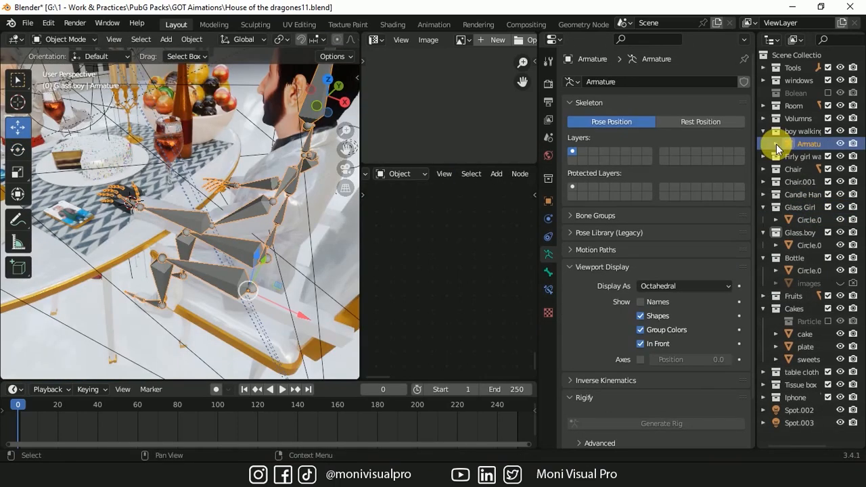
{"action": "left_click", "coordinate": [776, 144]}
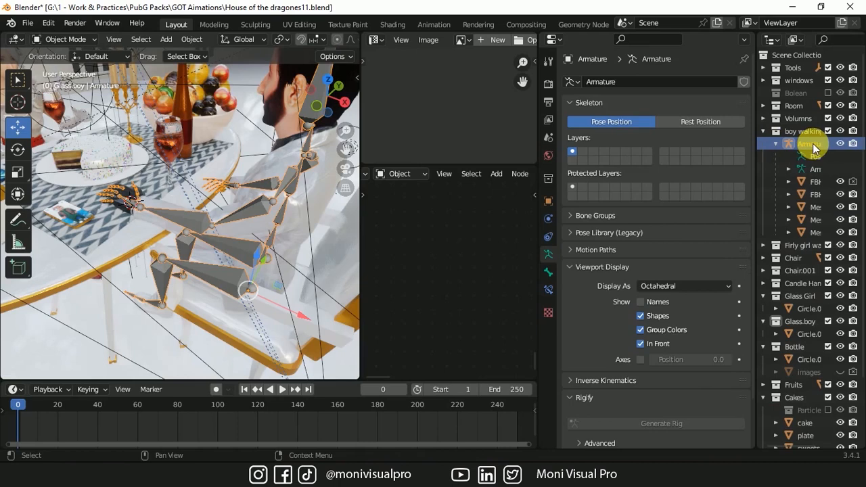
{"action": "left_click", "coordinate": [818, 232], "text": "shift"}
{"action": "left_click", "coordinate": [776, 334]}
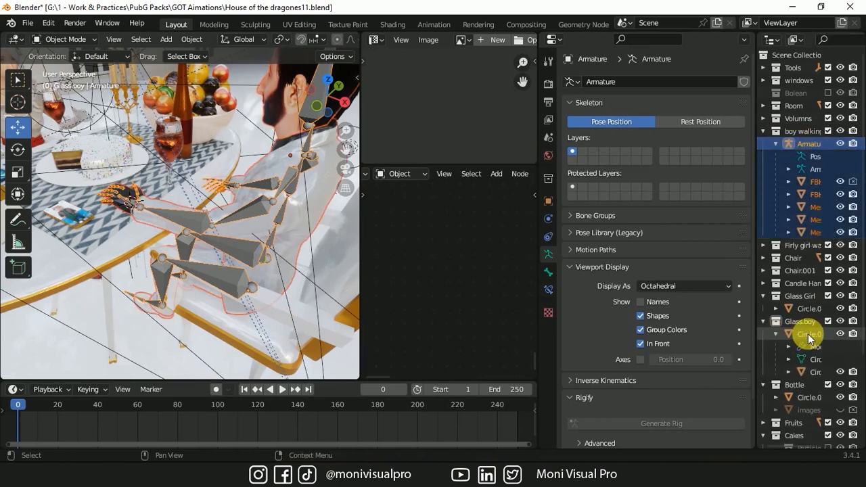
{"action": "left_click", "coordinate": [809, 335]}
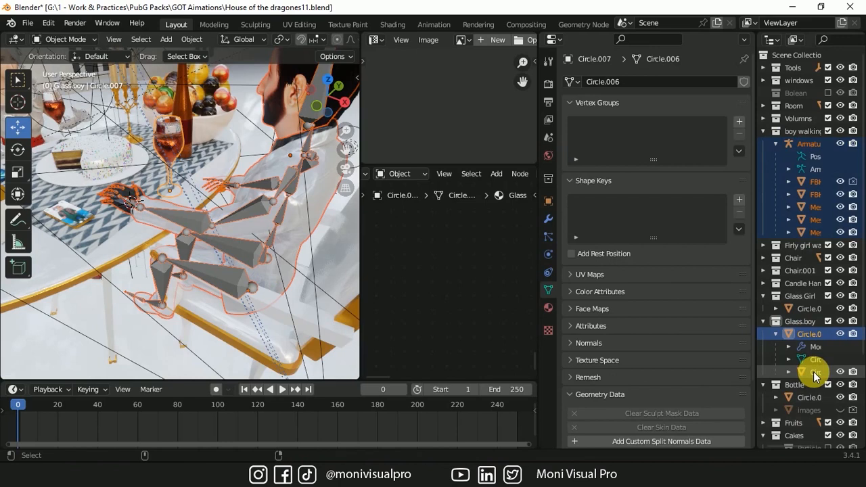
{"action": "left_click", "coordinate": [813, 372], "text": "shift"}
{"action": "scroll", "coordinate": [813, 372], "scroll_direction": "down", "scroll_amount": 5}
{"action": "left_click", "coordinate": [64, 269], "text": "shift"}
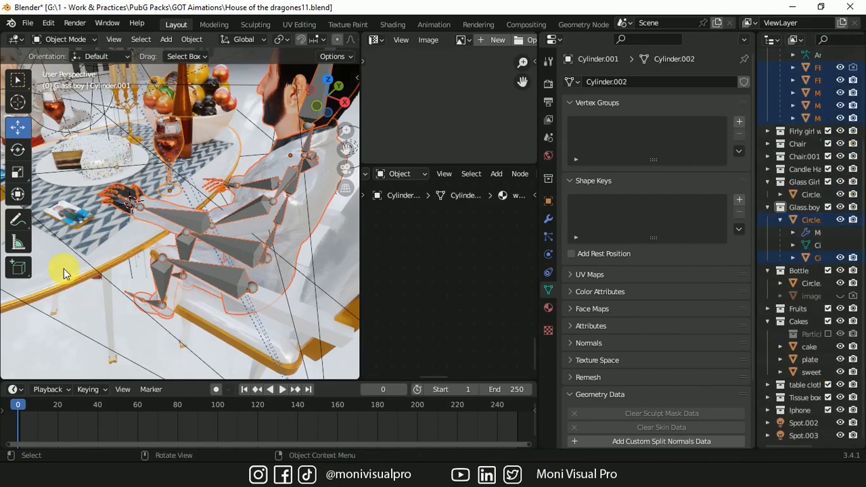
{"action": "key", "text": "KP_Divide"}
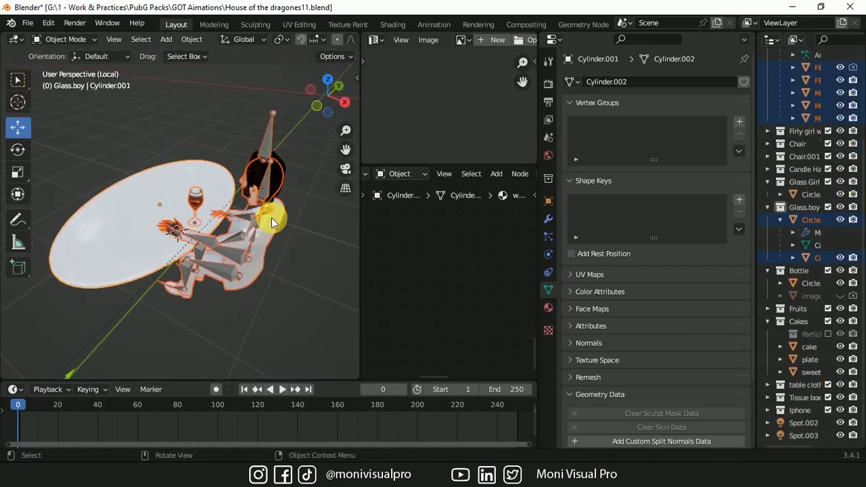
Reposition the man's wine glass on the tabletop, farther out in front of him
{"action": "key", "text": "grave"}
{"action": "left_click", "coordinate": [152, 202]}
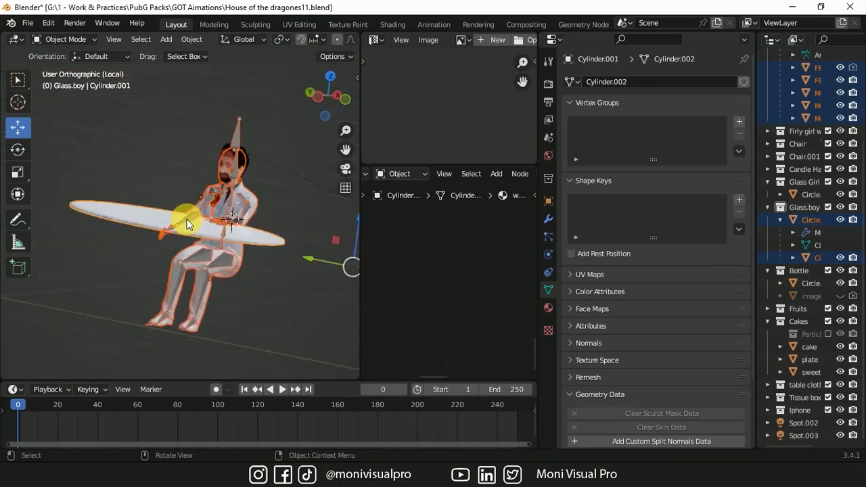
{"action": "key", "text": "grave"}
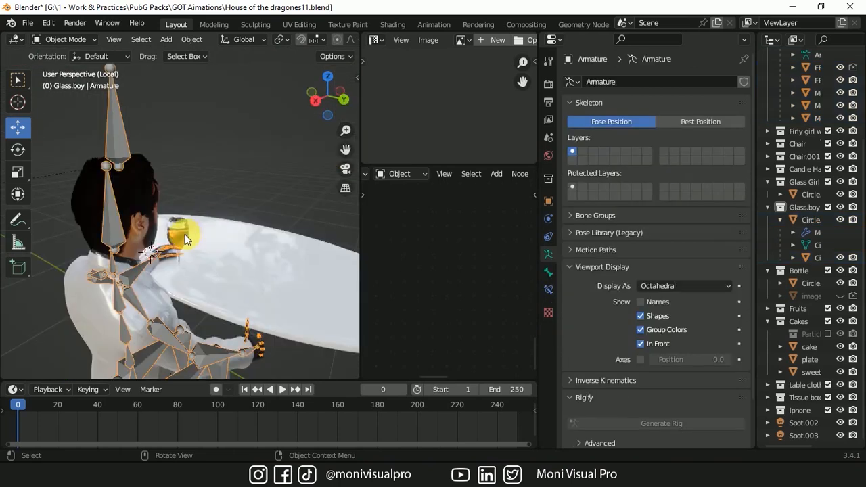
{"action": "left_click", "coordinate": [184, 234]}
{"action": "left_click_drag", "start_coordinate": [222, 289], "coordinate": [274, 325]}
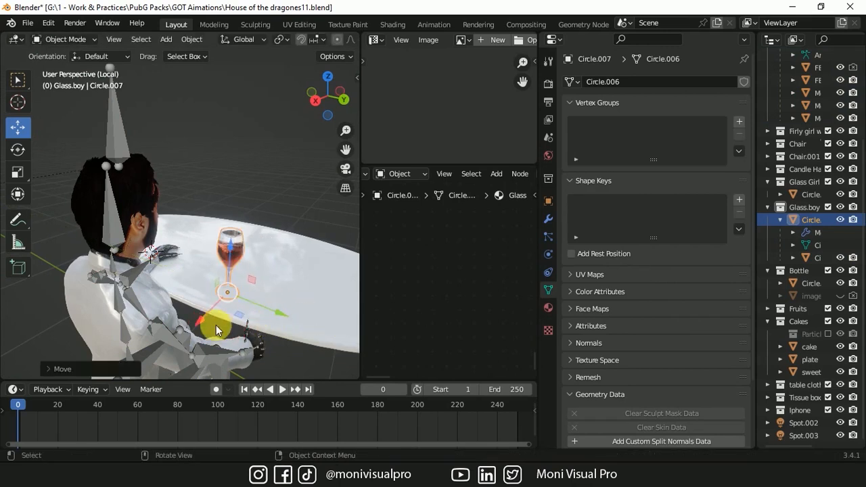
Go to frame 1, switch the man's armature to Pose Mode and select all its bones
{"action": "left_click", "coordinate": [174, 332]}
{"action": "left_click_drag", "start_coordinate": [348, 157], "coordinate": [339, 100]}
{"action": "key", "text": "Right"}
{"action": "left_click", "coordinate": [84, 44]}
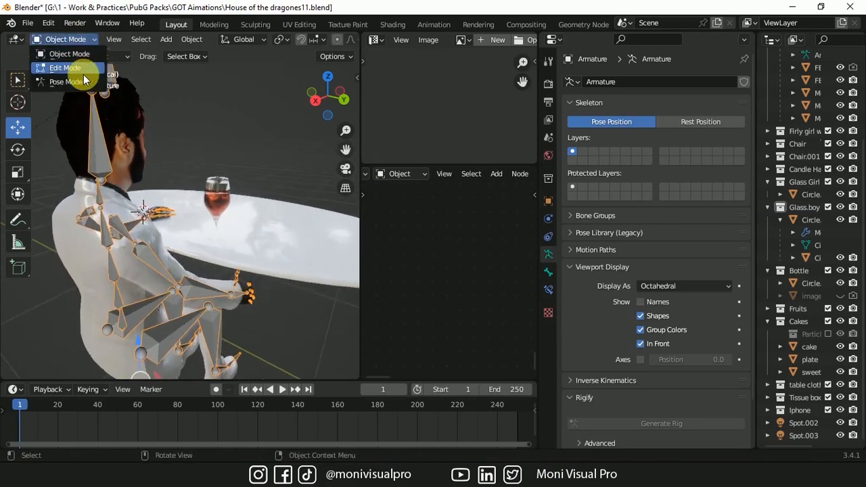
{"action": "left_click", "coordinate": [68, 80]}
{"action": "key", "text": "a"}
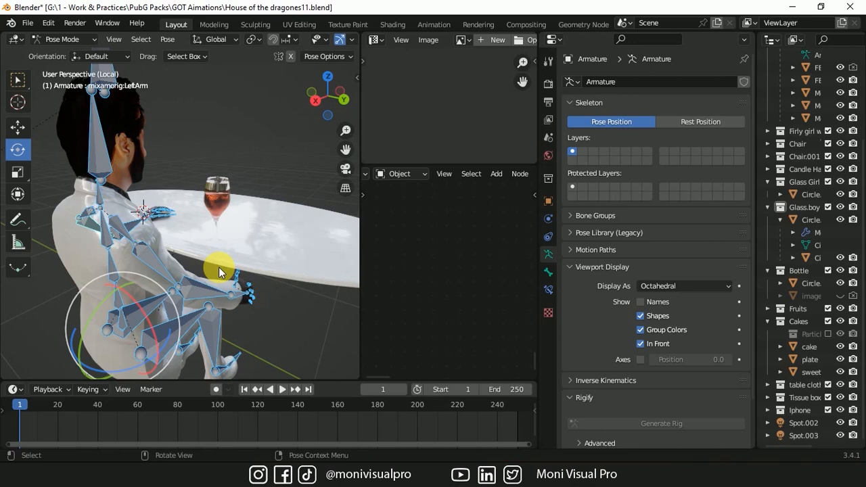
Insert location and rotation keyframes for the left arm bone at frame 1 from its bone properties
{"action": "left_click", "coordinate": [548, 272]}
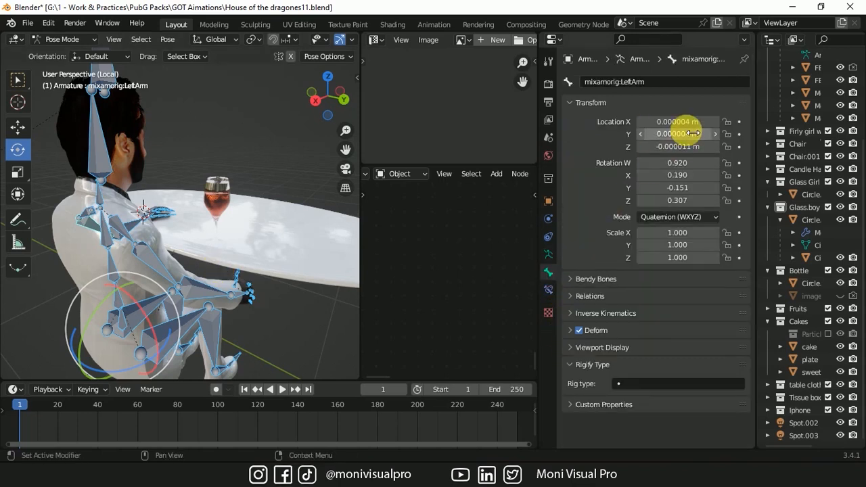
{"action": "key", "text": "i"}
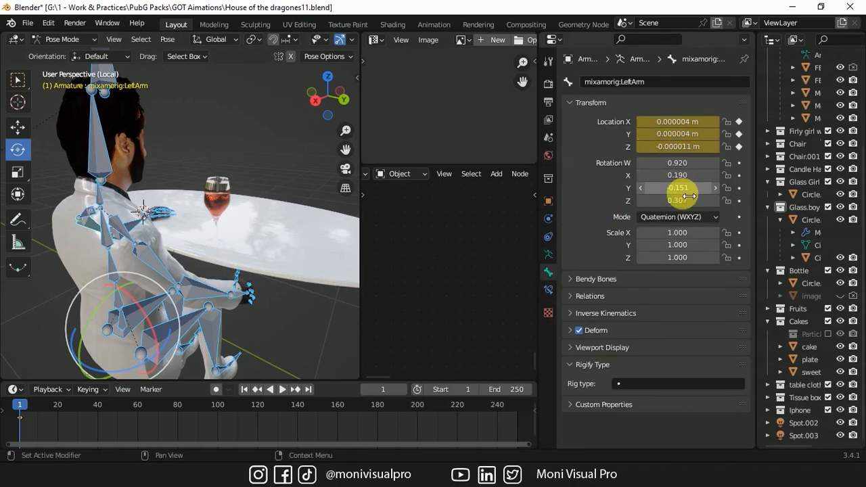
{"action": "key", "text": "i"}
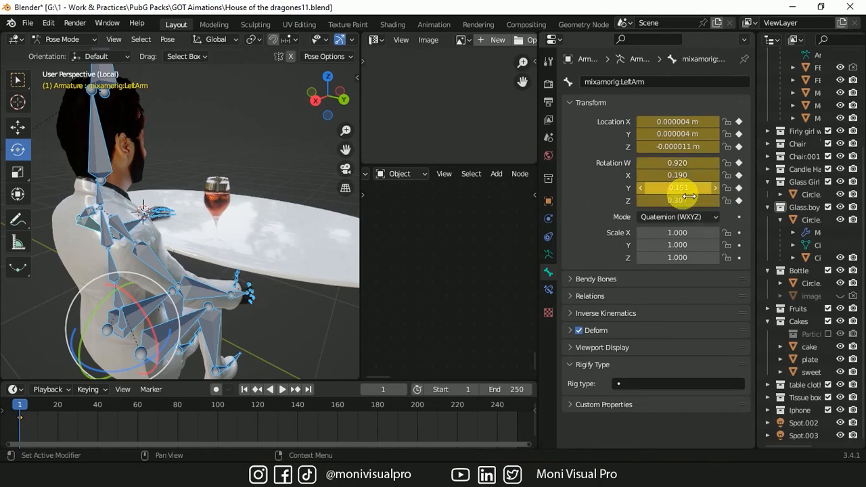
Turn on auto keying and insert keyframes for all the selected bones at frame 1
{"action": "middle_click_drag", "start_coordinate": [227, 334], "coordinate": [247, 251]}
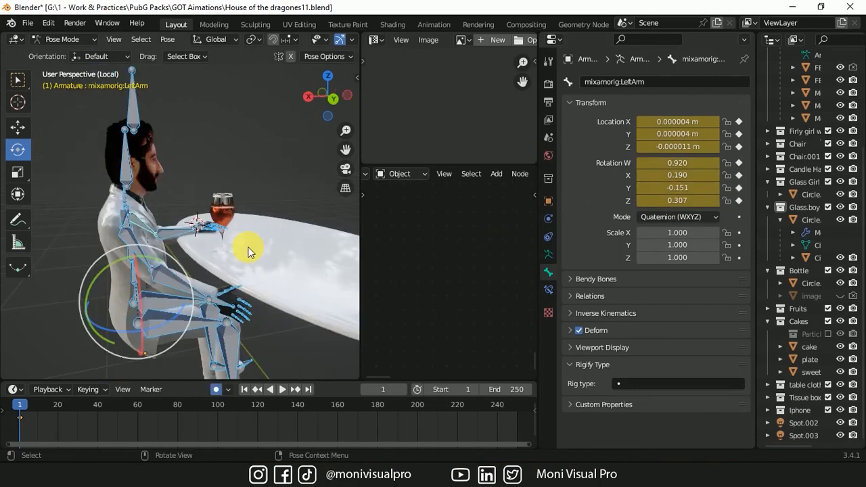
{"action": "key", "text": "i"}
{"action": "left_click", "coordinate": [209, 249]}
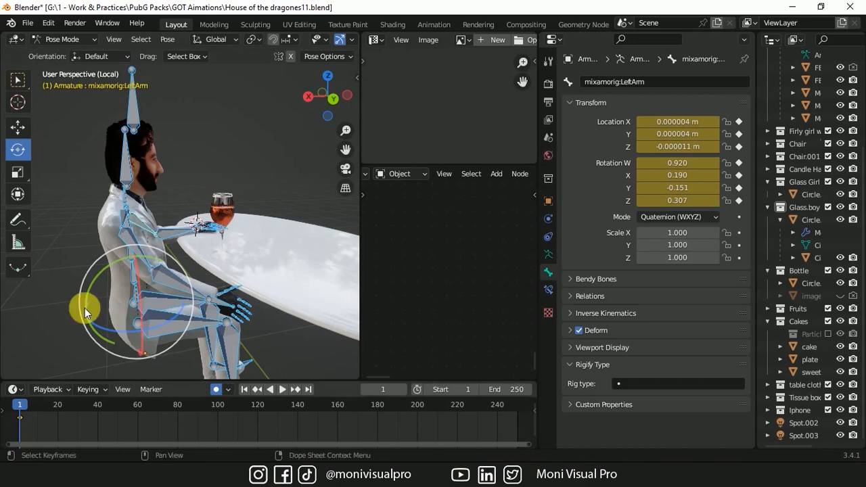
Rotate the man's right upper arm bone back and down at frame 20 so the arm drops toward his lap
{"action": "left_click", "coordinate": [166, 278]}
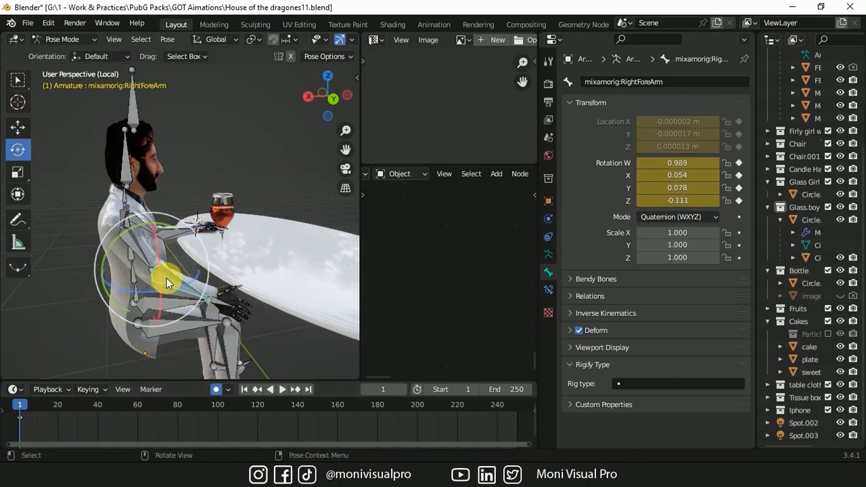
{"action": "left_click", "coordinate": [144, 255]}
{"action": "key", "text": "space"}
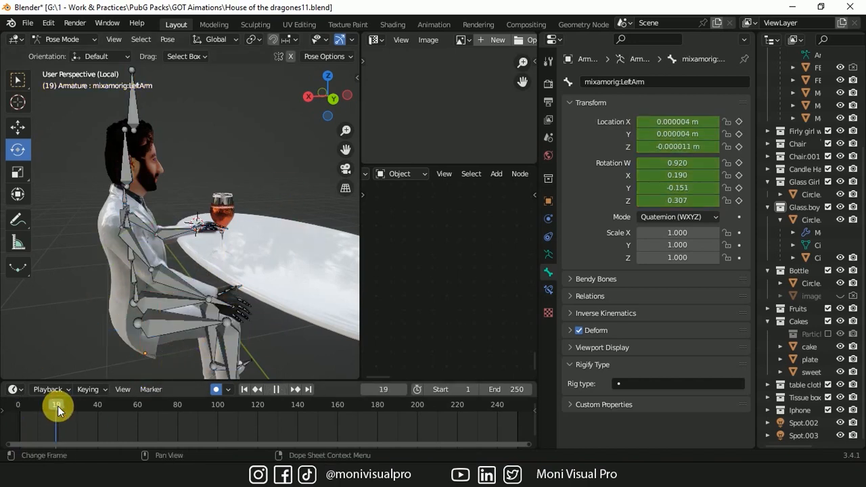
{"action": "key", "text": "space"}
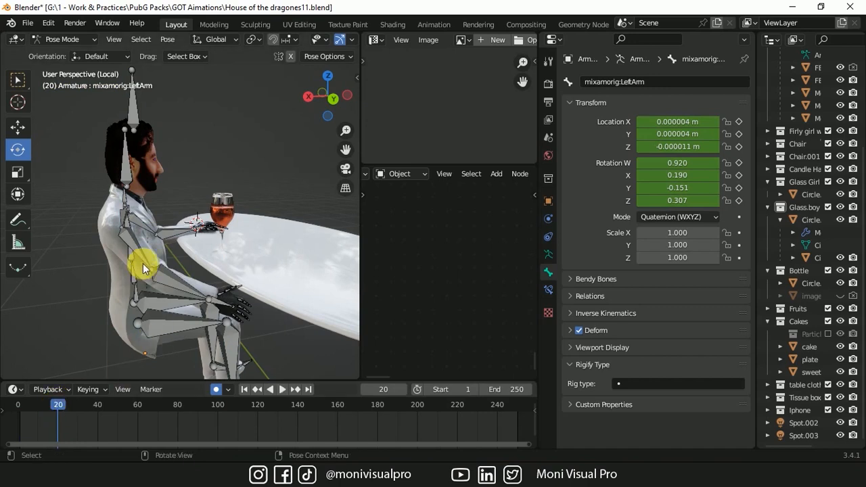
{"action": "left_click", "coordinate": [142, 251]}
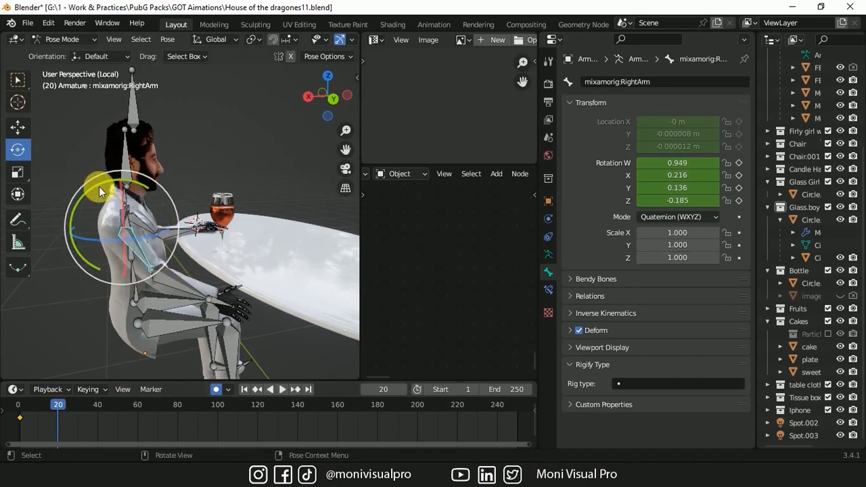
{"action": "left_click_drag", "start_coordinate": [99, 186], "coordinate": [173, 351]}
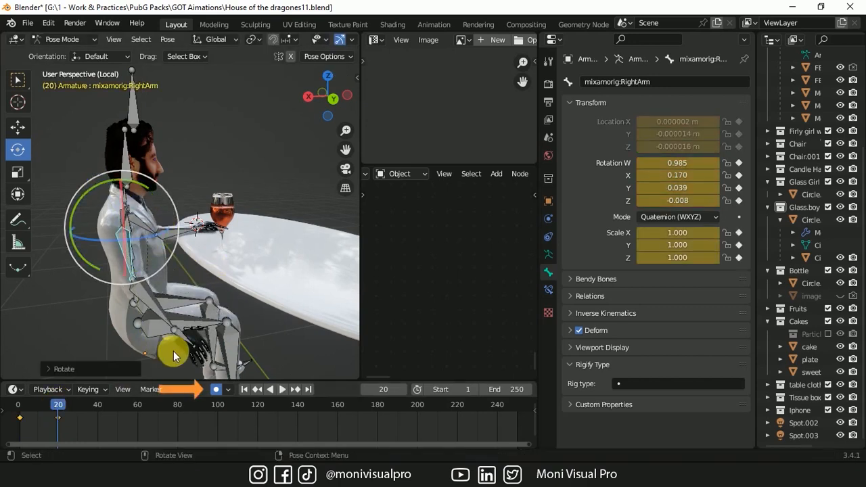
Pose the man's right forearm and hand bones at frame 20, rotating the forearm so the hand rests by his lap
{"action": "left_click", "coordinate": [155, 307]}
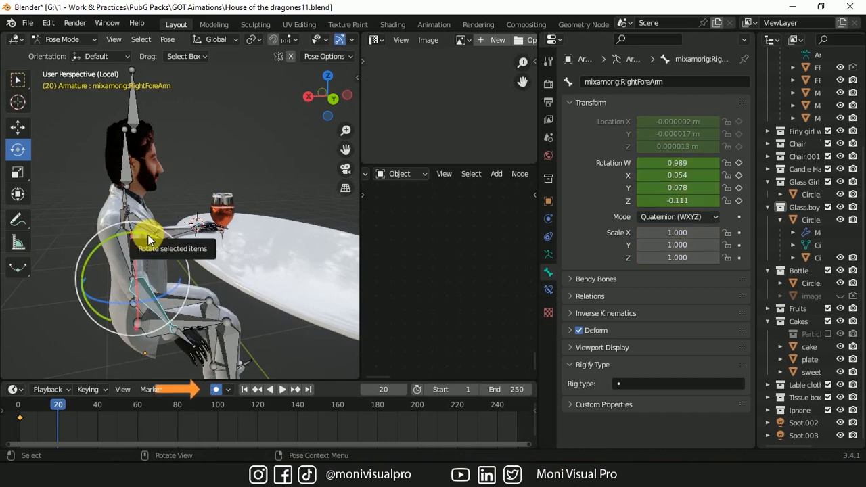
{"action": "left_click_drag", "start_coordinate": [146, 235], "coordinate": [109, 228]}
{"action": "left_click", "coordinate": [215, 295]}
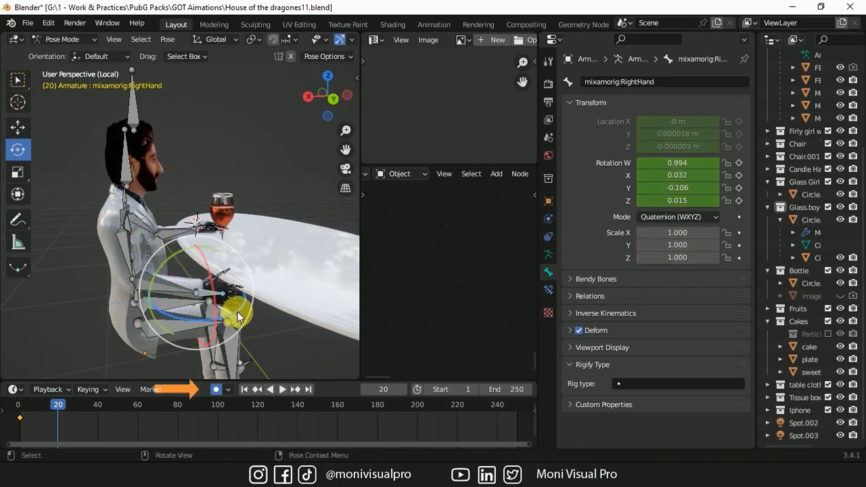
{"action": "left_click_drag", "start_coordinate": [238, 316], "coordinate": [242, 304]}
{"action": "left_click", "coordinate": [126, 250]}
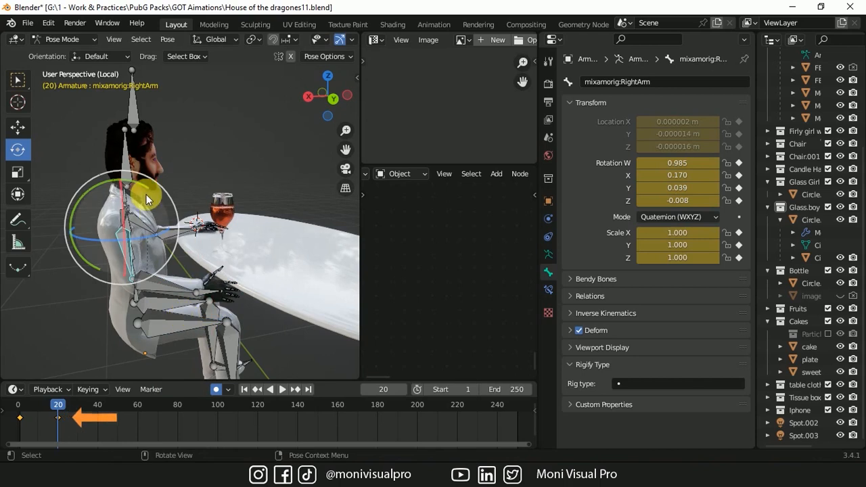
{"action": "left_click", "coordinate": [135, 271]}
{"action": "left_click_drag", "start_coordinate": [154, 245], "coordinate": [161, 248]}
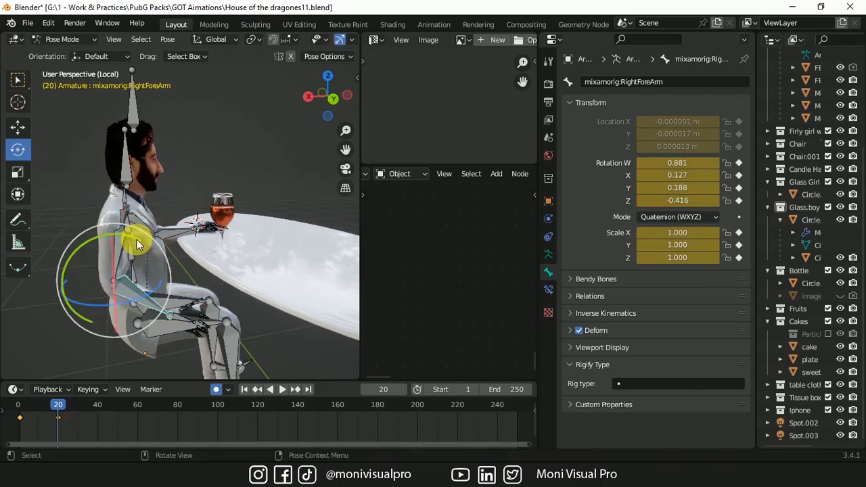
Pose the man's right arm and hand bones at frame 37, lifting the forearm, and play back the motion from the start
{"action": "left_click_drag", "start_coordinate": [71, 404], "coordinate": [91, 404]}
{"action": "left_click_drag", "start_coordinate": [118, 291], "coordinate": [172, 268]}
{"action": "left_click", "coordinate": [174, 267]}
{"action": "left_click", "coordinate": [128, 184]}
{"action": "left_click_drag", "start_coordinate": [129, 183], "coordinate": [138, 203]}
{"action": "left_click", "coordinate": [15, 409]}
{"action": "key", "text": "space"}
{"action": "key", "text": "space"}
Try rotating the man's right upper arm bone at frame 51 and preview the motion
{"action": "left_click", "coordinate": [120, 404]}
{"action": "middle_click_drag", "start_coordinate": [203, 203], "coordinate": [176, 203]}
{"action": "left_click", "coordinate": [136, 264]}
{"action": "left_click_drag", "start_coordinate": [138, 253], "coordinate": [174, 260]}
{"action": "left_click", "coordinate": [120, 265]}
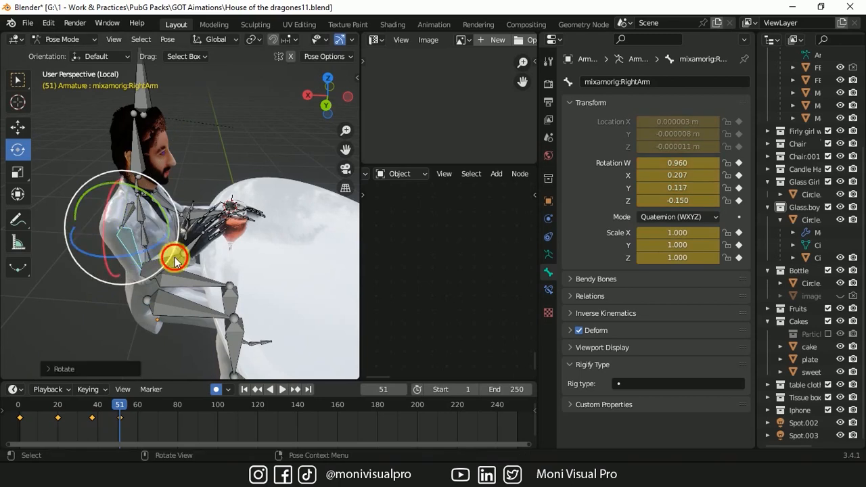
{"action": "middle_click_drag", "start_coordinate": [174, 261], "coordinate": [139, 266]}
{"action": "left_click_drag", "start_coordinate": [87, 406], "coordinate": [119, 404]}
{"action": "key", "text": "space"}
{"action": "key", "text": "space"}
Rotate the man's right upper arm and hand bones on from frame 51 to bring the hand toward the wine glass
{"action": "left_click", "coordinate": [119, 405]}
{"action": "left_click_drag", "start_coordinate": [328, 96], "coordinate": [331, 94]}
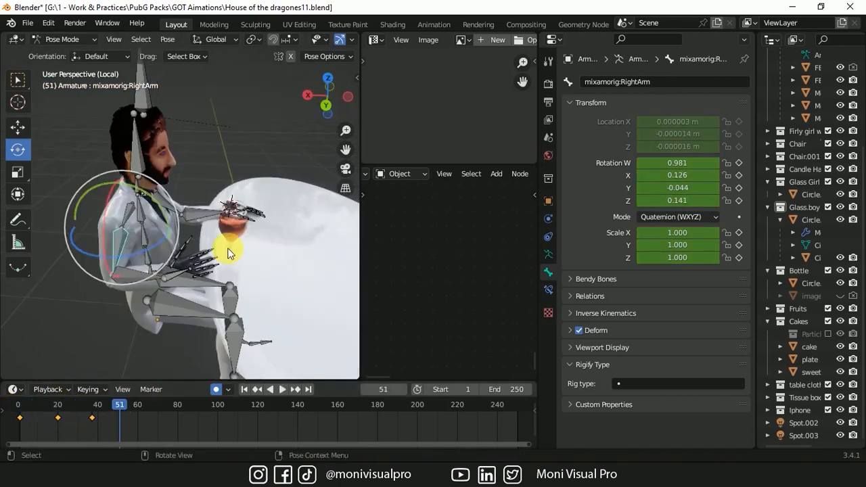
{"action": "left_click_drag", "start_coordinate": [108, 220], "coordinate": [106, 254]}
{"action": "left_click", "coordinate": [180, 263]}
{"action": "left_click_drag", "start_coordinate": [54, 405], "coordinate": [146, 400]}
{"action": "left_click_drag", "start_coordinate": [160, 239], "coordinate": [185, 259]}
{"action": "left_click_drag", "start_coordinate": [327, 96], "coordinate": [333, 93]}
{"action": "left_click", "coordinate": [134, 238]}
{"action": "left_click_drag", "start_coordinate": [157, 198], "coordinate": [158, 200]}
{"action": "left_click", "coordinate": [175, 271]}
{"action": "left_click_drag", "start_coordinate": [181, 226], "coordinate": [174, 220]}
{"action": "left_click_drag", "start_coordinate": [327, 96], "coordinate": [271, 98]}
Play back the right arm's reach and rotate the arm further so the hand meets the wine glass
{"action": "left_click", "coordinate": [46, 410]}
{"action": "key", "text": "space"}
{"action": "left_click", "coordinate": [177, 407]}
{"action": "key", "text": "space"}
{"action": "left_click_drag", "start_coordinate": [105, 274], "coordinate": [131, 295]}
Rotate the right hand's finger bones into position for gripping the wine glass
{"action": "mouse_move", "coordinate": [328, 96]}
{"action": "left_mouse_down"}
{"action": "mouse_move", "coordinate": [294, 99]}
{"action": "mouse_move", "coordinate": [318, 108]}
{"action": "left_mouse_up"}
{"action": "scroll", "coordinate": [176, 273], "scroll_direction": "up", "scroll_amount": 6}
{"action": "left_click_drag", "start_coordinate": [345, 149], "coordinate": [400, 135]}
{"action": "left_click", "coordinate": [228, 188]}
{"action": "left_click_drag", "start_coordinate": [178, 406], "coordinate": [150, 410]}
{"action": "left_click_drag", "start_coordinate": [293, 196], "coordinate": [311, 191]}
{"action": "left_click", "coordinate": [278, 186]}
{"action": "left_click_drag", "start_coordinate": [270, 210], "coordinate": [276, 215]}
Rotate the right thumb bone at frame 81 to fit around the wine glass's stem
{"action": "left_click_drag", "start_coordinate": [155, 406], "coordinate": [179, 406]}
{"action": "left_click_drag", "start_coordinate": [221, 193], "coordinate": [187, 138]}
{"action": "left_click", "coordinate": [187, 138]}
{"action": "left_click_drag", "start_coordinate": [198, 169], "coordinate": [184, 147]}
Try rotating the right index finger's base bone, check it at frame 71 and undo the last changes
{"action": "left_click_drag", "start_coordinate": [327, 96], "coordinate": [257, 96]}
{"action": "left_click", "coordinate": [255, 168]}
{"action": "left_click_drag", "start_coordinate": [271, 202], "coordinate": [284, 177]}
{"action": "left_click_drag", "start_coordinate": [180, 406], "coordinate": [160, 406]}
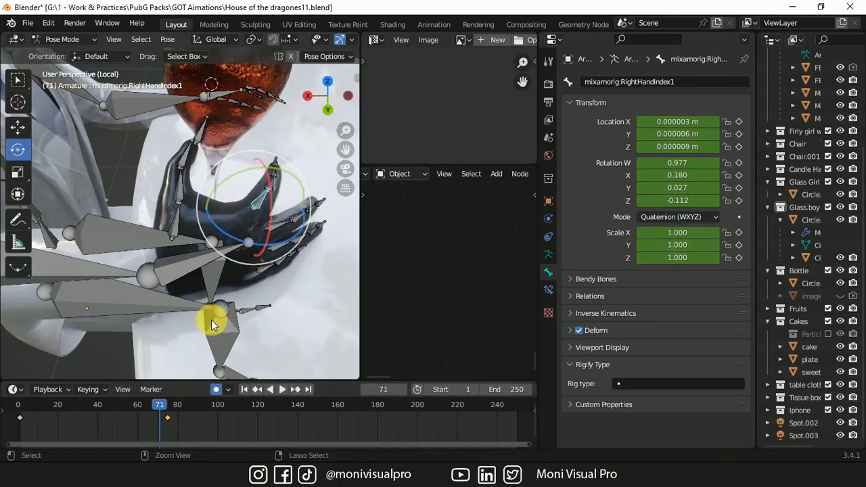
{"action": "key", "text": "ctrl+z"}
{"action": "key", "text": "ctrl+z"}
{"action": "key", "text": "ctrl+z"}
Curl the right middle finger's base bone around the wine glass's stem at frame 90
{"action": "left_click_drag", "start_coordinate": [327, 97], "coordinate": [345, 87]}
{"action": "left_click_drag", "start_coordinate": [309, 135], "coordinate": [249, 257]}
{"action": "left_click_drag", "start_coordinate": [227, 211], "coordinate": [230, 218], "text": "shift"}
{"action": "left_click_drag", "start_coordinate": [180, 405], "coordinate": [197, 406]}
{"action": "left_click_drag", "start_coordinate": [173, 292], "coordinate": [177, 287]}
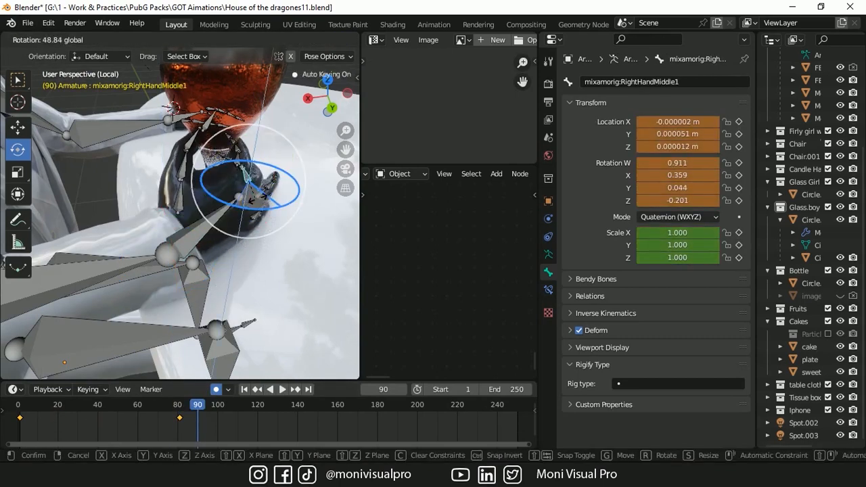
{"action": "left_click", "coordinate": [253, 195]}
{"action": "middle_click_drag", "start_coordinate": [253, 196], "coordinate": [223, 203]}
Curl more of the right hand's finger bones around the stem at frame 90, including the index finger's tip bone
{"action": "left_click", "coordinate": [223, 203]}
{"action": "mouse_move", "coordinate": [223, 201]}
{"action": "left_mouse_down"}
{"action": "mouse_move", "coordinate": [211, 205]}
{"action": "mouse_move", "coordinate": [211, 191]}
{"action": "left_mouse_up"}
{"action": "left_click", "coordinate": [228, 193]}
{"action": "middle_click_drag", "start_coordinate": [228, 194], "coordinate": [220, 192]}
{"action": "left_click_drag", "start_coordinate": [220, 193], "coordinate": [210, 189]}
{"action": "left_click", "coordinate": [210, 188]}
{"action": "middle_click_drag", "start_coordinate": [210, 188], "coordinate": [230, 169]}
{"action": "left_click", "coordinate": [223, 161]}
{"action": "left_click_drag", "start_coordinate": [323, 107], "coordinate": [291, 95]}
{"action": "left_click", "coordinate": [180, 175]}
{"action": "left_click_drag", "start_coordinate": [162, 157], "coordinate": [165, 152]}
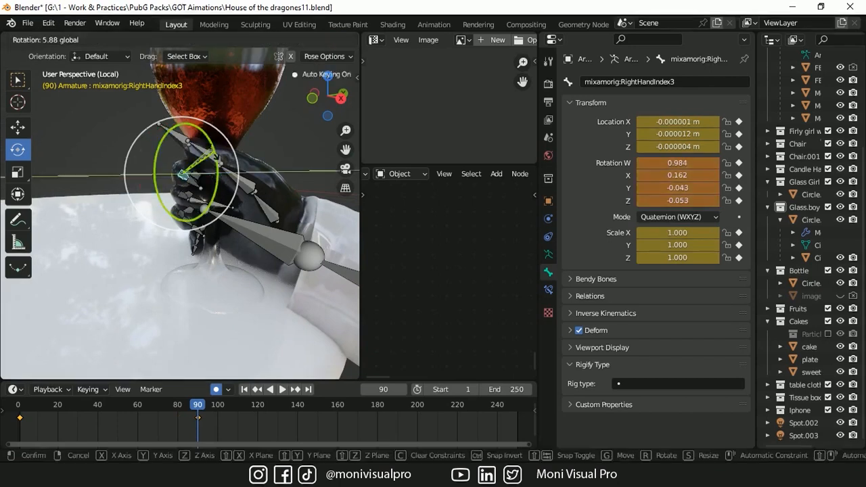
Curl the right pinky's bones around the stem at frame 90 and turn off auto keying
{"action": "left_click", "coordinate": [187, 264]}
{"action": "left_click", "coordinate": [195, 250]}
{"action": "left_click_drag", "start_coordinate": [192, 260], "coordinate": [201, 257]}
{"action": "middle_click_drag", "start_coordinate": [202, 257], "coordinate": [209, 237]}
{"action": "left_click_drag", "start_coordinate": [327, 96], "coordinate": [347, 152]}
{"action": "left_click", "coordinate": [205, 280]}
Switch to Object Mode and add a Child Of constraint to the man's wine glass, targeting his armature
{"action": "left_click", "coordinate": [64, 39]}
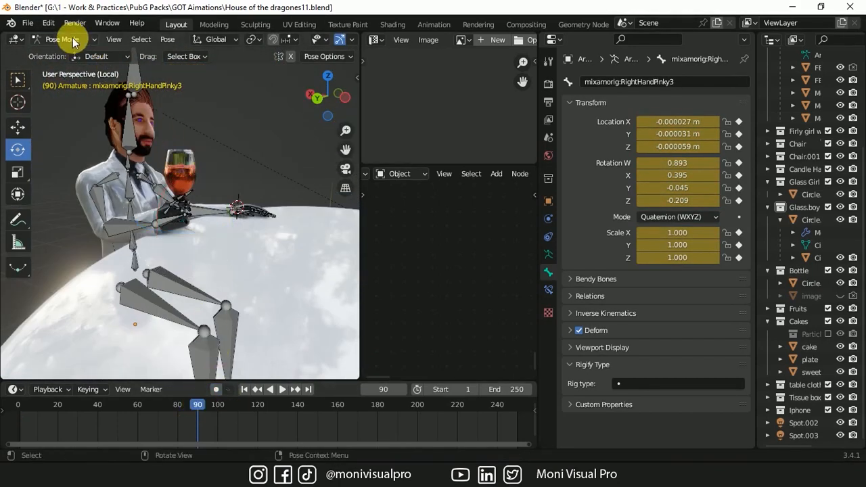
{"action": "left_click", "coordinate": [75, 55]}
{"action": "left_click", "coordinate": [184, 166]}
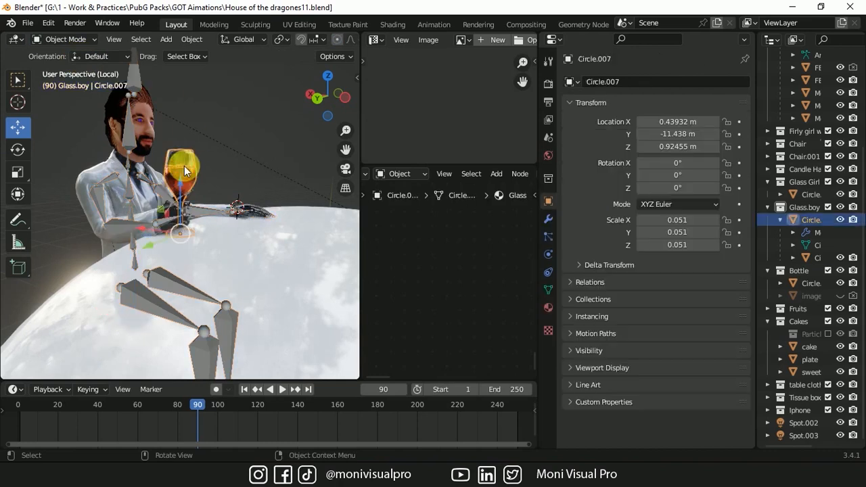
{"action": "left_click_drag", "start_coordinate": [319, 97], "coordinate": [378, 122]}
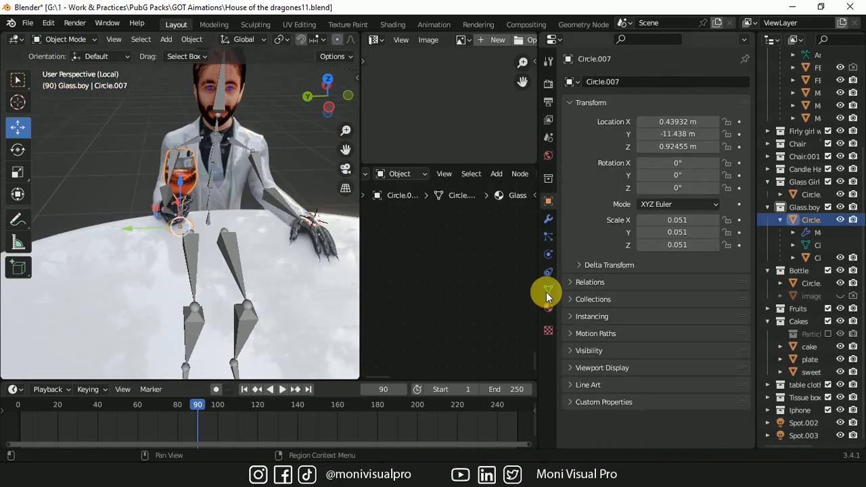
{"action": "left_click", "coordinate": [548, 272]}
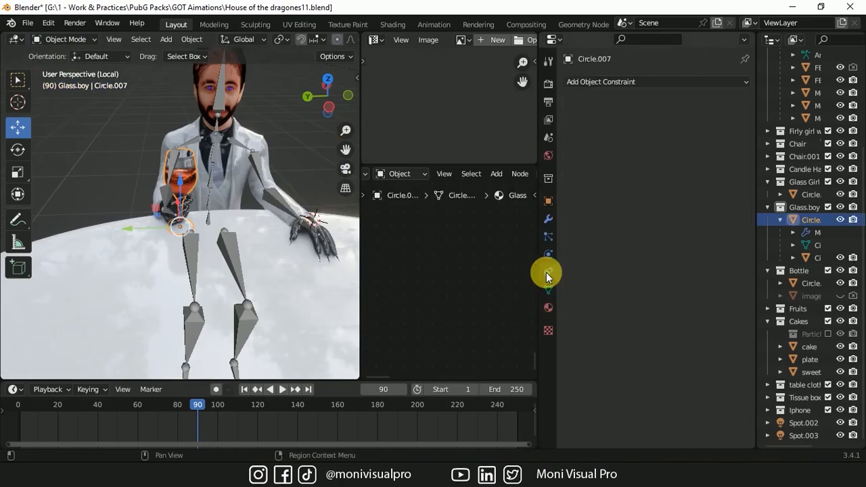
{"action": "left_click", "coordinate": [629, 82]}
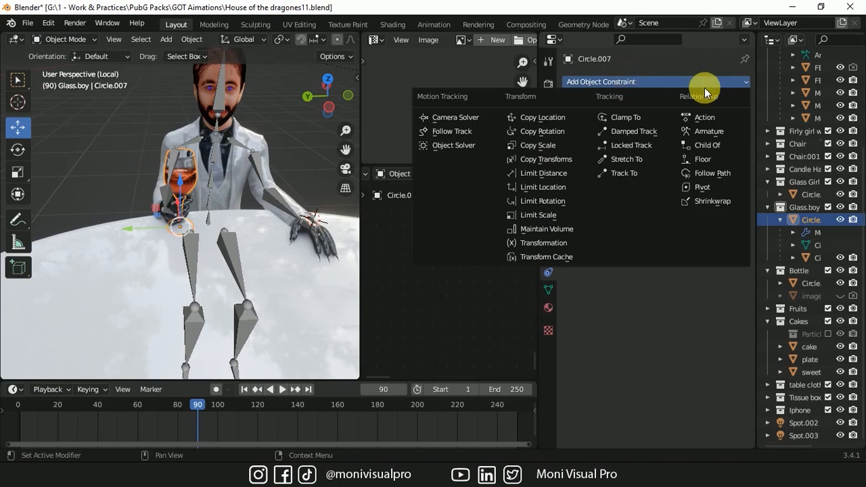
{"action": "left_click", "coordinate": [707, 145]}
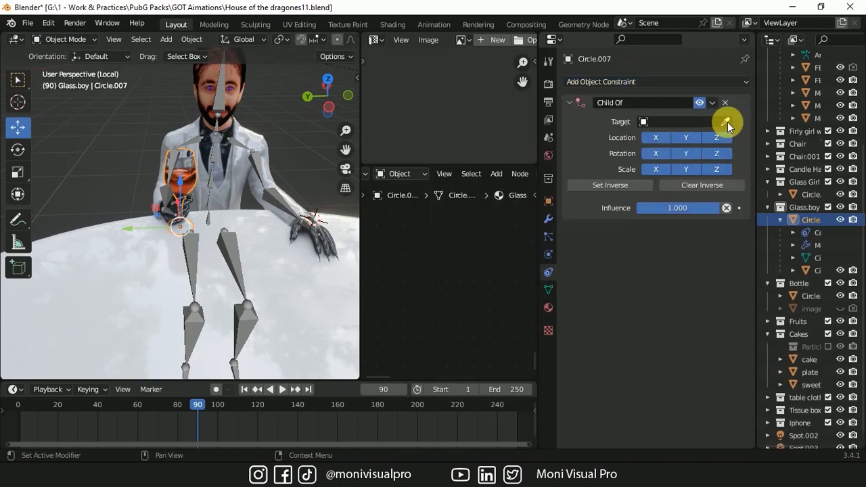
{"action": "left_click_drag", "start_coordinate": [733, 127], "coordinate": [221, 101]}
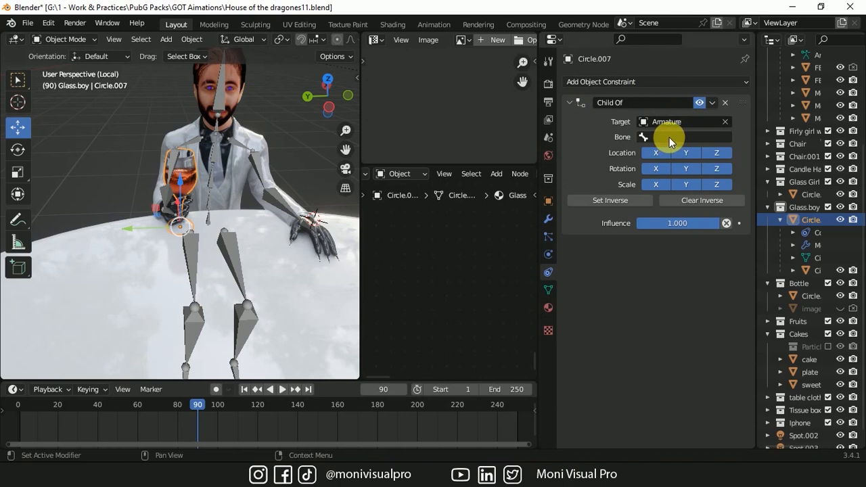
Put the man's armature in Pose Mode, select its right hand bone and copy the bone name mixamorig:RightHand
{"action": "left_click", "coordinate": [284, 202]}
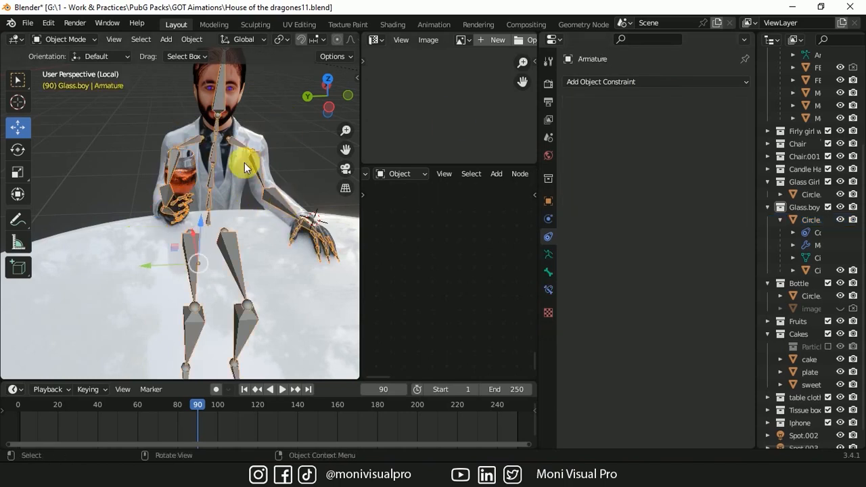
{"action": "left_click", "coordinate": [65, 39]}
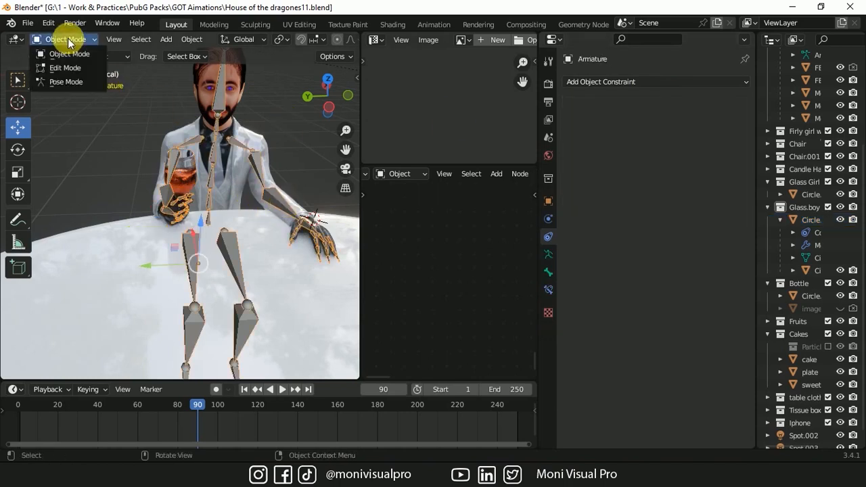
{"action": "left_click", "coordinate": [66, 82]}
{"action": "middle_click_drag", "start_coordinate": [217, 258], "coordinate": [171, 220]}
{"action": "left_click", "coordinate": [171, 219]}
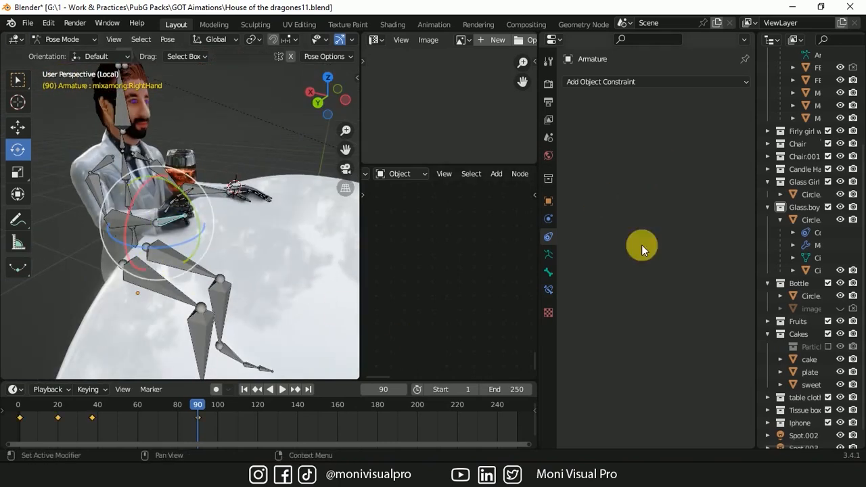
{"action": "left_click", "coordinate": [549, 271]}
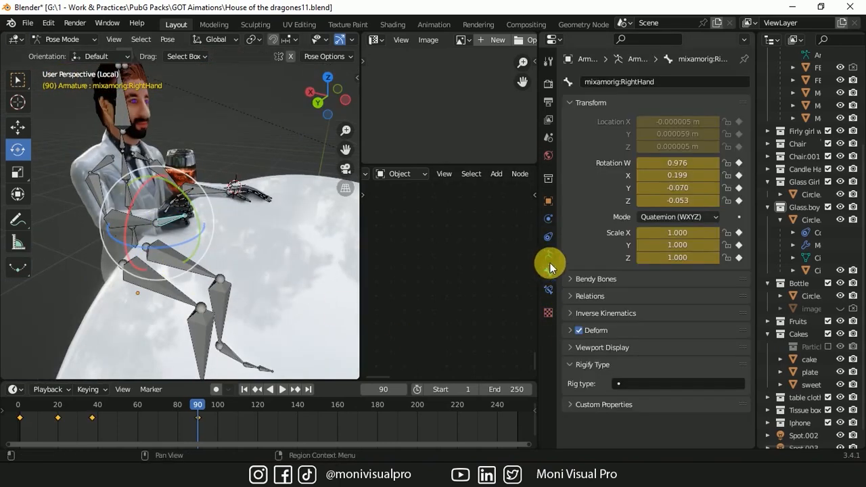
{"action": "left_click", "coordinate": [674, 83]}
{"action": "key", "text": "ctrl+c"}
{"action": "key", "text": "Escape"}
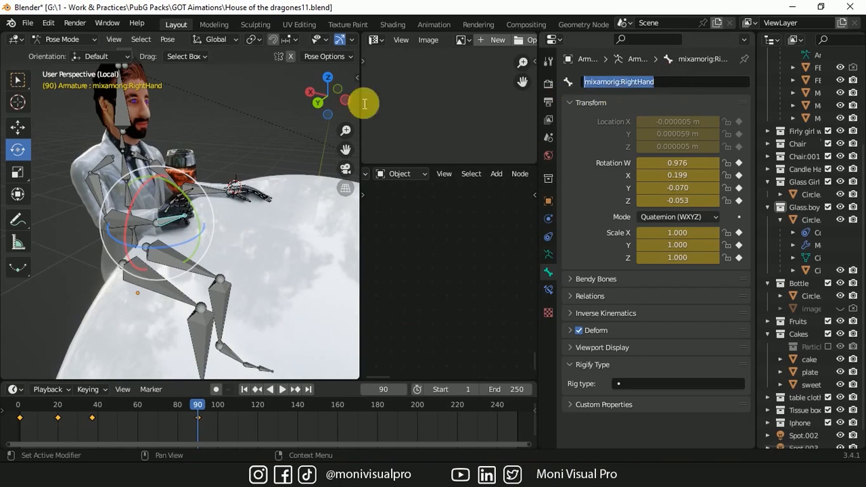
Return to Object Mode and set the bone of the wine glass's Child Of constraint to mixamorig:RightHand
{"action": "left_click", "coordinate": [87, 40]}
{"action": "left_click", "coordinate": [67, 58]}
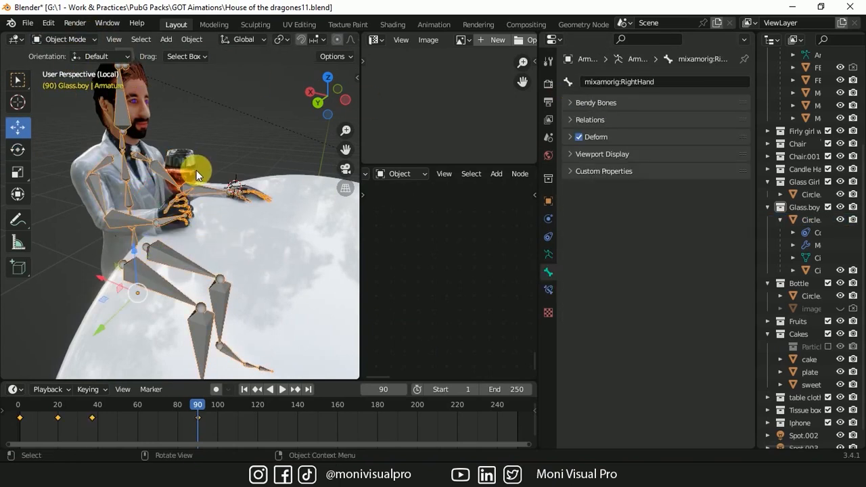
{"action": "left_click", "coordinate": [190, 168]}
{"action": "left_click", "coordinate": [549, 272]}
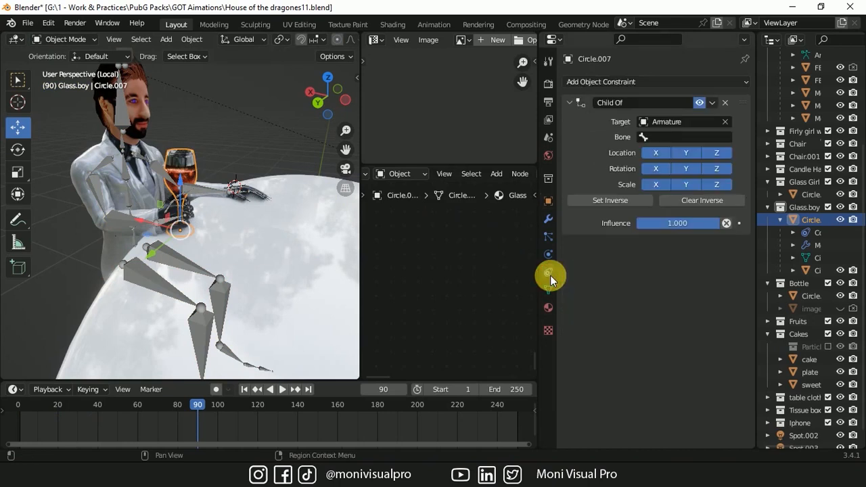
{"action": "left_click", "coordinate": [677, 137]}
{"action": "key", "text": "ctrl+v"}
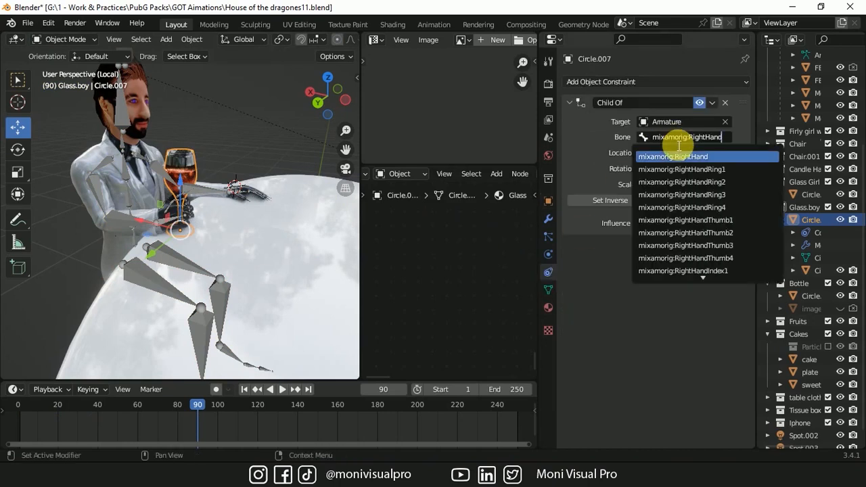
{"action": "key", "text": "Return"}
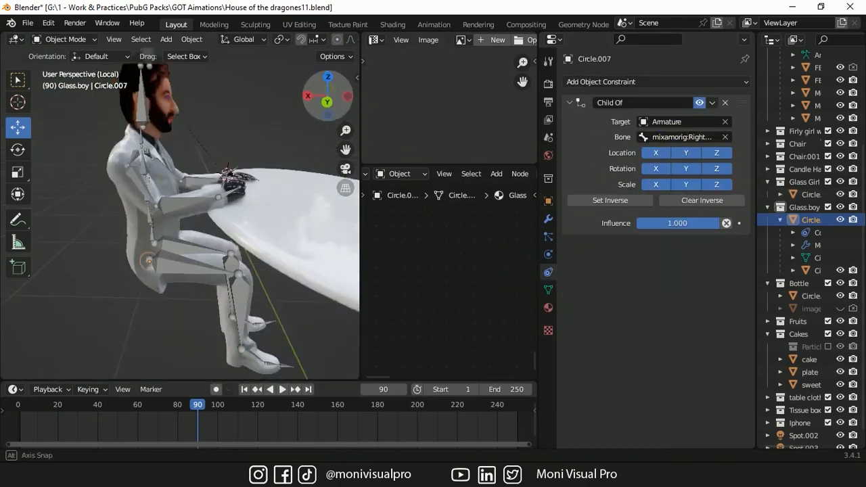
Apply Set Inverse on the Child Of constraint to put the wine glass back in the man's hand
{"action": "left_click_drag", "start_coordinate": [330, 95], "coordinate": [337, 111]}
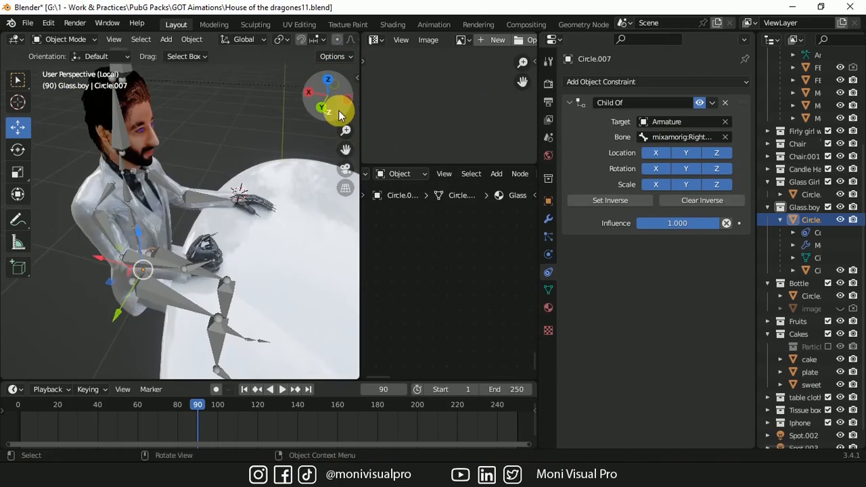
{"action": "left_click", "coordinate": [602, 201]}
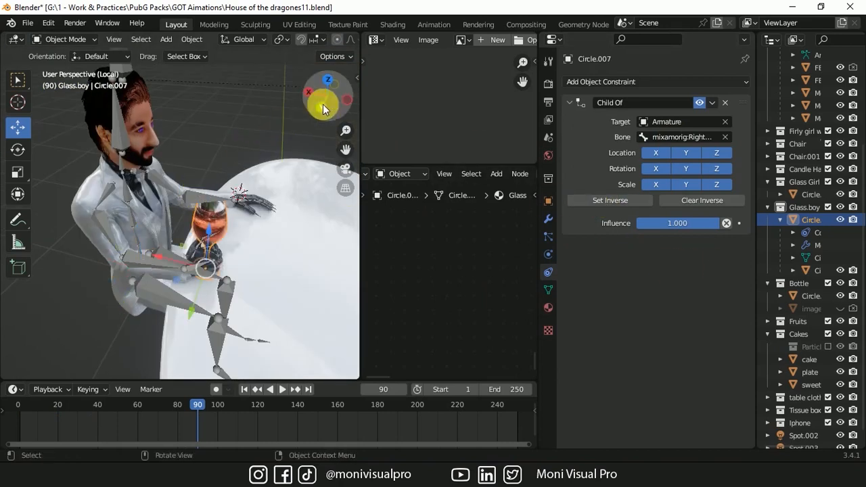
Keyframe the wine glass's Child Of constraint as disabled at frame 90 and as enabled on the next frame
{"action": "left_click_drag", "start_coordinate": [309, 106], "coordinate": [329, 102]}
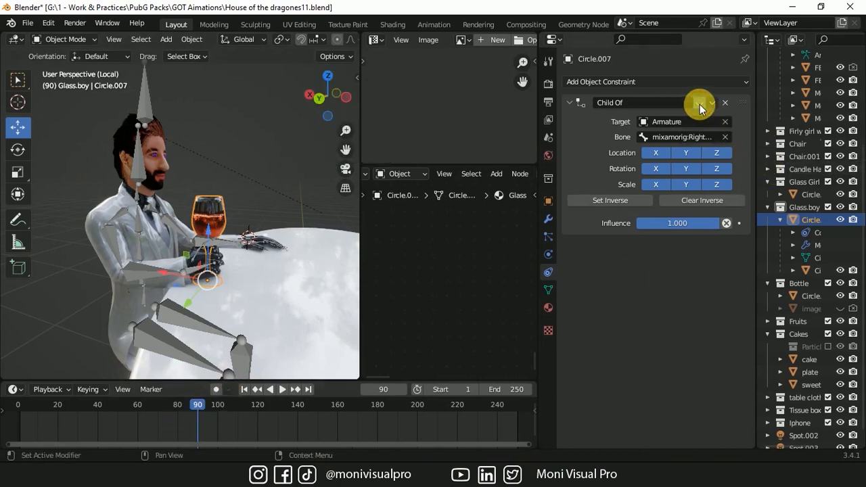
{"action": "key", "text": "i"}
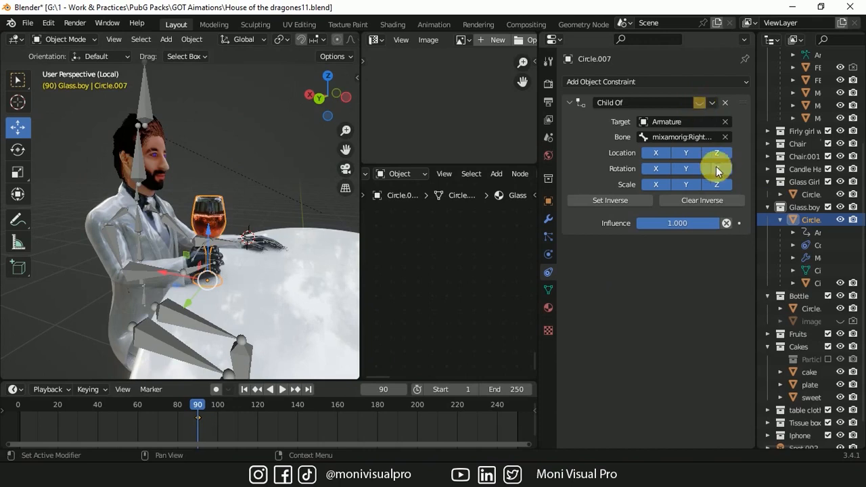
{"action": "left_click", "coordinate": [393, 392]}
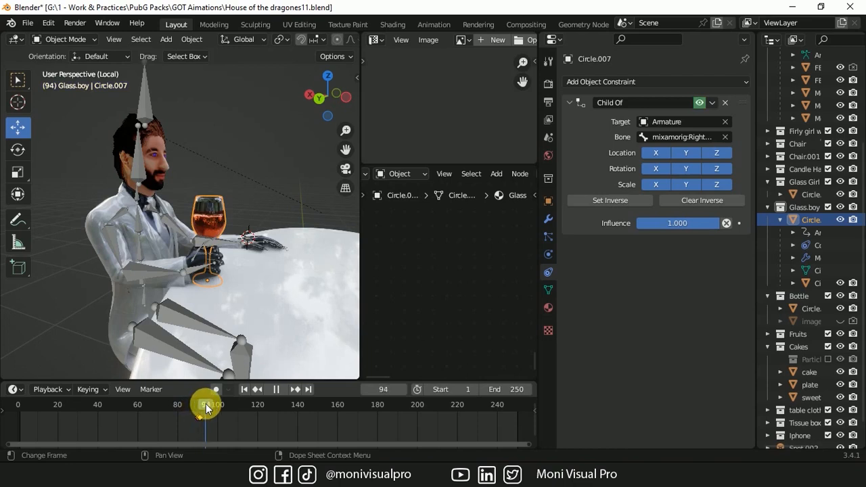
Put the man's armature in Pose Mode, select all bones and insert a Location & Rotation keyframe at frame 94
{"action": "left_click", "coordinate": [147, 265]}
{"action": "left_click", "coordinate": [64, 39]}
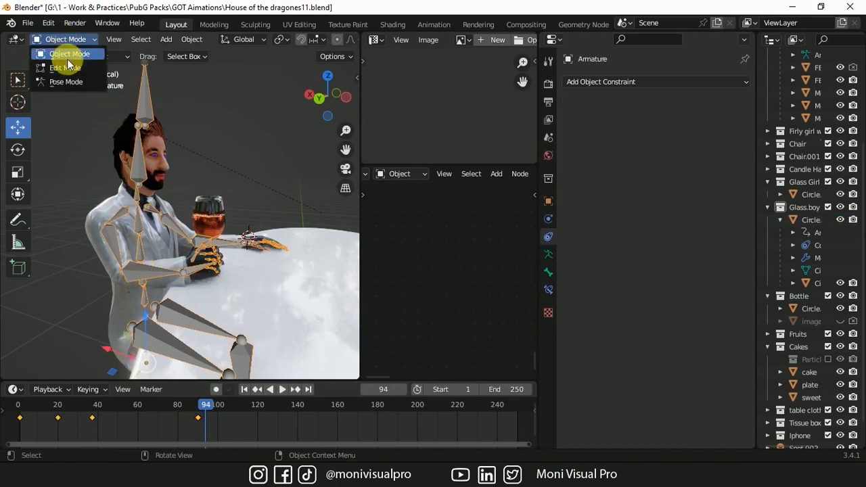
{"action": "left_click", "coordinate": [63, 82]}
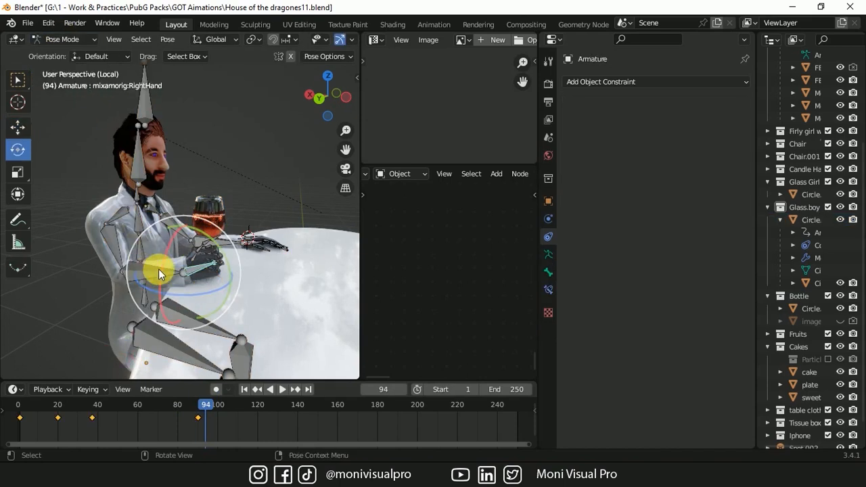
{"action": "left_click", "coordinate": [159, 274]}
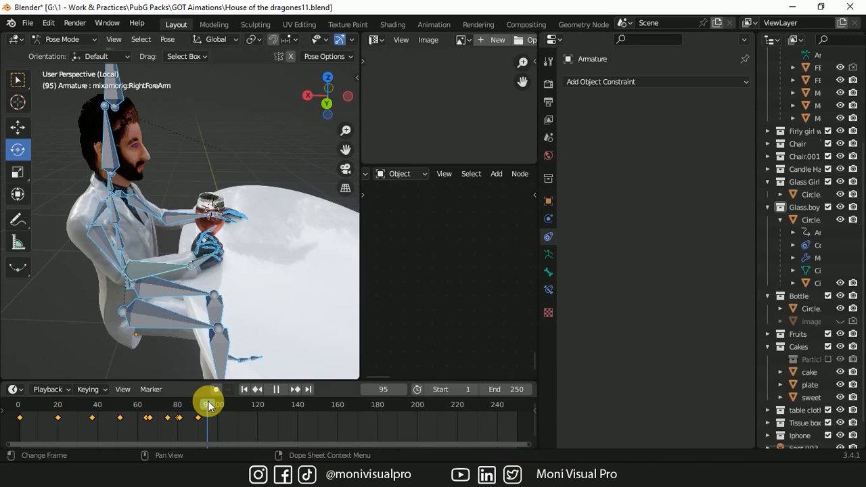
{"action": "key", "text": "space"}
{"action": "key", "text": "space"}
{"action": "key", "text": "space"}
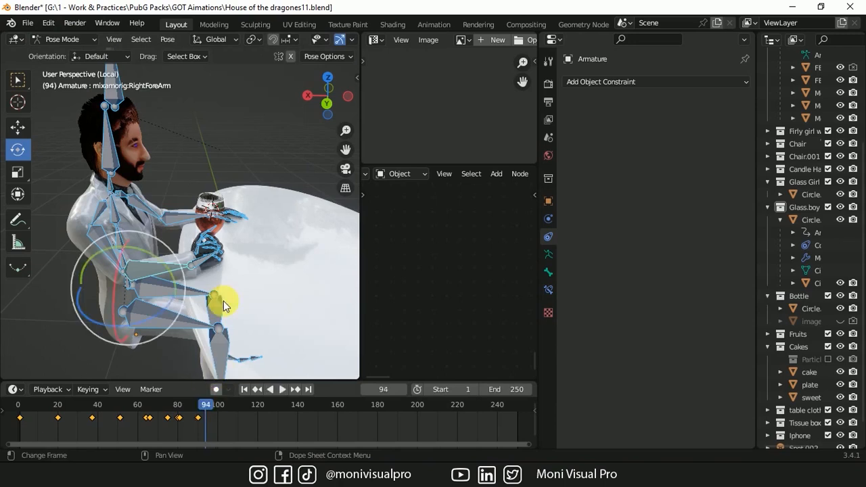
{"action": "key", "text": "i"}
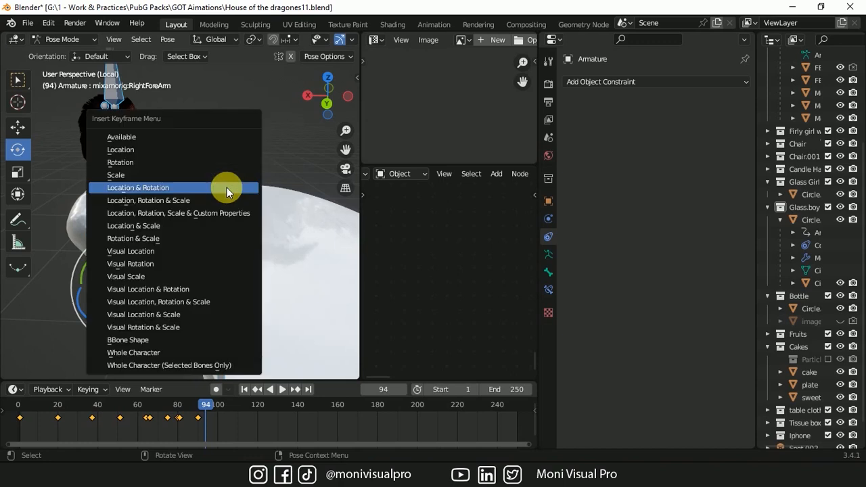
{"action": "left_click", "coordinate": [227, 188]}
At frame 107, rotate the right arm and forearm bones to raise the glass toward the man's face, and enable auto keying
{"action": "left_click_drag", "start_coordinate": [209, 412], "coordinate": [232, 406]}
{"action": "left_click_drag", "start_coordinate": [132, 211], "coordinate": [167, 246]}
{"action": "left_click", "coordinate": [181, 205]}
{"action": "middle_click_drag", "start_coordinate": [181, 205], "coordinate": [346, 131]}
{"action": "left_click_drag", "start_coordinate": [331, 105], "coordinate": [497, 118]}
{"action": "left_click", "coordinate": [105, 247]}
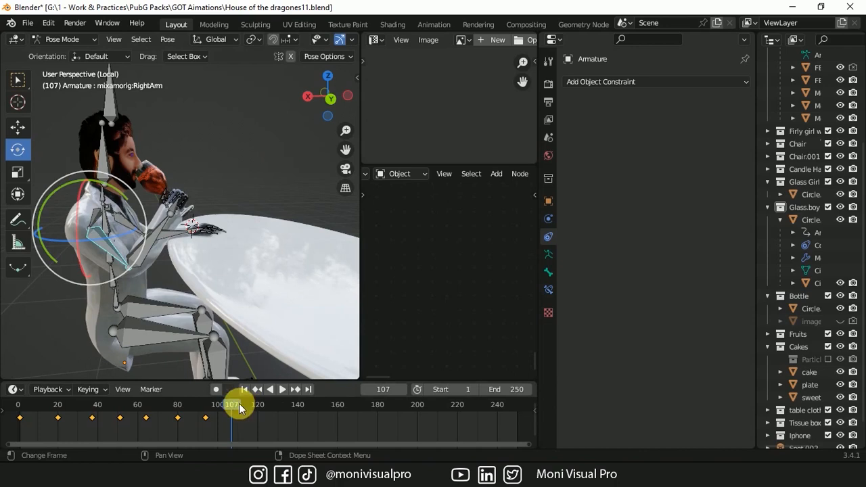
{"action": "left_click", "coordinate": [215, 390]}
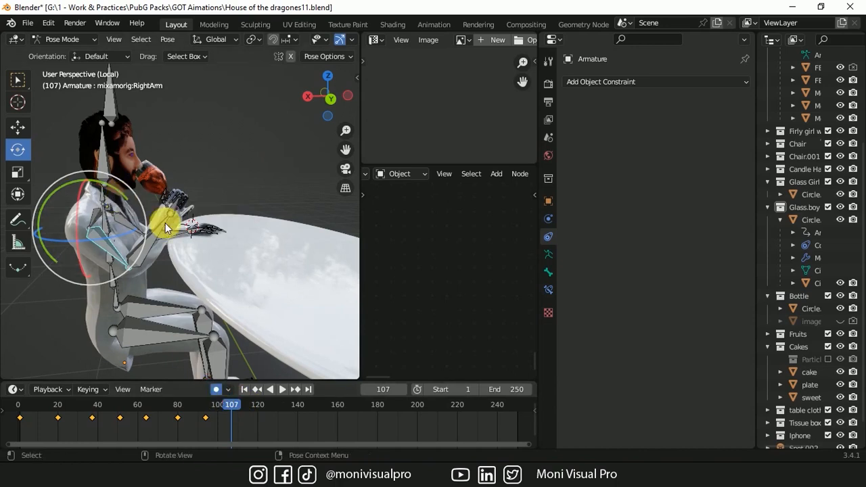
Rotate the right forearm and hand bones at frame 107 to bring the wine glass closer to the man's lips
{"action": "left_click", "coordinate": [162, 228]}
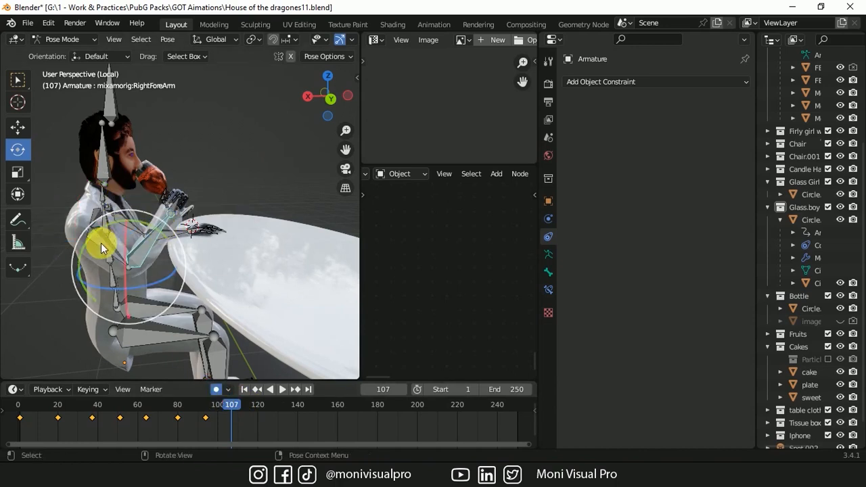
{"action": "left_click_drag", "start_coordinate": [100, 243], "coordinate": [248, 165]}
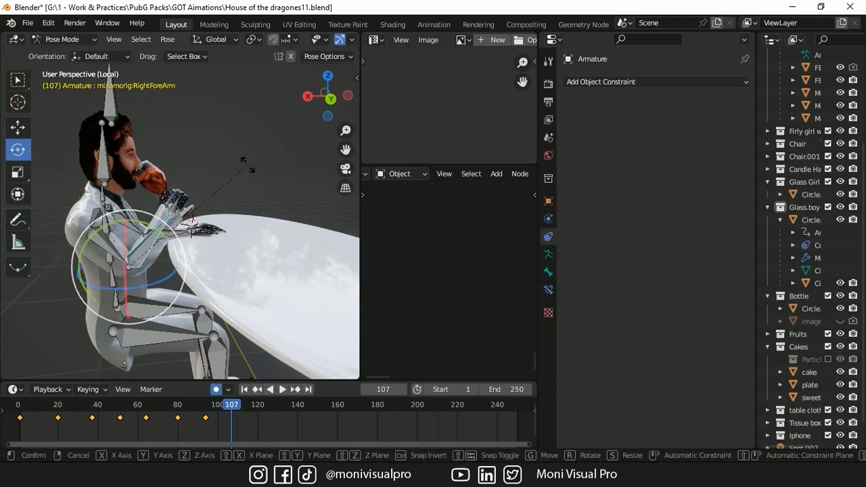
{"action": "left_click_drag", "start_coordinate": [169, 243], "coordinate": [173, 248]}
{"action": "left_click", "coordinate": [180, 204]}
{"action": "left_click_drag", "start_coordinate": [189, 174], "coordinate": [196, 178]}
Adjust the right arm bones from the other side so the glass rim lines up with the mouth
{"action": "left_click_drag", "start_coordinate": [328, 96], "coordinate": [135, 99]}
{"action": "left_click_drag", "start_coordinate": [345, 130], "coordinate": [345, 112]}
{"action": "left_click", "coordinate": [199, 221]}
{"action": "left_click_drag", "start_coordinate": [200, 213], "coordinate": [194, 216]}
{"action": "left_click", "coordinate": [280, 166]}
{"action": "left_click_drag", "start_coordinate": [246, 155], "coordinate": [251, 145]}
{"action": "left_click", "coordinate": [274, 239]}
{"action": "left_click_drag", "start_coordinate": [275, 244], "coordinate": [279, 245]}
{"action": "left_click", "coordinate": [280, 174]}
{"action": "left_click_drag", "start_coordinate": [258, 145], "coordinate": [255, 148]}
Fine-tune the right forearm and right hand rotations so the glass tilts against the lips at frame 107
{"action": "mouse_move", "coordinate": [327, 96]}
{"action": "left_mouse_down"}
{"action": "mouse_move", "coordinate": [314, 145]}
{"action": "mouse_move", "coordinate": [329, 98]}
{"action": "left_mouse_up"}
{"action": "left_click", "coordinate": [185, 252]}
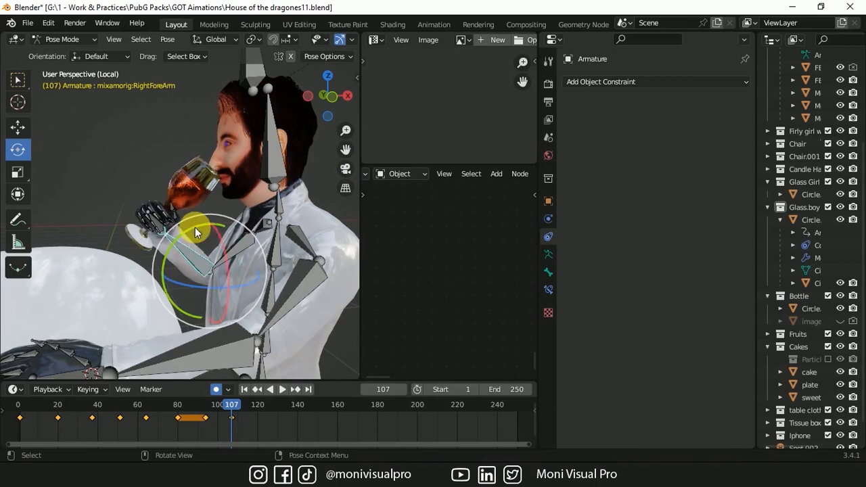
{"action": "left_click_drag", "start_coordinate": [195, 227], "coordinate": [191, 229]}
{"action": "left_click", "coordinate": [154, 217]}
{"action": "left_click_drag", "start_coordinate": [170, 183], "coordinate": [164, 183]}
{"action": "left_click_drag", "start_coordinate": [327, 97], "coordinate": [138, 96]}
{"action": "left_click", "coordinate": [169, 233]}
{"action": "left_click_drag", "start_coordinate": [151, 207], "coordinate": [154, 206]}
{"action": "left_click_drag", "start_coordinate": [327, 96], "coordinate": [509, 97]}
Hold the drinking pose by keyframing all bones of the armature at about frame 139
{"action": "mouse_move", "coordinate": [233, 406]}
{"action": "left_mouse_down"}
{"action": "mouse_move", "coordinate": [58, 415]}
{"action": "mouse_move", "coordinate": [246, 413]}
{"action": "left_mouse_up"}
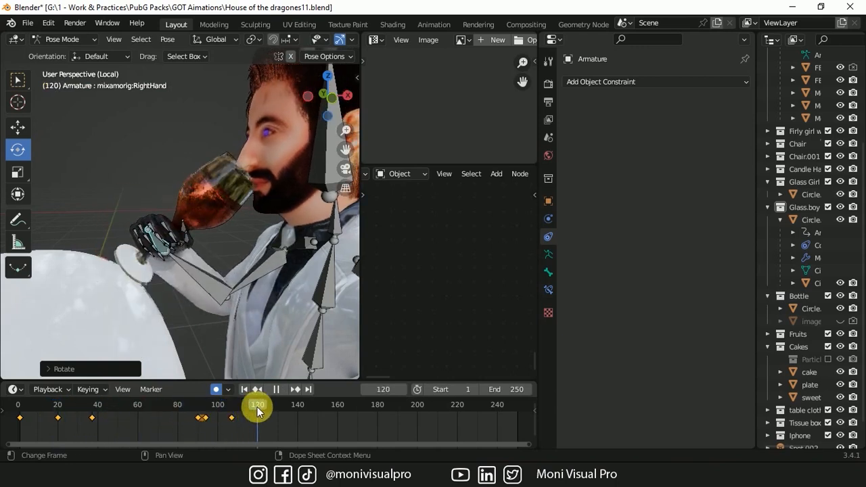
{"action": "left_click_drag", "start_coordinate": [301, 409], "coordinate": [303, 409]}
{"action": "middle_click_drag", "start_coordinate": [243, 270], "coordinate": [217, 179], "text": "shift"}
{"action": "left_click", "coordinate": [295, 409]}
{"action": "key", "text": "a"}
{"action": "key", "text": "i"}
At frame 152, rotate the right upper arm and forearm bones to lower the glass away from the mouth
{"action": "left_click_drag", "start_coordinate": [297, 409], "coordinate": [321, 408]}
{"action": "left_click", "coordinate": [234, 208]}
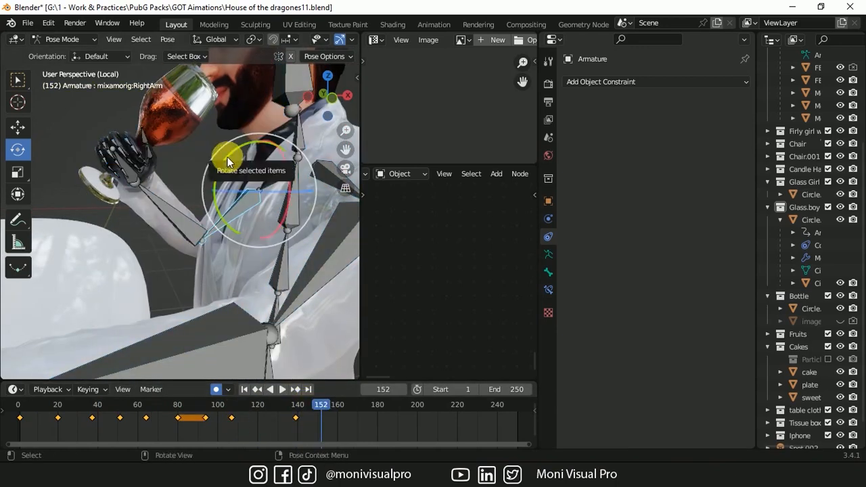
{"action": "left_click_drag", "start_coordinate": [227, 160], "coordinate": [215, 177]}
{"action": "scroll", "coordinate": [224, 176], "scroll_direction": "down", "scroll_amount": 2}
{"action": "left_click", "coordinate": [265, 101]}
{"action": "left_click", "coordinate": [270, 164]}
{"action": "left_click", "coordinate": [190, 227]}
{"action": "left_click_drag", "start_coordinate": [233, 207], "coordinate": [219, 277]}
{"action": "middle_click_drag", "start_coordinate": [169, 263], "coordinate": [305, 261]}
{"action": "middle_click_drag", "start_coordinate": [215, 263], "coordinate": [159, 254]}
{"action": "left_click_drag", "start_coordinate": [177, 208], "coordinate": [207, 193]}
Refine the right forearm and hand rotations at frame 152 to hold the glass upright just above the table
{"action": "middle_click_drag", "start_coordinate": [207, 203], "coordinate": [244, 226]}
{"action": "left_click", "coordinate": [291, 248]}
{"action": "left_click_drag", "start_coordinate": [245, 227], "coordinate": [256, 217]}
{"action": "left_click_drag", "start_coordinate": [346, 149], "coordinate": [270, 152]}
{"action": "middle_click_drag", "start_coordinate": [271, 203], "coordinate": [203, 257]}
{"action": "left_click", "coordinate": [339, 263]}
{"action": "left_click_drag", "start_coordinate": [339, 262], "coordinate": [332, 253]}
{"action": "middle_click_drag", "start_coordinate": [203, 257], "coordinate": [270, 210]}
{"action": "left_click_drag", "start_coordinate": [346, 150], "coordinate": [285, 156]}
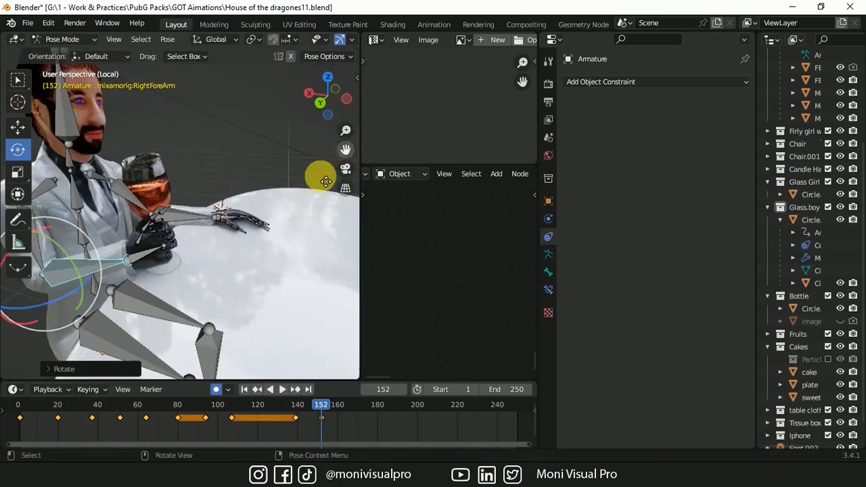
At frame 160, rotate the right arm, forearm and hand bones to set the glass down on the table
{"action": "left_click", "coordinate": [337, 405]}
{"action": "middle_click_drag", "start_coordinate": [55, 262], "coordinate": [163, 277]}
{"action": "left_click", "coordinate": [175, 276]}
{"action": "left_click_drag", "start_coordinate": [168, 257], "coordinate": [177, 244]}
{"action": "middle_click_drag", "start_coordinate": [203, 257], "coordinate": [88, 217]}
{"action": "middle_click_drag", "start_coordinate": [135, 237], "coordinate": [196, 245]}
{"action": "left_click_drag", "start_coordinate": [189, 236], "coordinate": [198, 255]}
{"action": "middle_click_drag", "start_coordinate": [197, 254], "coordinate": [129, 216]}
{"action": "left_click_drag", "start_coordinate": [123, 197], "coordinate": [129, 197]}
{"action": "left_click", "coordinate": [173, 252]}
{"action": "left_click_drag", "start_coordinate": [174, 224], "coordinate": [176, 223]}
In Object Mode, keyframe the wine glass's Child Of constraint as enabled at frame 160 and disabled at frame 162
{"action": "left_click", "coordinate": [66, 40]}
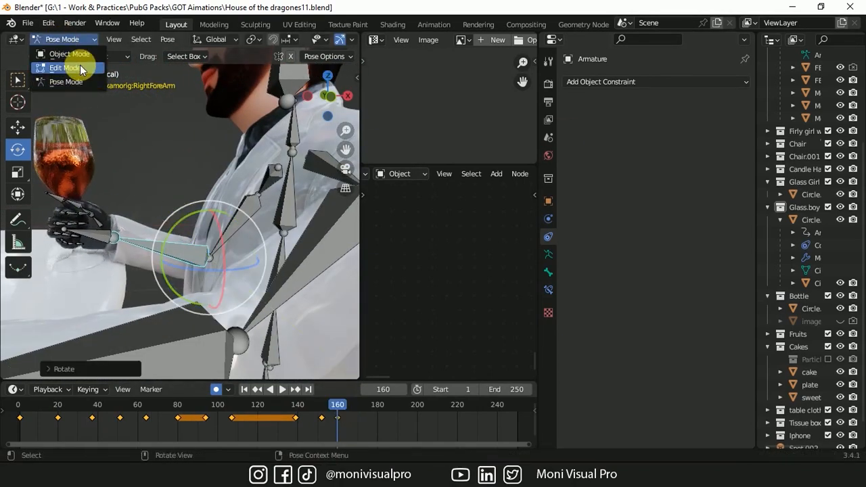
{"action": "left_click", "coordinate": [75, 54]}
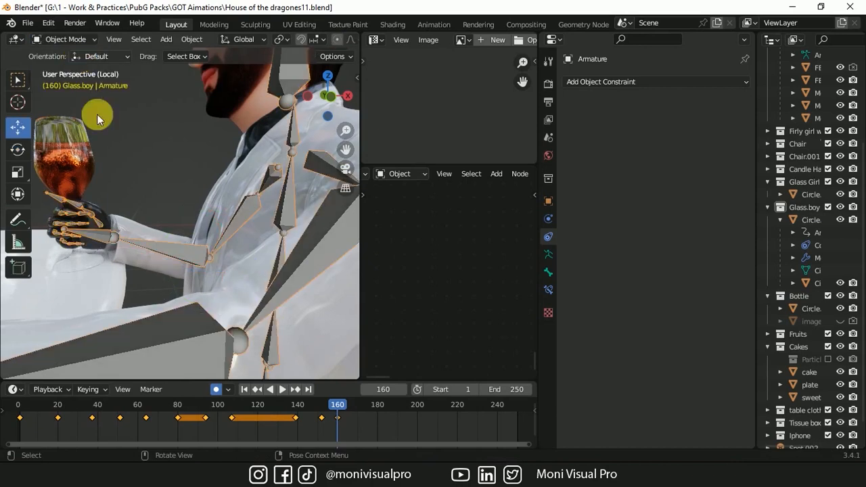
{"action": "left_click", "coordinate": [68, 164]}
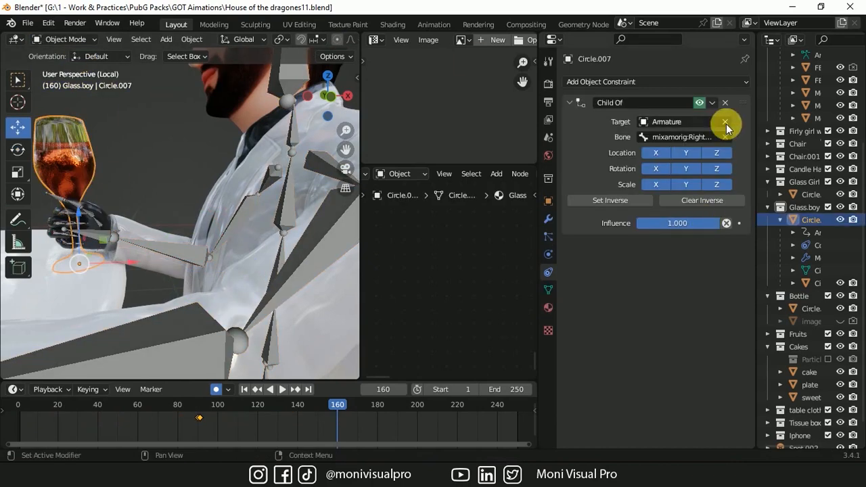
{"action": "key", "text": "i"}
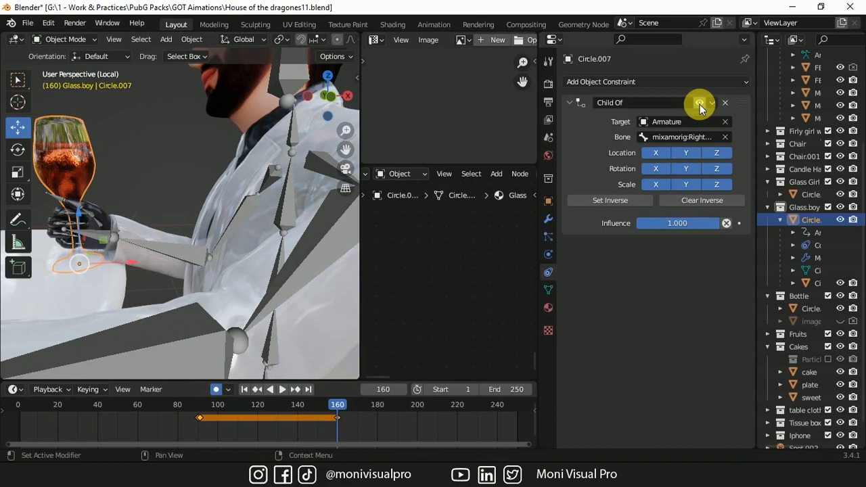
{"action": "left_click", "coordinate": [343, 408]}
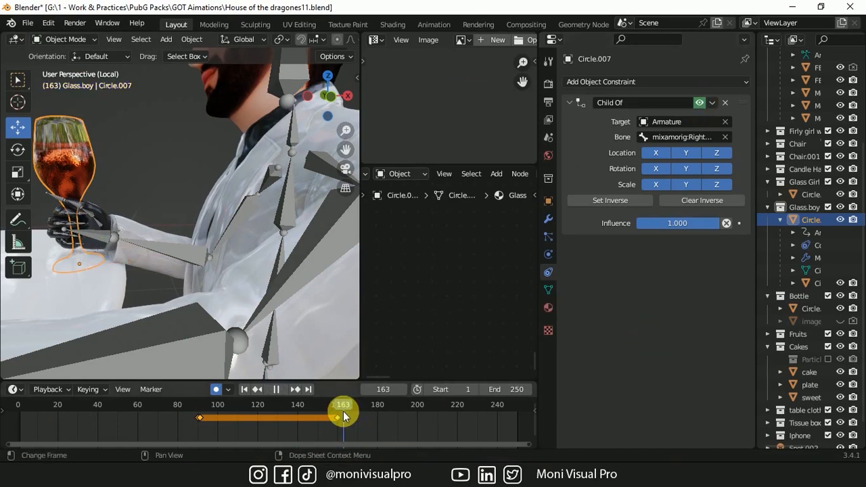
{"action": "left_click", "coordinate": [698, 106]}
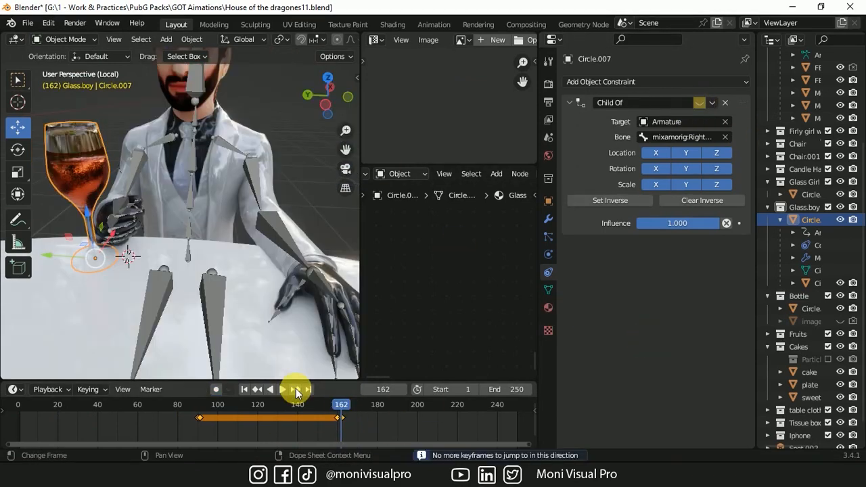
At frame 163, rotate the right hand and thumb bones in Pose Mode to open the grip around the glass
{"action": "left_click", "coordinate": [306, 389]}
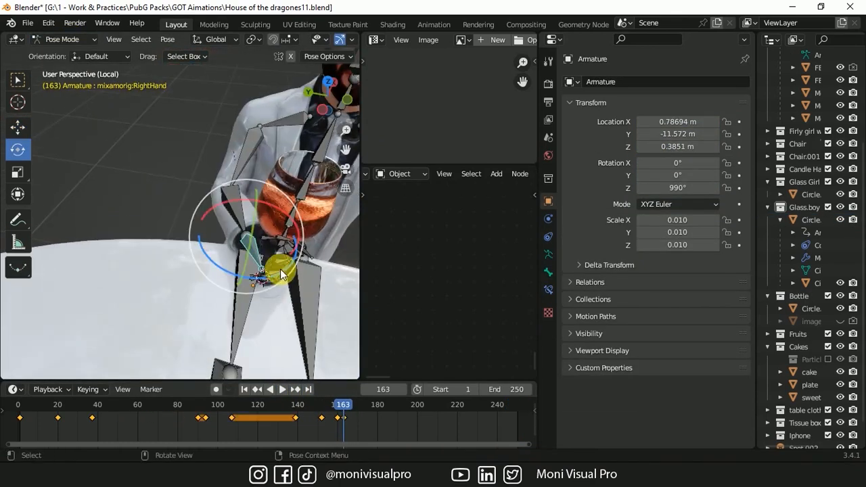
{"action": "left_click_drag", "start_coordinate": [281, 274], "coordinate": [258, 270]}
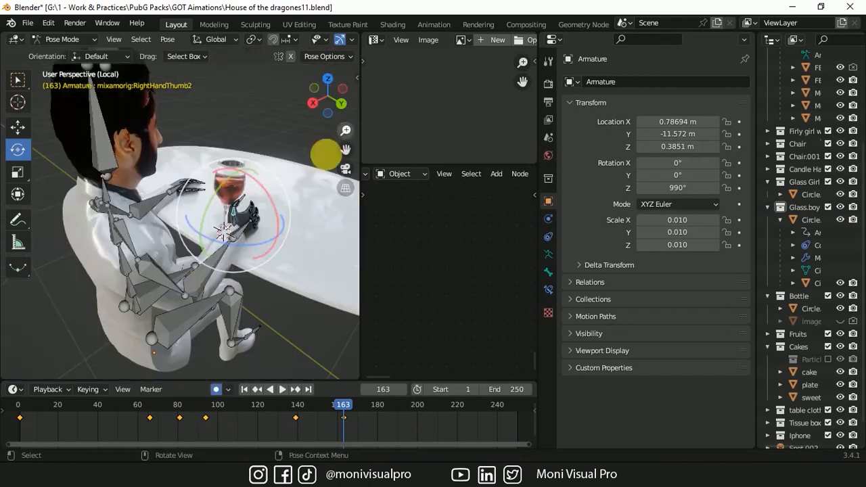
{"action": "left_click", "coordinate": [161, 276]}
{"action": "left_click", "coordinate": [205, 272]}
{"action": "left_click_drag", "start_coordinate": [191, 259], "coordinate": [237, 302]}
{"action": "left_click", "coordinate": [161, 276]}
{"action": "left_click_drag", "start_coordinate": [177, 280], "coordinate": [222, 234]}
{"action": "left_click", "coordinate": [244, 219]}
{"action": "left_click", "coordinate": [250, 202]}
At frame 181, rotate the right upper arm and forearm bones to move the hand away from the glass
{"action": "left_click_drag", "start_coordinate": [292, 407], "coordinate": [379, 408]}
{"action": "left_click", "coordinate": [215, 271]}
{"action": "left_click_drag", "start_coordinate": [218, 274], "coordinate": [227, 284]}
{"action": "left_click", "coordinate": [160, 278]}
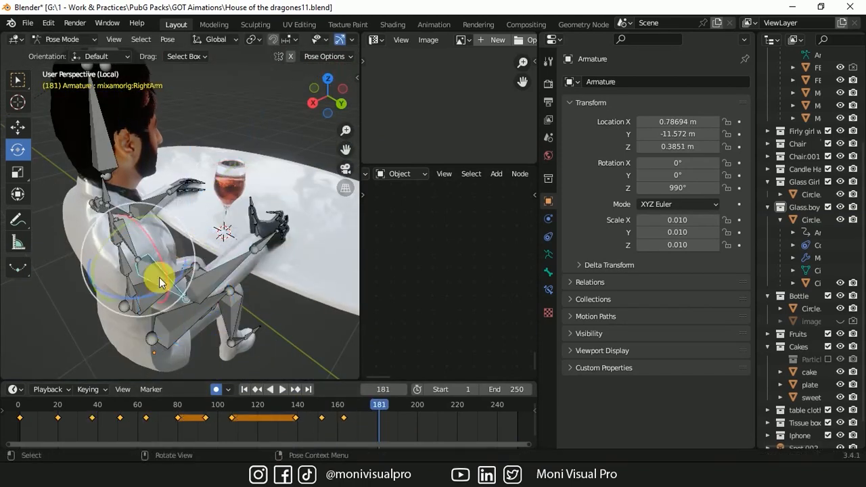
{"action": "middle_click_drag", "start_coordinate": [161, 278], "coordinate": [127, 276]}
{"action": "left_click", "coordinate": [215, 291]}
{"action": "left_click_drag", "start_coordinate": [194, 270], "coordinate": [206, 302]}
{"action": "left_click", "coordinate": [244, 279]}
Rotate the right forearm and hand bones at frame 181 so the hand rests flat on the table
{"action": "middle_click_drag", "start_coordinate": [243, 285], "coordinate": [270, 257]}
{"action": "left_click", "coordinate": [234, 274]}
{"action": "left_click_drag", "start_coordinate": [203, 244], "coordinate": [223, 264]}
{"action": "left_click", "coordinate": [291, 296]}
{"action": "middle_click_drag", "start_coordinate": [292, 296], "coordinate": [251, 170]}
{"action": "left_click_drag", "start_coordinate": [251, 170], "coordinate": [203, 235]}
{"action": "left_click", "coordinate": [269, 211]}
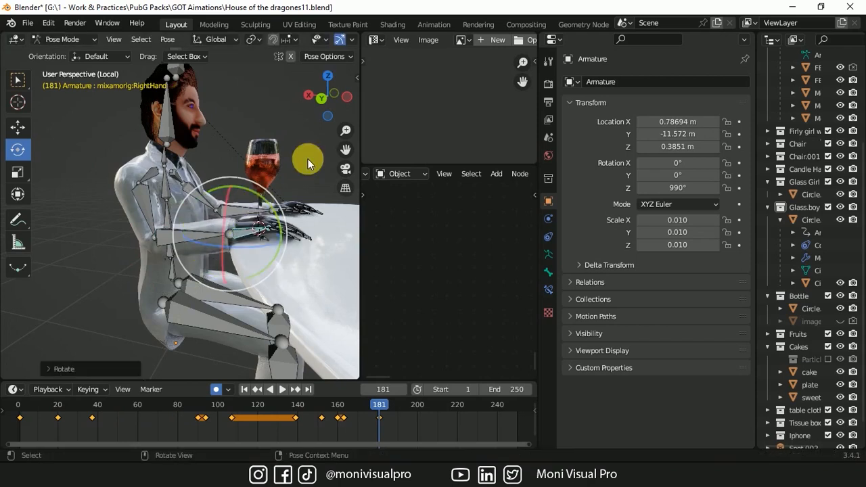
Go to frame 105, return to Object Mode, select the man's head and keyframe its mouthFunnel shape key at 0
{"action": "key", "text": "a"}
{"action": "key", "text": "space"}
{"action": "left_click", "coordinate": [209, 408]}
{"action": "key", "text": "space"}
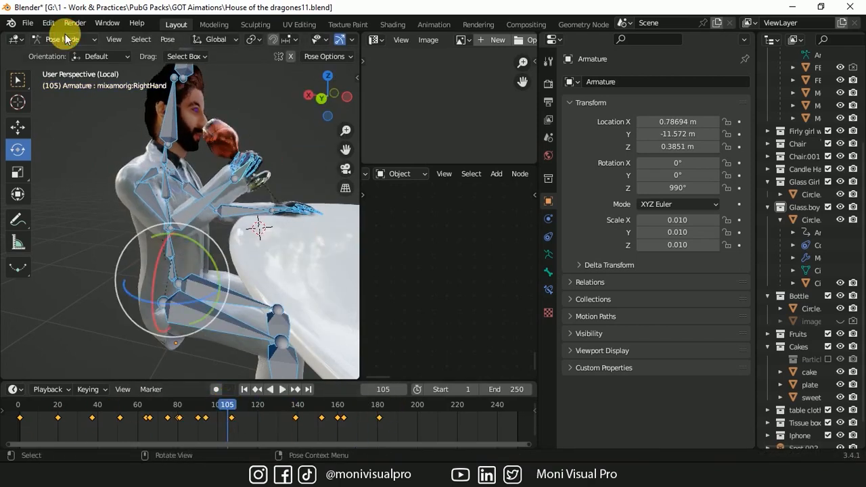
{"action": "left_click", "coordinate": [61, 40]}
{"action": "left_click", "coordinate": [68, 52]}
{"action": "left_click", "coordinate": [190, 115]}
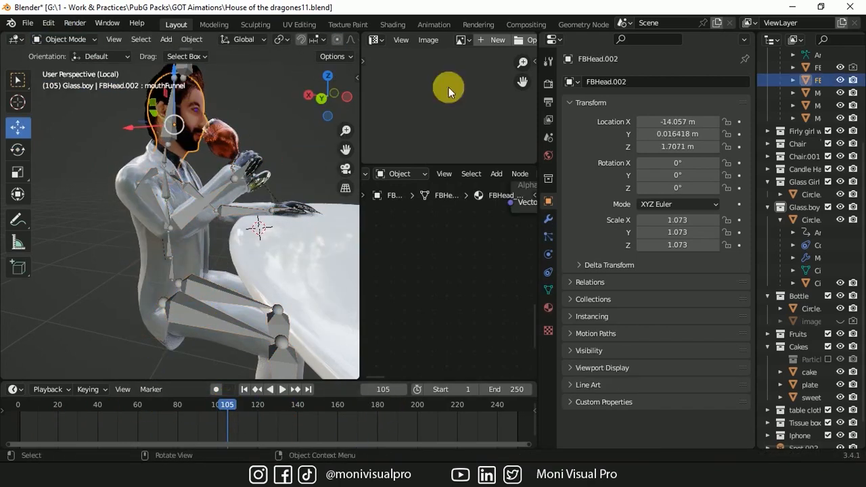
{"action": "left_click", "coordinate": [548, 290]}
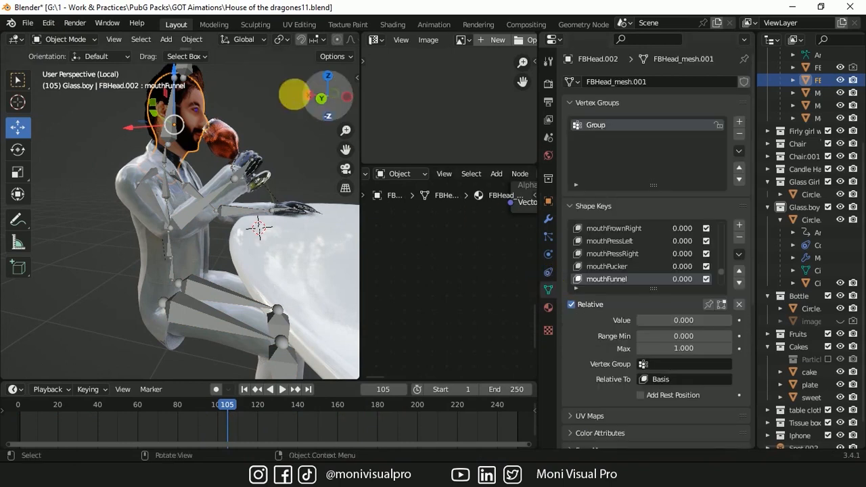
{"action": "left_click_drag", "start_coordinate": [329, 97], "coordinate": [762, 334]}
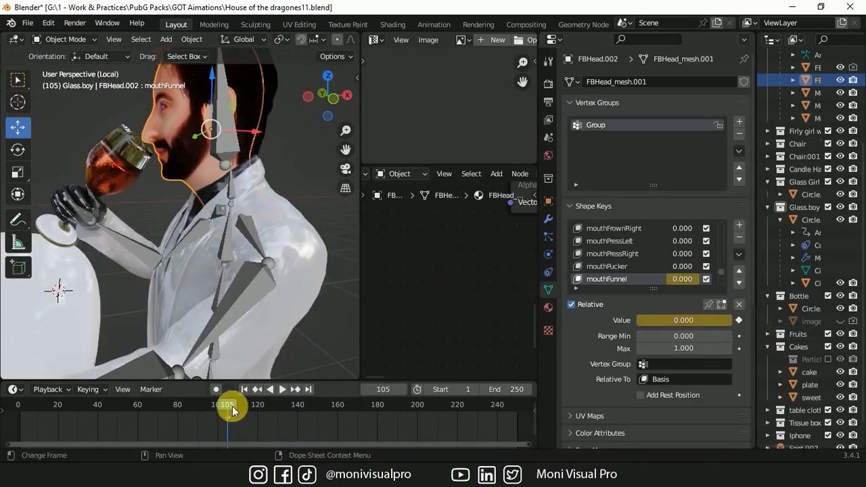
Keyframe the mouthFunnel shape key at 0.523 as the glass meets the lips and again at frame 138
{"action": "key", "text": "space"}
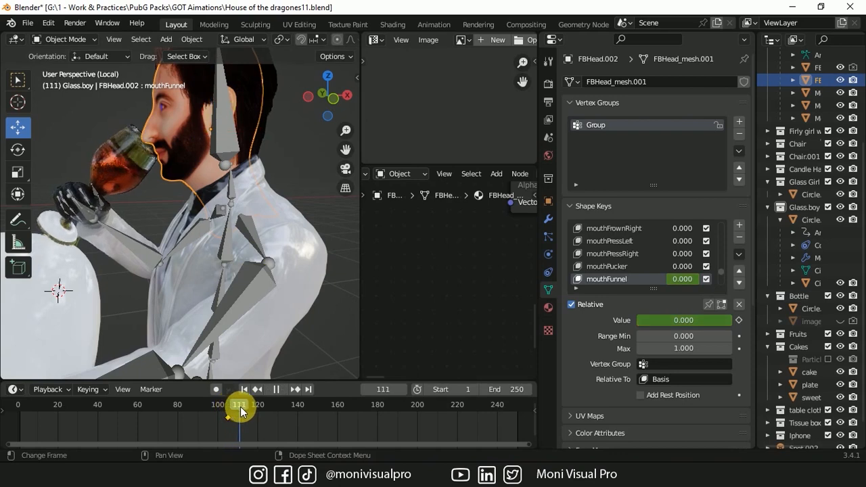
{"action": "key", "text": "space"}
{"action": "left_click_drag", "start_coordinate": [684, 320], "coordinate": [704, 320]}
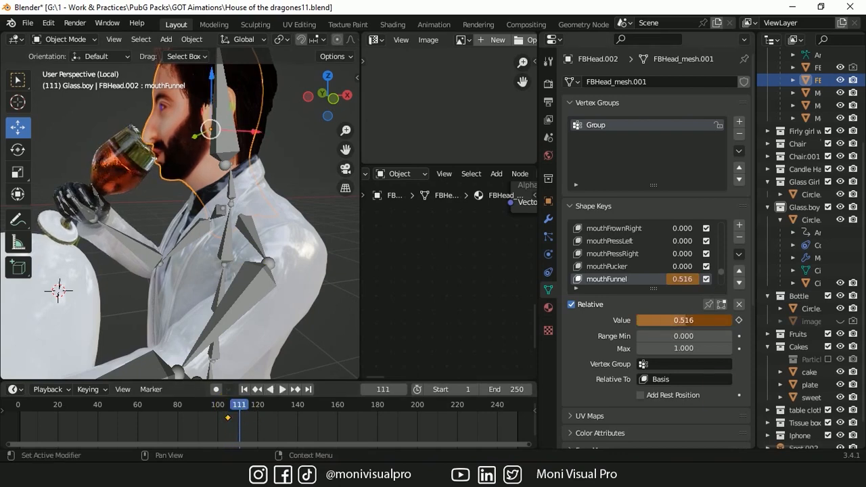
{"action": "left_click", "coordinate": [739, 320]}
{"action": "left_click_drag", "start_coordinate": [257, 404], "coordinate": [295, 406]}
{"action": "left_click", "coordinate": [739, 320]}
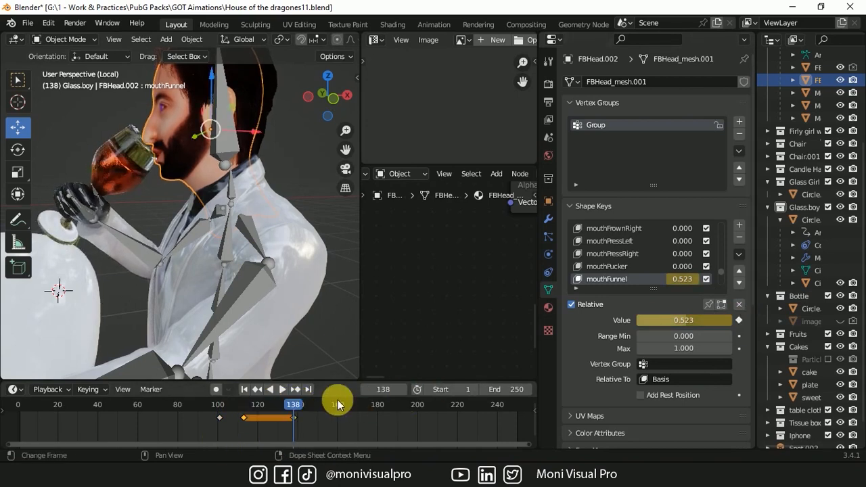
Set the mouthFunnel shape key back to 0 at frame 150 and keyframe it
{"action": "key", "text": "space"}
{"action": "key", "text": "space"}
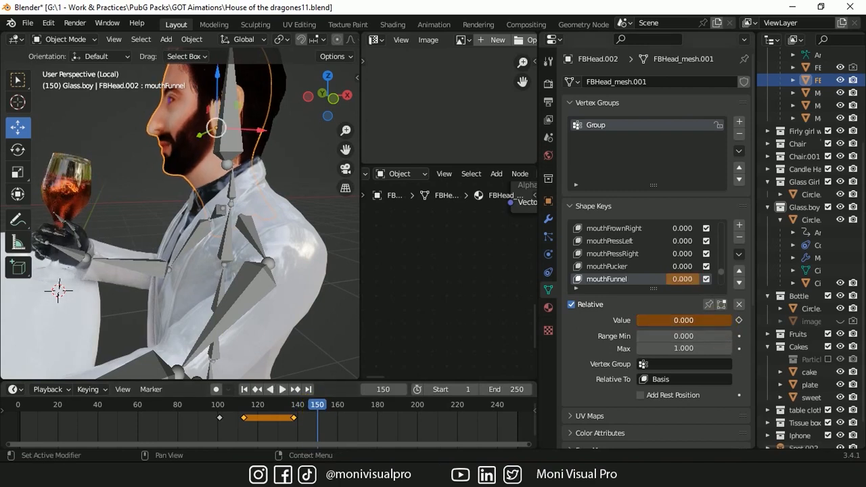
{"action": "left_click", "coordinate": [739, 320]}
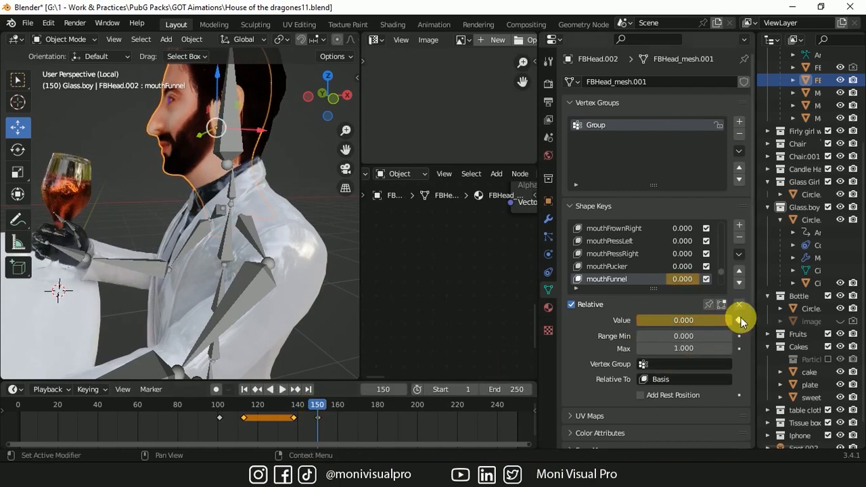
Select the drink in the wine glass and keyframe its Coke movement shape key at 0 on frame 95 and 1 on frame 109
{"action": "left_click_drag", "start_coordinate": [289, 406], "coordinate": [209, 405]}
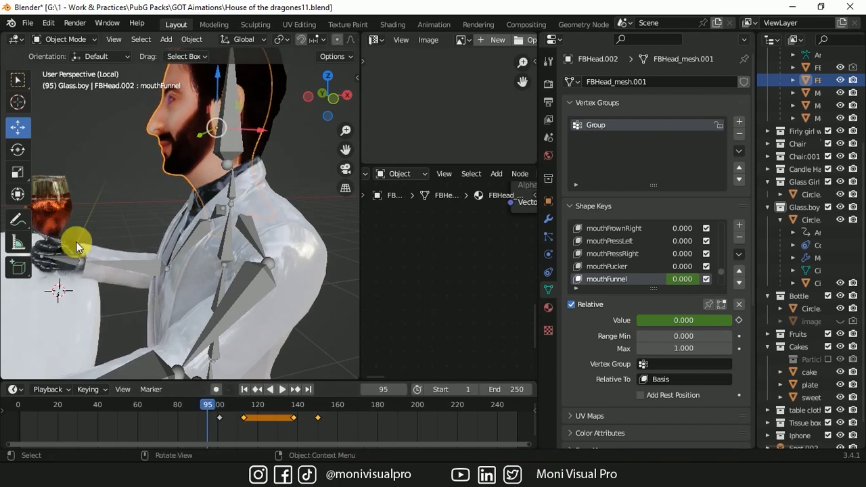
{"action": "left_click", "coordinate": [64, 223]}
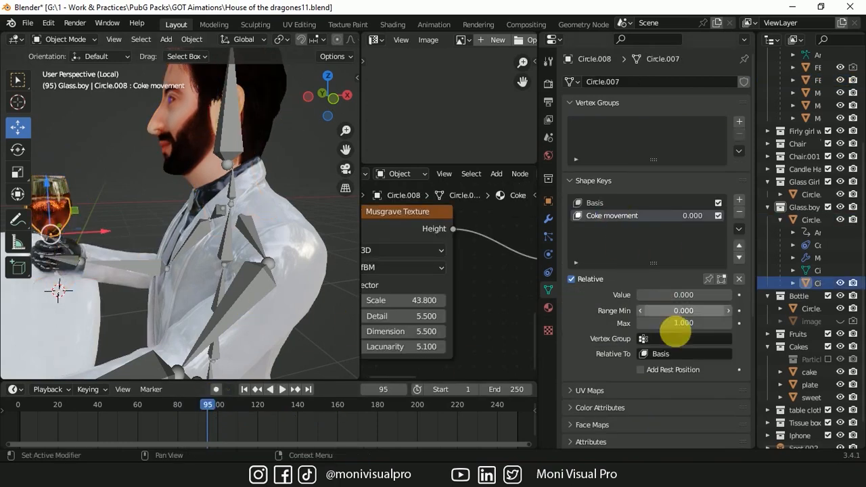
{"action": "left_click_drag", "start_coordinate": [206, 409], "coordinate": [237, 413]}
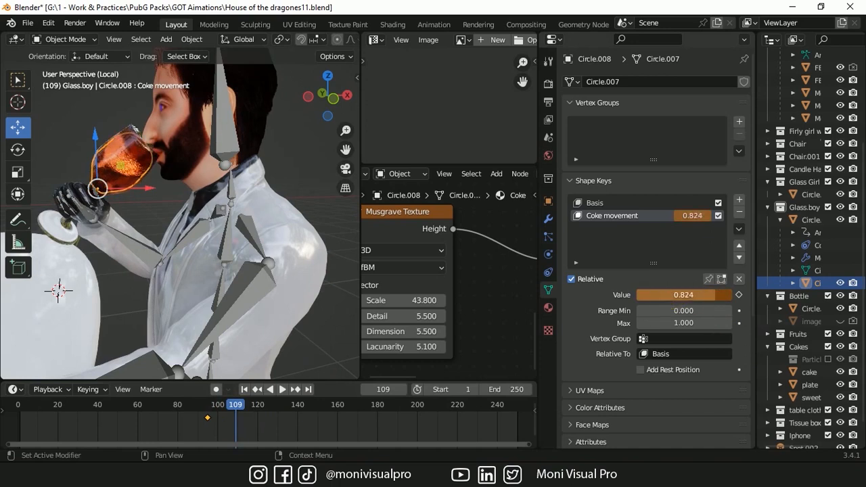
{"action": "left_click", "coordinate": [740, 296]}
{"action": "left_click", "coordinate": [18, 149]}
{"action": "left_click_drag", "start_coordinate": [328, 98], "coordinate": [332, 109]}
{"action": "left_click_drag", "start_coordinate": [166, 196], "coordinate": [165, 173]}
{"action": "key", "text": "ctrl+z"}
{"action": "key", "text": "r"}
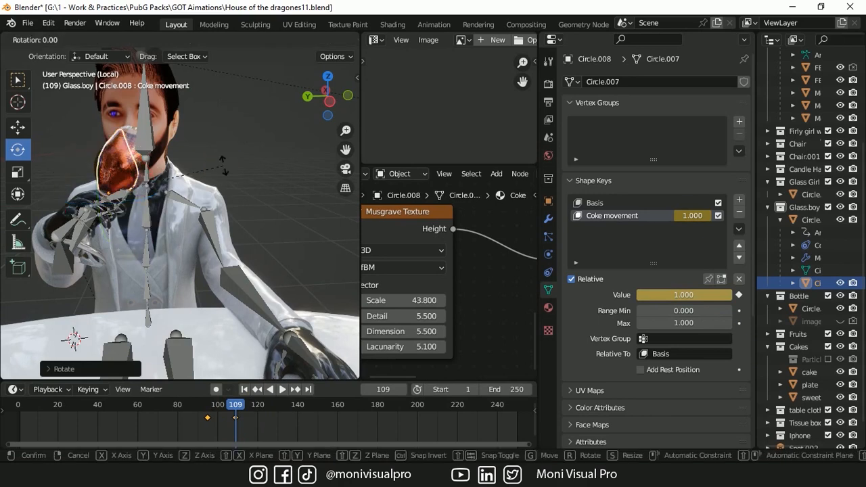
{"action": "key", "text": "z"}
{"action": "key", "text": "z"}
Return to frame 95 and add a Mapping node setup to the Vector input of the drink material's Musgrave Texture
{"action": "left_click", "coordinate": [238, 410]}
{"action": "left_click_drag", "start_coordinate": [238, 410], "coordinate": [207, 409]}
{"action": "left_click_drag", "start_coordinate": [328, 98], "coordinate": [291, 103]}
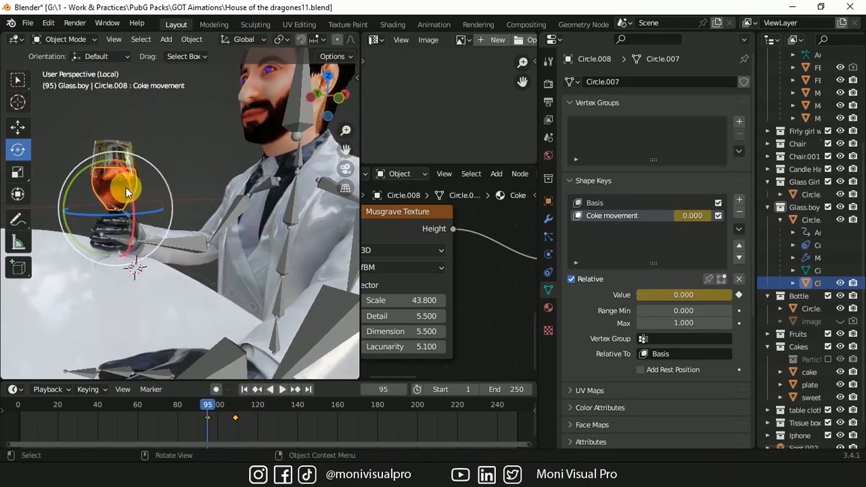
{"action": "scroll", "coordinate": [458, 289], "scroll_direction": "left", "scroll_amount": 3}
{"action": "scroll", "coordinate": [458, 289], "scroll_direction": "down", "scroll_amount": 2}
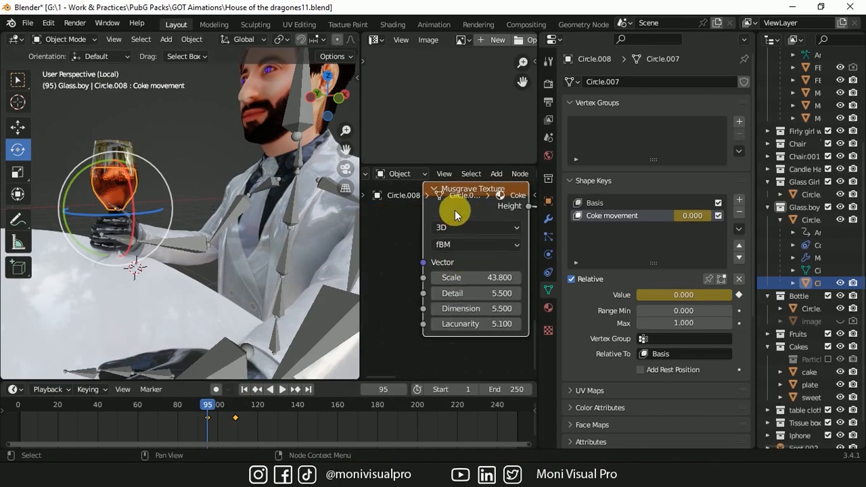
{"action": "key", "text": "ctrl+t"}
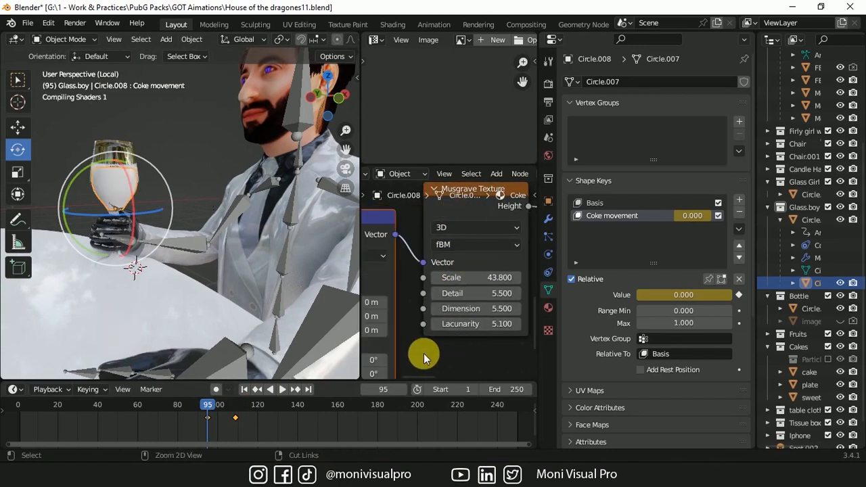
Keyframe the Mapping node's Location at X 0 m, Y 0 m and Z 0.4 m on frame 95
{"action": "scroll", "coordinate": [424, 353], "scroll_direction": "left", "scroll_amount": 3}
{"action": "scroll", "coordinate": [423, 353], "scroll_direction": "down", "scroll_amount": 3}
{"action": "left_click_drag", "start_coordinate": [429, 280], "coordinate": [447, 280]}
{"action": "left_click", "coordinate": [444, 270]}
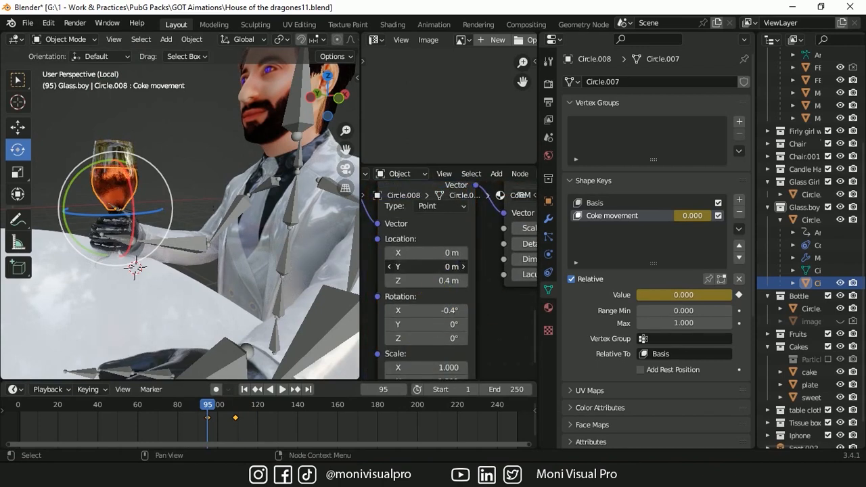
{"action": "key", "text": "i"}
Change the Mapping node's Location Y value on frame 109 and keyframe the Location
{"action": "left_click_drag", "start_coordinate": [207, 409], "coordinate": [235, 410]}
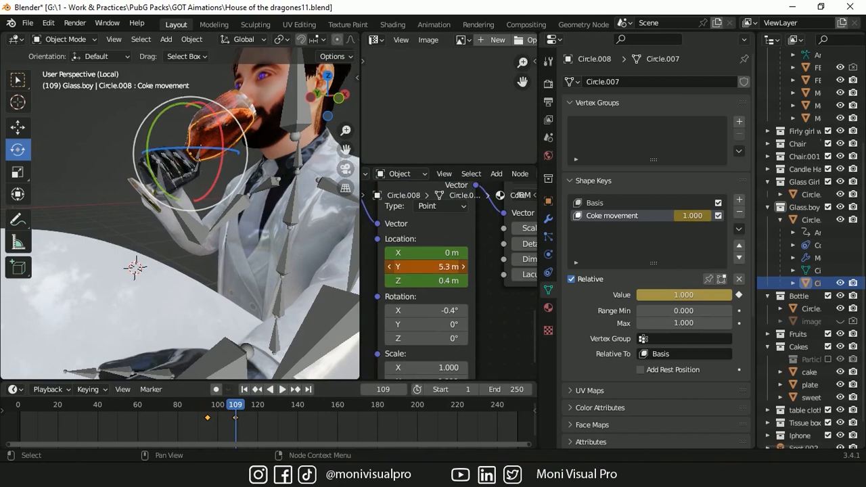
{"action": "left_click", "coordinate": [444, 270]}
{"action": "type", "text": "2"}
{"action": "key", "text": "Return"}
{"action": "key", "text": "i"}
Keyframe the Coke movement shape key at 1 near frame 139 and back at 0 on frame 162
{"action": "left_click_drag", "start_coordinate": [210, 410], "coordinate": [335, 410]}
{"action": "left_click_drag", "start_coordinate": [706, 296], "coordinate": [676, 296]}
{"action": "left_click", "coordinate": [738, 295]}
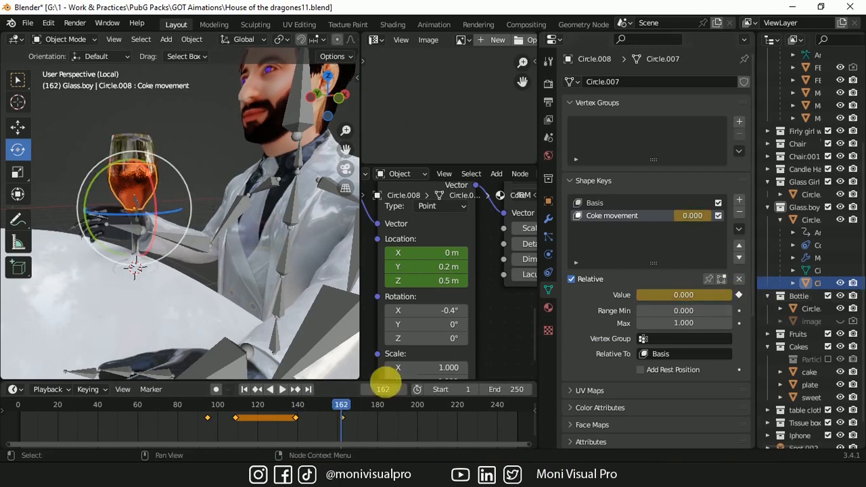
Play back the whole animation from the start to review the man's drinking motion
{"action": "left_click", "coordinate": [341, 412]}
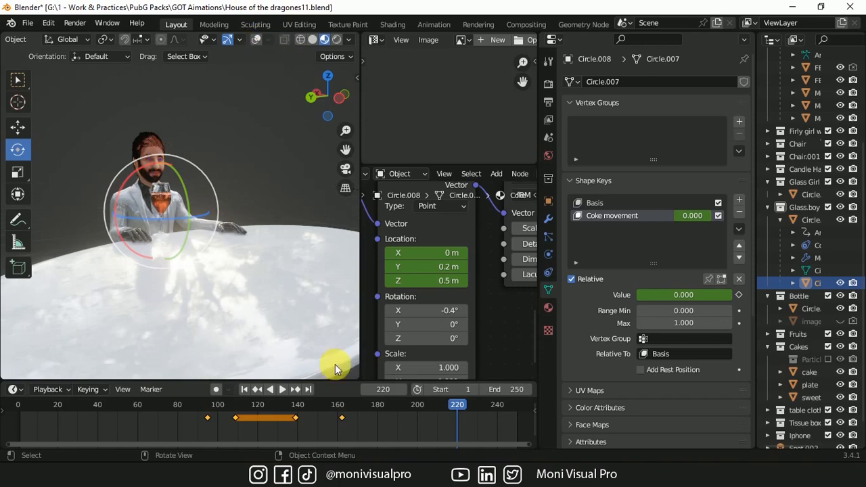
{"action": "left_click_drag", "start_coordinate": [457, 409], "coordinate": [31, 394]}
{"action": "key", "text": "space"}
{"action": "left_click_drag", "start_coordinate": [134, 394], "coordinate": [390, 406]}
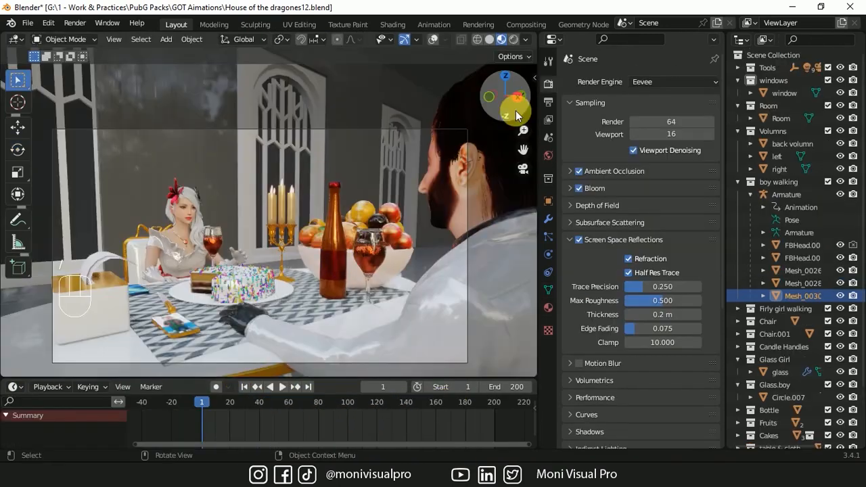
Turn the view toward the seated man and set the render output to 50% resolution with the JPEG file format
{"action": "left_click_drag", "start_coordinate": [516, 111], "coordinate": [454, 112]}
{"action": "left_click", "coordinate": [572, 239]}
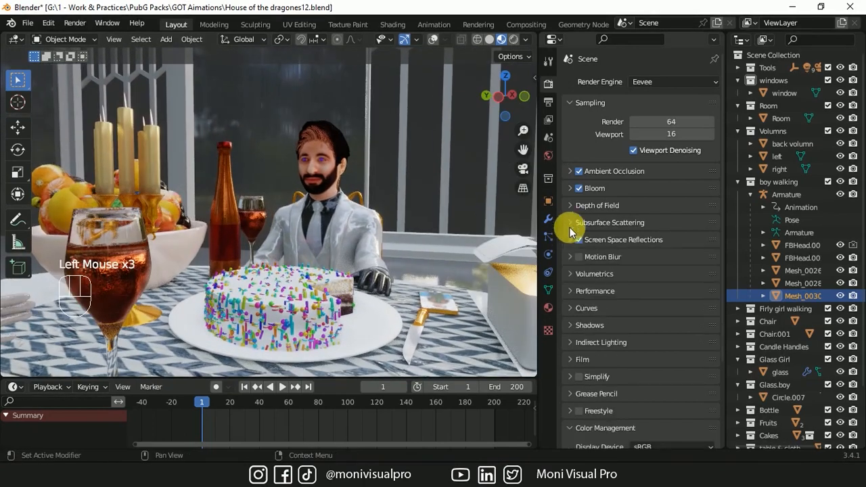
{"action": "left_click", "coordinate": [548, 102]}
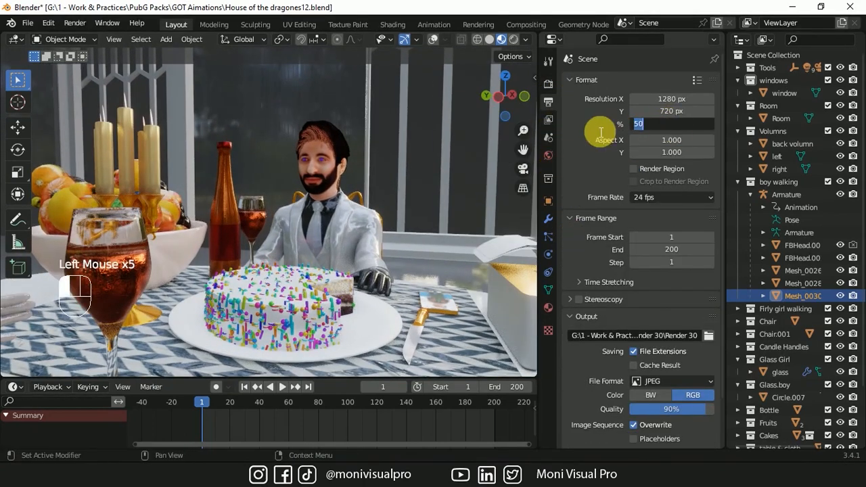
{"action": "left_click", "coordinate": [663, 381]}
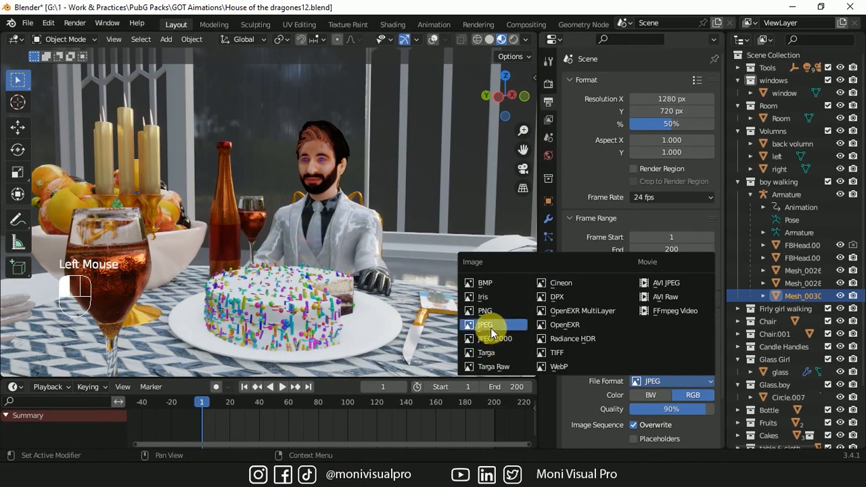
{"action": "left_click", "coordinate": [491, 333]}
{"action": "left_click", "coordinate": [548, 84]}
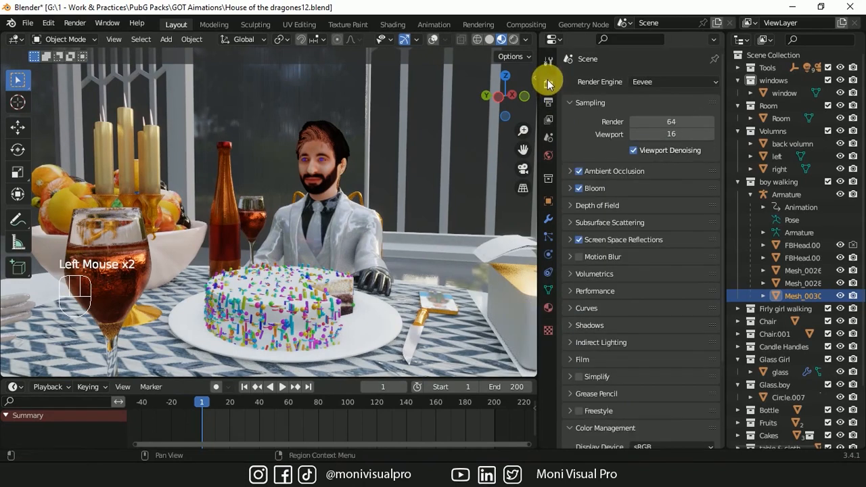
Render the animation from the current viewport facing the man and close the render window
{"action": "left_click", "coordinate": [120, 41]}
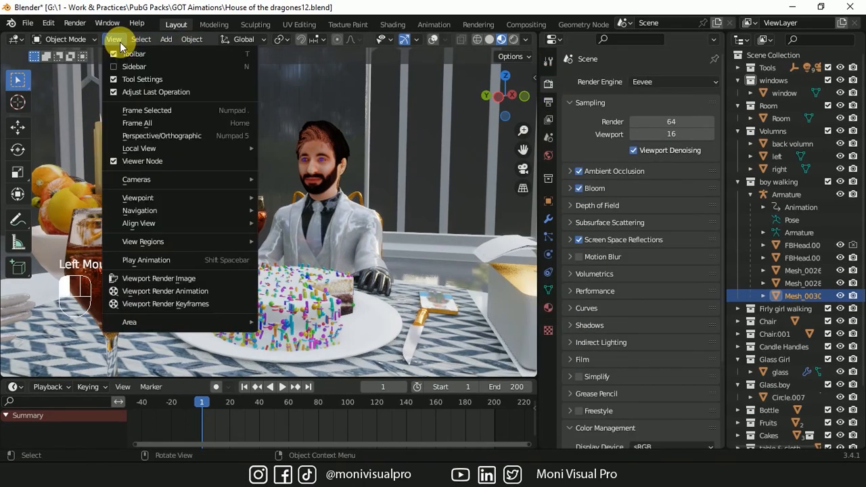
{"action": "left_click", "coordinate": [146, 293]}
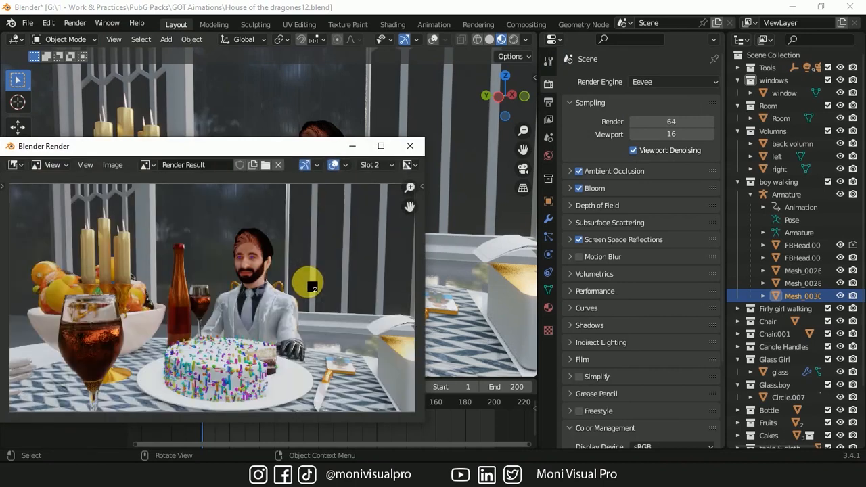
{"action": "left_click", "coordinate": [410, 146]}
View the rendered animation in the playback window and close it
{"action": "left_click", "coordinate": [75, 23]}
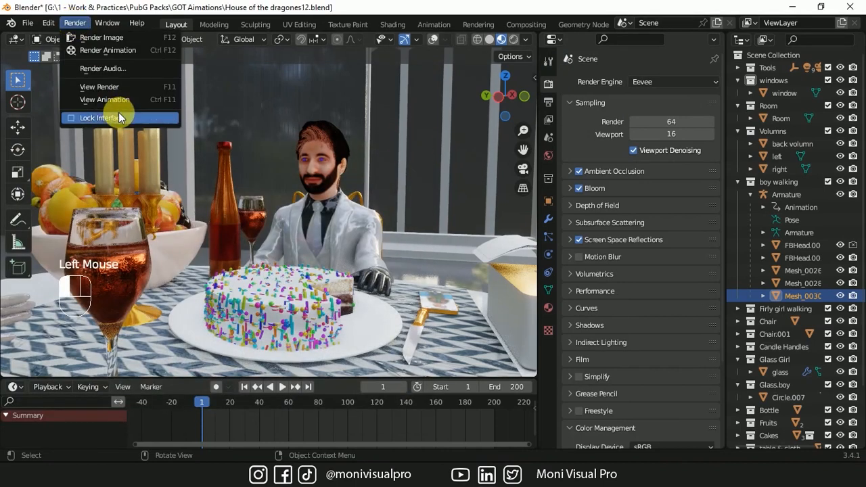
{"action": "left_click", "coordinate": [112, 97]}
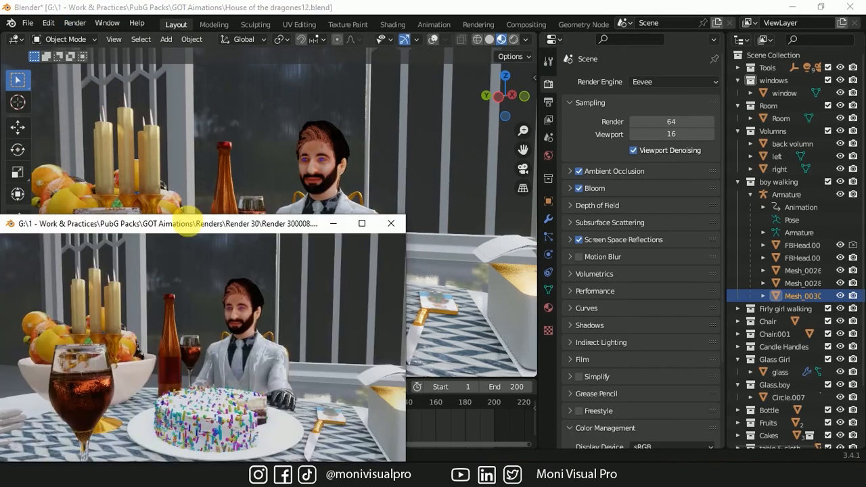
{"action": "left_click_drag", "start_coordinate": [185, 228], "coordinate": [302, 139]}
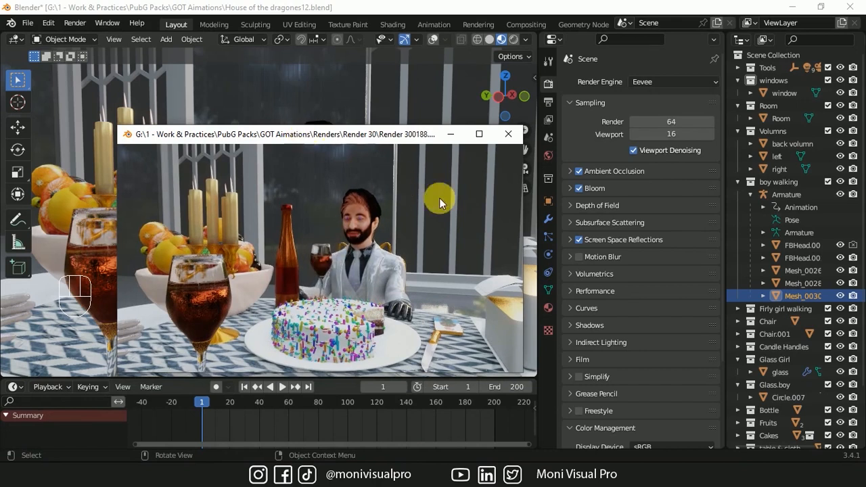
{"action": "left_click", "coordinate": [508, 134]}
Return to the camera view, duplicate the Camera in the Tools collection and make the copy the active scene camera
{"action": "left_click", "coordinate": [548, 102]}
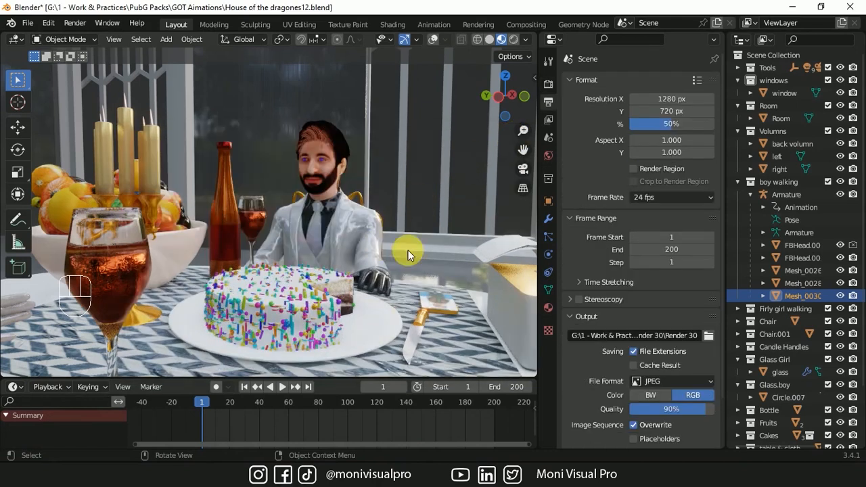
{"action": "left_click", "coordinate": [549, 85]}
{"action": "left_click", "coordinate": [524, 175]}
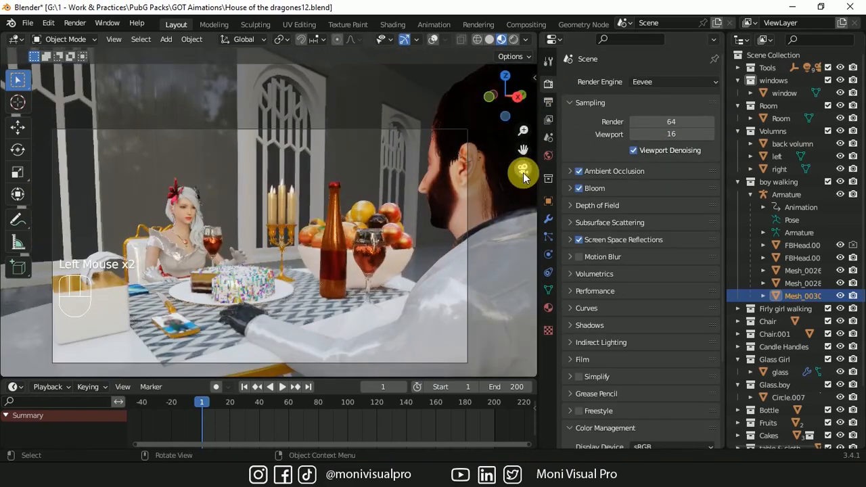
{"action": "left_click", "coordinate": [739, 68]}
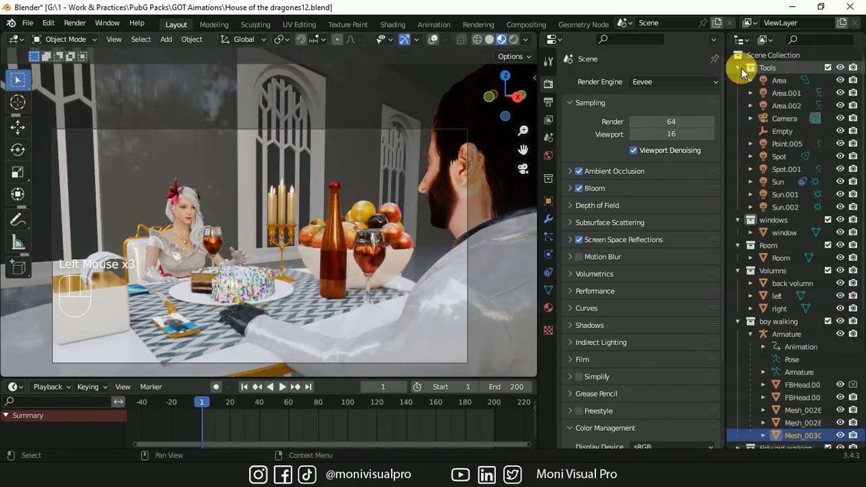
{"action": "left_click", "coordinate": [784, 119]}
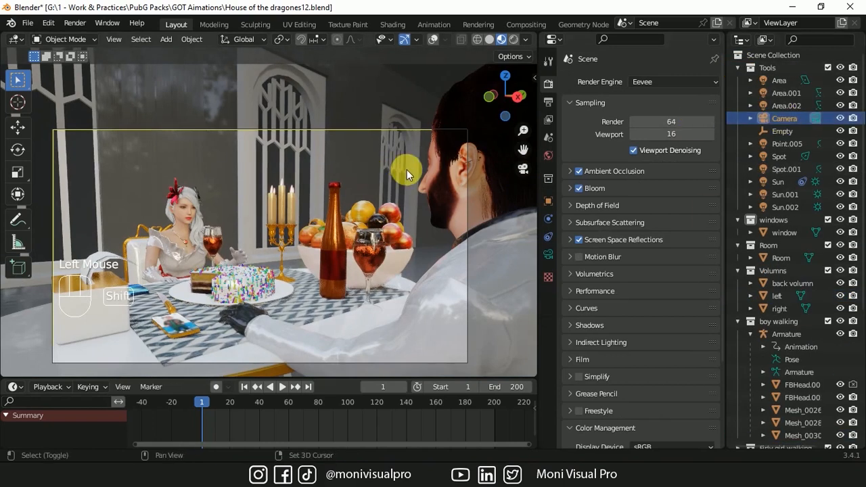
{"action": "key", "text": "shift+d"}
{"action": "left_click", "coordinate": [548, 254]}
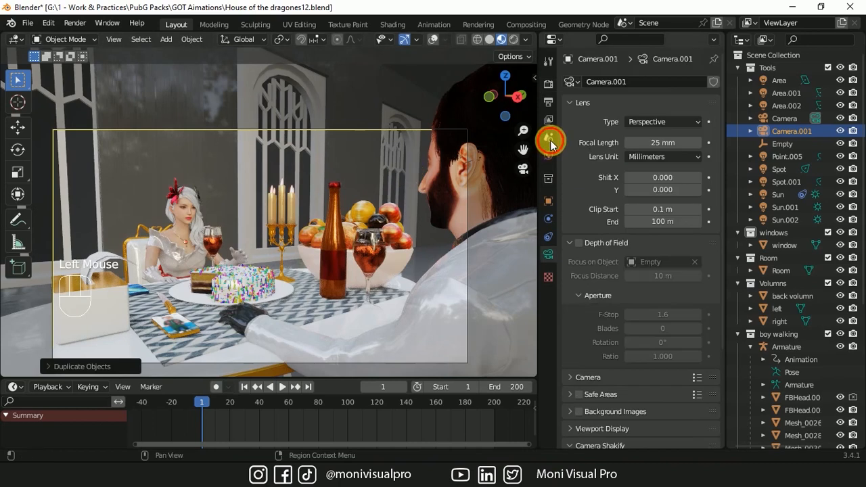
{"action": "left_click", "coordinate": [550, 139]}
{"action": "left_click", "coordinate": [678, 101]}
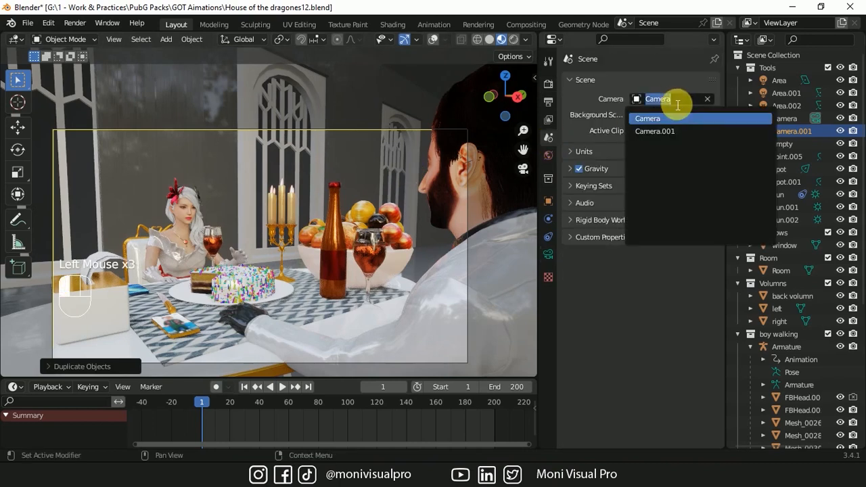
{"action": "left_click", "coordinate": [657, 132]}
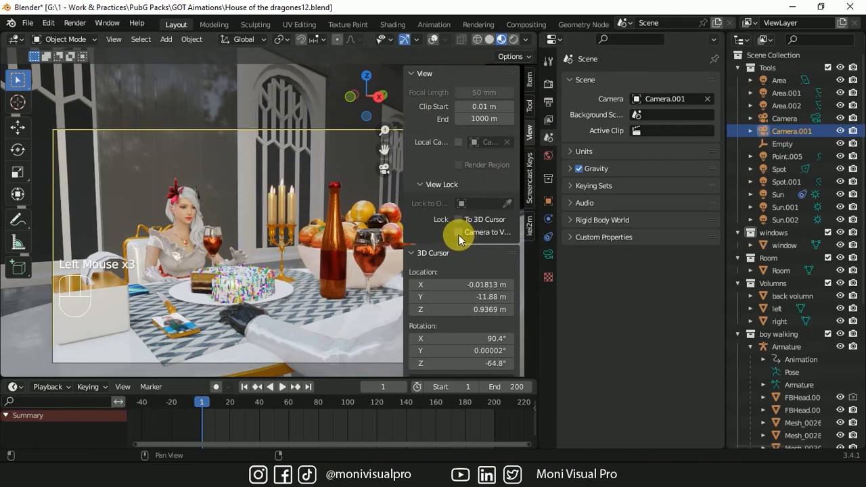
Lock the new camera to the view, show the overlays and reframe the shot on the seated man behind the cake
{"action": "key", "text": "n"}
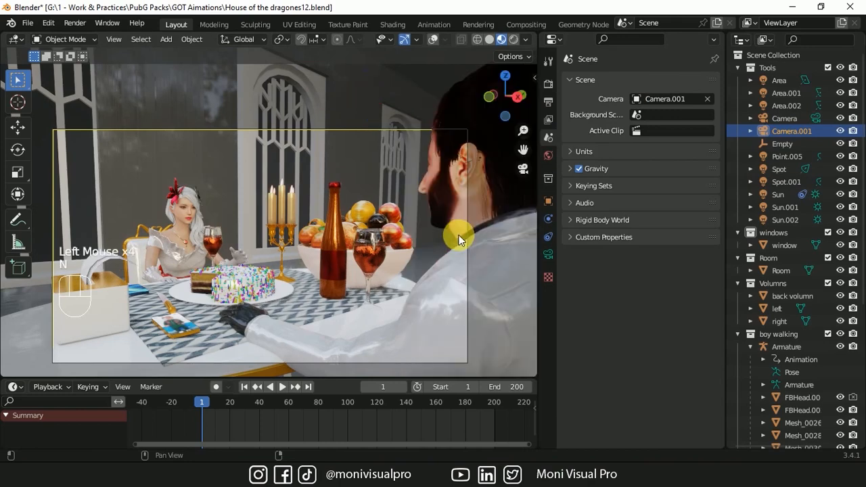
{"action": "left_click", "coordinate": [331, 262]}
{"action": "left_click", "coordinate": [432, 39]}
{"action": "left_click_drag", "start_coordinate": [506, 106], "coordinate": [535, 105]}
{"action": "left_click_drag", "start_coordinate": [524, 150], "coordinate": [506, 169]}
Select the duplicated camera and keyframe its location and rotation on frame 1
{"action": "left_click", "coordinate": [781, 130]}
{"action": "left_click", "coordinate": [548, 201]}
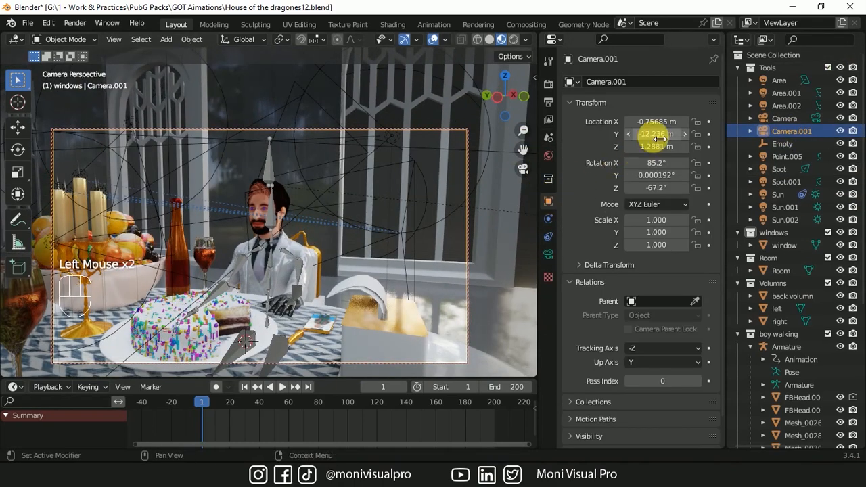
{"action": "key", "text": "i"}
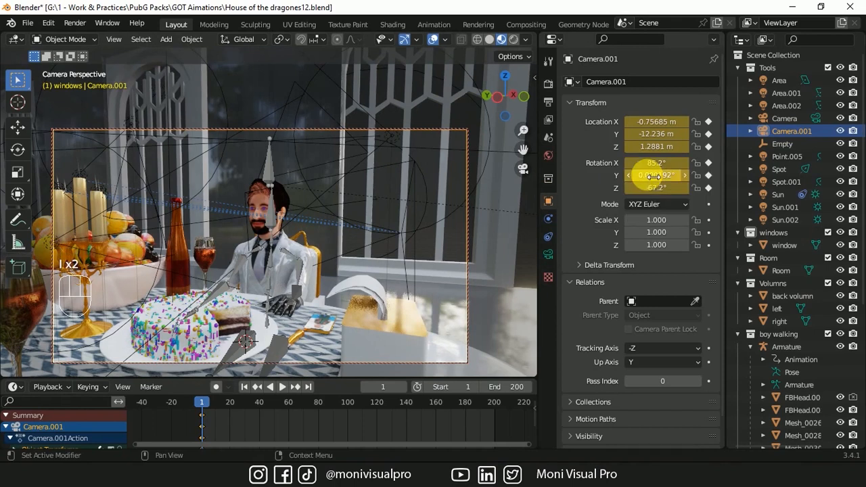
Go to frame 200, pull the camera back to frame the whole table and keyframe its location and rotation
{"action": "left_click", "coordinate": [309, 388]}
{"action": "left_click", "coordinate": [241, 323]}
{"action": "left_click_drag", "start_coordinate": [523, 131], "coordinate": [541, 156]}
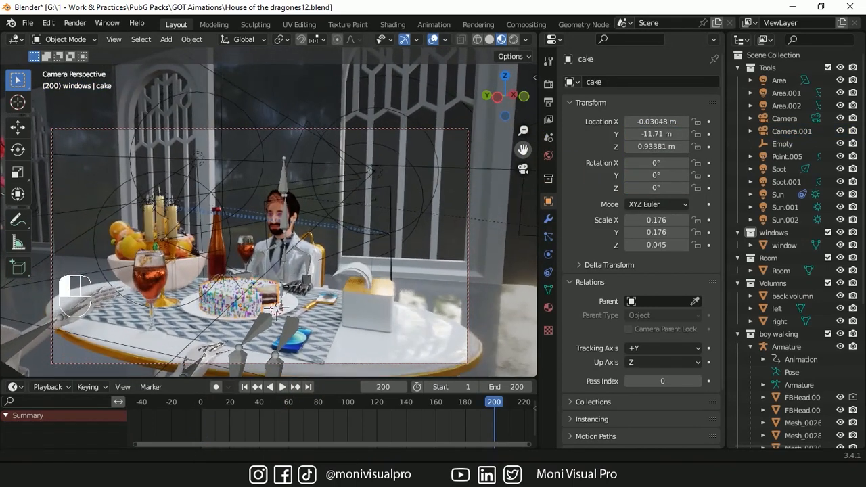
{"action": "left_click_drag", "start_coordinate": [506, 97], "coordinate": [508, 101]}
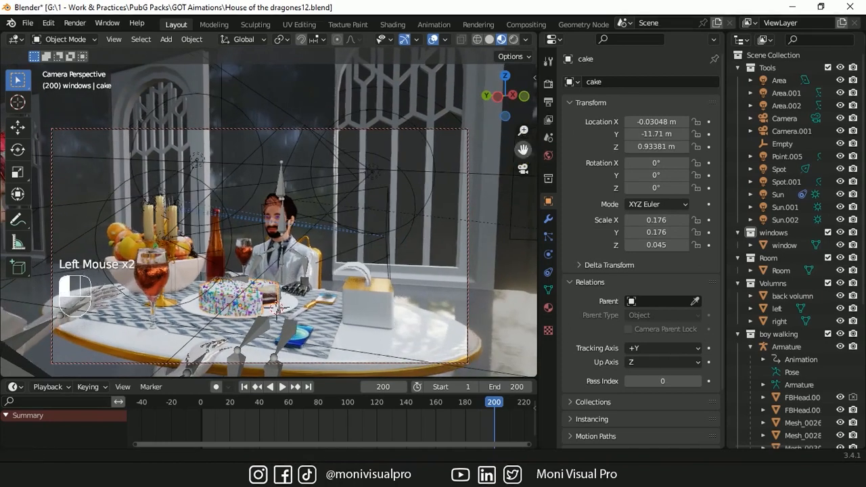
{"action": "left_click", "coordinate": [796, 131]}
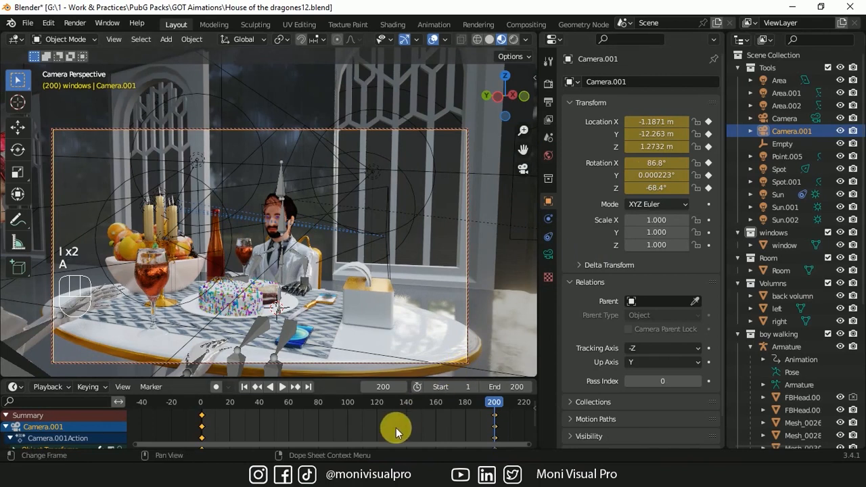
Set the duplicated camera's keyframes to Linear interpolation and scrub from frame 1 to 200 to check the move
{"action": "key", "text": "t"}
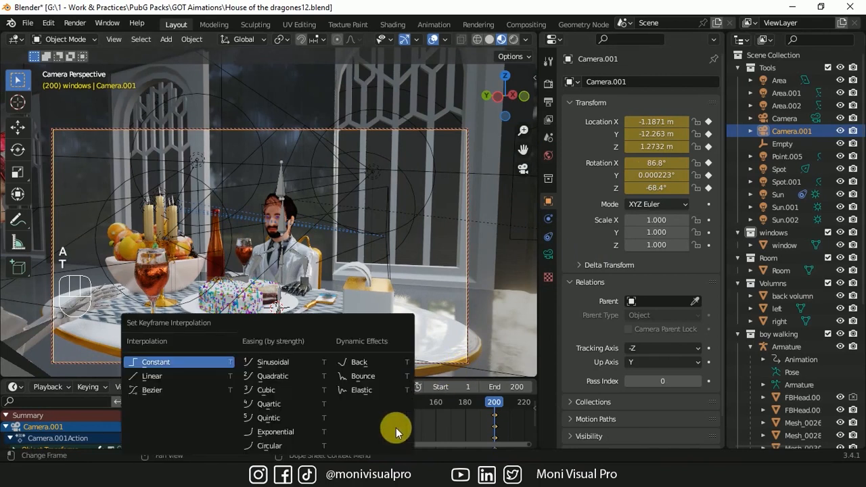
{"action": "left_click", "coordinate": [144, 378]}
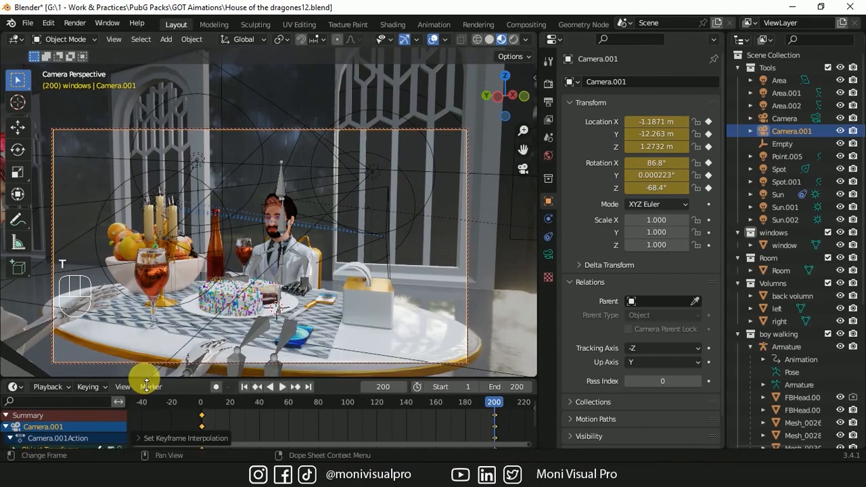
{"action": "left_click", "coordinate": [242, 389]}
{"action": "left_click_drag", "start_coordinate": [203, 401], "coordinate": [499, 412]}
{"action": "key", "text": "n"}
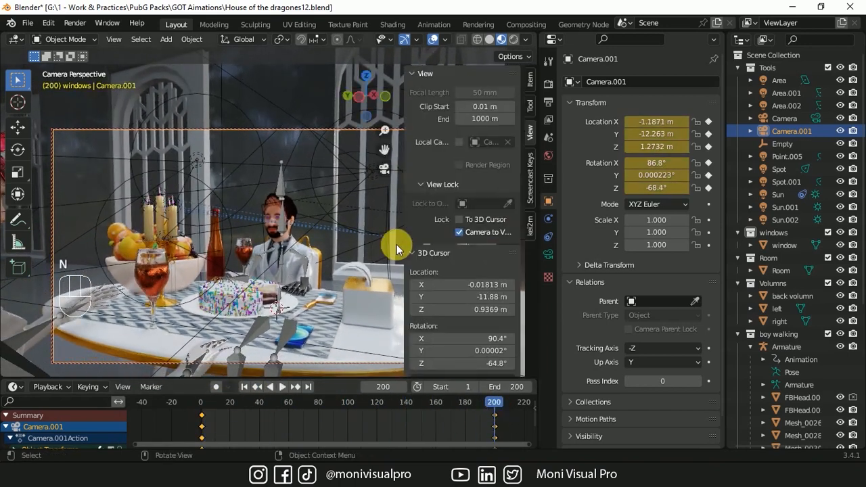
{"action": "key", "text": "n"}
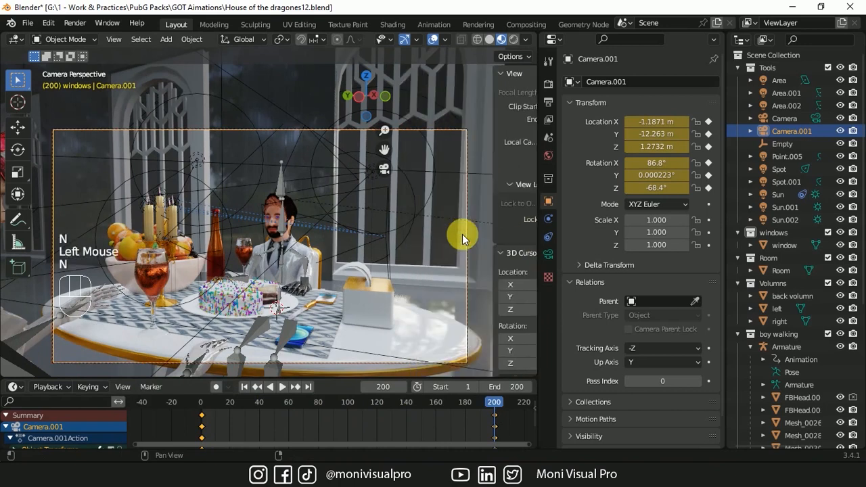
Show the viewport in rendered shading and retarget the selected candle flame's Copy Rotation constraint to Camera.001
{"action": "left_click", "coordinate": [514, 40]}
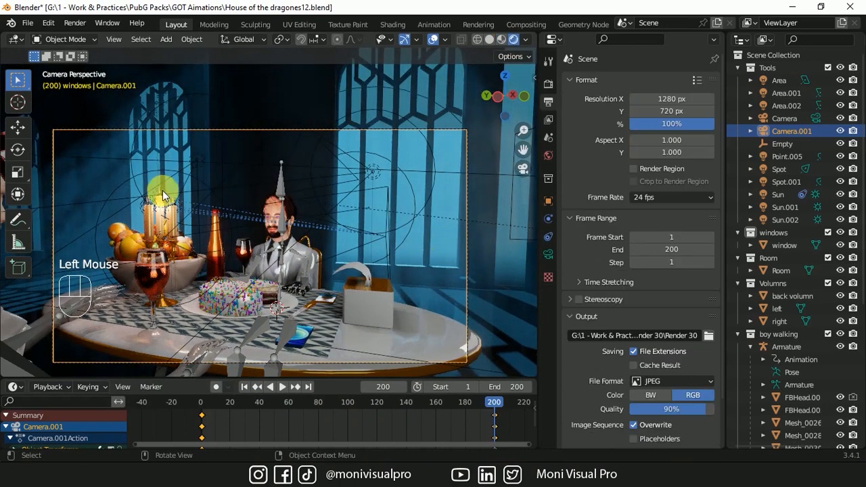
{"action": "left_click", "coordinate": [160, 196]}
{"action": "left_click", "coordinate": [547, 271]}
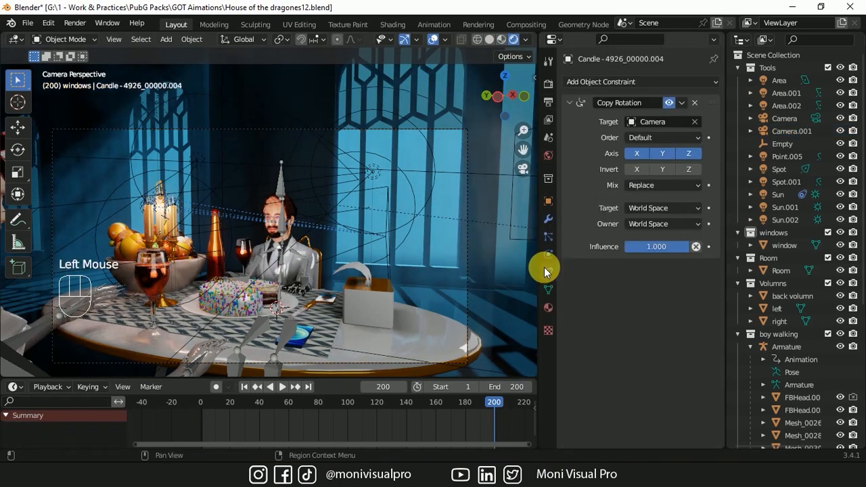
{"action": "left_click", "coordinate": [695, 123]}
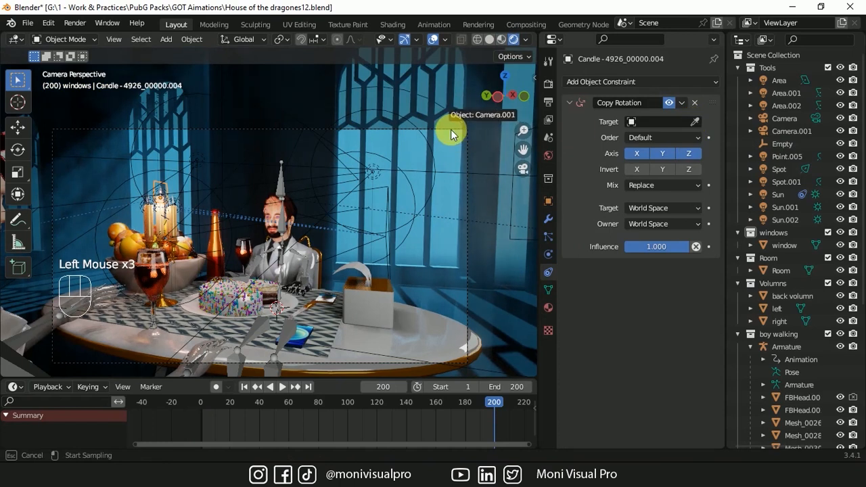
{"action": "left_click", "coordinate": [451, 135]}
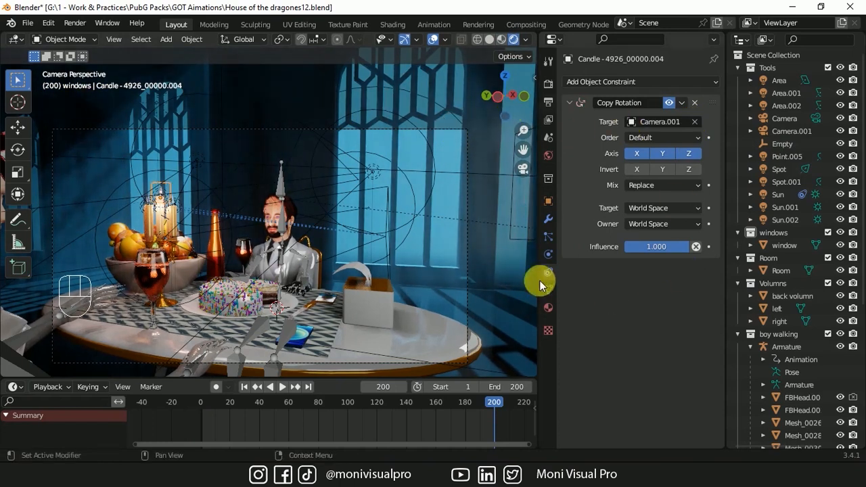
Hide the overlays, go through the other flames in Candle Handles for their Camera.001 rotation target, and collapse the collection
{"action": "left_click", "coordinate": [433, 40]}
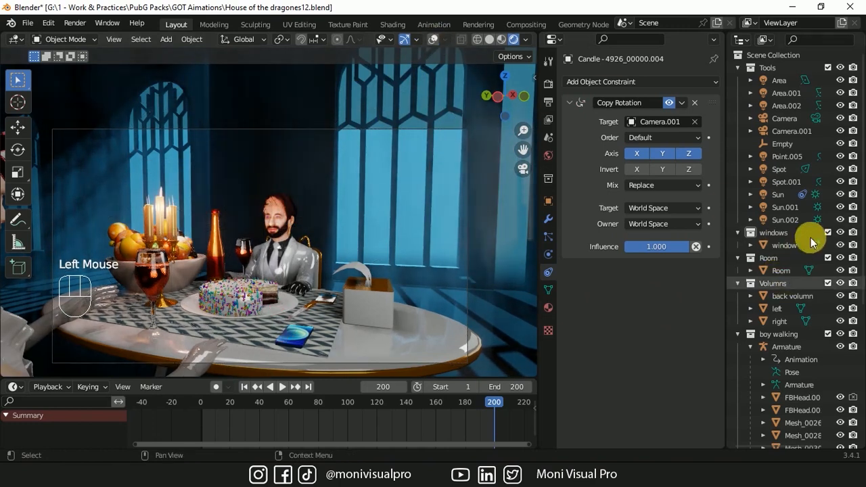
{"action": "left_click_drag", "start_coordinate": [862, 242], "coordinate": [859, 325]}
{"action": "left_click", "coordinate": [788, 347]}
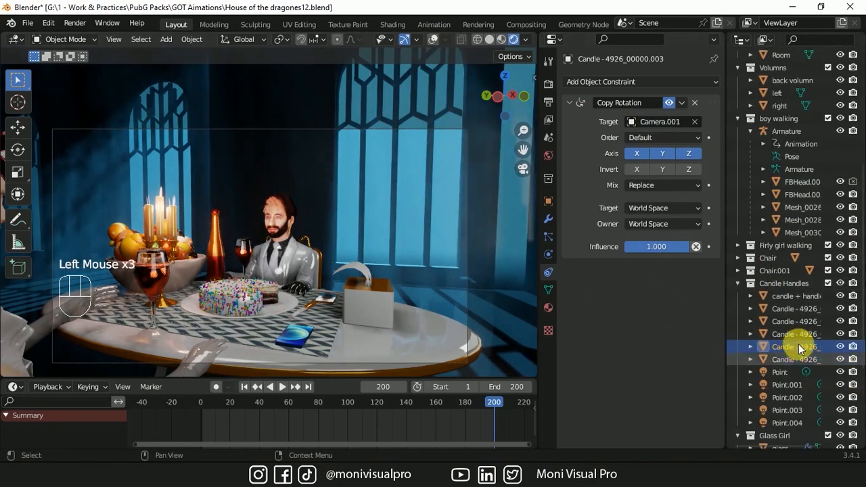
{"action": "left_click", "coordinate": [788, 334]}
{"action": "key", "text": "Up"}
{"action": "key", "text": "Up"}
{"action": "key", "text": "Up"}
{"action": "key", "text": "Left"}
{"action": "key", "text": "Left"}
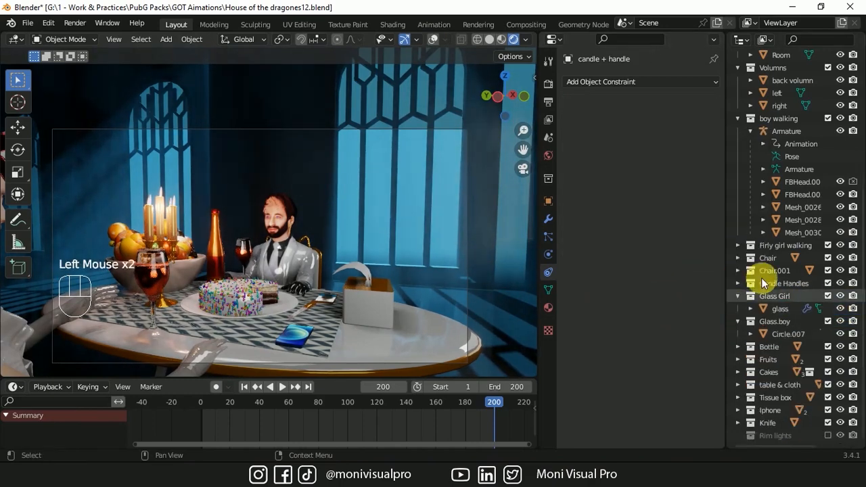
Show the overlays, select the Spot.001 light and reposition it with a Z rotation and moves along the Y axis
{"action": "left_click", "coordinate": [433, 40]}
{"action": "left_click", "coordinate": [161, 202]}
{"action": "scroll", "coordinate": [811, 135], "scroll_direction": "up", "scroll_amount": 10}
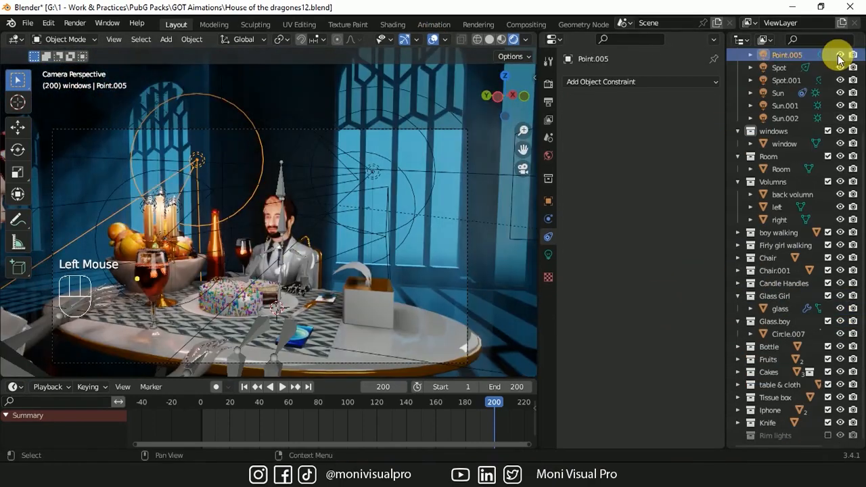
{"action": "left_click", "coordinate": [786, 80]}
{"action": "scroll", "coordinate": [270, 216], "scroll_direction": "up", "scroll_amount": 3}
{"action": "key", "text": "g"}
{"action": "key", "text": "y"}
{"action": "key", "text": "r"}
{"action": "key", "text": "z"}
{"action": "key", "text": "g"}
{"action": "key", "text": "y"}
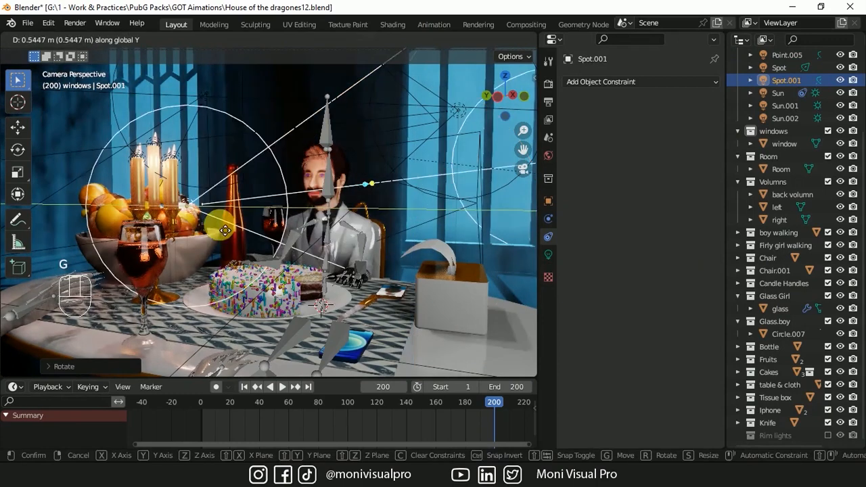
{"action": "left_click", "coordinate": [420, 206]}
Set the Spot.003 rim light's power to 100 W and rotate it around the X axis toward the seated man
{"action": "left_click", "coordinate": [654, 169]}
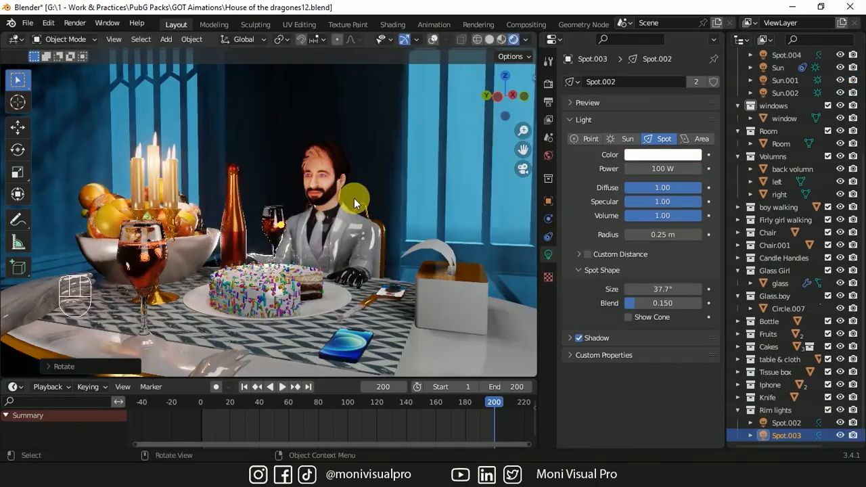
{"action": "key", "text": "r"}
{"action": "key", "text": "x"}
{"action": "left_click", "coordinate": [435, 39]}
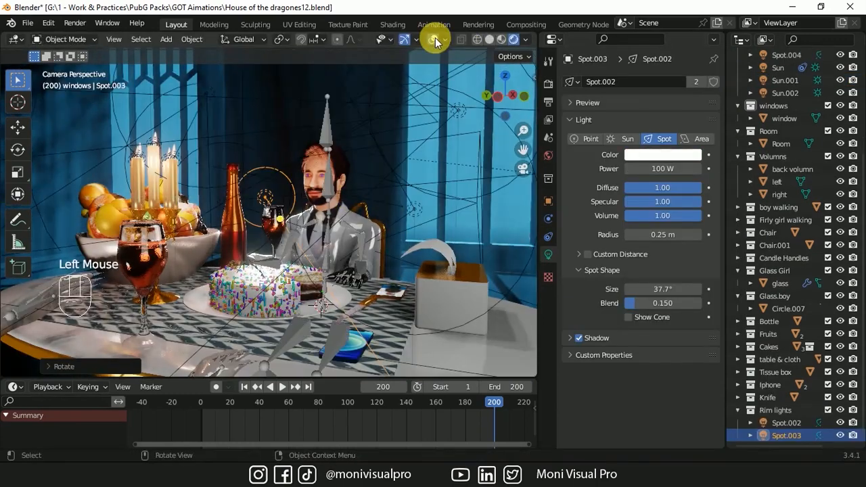
{"action": "key", "text": "r"}
{"action": "key", "text": "x"}
{"action": "left_click", "coordinate": [462, 364]}
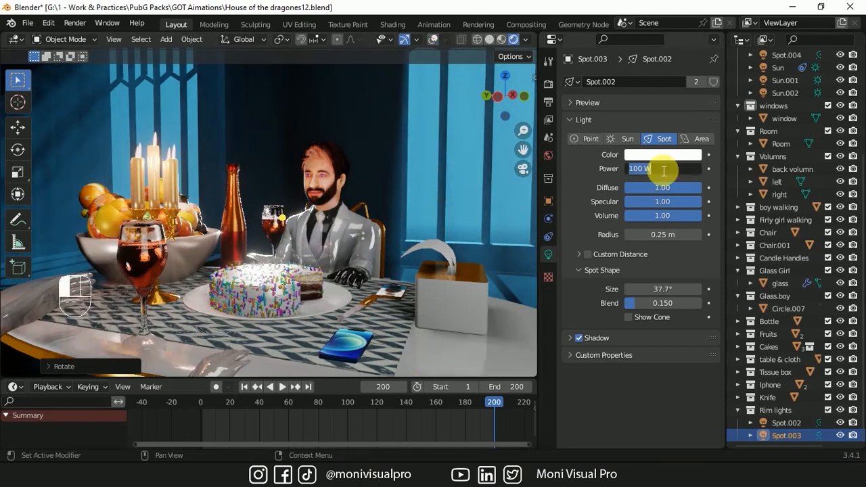
Tint the Spot.003 rim light pale blue, move it along the Y axis and rotate it around X
{"action": "left_click", "coordinate": [663, 155]}
{"action": "left_click", "coordinate": [675, 200]}
{"action": "key", "text": "g"}
{"action": "key", "text": "y"}
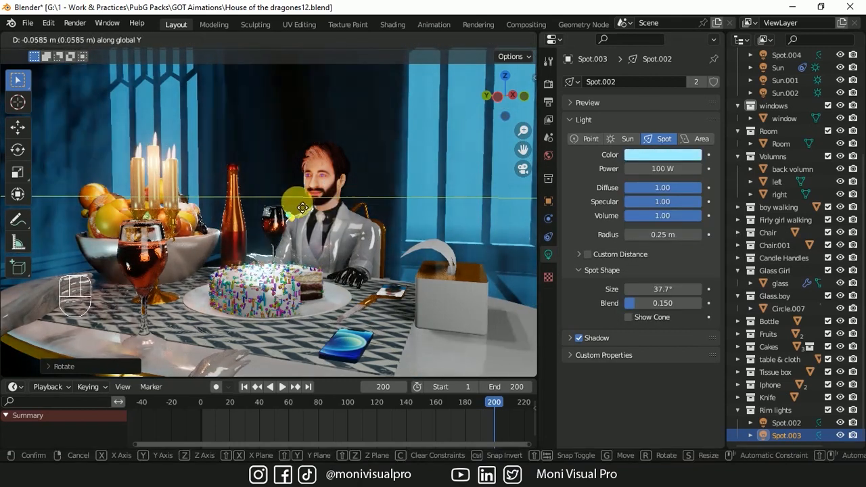
{"action": "left_click", "coordinate": [303, 207]}
{"action": "key", "text": "r"}
{"action": "key", "text": "x"}
{"action": "left_click", "coordinate": [474, 135]}
{"action": "left_click_drag", "start_coordinate": [504, 96], "coordinate": [509, 108]}
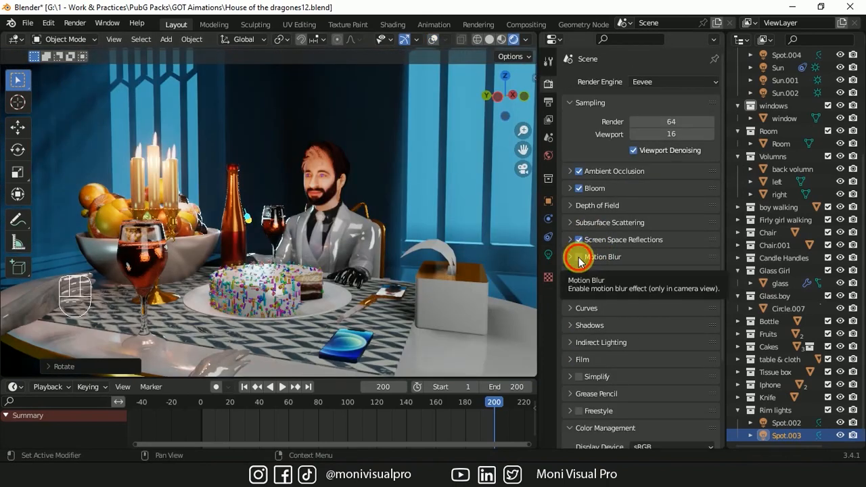
Enable Motion Blur for the Eevee render and try the High Contrast look in the colour management settings
{"action": "left_click", "coordinate": [579, 257]}
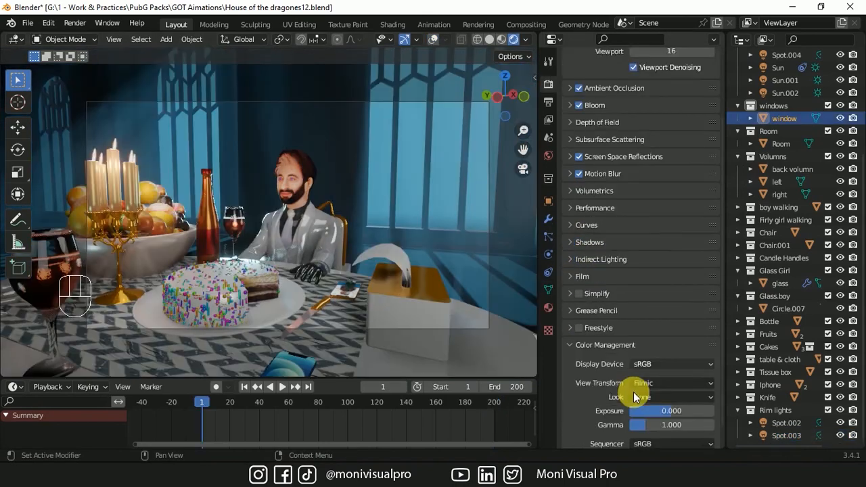
{"action": "scroll", "coordinate": [633, 392], "scroll_direction": "down", "scroll_amount": 1}
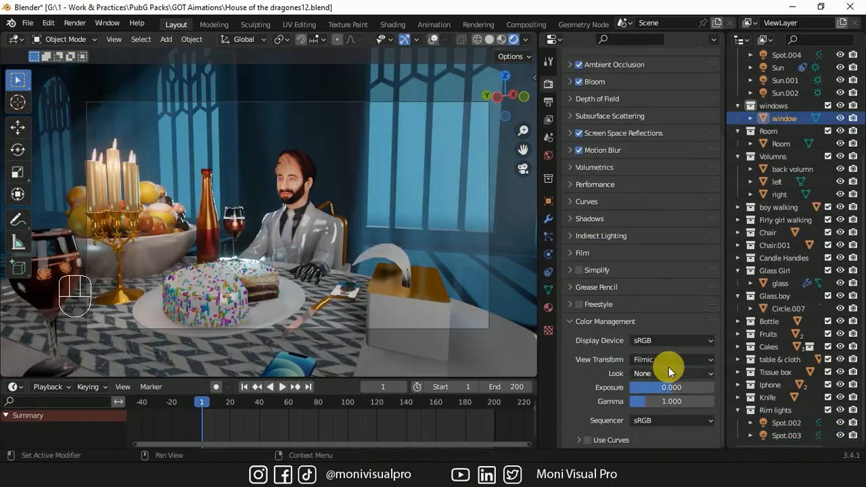
{"action": "left_click", "coordinate": [657, 374]}
{"action": "left_click", "coordinate": [659, 330]}
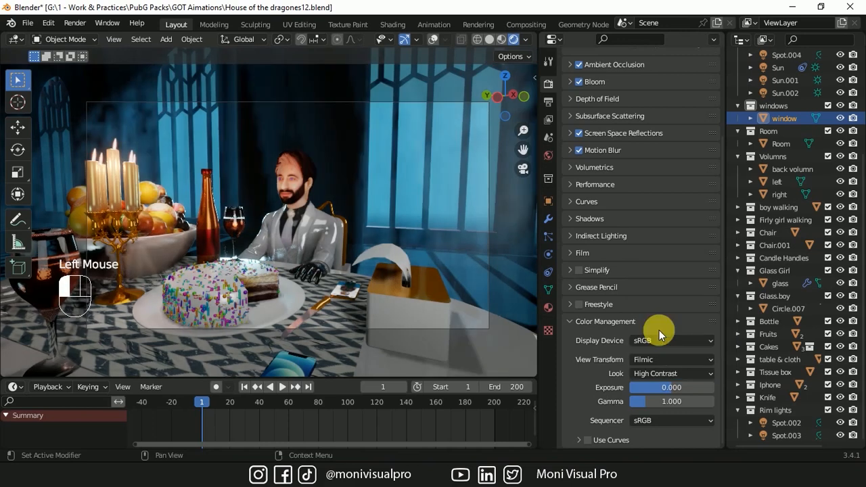
{"action": "left_click", "coordinate": [655, 373]}
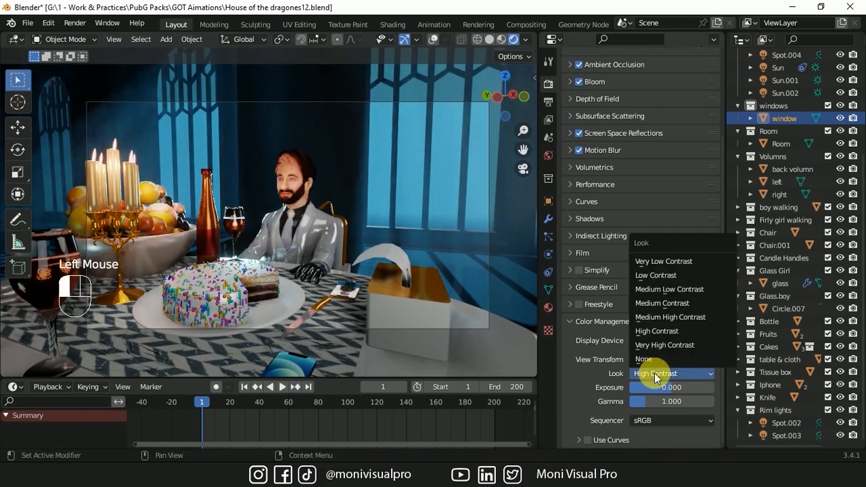
{"action": "left_click", "coordinate": [656, 352]}
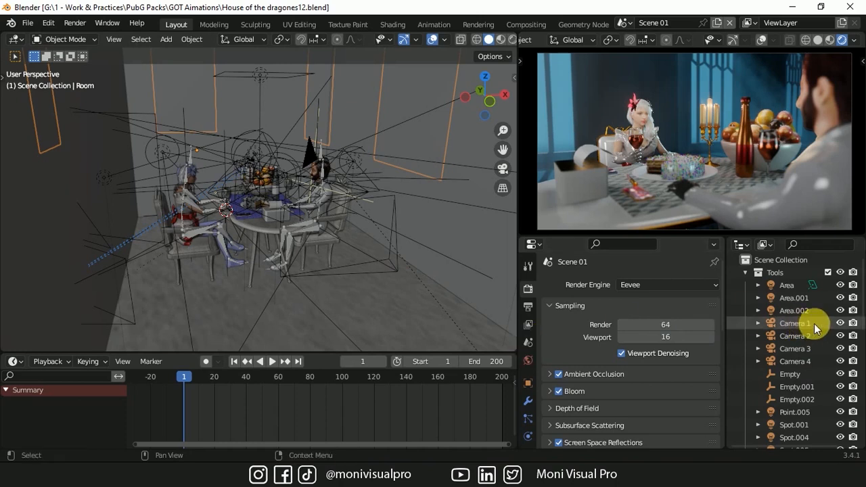
Review Camera 1's shot in Scene 01, then make Camera 2 the active scene camera
{"action": "left_click", "coordinate": [796, 323]}
{"action": "left_click", "coordinate": [526, 343]}
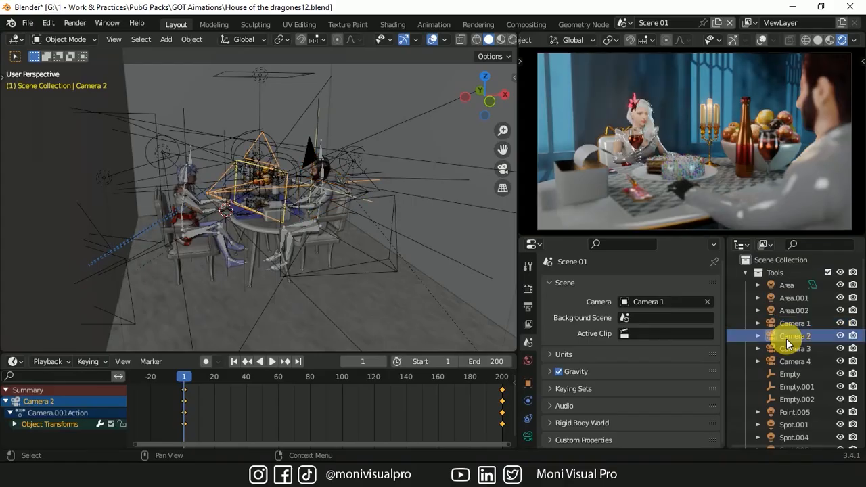
{"action": "left_click", "coordinate": [646, 302]}
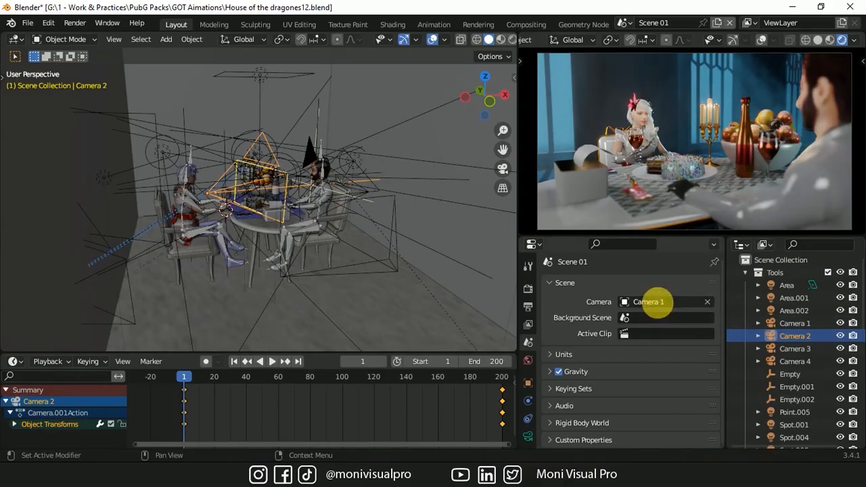
{"action": "left_click", "coordinate": [638, 374]}
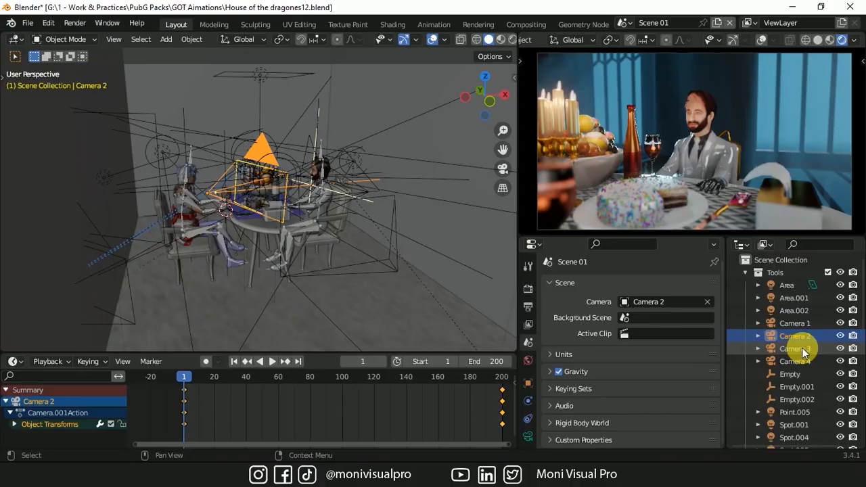
Make Camera 3 and then Camera 4 the active camera of Scene 01 to review their shots of the table
{"action": "left_click", "coordinate": [802, 348]}
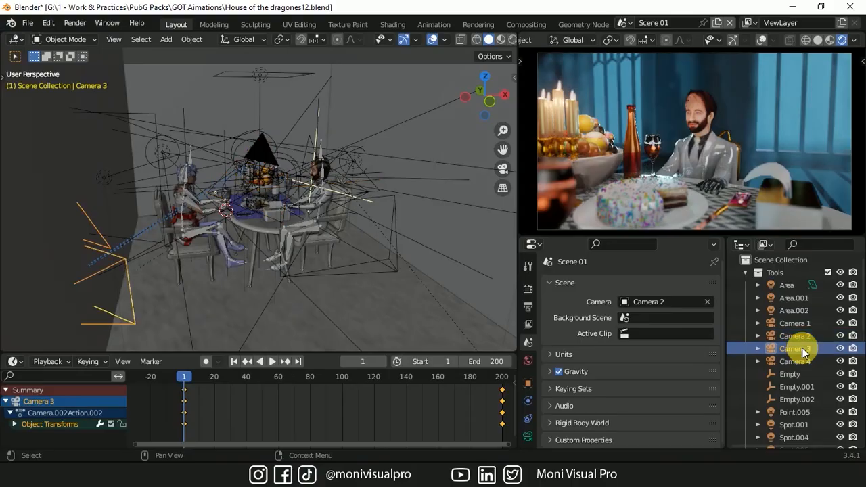
{"action": "left_click", "coordinate": [654, 301]}
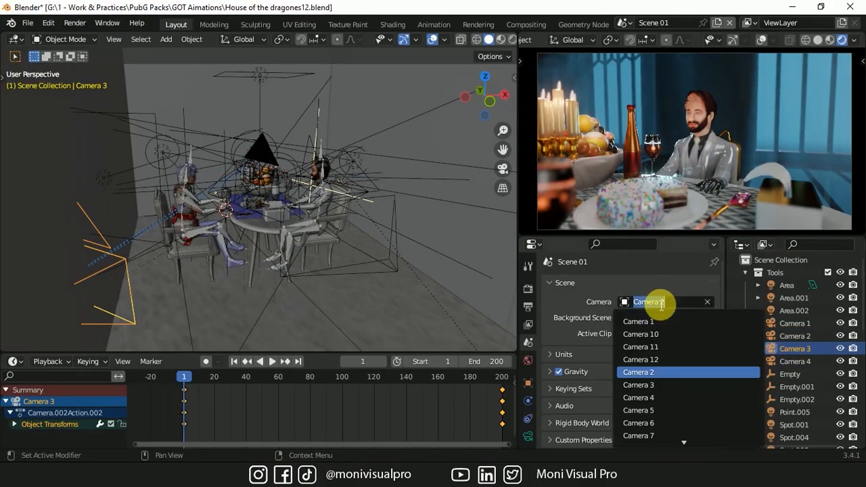
{"action": "left_click", "coordinate": [646, 385]}
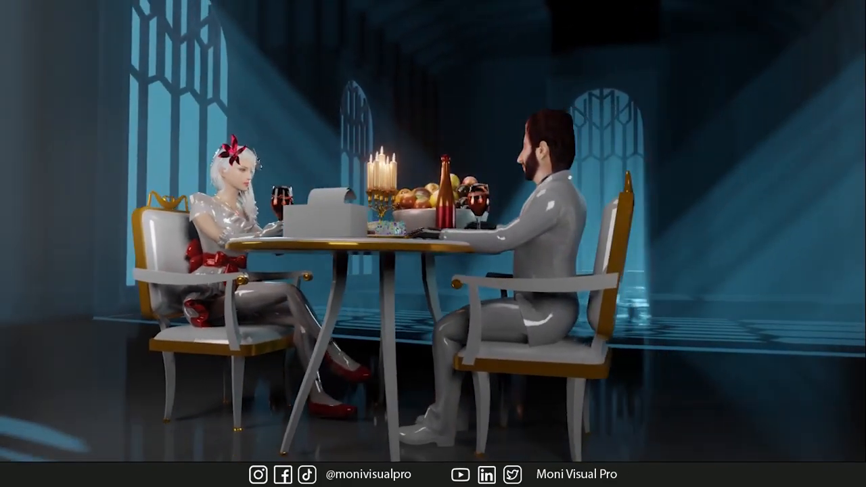
{"action": "left_click", "coordinate": [808, 360]}
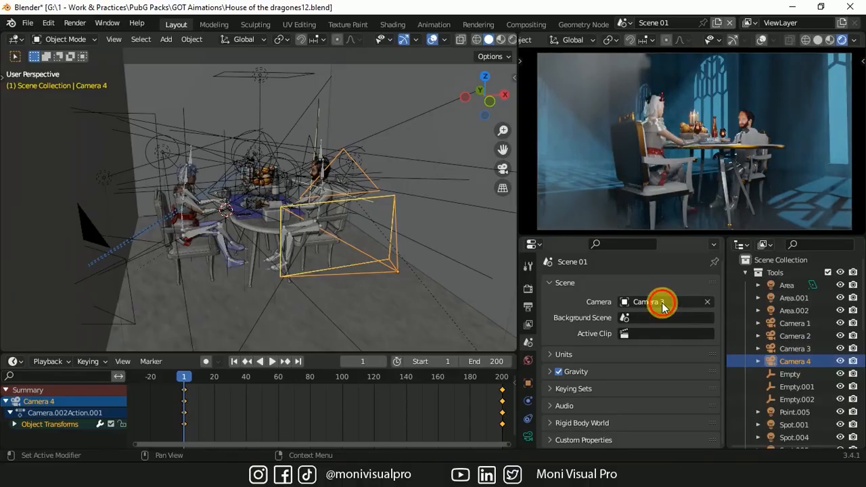
{"action": "left_click", "coordinate": [663, 302]}
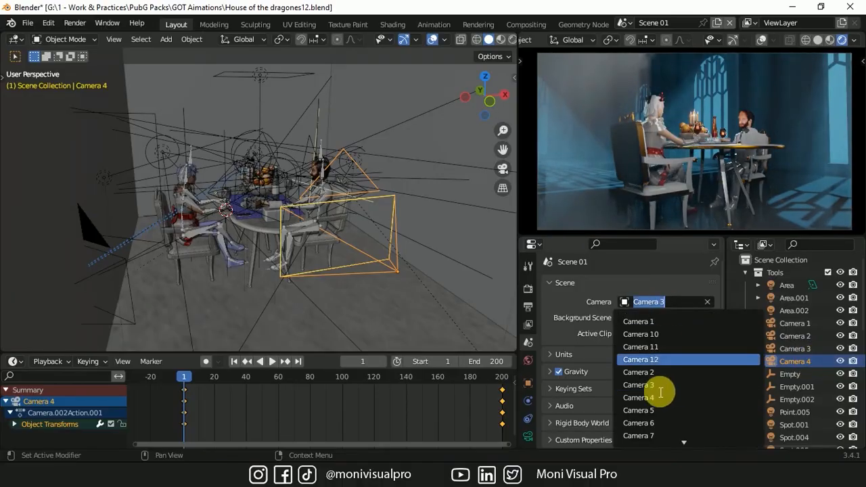
{"action": "left_click", "coordinate": [648, 398]}
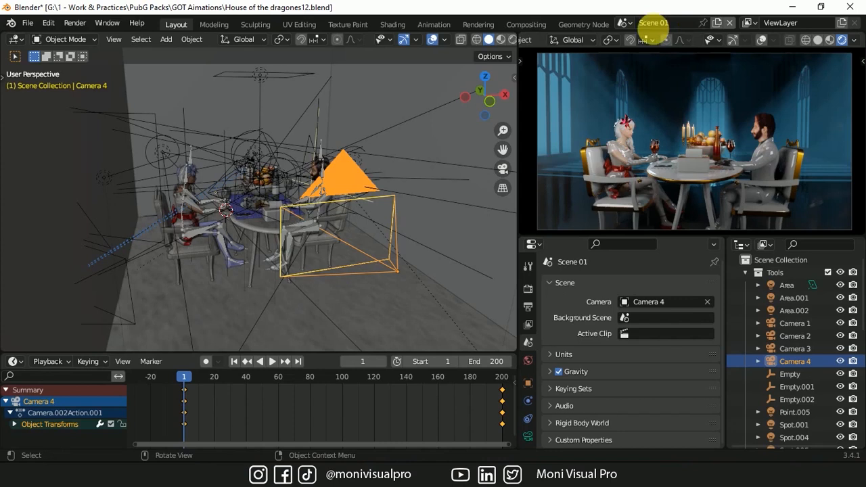
Switch to Scene 02 and make Camera 5 its active camera to review the phone close-up
{"action": "left_click", "coordinate": [627, 23]}
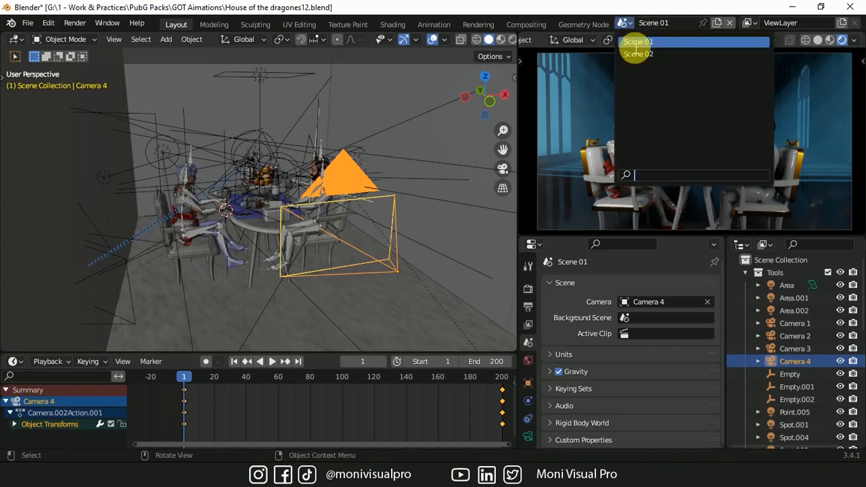
{"action": "left_click", "coordinate": [636, 54]}
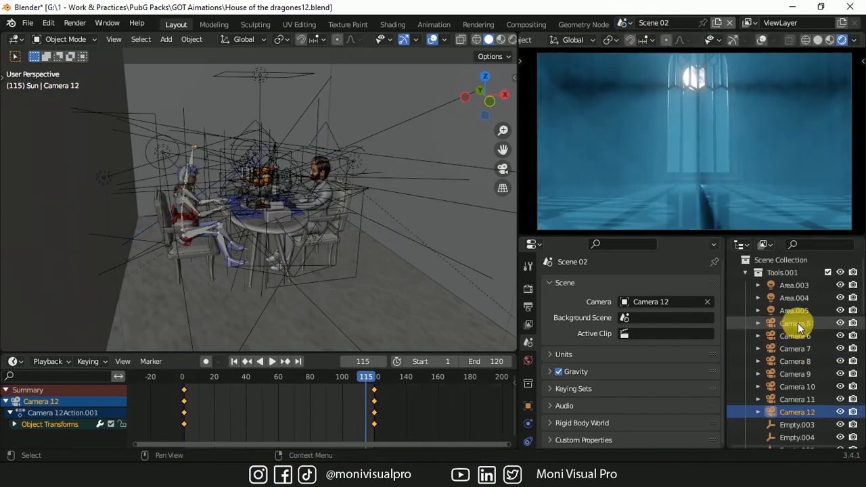
{"action": "left_click", "coordinate": [665, 303]}
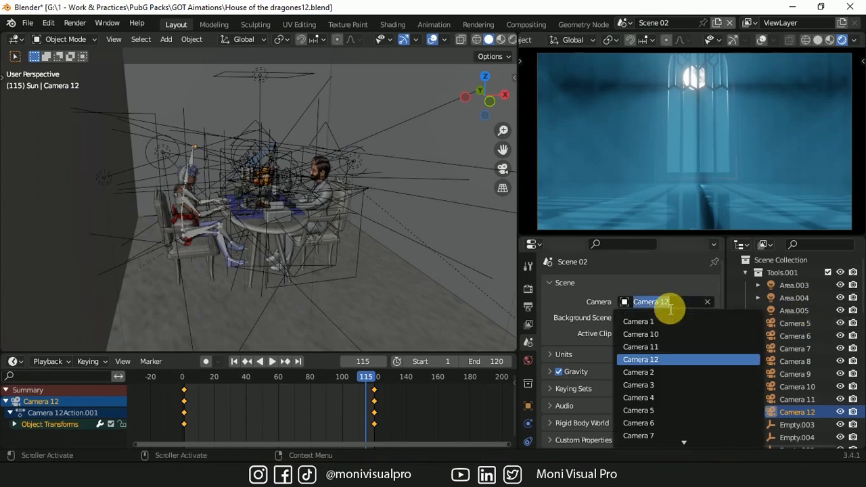
{"action": "left_click", "coordinate": [638, 410]}
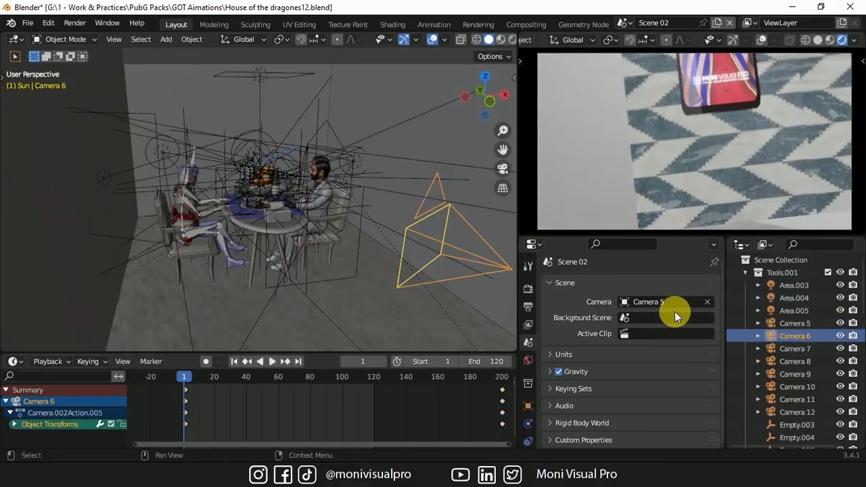
Make Camera 6 and then Camera 7 the active camera of Scene 02 to review their shots
{"action": "left_click", "coordinate": [652, 304]}
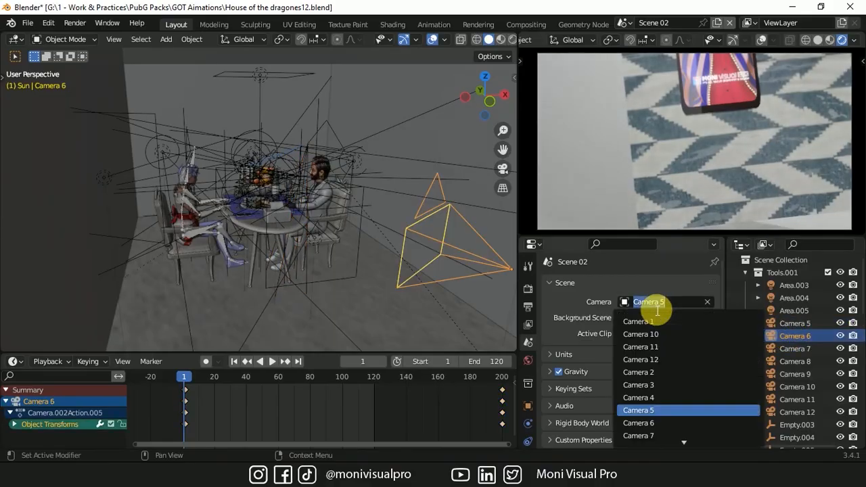
{"action": "left_click", "coordinate": [642, 421]}
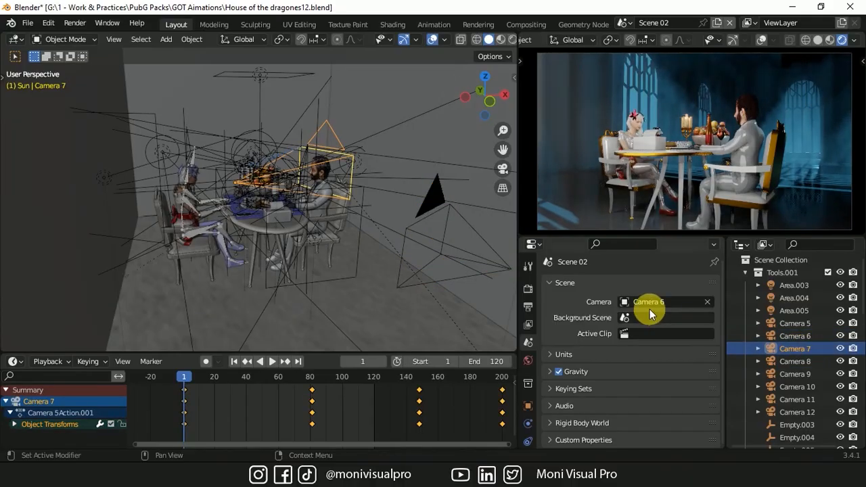
{"action": "left_click", "coordinate": [648, 304]}
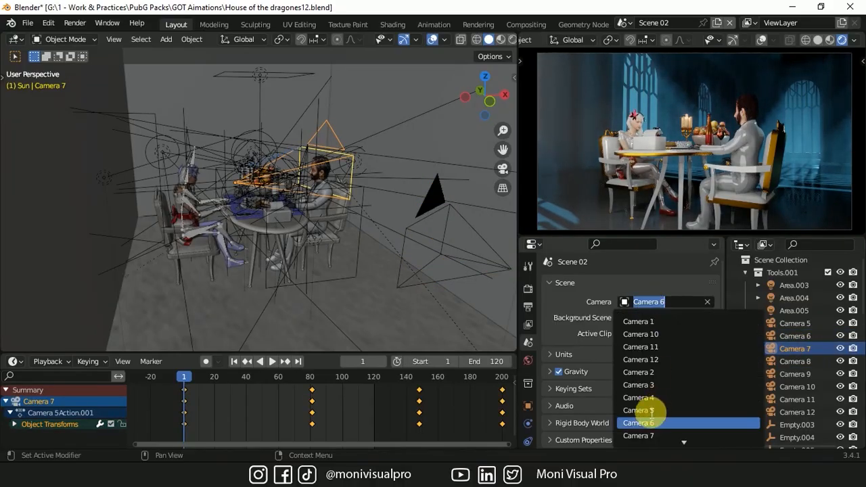
{"action": "left_click", "coordinate": [630, 437]}
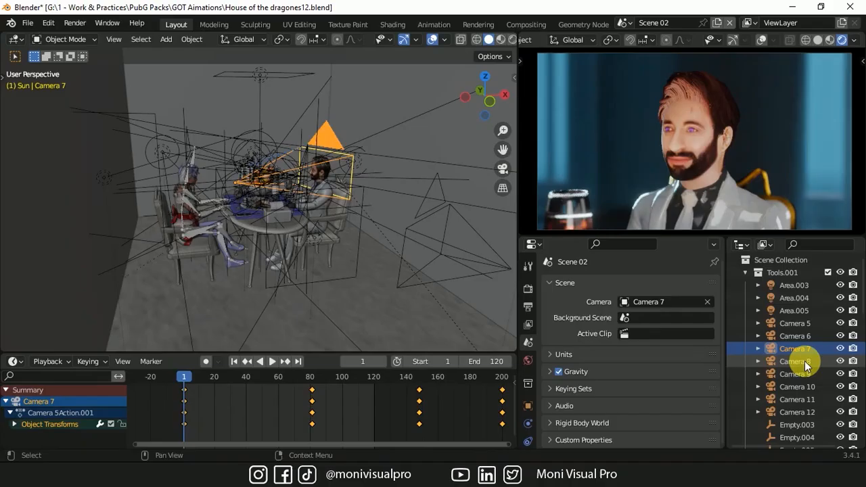
Select Camera 8 and then Camera 9, making each the active scene camera in turn to review its shot
{"action": "left_click", "coordinate": [805, 361]}
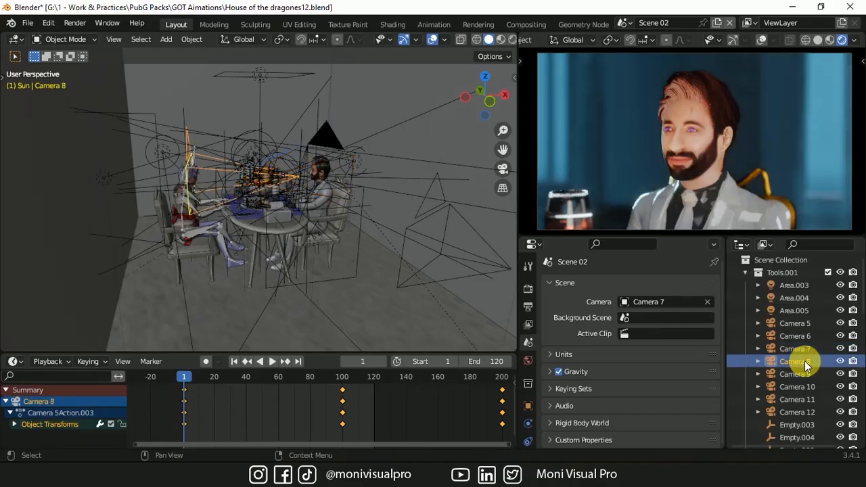
{"action": "left_click", "coordinate": [653, 303]}
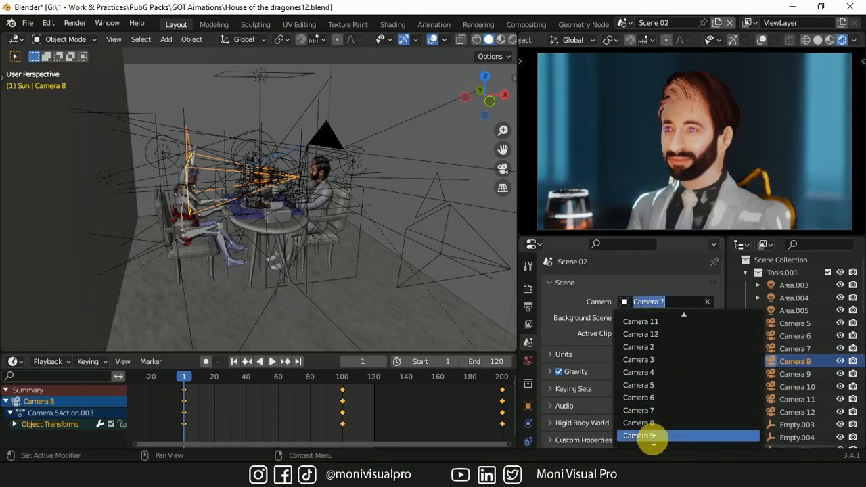
{"action": "left_click", "coordinate": [639, 423]}
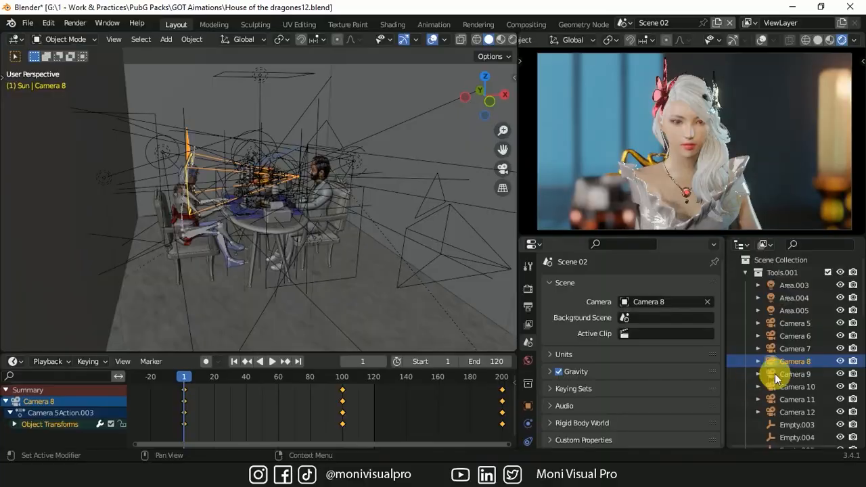
{"action": "left_click", "coordinate": [794, 374]}
{"action": "left_click", "coordinate": [665, 303]}
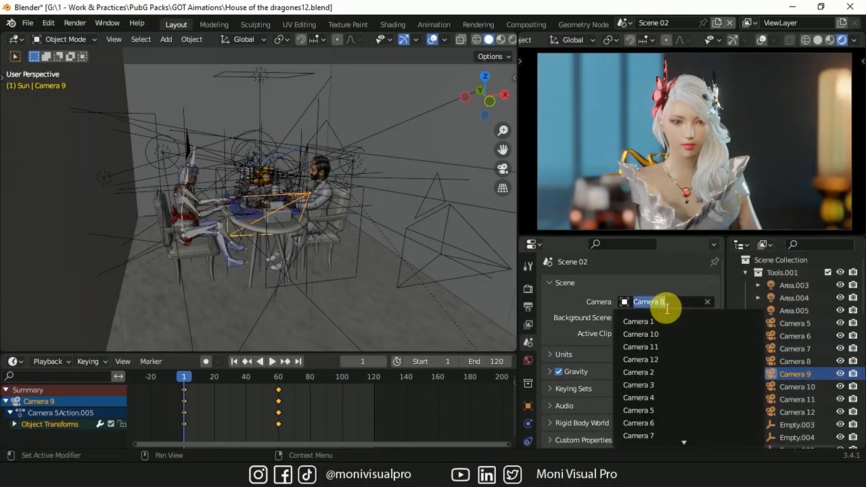
{"action": "left_click", "coordinate": [640, 436]}
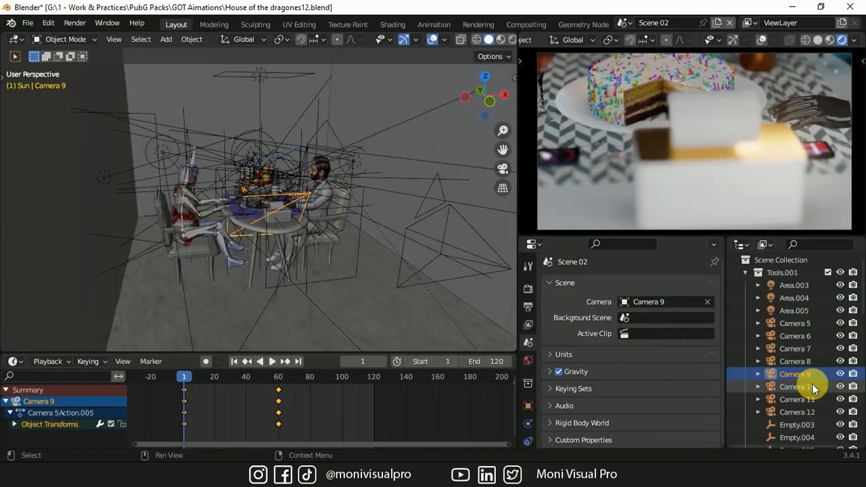
Make Camera 10 and then Camera 11 the active scene camera to review the cake and wine glass close-ups
{"action": "left_click", "coordinate": [812, 386]}
{"action": "left_click", "coordinate": [640, 304]}
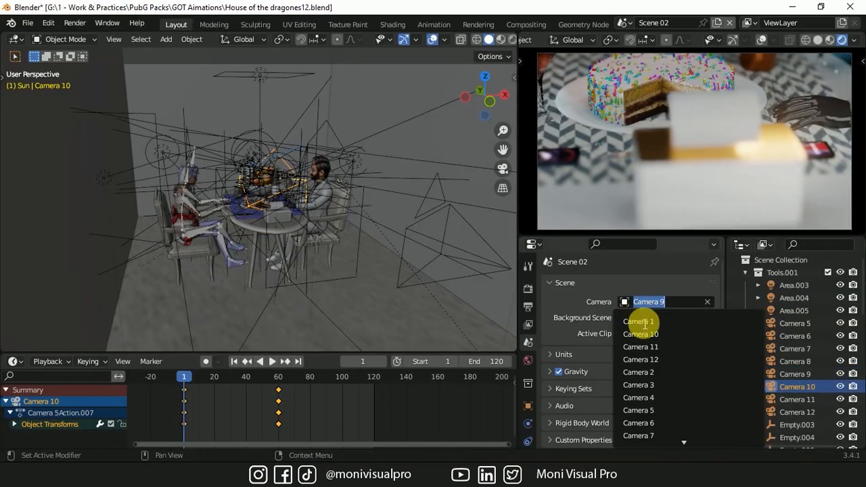
{"action": "left_click", "coordinate": [642, 339]}
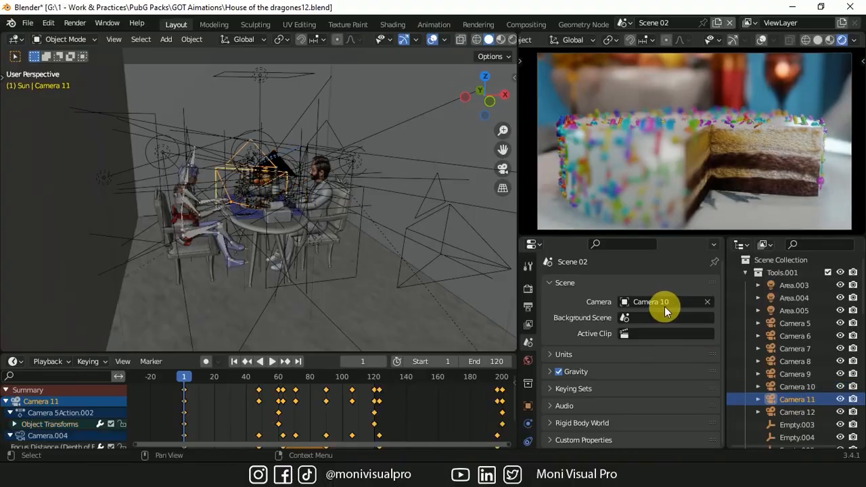
{"action": "left_click", "coordinate": [664, 306]}
{"action": "left_click", "coordinate": [644, 347]}
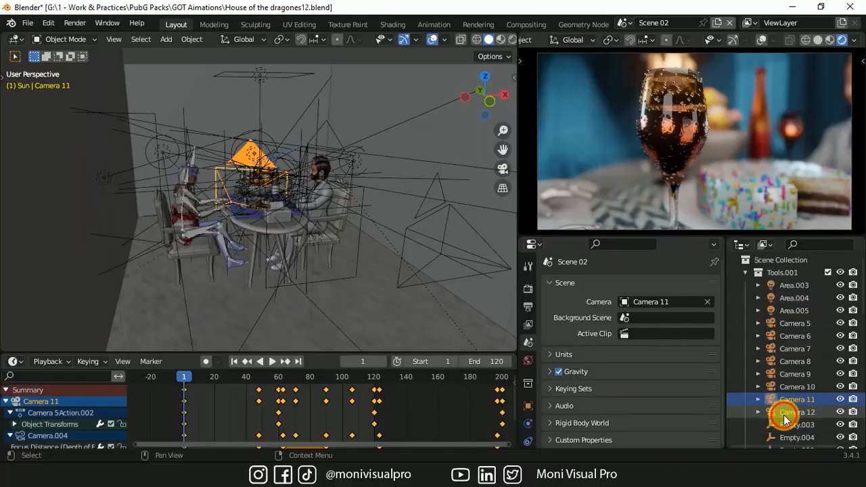
Select Camera 12 and make it the active camera of Scene 02 to review the window shot
{"action": "left_click", "coordinate": [791, 411]}
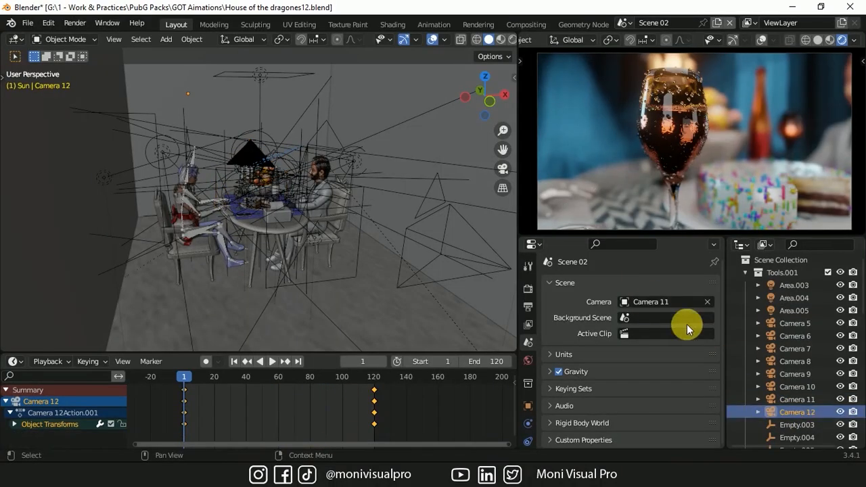
{"action": "left_click", "coordinate": [655, 308]}
{"action": "left_click", "coordinate": [648, 362]}
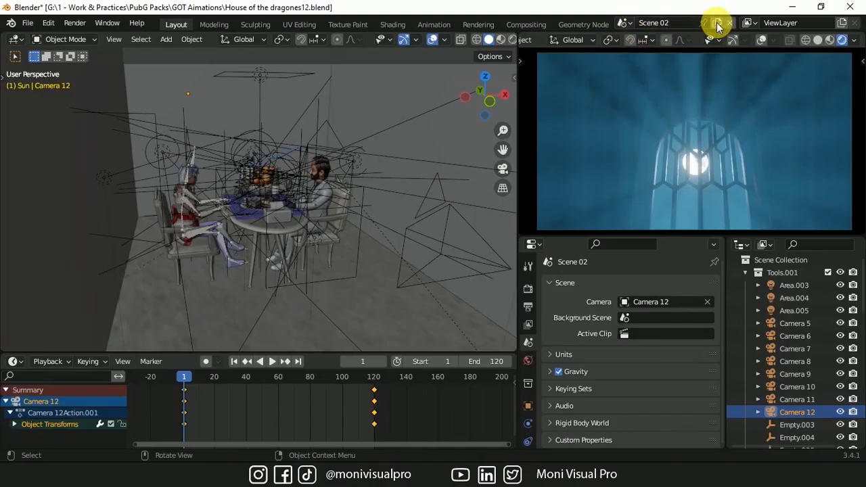
Create a full copy of Scene 02, rename it Scene 03 and choose it as the current scene
{"action": "left_click", "coordinate": [716, 23]}
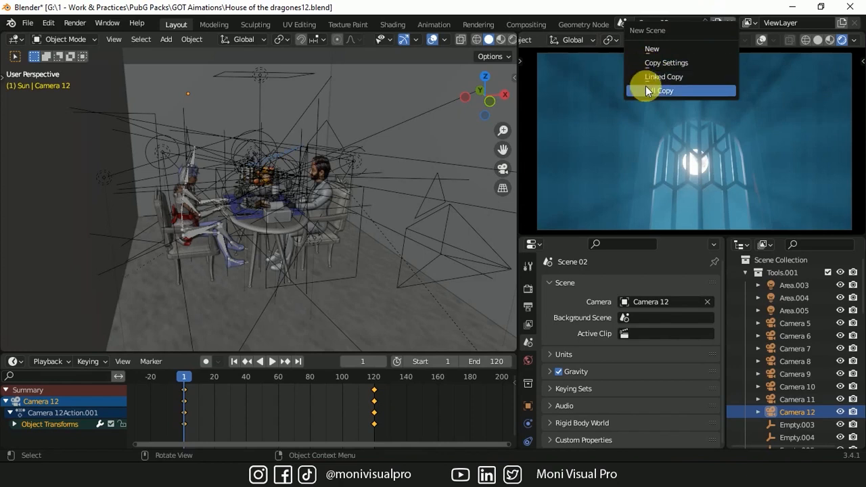
{"action": "left_click", "coordinate": [674, 90]}
{"action": "left_click", "coordinate": [674, 90]}
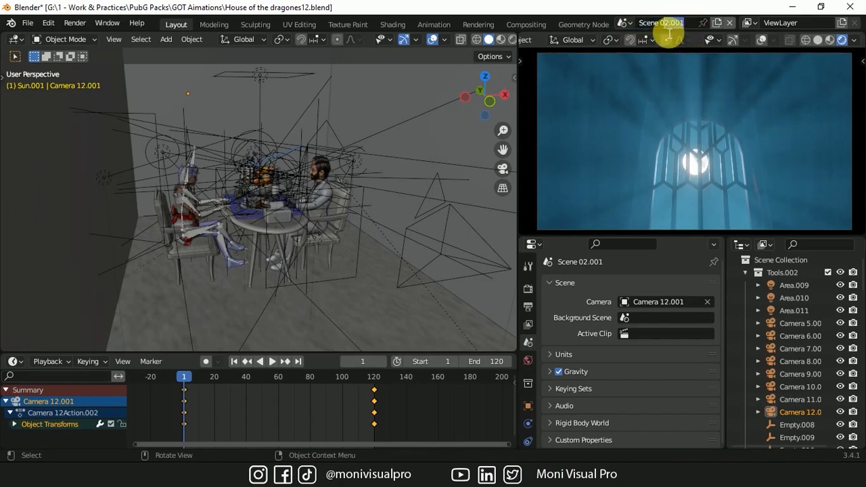
{"action": "type", "text": "03"}
{"action": "key", "text": "Return"}
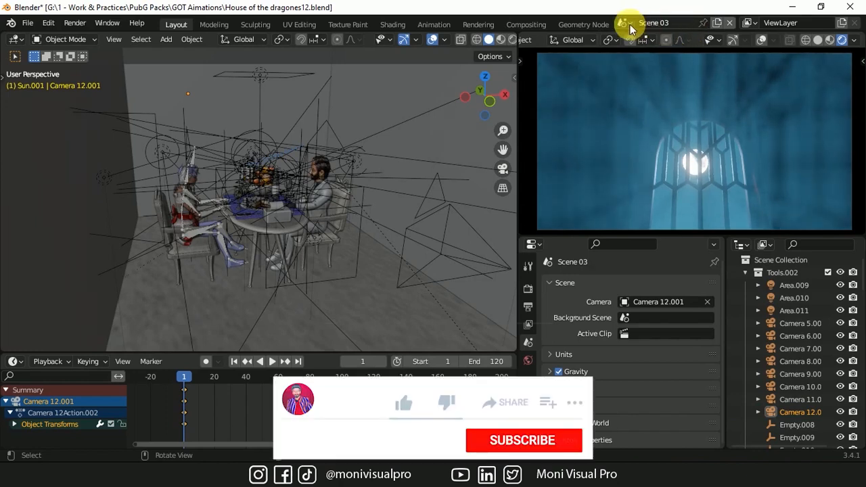
{"action": "left_click", "coordinate": [626, 23]}
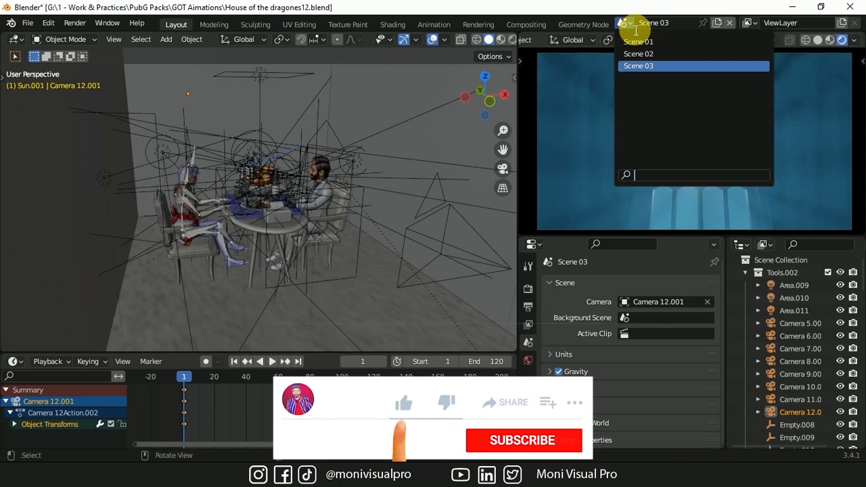
{"action": "left_click", "coordinate": [640, 68]}
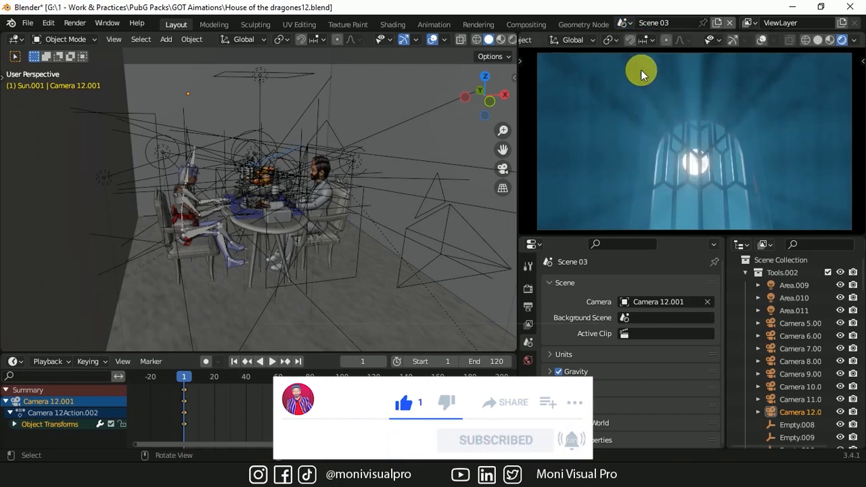
{"action": "left_click", "coordinate": [627, 25]}
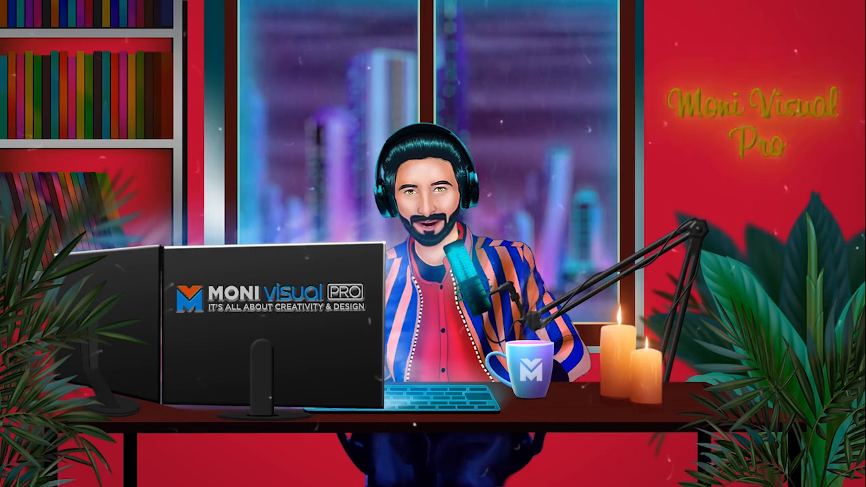